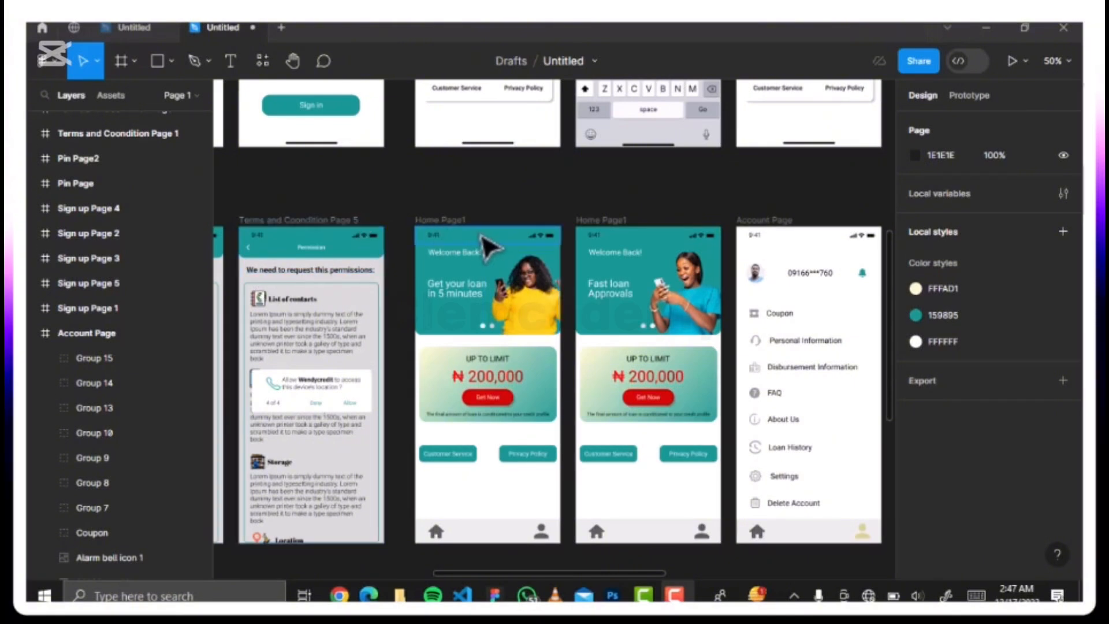
pyautogui.click(764, 230)
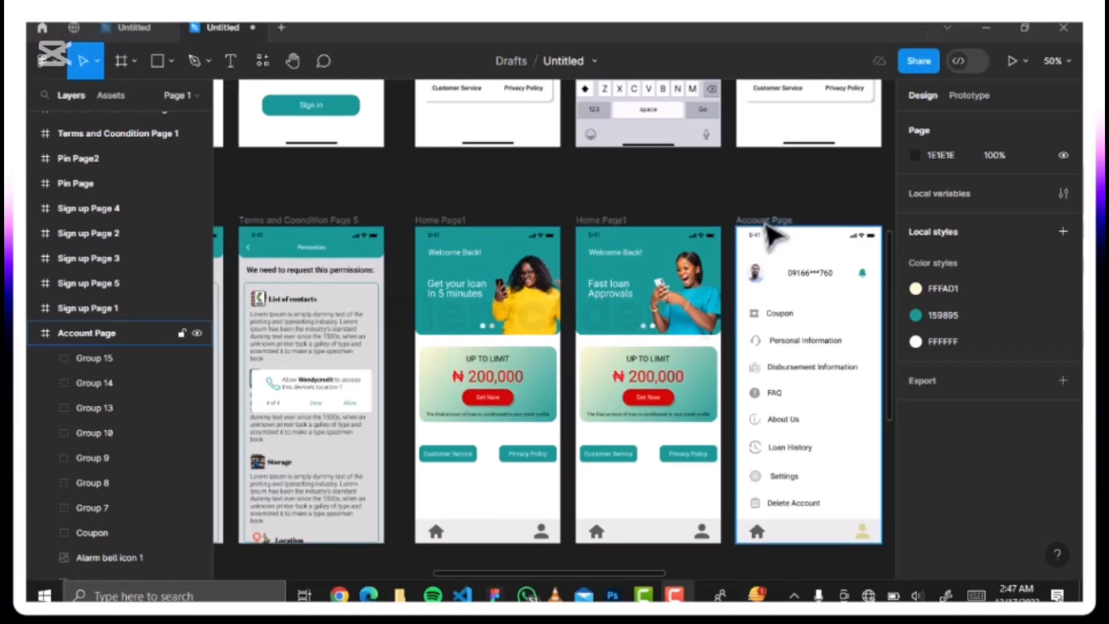
pyautogui.press('Escape')
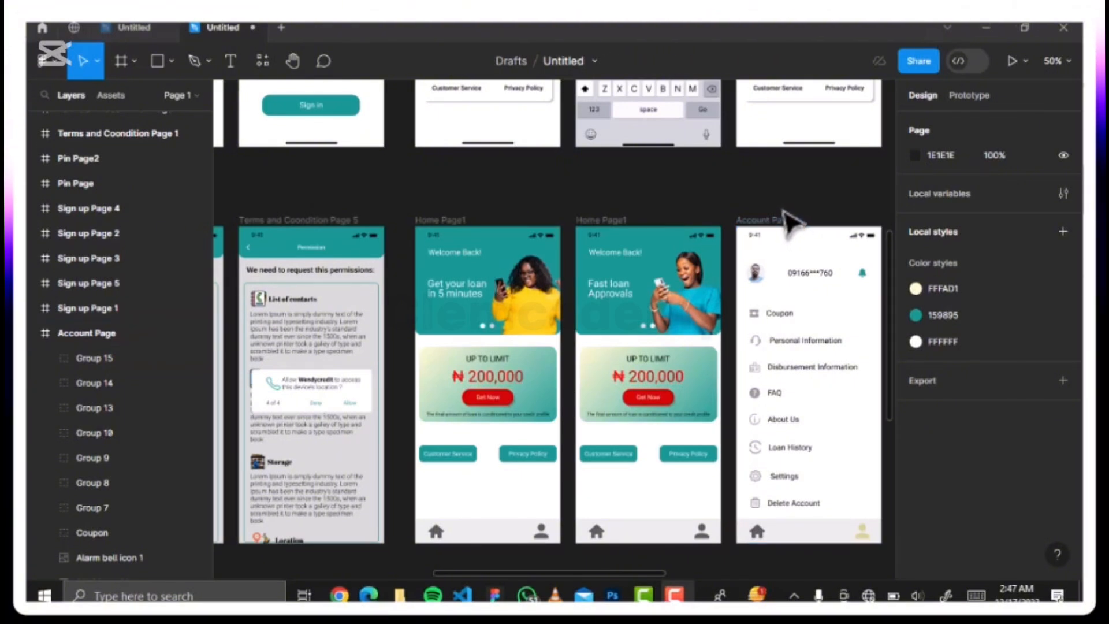
pyautogui.scroll(-3, 599, 241)
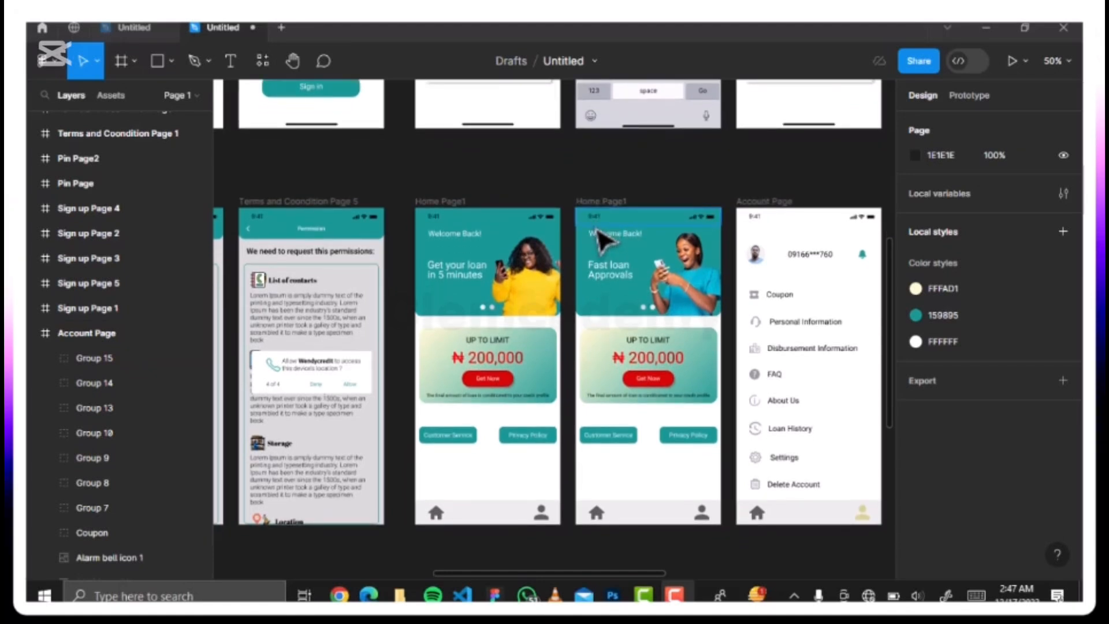
pyautogui.scroll(-5, 599, 240)
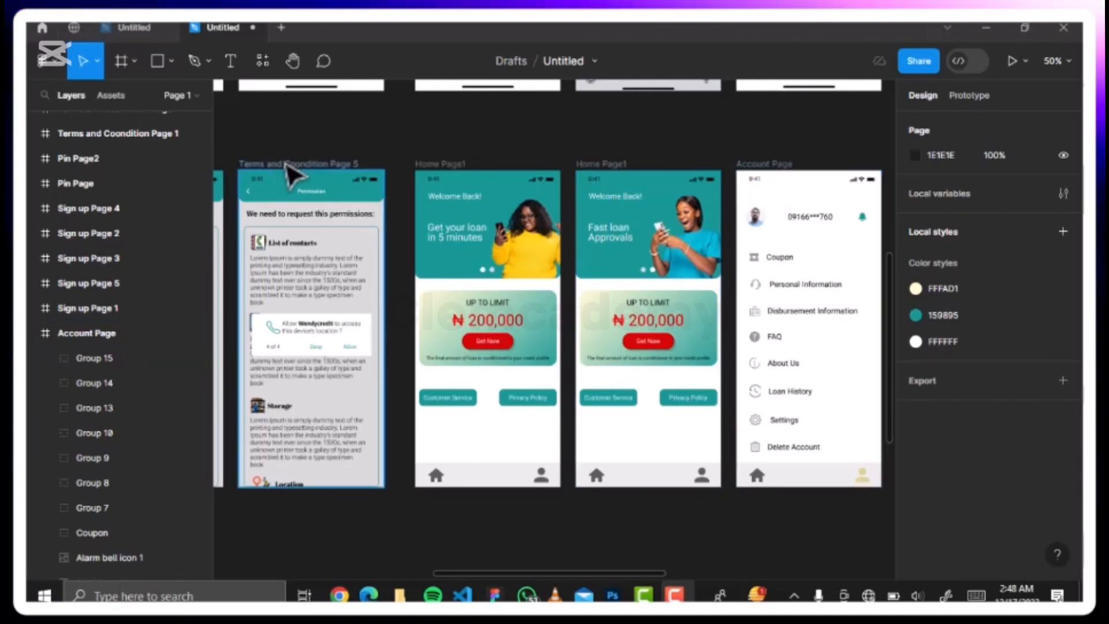
# - Duplicate the Terms and Coondition Page 5 frame, leaving the copy beside the Account Page frame
pyautogui.click(324, 191)
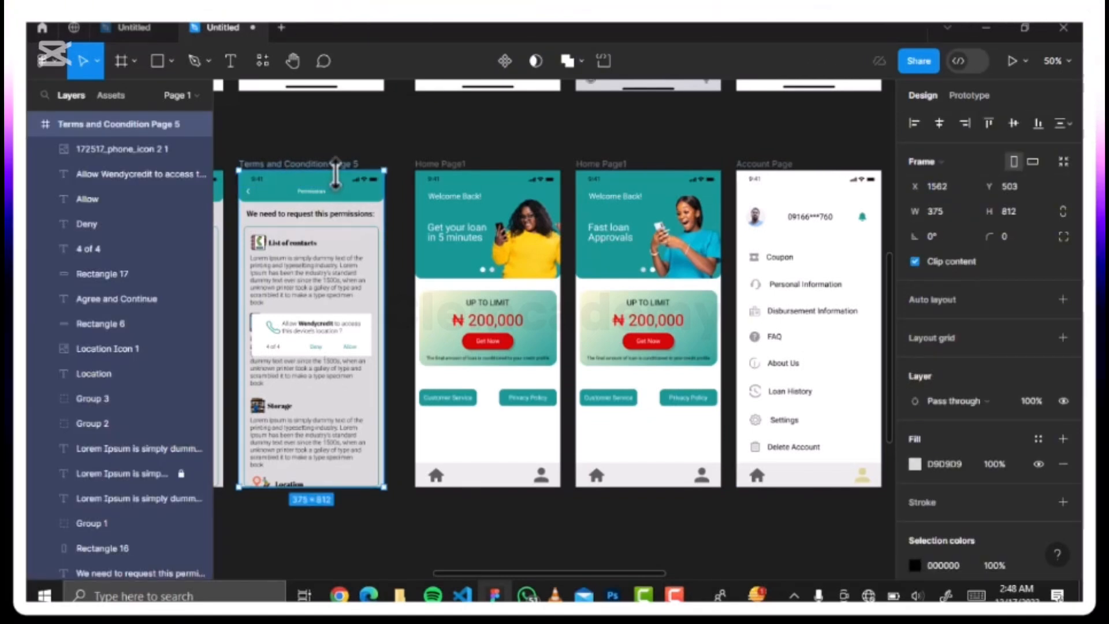
pyautogui.hotkey('ctrl', 'd')
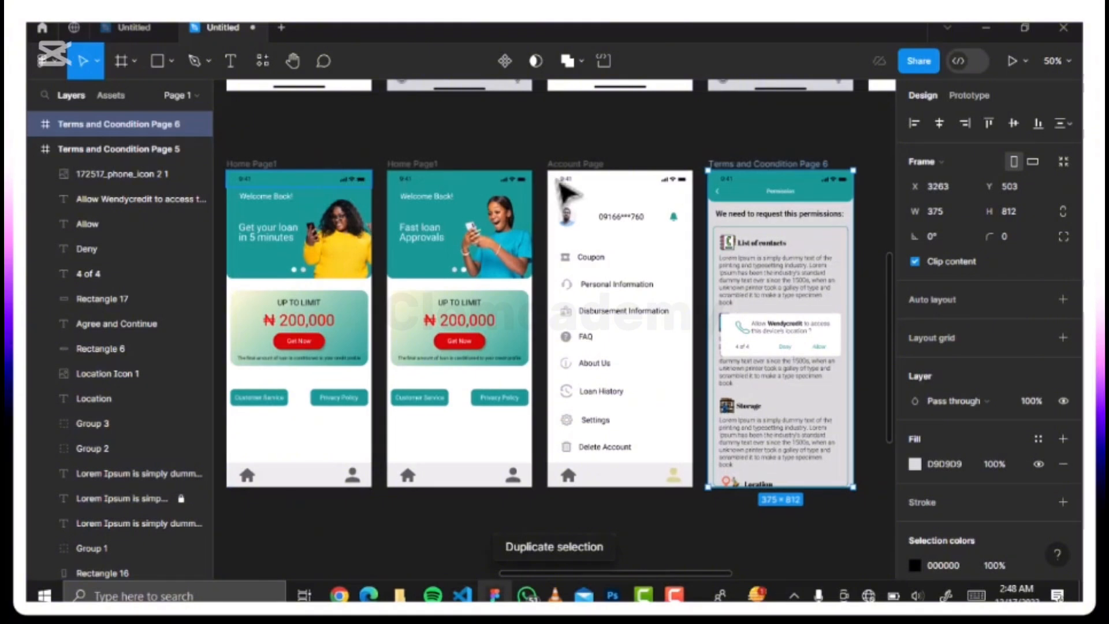
pyautogui.moveTo(745, 167); pyautogui.dragTo(725, 166)
pyautogui.hotkey('ctrl', 'z')
pyautogui.click(726, 164)
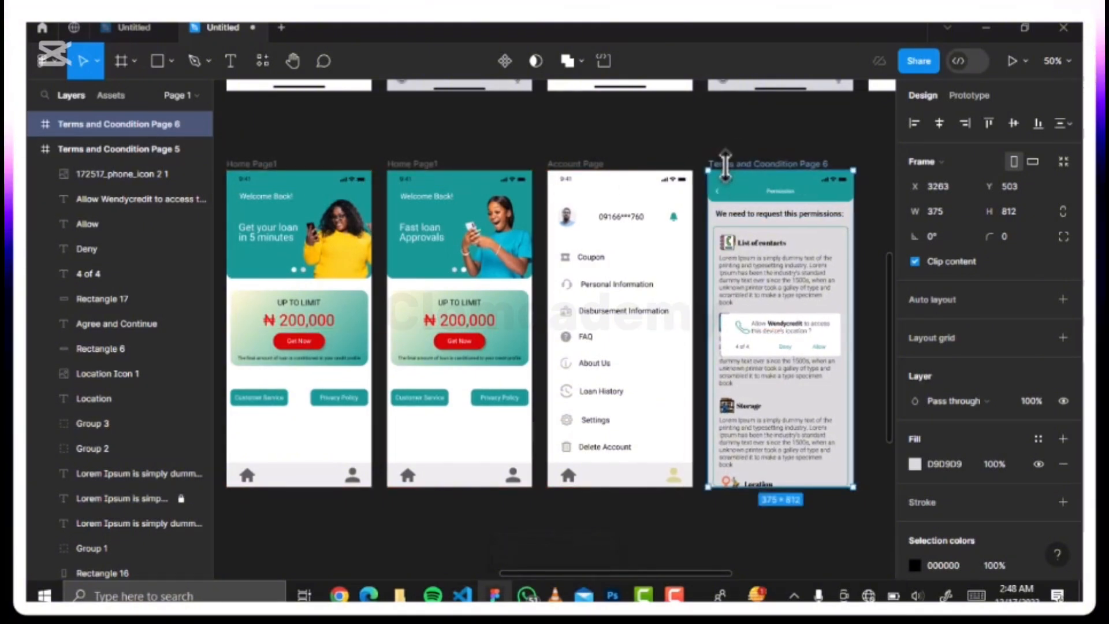
# - Delete the permissions heading, unlocked text blocks, icons and location-access popup from the duplicated frame, keeping its header bar
pyautogui.hotkey('ctrl', '+')
pyautogui.hscroll(14, 725, 166)
pyautogui.scroll(2, 725, 166)
pyautogui.hscroll(-12, 725, 166)
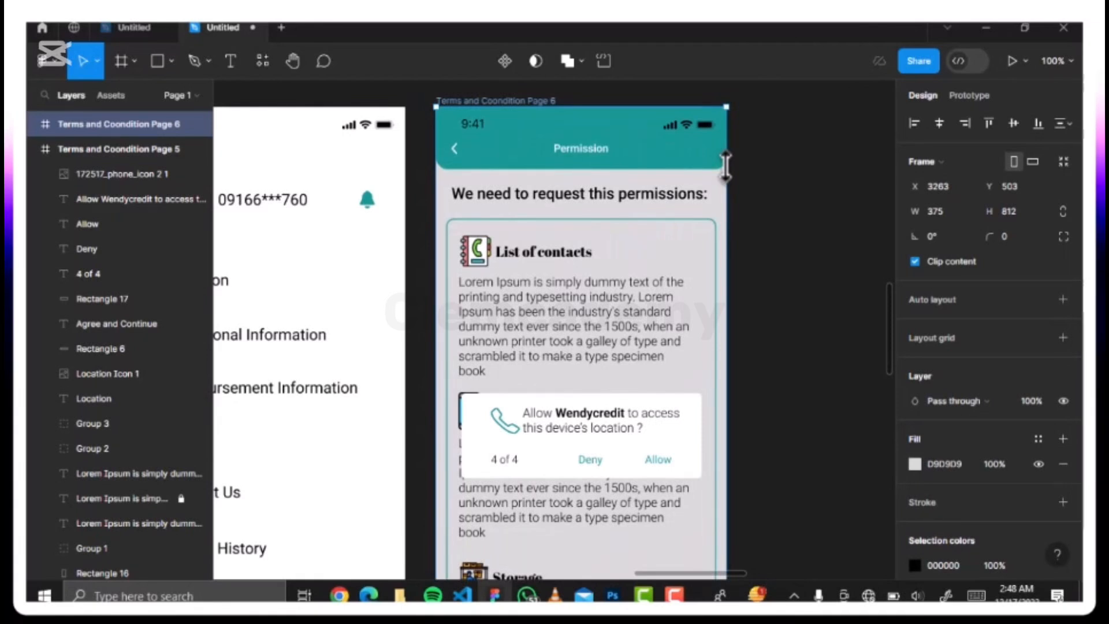
pyautogui.click(457, 192)
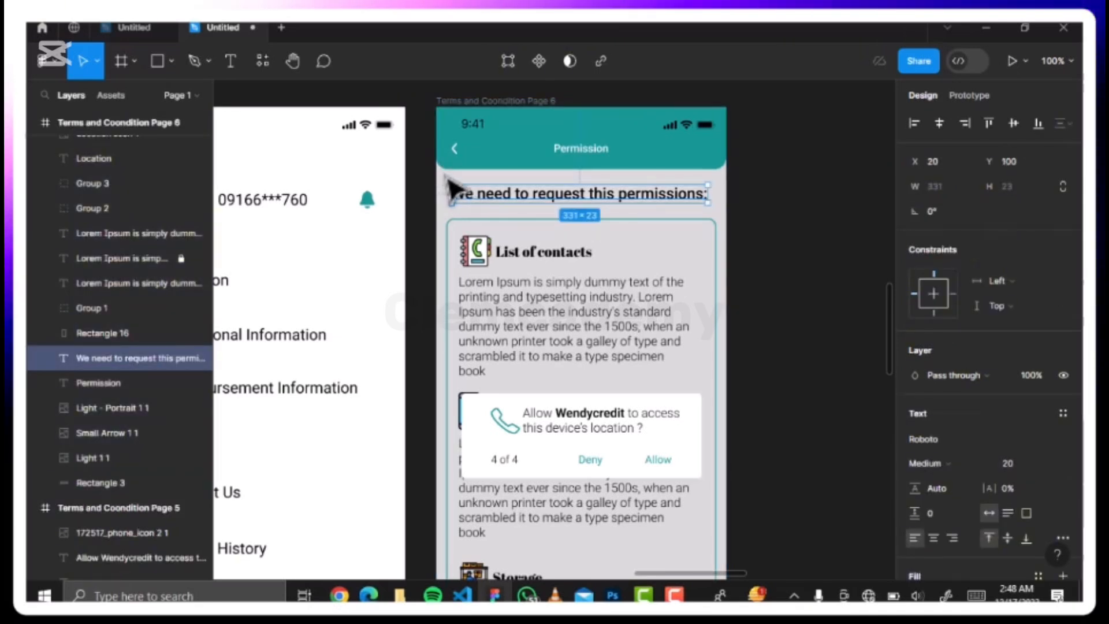
pyautogui.moveTo(445, 174); pyautogui.dragTo(563, 303)
pyautogui.moveTo(659, 407); pyautogui.dragTo(740, 544)
pyautogui.press('Delete')
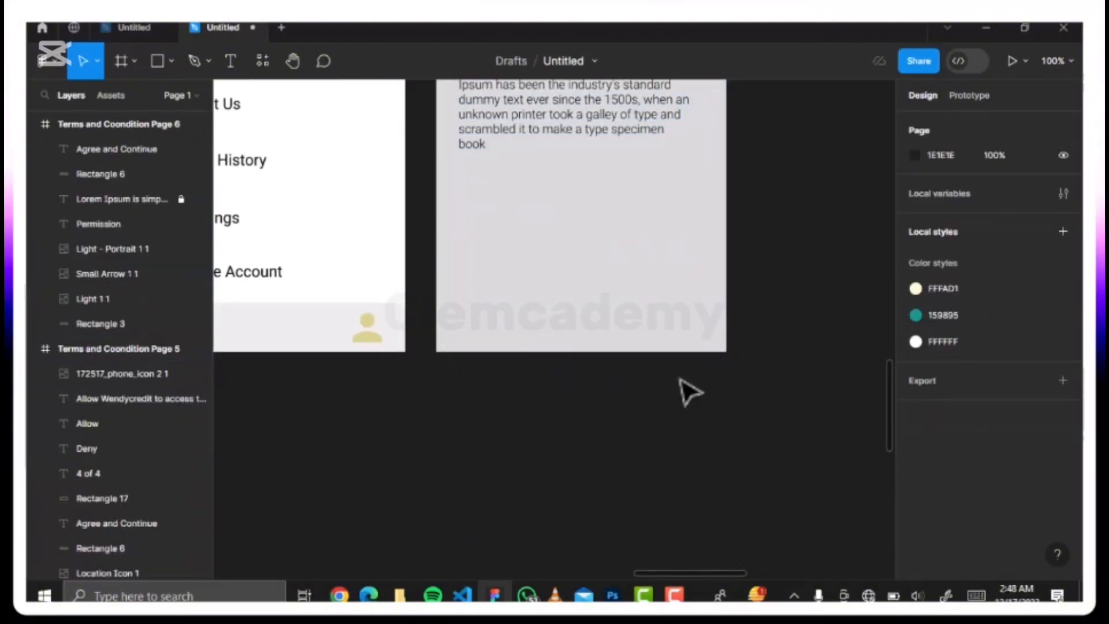
# - Unlock the remaining Lorem Ipsum paragraph in the duplicated frame and delete it
pyautogui.scroll(1, 689, 389)
pyautogui.scroll(3, 689, 389)
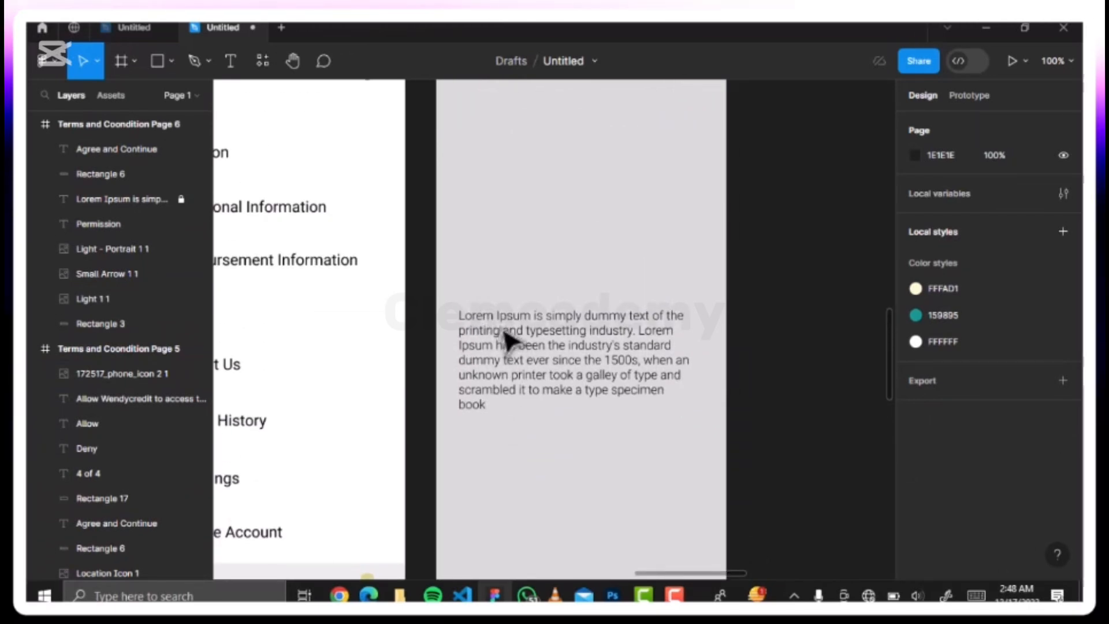
pyautogui.scroll(2, 509, 249)
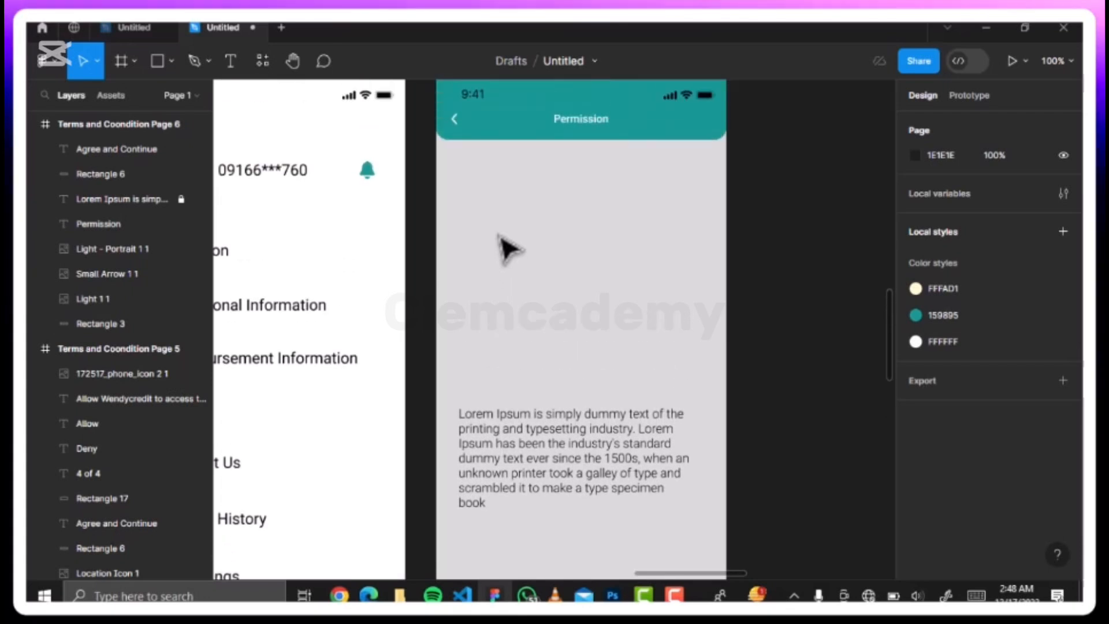
pyautogui.scroll(2, 508, 247)
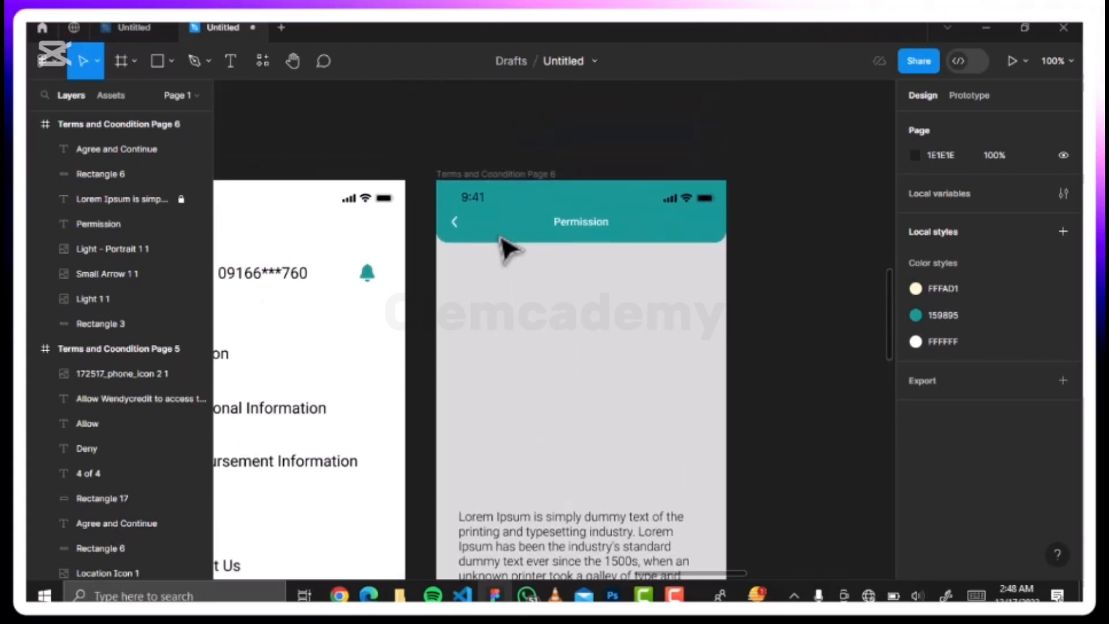
pyautogui.click(514, 183)
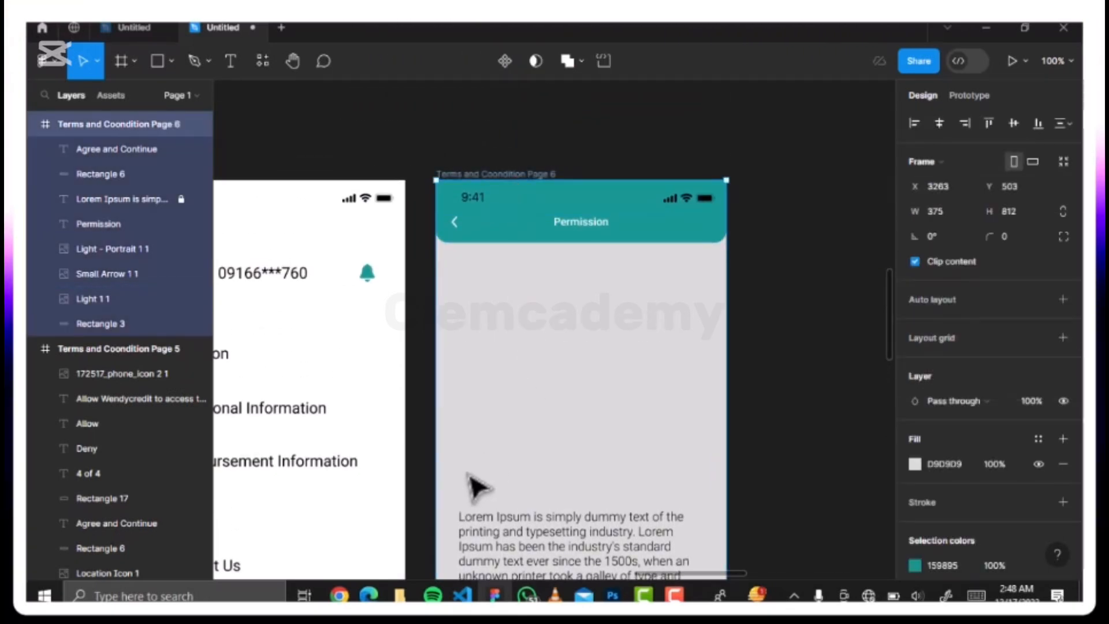
pyautogui.click(182, 198)
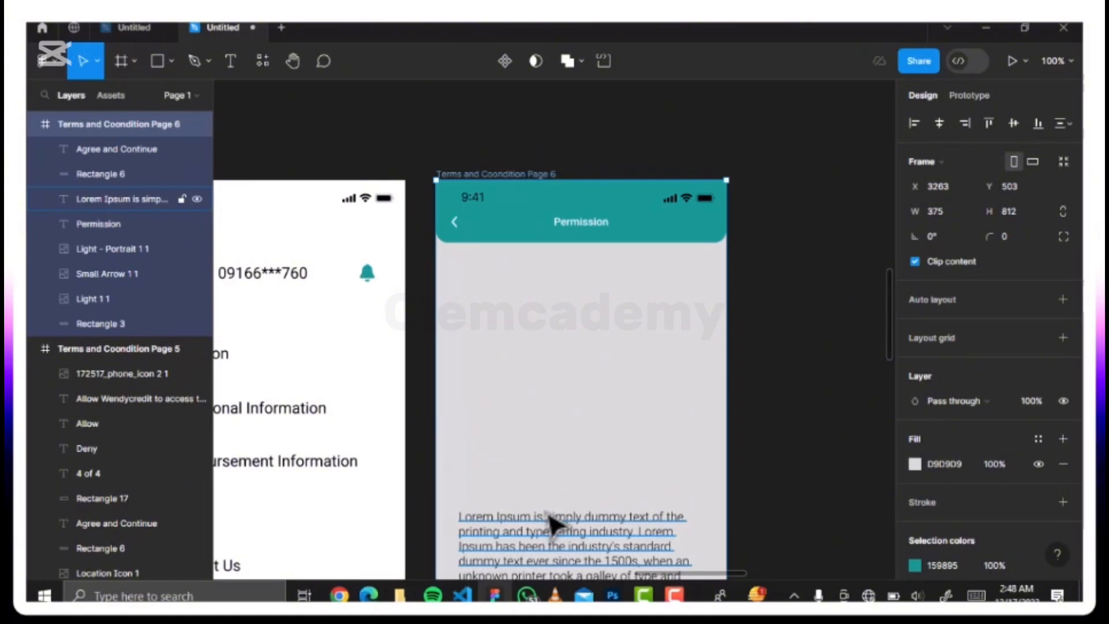
pyautogui.press('Delete')
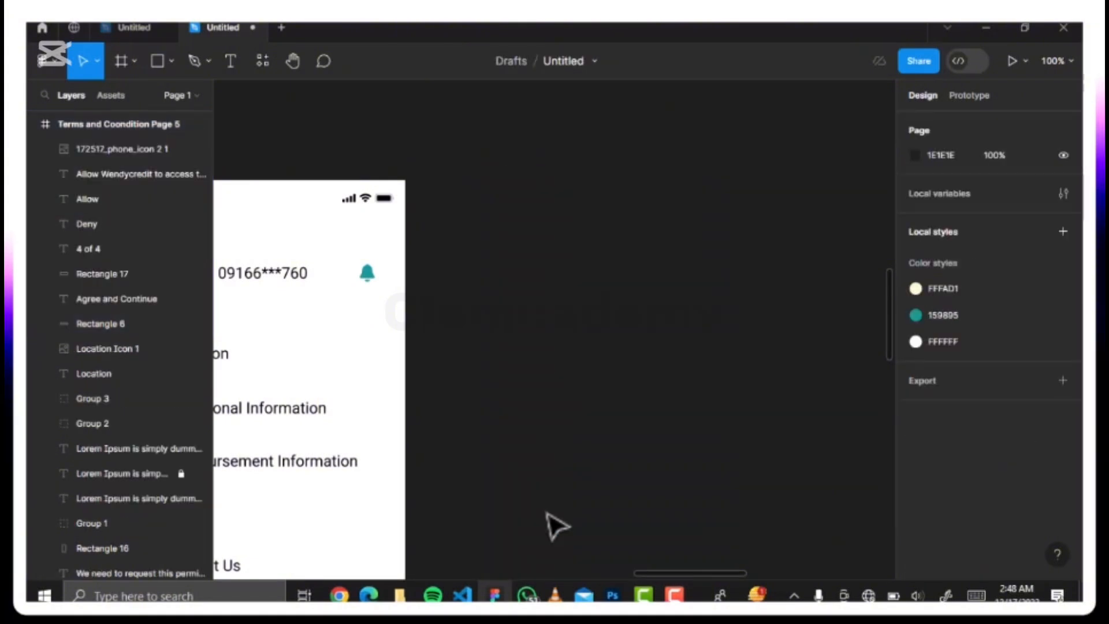
pyautogui.hotkey('ctrl', 'z')
pyautogui.click(549, 524)
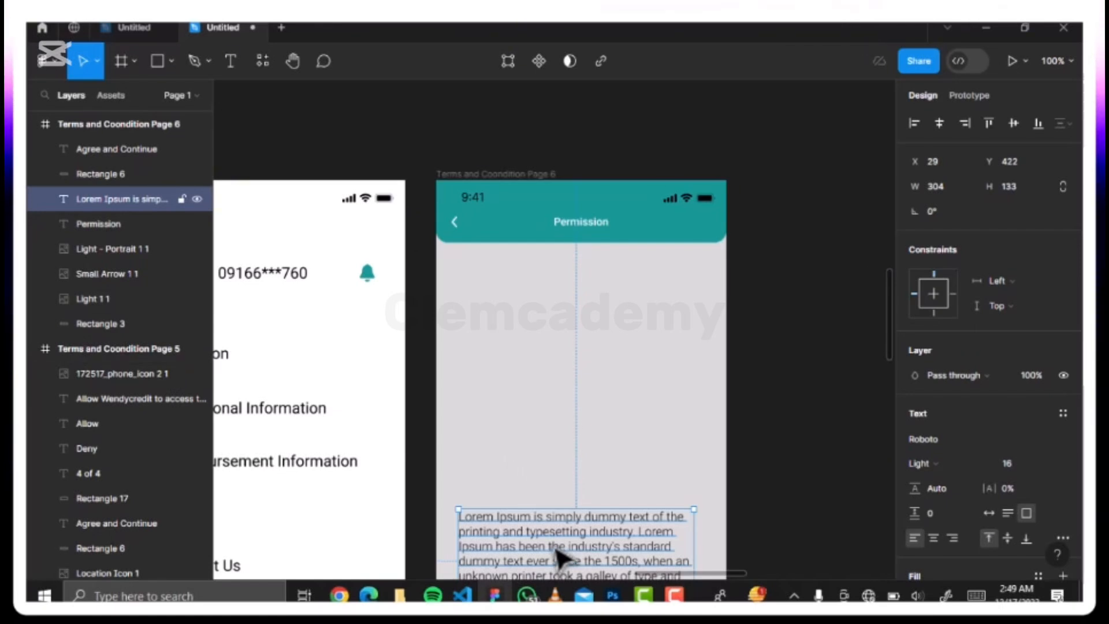
pyautogui.press('Delete')
# - Rename the duplicated frame to "Permission Page"
pyautogui.scroll(-3, 525, 437)
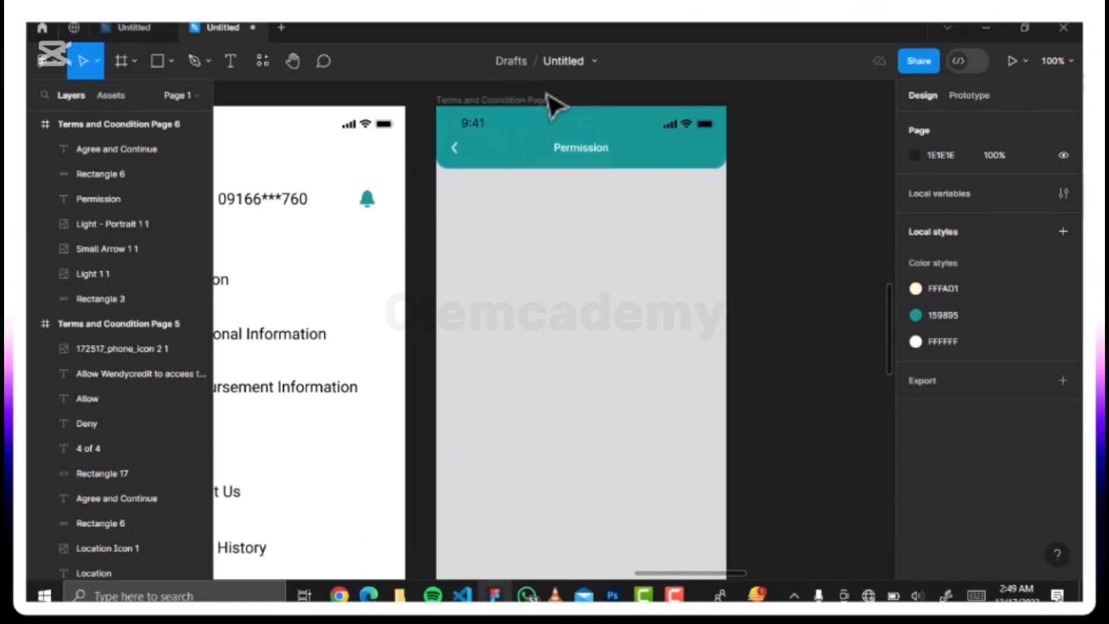
pyautogui.click(523, 110)
pyautogui.doubleClick(523, 105)
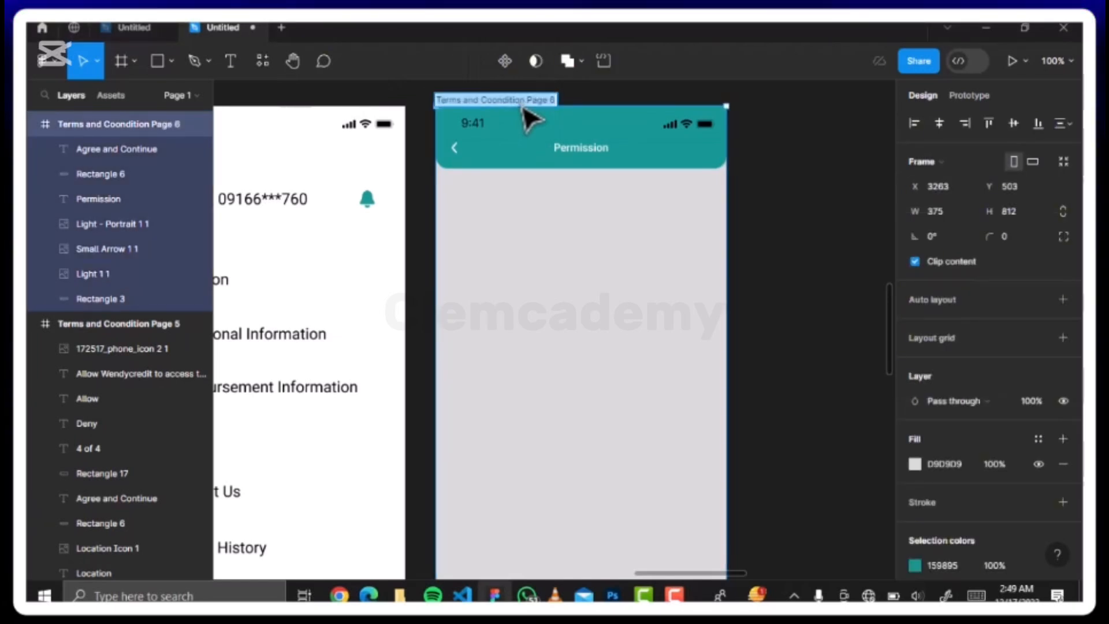
pyautogui.write('P')
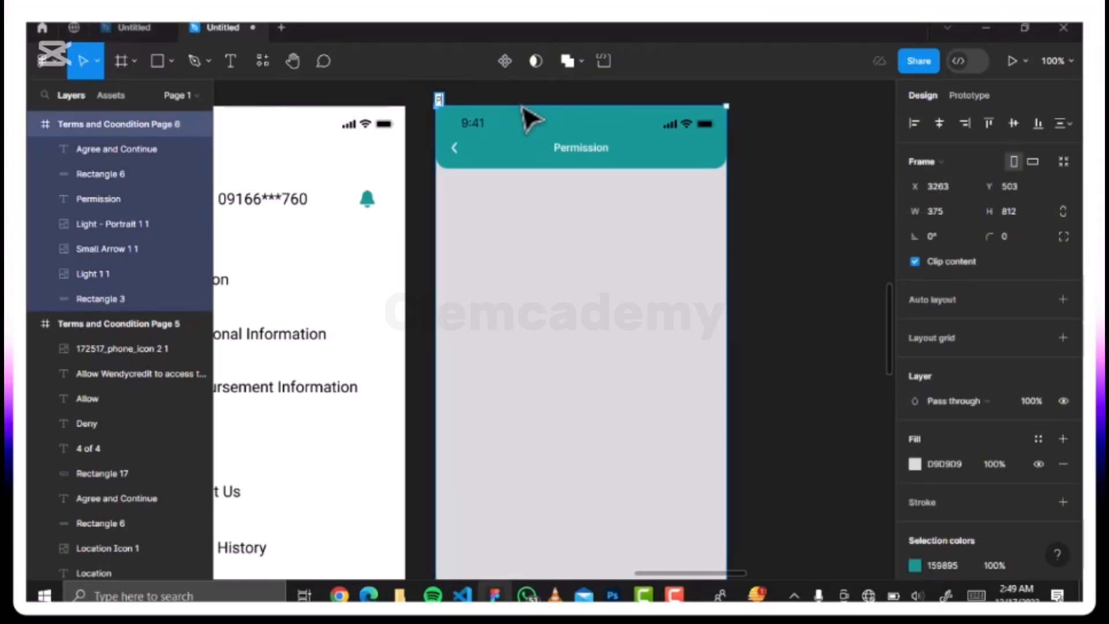
pyautogui.write('erm')
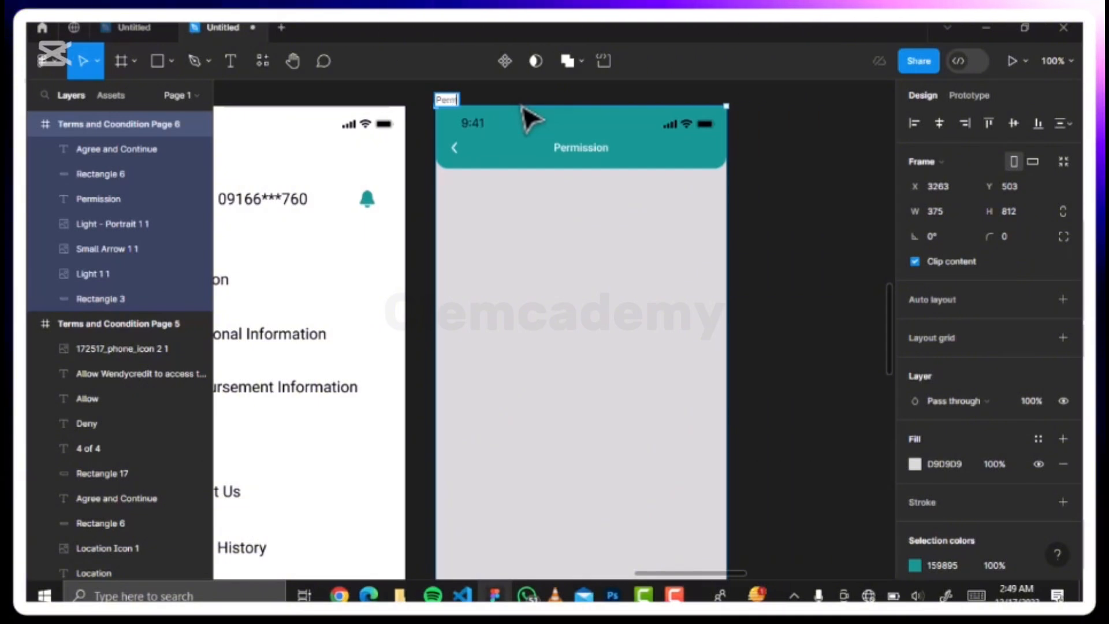
pyautogui.write('ission P')
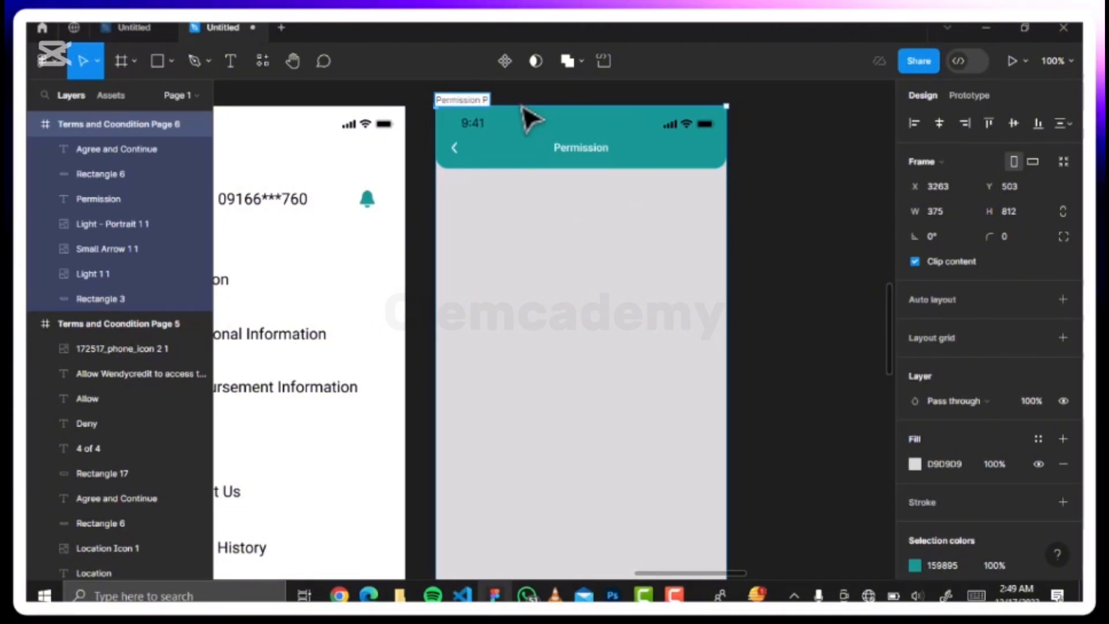
pyautogui.write('age')
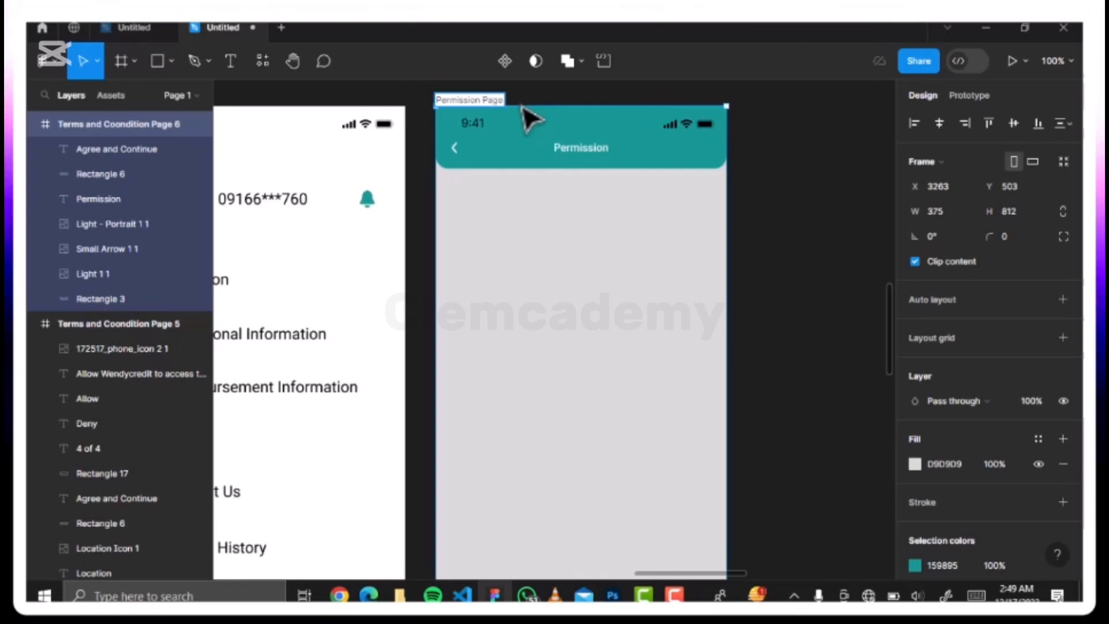
pyautogui.press('Return')
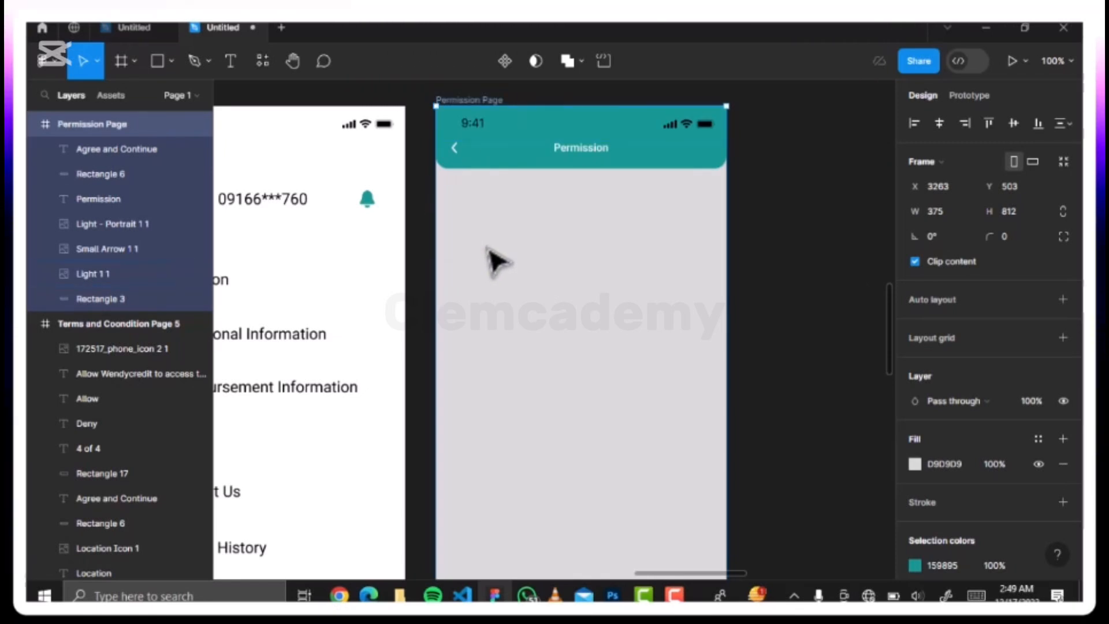
# - Change the header title to "Personal Information", centre it horizontally in the teal bar, and check the spacing around the title and back arrow
pyautogui.click(598, 152)
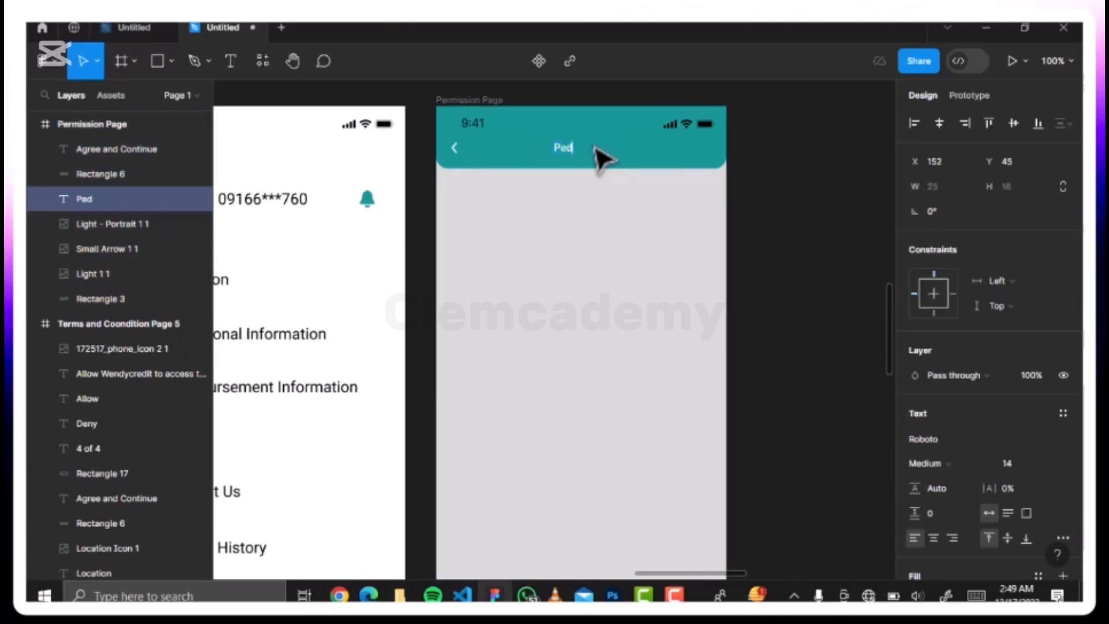
pyautogui.press('BackSpace')
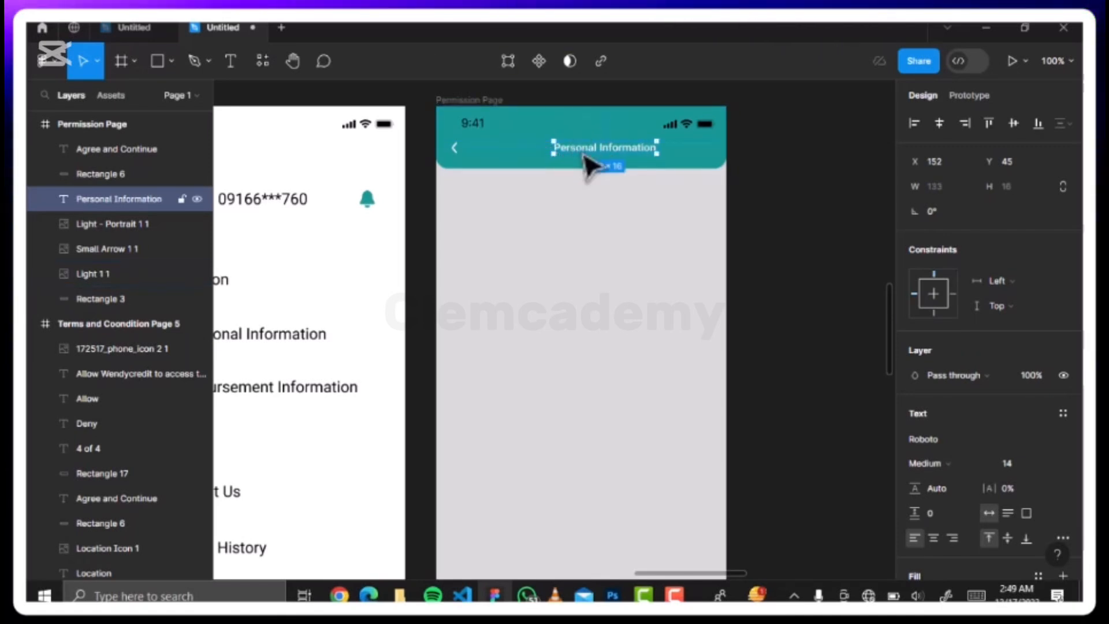
pyautogui.moveTo(579, 165); pyautogui.dragTo(567, 168)
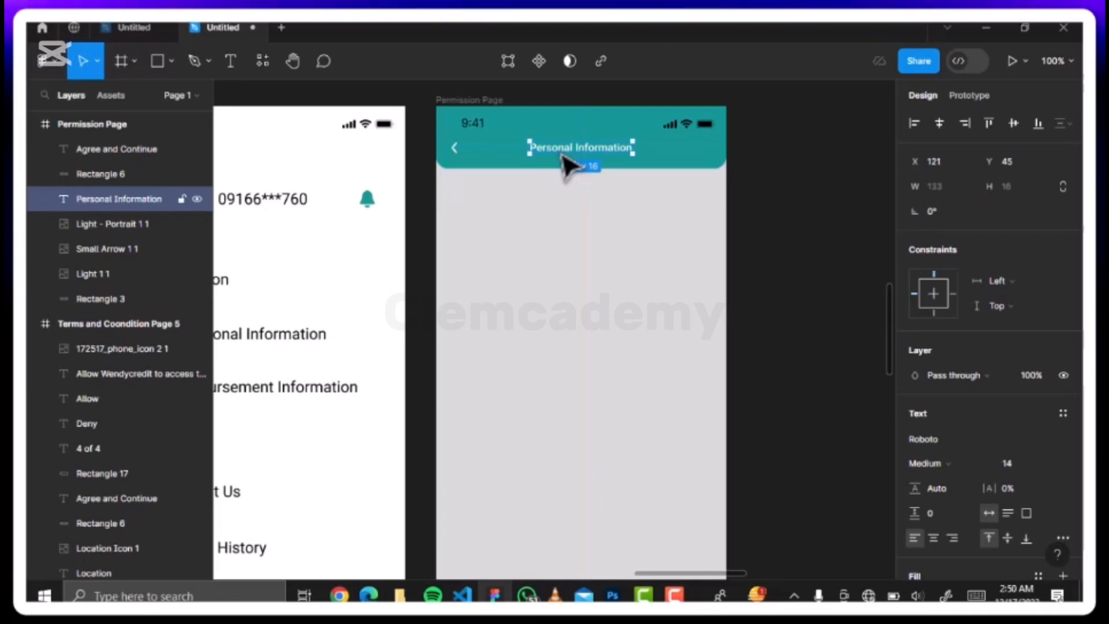
pyautogui.press('alt')
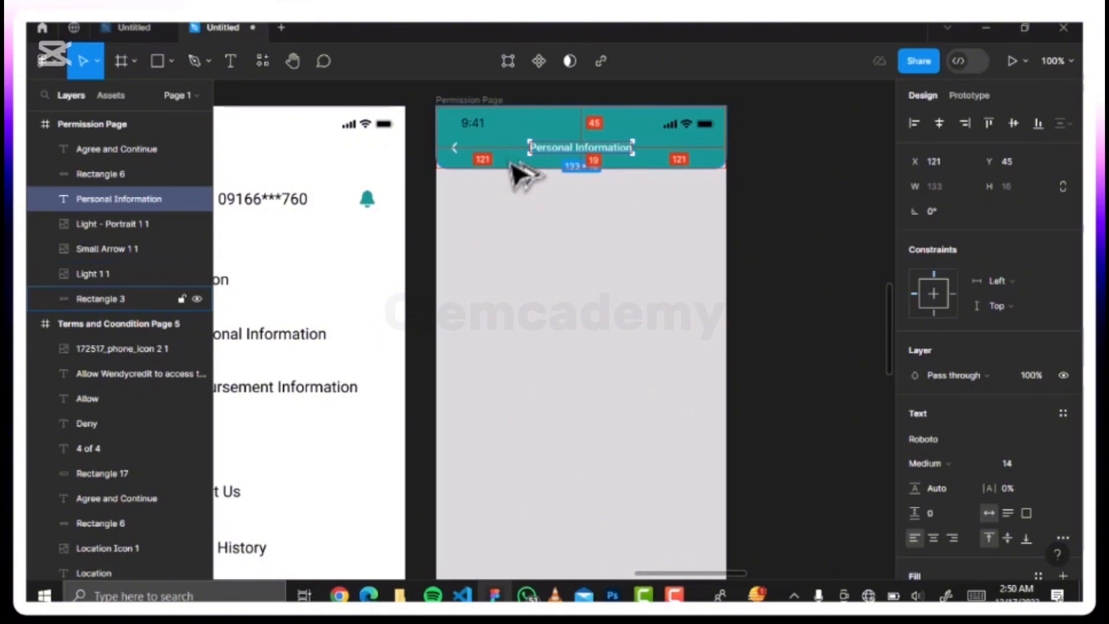
pyautogui.click(456, 153)
pyautogui.press('alt')
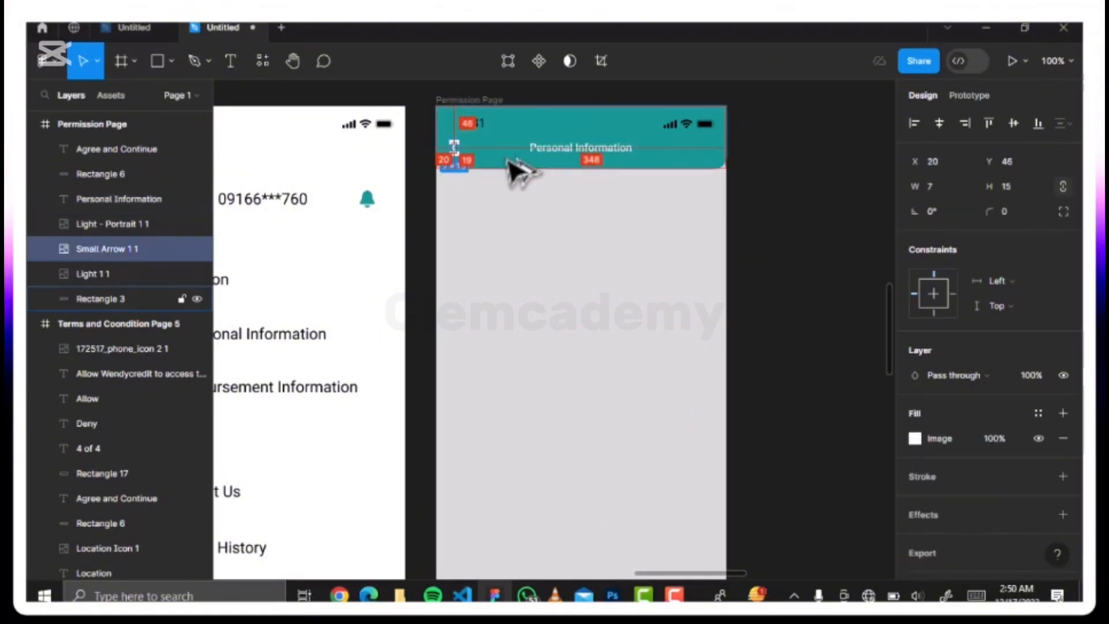
pyautogui.click(560, 218)
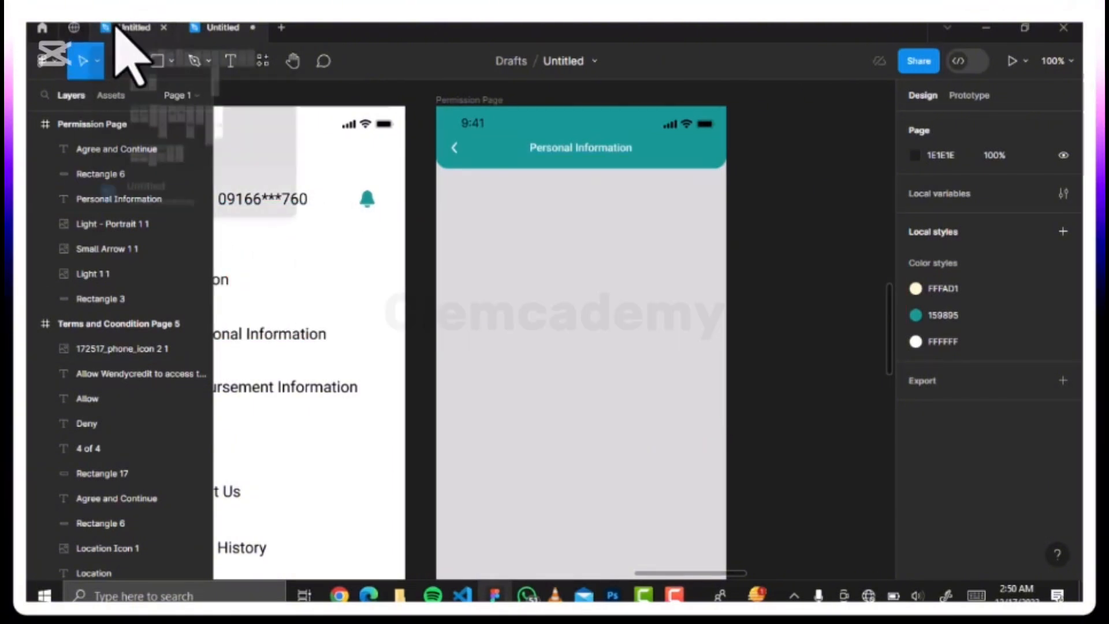
# - Import the Account Icon image from the Icon Assets folder and place it in the empty area below the frame's header
pyautogui.click(172, 63)
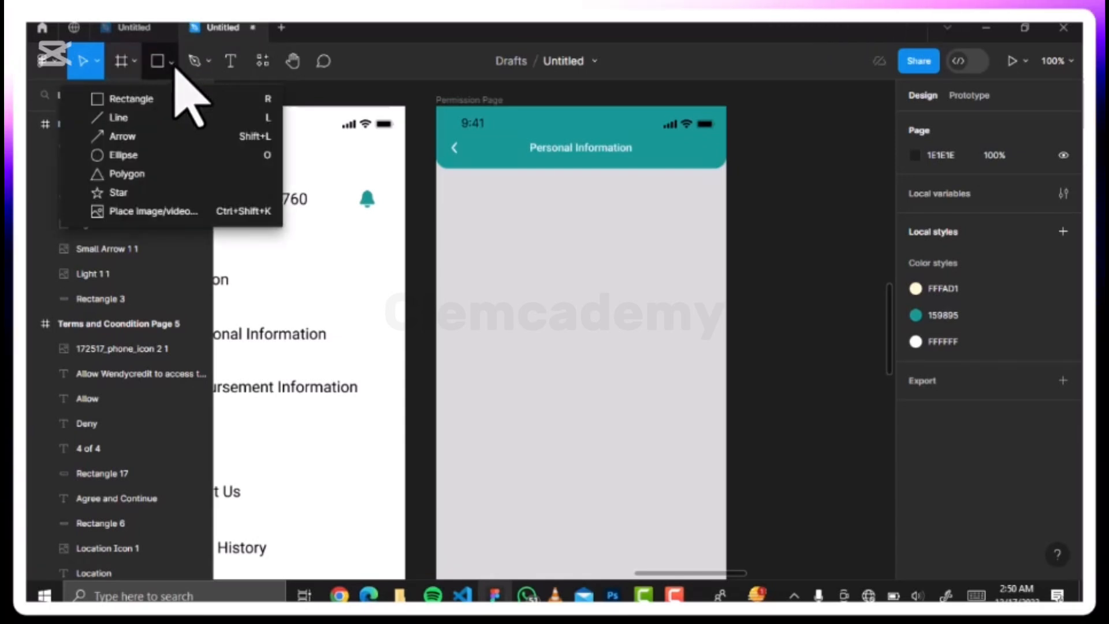
pyautogui.click(173, 215)
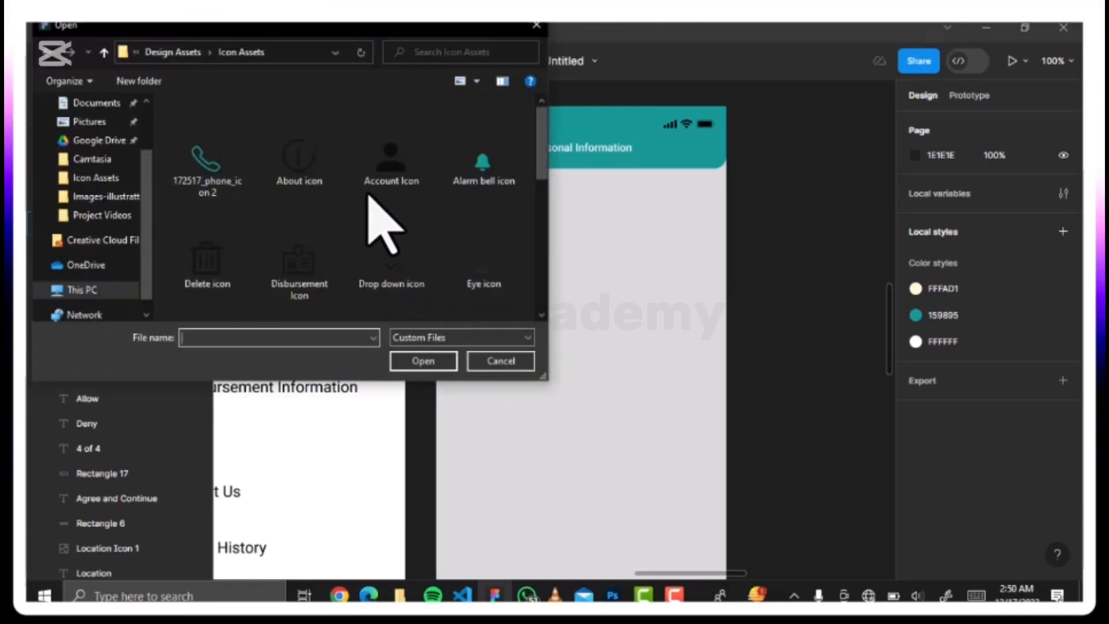
pyautogui.click(402, 162)
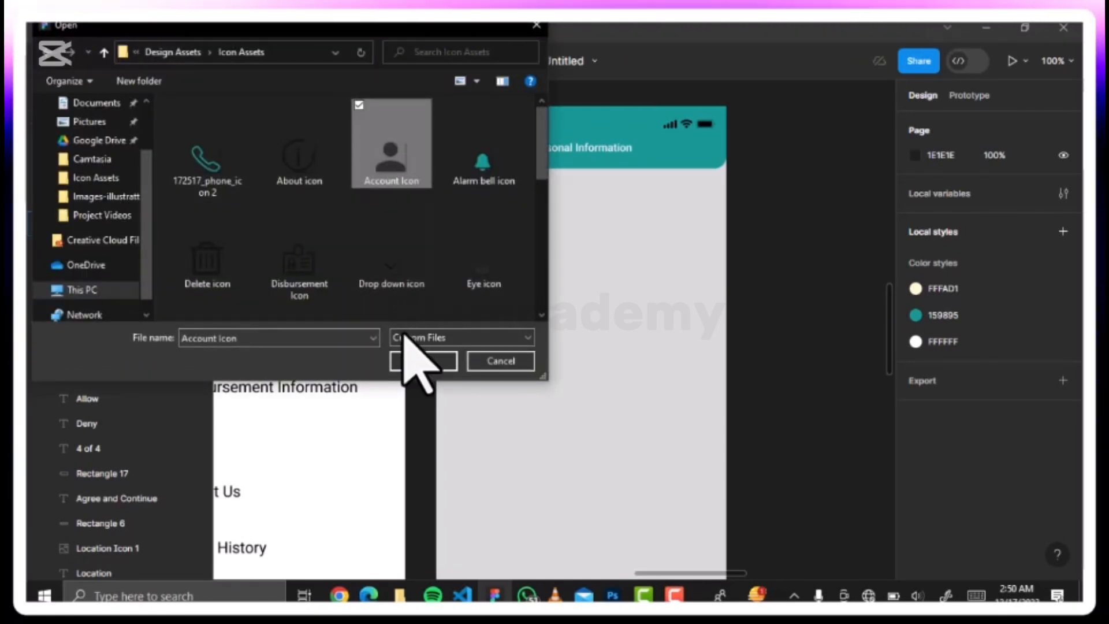
pyautogui.click(418, 360)
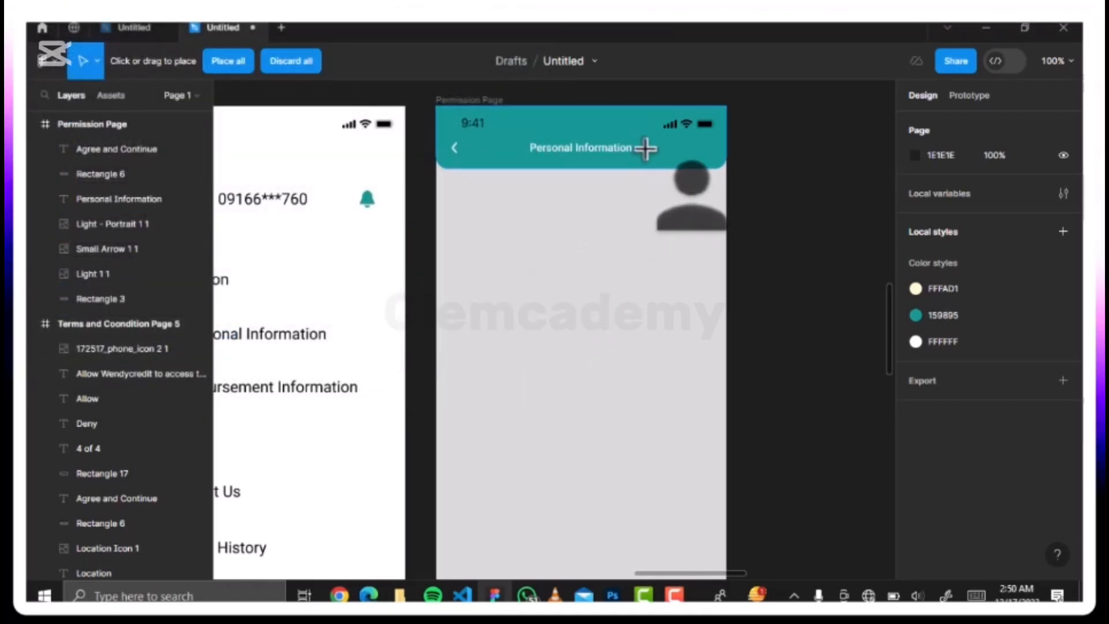
pyautogui.click(618, 256)
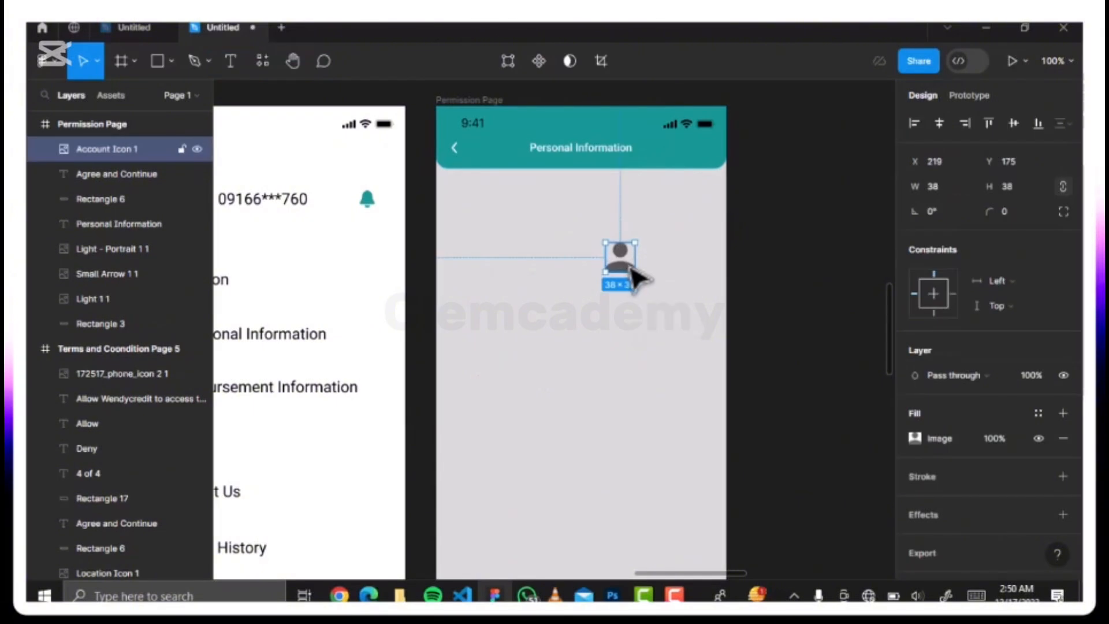
# - Replace the Account Icon image with the Profile 1 image from the Icon Assets folder, placed in the empty area below the header
pyautogui.moveTo(635, 240); pyautogui.dragTo(624, 253)
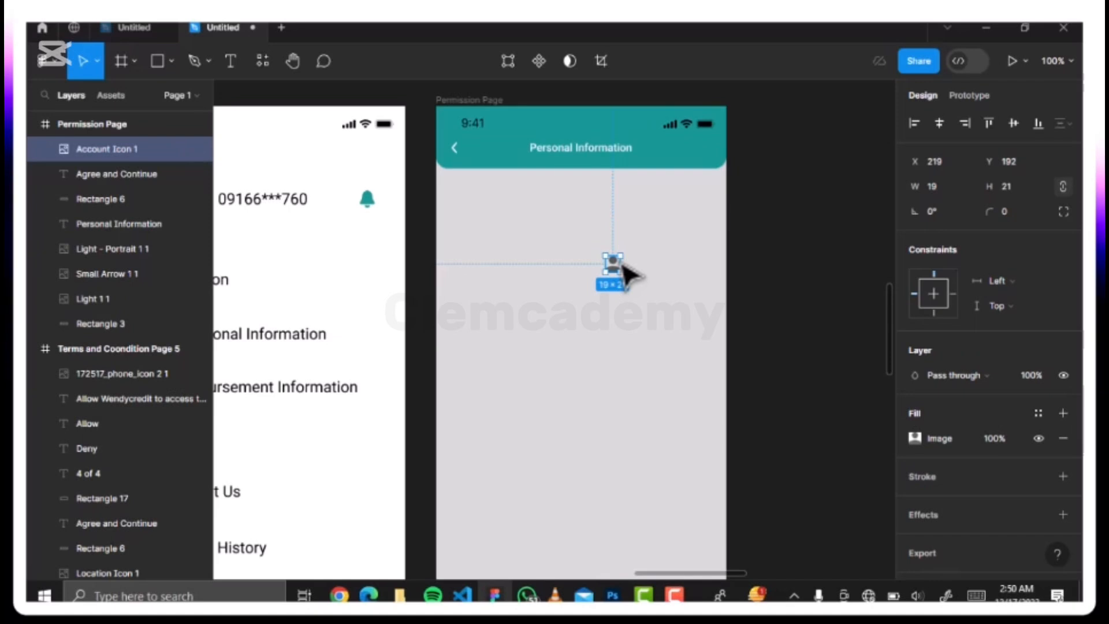
pyautogui.press('Delete')
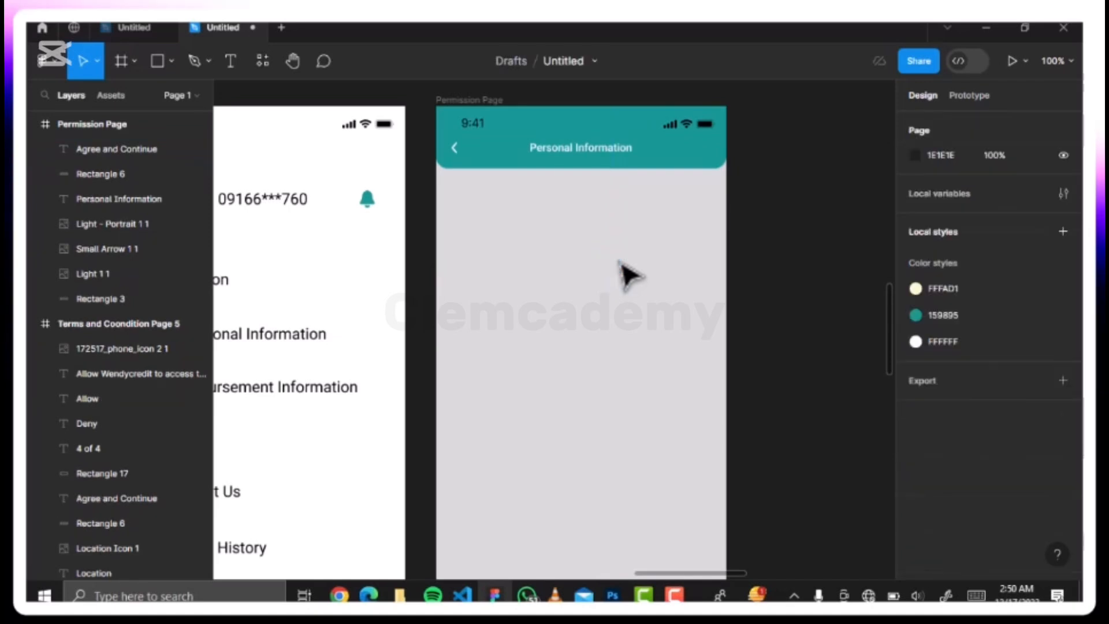
pyautogui.click(172, 61)
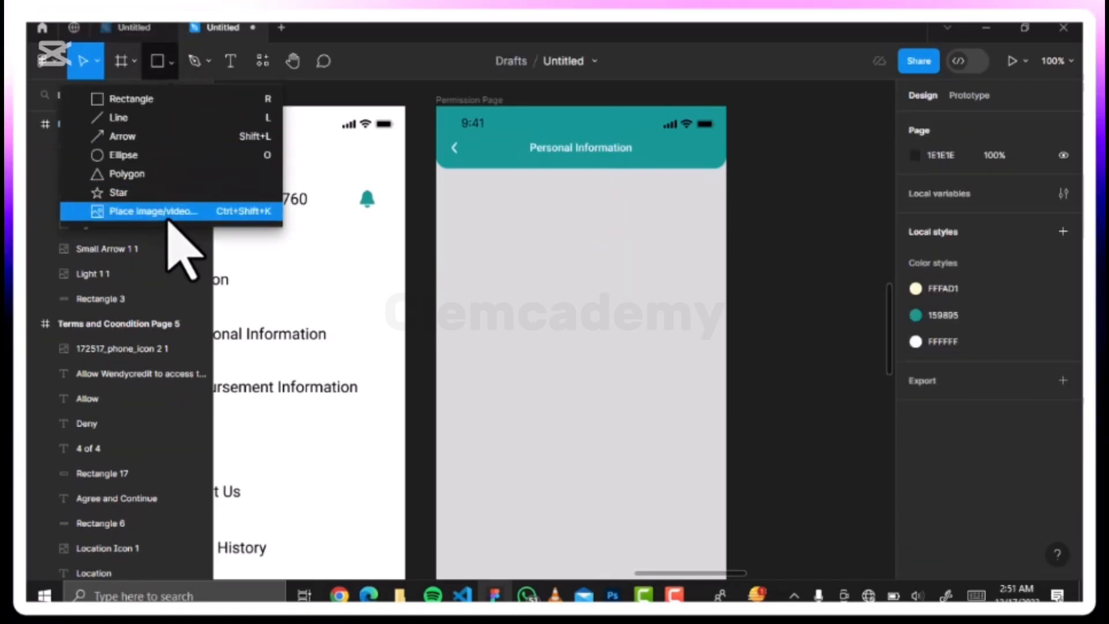
pyautogui.click(113, 215)
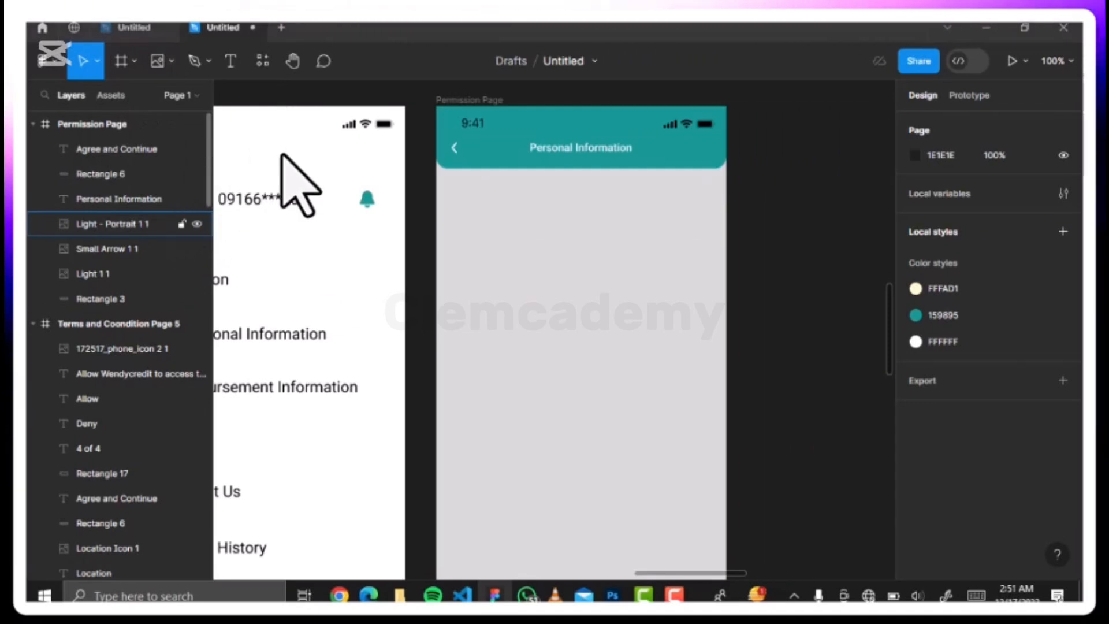
pyautogui.scroll(-4, 291, 179)
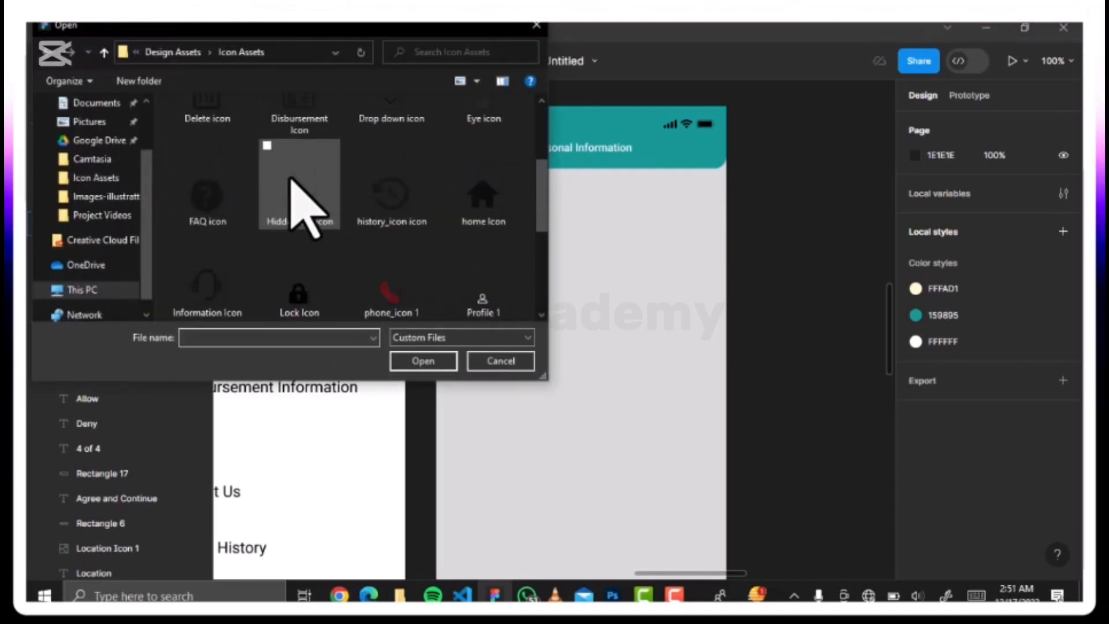
pyautogui.click(483, 107)
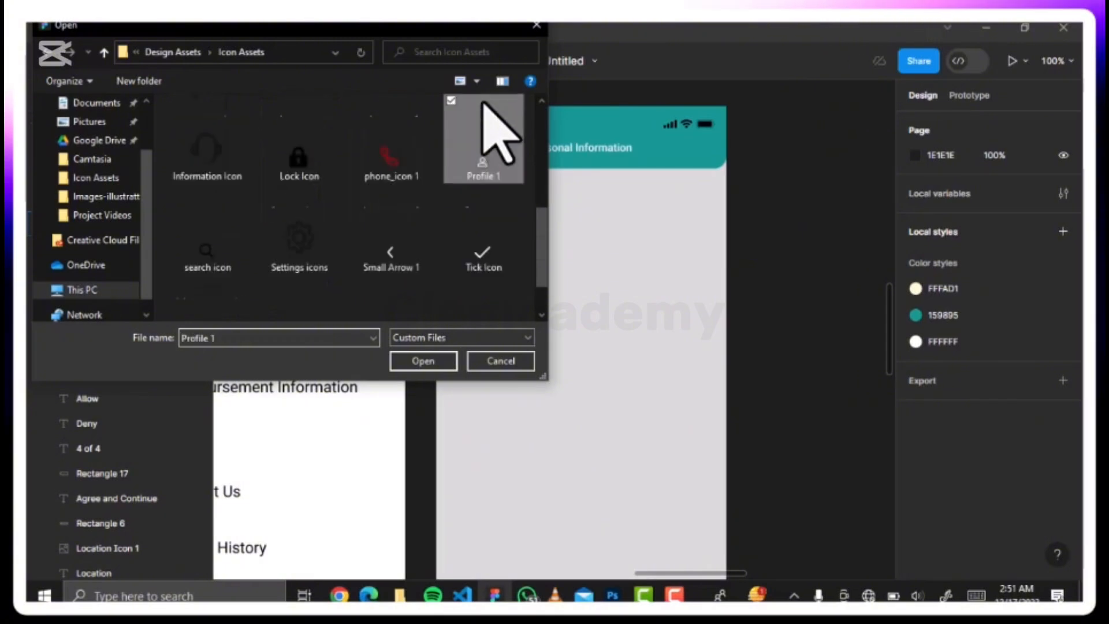
pyautogui.click(418, 362)
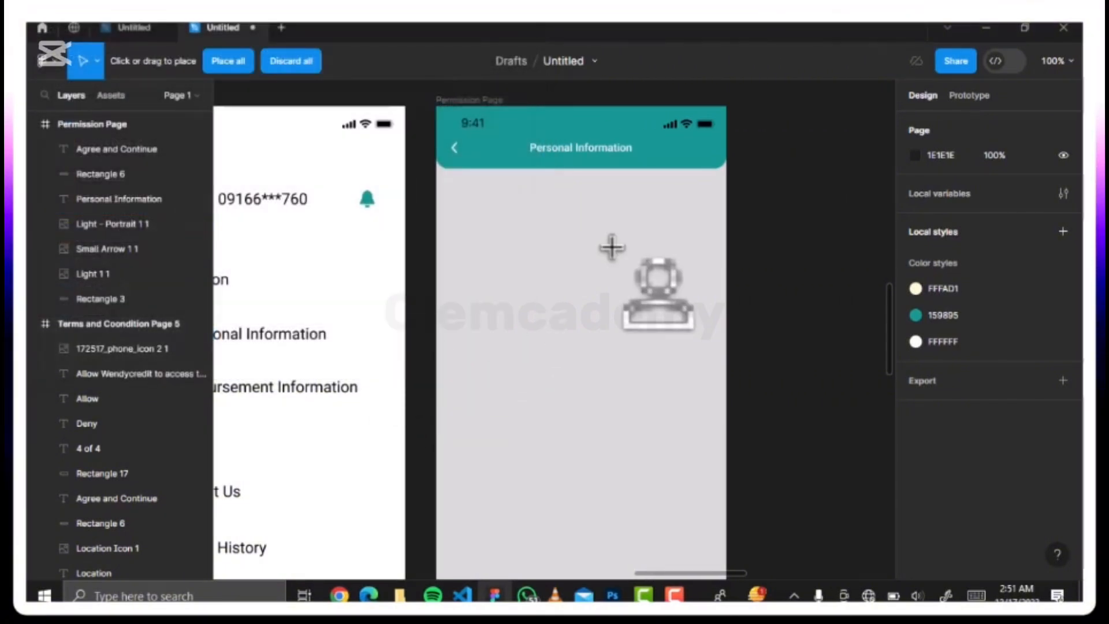
pyautogui.click(612, 247)
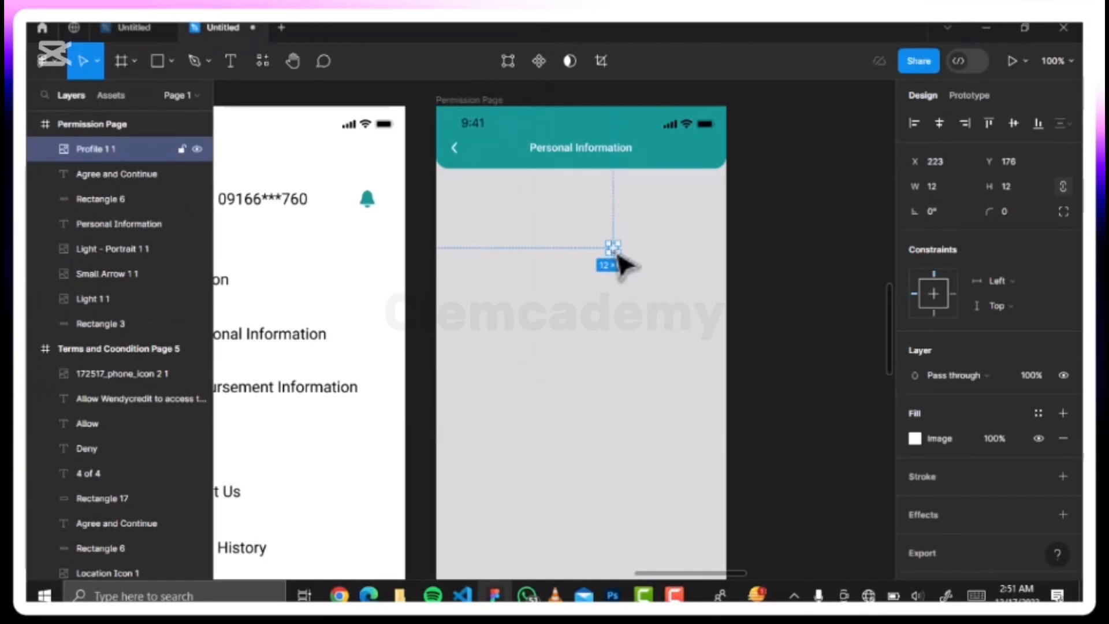
# - Move the Profile 1 icon into the right end of the teal header at X 343, Y 50, comparing its margin with the back arrow's
pyautogui.moveTo(654, 188); pyautogui.dragTo(704, 155)
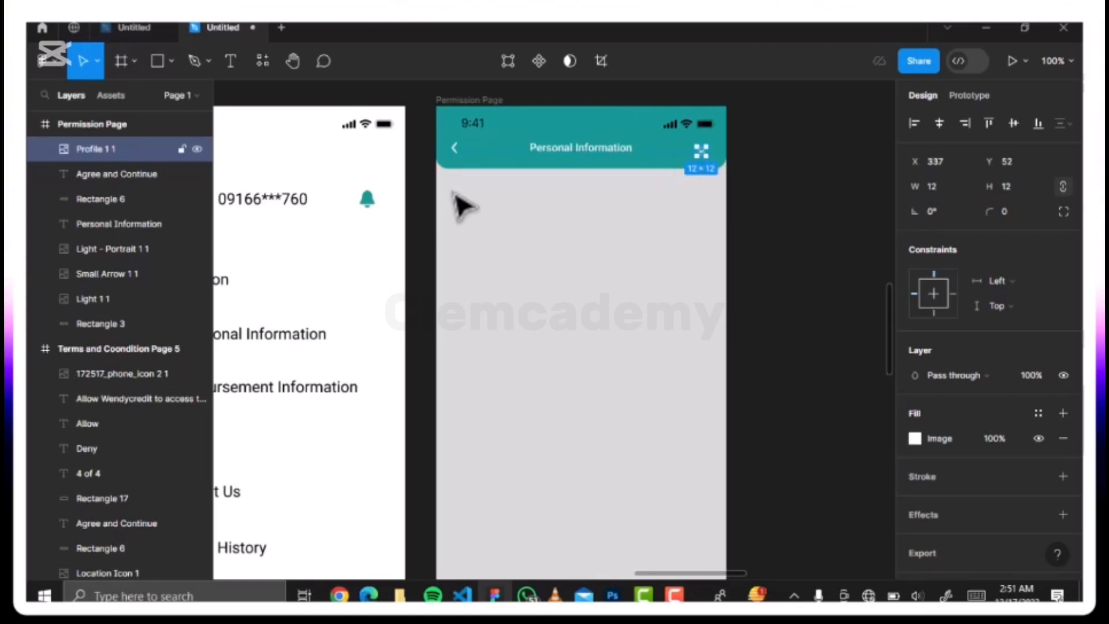
pyautogui.click(455, 148)
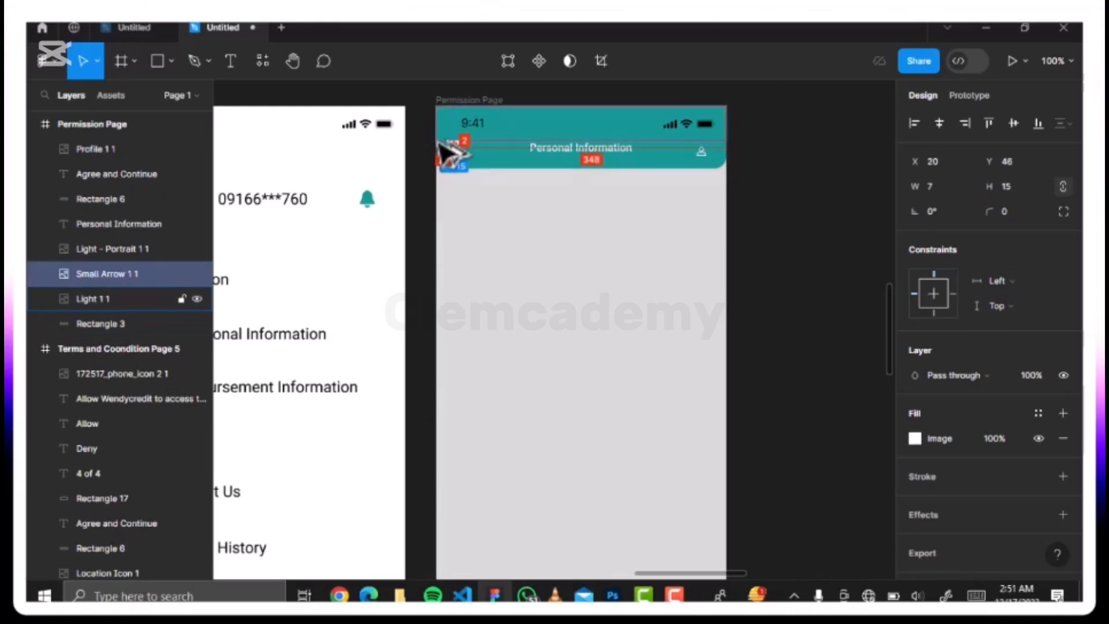
pyautogui.click(702, 152)
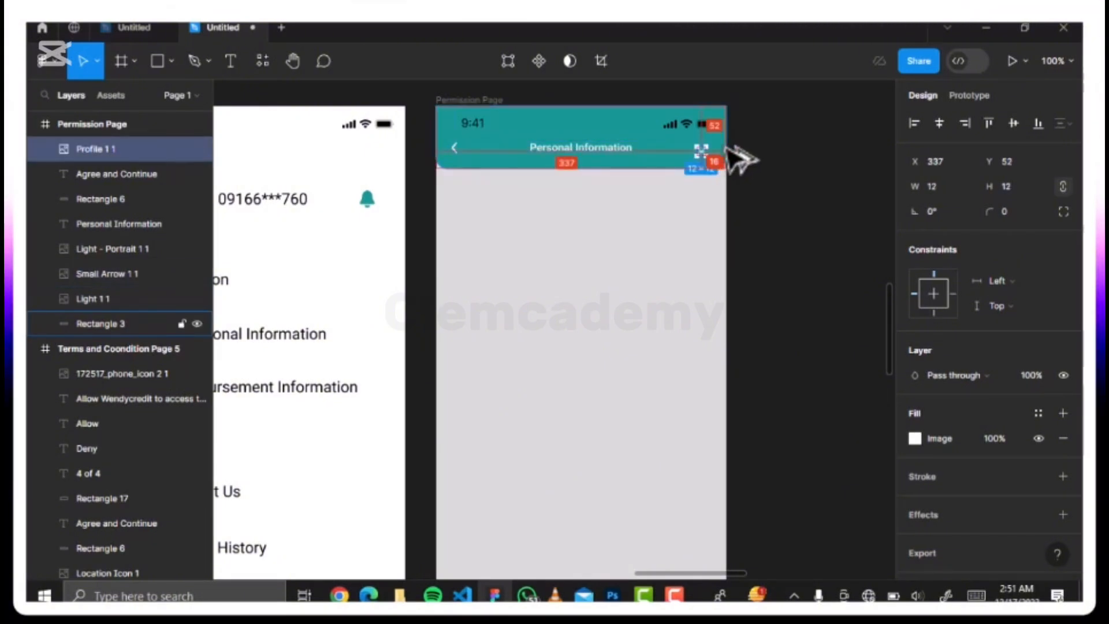
pyautogui.press('Right')
pyautogui.press('Right')
pyautogui.press('Right')
pyautogui.press('Right')
pyautogui.press('Right')
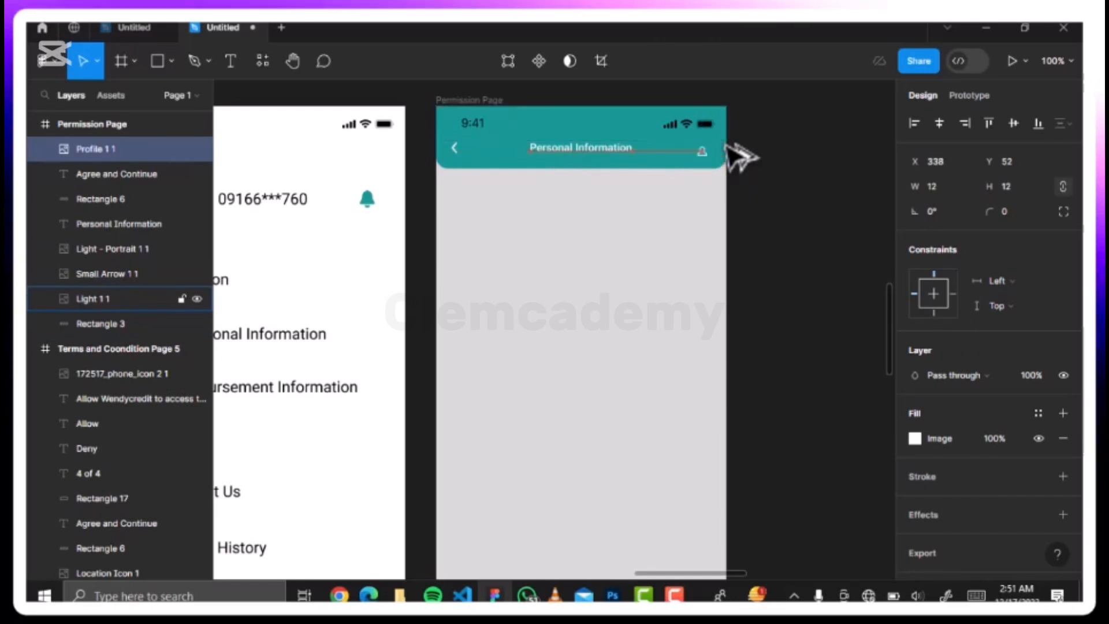
pyautogui.press('Right')
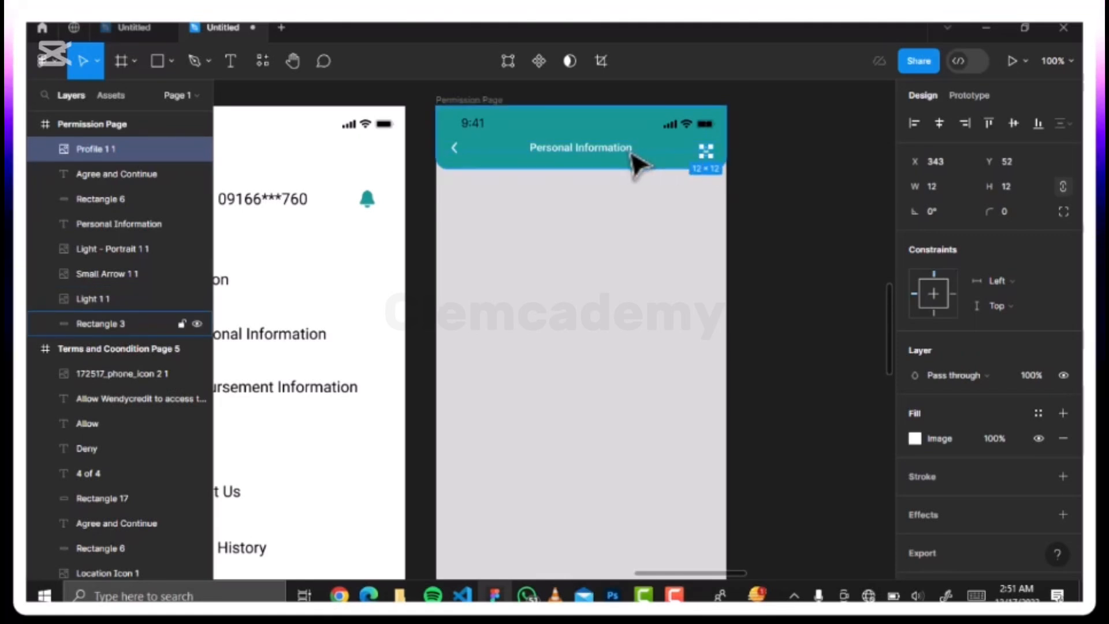
pyautogui.press('Up')
pyautogui.press('Up')
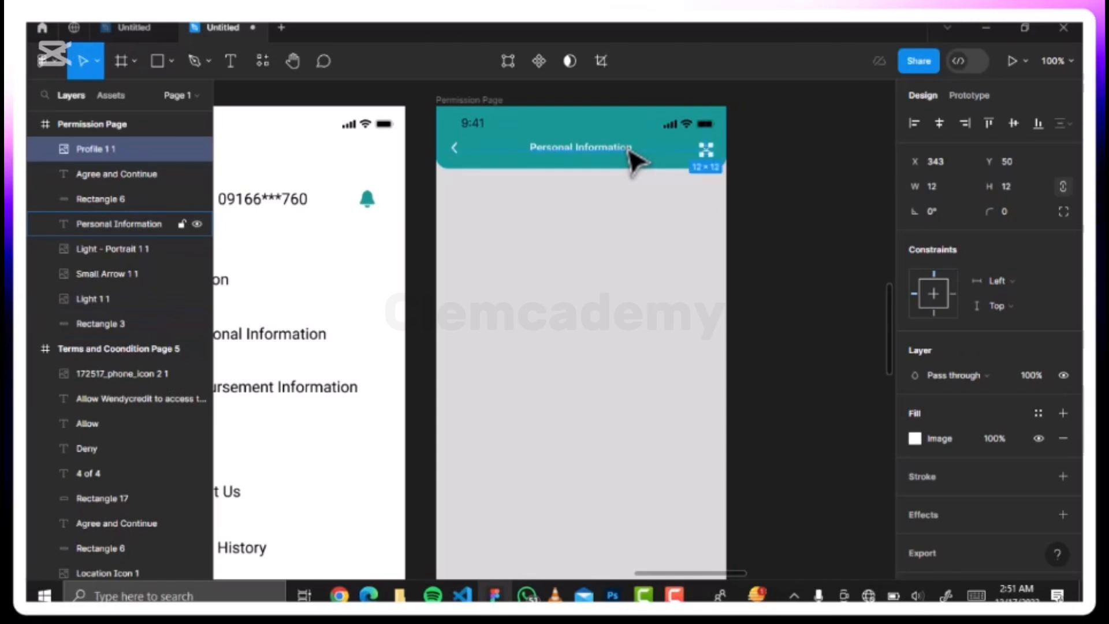
# - Align the vertical centres of the profile icon, the Personal Information title and the back arrow in the header
pyautogui.keyDown('shift'); pyautogui.click(629, 154); pyautogui.keyUp('shift')
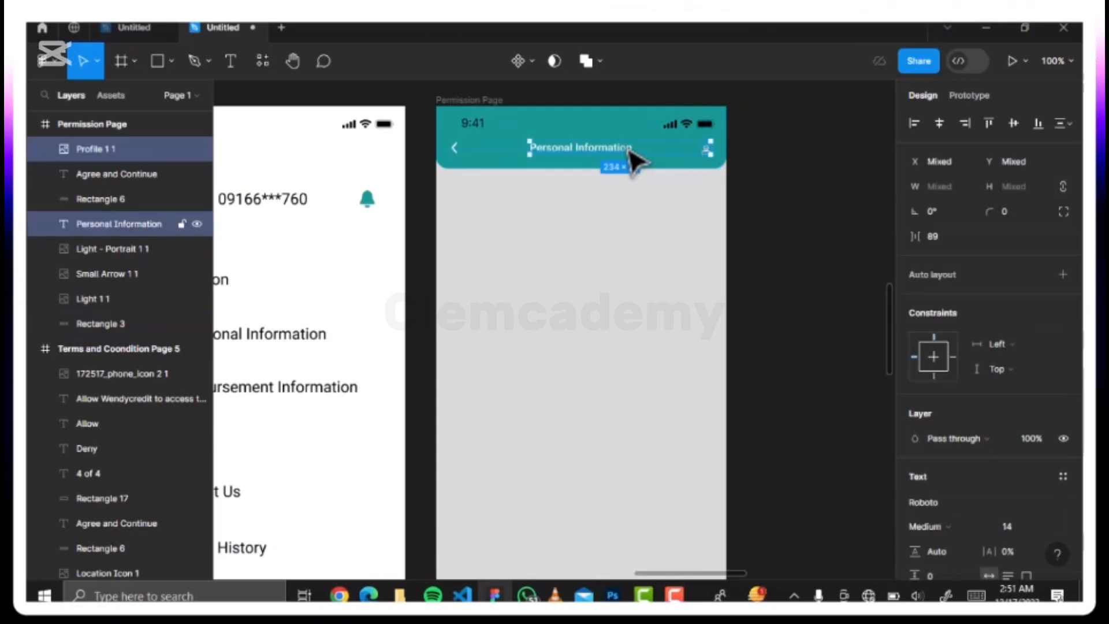
pyautogui.keyDown('shift'); pyautogui.click(456, 151); pyautogui.keyUp('shift')
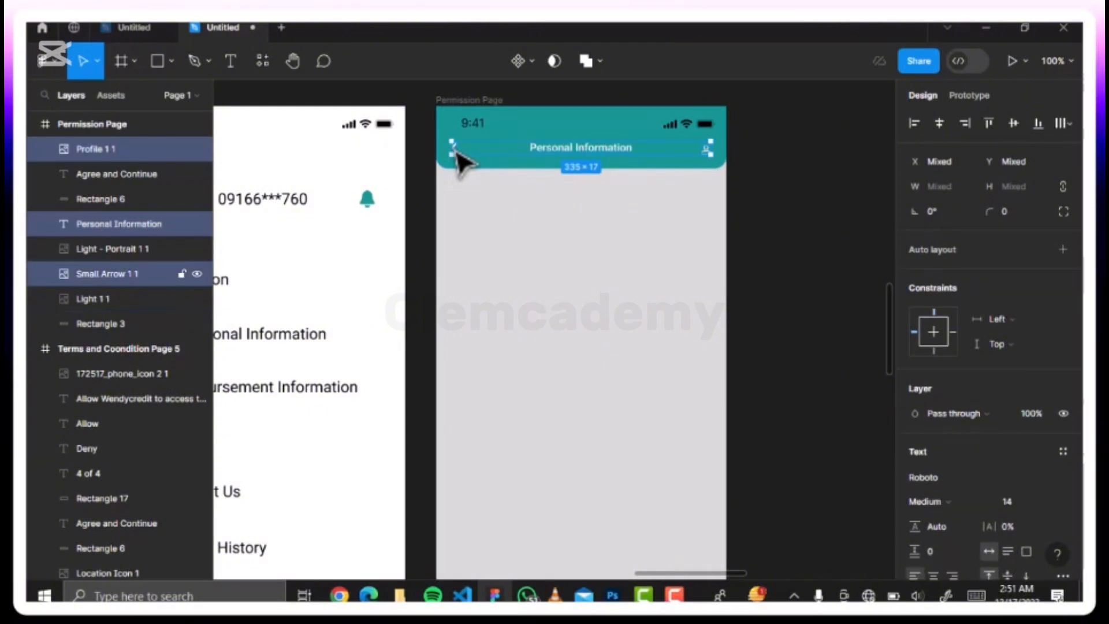
pyautogui.click(1014, 123)
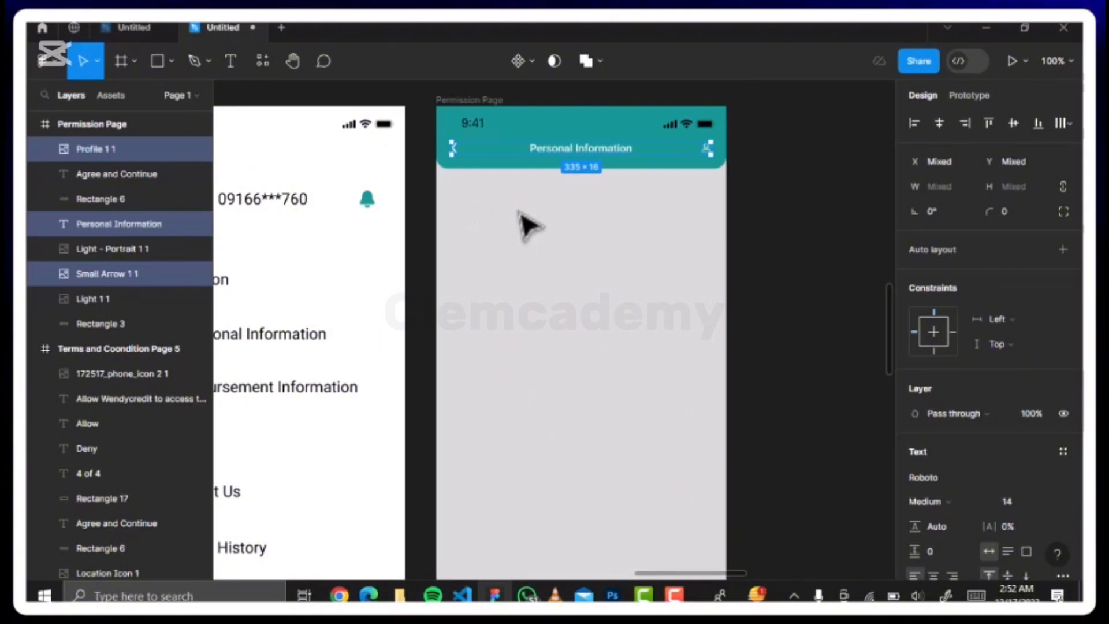
# - Draw a circle below the header's back arrow at about X 30, Y 104 and set its size to 47 × 47
pyautogui.click(230, 60)
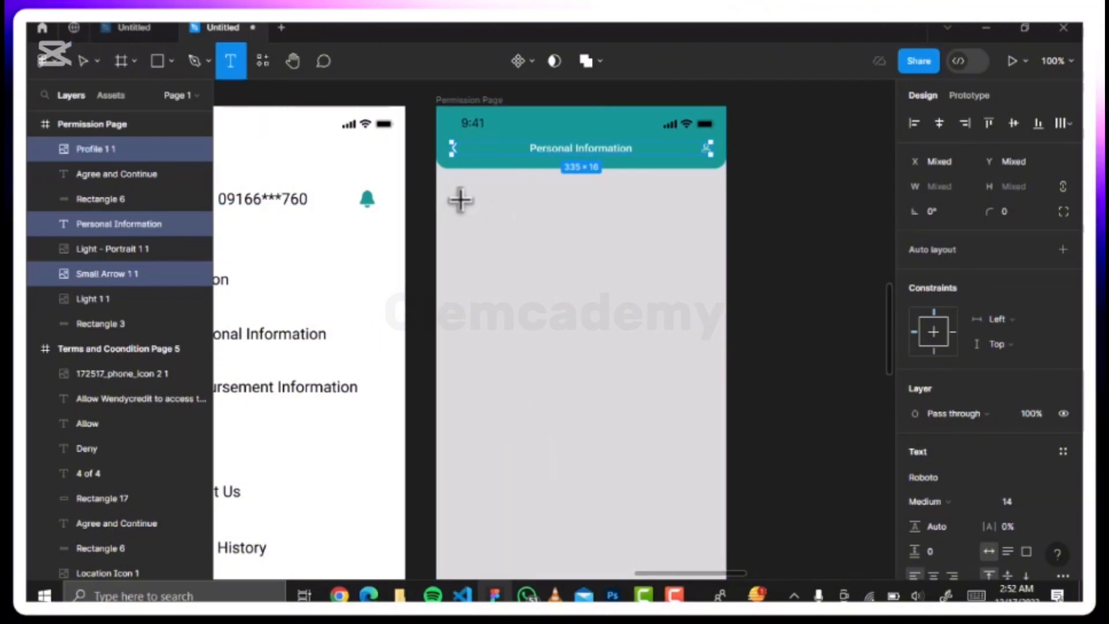
pyautogui.click(169, 61)
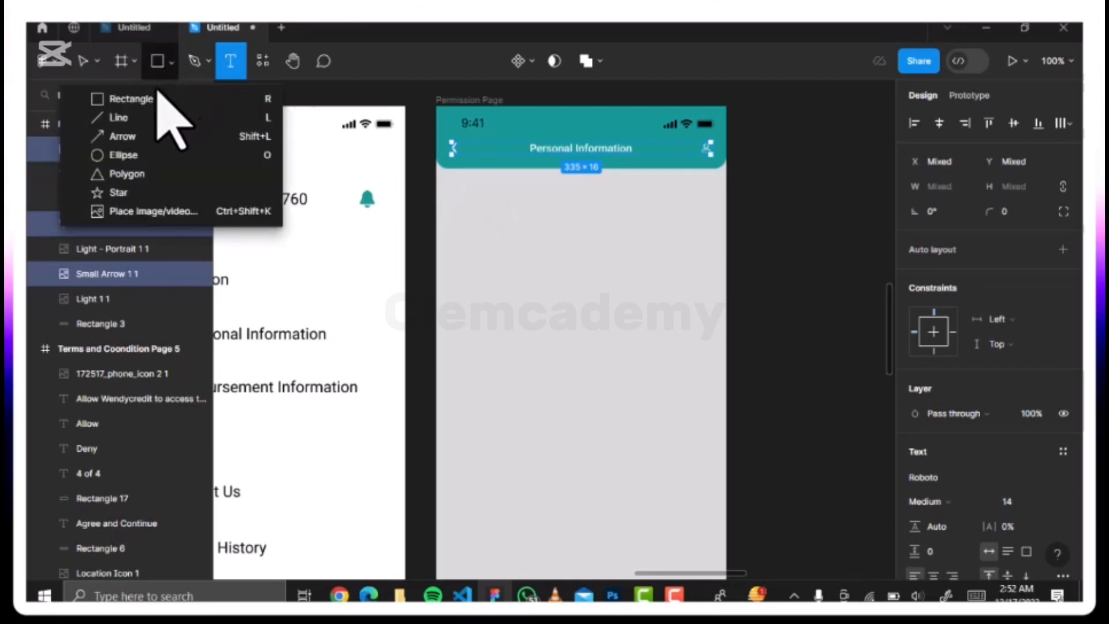
pyautogui.click(124, 155)
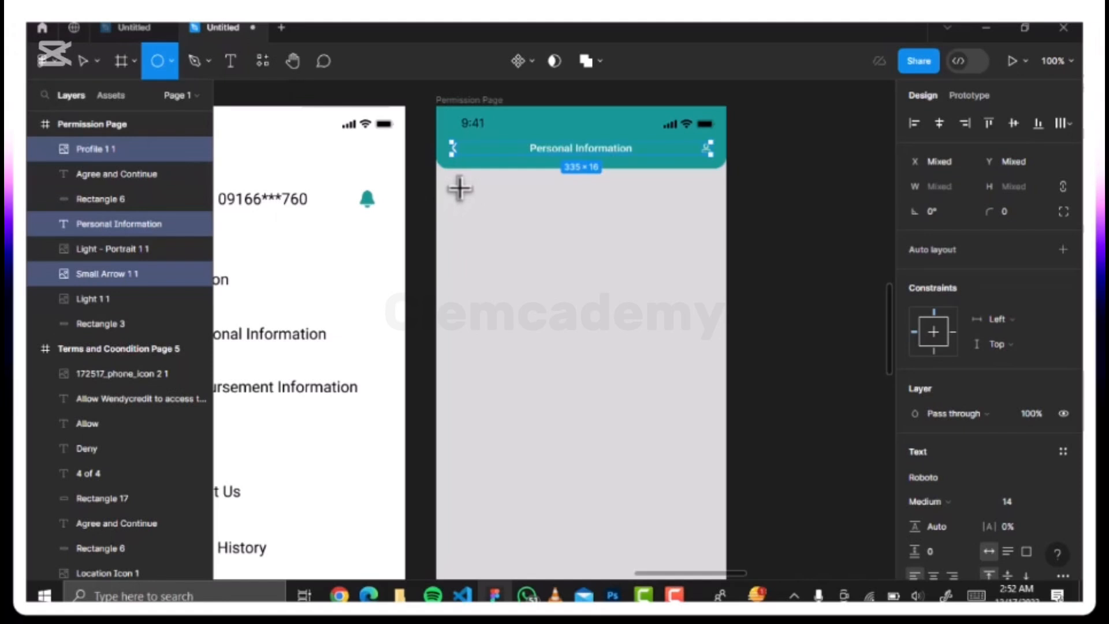
pyautogui.moveTo(459, 186)
pyautogui.mouseDown()
pyautogui.moveTo(489, 217)
pyautogui.moveTo(478, 216)
pyautogui.mouseUp()
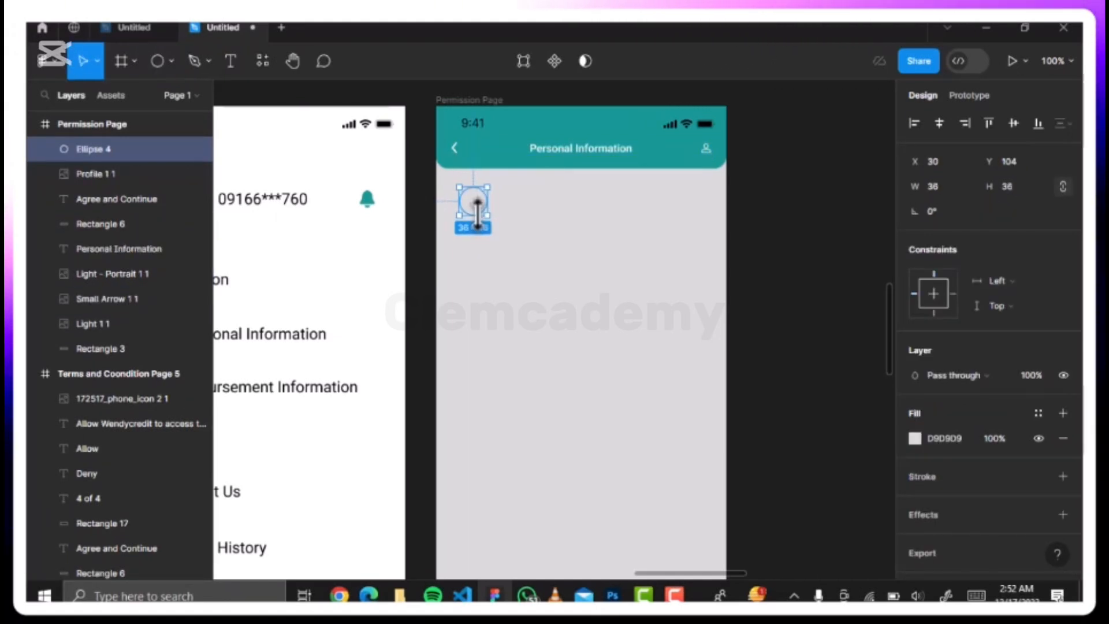
pyautogui.click(948, 195)
pyautogui.write('47')
pyautogui.press('Return')
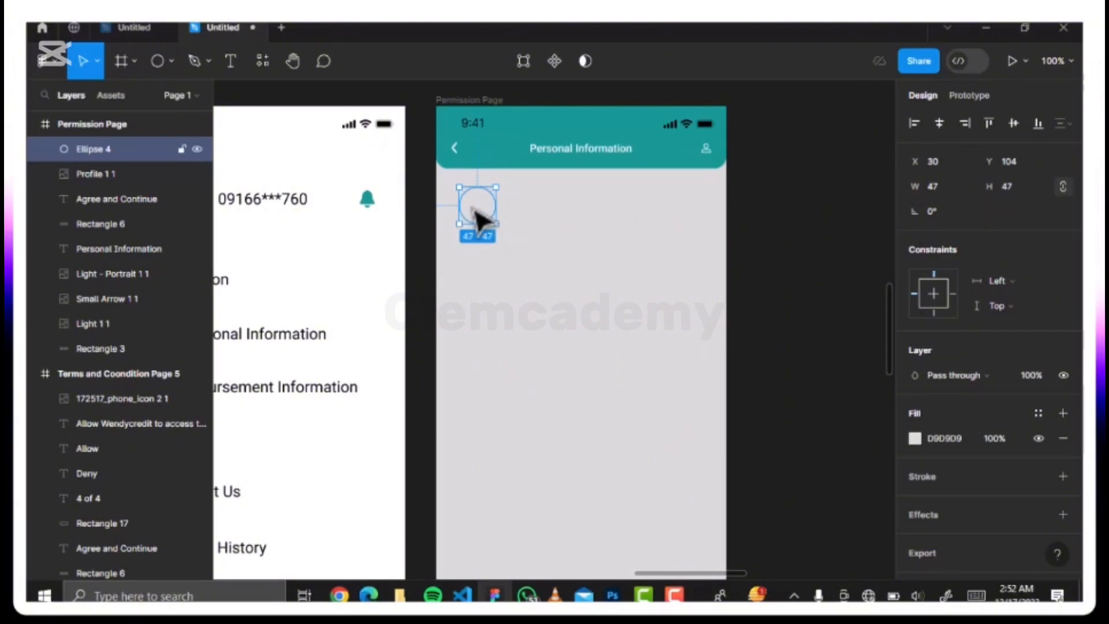
# - Change the circle's fill to green 33B413
pyautogui.click(915, 438)
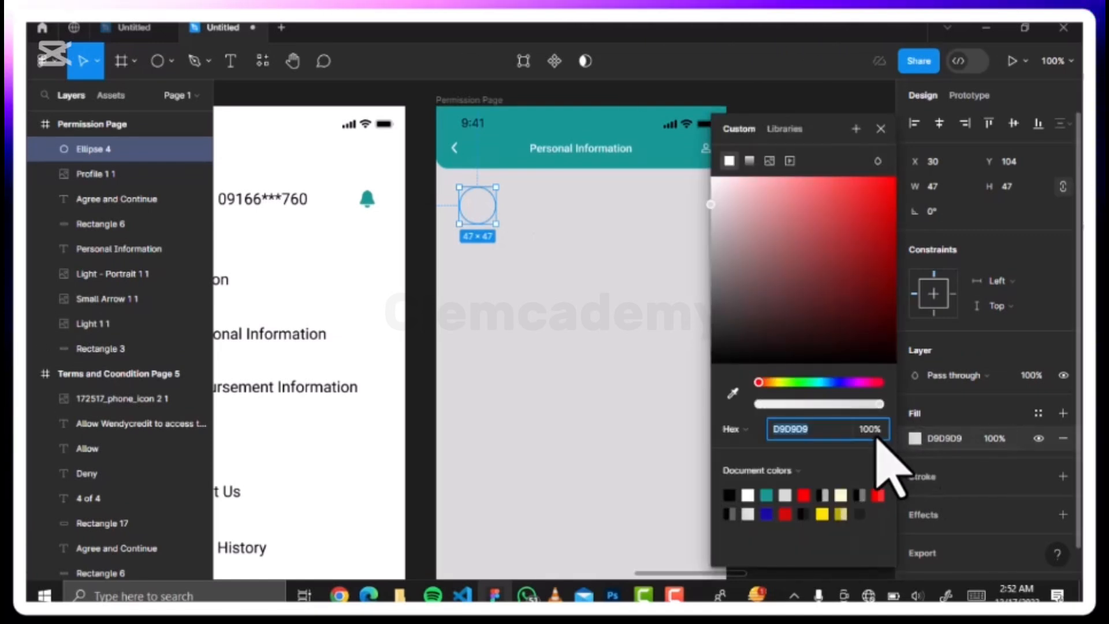
pyautogui.click(795, 382)
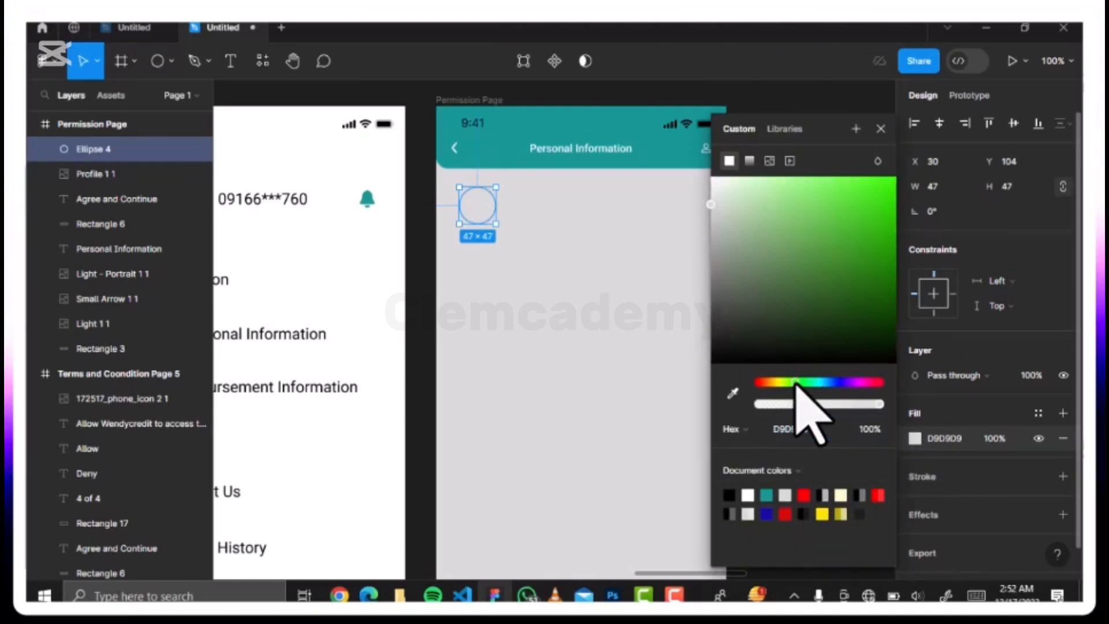
pyautogui.click(874, 231)
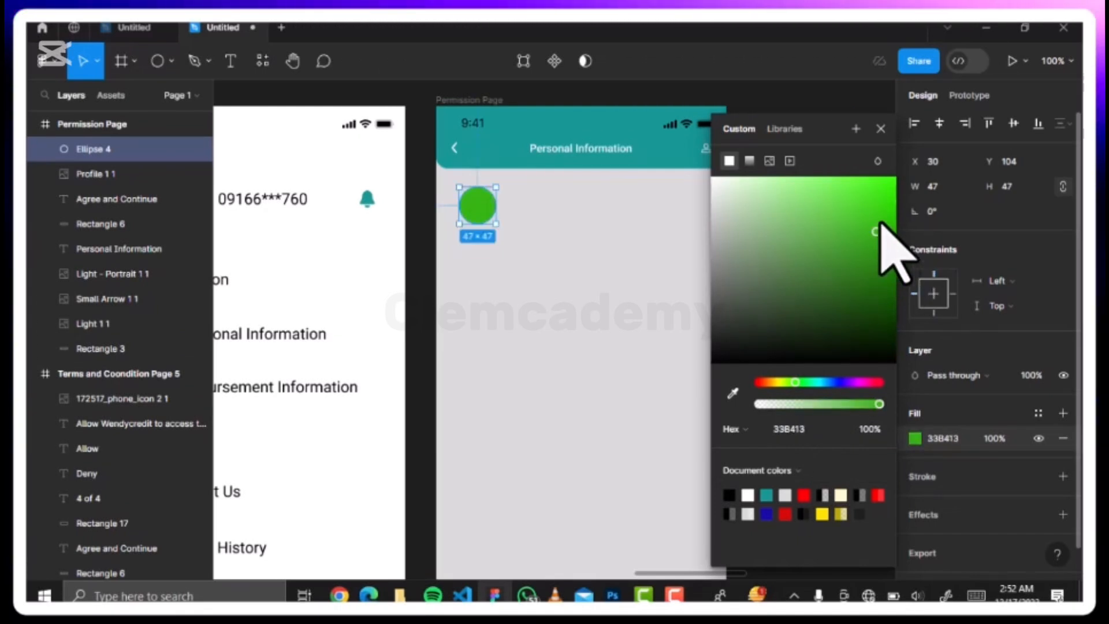
pyautogui.click(880, 128)
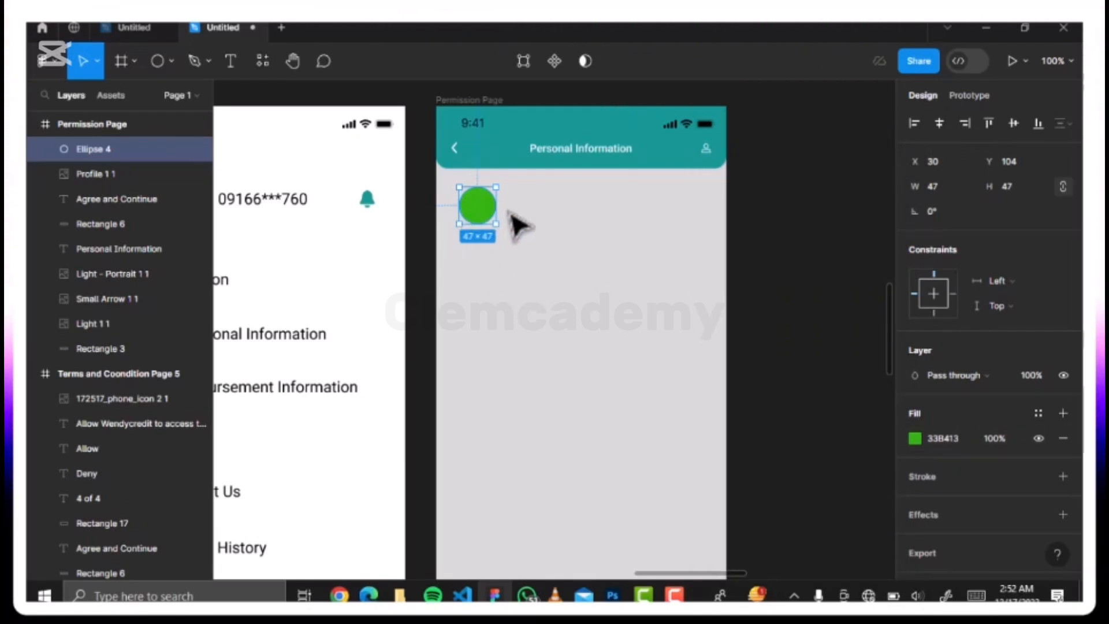
# - Draw a horizontal line about 35 long from just right of the green circle, level with its centre
pyautogui.click(172, 63)
pyautogui.click(138, 119)
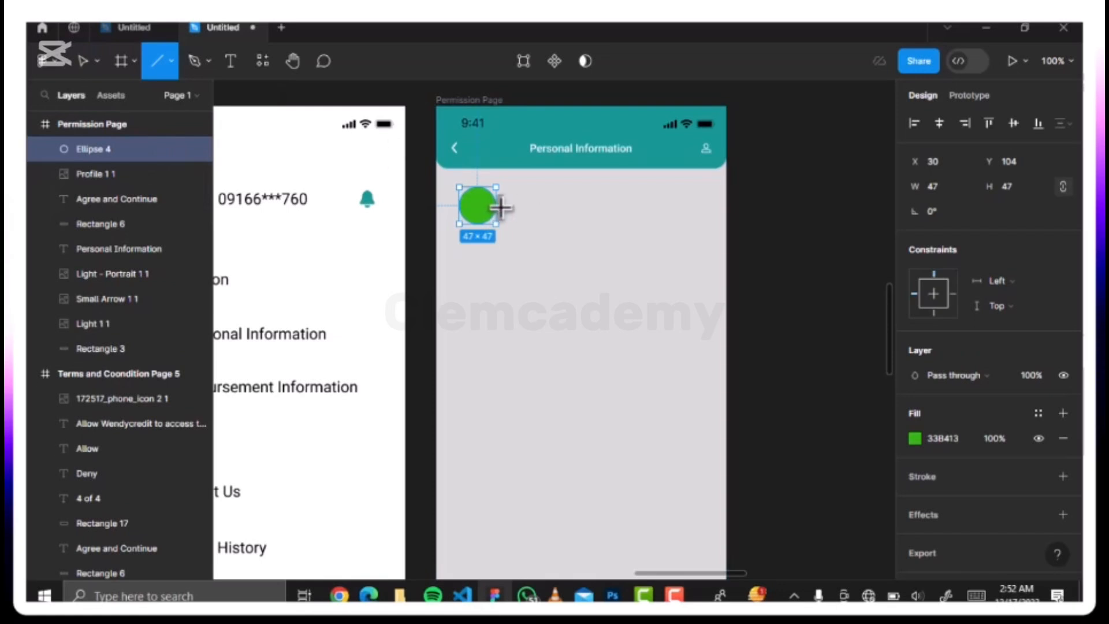
pyautogui.moveTo(503, 206); pyautogui.dragTo(538, 205)
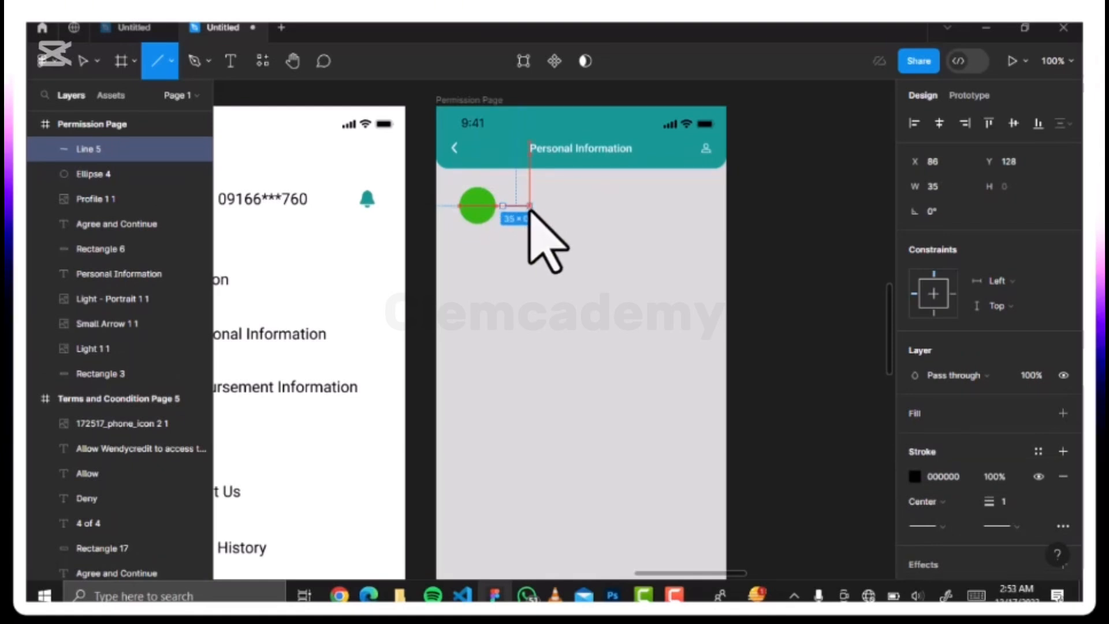
pyautogui.moveTo(530, 207); pyautogui.dragTo(530, 206)
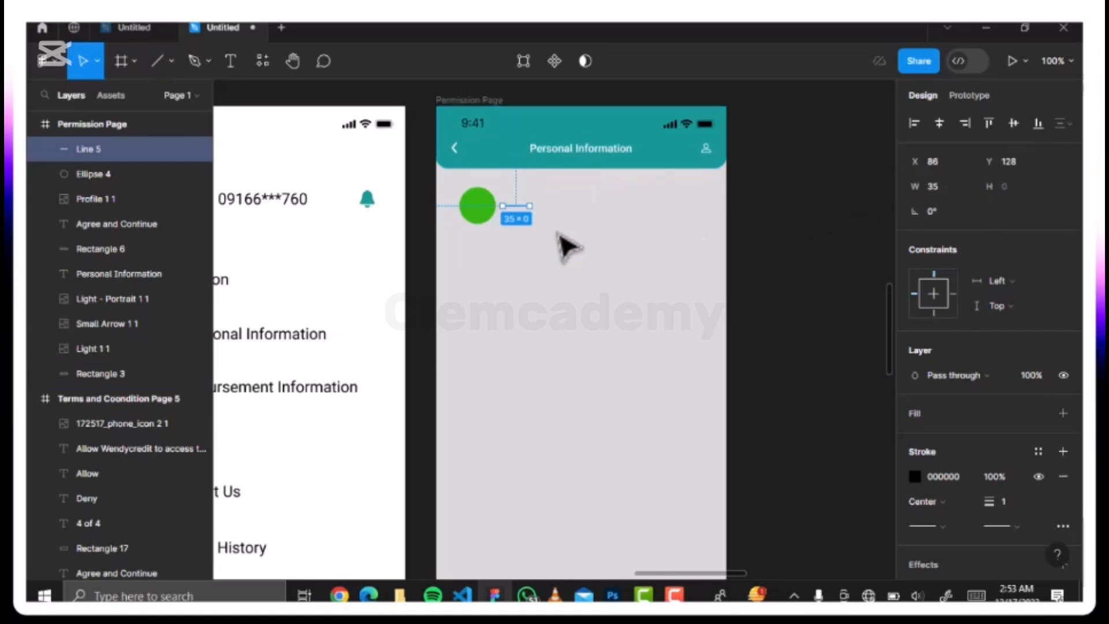
pyautogui.click(568, 248)
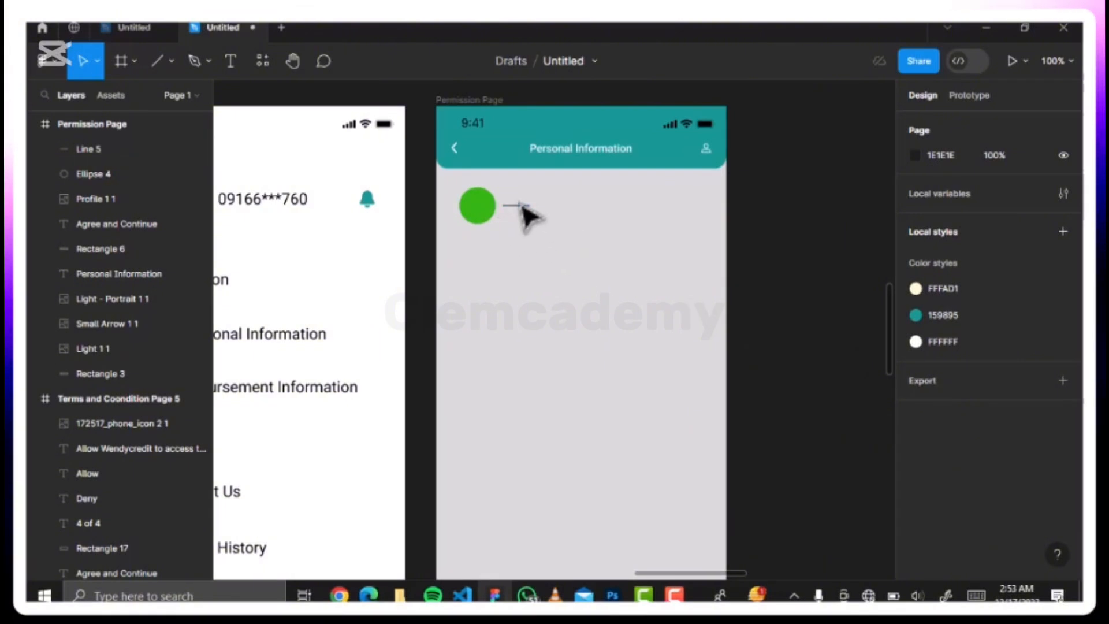
# - Set the line's stroke weight to 1.5, nudge it closer to the circle at X 83, and check the gap between them
pyautogui.click(517, 206)
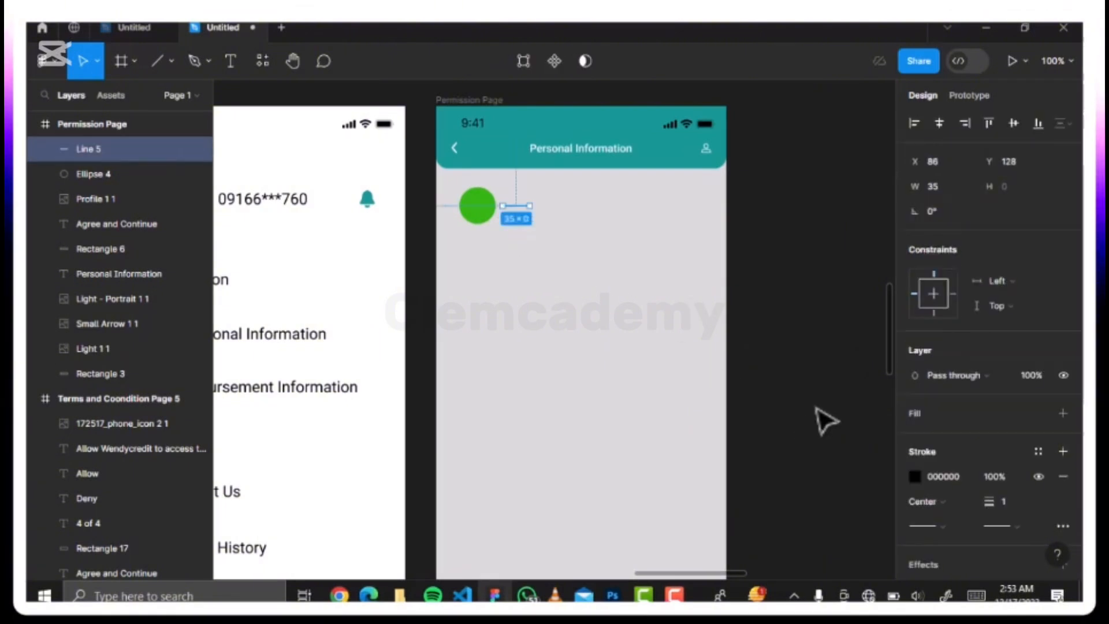
pyautogui.click(1006, 496)
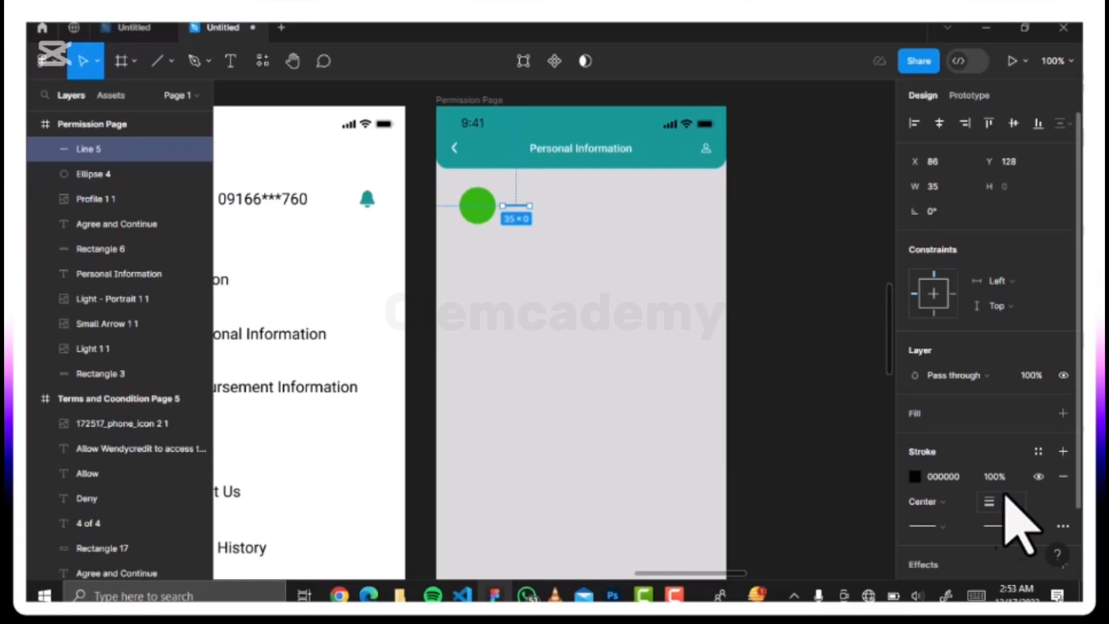
pyautogui.press('Left')
pyautogui.press('Left')
pyautogui.press('Left')
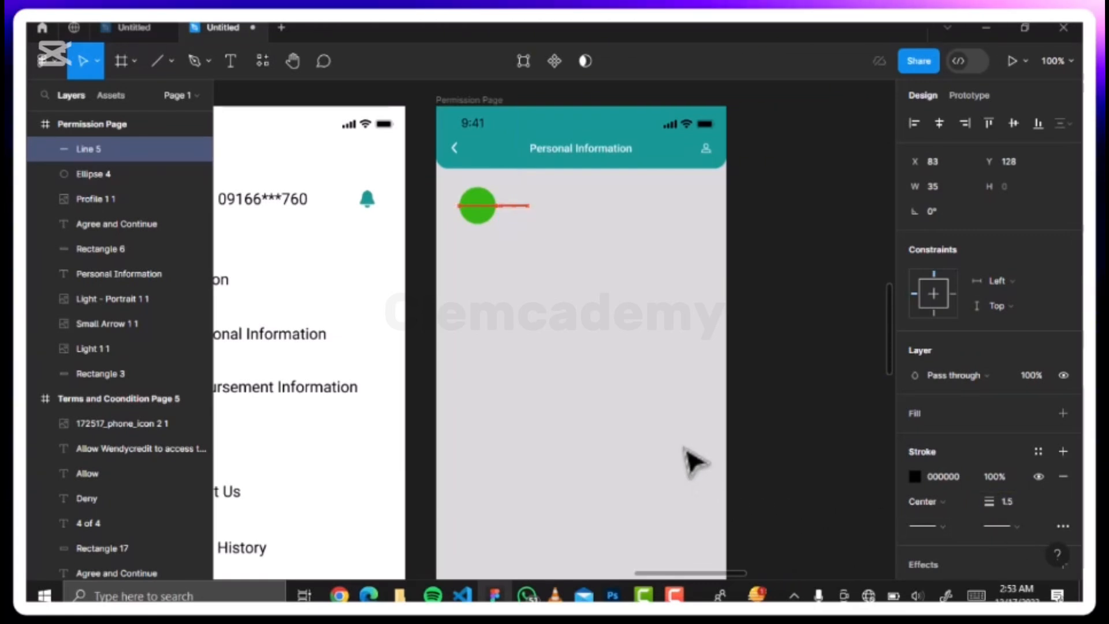
pyautogui.press('alt')
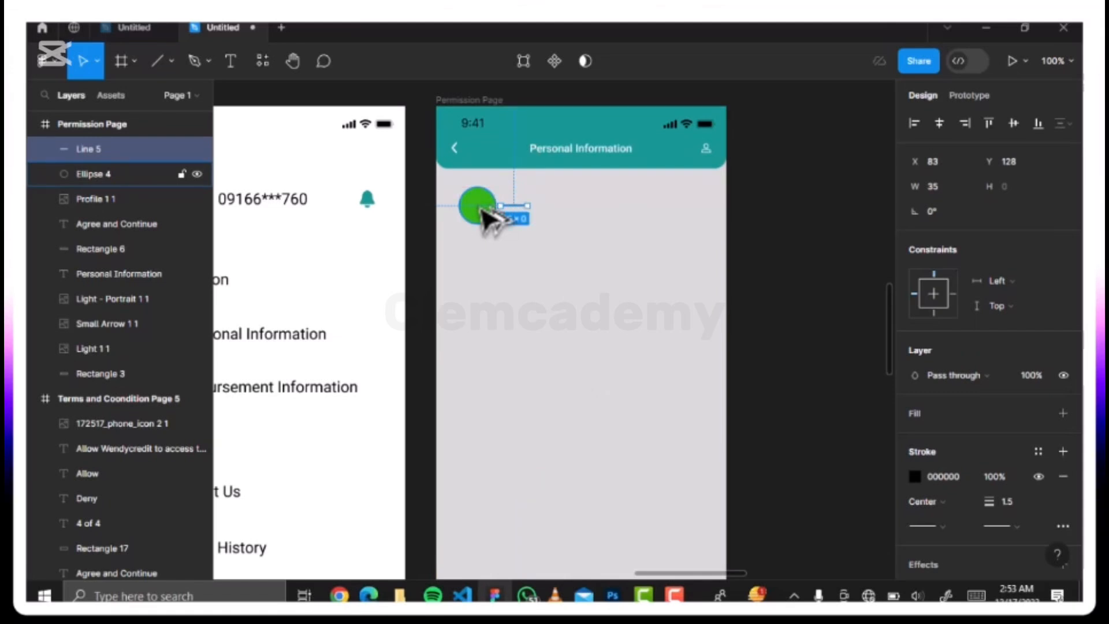
pyautogui.click(491, 208)
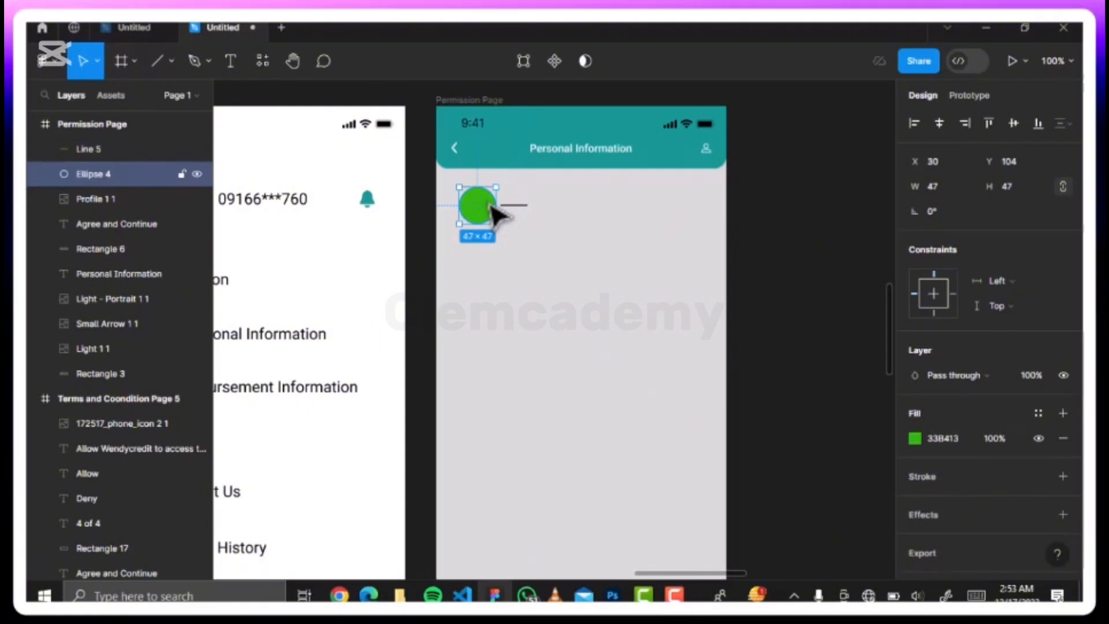
# - Duplicate the green circle and place the copy after the line at X 124, Y 104, keeping a gap of 6
pyautogui.hotkey('ctrl', 'd')
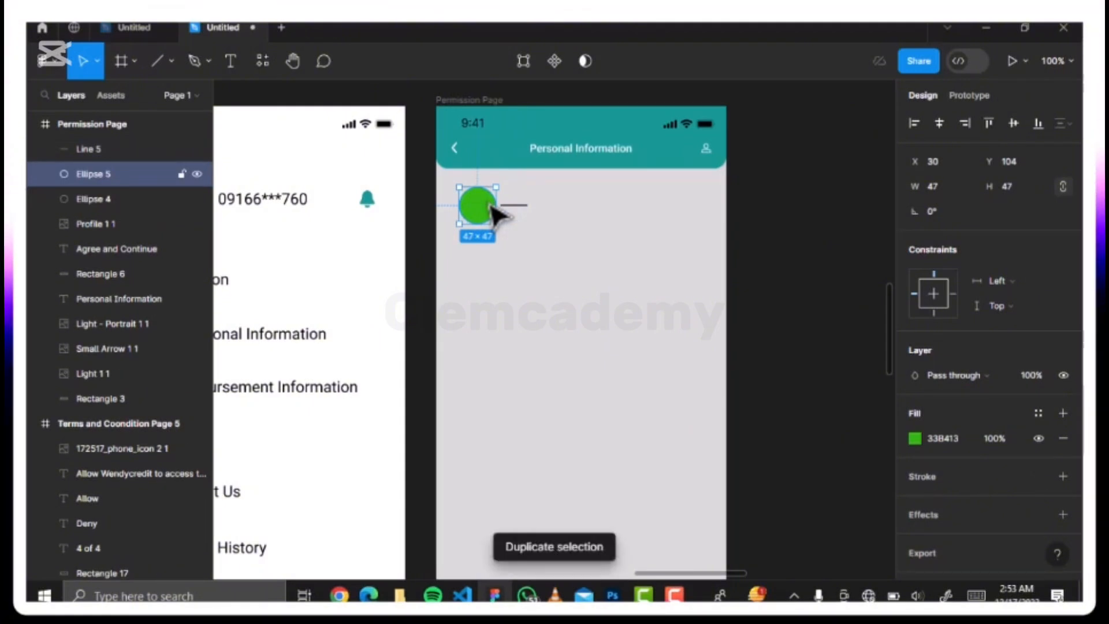
pyautogui.moveTo(492, 208); pyautogui.dragTo(571, 209)
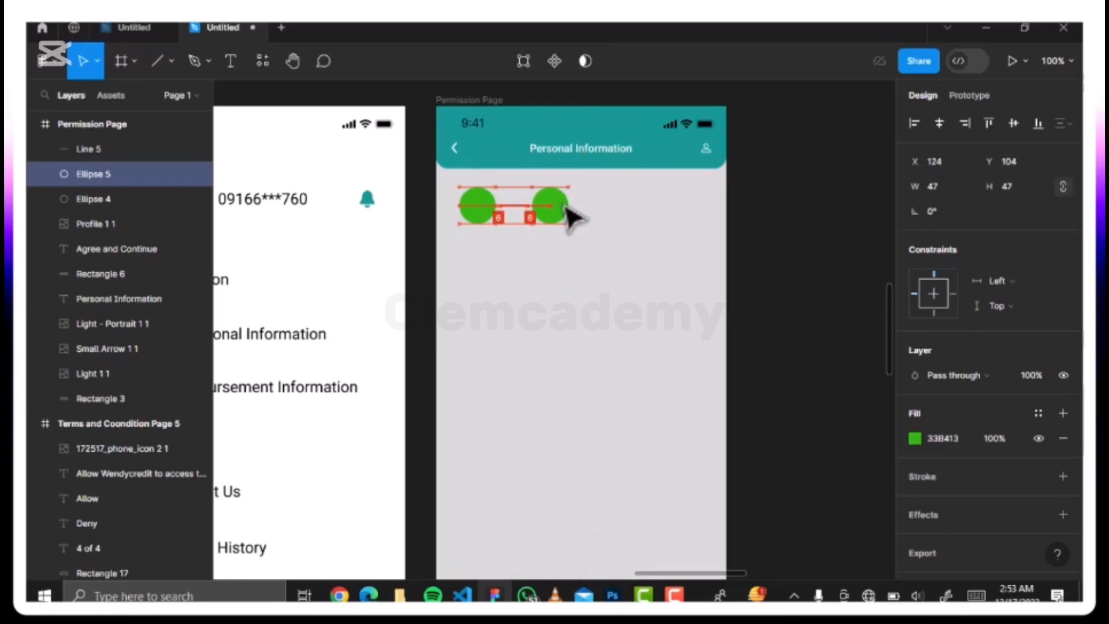
pyautogui.moveTo(568, 209); pyautogui.dragTo(567, 207)
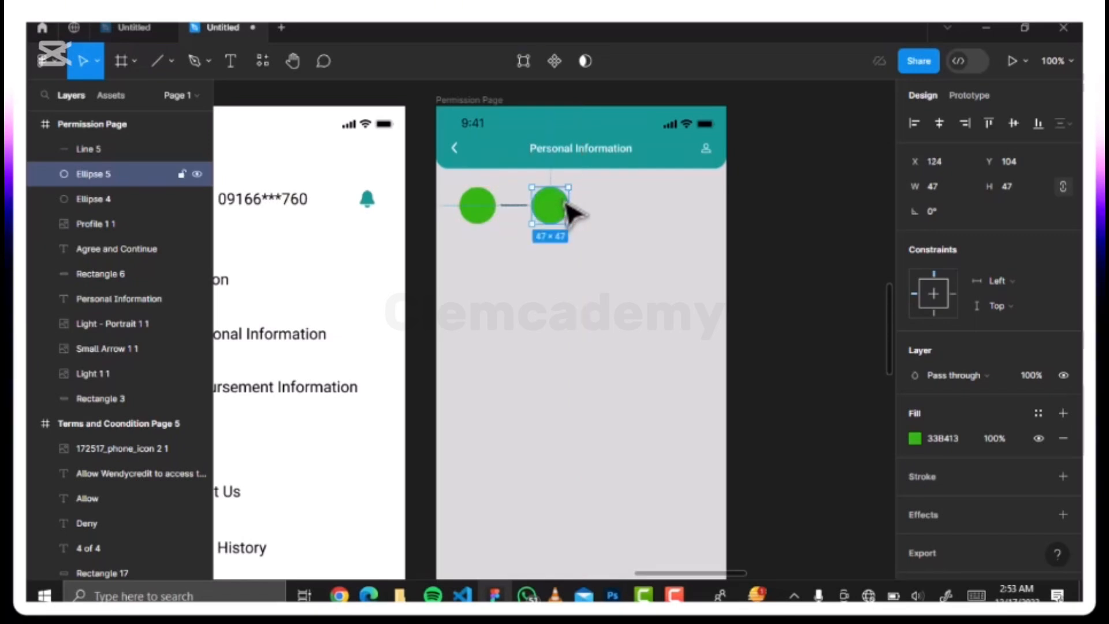
# - Duplicate the connecting line and move the copy horizontally to just past the second circle, at X 177, Y 128
pyautogui.click(525, 212)
pyautogui.hotkey('ctrl', 'd')
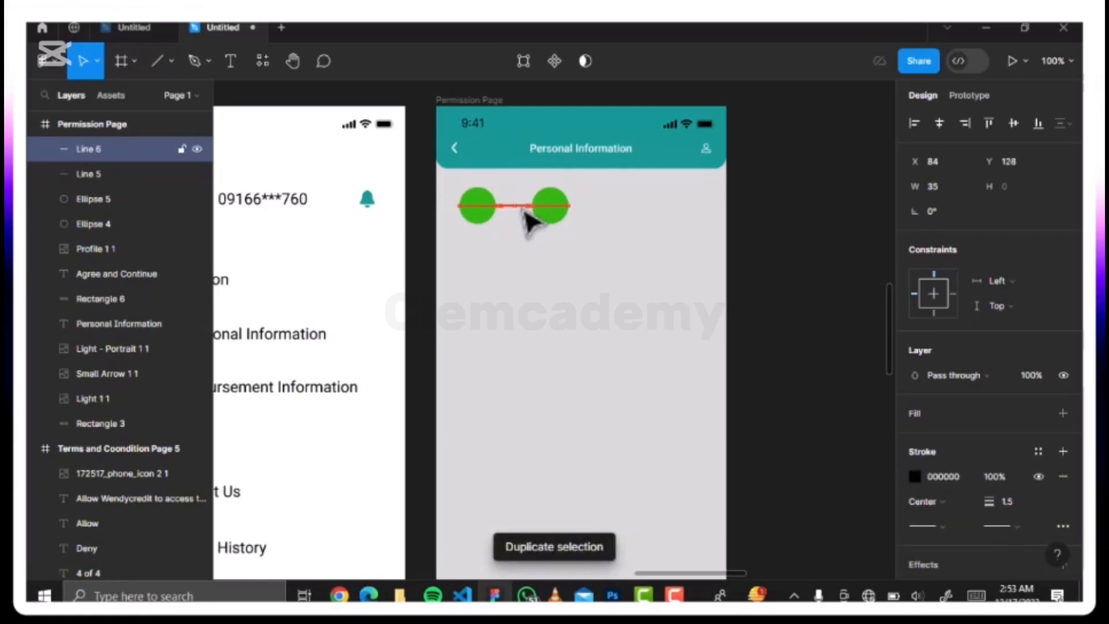
pyautogui.press('Right')
pyautogui.press('Right')
pyautogui.press('Right')
pyautogui.press('Right')
pyautogui.press('Right')
pyautogui.press('Right')
pyautogui.press('Right')
pyautogui.press('Right')
pyautogui.press('Right')
pyautogui.press('Right')
pyautogui.press('Right')
pyautogui.press('Right')
pyautogui.press('Right')
pyautogui.press('Right')
pyautogui.press('Right')
pyautogui.press('Right')
pyautogui.press('Right')
pyautogui.press('Right')
pyautogui.press('Right')
pyautogui.press('Right')
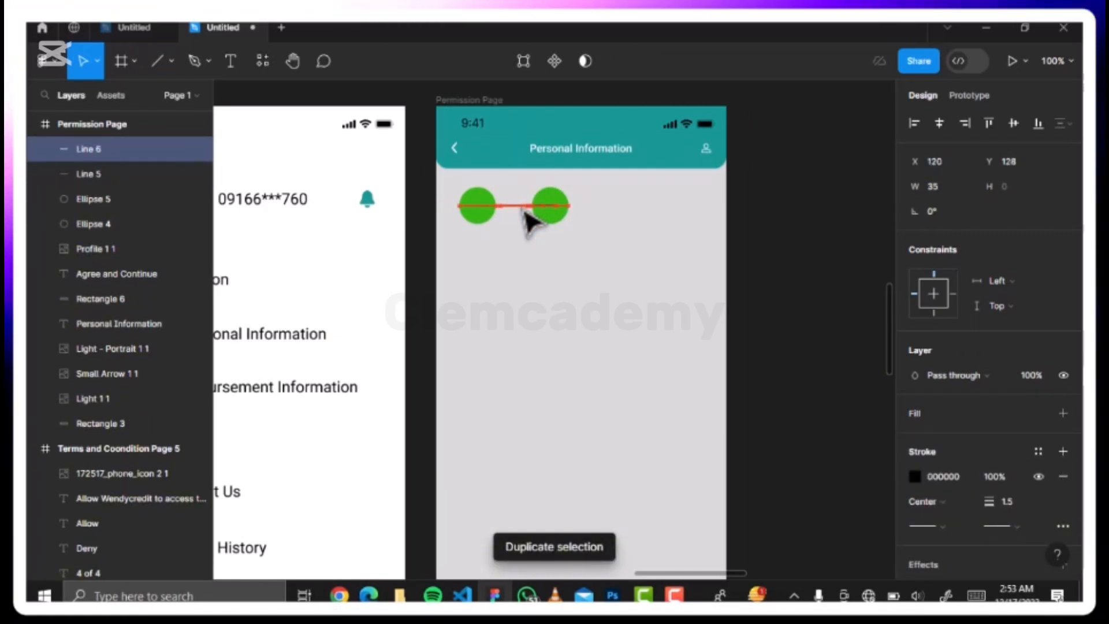
pyautogui.press('Right')
pyautogui.press('Right')
pyautogui.press('Right')
pyautogui.press('Right')
pyautogui.press('Right')
pyautogui.press('Right')
pyautogui.press('Right')
pyautogui.press('Right')
pyautogui.press('Right')
pyautogui.press('Right')
pyautogui.press('Right')
pyautogui.press('Right')
pyautogui.press('Right')
pyautogui.press('Right')
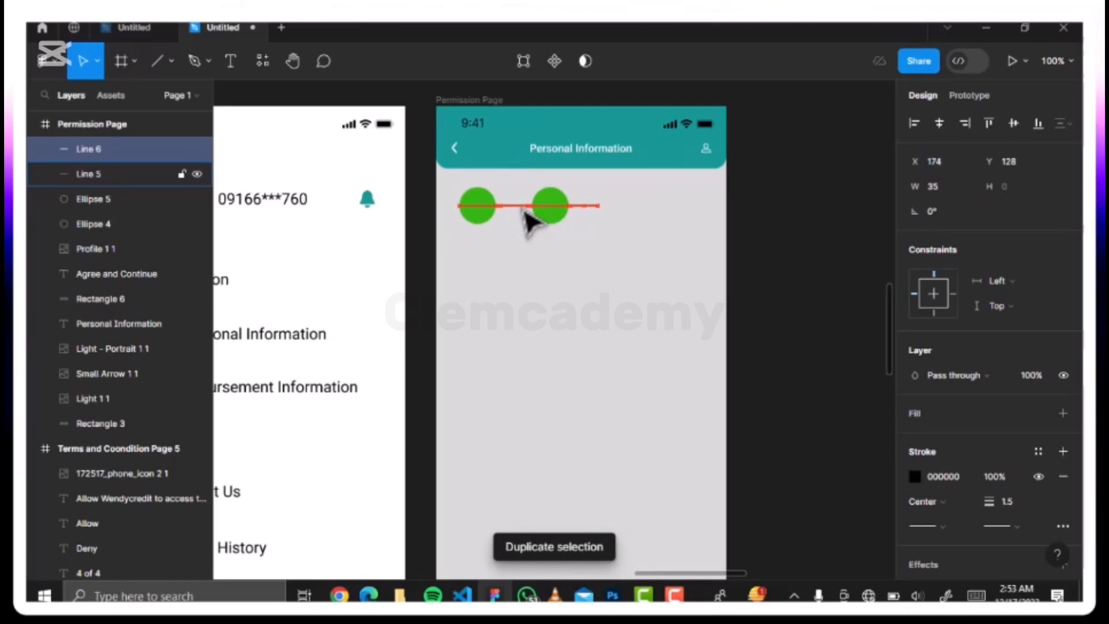
pyautogui.press('Right')
pyautogui.press('Right')
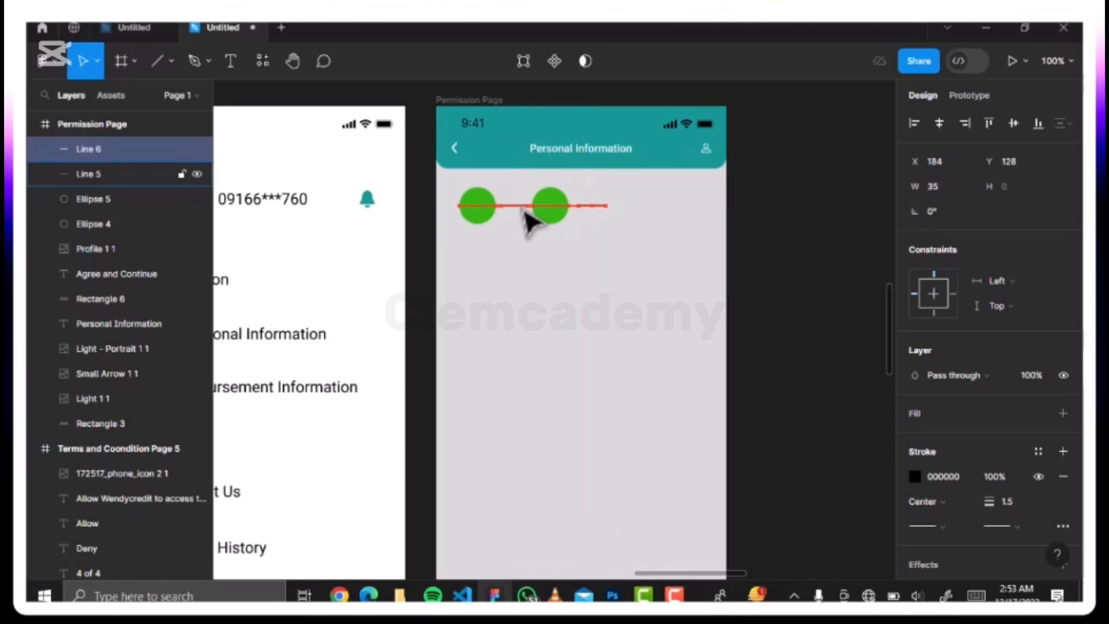
pyautogui.press('alt')
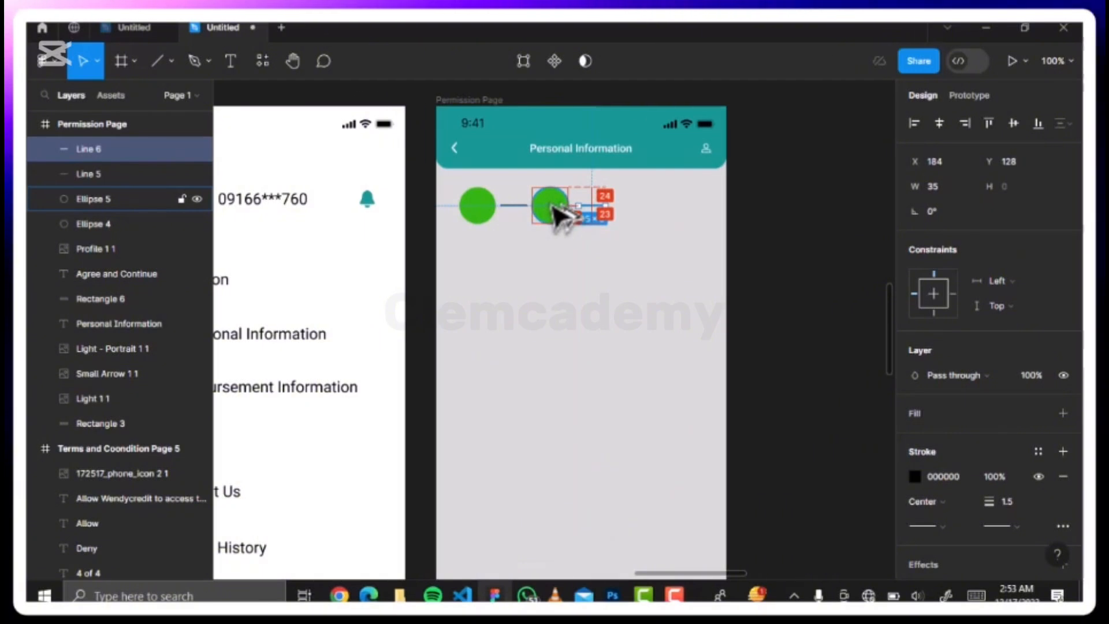
pyautogui.press('Left')
pyautogui.press('Left')
pyautogui.press('Left')
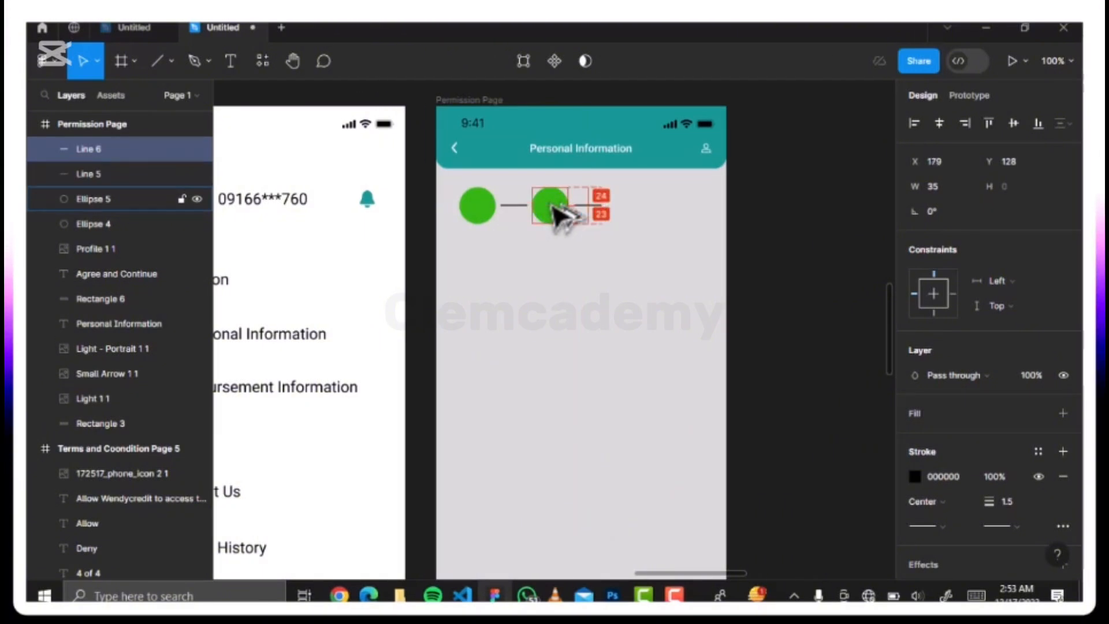
# - Duplicate the second green circle and place the copy at the far end of the second line, at X 218, Y 104
pyautogui.click(555, 215)
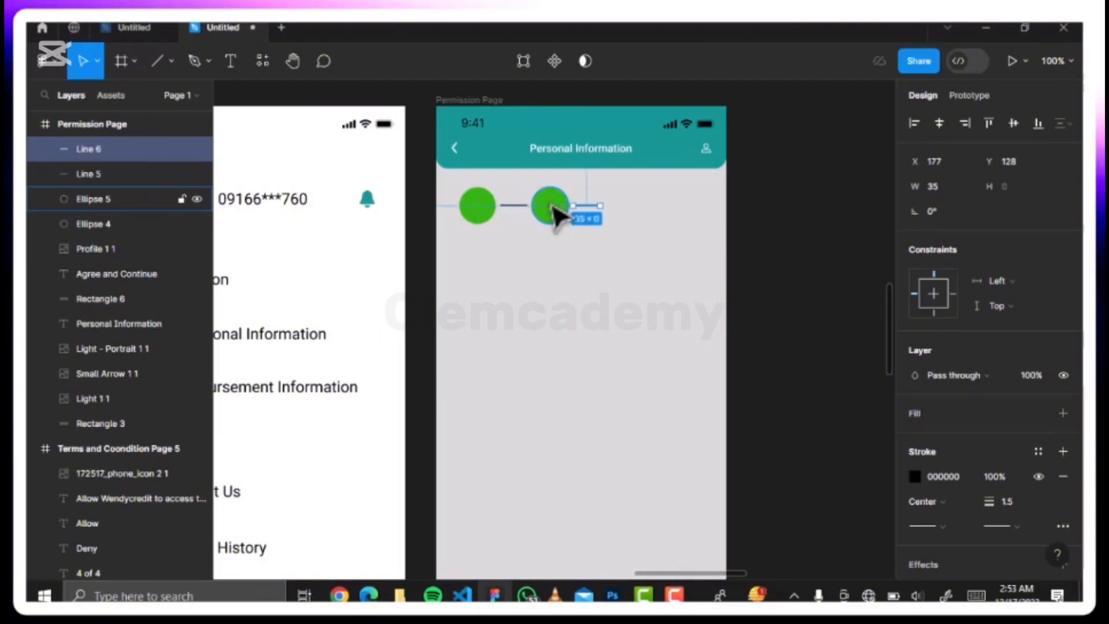
pyautogui.hotkey('ctrl', 'd')
pyautogui.moveTo(553, 206); pyautogui.dragTo(627, 203)
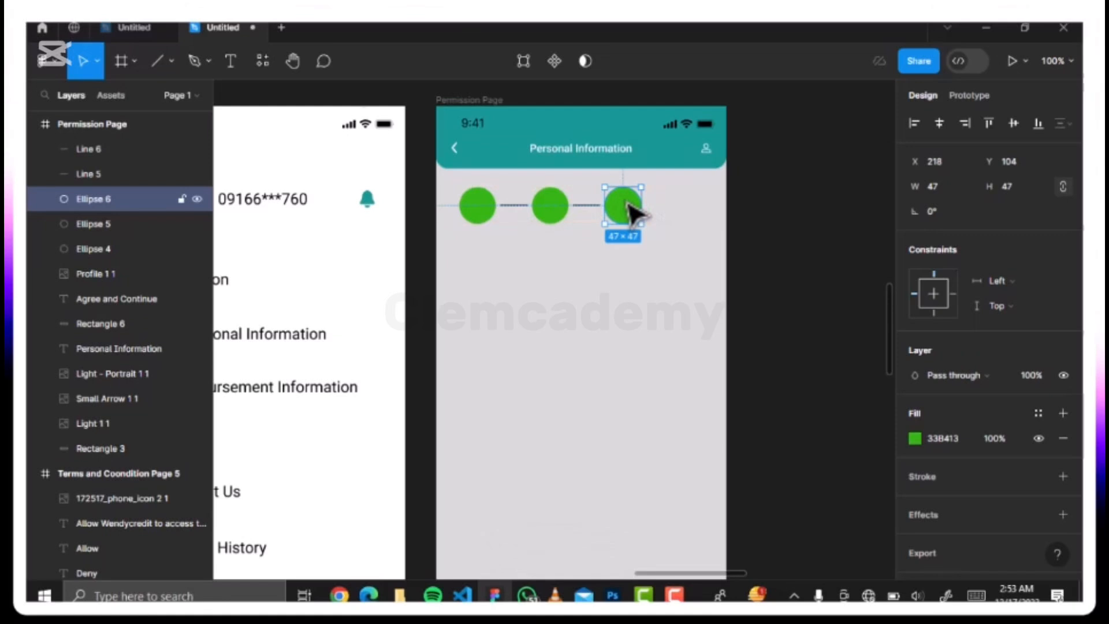
# - Duplicate the second connecting line and move the copy to just past the third circle, at X 271, Y 128
pyautogui.click(600, 210)
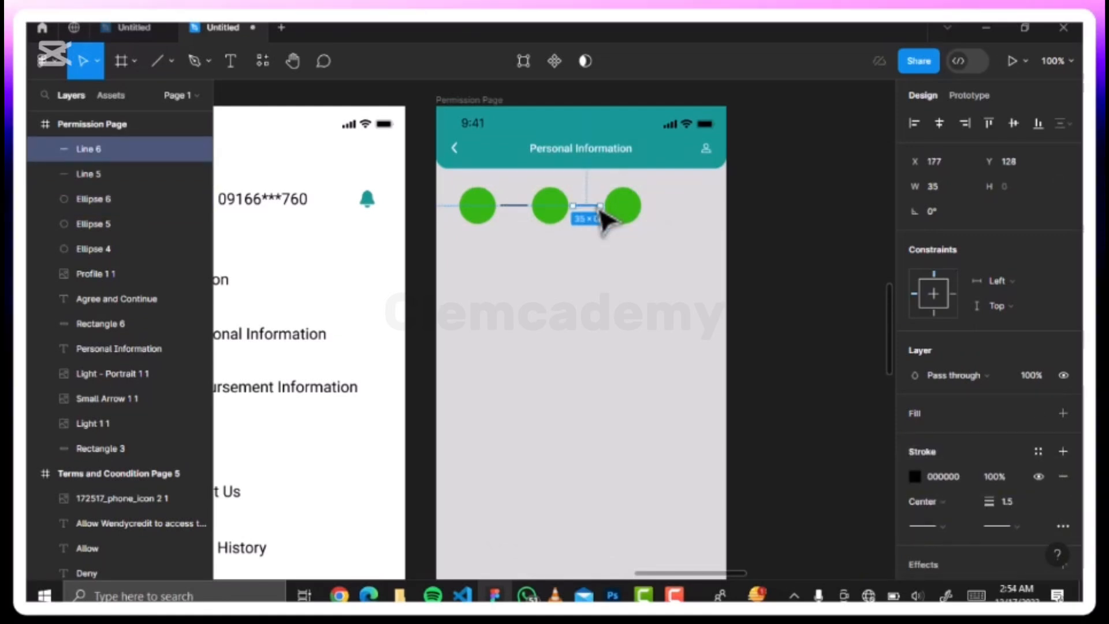
pyautogui.hotkey('ctrl', 'd')
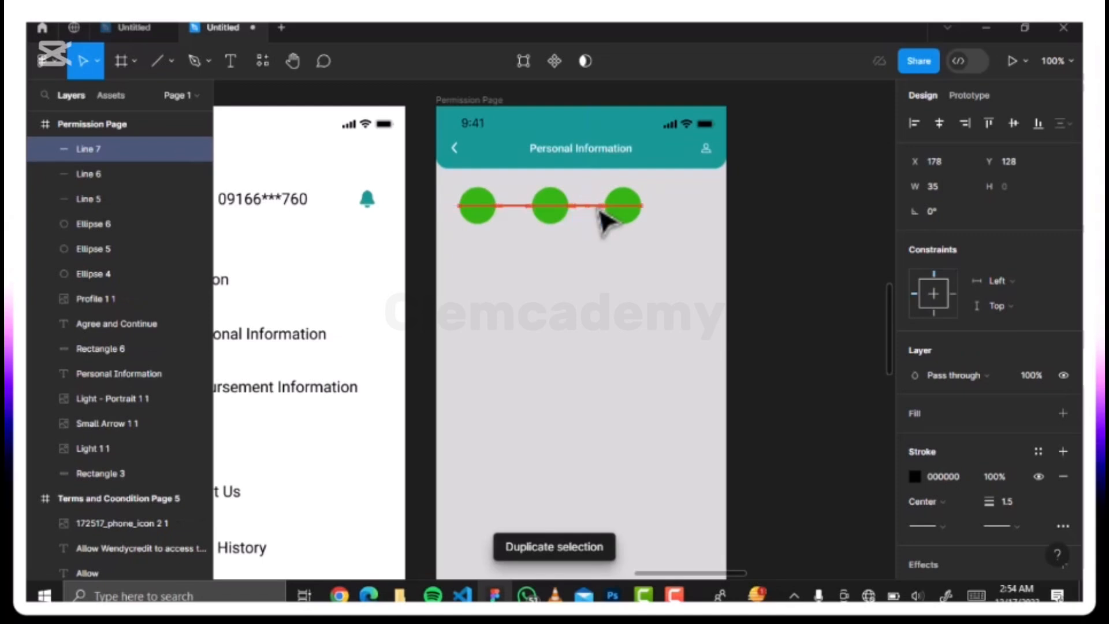
pyautogui.press('Right')
pyautogui.press('Right')
pyautogui.press('Right')
pyautogui.press('Right')
pyautogui.press('Right')
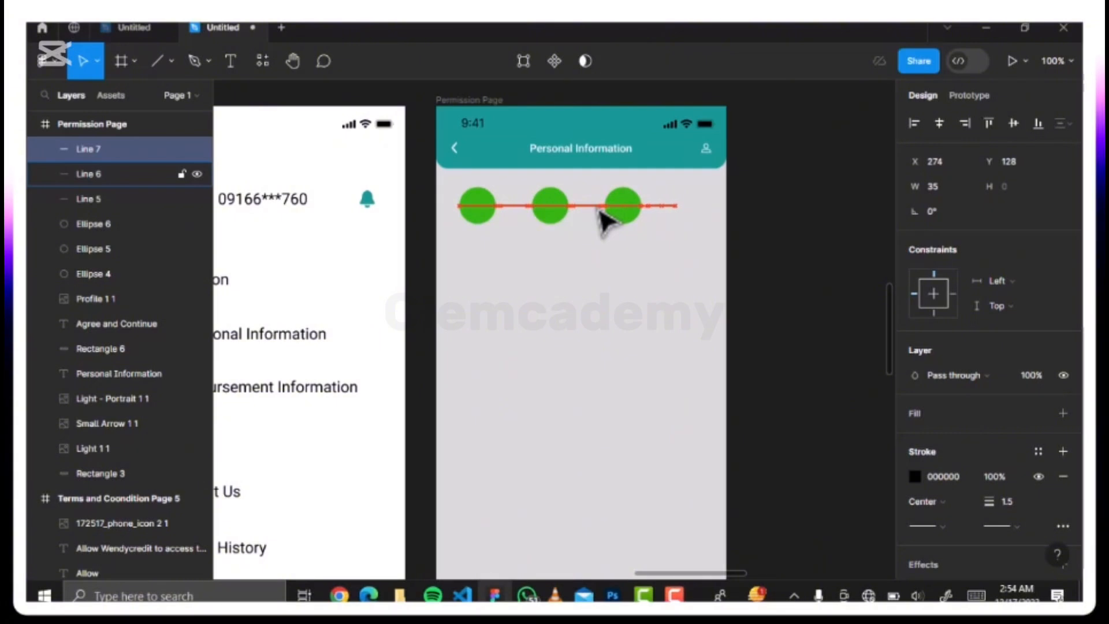
pyautogui.press('Left')
pyautogui.press('Left')
pyautogui.press('Left')
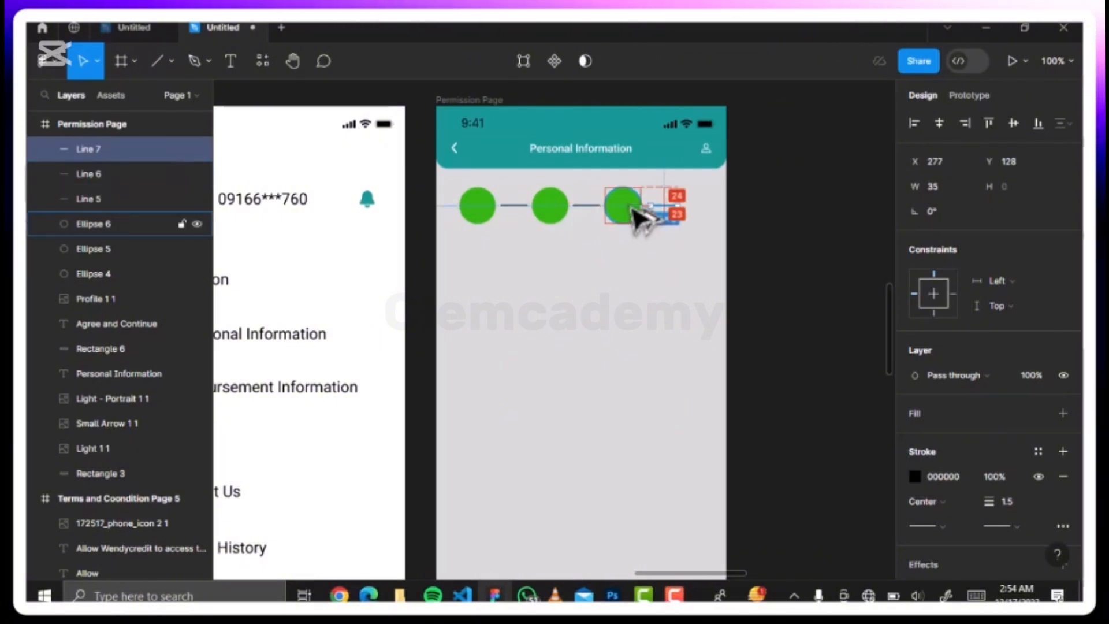
pyautogui.press('Left')
pyautogui.press('Left')
pyautogui.press('Left')
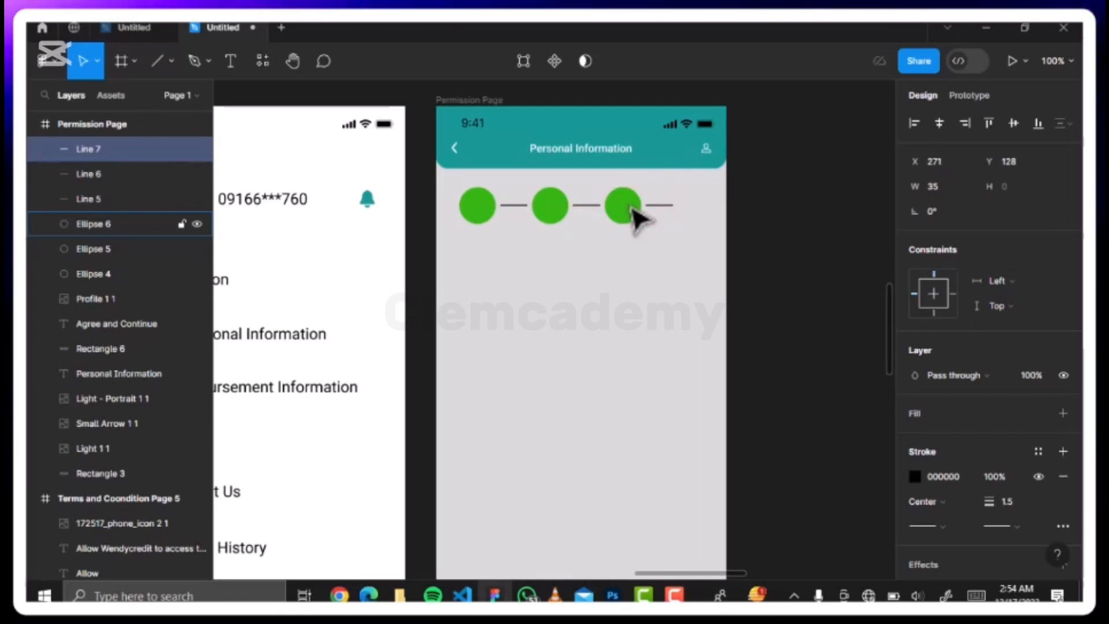
# - Duplicate the third green circle and place the copy at the end of the third line, at X 312, Y 104
pyautogui.click(634, 217)
pyautogui.hotkey('ctrl', 'd')
pyautogui.moveTo(635, 217); pyautogui.dragTo(705, 214)
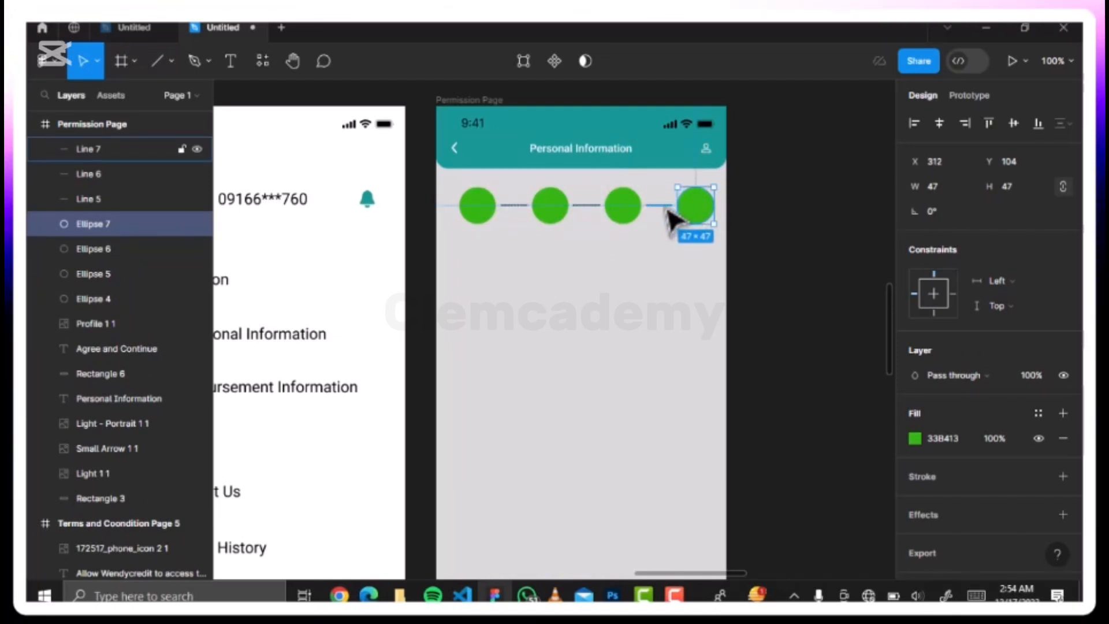
# - Select all four circles and three lines and shift them horizontally until both side margins in the frame are 23
pyautogui.keyDown('shift'); pyautogui.click(646, 208); pyautogui.keyUp('shift')
pyautogui.keyDown('shift'); pyautogui.click(618, 217); pyautogui.keyUp('shift')
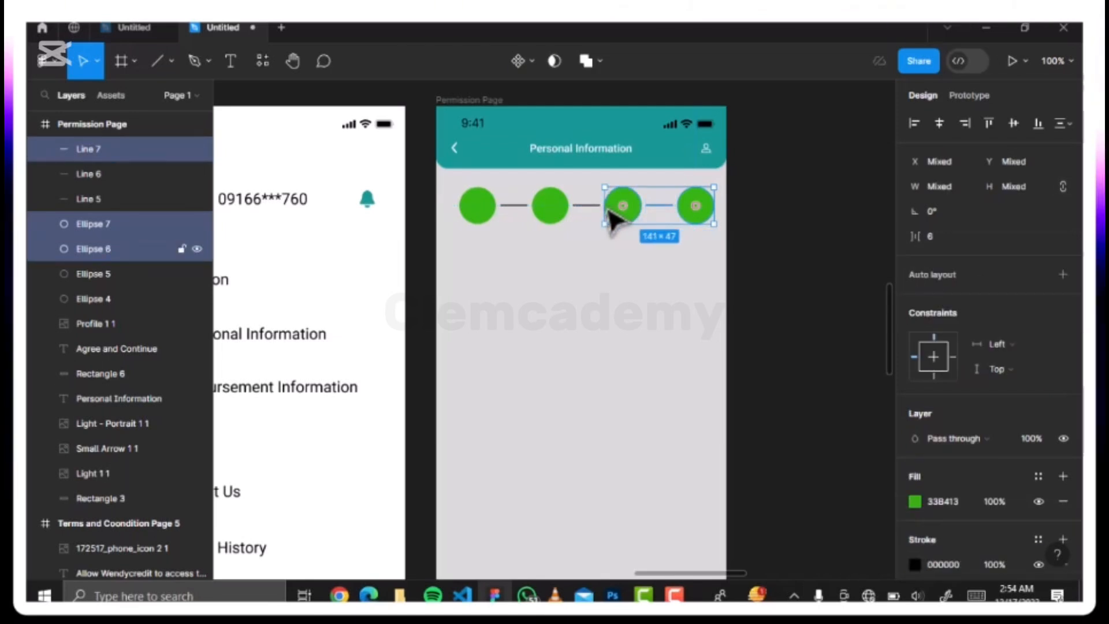
pyautogui.keyDown('shift'); pyautogui.click(596, 208); pyautogui.keyUp('shift')
pyautogui.keyDown('shift'); pyautogui.click(558, 220); pyautogui.keyUp('shift')
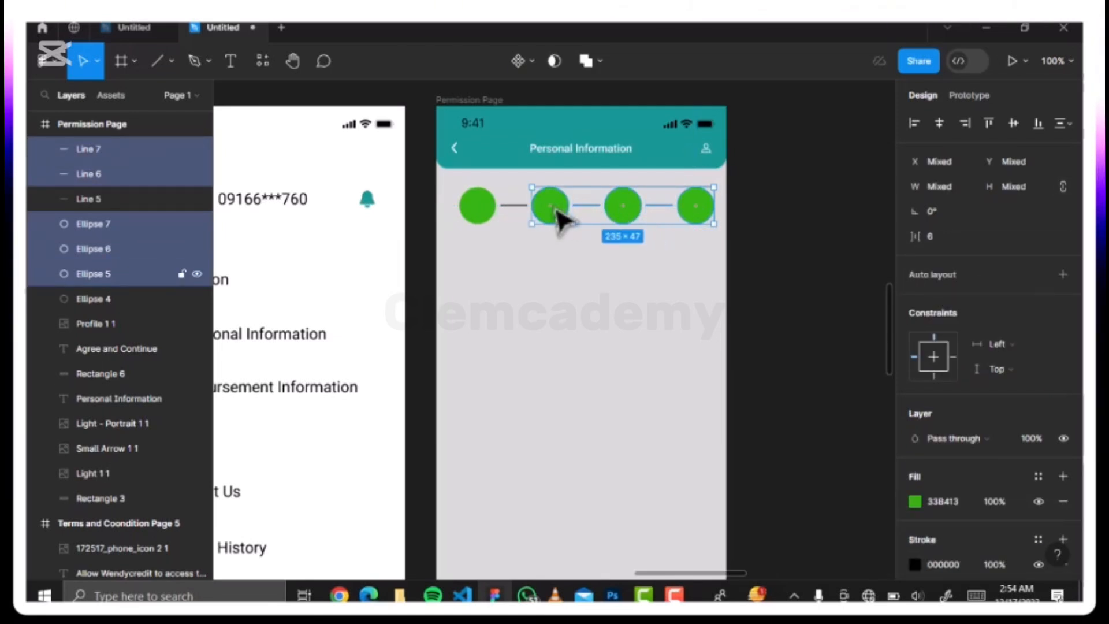
pyautogui.keyDown('shift'); pyautogui.click(517, 206); pyautogui.keyUp('shift')
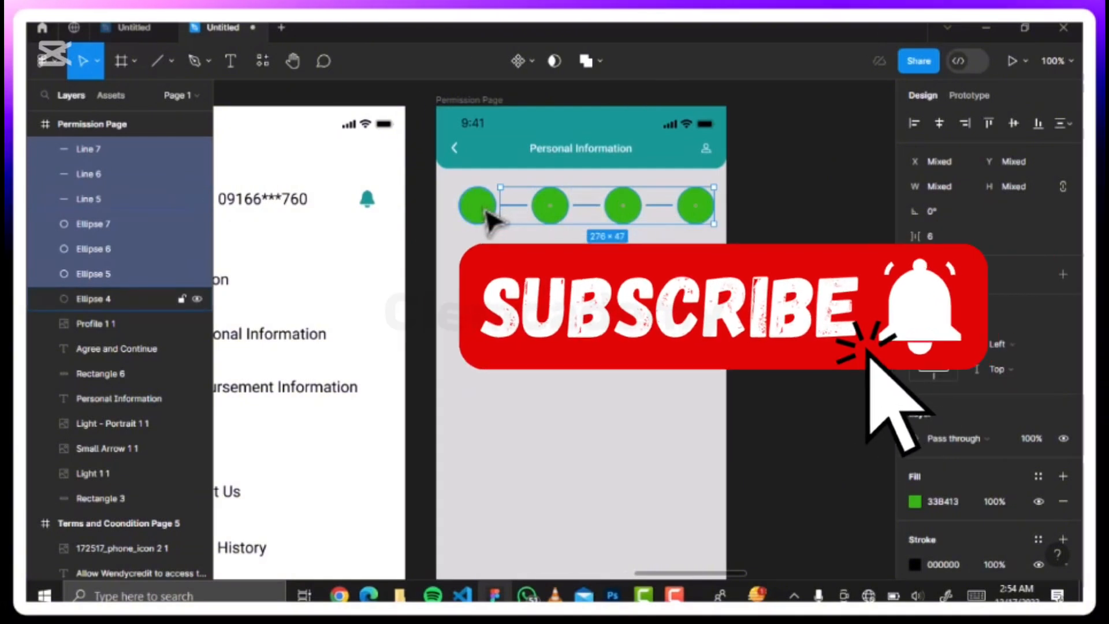
pyautogui.keyDown('shift'); pyautogui.click(487, 219); pyautogui.keyUp('shift')
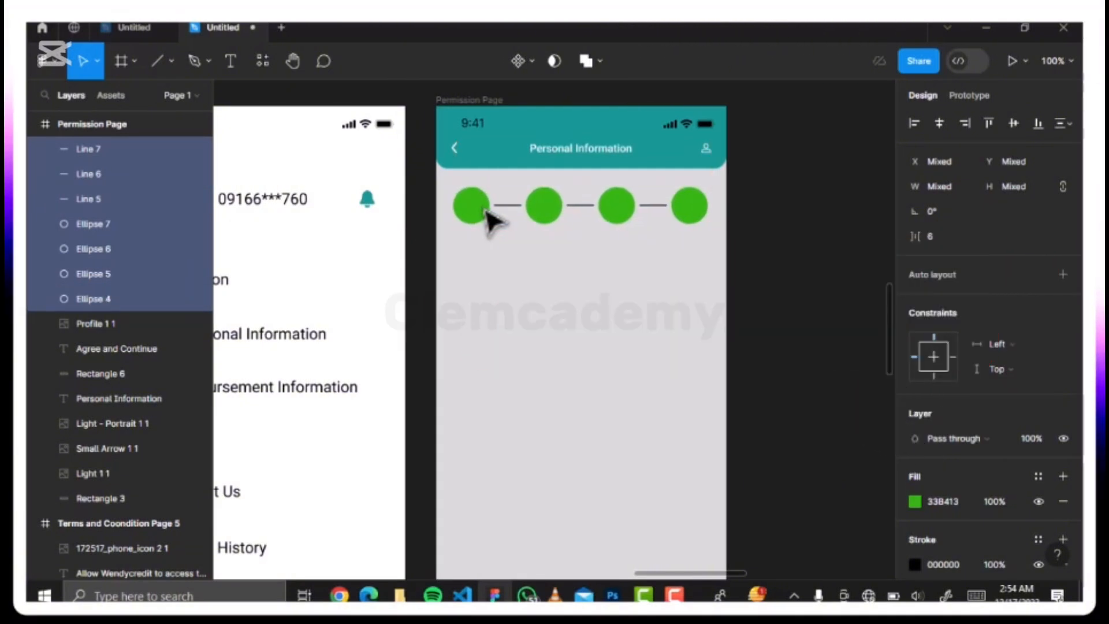
pyautogui.press('Left')
pyautogui.press('Left')
pyautogui.press('Left')
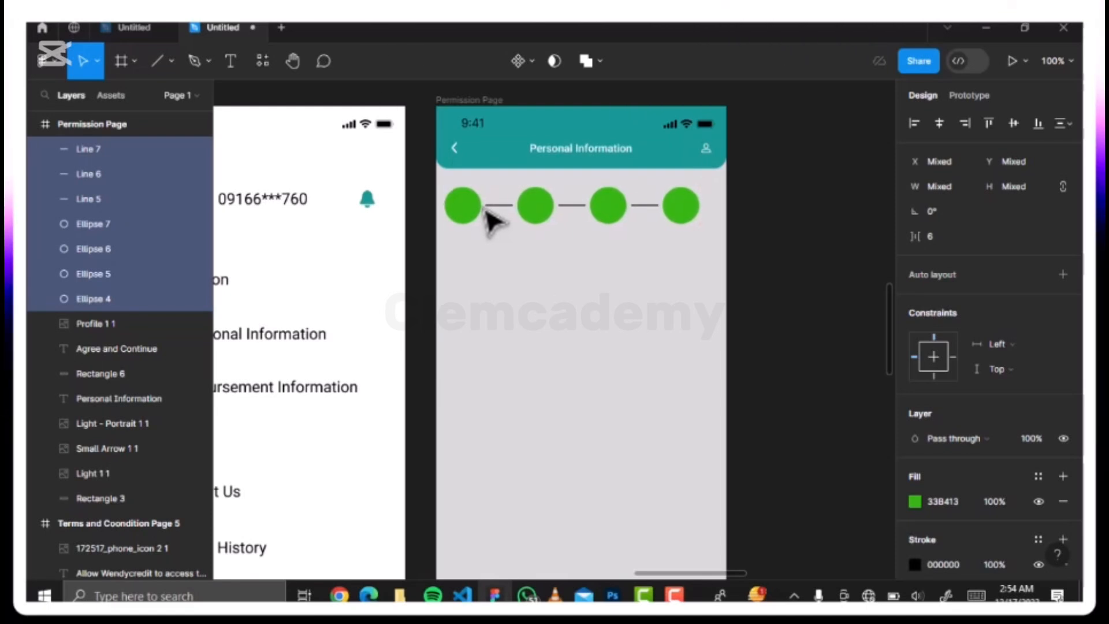
pyautogui.hotkey('shift', 'Right')
pyautogui.press('alt')
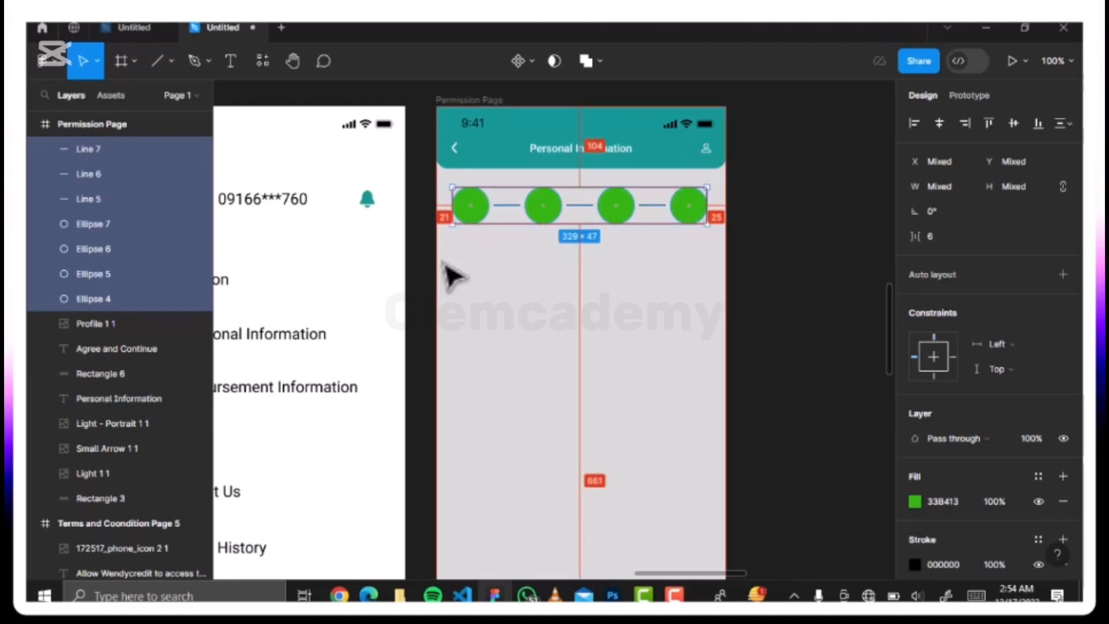
pyautogui.press('Right')
pyautogui.press('Right')
pyautogui.press('alt')
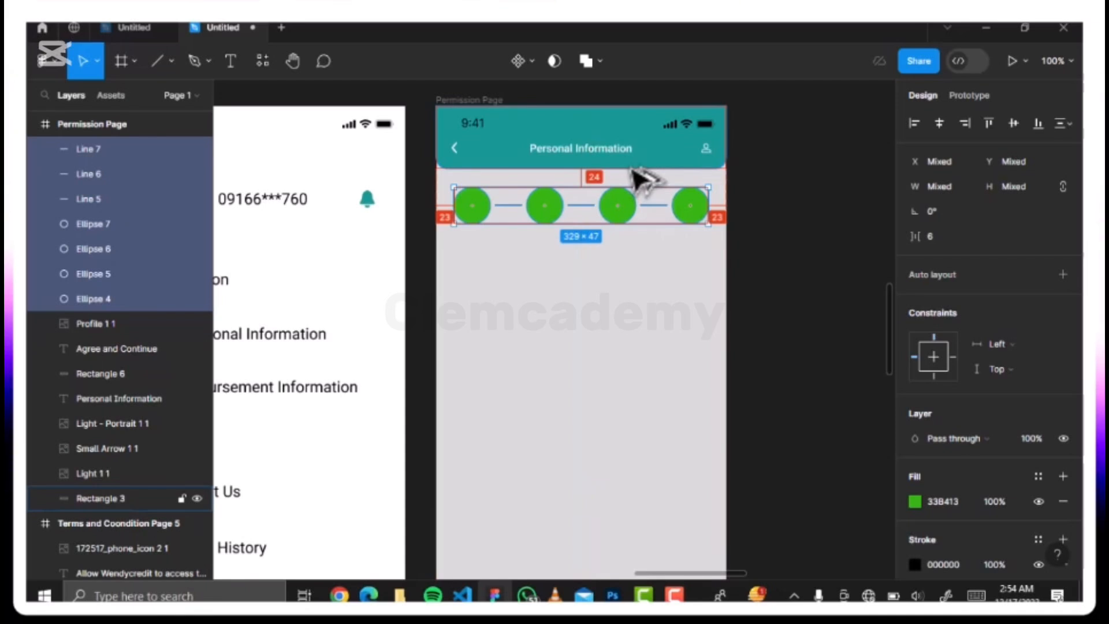
# - Move the whole progress row up by 4 so its circles sit at Y 100, closer to the header
pyautogui.press('Up')
pyautogui.press('Up')
pyautogui.press('Up')
pyautogui.press('Up')
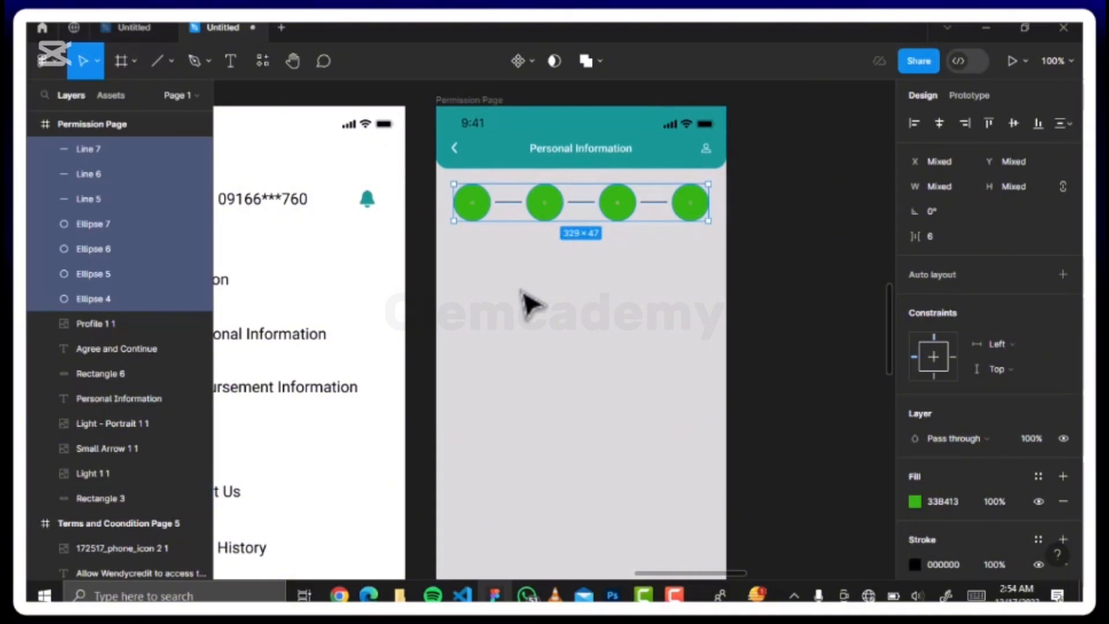
# - Change the second circle's fill to light gray D9D9D9
pyautogui.click(543, 211)
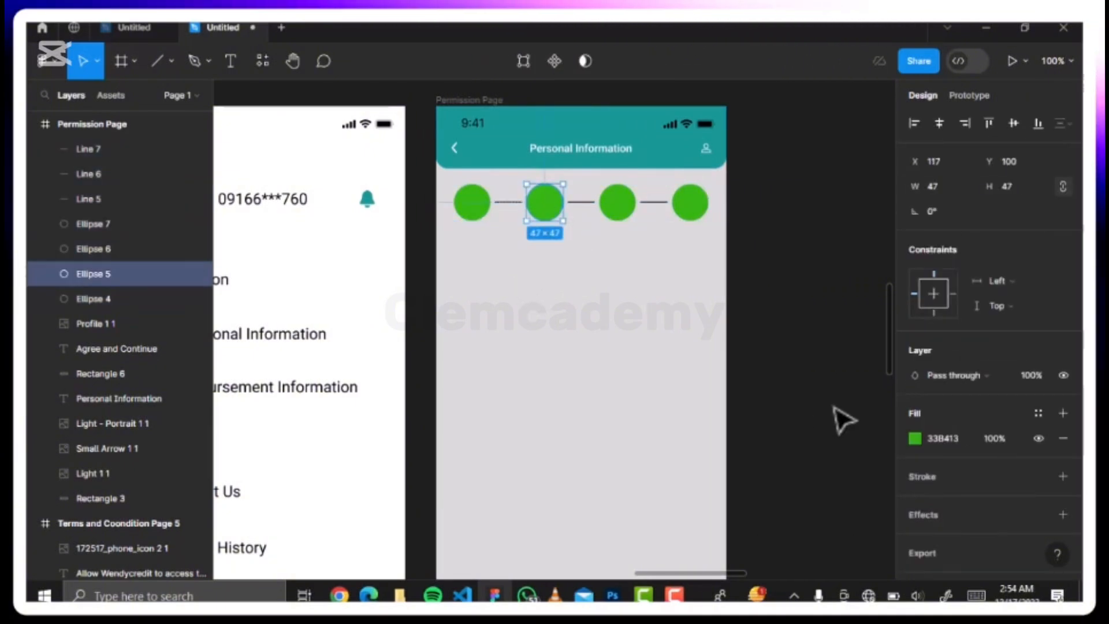
pyautogui.click(915, 439)
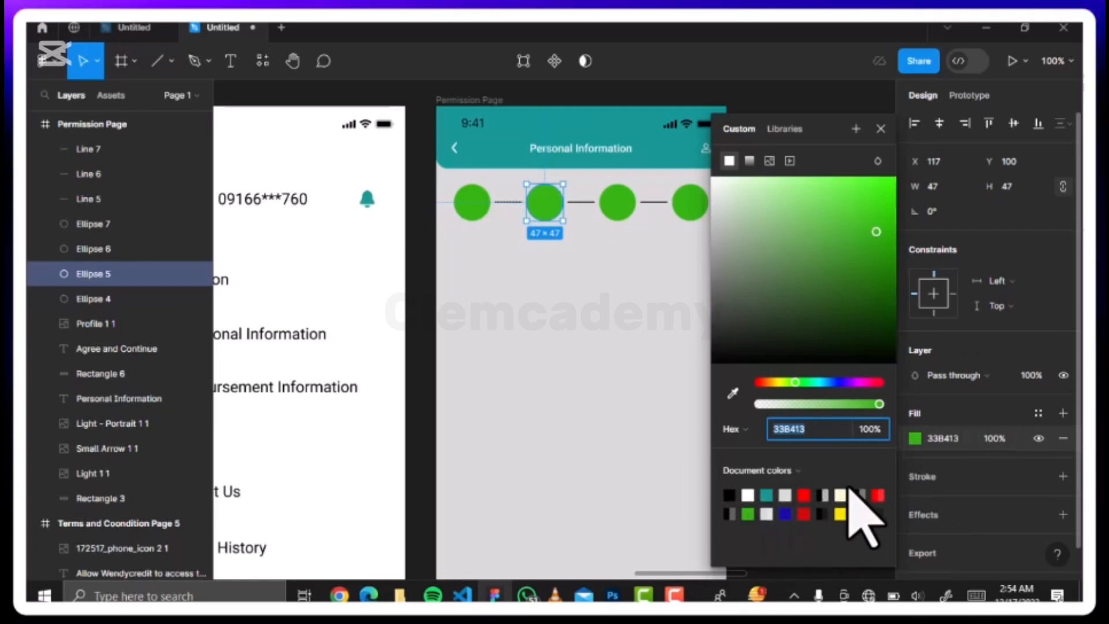
pyautogui.click(785, 496)
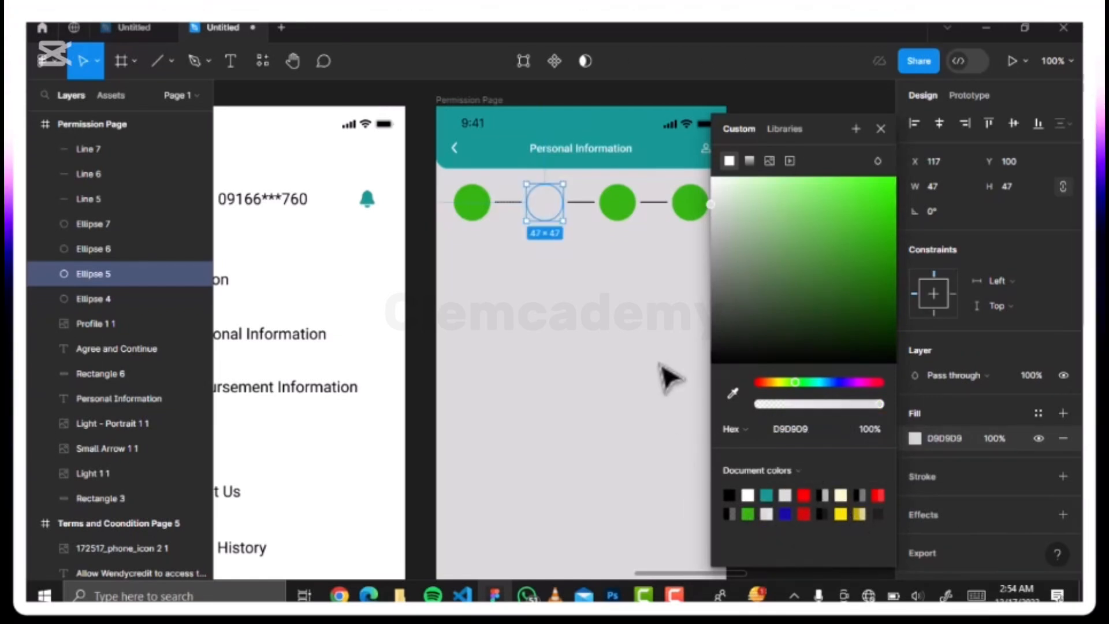
# - Change the Permission Page frame's background fill to white FFFFFF
pyautogui.click(471, 102)
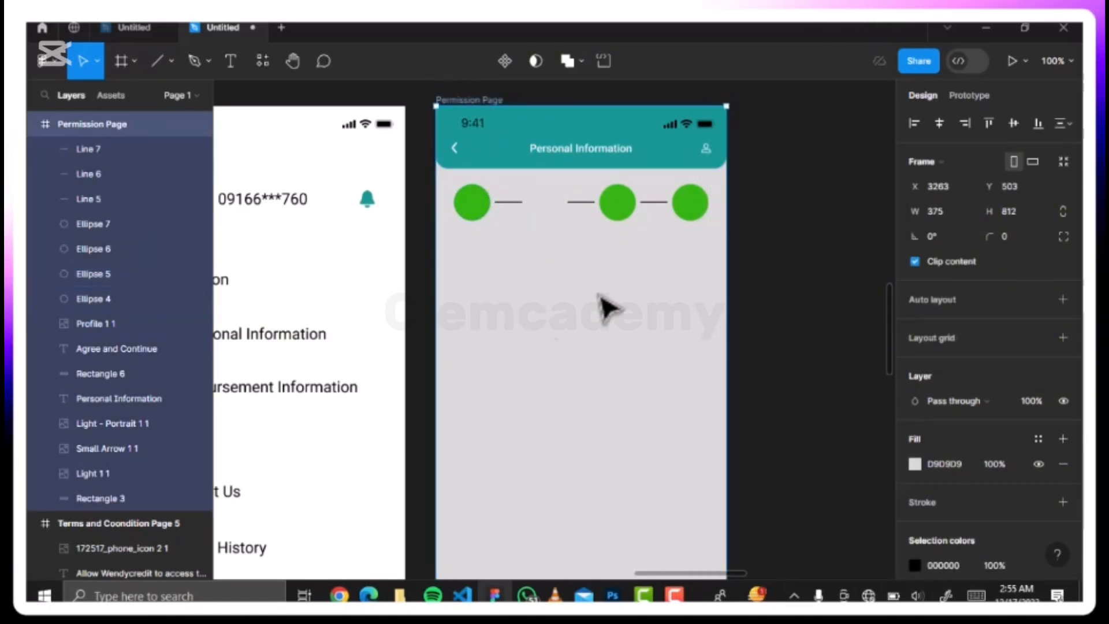
pyautogui.click(915, 464)
pyautogui.moveTo(745, 286); pyautogui.dragTo(674, 153)
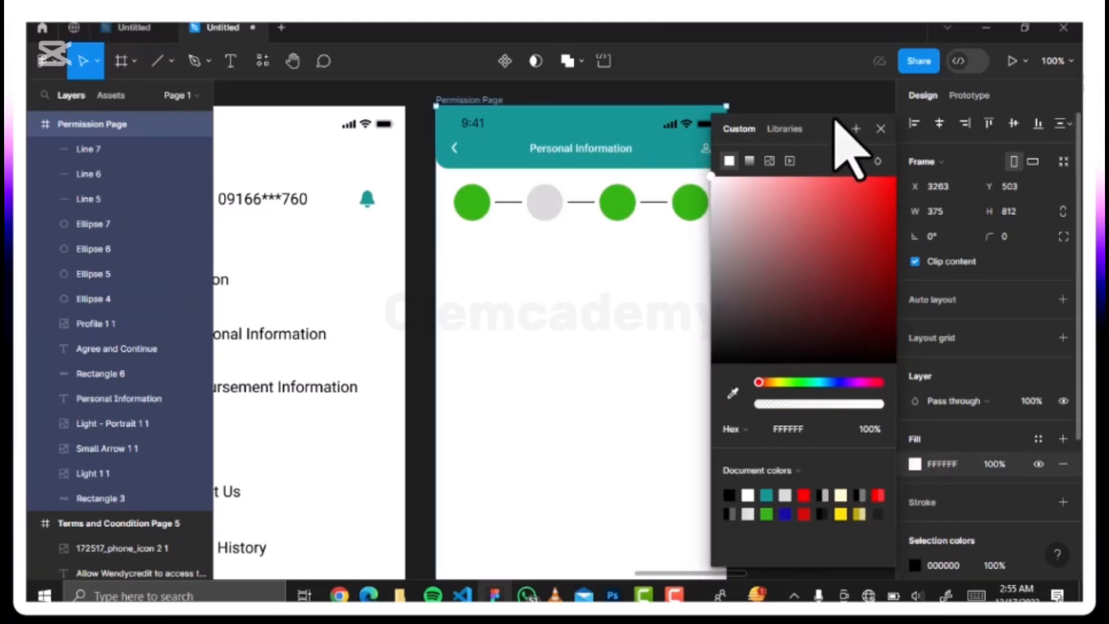
pyautogui.click(880, 129)
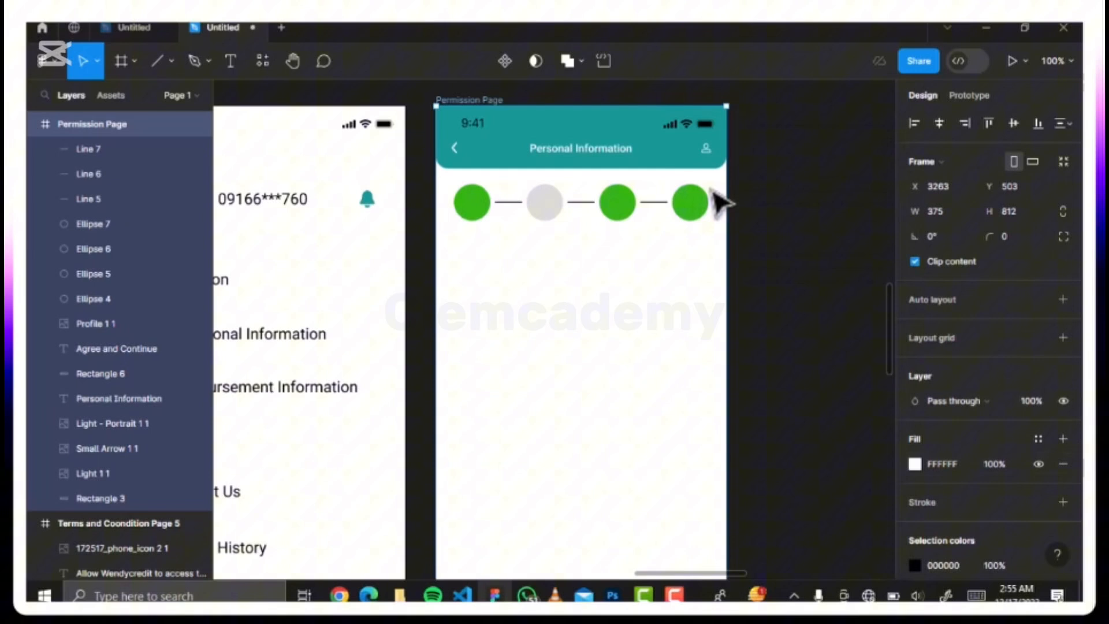
# - Darken the second circle's fill to gray B9B3B3
pyautogui.click(545, 208)
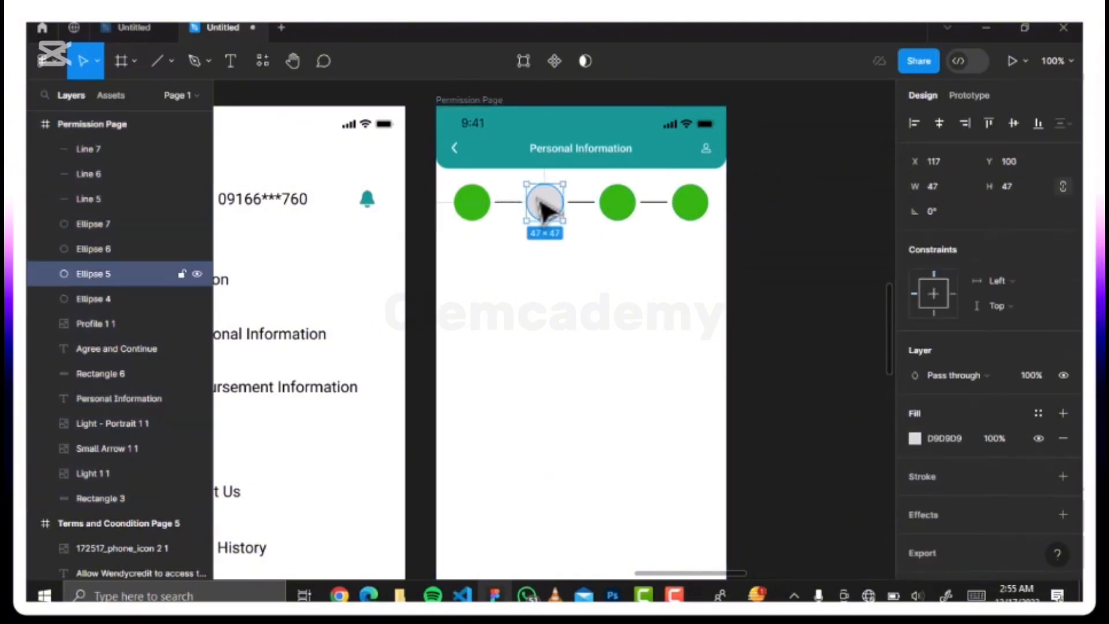
pyautogui.click(914, 438)
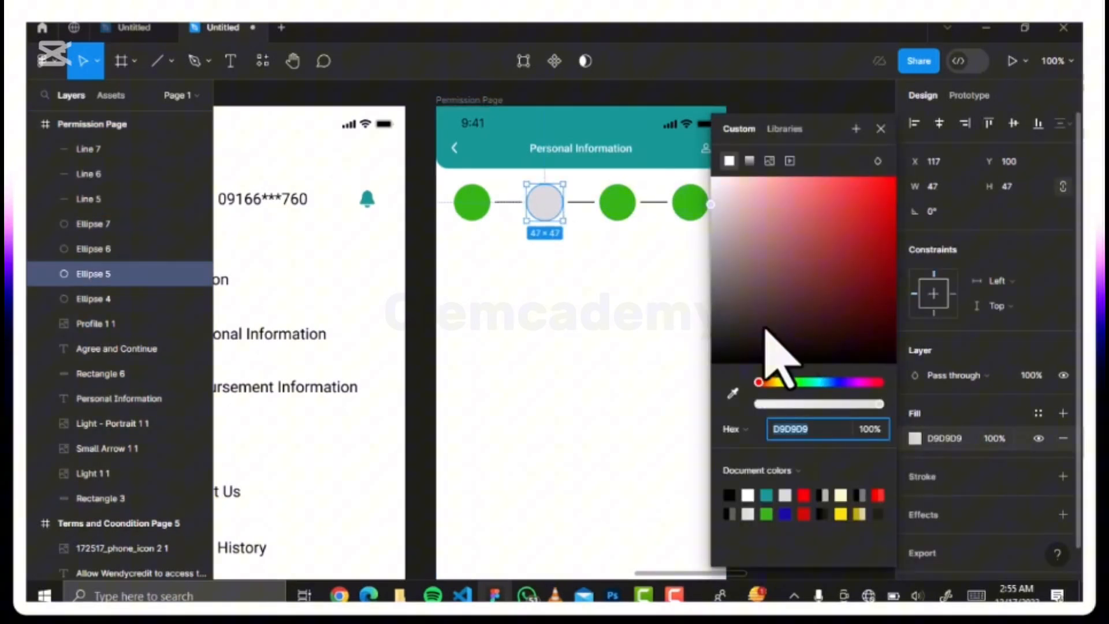
pyautogui.click(718, 252)
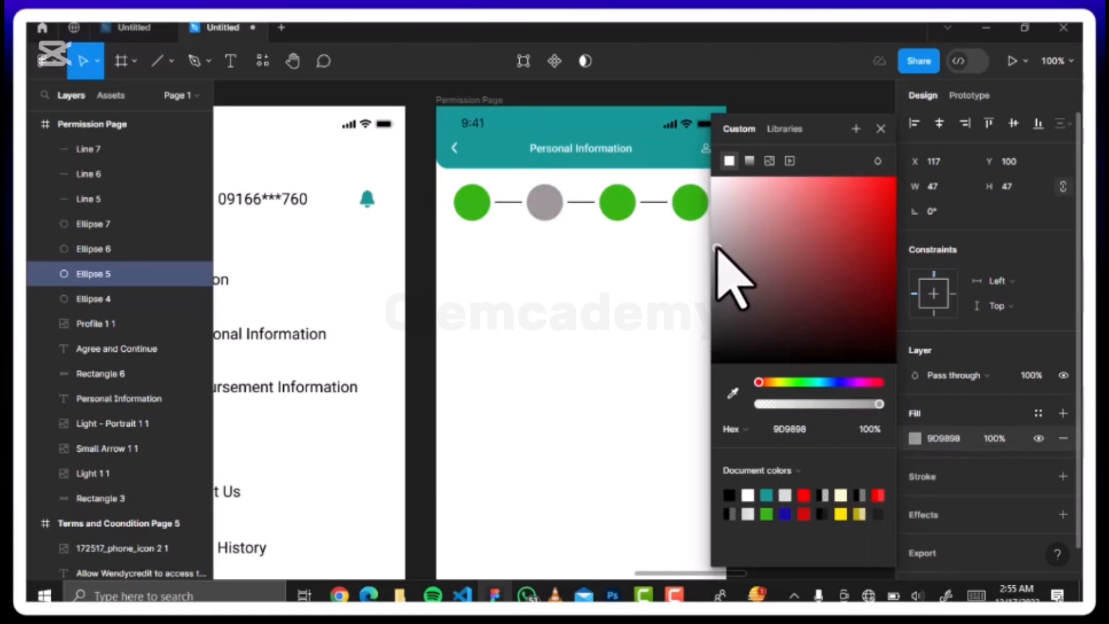
pyautogui.click(716, 227)
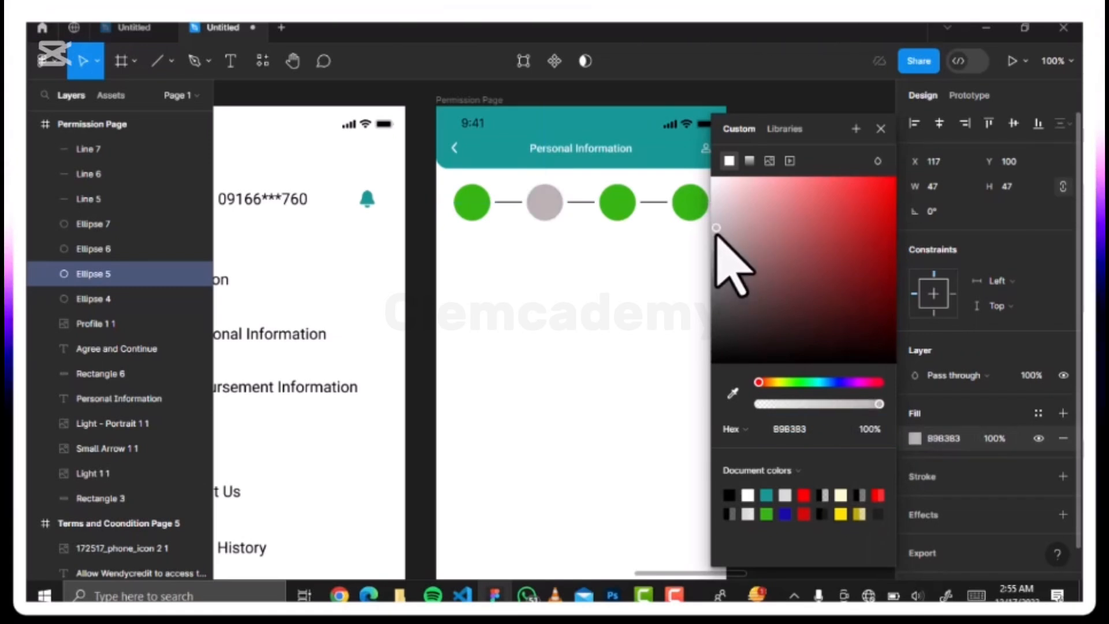
# - Try eyedropper colours on the third circle's fill, sampling the header's teal 159895 and the status bar's black 000000
pyautogui.click(880, 128)
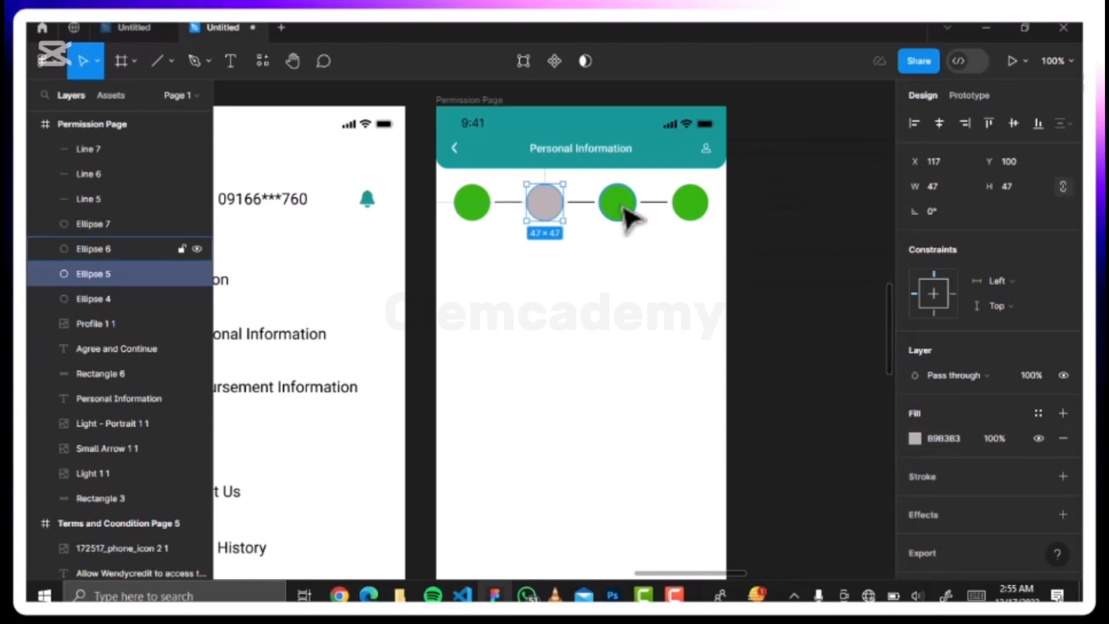
pyautogui.click(624, 211)
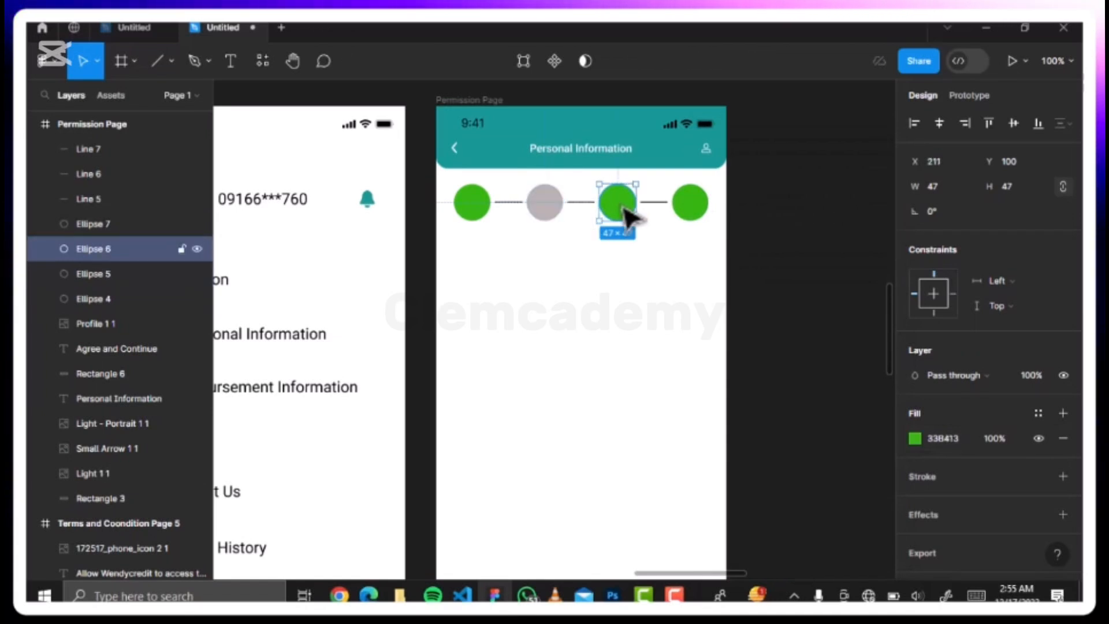
pyautogui.click(915, 438)
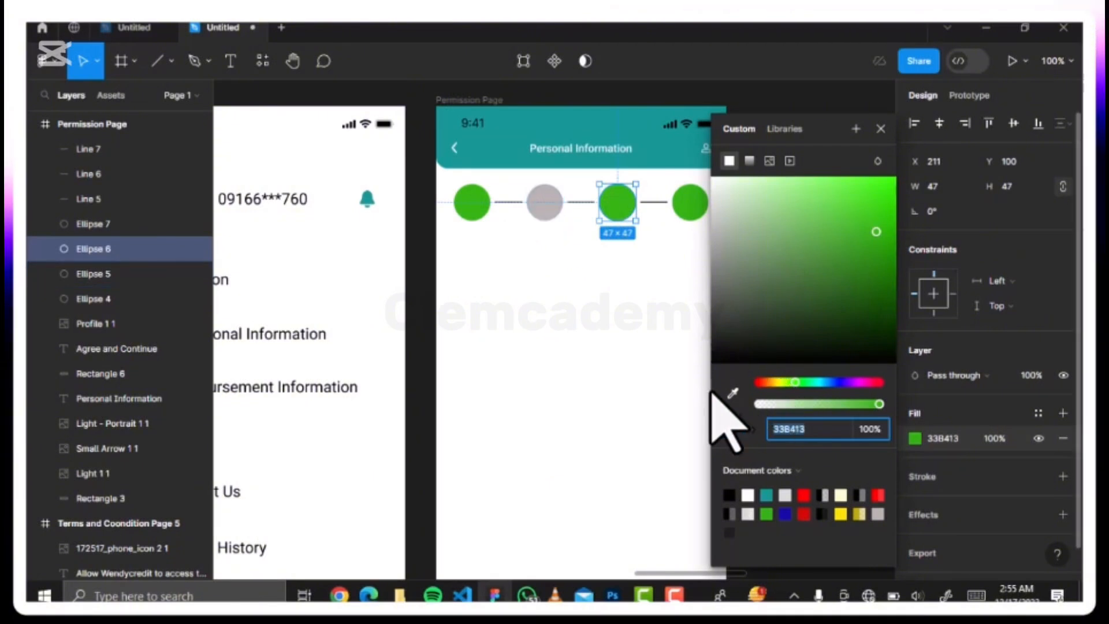
pyautogui.click(732, 393)
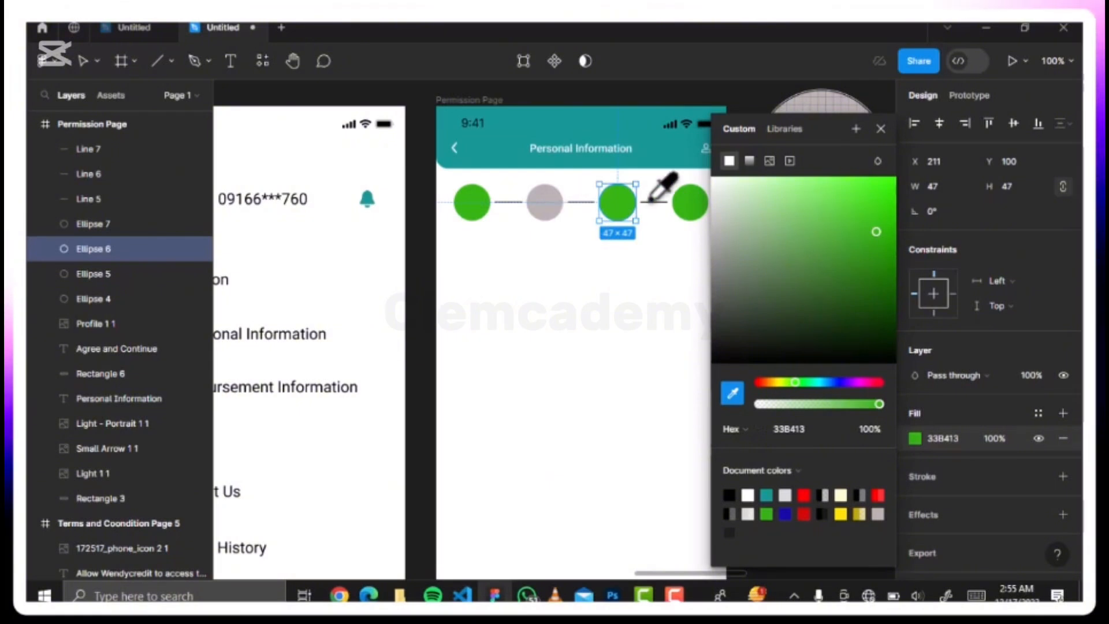
pyautogui.click(502, 139)
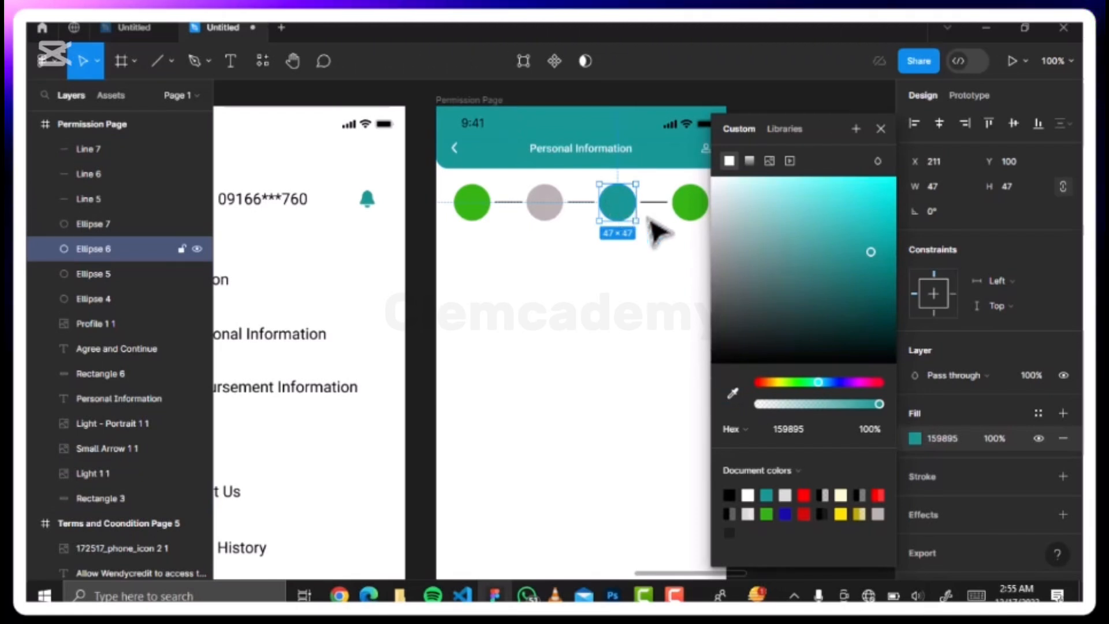
pyautogui.click(733, 393)
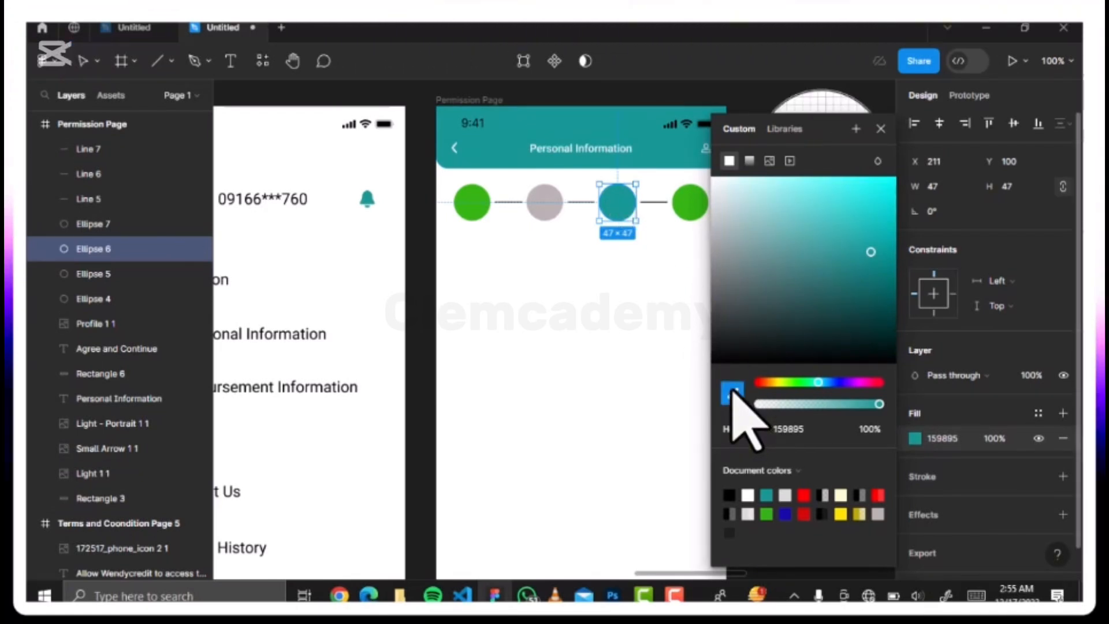
pyautogui.click(383, 125)
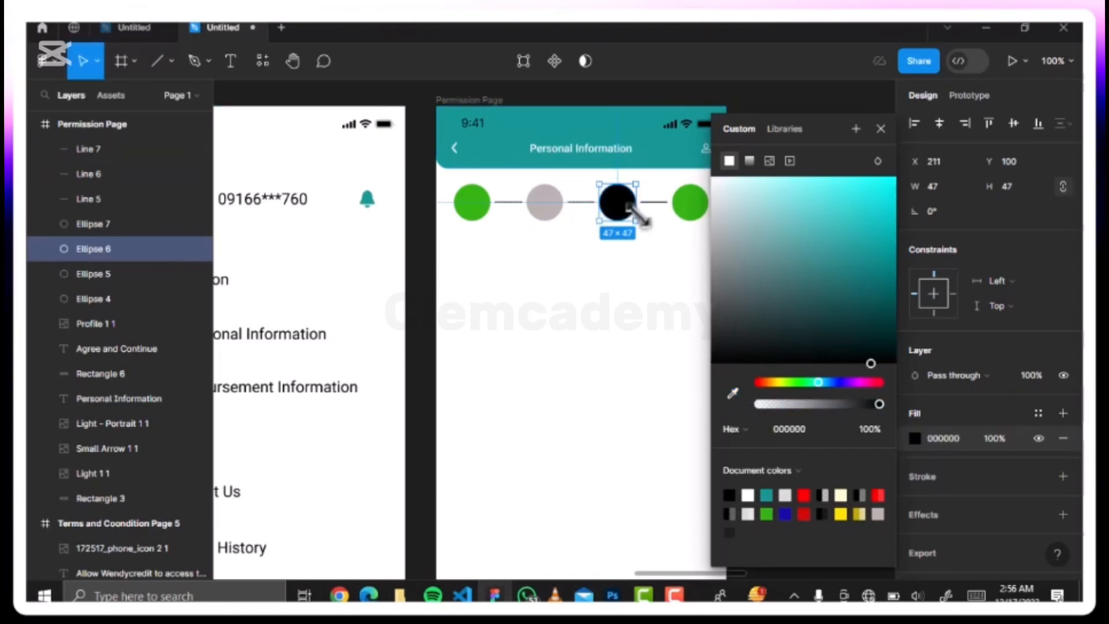
# - Match the fills of the third and fourth circles to the second circle's gray B9B3B3 using the eyedropper
pyautogui.click(734, 392)
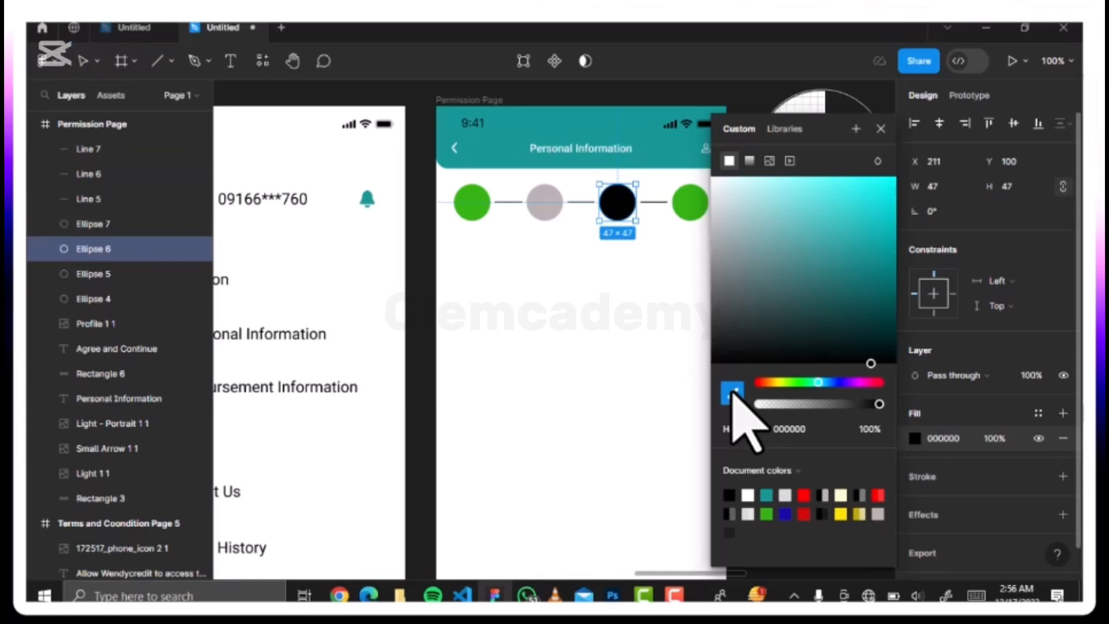
pyautogui.click(543, 202)
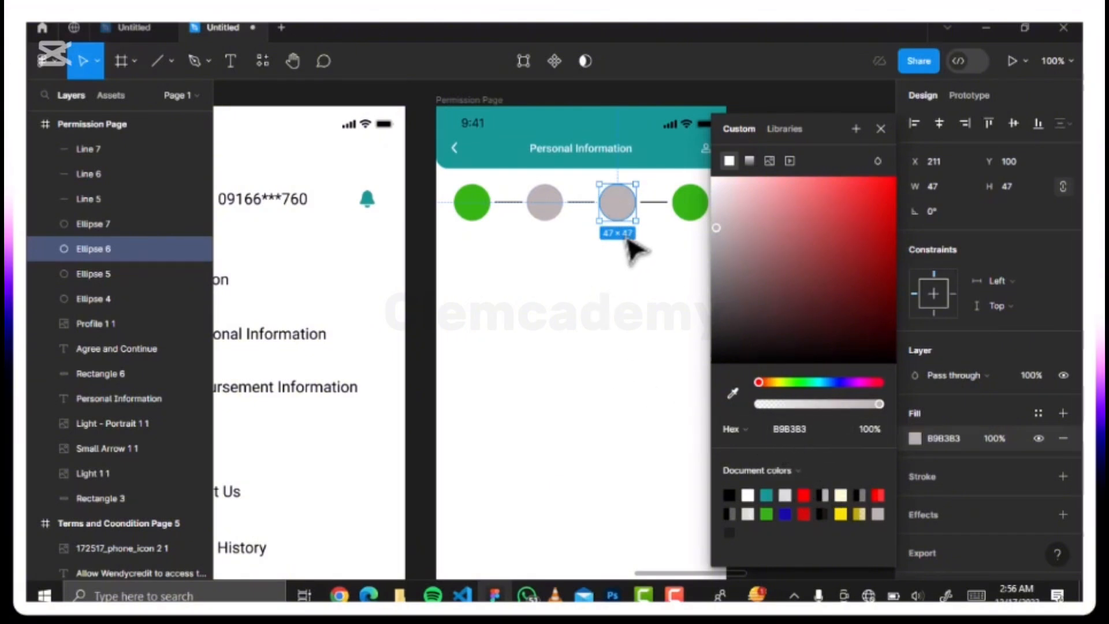
pyautogui.click(696, 218)
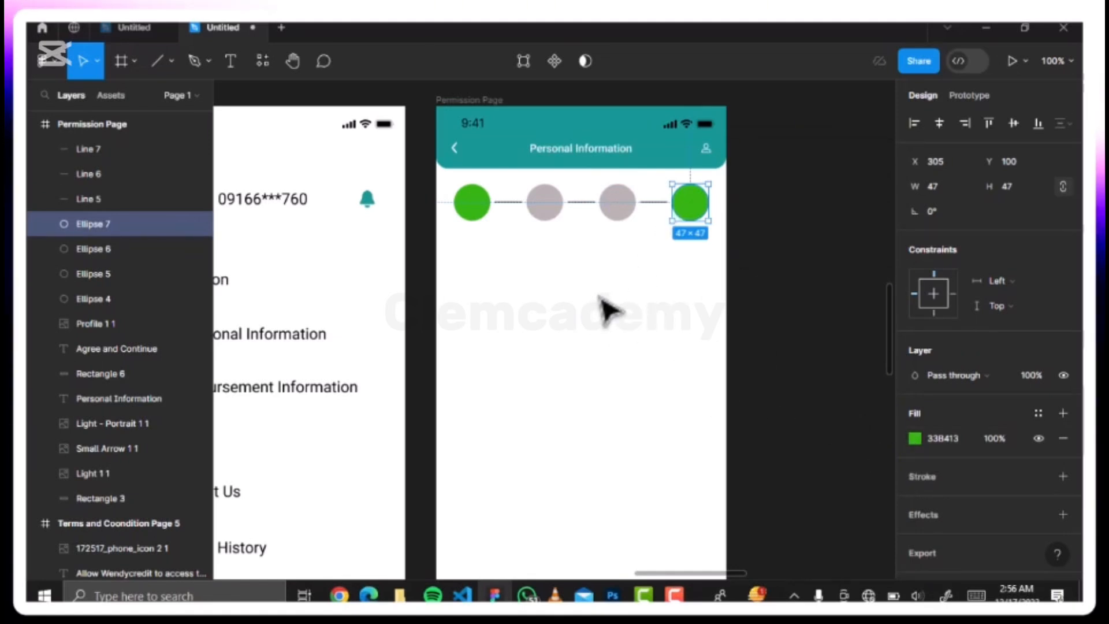
pyautogui.press('i')
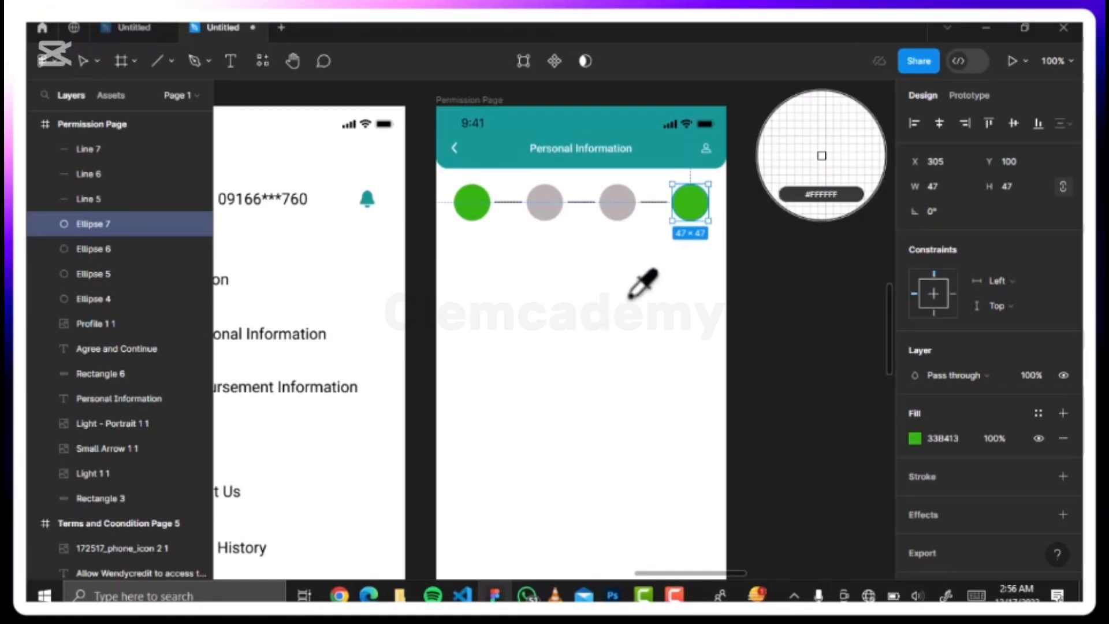
pyautogui.click(616, 208)
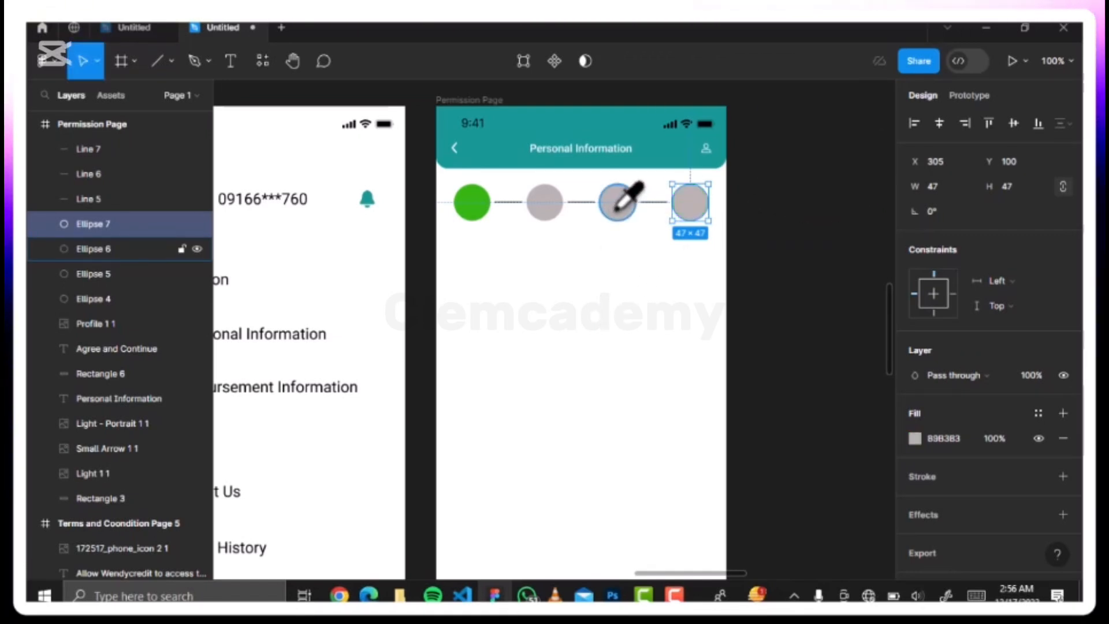
pyautogui.click(621, 254)
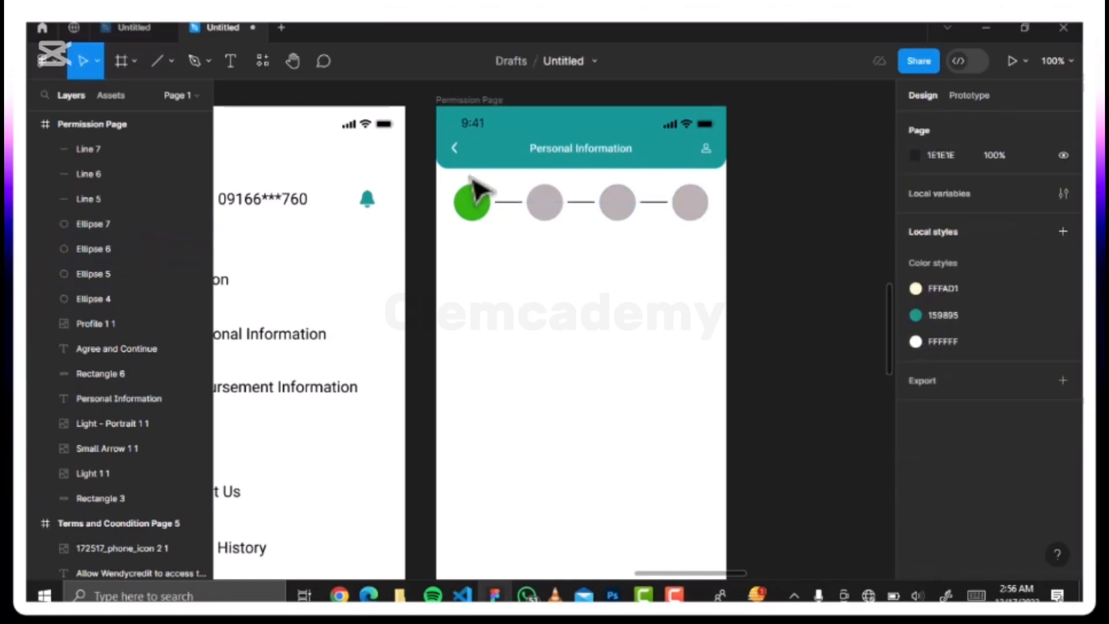
# - Place the Tick Icon image from the Icon Assets folder in the centre of the green first circle
pyautogui.click(171, 61)
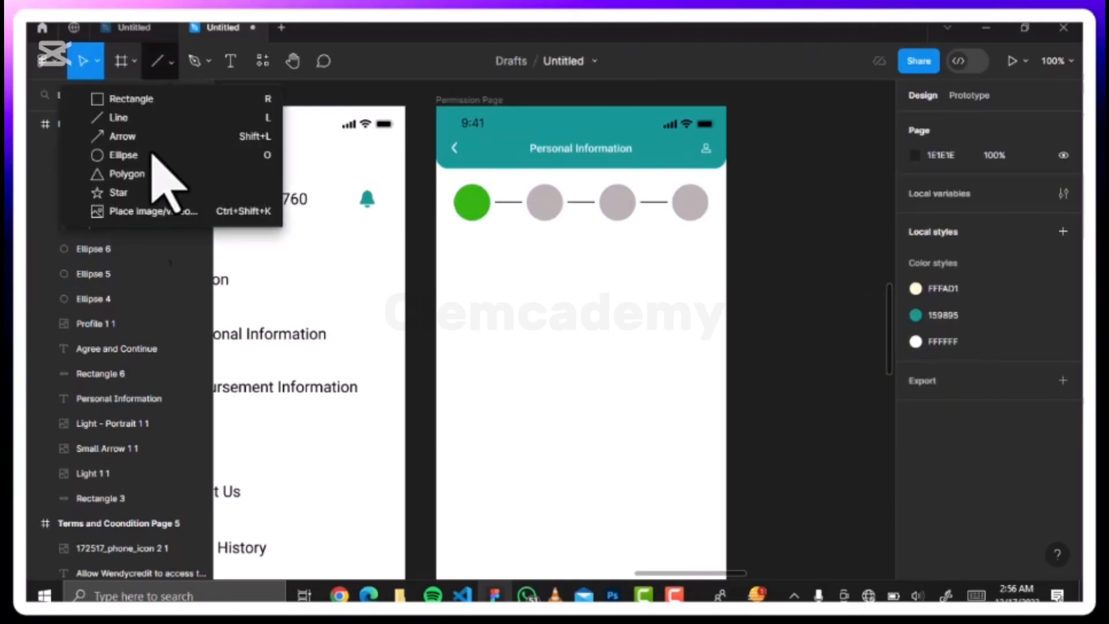
pyautogui.click(152, 215)
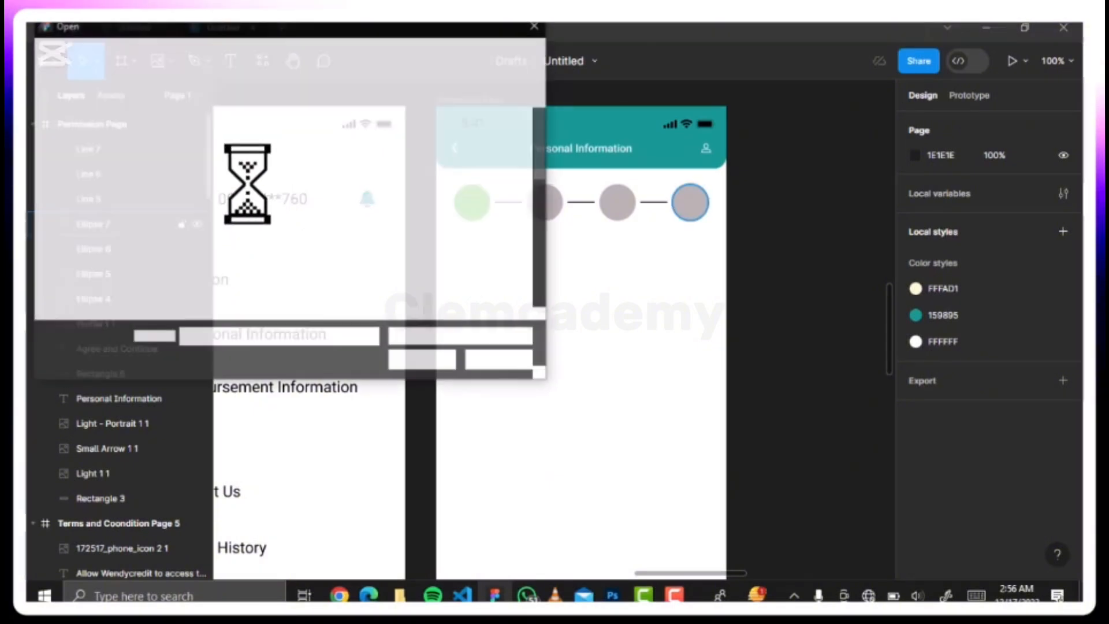
pyautogui.scroll(-2, 297, 237)
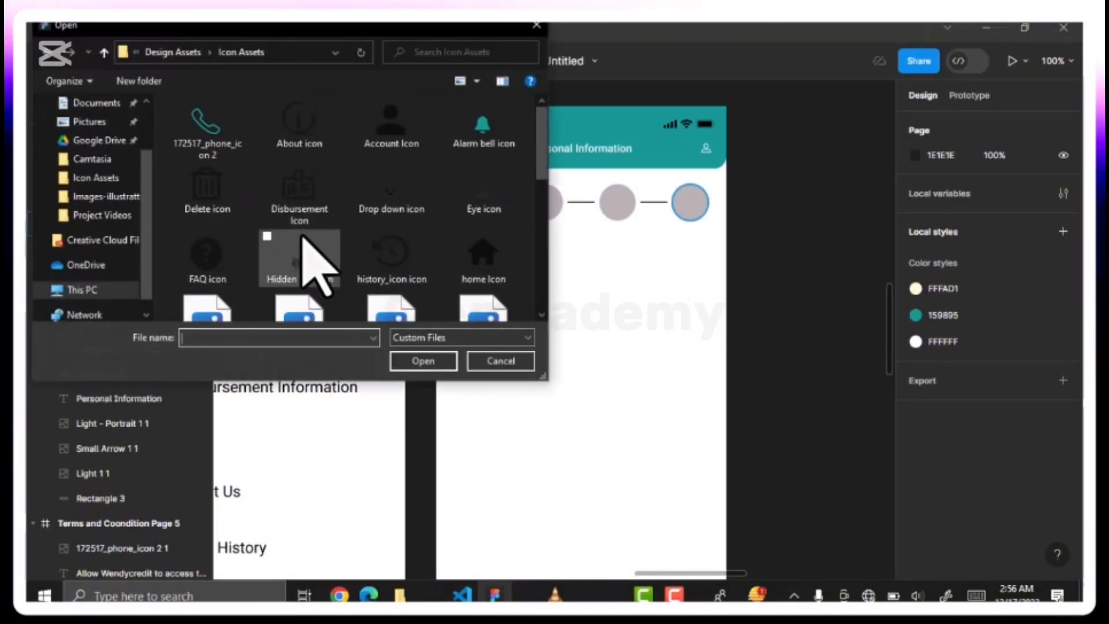
pyautogui.click(302, 237)
pyautogui.scroll(-1, 306, 243)
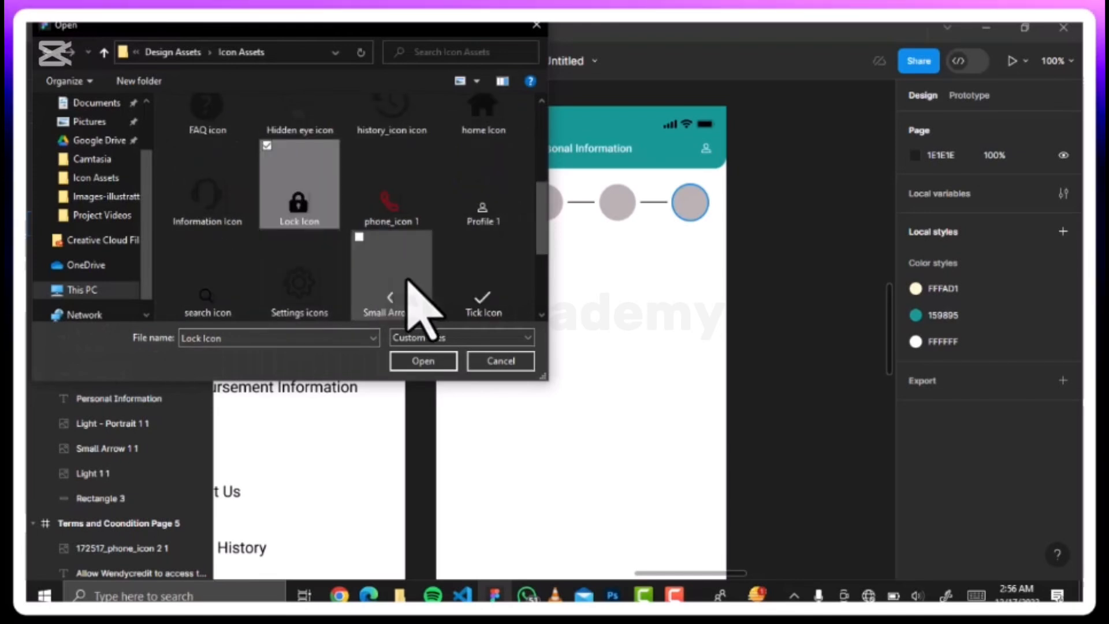
pyautogui.click(483, 294)
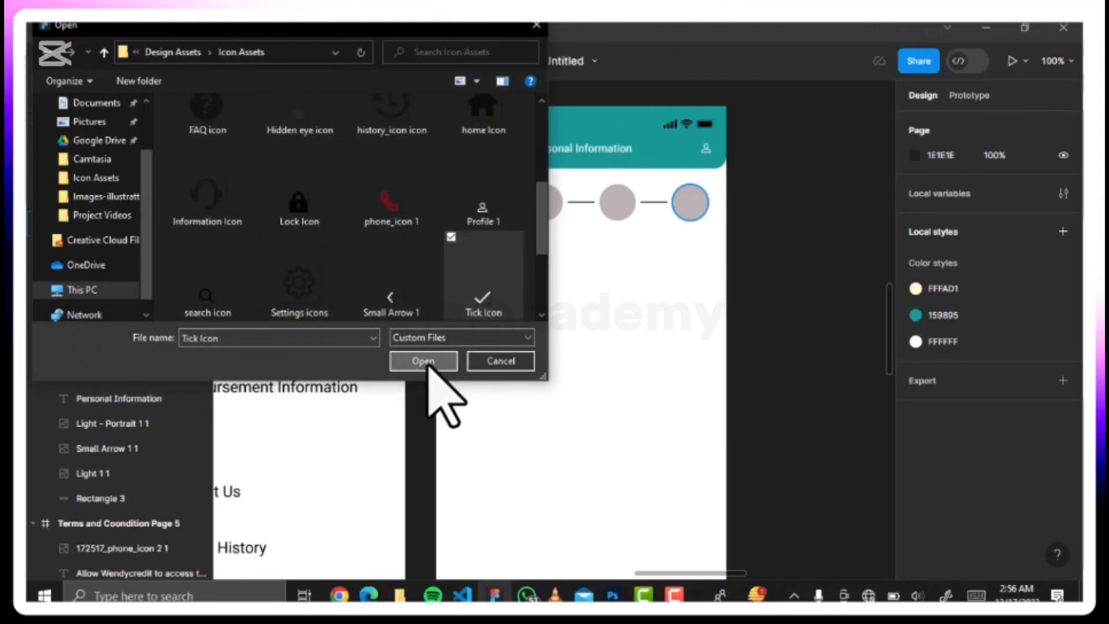
pyautogui.click(429, 363)
pyautogui.moveTo(490, 302); pyautogui.dragTo(472, 205)
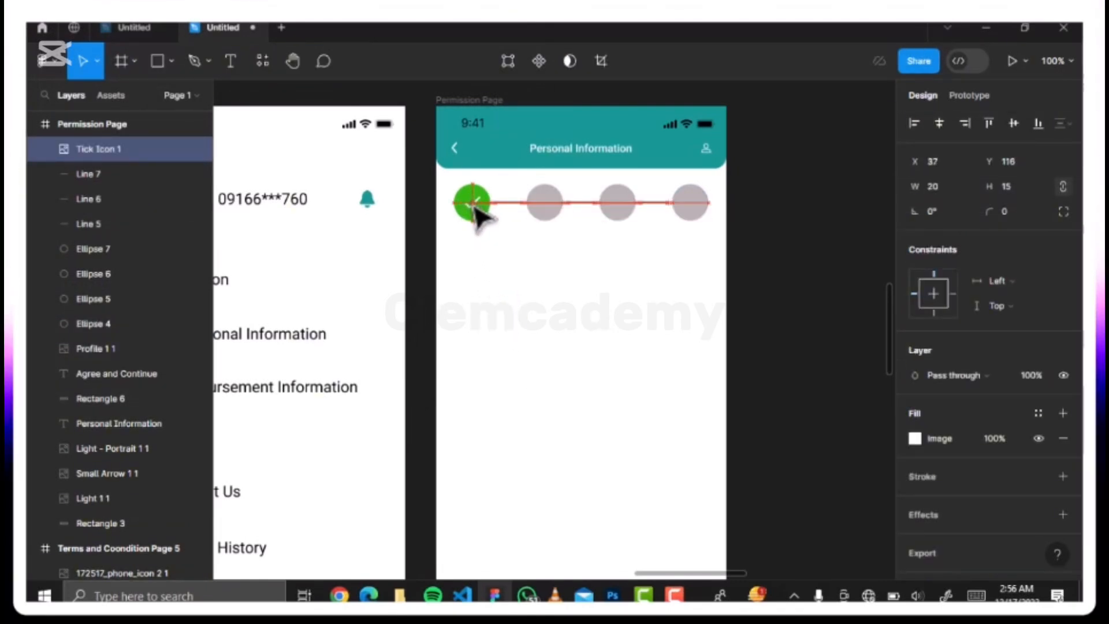
pyautogui.press('alt')
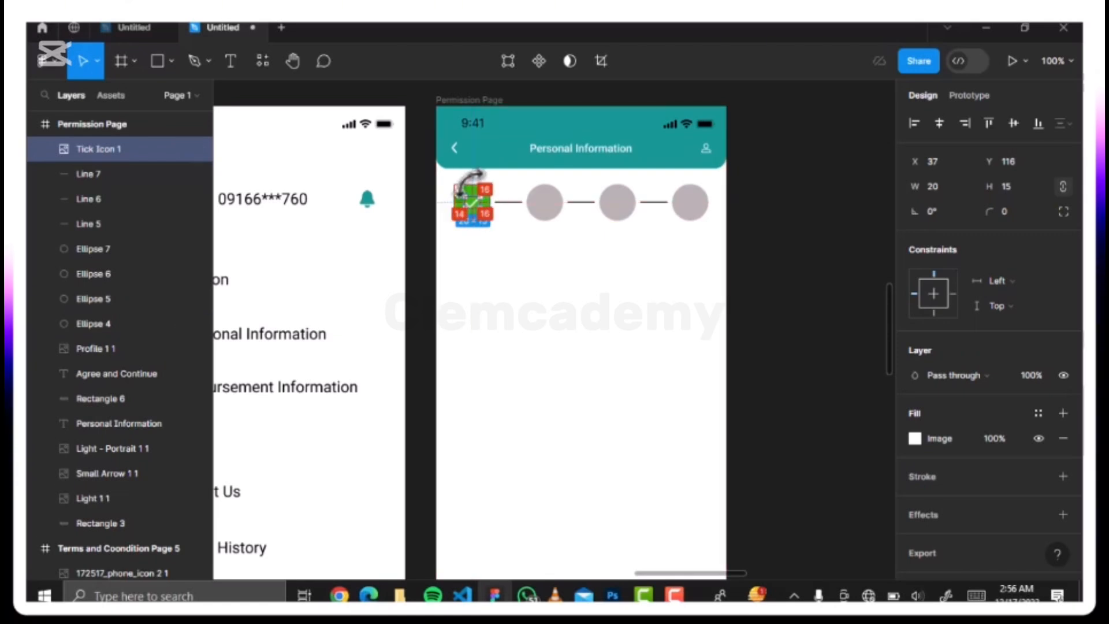
pyautogui.click(537, 263)
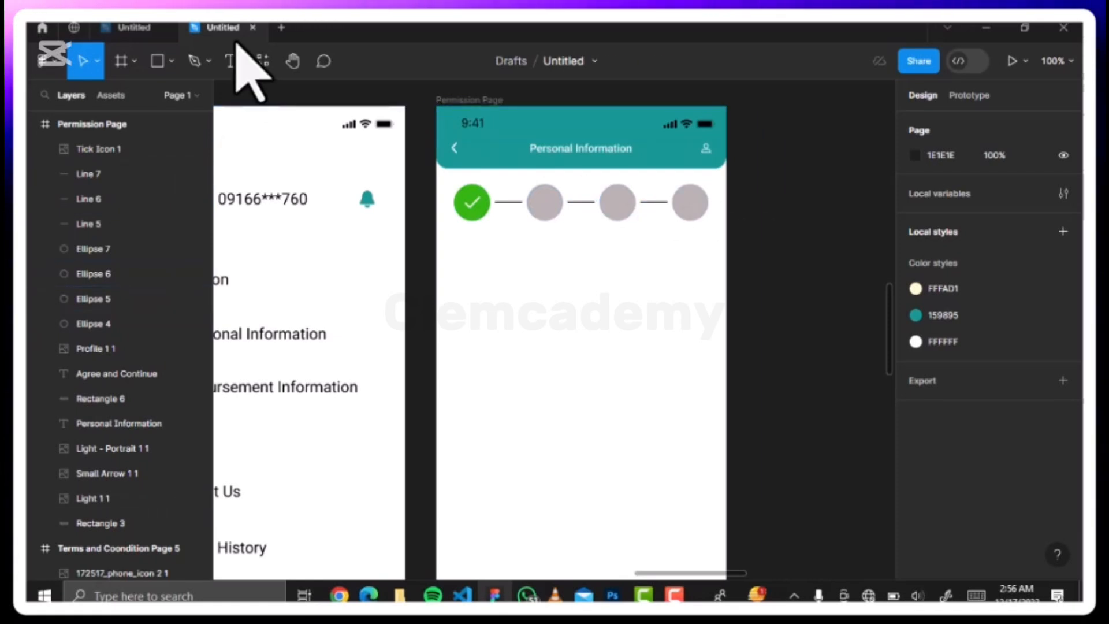
pyautogui.click(230, 60)
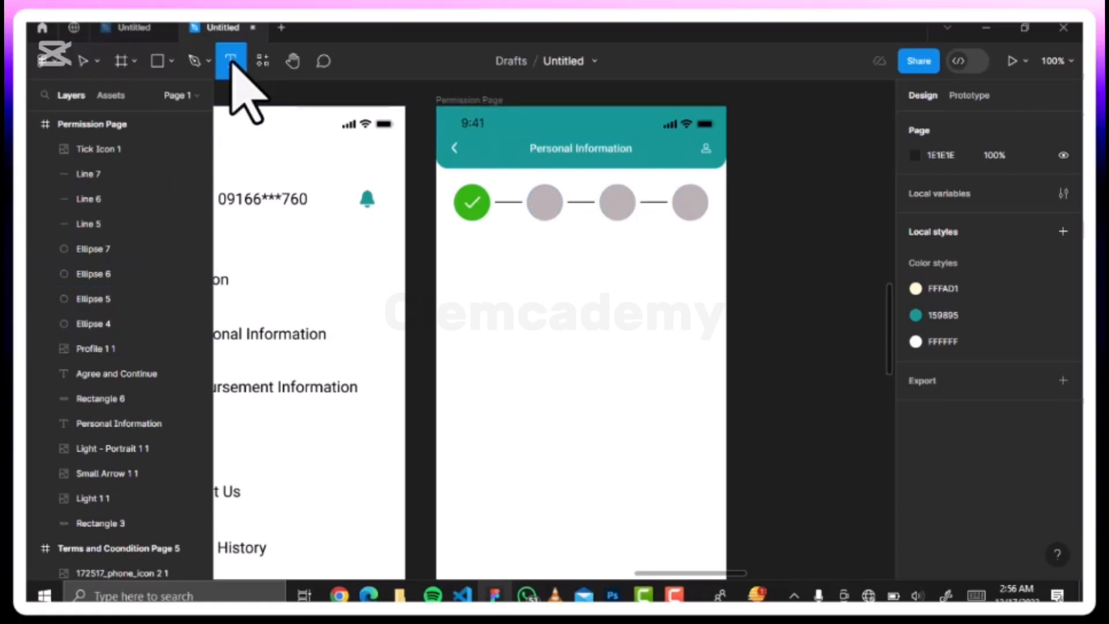
pyautogui.click(543, 198)
pyautogui.press('Tab')
pyautogui.write('2')
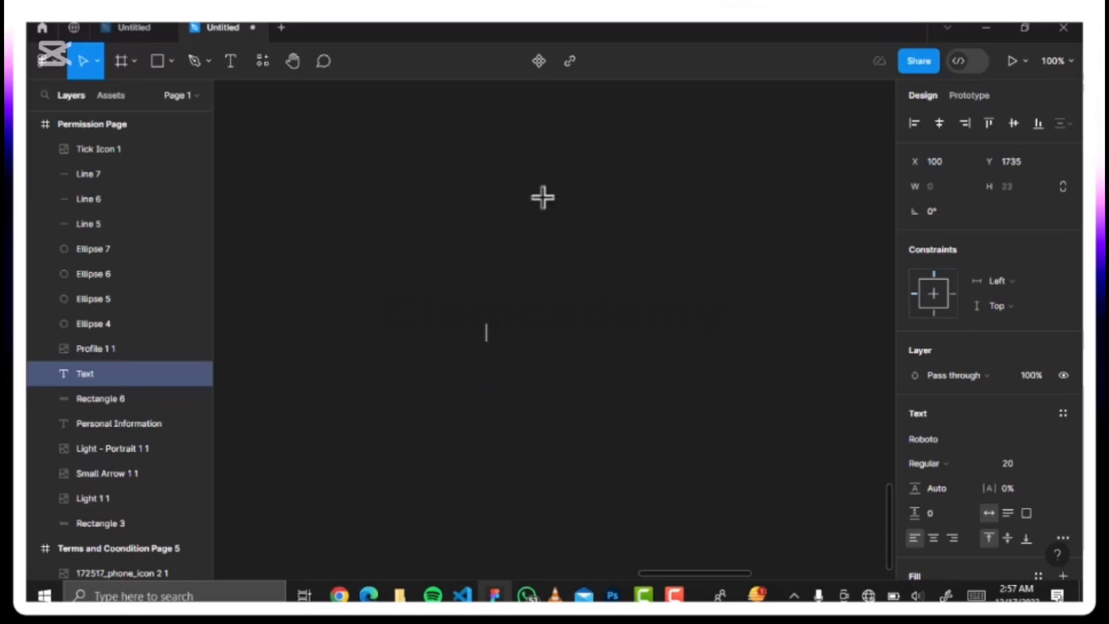
pyautogui.scroll(10, 543, 198)
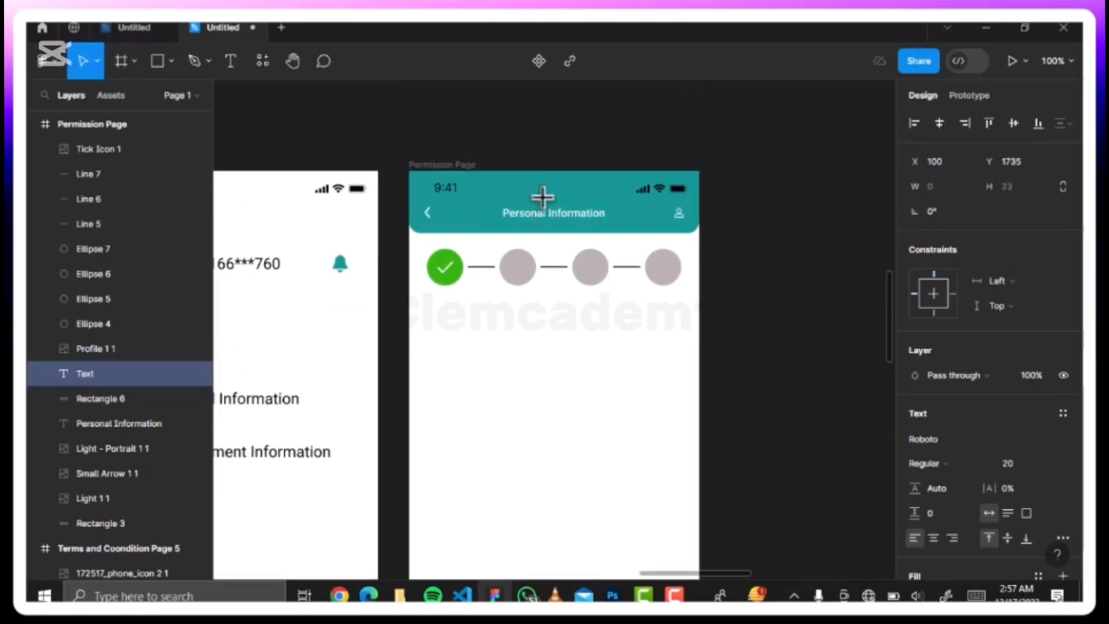
# - Add the text "2" over the second circle and bring it to the front
pyautogui.click(227, 65)
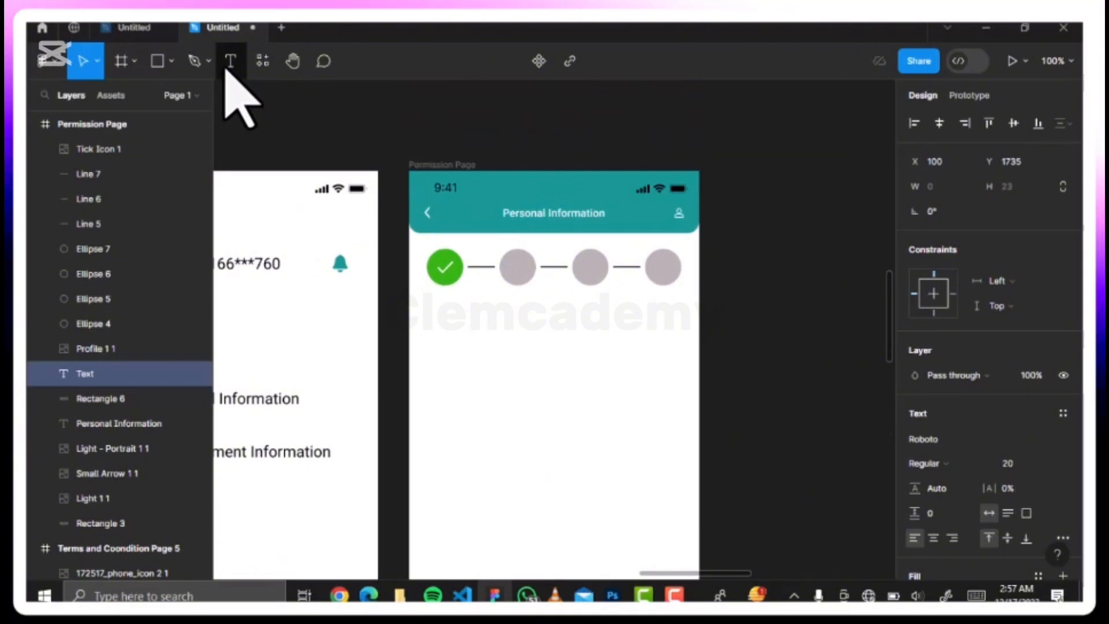
pyautogui.click(516, 263)
pyautogui.write('2')
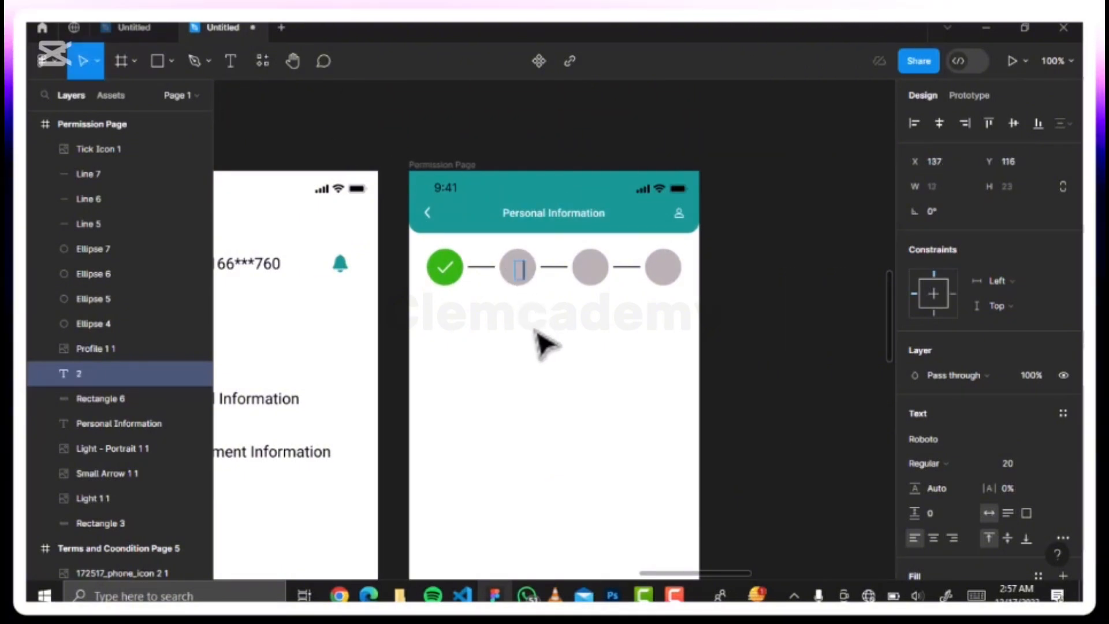
pyautogui.press('Escape')
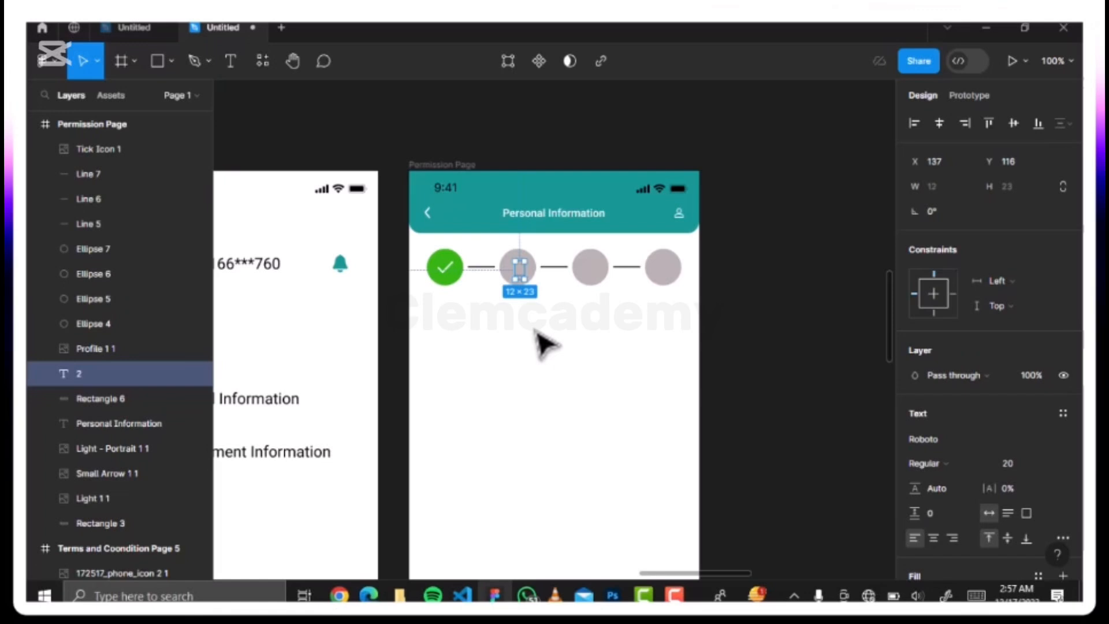
pyautogui.rightClick(522, 275)
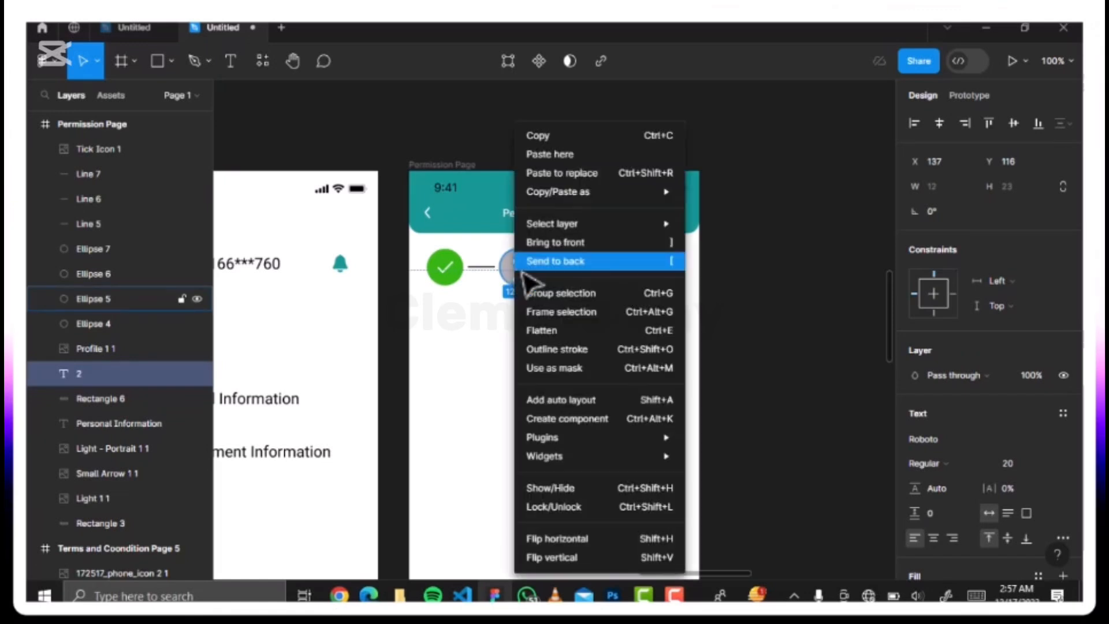
pyautogui.click(555, 243)
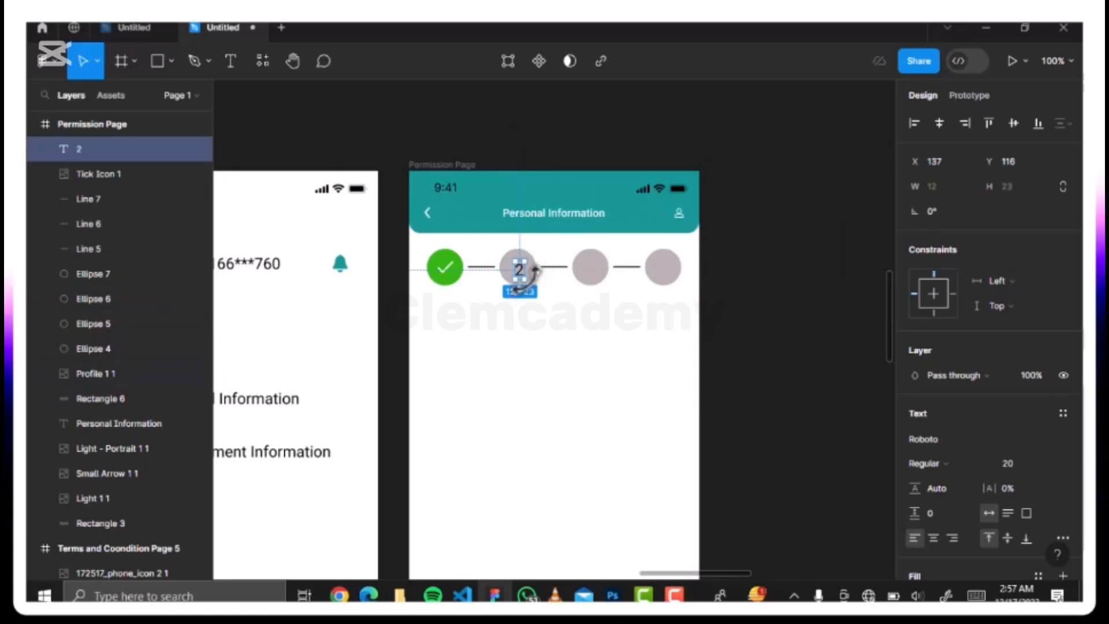
# - Centre the number 2 within the second circle at X 135, Y 112, checking its spacing to the circle's edges
pyautogui.moveTo(521, 283); pyautogui.dragTo(520, 283)
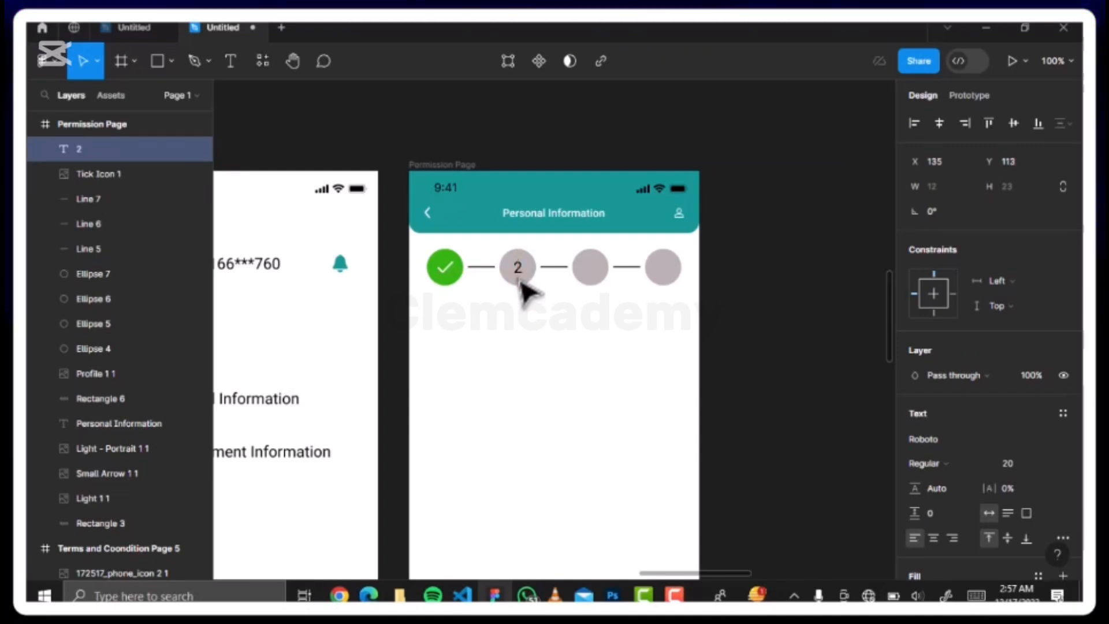
pyautogui.moveTo(527, 263); pyautogui.dragTo(527, 263)
pyautogui.hotkey('ctrl', '+')
pyautogui.press('alt')
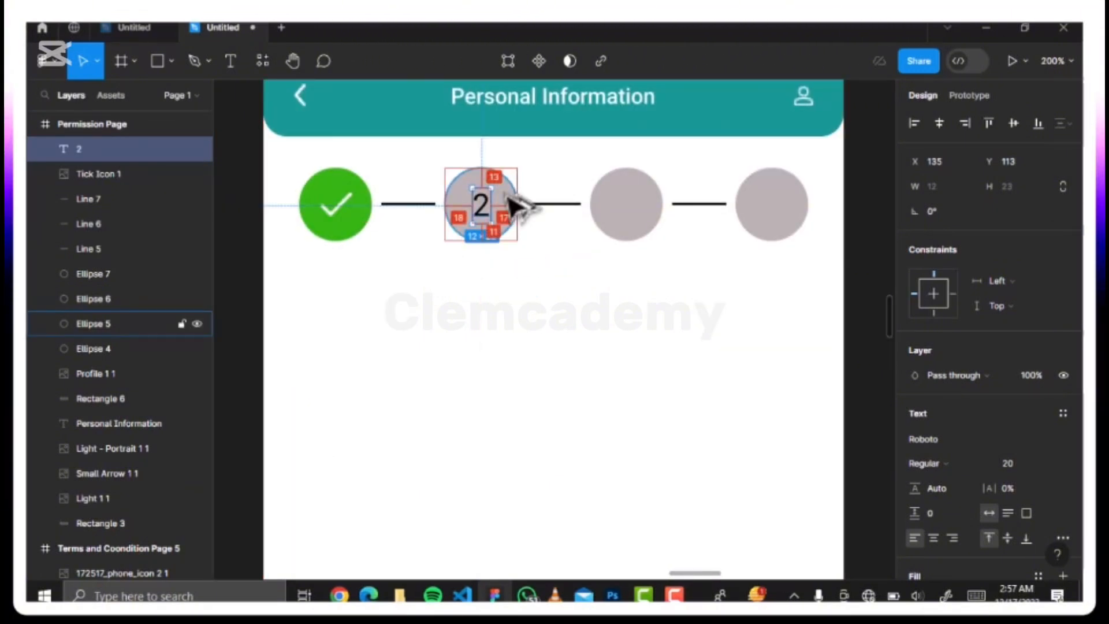
pyautogui.press('Up')
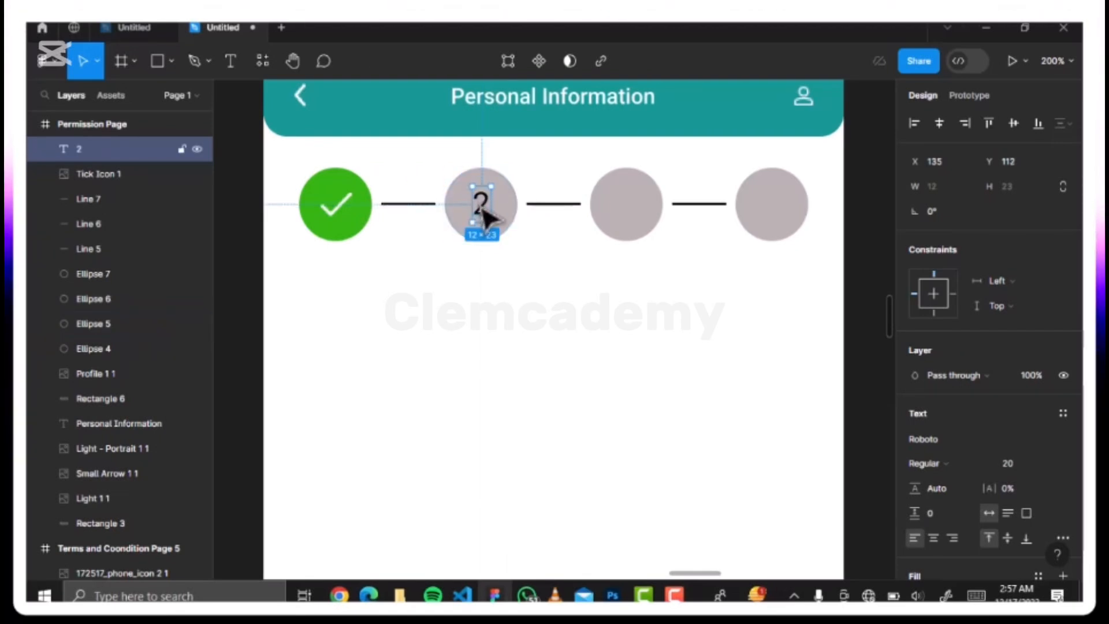
# - Duplicate the number 2 onto the third circle at X 229, Y 112 and change the copy's text to "3"
pyautogui.hotkey('ctrl', 'd')
pyautogui.moveTo(483, 220); pyautogui.dragTo(633, 219)
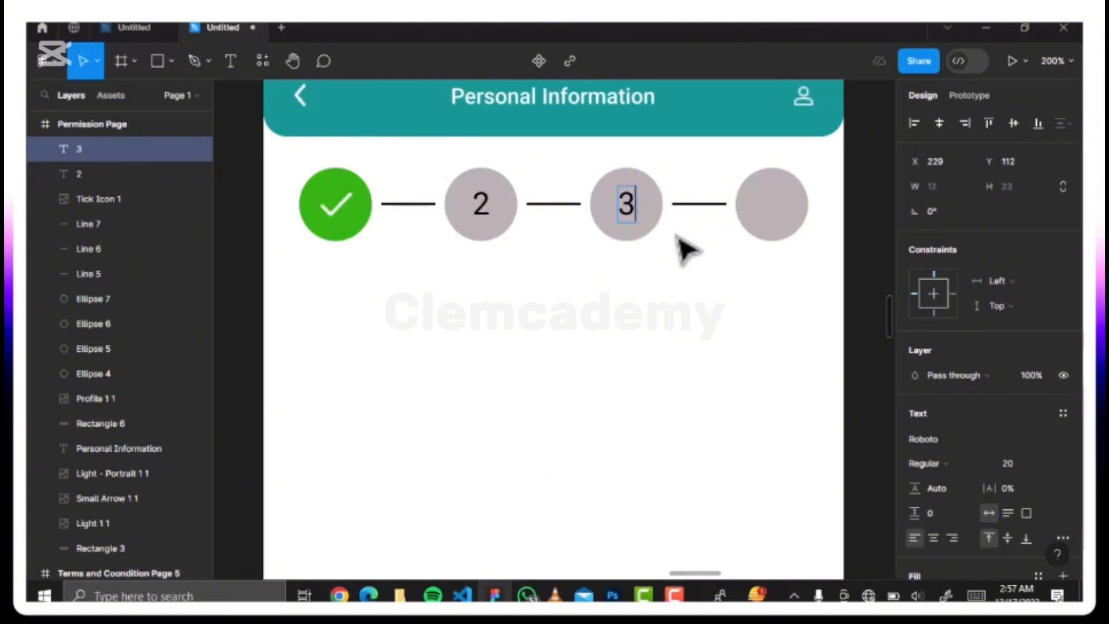
pyautogui.click(652, 281)
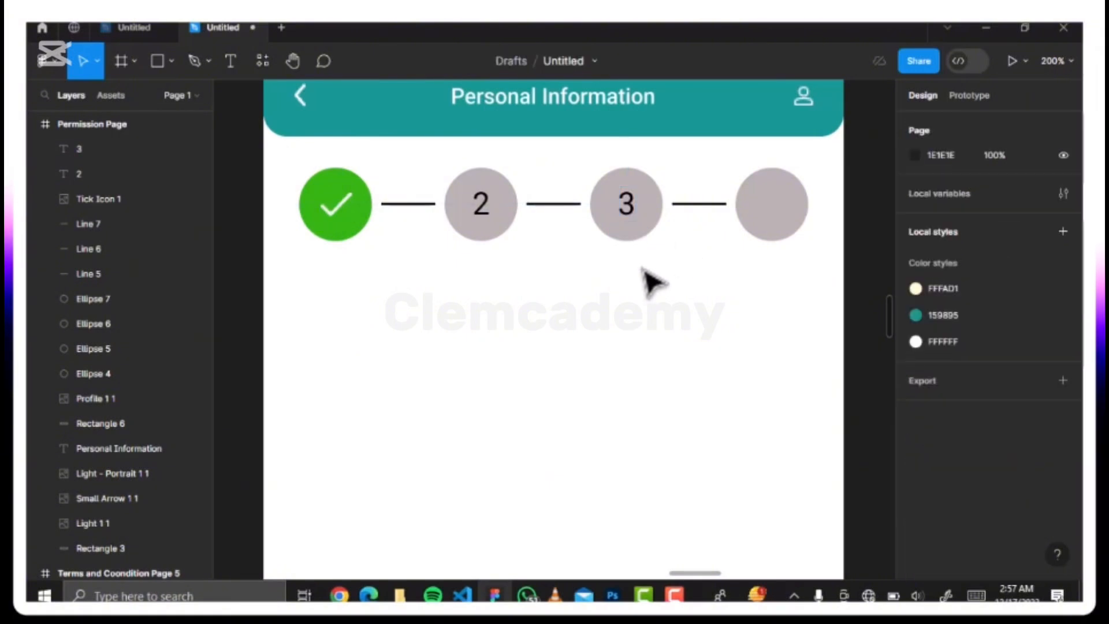
pyautogui.click(629, 212)
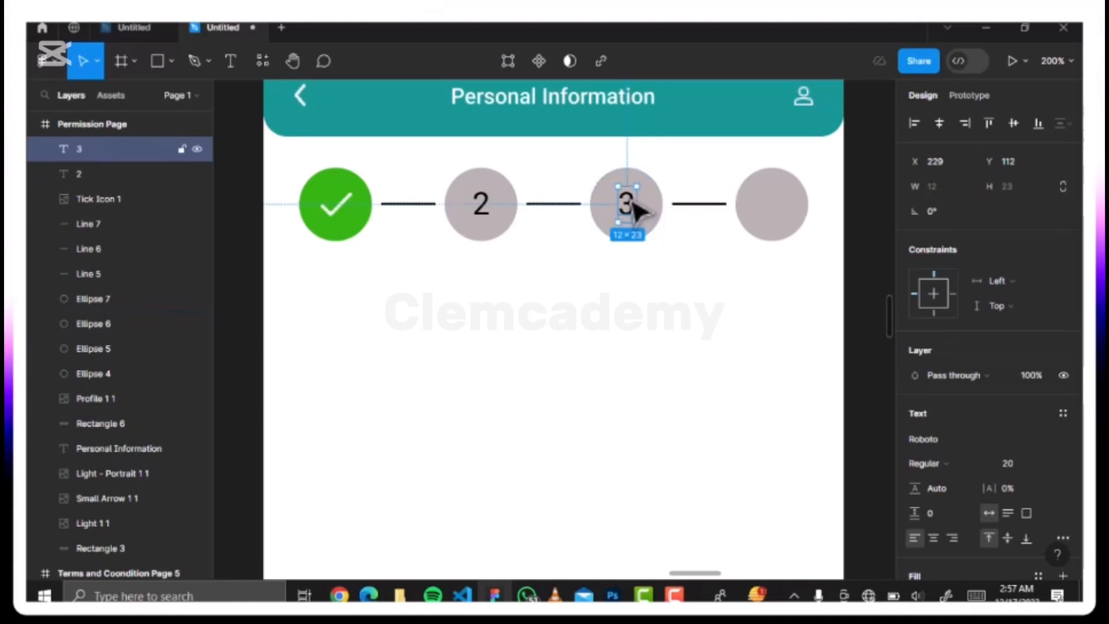
# - Duplicate the number 3 onto the fourth circle at X 323, Y 112 and change the copy's text to "4"
pyautogui.hotkey('ctrl', 'd')
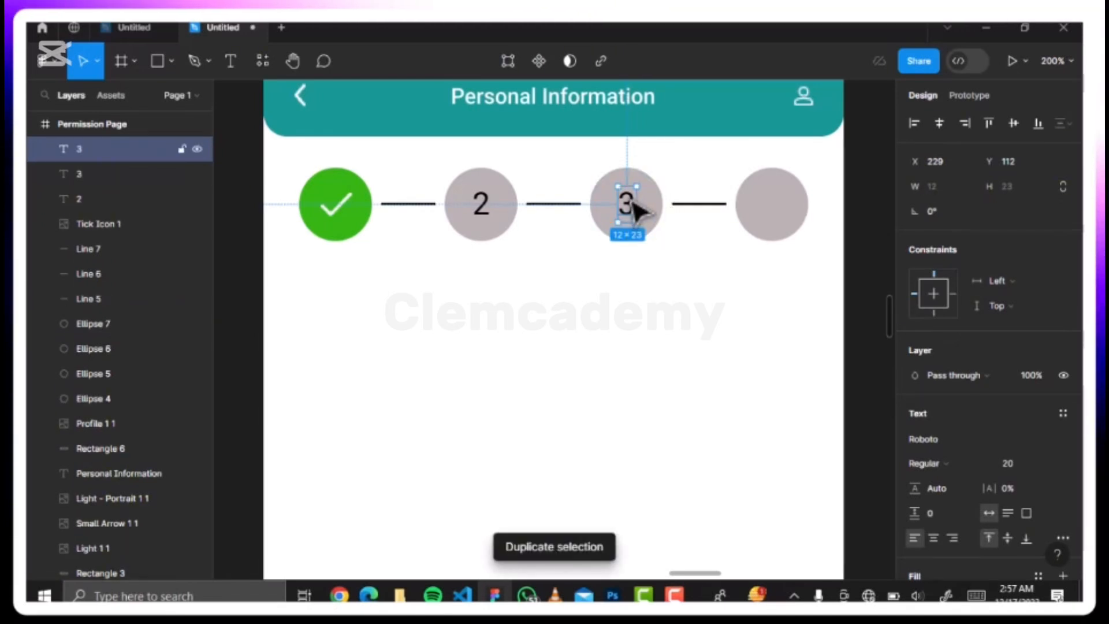
pyautogui.moveTo(637, 211); pyautogui.dragTo(778, 201)
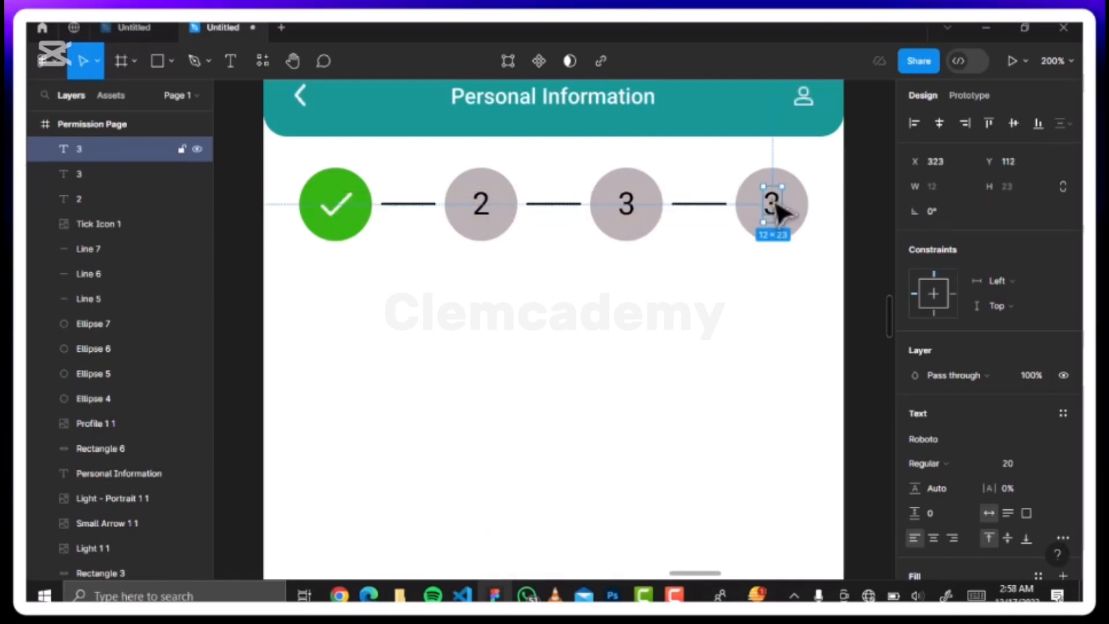
pyautogui.doubleClick(778, 201)
pyautogui.write('4')
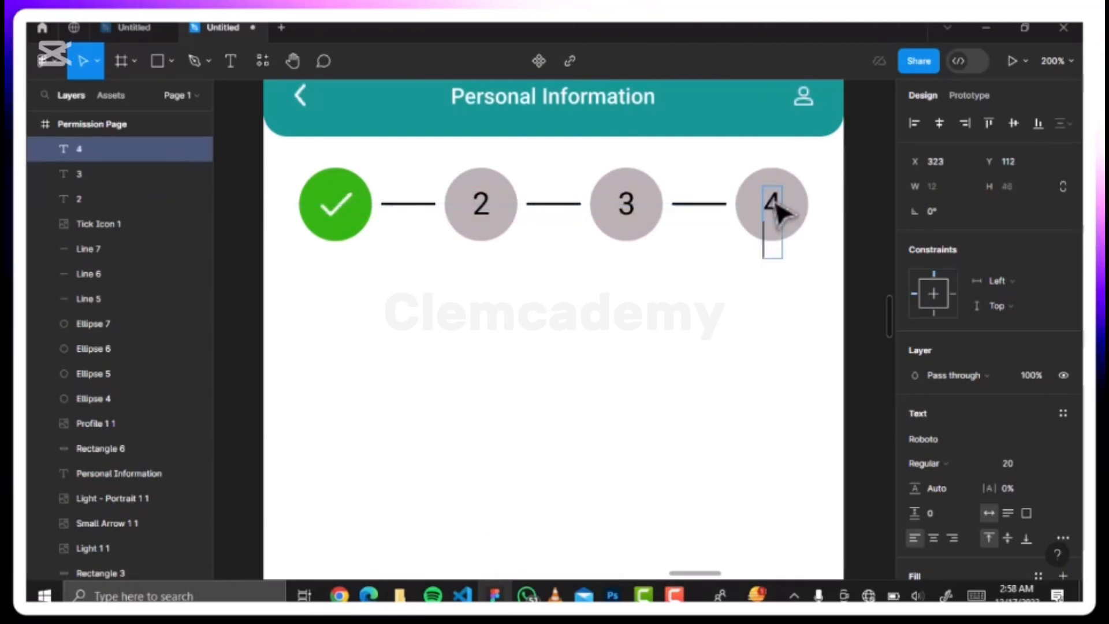
pyautogui.press('Escape')
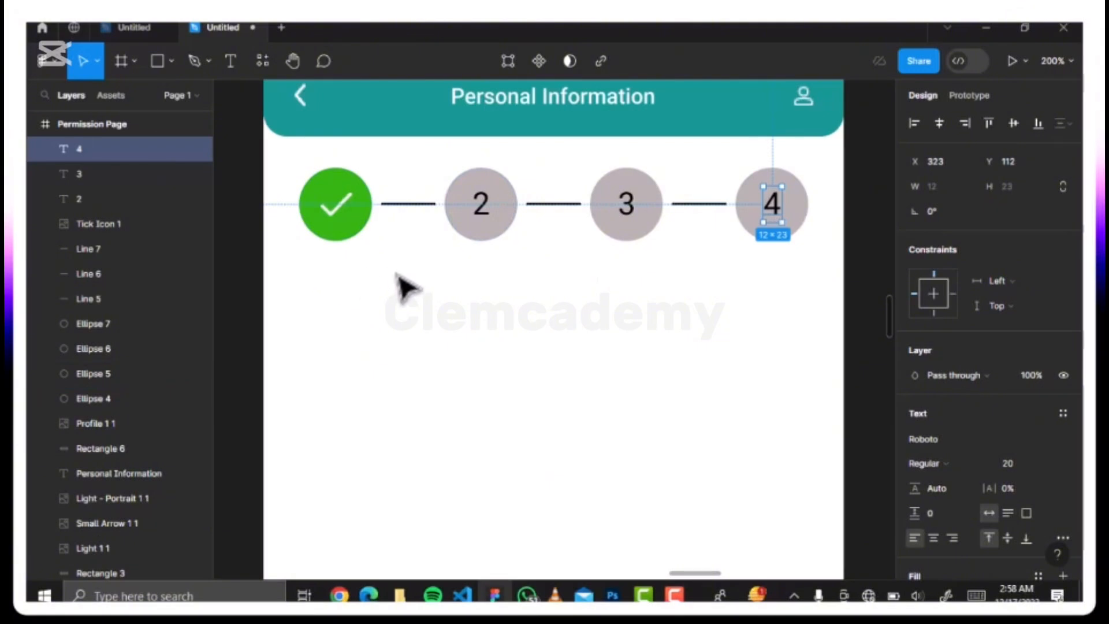
# - Duplicate the number 2 below the first circle, change the copy's text to "Identity" and centre it under the circle
pyautogui.click(487, 219)
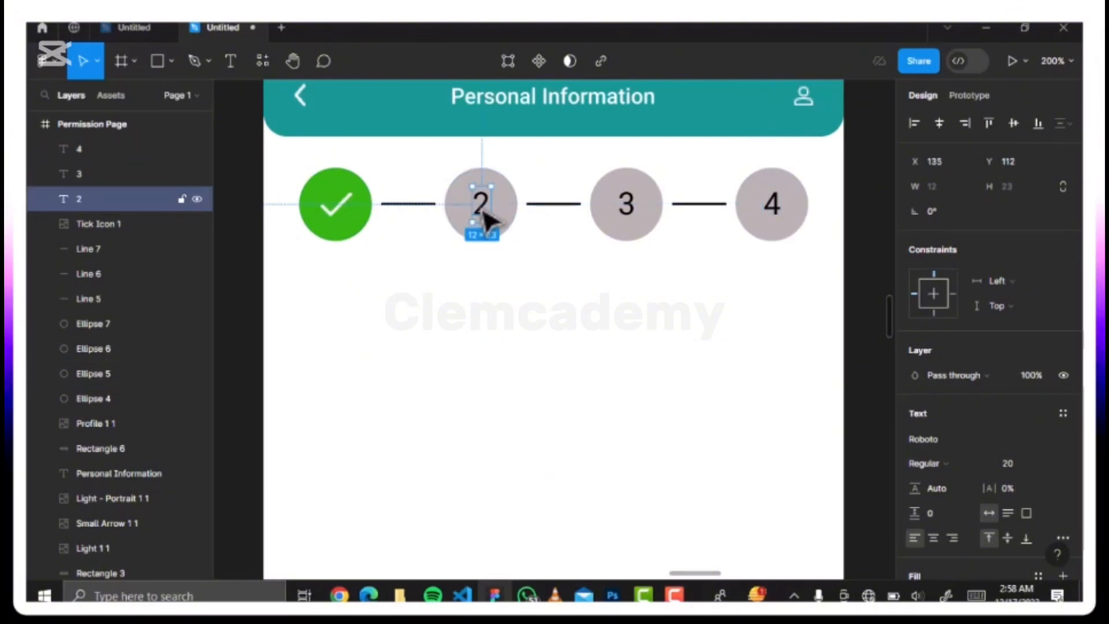
pyautogui.hotkey('ctrl', 'd')
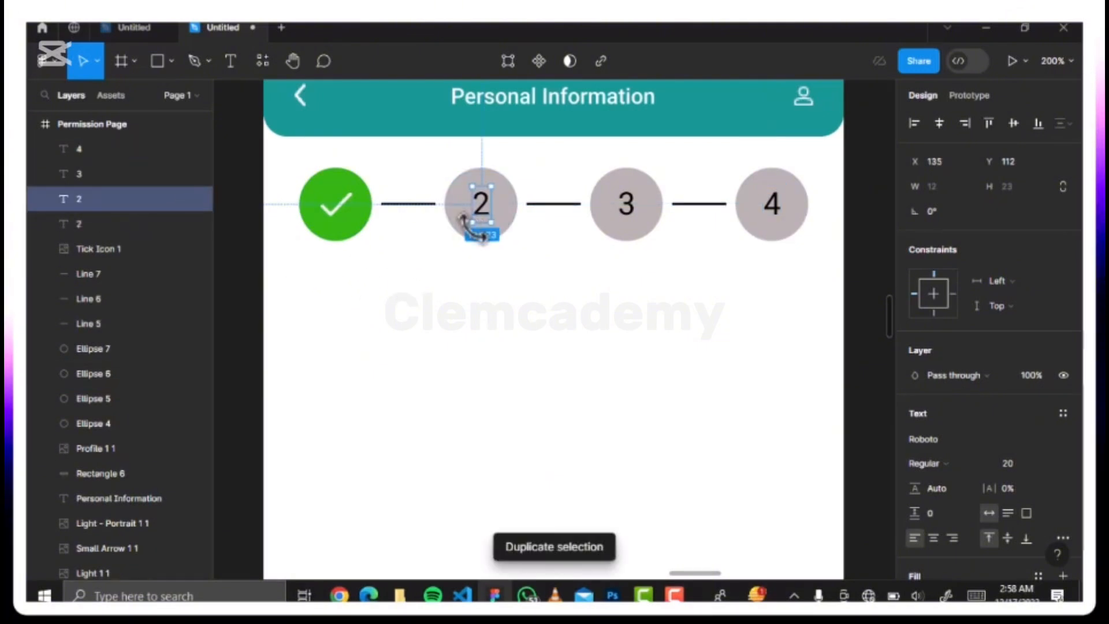
pyautogui.moveTo(490, 219); pyautogui.dragTo(335, 297)
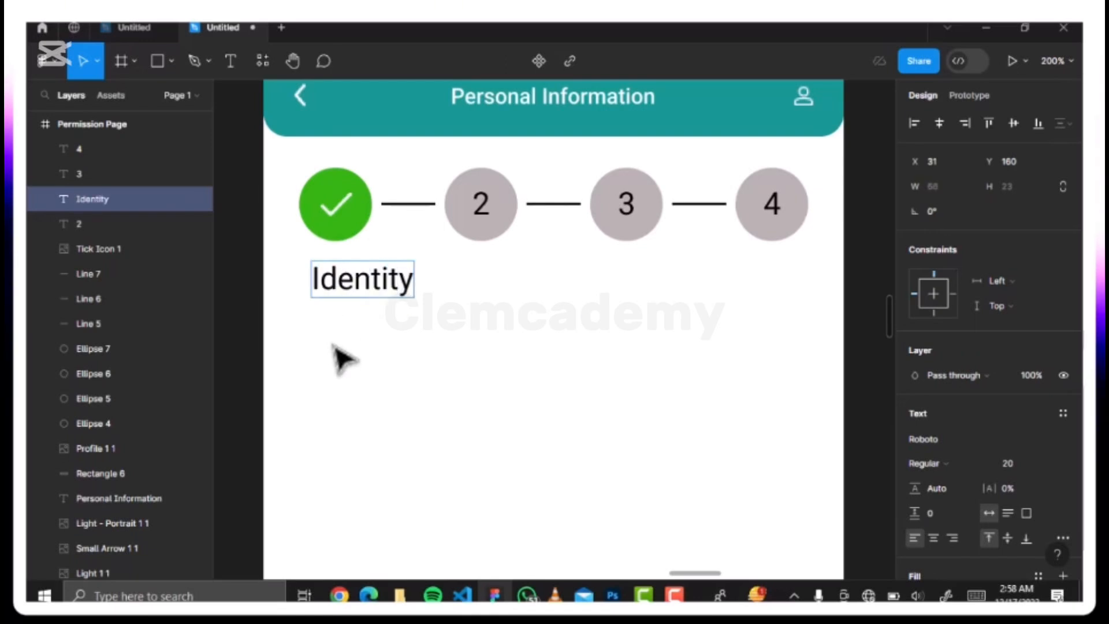
pyautogui.moveTo(374, 295); pyautogui.dragTo(344, 273)
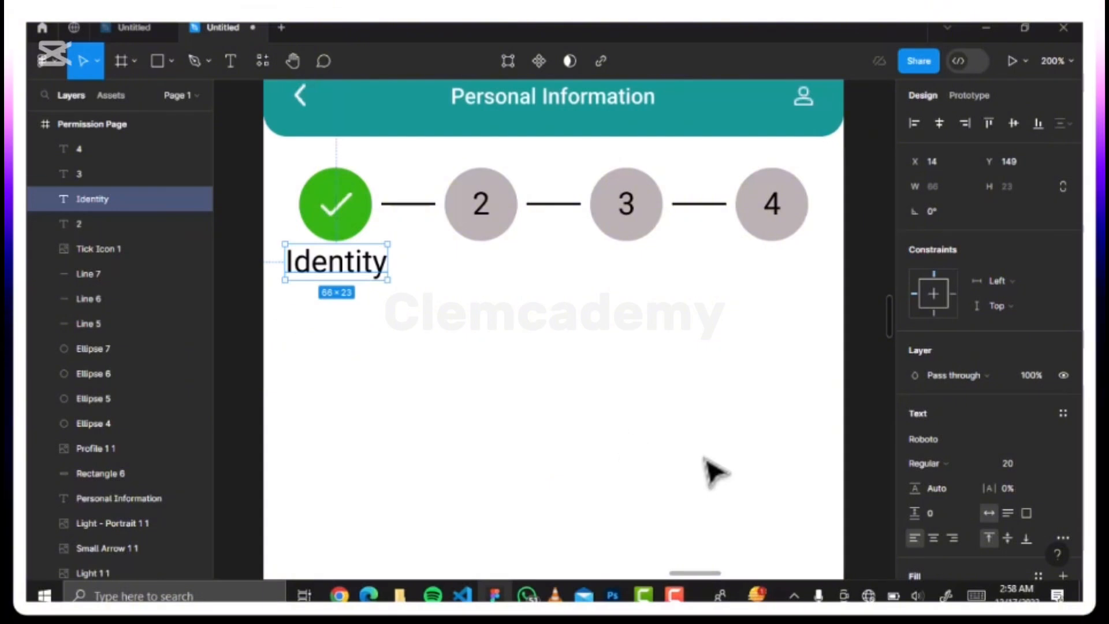
# - Set the Identity label's font size to 16 and centre it under the green circle at X 20, Y 151
pyautogui.click(1048, 465)
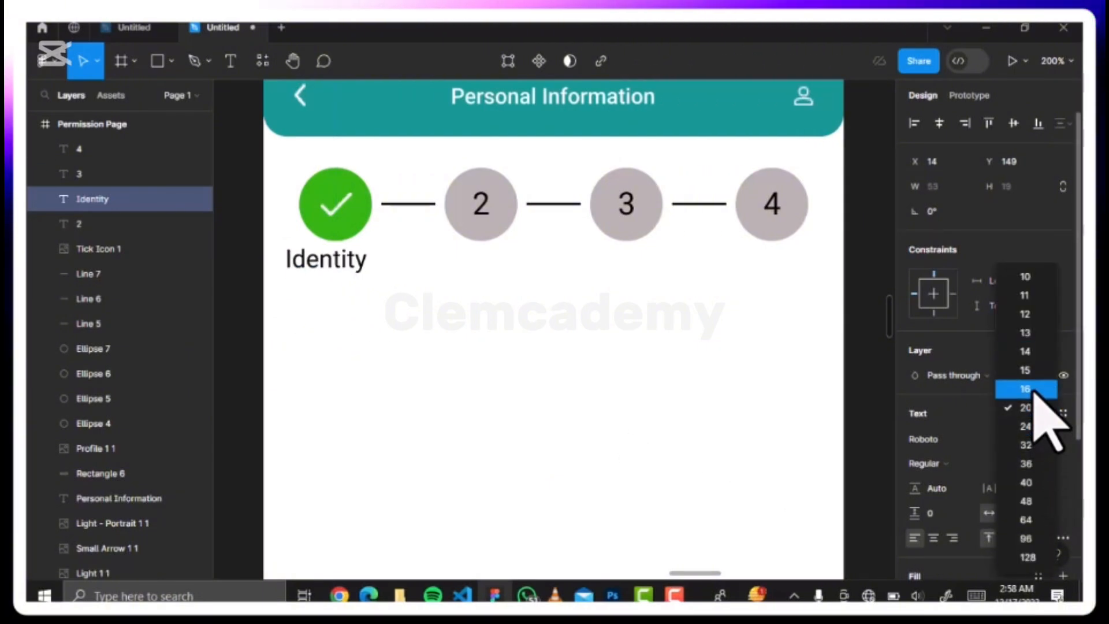
pyautogui.click(1033, 392)
pyautogui.moveTo(358, 276); pyautogui.dragTo(352, 277)
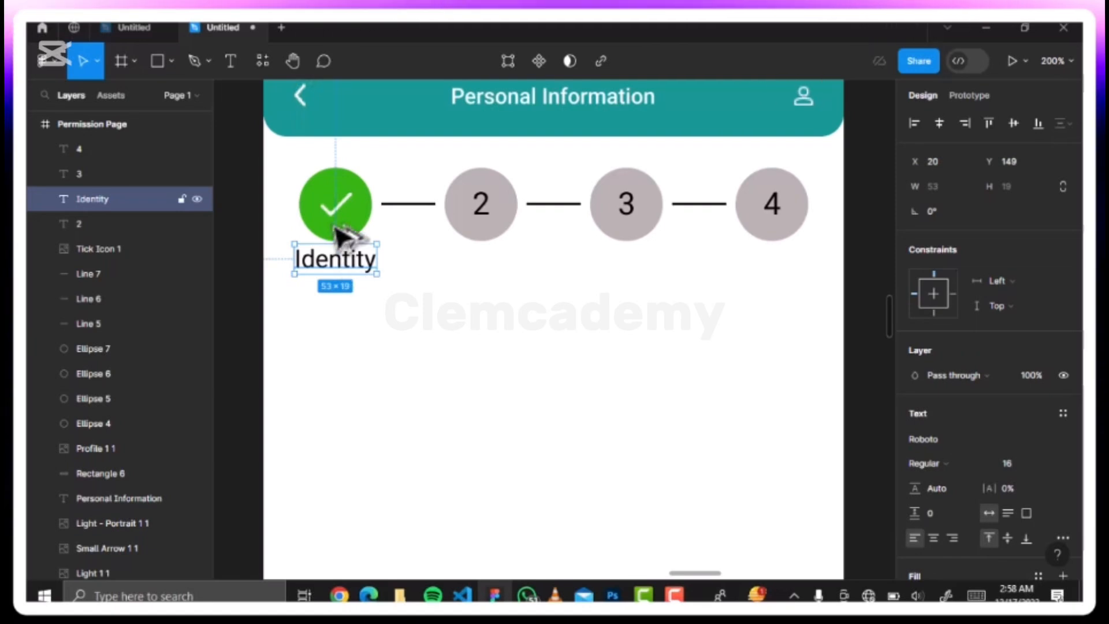
pyautogui.press('alt')
pyautogui.moveTo(341, 248); pyautogui.dragTo(339, 245)
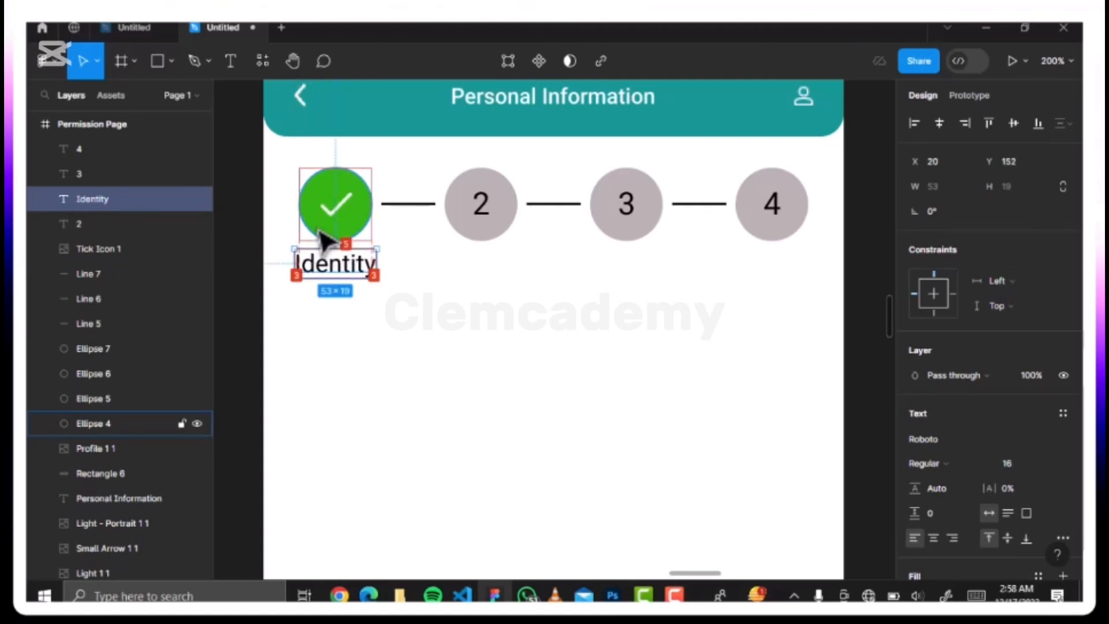
pyautogui.press('Up')
pyautogui.press('alt')
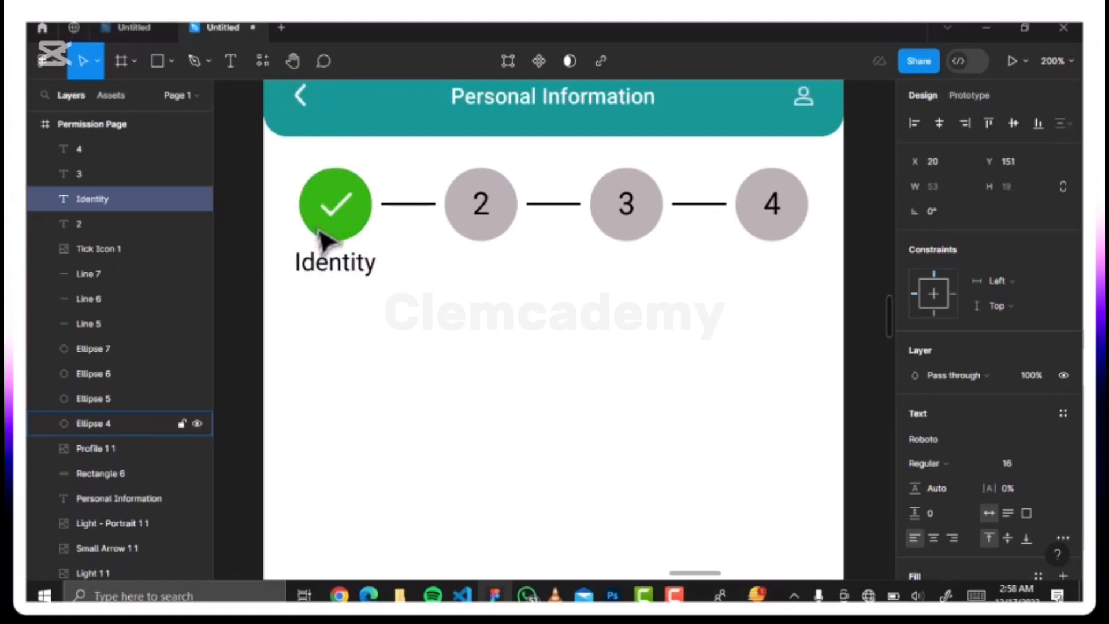
# - Duplicate the Identity label under the second circle, change the copy's text to "Basic Info." and centre it at X 103, Y 151
pyautogui.hotkey('ctrl', '-')
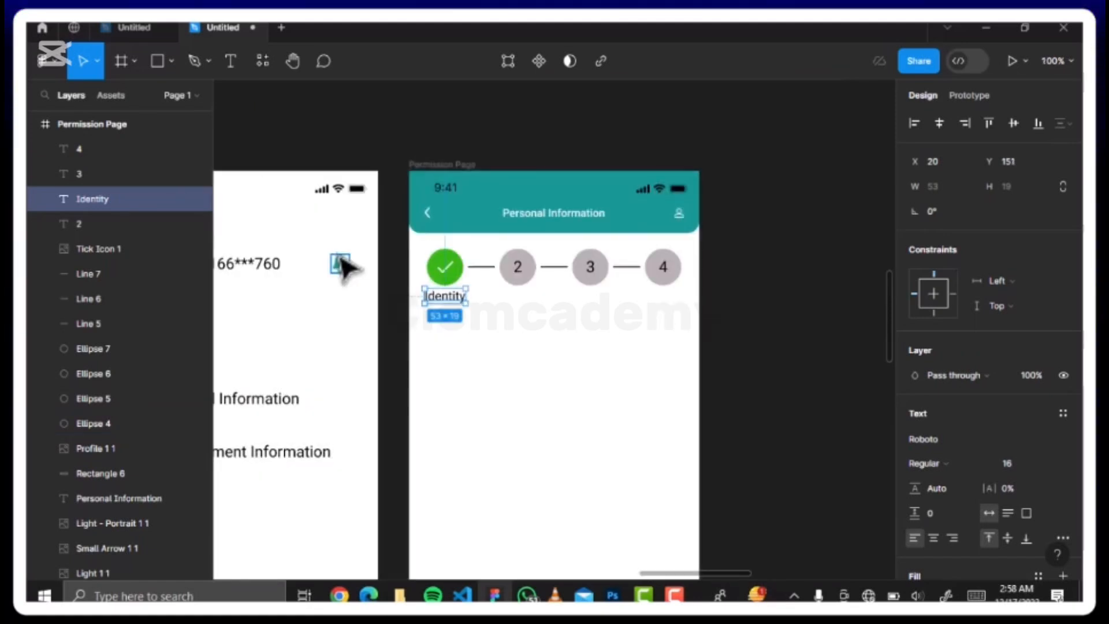
pyautogui.click(445, 326)
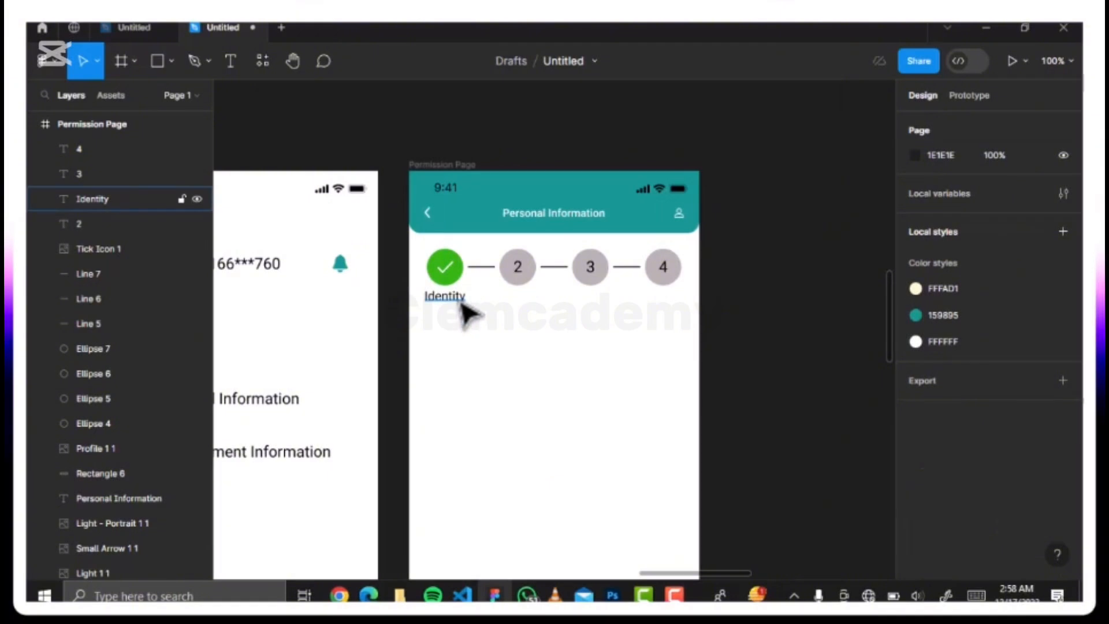
pyautogui.click(456, 300)
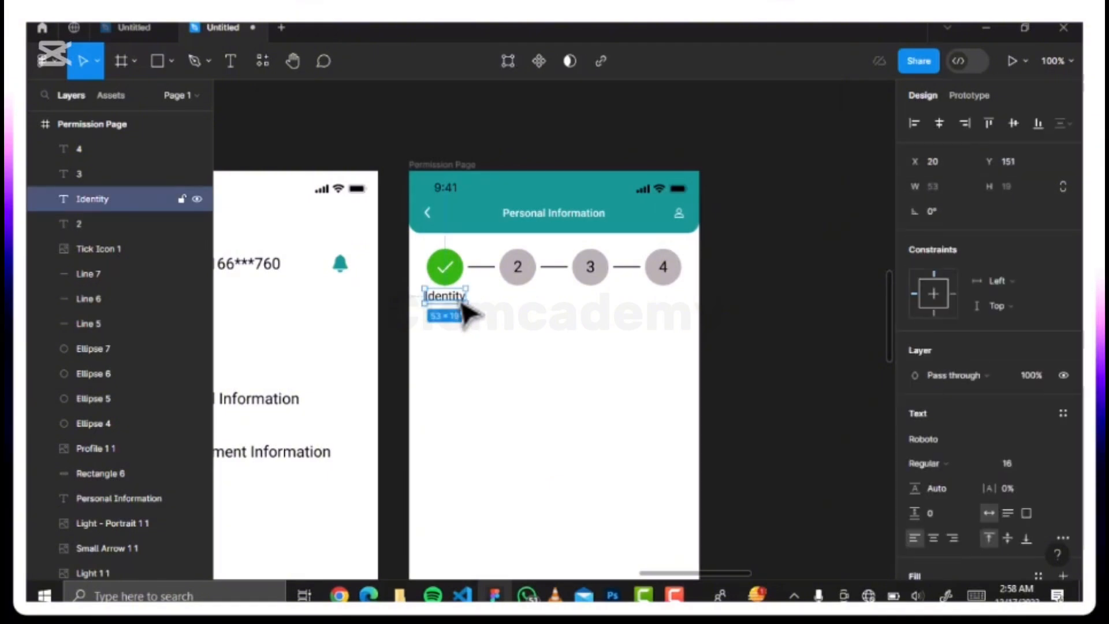
pyautogui.hotkey('ctrl', 'd')
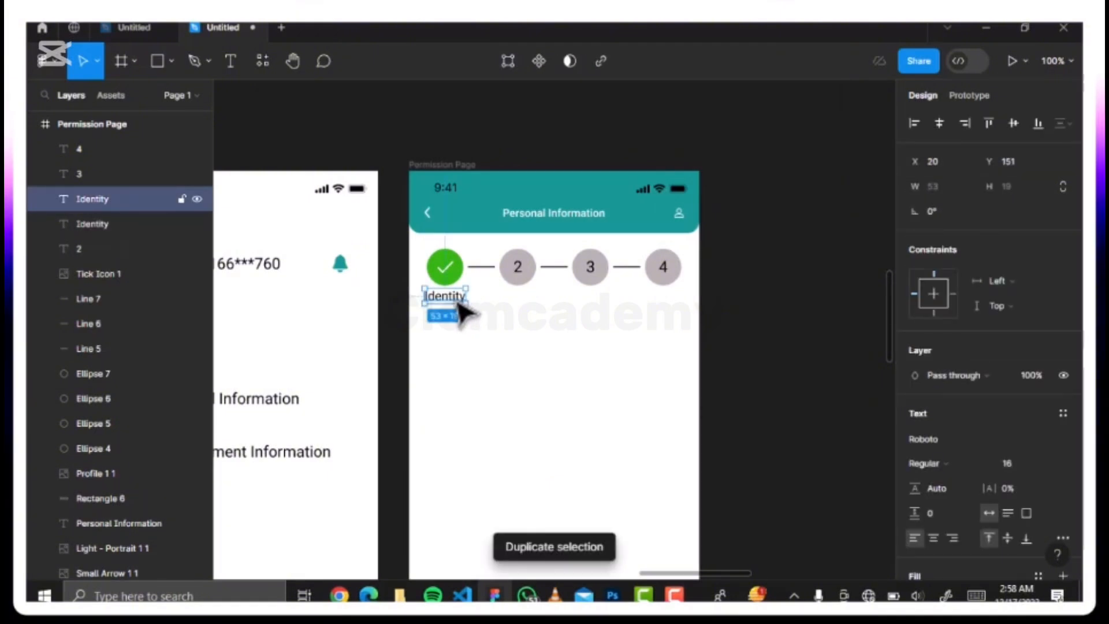
pyautogui.moveTo(458, 306); pyautogui.dragTo(531, 309)
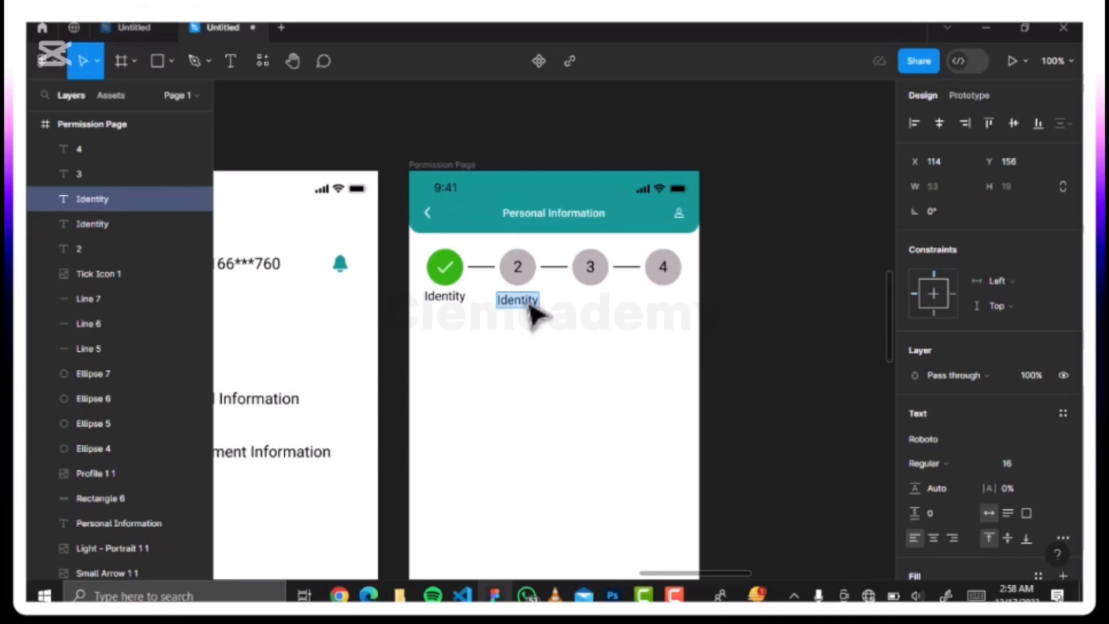
pyautogui.write('Bas')
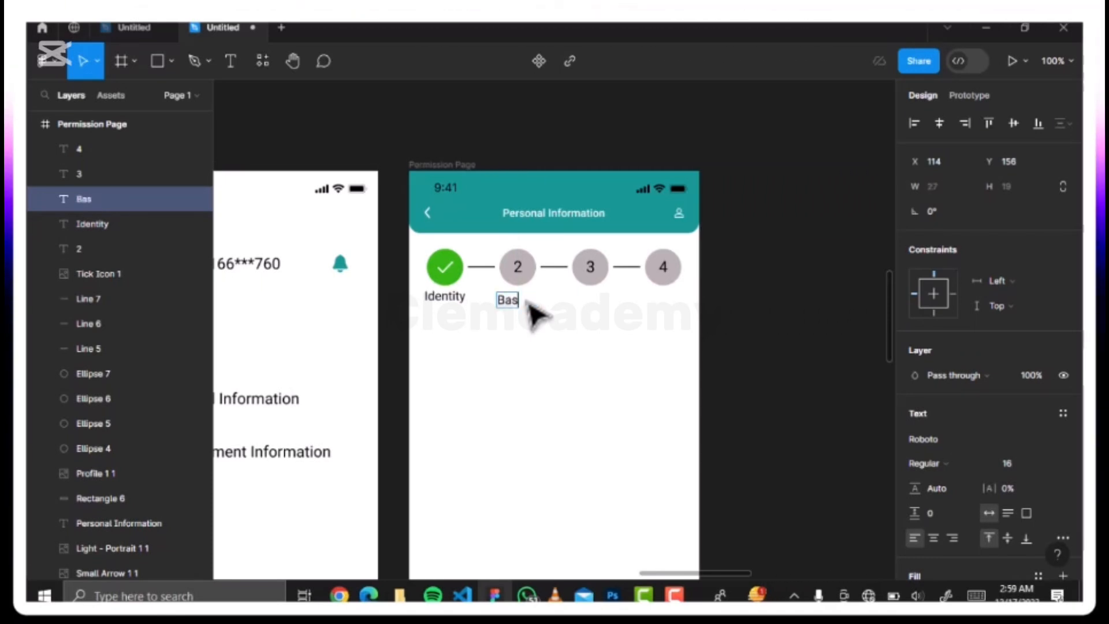
pyautogui.write('ic Info')
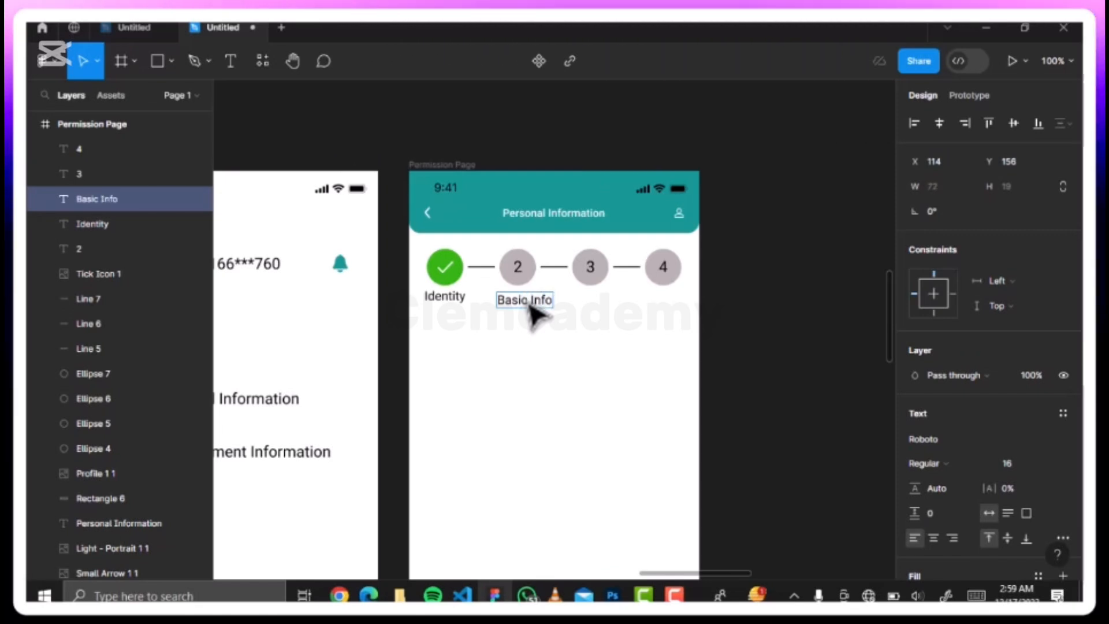
pyautogui.write('.')
pyautogui.press('Escape')
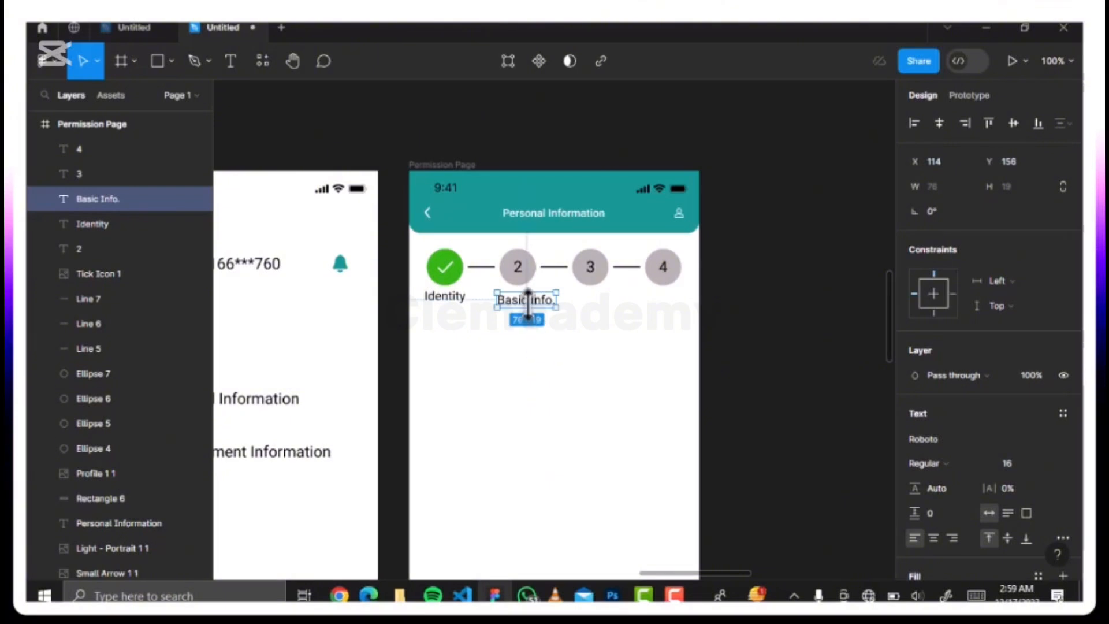
pyautogui.moveTo(529, 308)
pyautogui.mouseDown()
pyautogui.moveTo(518, 304)
pyautogui.moveTo(527, 305)
pyautogui.mouseUp()
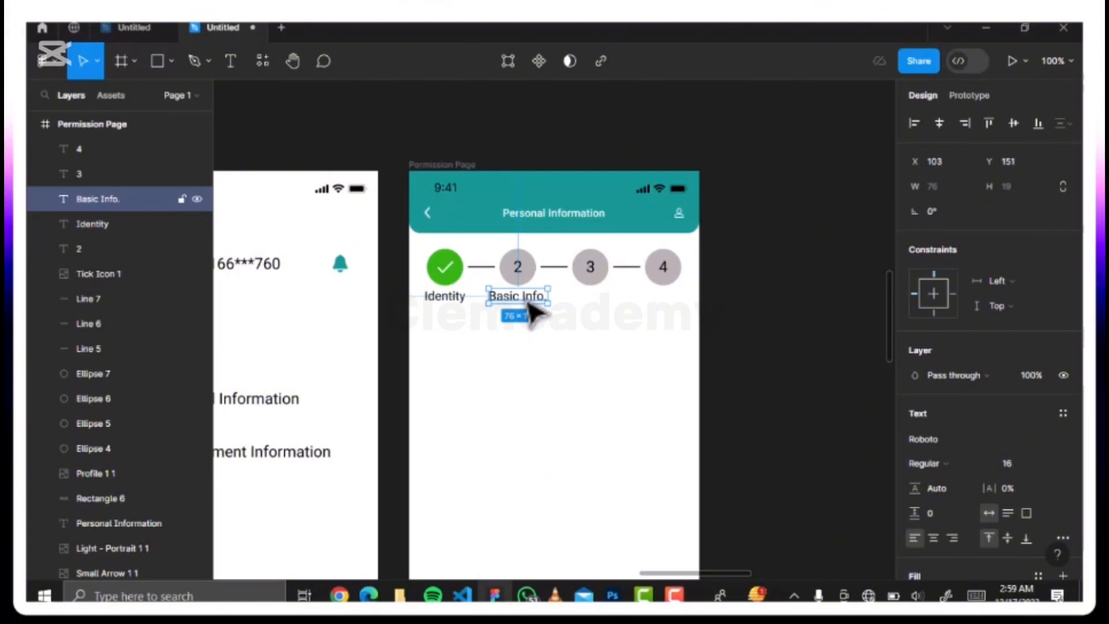
# - Duplicate the Basic Info. label under the third circle, change the copy's text to "Contact" and centre it at X 207, Y 151
pyautogui.hotkey('ctrl', 'd')
pyautogui.moveTo(512, 298); pyautogui.dragTo(597, 305)
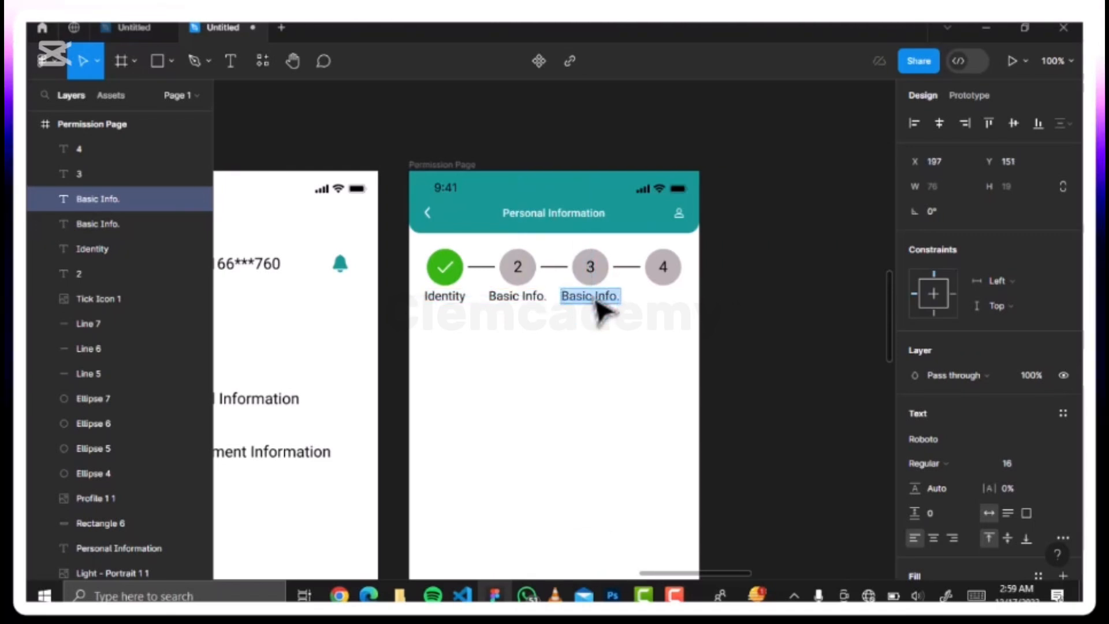
pyautogui.write('Contact')
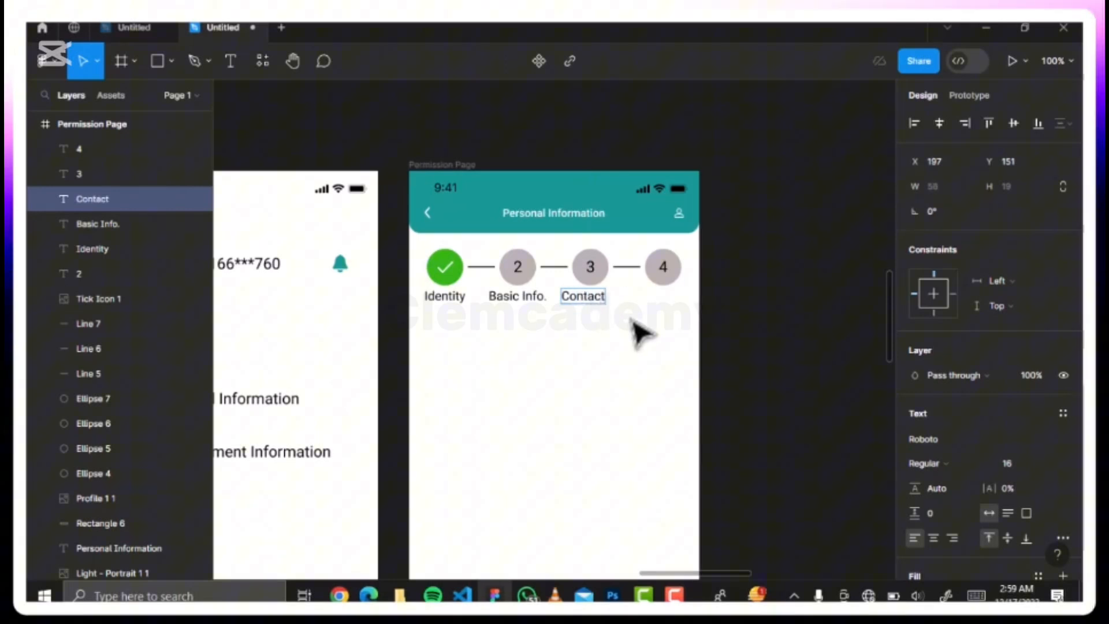
pyautogui.press('Escape')
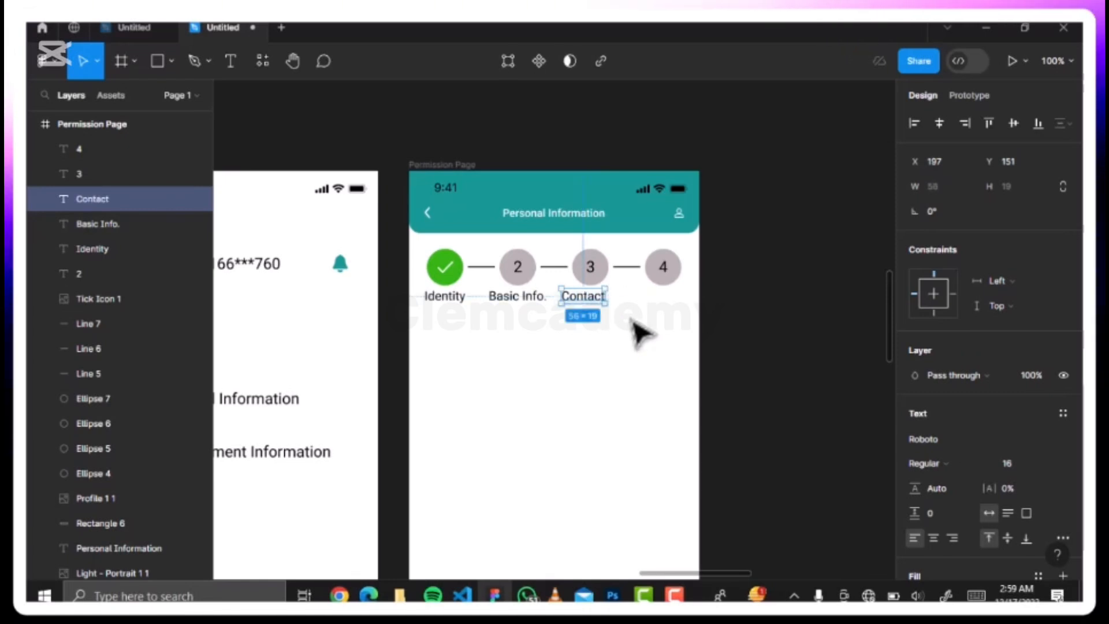
pyautogui.moveTo(592, 299); pyautogui.dragTo(599, 300)
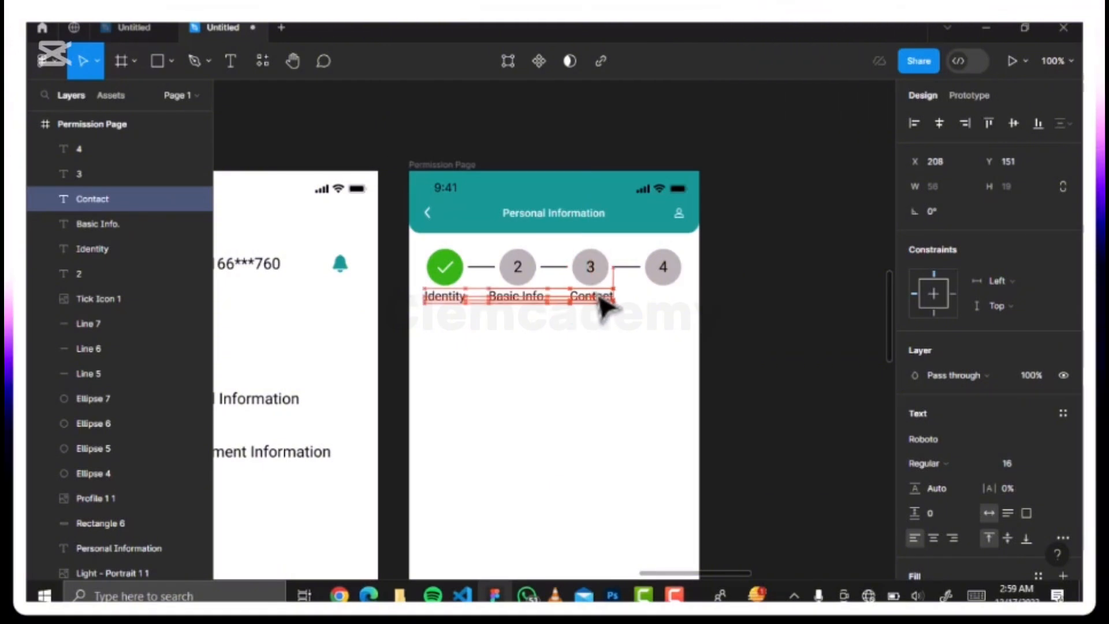
pyautogui.moveTo(599, 298); pyautogui.dragTo(599, 299)
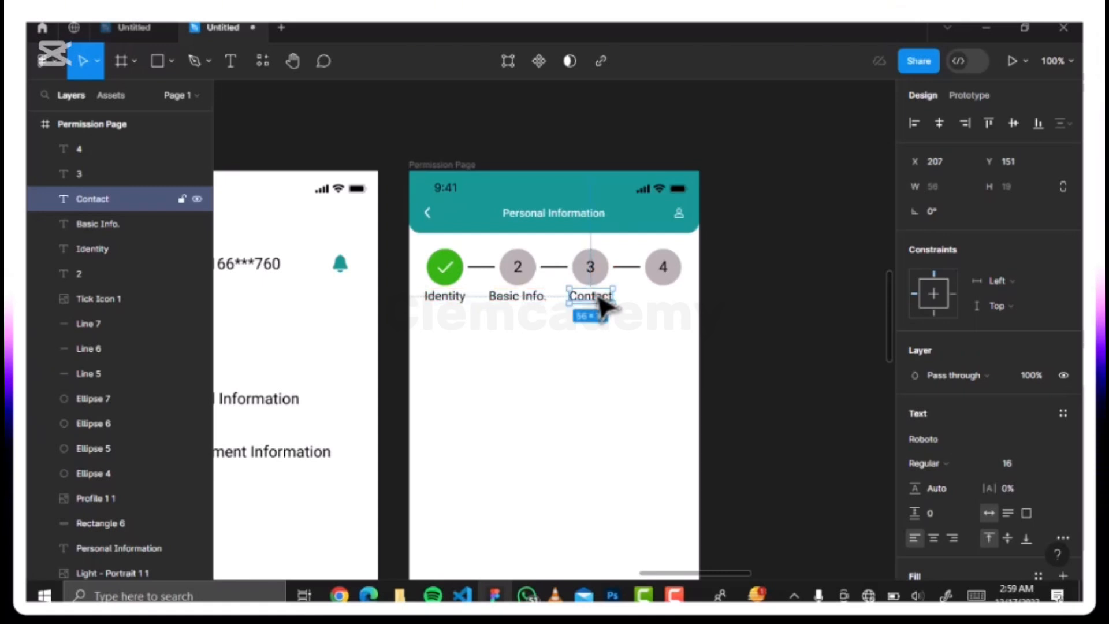
# - Duplicate the Contact label under the fourth circle, change the copy's text to "Loan" and align it at X 311, Y 151
pyautogui.hotkey('ctrl', 'd')
pyautogui.moveTo(604, 305); pyautogui.dragTo(672, 301)
pyautogui.doubleClick(671, 301)
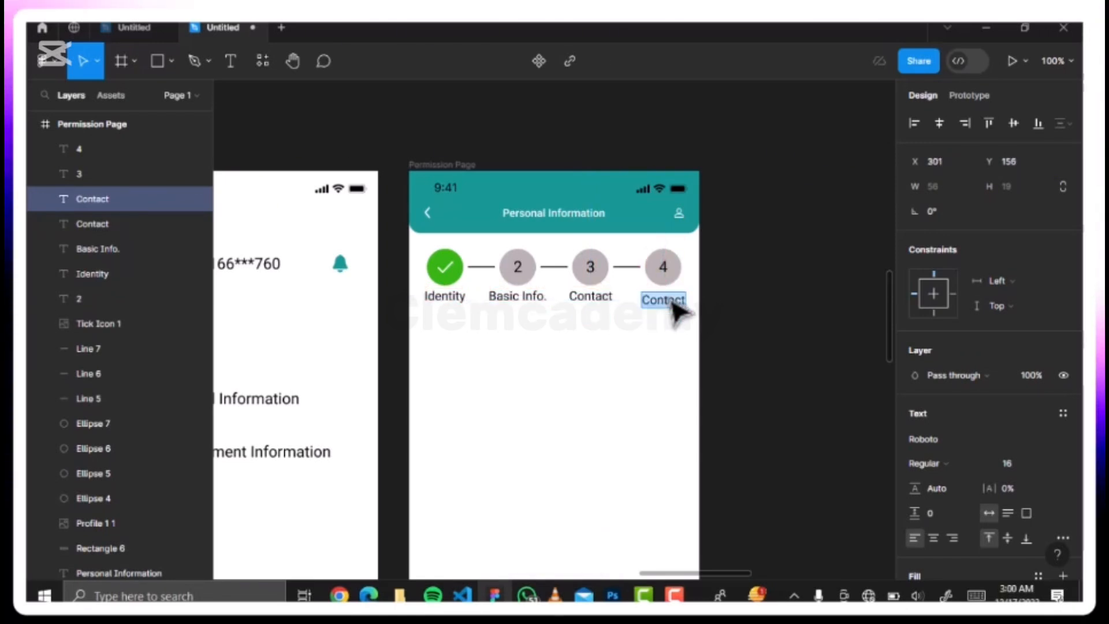
pyautogui.write('Loan')
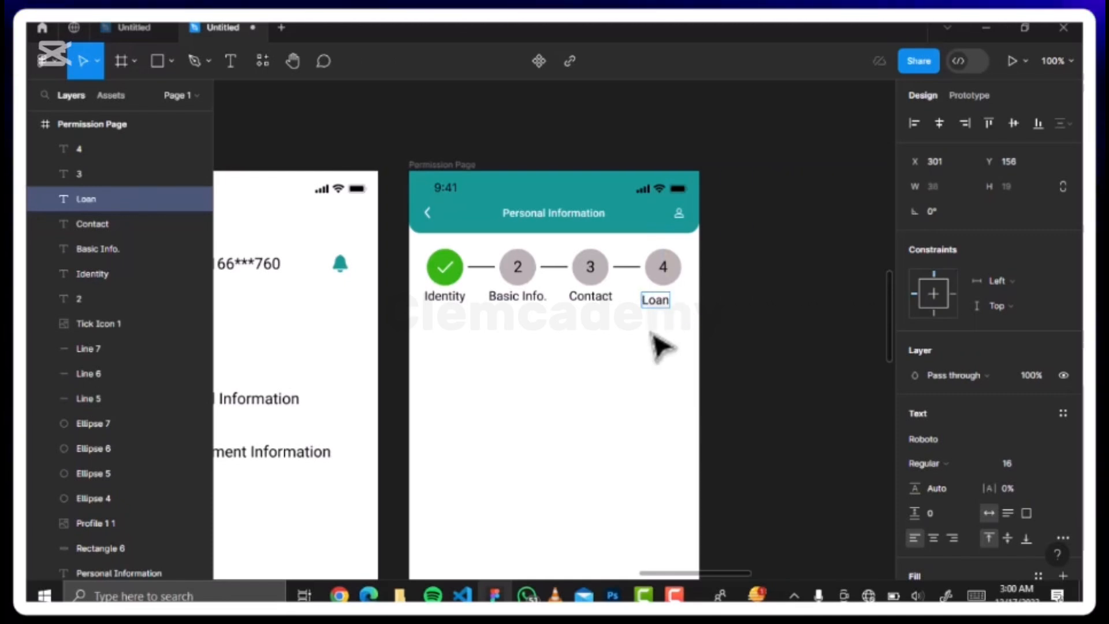
pyautogui.press('Up')
pyautogui.press('Up')
pyautogui.press('Up')
pyautogui.press('Up')
pyautogui.press('Up')
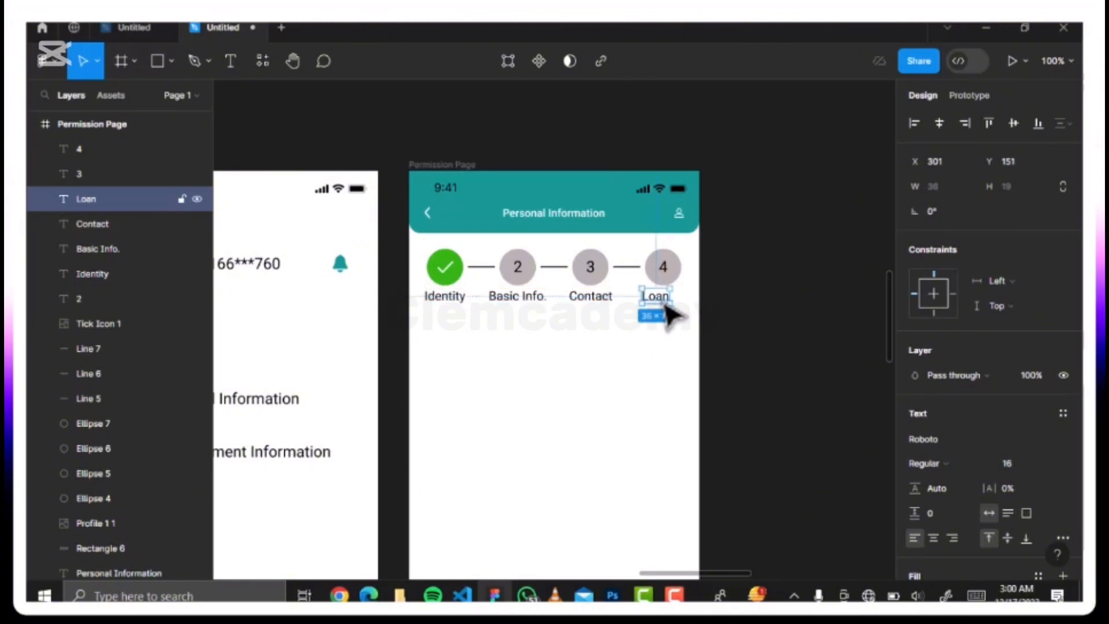
pyautogui.hotkey('shift', 'Right')
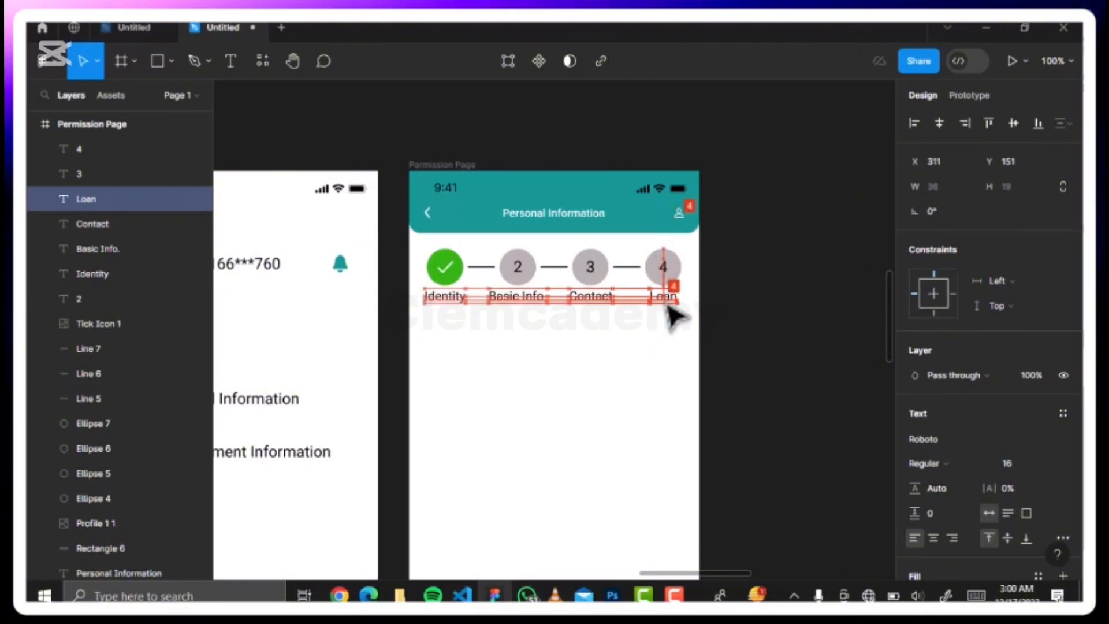
pyautogui.click(534, 359)
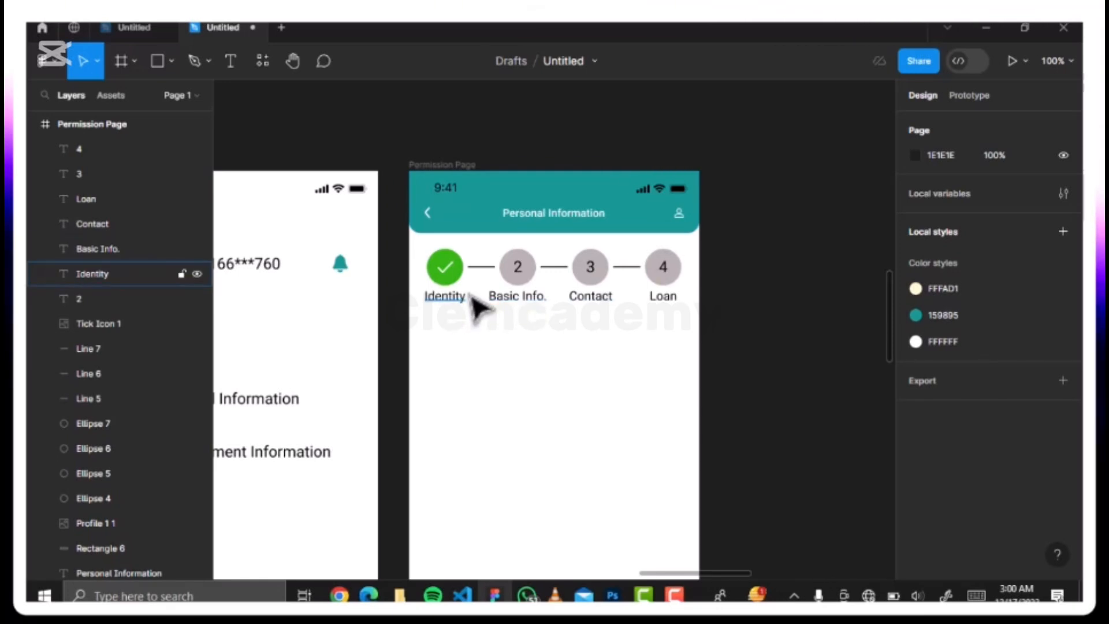
# - Set the fill opacity of the Basic Info., Contact and Loan labels to 60%
pyautogui.click(518, 314)
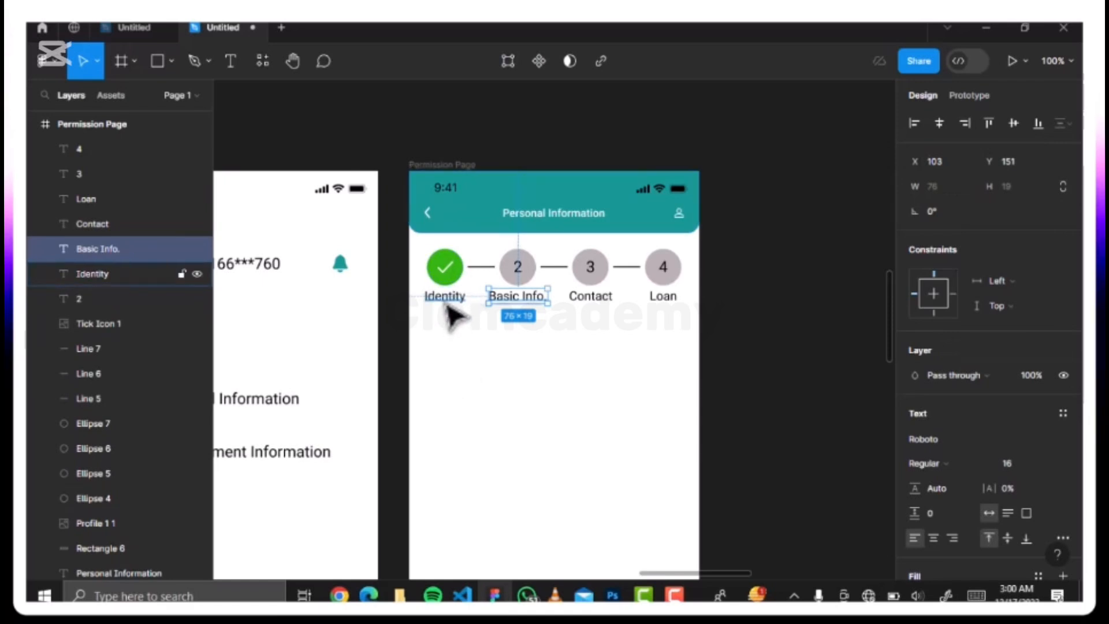
pyautogui.keyDown('shift'); pyautogui.click(580, 306); pyautogui.keyUp('shift')
pyautogui.keyDown('shift'); pyautogui.click(673, 300); pyautogui.keyUp('shift')
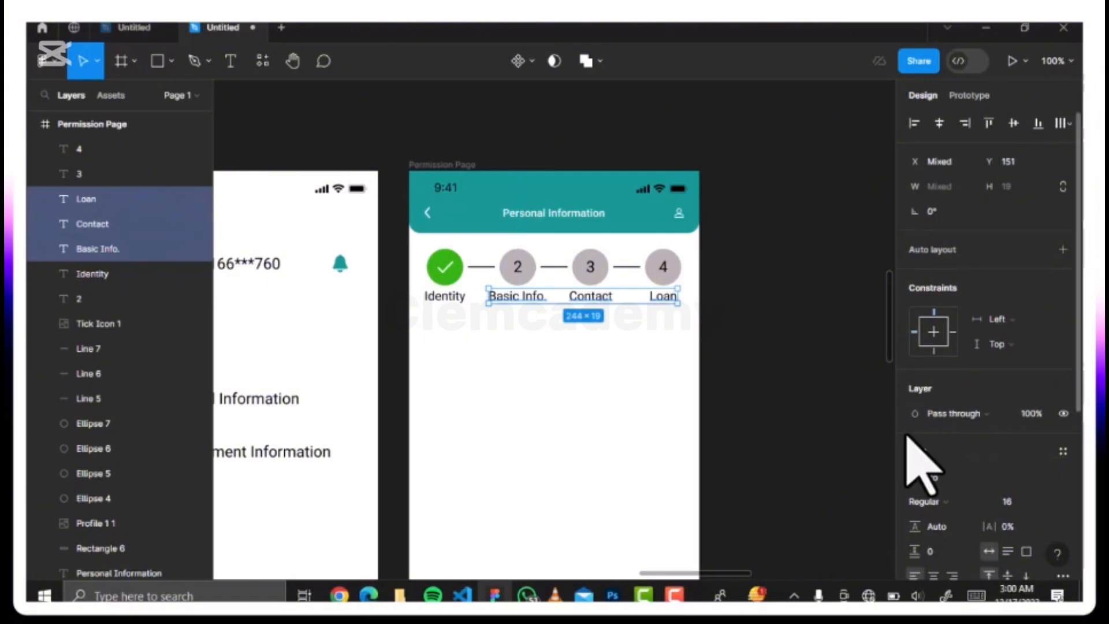
pyautogui.scroll(-3, 1017, 523)
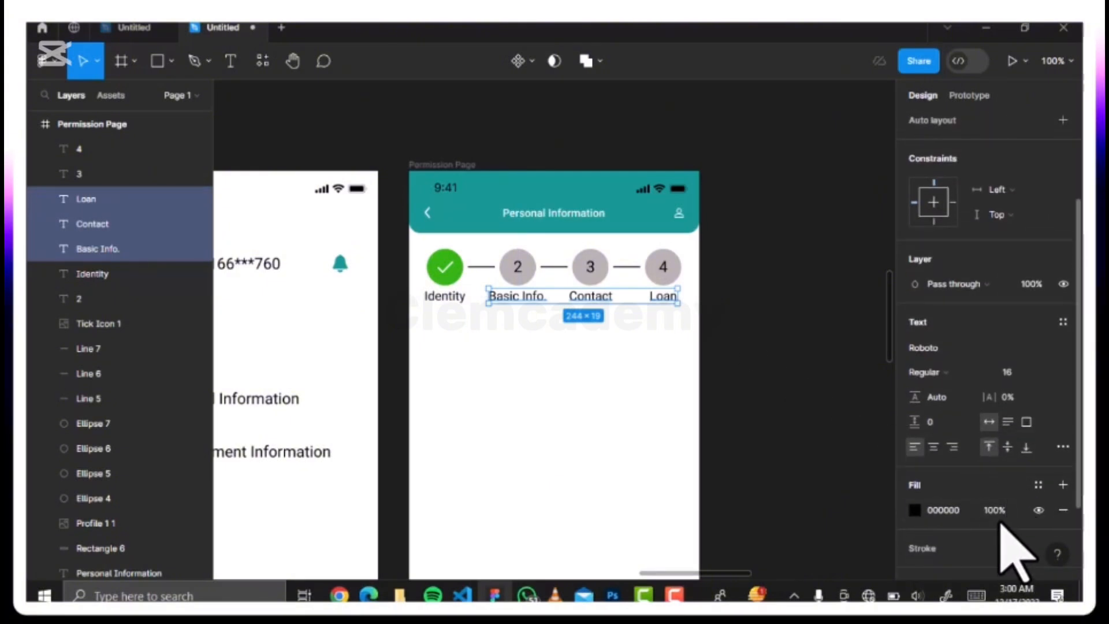
pyautogui.click(995, 510)
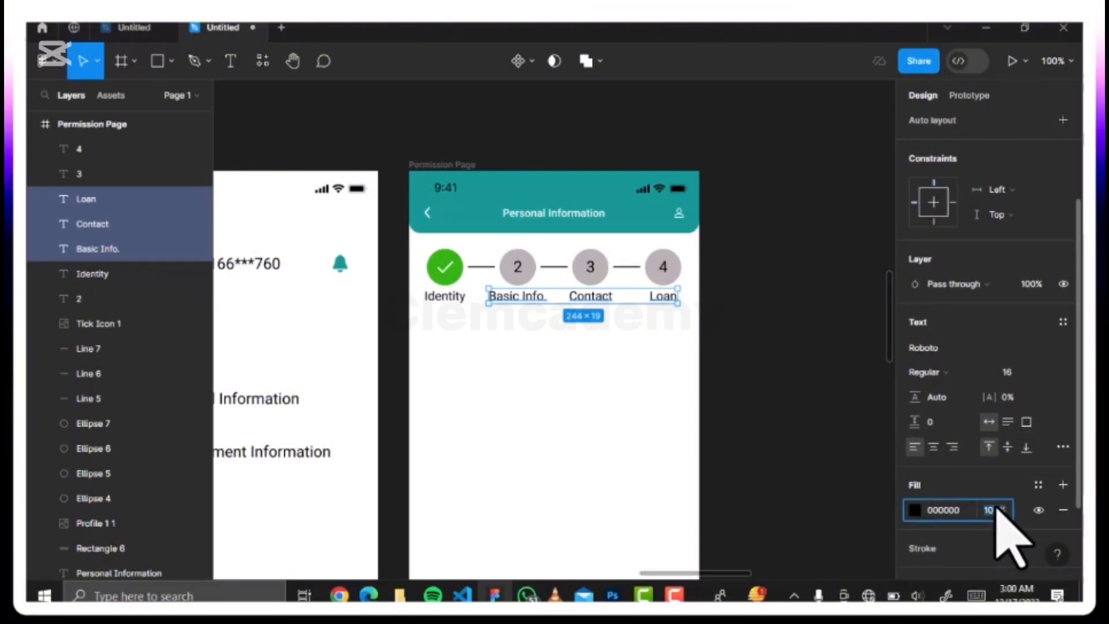
pyautogui.write('80')
pyautogui.press('Return')
pyautogui.click(995, 510)
pyautogui.write('60')
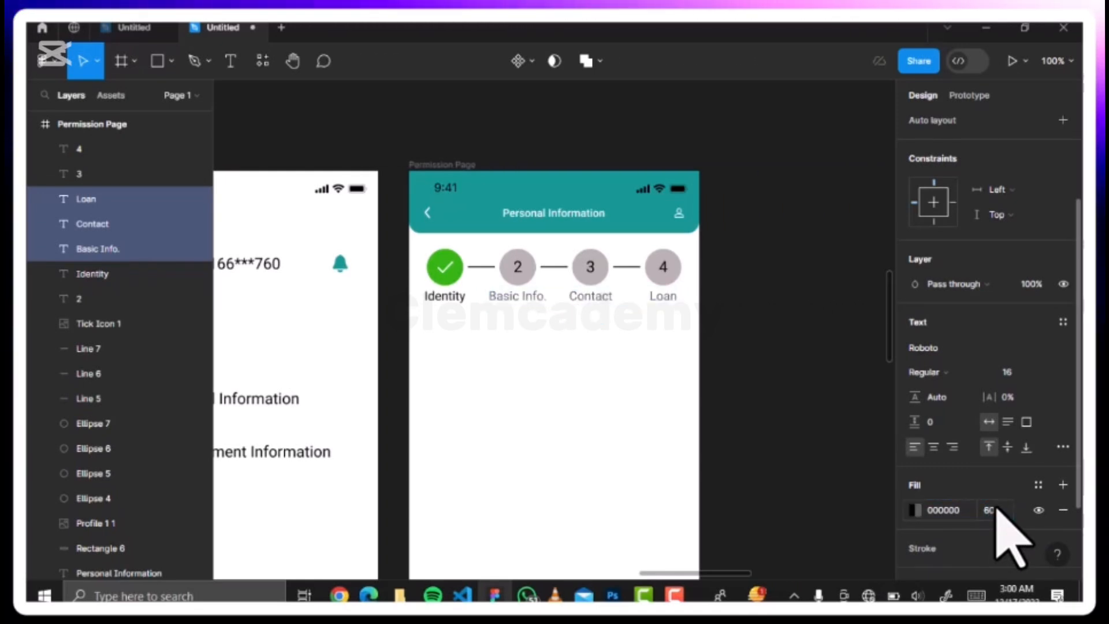
pyautogui.click(531, 436)
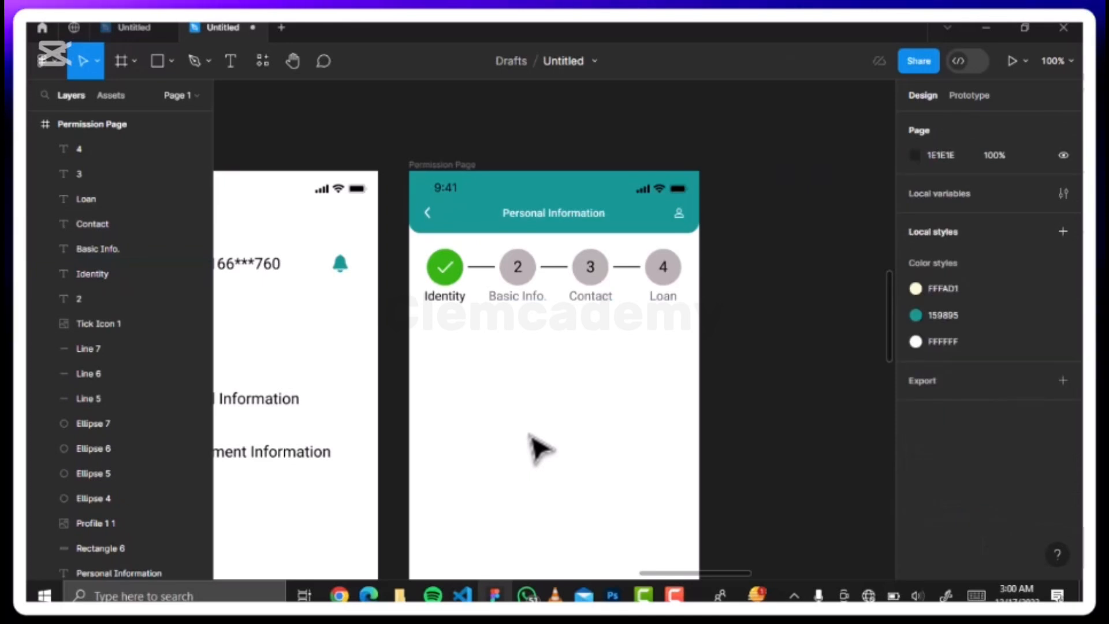
# - Duplicate the Identity label below itself at X 20, Y 190, change the copy's text to "First Name" and set its weight to Light
pyautogui.scroll(-5, 538, 448)
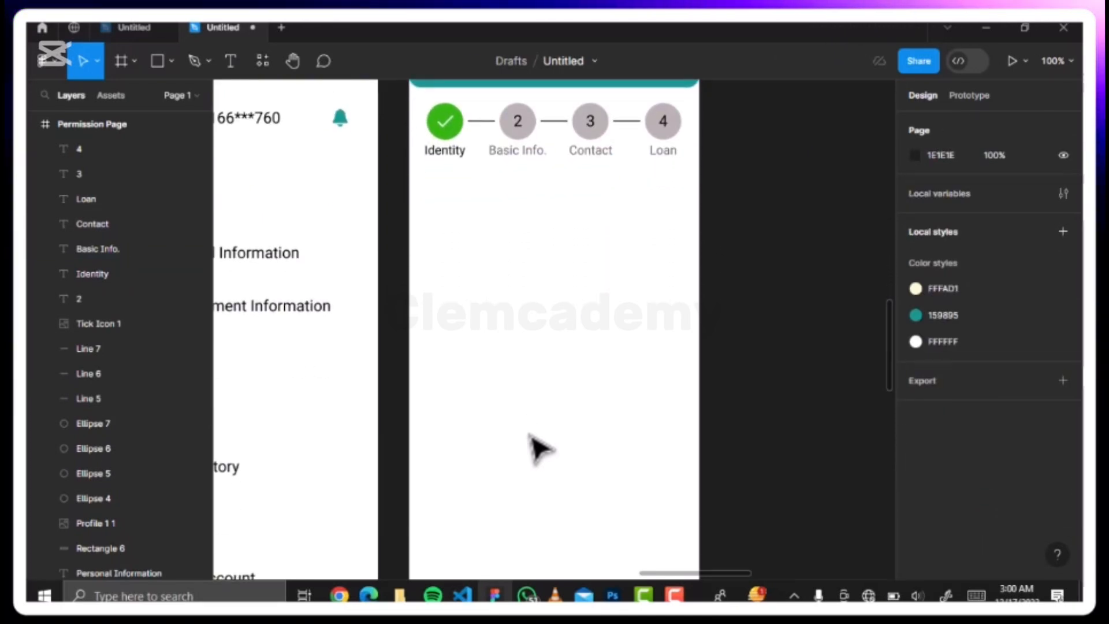
pyautogui.click(447, 160)
pyautogui.hotkey('ctrl', 'd')
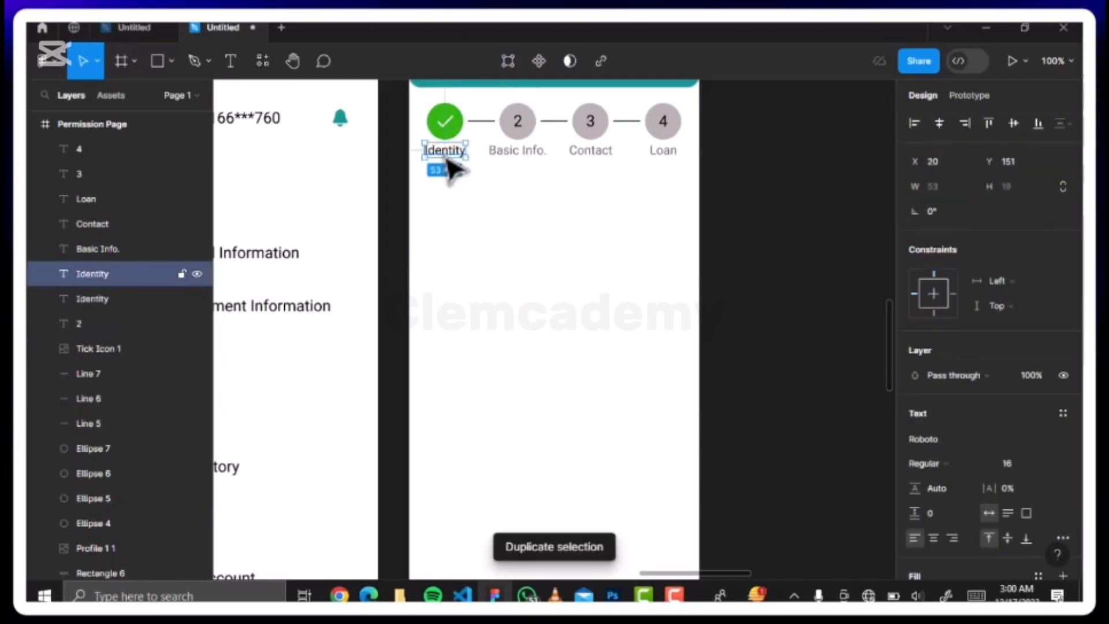
pyautogui.moveTo(448, 161); pyautogui.dragTo(447, 191)
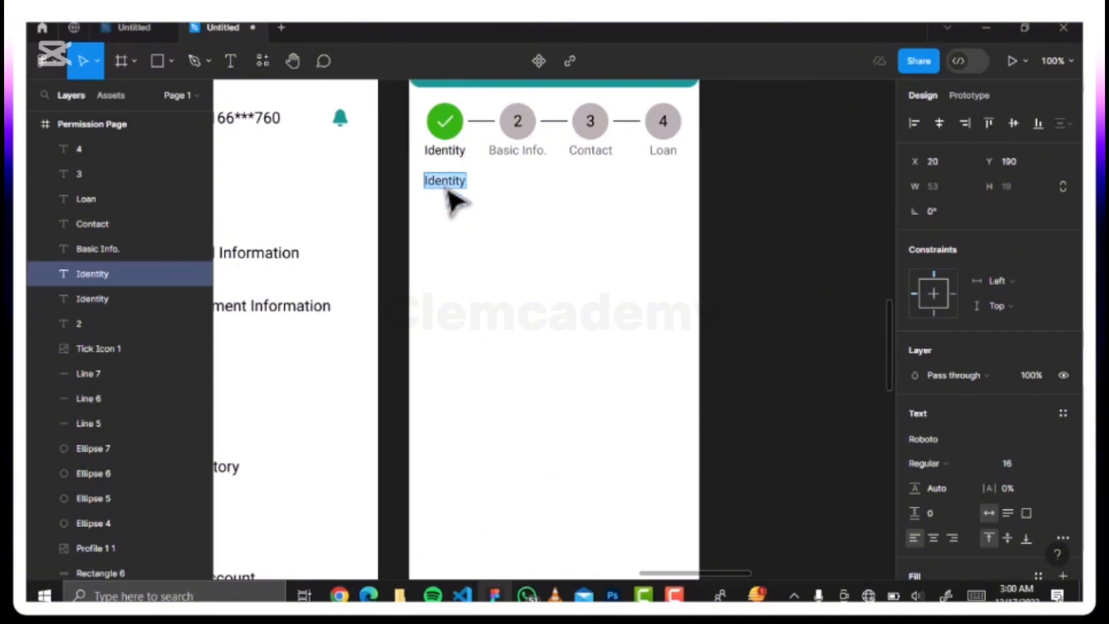
pyautogui.write('First Name')
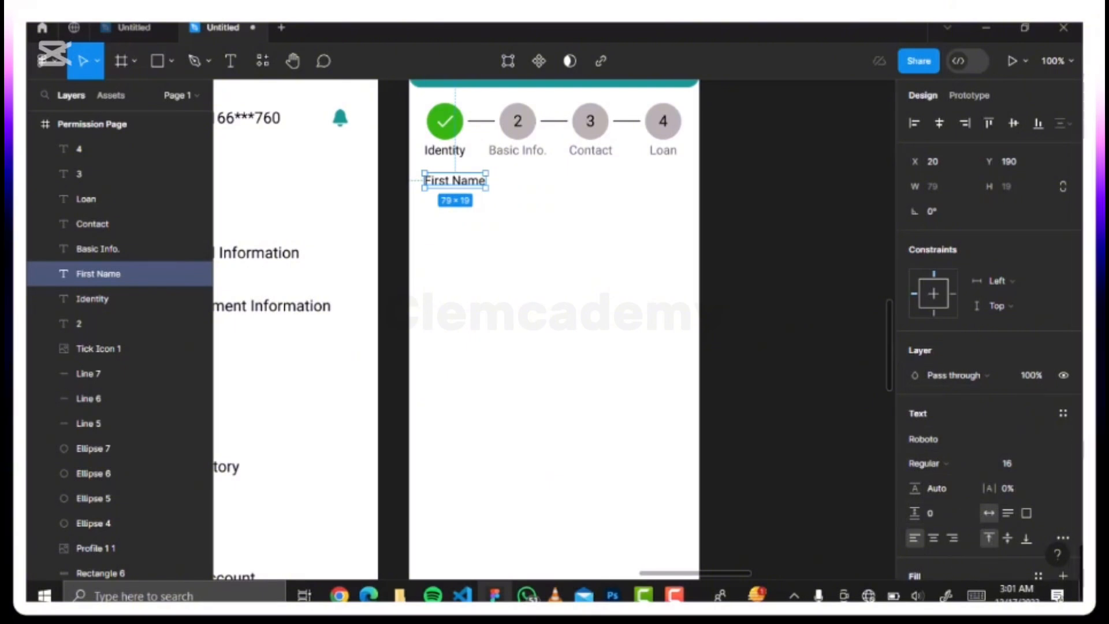
pyautogui.click(989, 464)
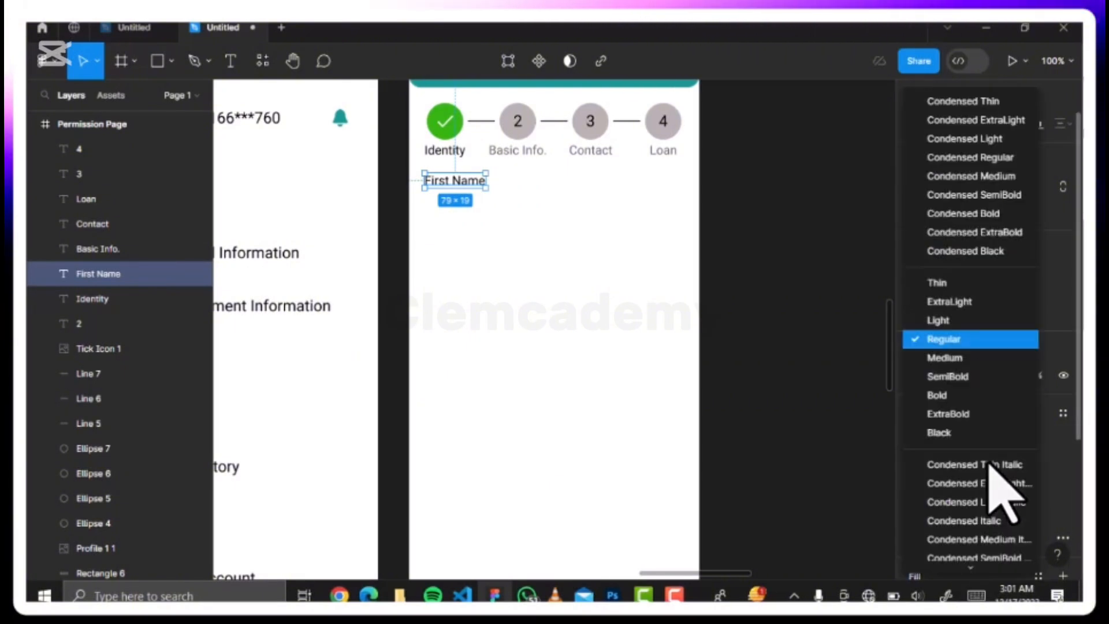
pyautogui.click(964, 321)
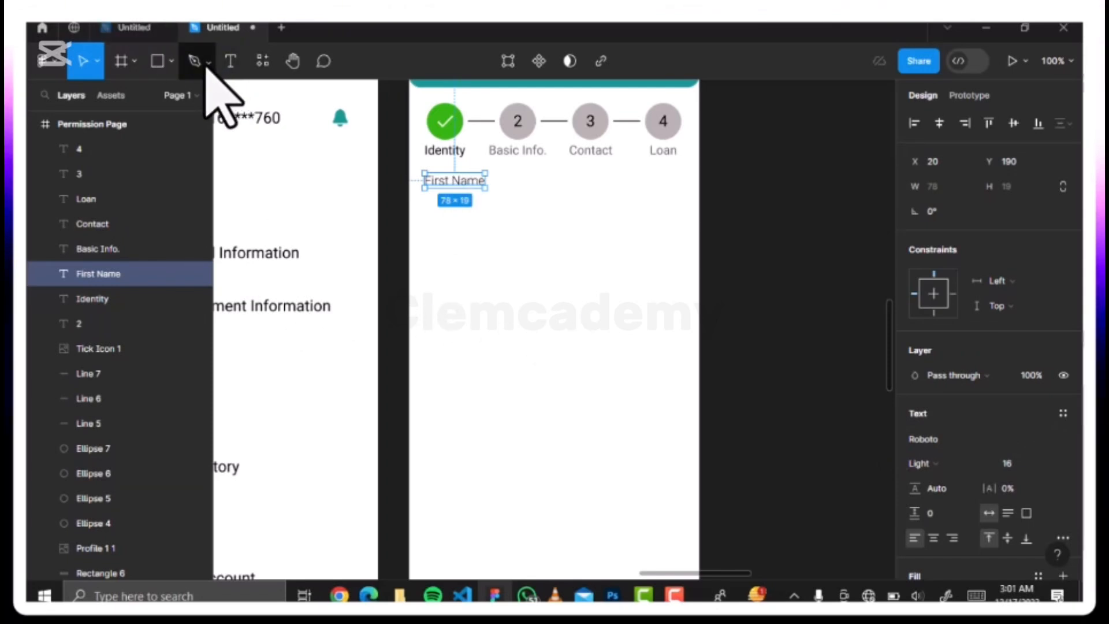
# - Draw an input-field rectangle about 332 × 34 beneath the First Name label, at about X 20, Y 222
pyautogui.click(171, 60)
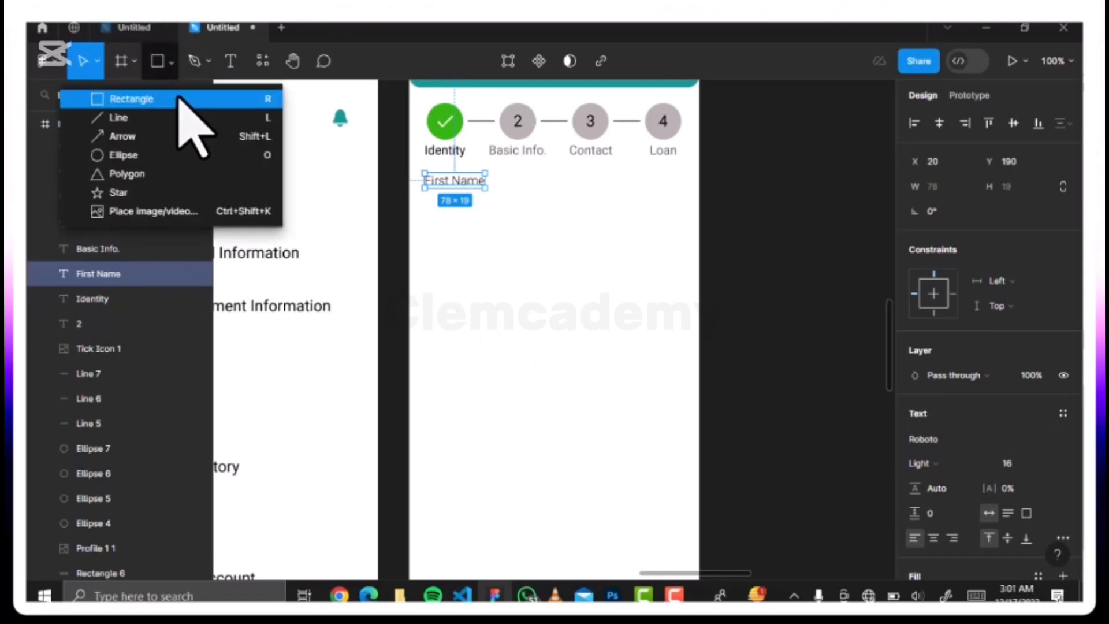
pyautogui.press('r')
pyautogui.moveTo(425, 199); pyautogui.dragTo(681, 223)
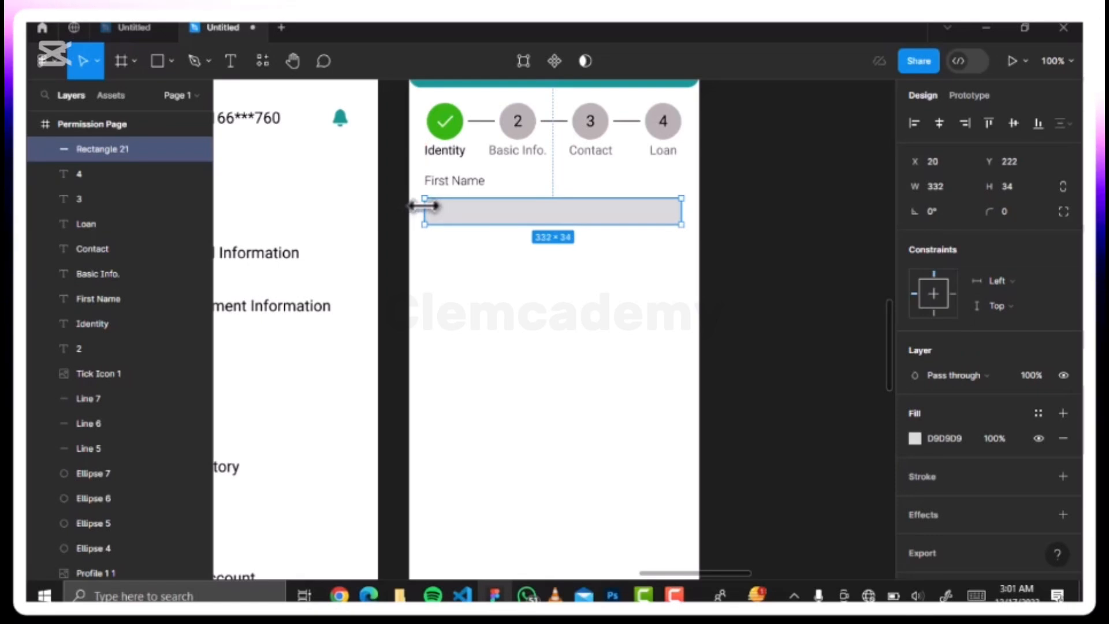
# - Set the input-field rectangle's height to 44 and its corner radius to 5
pyautogui.click(1010, 186)
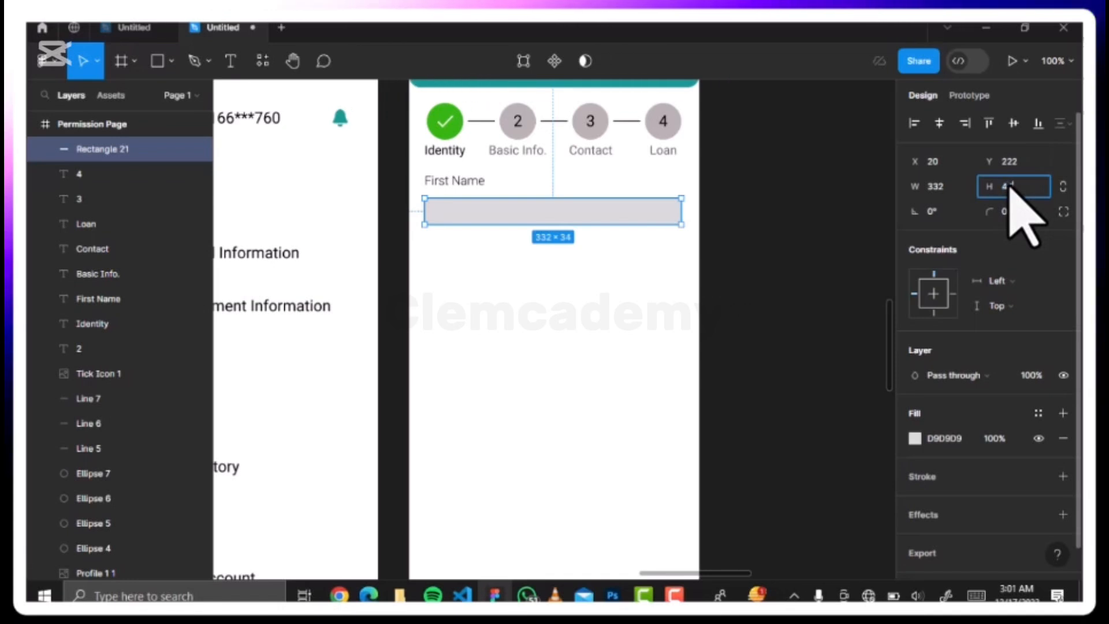
pyautogui.write('44')
pyautogui.press('Return')
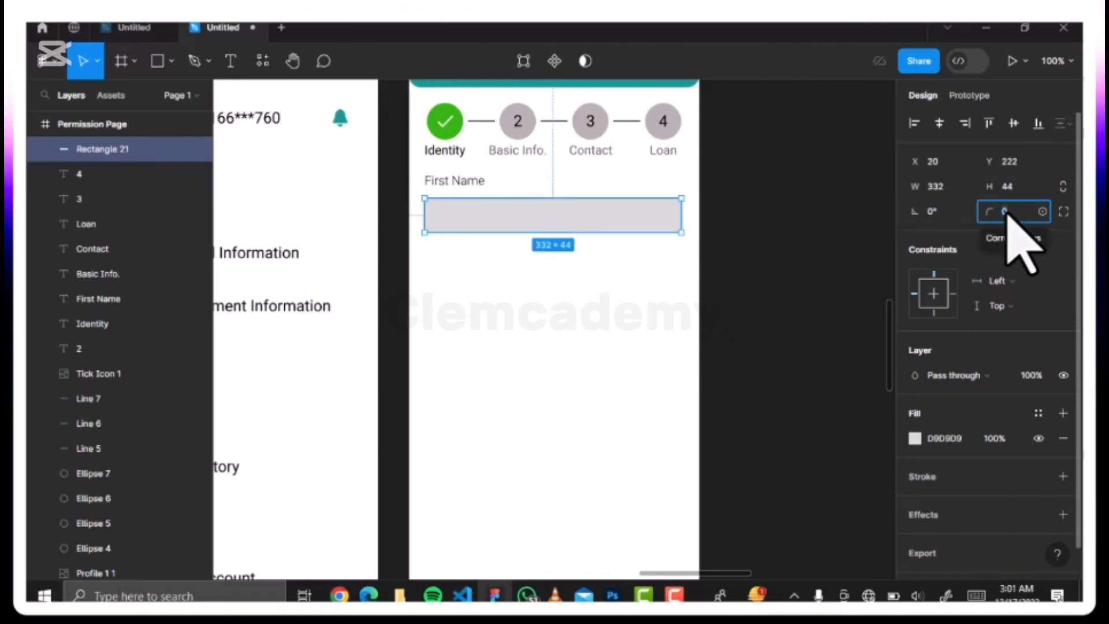
pyautogui.write('5')
pyautogui.press('Return')
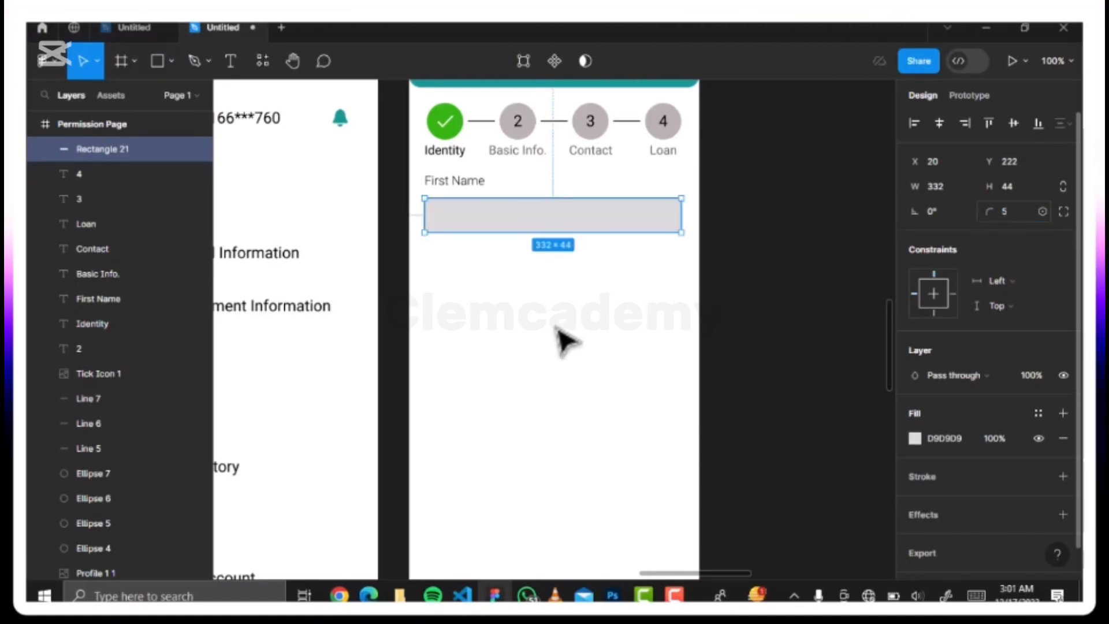
pyautogui.click(629, 327)
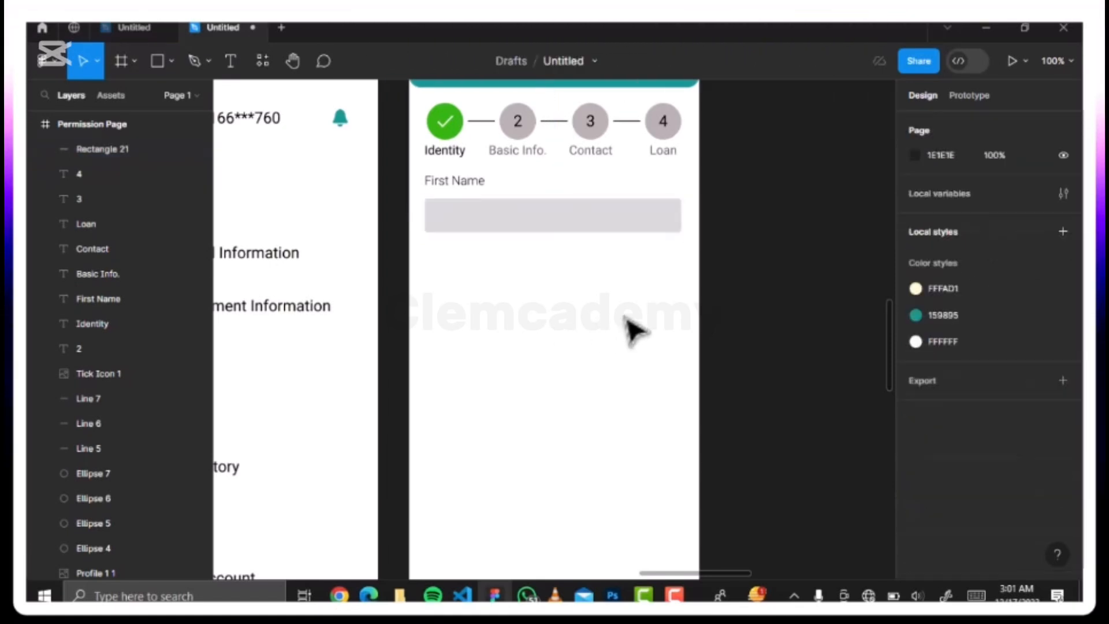
# - Nudge the input-field rectangle up to Y 217, leaving a gap of 8 below the First Name label
pyautogui.click(518, 229)
pyautogui.press('alt')
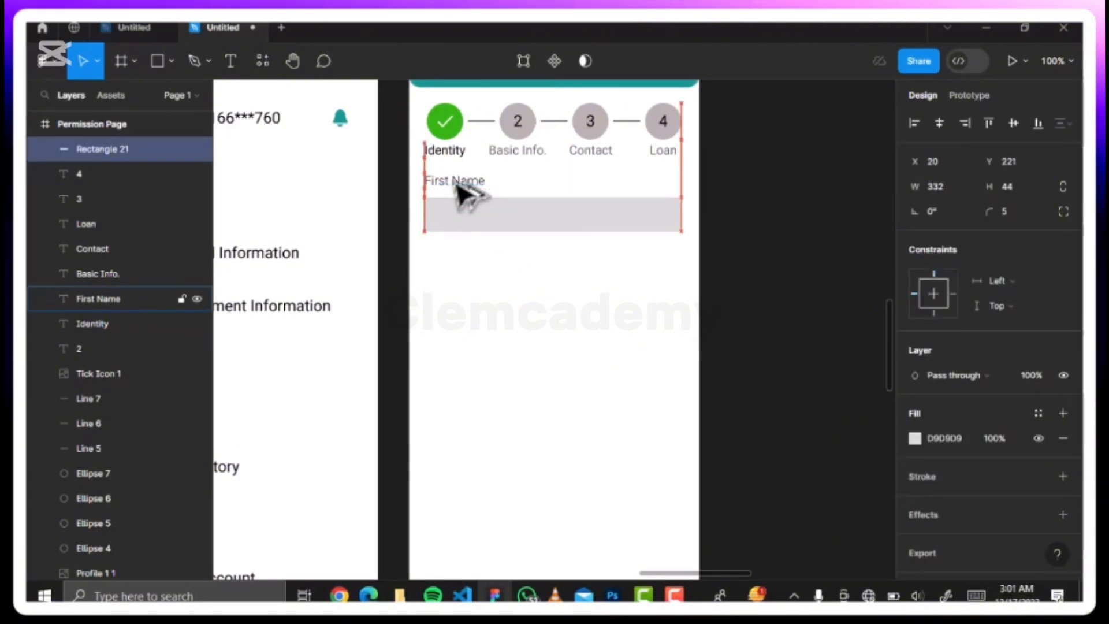
pyautogui.press('Up')
pyautogui.press('Up')
pyautogui.press('Up')
pyautogui.press('Up')
pyautogui.press('Up')
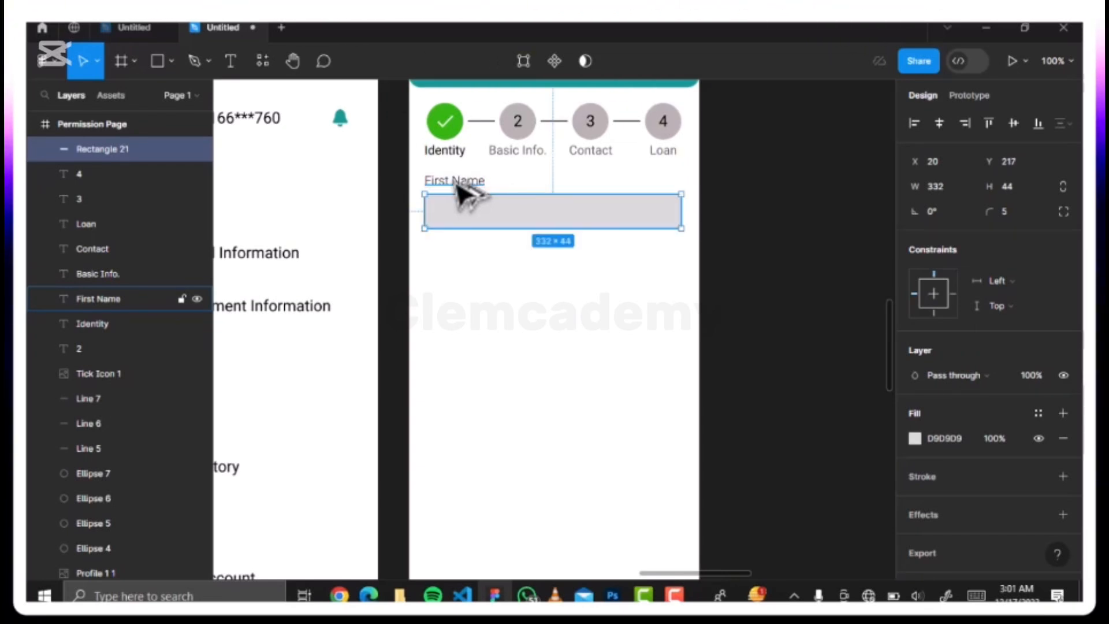
# - Duplicate the First Name label together with its field and place the copy directly below, with its label at X 20, Y 281
pyautogui.click(458, 182)
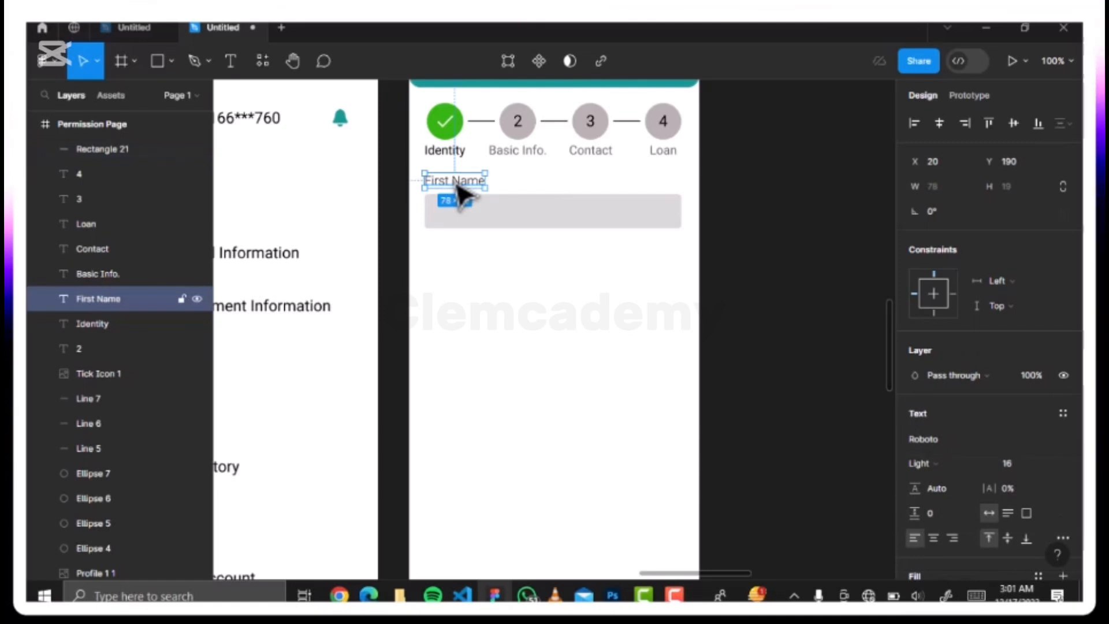
pyautogui.keyDown('shift'); pyautogui.click(457, 224); pyautogui.keyUp('shift')
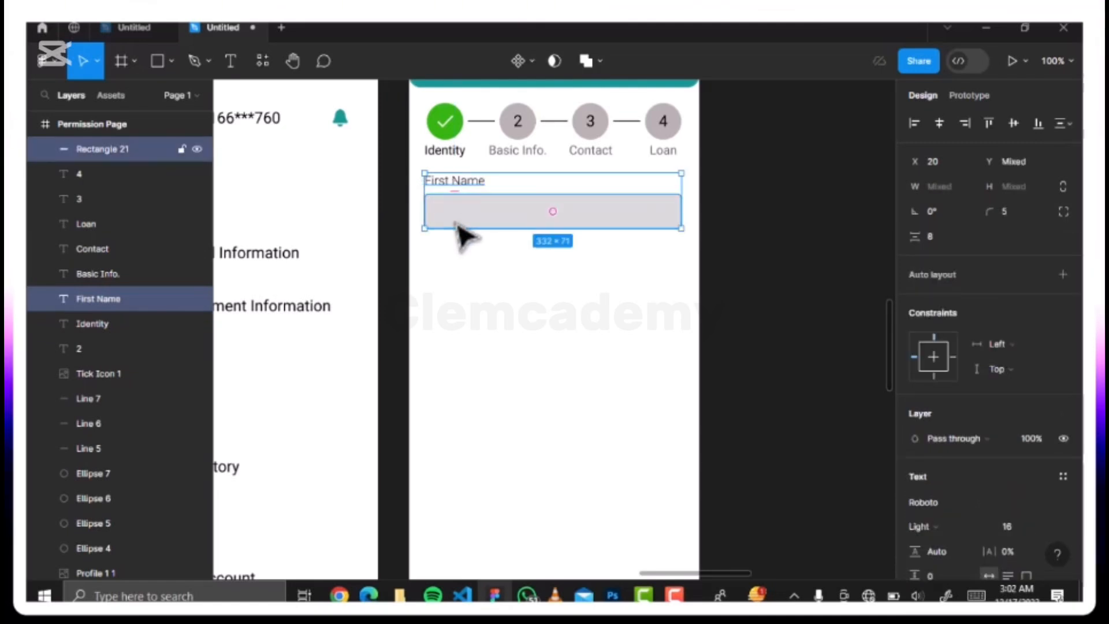
pyautogui.hotkey('ctrl', 'd')
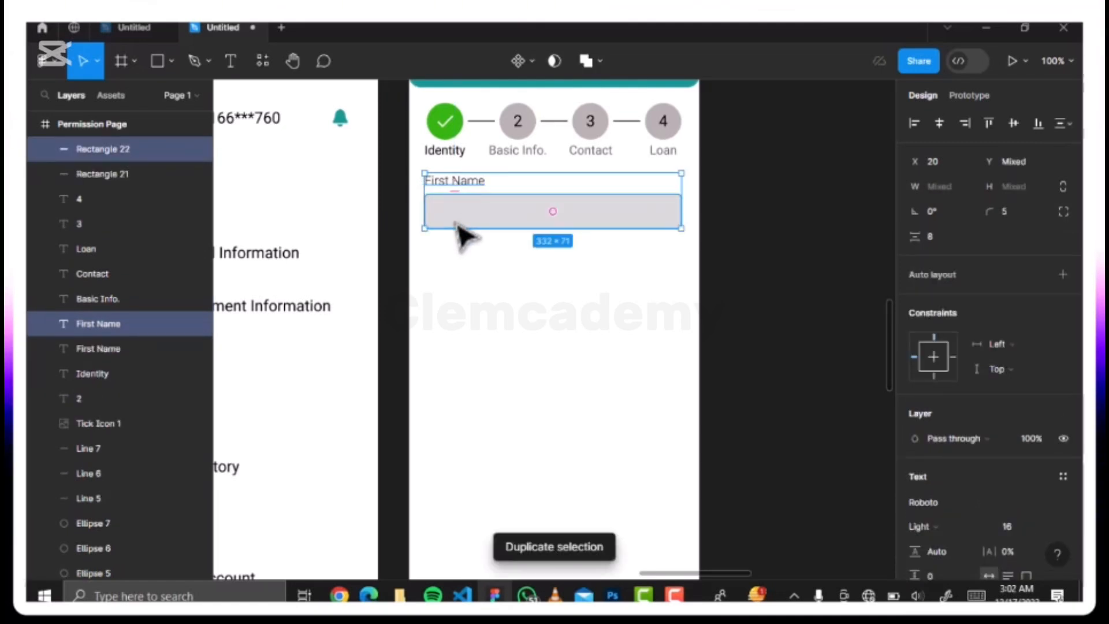
pyautogui.moveTo(457, 220); pyautogui.dragTo(457, 293)
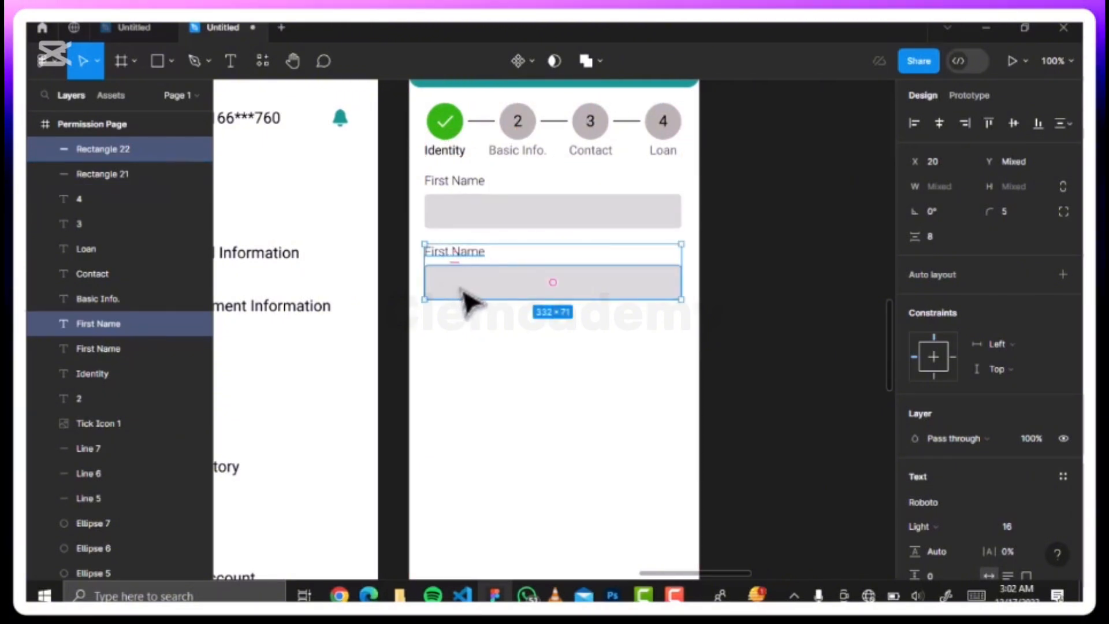
pyautogui.press('alt')
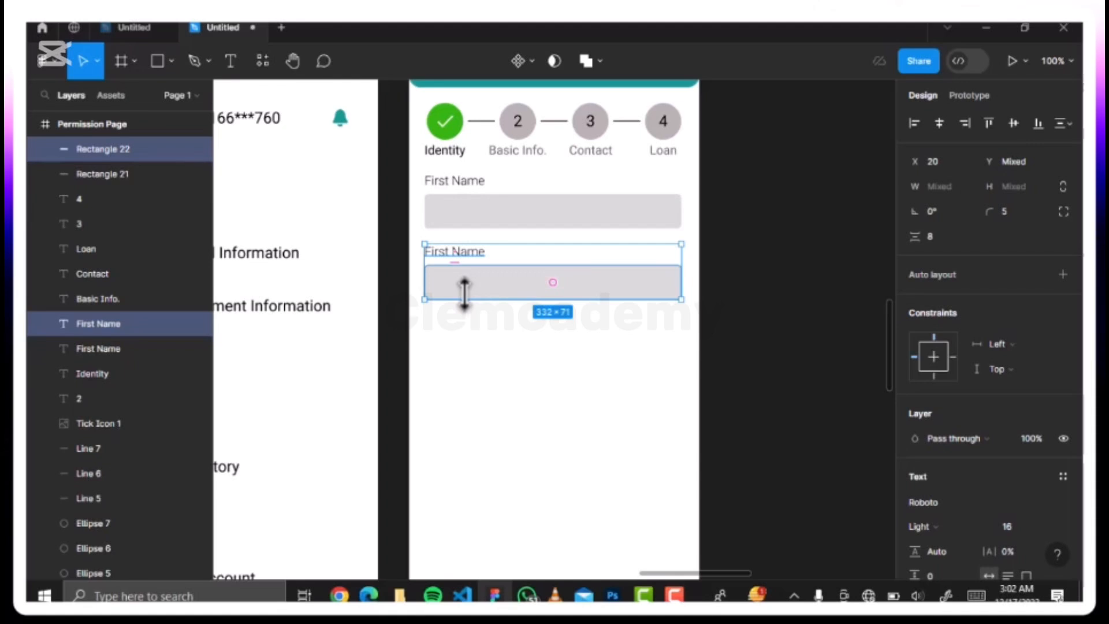
# - Repeat the label-and-field duplication four more times at the same spacing to make a column of six fields
pyautogui.hotkey('ctrl', 'd')
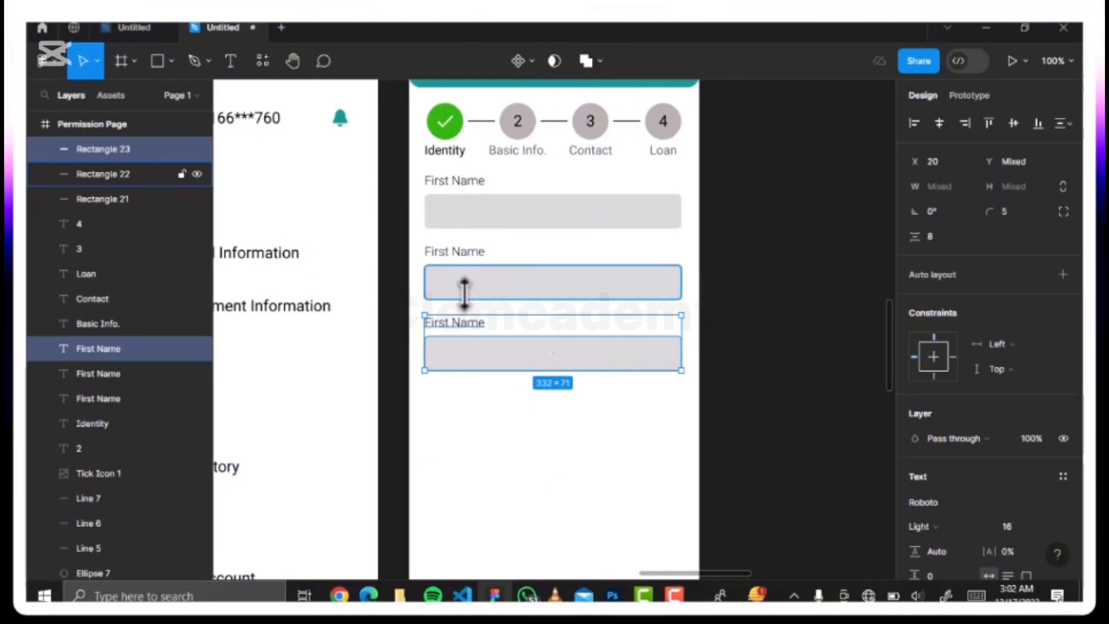
pyautogui.hotkey('ctrl', 'd')
pyautogui.hotkey('ctrl', 'd')
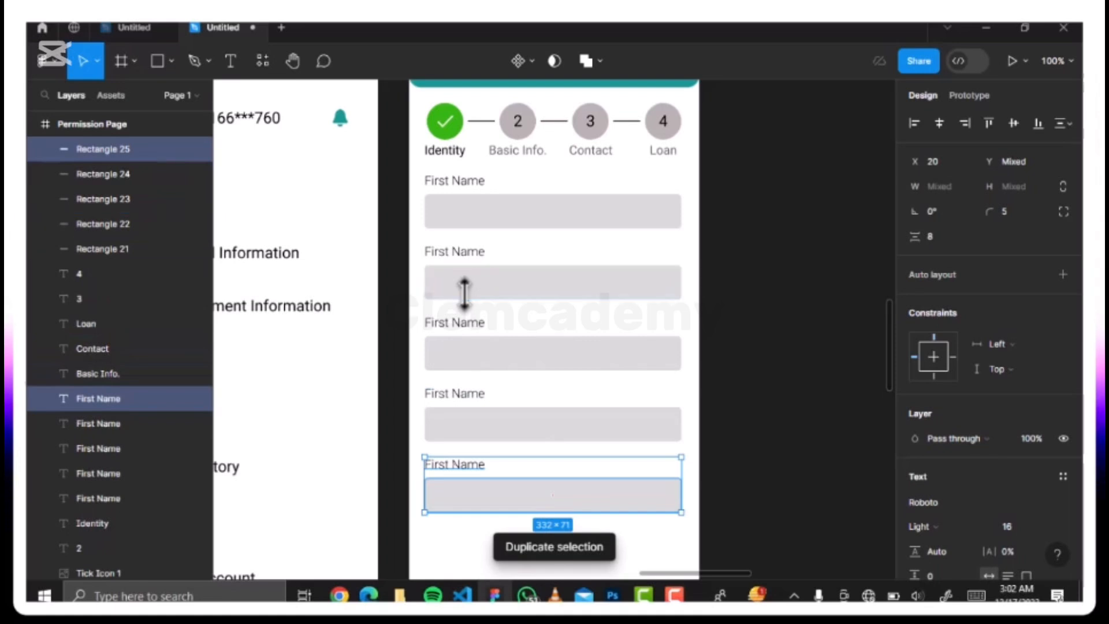
pyautogui.hotkey('ctrl', 'd')
# - Change the second field's label to "Middle Name" and the third field's label to "Last Name"
pyautogui.scroll(-1, 464, 293)
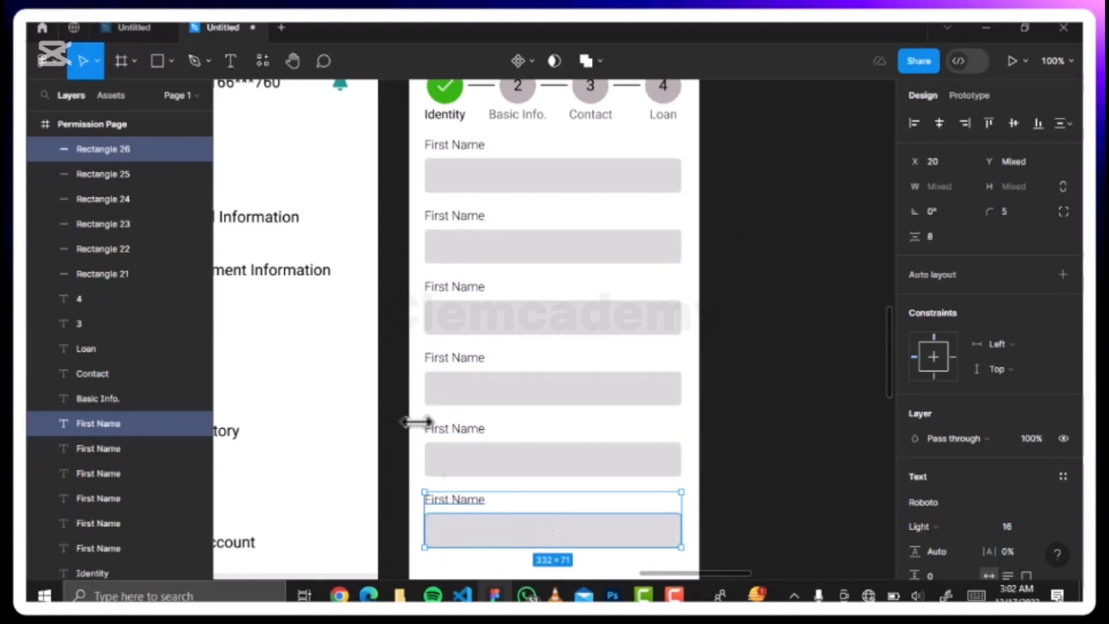
pyautogui.doubleClick(469, 222)
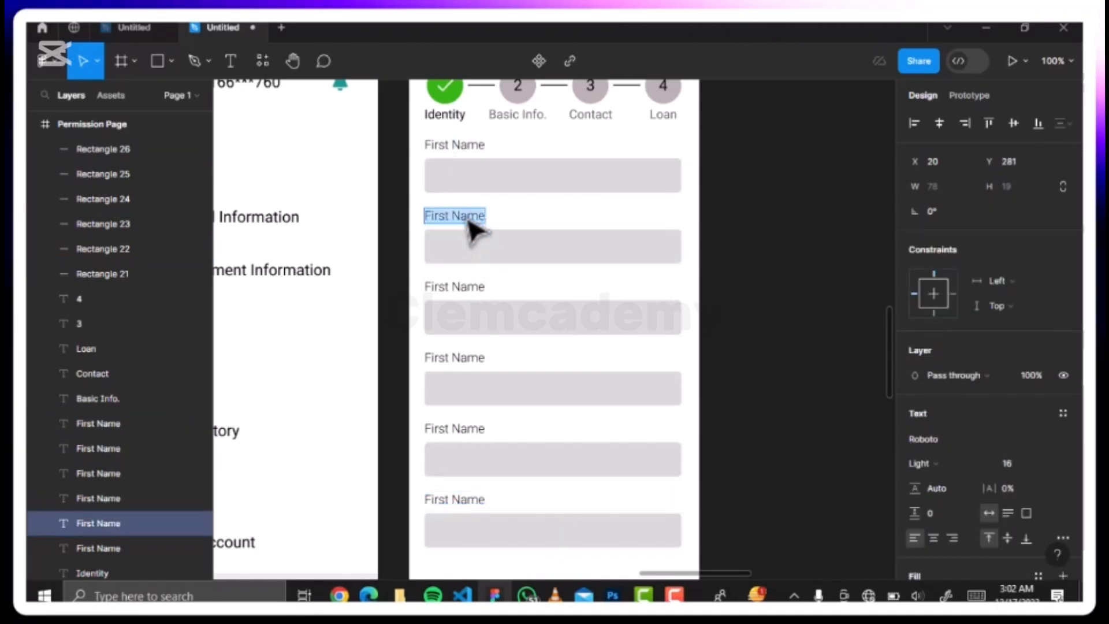
pyautogui.write('Middle')
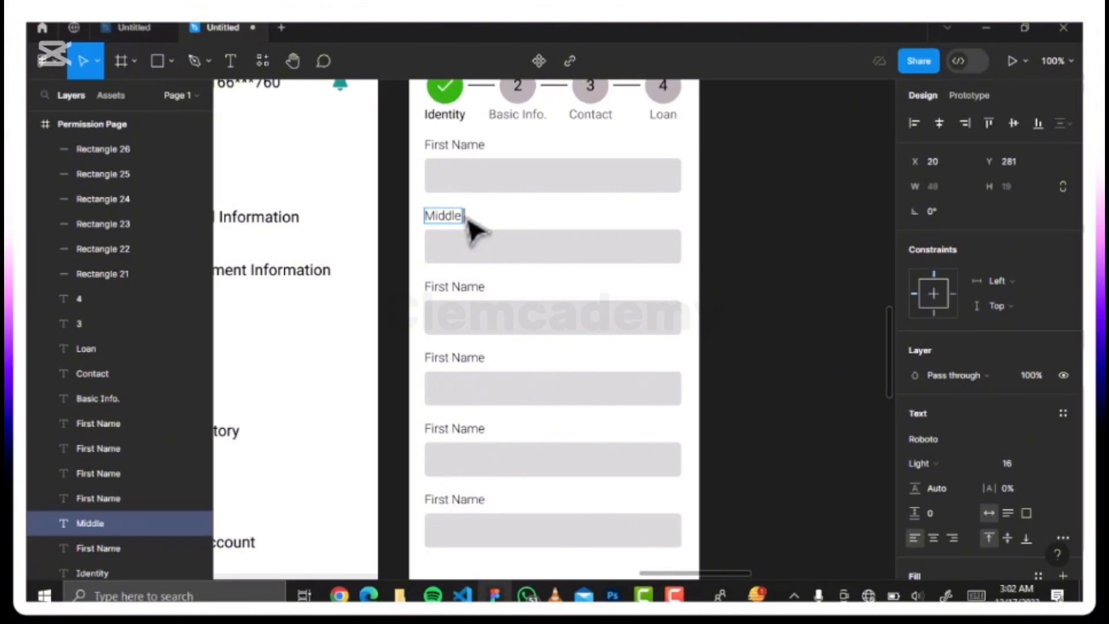
pyautogui.write(' Nmae')
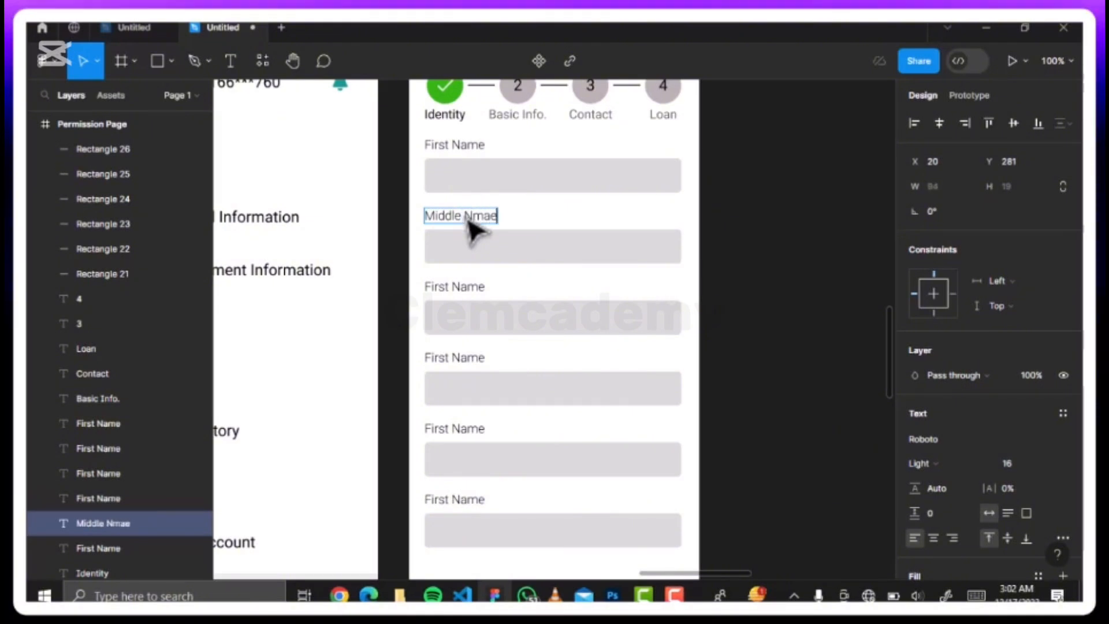
pyautogui.press('BackSpace')
pyautogui.press('BackSpace')
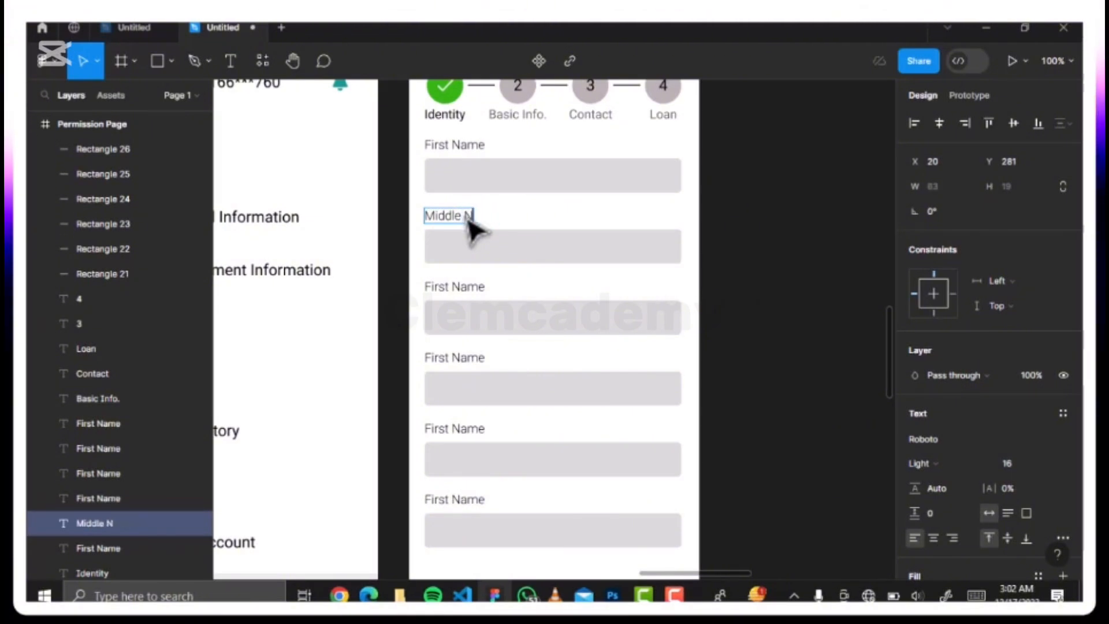
pyautogui.click(458, 291)
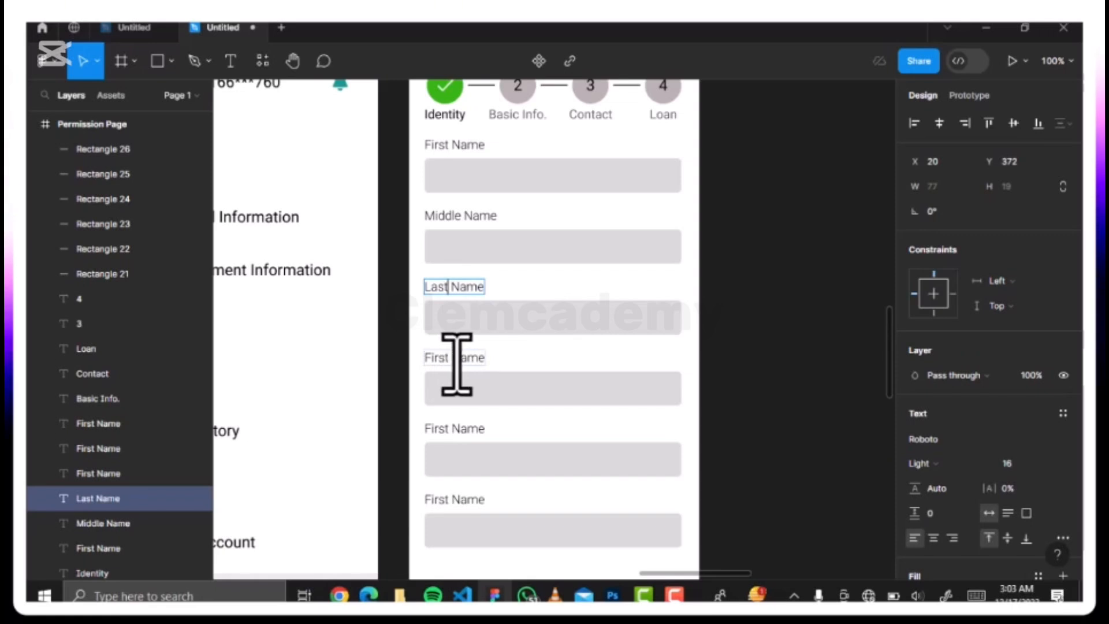
# - Change the label of the fourth input field to "Date Of Birth"
pyautogui.click(480, 360)
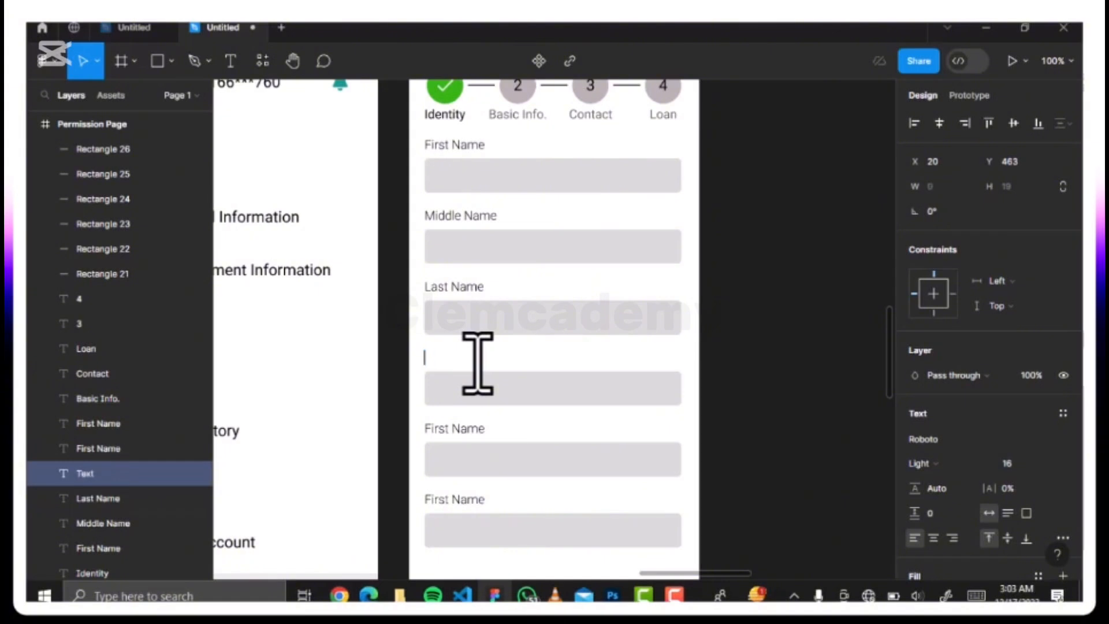
pyautogui.write('D')
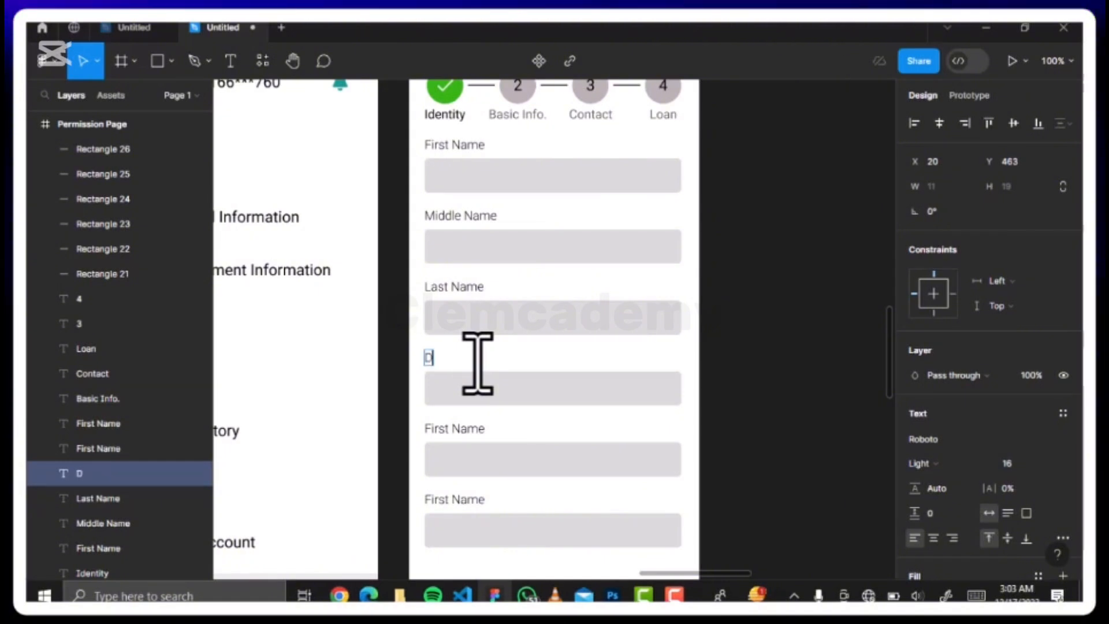
pyautogui.write('ate')
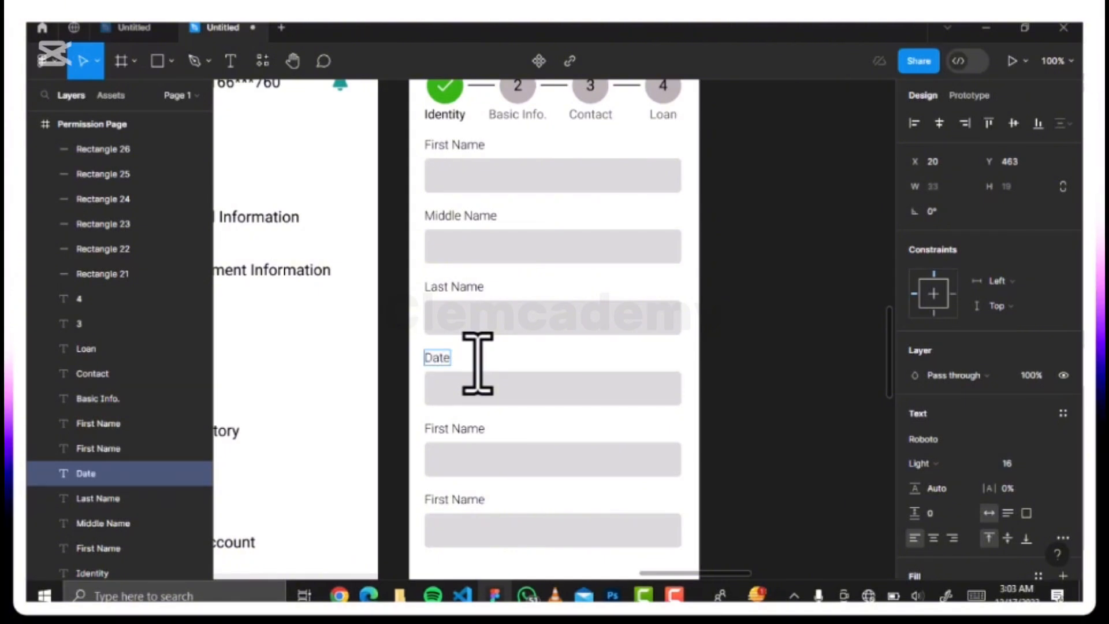
pyautogui.write(' Of B')
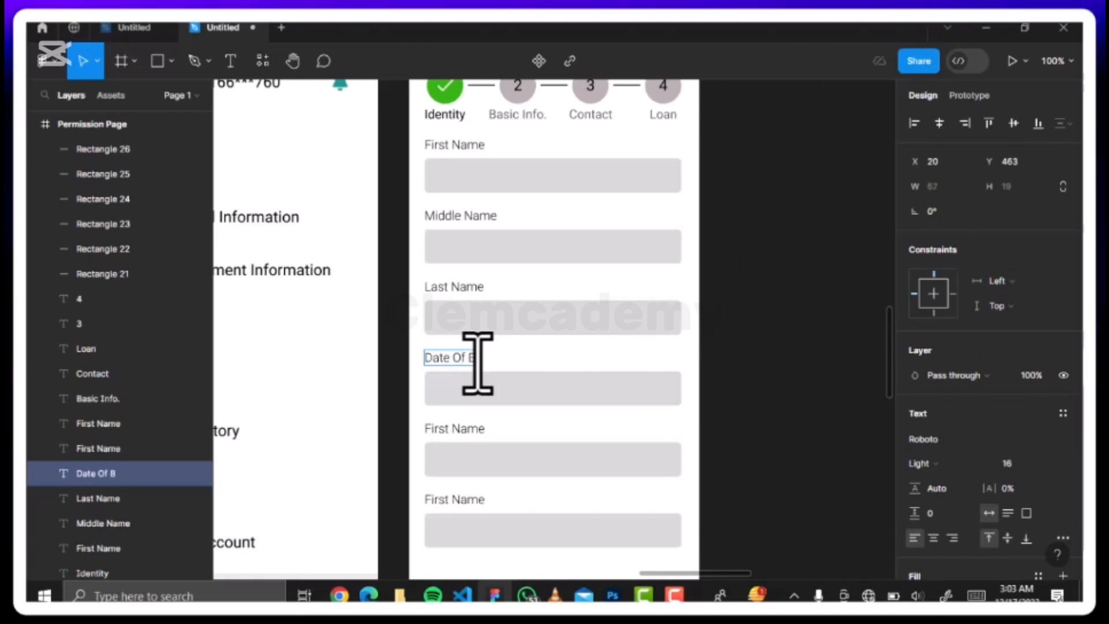
pyautogui.write('irth')
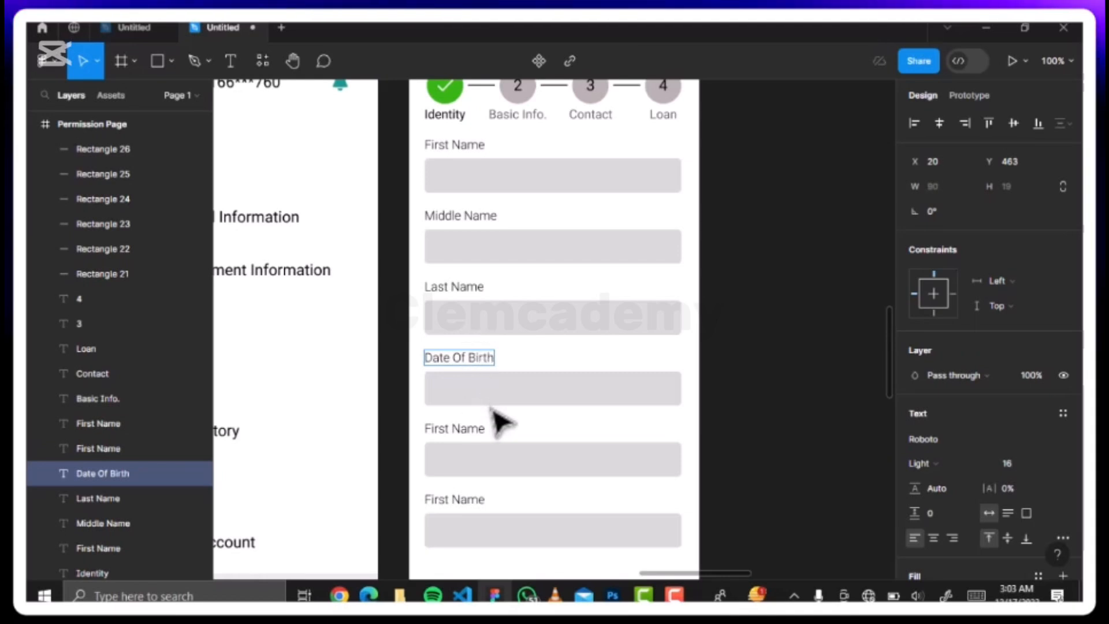
# - Change the label of the fifth input field to "Gender"
pyautogui.click(480, 430)
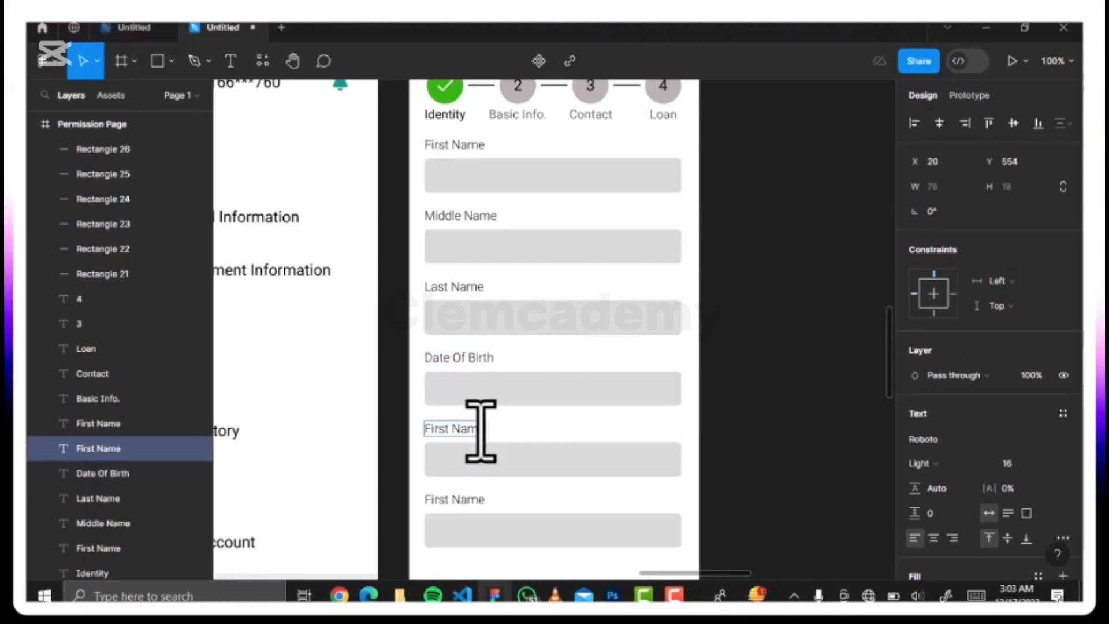
pyautogui.press('BackSpace')
pyautogui.press('BackSpace')
pyautogui.press('BackSpace')
pyautogui.press('BackSpace')
pyautogui.press('BackSpace')
pyautogui.press('BackSpace')
pyautogui.press('BackSpace')
pyautogui.press('BackSpace')
pyautogui.press('BackSpace')
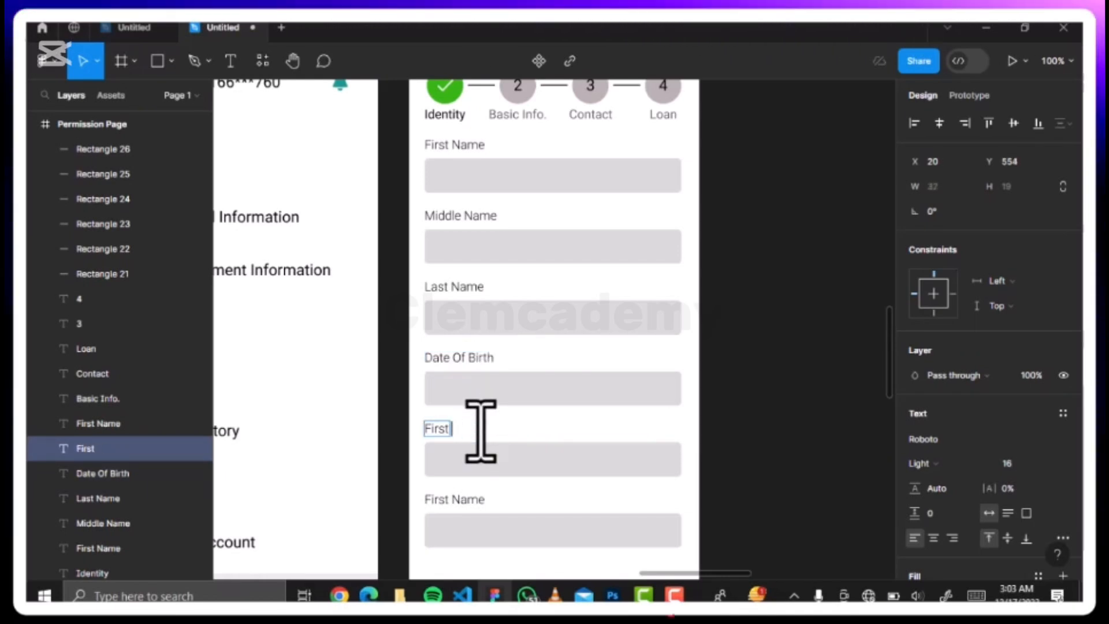
pyautogui.write('Gen der')
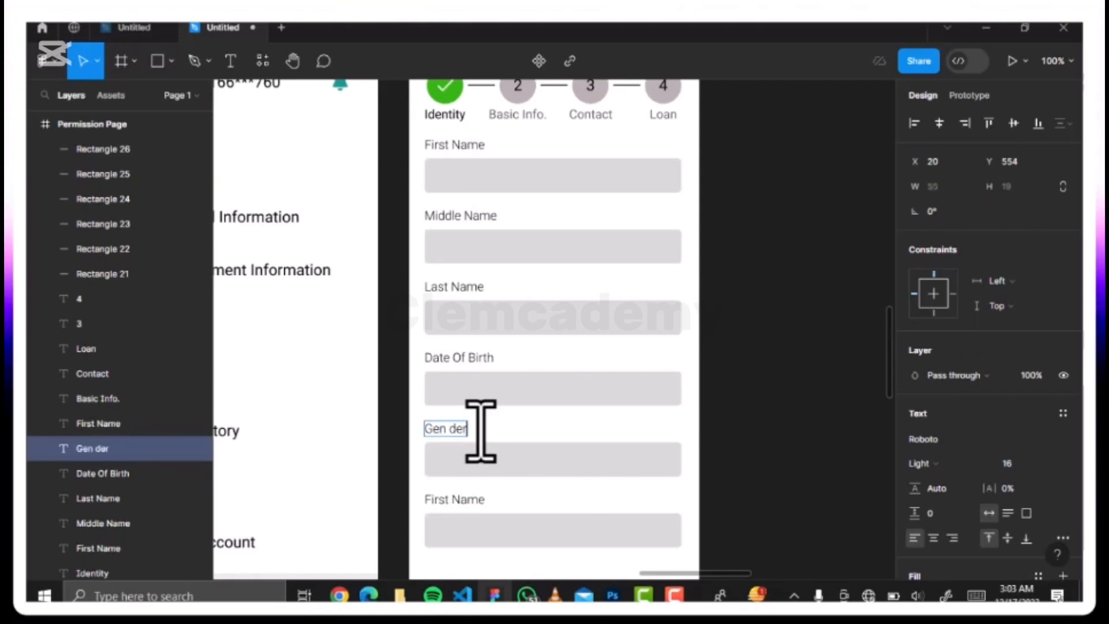
pyautogui.press('BackSpace')
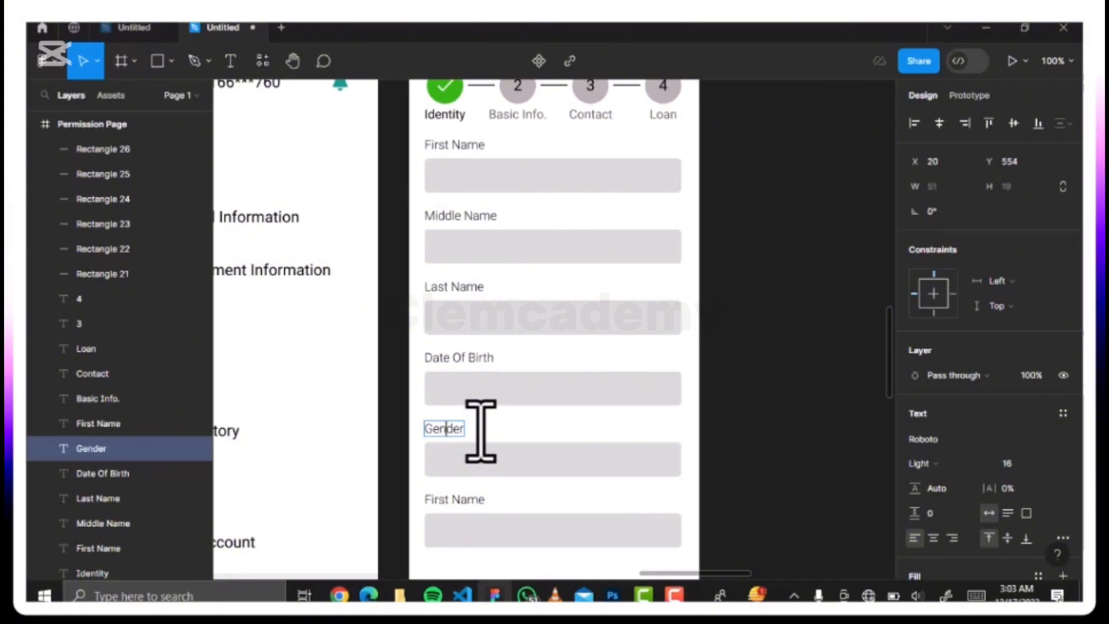
# - Change the label of the sixth input field to "Marital Status"
pyautogui.click(477, 507)
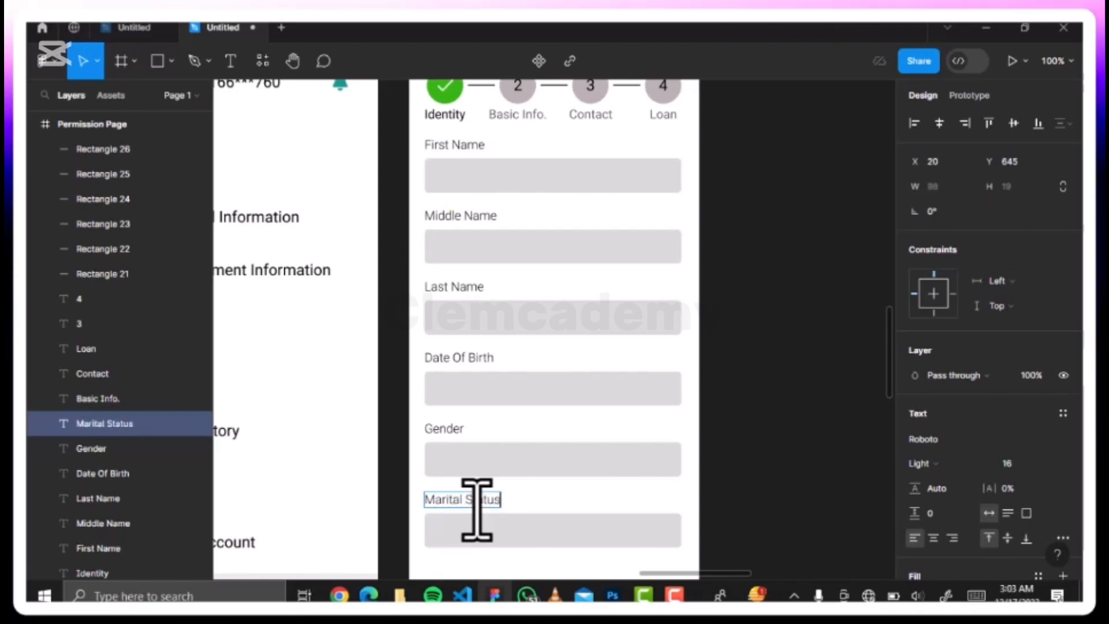
pyautogui.write('us')
pyautogui.rightClick(550, 467)
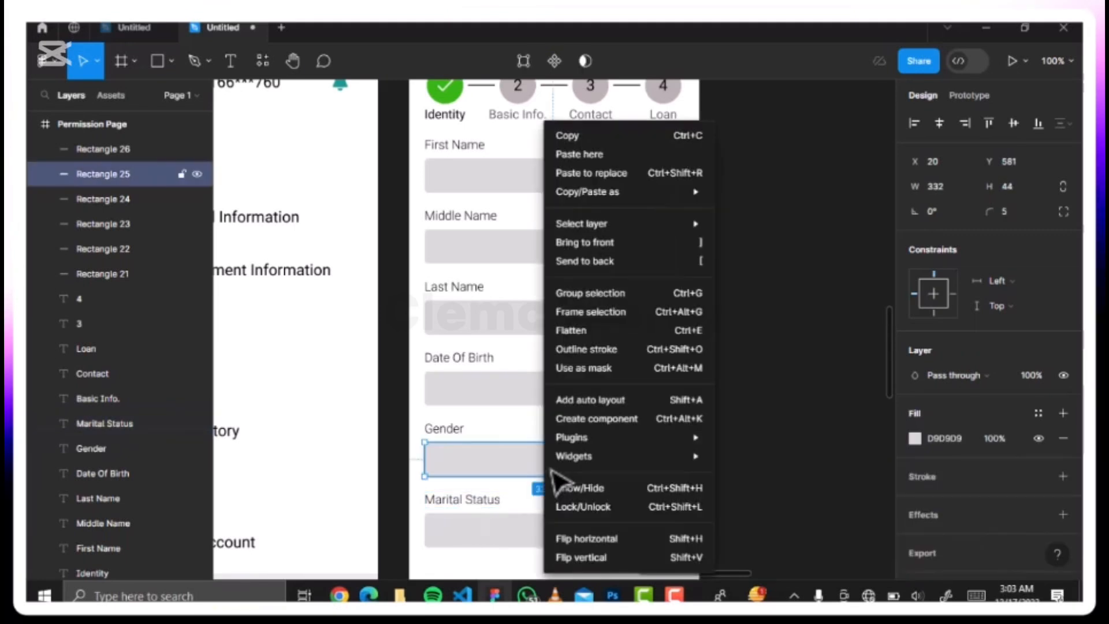
pyautogui.press('Escape')
# - Extend the Personal Information screen's frame downward to a height of about 1467
pyautogui.scroll(-2, 500, 425)
pyautogui.scroll(-1, 500, 427)
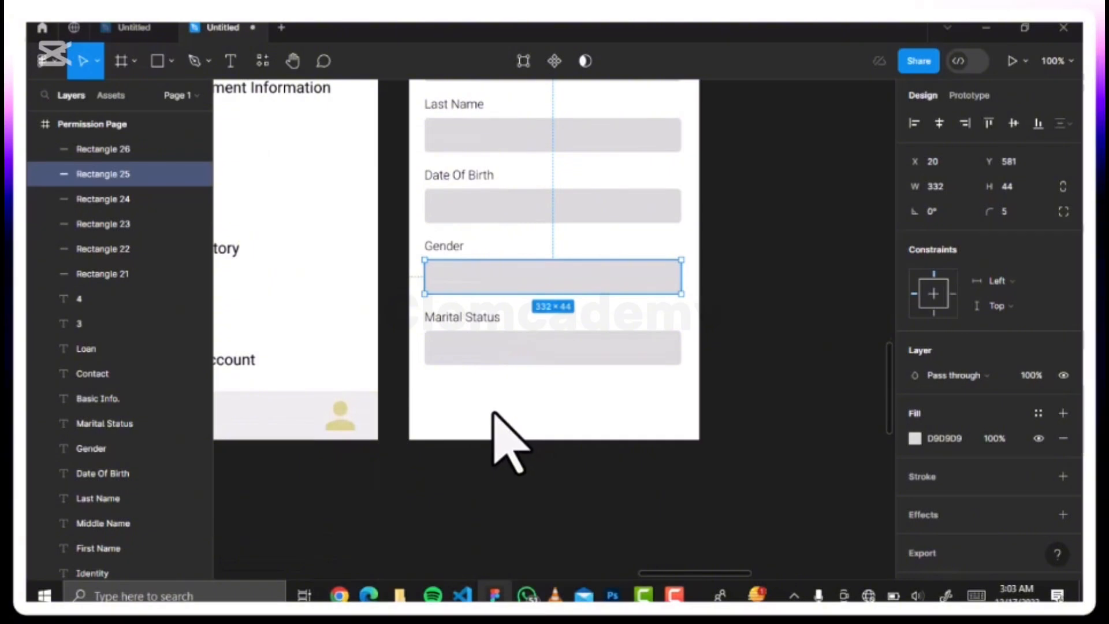
pyautogui.scroll(8, 495, 415)
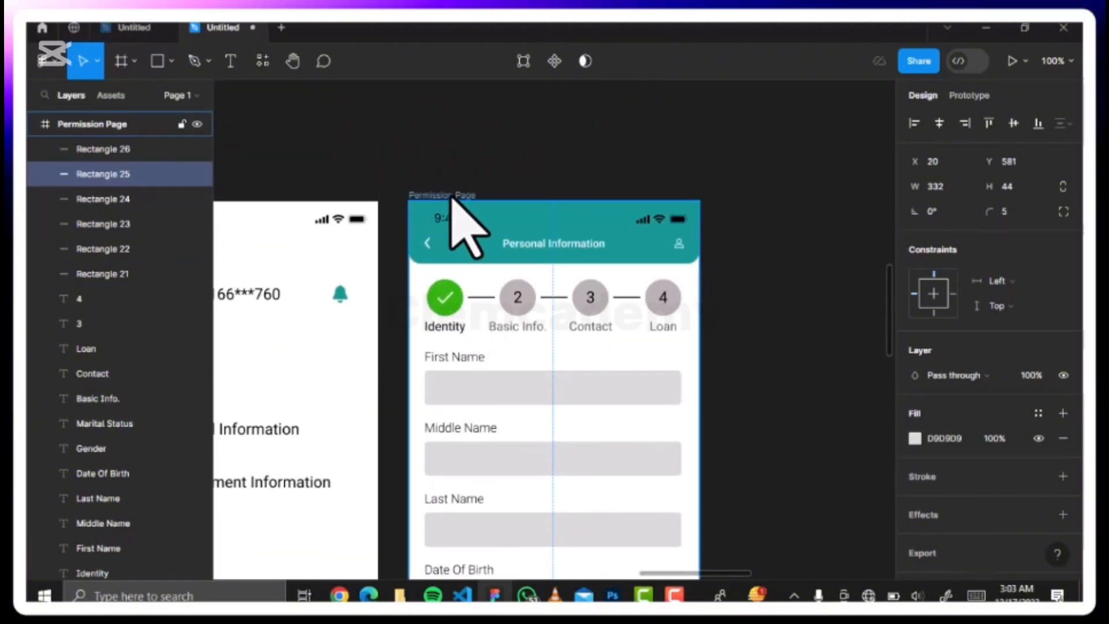
pyautogui.click(451, 197)
pyautogui.scroll(-8, 450, 197)
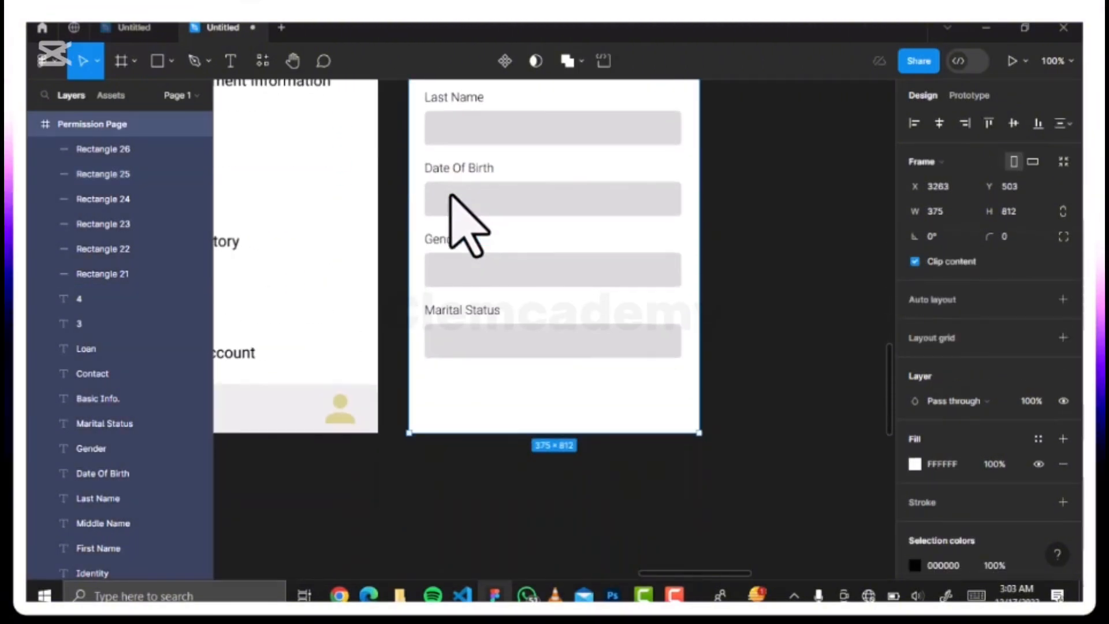
pyautogui.scroll(-1, 468, 226)
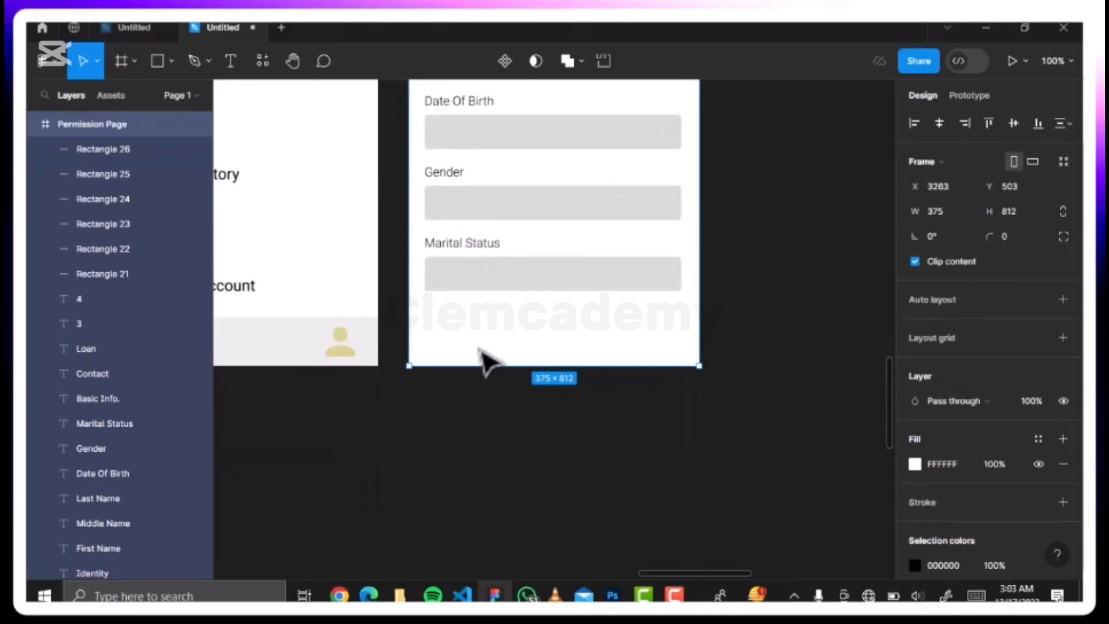
pyautogui.click(488, 381)
pyautogui.scroll(6, 445, 305)
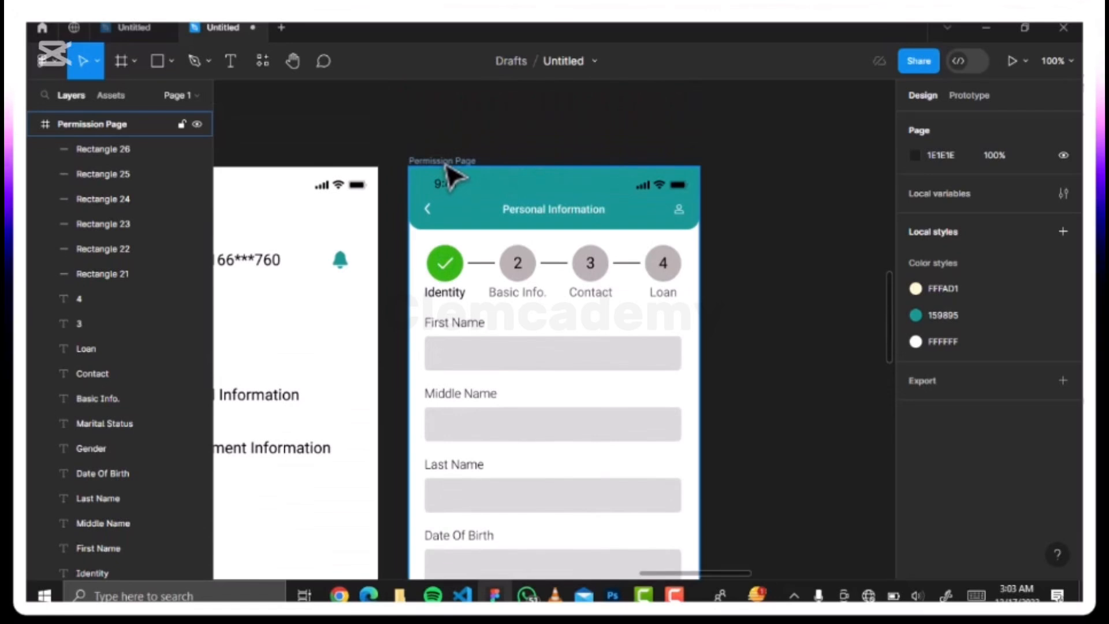
pyautogui.click(449, 174)
pyautogui.scroll(-5, 451, 176)
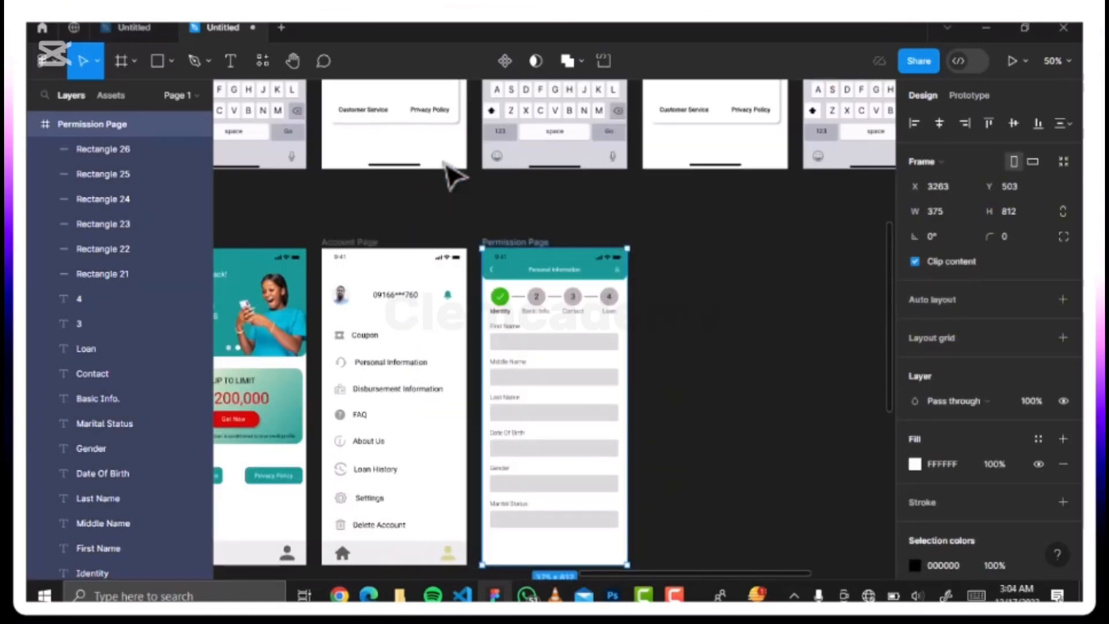
pyautogui.scroll(-3, 453, 173)
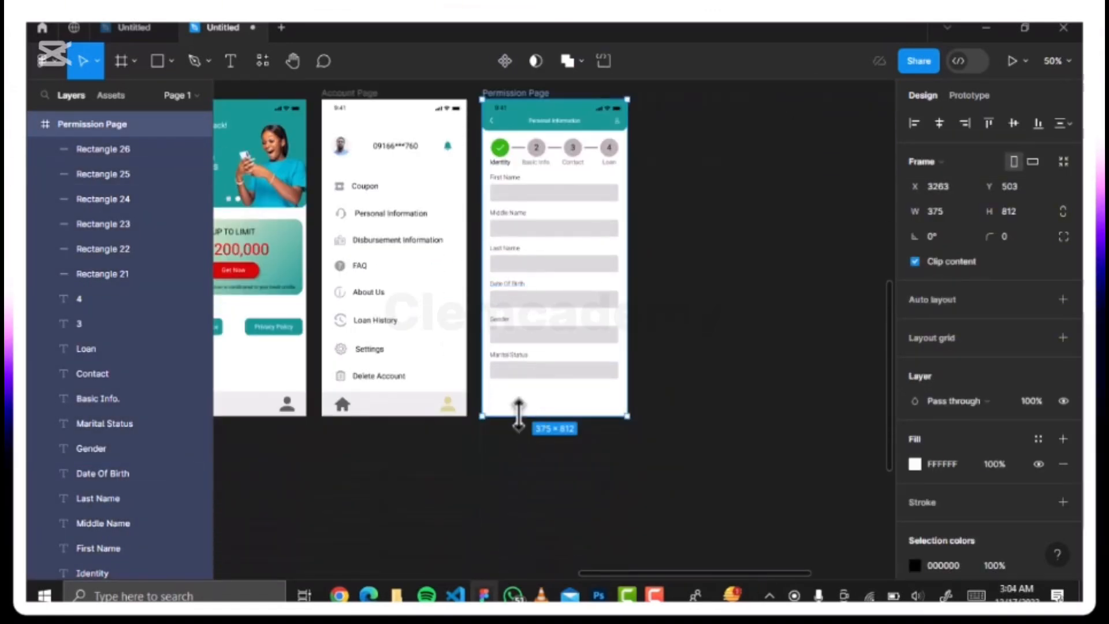
pyautogui.moveTo(518, 415); pyautogui.dragTo(524, 561)
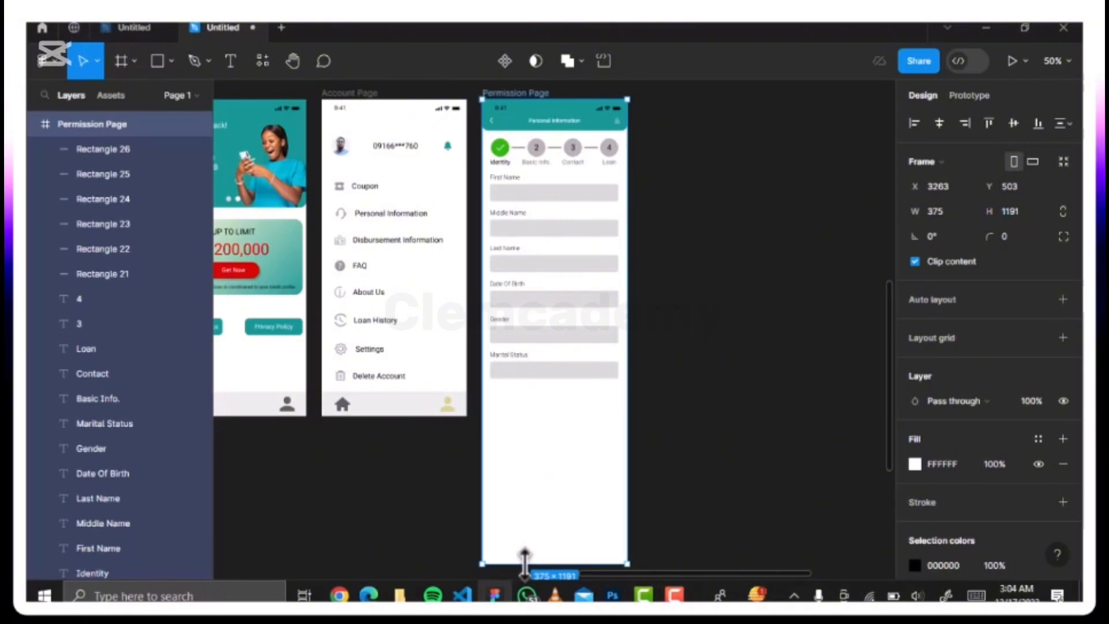
pyautogui.moveTo(526, 569); pyautogui.dragTo(518, 497)
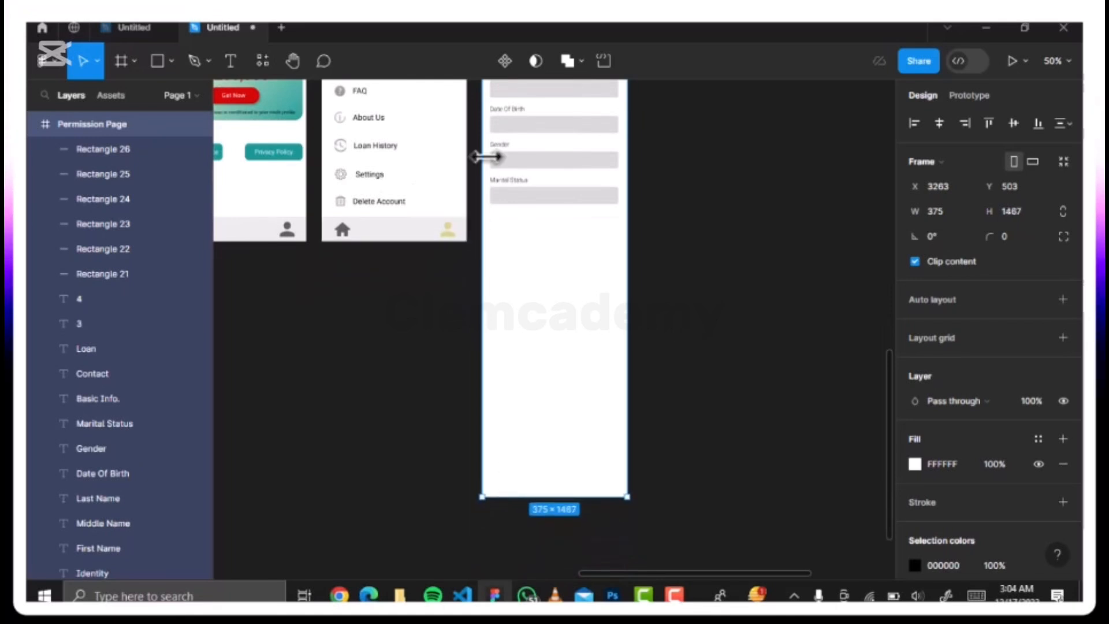
# - Duplicate the Marital Status label together with its field and place the copy below, with its label at about X 22, Y 763
pyautogui.click(525, 192)
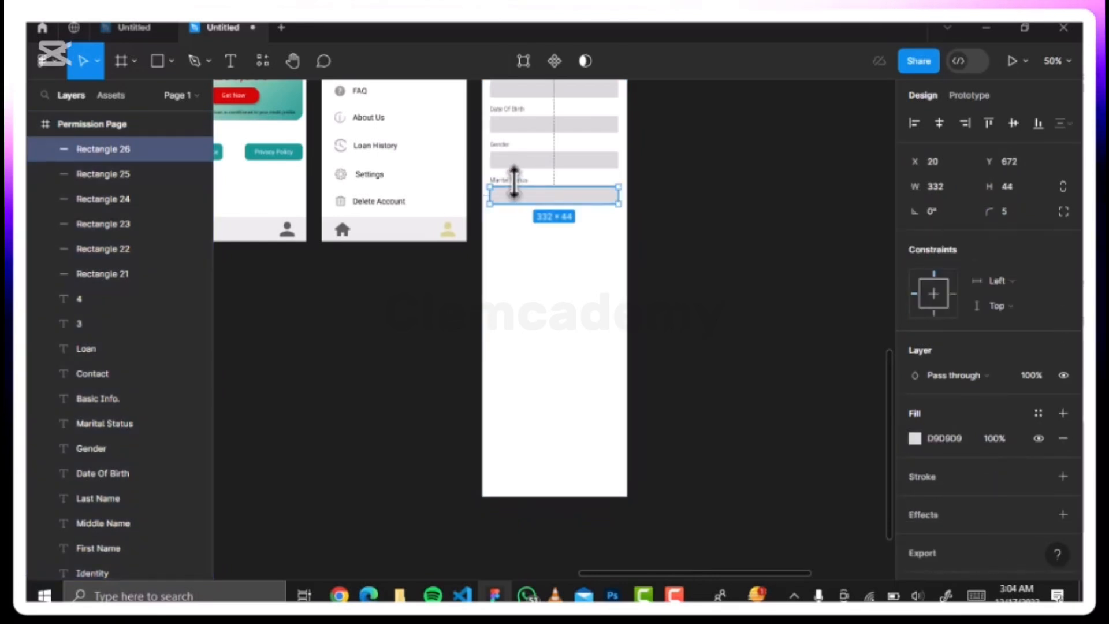
pyautogui.keyDown('shift'); pyautogui.click(519, 183); pyautogui.keyUp('shift')
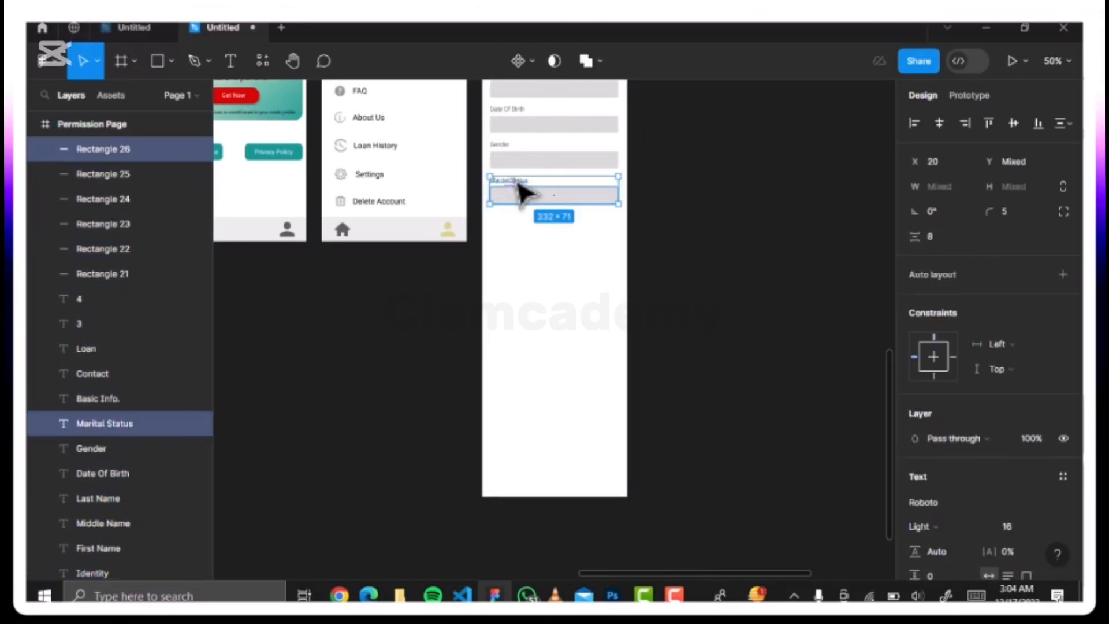
pyautogui.hotkey('shift', '0')
pyautogui.scroll(4, 525, 191)
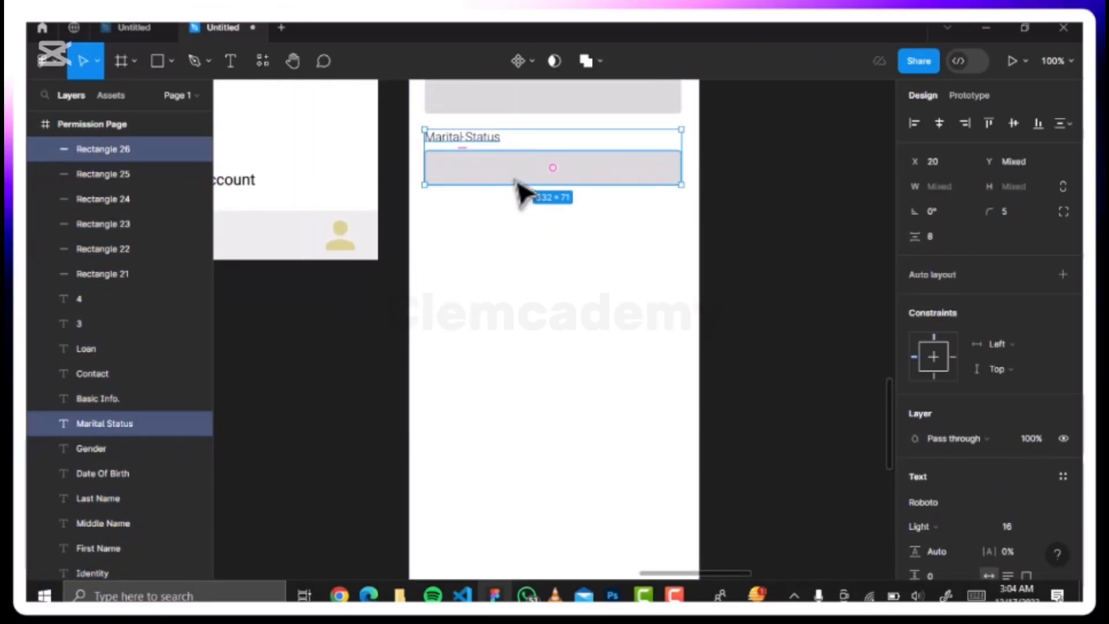
pyautogui.hotkey('ctrl', 'd')
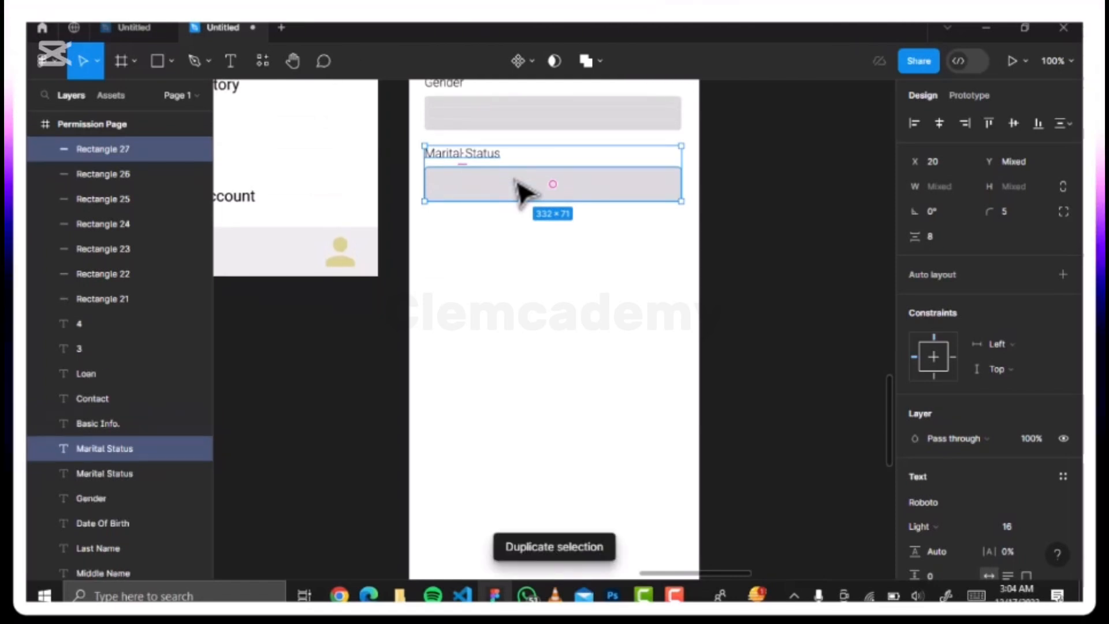
pyautogui.moveTo(521, 181); pyautogui.dragTo(522, 272)
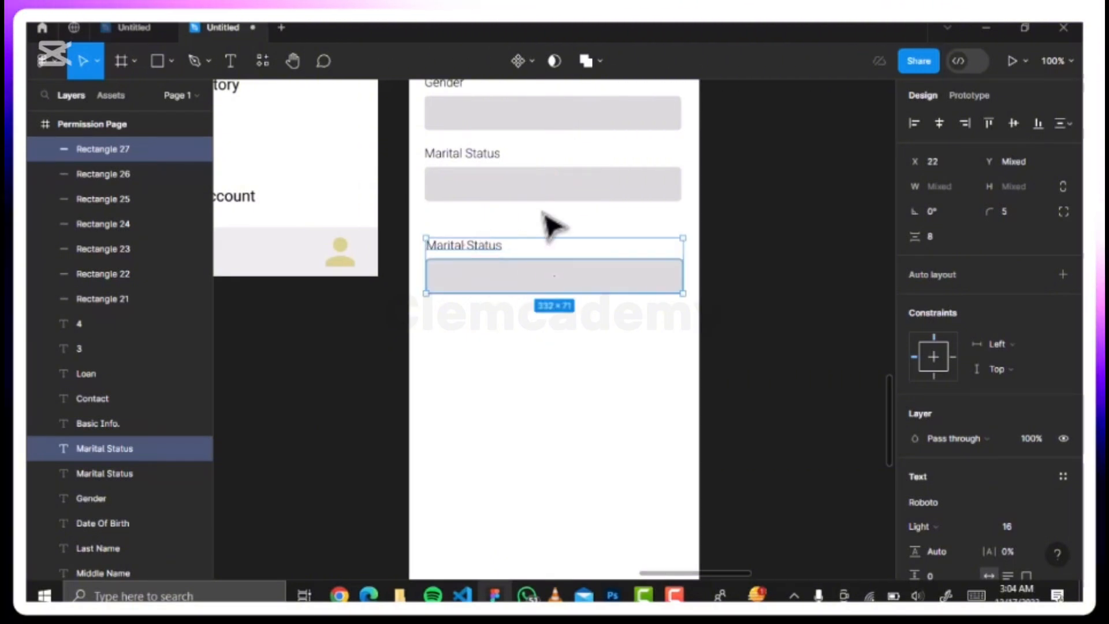
pyautogui.click(550, 223)
# - Change the copied label's text to "A picture of your face or valid ID" and set its font weight to Regular
pyautogui.click(480, 249)
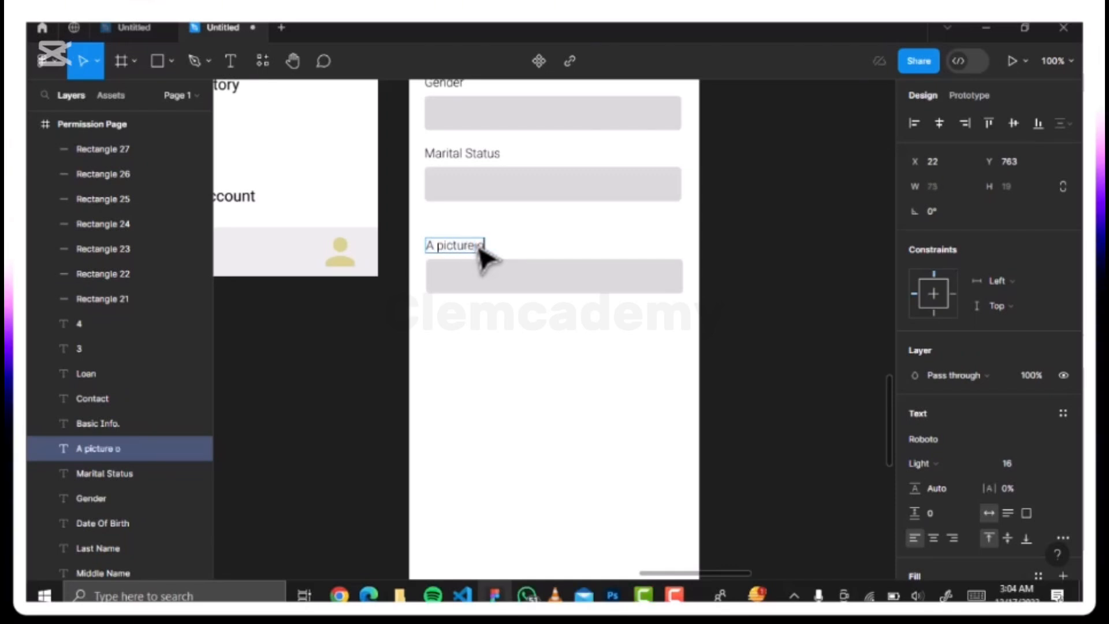
pyautogui.write('ur f')
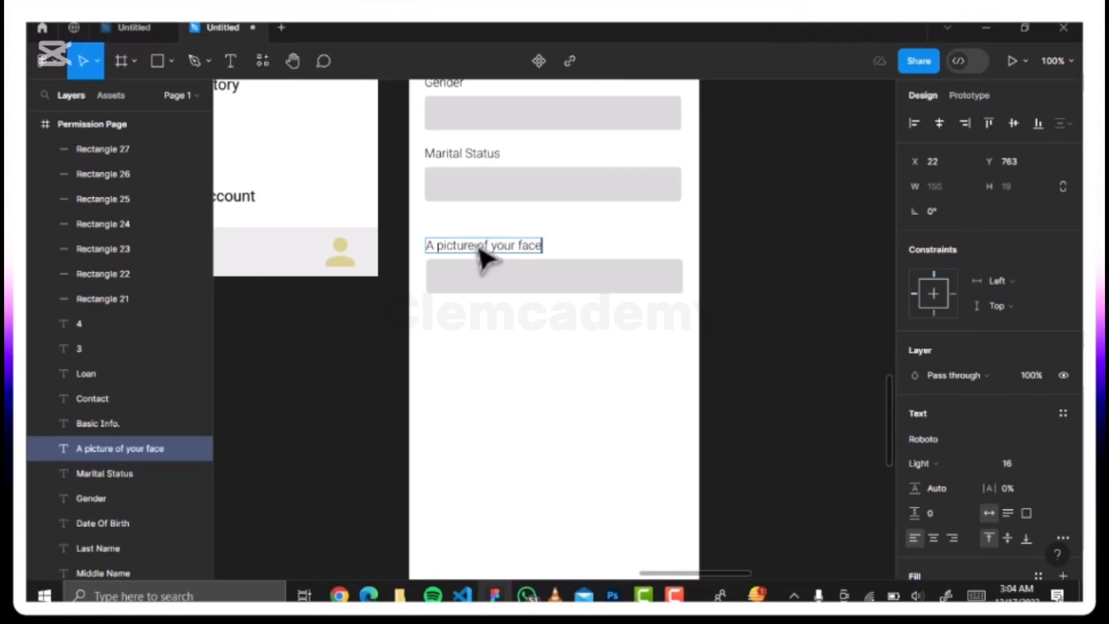
pyautogui.write('ace or valid ID')
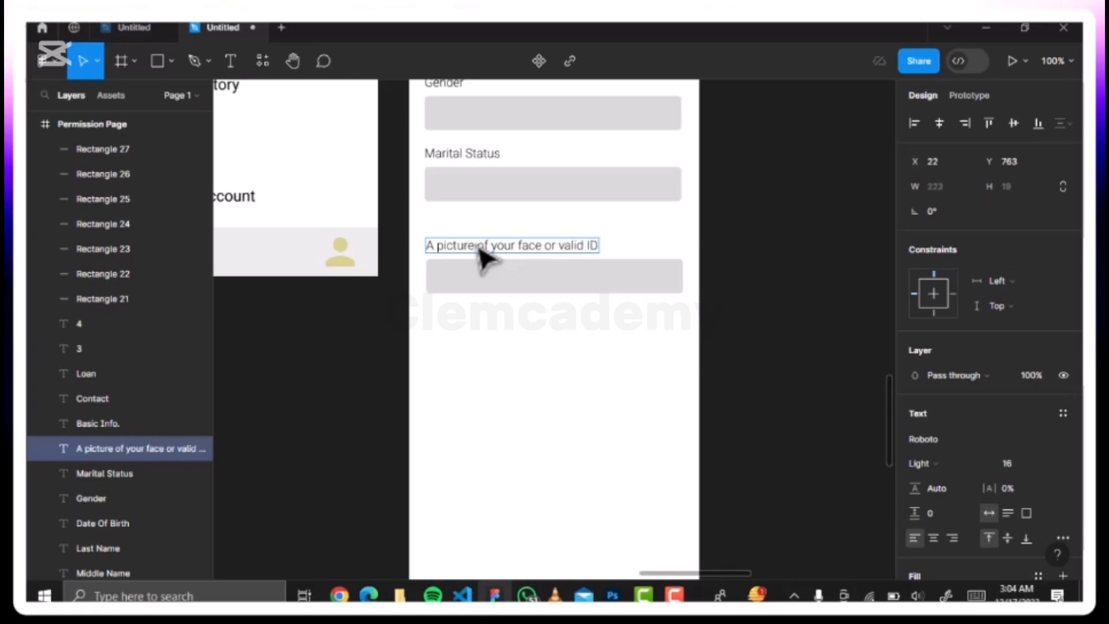
pyautogui.press('Escape')
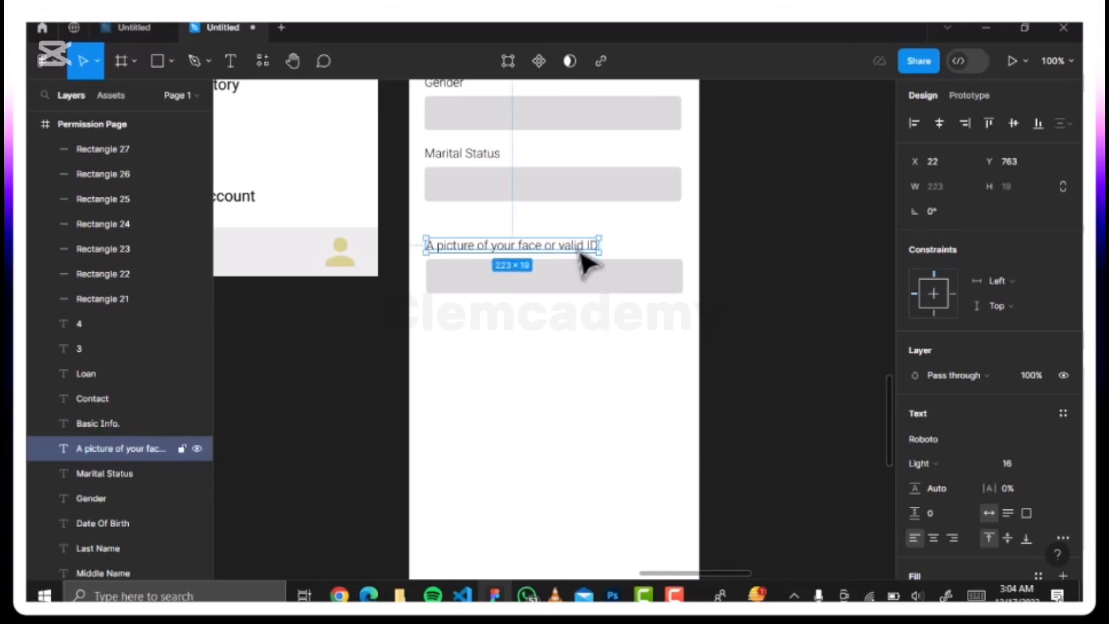
pyautogui.scroll(-3, 982, 462)
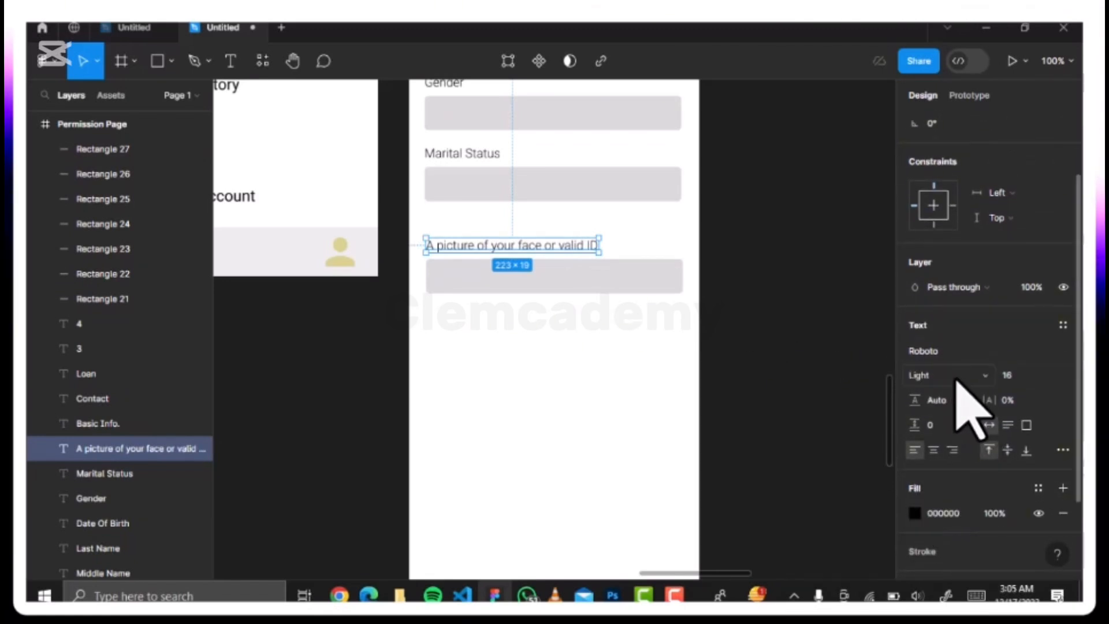
pyautogui.click(985, 376)
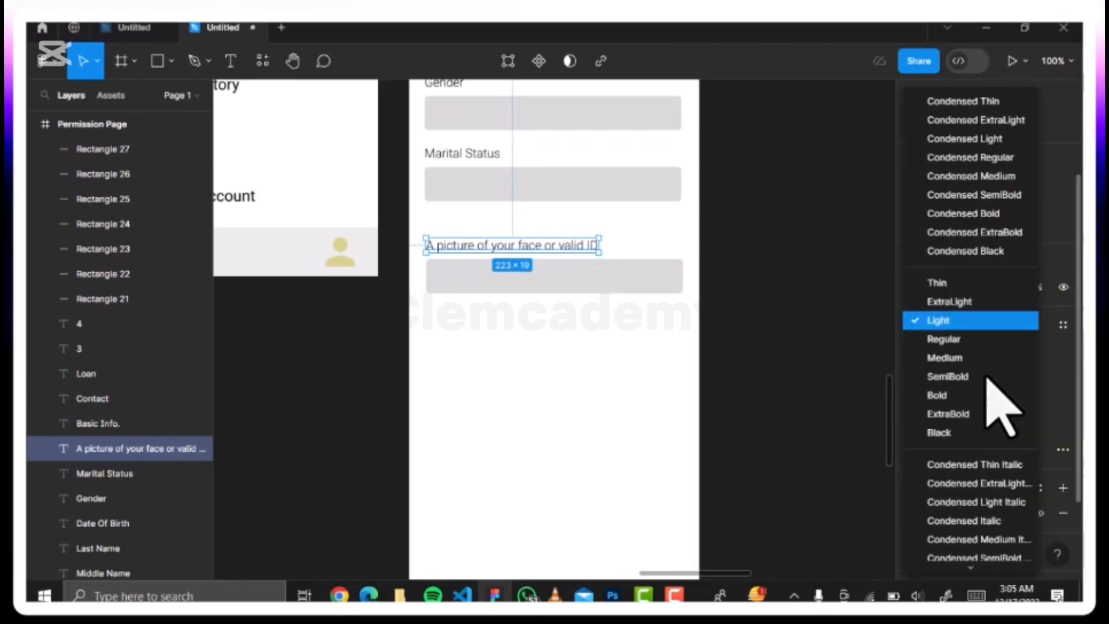
pyautogui.click(955, 340)
# - Center the "A picture of your face or valid ID" text horizontally in the frame, with a margin of 74 on each side
pyautogui.moveTo(572, 257); pyautogui.dragTo(601, 252)
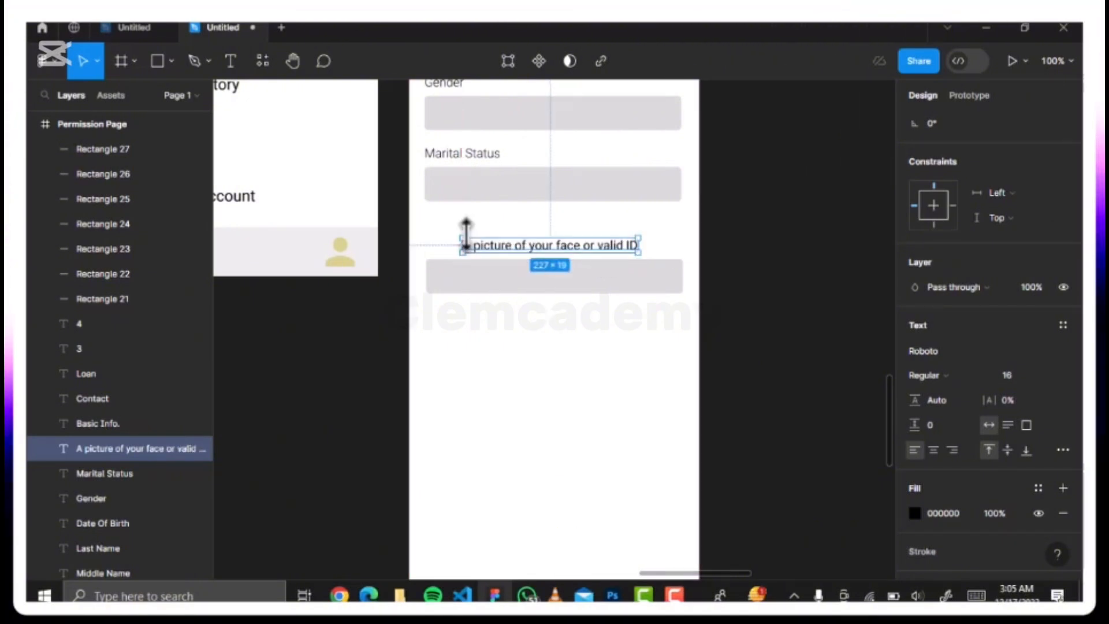
pyautogui.press('alt')
pyautogui.press('Right')
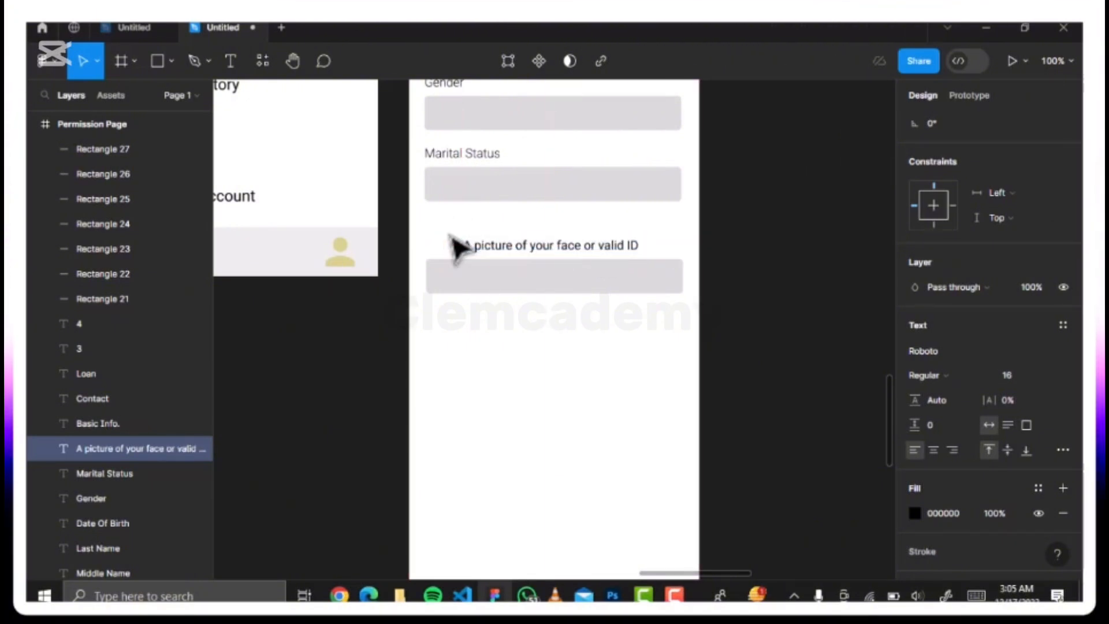
pyautogui.press('alt')
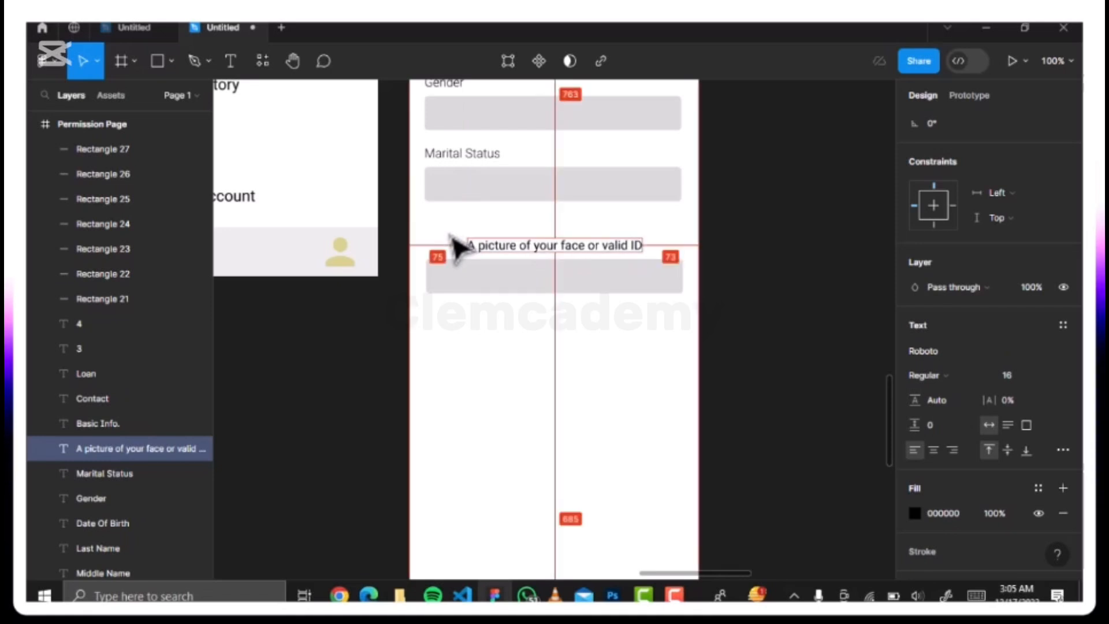
pyautogui.press('Left')
pyautogui.press('alt')
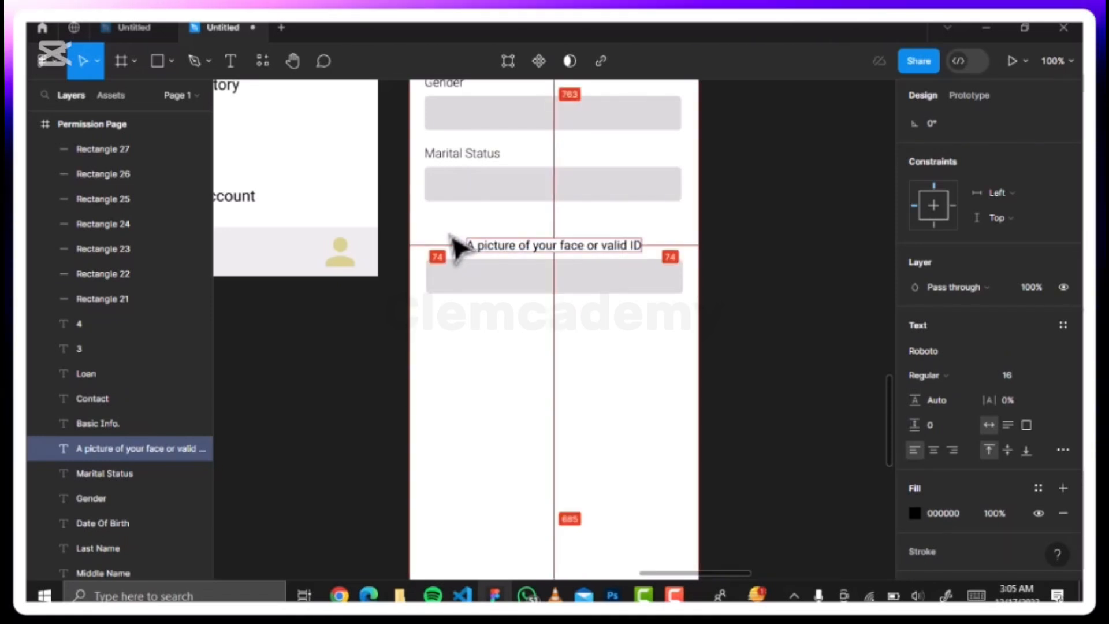
# - Resize the grey field below the "A picture of your face or valid ID" label to about 272 × 151, centred under it, with corner radius 15
pyautogui.click(465, 281)
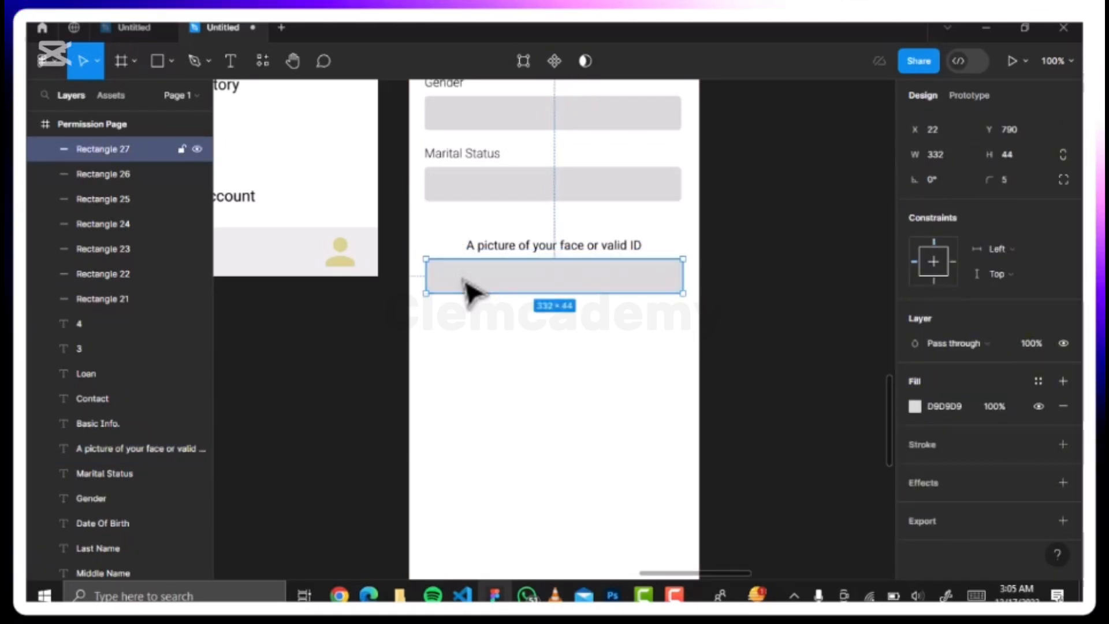
pyautogui.moveTo(469, 301); pyautogui.dragTo(474, 378)
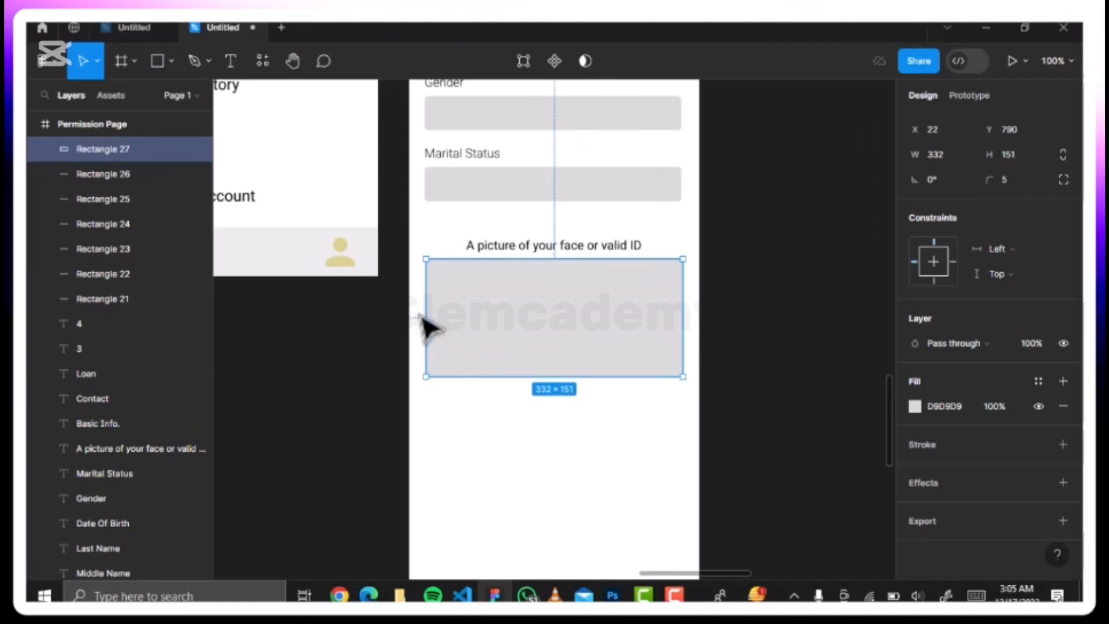
pyautogui.moveTo(430, 316); pyautogui.dragTo(472, 316)
pyautogui.moveTo(595, 333); pyautogui.dragTo(576, 332)
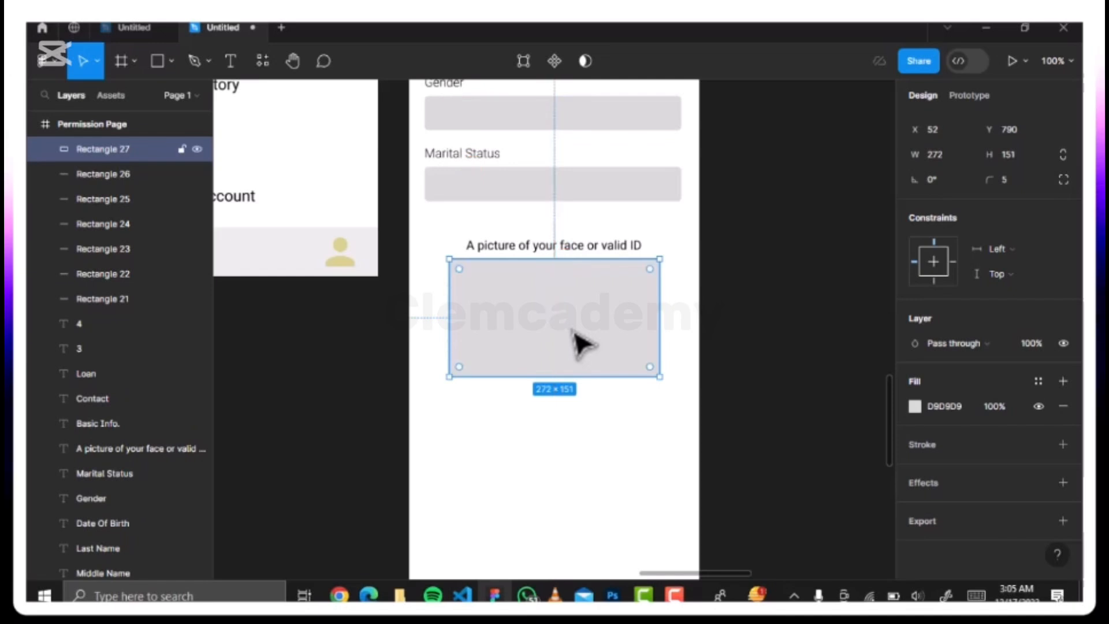
pyautogui.click(1005, 178)
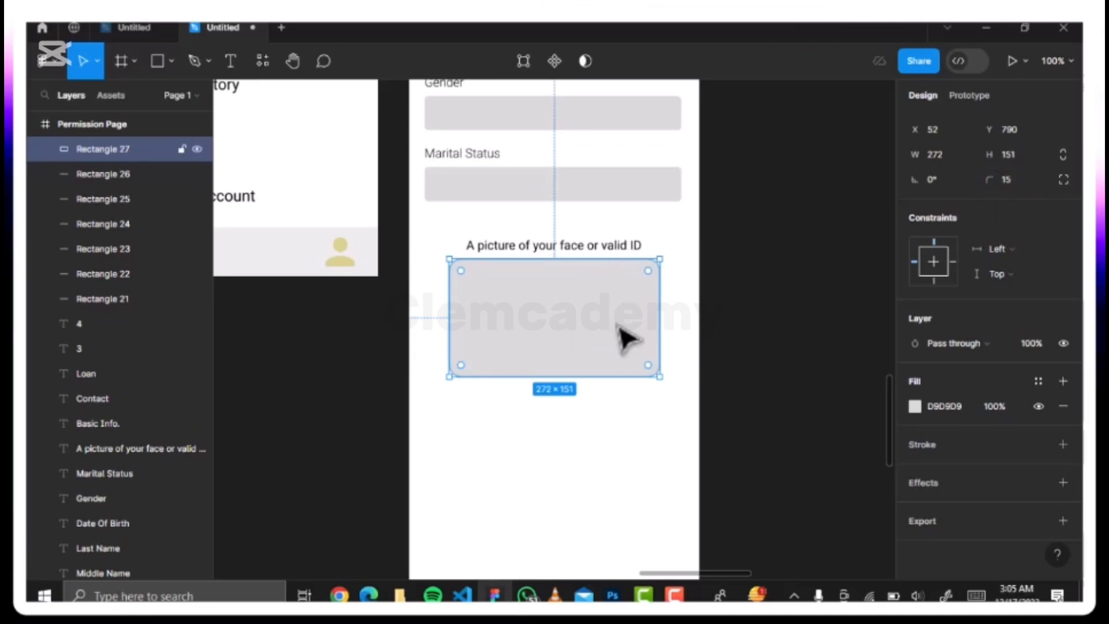
# - Fill the enlarged picture box with the teal document color 159895 and lower the fill opacity to about 28%
pyautogui.click(916, 407)
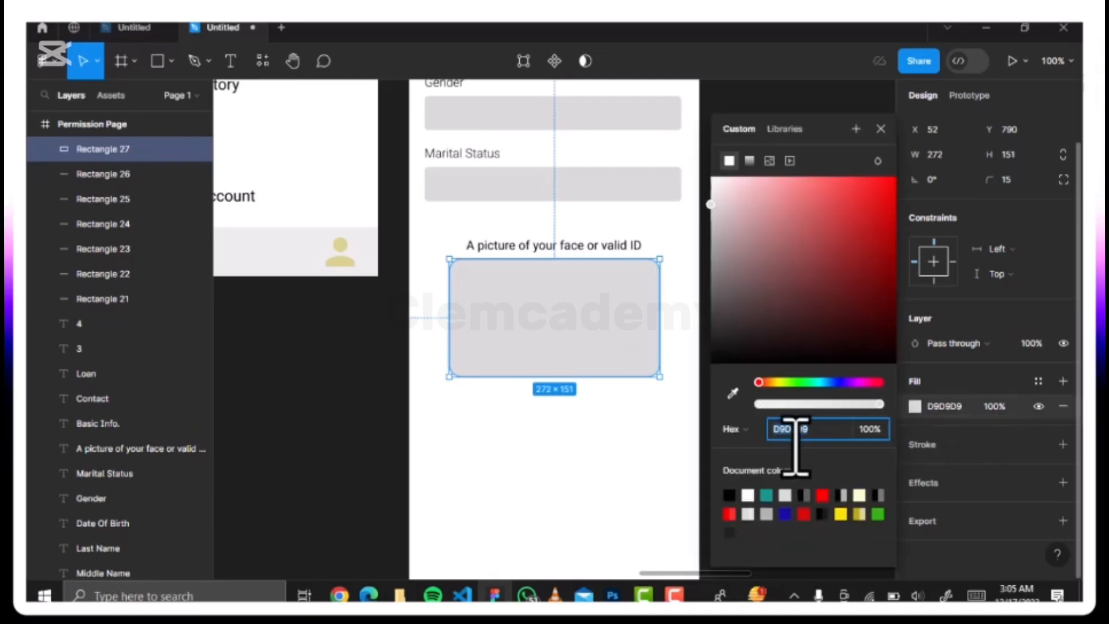
pyautogui.click(767, 493)
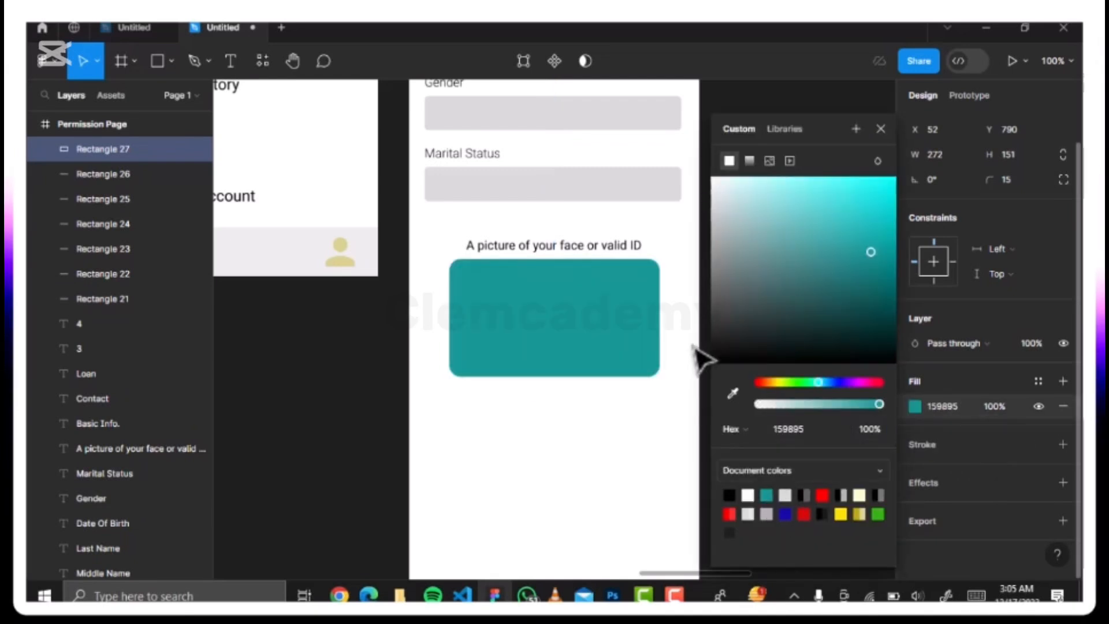
pyautogui.click(878, 405)
pyautogui.moveTo(878, 404); pyautogui.dragTo(805, 404)
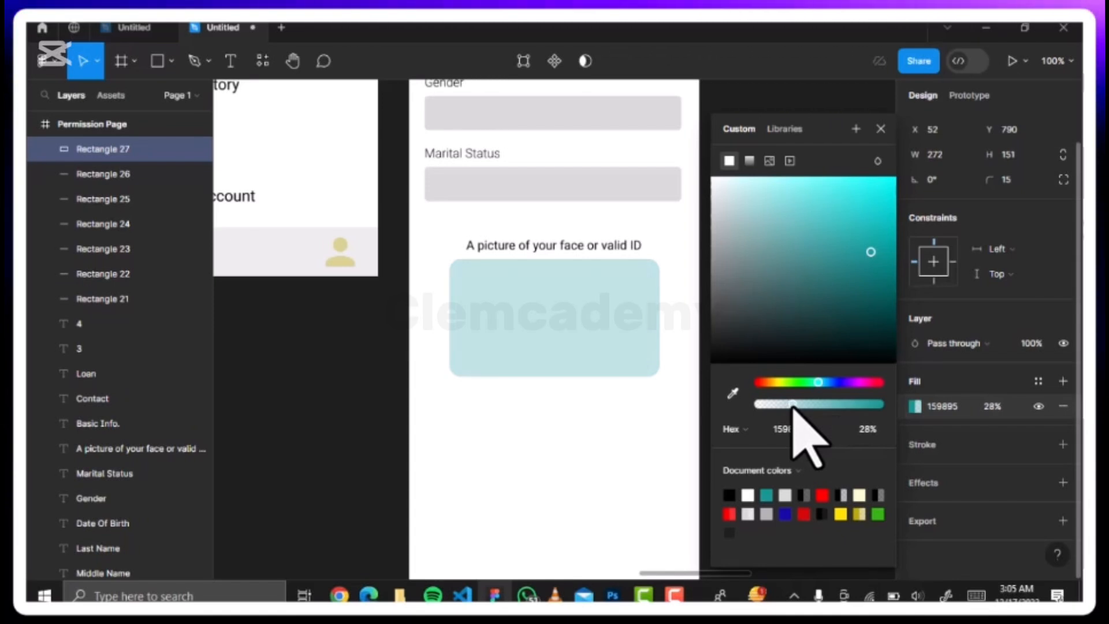
pyautogui.click(880, 129)
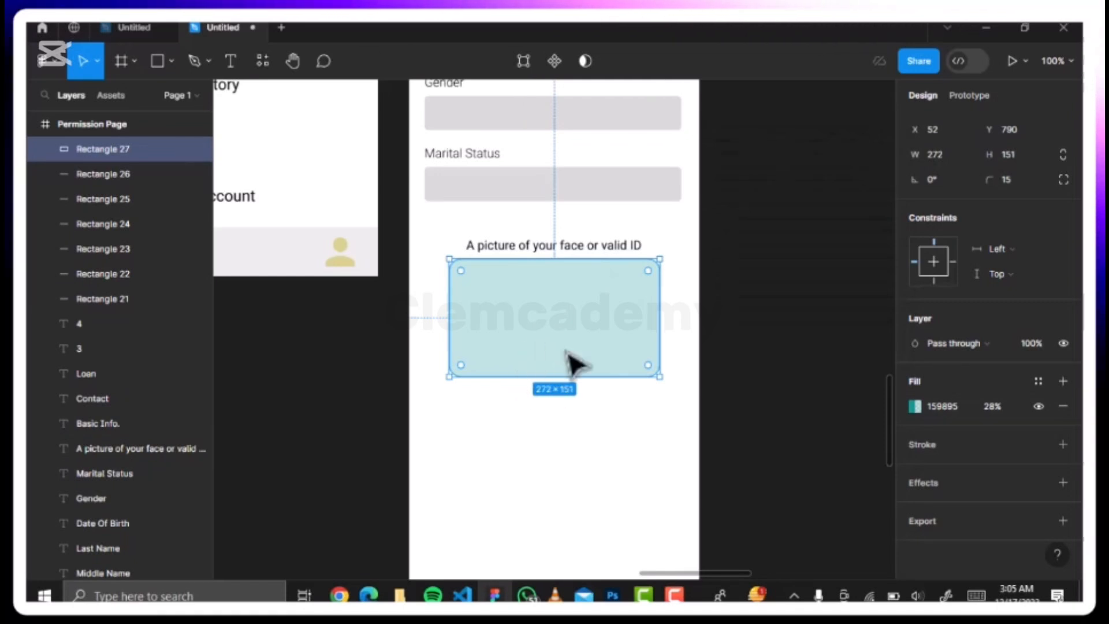
pyautogui.click(171, 62)
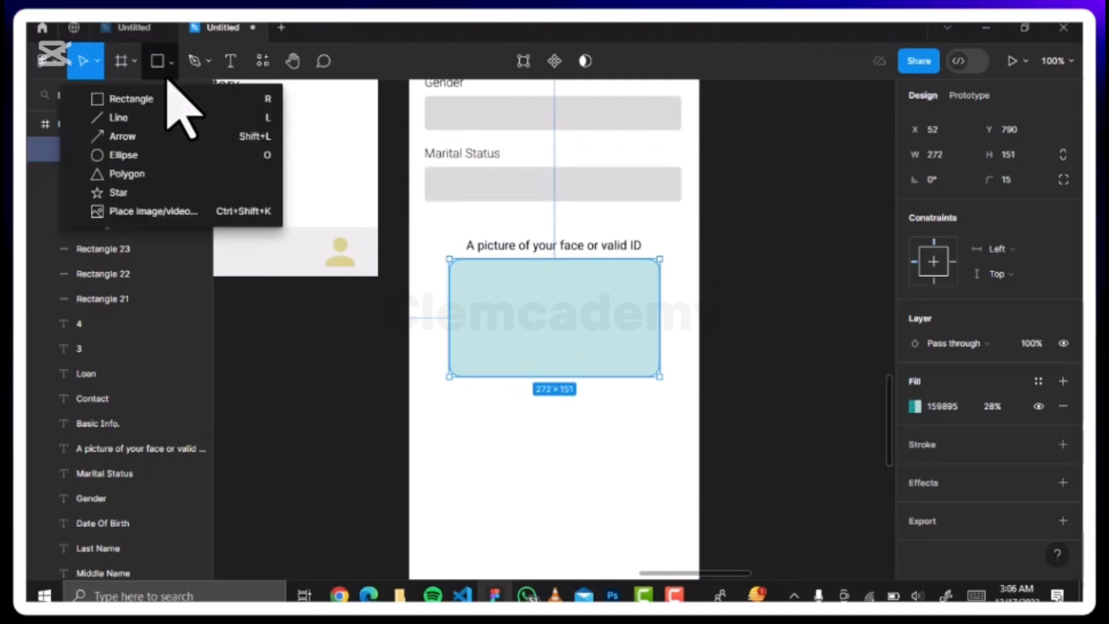
pyautogui.click(153, 213)
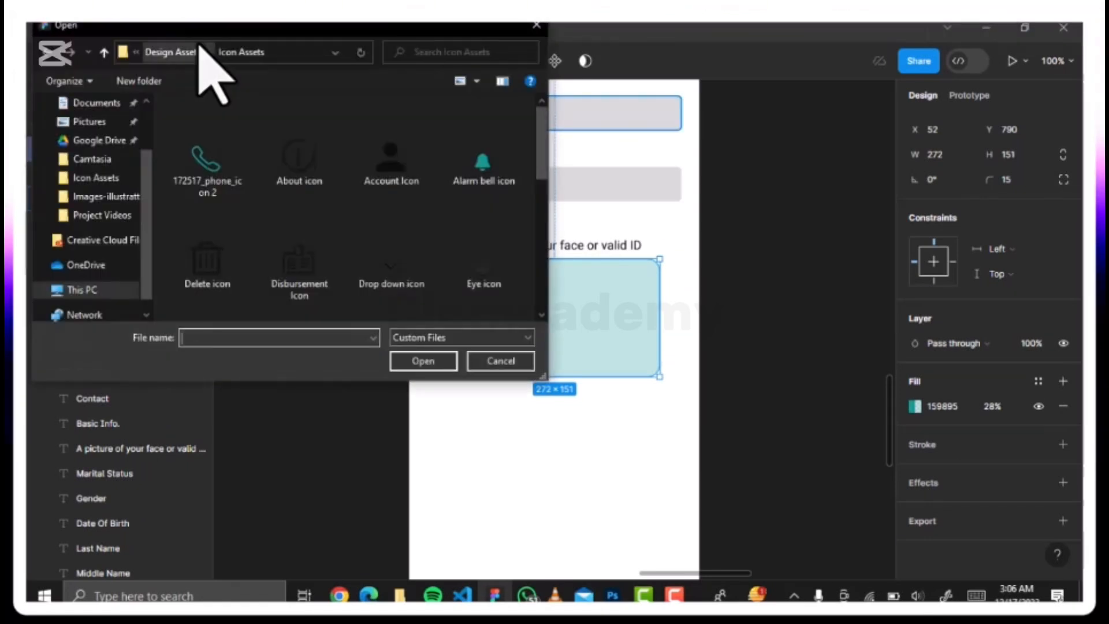
pyautogui.click(189, 55)
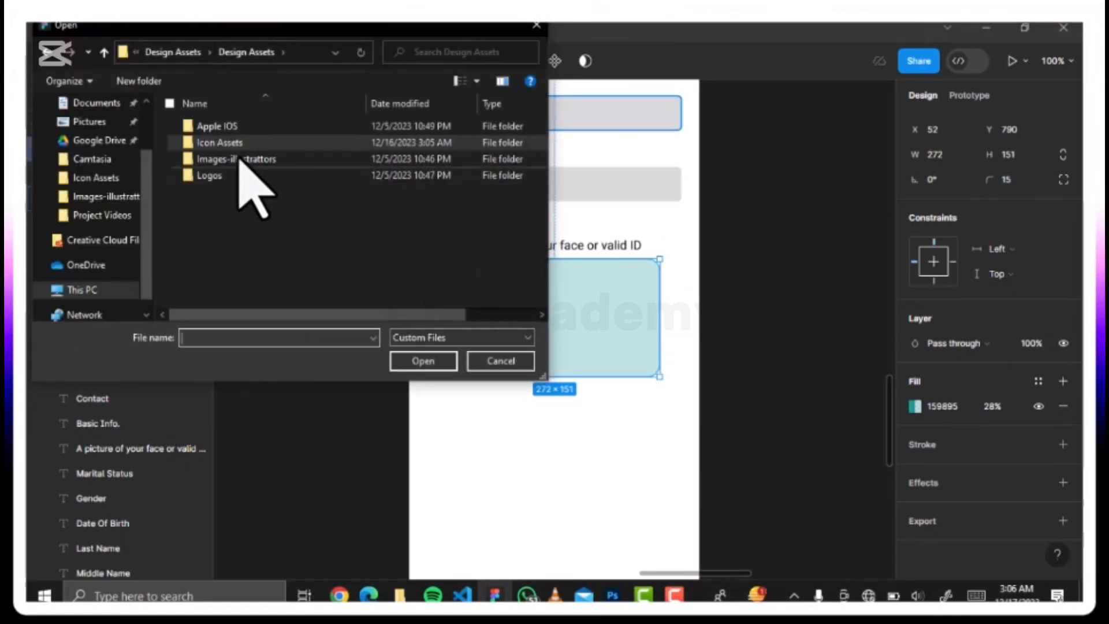
pyautogui.doubleClick(270, 161)
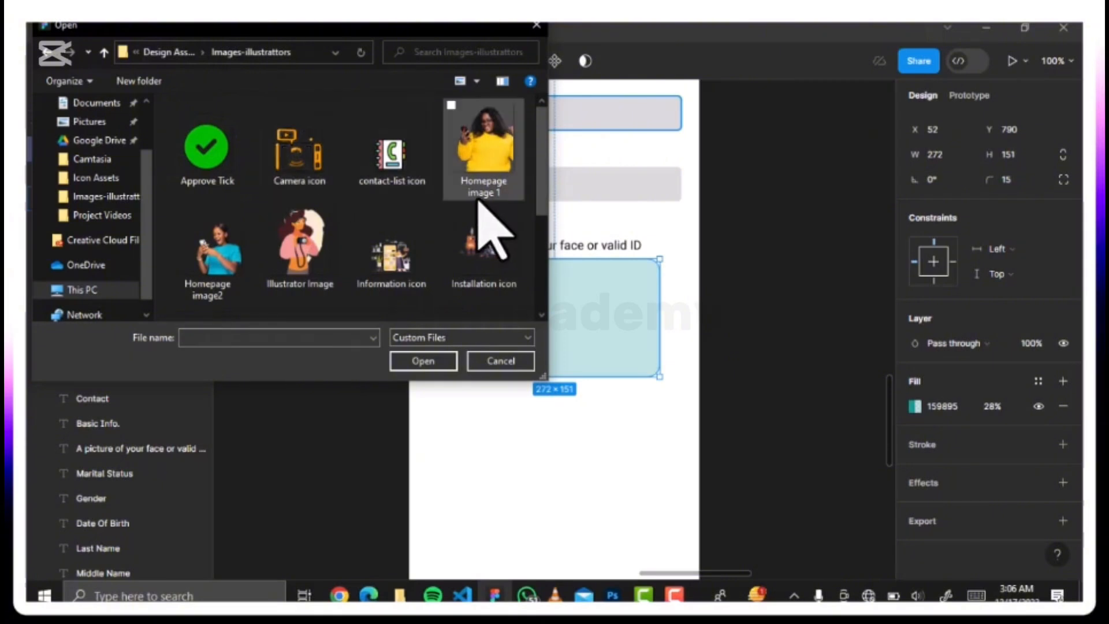
pyautogui.click(314, 251)
pyautogui.click(426, 363)
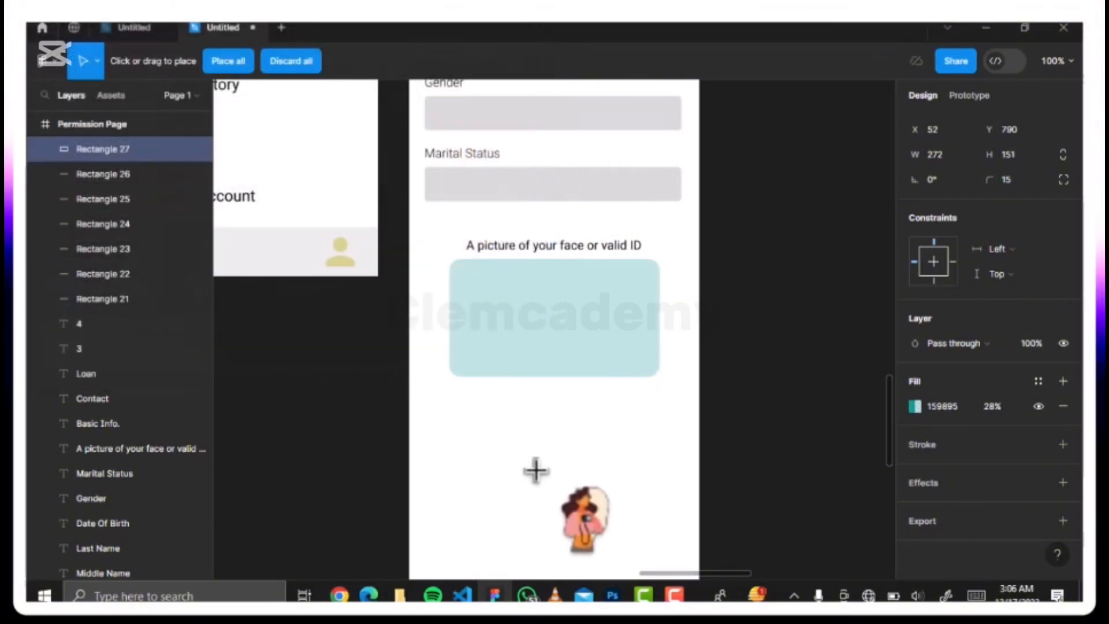
pyautogui.click(536, 471)
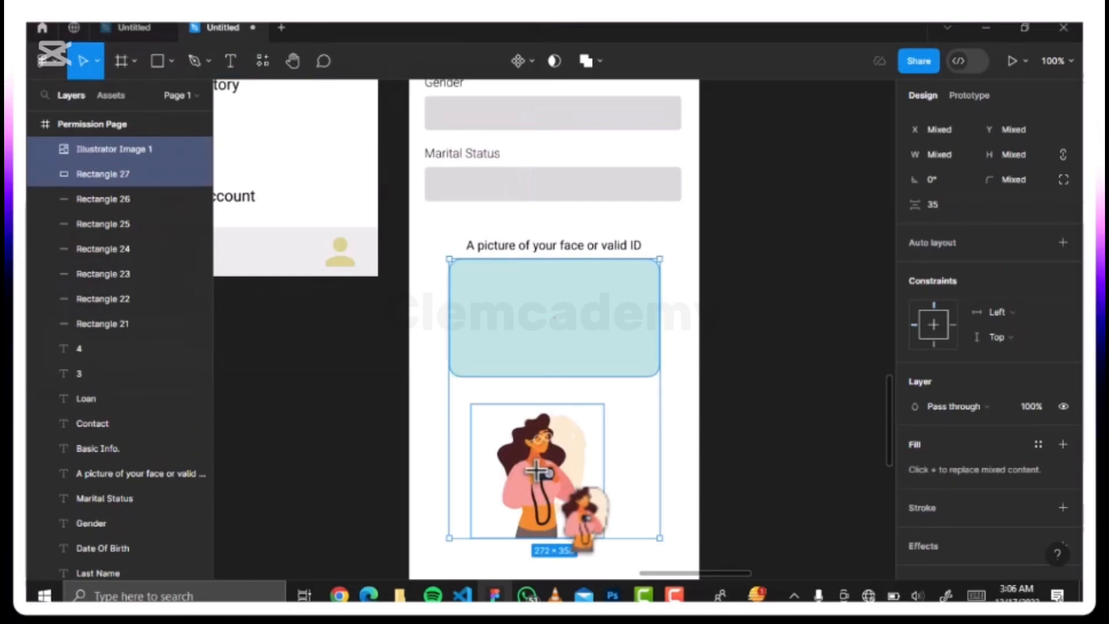
pyautogui.moveTo(551, 376); pyautogui.dragTo(497, 227)
pyautogui.click(423, 317)
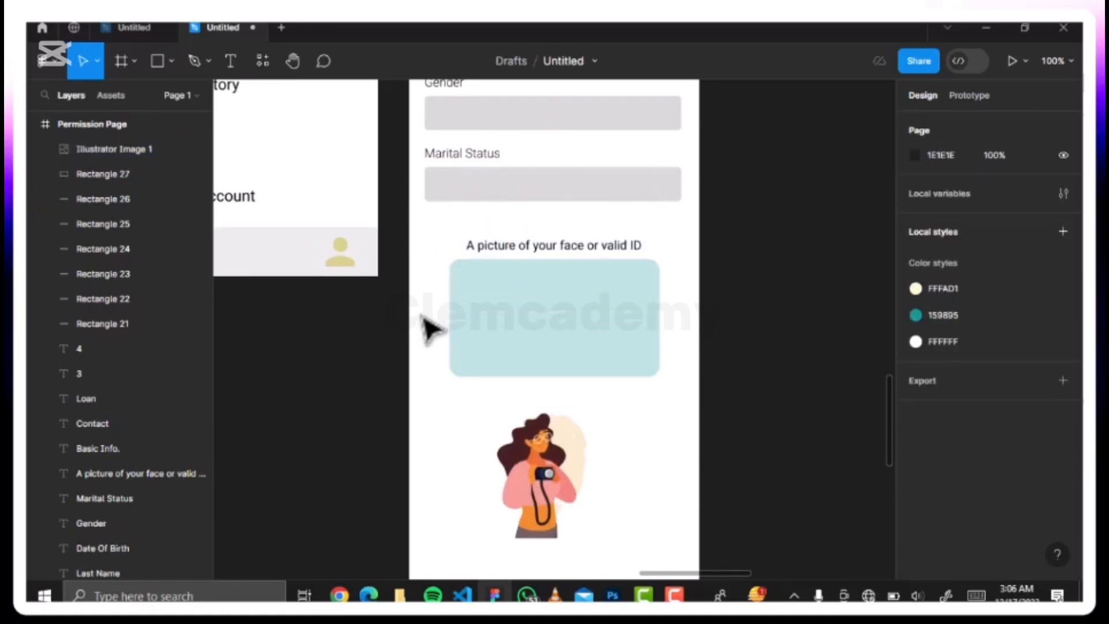
pyautogui.hotkey('ctrl', 'z')
pyautogui.hotkey('ctrl', 'z')
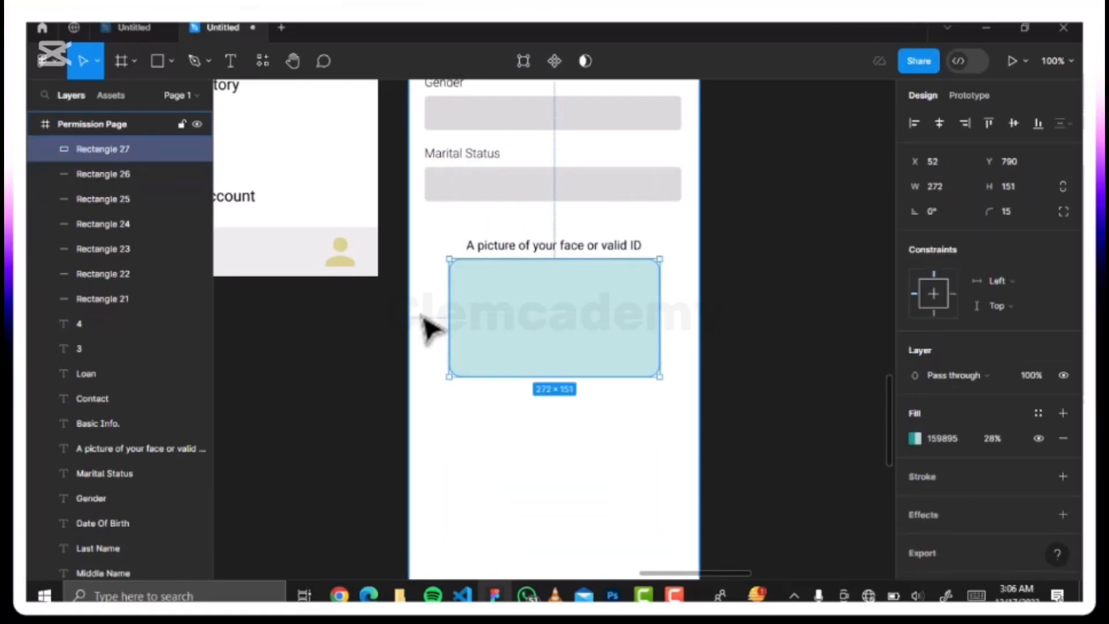
# - Place the Illustrator Image file from the Images-illustrattors folder over the lower edge of the teal picture box, with nothing else selected
pyautogui.click(439, 398)
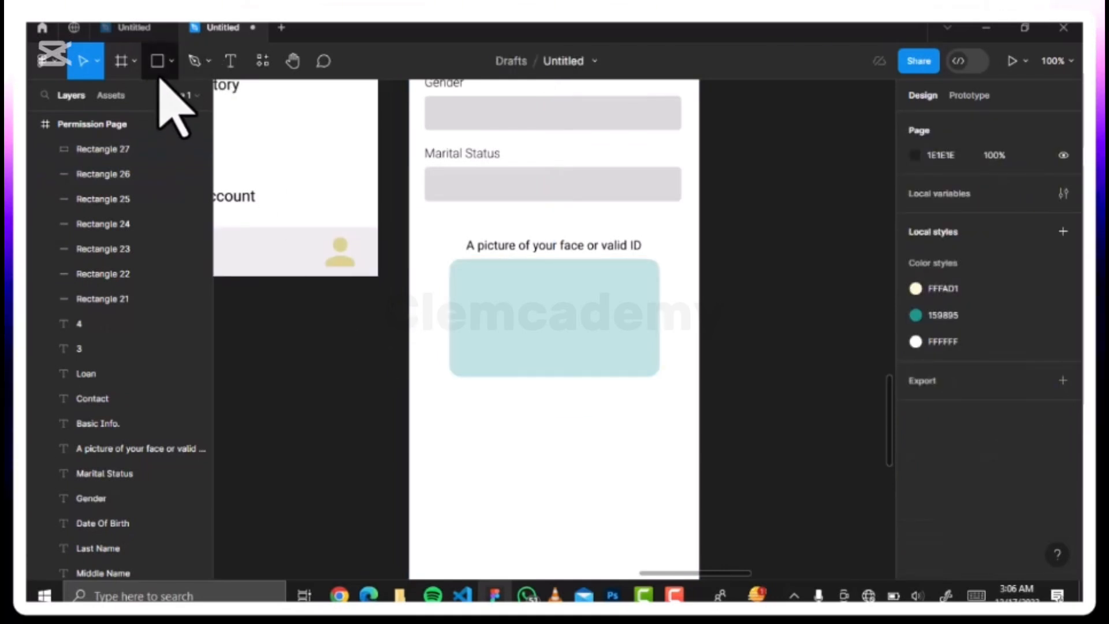
pyautogui.click(172, 63)
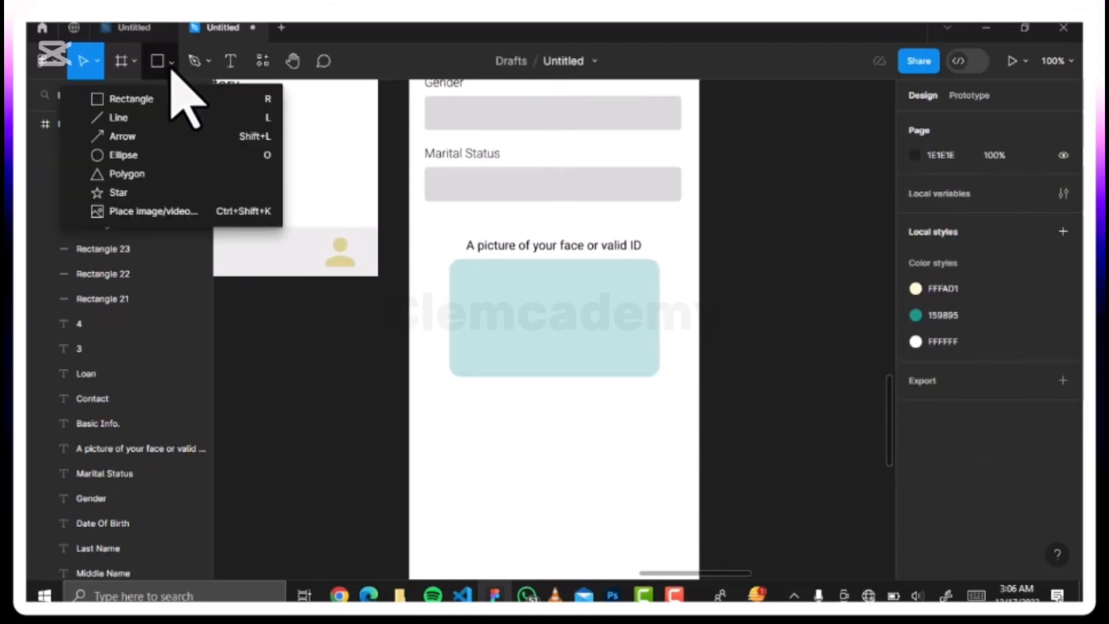
pyautogui.click(161, 215)
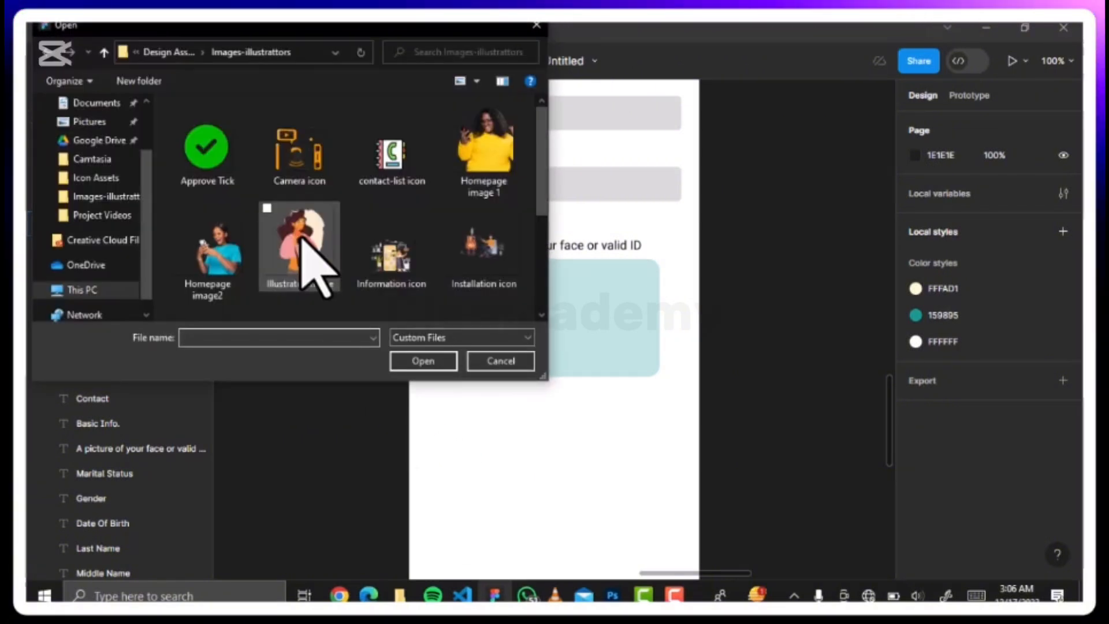
pyautogui.click(301, 239)
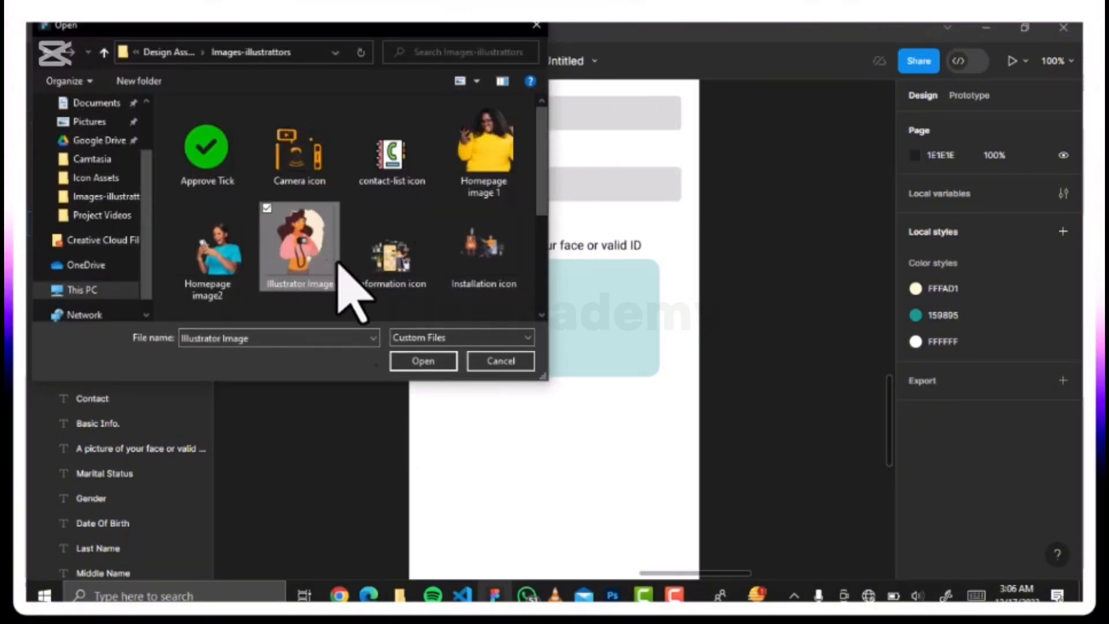
pyautogui.click(422, 361)
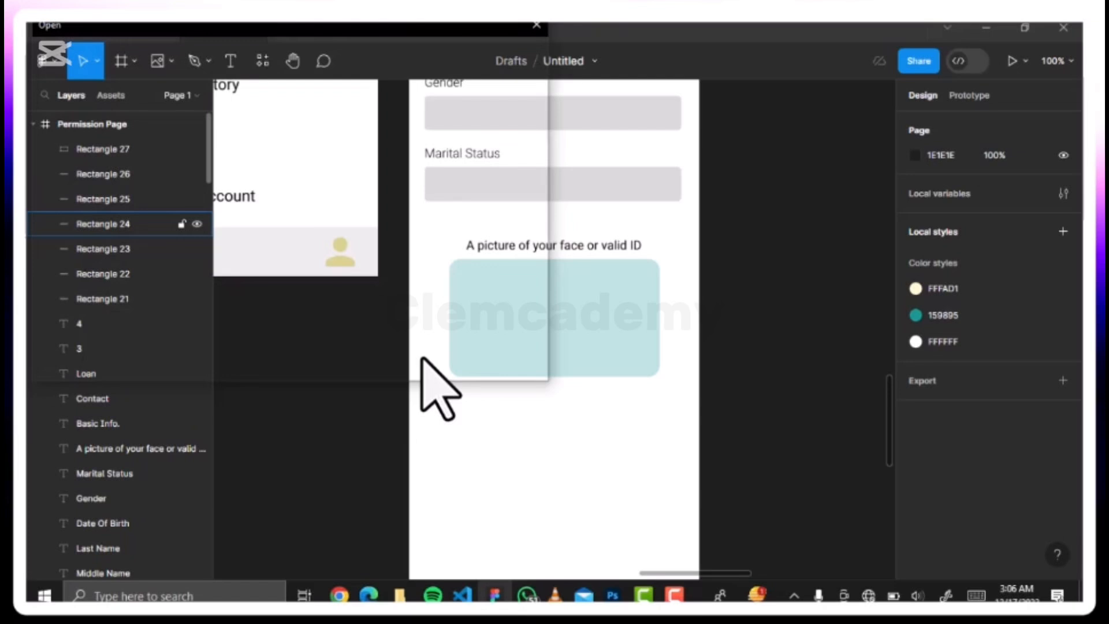
pyautogui.click(540, 430)
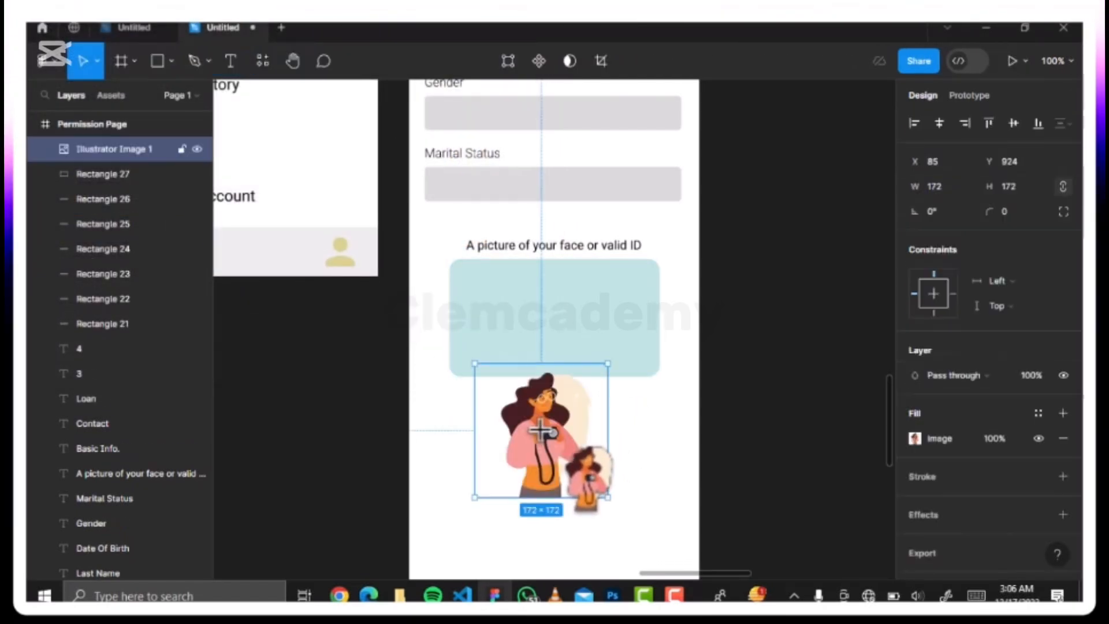
# - Shrink the woman illustration to about 147 × 145 and center it inside the teal picture box at X 114, Y 796
pyautogui.moveTo(548, 424); pyautogui.dragTo(569, 332)
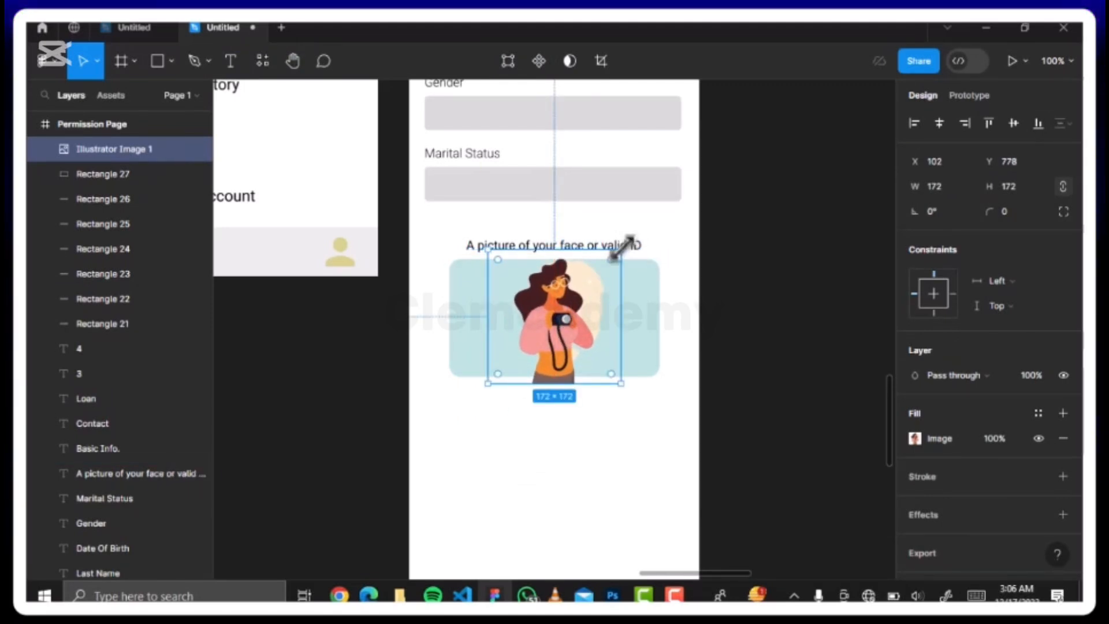
pyautogui.moveTo(623, 249); pyautogui.dragTo(602, 269)
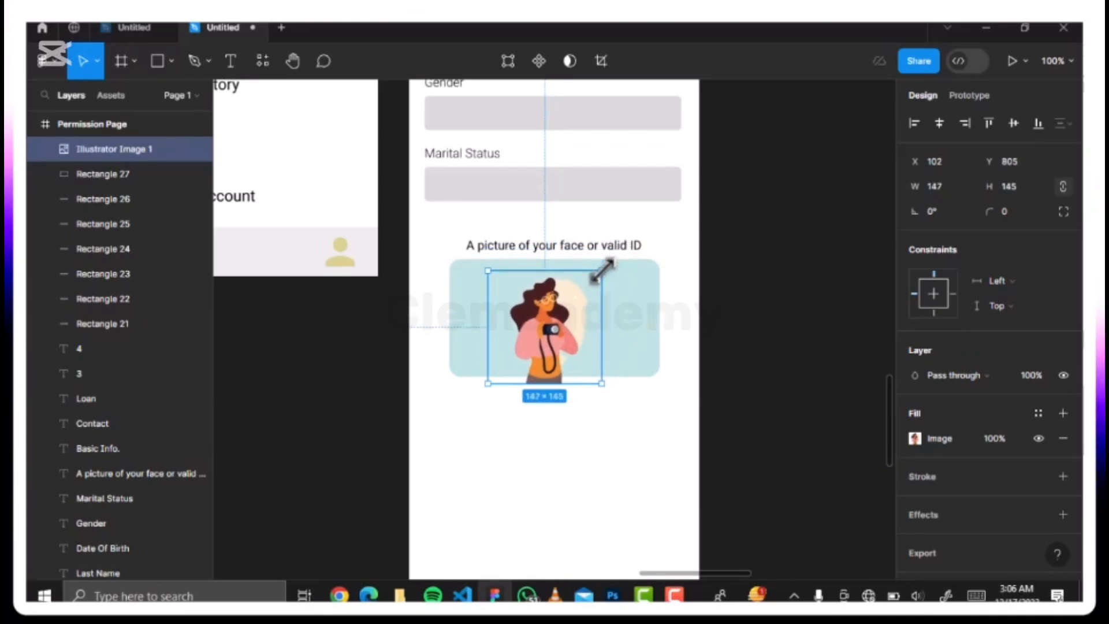
pyautogui.moveTo(552, 332); pyautogui.dragTo(558, 323)
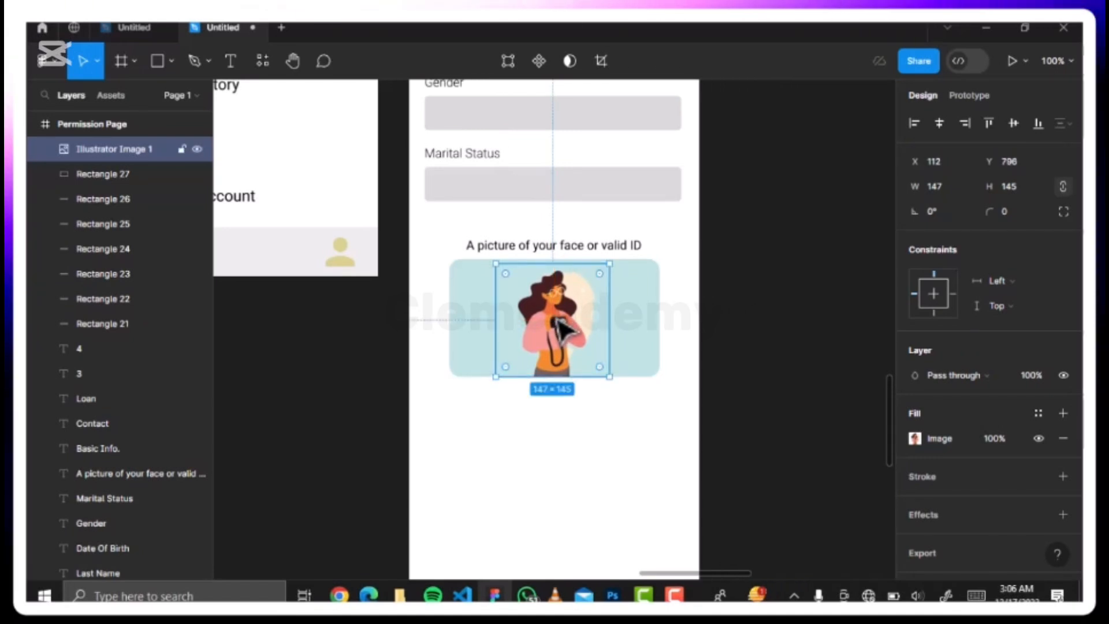
pyautogui.press('alt')
pyautogui.press('Right')
pyautogui.press('Right')
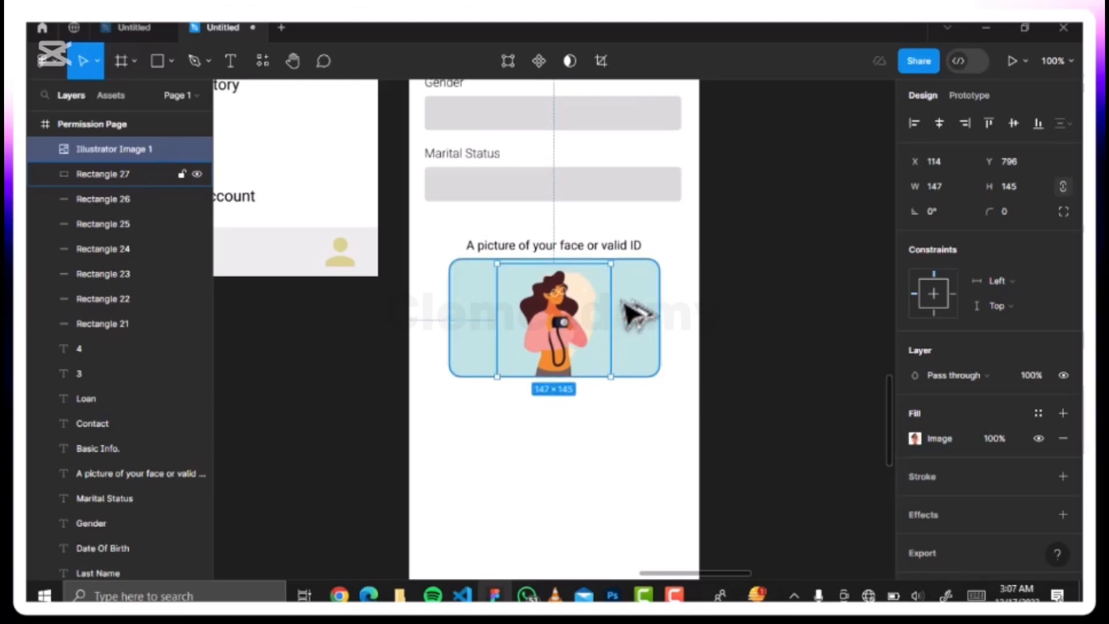
pyautogui.click(614, 432)
# - Duplicate the Marital Status label together with its field and place the copy below the picture box, with its label at X 20, Y 961
pyautogui.scroll(-2, 580, 425)
pyautogui.scroll(-2, 574, 425)
pyautogui.scroll(4, 575, 425)
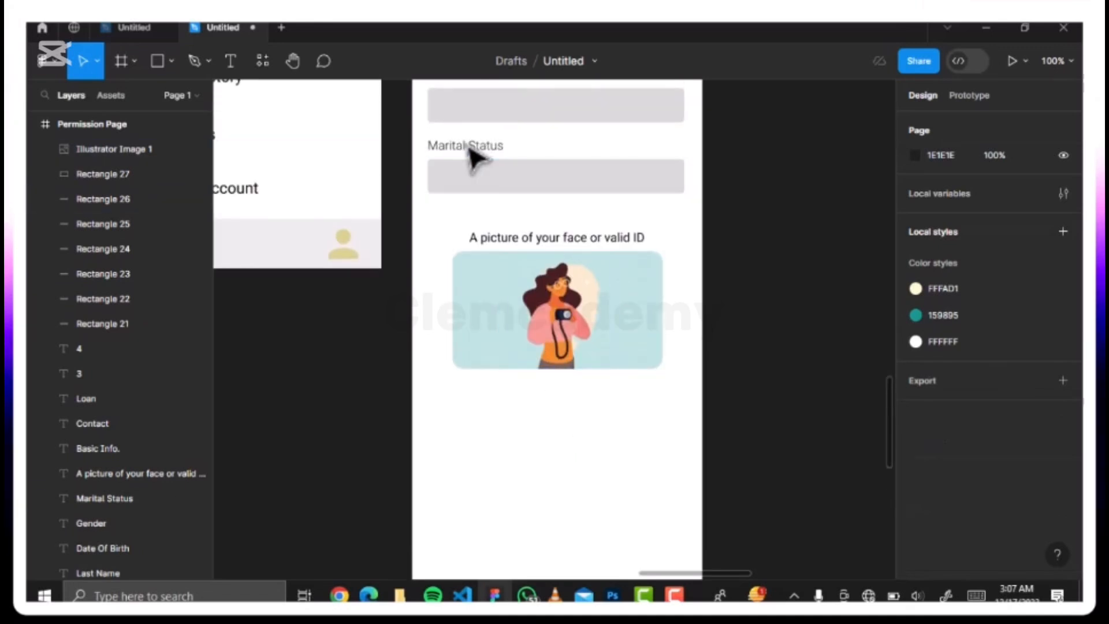
pyautogui.click(471, 149)
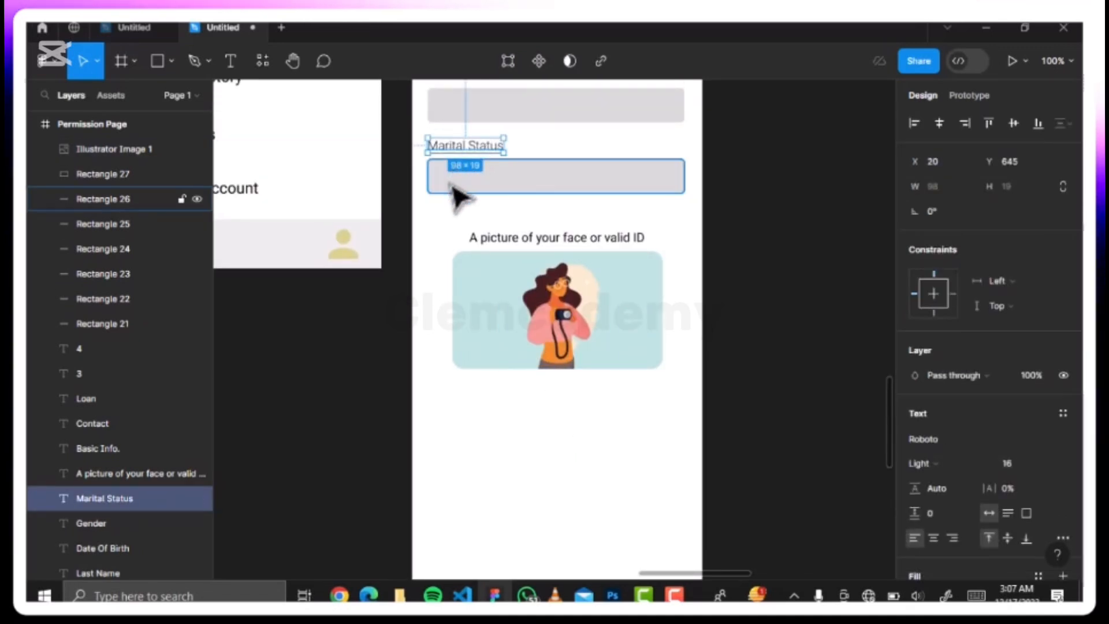
pyautogui.keyDown('shift'); pyautogui.click(452, 184); pyautogui.keyUp('shift')
pyautogui.hotkey('ctrl', 'd')
pyautogui.moveTo(451, 185); pyautogui.dragTo(450, 436)
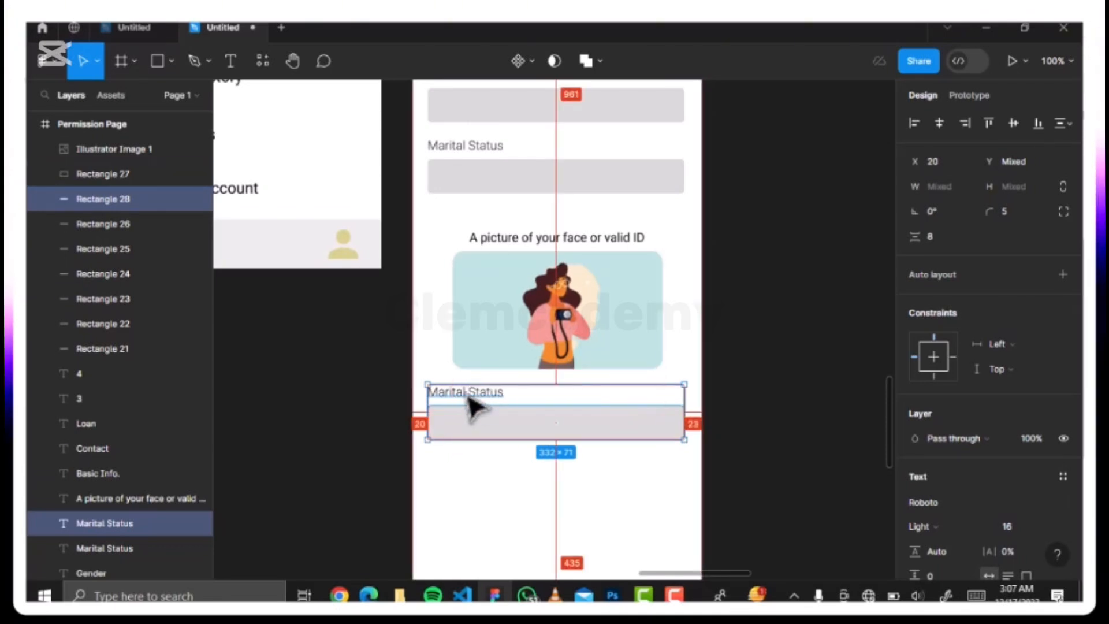
pyautogui.click(440, 353)
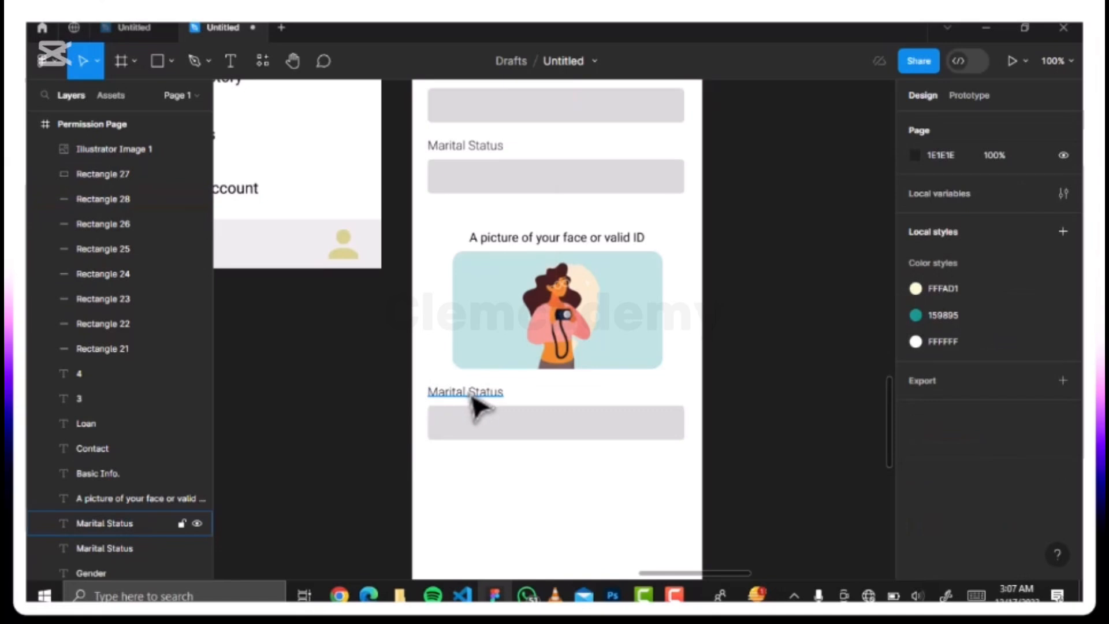
# - Change the copied label below the picture box to "BVN Number"
pyautogui.click(471, 399)
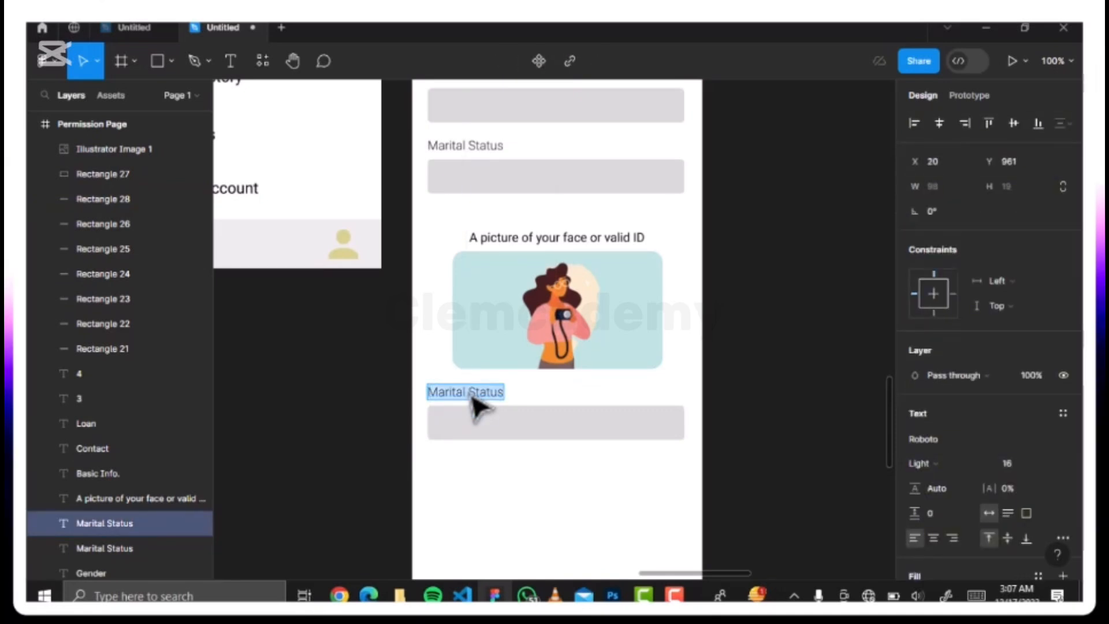
pyautogui.write('VN')
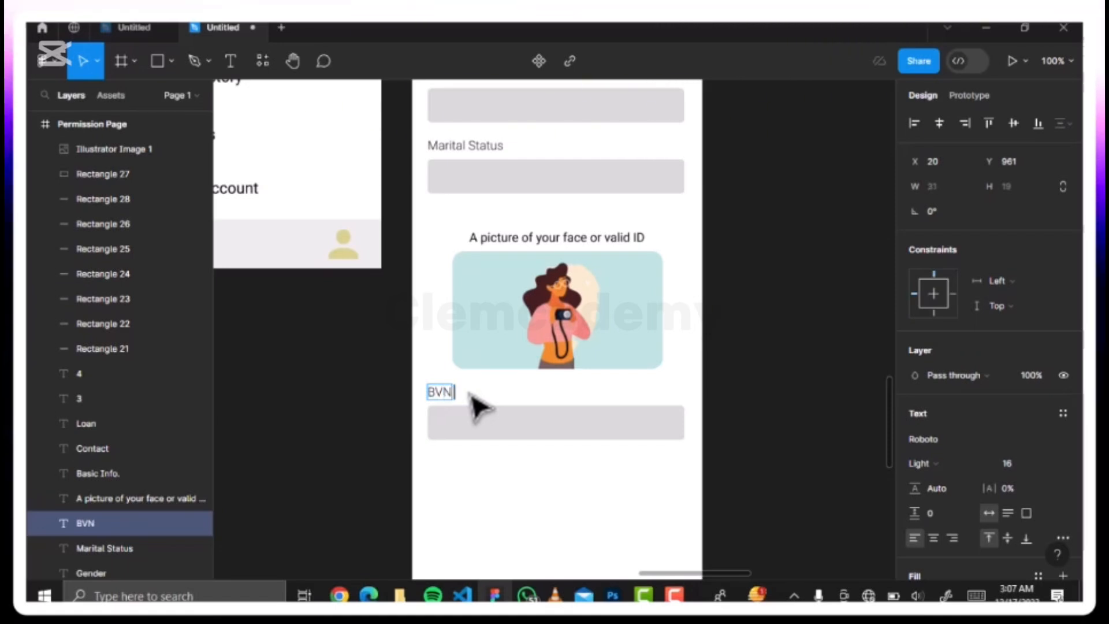
pyautogui.write(' Number')
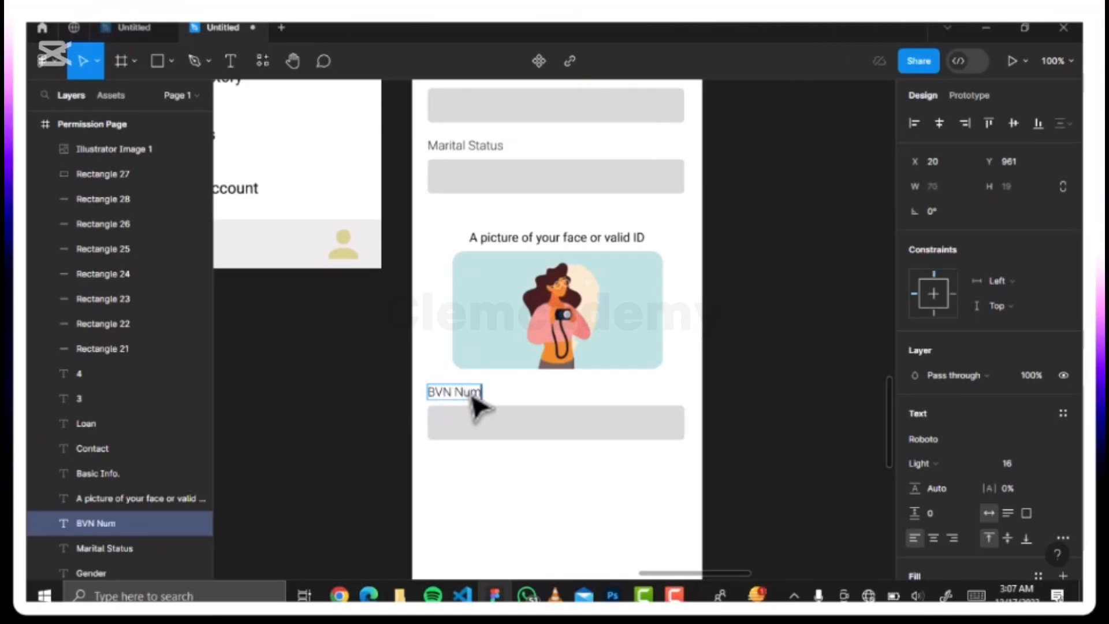
pyautogui.scroll(-3, 471, 397)
pyautogui.scroll(-1, 471, 395)
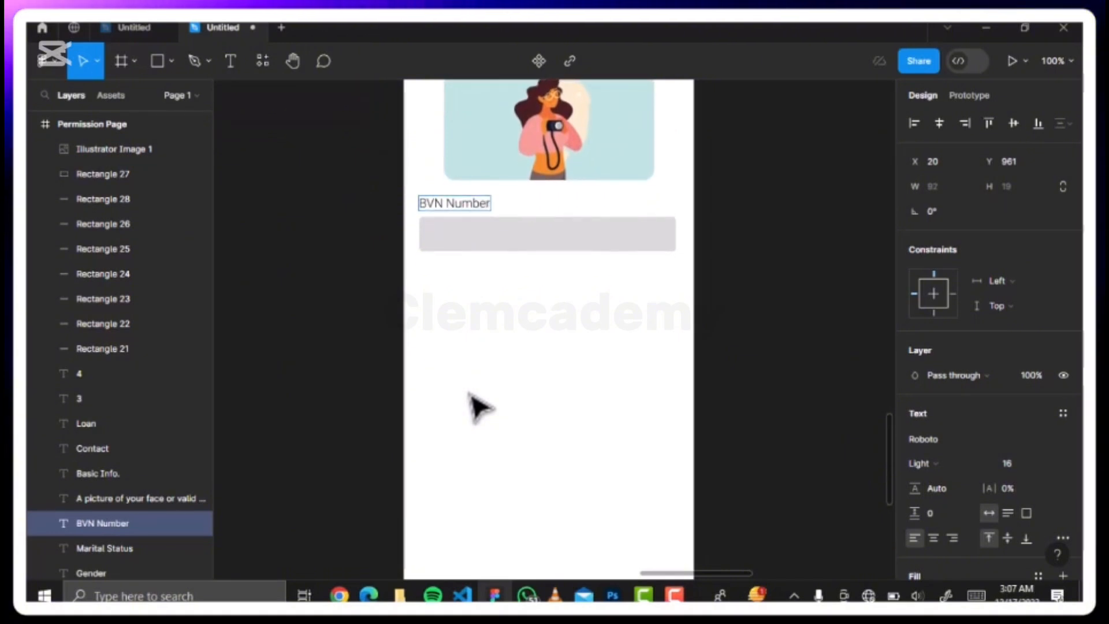
pyautogui.press('Escape')
pyautogui.click(534, 315)
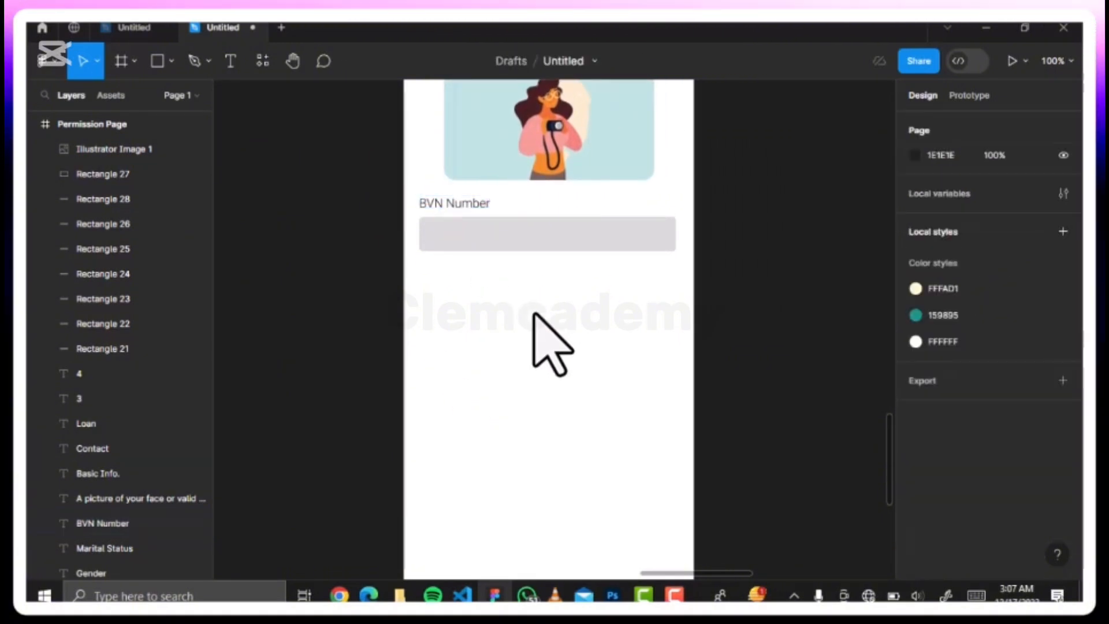
# - Duplicate the BVN Number label, place the copy below the BVN field, and change its text to "How to get your BVN"
pyautogui.click(457, 203)
pyautogui.hotkey('ctrl', 'd')
pyautogui.moveTo(457, 203); pyautogui.dragTo(554, 283)
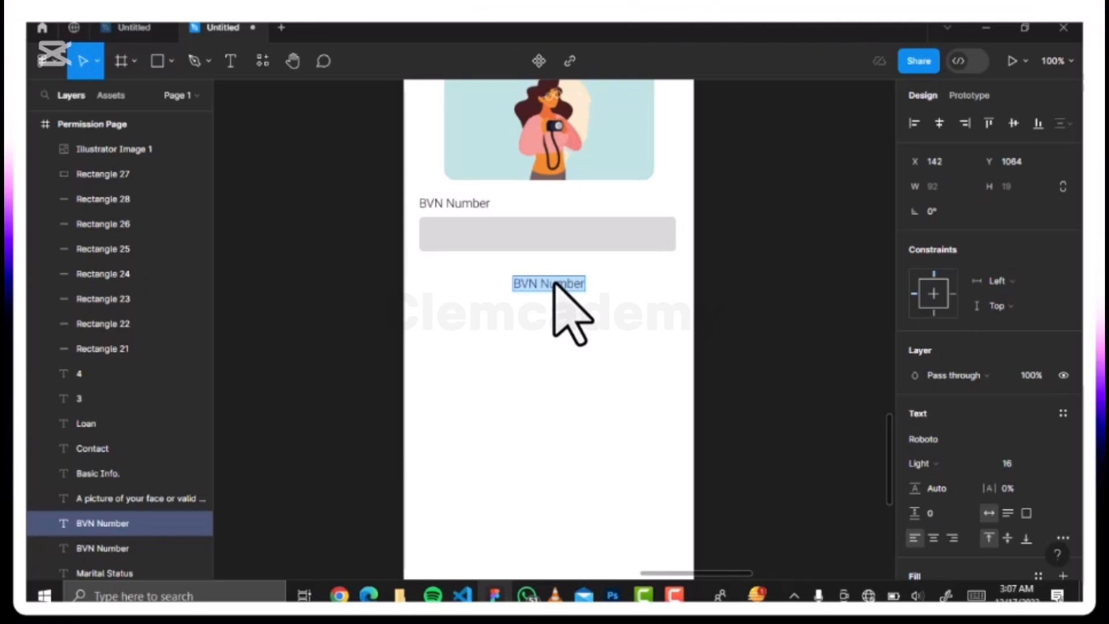
pyautogui.write('How to ged you')
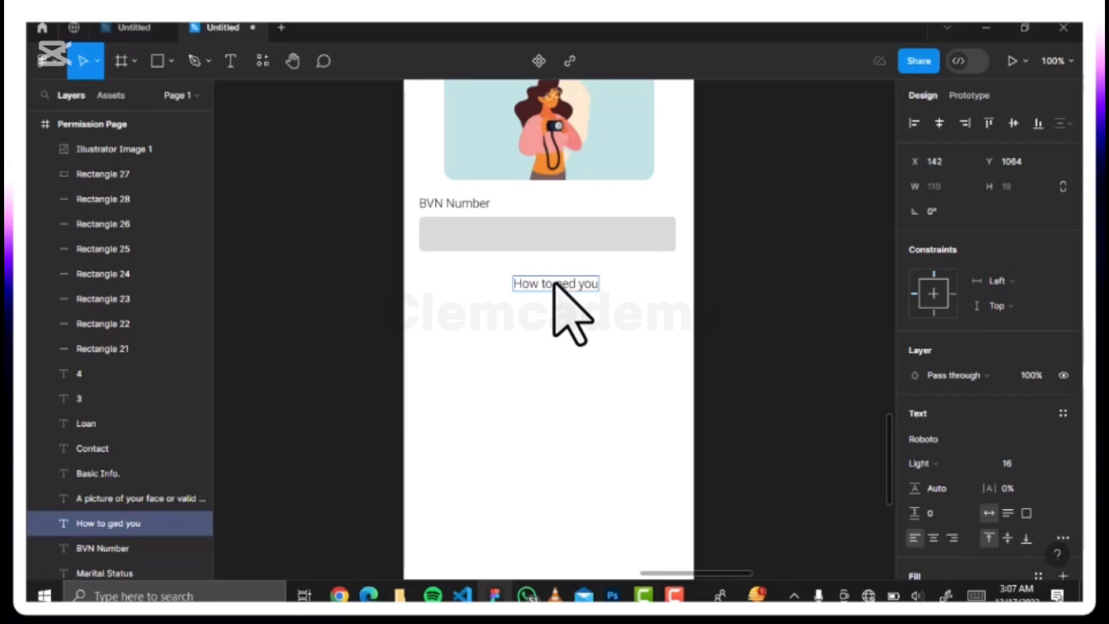
pyautogui.press('Delete')
pyautogui.press('Delete')
pyautogui.write('t')
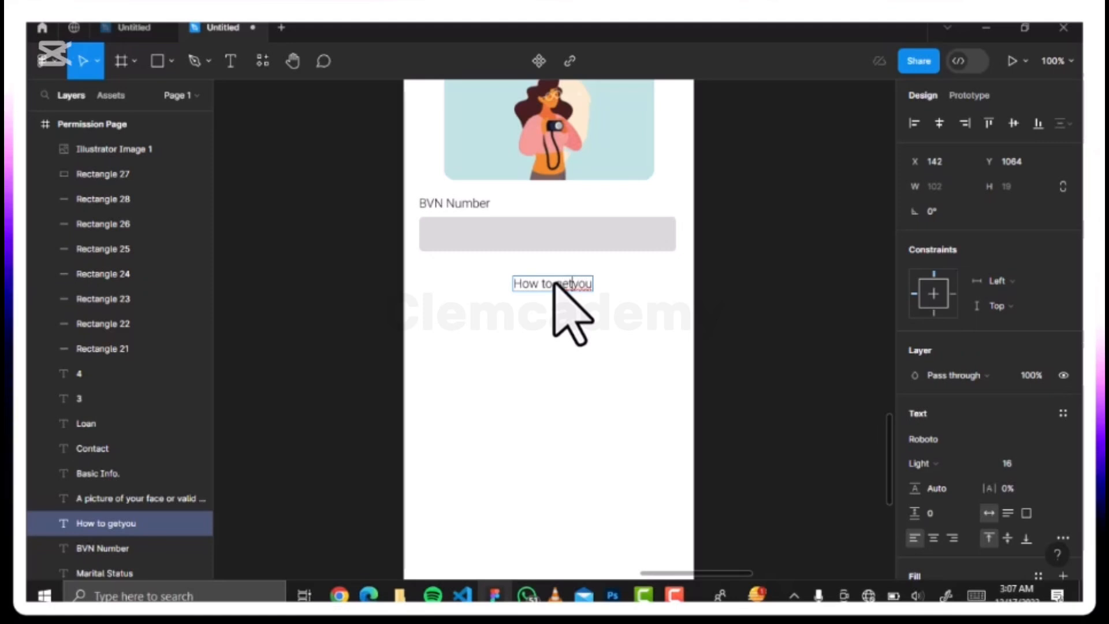
pyautogui.write(' your')
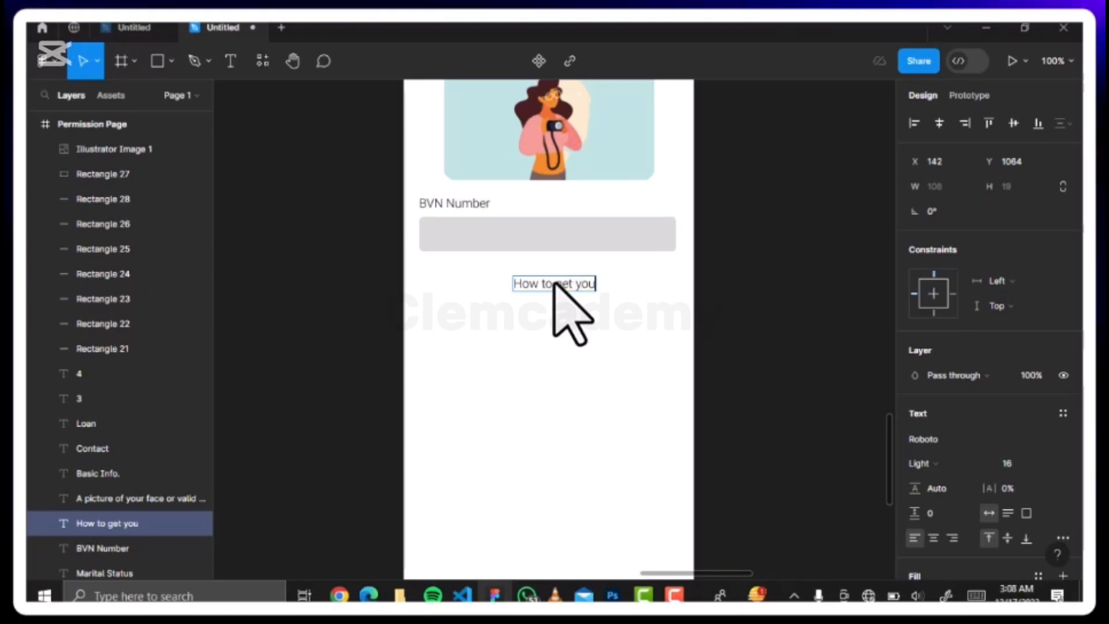
pyautogui.write(' BVN')
pyautogui.press('Escape')
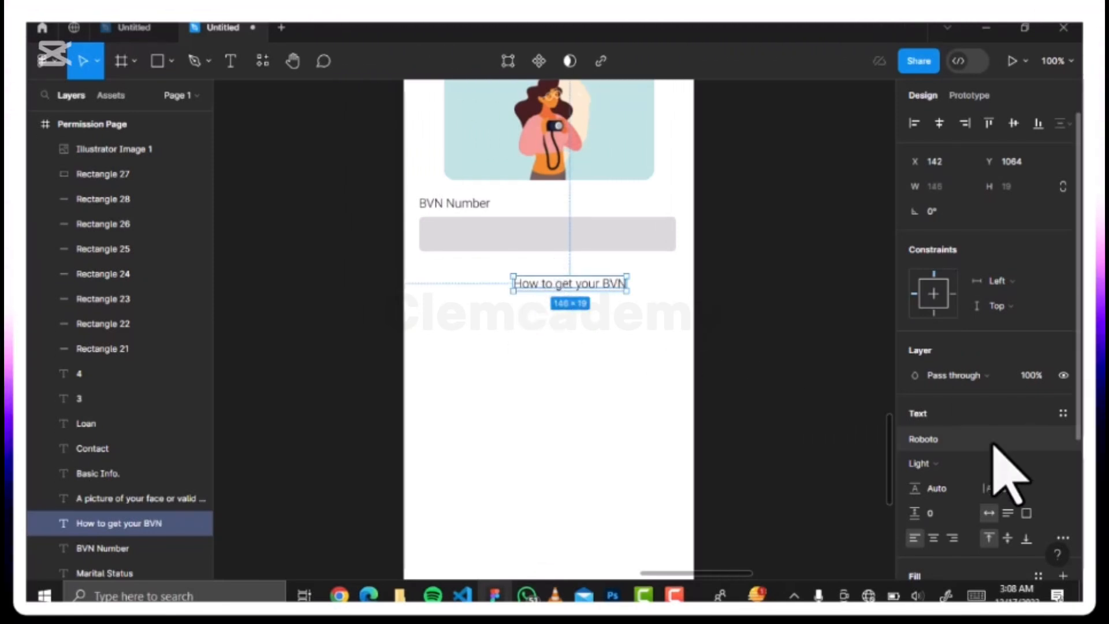
# - Set the "How to get your BVN" text to Regular weight and center it below the BVN field at X 114, Y 1052
pyautogui.click(971, 465)
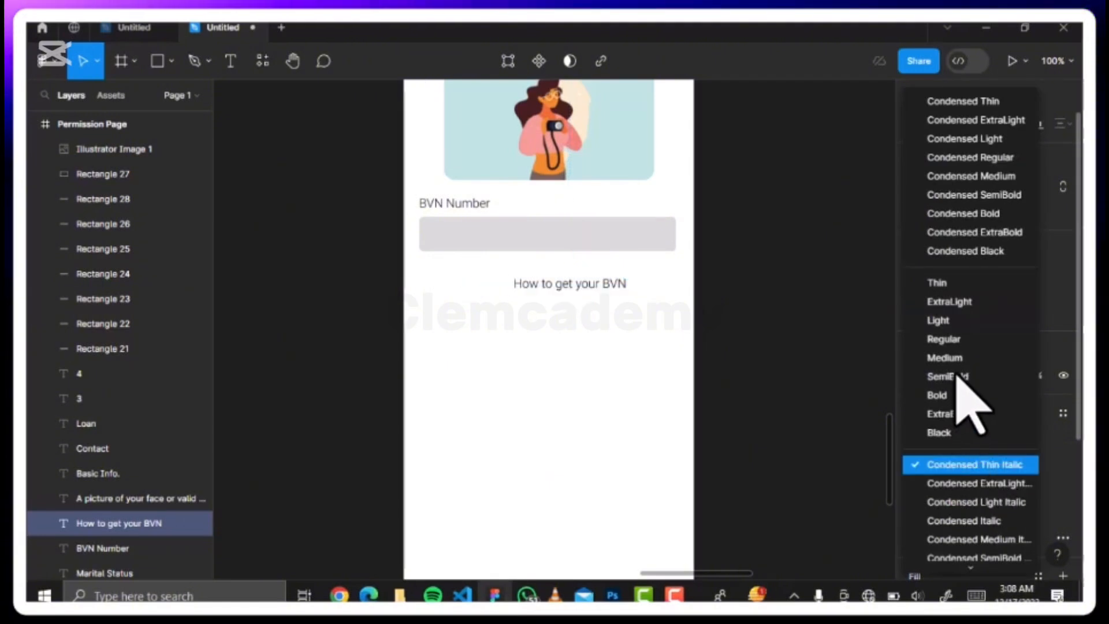
pyautogui.click(959, 339)
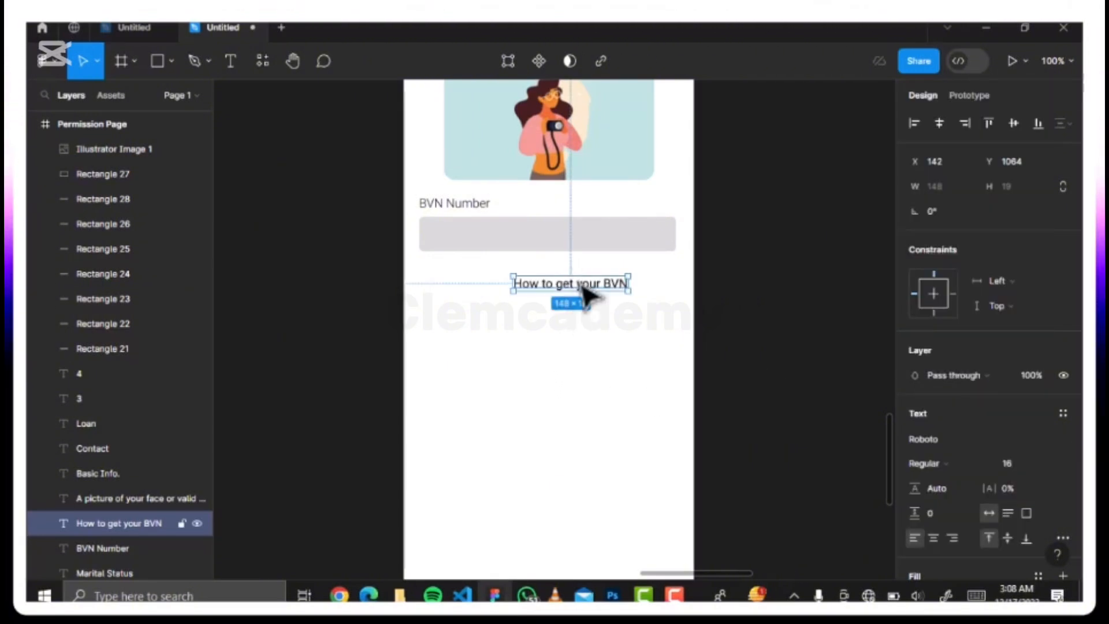
pyautogui.moveTo(566, 297); pyautogui.dragTo(558, 285)
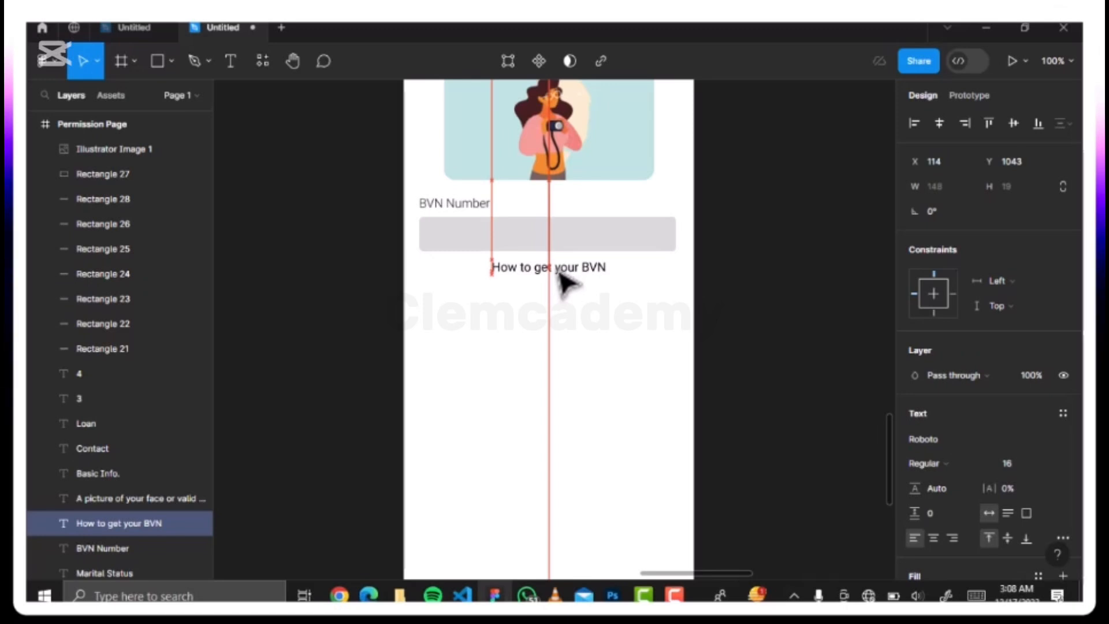
pyautogui.moveTo(559, 274); pyautogui.dragTo(559, 273)
pyautogui.press('alt')
pyautogui.press('Down')
pyautogui.press('Down')
pyautogui.press('Down')
pyautogui.press('Down')
pyautogui.press('Down')
pyautogui.press('Down')
pyautogui.press('Down')
pyautogui.press('Down')
pyautogui.press('Down')
pyautogui.press('Down')
pyautogui.press('alt')
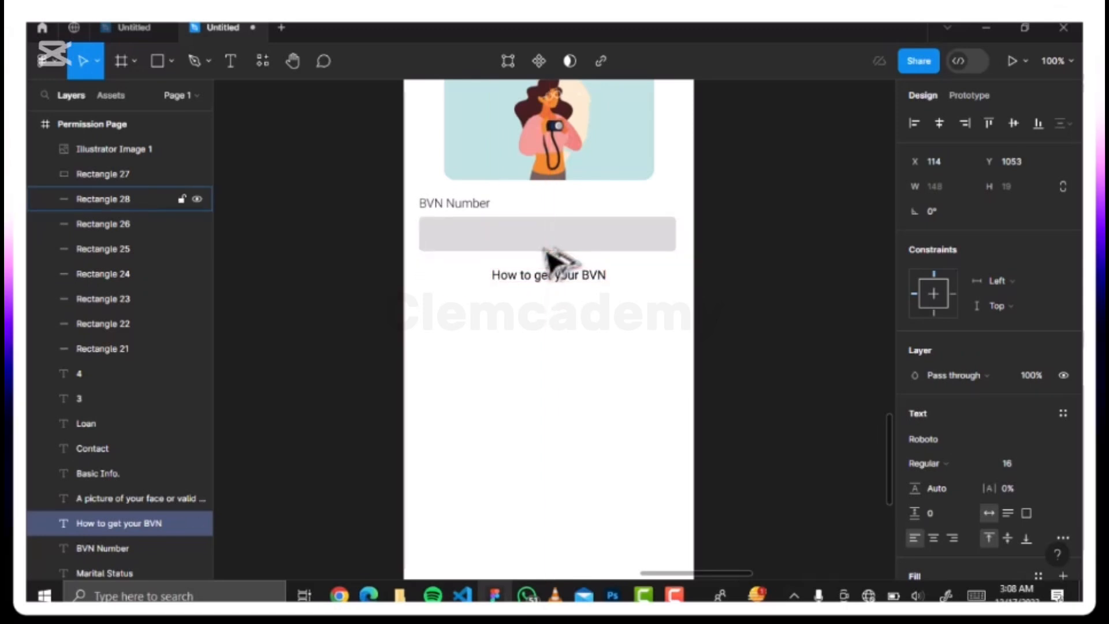
pyautogui.press('alt')
pyautogui.press('Up')
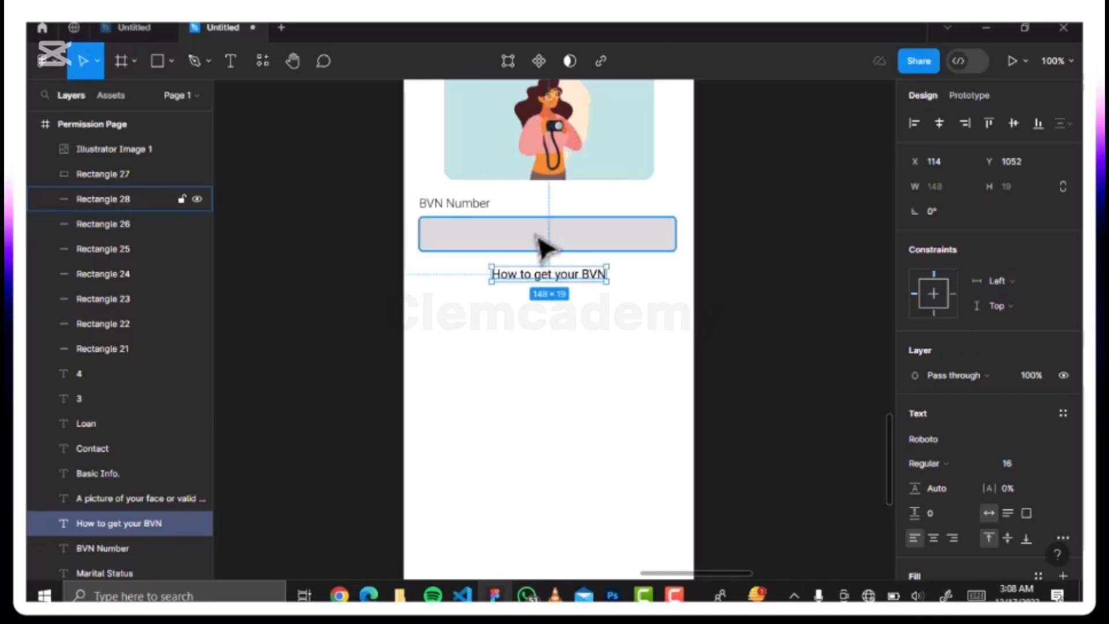
# - Duplicate the BVN field and resize the copy to 186 × 37, centered below the "How to get your BVN" text at X 95, Y 1079
pyautogui.click(543, 245)
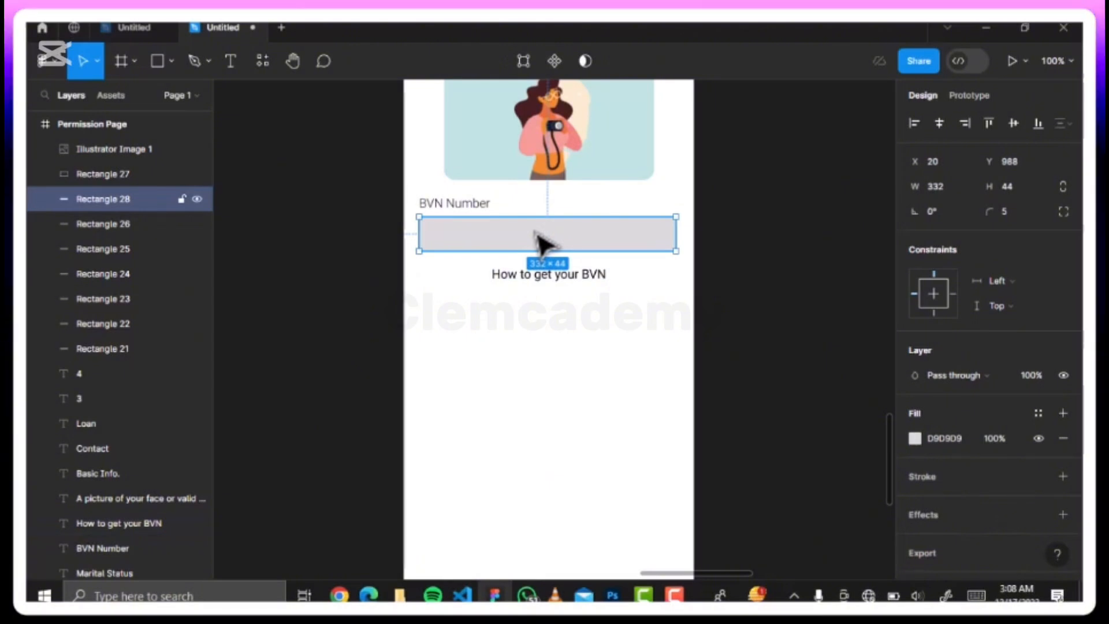
pyautogui.hotkey('ctrl', 'd')
pyautogui.moveTo(537, 234); pyautogui.dragTo(540, 307)
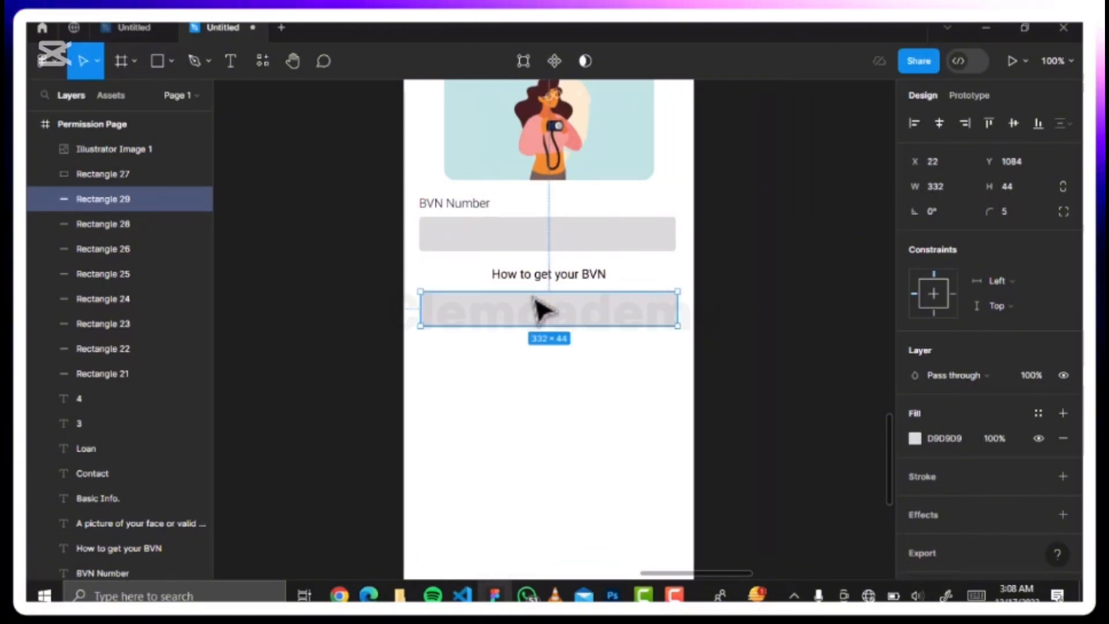
pyautogui.moveTo(460, 307); pyautogui.dragTo(639, 307)
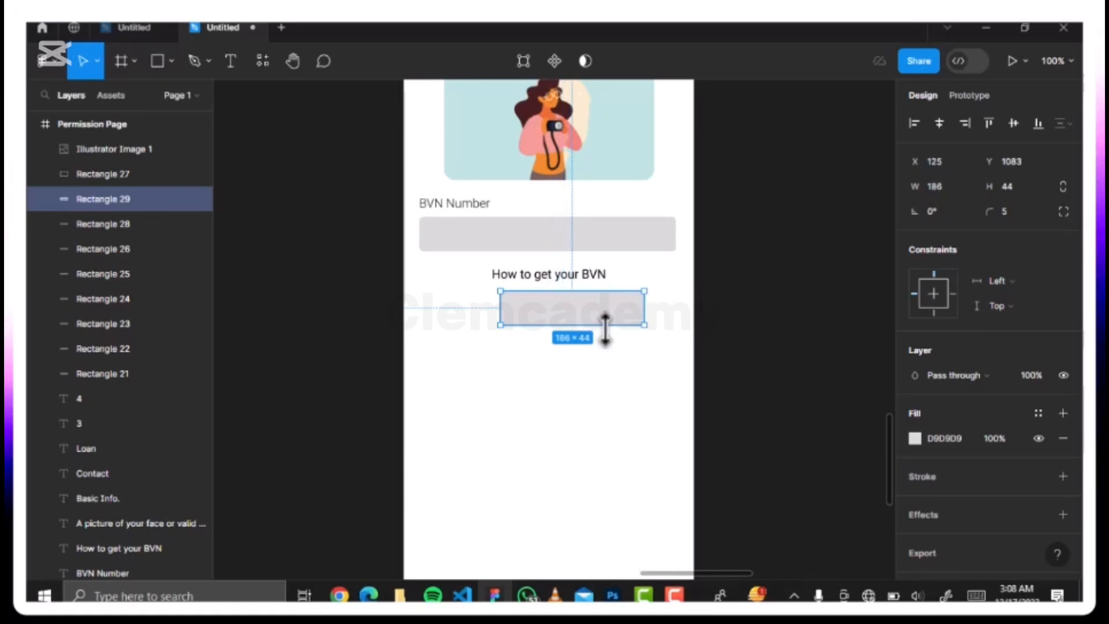
pyautogui.moveTo(603, 319); pyautogui.dragTo(571, 309)
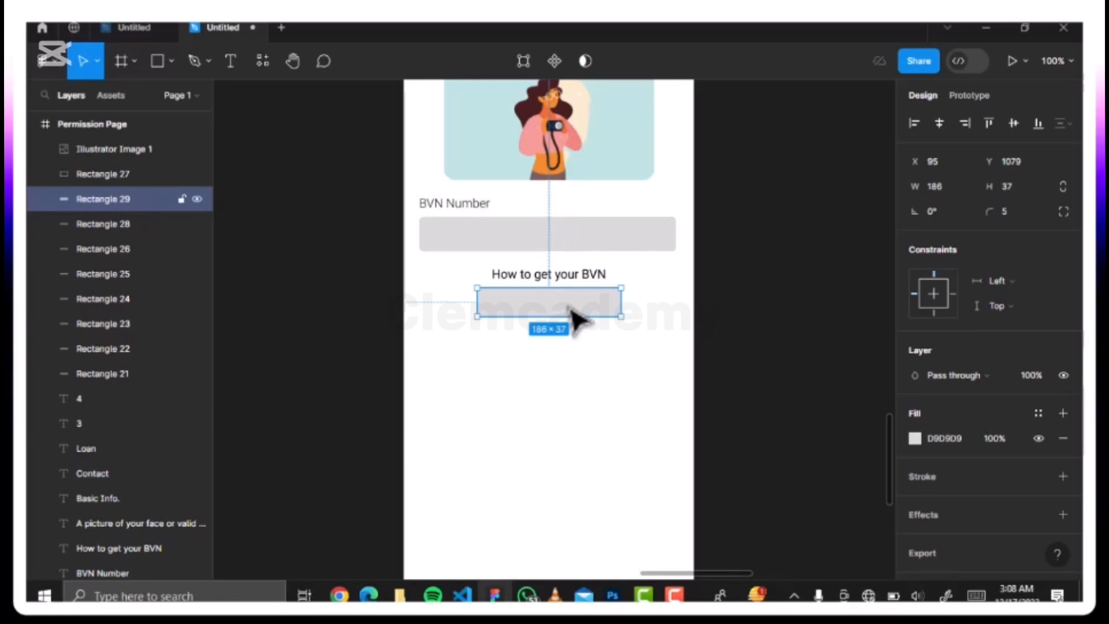
pyautogui.press('alt')
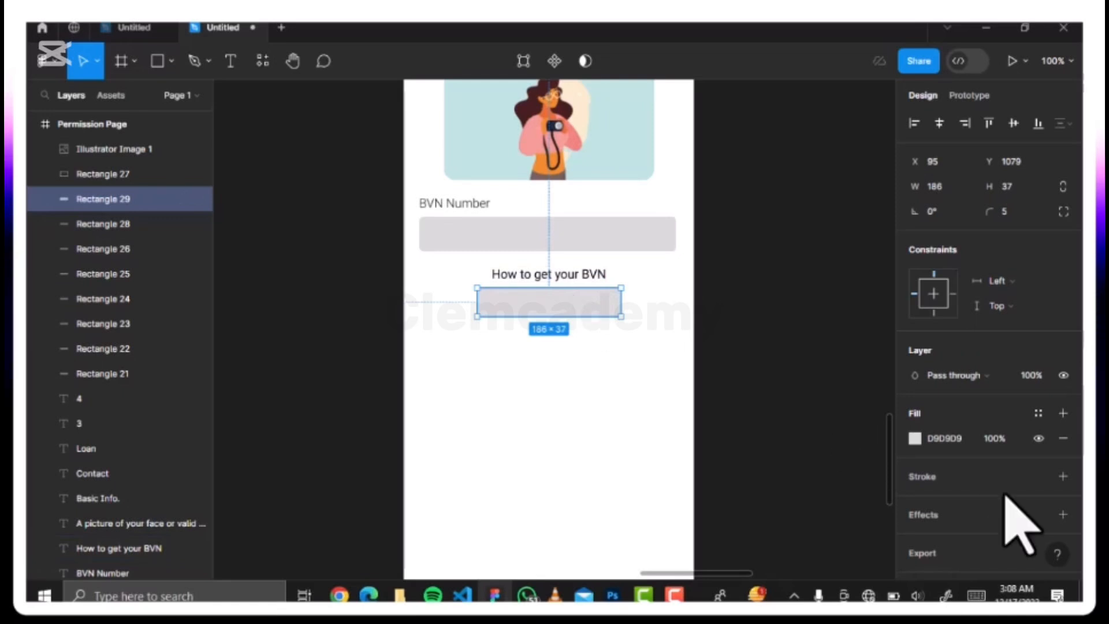
# - Fill the small box below the "How to get your BVN" text with red FF0000 and set its corner radius to 0
pyautogui.click(916, 438)
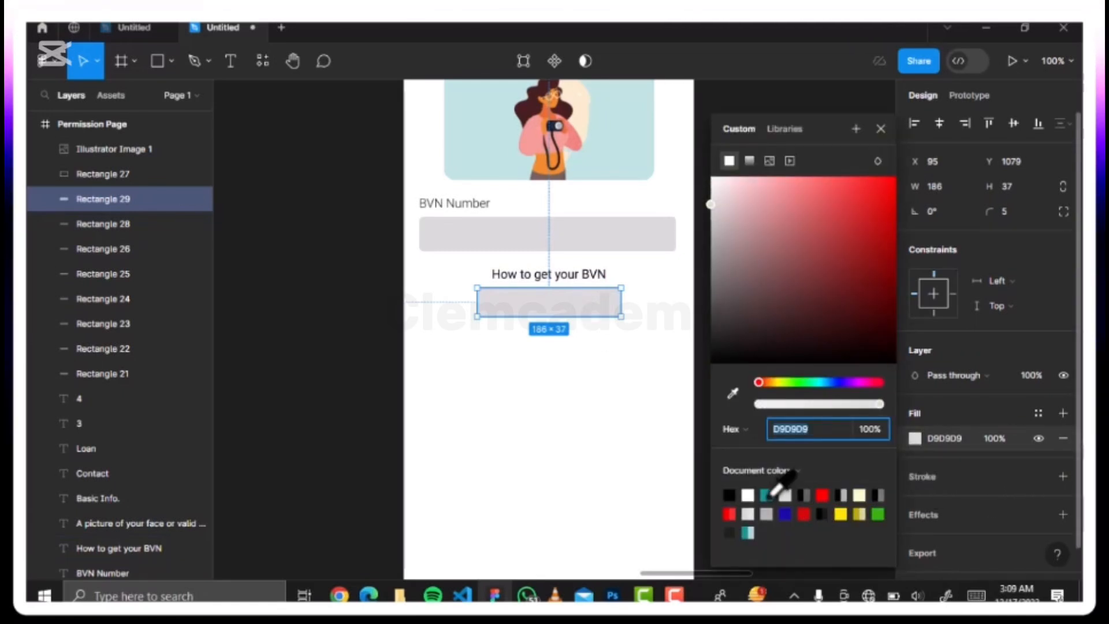
pyautogui.click(824, 495)
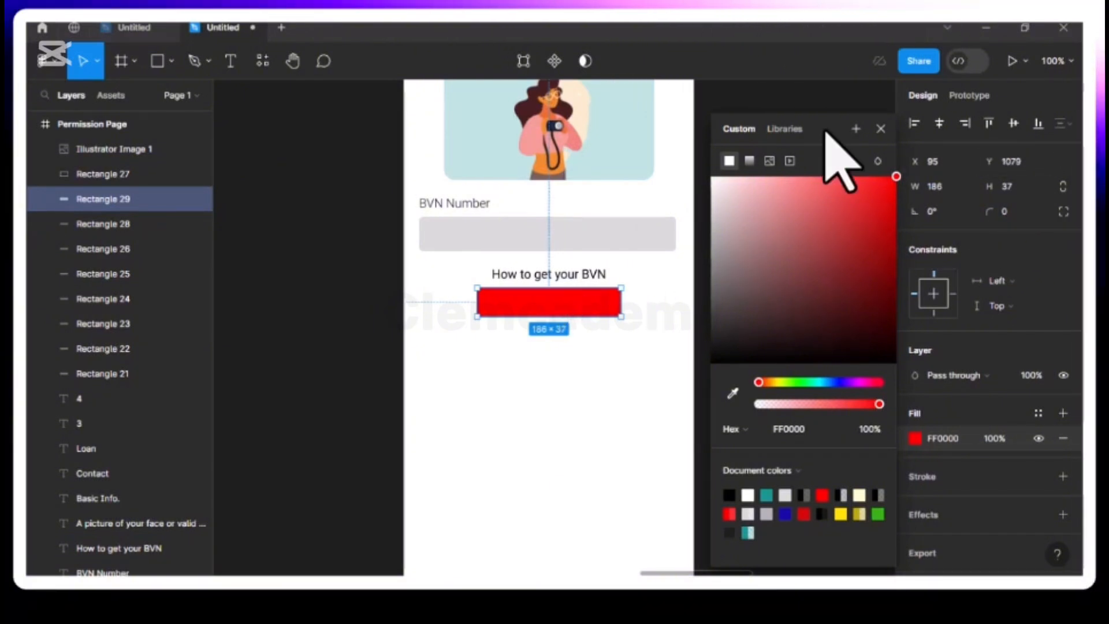
pyautogui.click(880, 128)
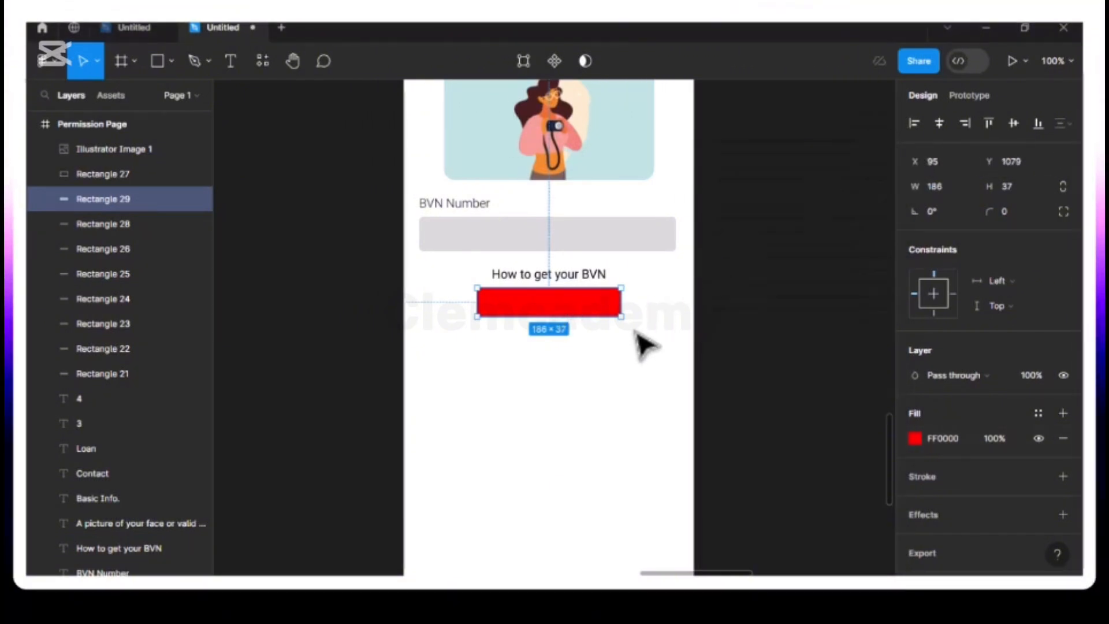
pyautogui.click(645, 345)
pyautogui.click(573, 317)
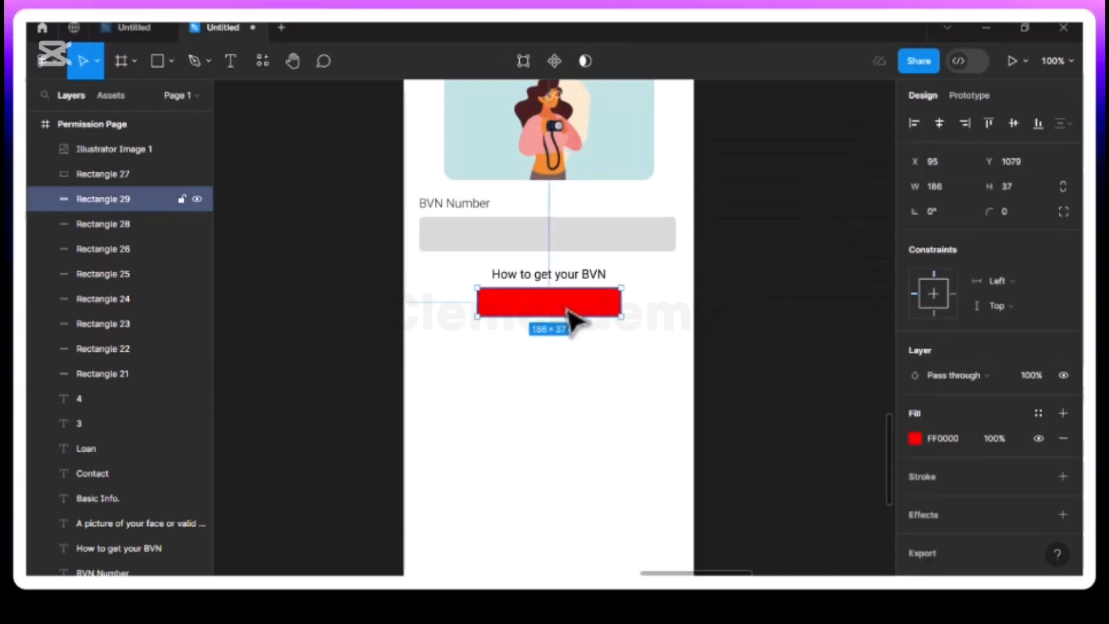
pyautogui.press('alt')
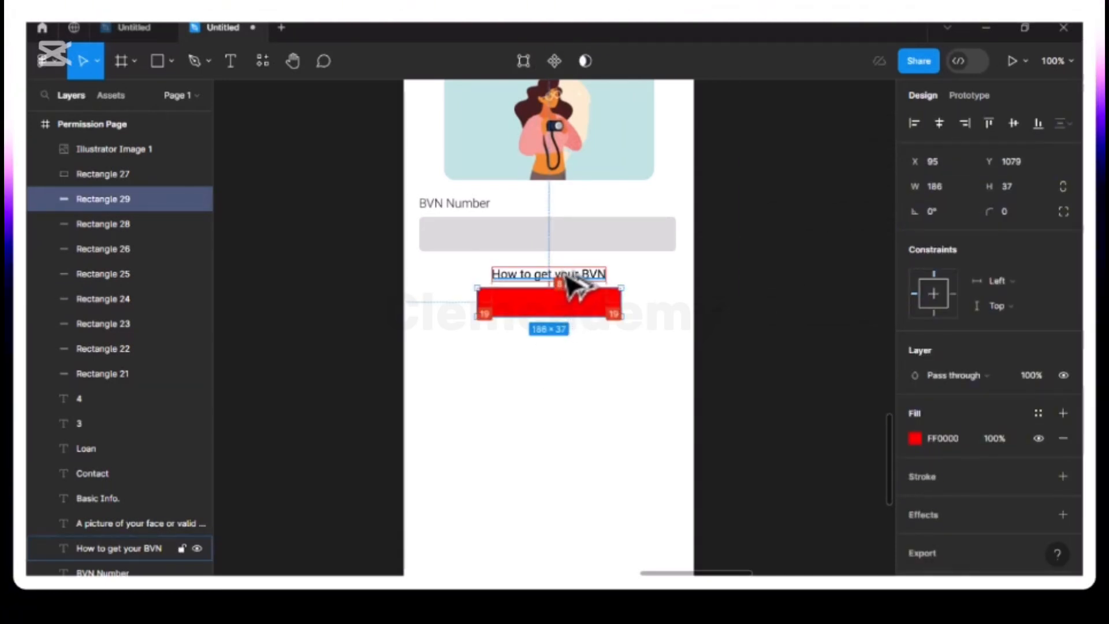
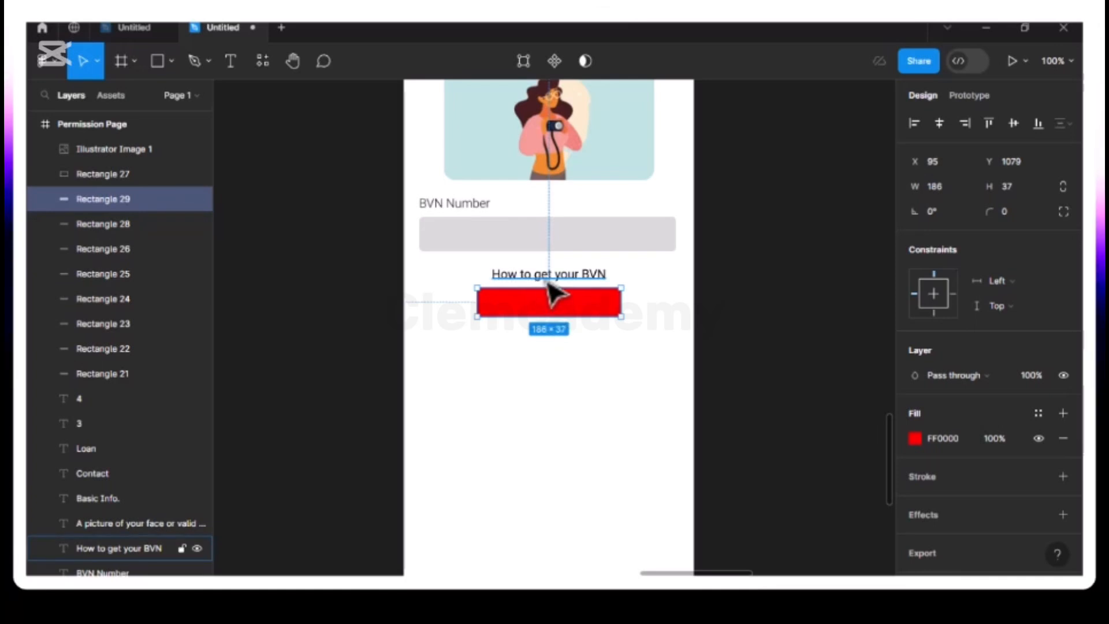
# - Duplicate the "How to get your BVN" text onto the red box at X 114, Y 1097 and bring the copy to the front
pyautogui.click(547, 282)
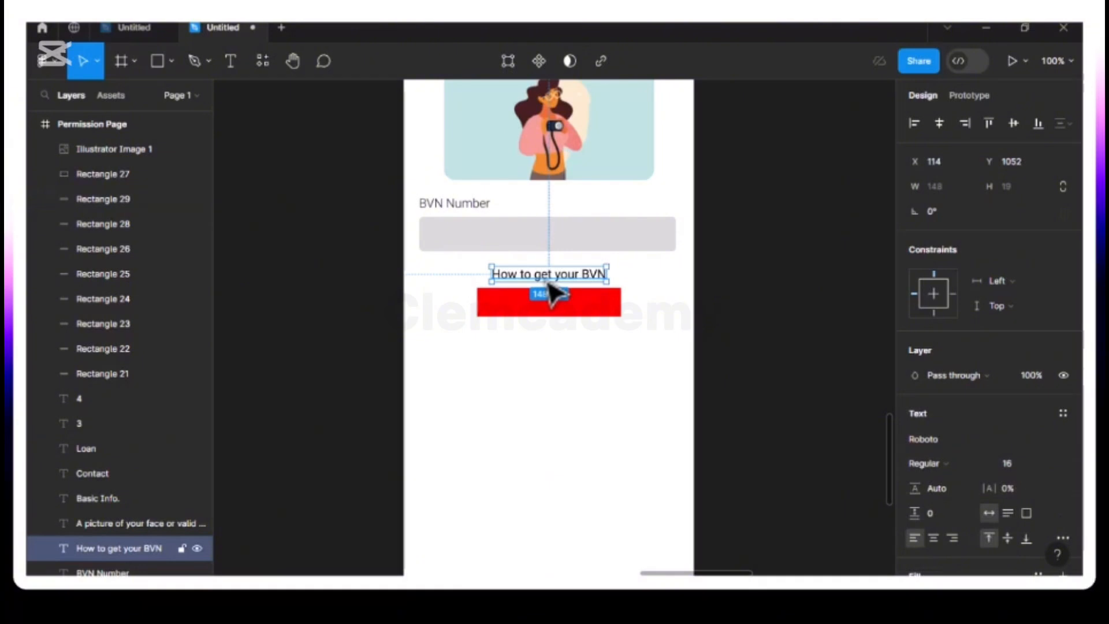
pyautogui.hotkey('ctrl', 'd')
pyautogui.moveTo(553, 284); pyautogui.dragTo(555, 318)
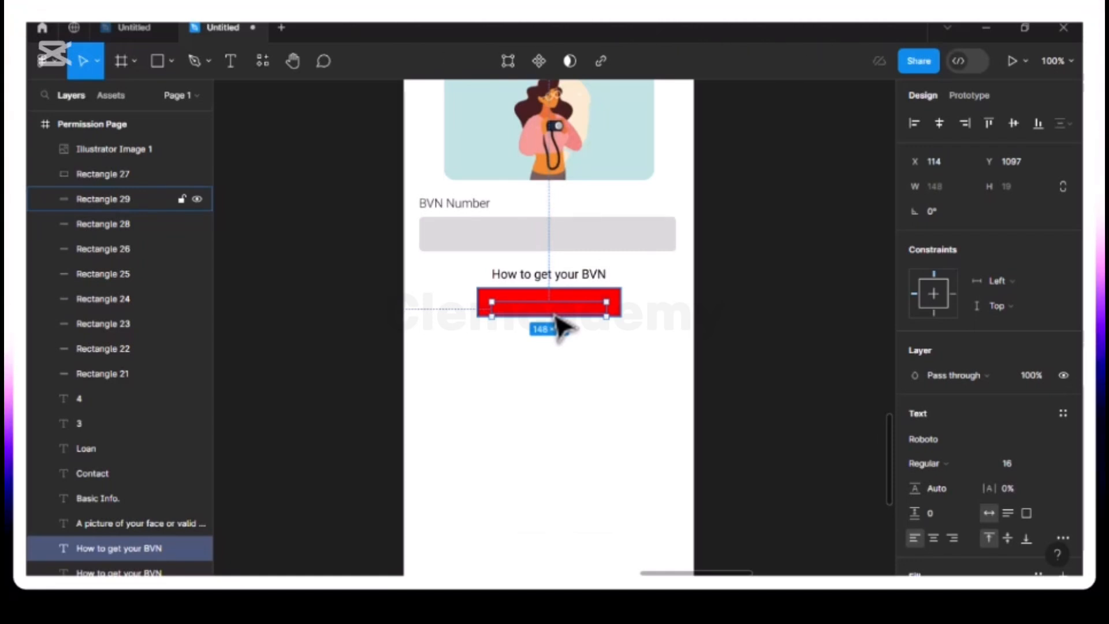
pyautogui.rightClick(554, 316)
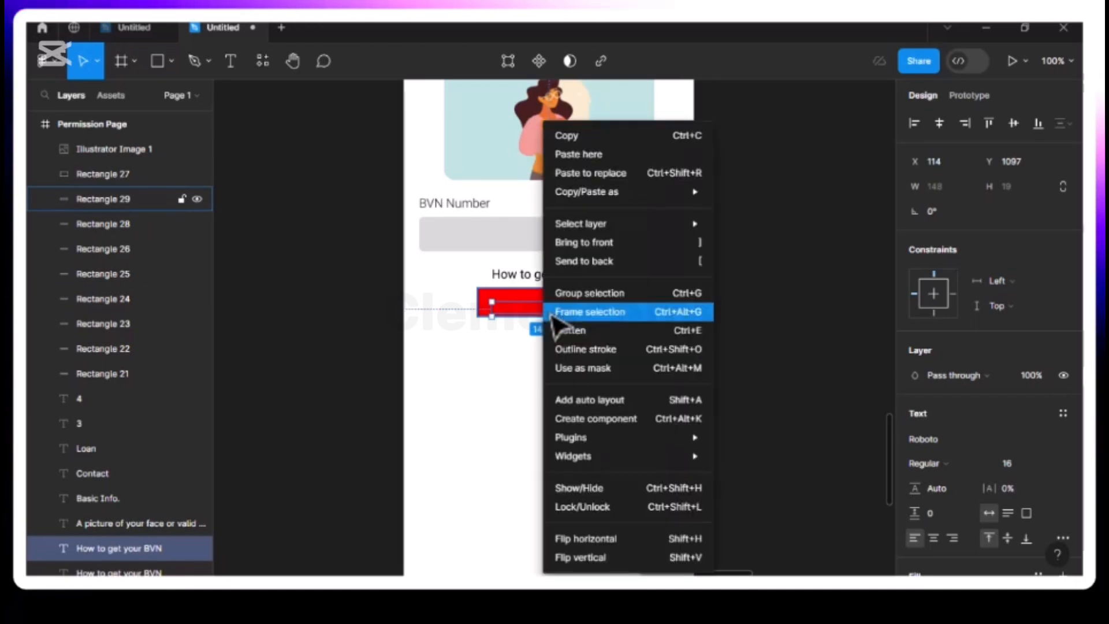
pyautogui.click(586, 245)
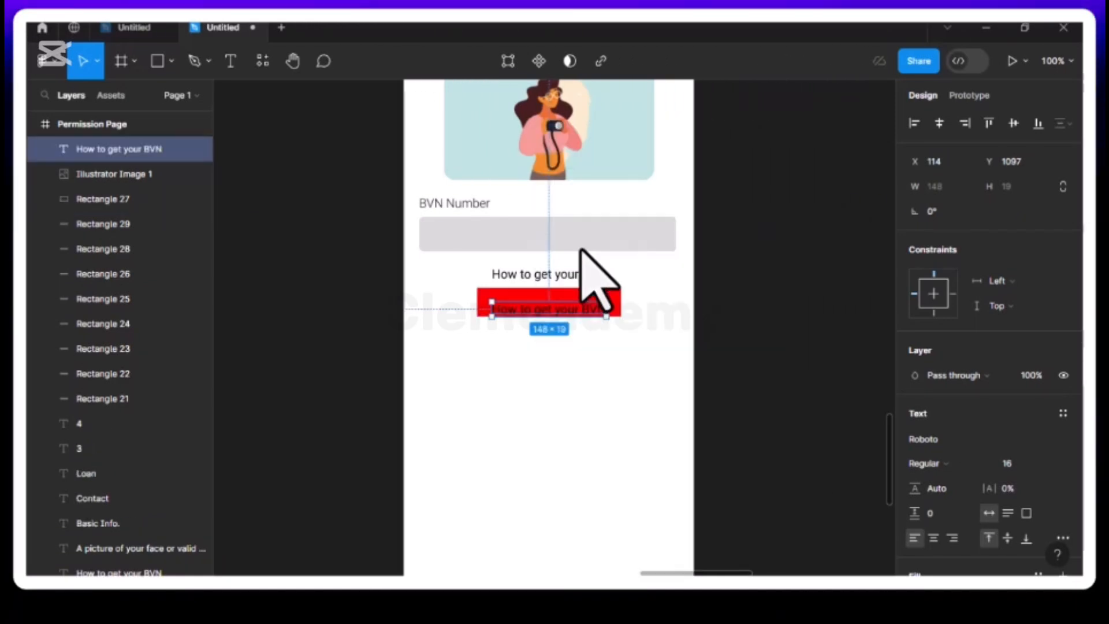
# - Change the copied text on the red box to "Dial *565*0#" and color it white FFFFFF
pyautogui.doubleClick(571, 315)
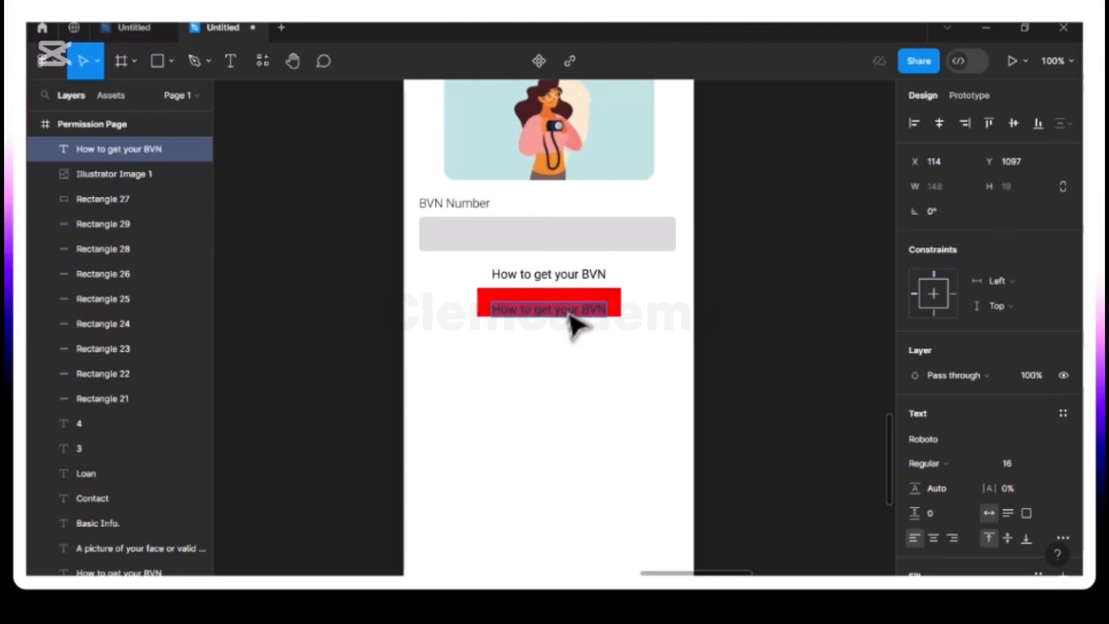
pyautogui.write('Dial *565*0#')
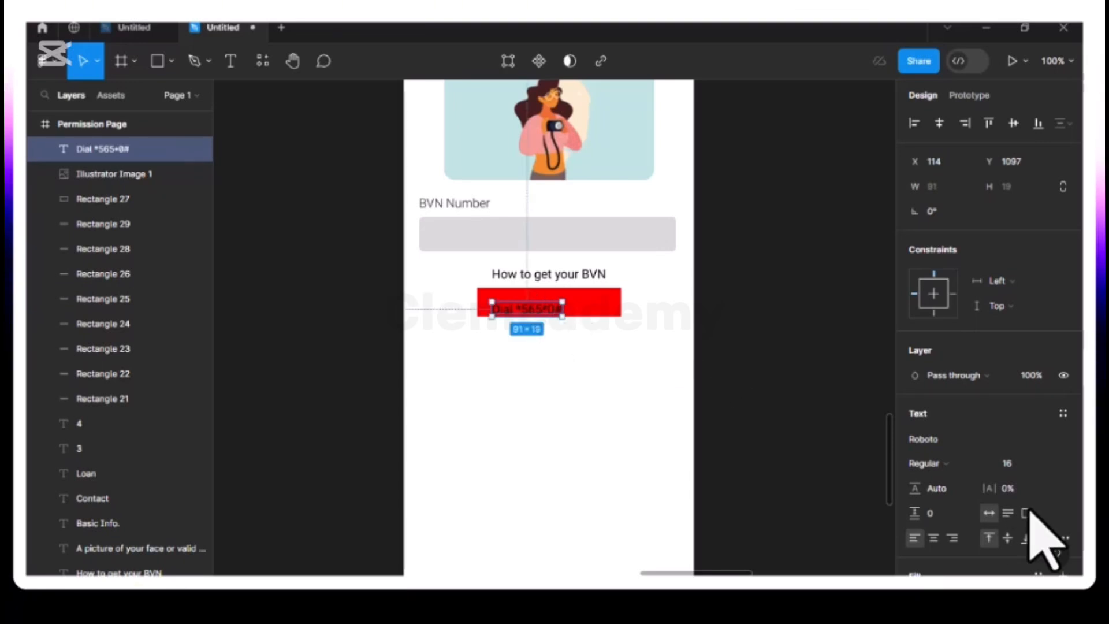
pyautogui.scroll(-3, 1031, 508)
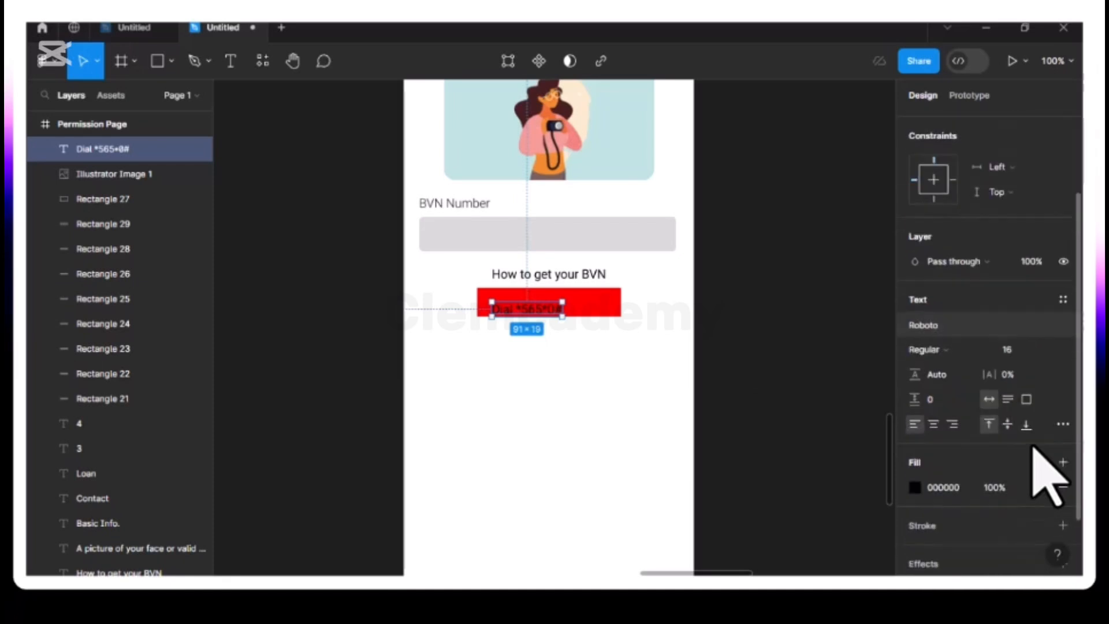
pyautogui.click(915, 487)
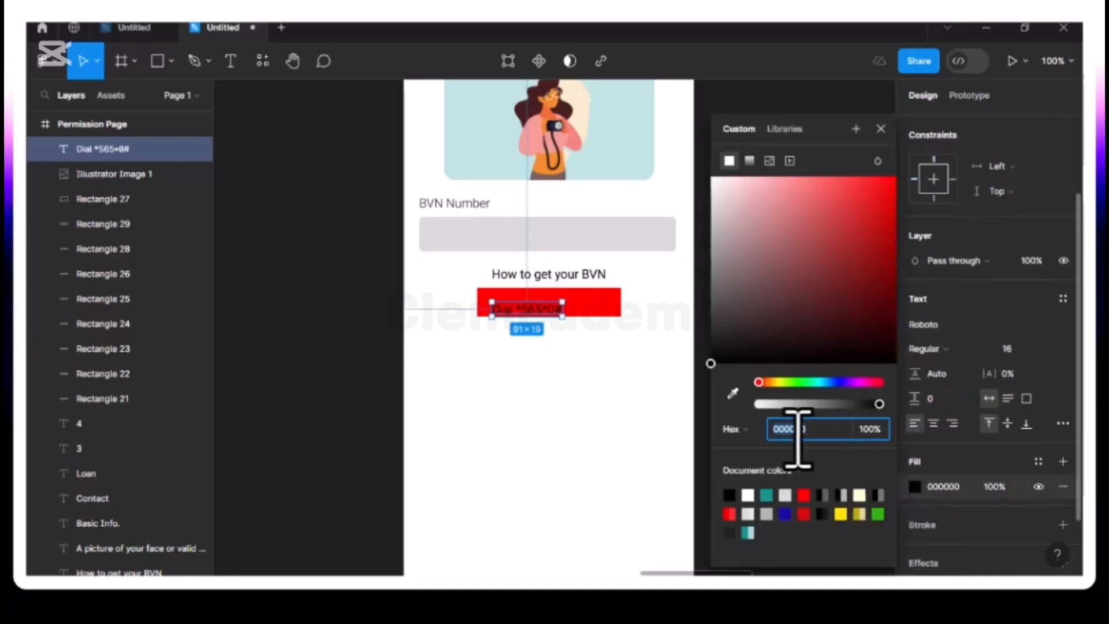
pyautogui.click(749, 494)
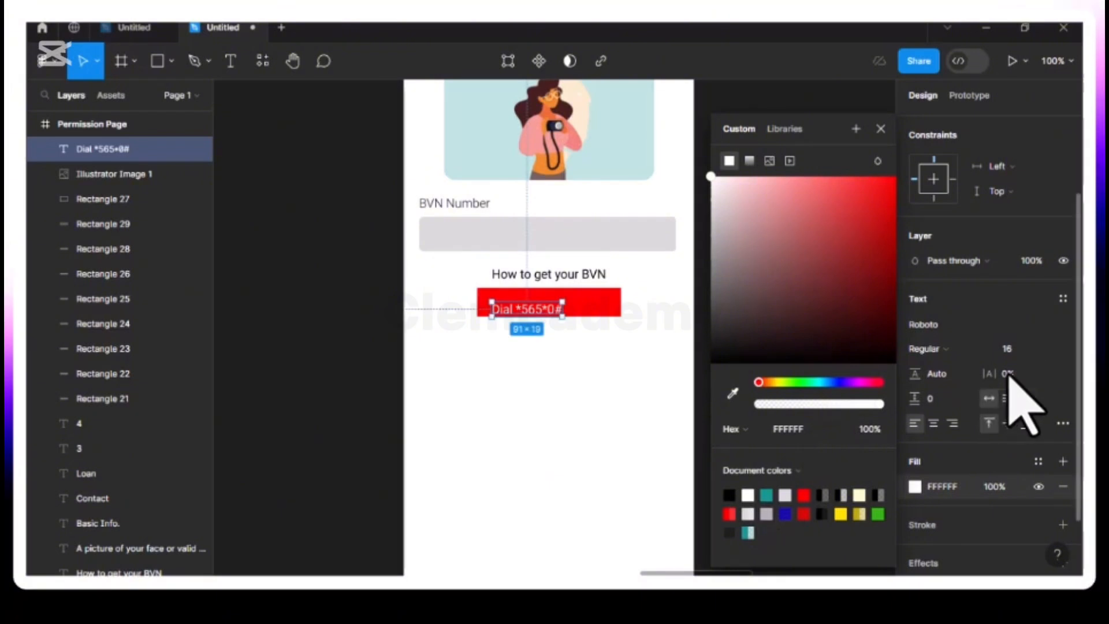
# - Center the "Dial *565*0#" text inside the red box, keeping its font size at 16, and clear the selection
pyautogui.click(1055, 349)
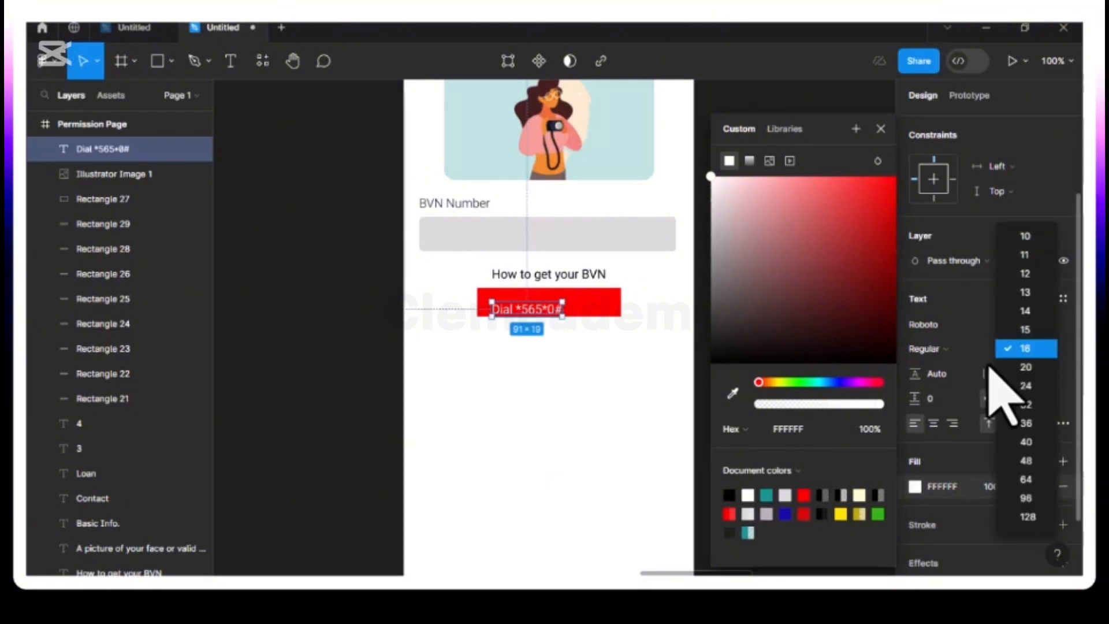
pyautogui.click(571, 352)
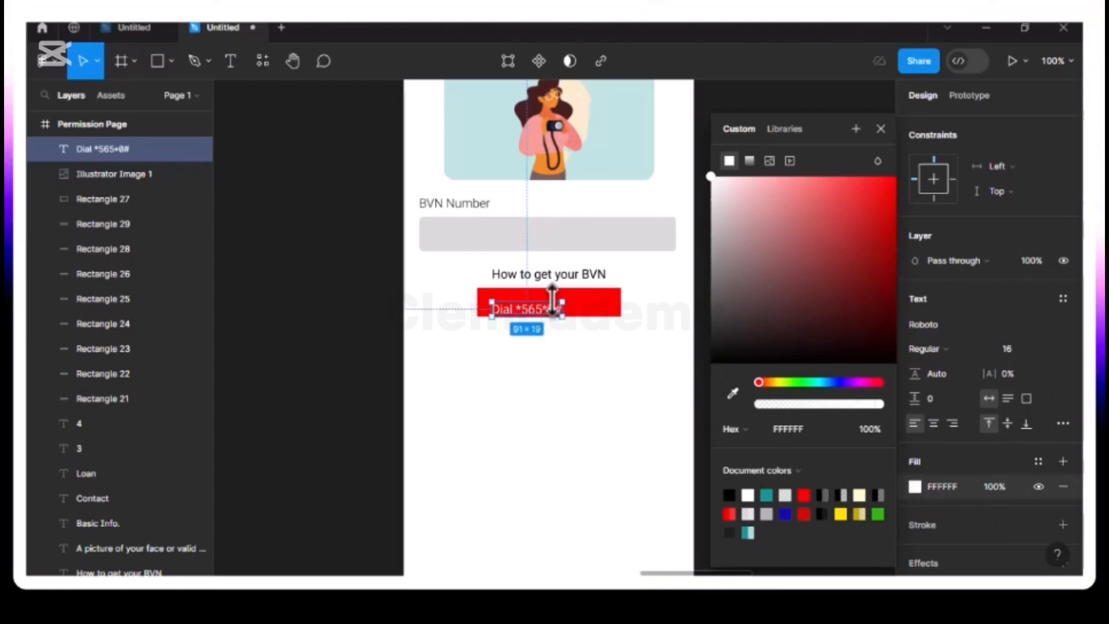
pyautogui.moveTo(562, 306); pyautogui.dragTo(569, 308)
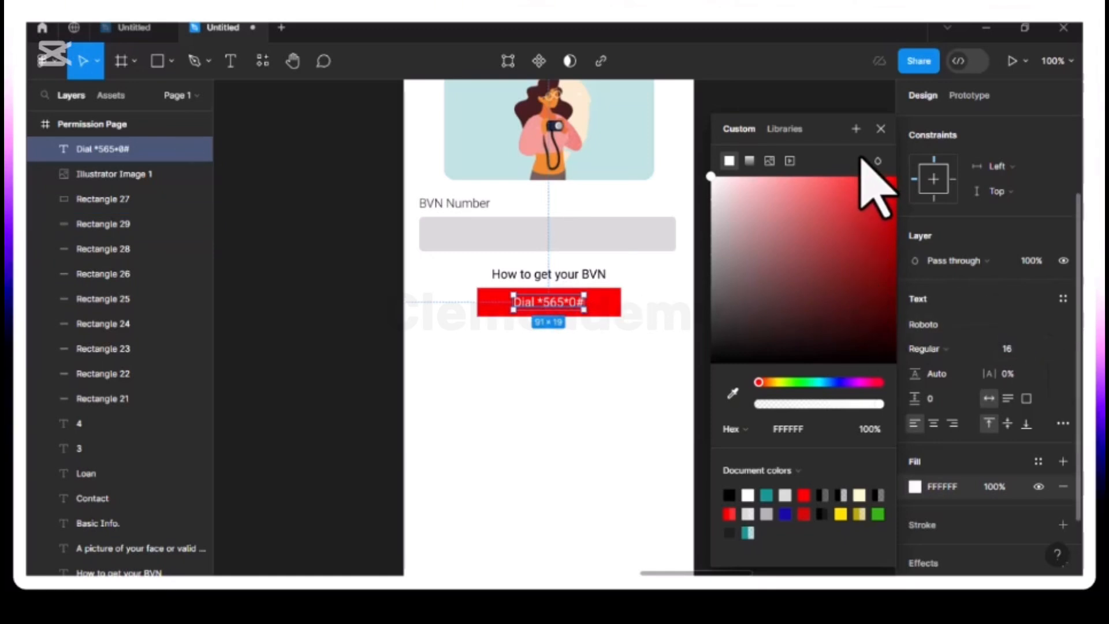
pyautogui.click(880, 129)
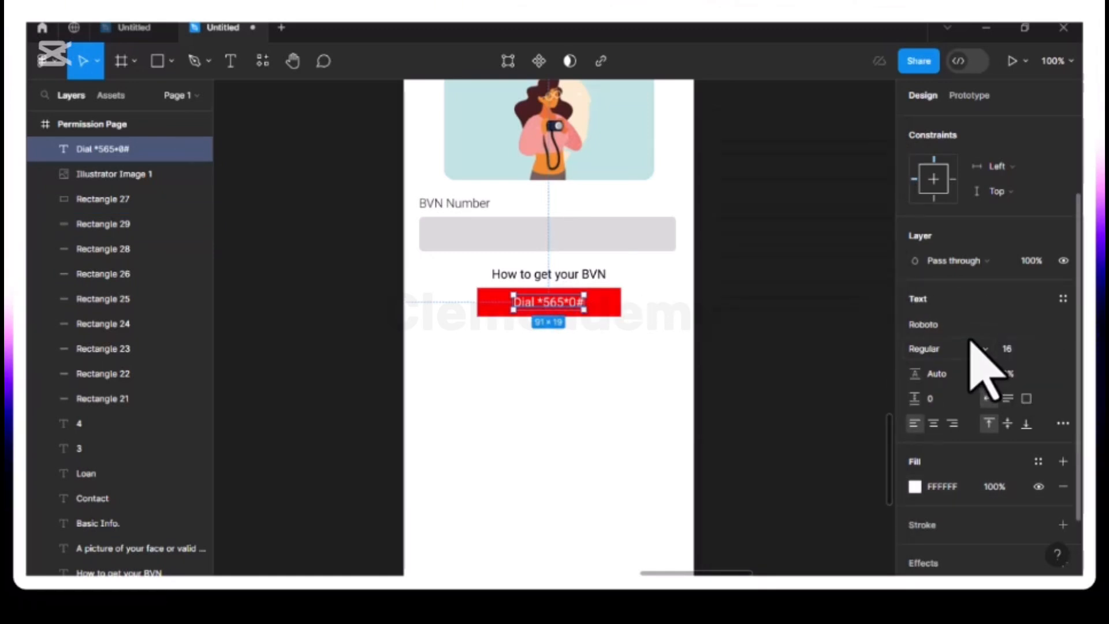
pyautogui.click(573, 415)
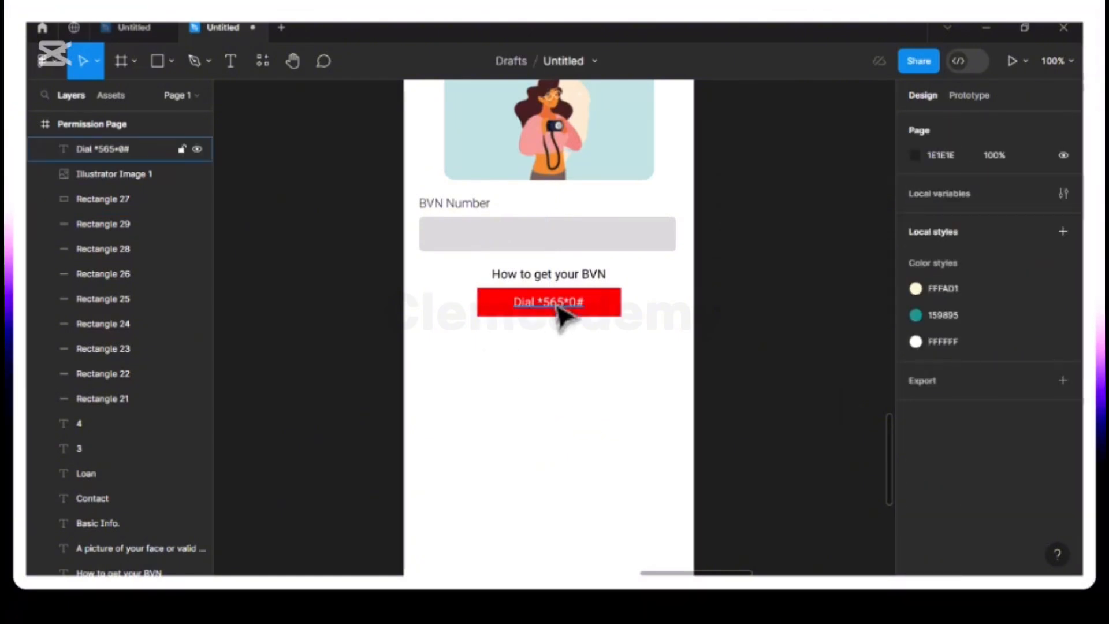
# - Duplicate the "BVN Number" label with its input box and place the copy below the red dial-code box, with its label at X 20, Y 1136
pyautogui.click(460, 211)
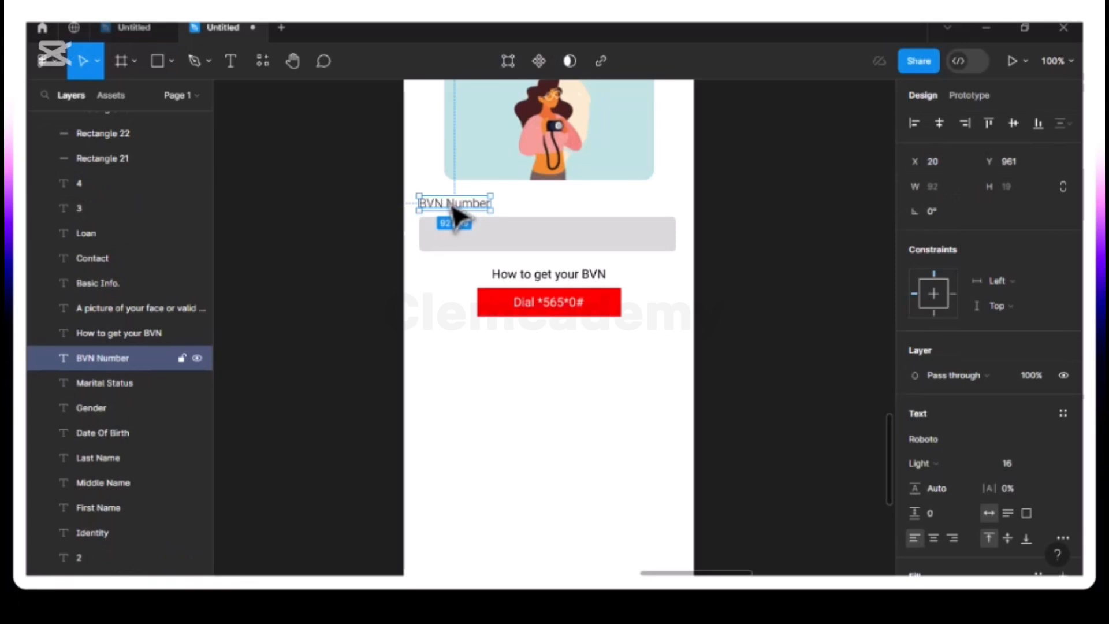
pyautogui.keyDown('shift'); pyautogui.click(461, 248); pyautogui.keyUp('shift')
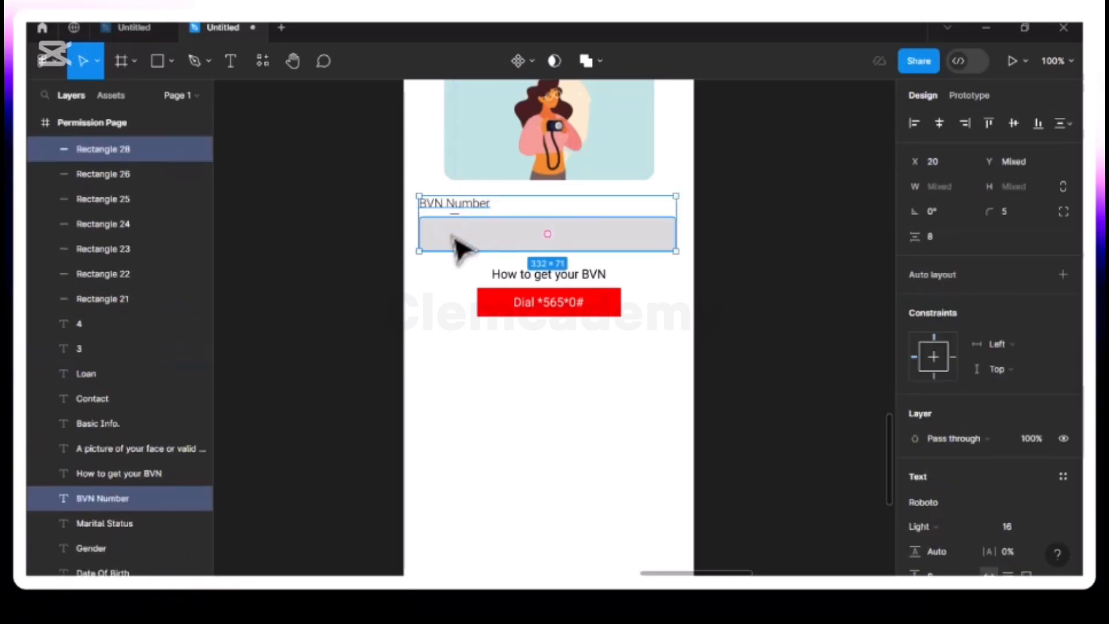
pyautogui.hotkey('ctrl', 'd')
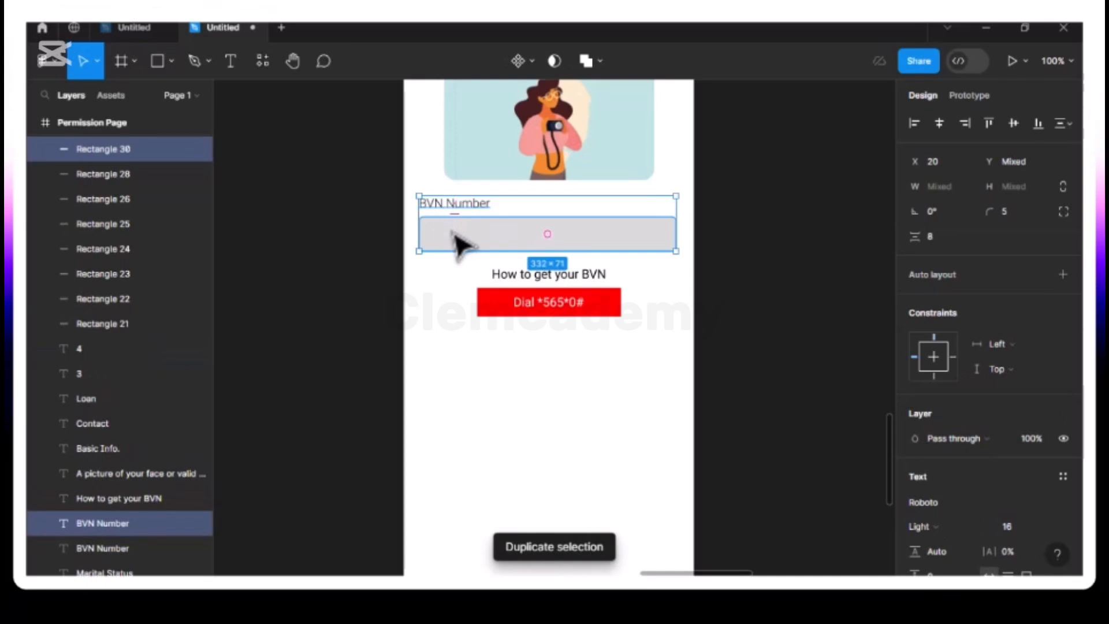
pyautogui.moveTo(459, 286); pyautogui.dragTo(455, 374)
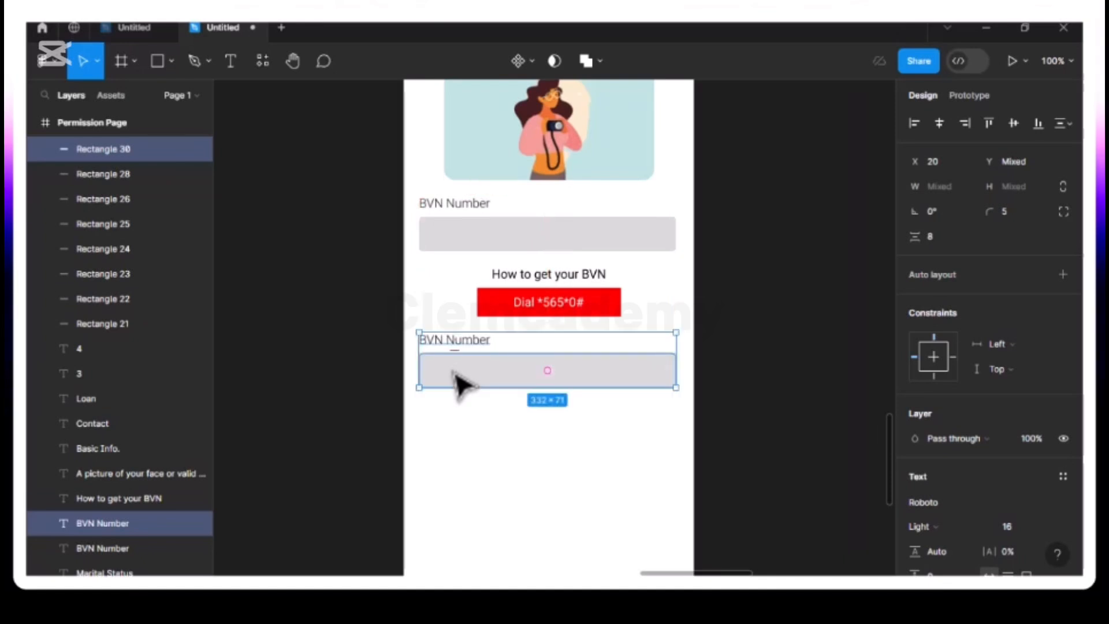
pyautogui.click(456, 319)
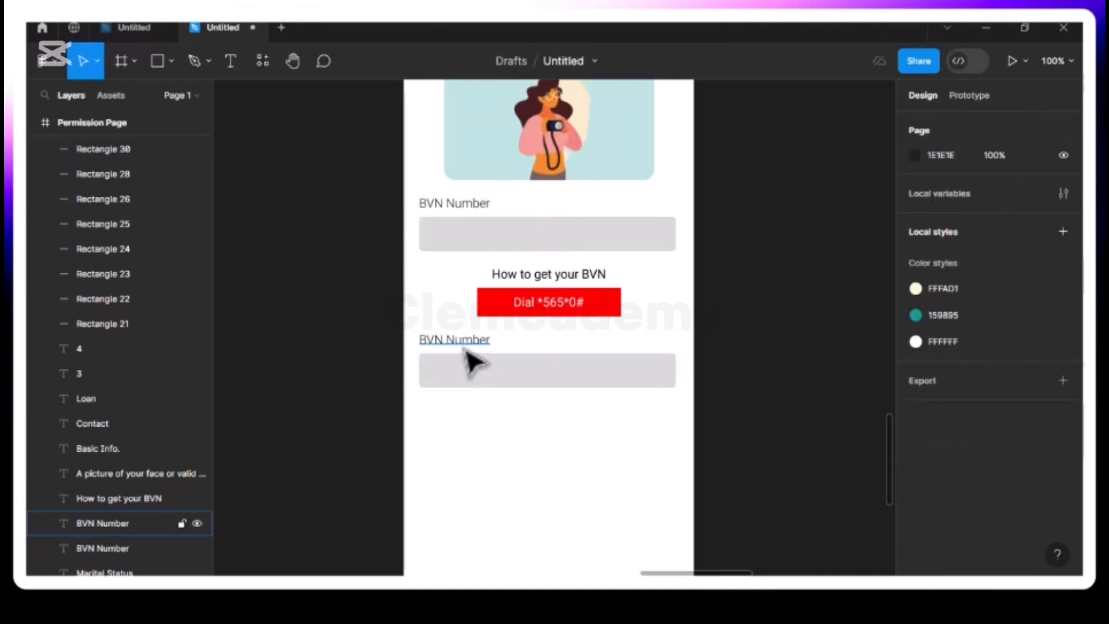
# - Change the copied "BVN Number" label below the red box to "Bank Name"
pyautogui.doubleClick(465, 353)
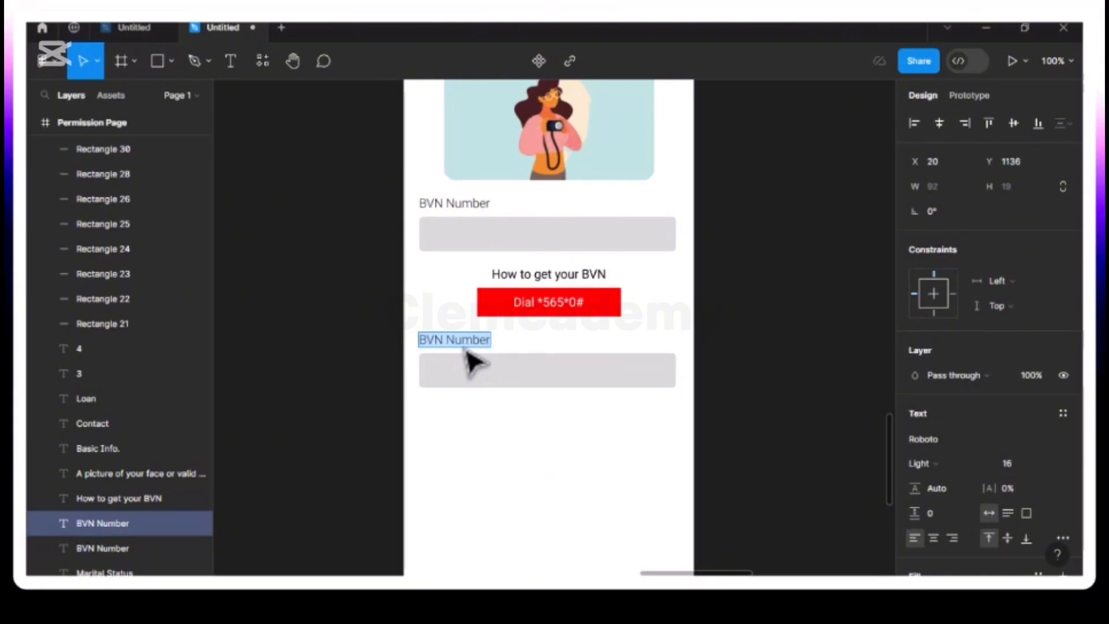
pyautogui.write('Bank')
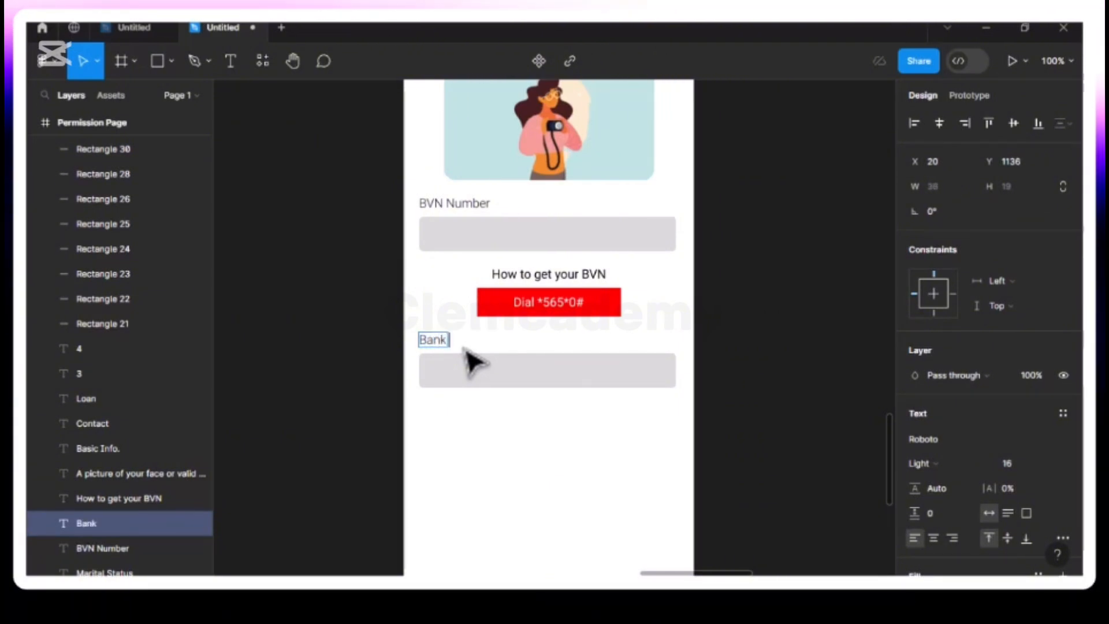
pyautogui.write(' Name')
pyautogui.press('Escape')
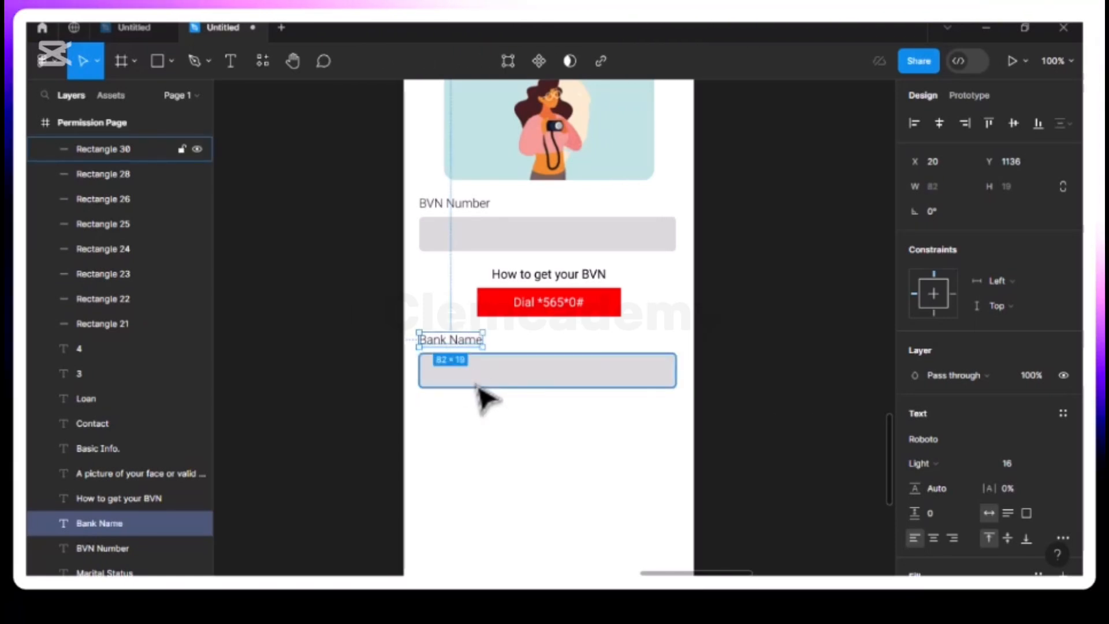
# - Duplicate the "Bank Name" label with its input box directly below the original, with the copied label at X 20, Y 1227
pyautogui.keyDown('shift'); pyautogui.click(477, 386); pyautogui.keyUp('shift')
pyautogui.hotkey('ctrl', 'd')
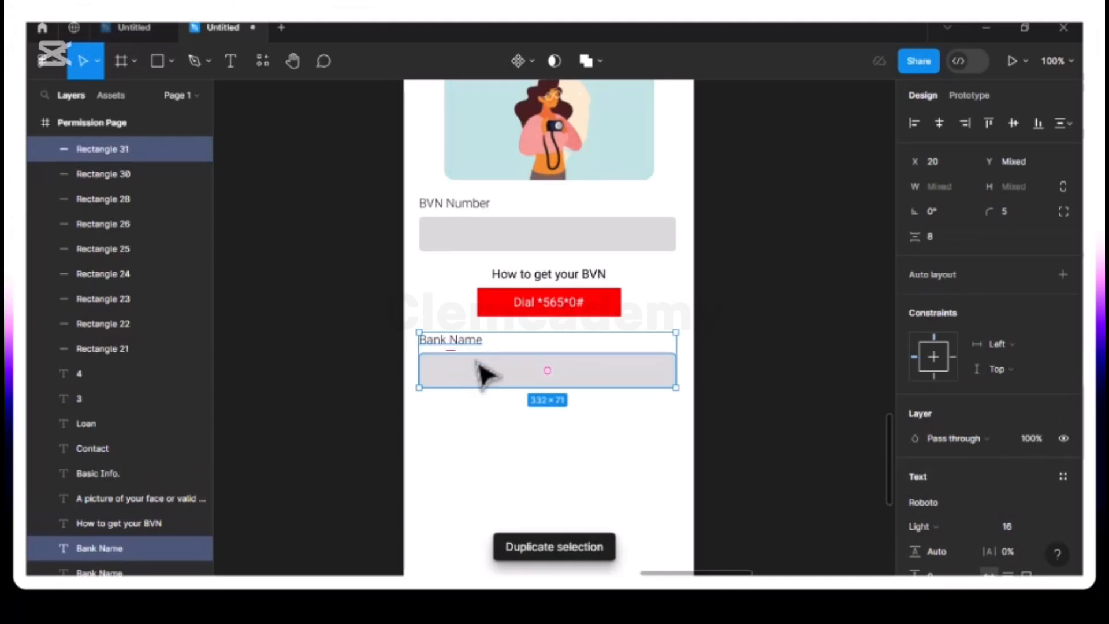
pyautogui.moveTo(475, 364); pyautogui.dragTo(471, 435)
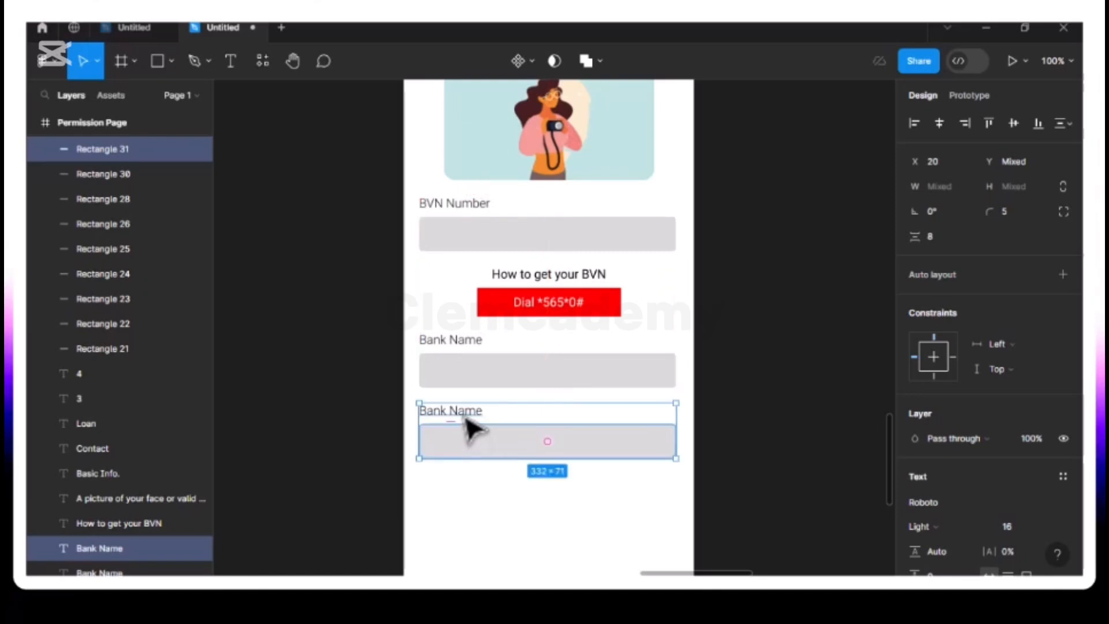
pyautogui.click(424, 381)
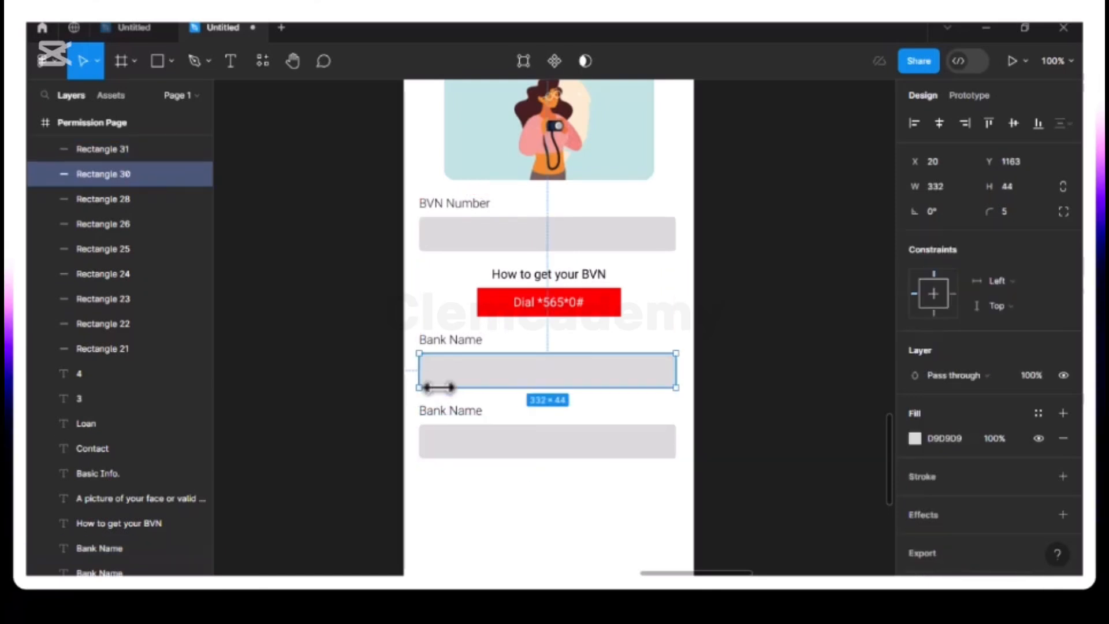
# - Change the lower "Bank Name" label to "Bank Account Number"
pyautogui.click(466, 422)
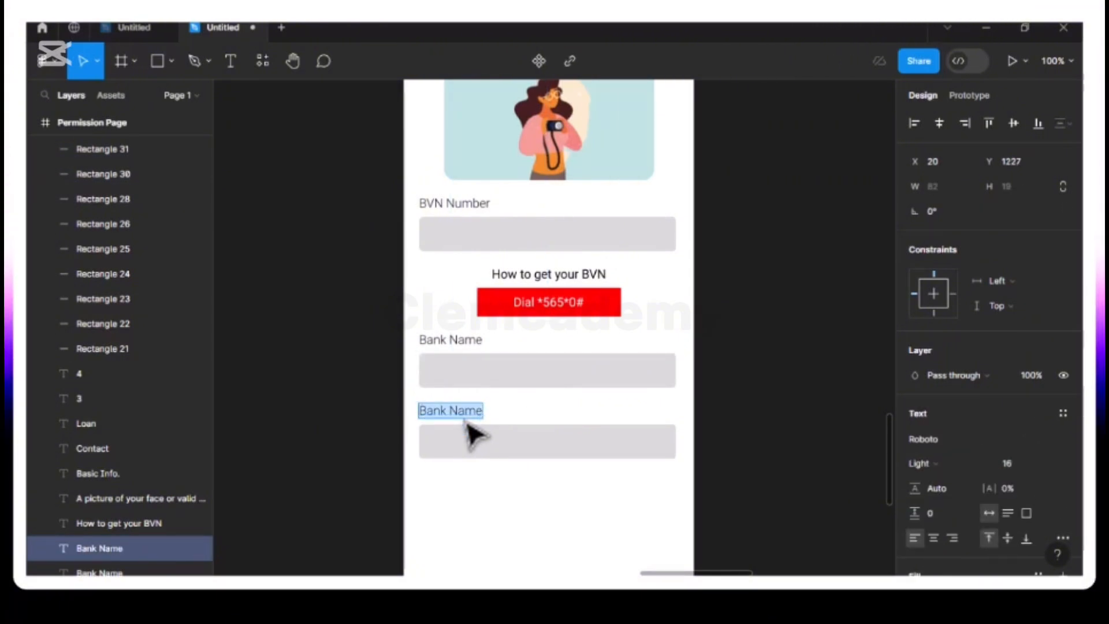
pyautogui.doubleClick(465, 427)
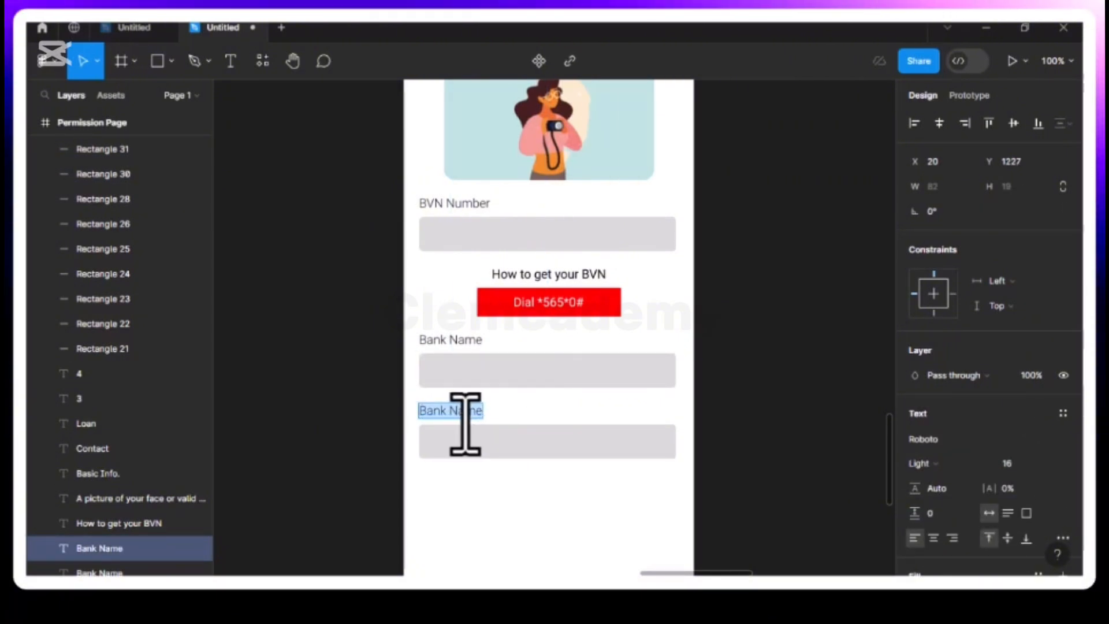
pyautogui.click(478, 422)
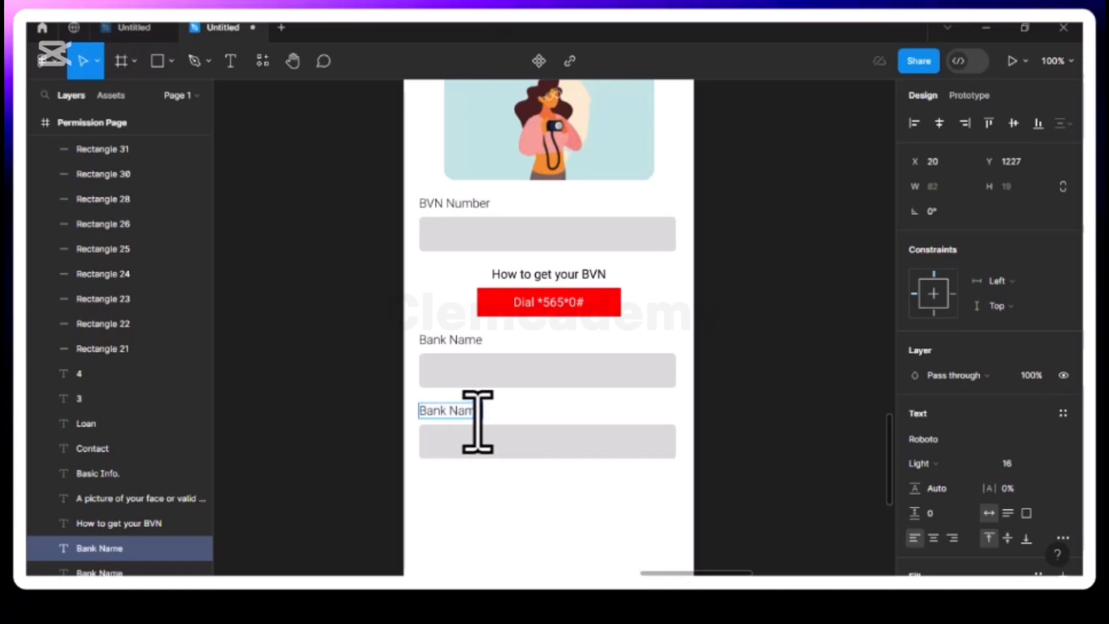
pyautogui.press('BackSpace')
pyautogui.press('BackSpace')
pyautogui.press('BackSpace')
pyautogui.press('BackSpace')
pyautogui.press('BackSpace')
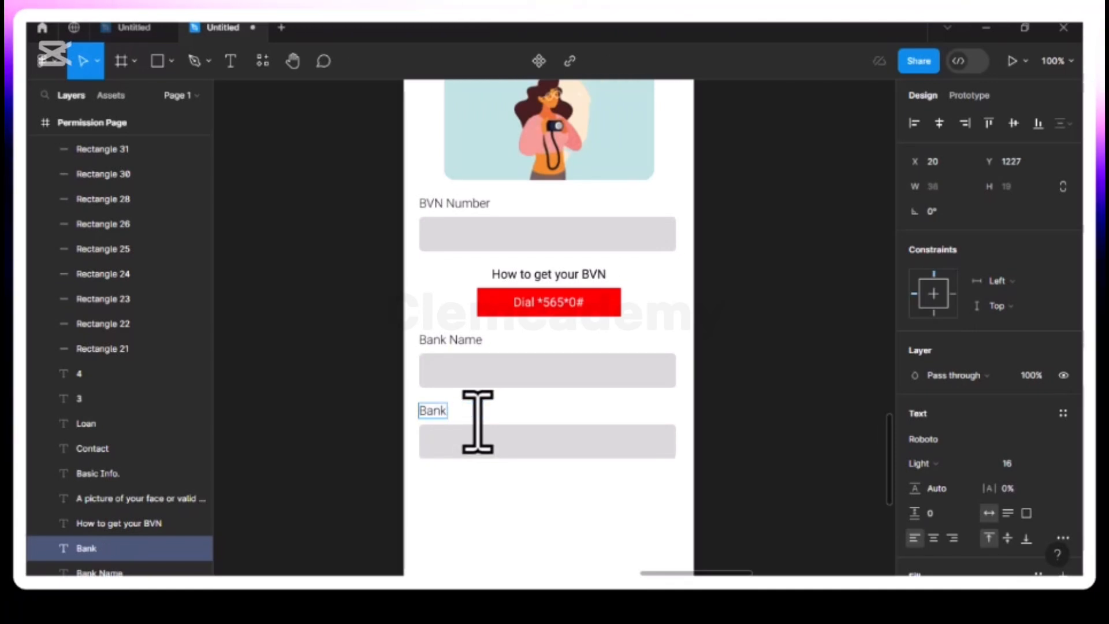
pyautogui.write('A')
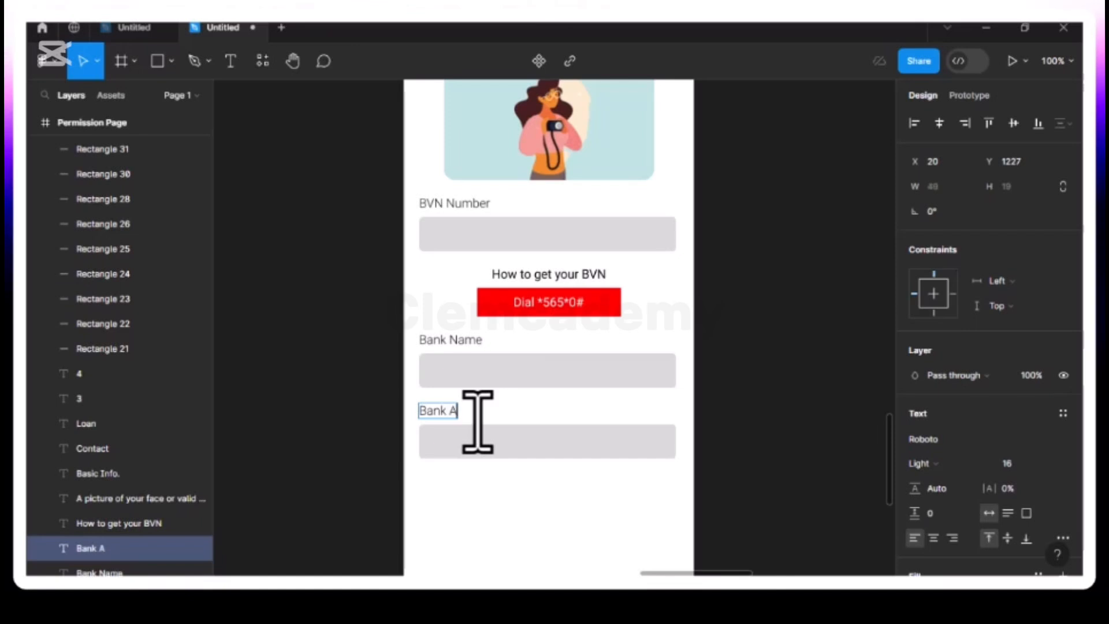
pyautogui.write('ccount Number')
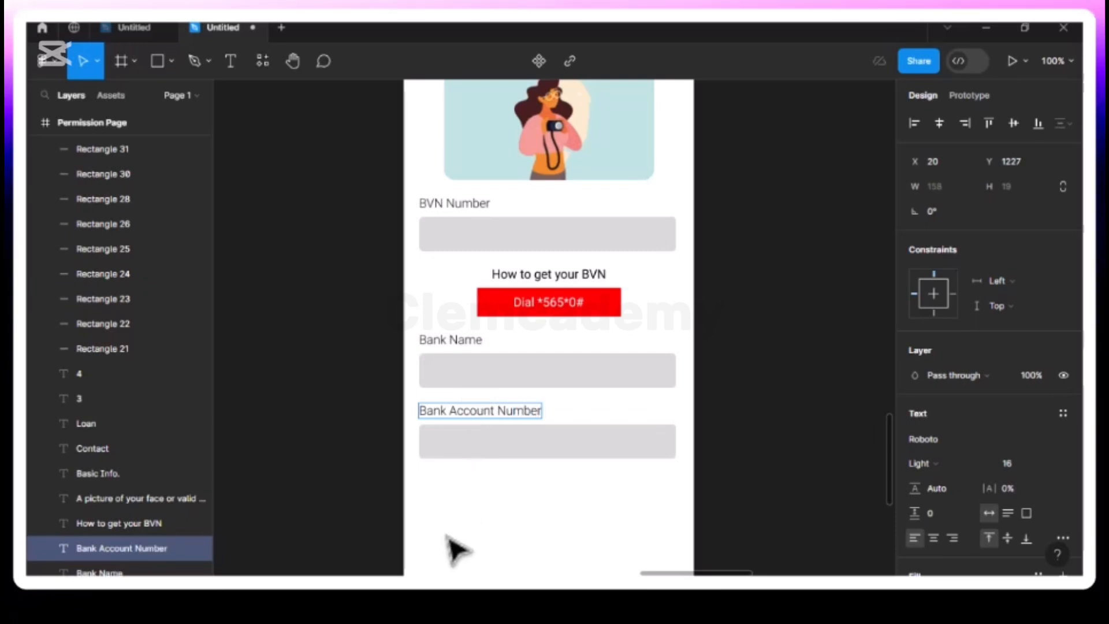
pyautogui.press('Escape')
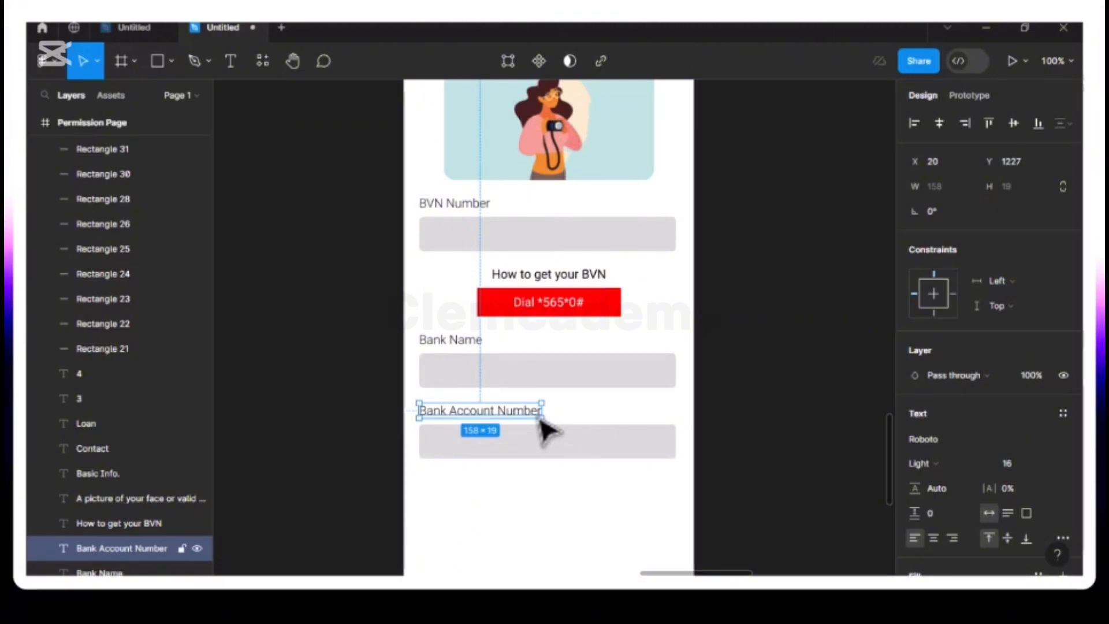
# - Copy the "Agree and Continue" button with its text and the black home indicator from the lower end of Terms and Coondition Page 1
pyautogui.scroll(-2, 547, 430)
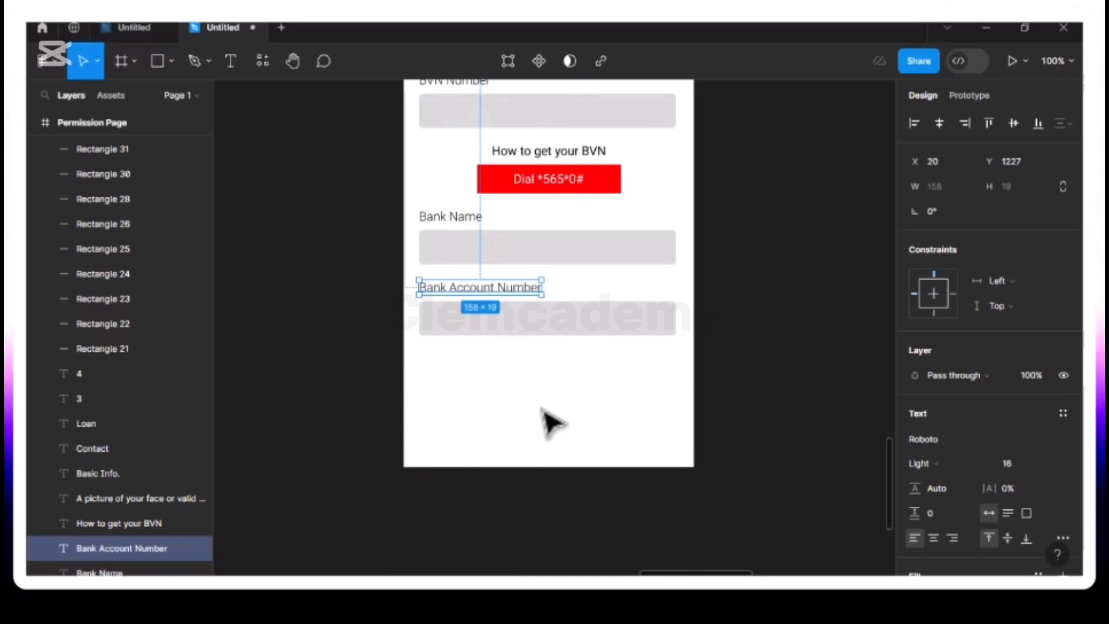
pyautogui.scroll(7, 552, 425)
pyautogui.hscroll(-3, 552, 425)
pyautogui.hscroll(-15, 546, 415)
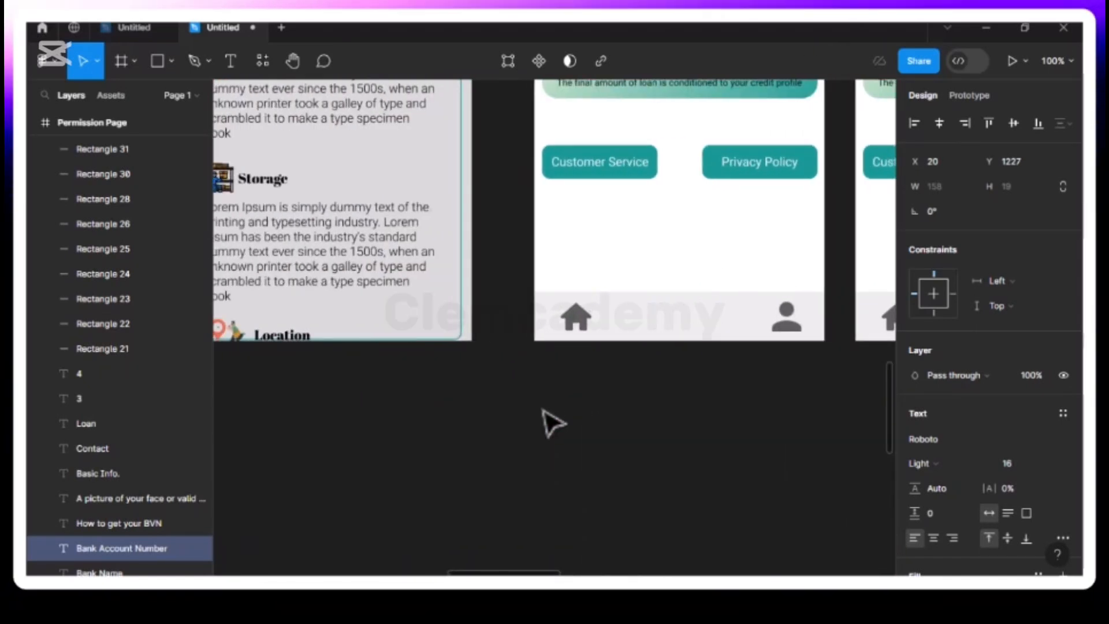
pyautogui.hscroll(-10, 552, 425)
pyautogui.scroll(-2, 551, 424)
pyautogui.hscroll(-5, 552, 424)
pyautogui.scroll(-10, 552, 425)
pyautogui.scroll(-1, 552, 423)
pyautogui.click(590, 457)
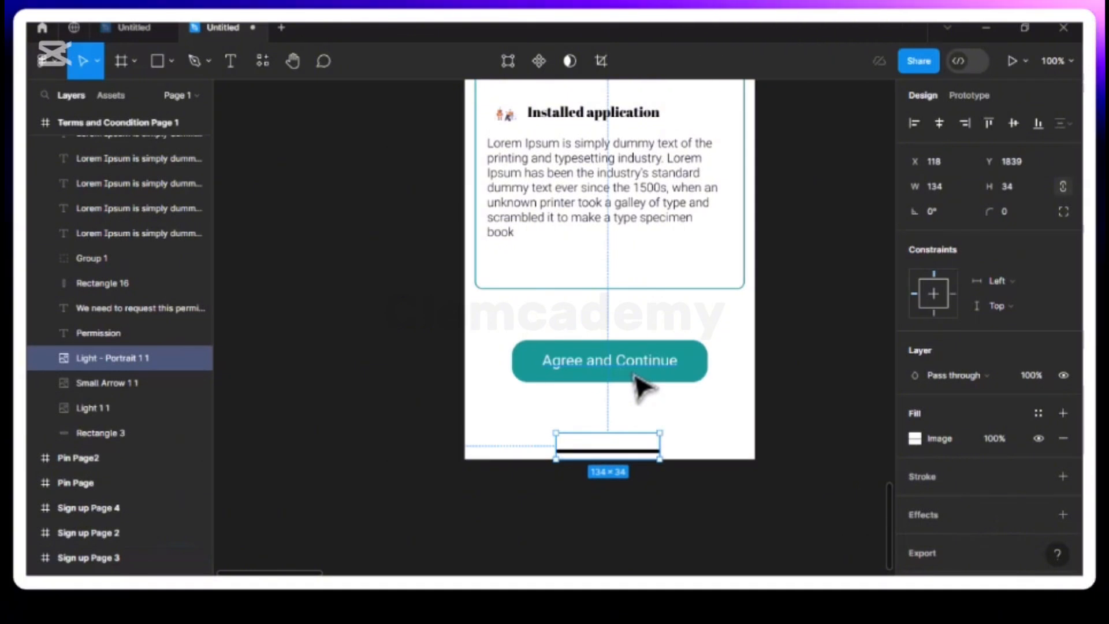
pyautogui.keyDown('shift'); pyautogui.click(702, 373); pyautogui.keyUp('shift')
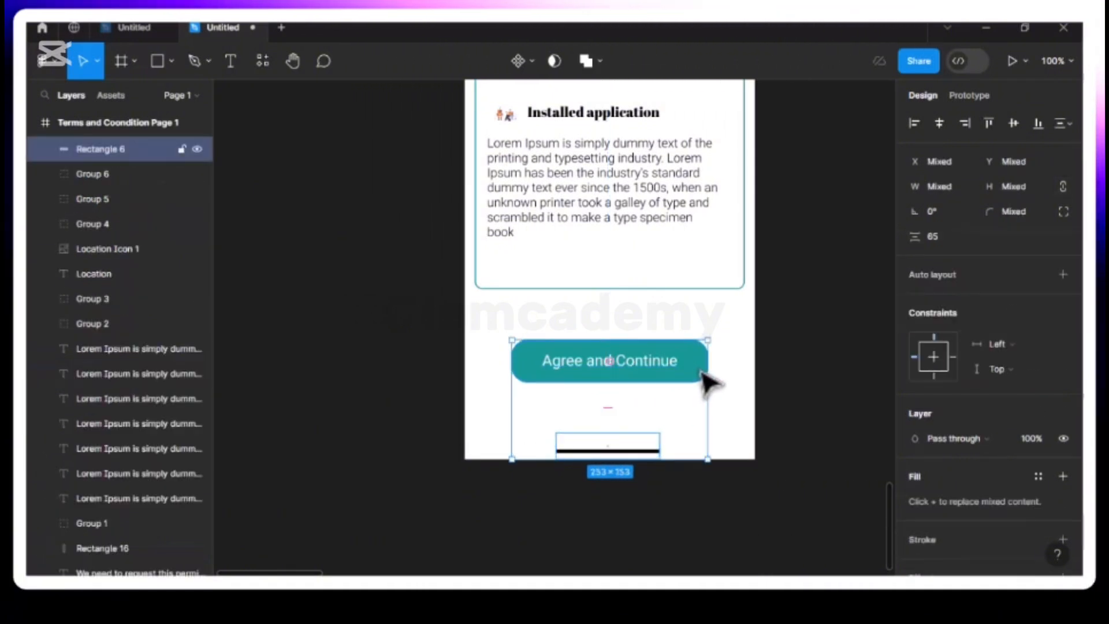
pyautogui.keyDown('shift'); pyautogui.click(645, 367); pyautogui.keyUp('shift')
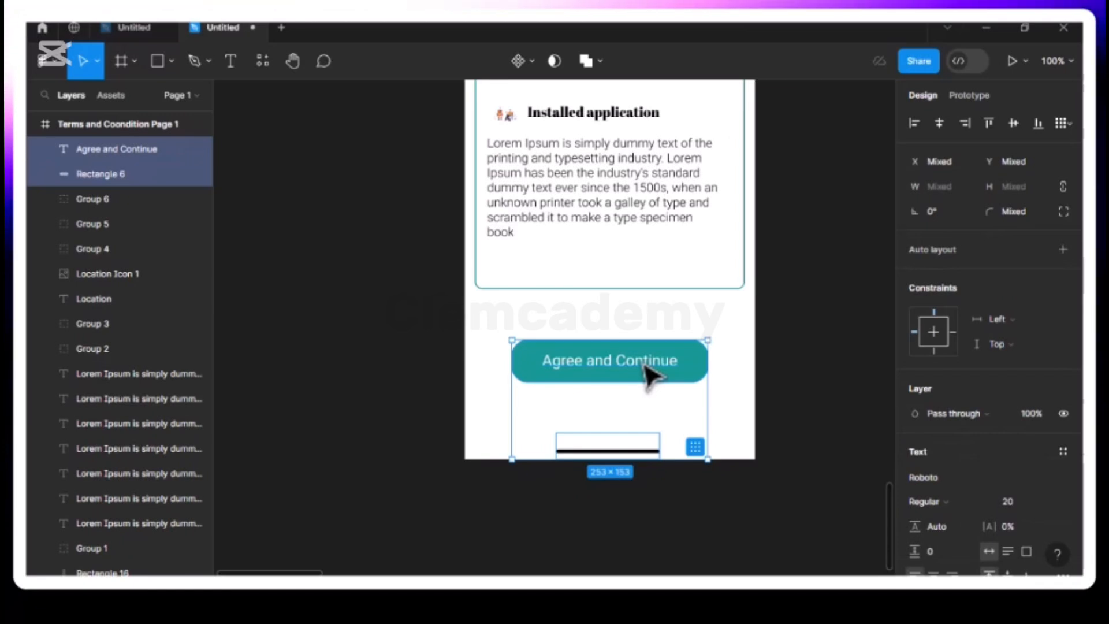
# - Paste the button and home indicator into the Permission Page frame, place them below the Bank Account Number field at the frame's lower end, and deselect them
pyautogui.hscroll(3, 650, 376)
pyautogui.hscroll(15, 653, 375)
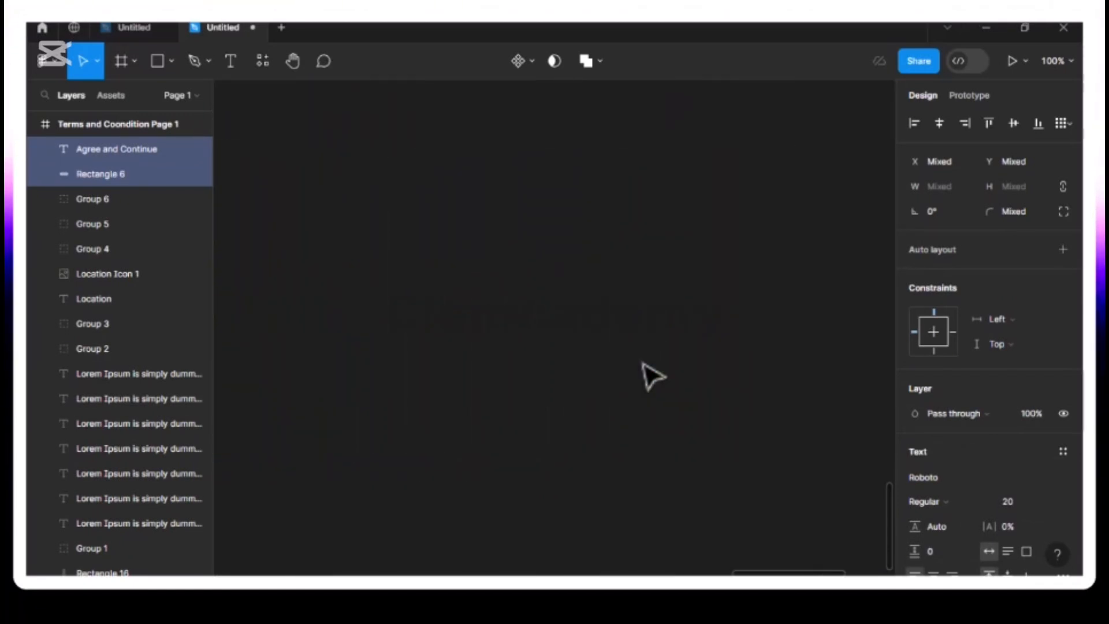
pyautogui.hscroll(-5, 653, 377)
pyautogui.scroll(10, 652, 377)
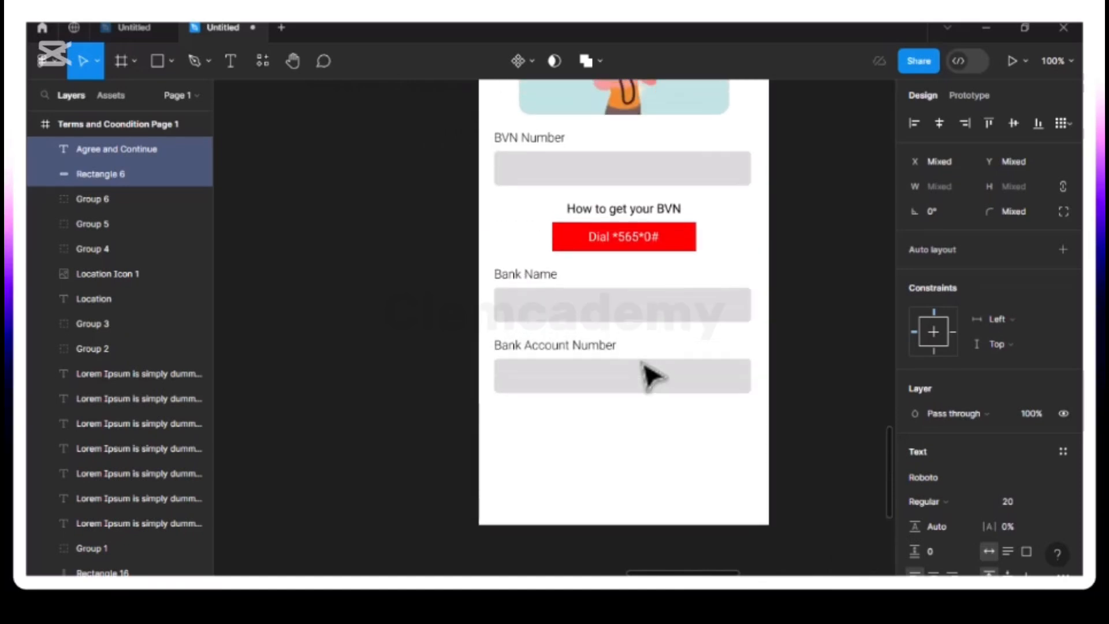
pyautogui.scroll(-3, 653, 376)
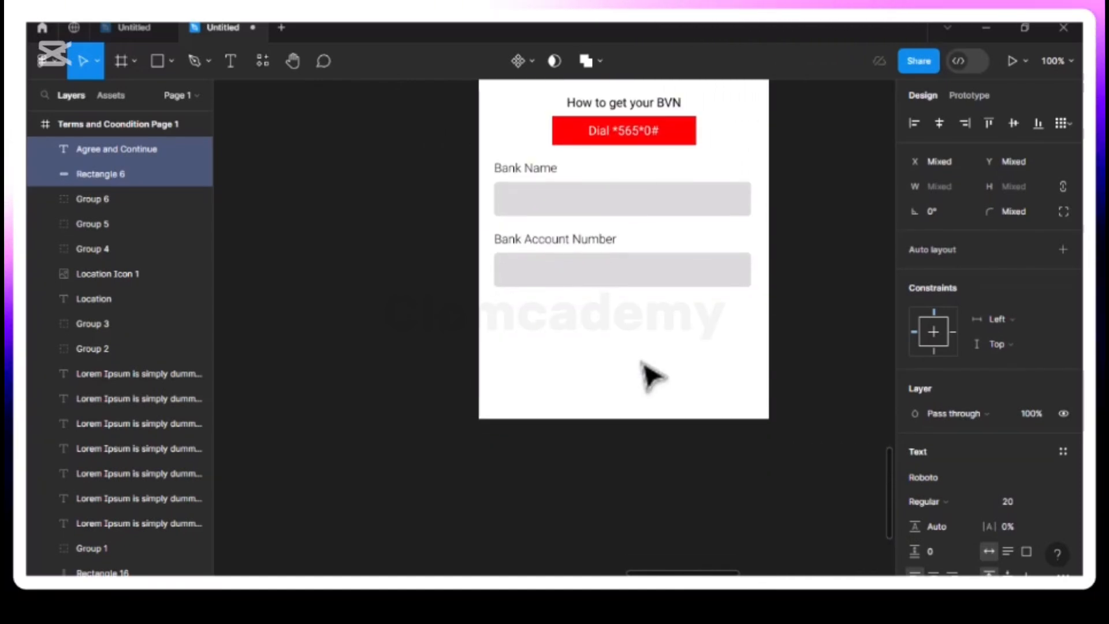
pyautogui.scroll(2, 652, 375)
pyautogui.scroll(-3, 652, 376)
pyautogui.scroll(10, 650, 376)
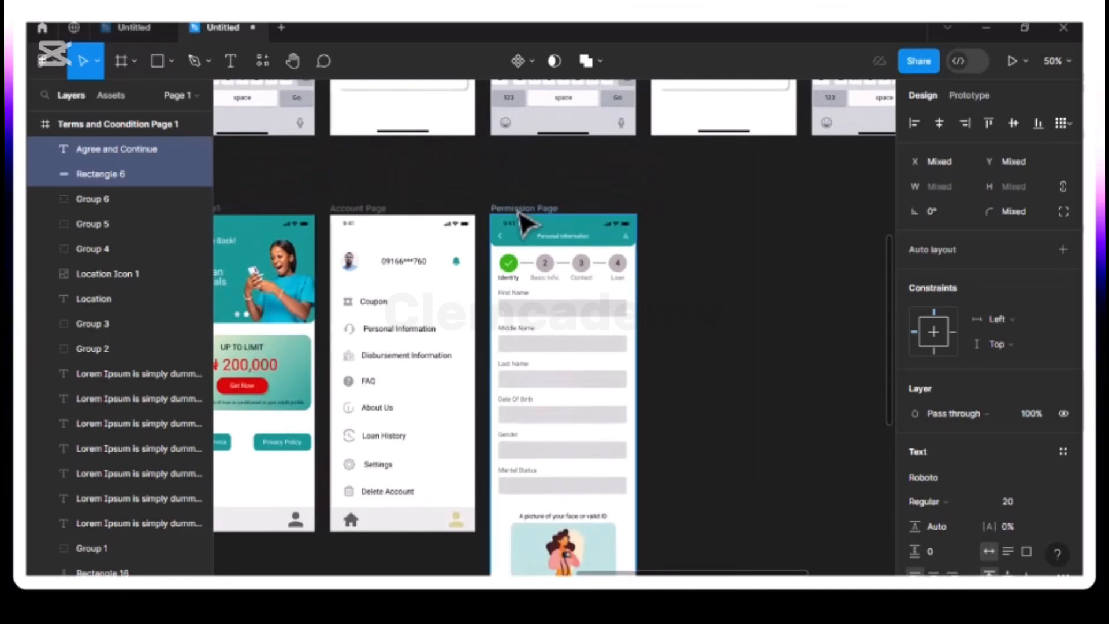
pyautogui.click(520, 214)
pyautogui.scroll(-5, 521, 215)
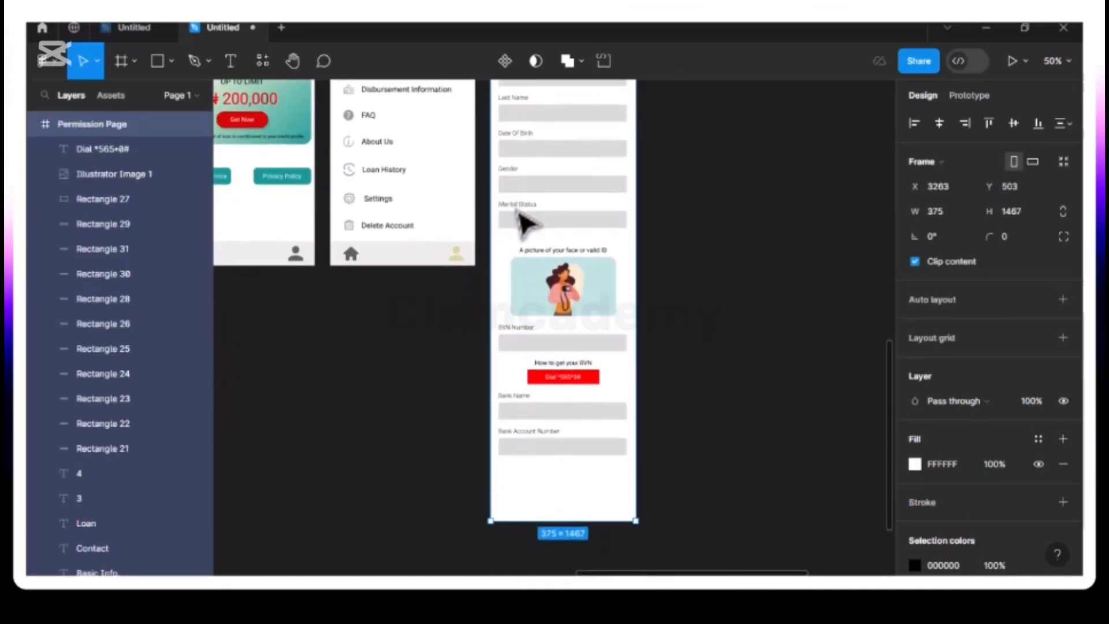
pyautogui.hotkey('ctrl', 'v')
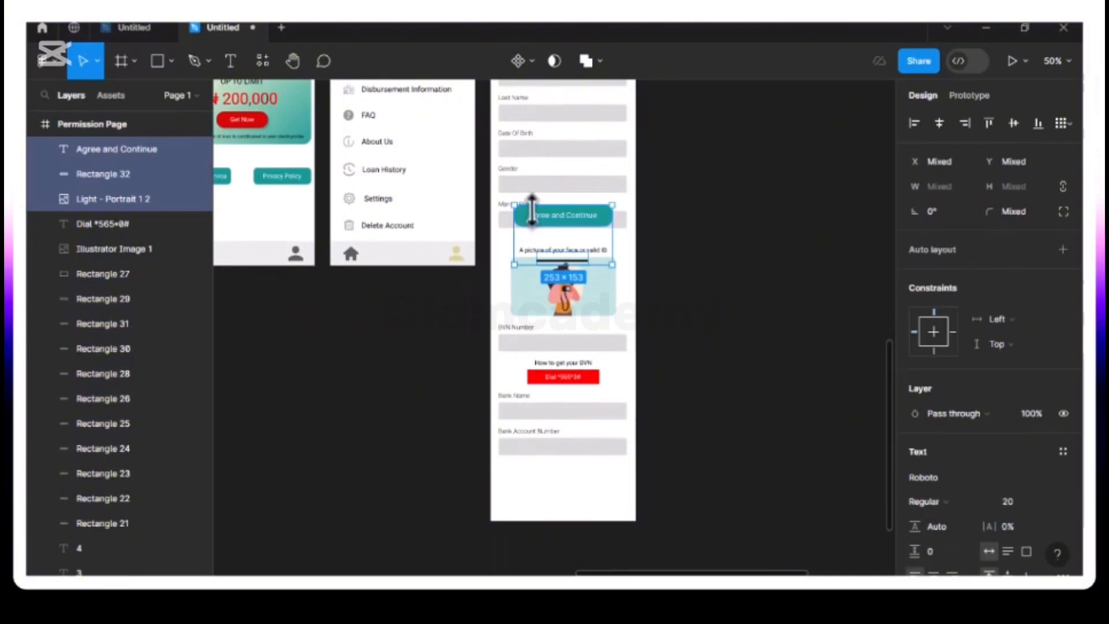
pyautogui.moveTo(540, 430); pyautogui.dragTo(551, 496)
pyautogui.scroll(-5, 551, 496)
pyautogui.hotkey('shift', '0')
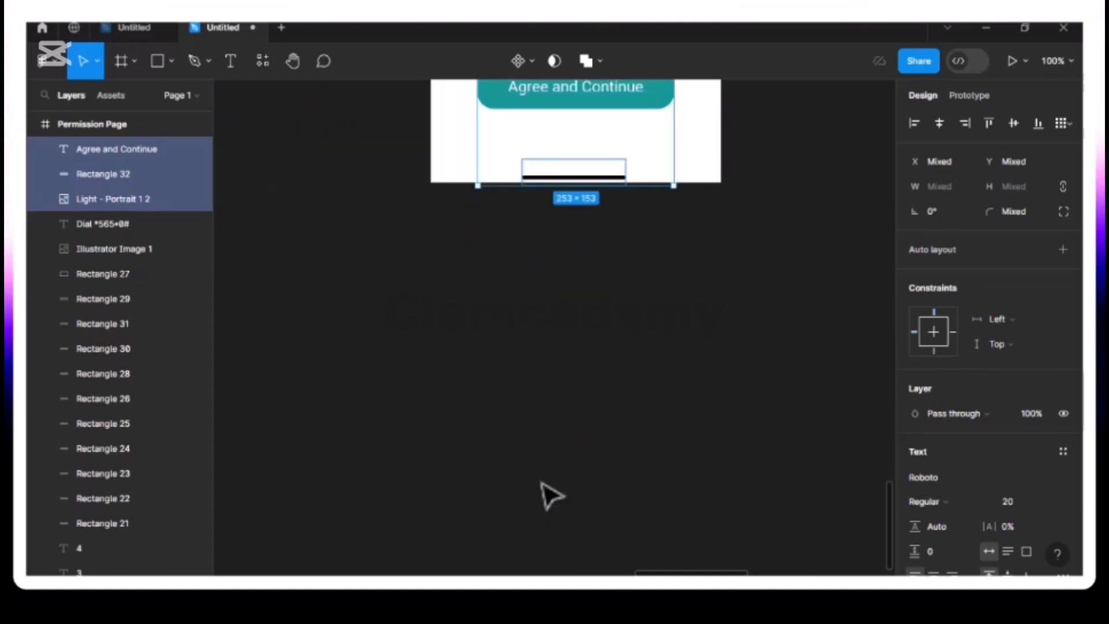
pyautogui.scroll(5, 552, 495)
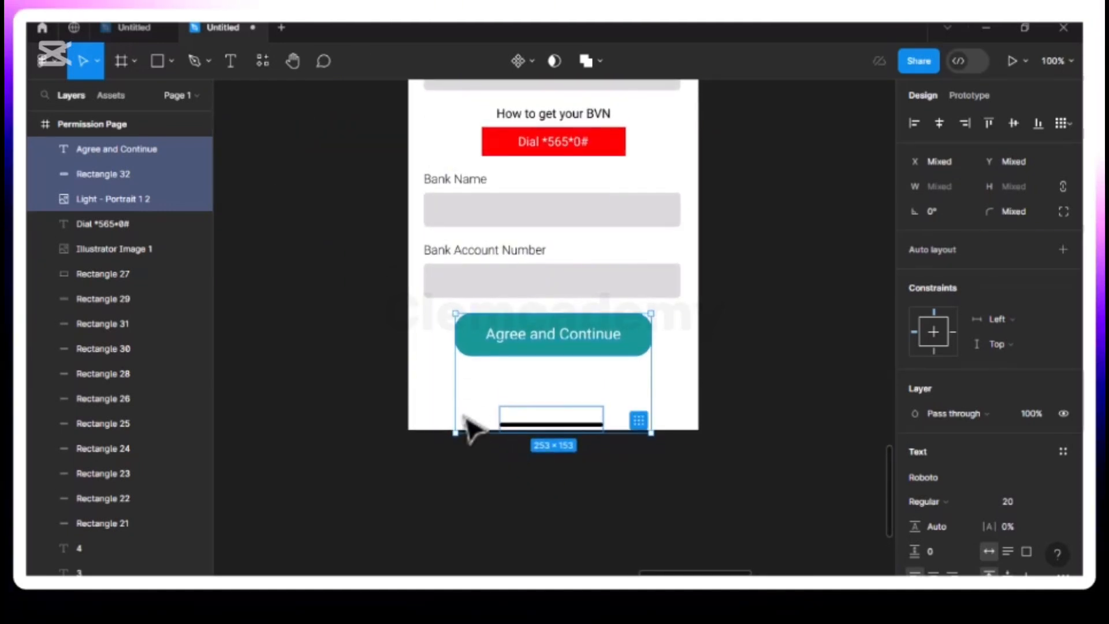
pyautogui.click(453, 408)
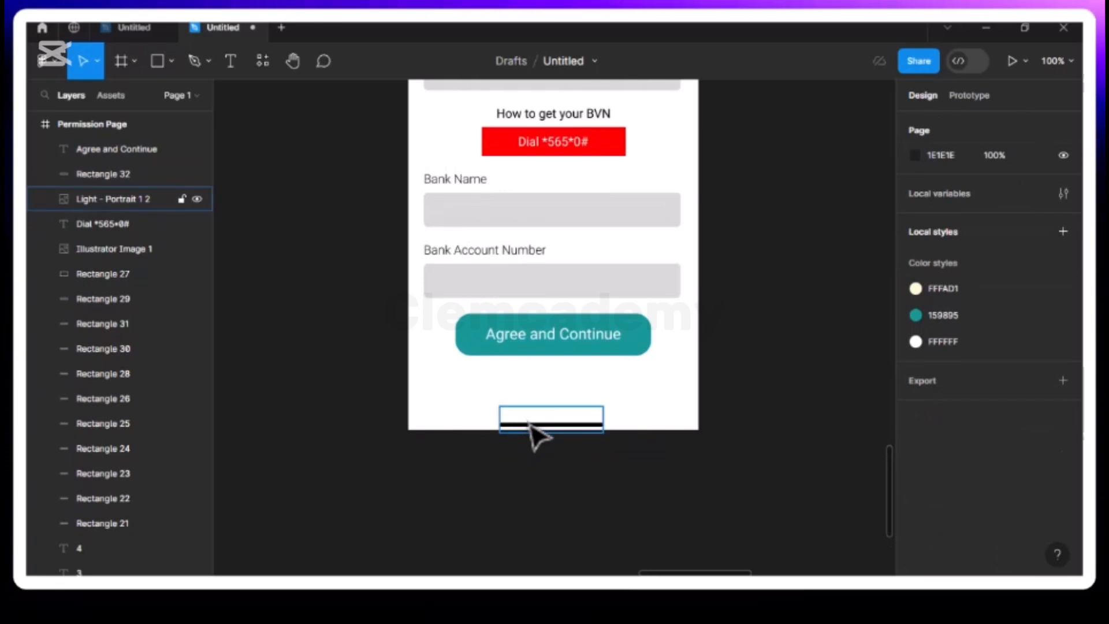
# - Reposition the home indicator bar at the bottom of the Permission Page to X 121, Y 1433 so it is horizontally centred
pyautogui.click(534, 428)
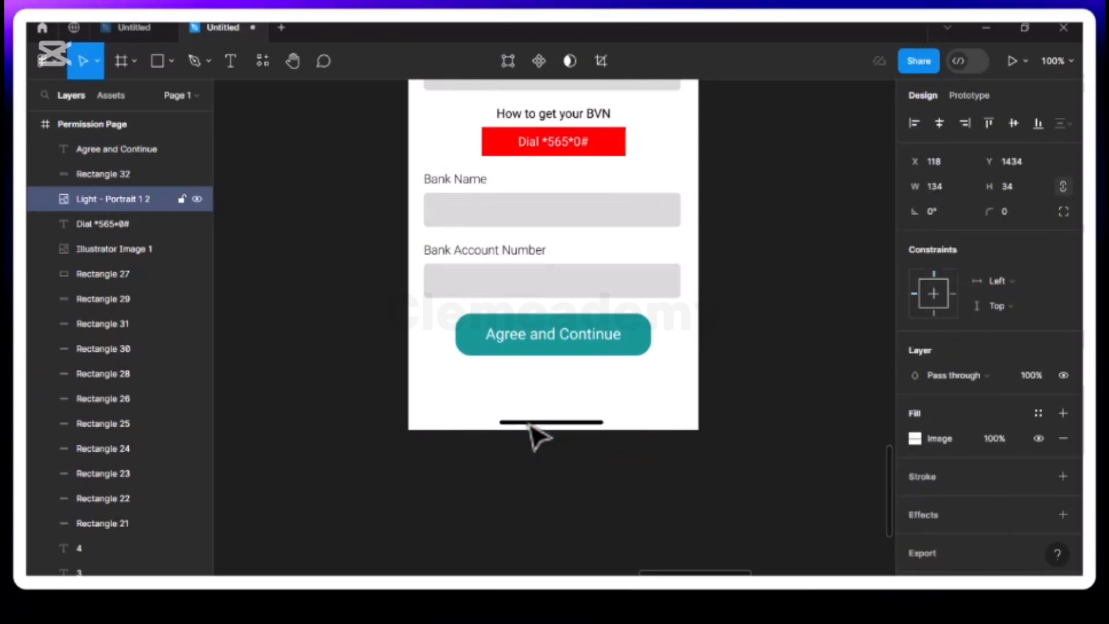
pyautogui.press('Up')
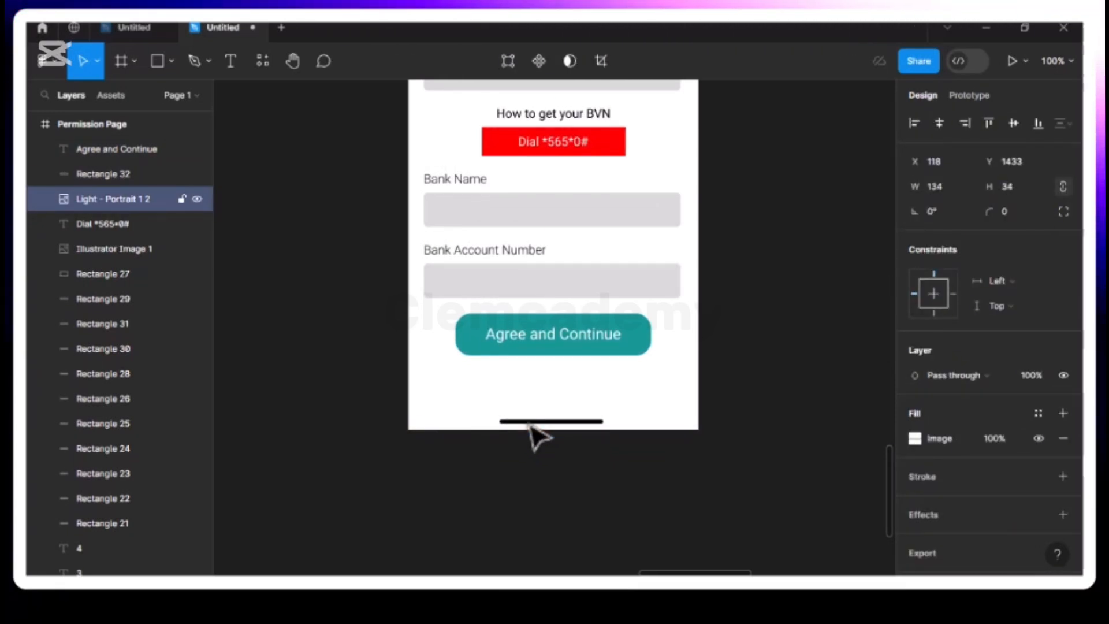
pyautogui.press('alt')
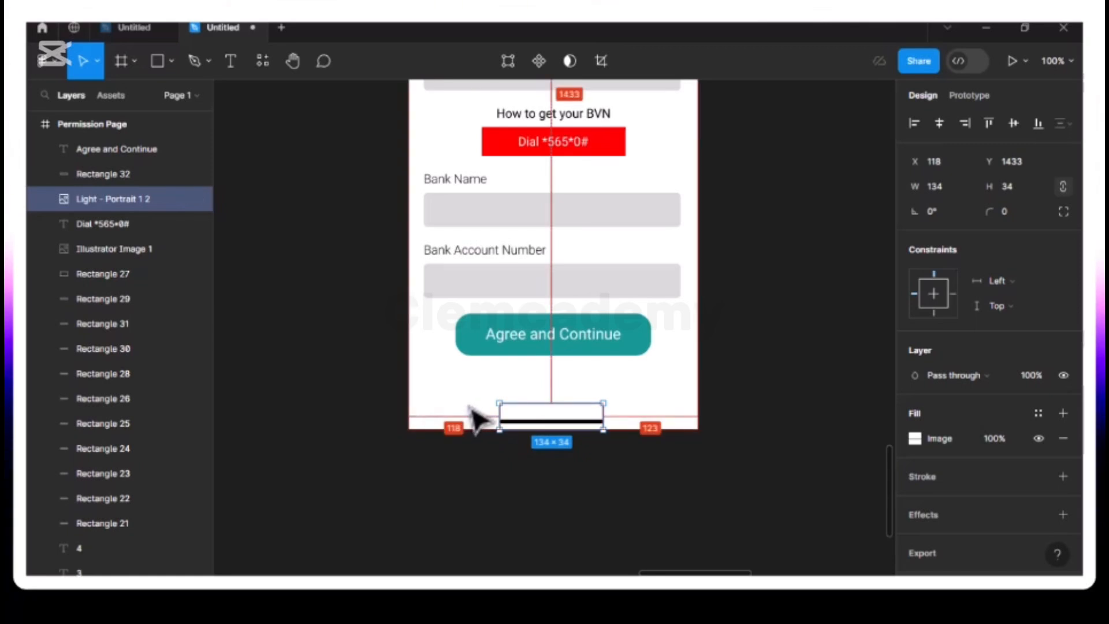
pyautogui.press('Right')
pyautogui.press('Right')
pyautogui.press('Right')
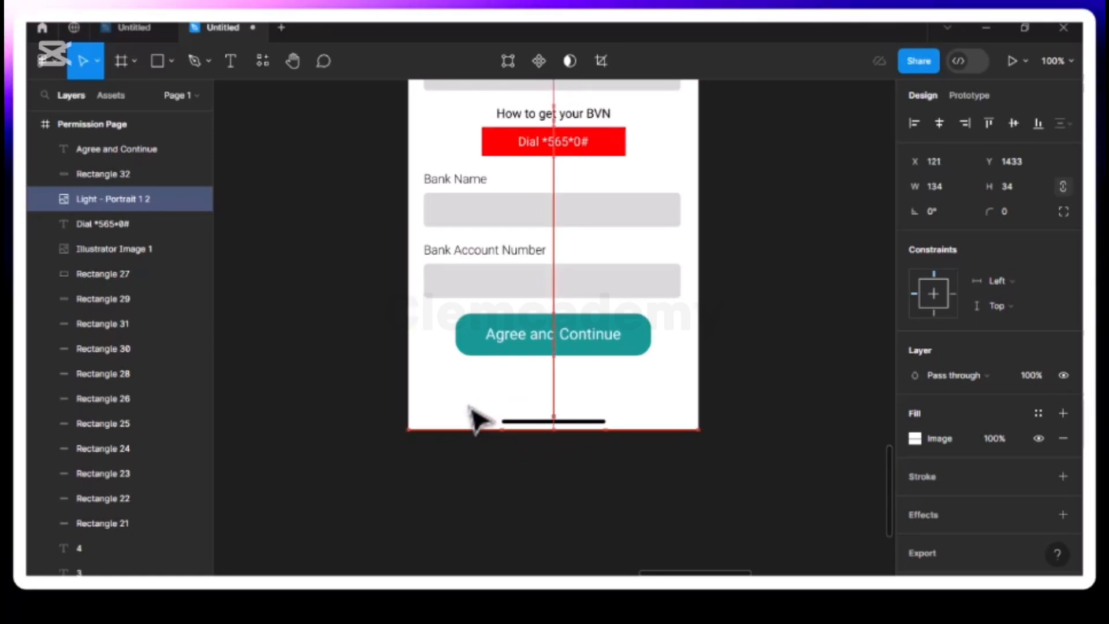
# - Move the Agree and Continue label together with its teal button background down about 22 px, away from the Bank Account Number field
pyautogui.click(548, 347)
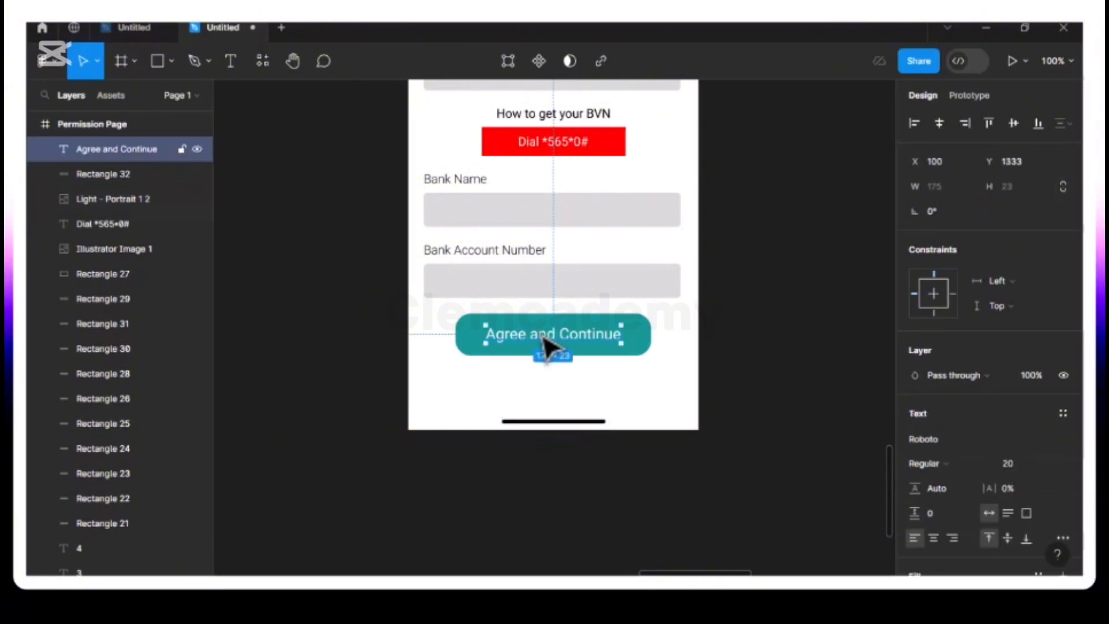
pyautogui.keyDown('shift'); pyautogui.click(648, 346); pyautogui.keyUp('shift')
pyautogui.press('Down')
pyautogui.press('Down')
pyautogui.press('Down')
pyautogui.press('Down')
pyautogui.press('Down')
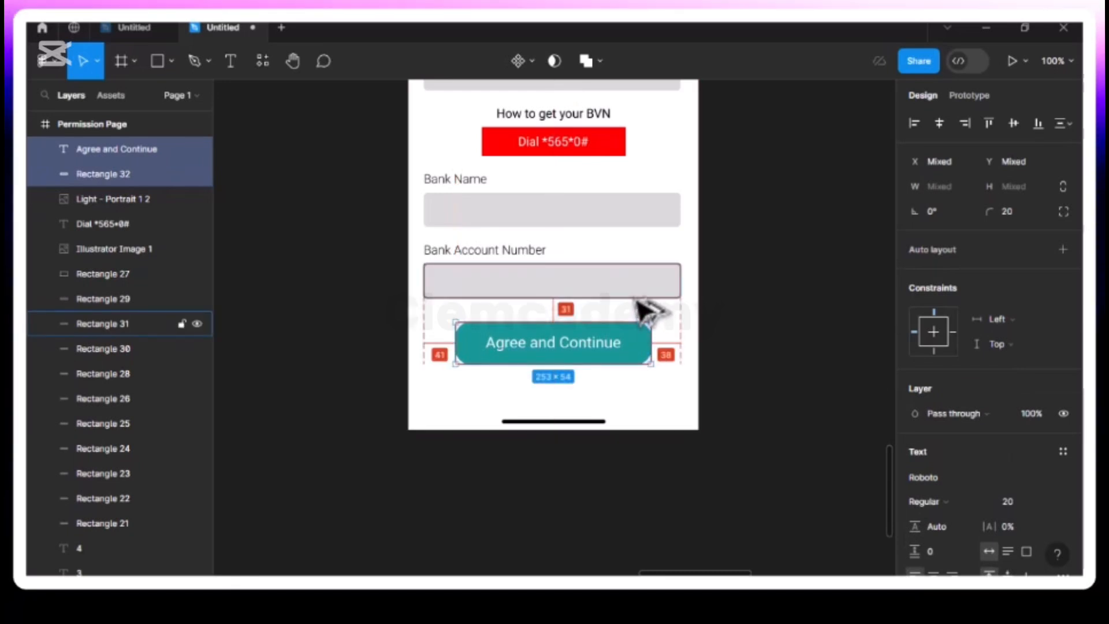
pyautogui.press('Down')
pyautogui.press('Down')
pyautogui.press('Down')
pyautogui.press('Down')
pyautogui.press('Down')
pyautogui.press('Down')
pyautogui.press('Down')
pyautogui.press('Down')
pyautogui.press('Down')
pyautogui.press('Down')
pyautogui.press('Down')
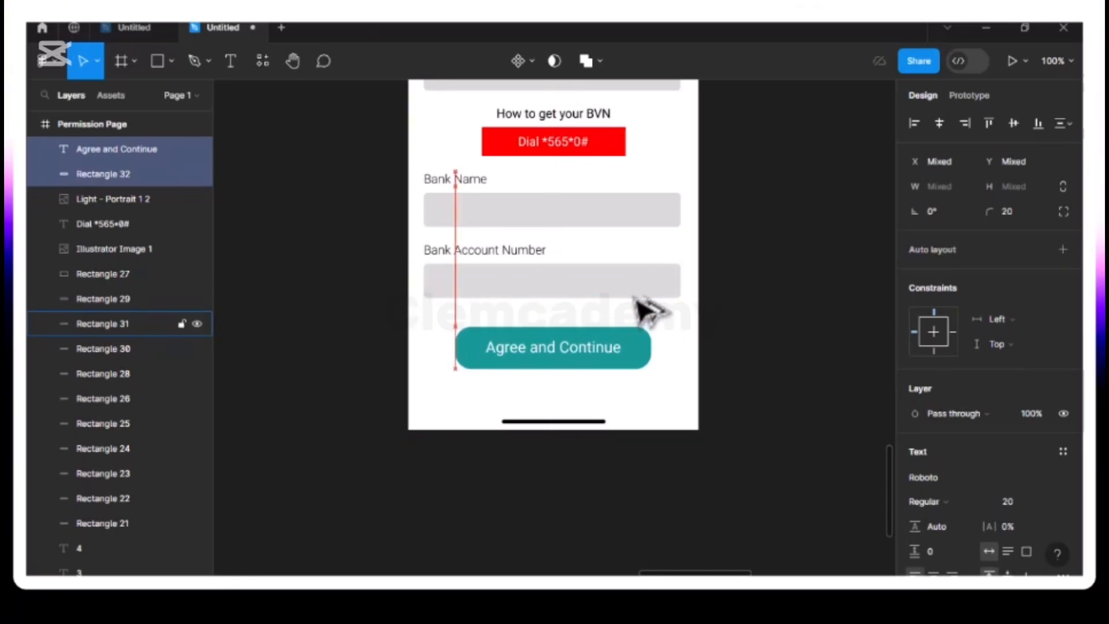
# - Measure the spacing between the Agree and Continue button and the home indicator on Terms and Coondition Page 1
pyautogui.hscroll(-7, 635, 298)
pyautogui.hscroll(-10, 639, 309)
pyautogui.scroll(-5, 639, 309)
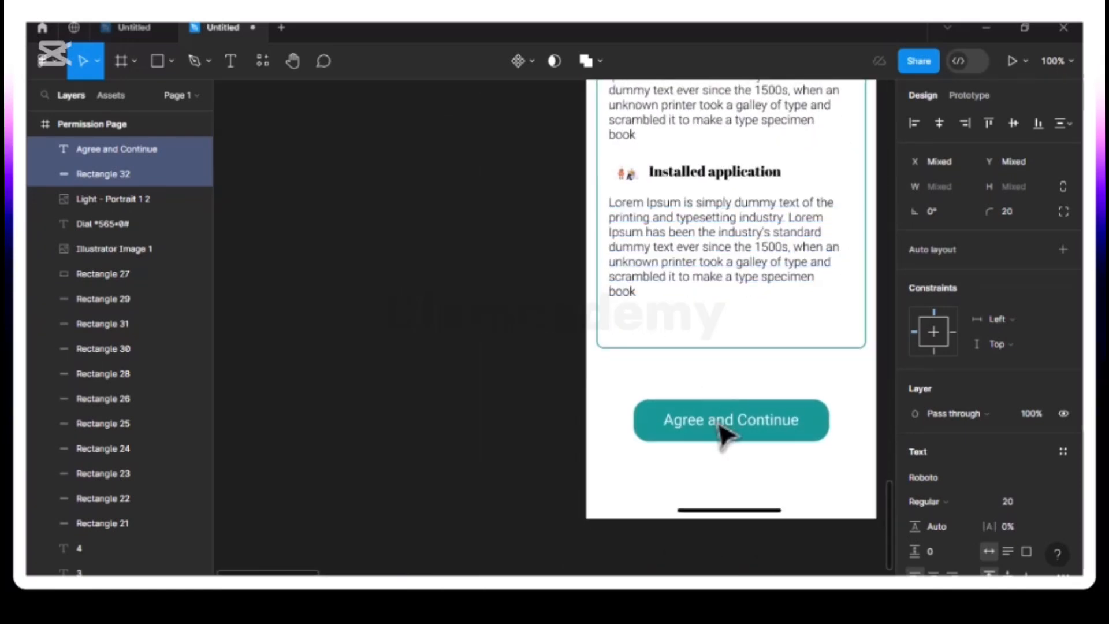
pyautogui.click(719, 434)
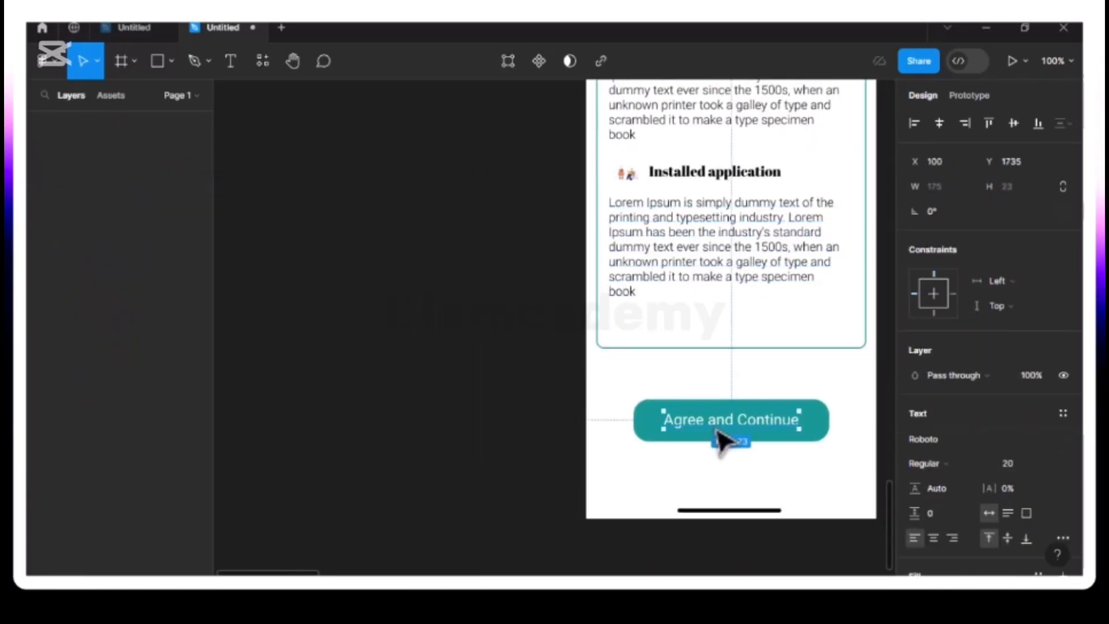
pyautogui.keyDown('shift'); pyautogui.click(652, 438); pyautogui.keyUp('shift')
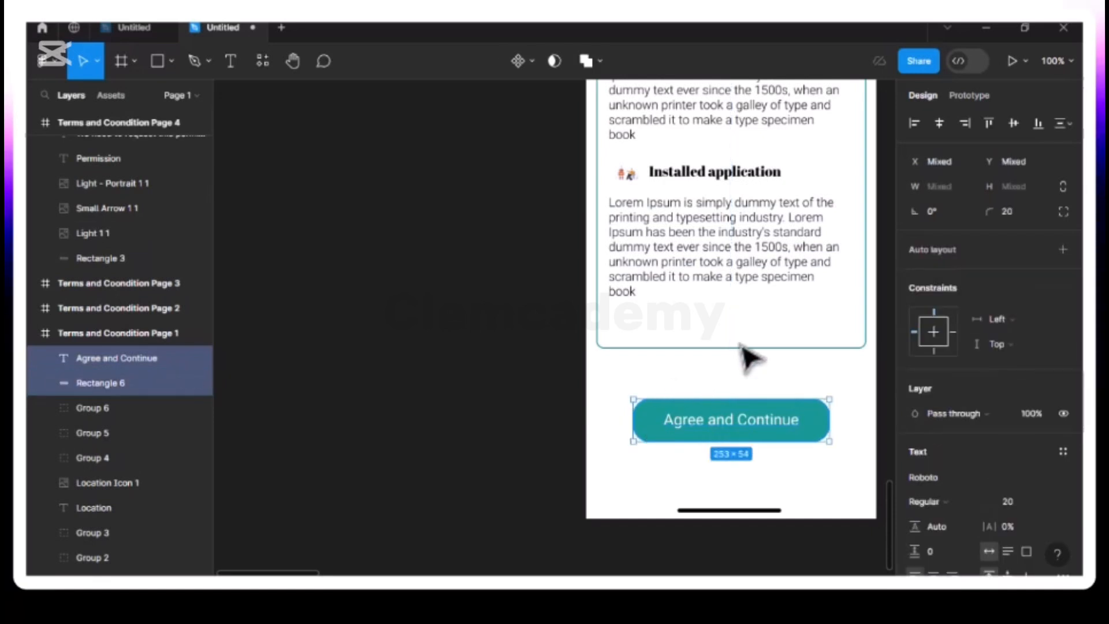
pyautogui.press('alt')
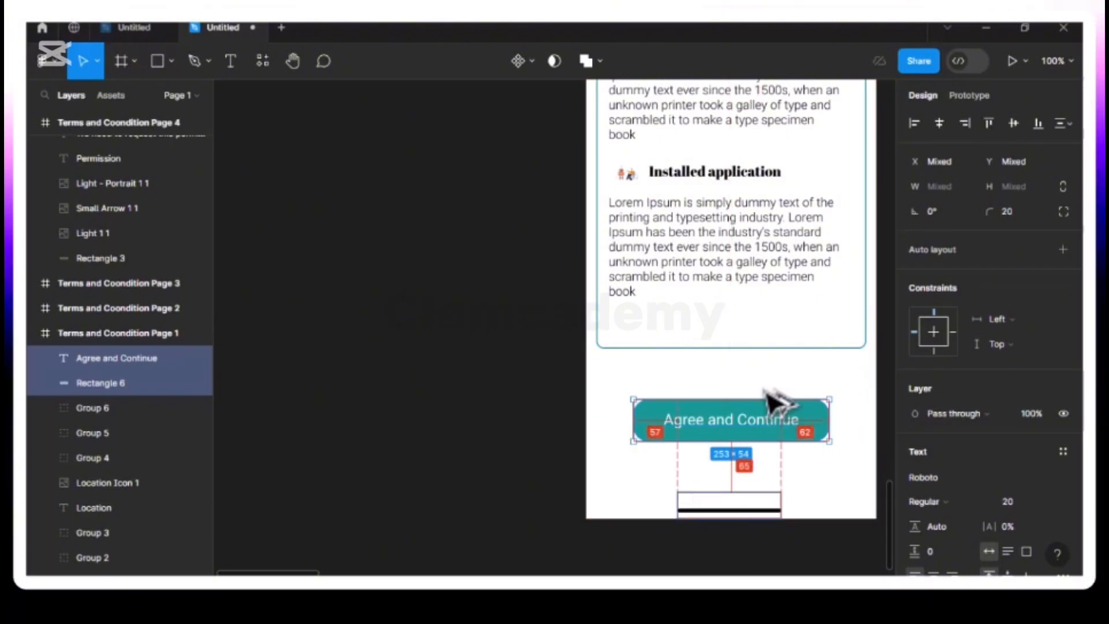
# - Adjust the teal button rectangle behind the Permission Page's Agree and Continue label to Y 1339 to even out the space around the text
pyautogui.hscroll(10, 699, 497)
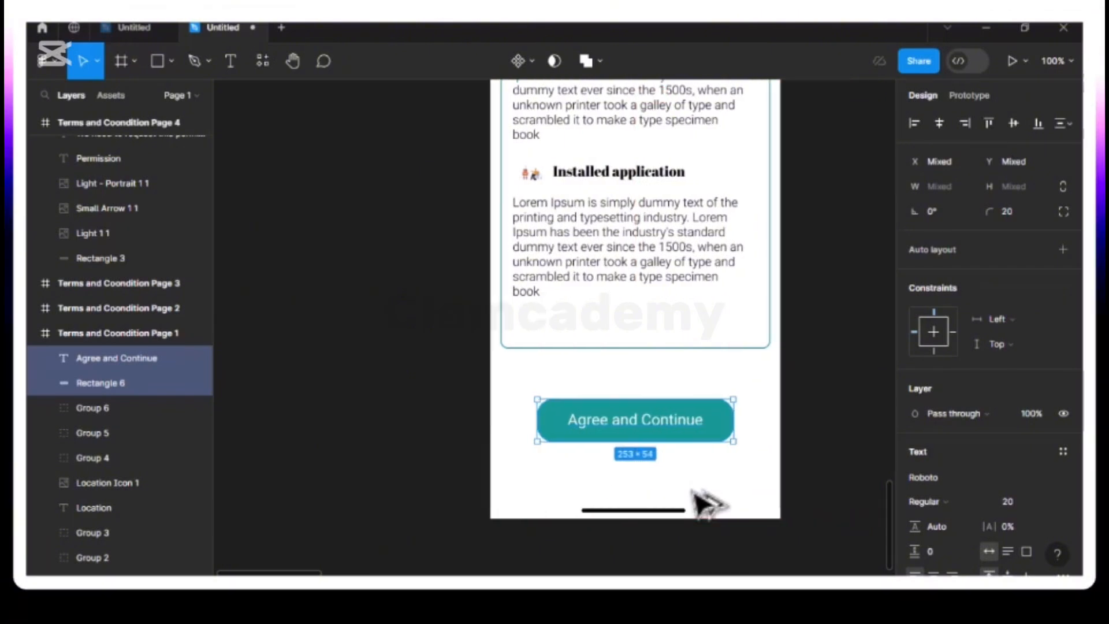
pyautogui.hscroll(5, 696, 494)
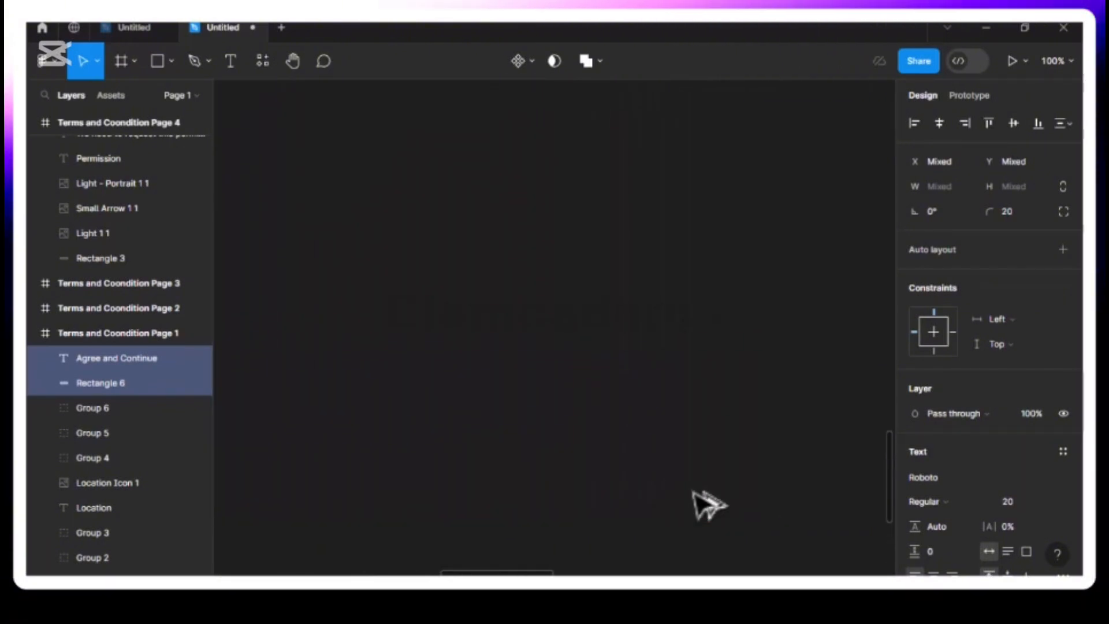
pyautogui.scroll(10, 696, 494)
pyautogui.hscroll(5, 709, 505)
pyautogui.scroll(-10, 710, 505)
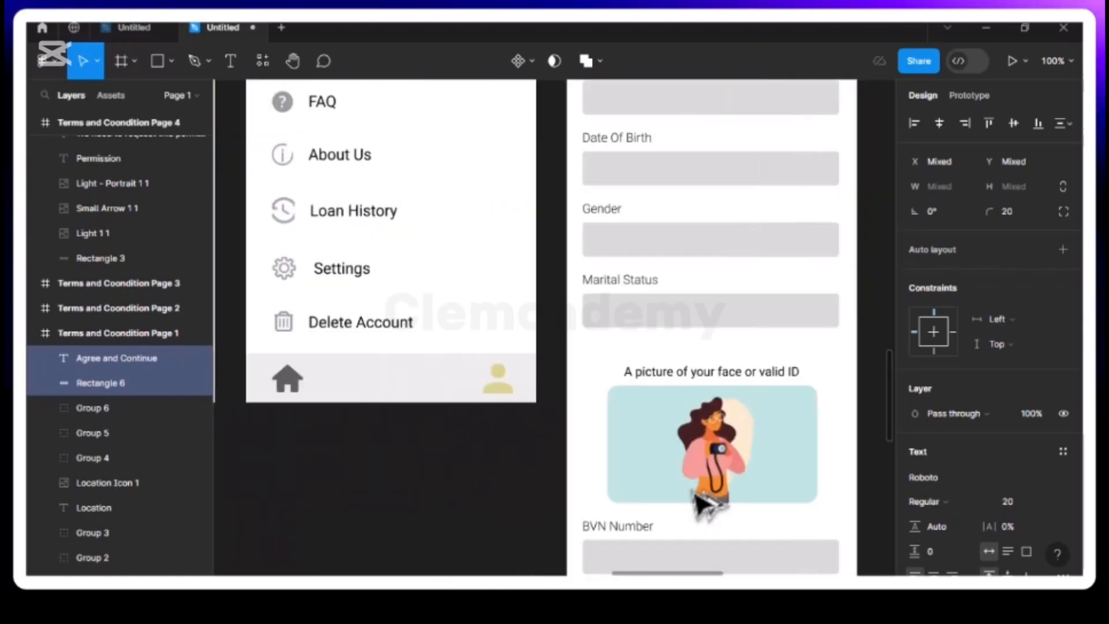
pyautogui.hscroll(2, 708, 504)
pyautogui.scroll(-3, 707, 503)
pyautogui.scroll(-10, 699, 500)
pyautogui.hscroll(1, 699, 499)
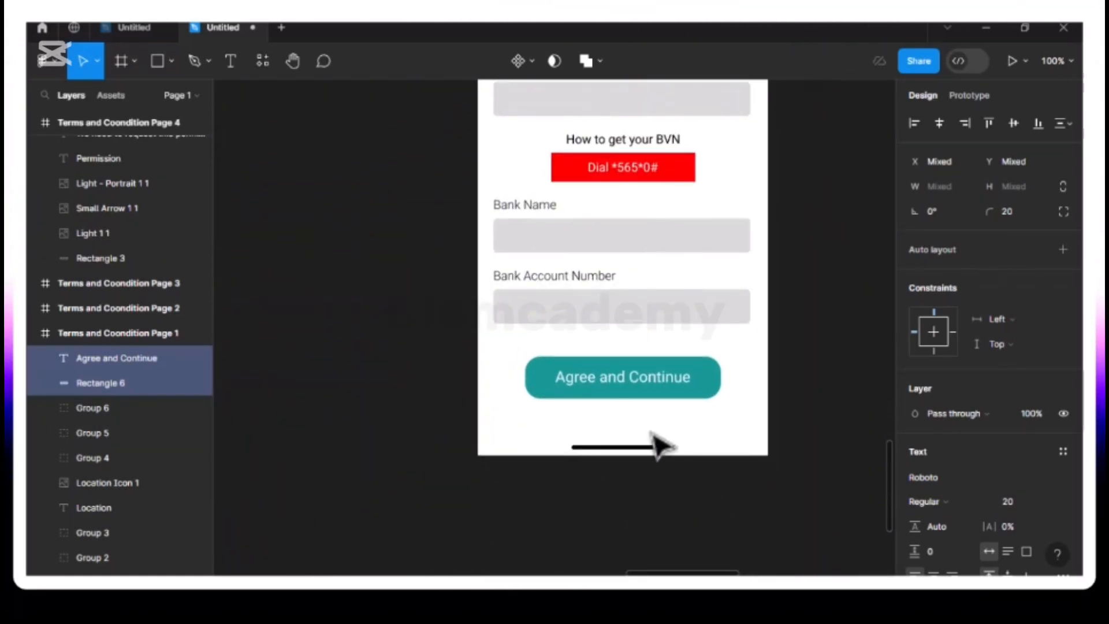
pyautogui.click(630, 383)
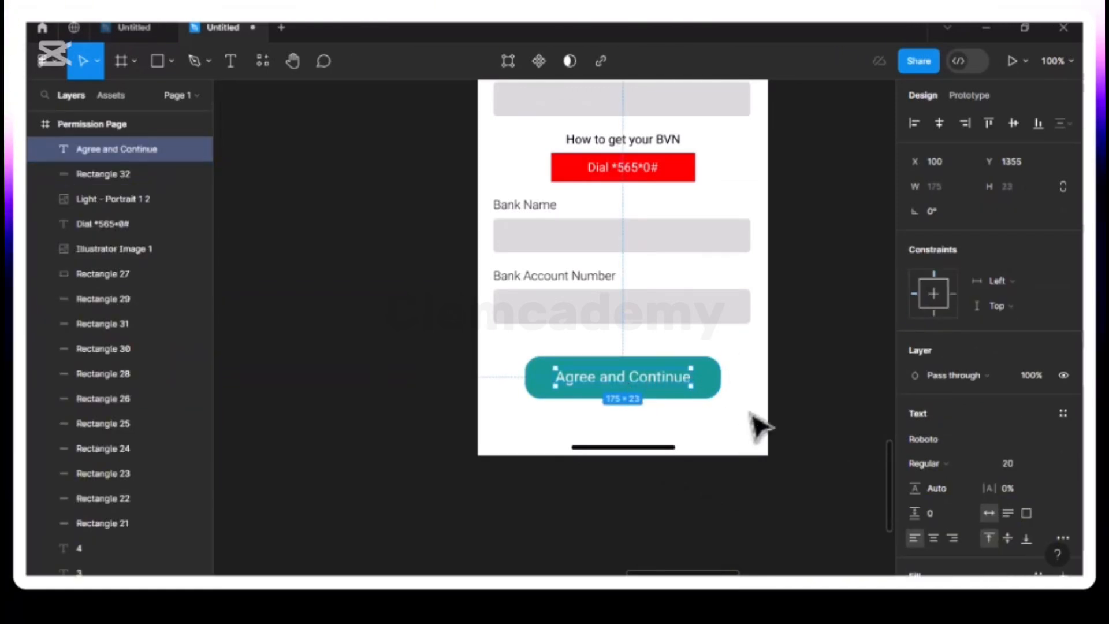
pyautogui.click(715, 372)
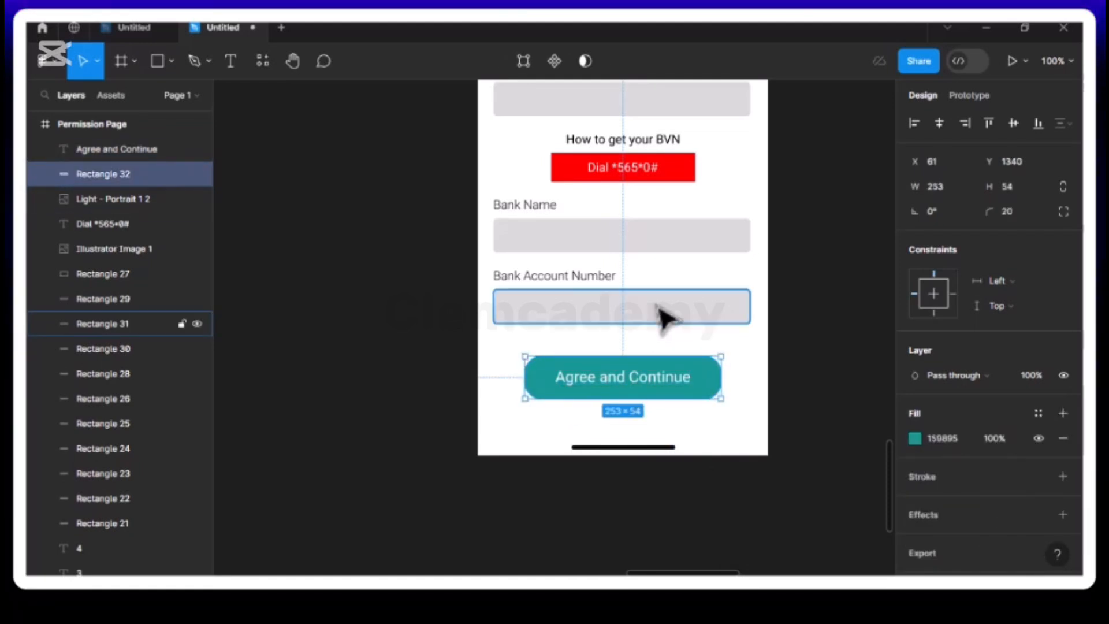
pyautogui.press('alt')
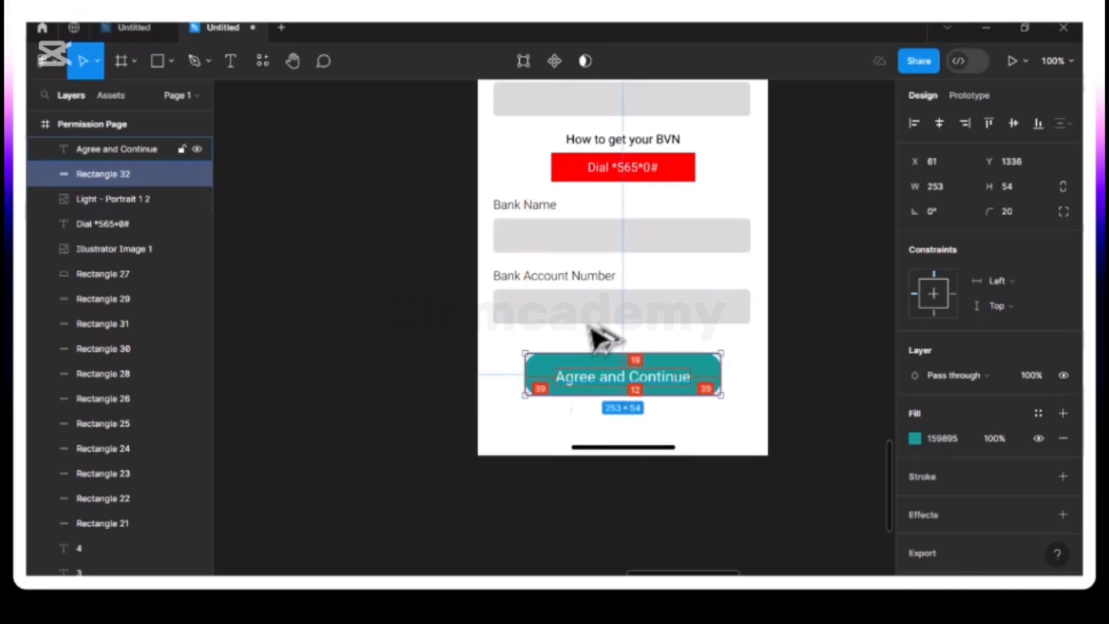
pyautogui.press('Down')
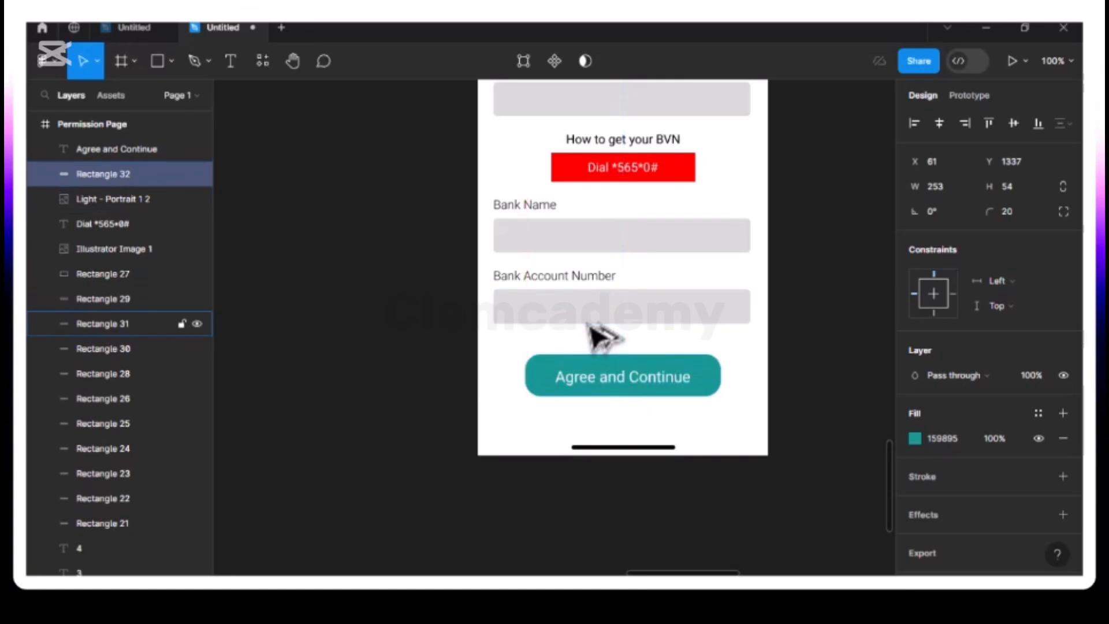
pyautogui.press('Down')
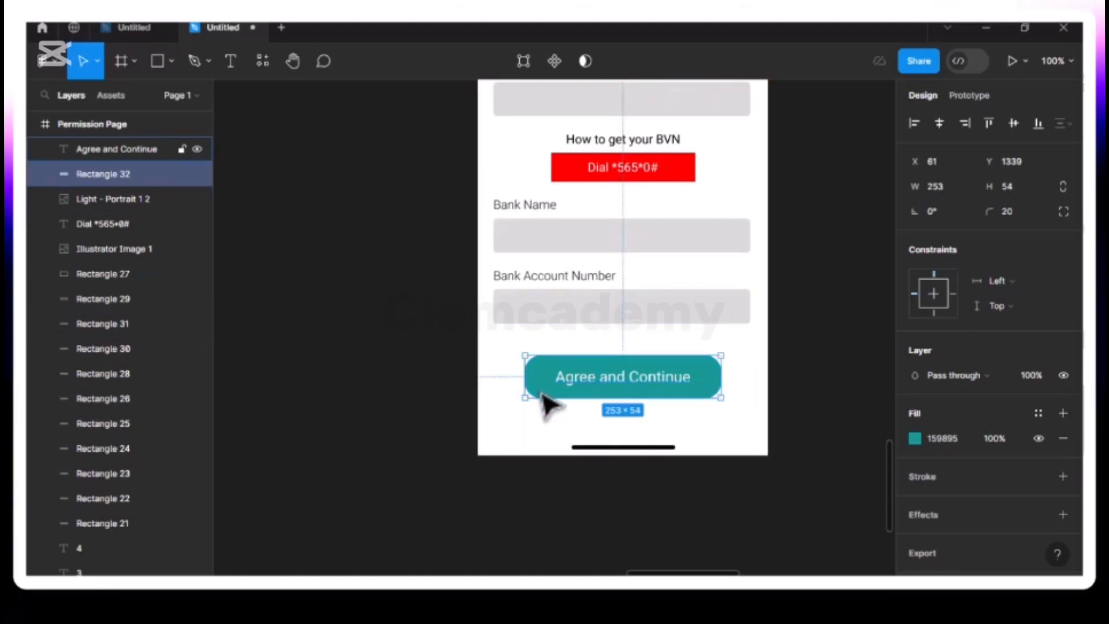
pyautogui.click(516, 397)
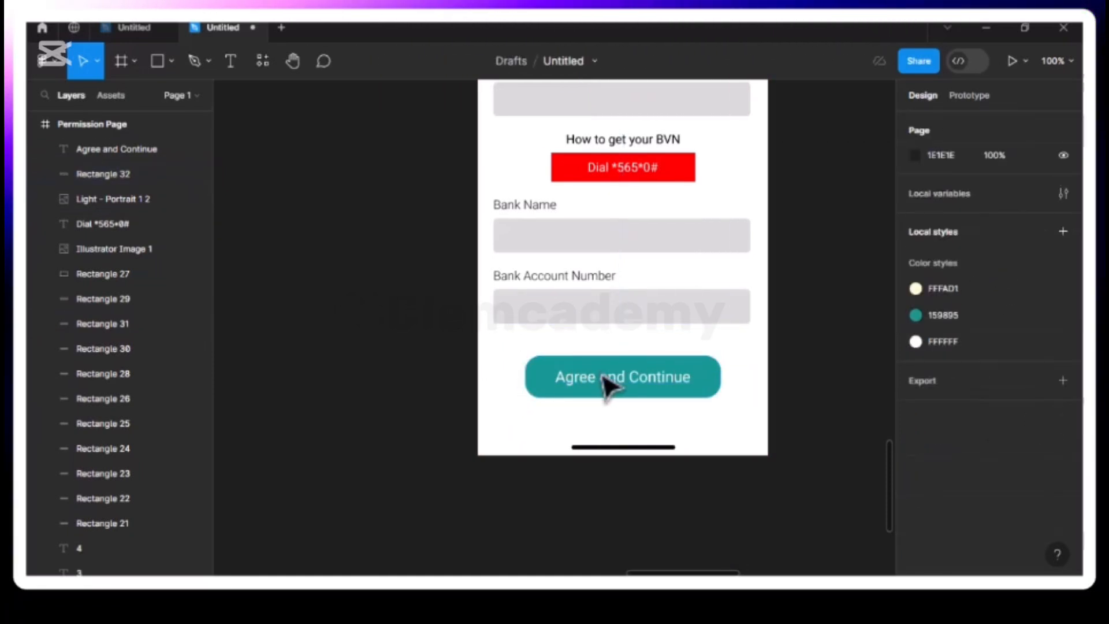
# - Replace the Permission Page's button label with "Next step"
pyautogui.doubleClick(633, 390)
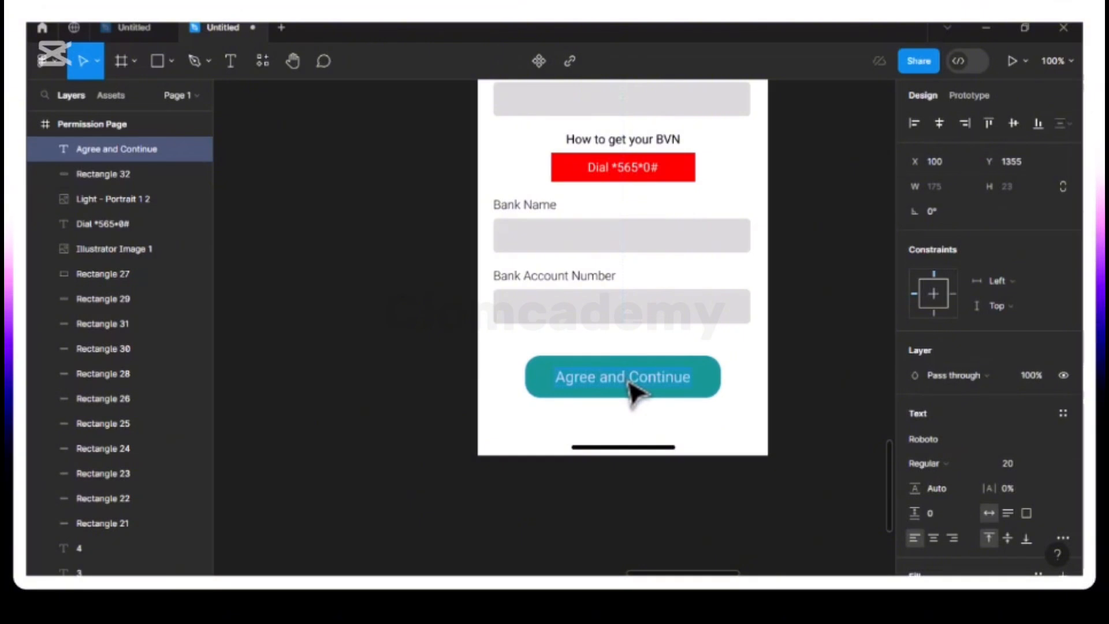
pyautogui.write('n')
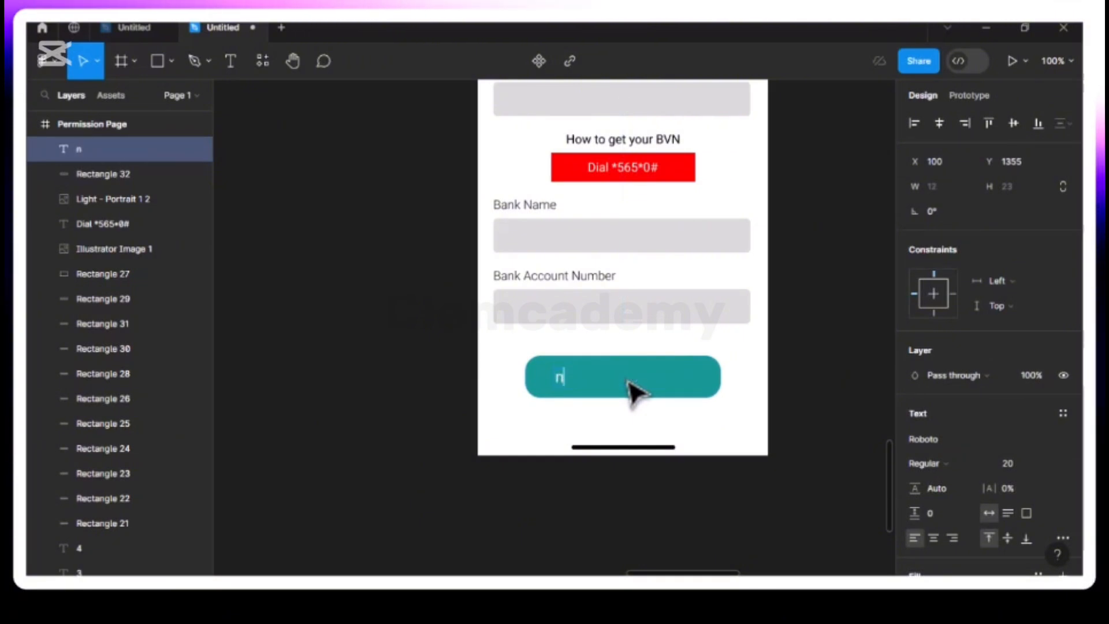
pyautogui.write('N')
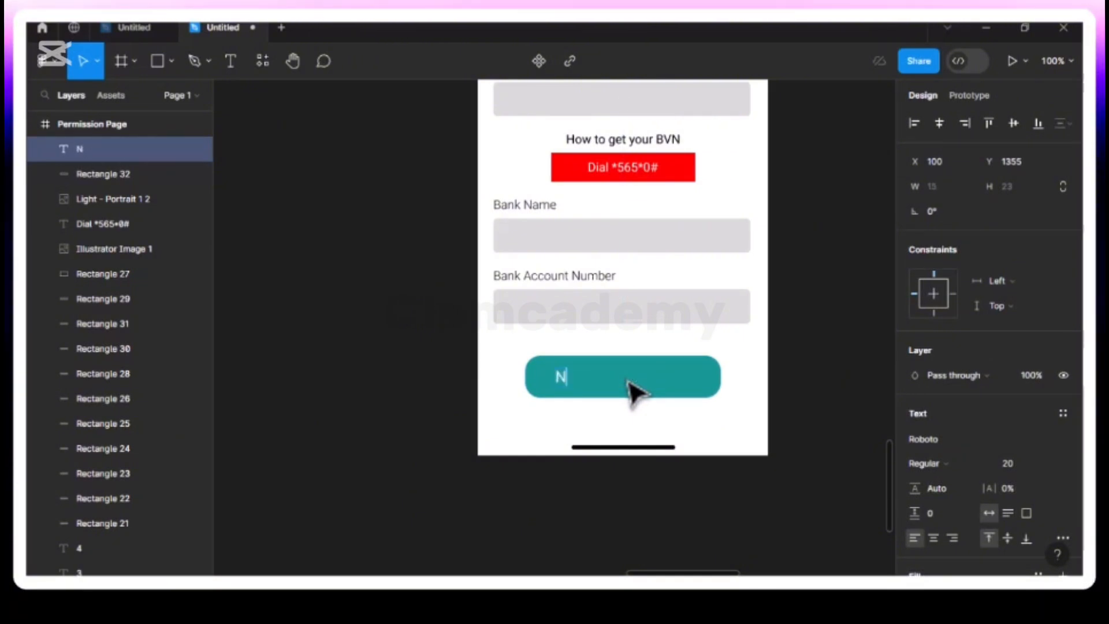
pyautogui.write('ext step')
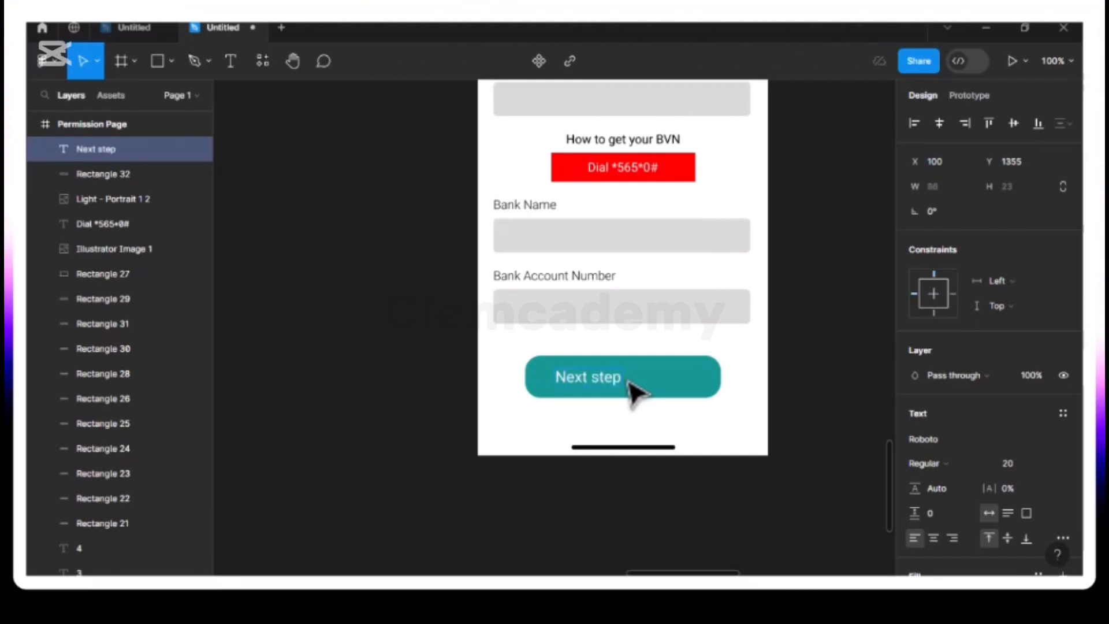
pyautogui.press('Escape')
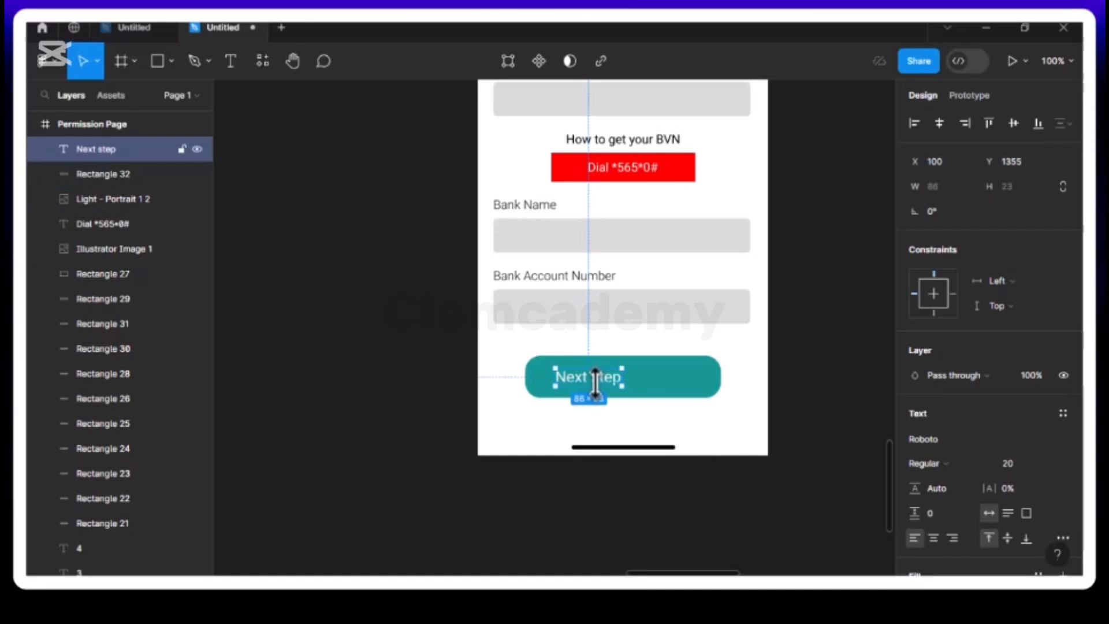
# - Centre the Next step label within the teal button at X 145, Y 1354 and set its font weight to Medium
pyautogui.moveTo(596, 383); pyautogui.dragTo(635, 398)
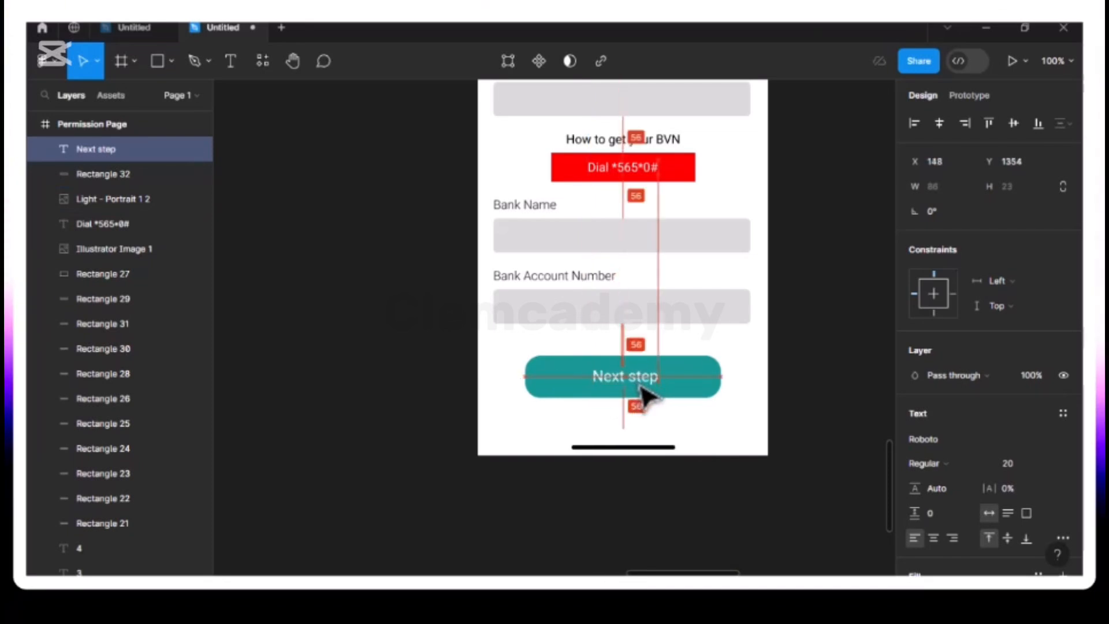
pyautogui.moveTo(636, 389); pyautogui.dragTo(636, 389)
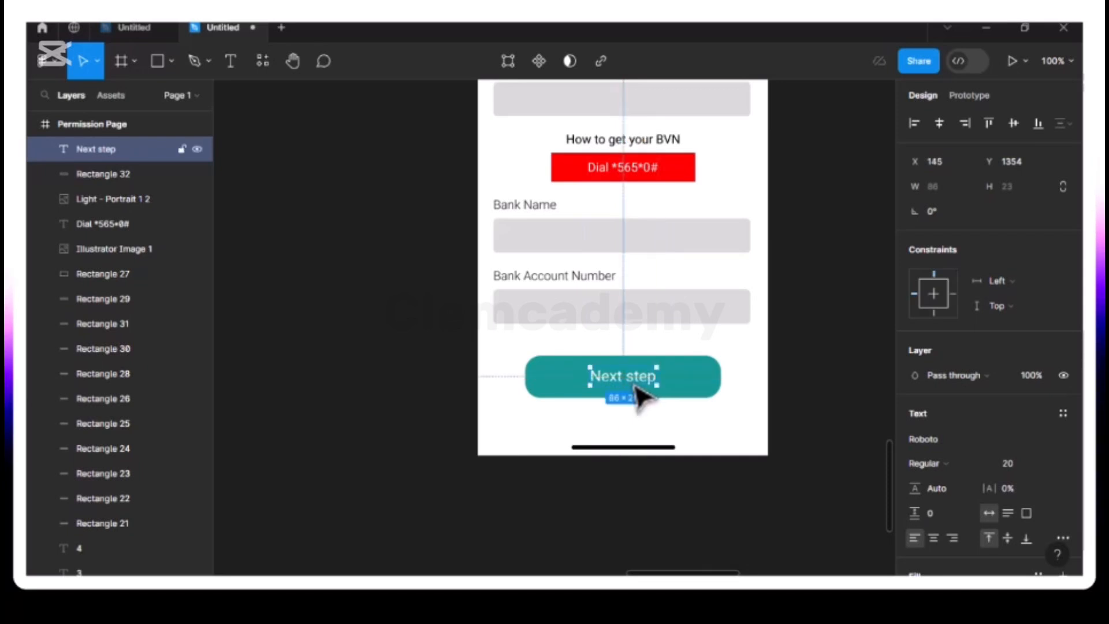
pyautogui.press('alt')
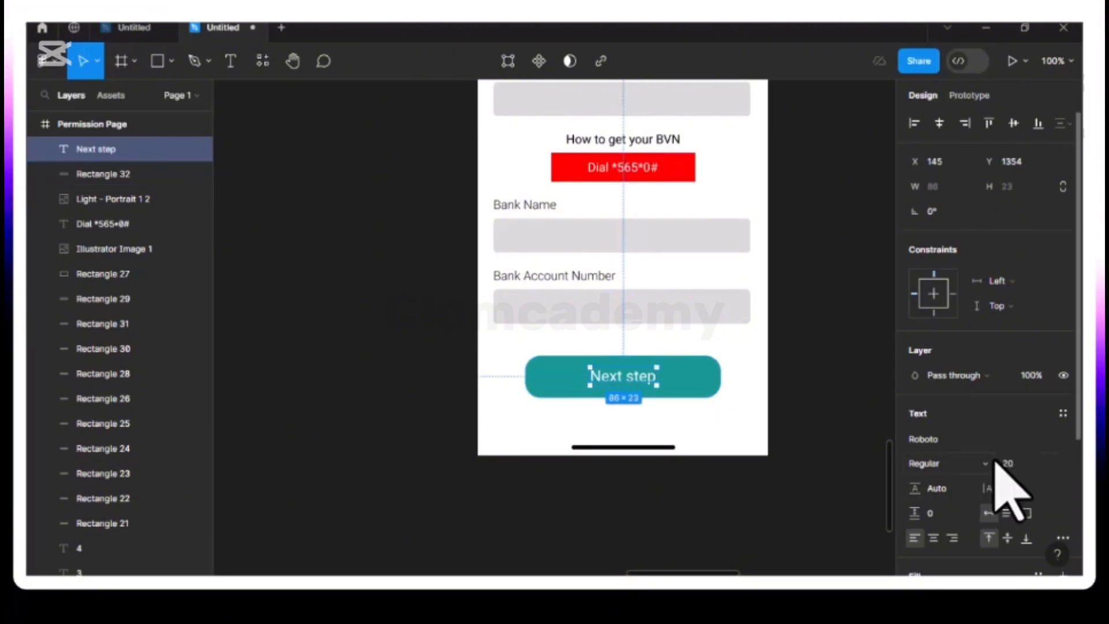
pyautogui.click(942, 464)
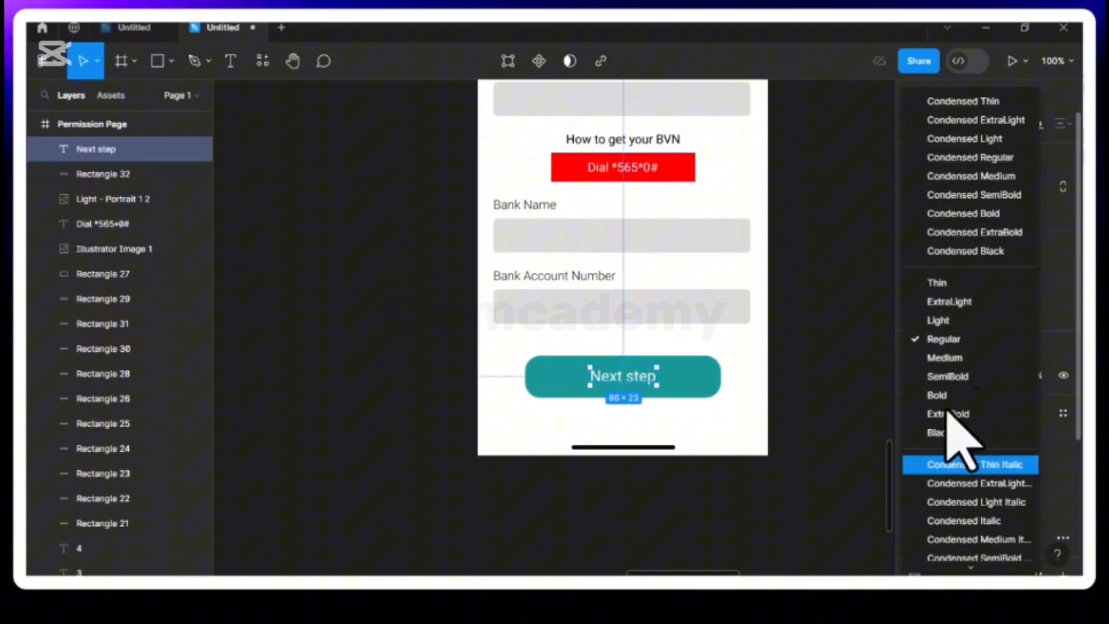
pyautogui.click(969, 360)
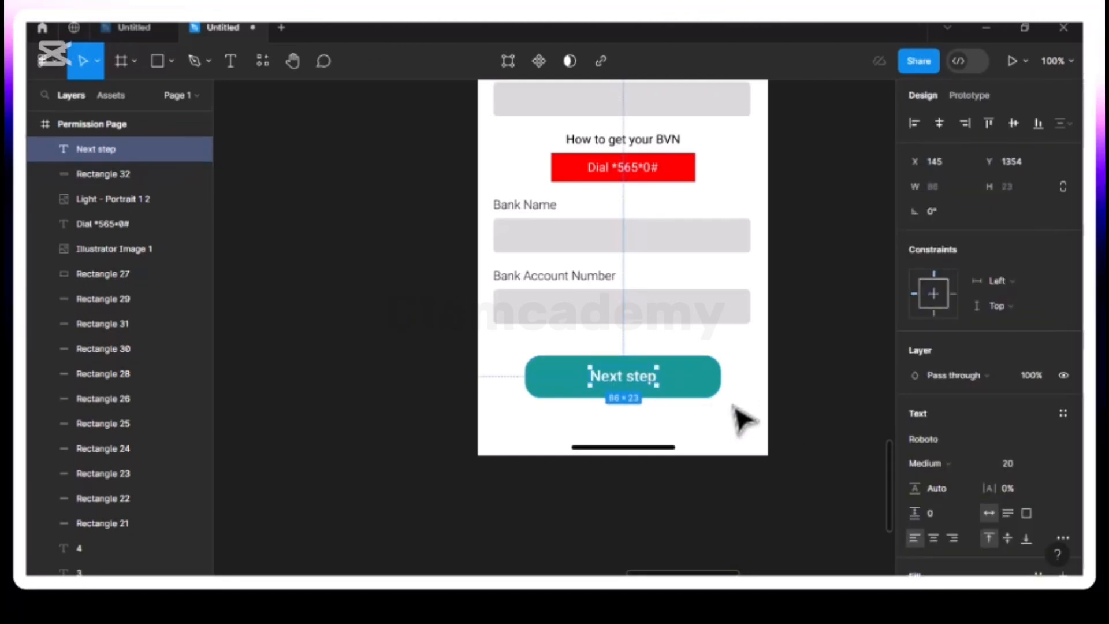
pyautogui.scroll(5, 687, 497)
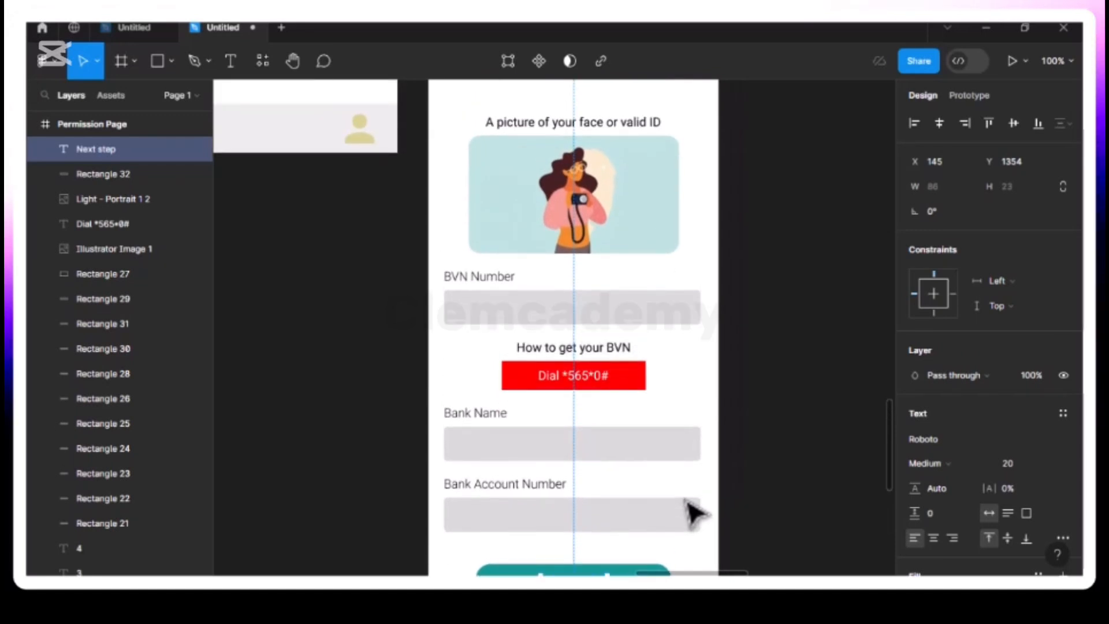
pyautogui.scroll(-6, 688, 500)
pyautogui.scroll(8, 696, 514)
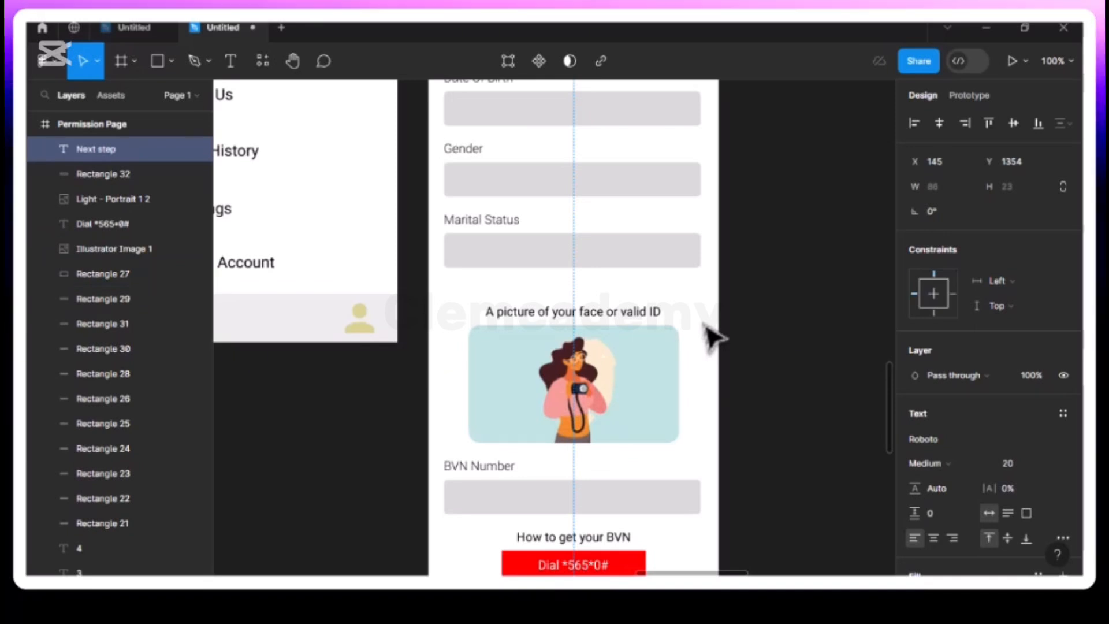
pyautogui.scroll(3, 714, 338)
pyautogui.hscroll(-5, 714, 338)
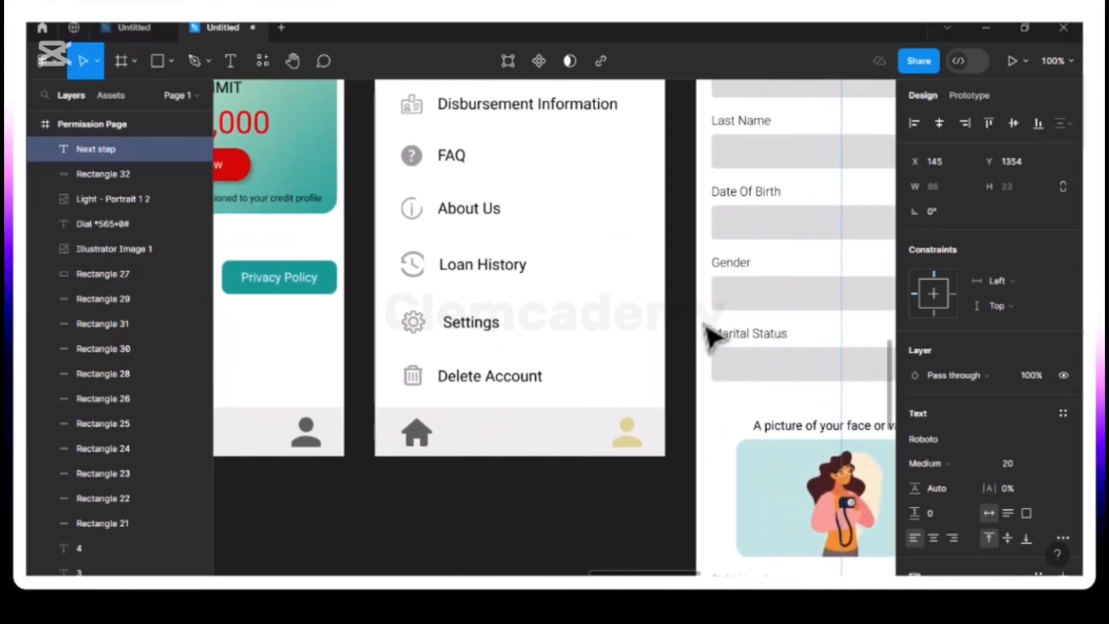
pyautogui.hscroll(-1, 713, 338)
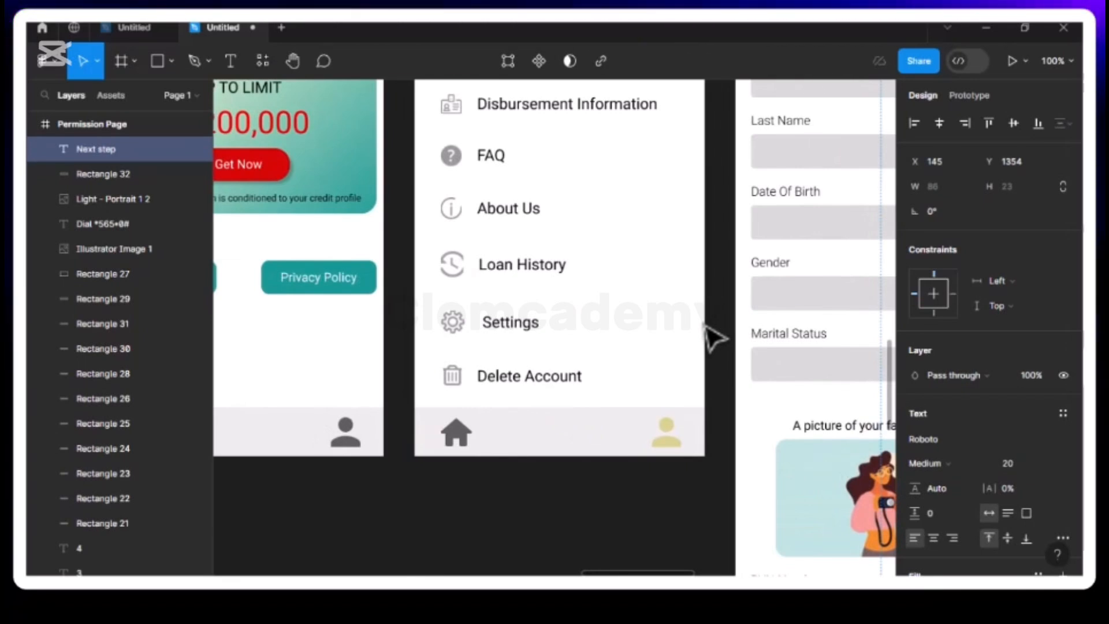
# - Duplicate the Terms and Coondition Page 5 frame as the base for a new screen beside the Permission Page
pyautogui.hscroll(8, 714, 338)
pyautogui.scroll(6, 714, 338)
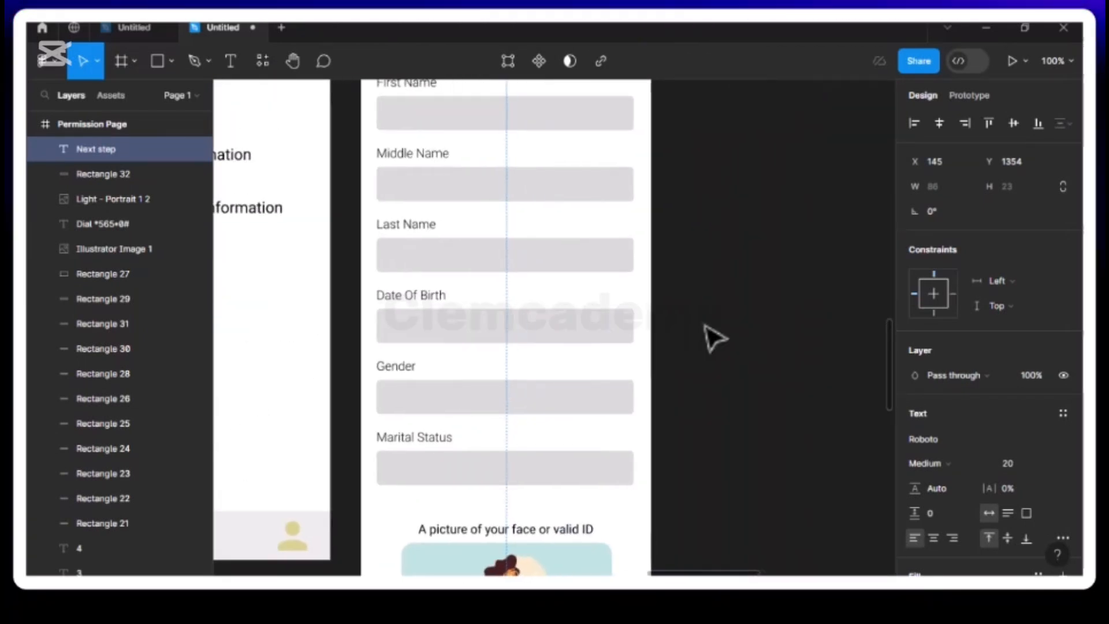
pyautogui.scroll(-1, 715, 338)
pyautogui.hscroll(-12, 714, 338)
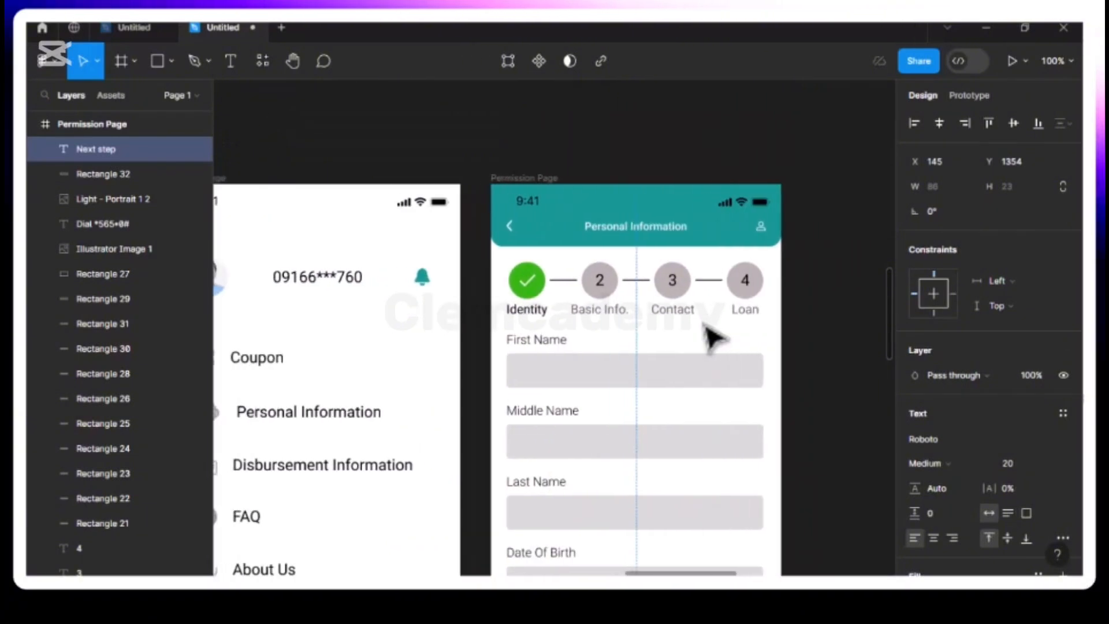
pyautogui.hscroll(-10, 715, 338)
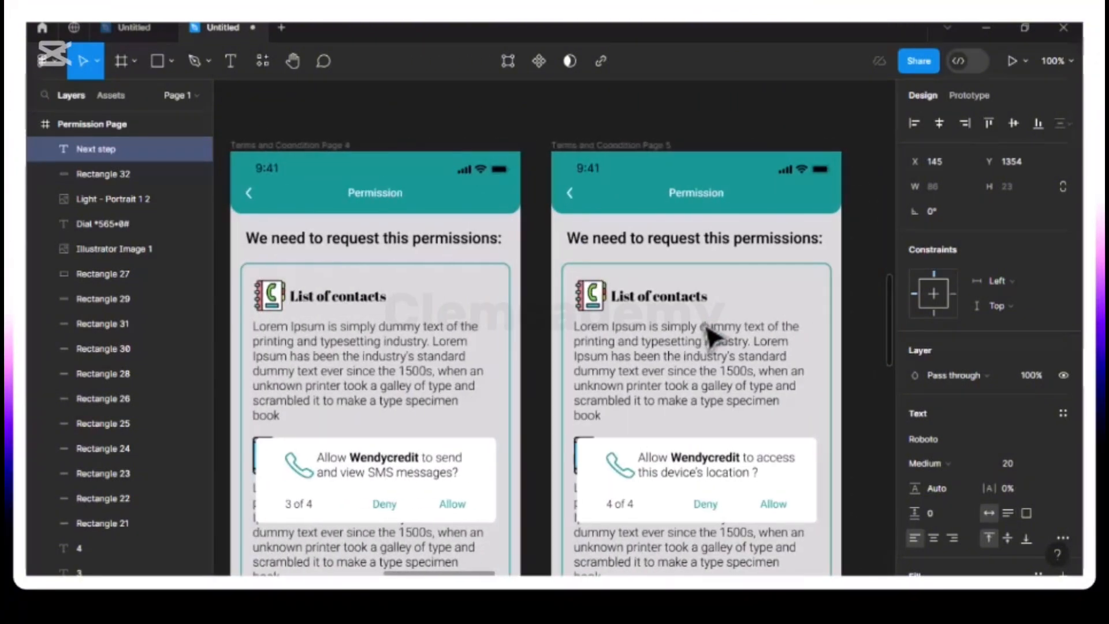
pyautogui.hscroll(1, 713, 334)
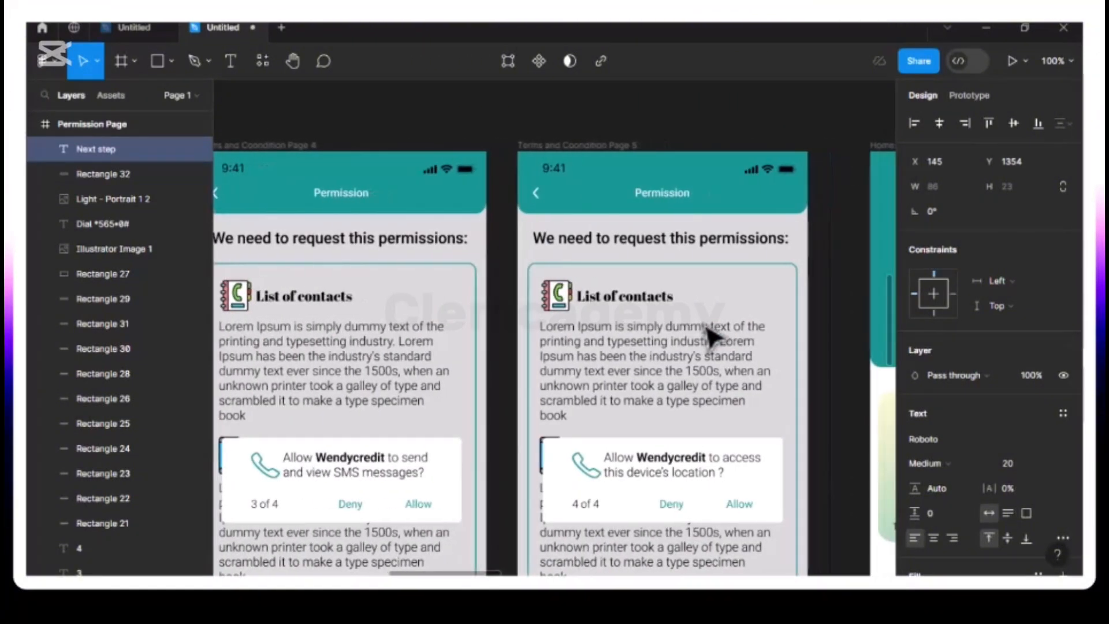
pyautogui.click(606, 146)
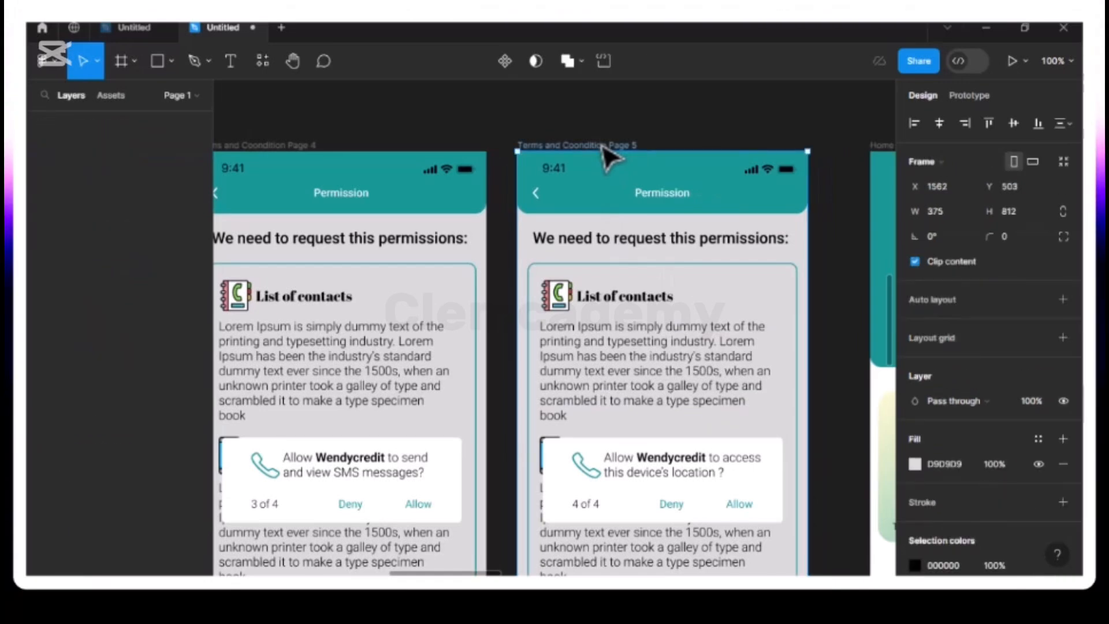
pyautogui.hotkey('ctrl', 'd')
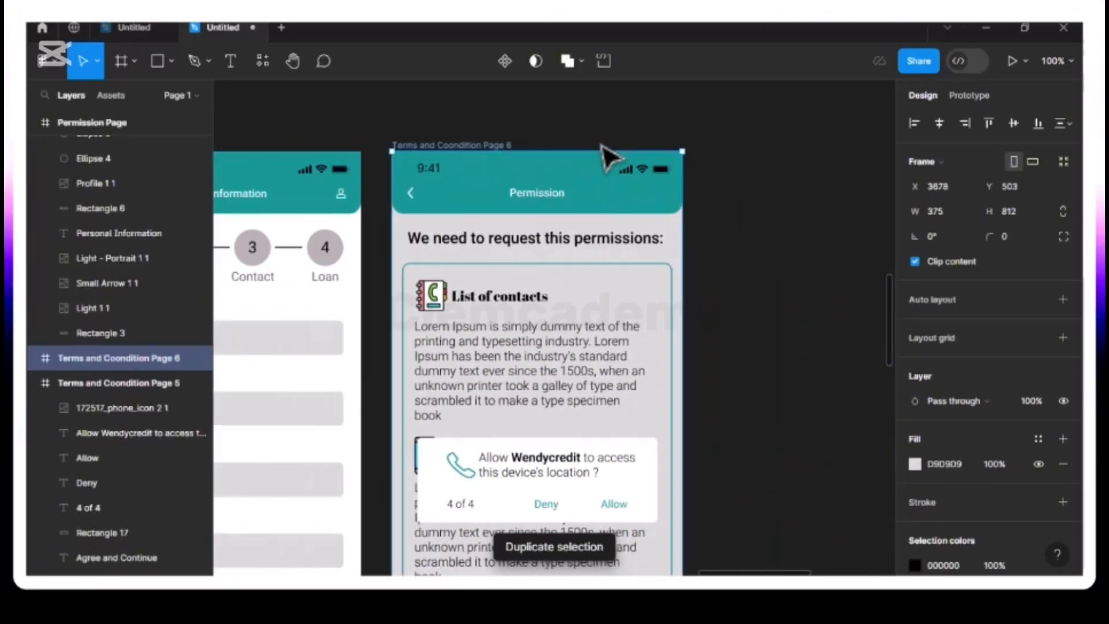
pyautogui.hscroll(-3, 653, 123)
pyautogui.scroll(-1, 653, 123)
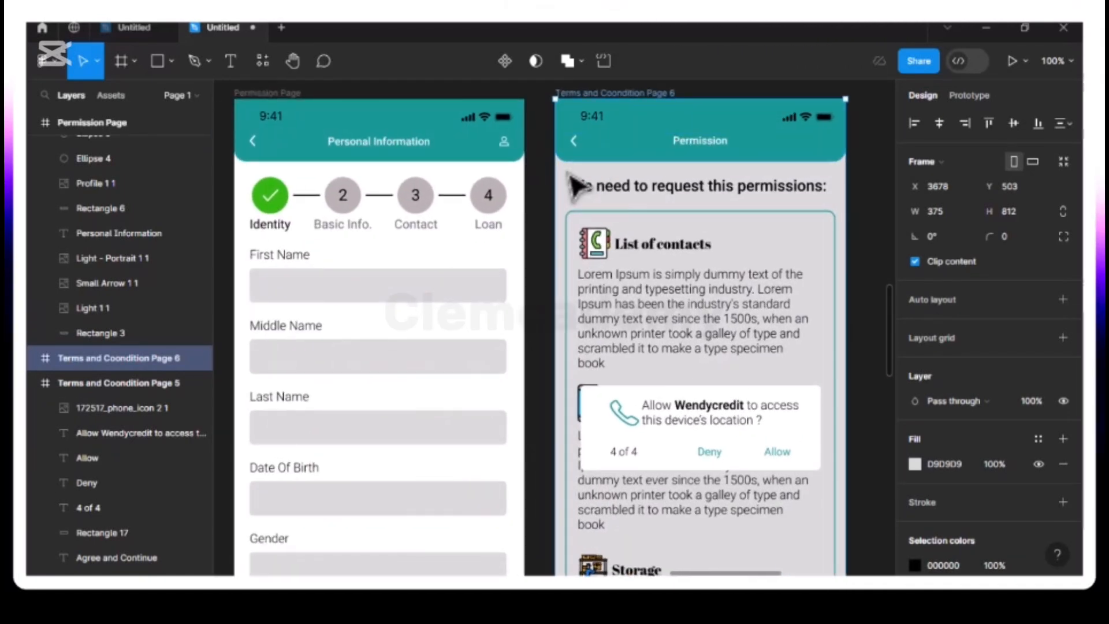
# - Delete the permission heading, the bordered permission list and the location-access dialog from the duplicated Terms and Coondition Page 6 frame
pyautogui.press('Escape')
pyautogui.moveTo(567, 173); pyautogui.dragTo(715, 376)
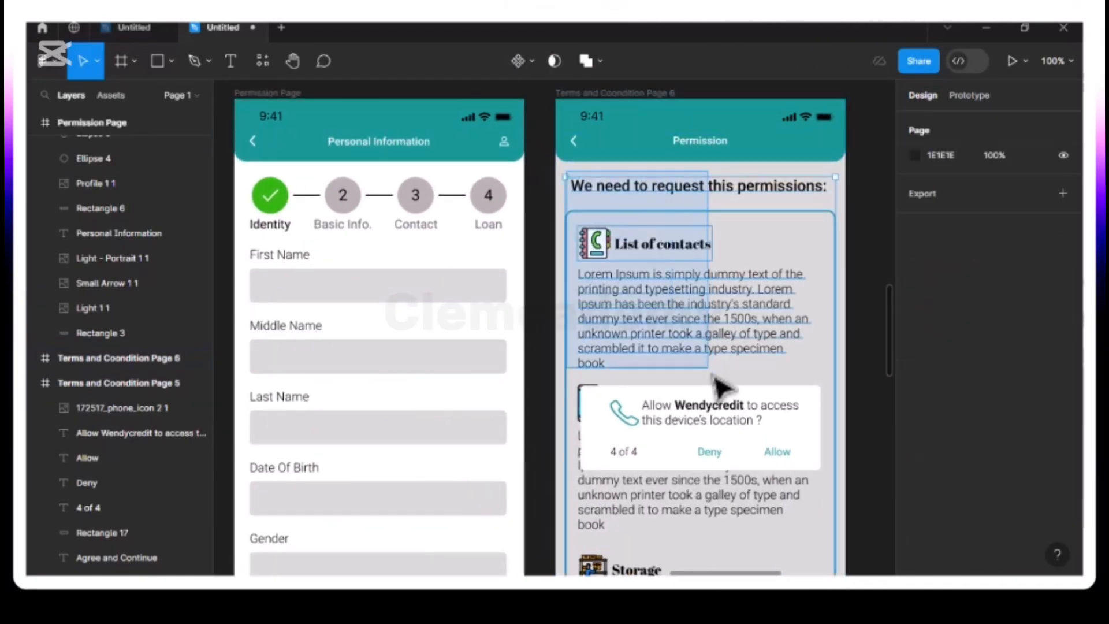
pyautogui.moveTo(762, 558); pyautogui.dragTo(771, 223)
pyautogui.press('Delete')
pyautogui.scroll(10, 772, 223)
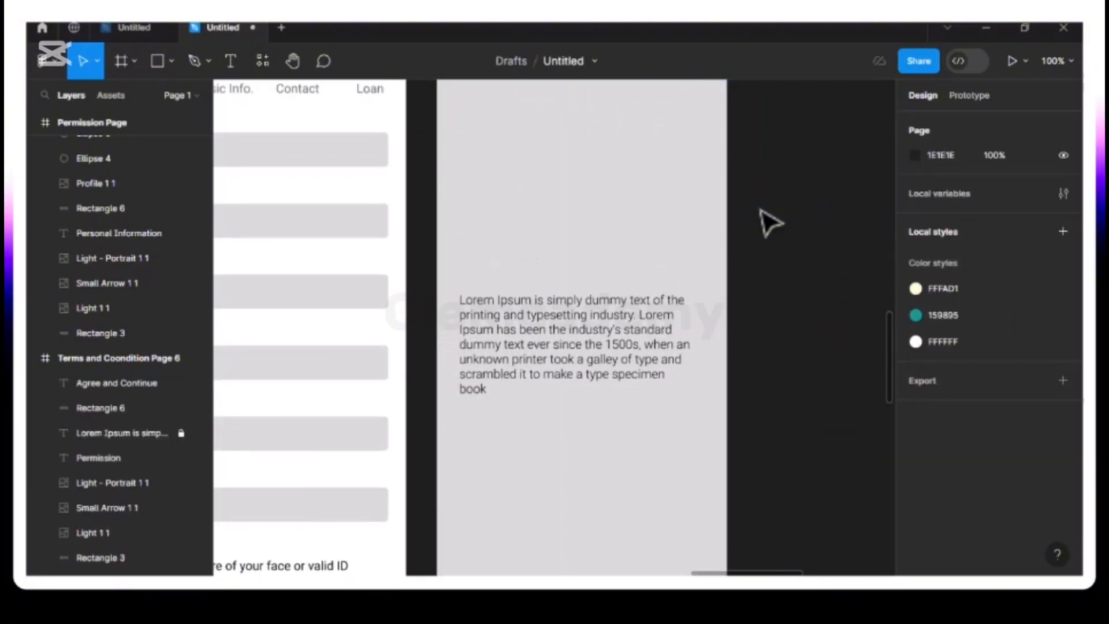
# - Unlock the leftover Lorem Ipsum paragraph in Terms and Coondition Page 6 and delete it
pyautogui.hscroll(-5, 771, 223)
pyautogui.scroll(3, 769, 222)
pyautogui.hscroll(3, 769, 222)
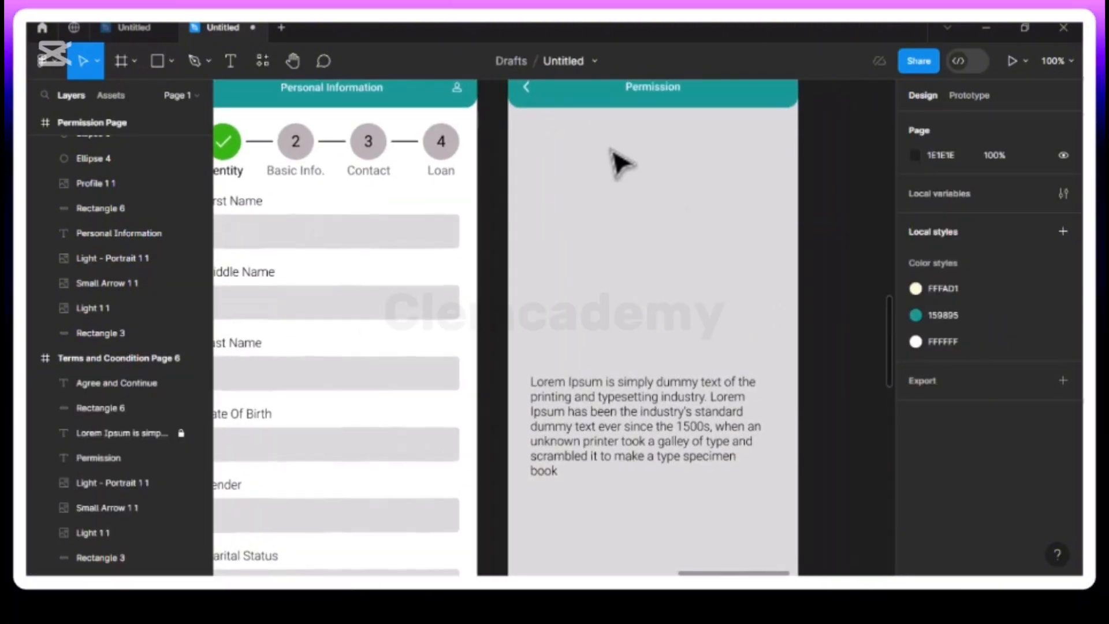
pyautogui.scroll(2, 624, 169)
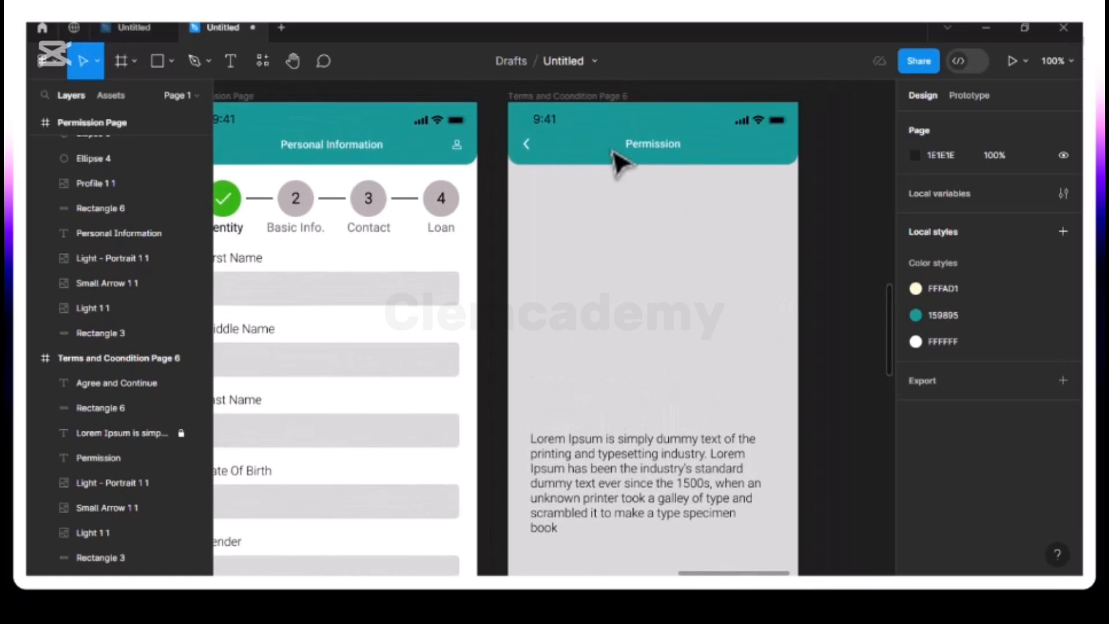
pyautogui.click(586, 99)
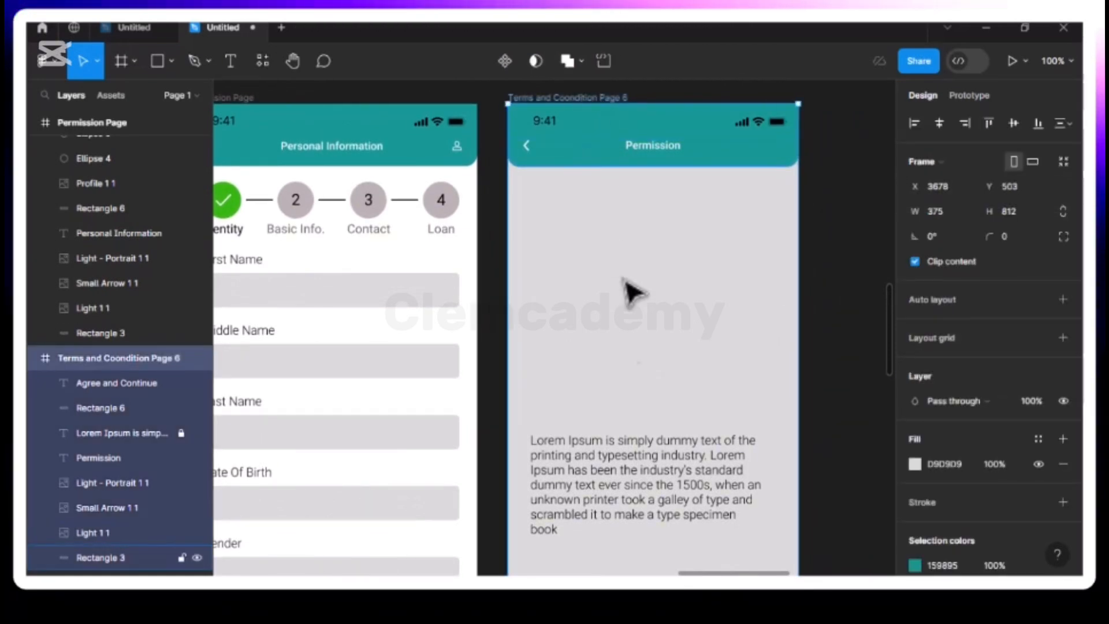
pyautogui.click(106, 434)
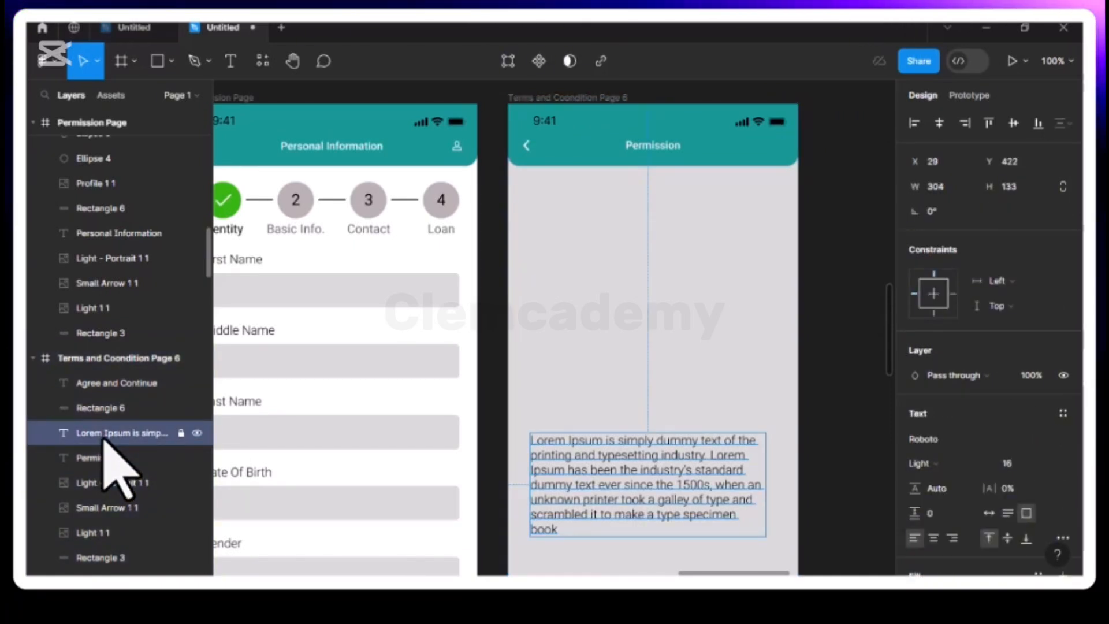
pyautogui.click(604, 488)
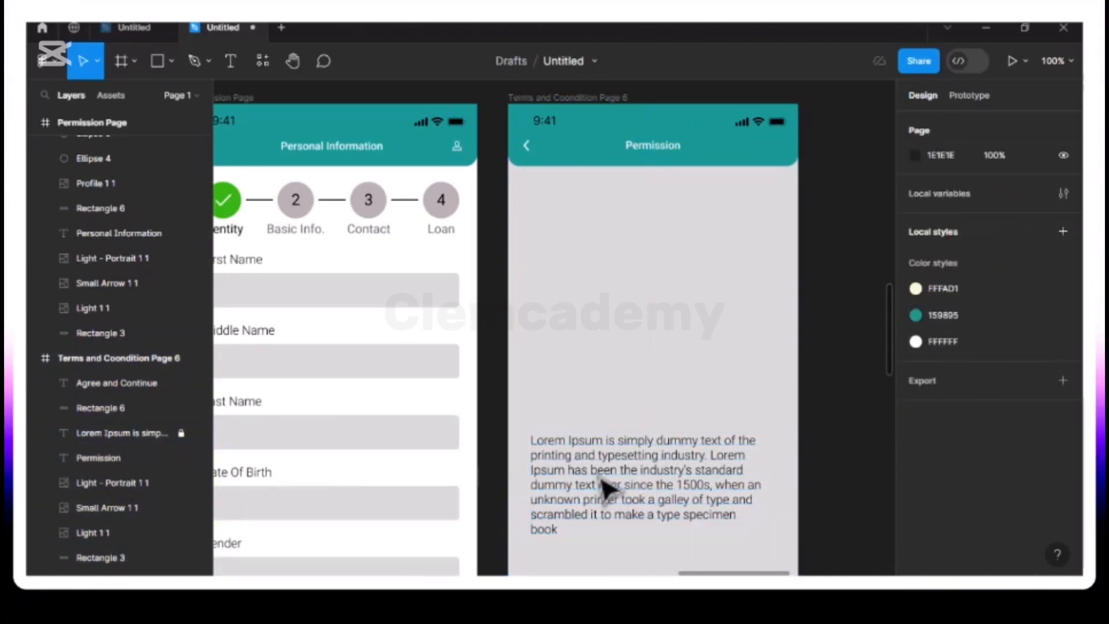
pyautogui.click(119, 435)
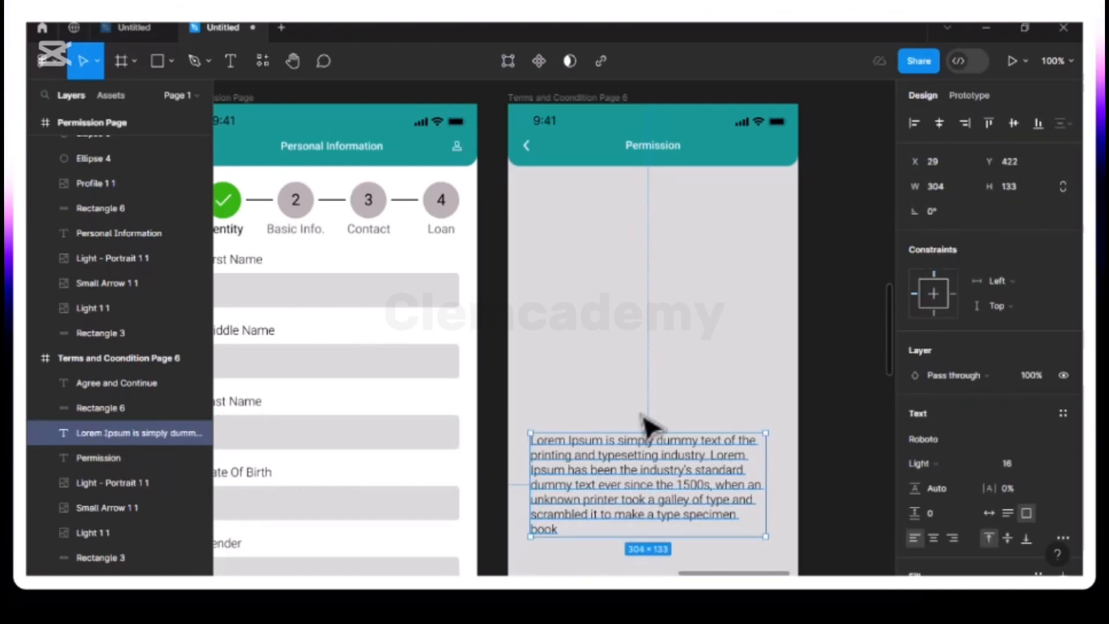
pyautogui.press('Delete')
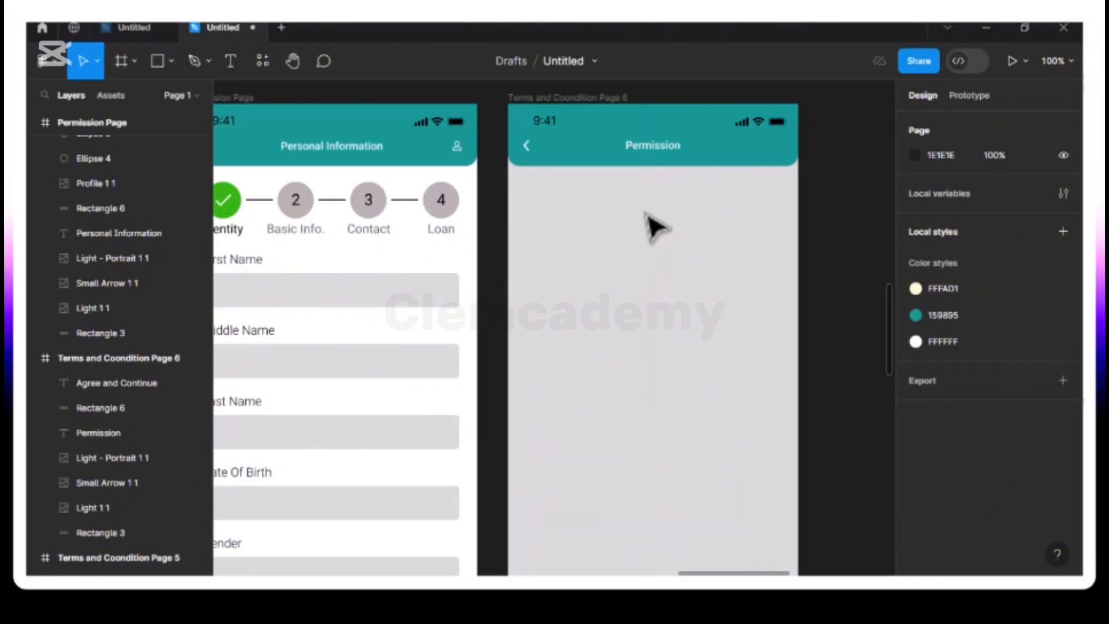
# - Replace the Permission title in Terms and Coondition Page 6 with a copy of the Permission Page's Personal Information title
pyautogui.click(670, 151)
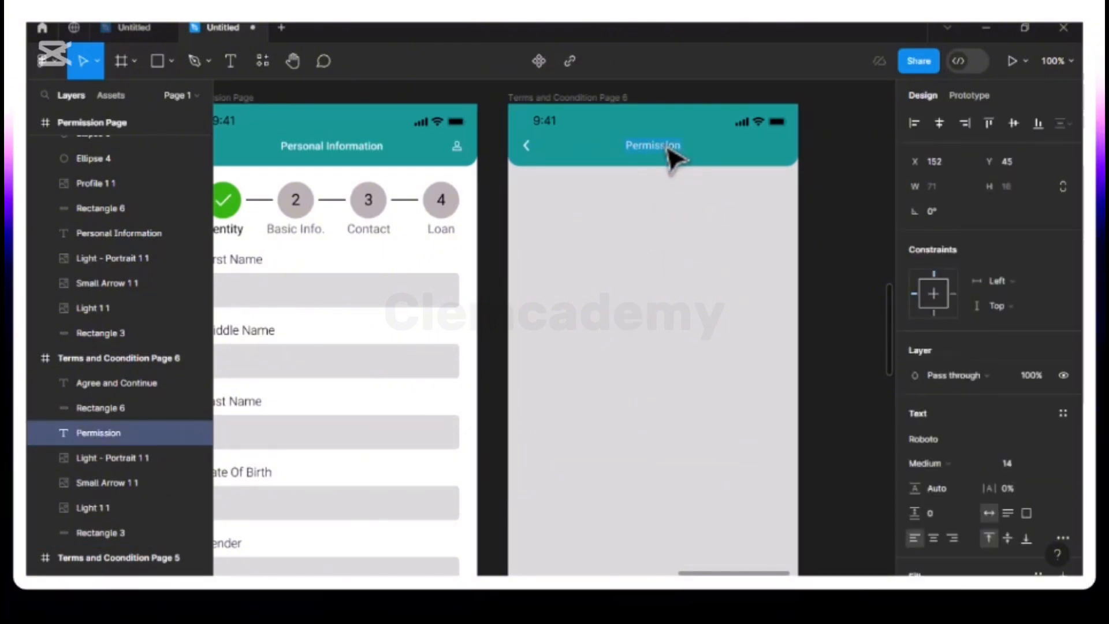
pyautogui.press('BackSpace')
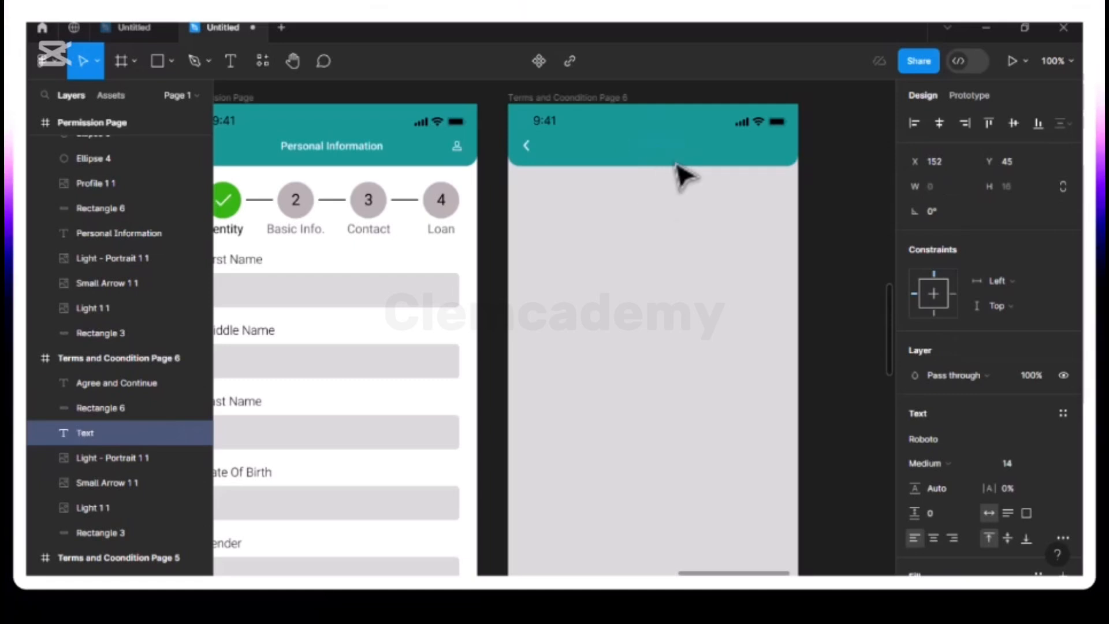
pyautogui.click(684, 176)
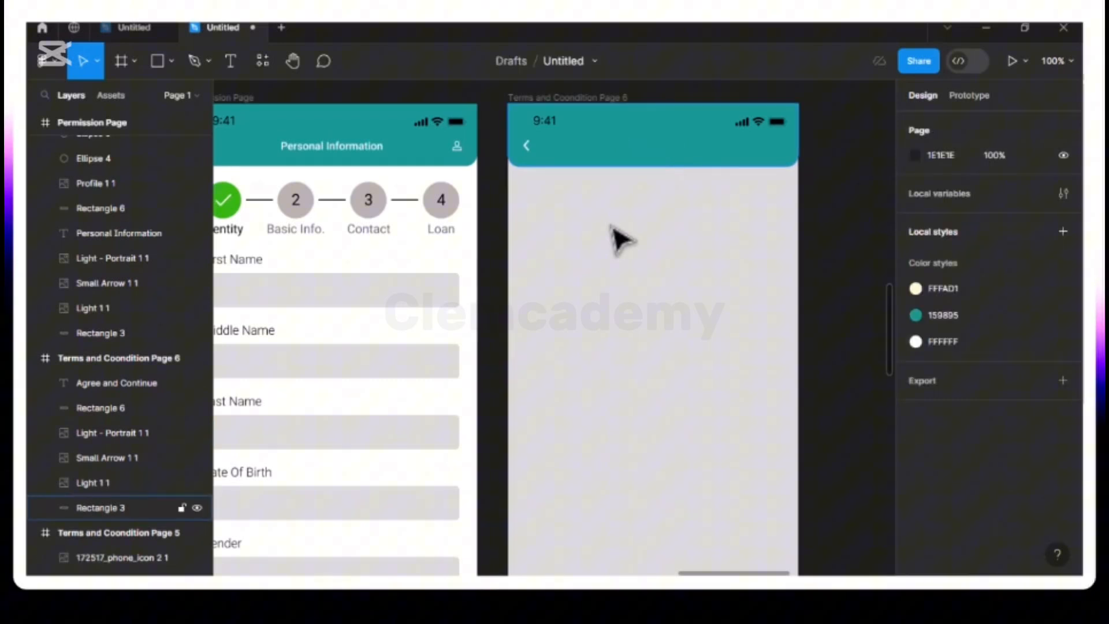
pyautogui.click(357, 165)
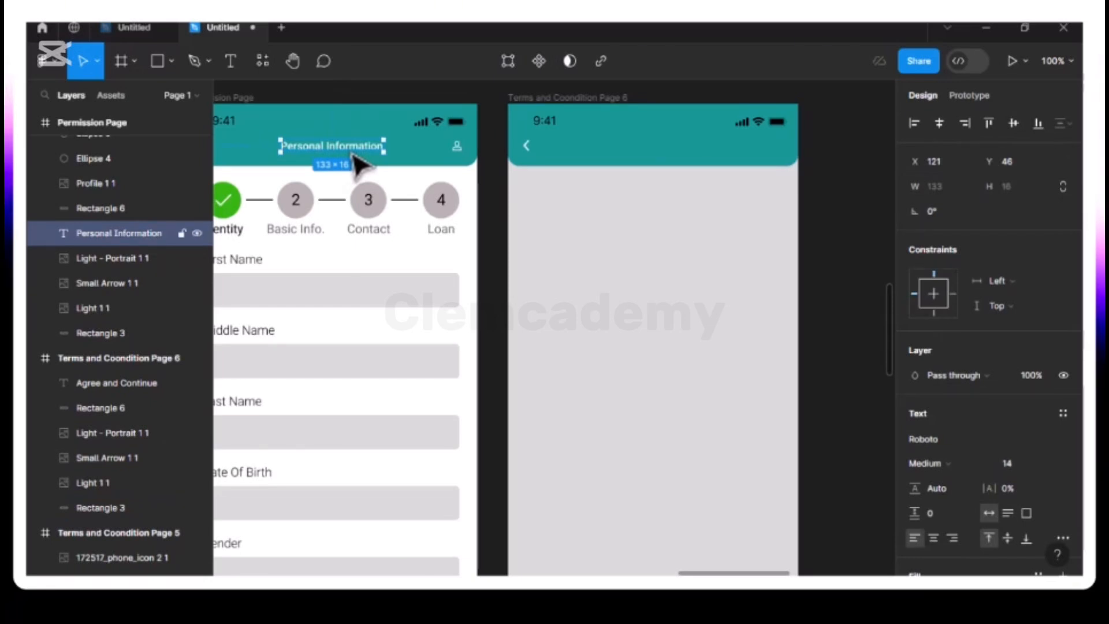
pyautogui.click(573, 105)
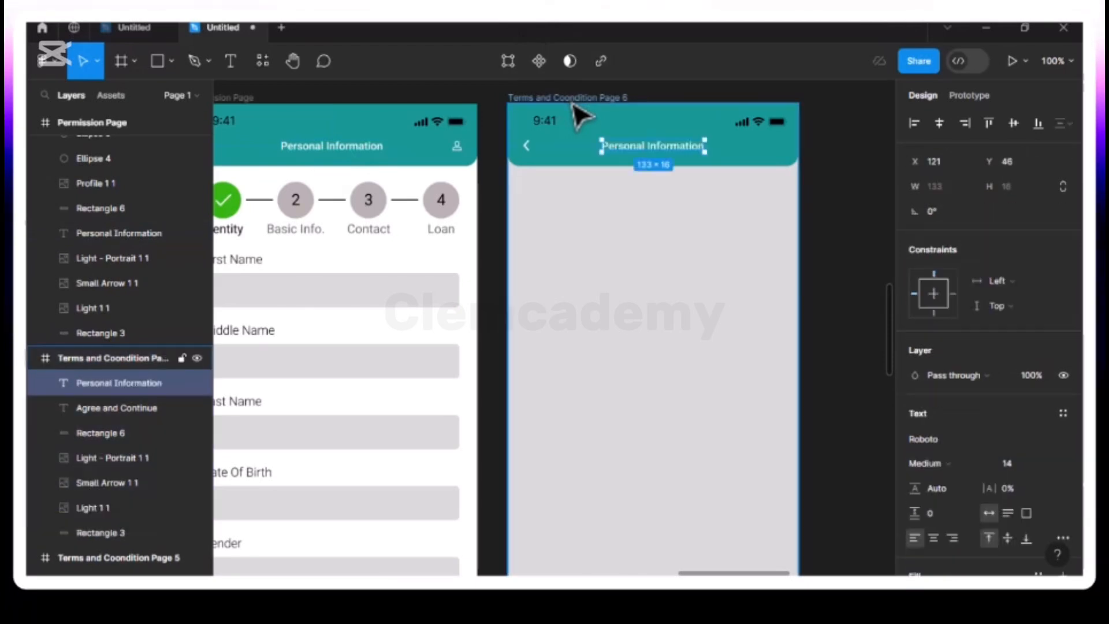
pyautogui.hotkey('ctrl', 'v')
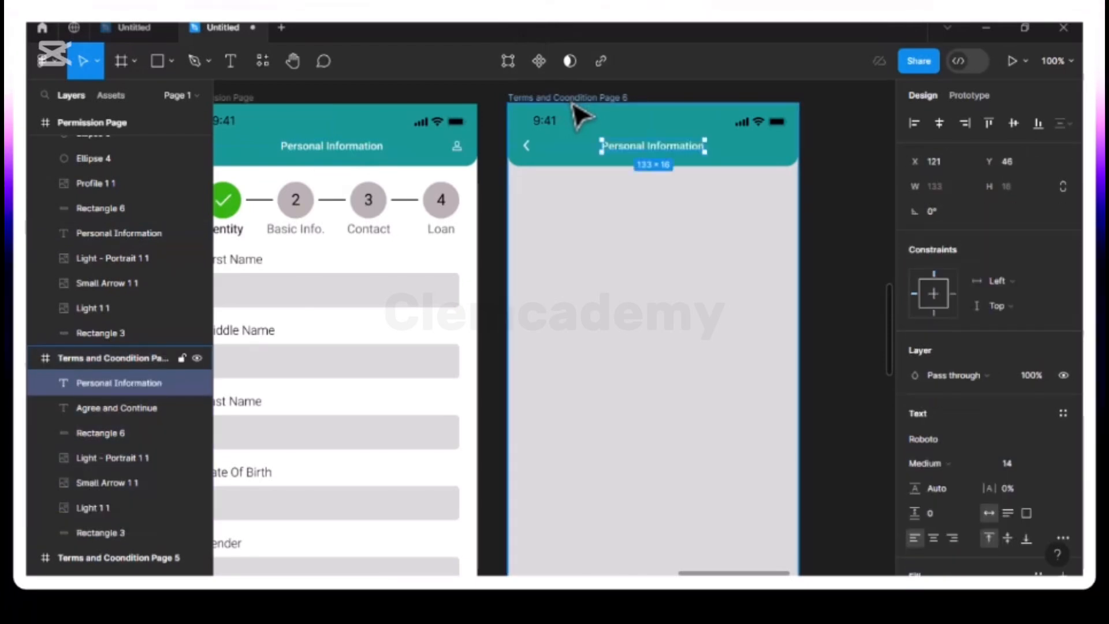
# - Copy the profile icon from the Permission Page's header into the header of Terms and Coondition Page 6
pyautogui.click(456, 146)
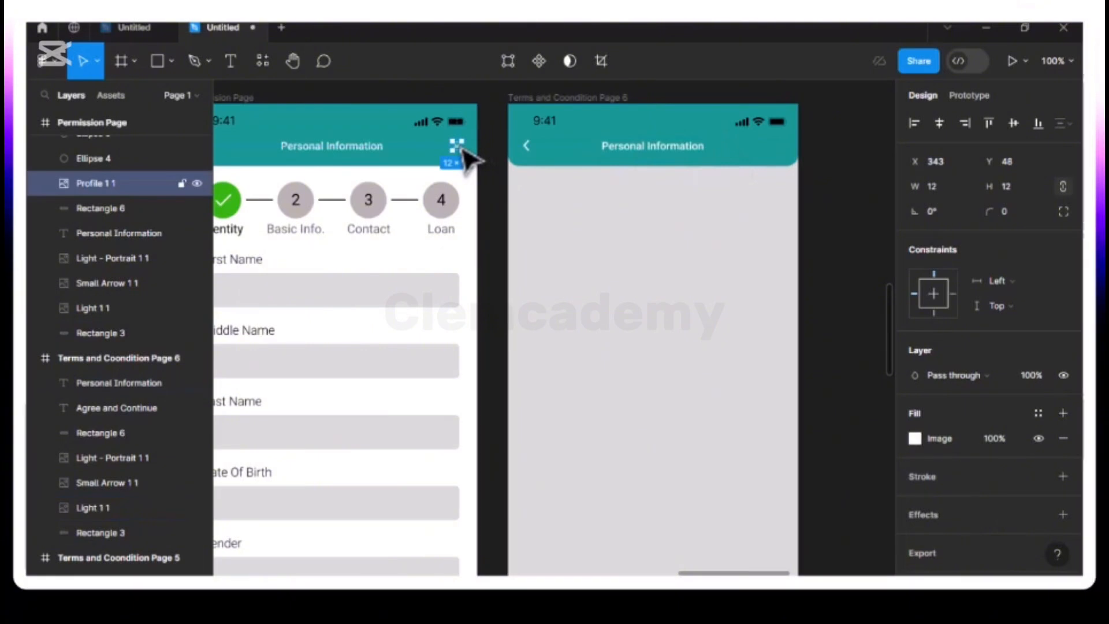
pyautogui.click(584, 99)
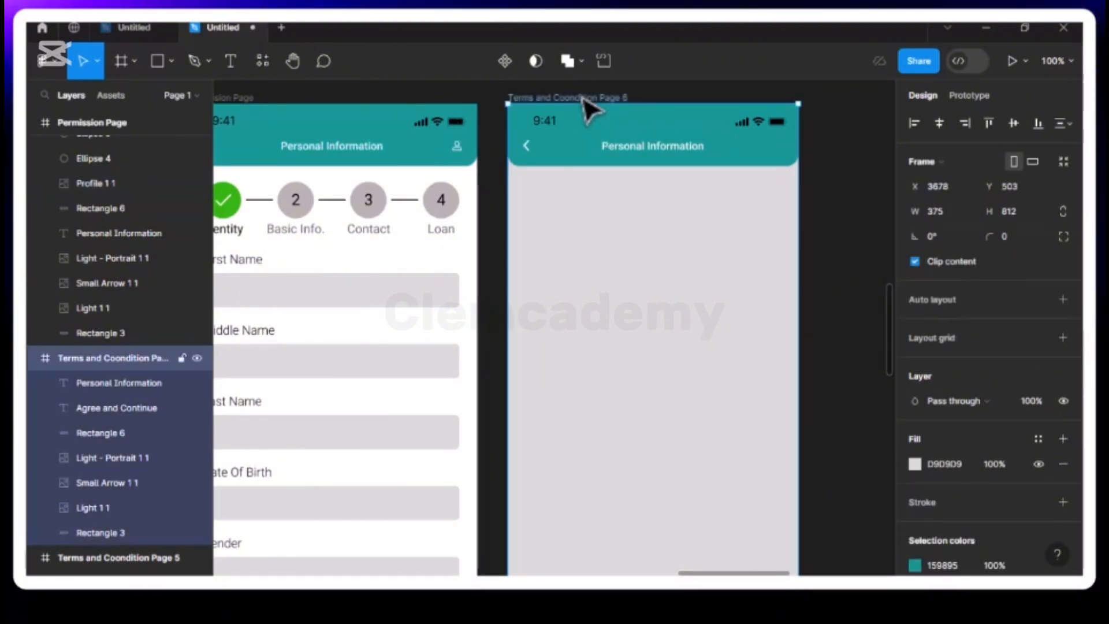
pyautogui.hotkey('ctrl', 'v')
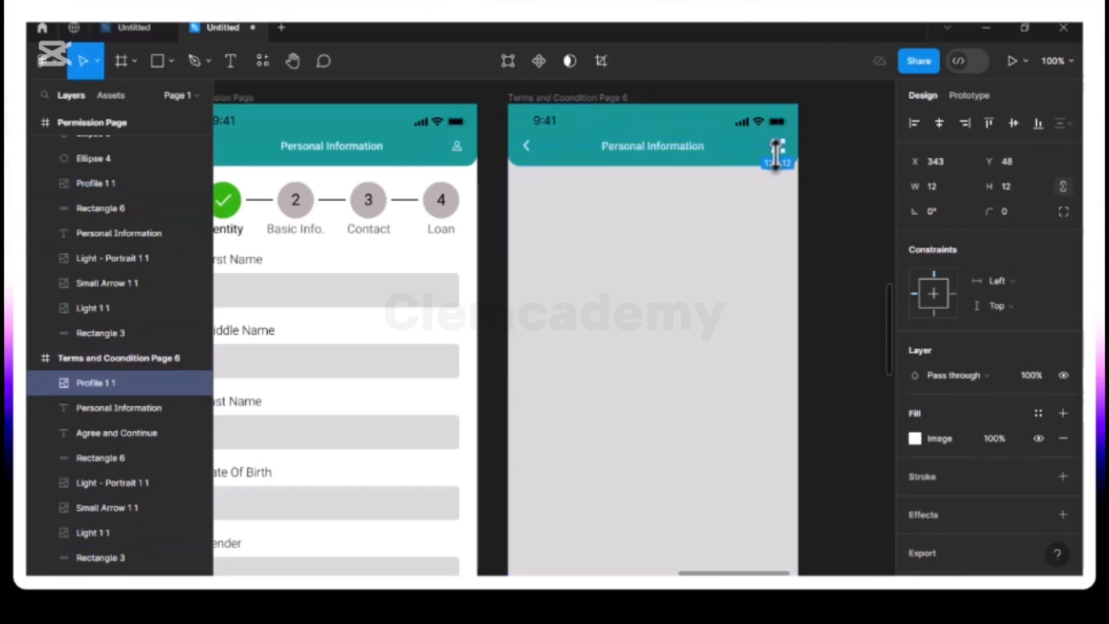
pyautogui.click(701, 195)
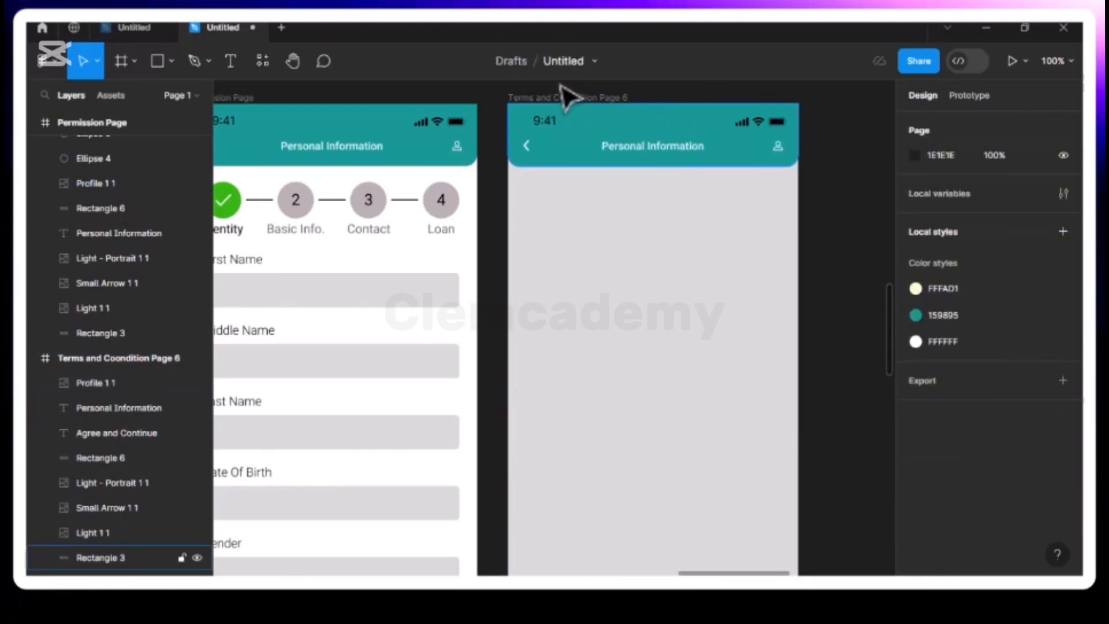
# - Rename the Terms and Coondition Page 6 frame as "Photograph Page"
pyautogui.click(572, 98)
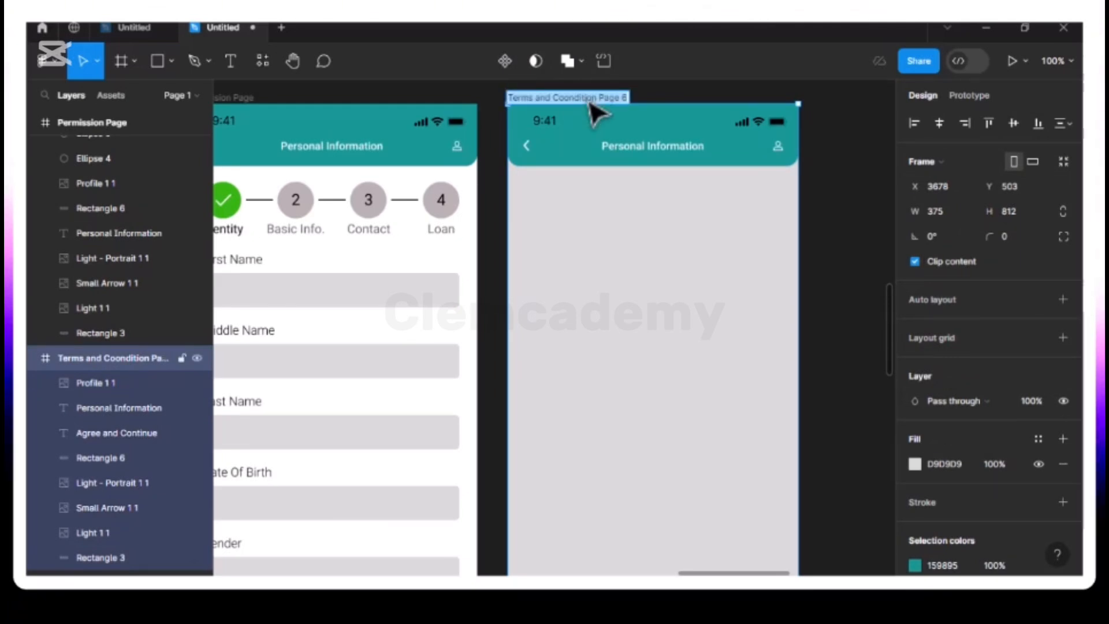
pyautogui.write('P')
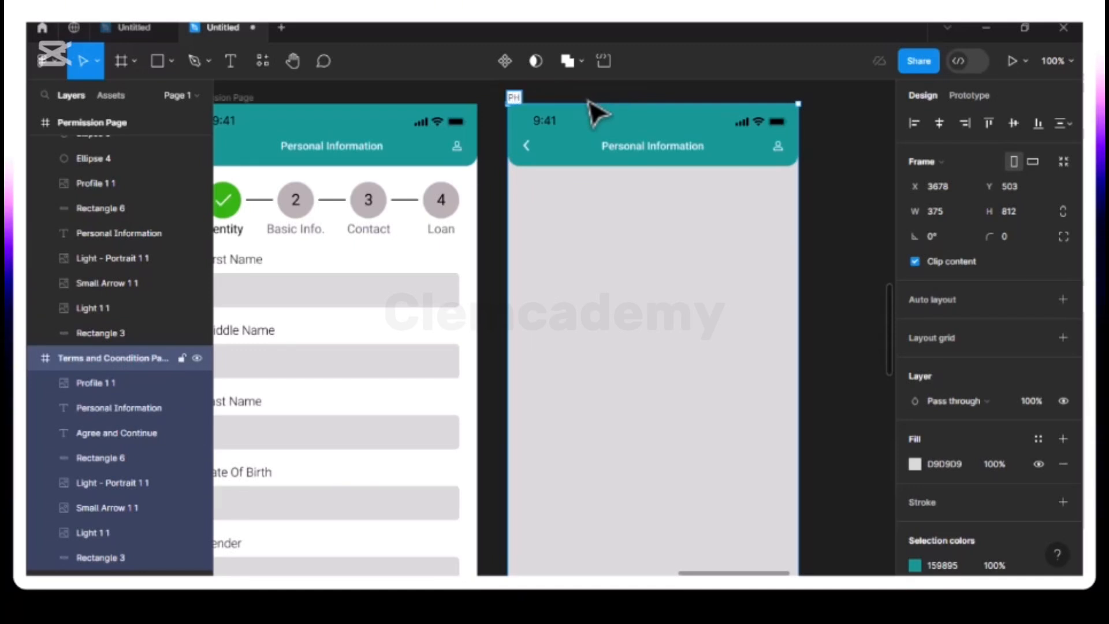
pyautogui.write('H')
pyautogui.press('BackSpace')
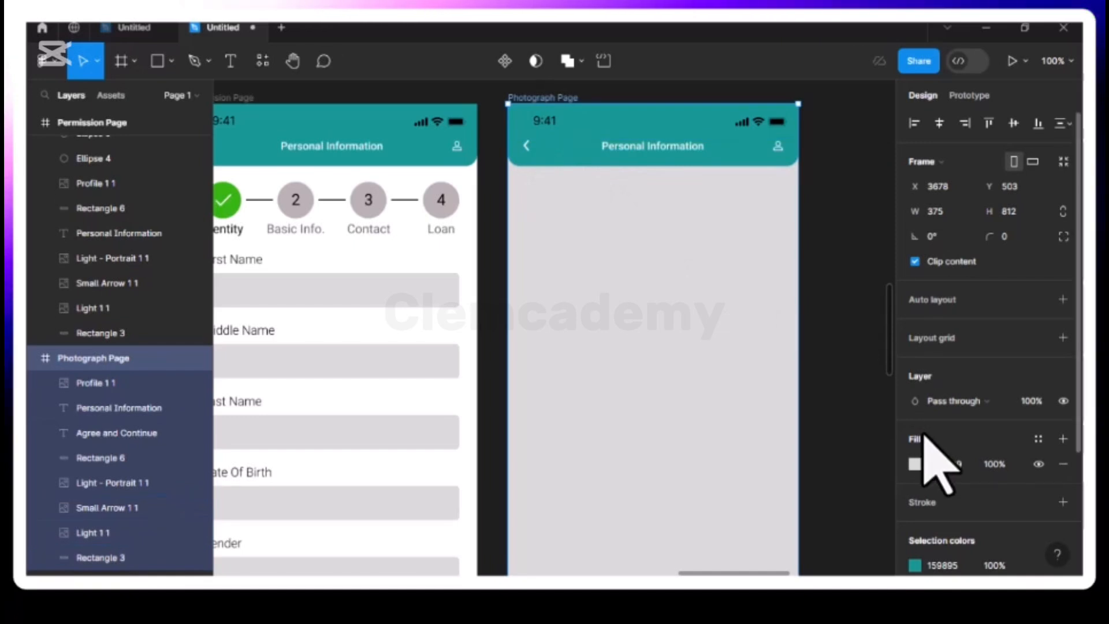
# - Change the Photograph Page frame's fill colour to white, FFFFFF
pyautogui.click(914, 462)
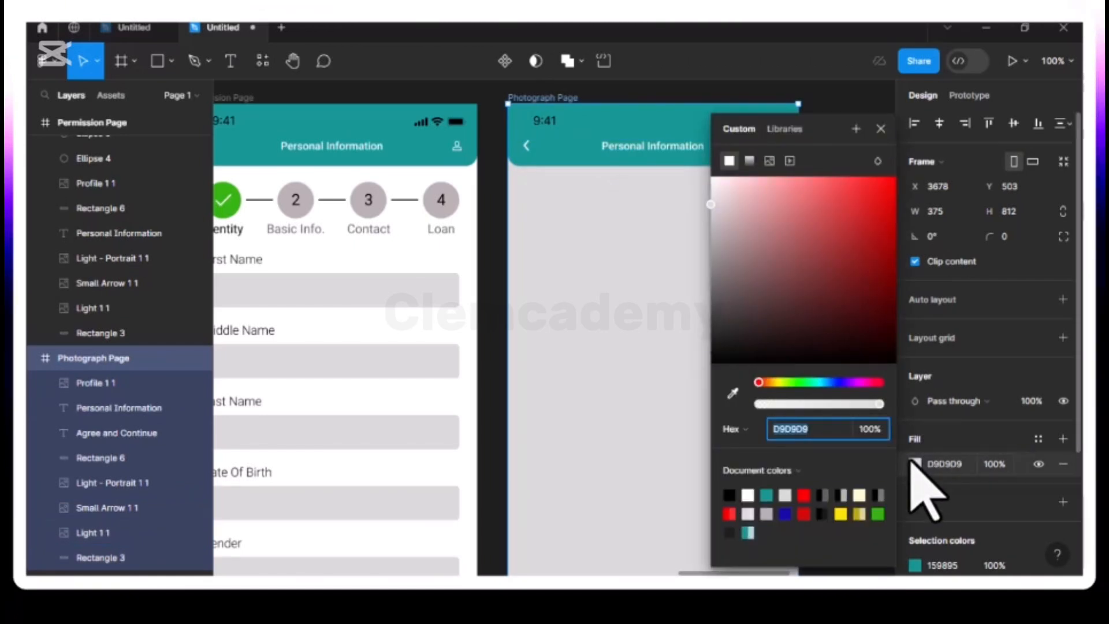
pyautogui.click(748, 495)
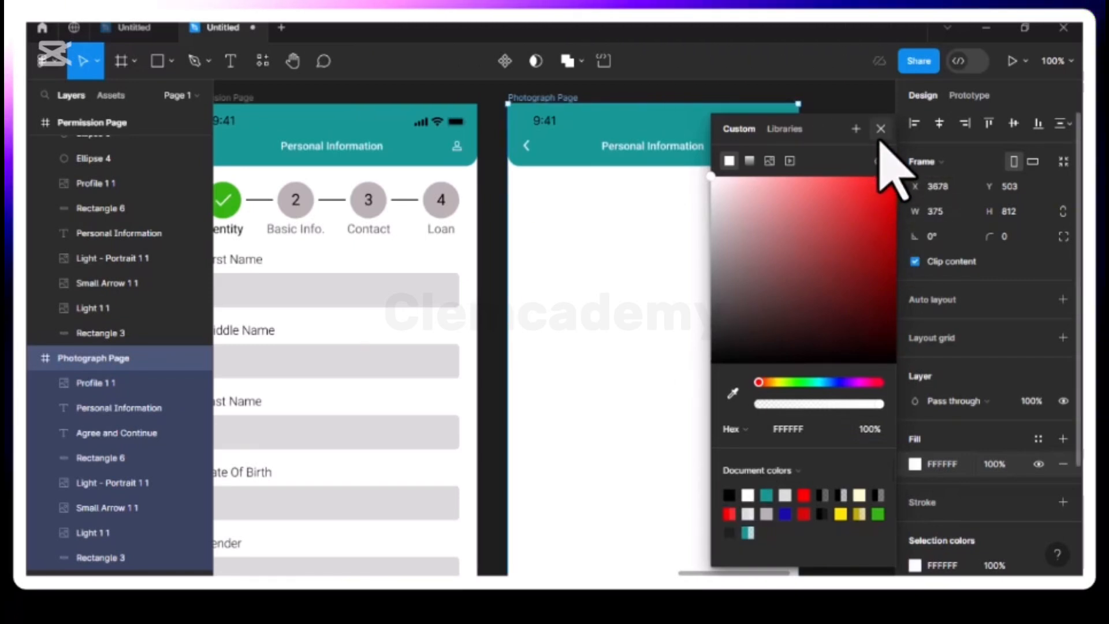
pyautogui.click(881, 128)
# - Copy the home indicator bar from the bottom of the Permission Page into the Photograph Page, centred on its bottom edge at X 120, Y 778
pyautogui.scroll(-3, 503, 289)
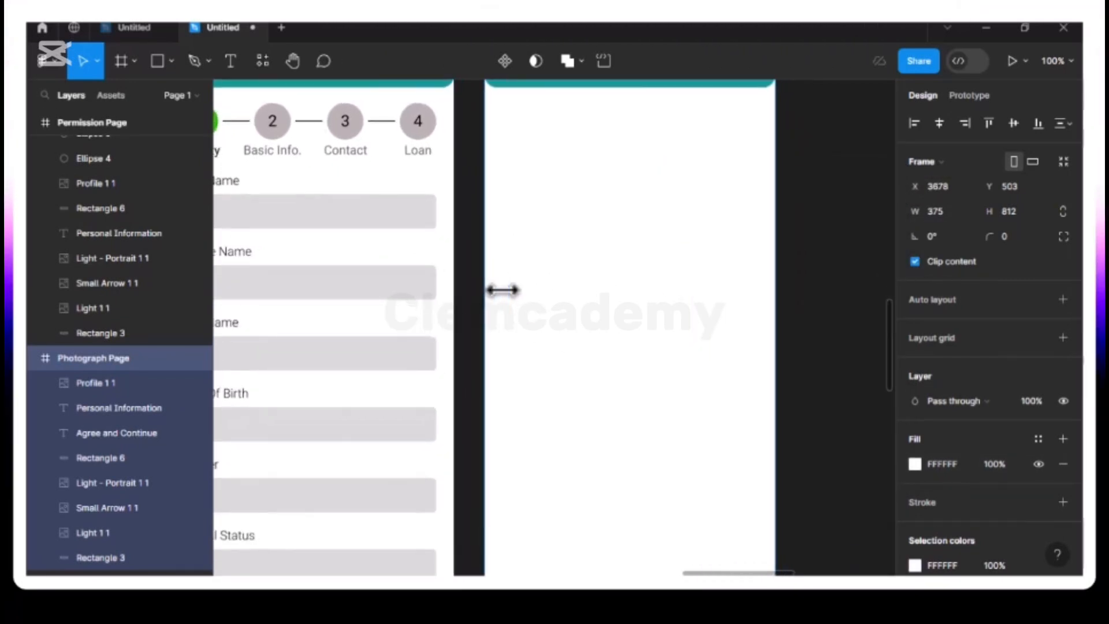
pyautogui.hscroll(2, 502, 290)
pyautogui.hscroll(-3, 503, 290)
pyautogui.scroll(-4, 503, 289)
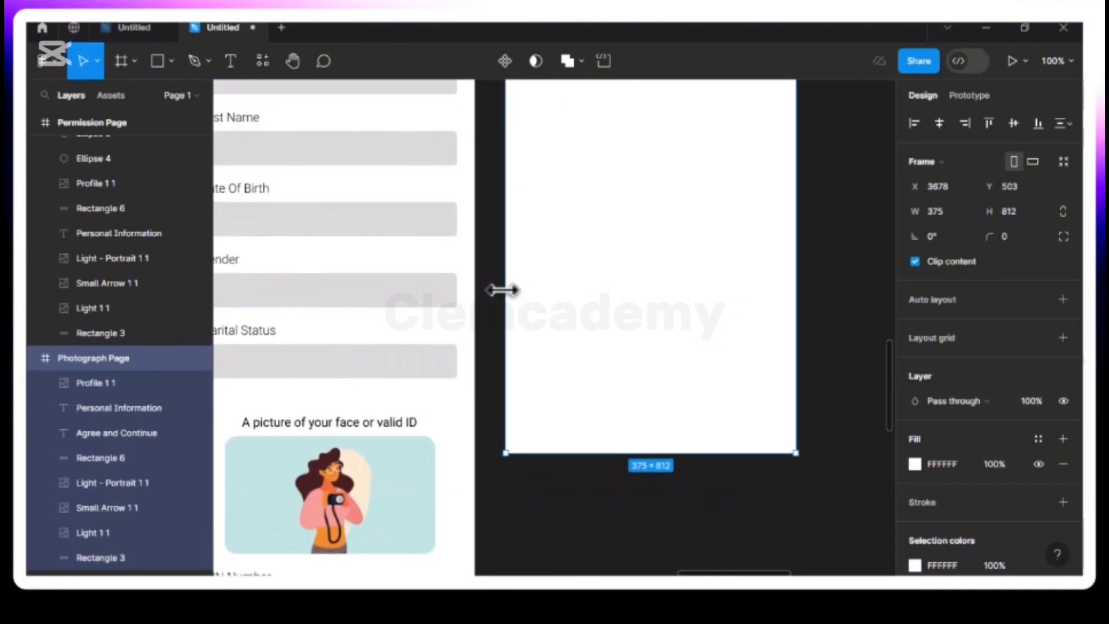
pyautogui.scroll(-6, 502, 289)
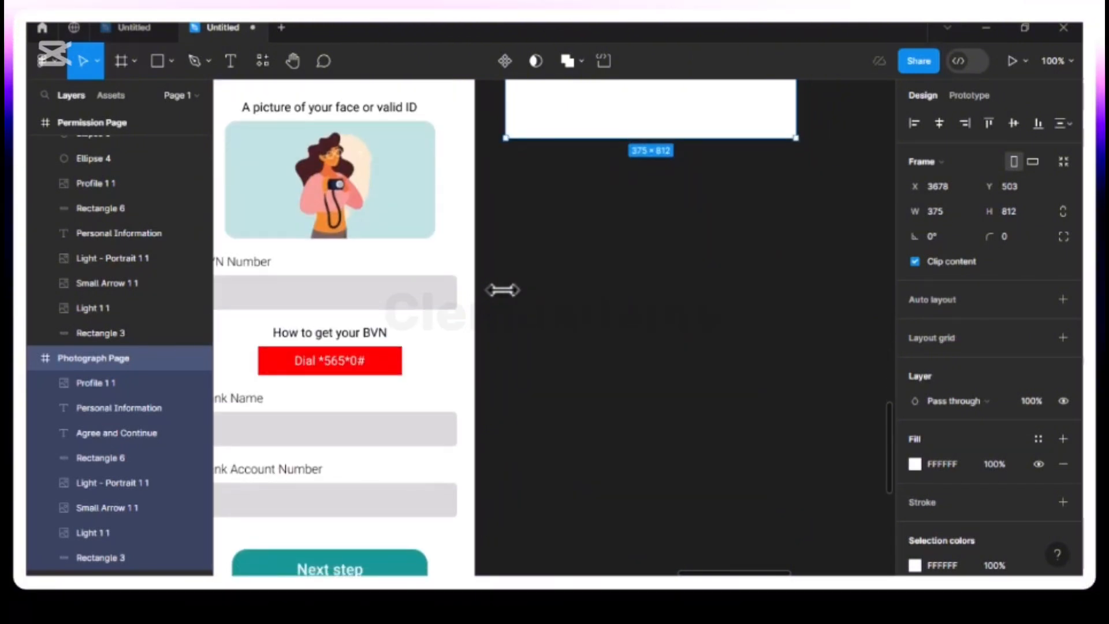
pyautogui.scroll(-6, 503, 289)
pyautogui.hscroll(-4, 502, 289)
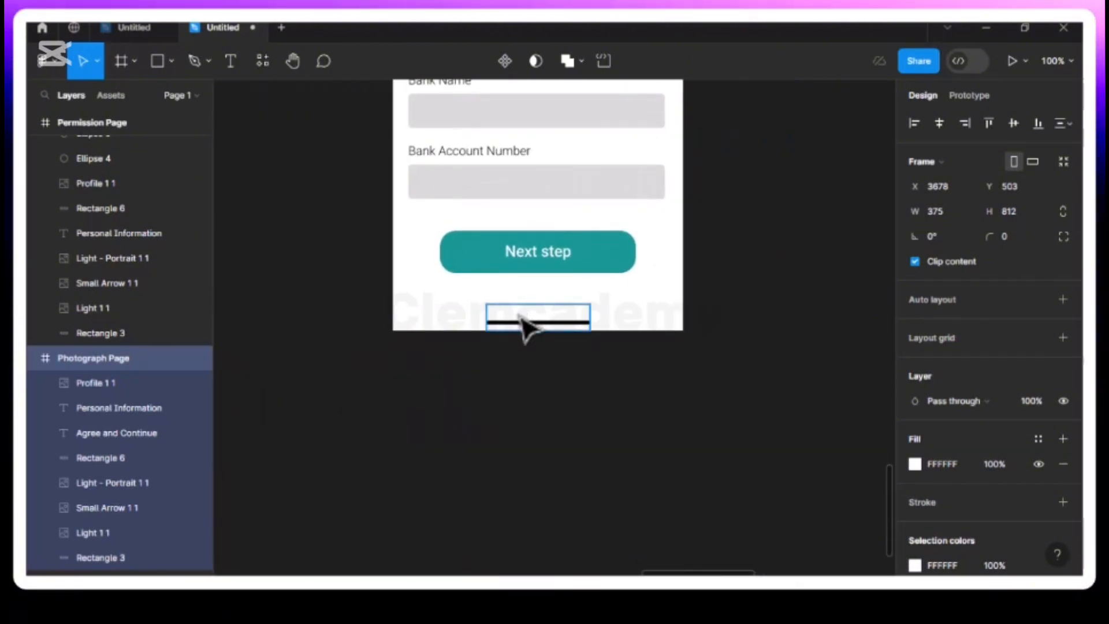
pyautogui.click(526, 328)
pyautogui.scroll(7, 527, 329)
pyautogui.hscroll(5, 527, 330)
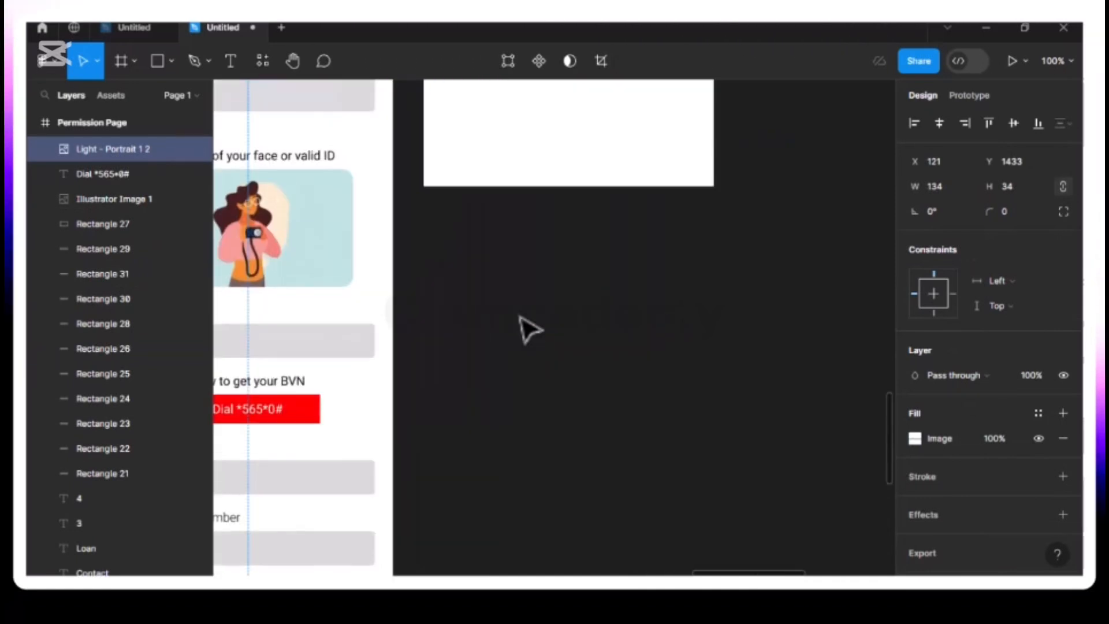
pyautogui.scroll(10, 519, 318)
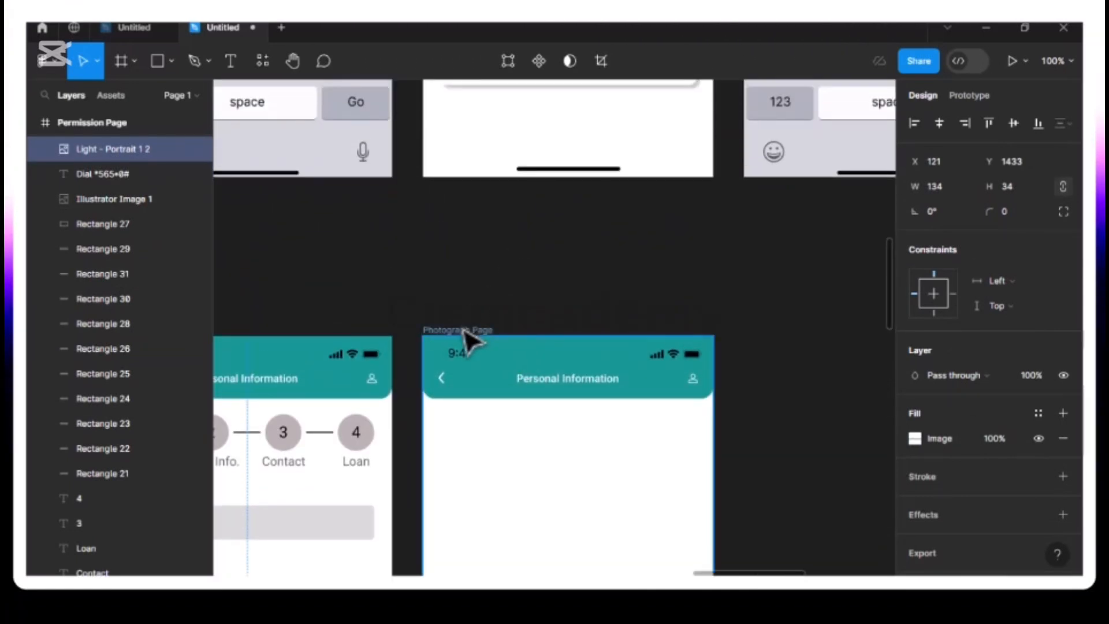
pyautogui.click(464, 329)
pyautogui.hotkey('ctrl', '-')
pyautogui.scroll(-4, 462, 329)
pyautogui.scroll(-2, 470, 342)
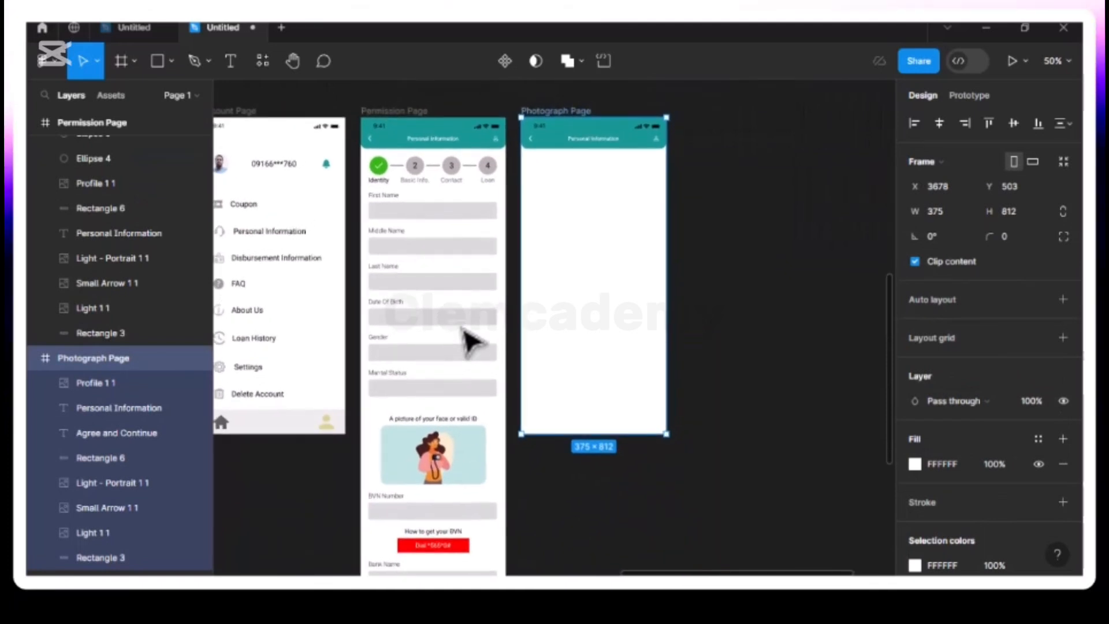
pyautogui.hotkey('ctrl', 'v')
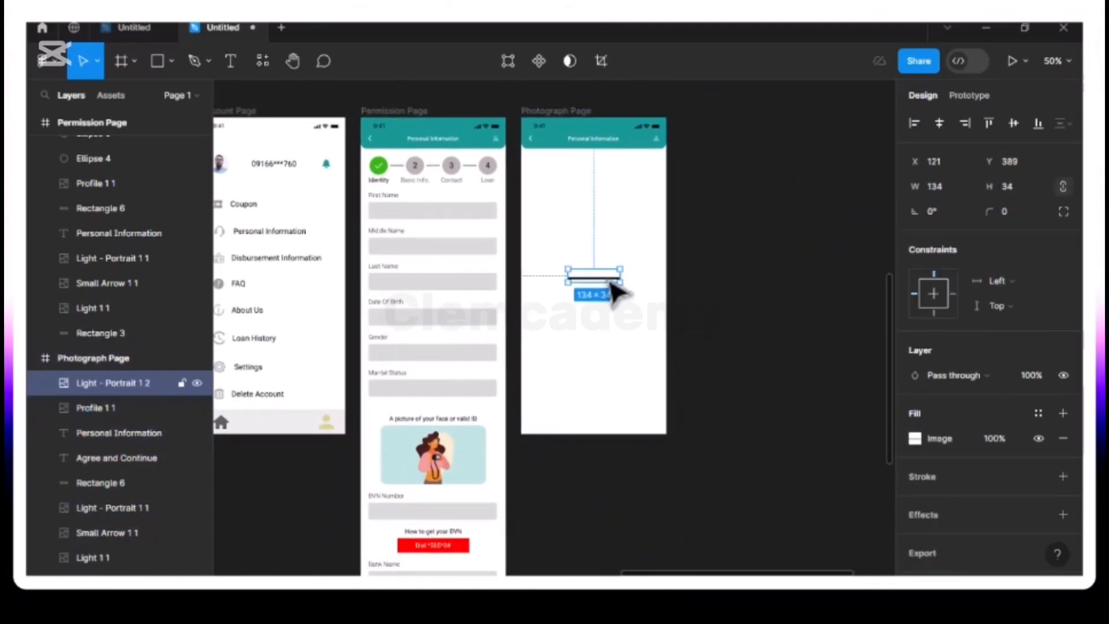
pyautogui.moveTo(609, 422); pyautogui.dragTo(603, 426)
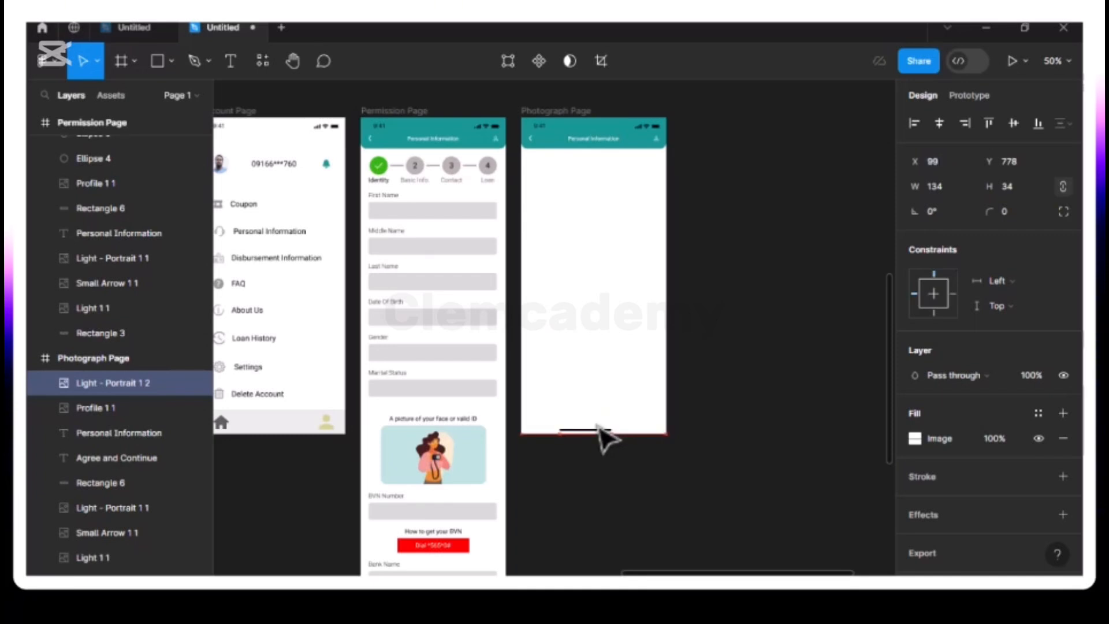
pyautogui.moveTo(612, 439); pyautogui.dragTo(606, 433)
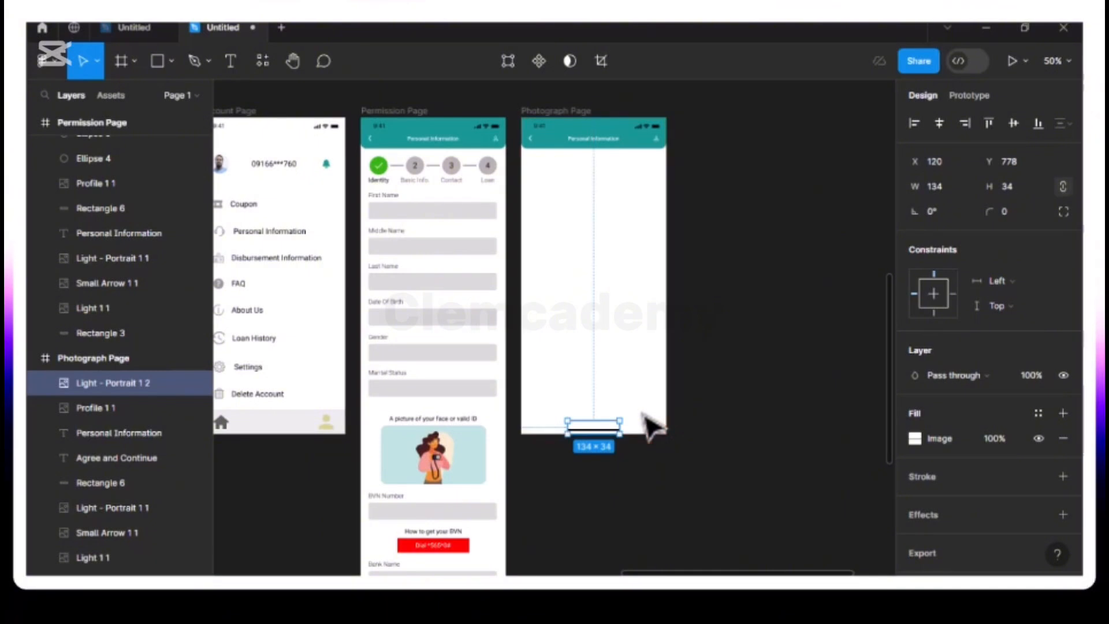
# - Duplicate the Photograph Page's Personal Information title and place the copy below the header at about X 110, Y 203
pyautogui.scroll(2, 655, 436)
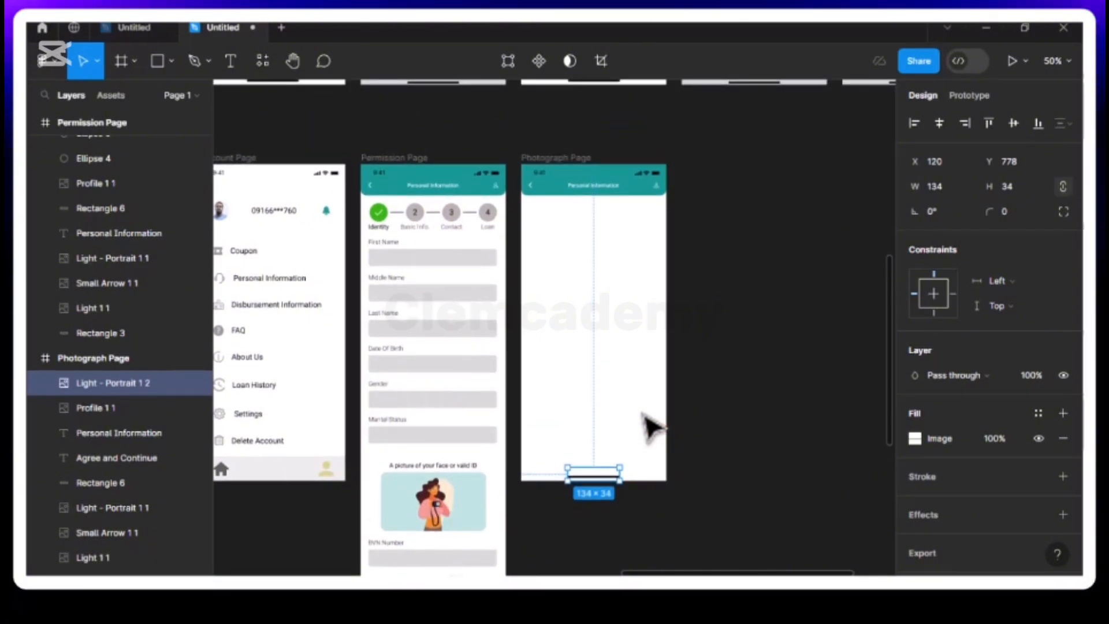
pyautogui.hotkey('shift', '0')
pyautogui.scroll(2, 653, 428)
pyautogui.scroll(-3, 652, 427)
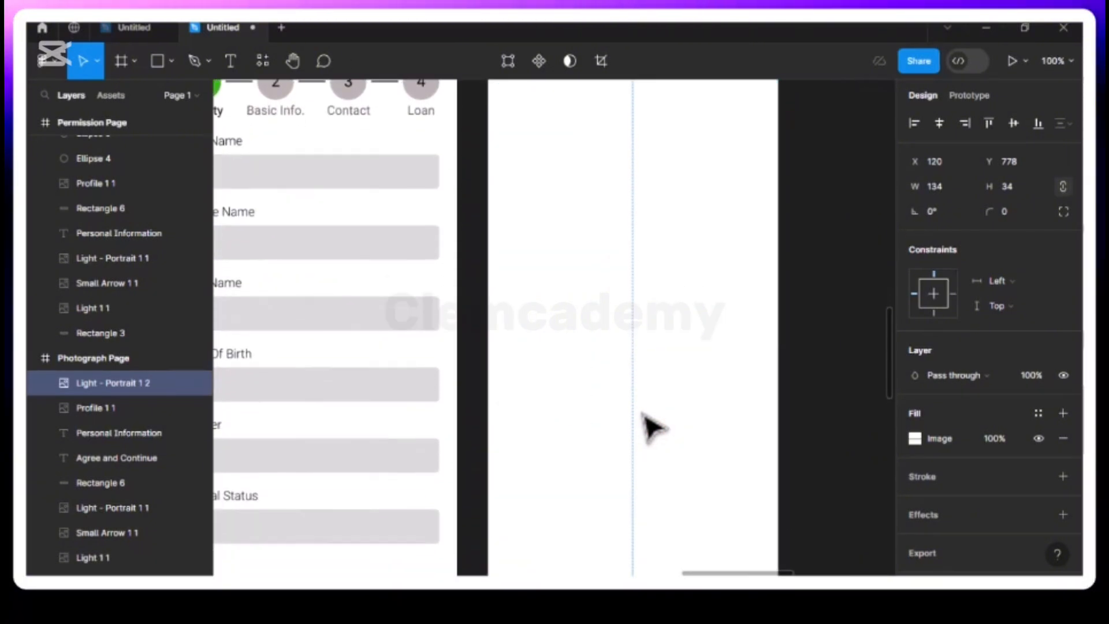
pyautogui.scroll(2, 653, 428)
pyautogui.scroll(3, 653, 427)
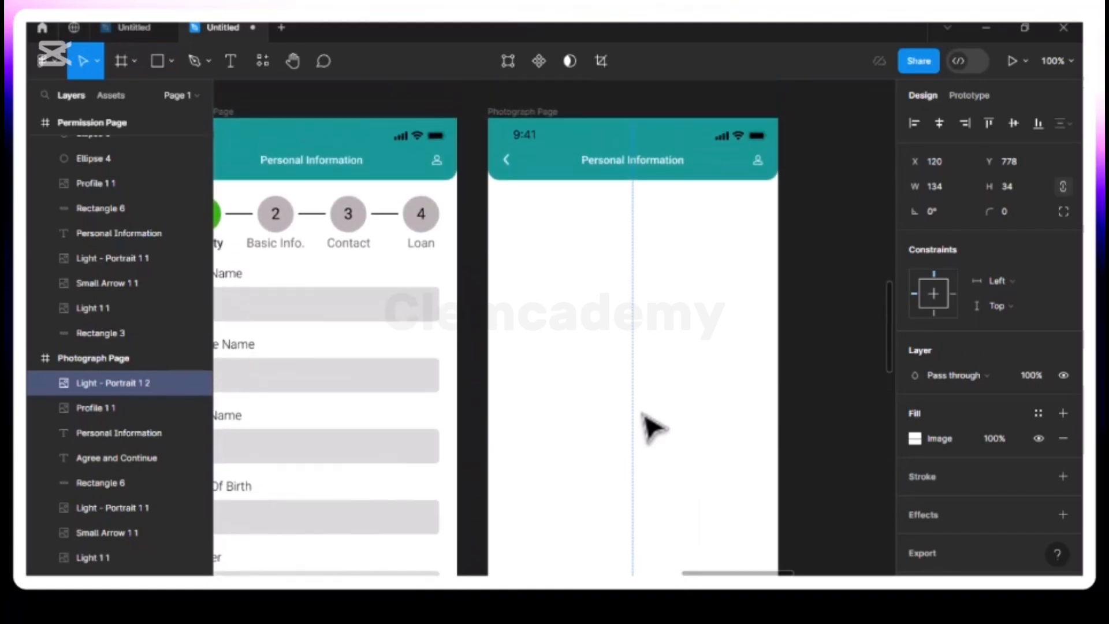
pyautogui.click(665, 166)
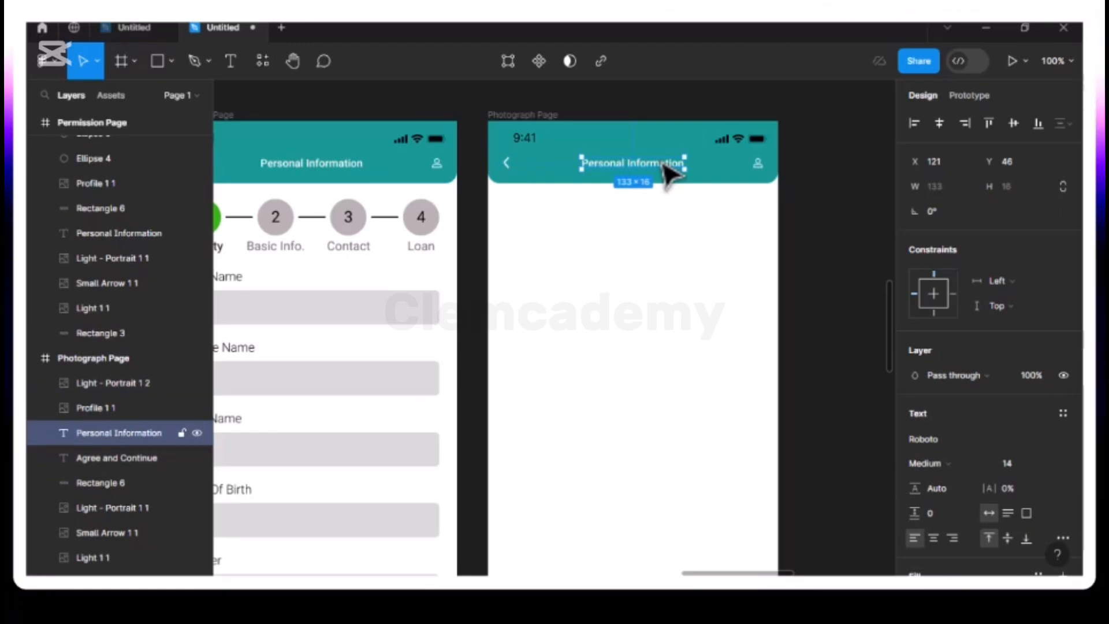
pyautogui.hotkey('ctrl', 'd')
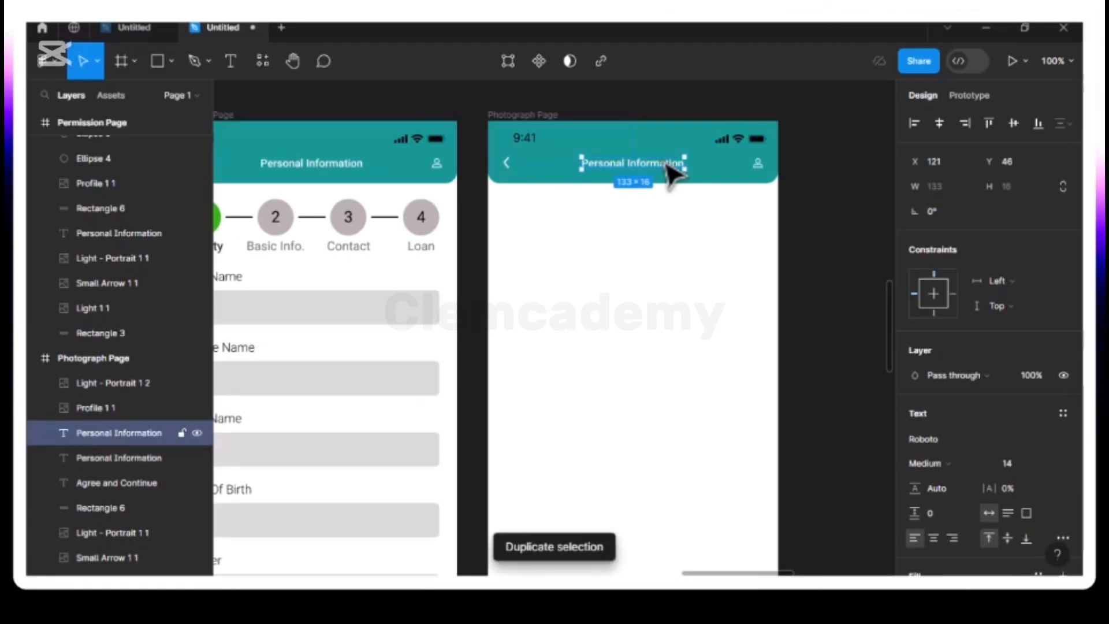
pyautogui.moveTo(655, 227); pyautogui.dragTo(661, 284)
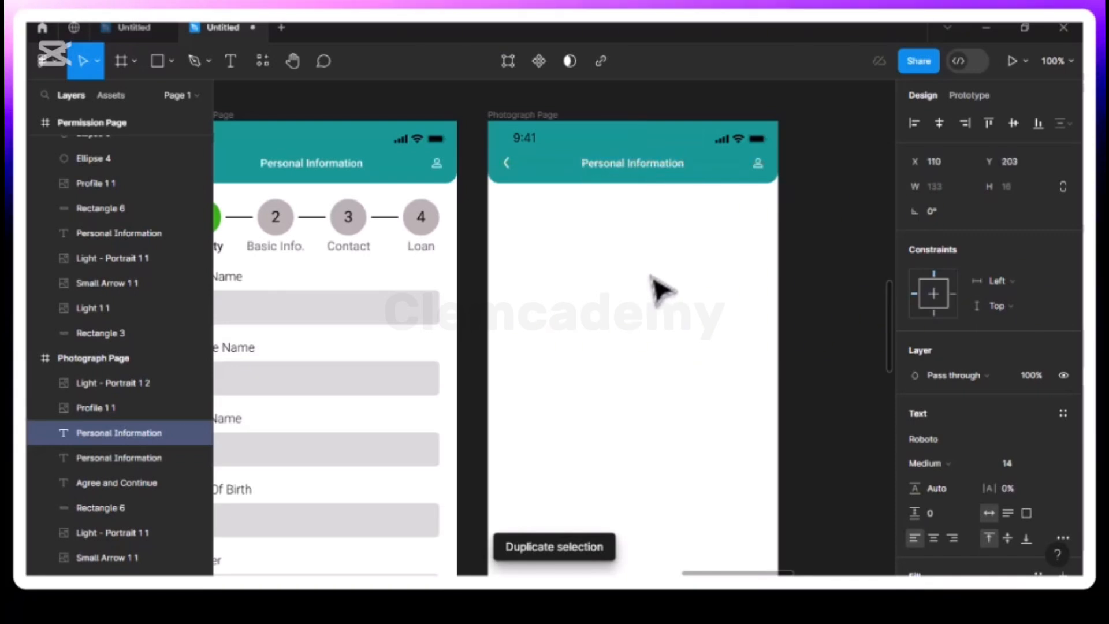
# - Change the duplicated title's fill to dark yellow 847500 at 100% opacity
pyautogui.scroll(-3, 991, 532)
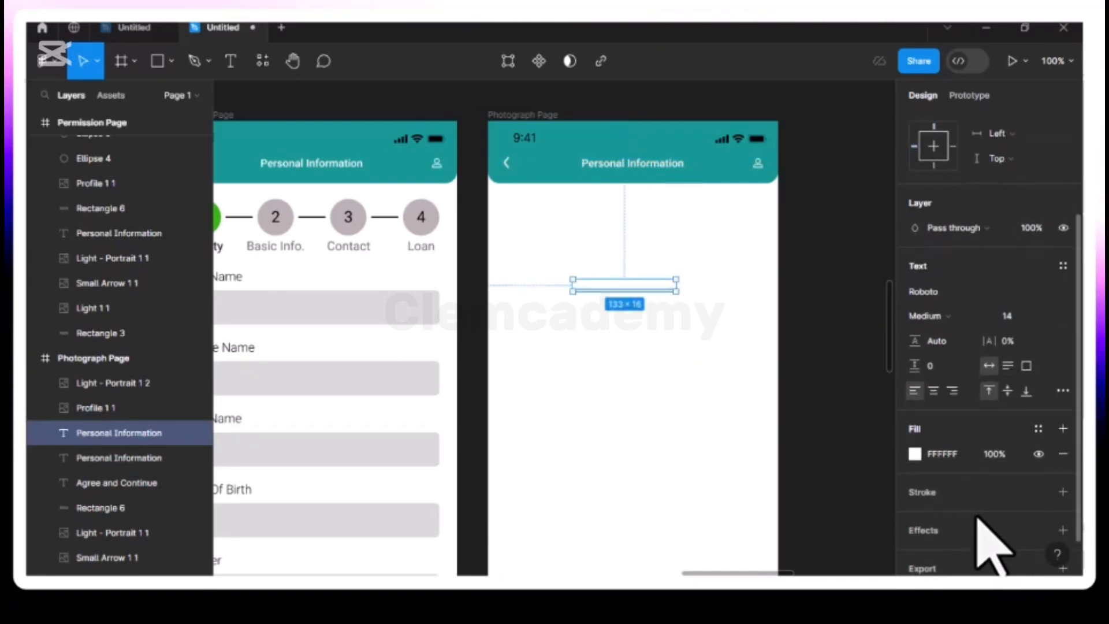
pyautogui.click(913, 454)
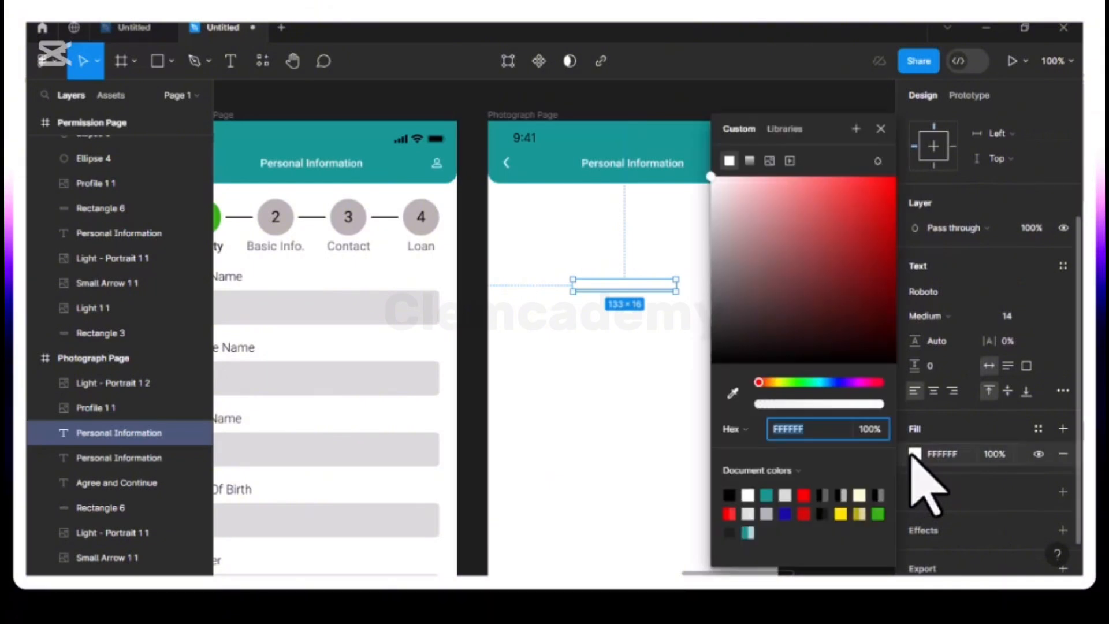
pyautogui.click(860, 513)
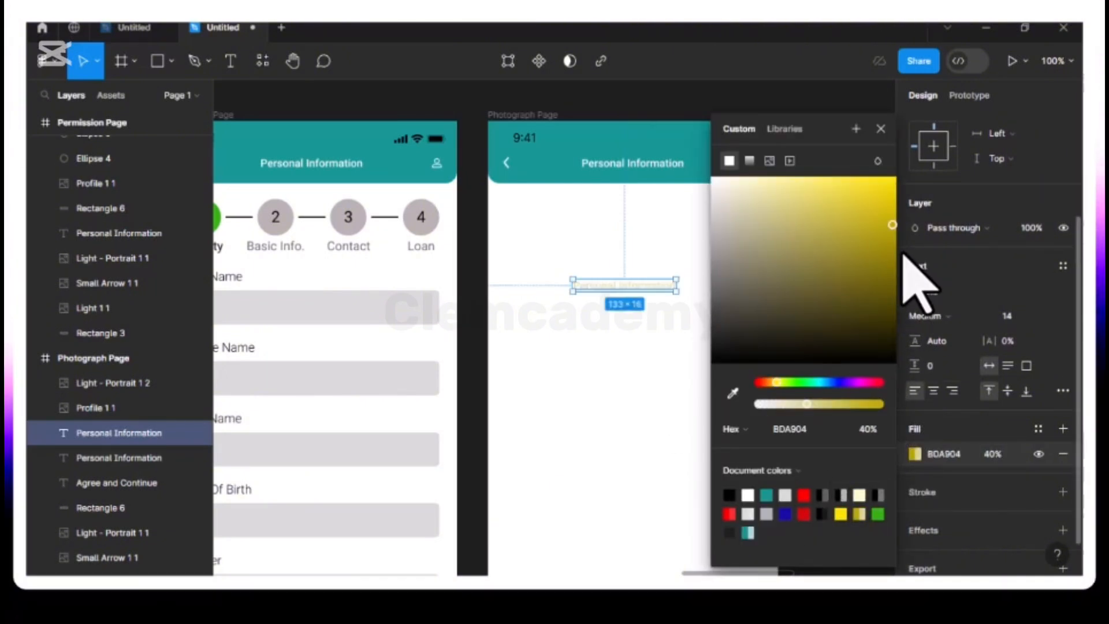
pyautogui.moveTo(890, 225); pyautogui.dragTo(889, 281)
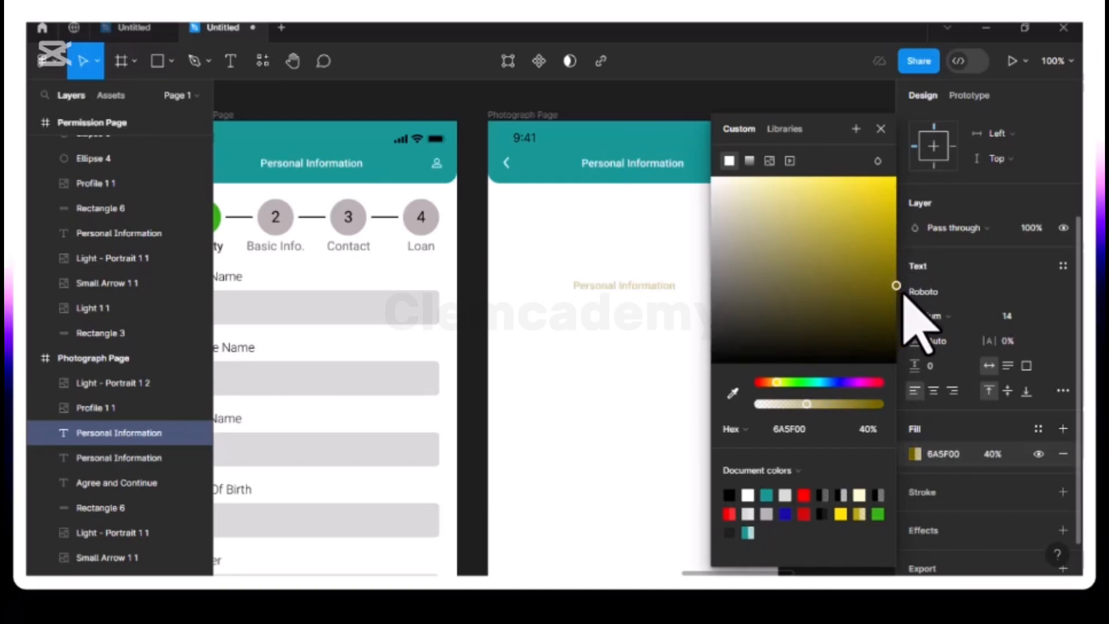
pyautogui.moveTo(905, 274); pyautogui.dragTo(905, 272)
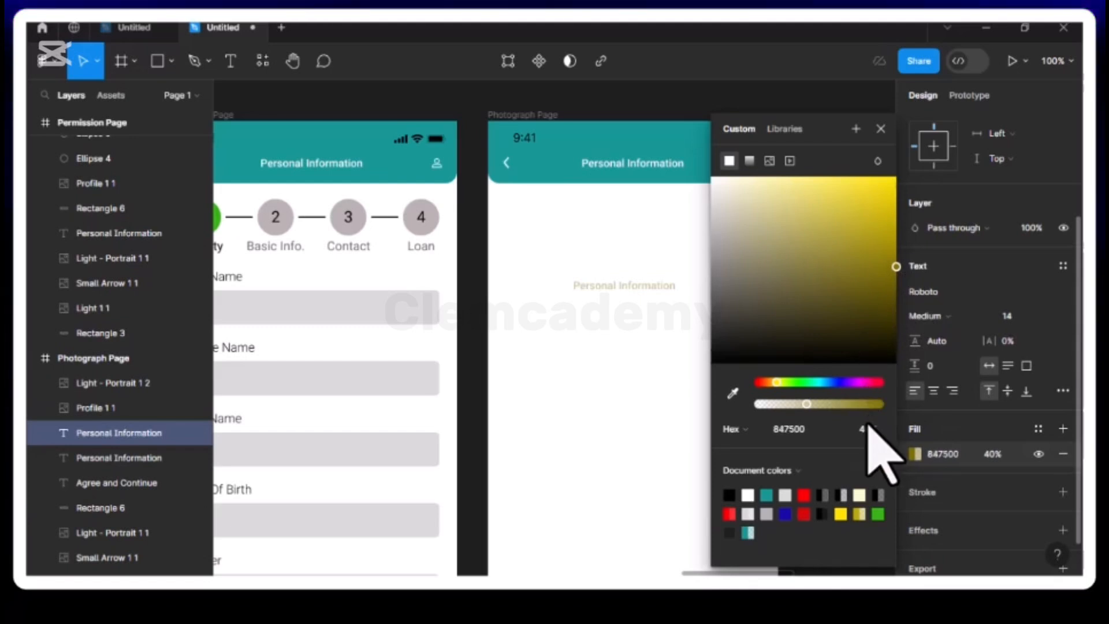
pyautogui.moveTo(809, 405); pyautogui.dragTo(901, 407)
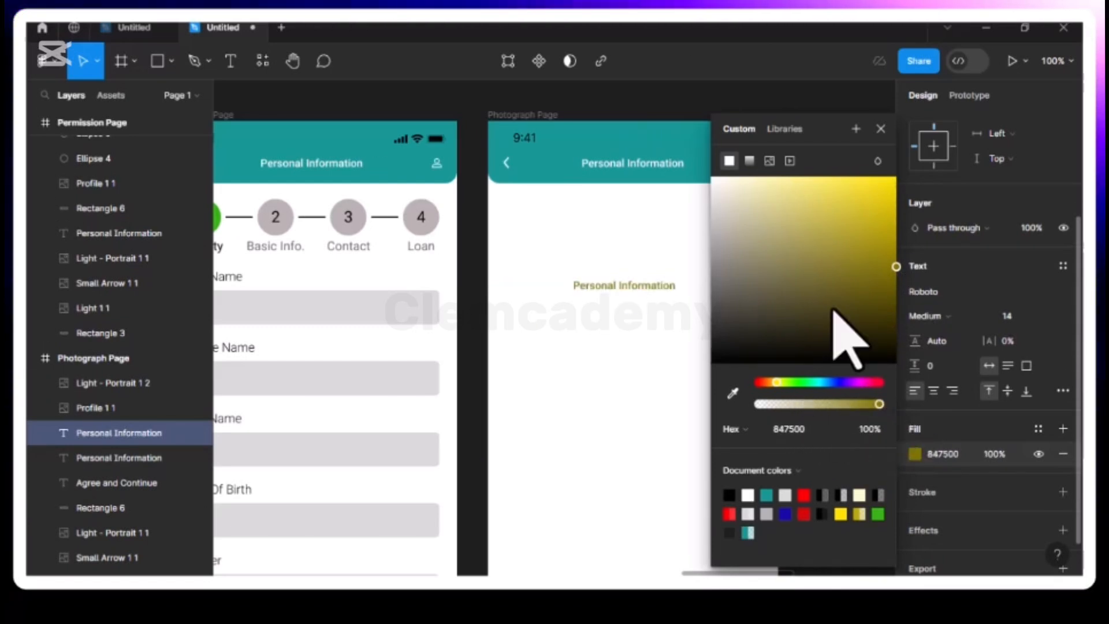
pyautogui.click(880, 132)
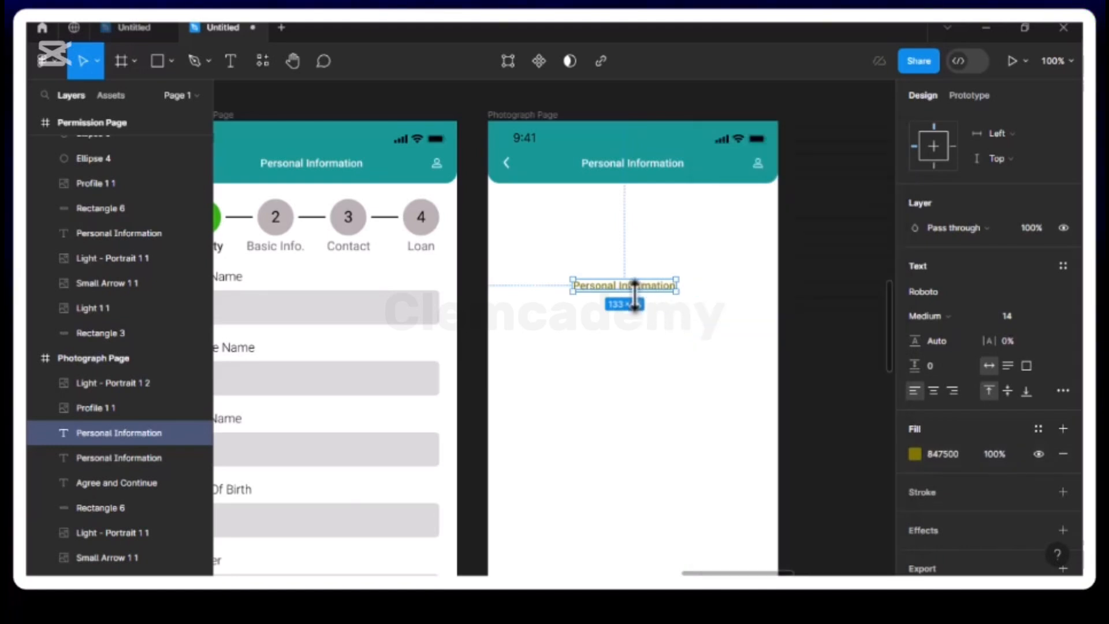
# - Replace the duplicated title's text with "Move your face into the screen." and set its font size to 16
pyautogui.doubleClick(646, 289)
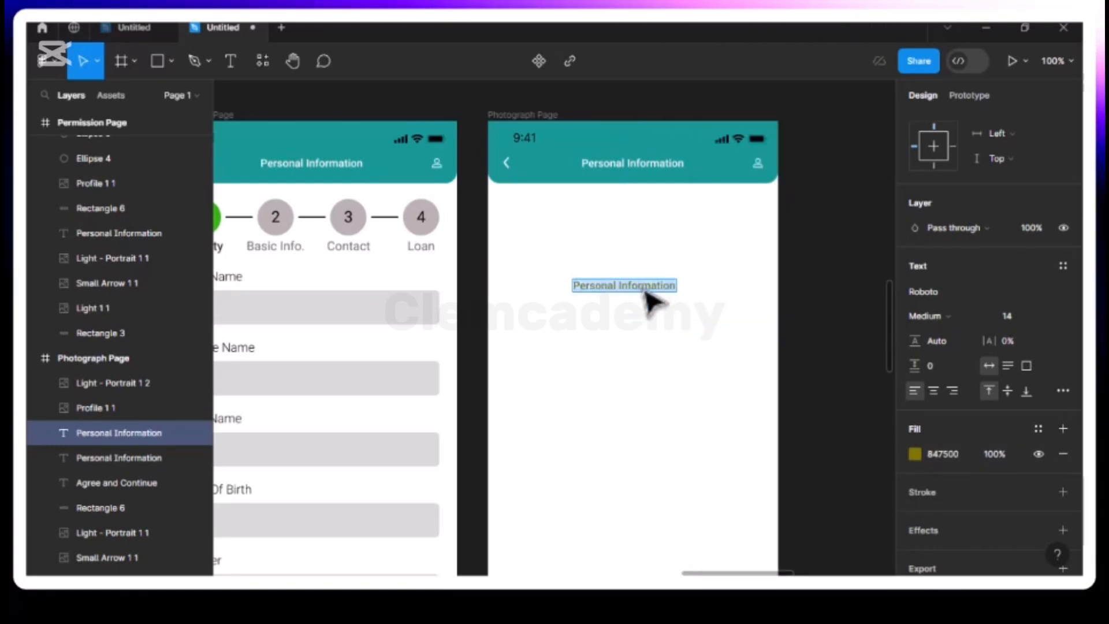
pyautogui.write('Mov')
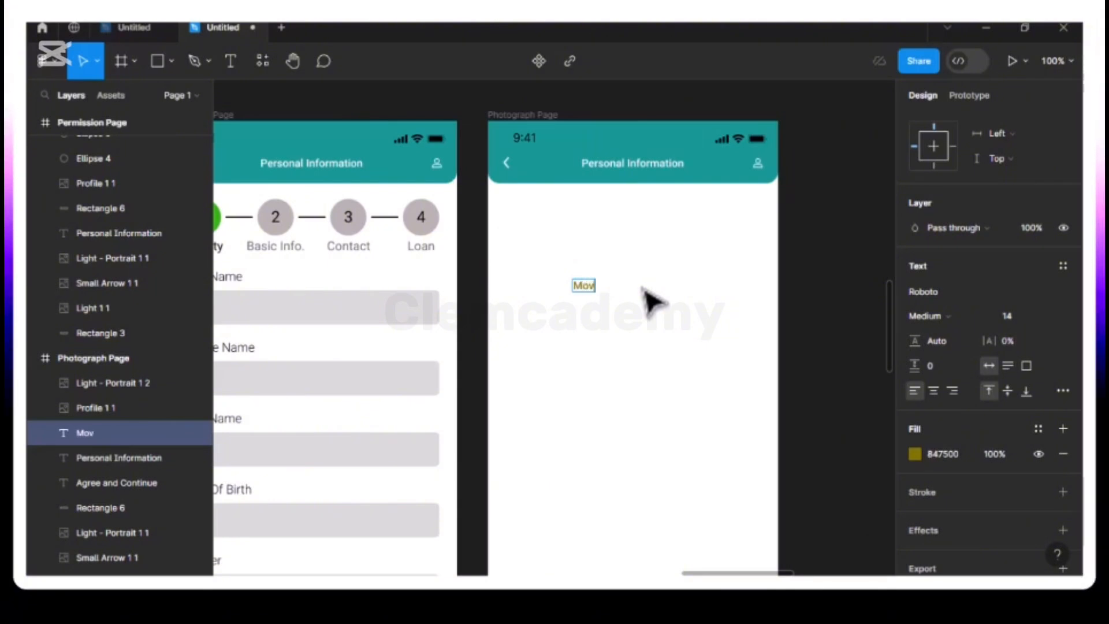
pyautogui.write('e y')
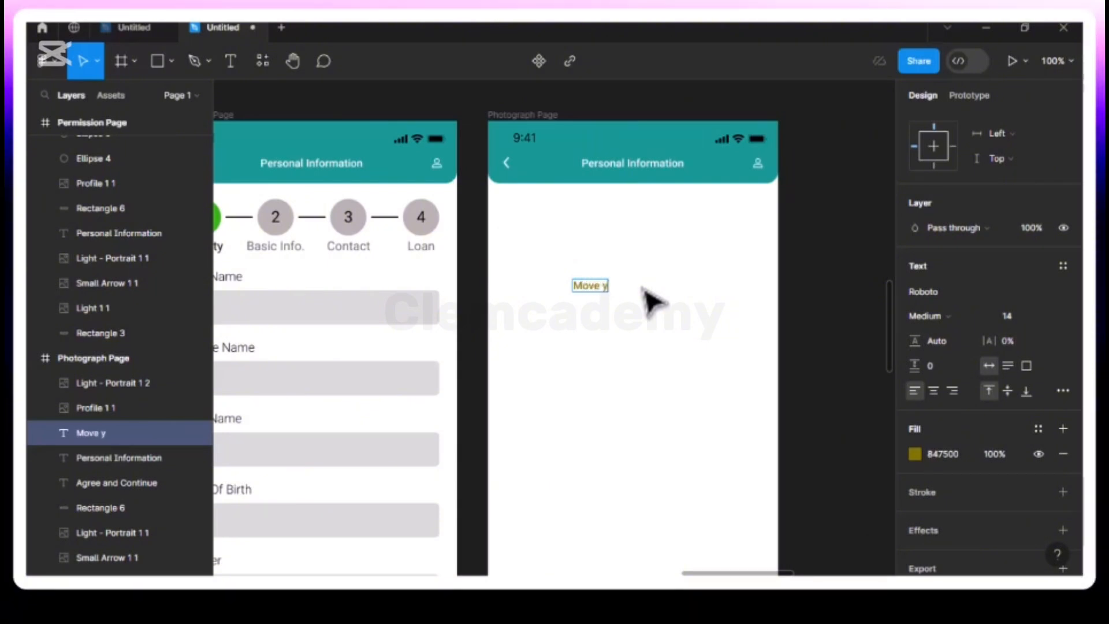
pyautogui.write('our face into')
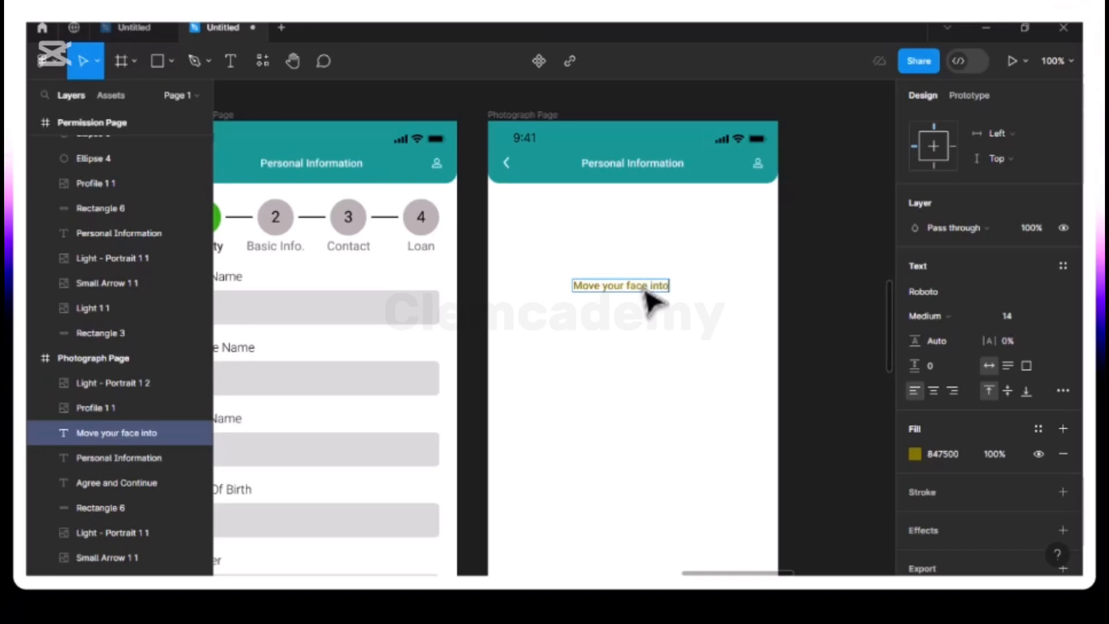
pyautogui.write(' the')
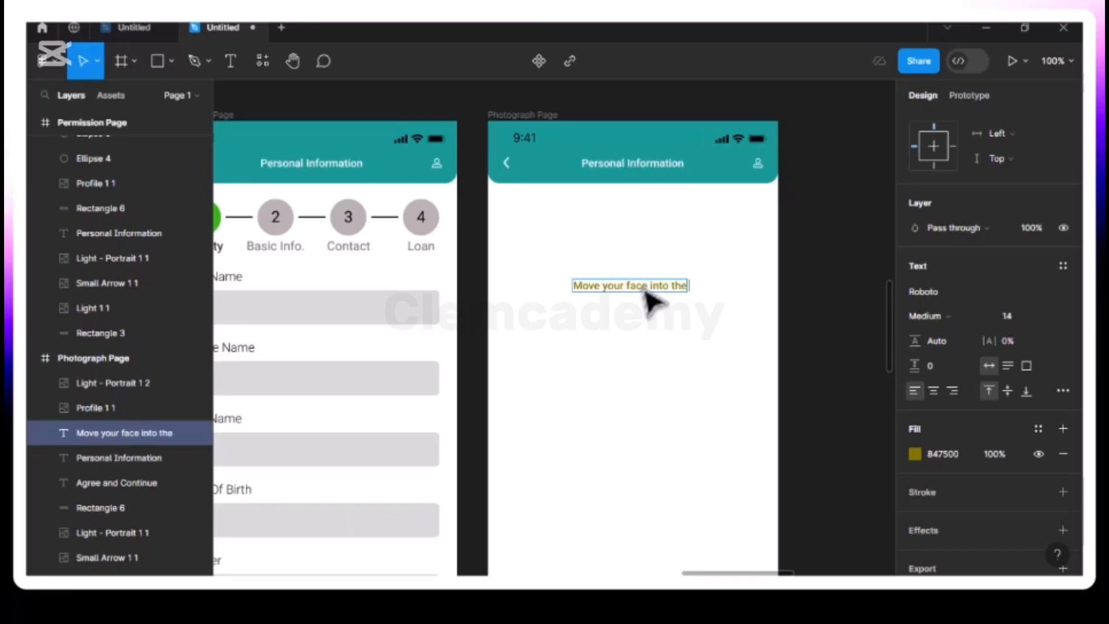
pyautogui.write(' scr')
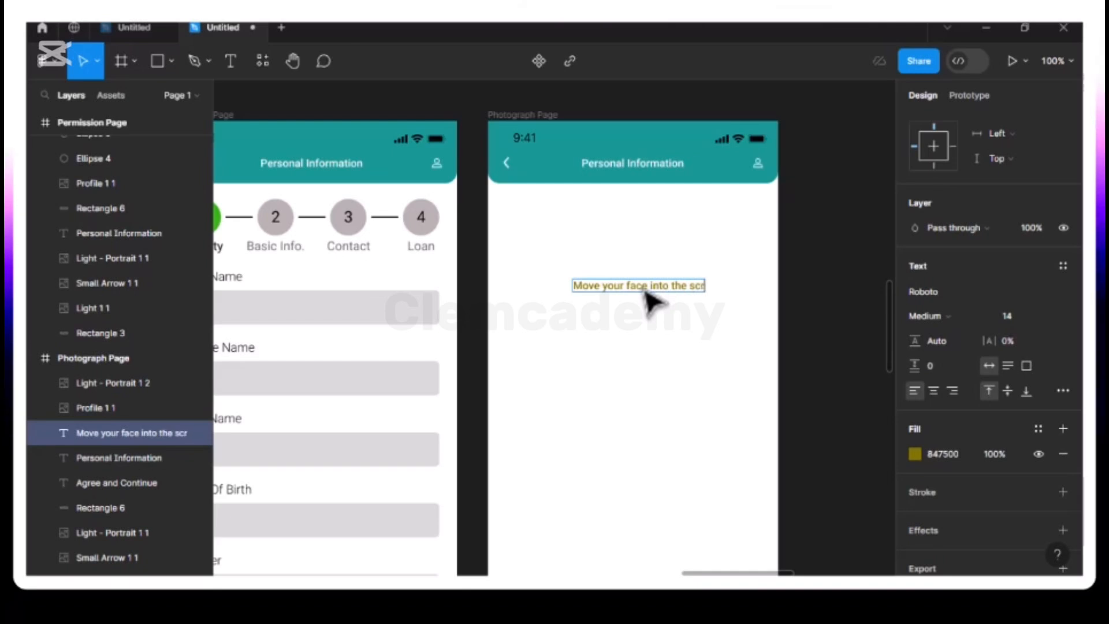
pyautogui.write('een.')
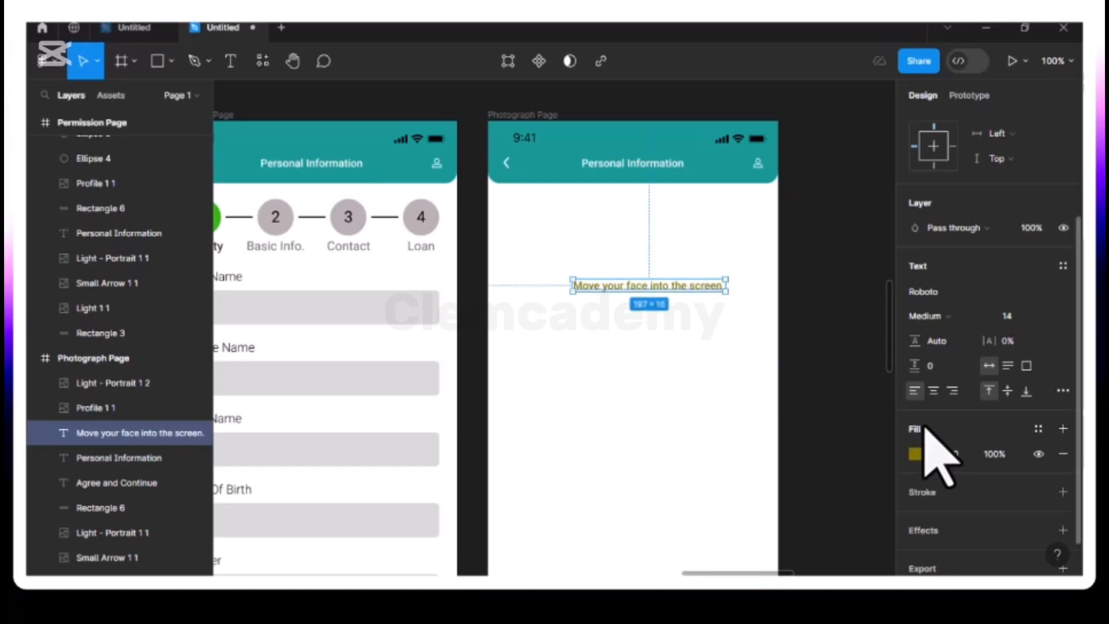
pyautogui.click(1058, 317)
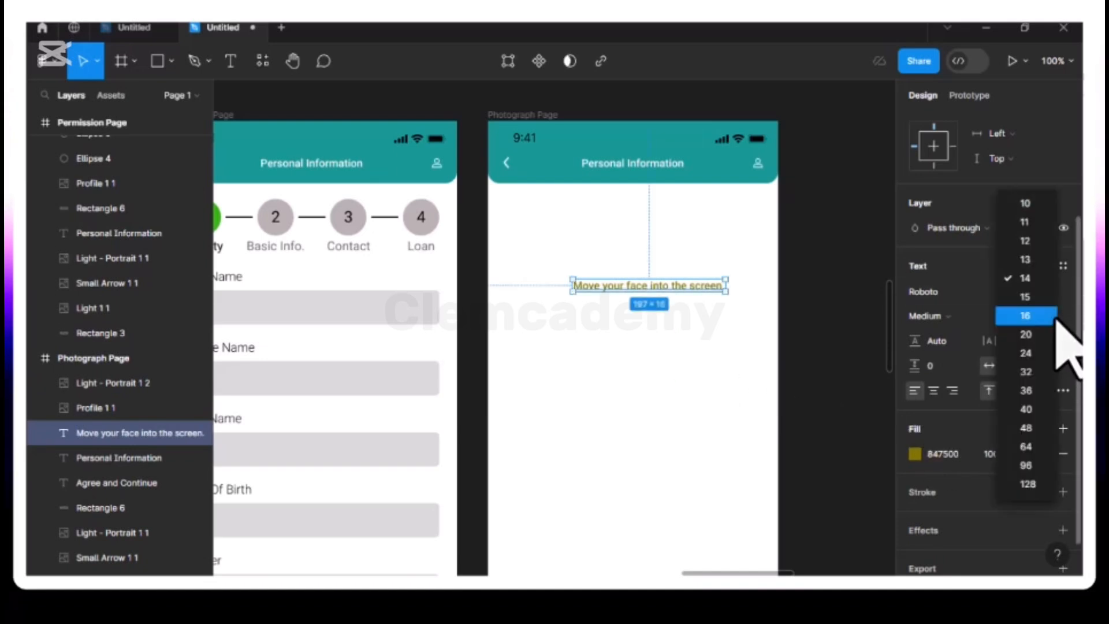
pyautogui.click(1025, 316)
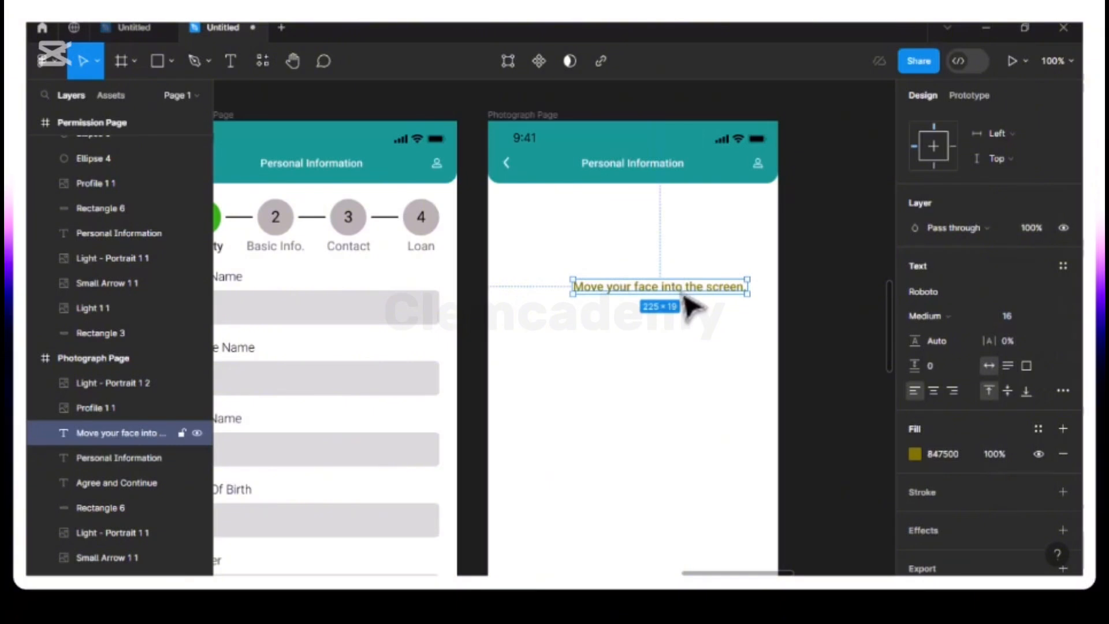
# - Centre the face instruction text horizontally in the Photograph Page, about 90 px below the header
pyautogui.moveTo(639, 271)
pyautogui.mouseDown()
pyautogui.moveTo(663, 266)
pyautogui.moveTo(655, 260)
pyautogui.mouseUp()
pyautogui.press('alt')
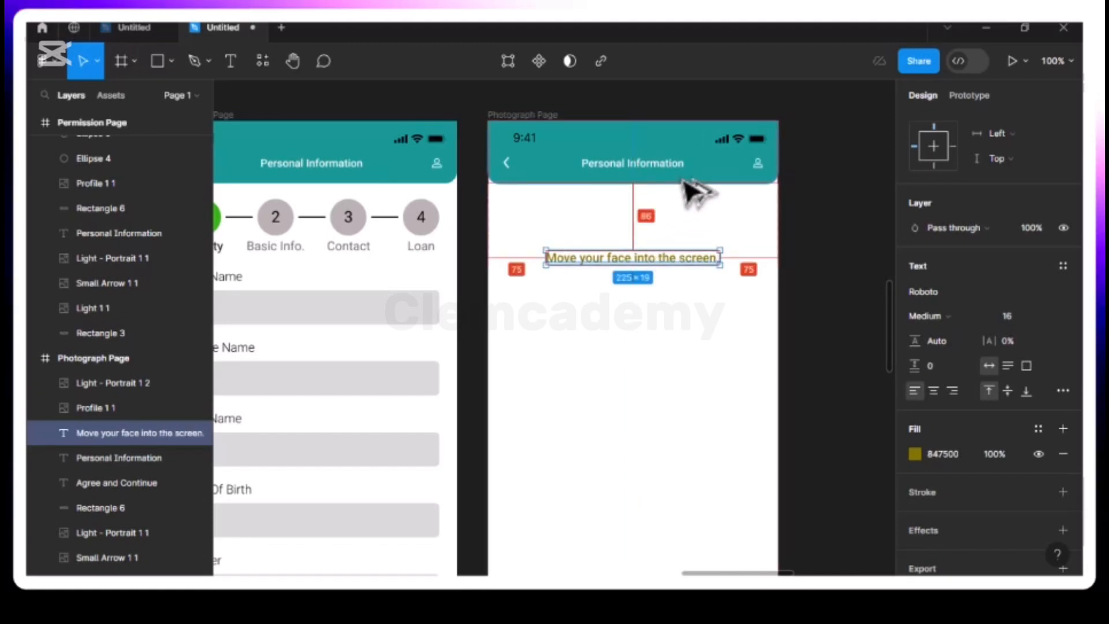
pyautogui.press('Down')
pyautogui.press('Down')
pyautogui.press('alt')
pyautogui.press('Down')
pyautogui.press('Down')
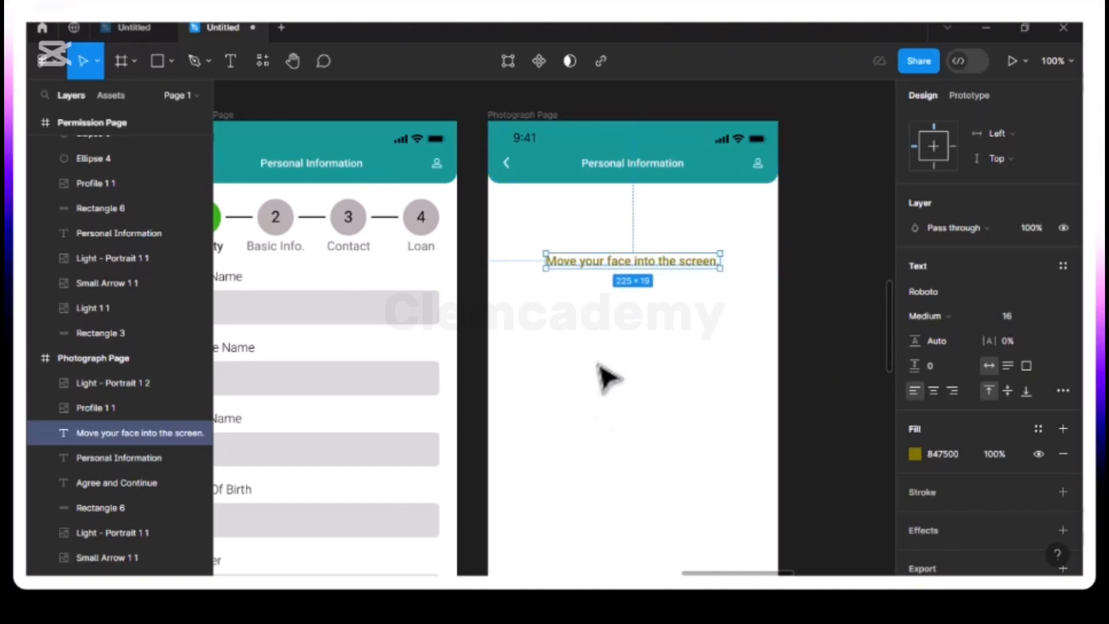
pyautogui.scroll(-3, 604, 346)
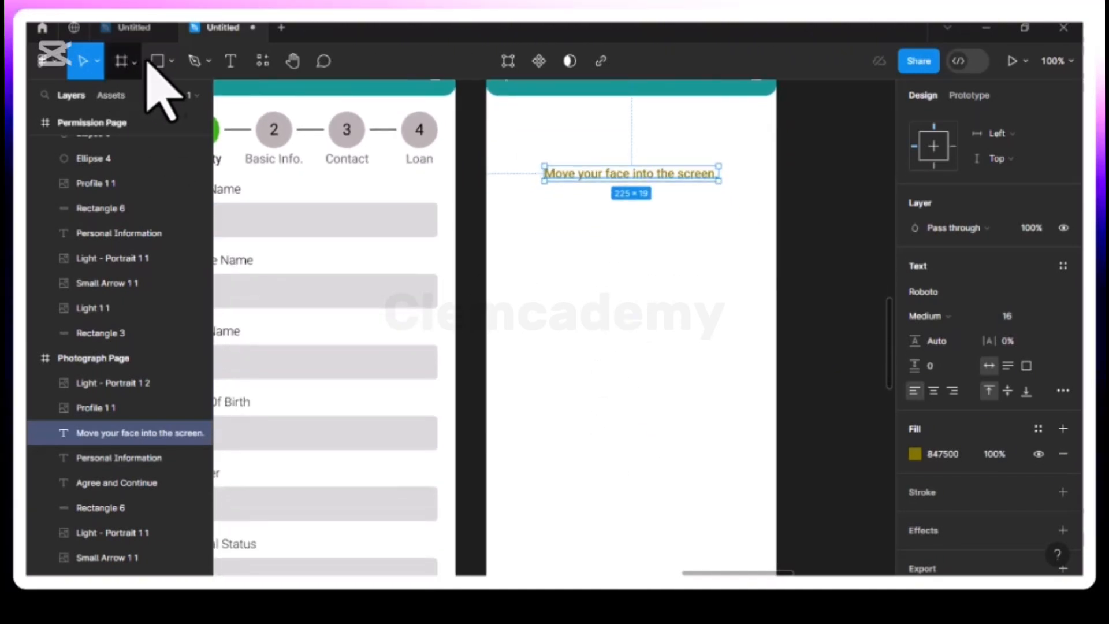
# - Draw a 192 × 192 circle in the Photograph Page and centre it horizontally below the face instruction, at X 92, Y 310
pyautogui.click(171, 61)
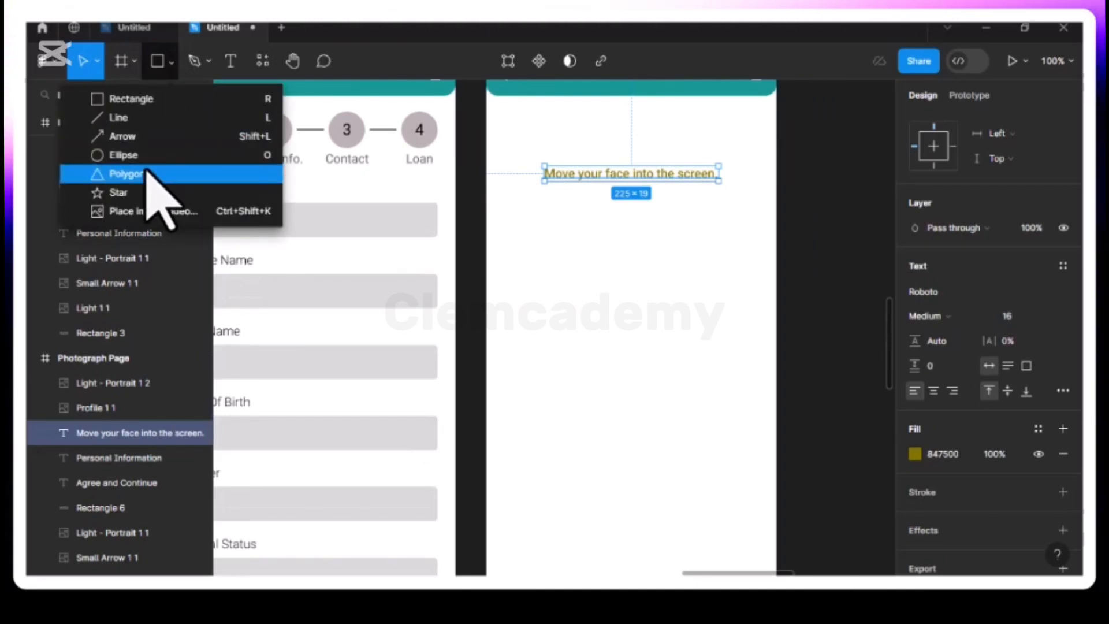
pyautogui.click(206, 164)
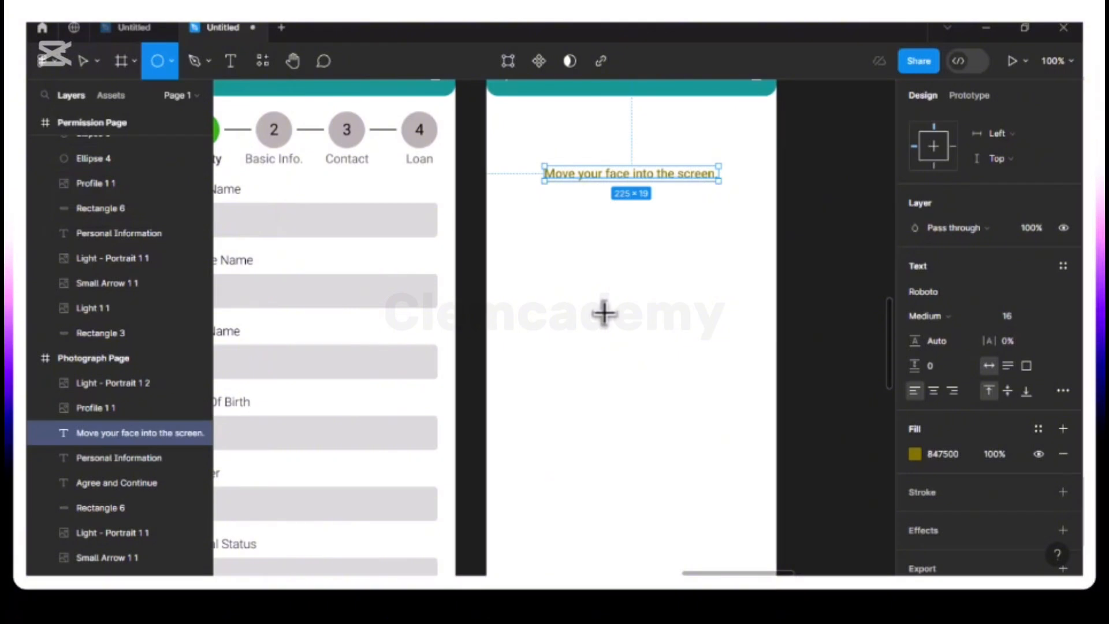
pyautogui.moveTo(604, 312); pyautogui.dragTo(727, 467)
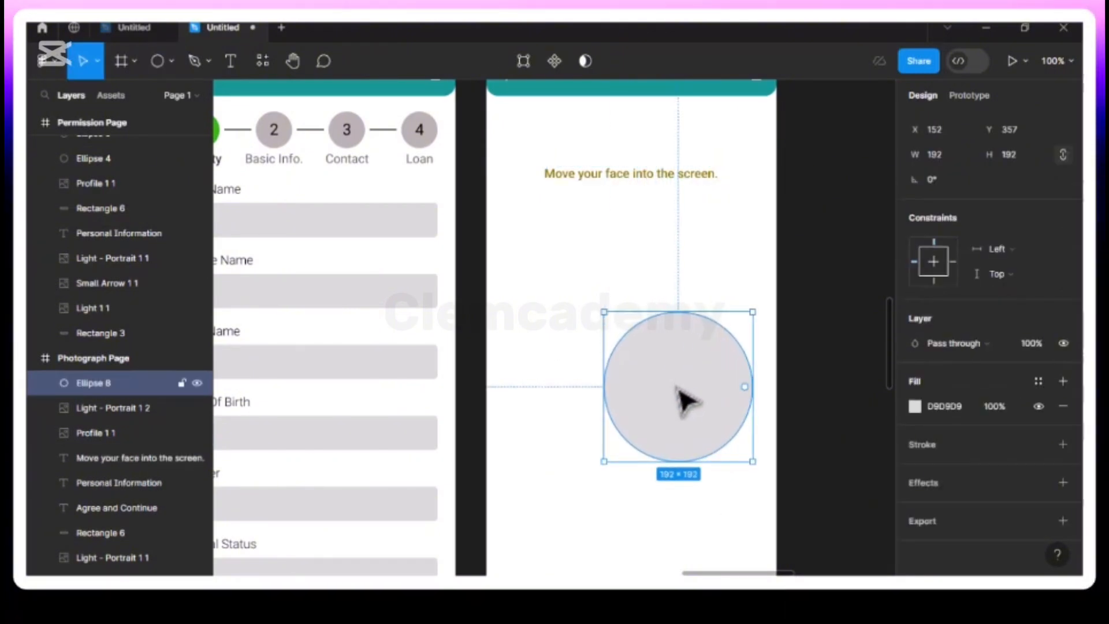
pyautogui.moveTo(649, 396); pyautogui.dragTo(631, 381)
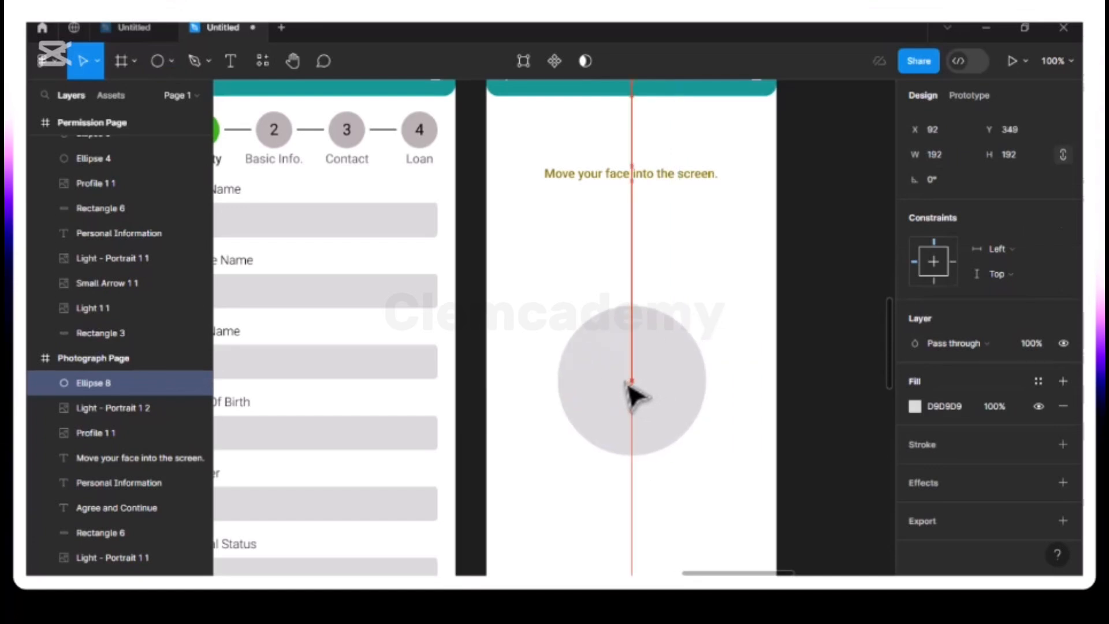
pyautogui.moveTo(630, 382); pyautogui.dragTo(628, 350)
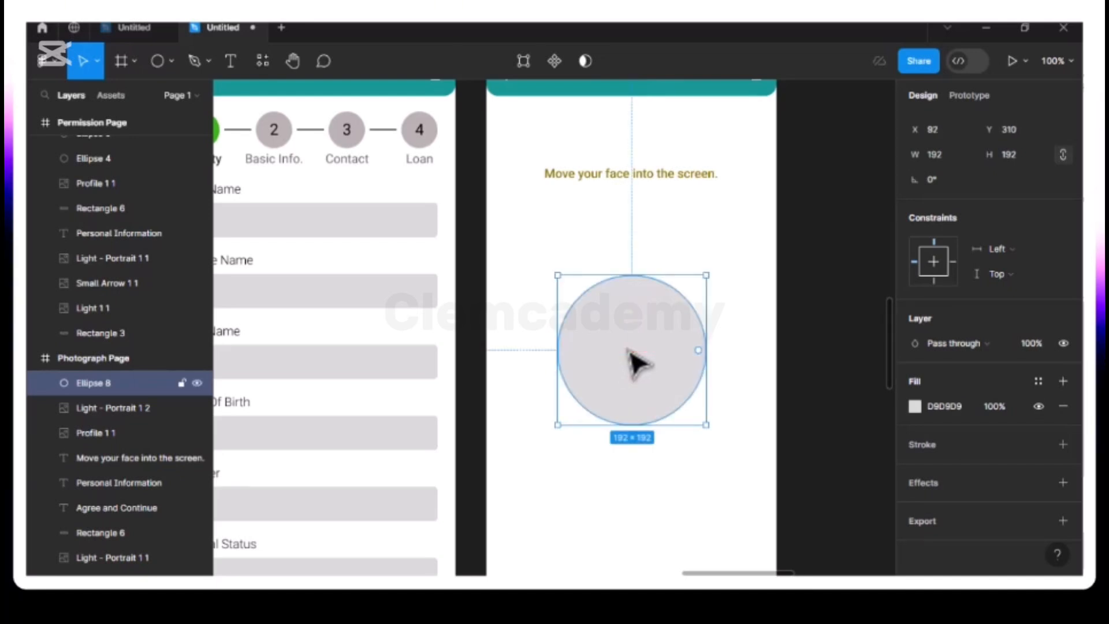
# - Fill the Photograph Page's circle with the image3 photo from the Downloads folder
pyautogui.scroll(-3, 629, 351)
pyautogui.hscroll(-1, 628, 351)
pyautogui.scroll(4, 629, 351)
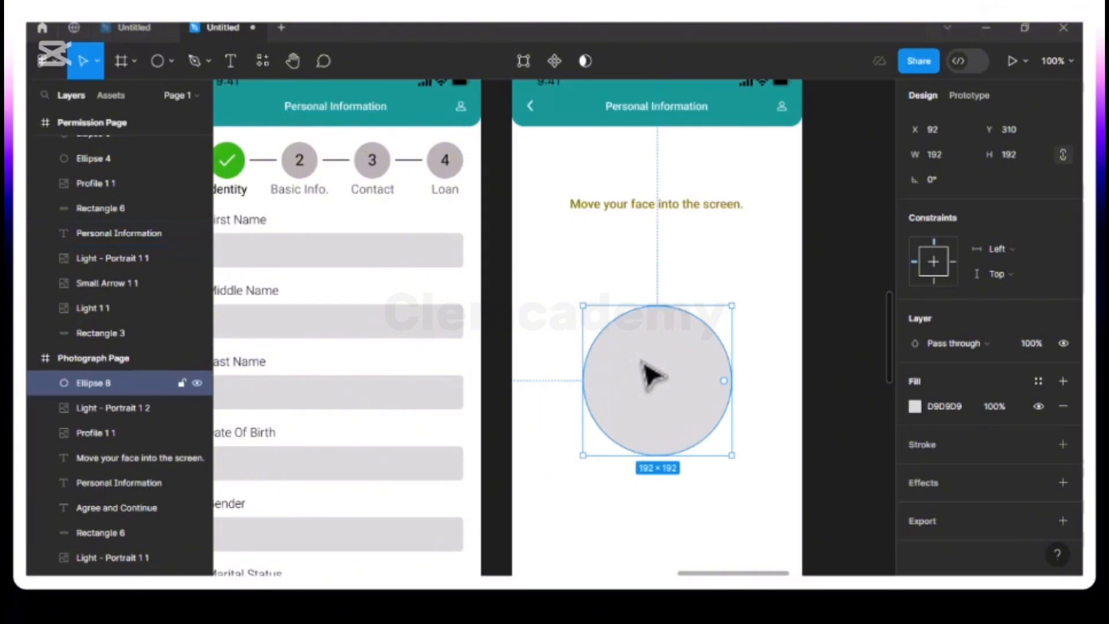
pyautogui.click(171, 60)
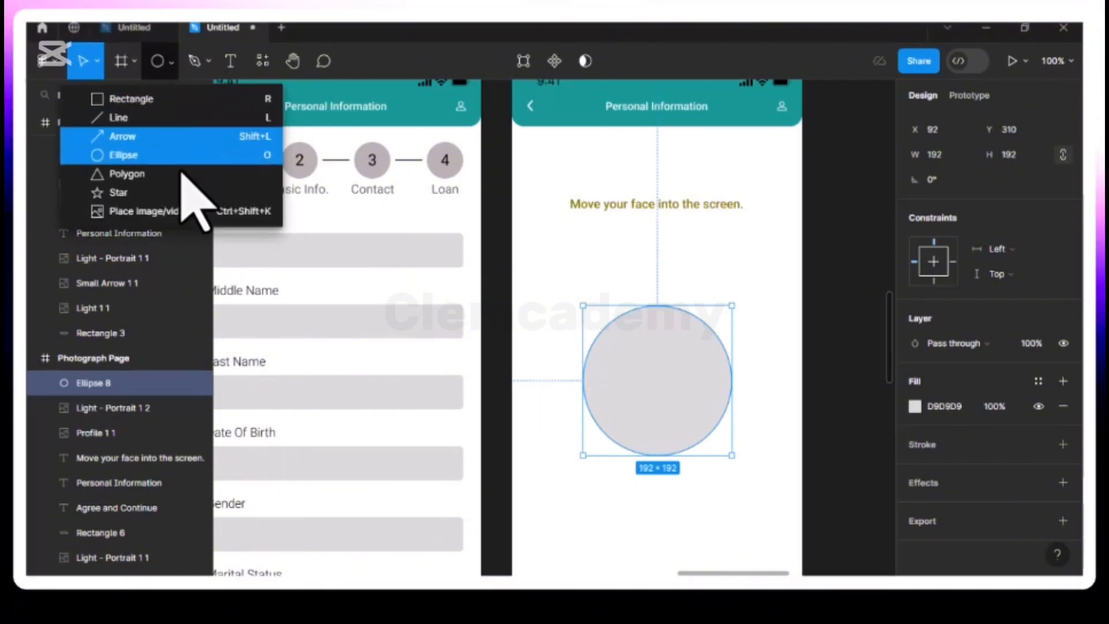
pyautogui.click(187, 219)
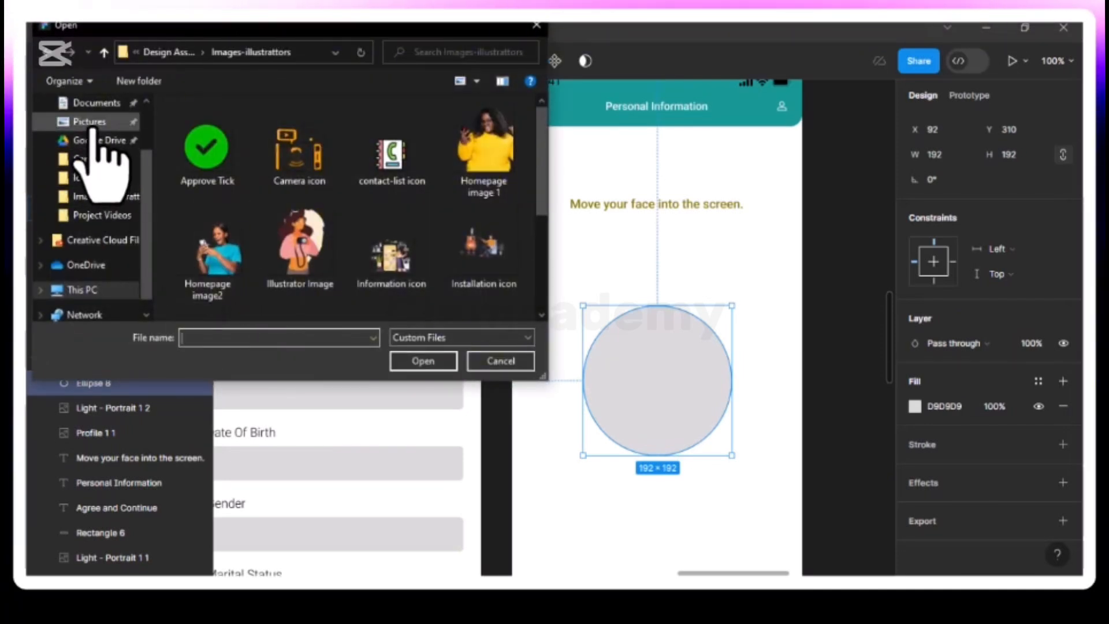
pyautogui.scroll(2, 95, 130)
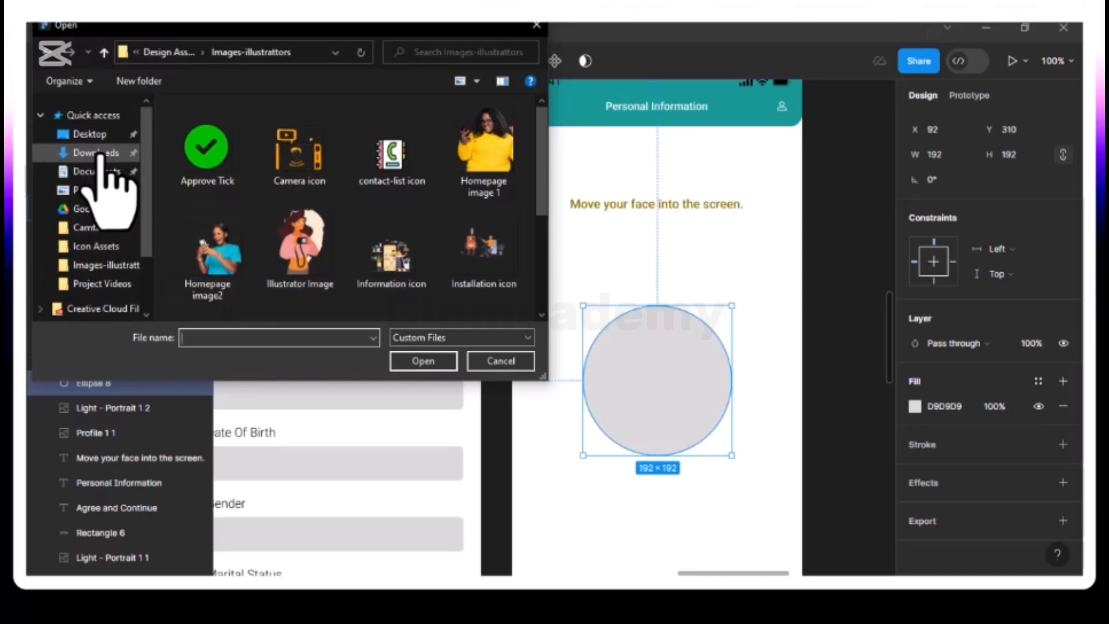
pyautogui.scroll(-3, 341, 243)
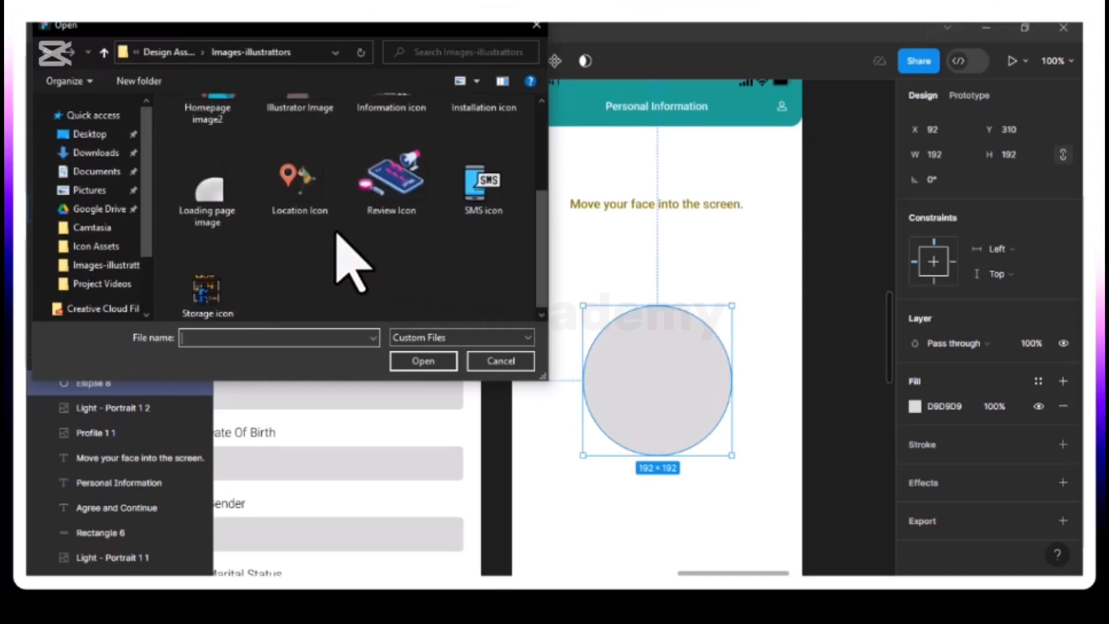
pyautogui.scroll(3, 350, 262)
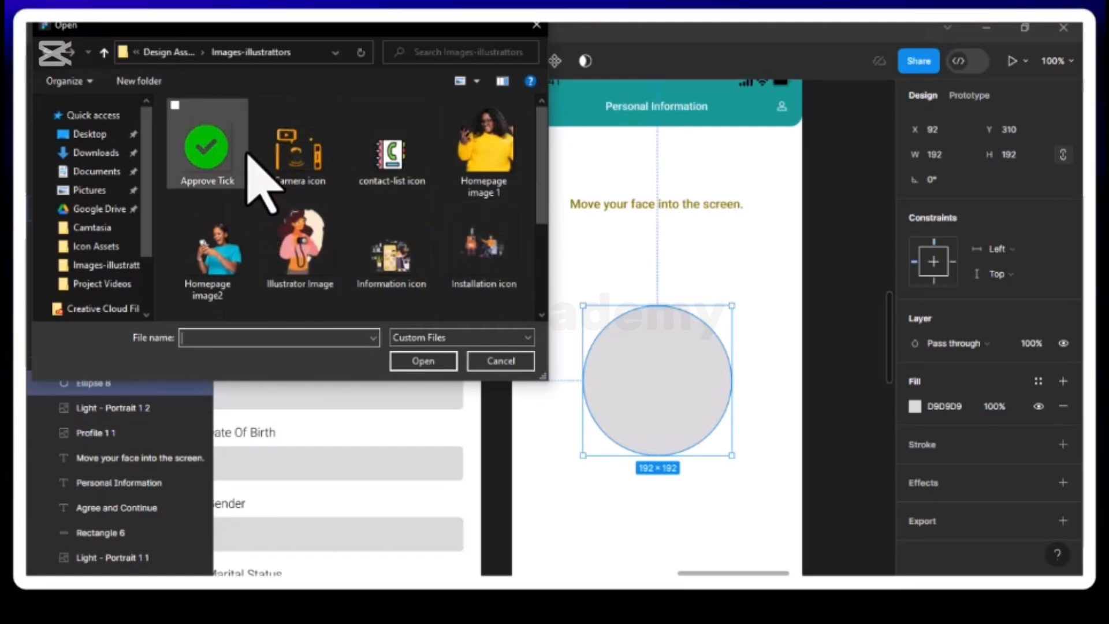
pyautogui.click(95, 153)
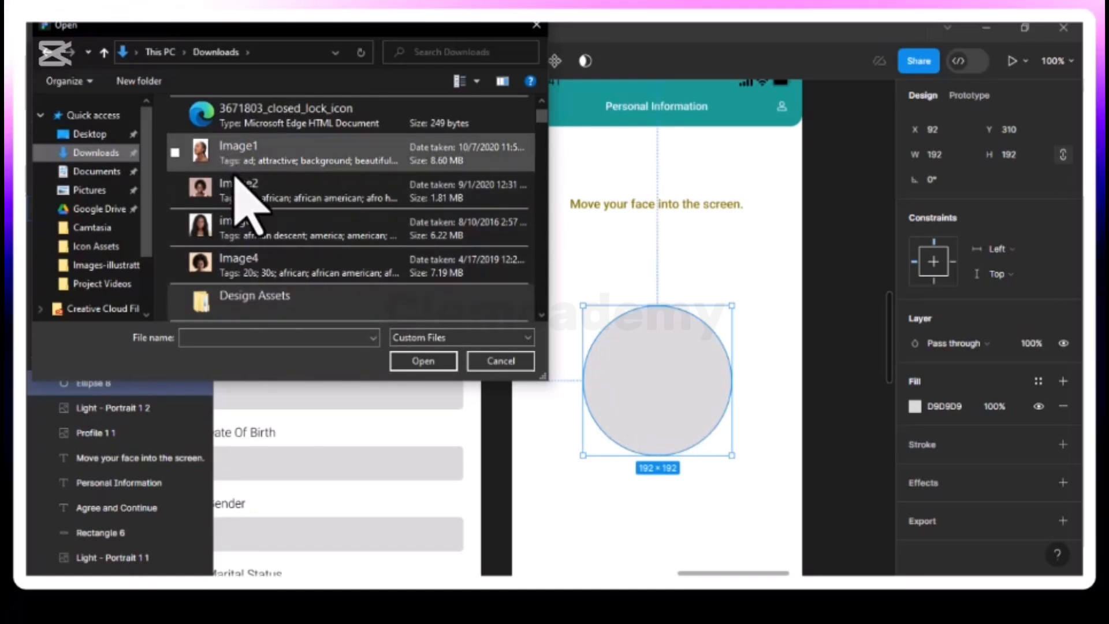
pyautogui.click(233, 221)
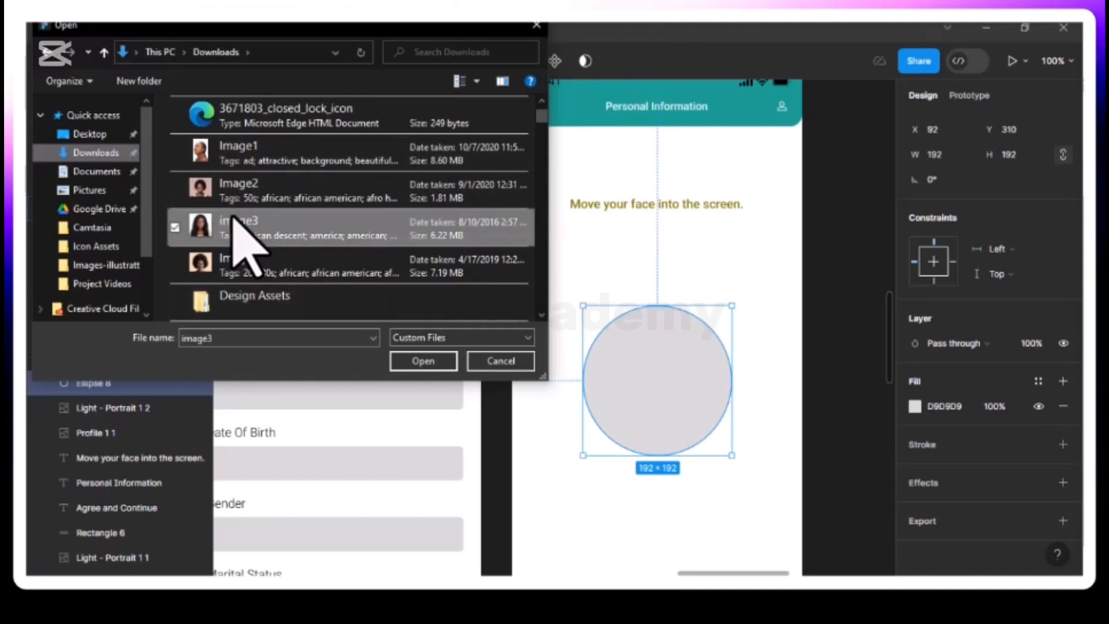
pyautogui.click(422, 361)
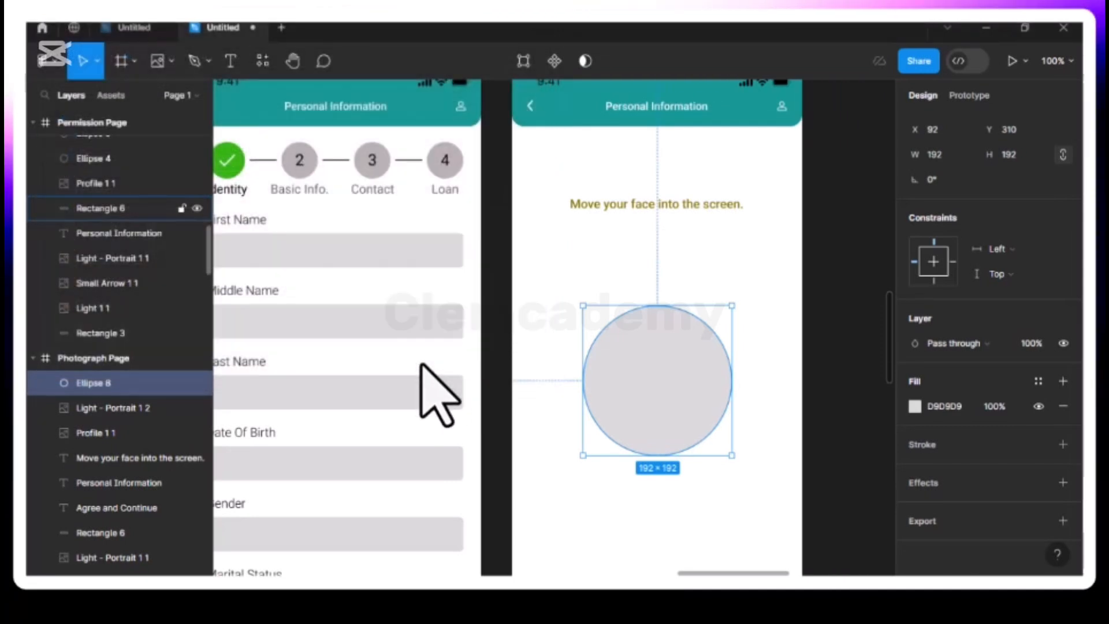
pyautogui.click(667, 378)
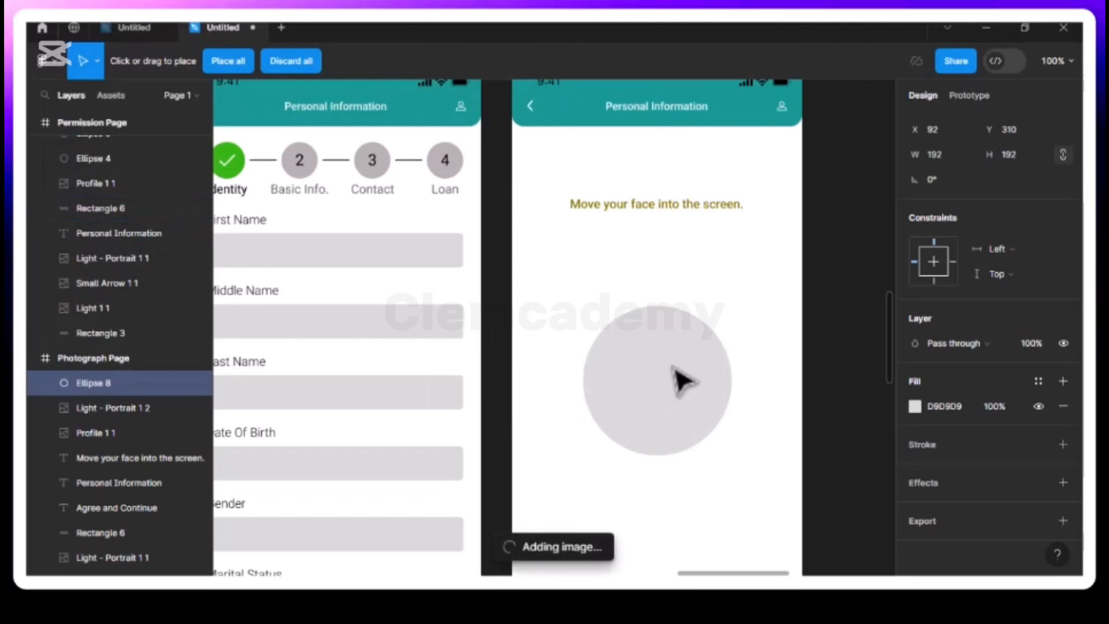
pyautogui.click(642, 364)
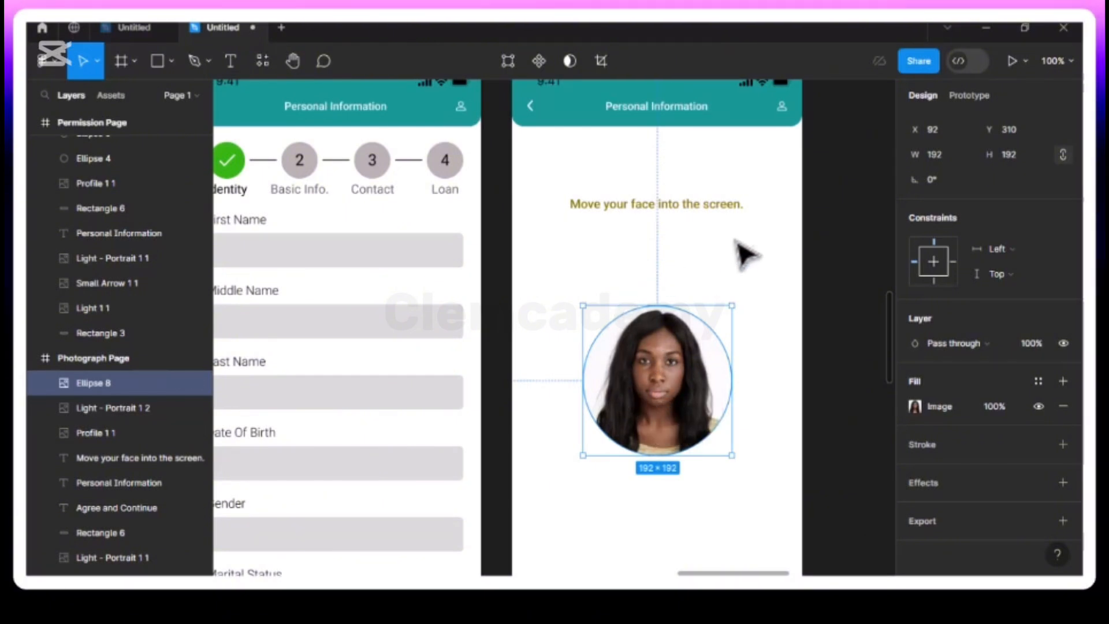
# - Undo the image3 fill on the Photograph Page's circle
pyautogui.click(754, 254)
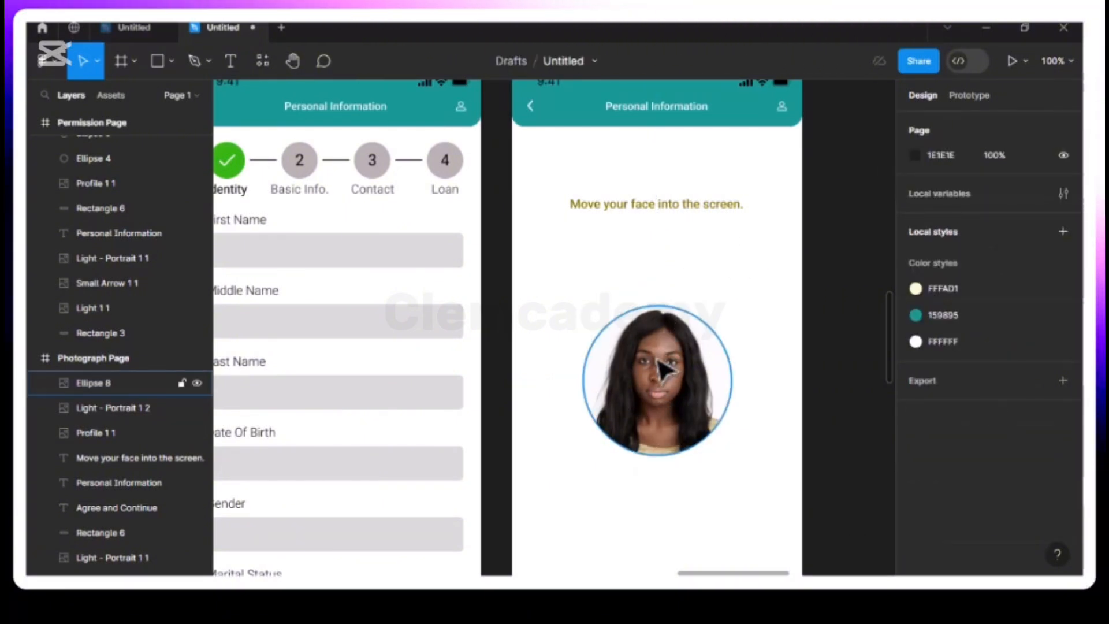
pyautogui.click(663, 377)
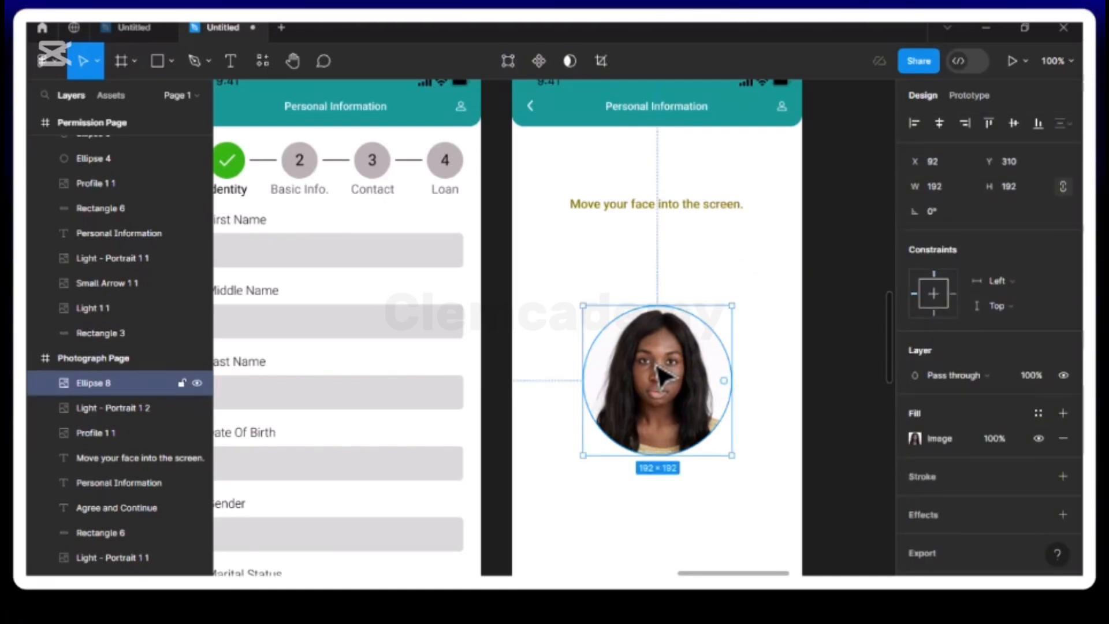
pyautogui.press('Escape')
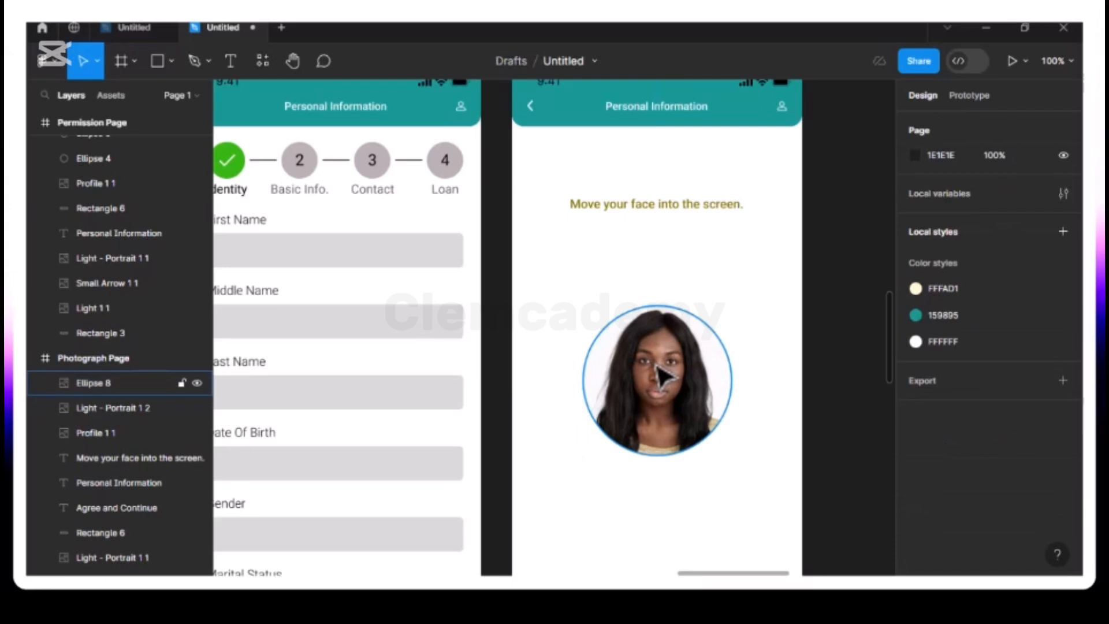
pyautogui.click(663, 377)
pyautogui.hotkey('ctrl', 'z')
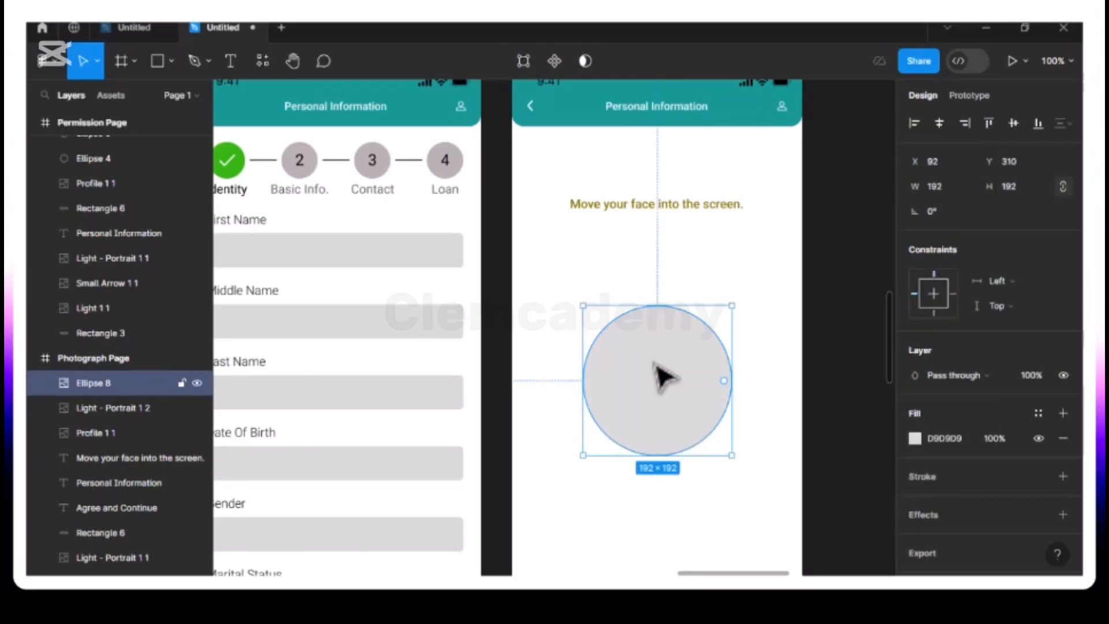
# - Place the Image2 photo from the Downloads folder inside the Photograph Page's circle and deselect it
pyautogui.click(171, 61)
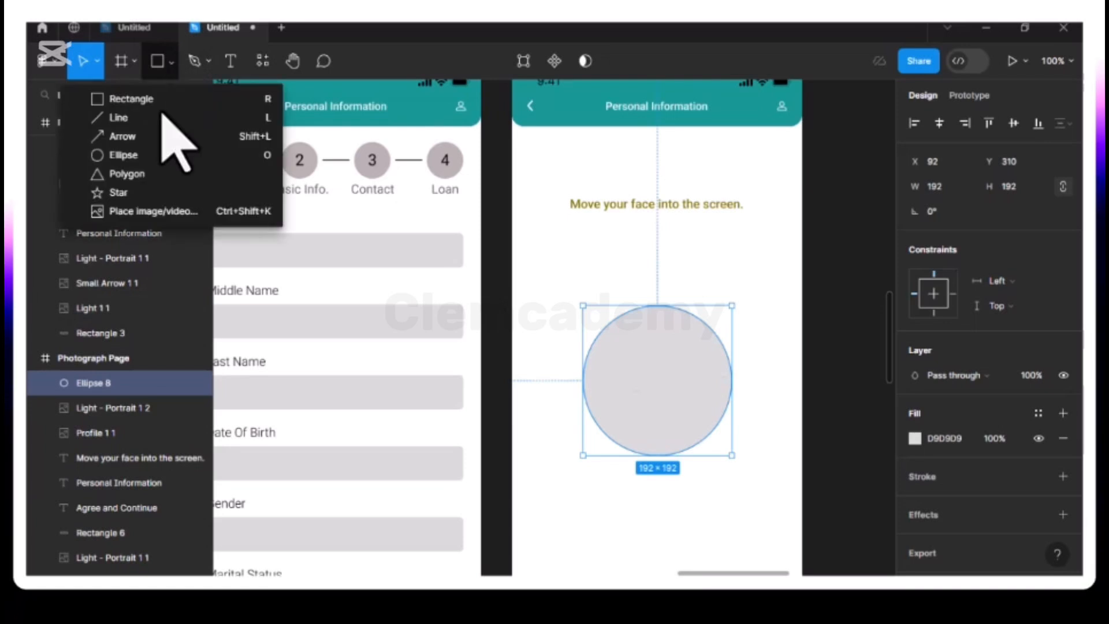
pyautogui.click(159, 214)
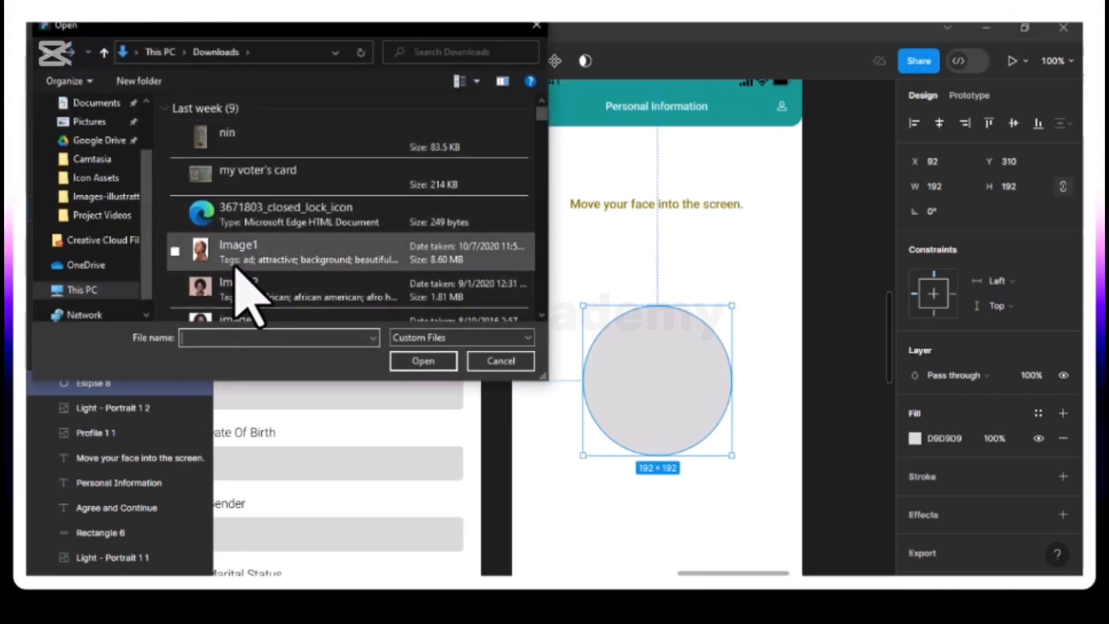
pyautogui.scroll(-4, 251, 272)
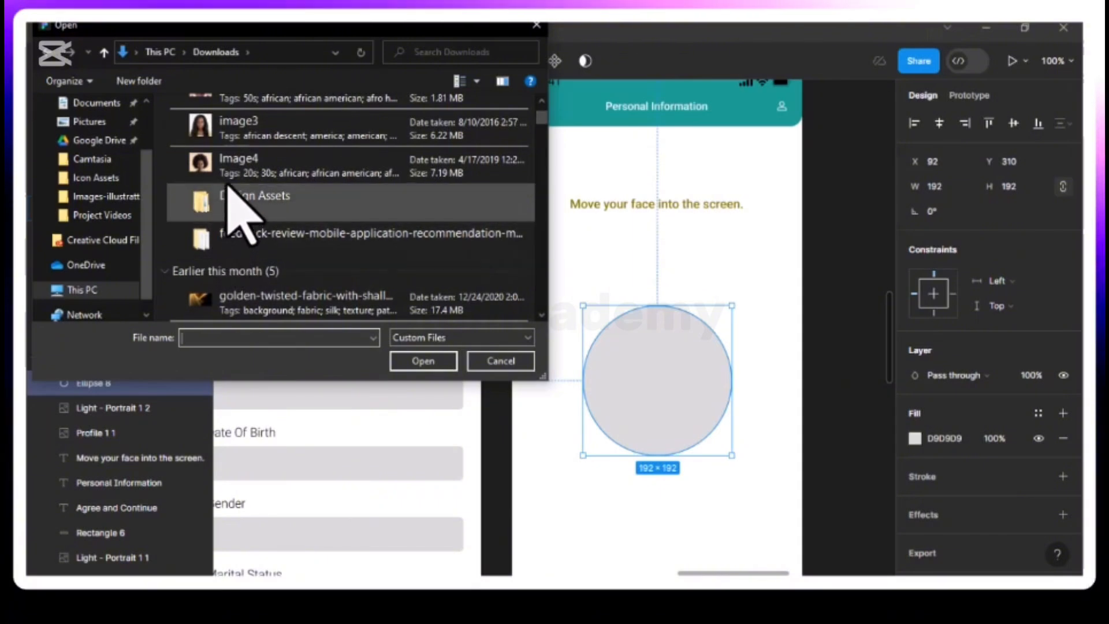
pyautogui.click(242, 104)
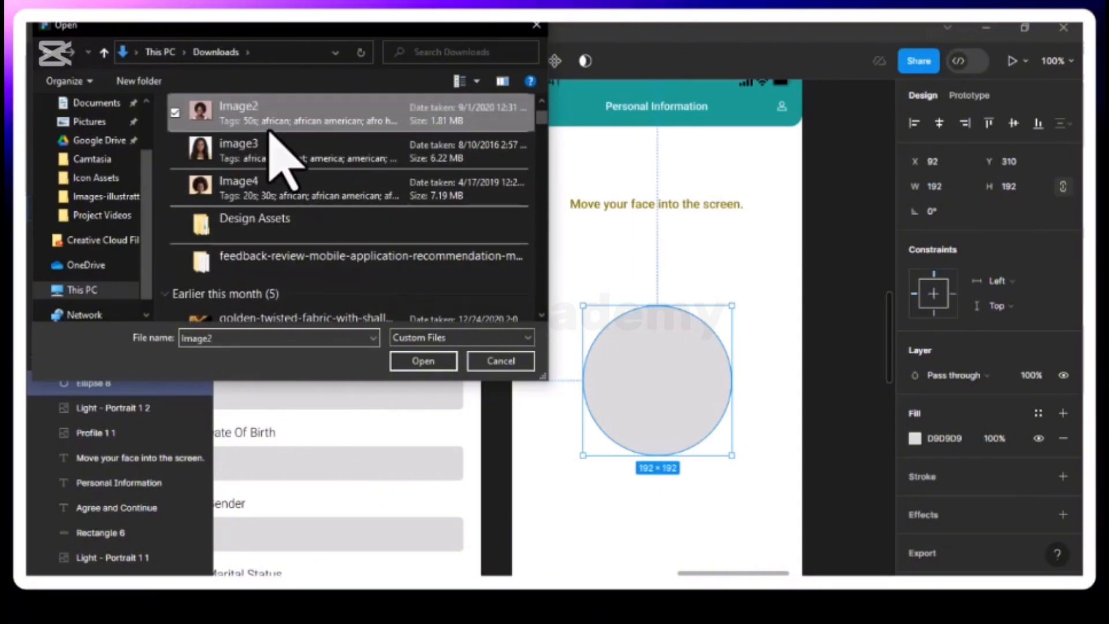
pyautogui.click(430, 363)
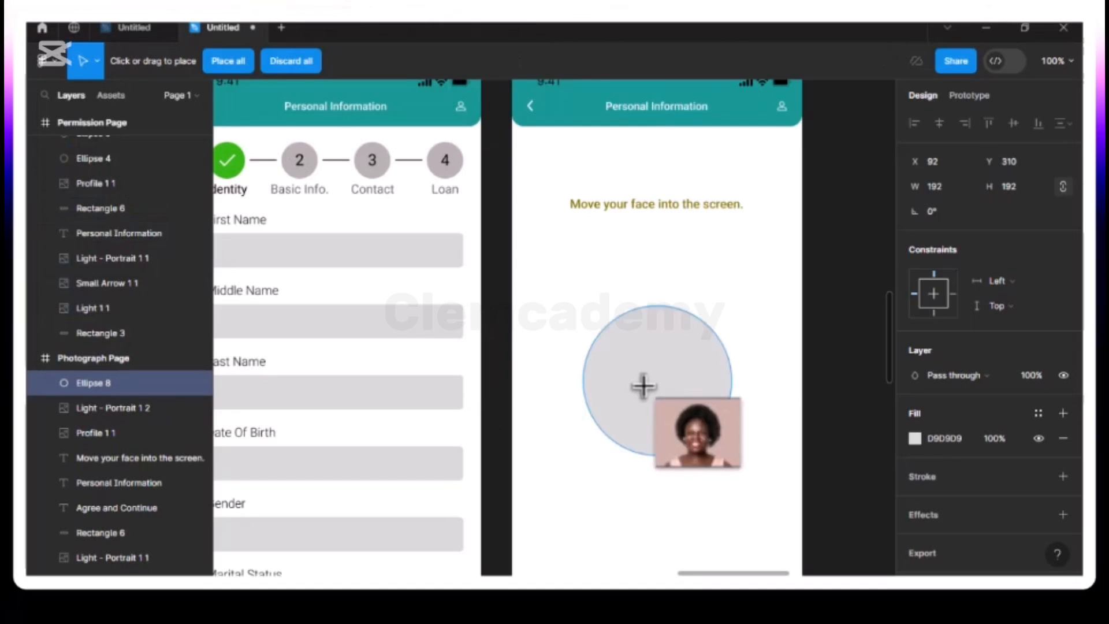
pyautogui.click(643, 386)
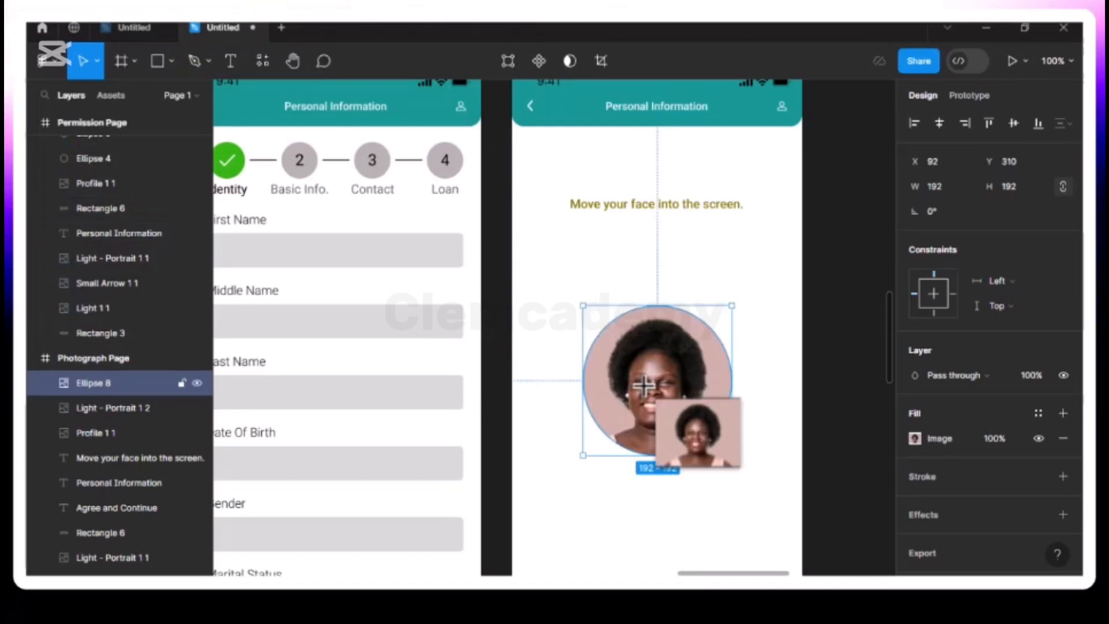
pyautogui.click(546, 282)
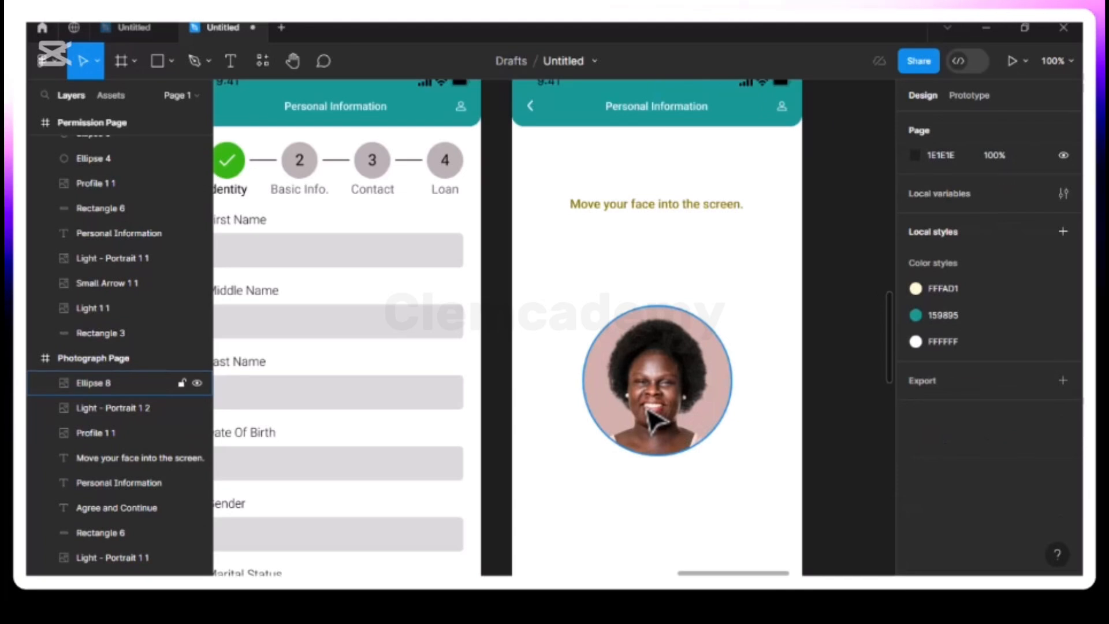
# - Duplicate the whole Photograph Page frame beside the original, at X 4093, Y 503
pyautogui.hscroll(5, 656, 421)
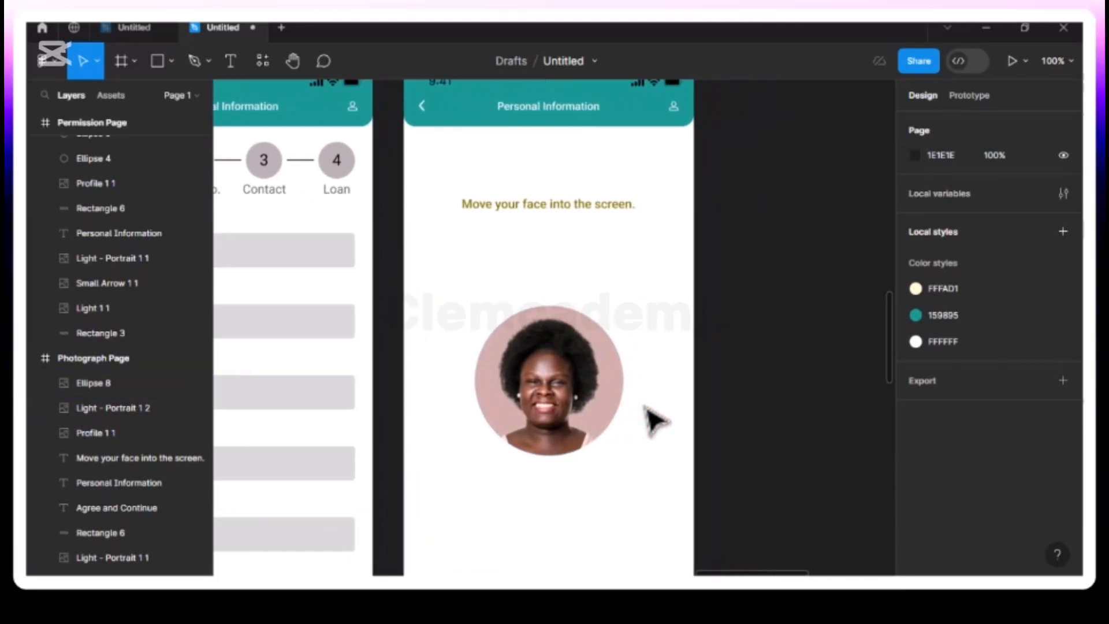
pyautogui.hotkey('ctrl', '-')
pyautogui.click(529, 195)
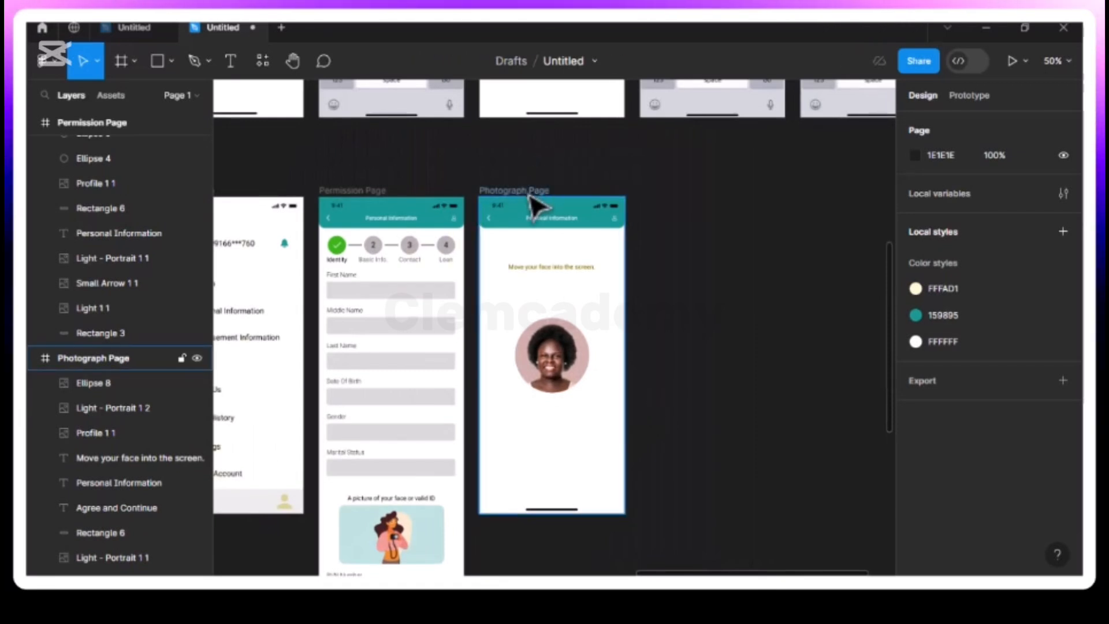
pyautogui.click(530, 197)
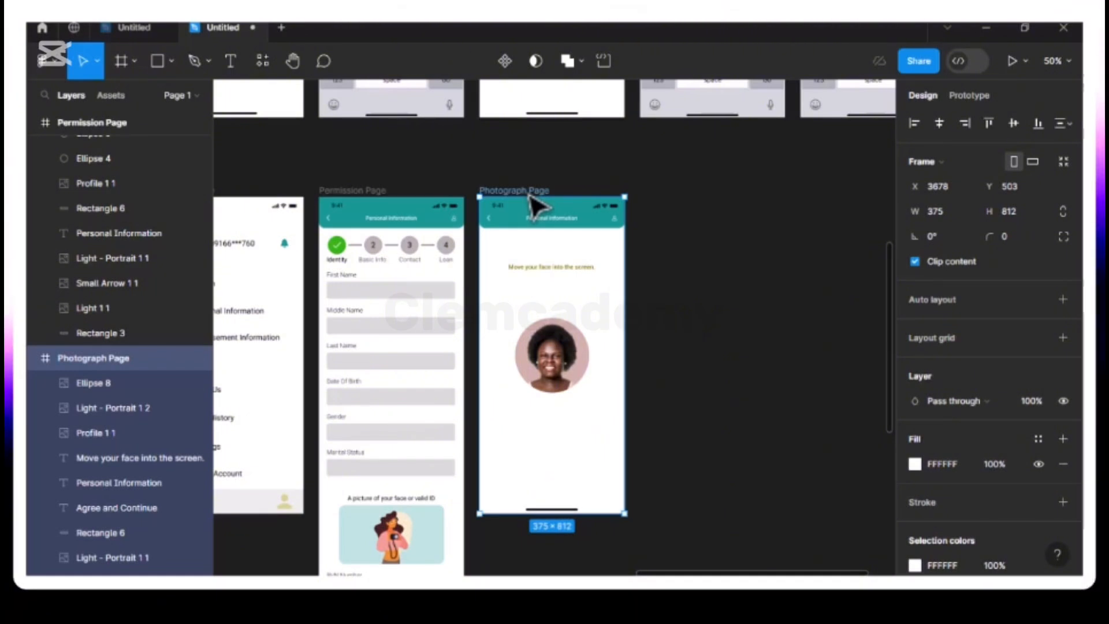
pyautogui.hotkey('ctrl', 'd')
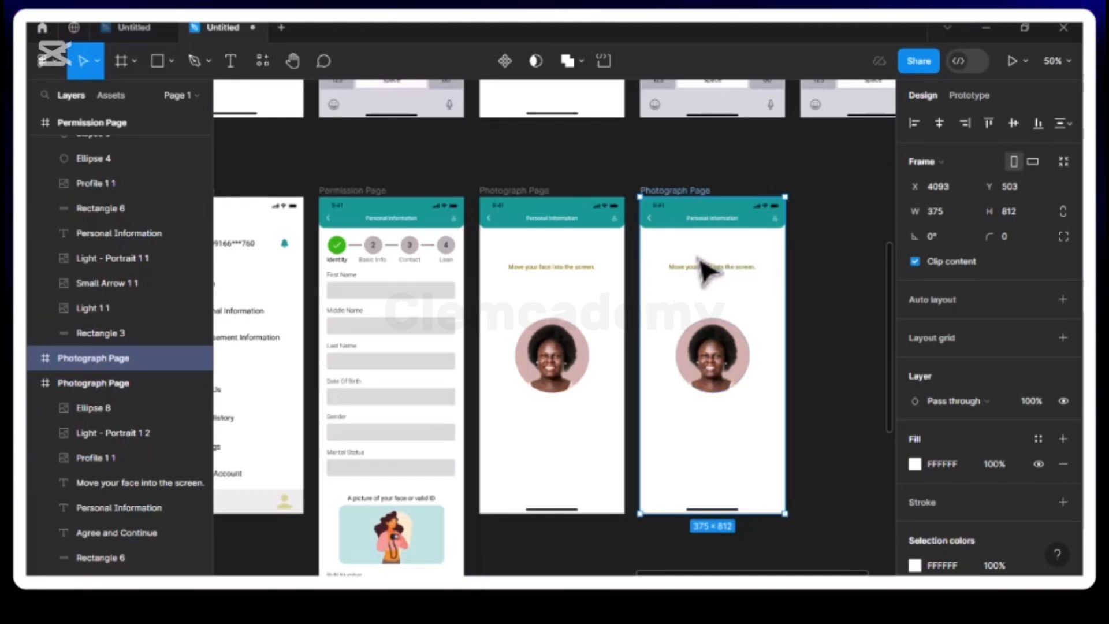
# - Replace the instruction text on the duplicated Photograph Page with "Shake your head from side to side"
pyautogui.hotkey('shift', '0')
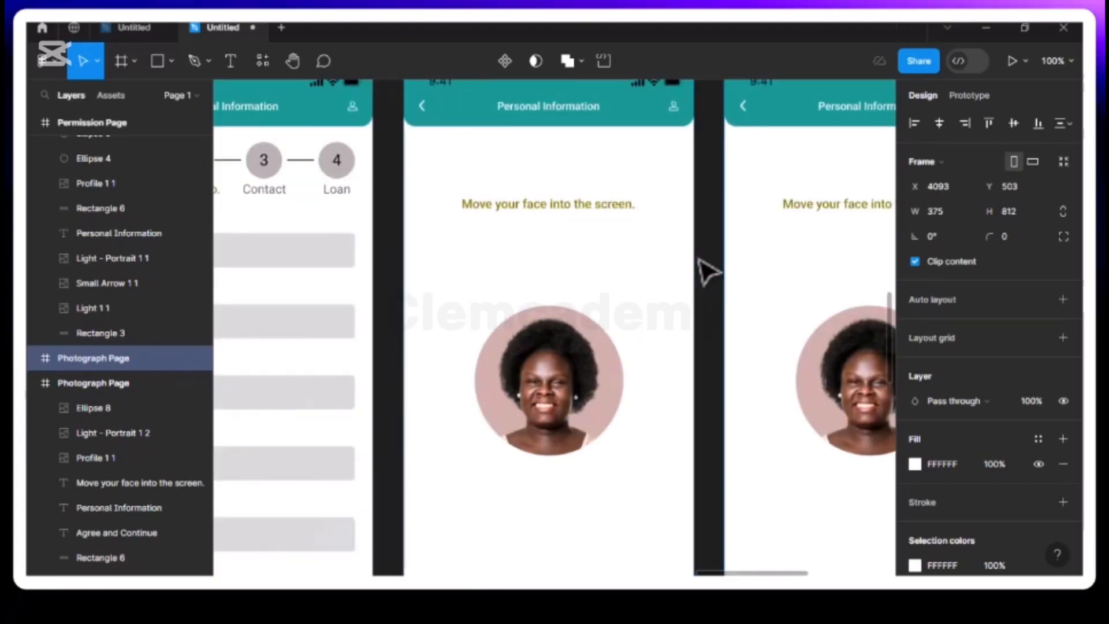
pyautogui.hscroll(5, 704, 268)
pyautogui.click(591, 209)
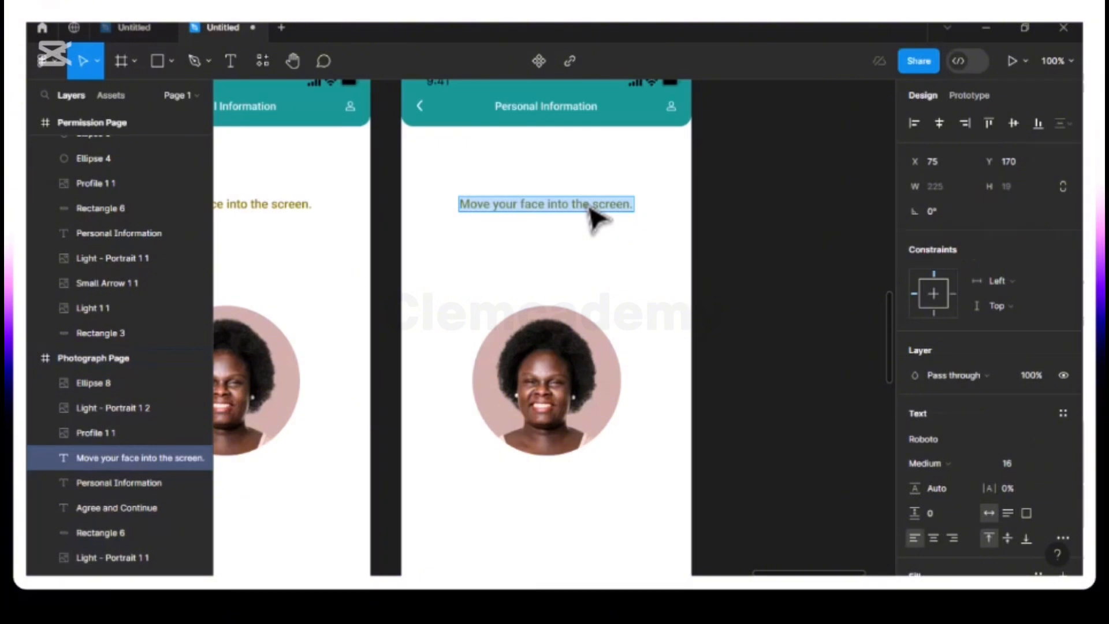
pyautogui.write('Shake')
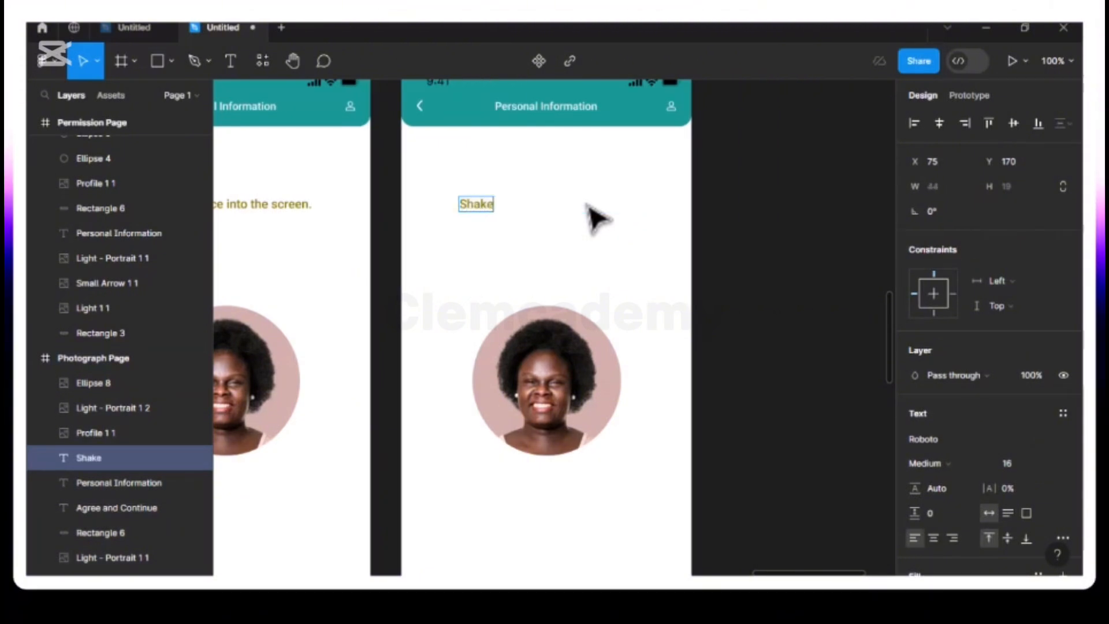
pyautogui.write(' your ')
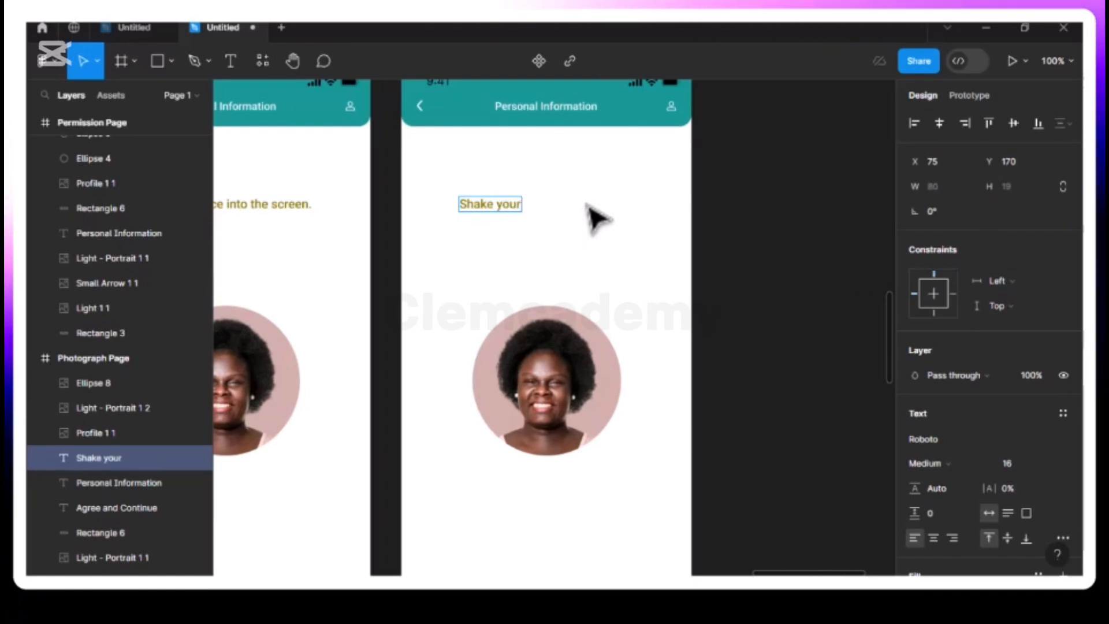
pyautogui.write('head from side to d')
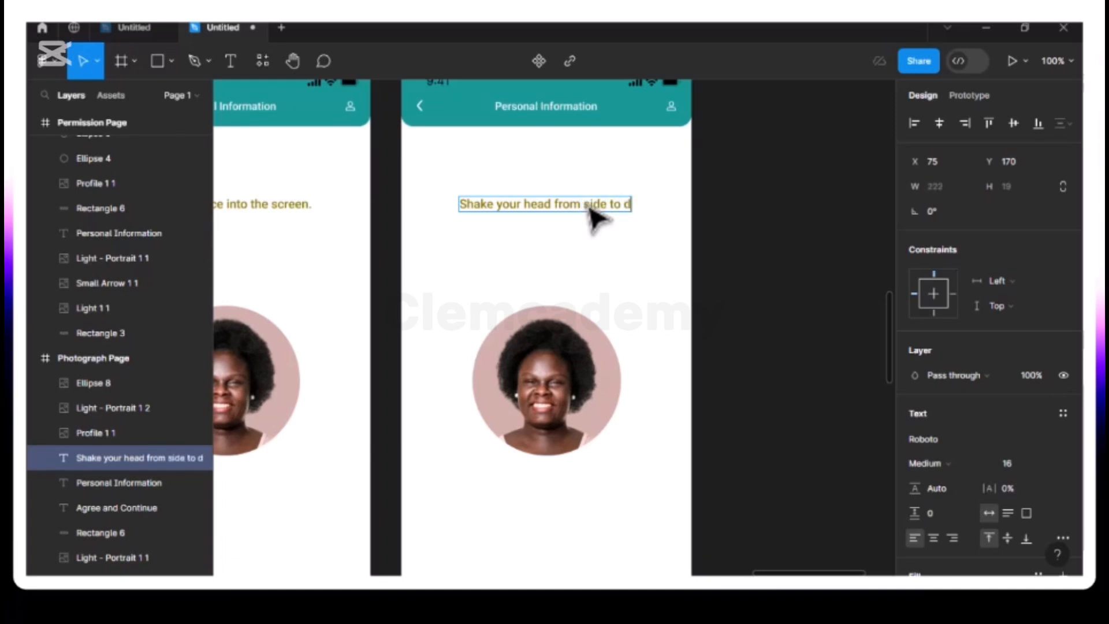
pyautogui.press('BackSpace')
pyautogui.press('BackSpace')
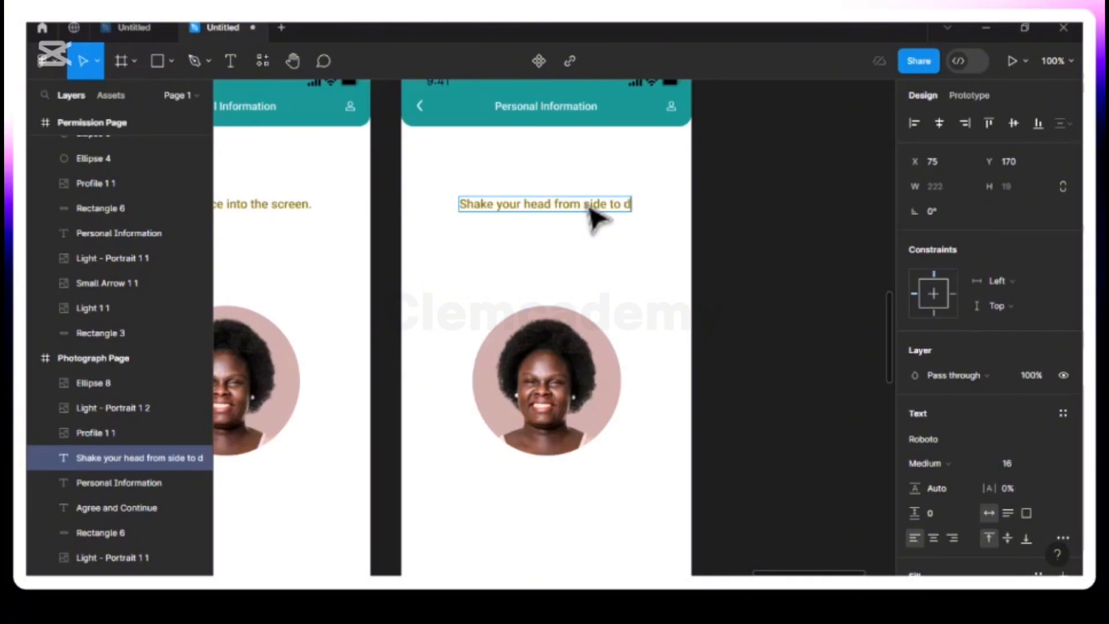
pyautogui.write('side')
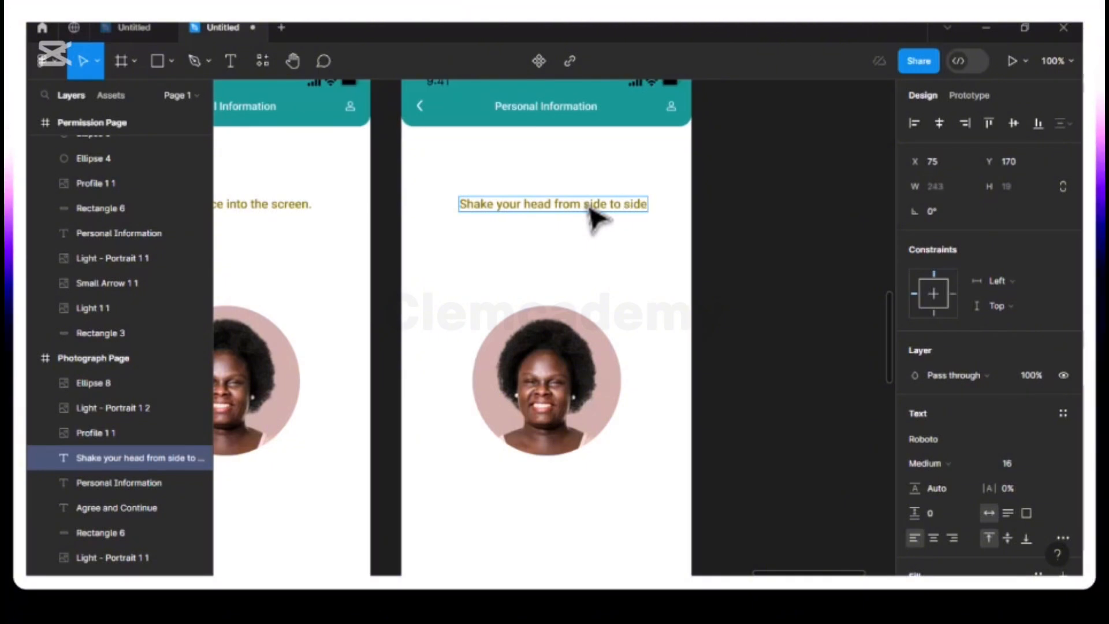
# - Extend the duplicated page's instruction with "(more than 30 degrees.)", breaking the line after "(more", and finish the text edit
pyautogui.write(' (more')
pyautogui.press('Return')
pyautogui.write('than')
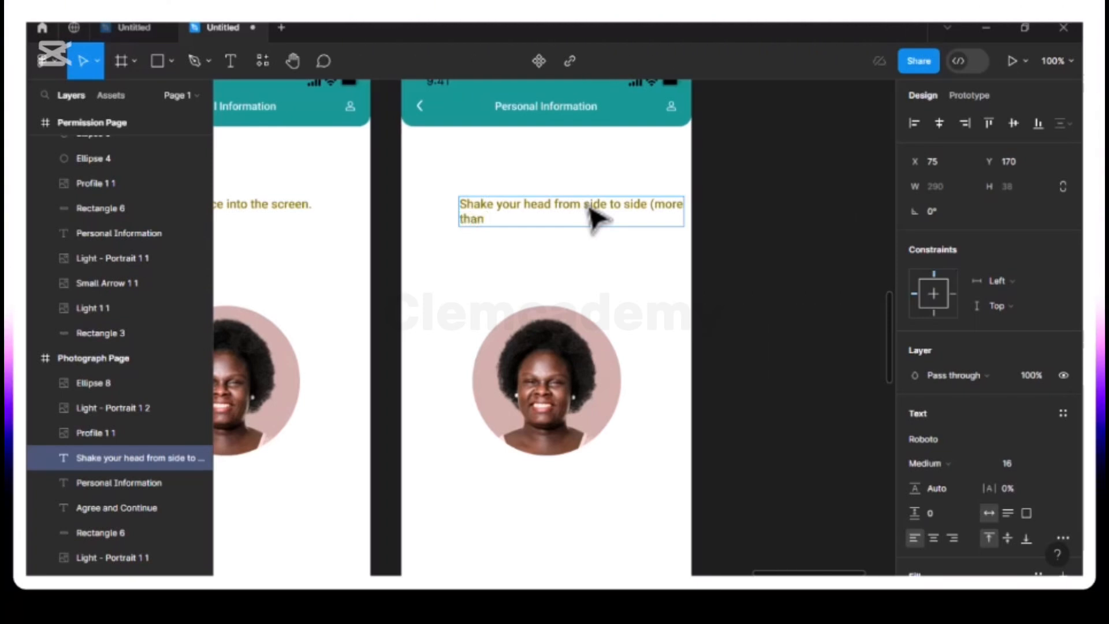
pyautogui.write(' 30')
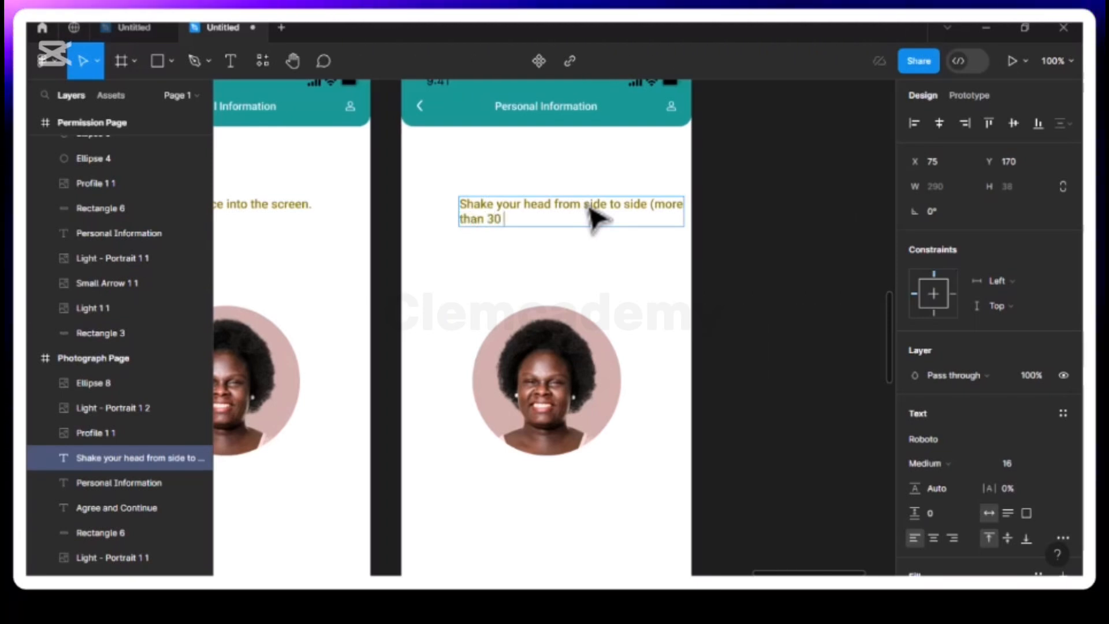
pyautogui.write(' degrees.)')
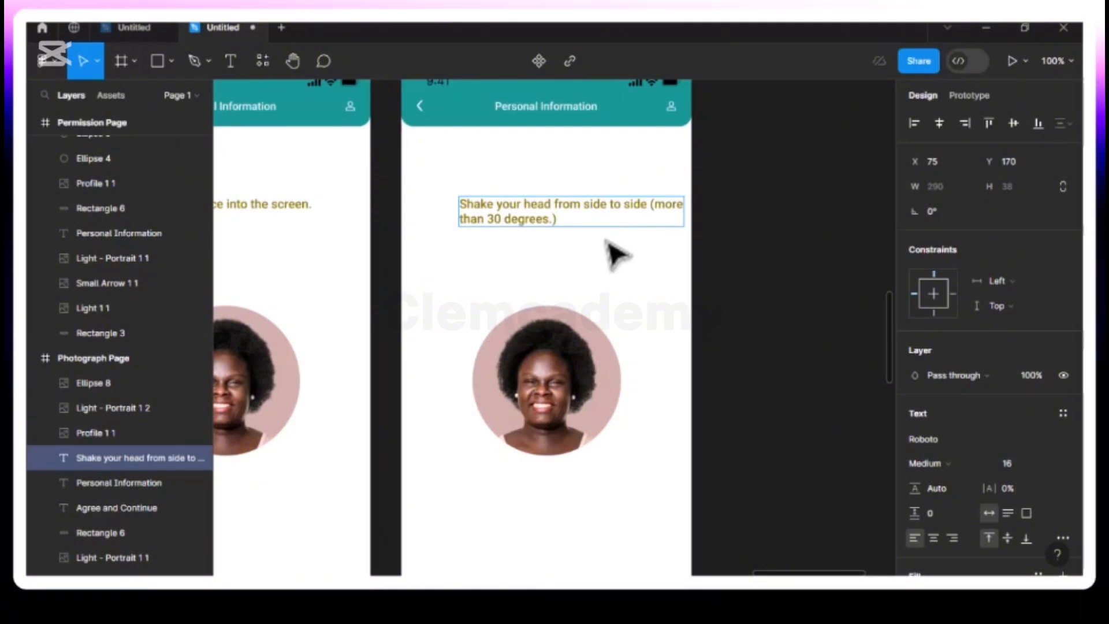
pyautogui.press('Escape')
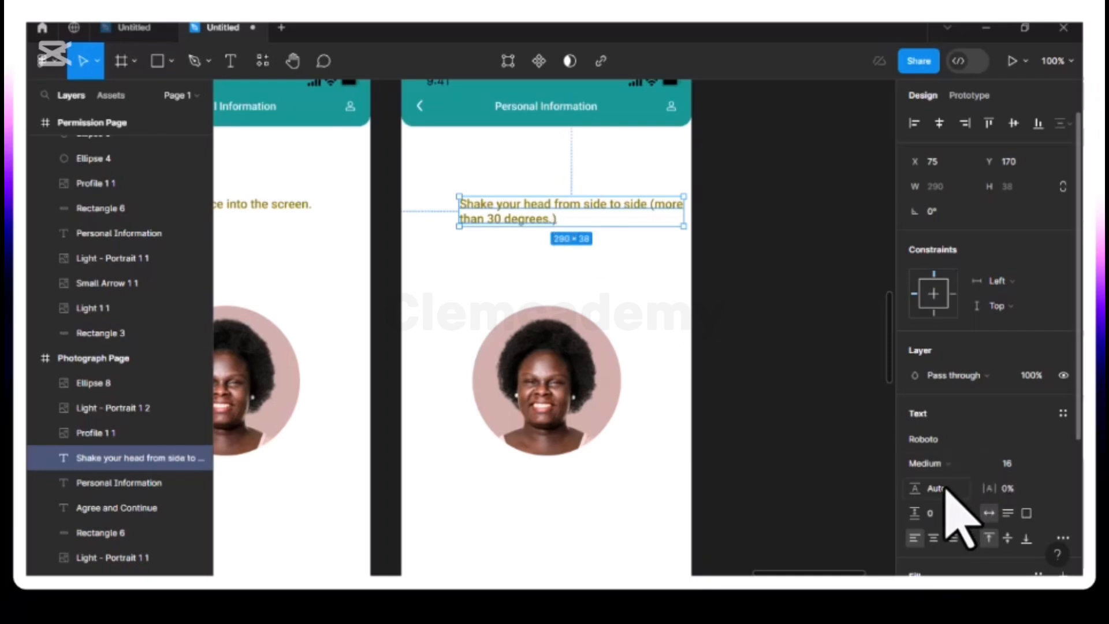
# - Centre-align the two-line head-shaking instruction and move it to X 43, Y 170 so it sits midway across the frame
pyautogui.click(933, 539)
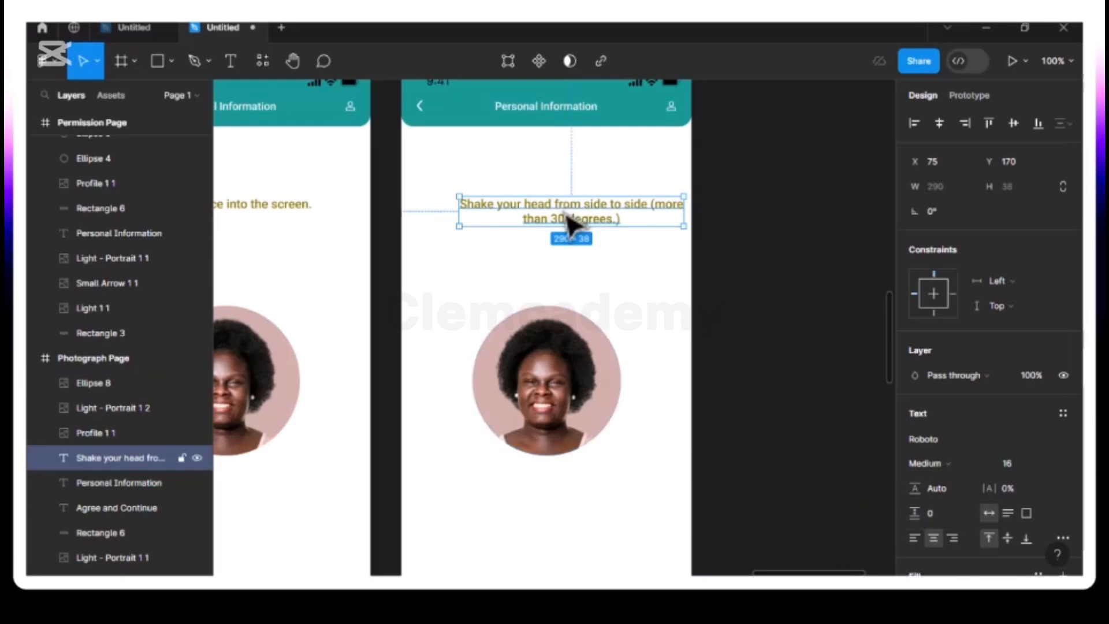
pyautogui.moveTo(568, 219); pyautogui.dragTo(531, 219)
pyautogui.press('alt')
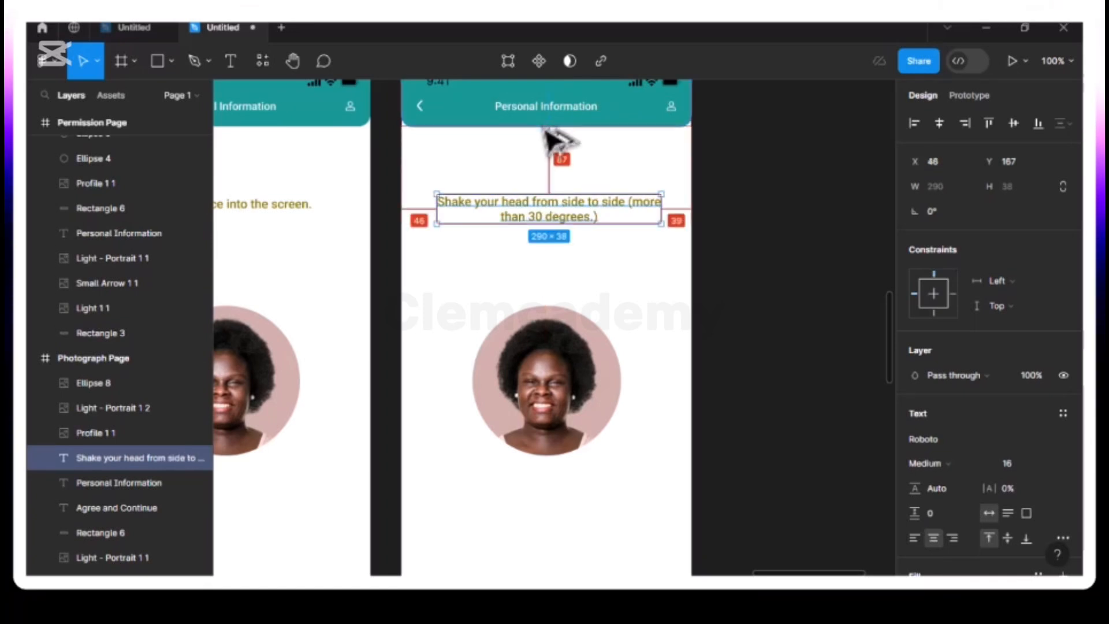
pyautogui.press('Down')
pyautogui.press('Down')
pyautogui.press('Down')
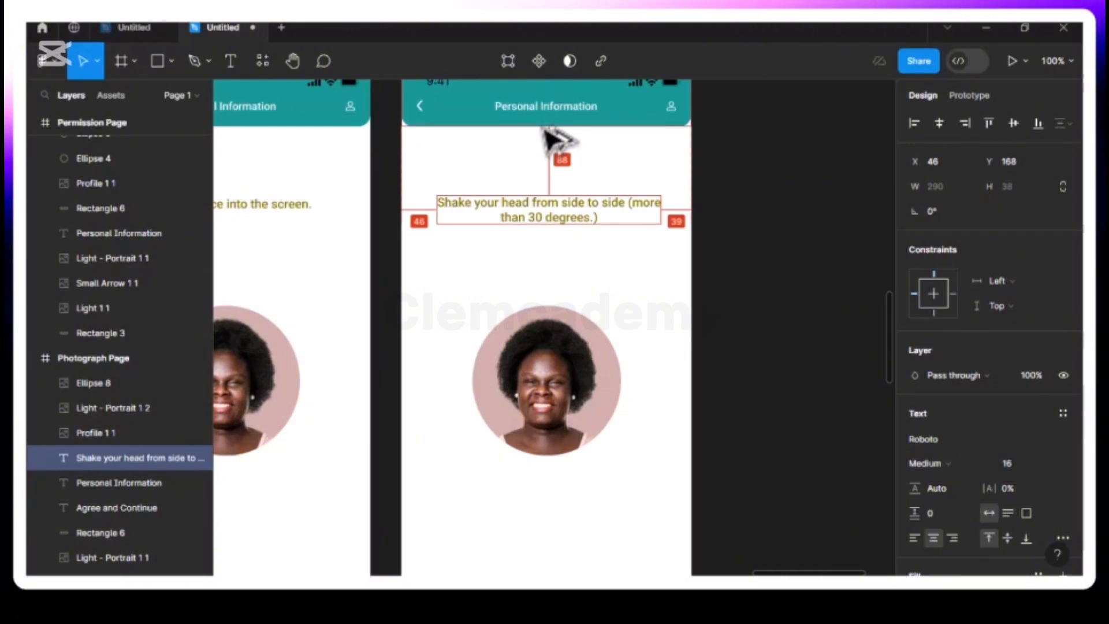
pyautogui.press('alt')
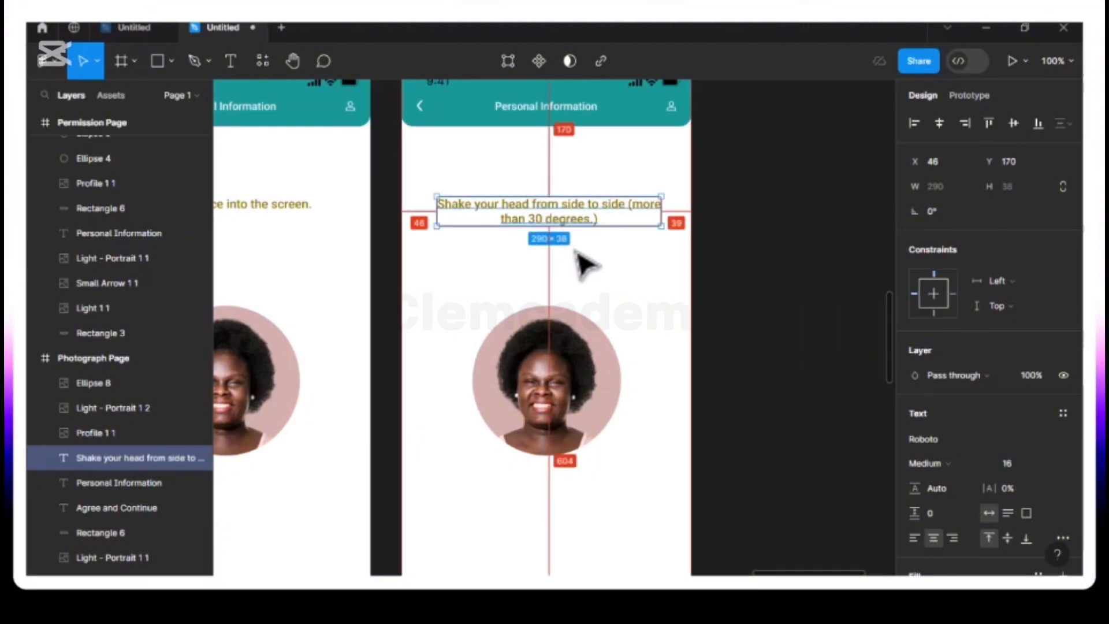
pyautogui.press('Left')
pyautogui.press('Left')
pyautogui.press('Left')
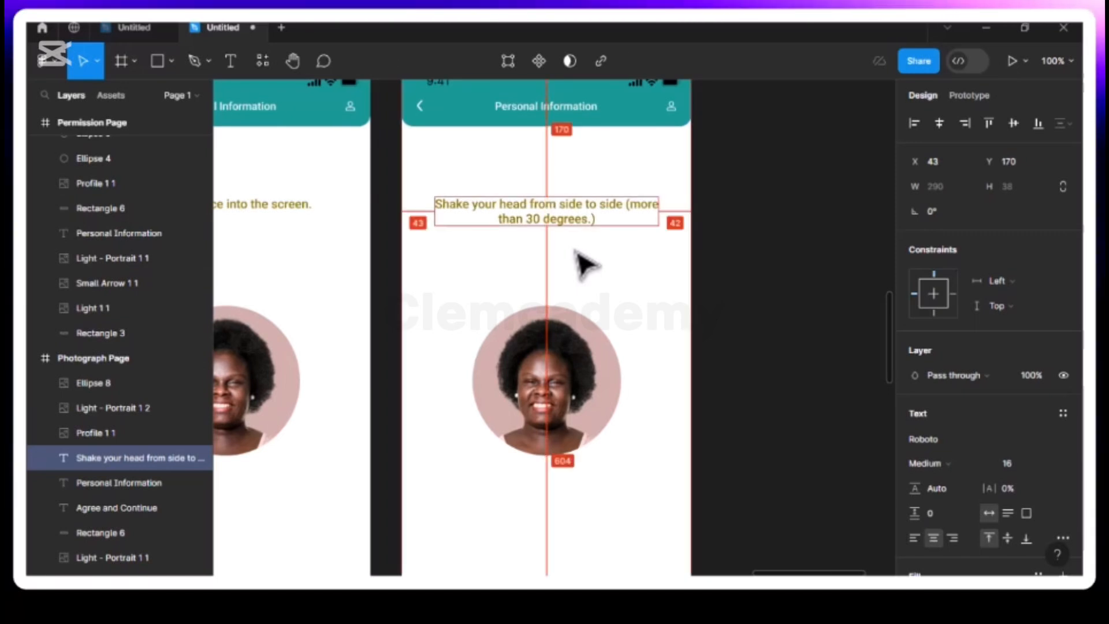
# - Examine the Permission Page's form fields, particularly the Date Of Birth and Gender boxes
pyautogui.scroll(1, 576, 252)
pyautogui.scroll(-1, 575, 251)
pyautogui.hscroll(-1, 575, 252)
pyautogui.scroll(-1, 576, 252)
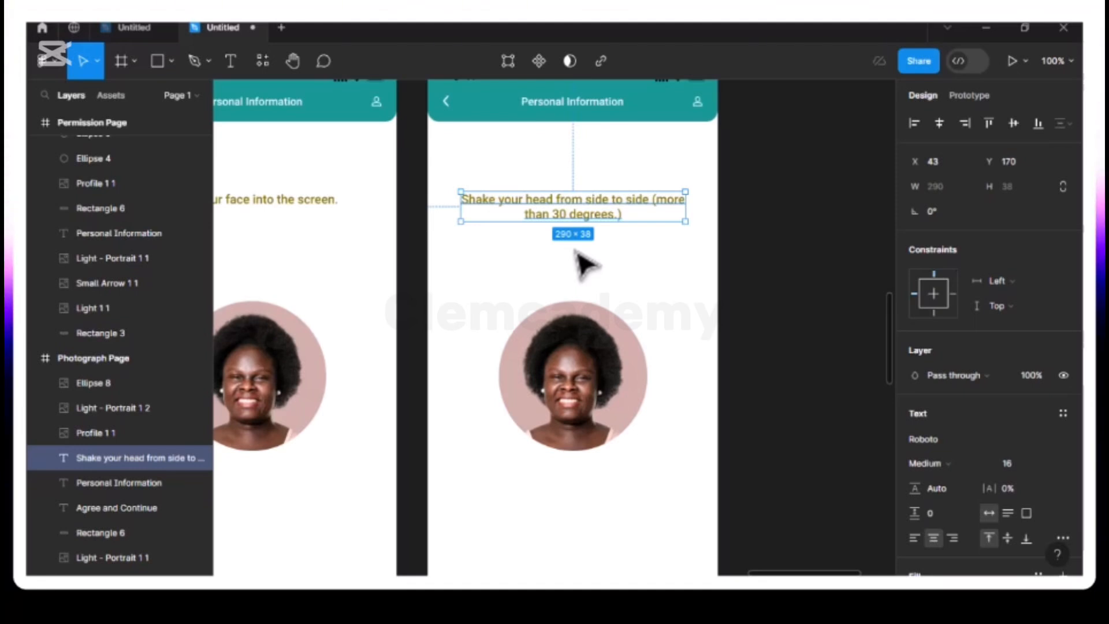
pyautogui.hscroll(-10, 585, 263)
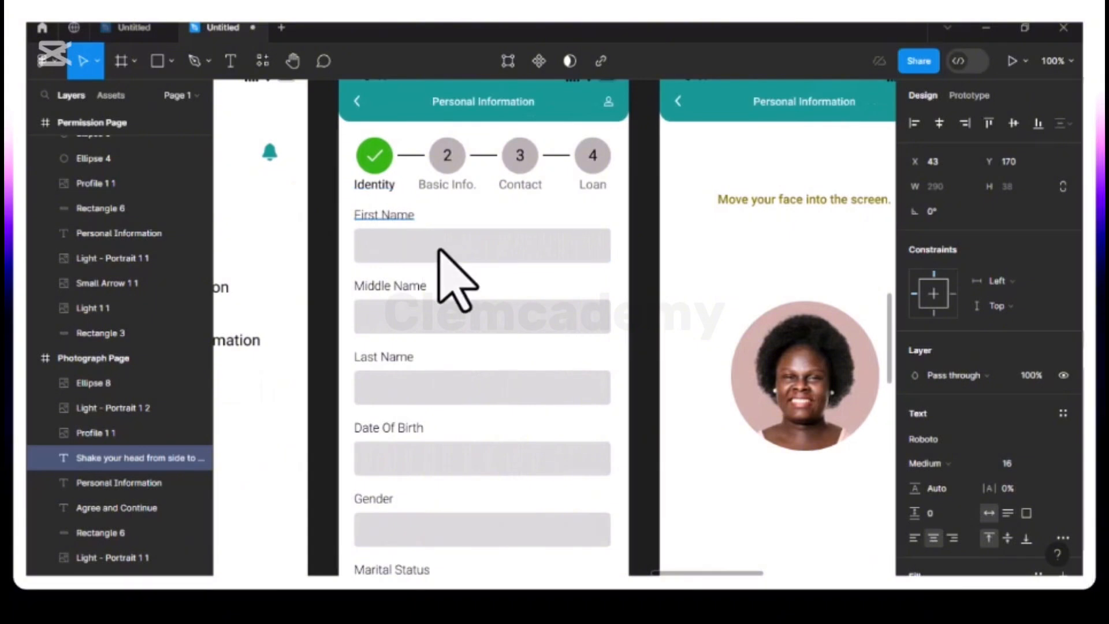
pyautogui.scroll(-2, 453, 267)
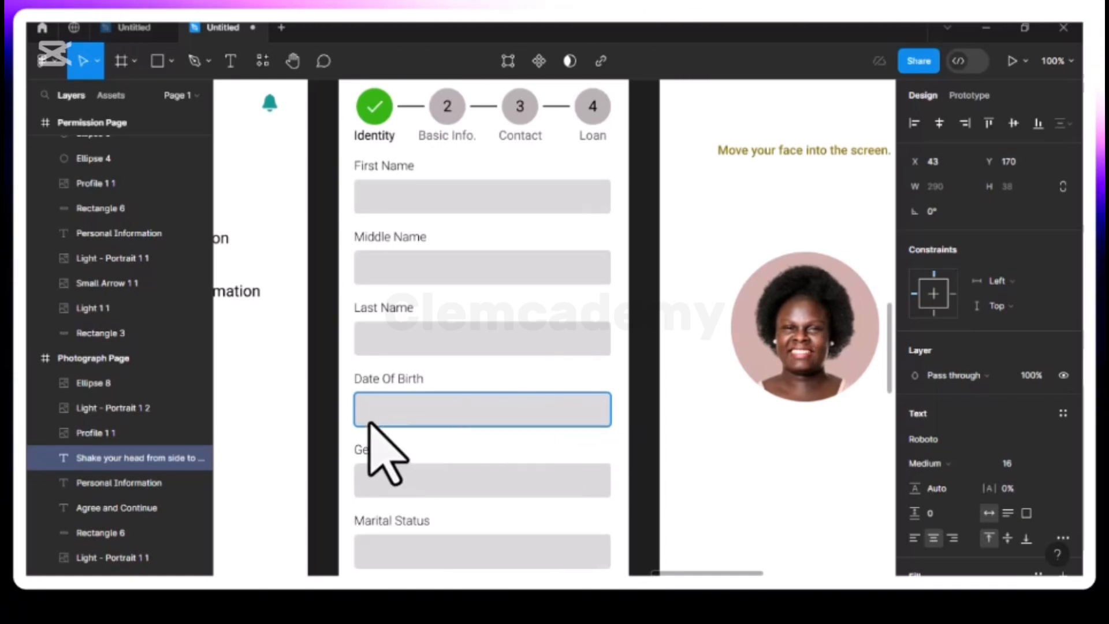
pyautogui.click(520, 472)
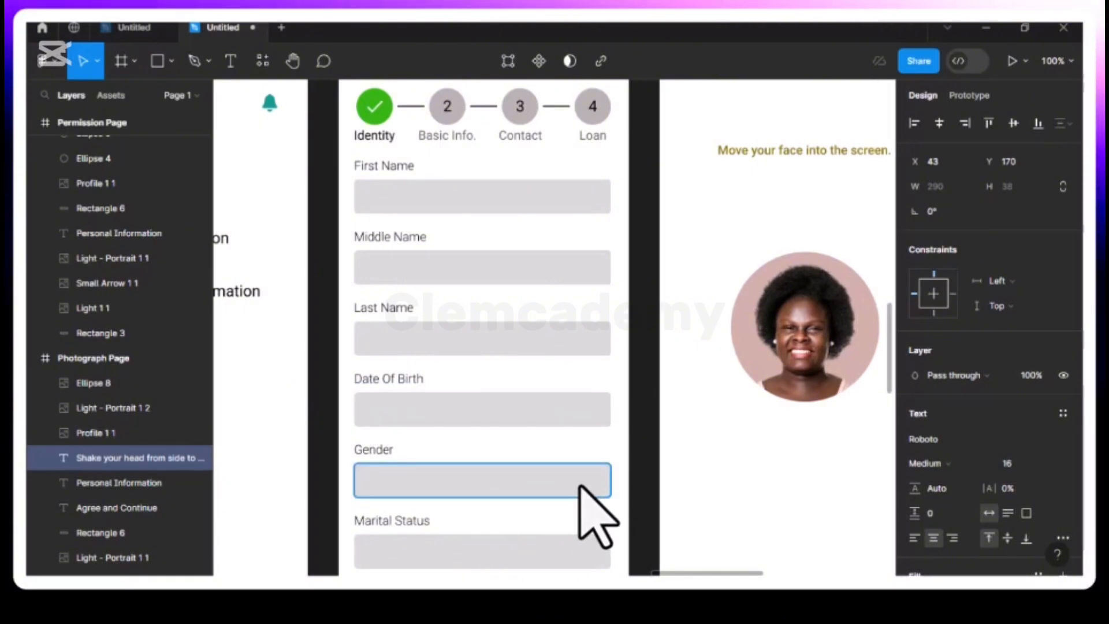
pyautogui.click(590, 412)
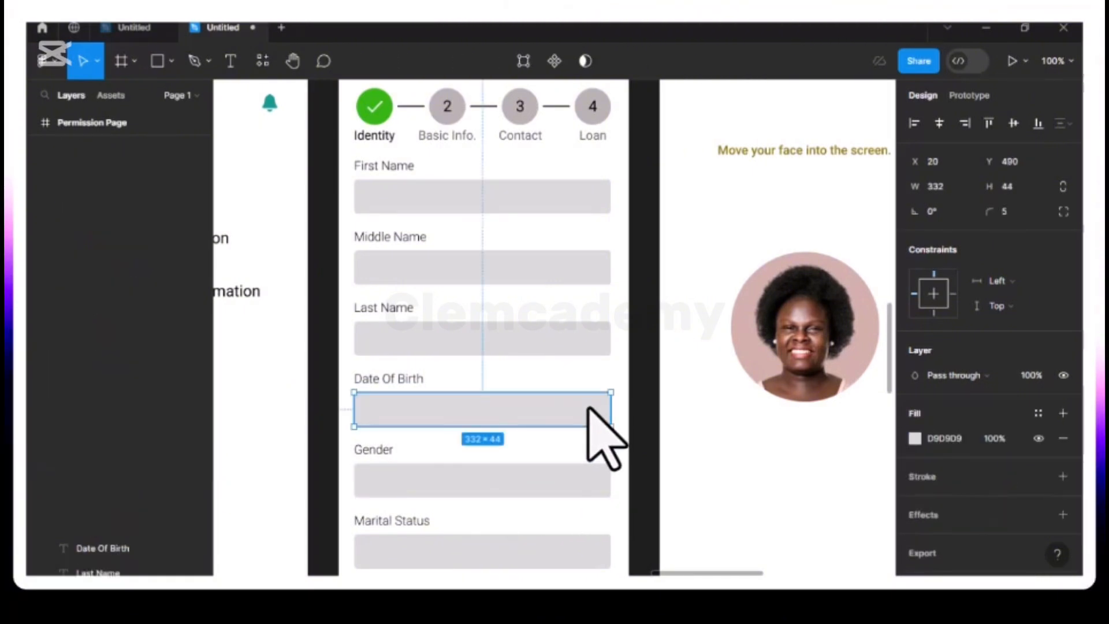
pyautogui.click(570, 373)
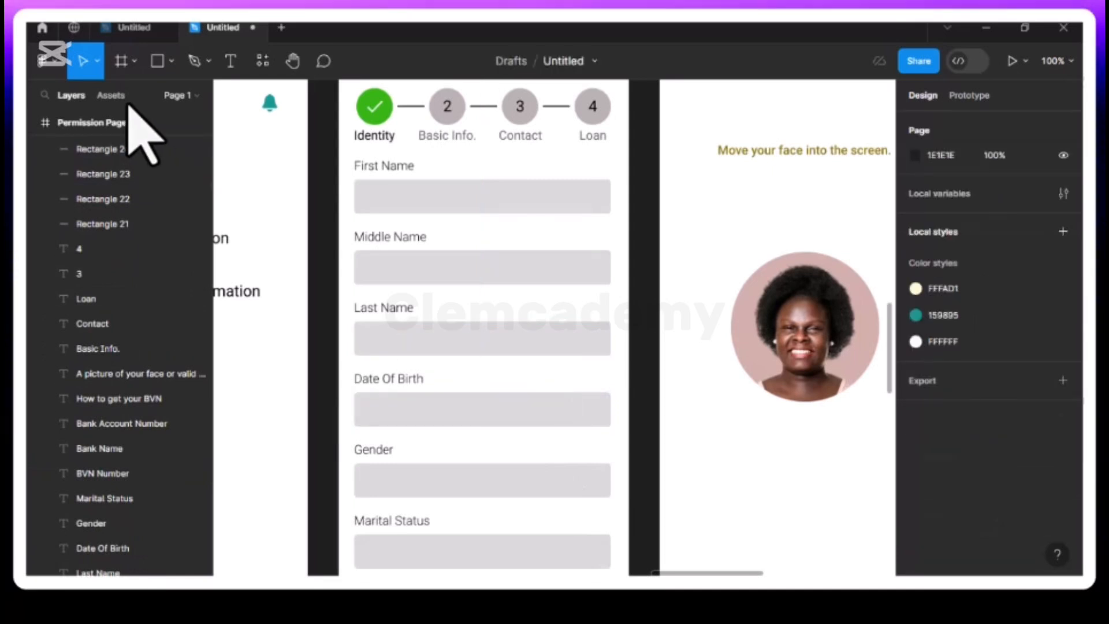
# - Place the Drop down icon image from the Icon Assets folder on the Permission Page near the Last Name label
pyautogui.click(169, 63)
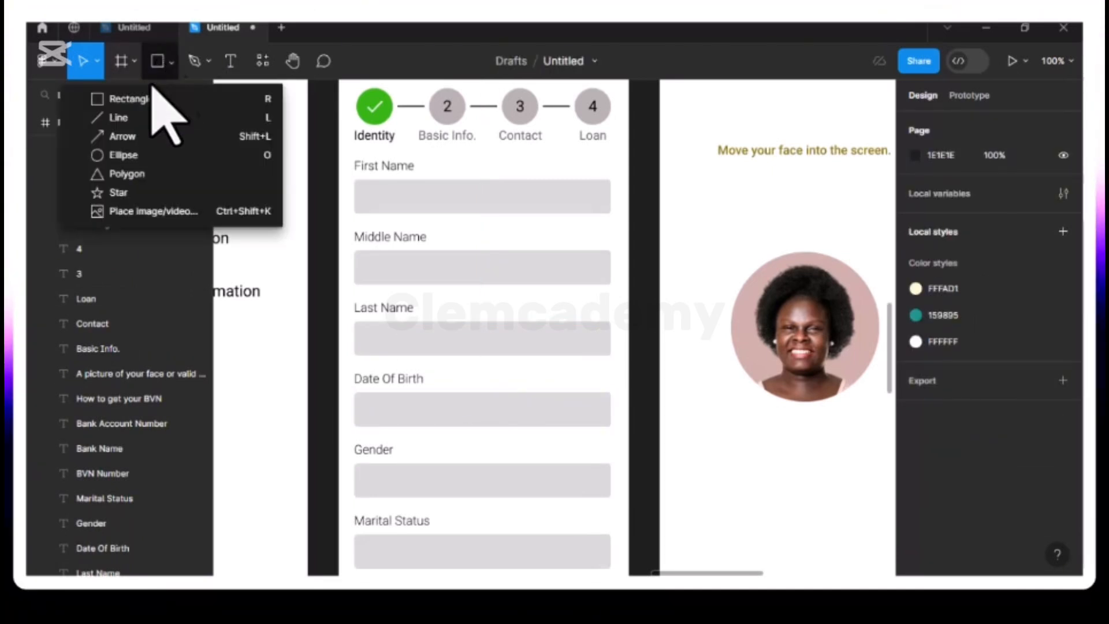
pyautogui.click(150, 212)
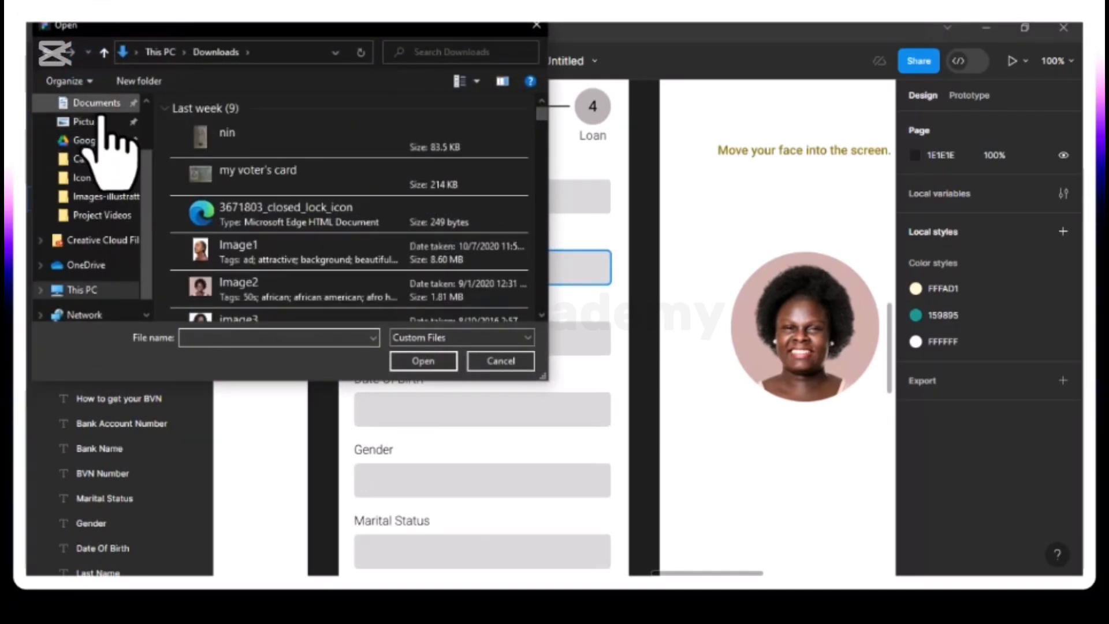
pyautogui.scroll(2, 104, 119)
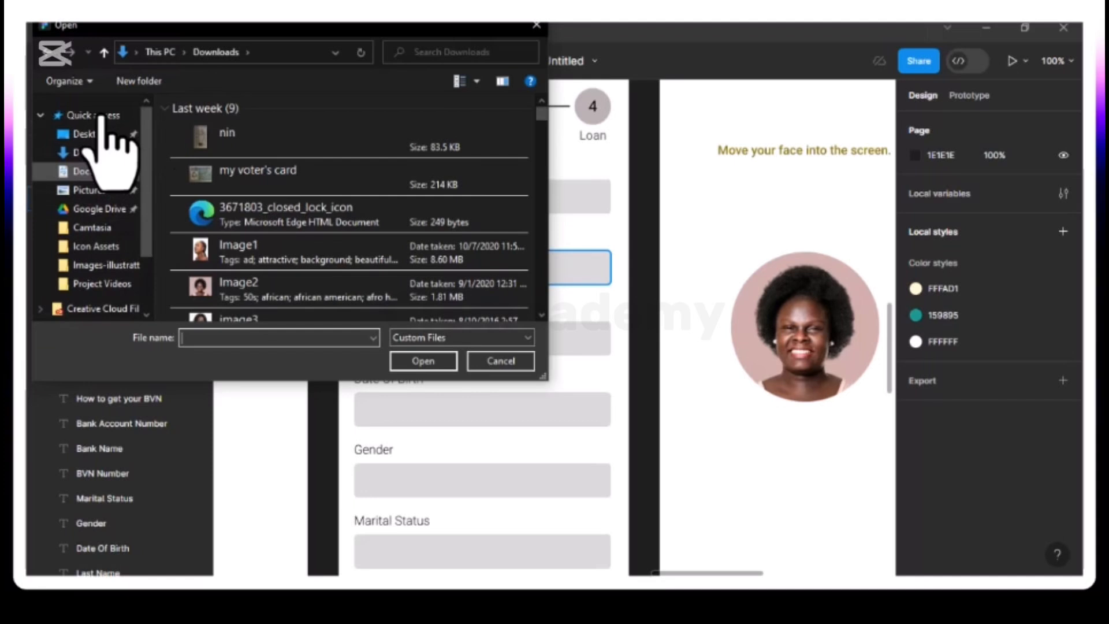
pyautogui.click(107, 172)
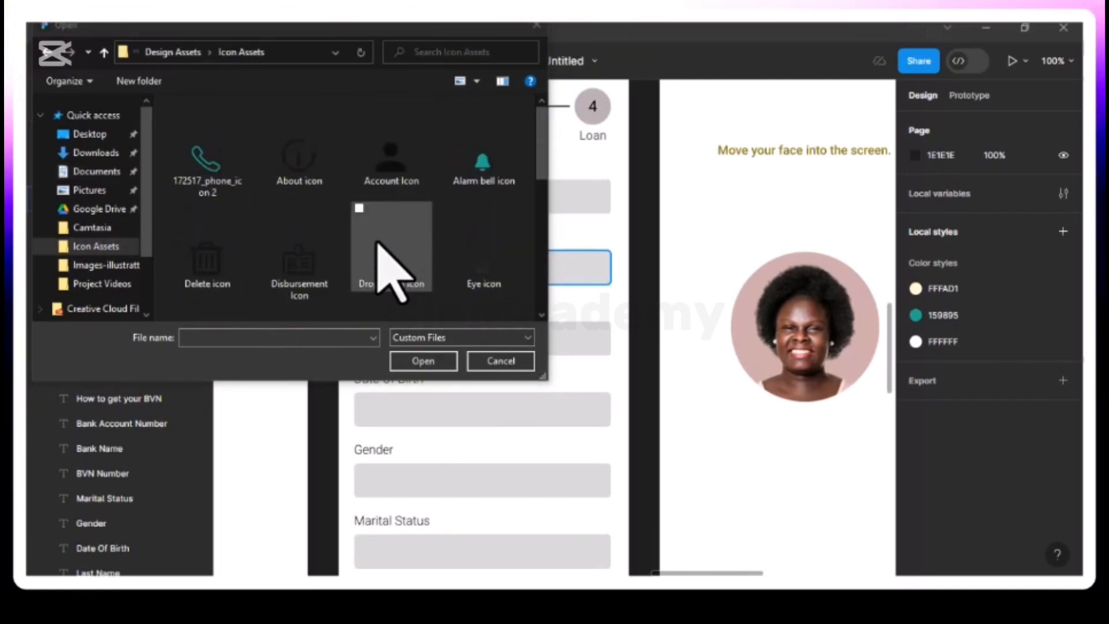
pyautogui.click(403, 254)
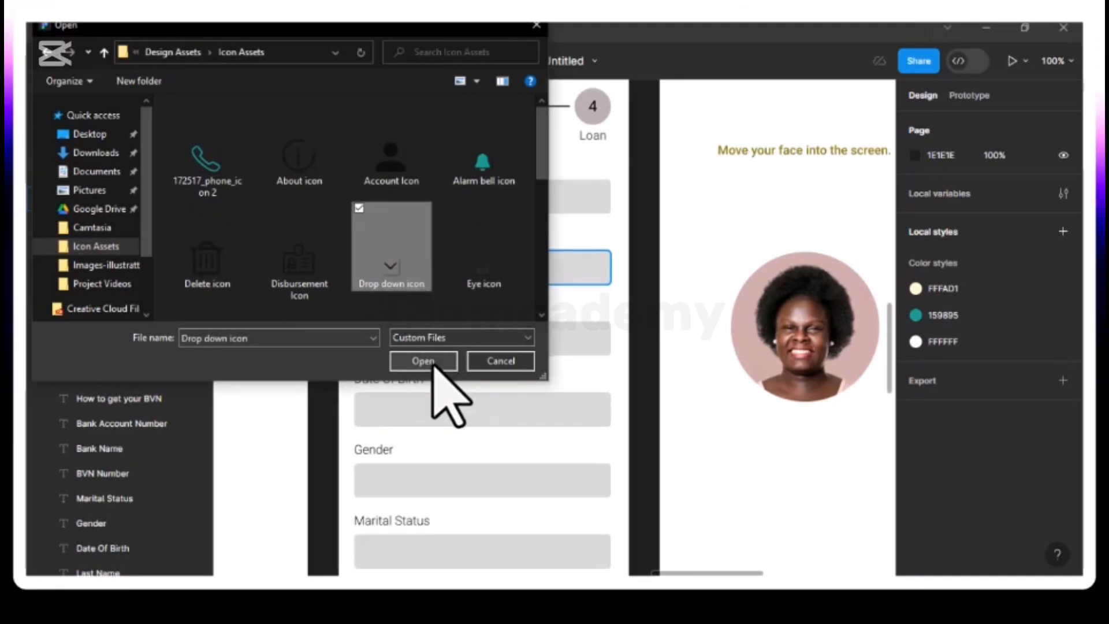
pyautogui.click(427, 362)
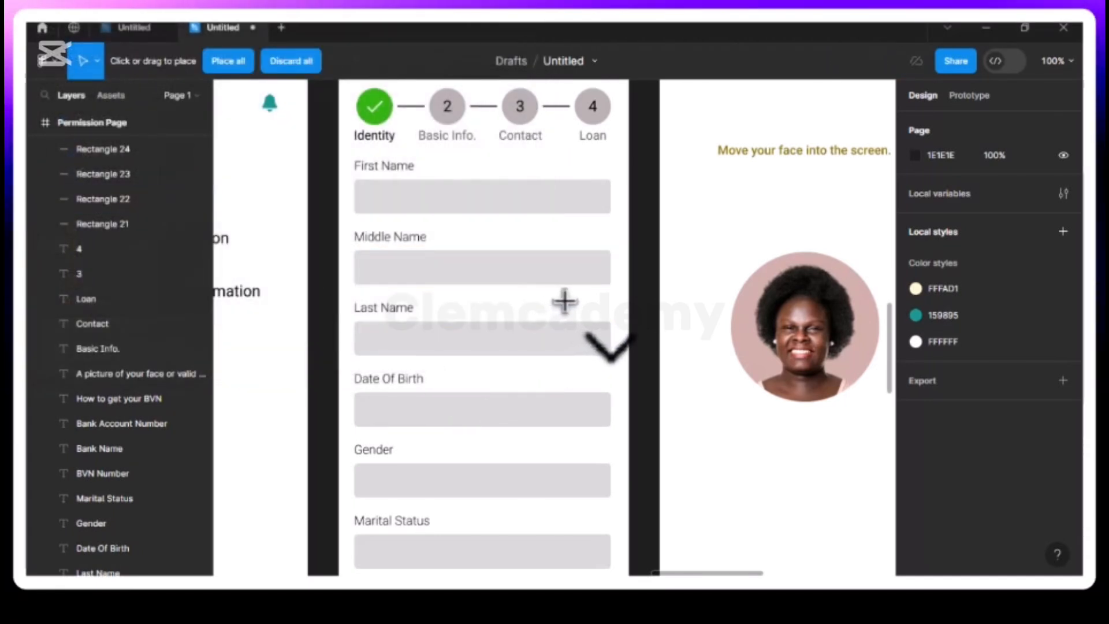
pyautogui.click(571, 299)
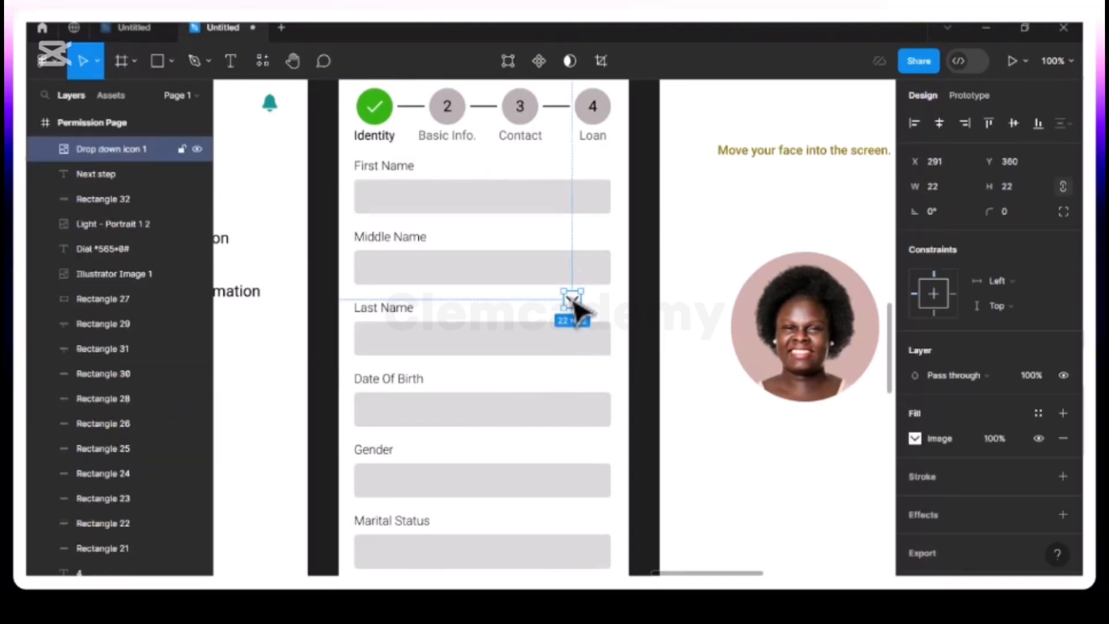
# - Move the drop-down icon to the right end of the Date Of Birth field, at X 316, Y 501, checking its spacing
pyautogui.moveTo(574, 302); pyautogui.dragTo(595, 411)
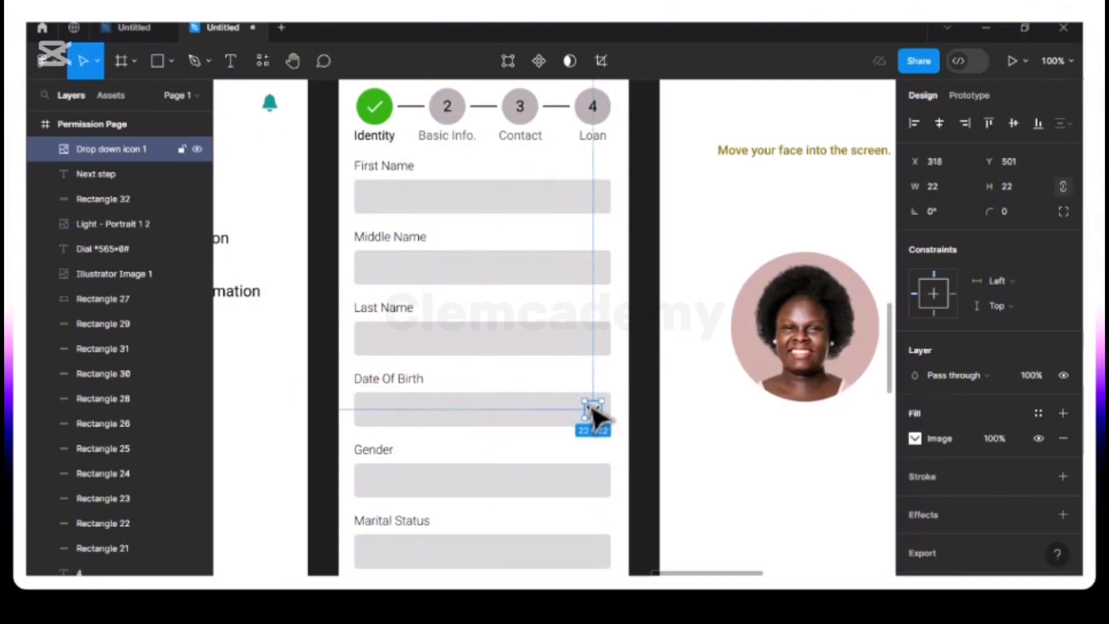
pyautogui.press('alt')
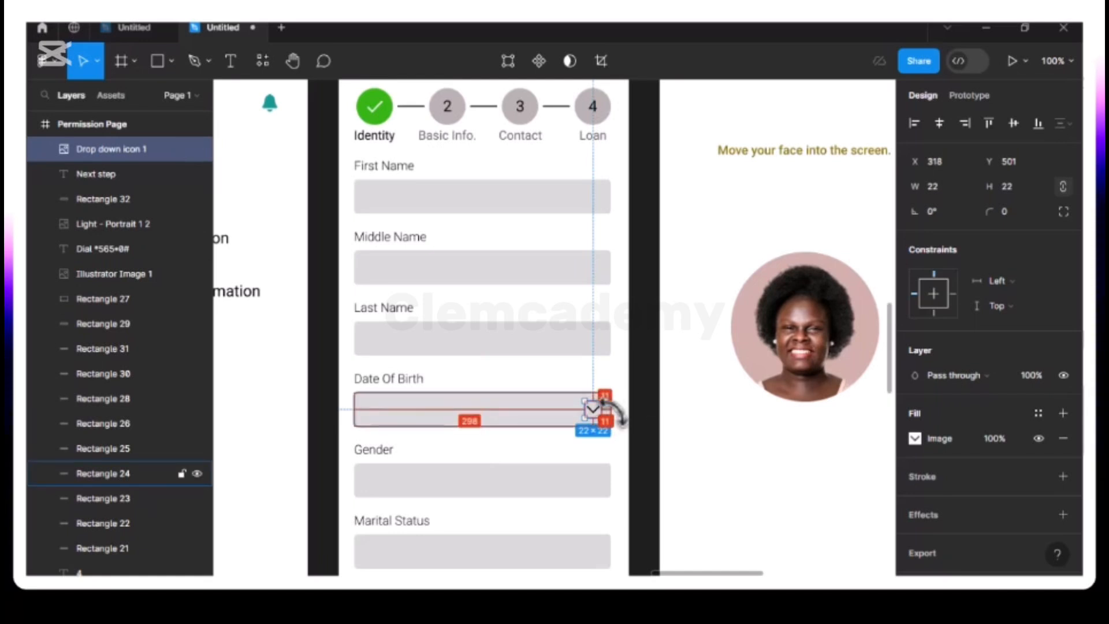
pyautogui.press('Left')
pyautogui.press('Left')
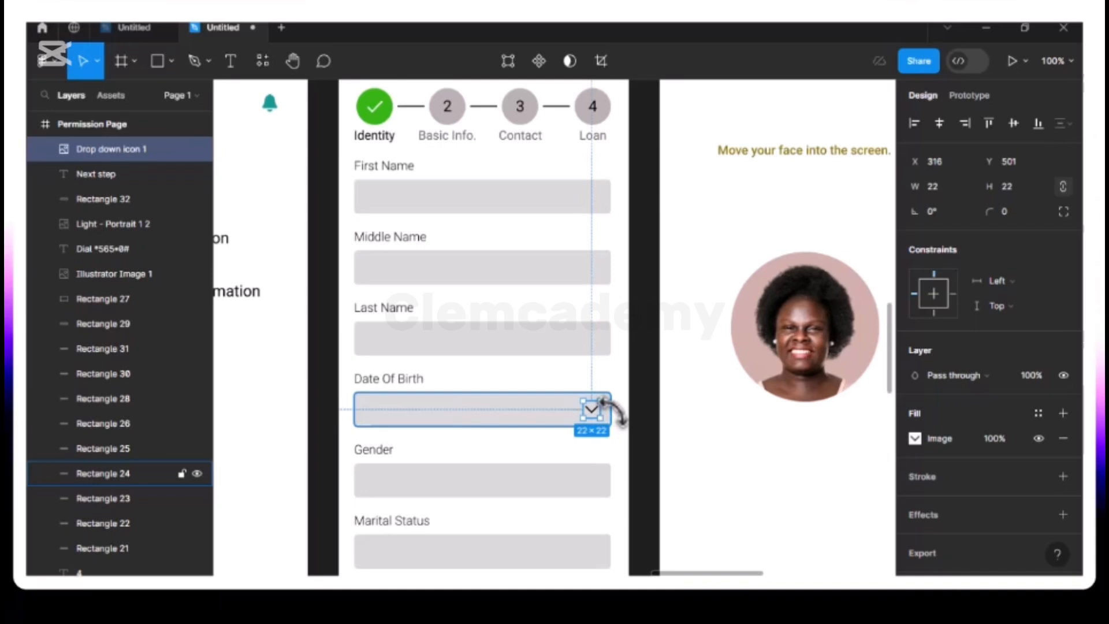
pyautogui.hotkey('ctrl', '+')
pyautogui.hscroll(1, 613, 413)
pyautogui.scroll(-1, 613, 412)
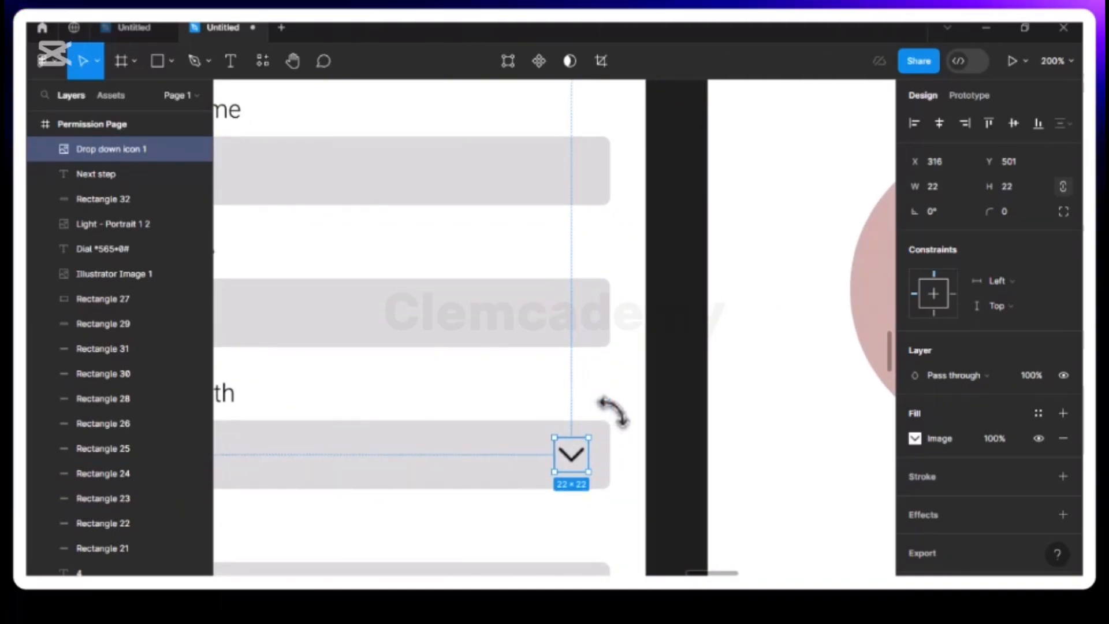
pyautogui.press('alt')
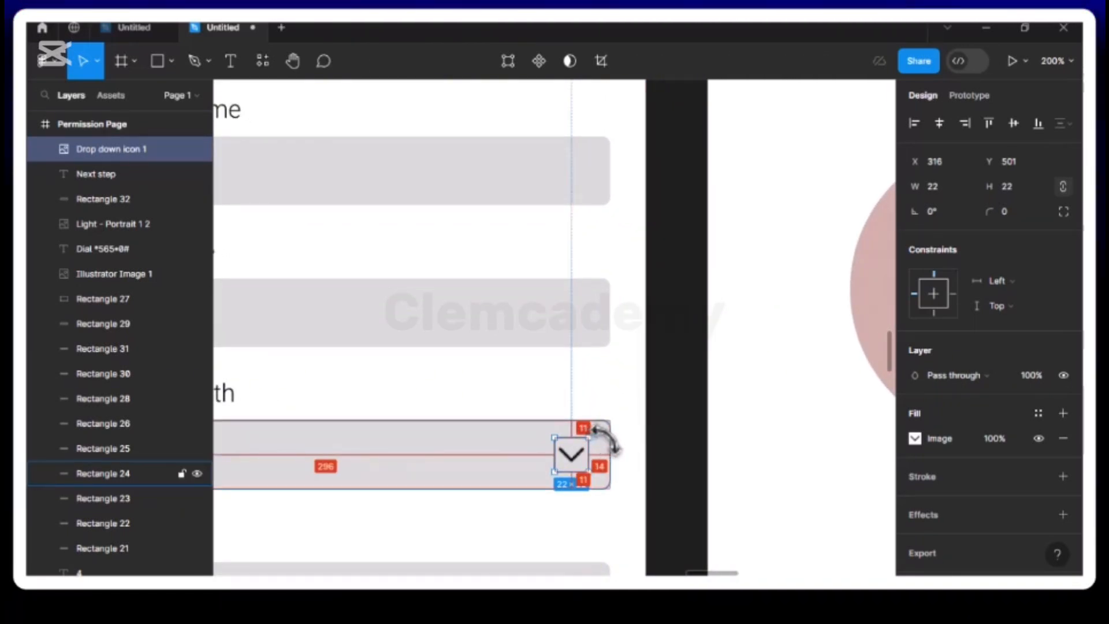
pyautogui.press('Right')
pyautogui.press('Left')
pyautogui.press('alt')
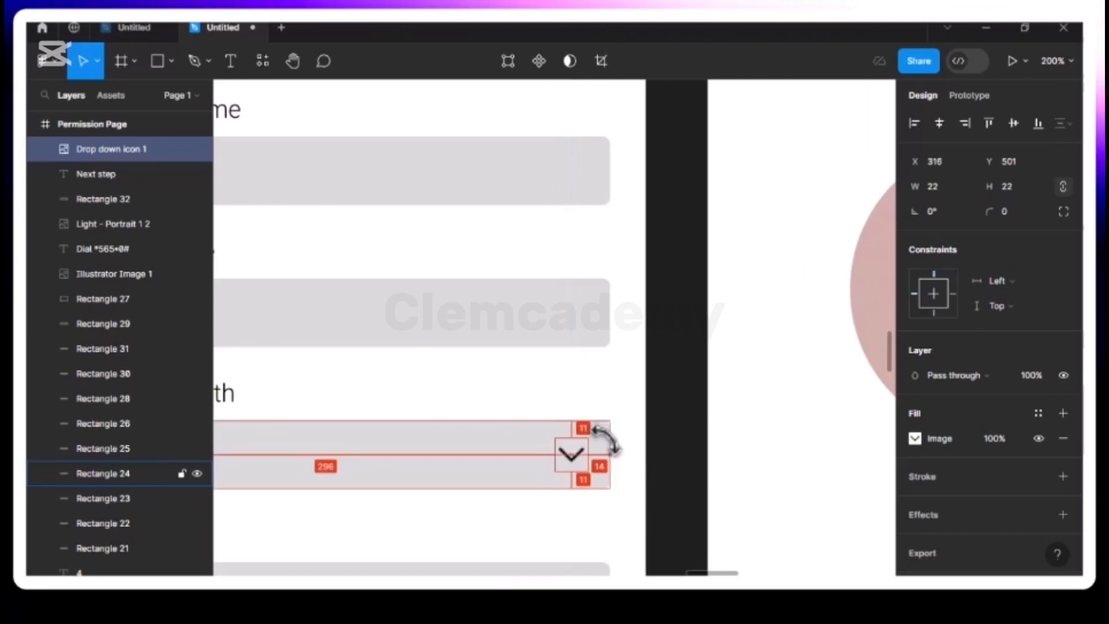
# - Shift the drop-down icon in the Date Of Birth field two pixels inward, to X 314
pyautogui.press('Left')
pyautogui.press('Left')
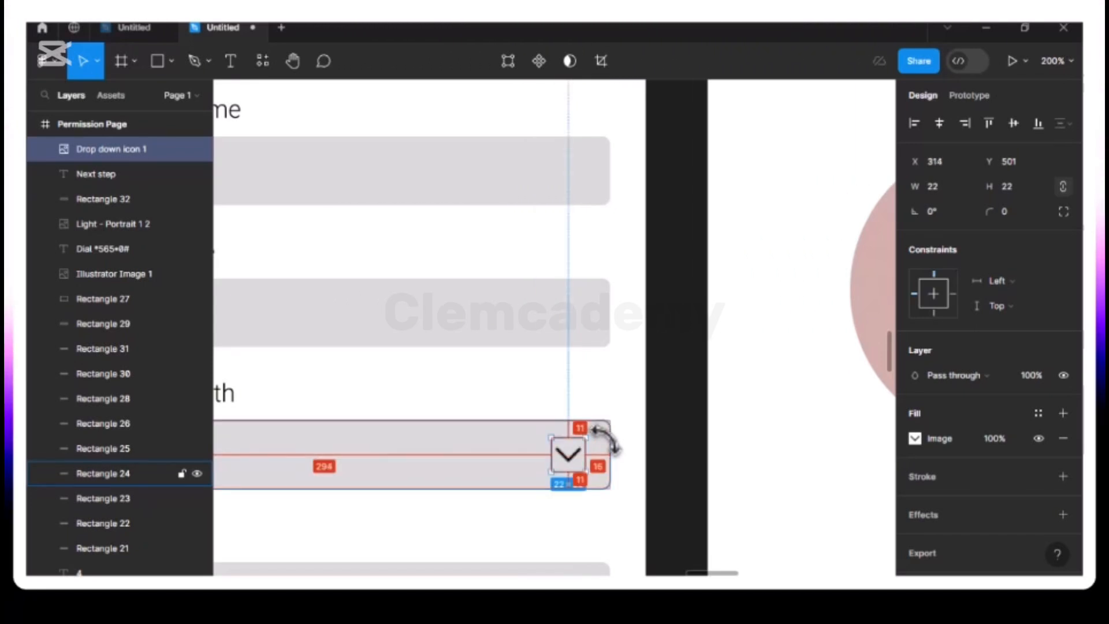
pyautogui.hotkey('shift', '0')
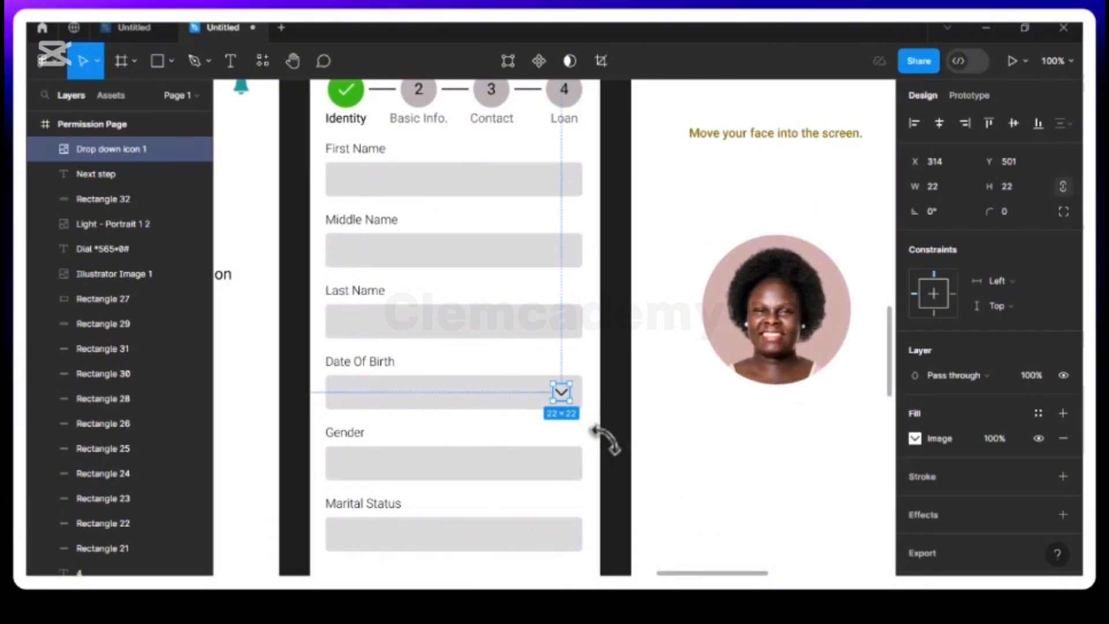
pyautogui.hscroll(2, 603, 440)
pyautogui.scroll(-2, 601, 436)
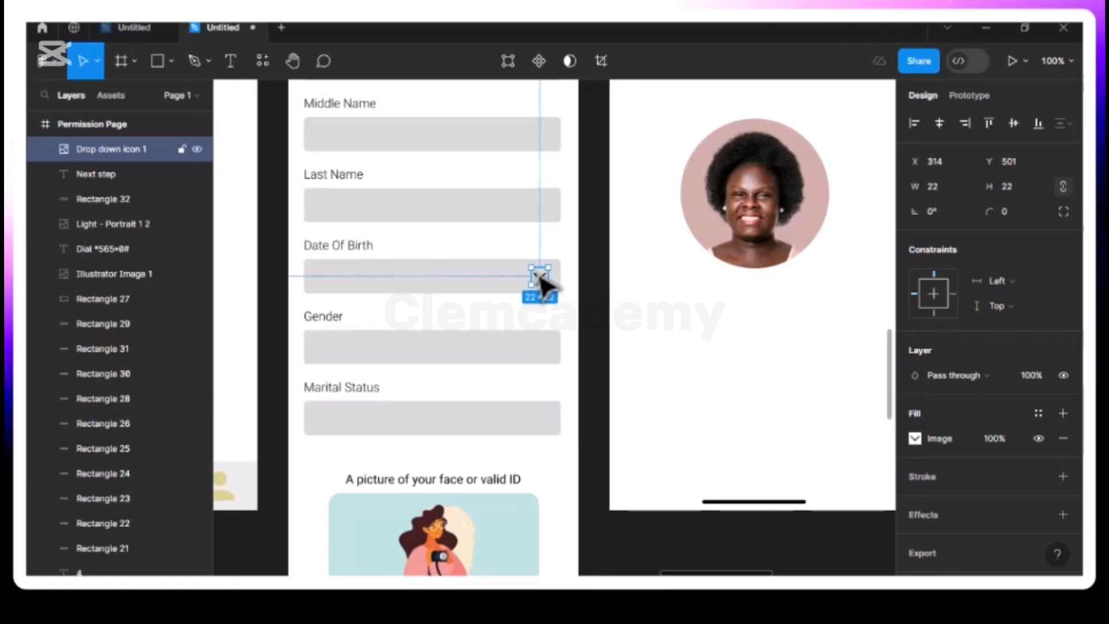
pyautogui.click(518, 370)
pyautogui.hotkey('ctrl', 'v')
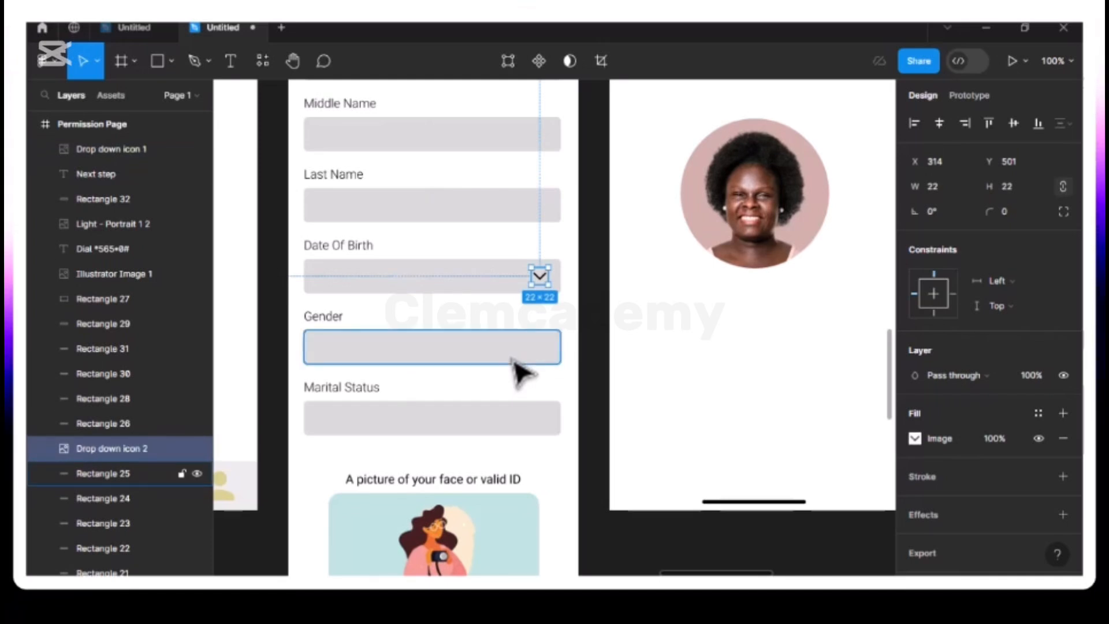
pyautogui.hotkey('ctrl', 'z')
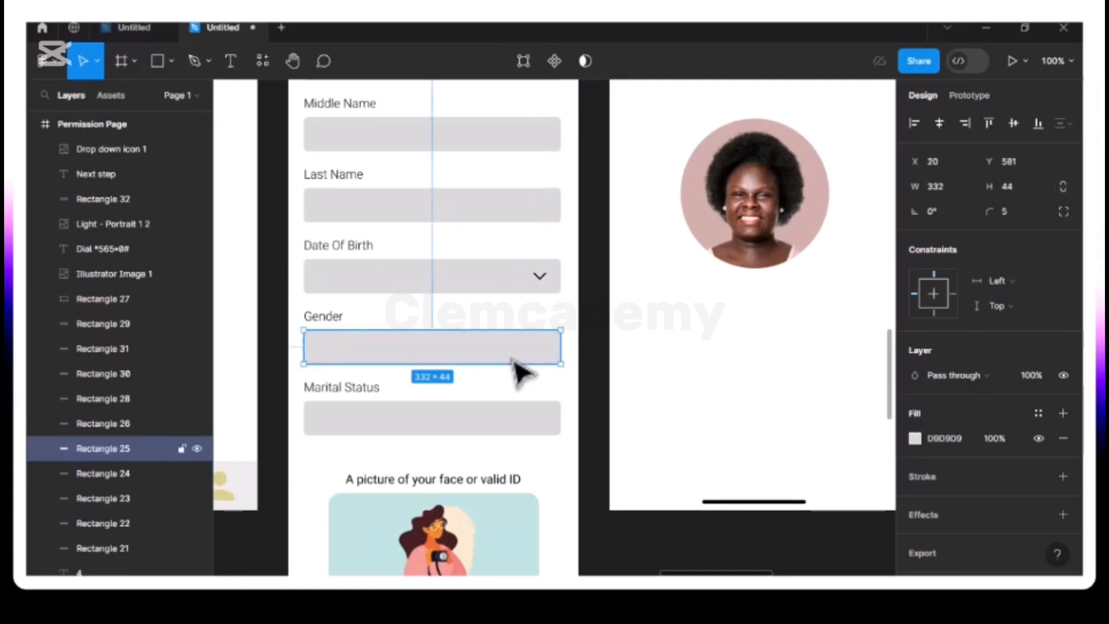
# - Duplicate the drop-down icon into the Gender and Marital Status fields, both at X 314, with Y 592 and Y 683
pyautogui.click(548, 281)
pyautogui.hotkey('ctrl', 'd')
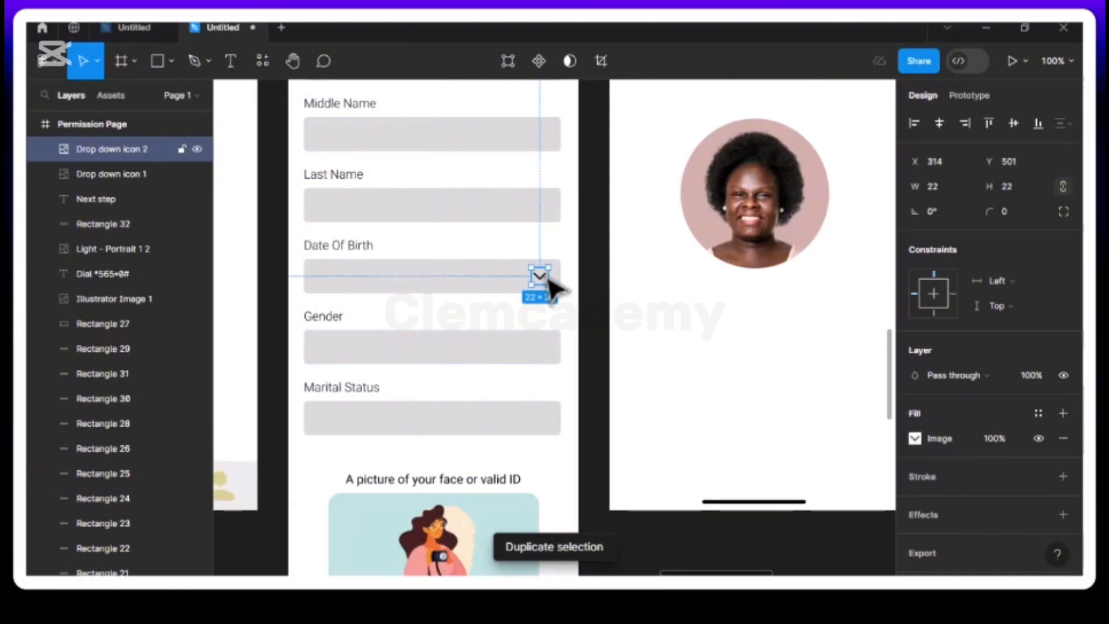
pyautogui.moveTo(547, 283); pyautogui.dragTo(551, 359)
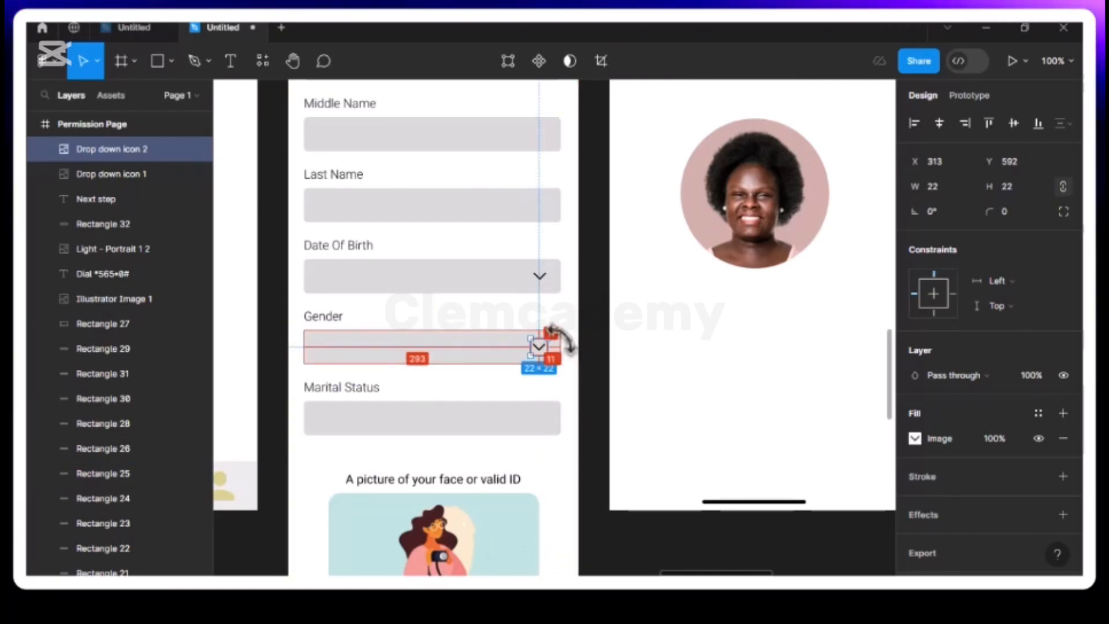
pyautogui.hotkey('ctrl', '=')
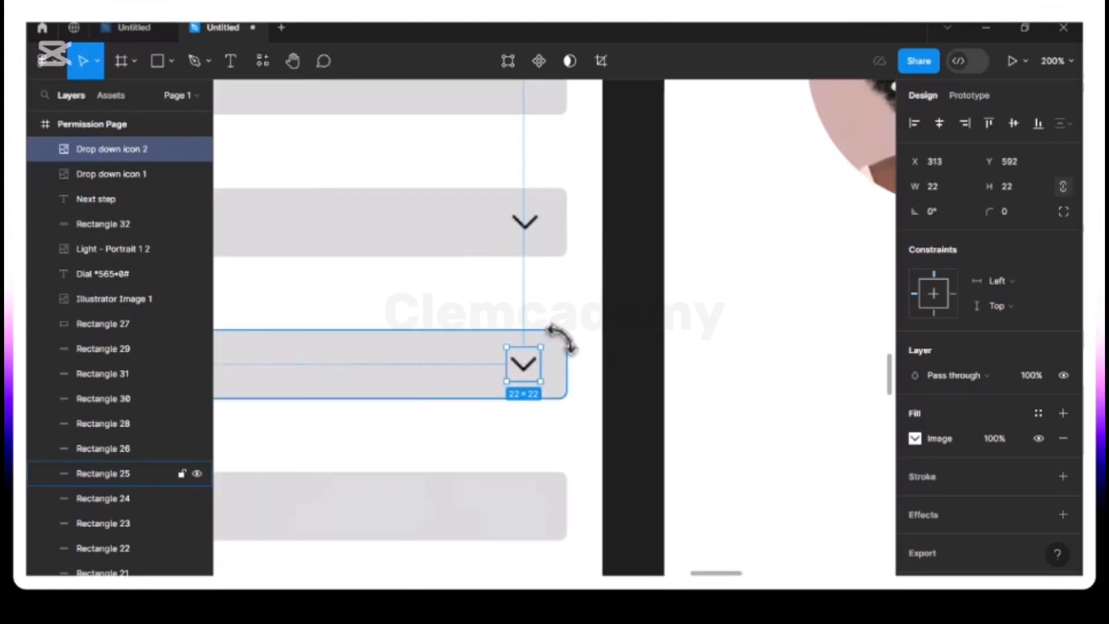
pyautogui.press('Right')
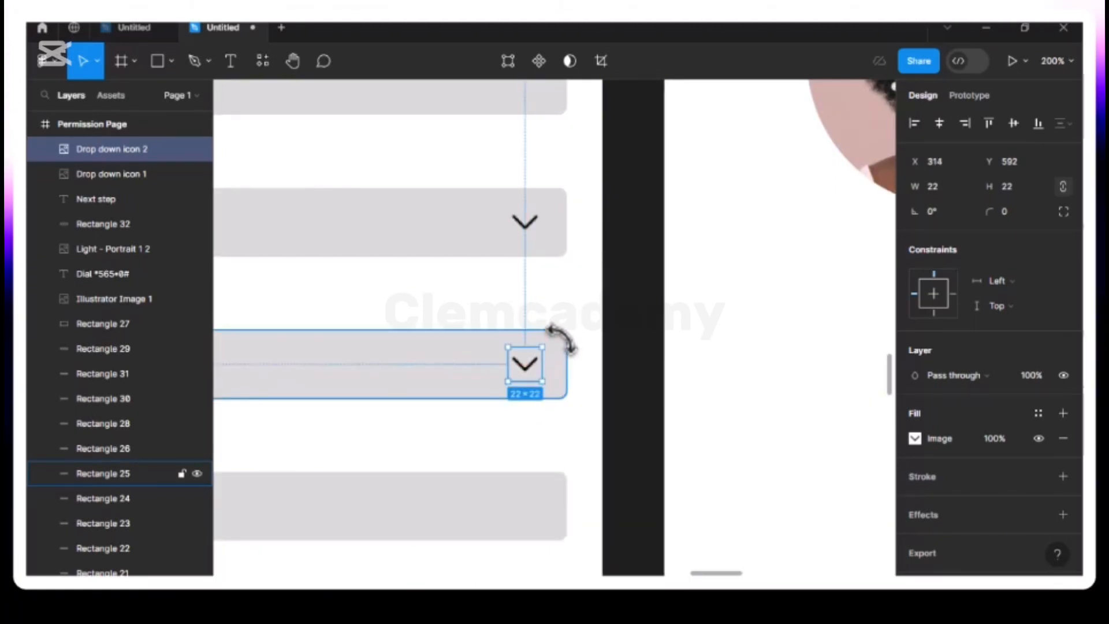
pyautogui.hotkey('ctrl', 'd')
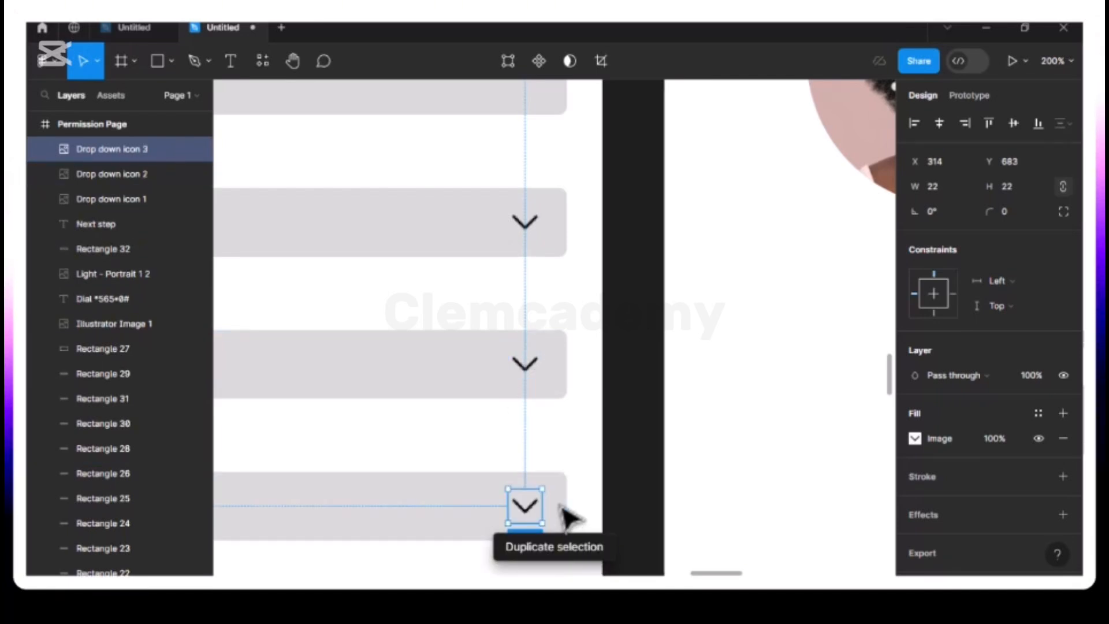
pyautogui.press('alt')
# - Duplicate the grey Bank Name field box in place on the Permission Page
pyautogui.scroll(-5, 569, 520)
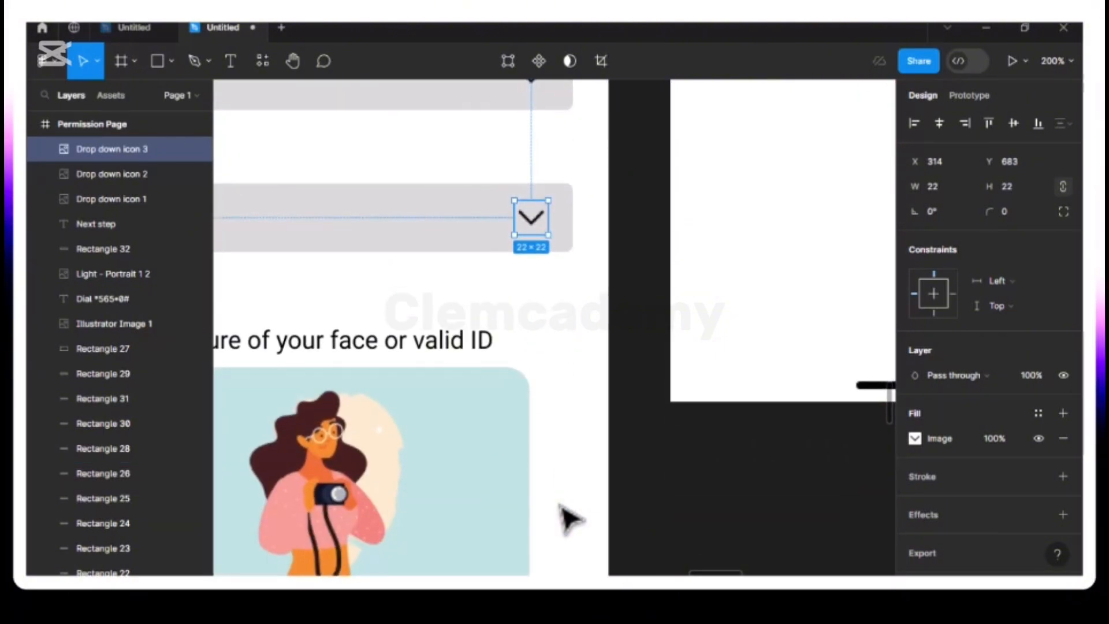
pyautogui.scroll(-6, 569, 520)
pyautogui.hscroll(-5, 569, 520)
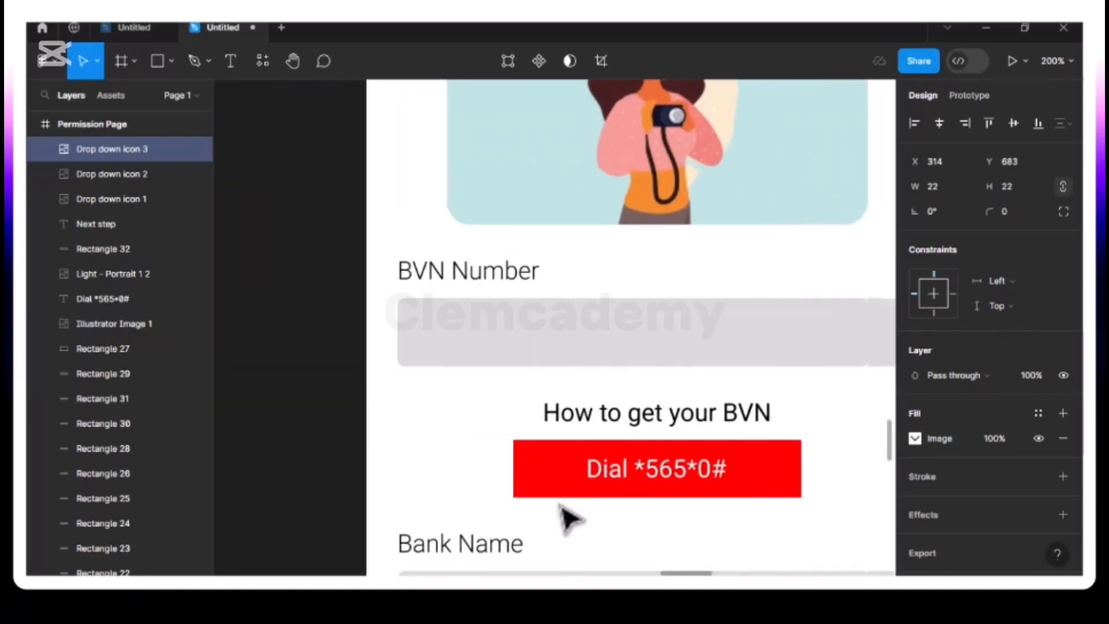
pyautogui.hscroll(2, 569, 520)
pyautogui.hscroll(-2, 569, 520)
pyautogui.scroll(-5, 569, 520)
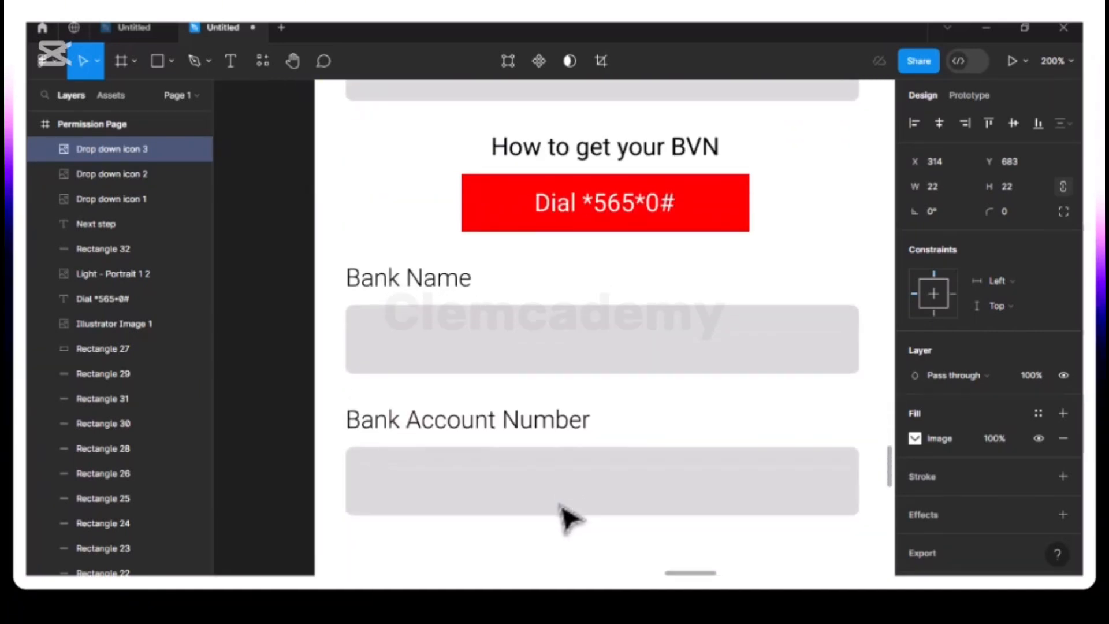
pyautogui.hscroll(2, 564, 515)
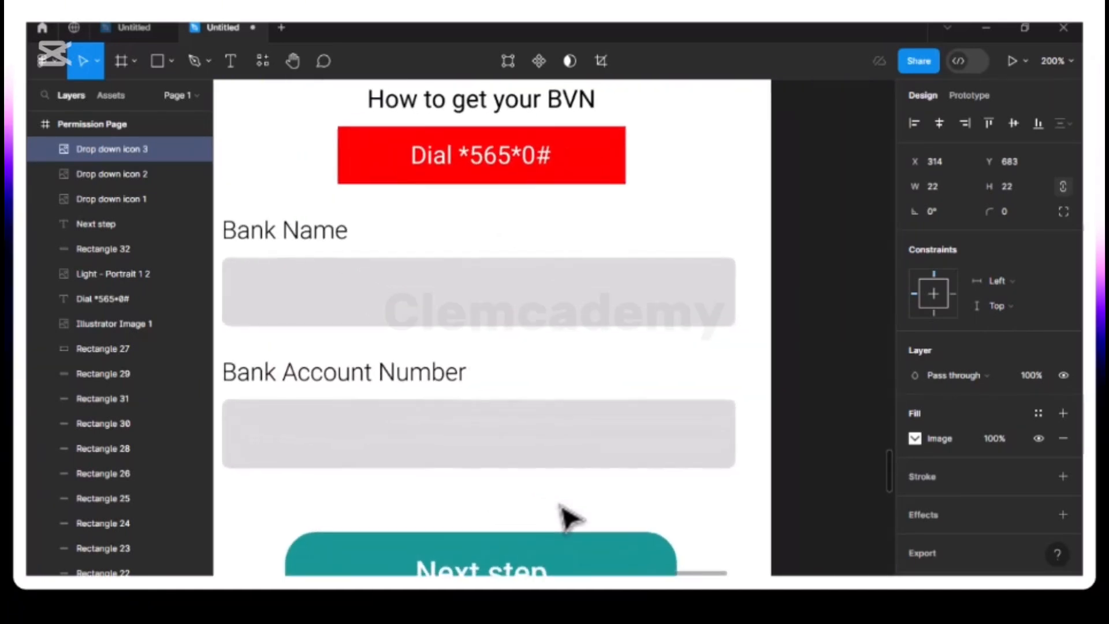
pyautogui.click(693, 324)
pyautogui.hotkey('ctrl', 'd')
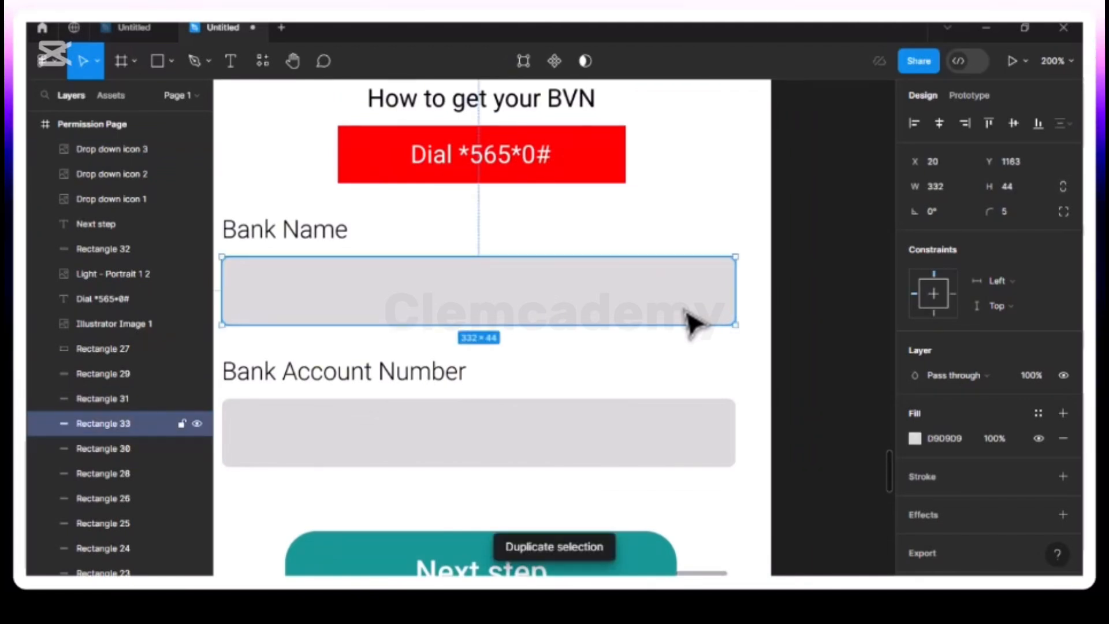
pyautogui.scroll(10, 692, 324)
pyautogui.hscroll(1, 693, 324)
pyautogui.scroll(6, 693, 324)
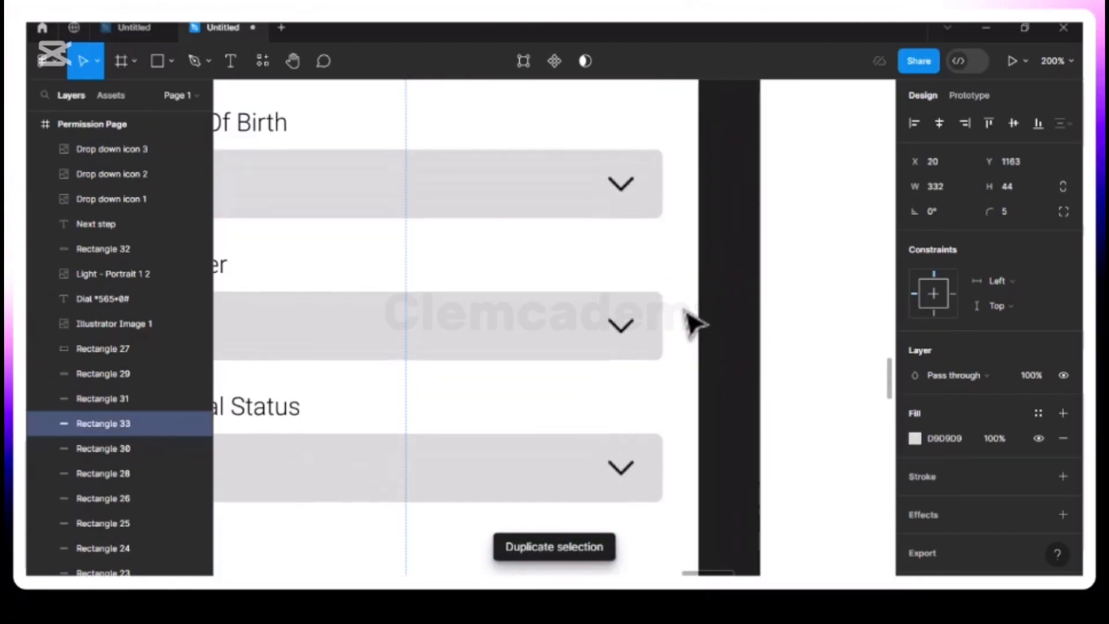
pyautogui.scroll(-3, 692, 325)
pyautogui.scroll(-3, 688, 313)
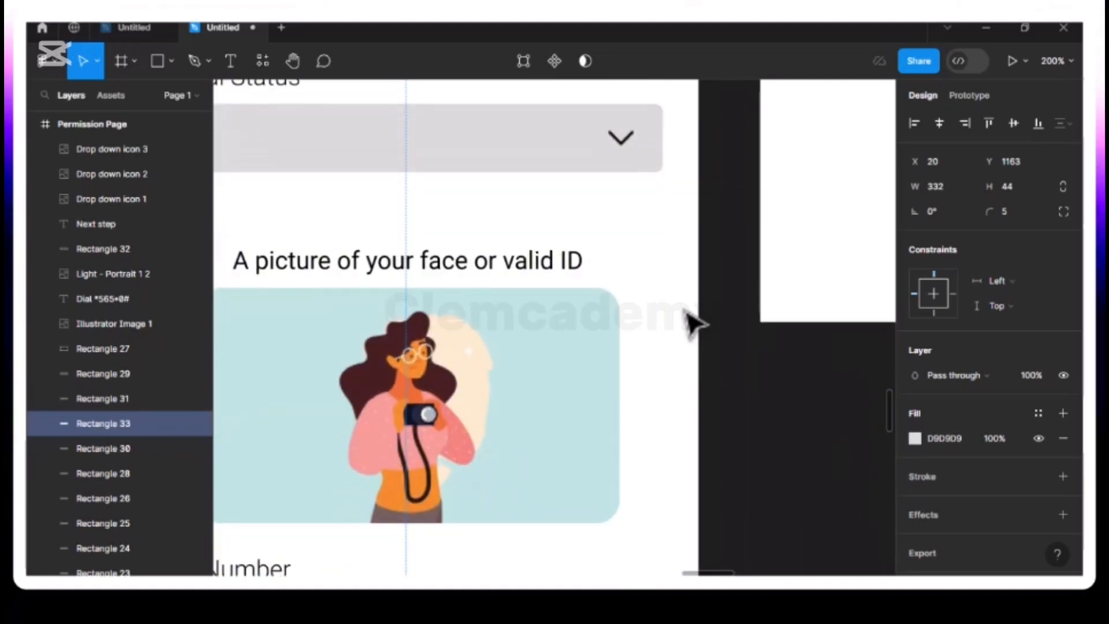
pyautogui.click(632, 151)
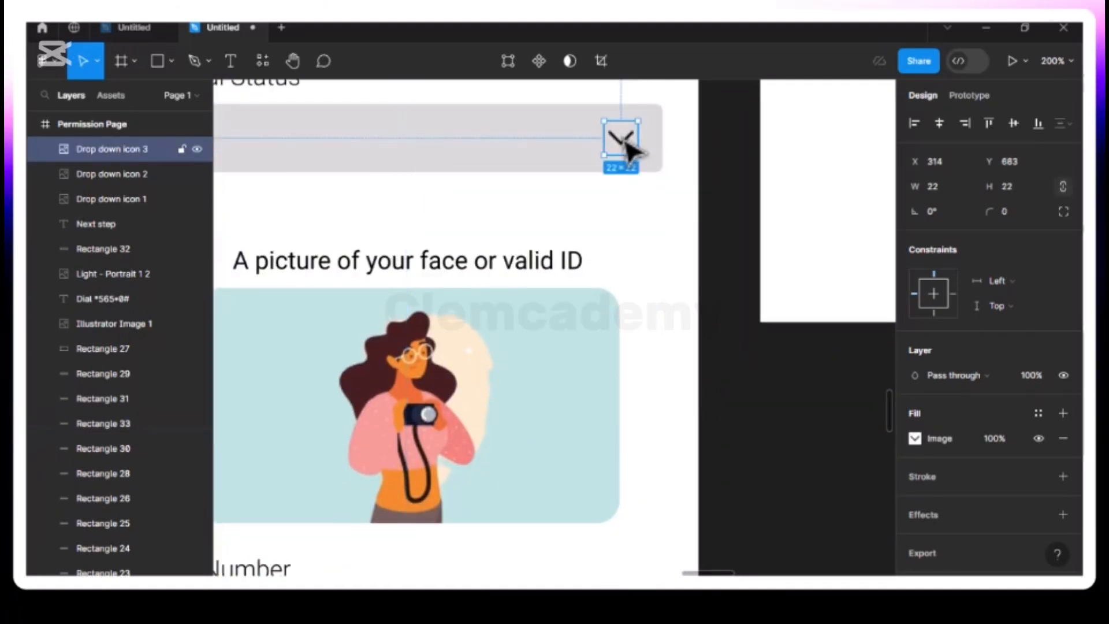
pyautogui.moveTo(626, 141); pyautogui.dragTo(632, 220)
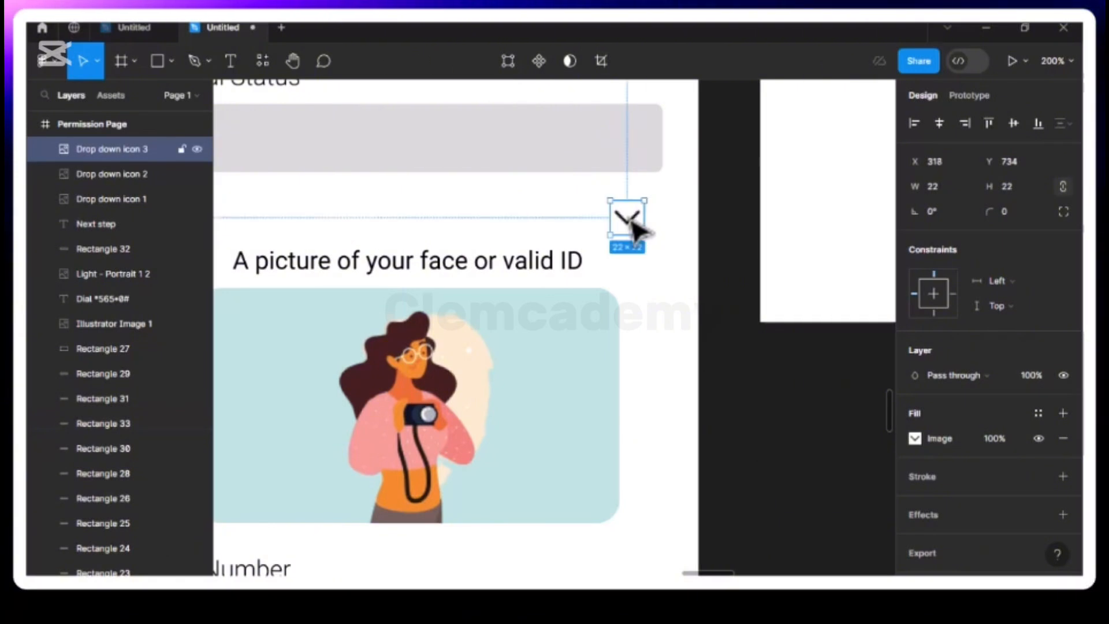
pyautogui.hotkey('ctrl', 'z')
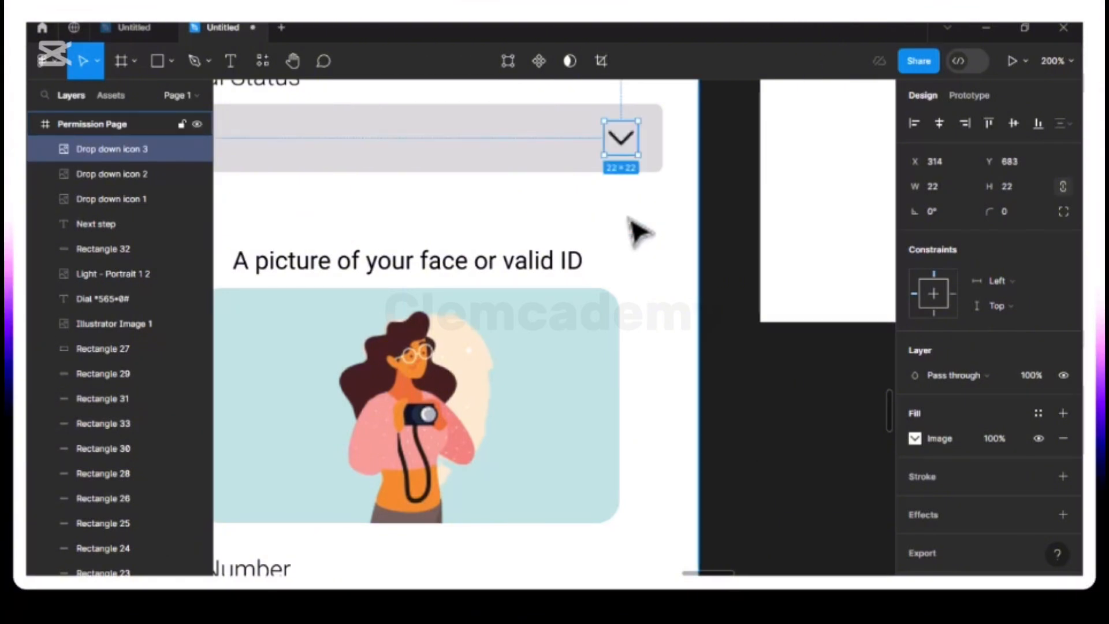
pyautogui.hotkey('ctrl', 'z')
# - Duplicate the Marital Status drop-down icon and place the copy inside the Bank Name field at X 314, Y 1174
pyautogui.click(620, 153)
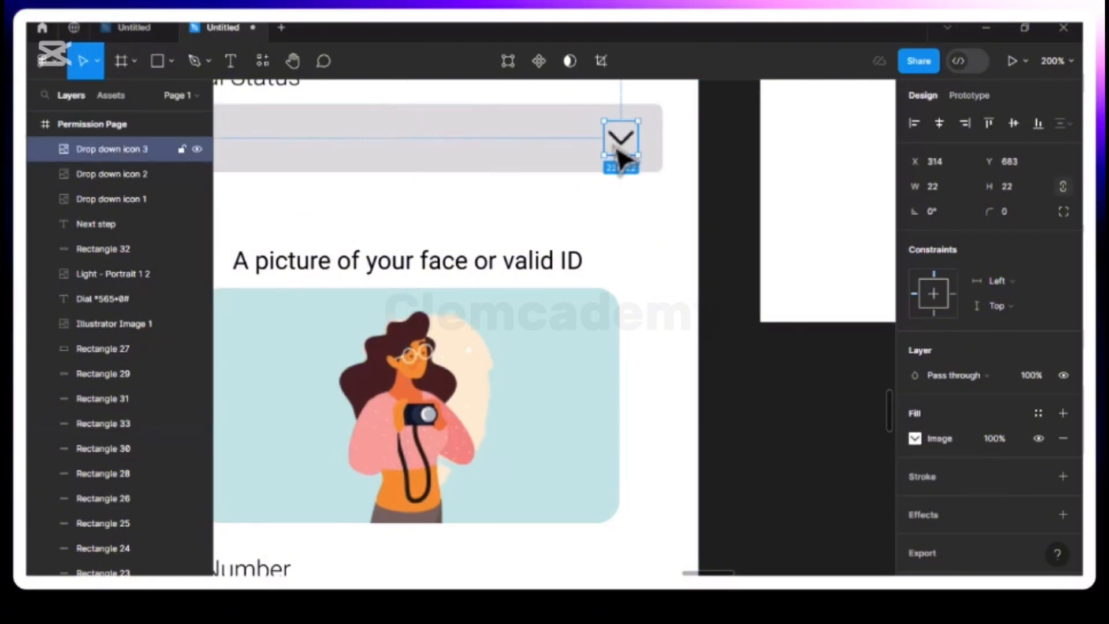
pyautogui.hotkey('ctrl', 'd')
pyautogui.moveTo(619, 154); pyautogui.dragTo(604, 571)
pyautogui.moveTo(605, 543); pyautogui.dragTo(634, 215)
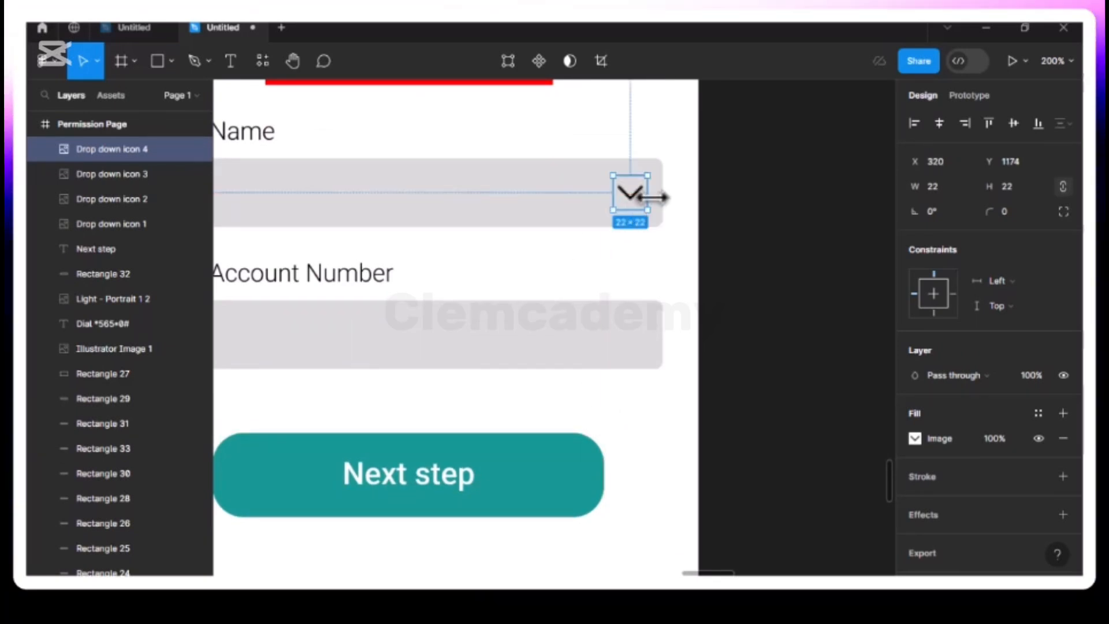
pyautogui.press('alt')
pyautogui.press('Left')
pyautogui.press('Left')
pyautogui.press('Left')
pyautogui.press('Left')
pyautogui.press('Left')
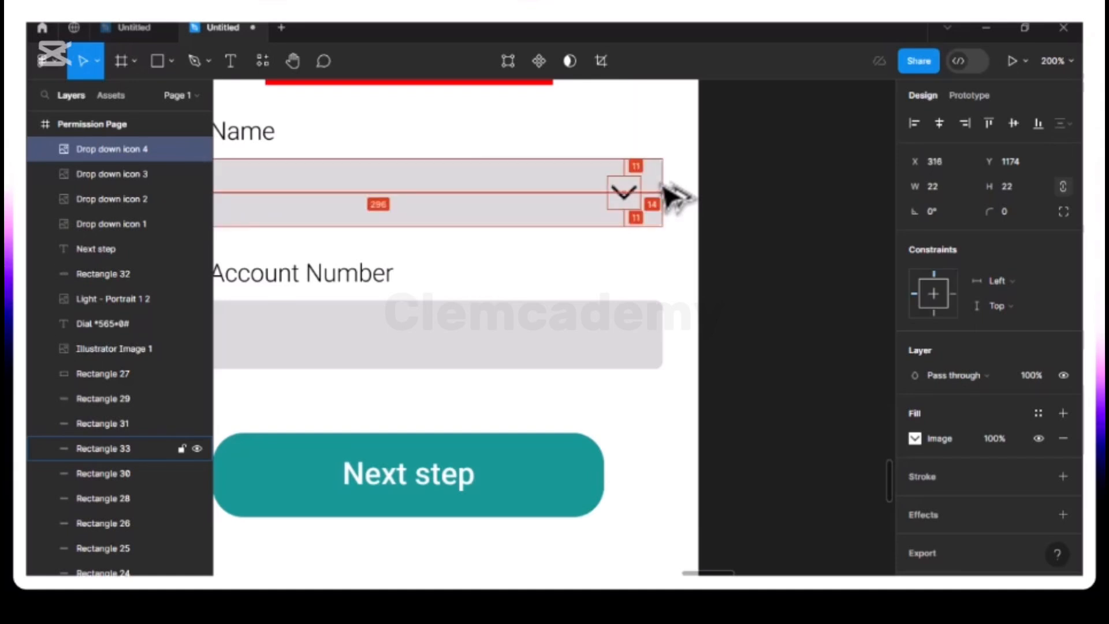
pyautogui.press('Left')
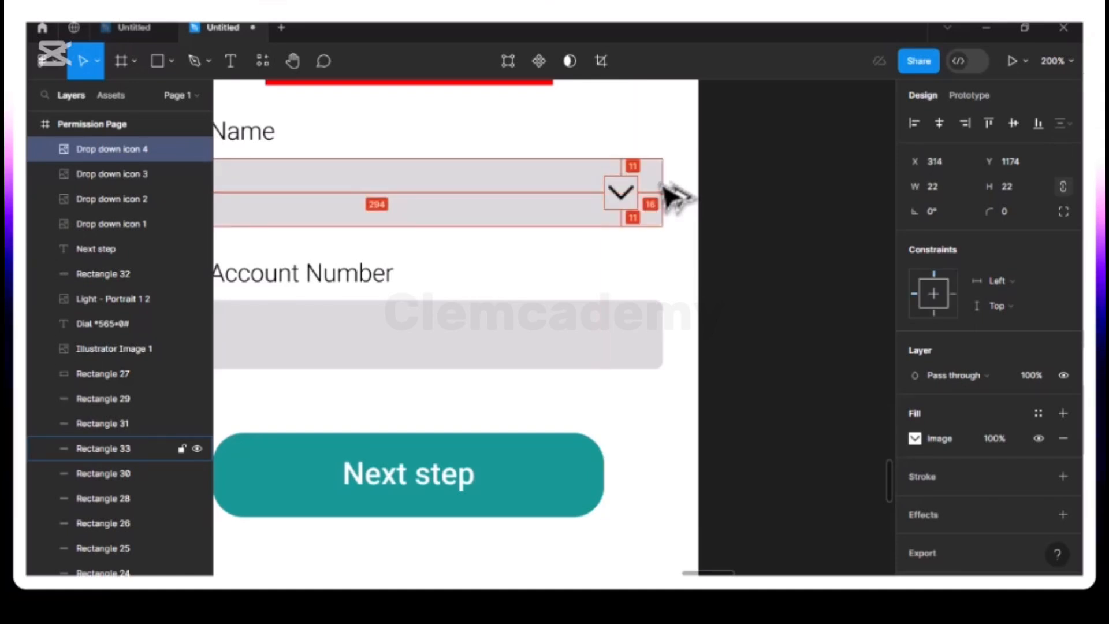
pyautogui.hotkey('shift', '0')
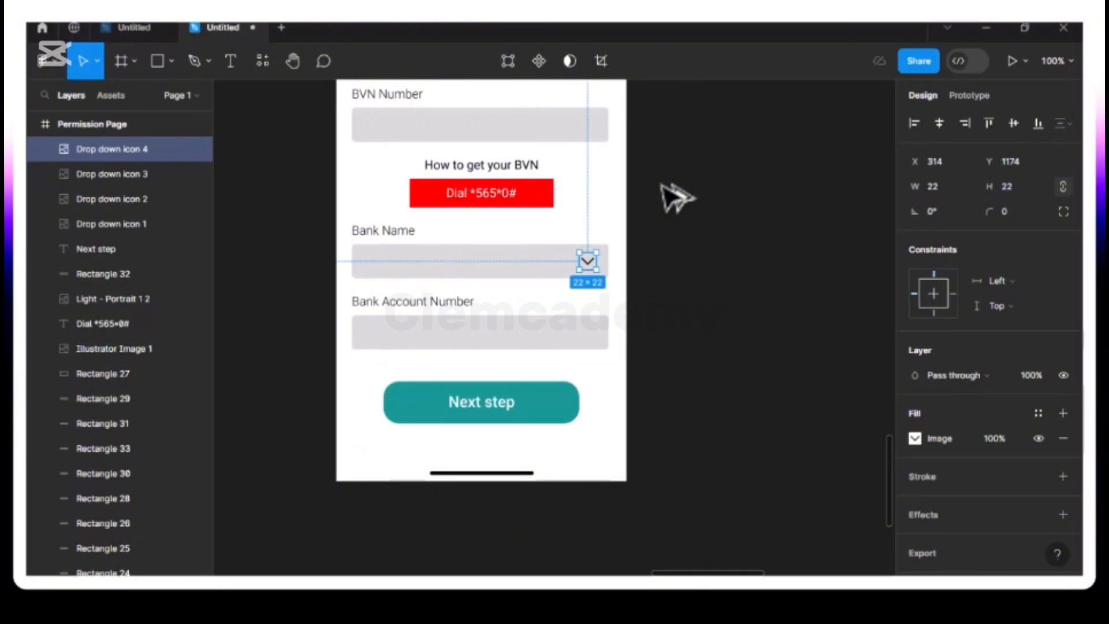
# - Examine the Permission Page beside both Photograph Page frames, including the circular portrait on the second one
pyautogui.scroll(2, 676, 198)
pyautogui.hscroll(-1, 675, 198)
pyautogui.hotkey('ctrl', '-')
pyautogui.scroll(3, 675, 199)
pyautogui.scroll(5, 673, 198)
pyautogui.hscroll(5, 674, 198)
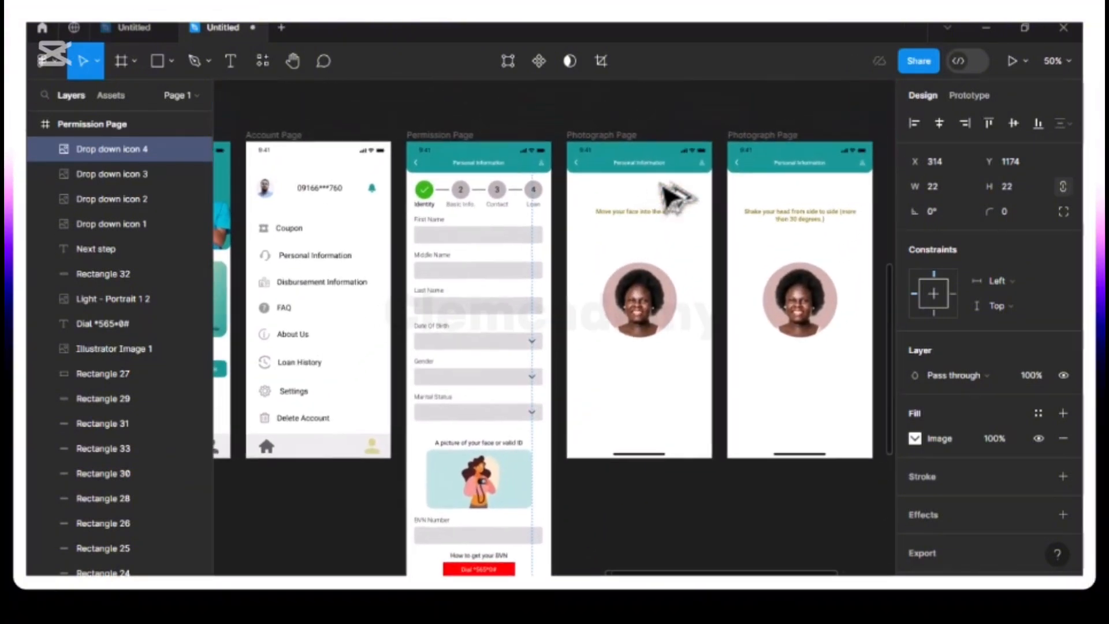
pyautogui.hscroll(-5, 673, 198)
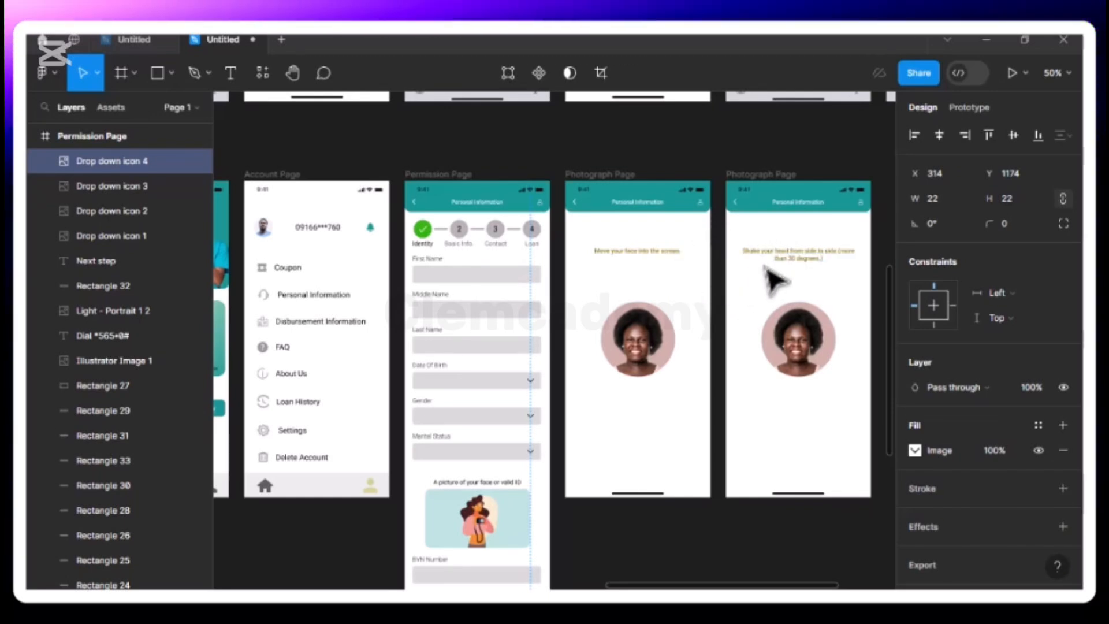
pyautogui.hscroll(2, 774, 279)
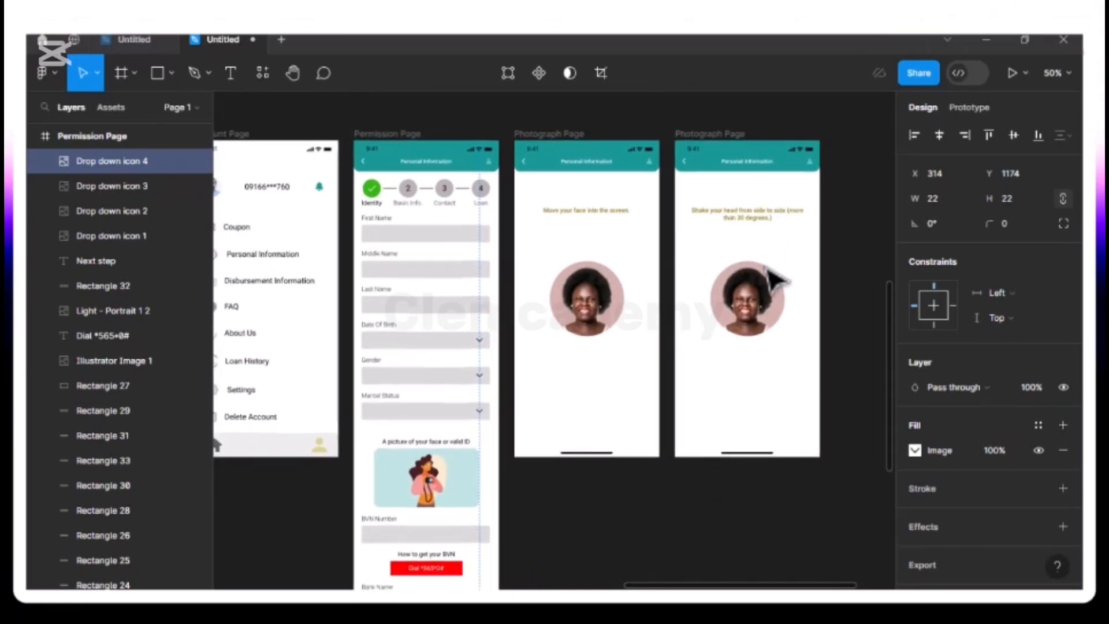
pyautogui.scroll(-2, 774, 279)
pyautogui.hscroll(-1, 774, 279)
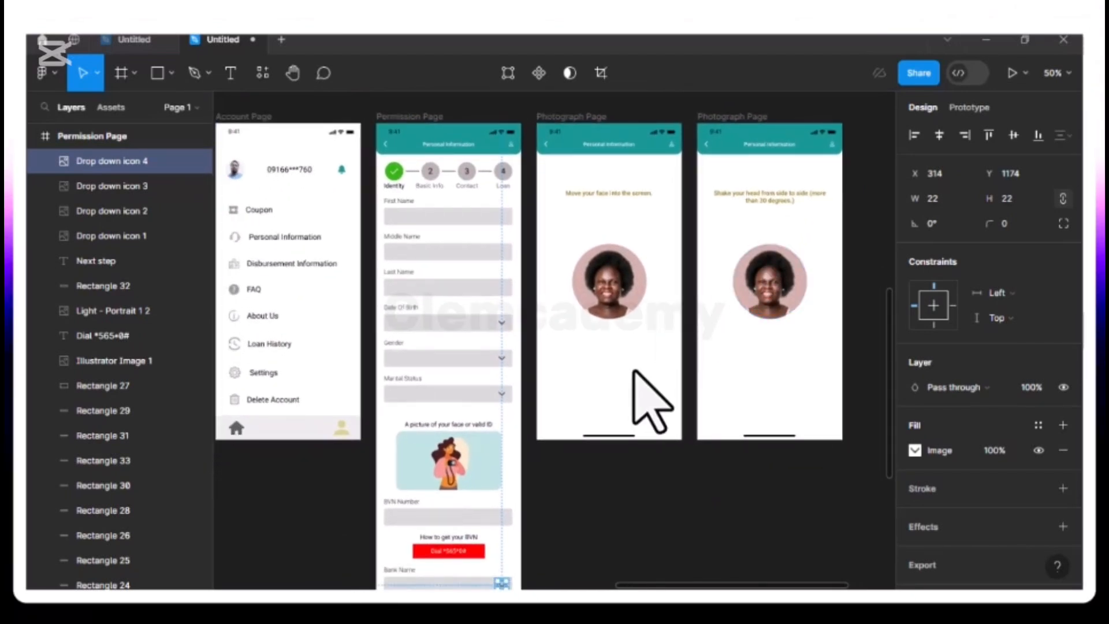
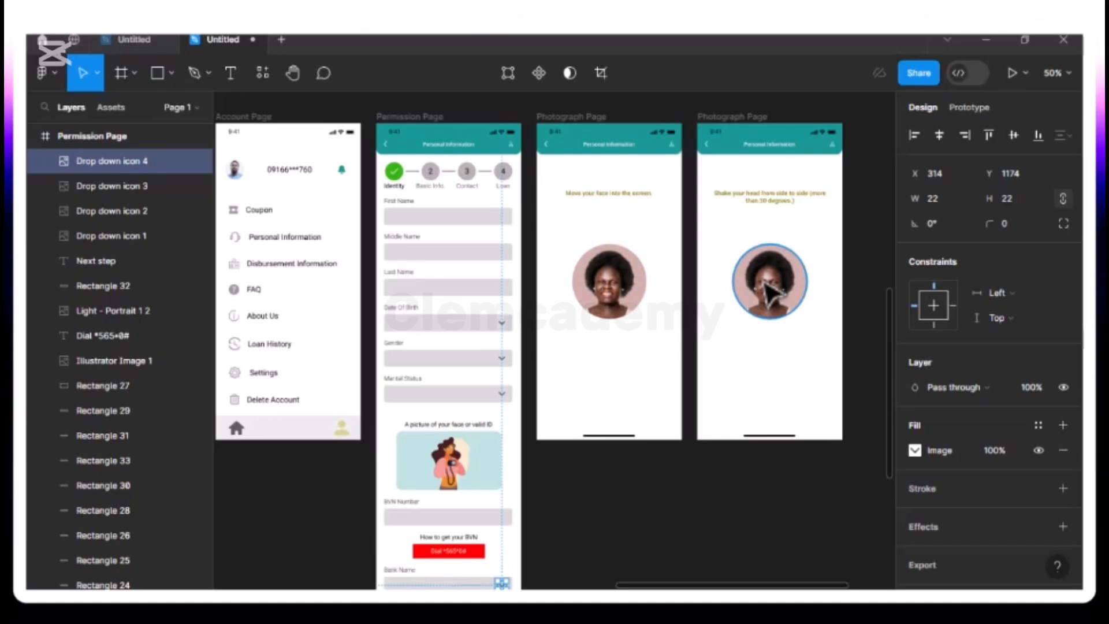
pyautogui.click(771, 292)
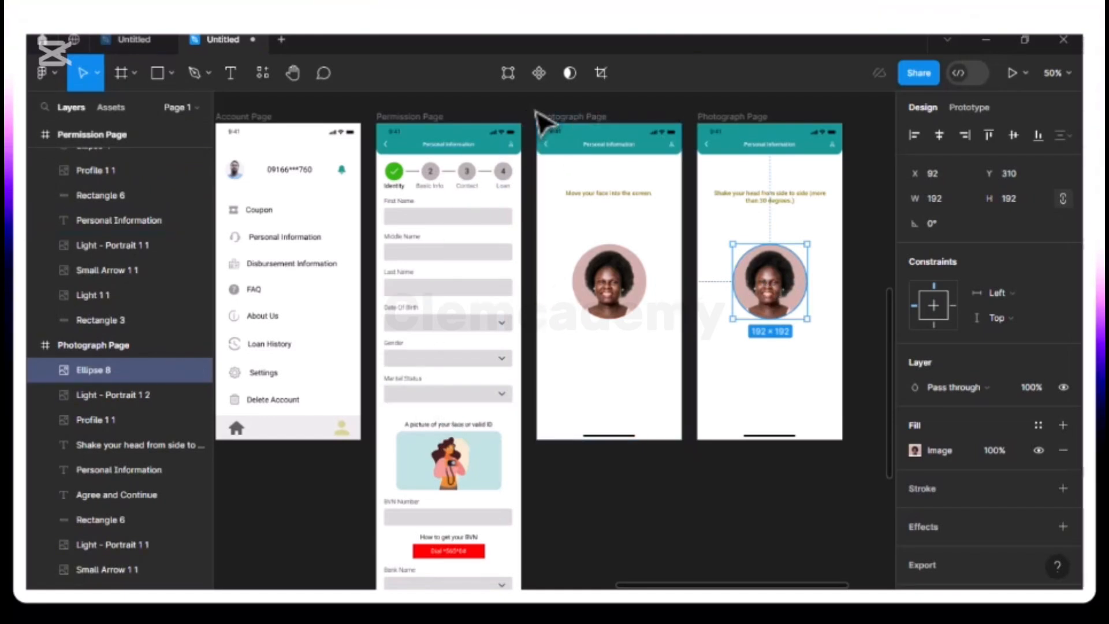
pyautogui.press('Escape')
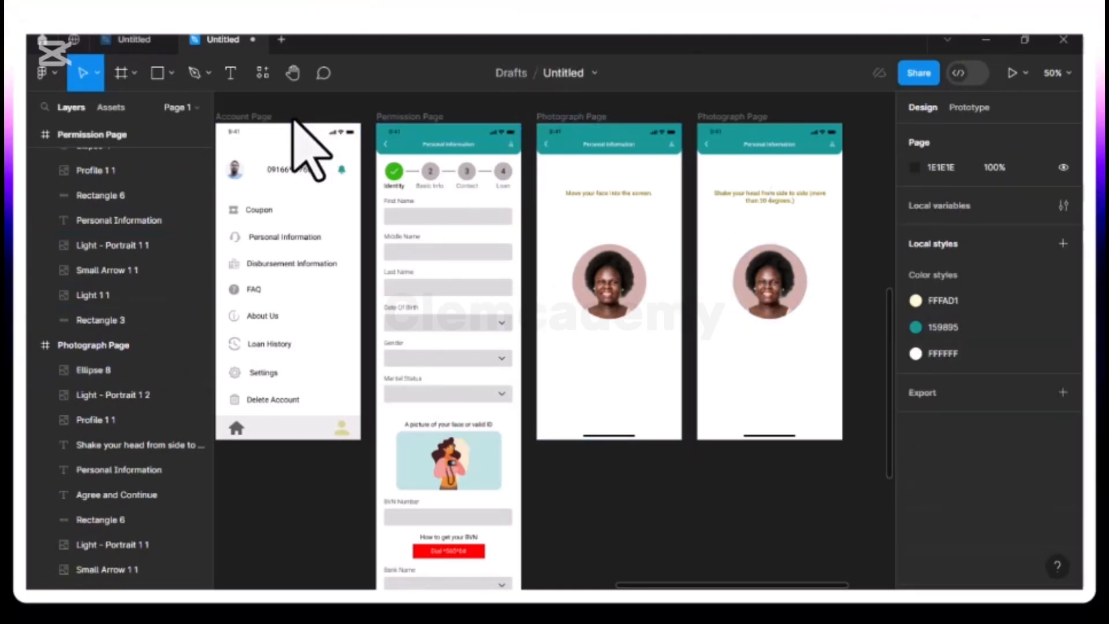
# - Duplicate the Permission Page frame and delete the woman illustration from the copy's picture box
pyautogui.click(414, 122)
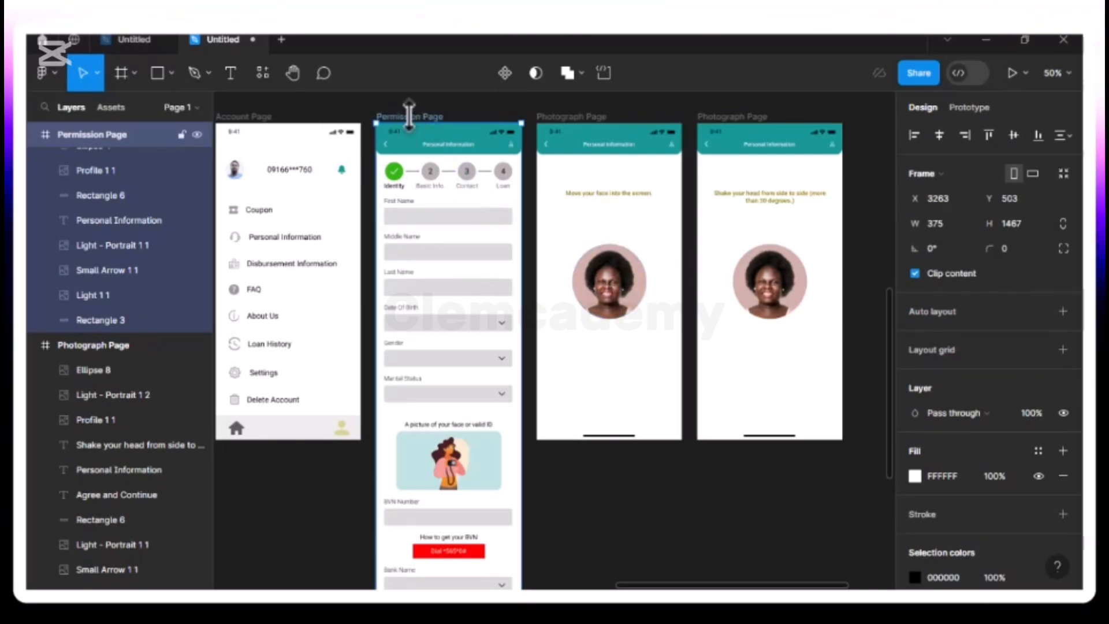
pyautogui.hotkey('ctrl', 'd')
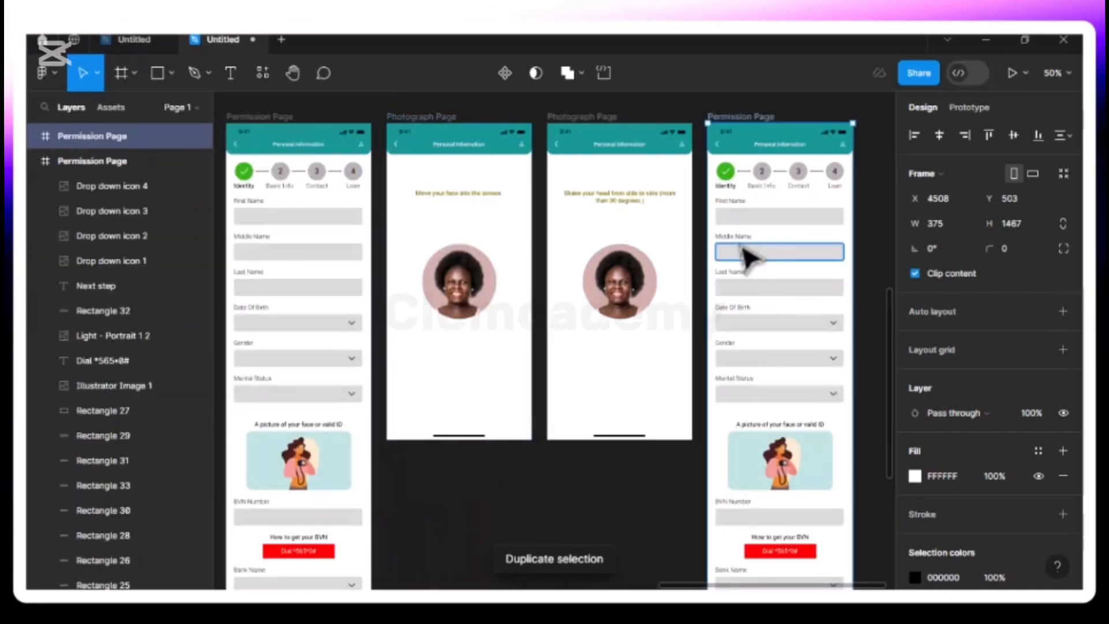
pyautogui.click(802, 476)
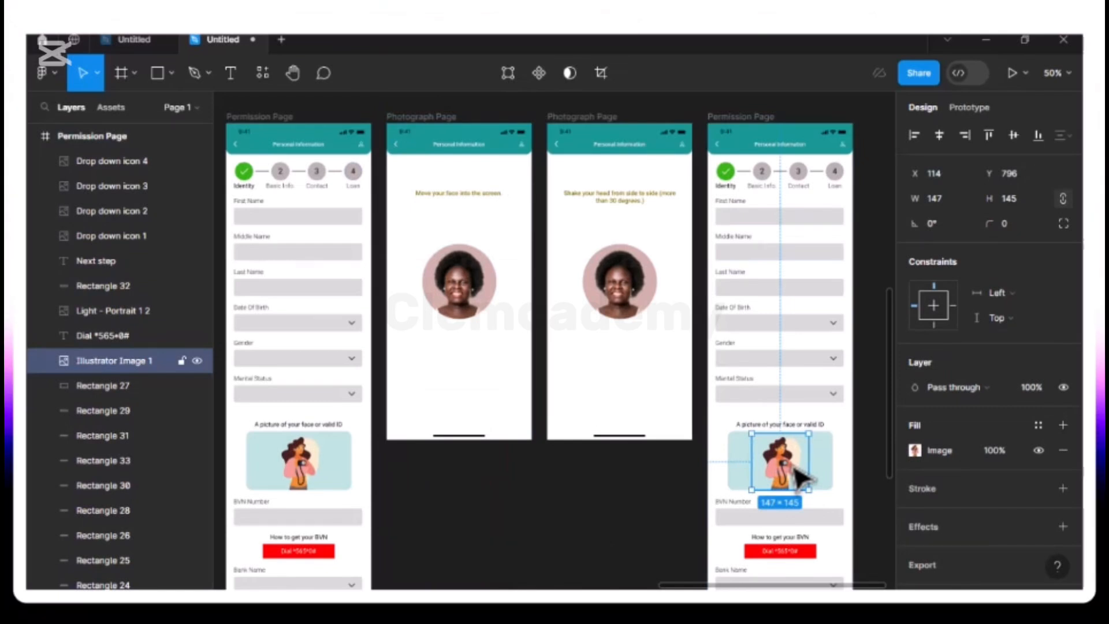
pyautogui.press('Delete')
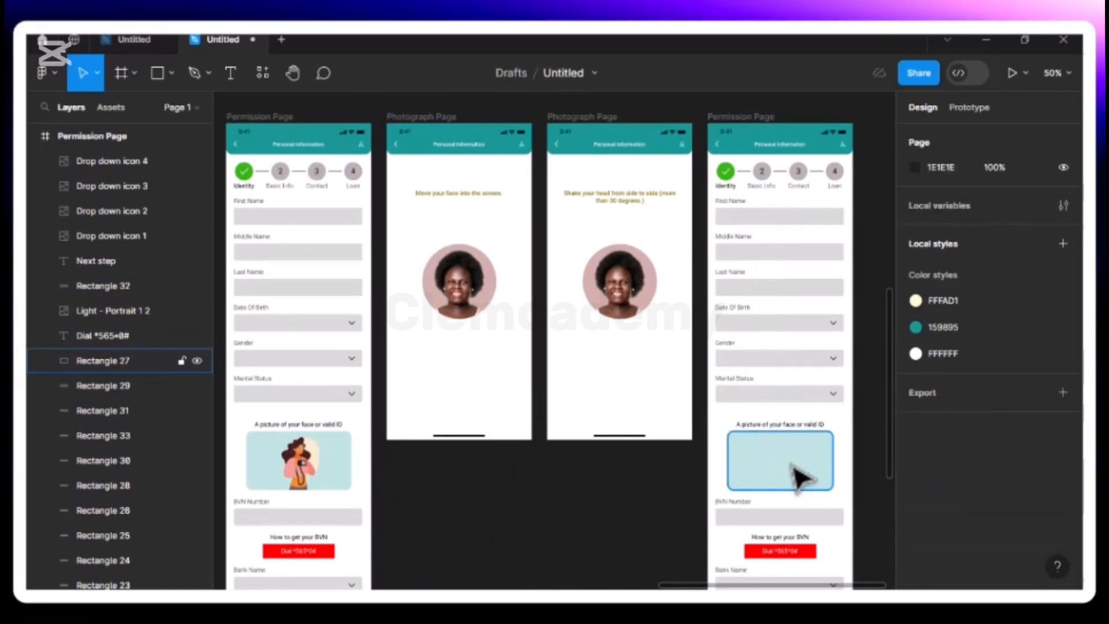
# - Fill the copied page's empty teal picture box with the photo Image2 from the Downloads folder
pyautogui.click(800, 477)
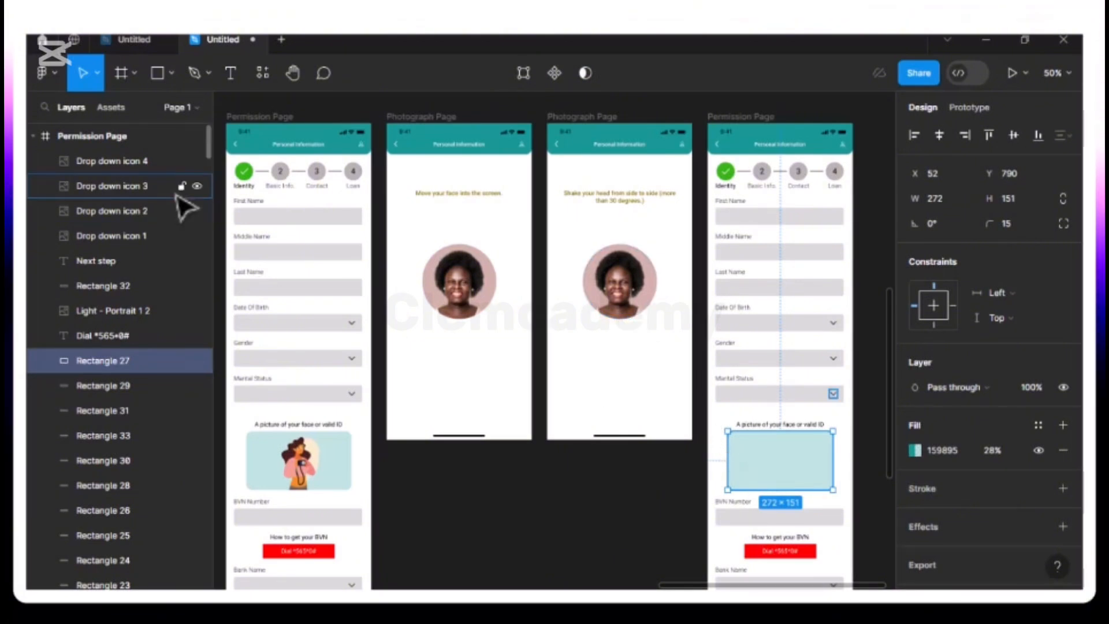
pyautogui.click(172, 74)
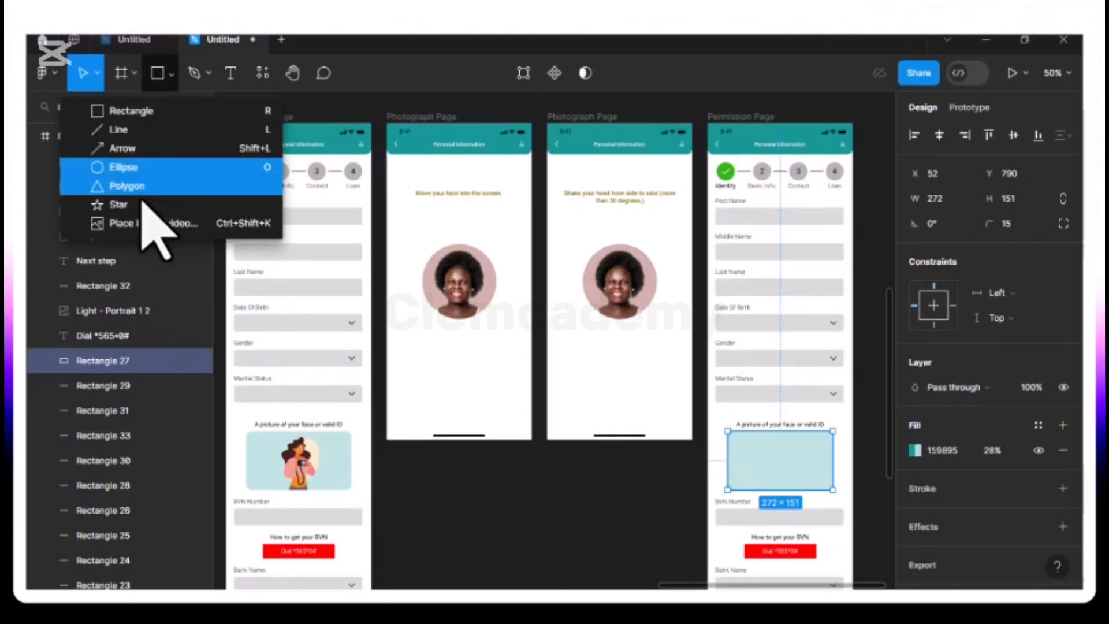
pyautogui.click(142, 223)
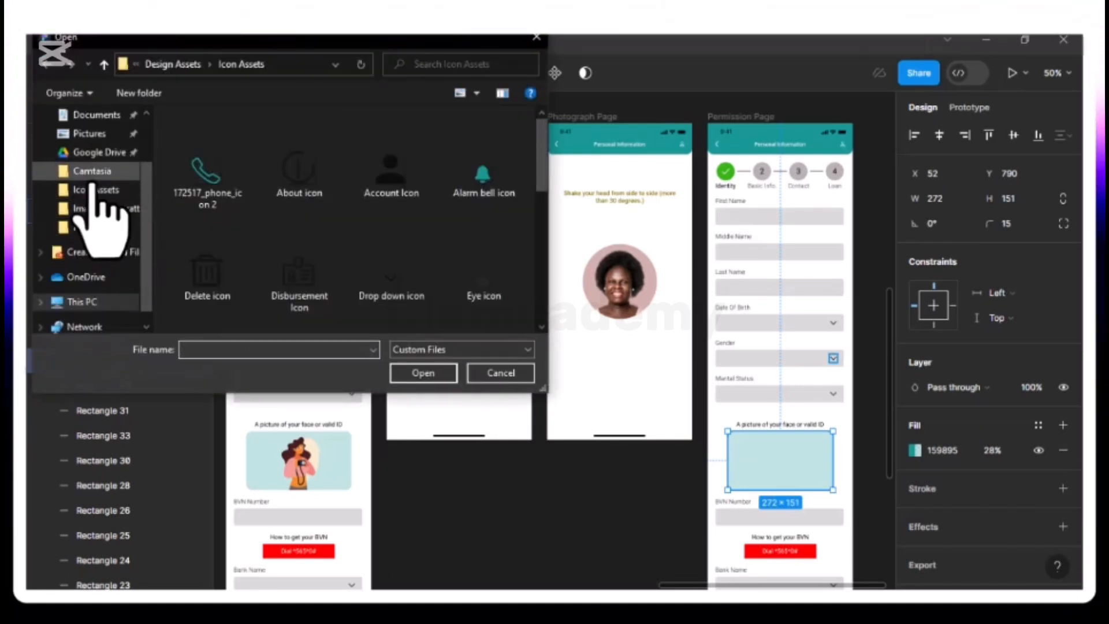
pyautogui.scroll(2, 92, 183)
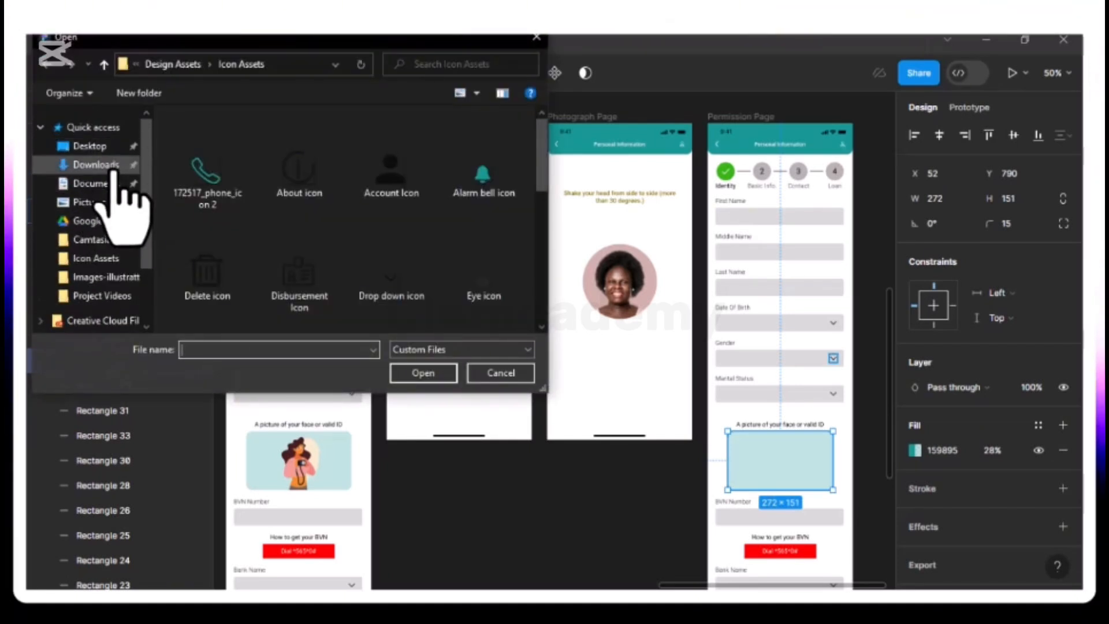
pyautogui.click(115, 167)
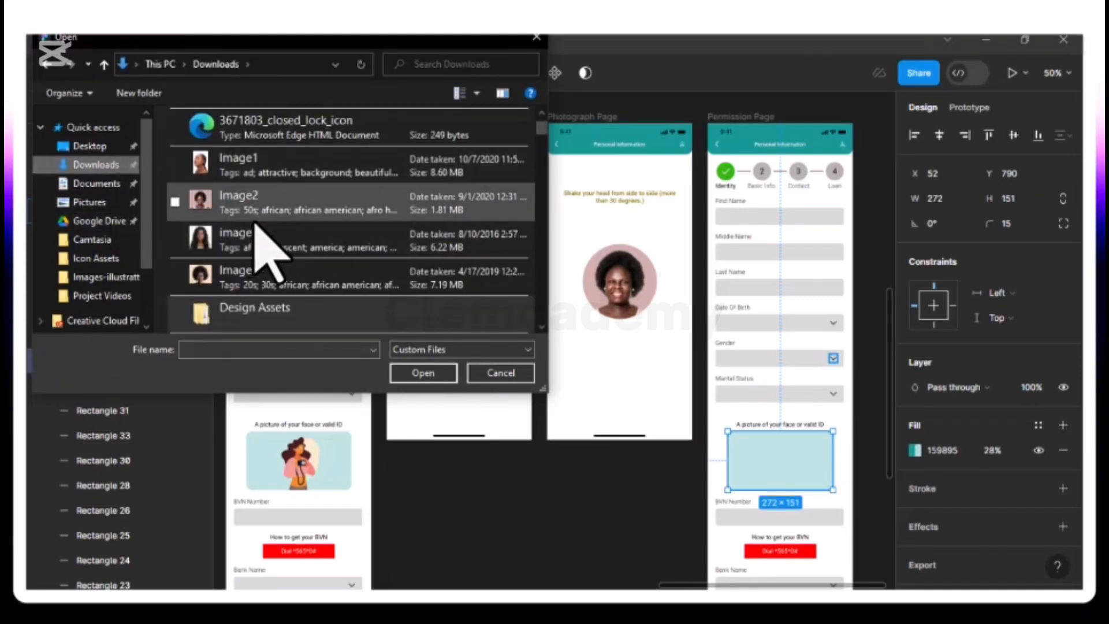
pyautogui.click(295, 204)
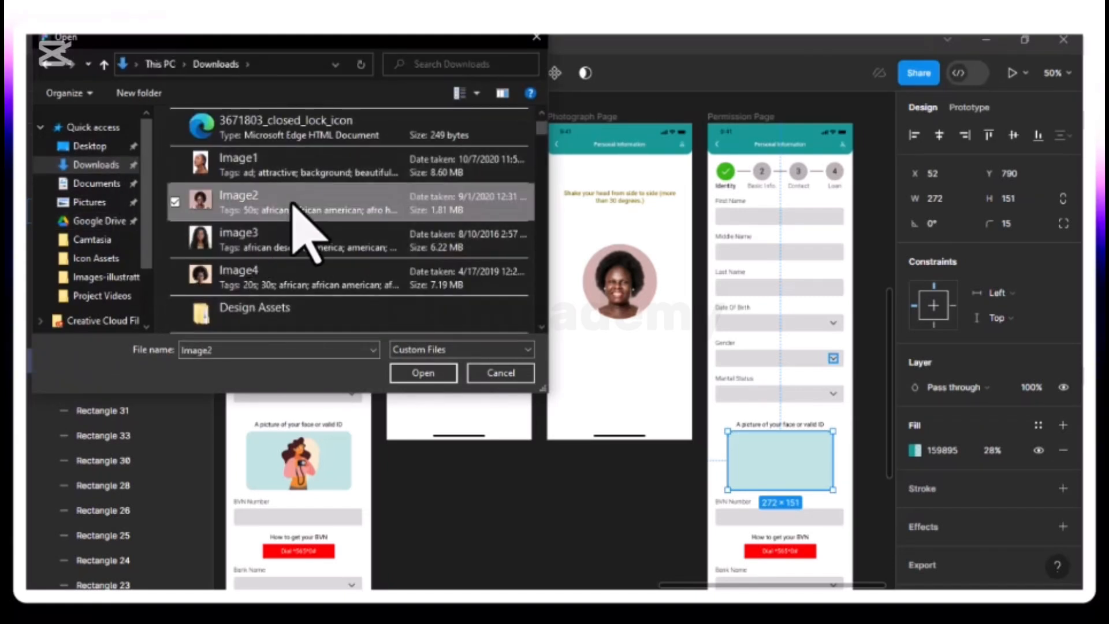
pyautogui.click(420, 373)
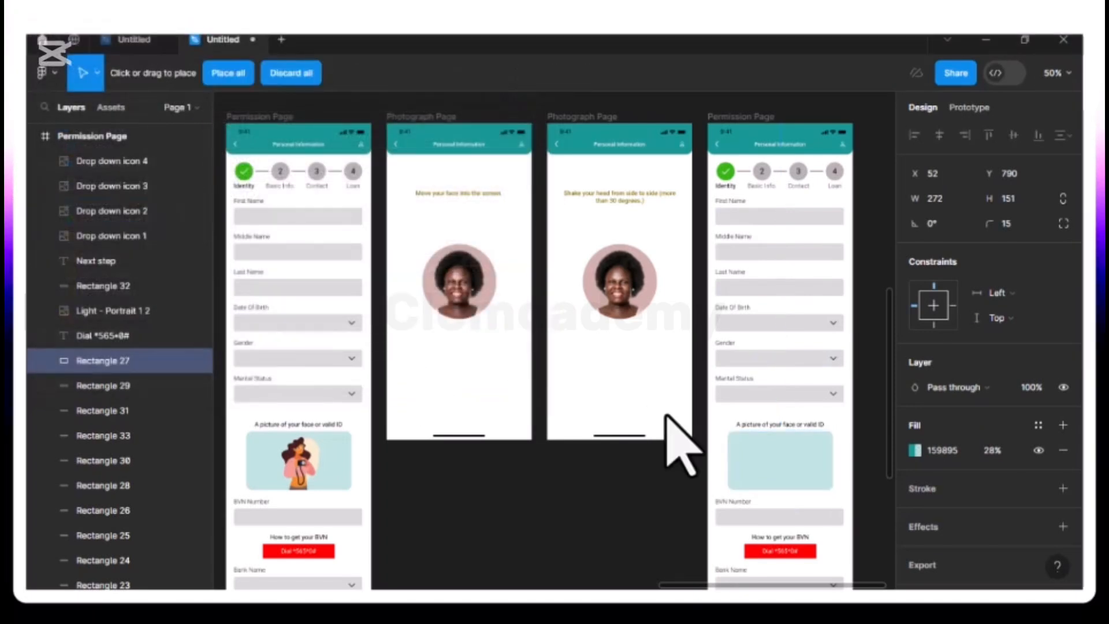
pyautogui.click(750, 446)
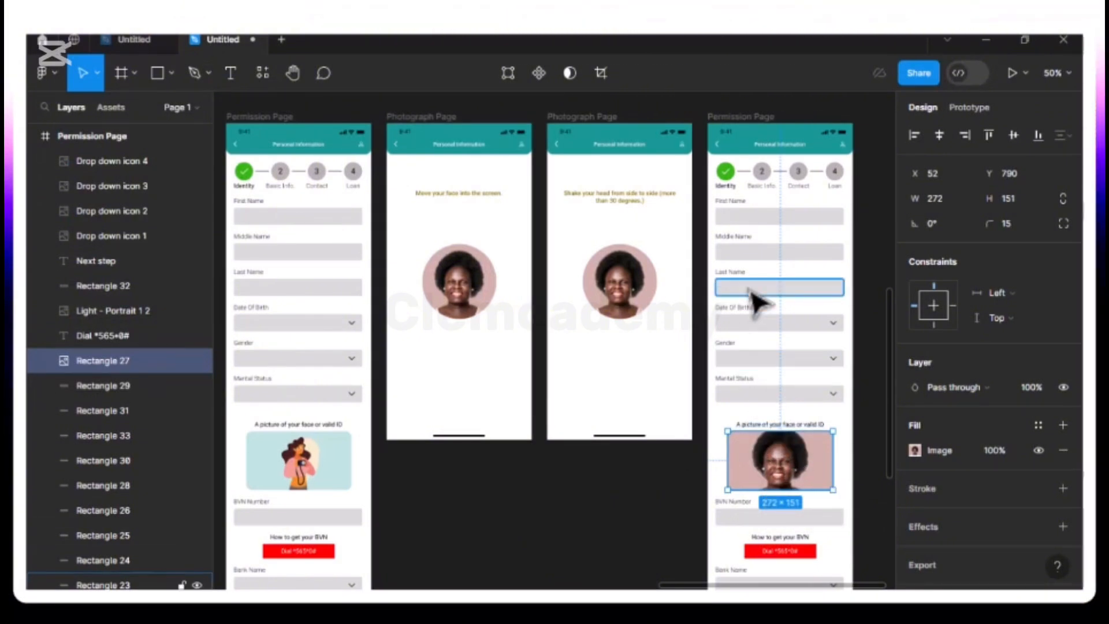
# - Duplicate the Permission Page frame that contains the portrait photo
pyautogui.hscroll(10, 601, 210)
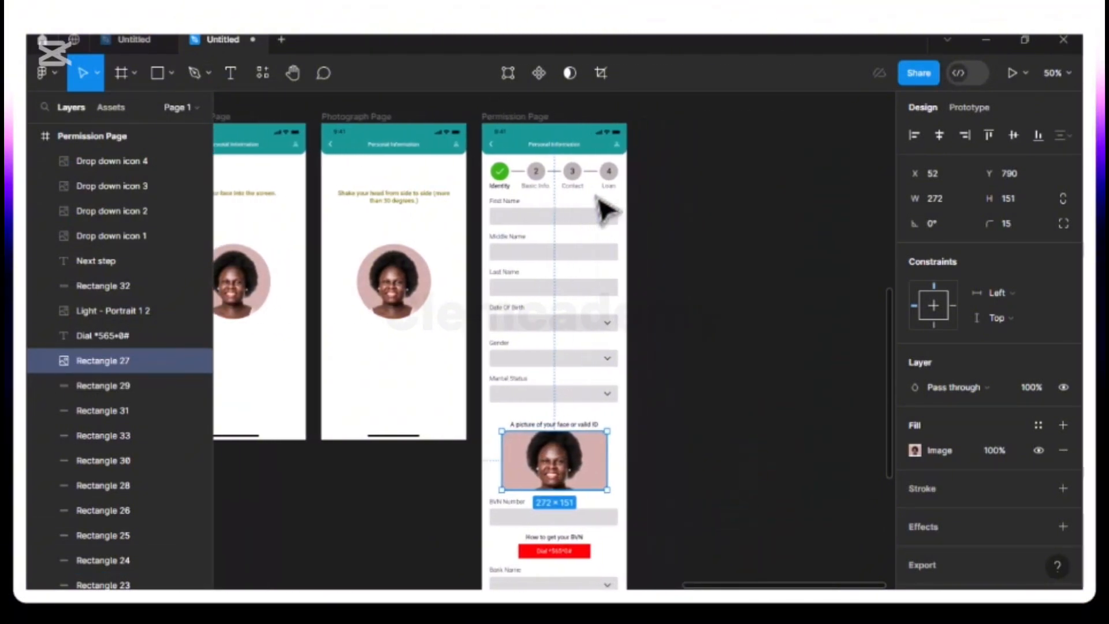
pyautogui.hscroll(-4, 607, 211)
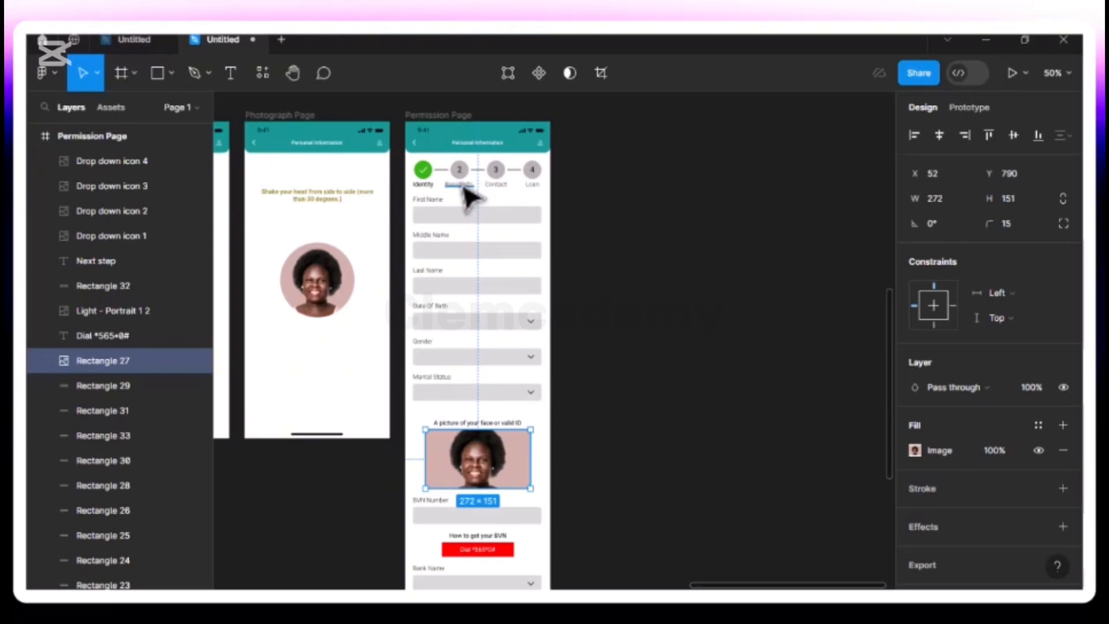
pyautogui.click(441, 120)
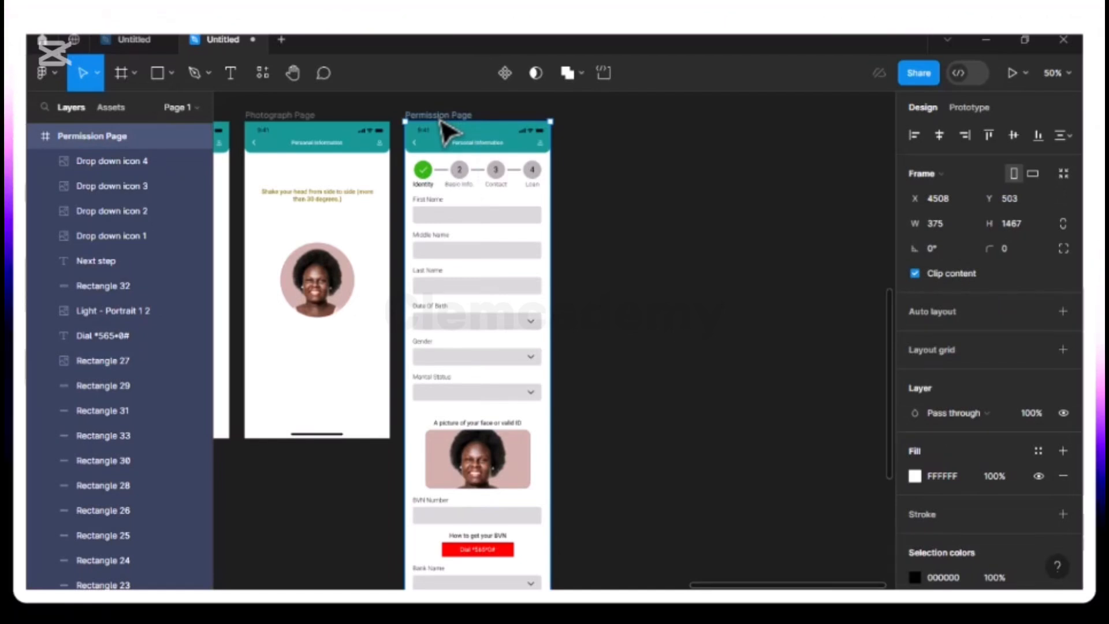
pyautogui.hotkey('ctrl', 'd')
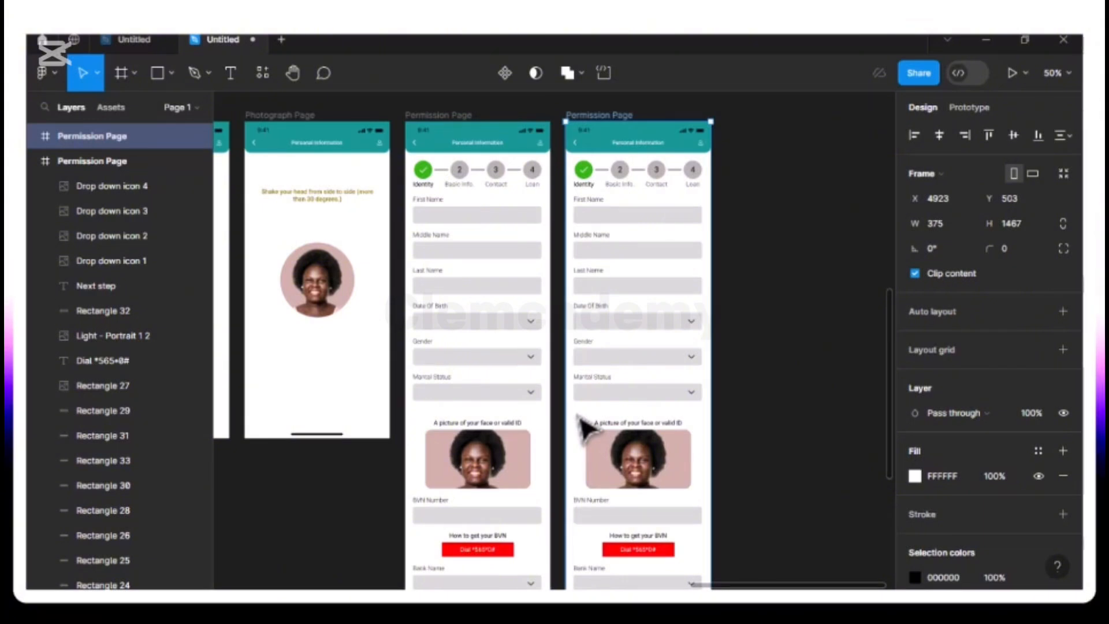
# - Delete everything between the Marital Status field and the Next step button on the newest Permission Page copy
pyautogui.moveTo(583, 427)
pyautogui.mouseDown()
pyautogui.moveTo(647, 482)
pyautogui.moveTo(582, 426)
pyautogui.mouseUp()
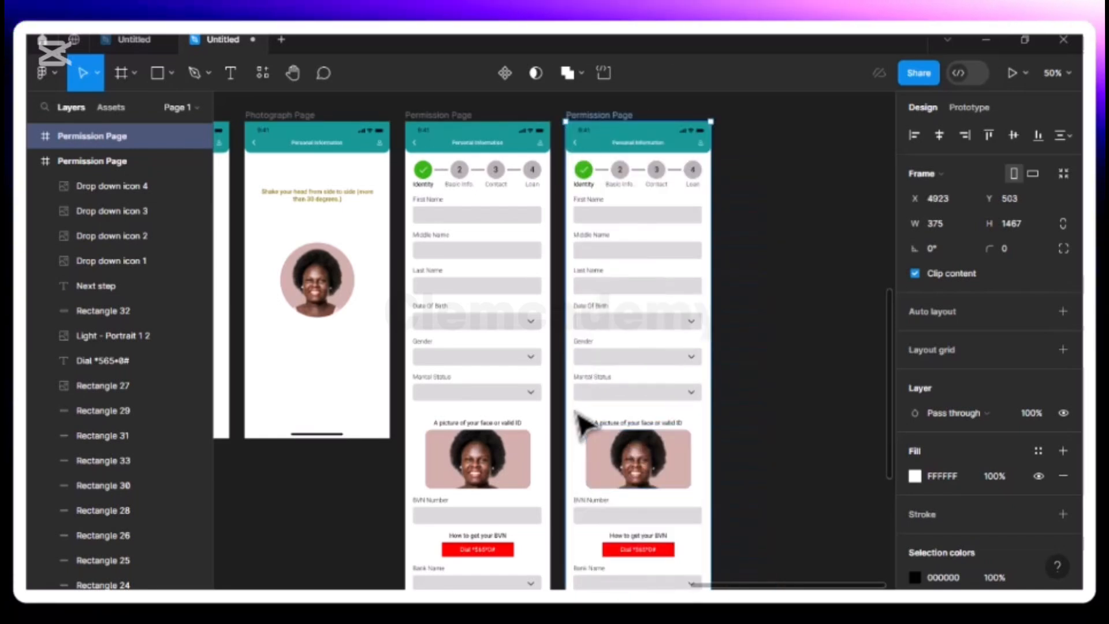
pyautogui.press('Escape')
pyautogui.moveTo(575, 408); pyautogui.dragTo(705, 462)
pyautogui.press('Delete')
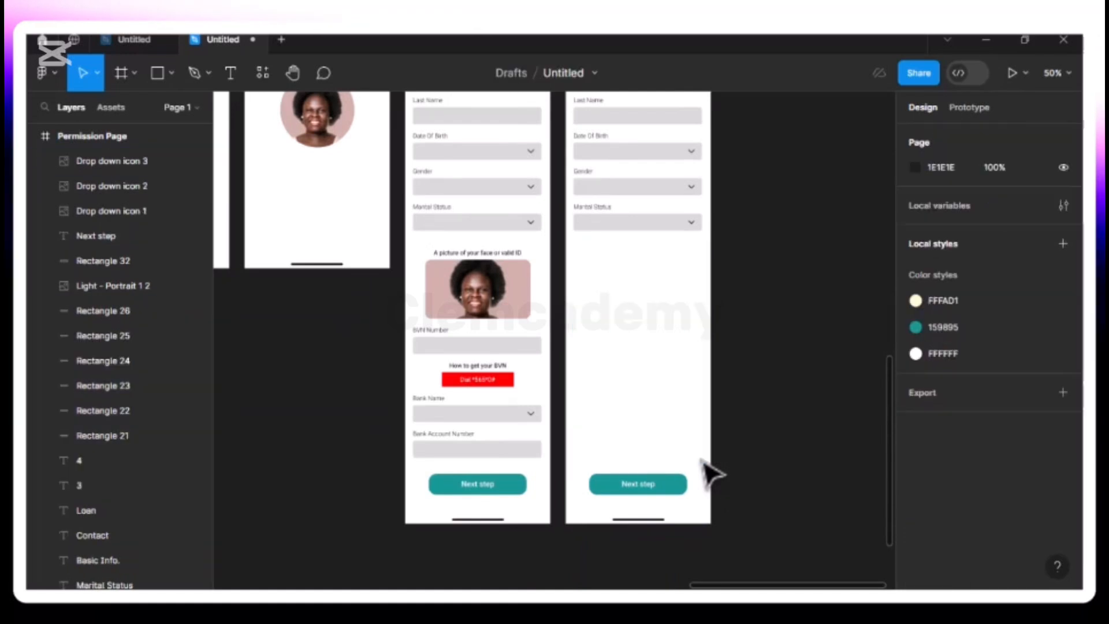
# - Delete the number 2 from the Basic Info. progress circle on the newest Permission Page copy
pyautogui.click(652, 486)
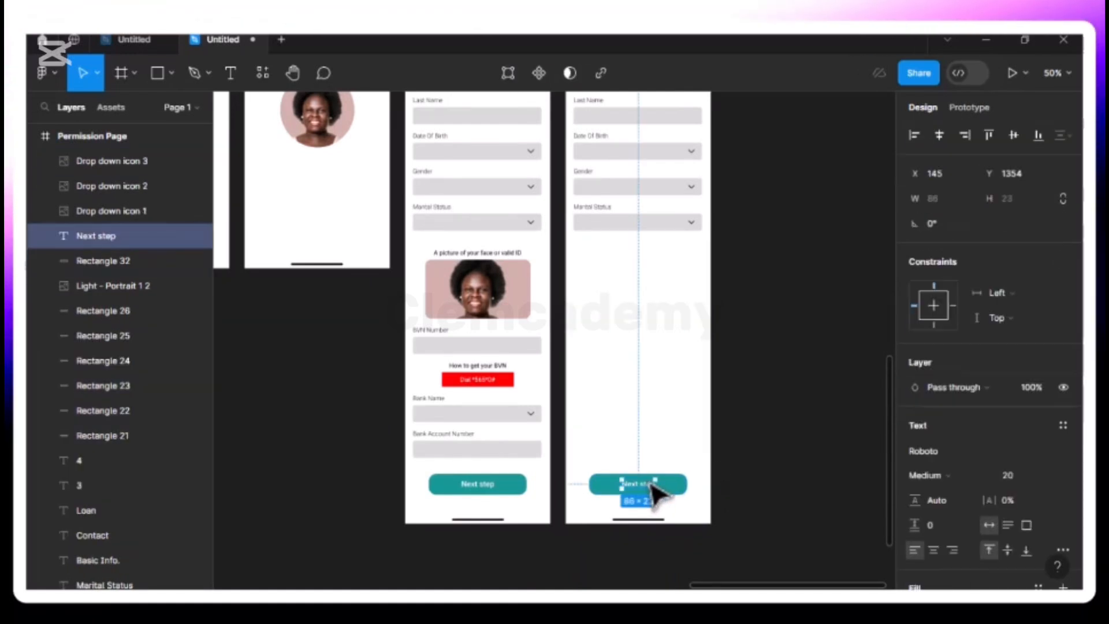
pyautogui.scroll(5, 654, 491)
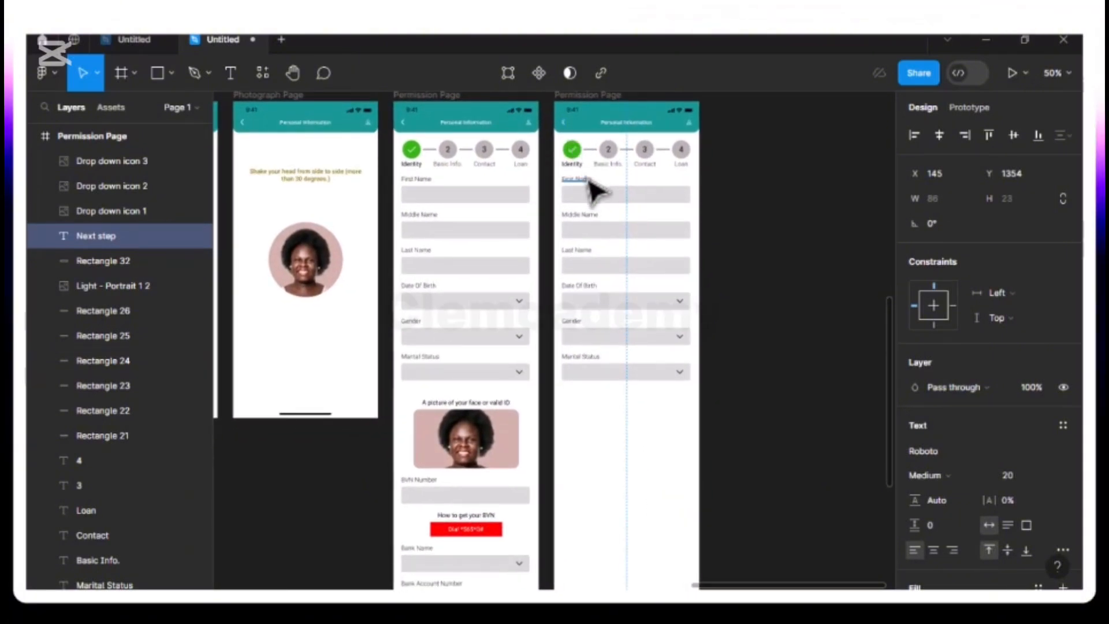
pyautogui.hotkey('shift', '0')
pyautogui.scroll(7, 595, 191)
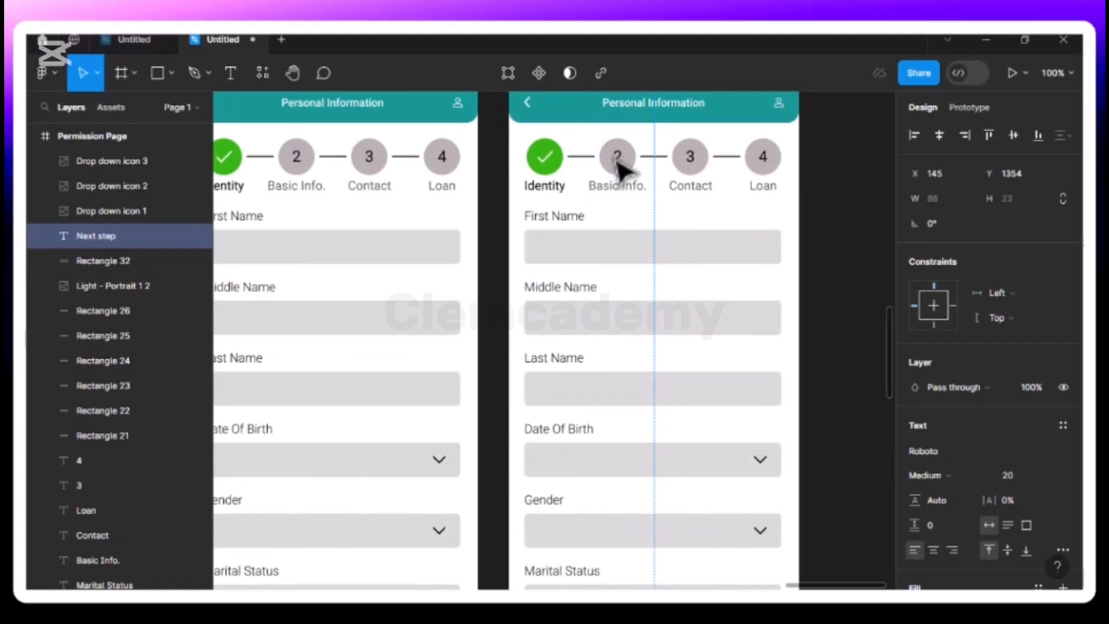
pyautogui.click(620, 163)
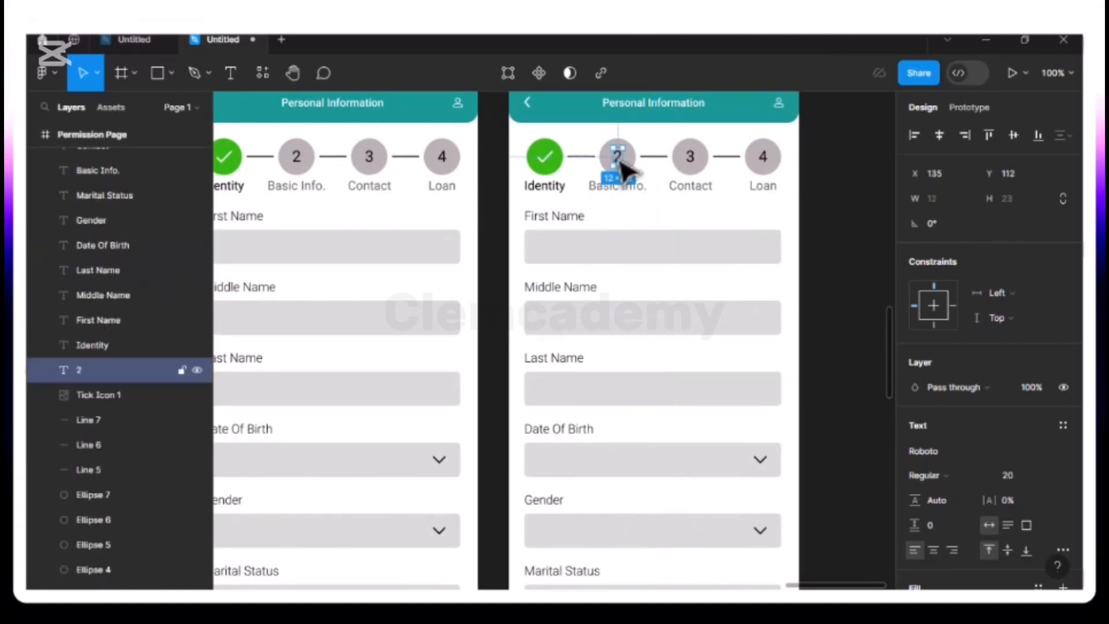
pyautogui.press('Delete')
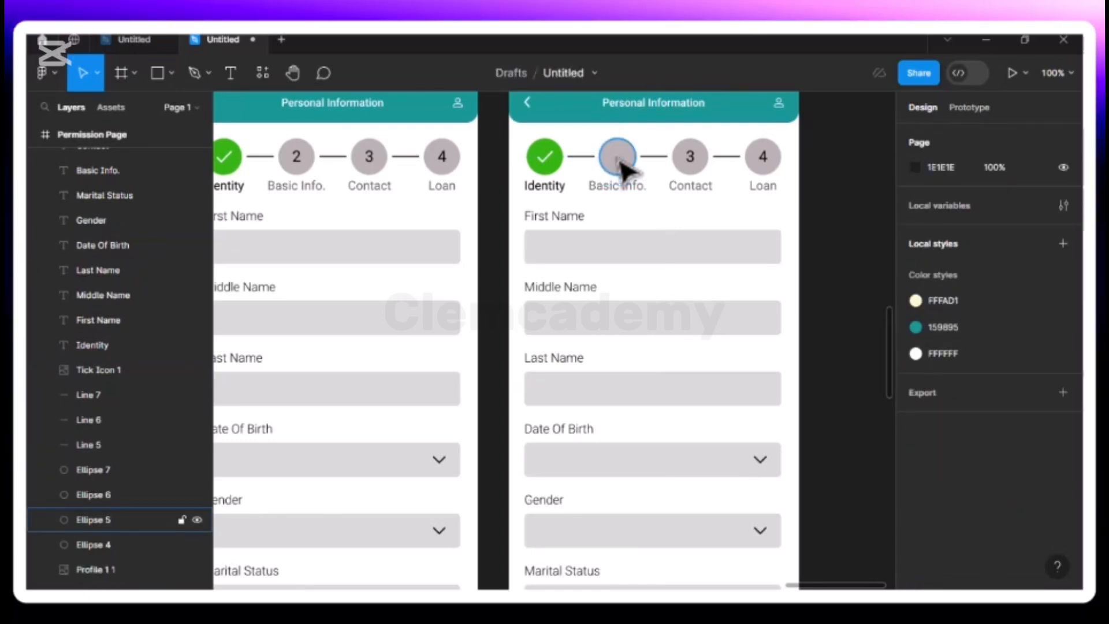
# - Copy the tick icon from the Identity circle and place it inside the Basic Info. circle at X 131, Y 116
pyautogui.click(546, 170)
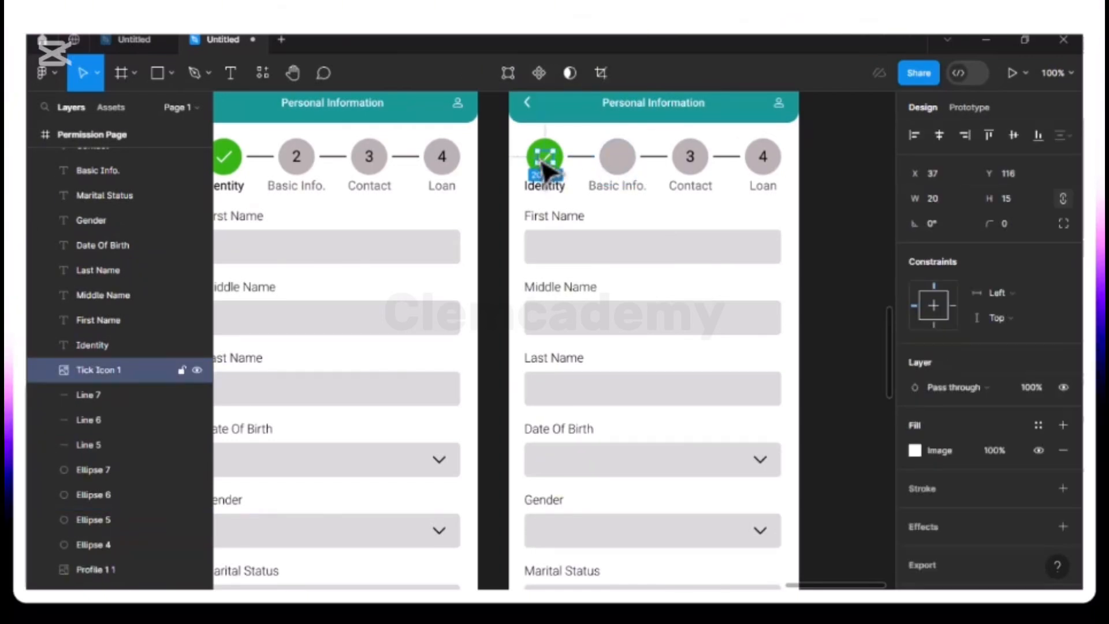
pyautogui.click(617, 166)
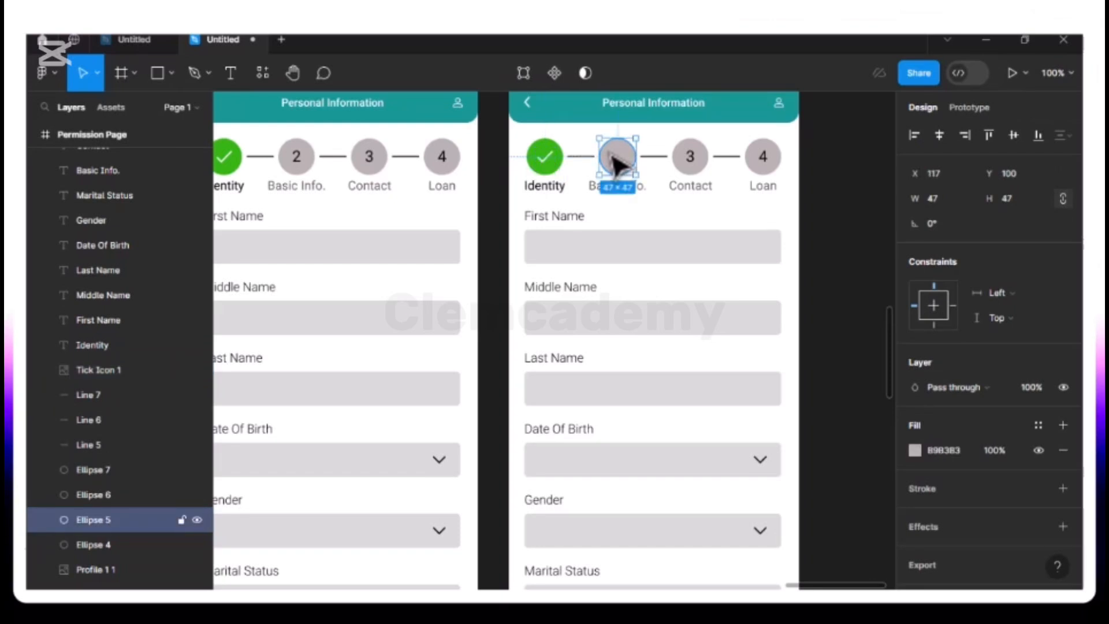
pyautogui.hotkey('ctrl', 'v')
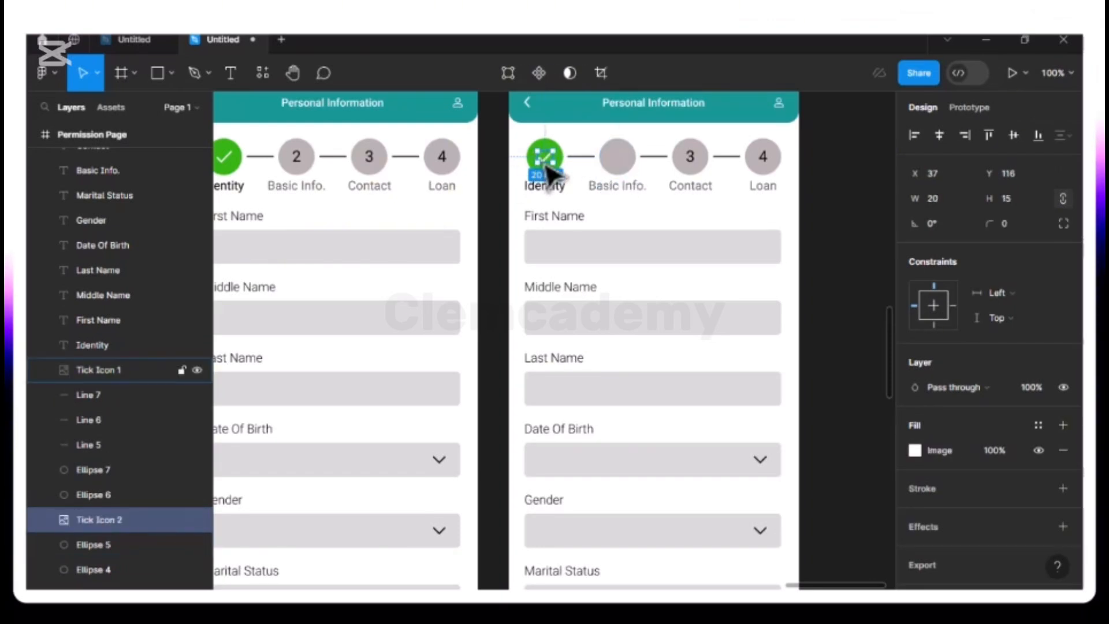
pyautogui.moveTo(548, 168); pyautogui.dragTo(620, 167)
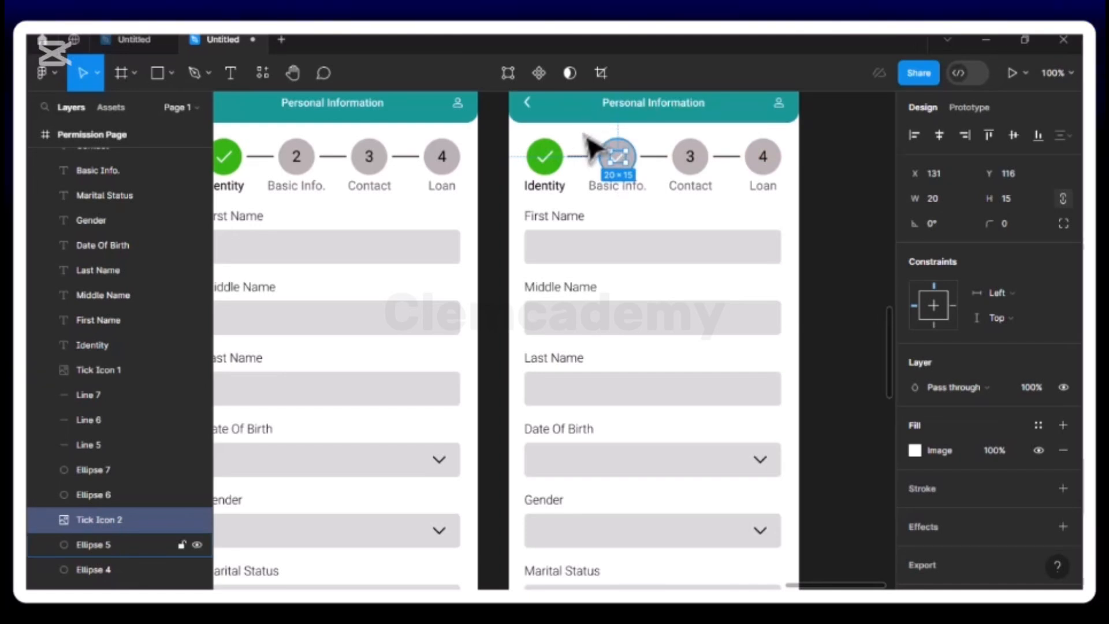
pyautogui.press('Escape')
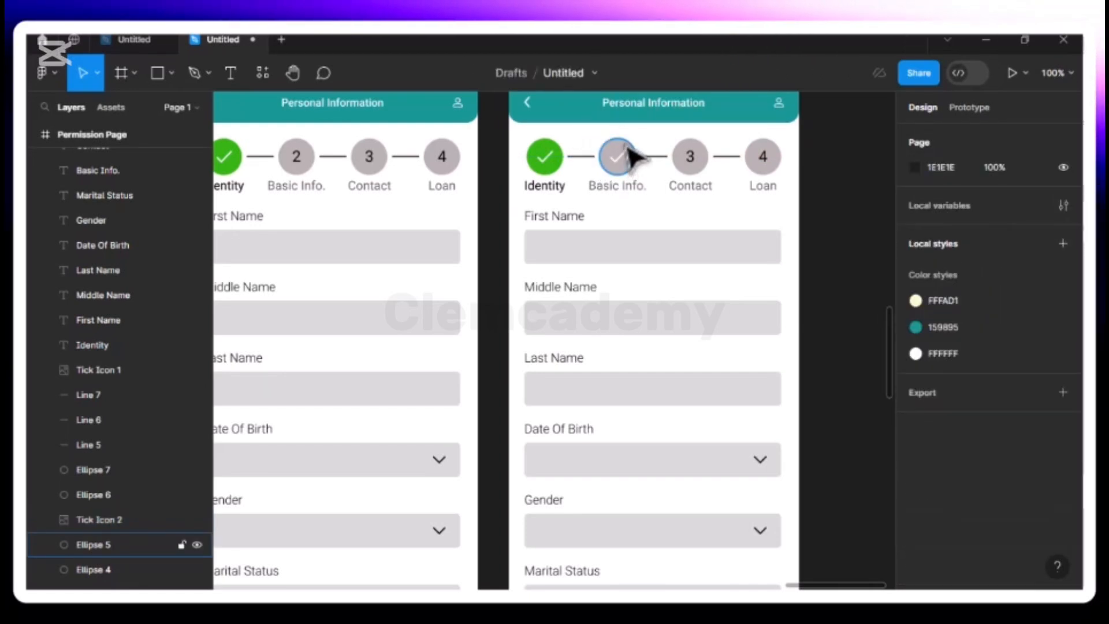
# - Fill the Basic Info. circle with green 33B413 and make its label solid black, 000000 at 100%
pyautogui.click(630, 155)
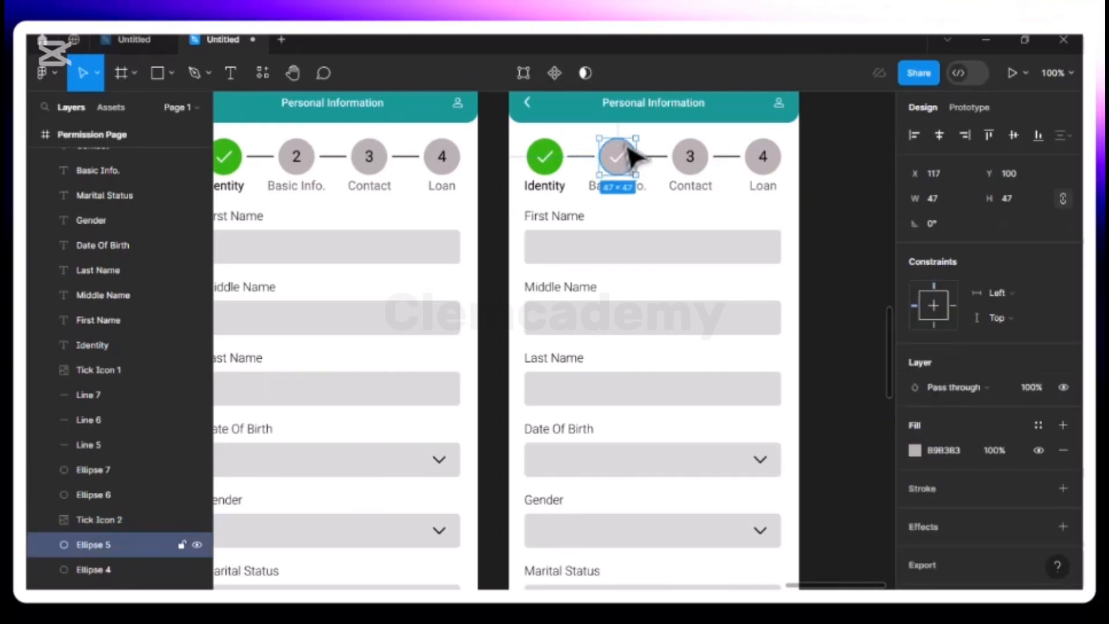
pyautogui.click(916, 450)
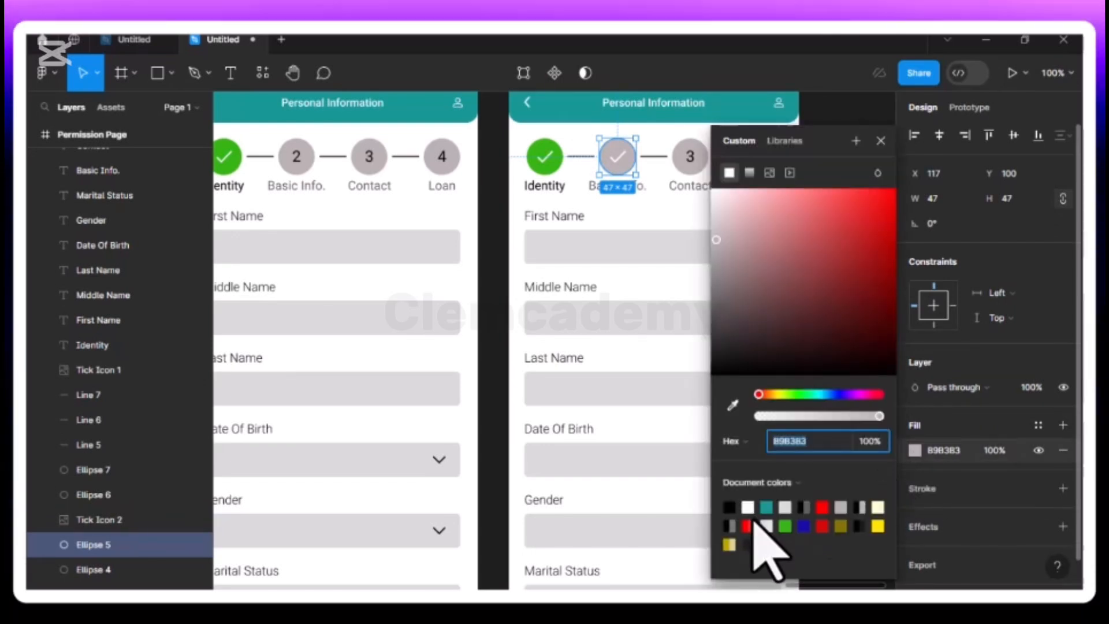
pyautogui.click(785, 526)
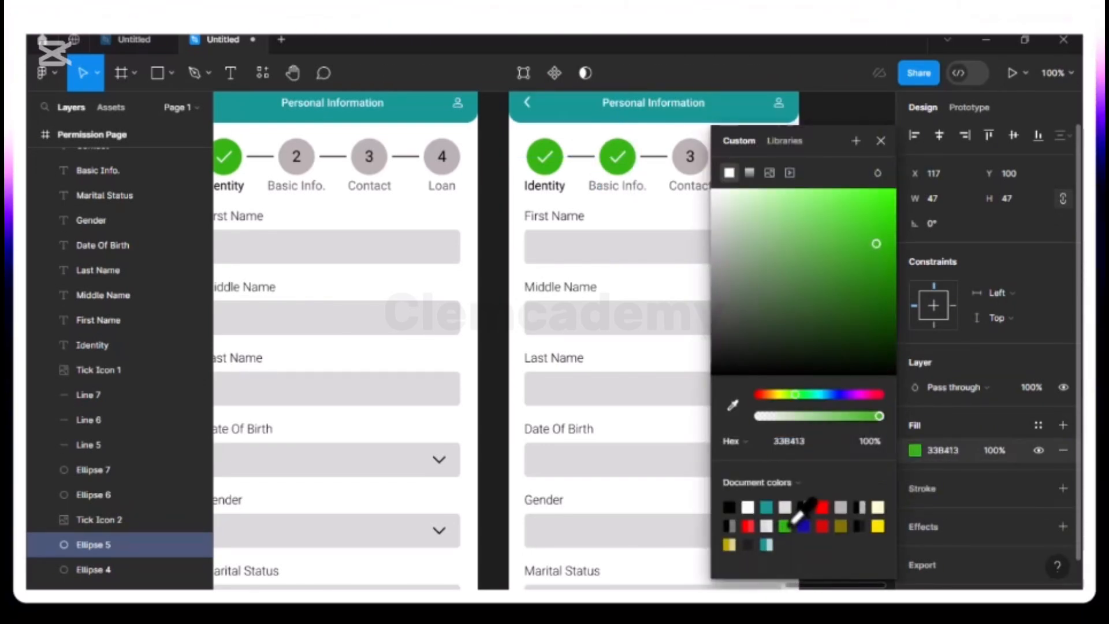
pyautogui.click(632, 184)
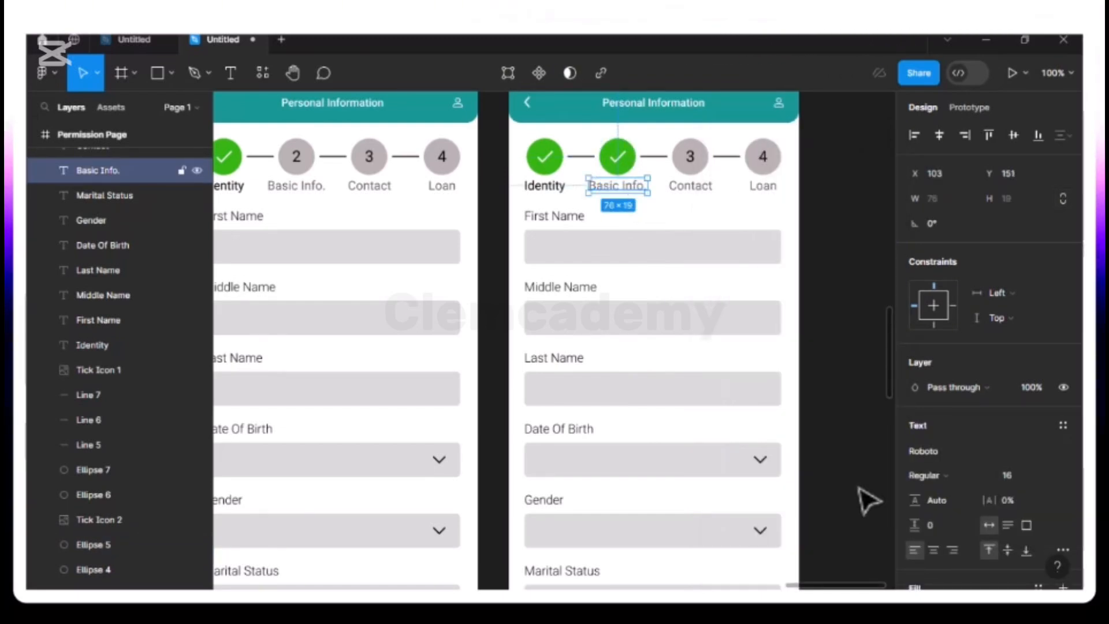
pyautogui.scroll(-3, 973, 528)
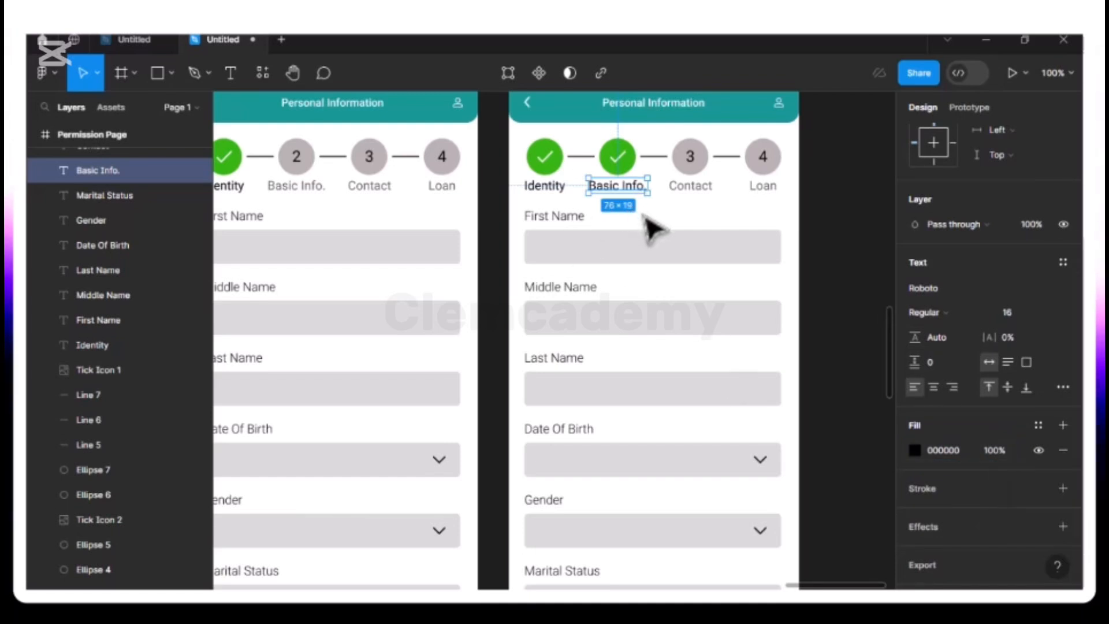
# - Change the First Name label to Highest Education and the Middle Name label to Detailed Address on the Basic Info. page copy
pyautogui.doubleClick(565, 223)
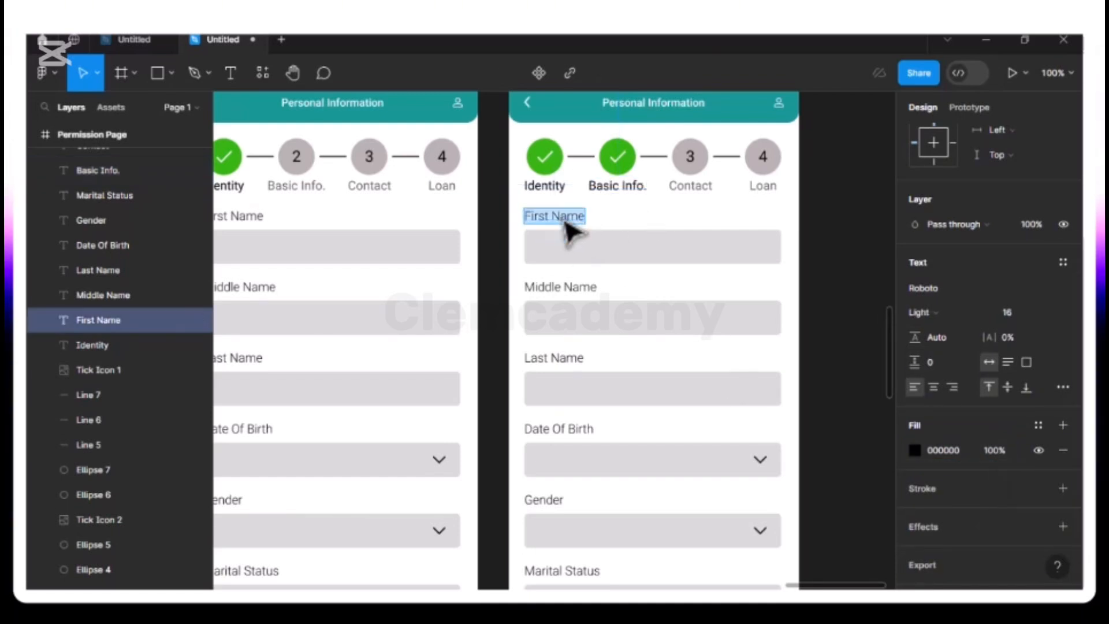
pyautogui.write('High')
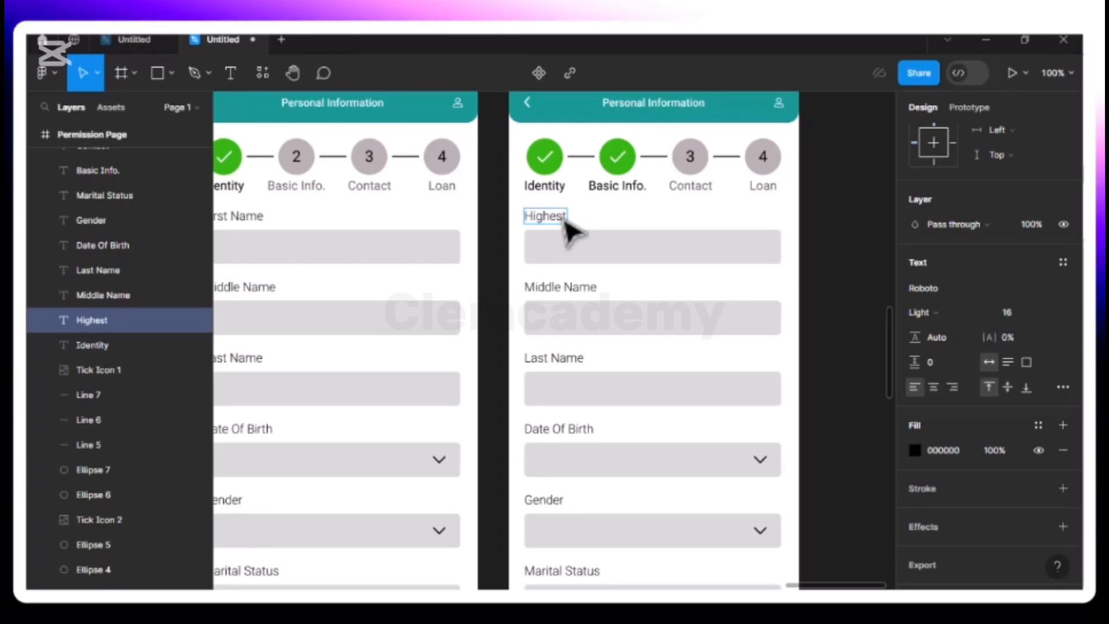
pyautogui.write('est E')
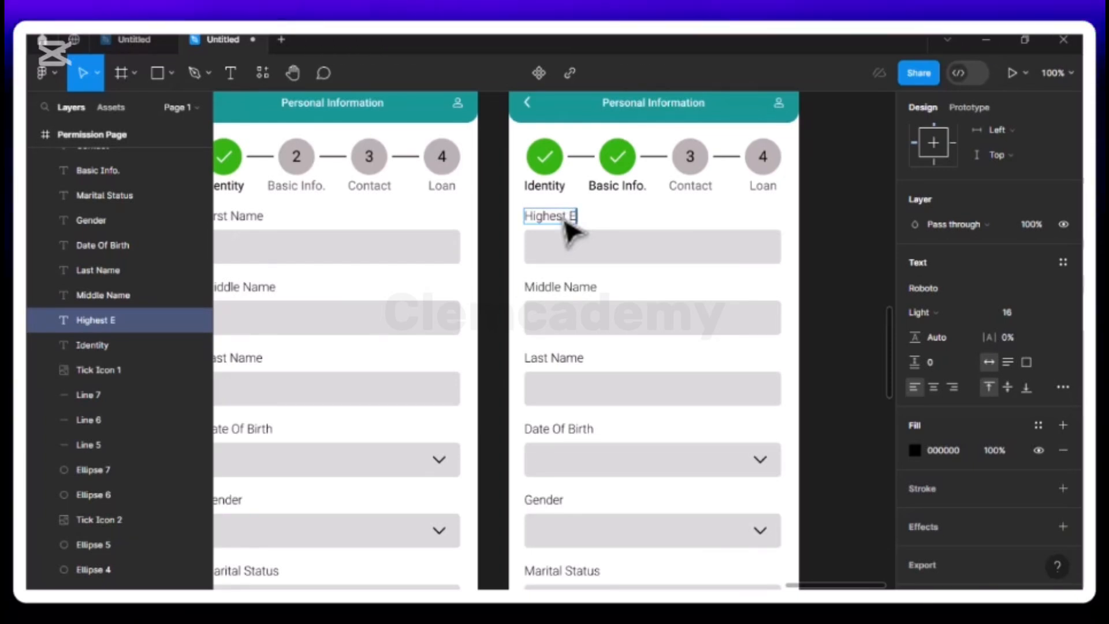
pyautogui.write('ducation')
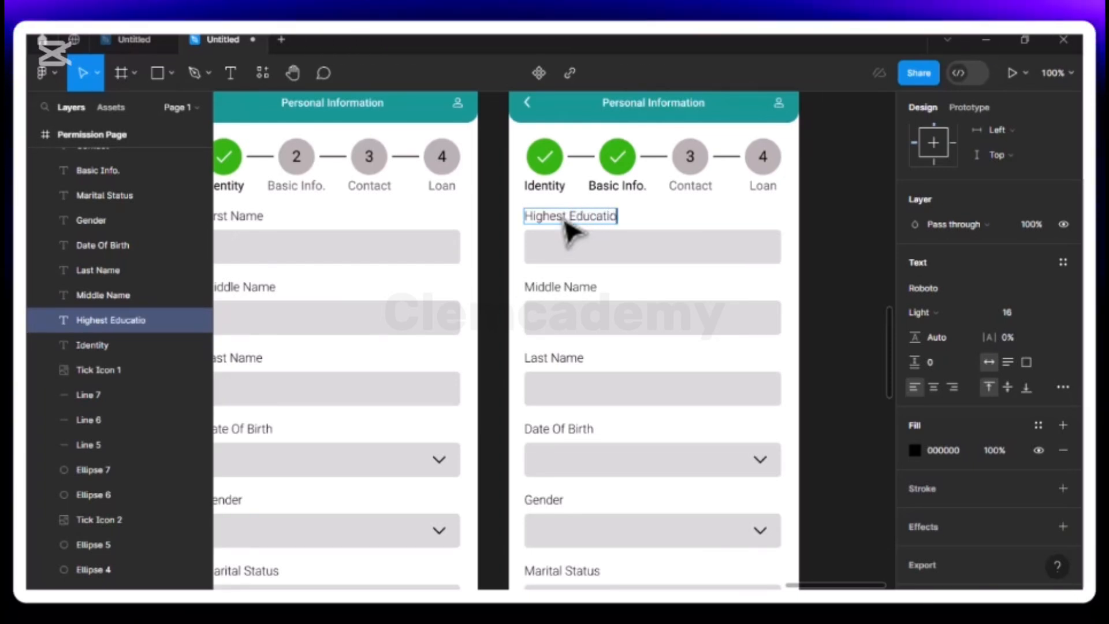
pyautogui.doubleClick(589, 288)
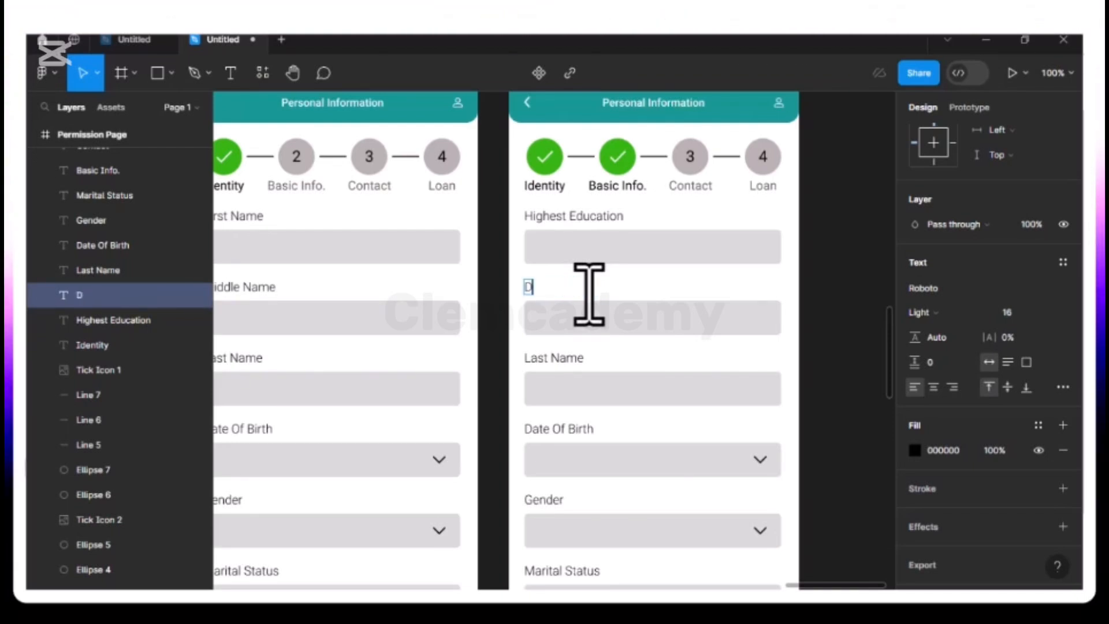
pyautogui.write('Detailed Address')
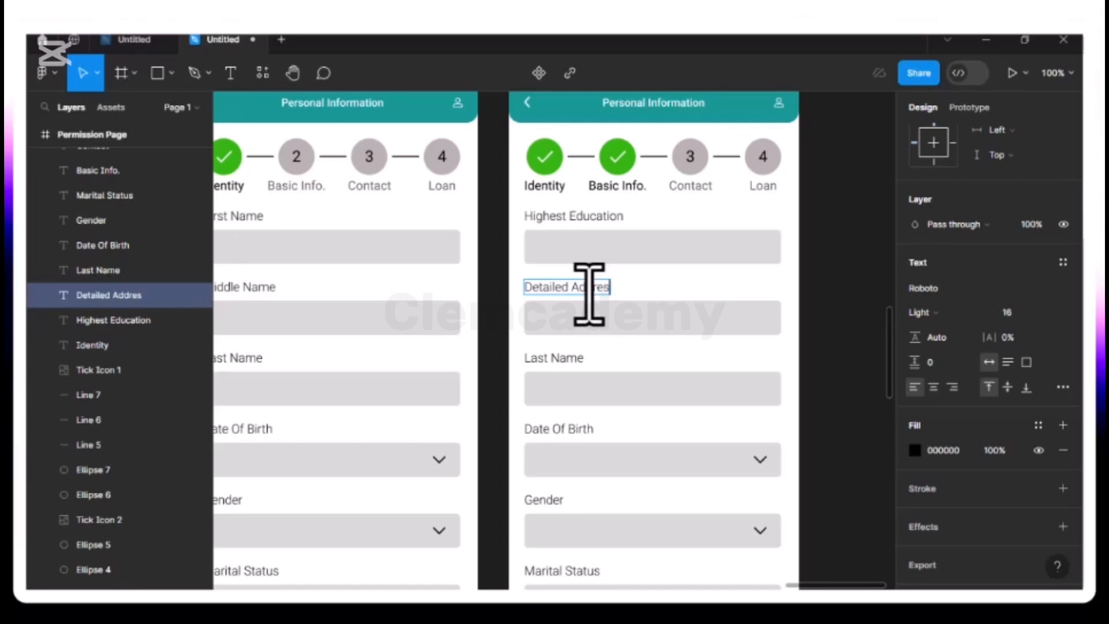
# - Replace the Last Name label with Resident Type on the Basic Info. page copy
pyautogui.click(582, 365)
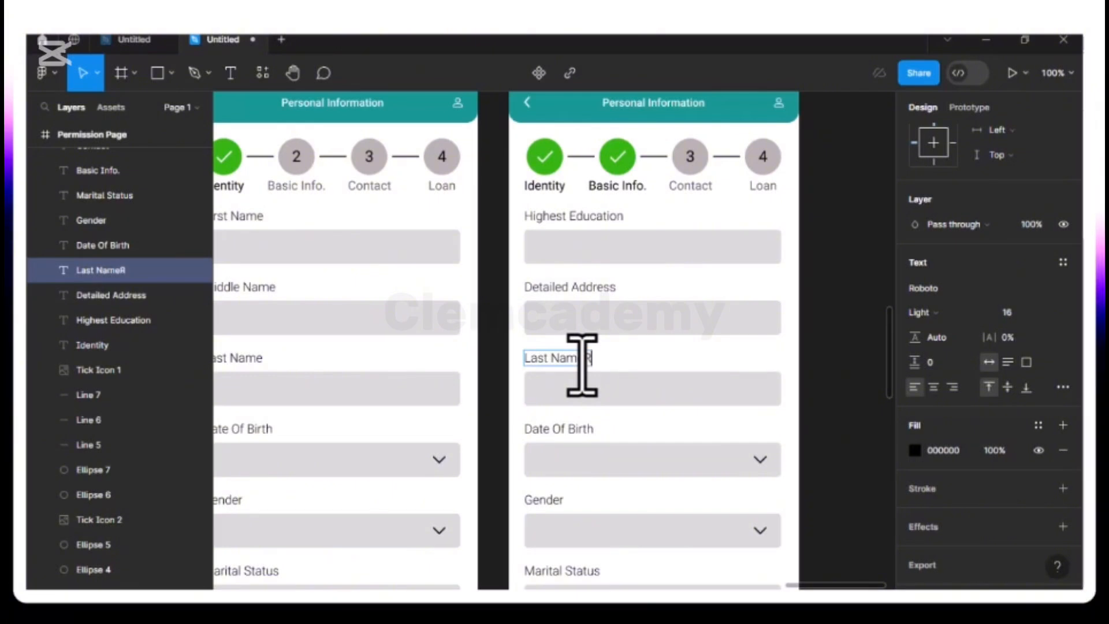
pyautogui.hotkey('ctrl', 'a')
pyautogui.press('BackSpace')
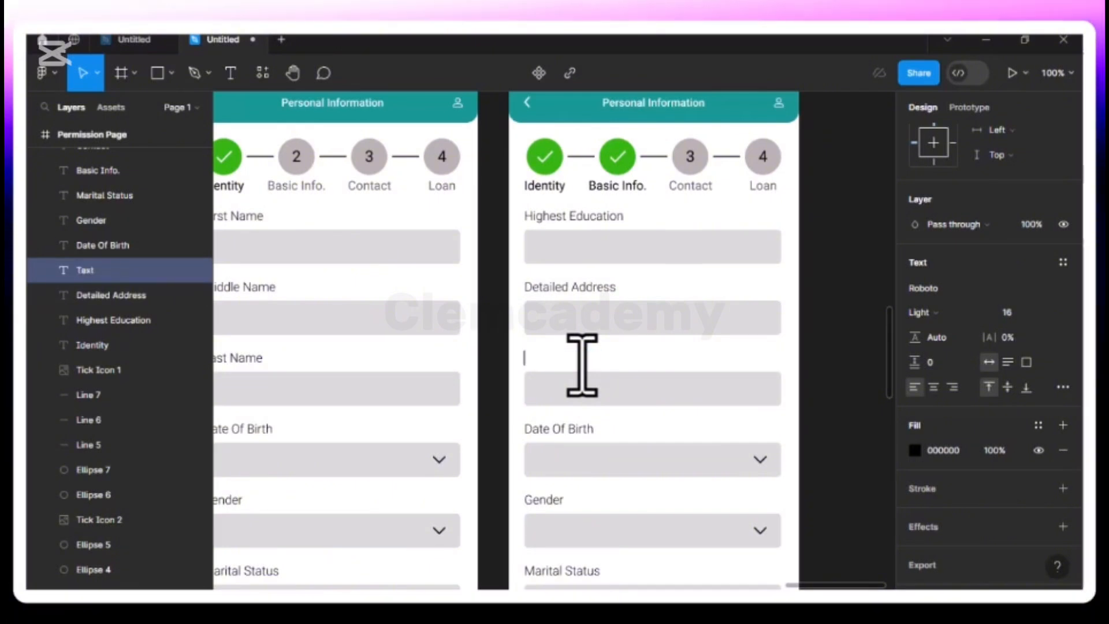
pyautogui.write('Res')
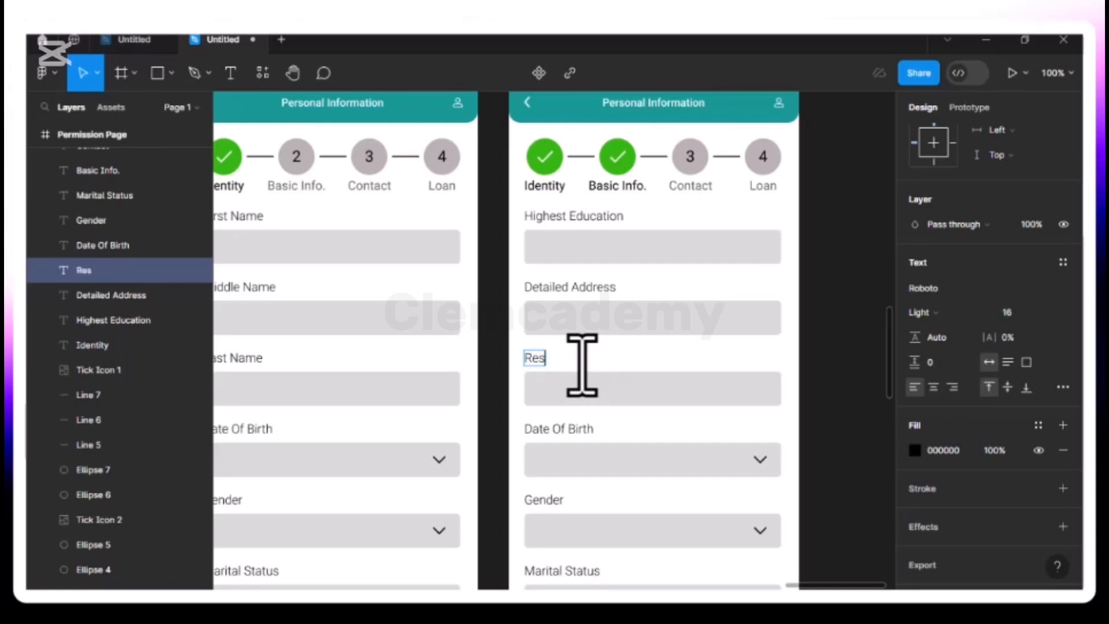
pyautogui.write('ident')
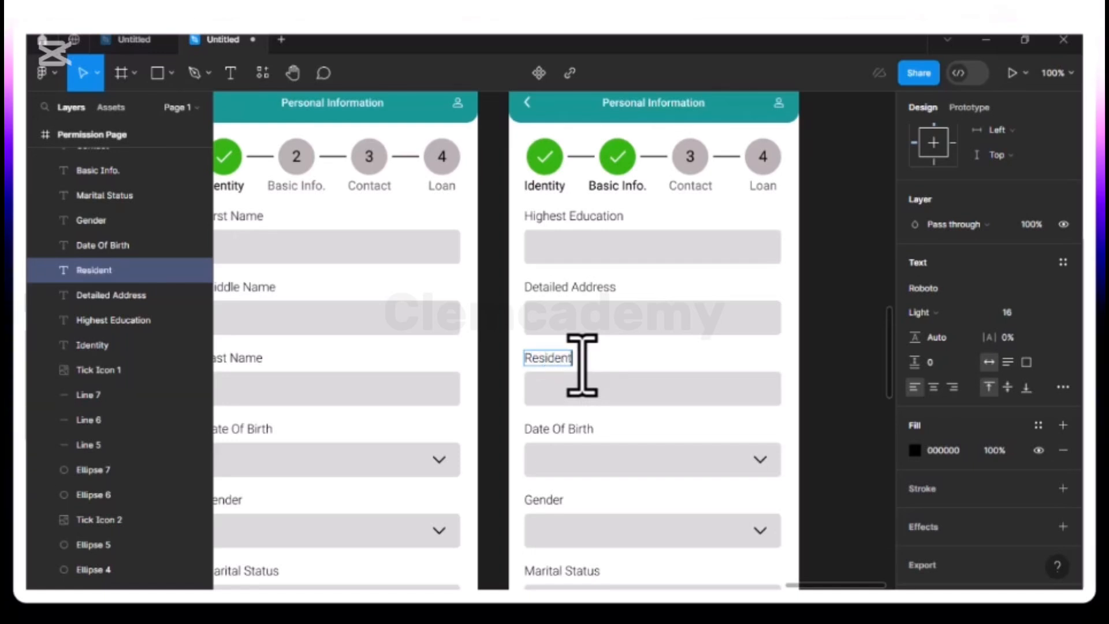
pyautogui.write(' Type')
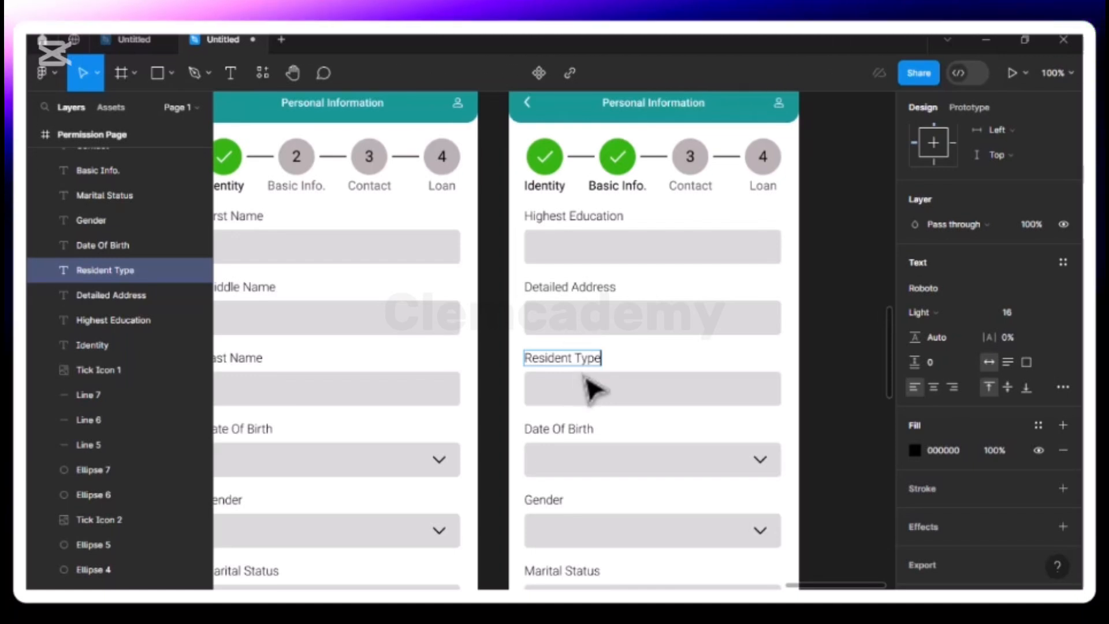
# - Change the Date Of Birth label to Email and the Gender label to Facebook on the same page
pyautogui.click(578, 428)
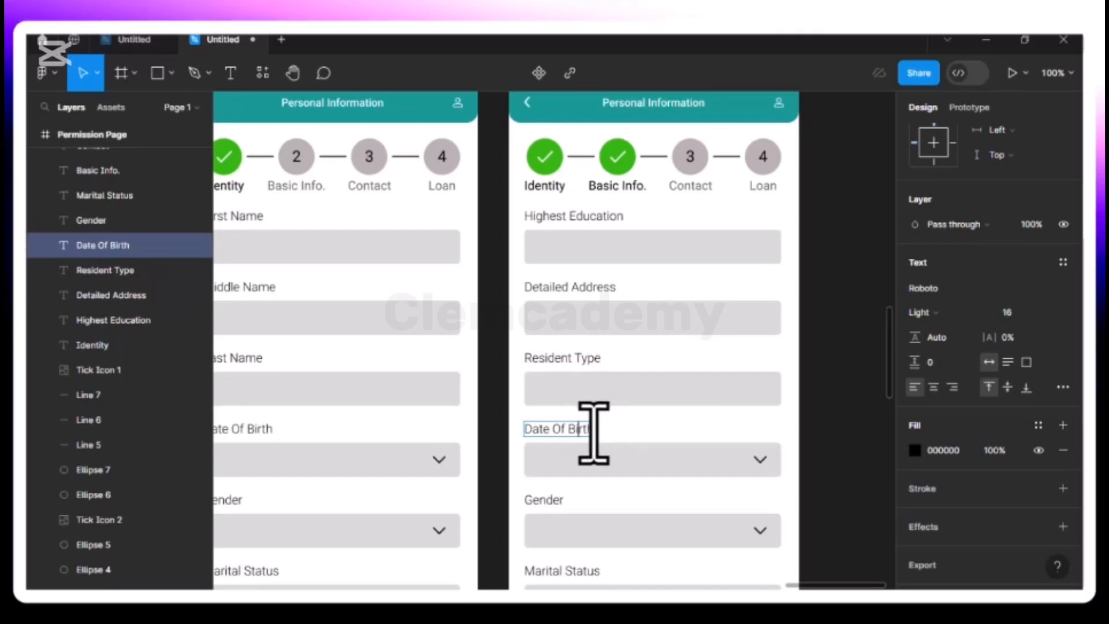
pyautogui.doubleClick(578, 428)
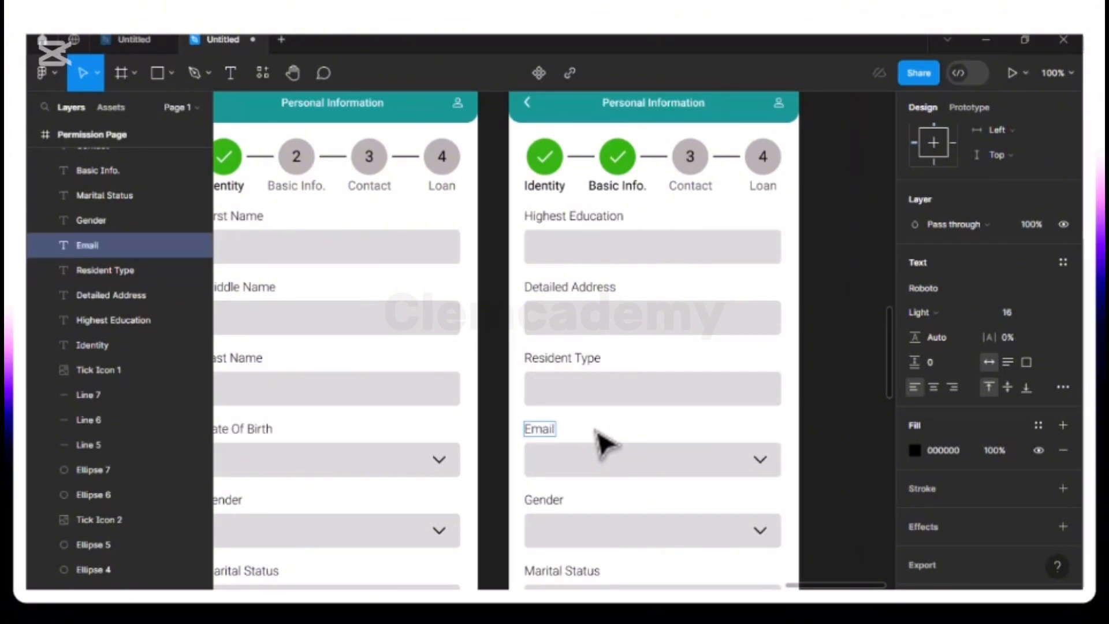
pyautogui.click(559, 500)
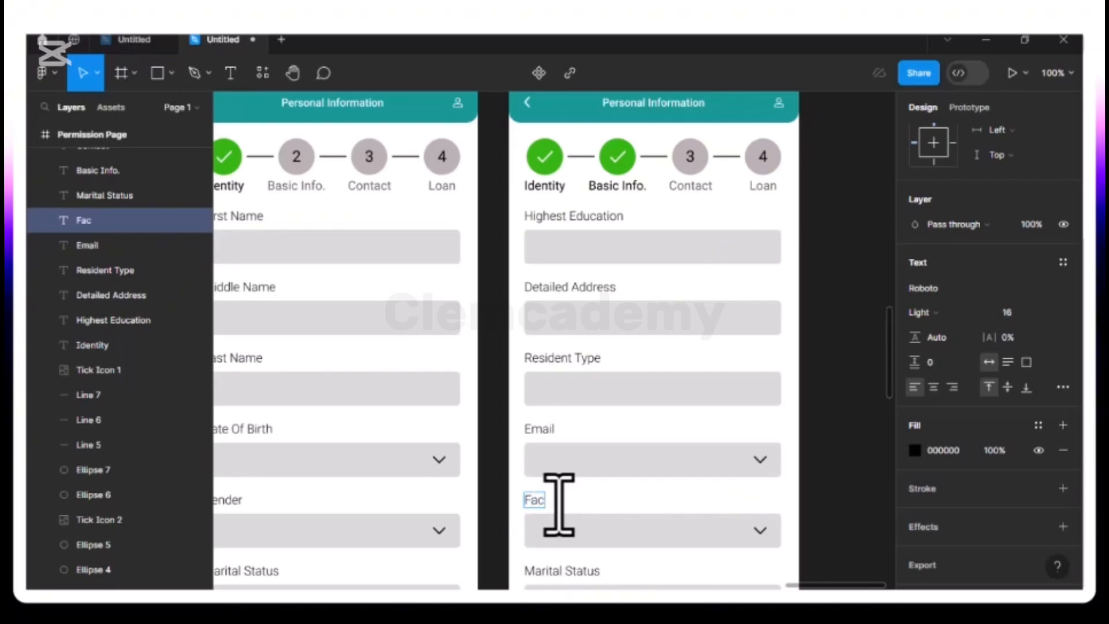
pyautogui.write('Facebook')
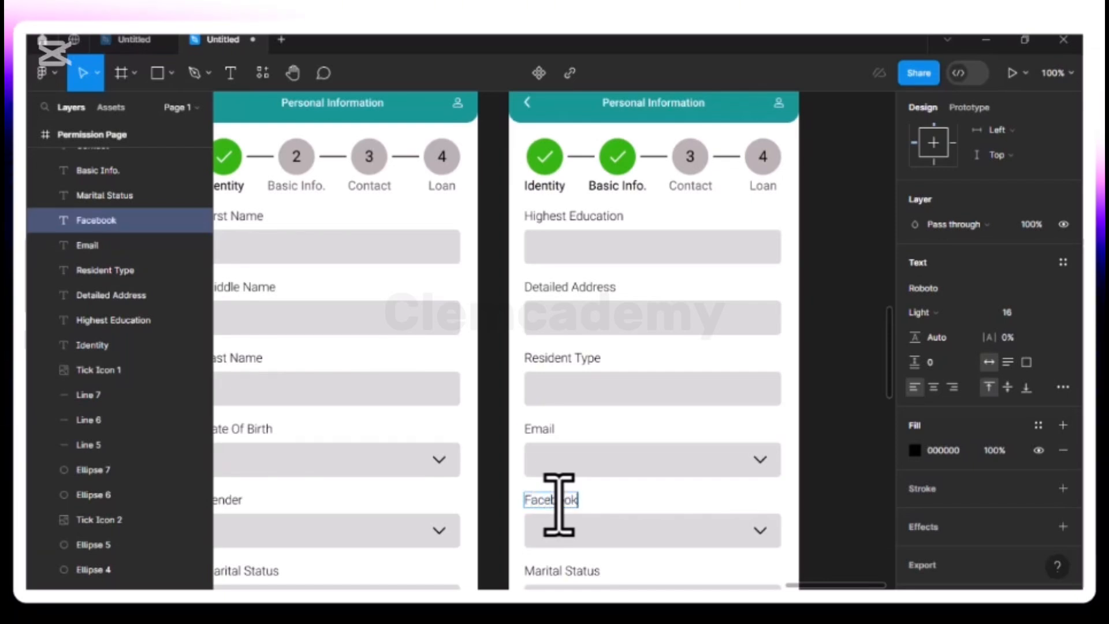
# - Replace the Marital Status label with Purpose Of Loan, capitalizing each word
pyautogui.scroll(-3, 559, 503)
pyautogui.scroll(-2, 559, 503)
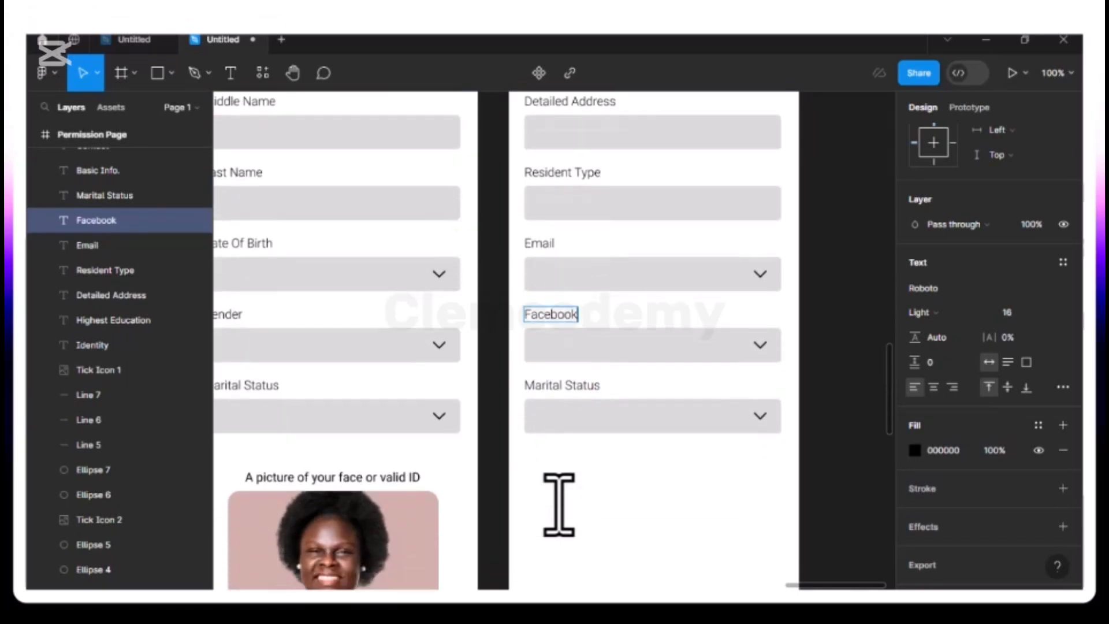
pyautogui.click(594, 375)
pyautogui.press('BackSpace')
pyautogui.press('BackSpace')
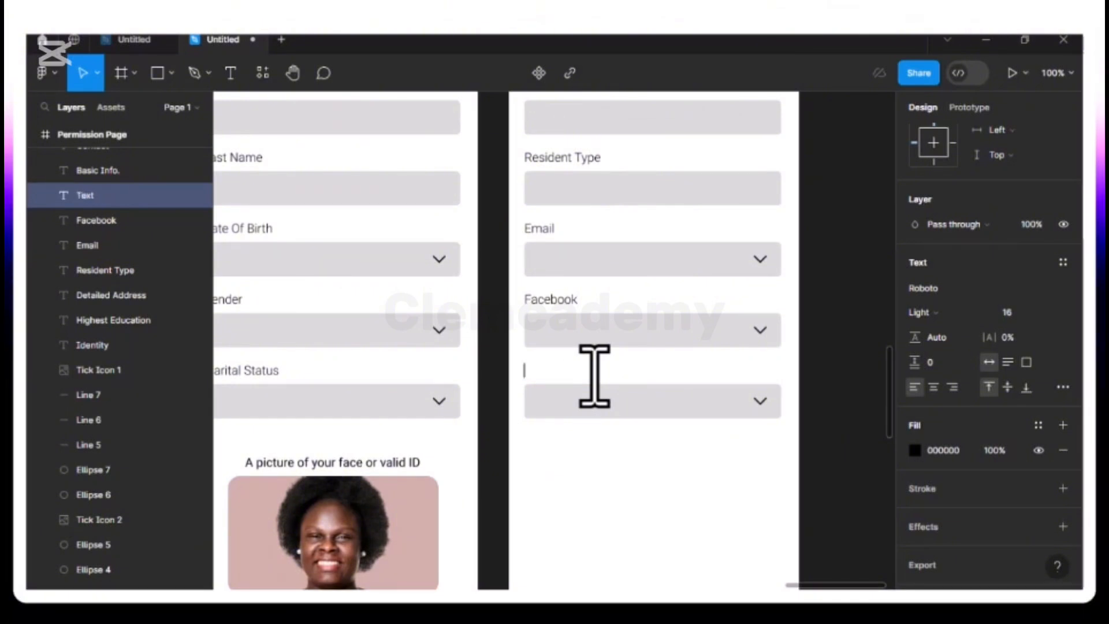
pyautogui.write('Pu')
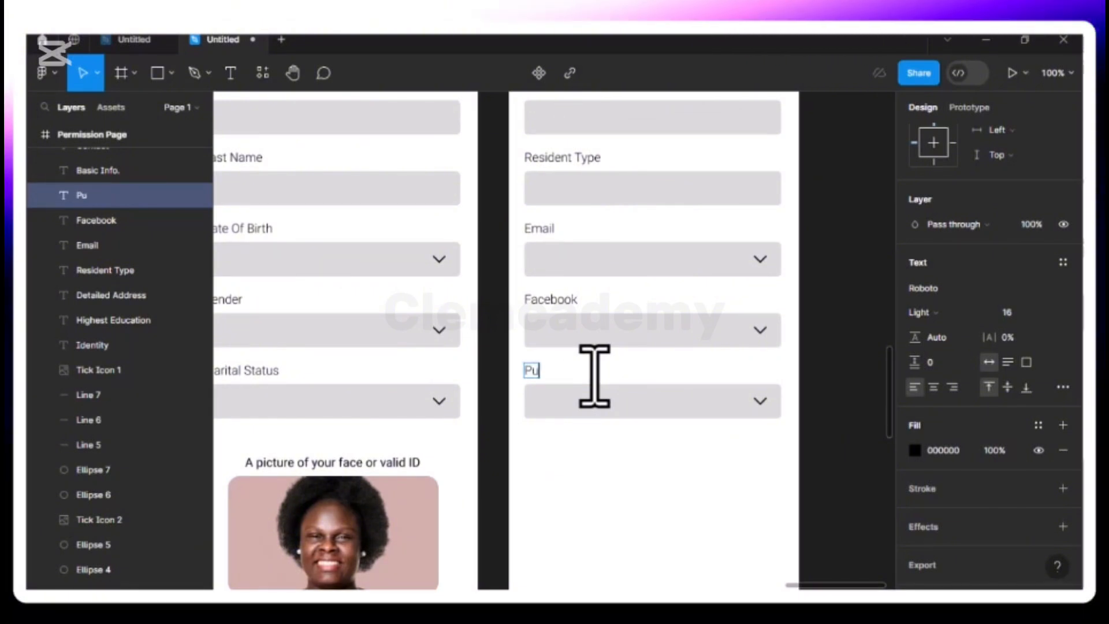
pyautogui.write('rpose')
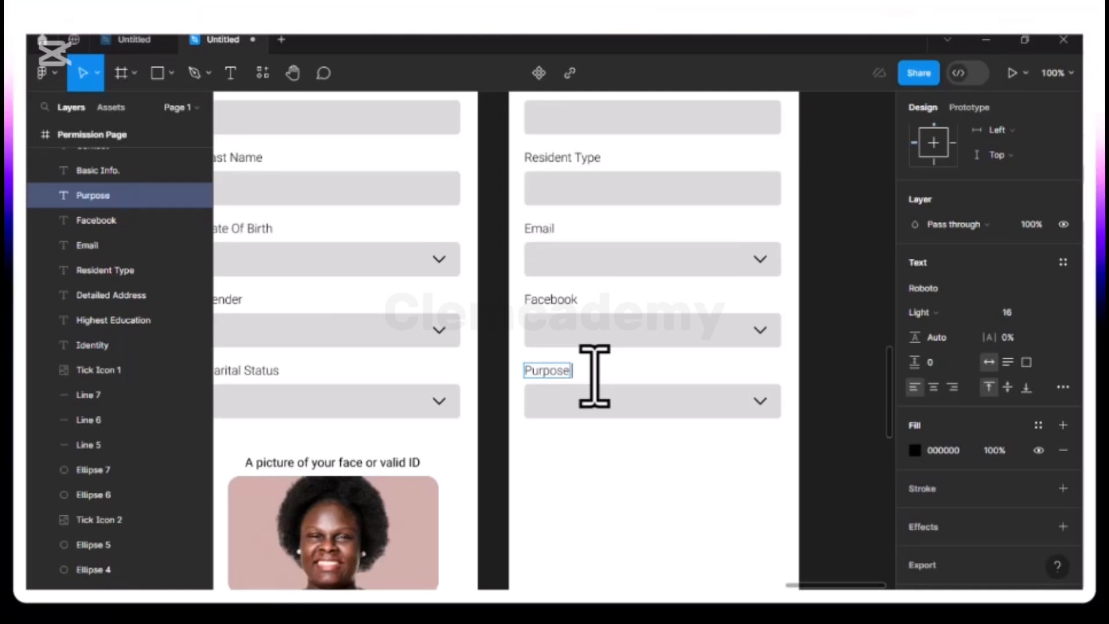
pyautogui.write(' of Loan')
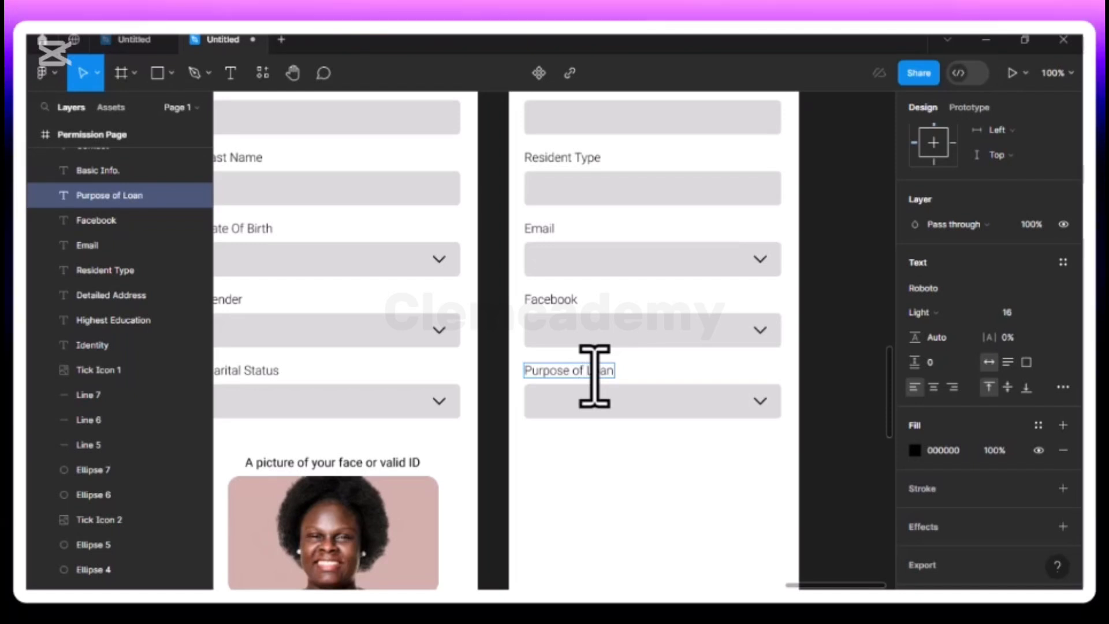
pyautogui.press('BackSpace')
pyautogui.write('O')
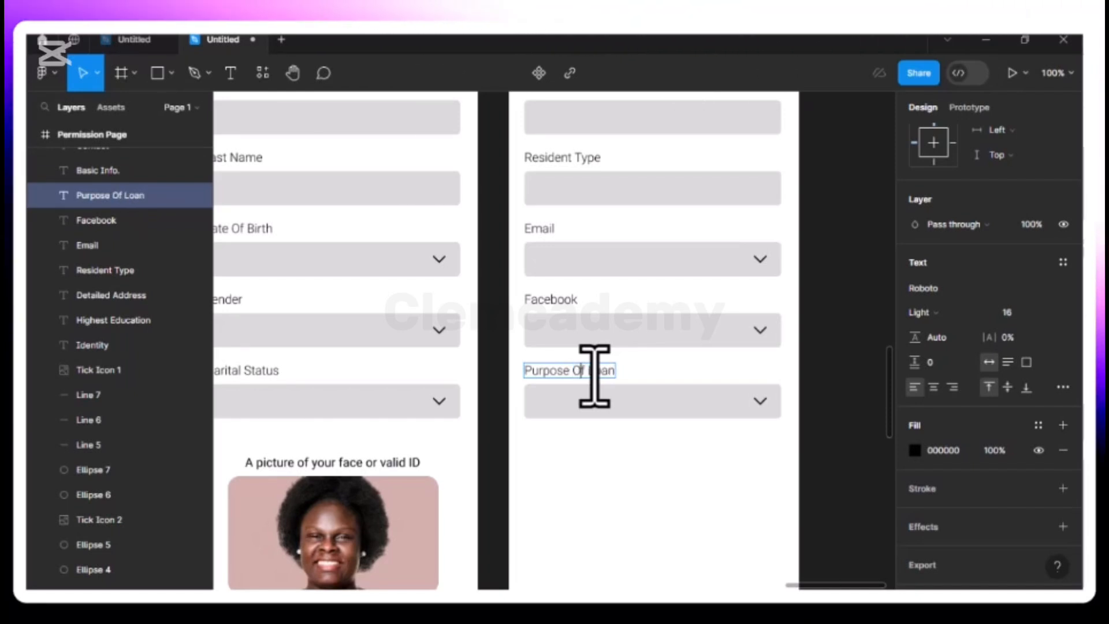
# - Move the drop-down icon from the Email field up into the Highest Education field at X 314, Y 228
pyautogui.scroll(2, 539, 434)
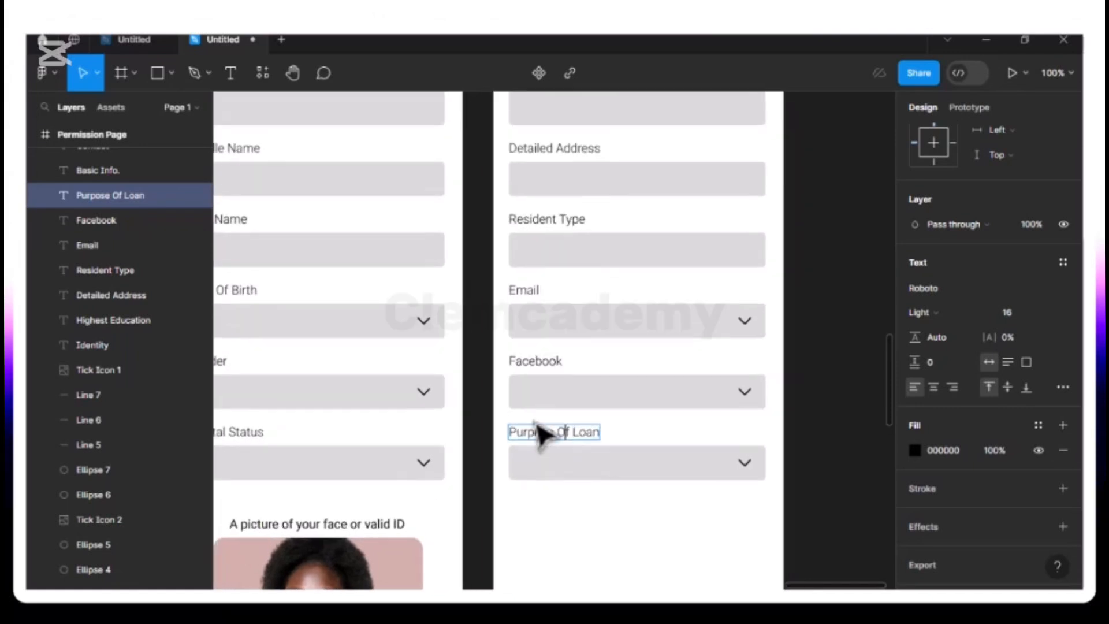
pyautogui.scroll(5, 539, 433)
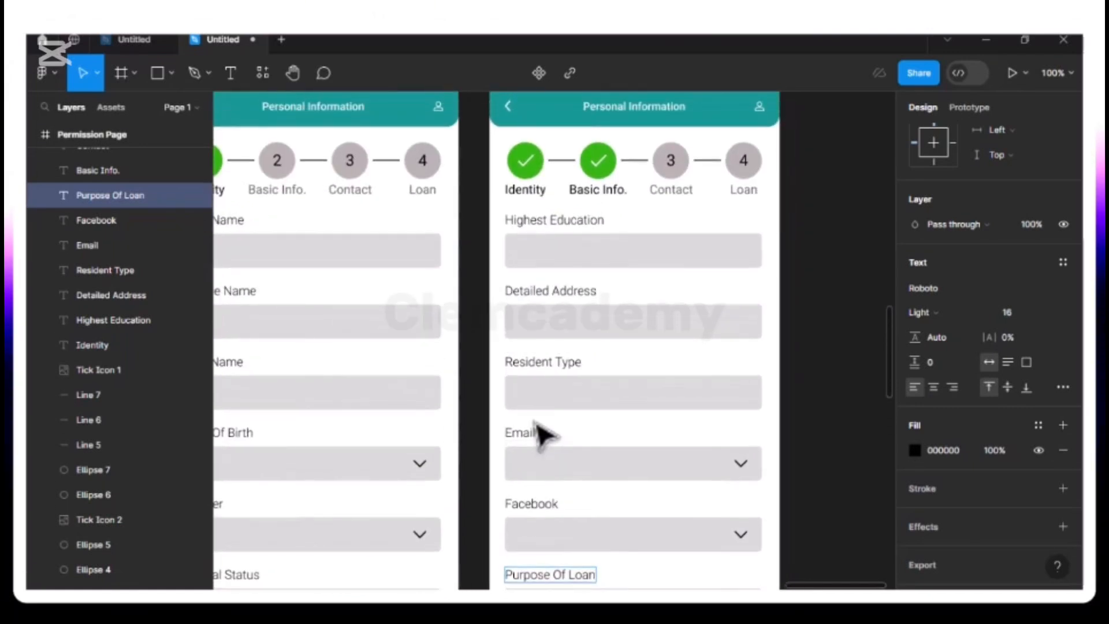
pyautogui.press('Escape')
pyautogui.click(742, 463)
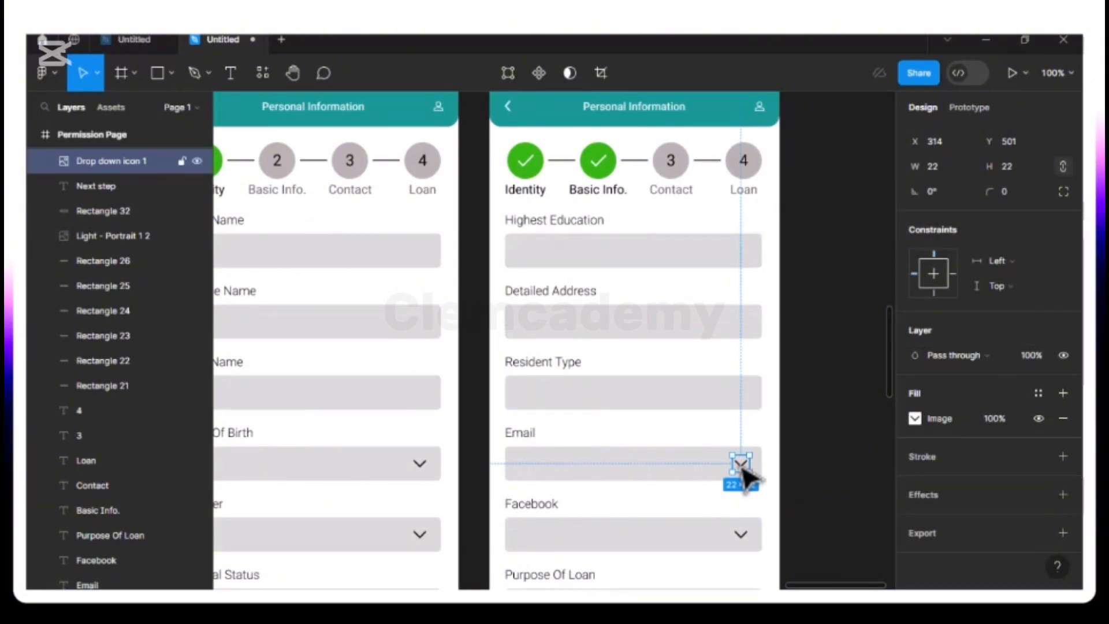
pyautogui.moveTo(744, 475); pyautogui.dragTo(743, 253)
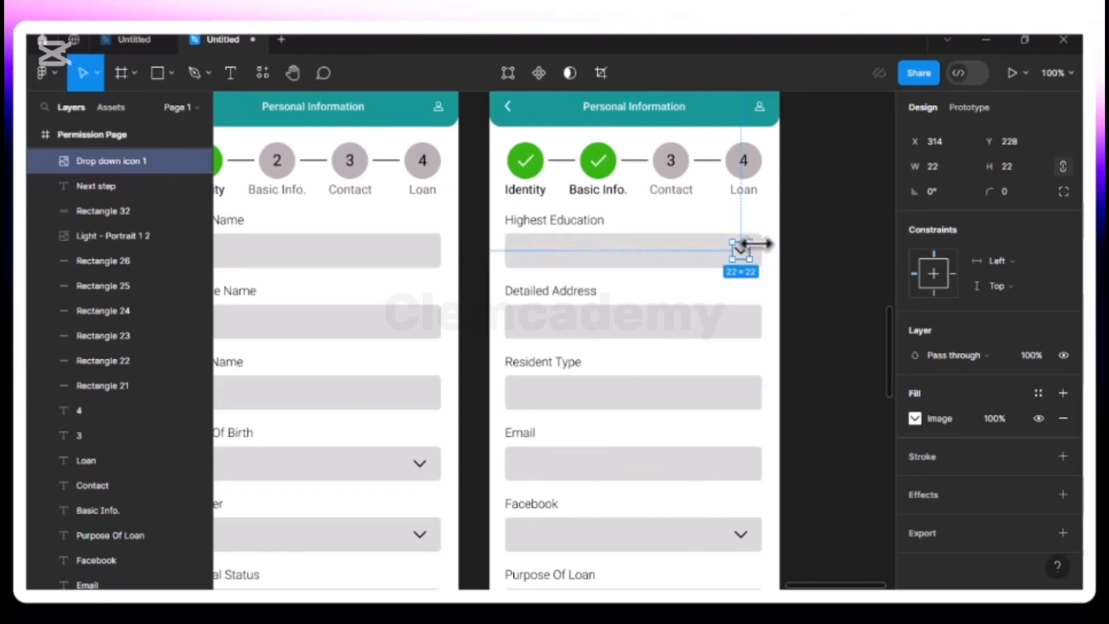
# - Duplicate the Highest Education drop-down icon and place the copy in the Resident Type field at X 314, Y 410
pyautogui.hotkey('ctrl', '=')
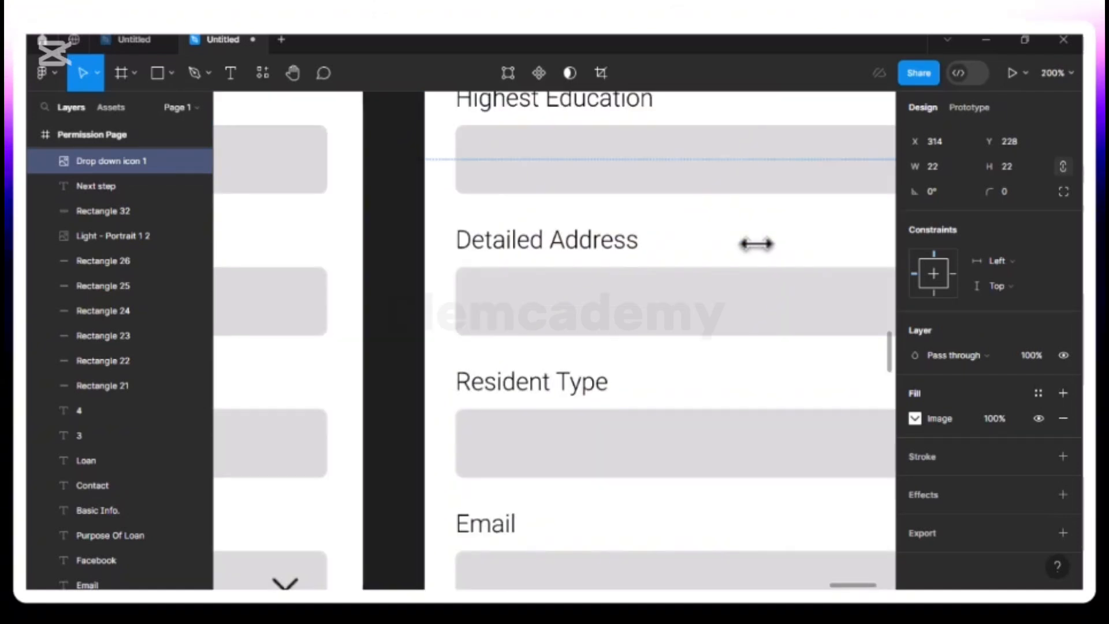
pyautogui.hscroll(5, 755, 243)
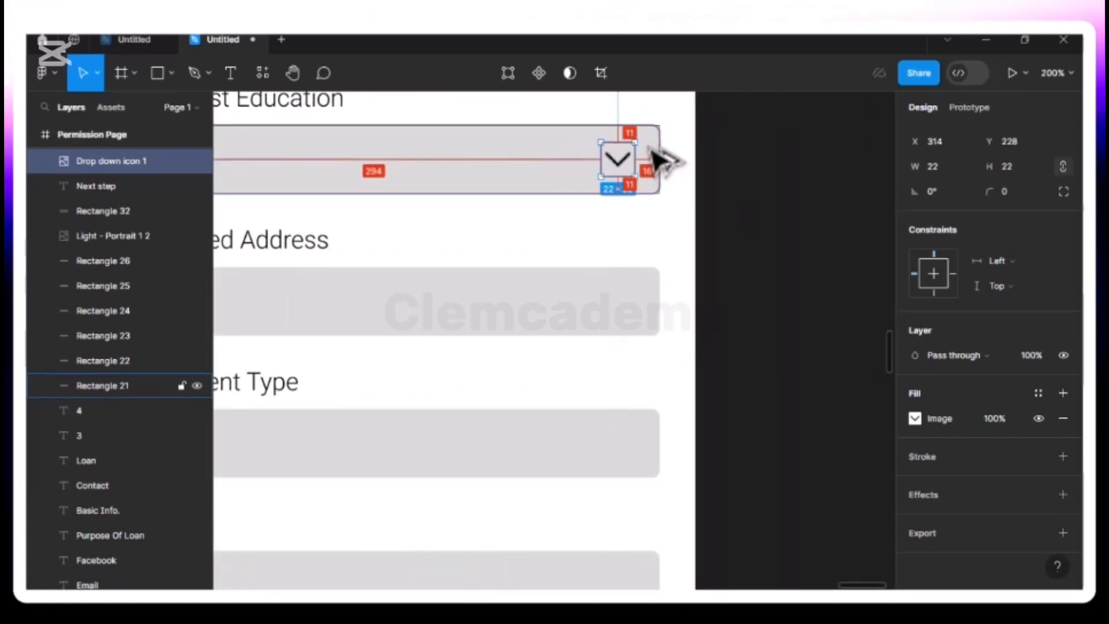
pyautogui.hscroll(-5, 664, 160)
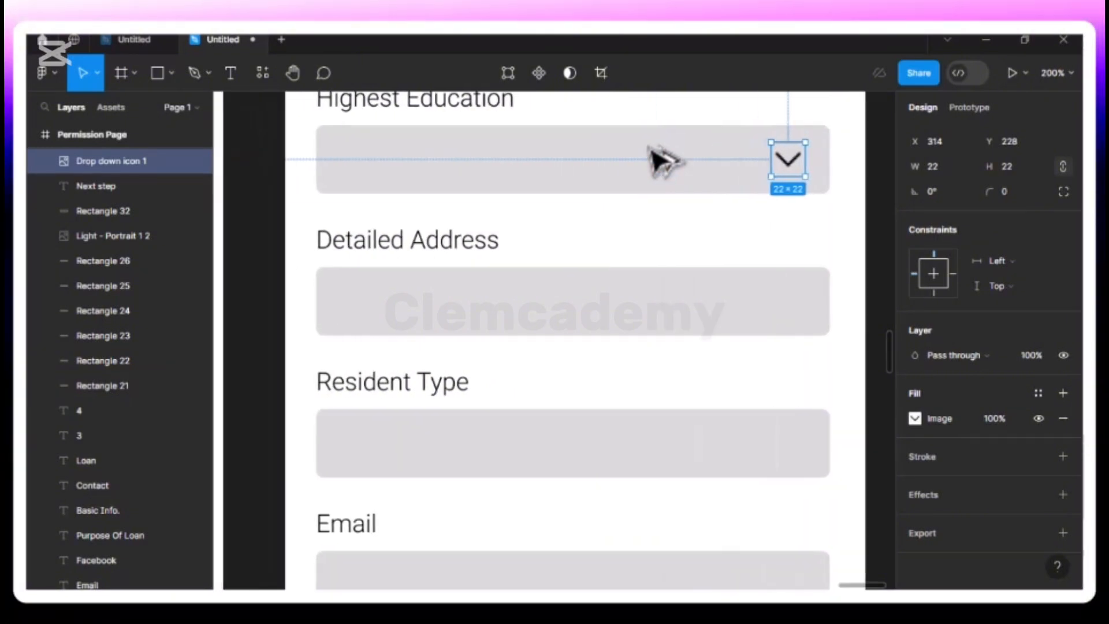
pyautogui.hscroll(1, 682, 168)
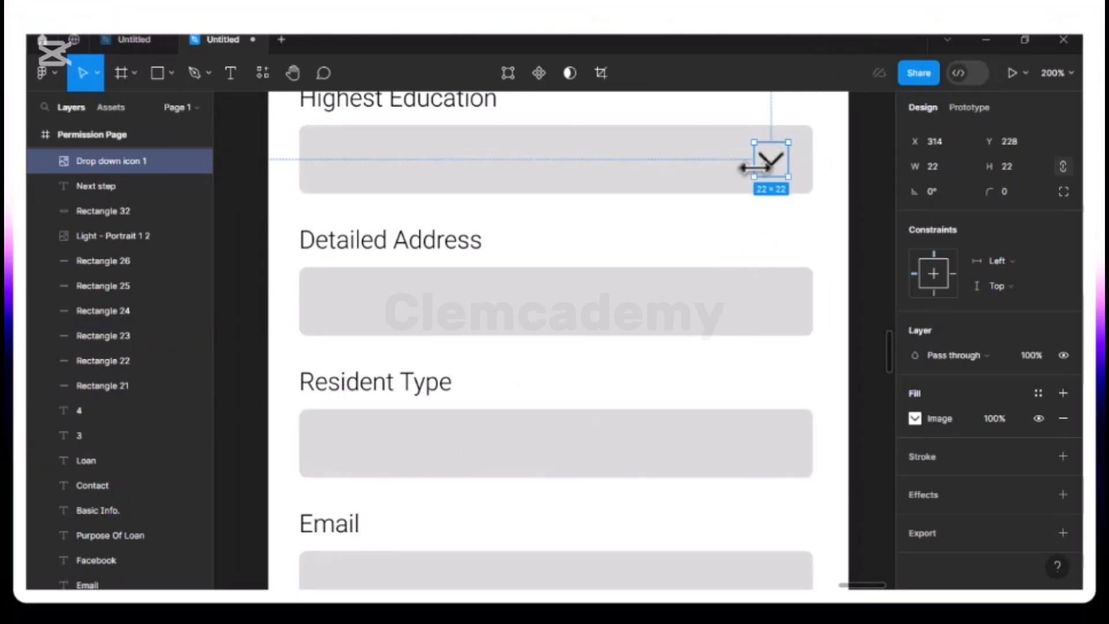
pyautogui.hotkey('ctrl', 'd')
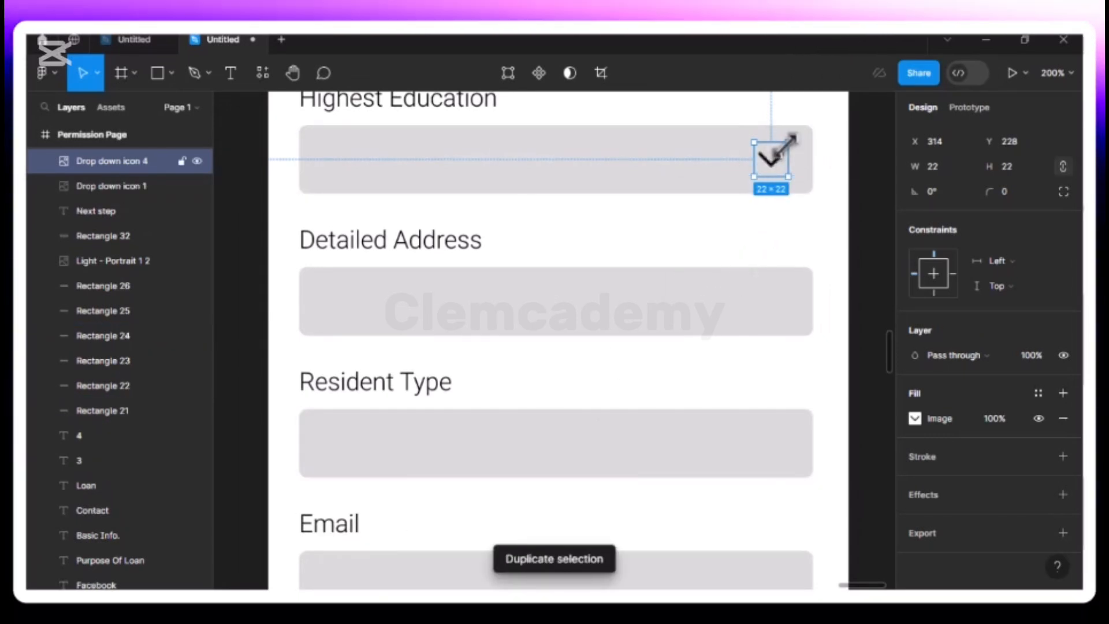
pyautogui.moveTo(772, 160); pyautogui.dragTo(788, 445)
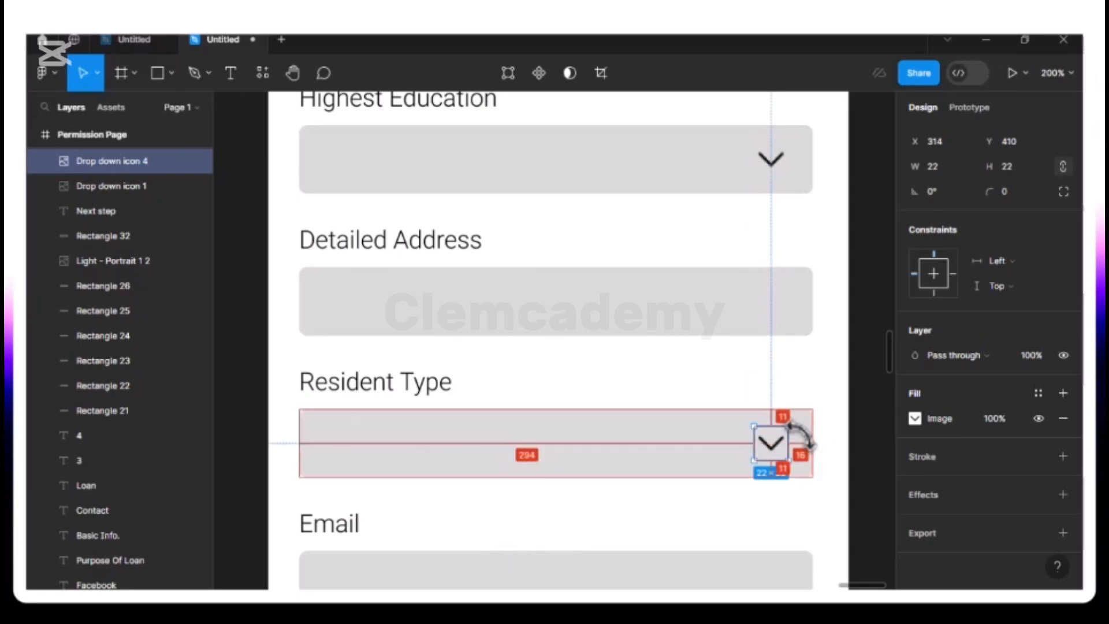
# - Delete the drop-down icon from the Facebook field
pyautogui.scroll(-5, 800, 436)
pyautogui.scroll(-1, 799, 436)
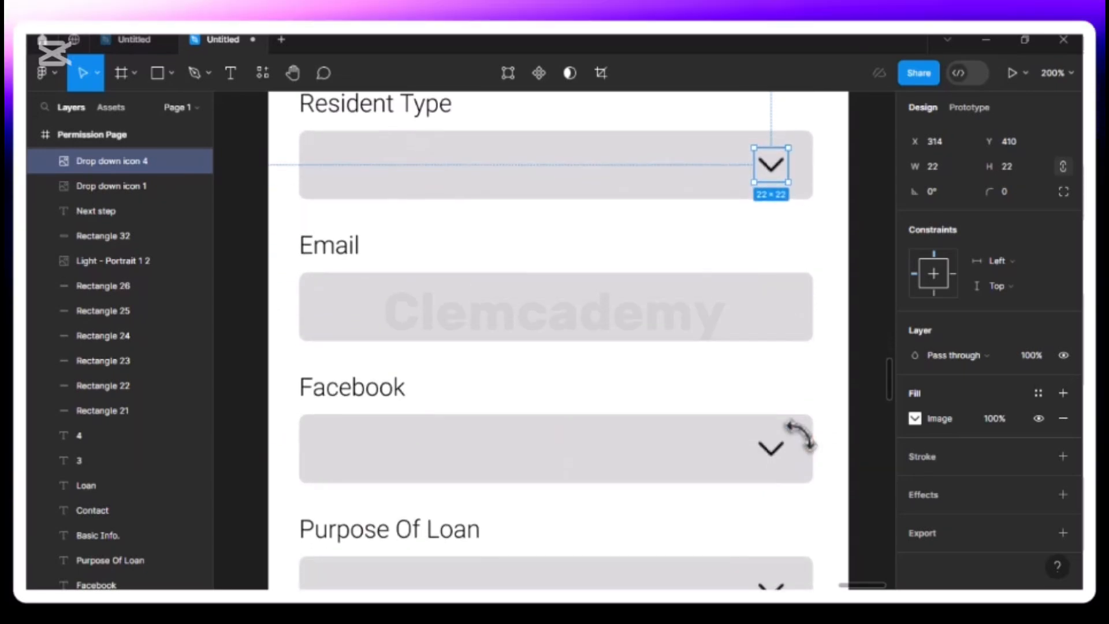
pyautogui.scroll(3, 799, 435)
pyautogui.scroll(1, 800, 434)
pyautogui.scroll(-7, 800, 434)
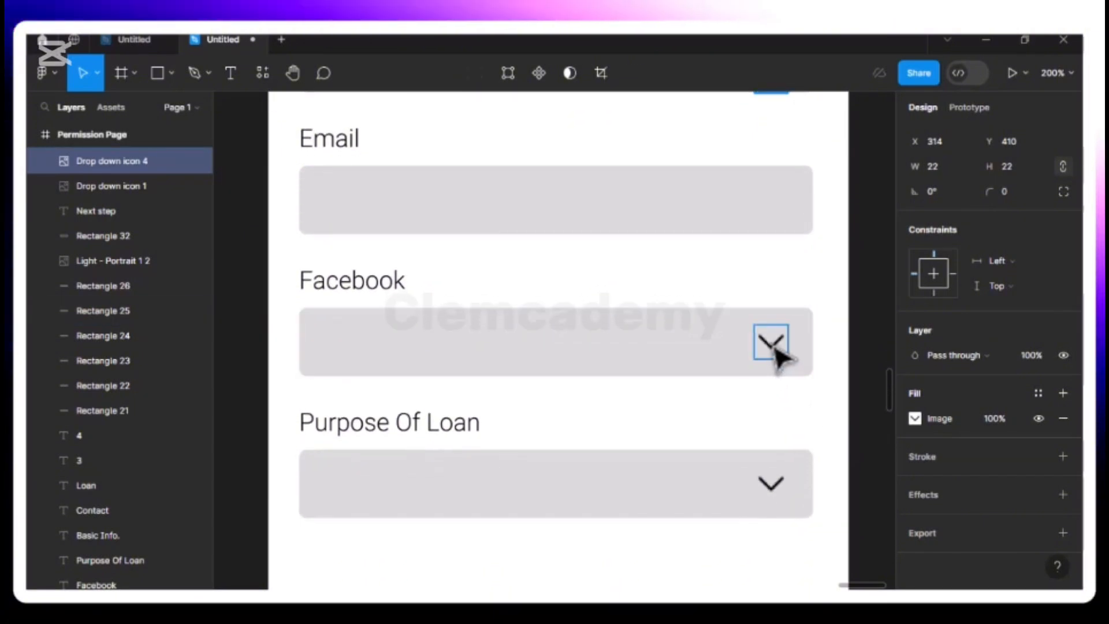
pyautogui.click(773, 347)
pyautogui.press('Delete')
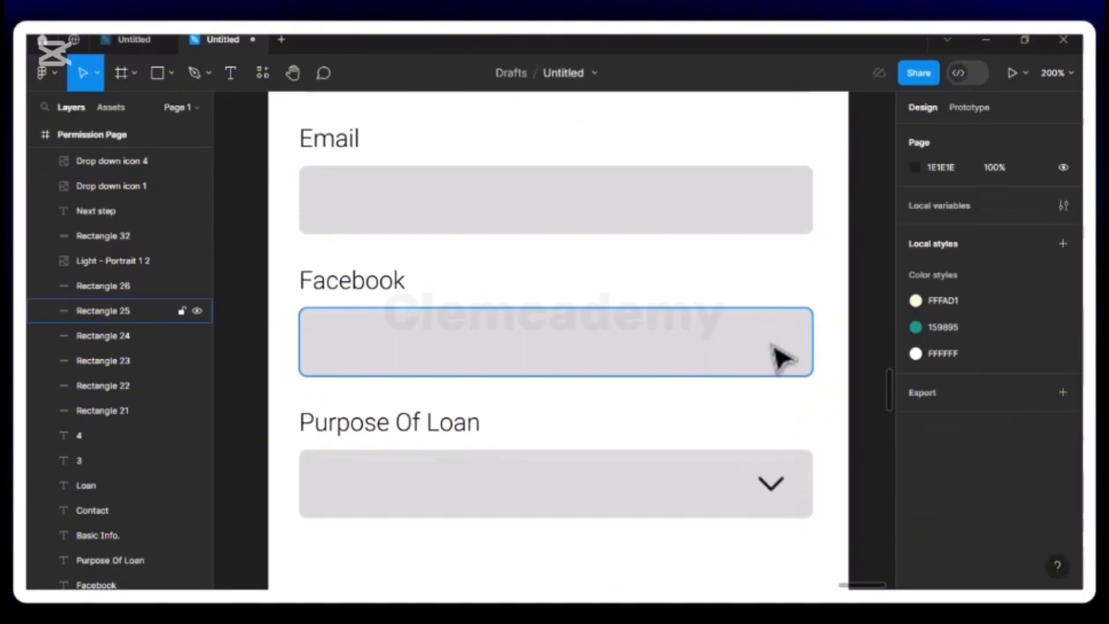
pyautogui.scroll(-3, 781, 358)
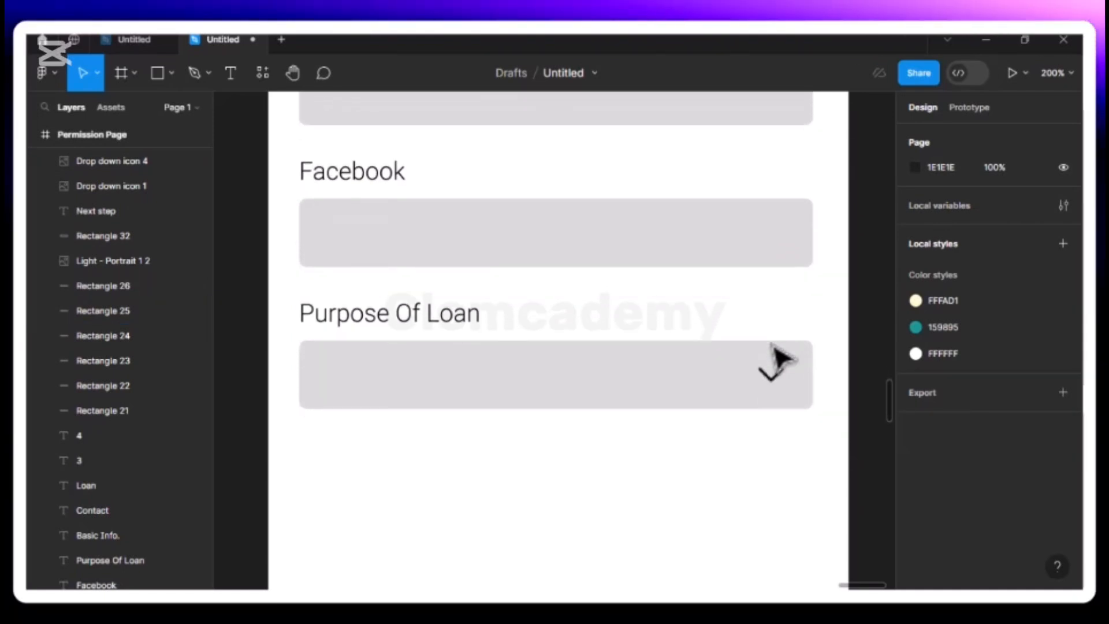
# - Move the Next step button and the home indicator up together on the Basic Info. page, just below the Purpose Of Loan field
pyautogui.hotkey('shift', '0')
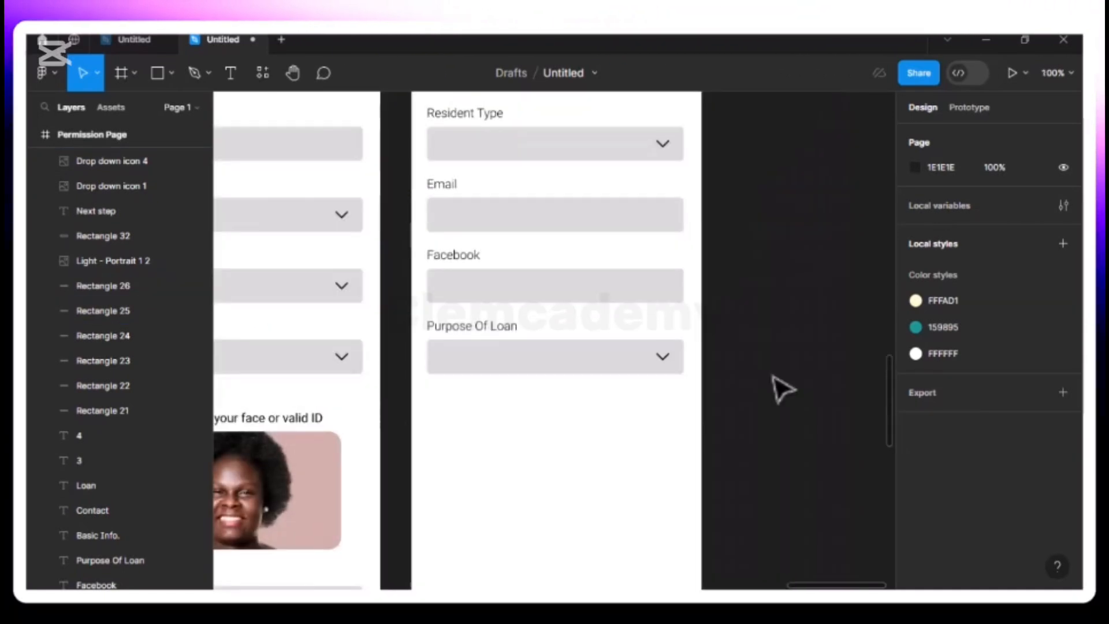
pyautogui.scroll(2, 784, 390)
pyautogui.scroll(-3, 784, 389)
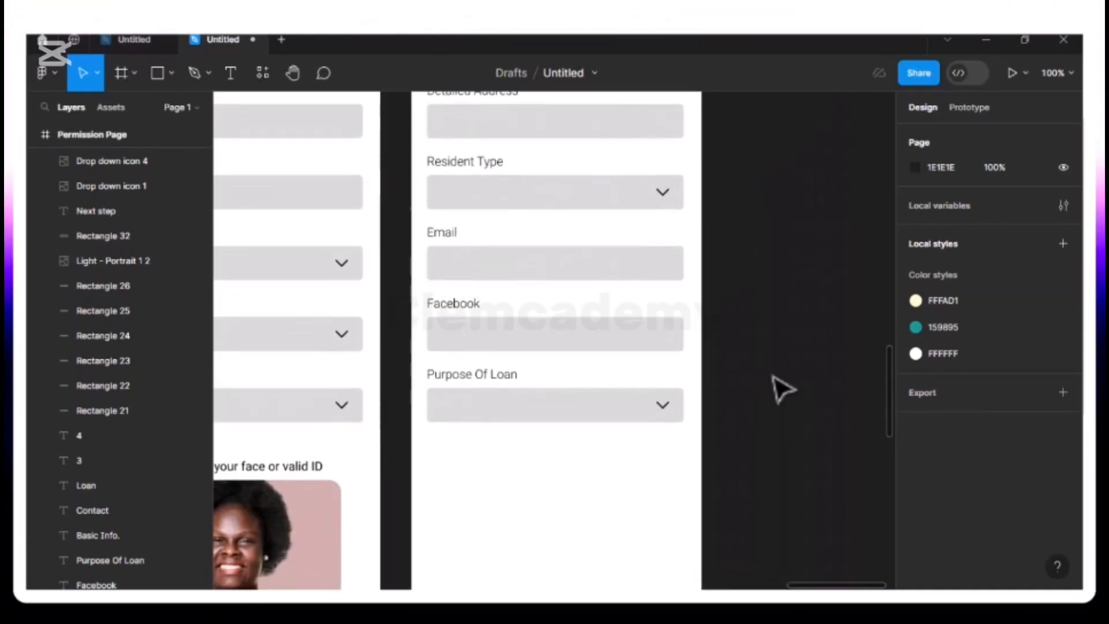
pyautogui.press('-')
pyautogui.scroll(-3, 784, 392)
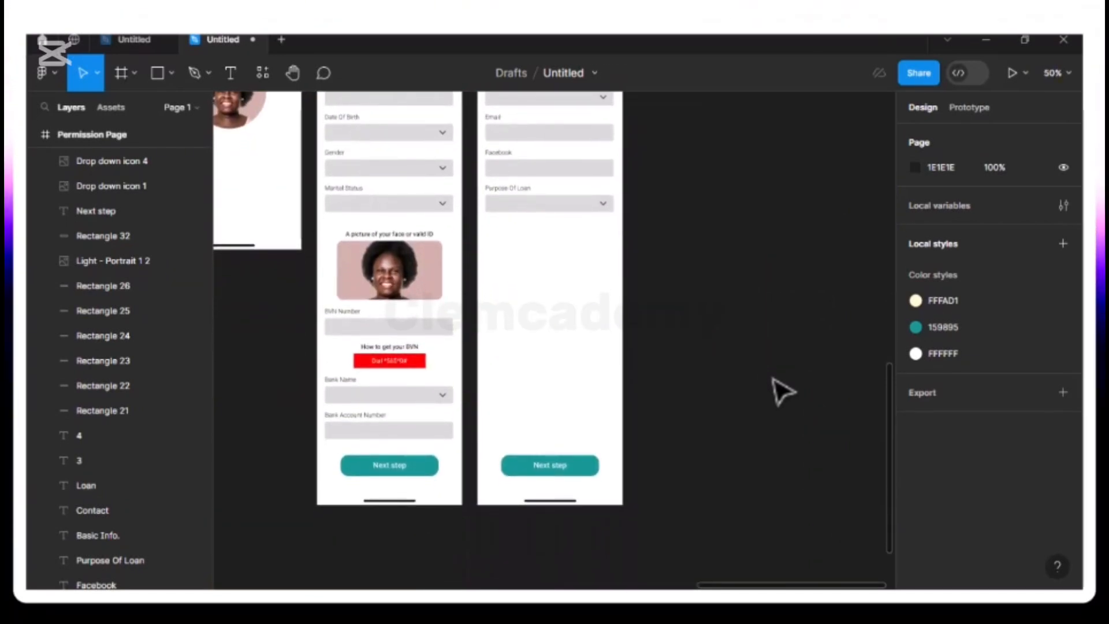
pyautogui.click(550, 501)
pyautogui.moveTo(493, 438); pyautogui.dragTo(584, 503)
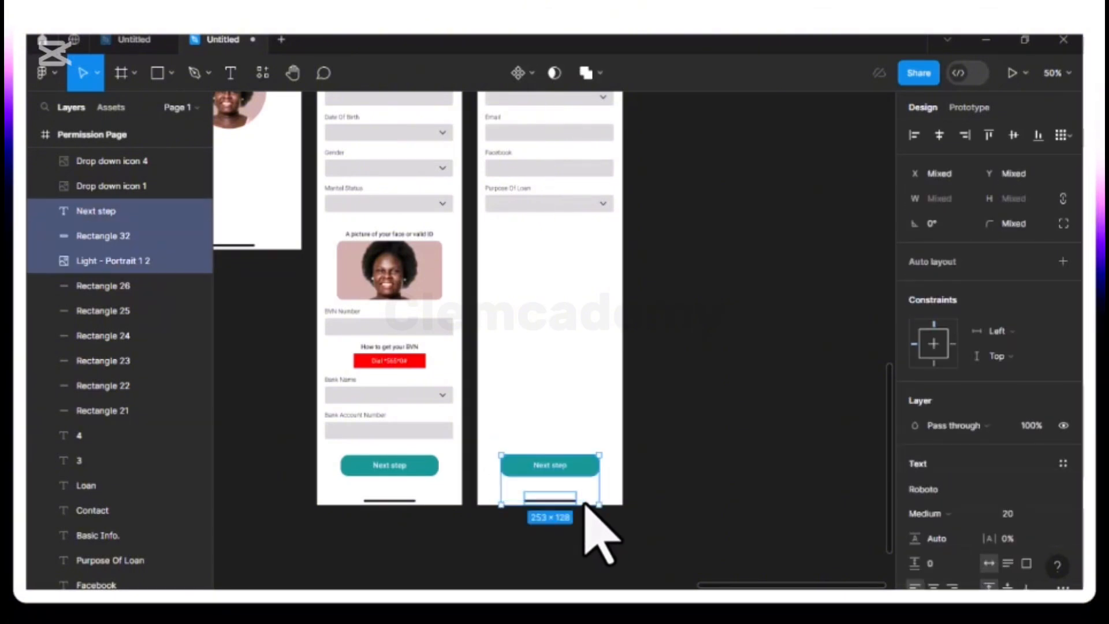
pyautogui.moveTo(577, 502); pyautogui.dragTo(571, 277)
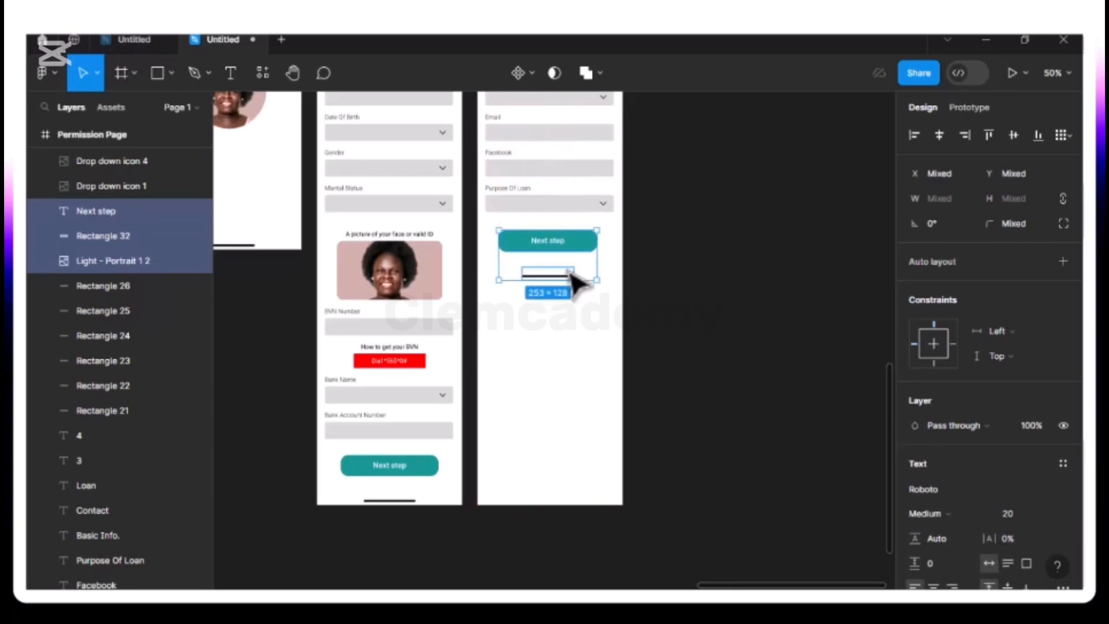
# - Nudge the Basic Info. page's Next step button and its text up slightly to match the field-to-button gap on the Identity page
pyautogui.click(391, 471)
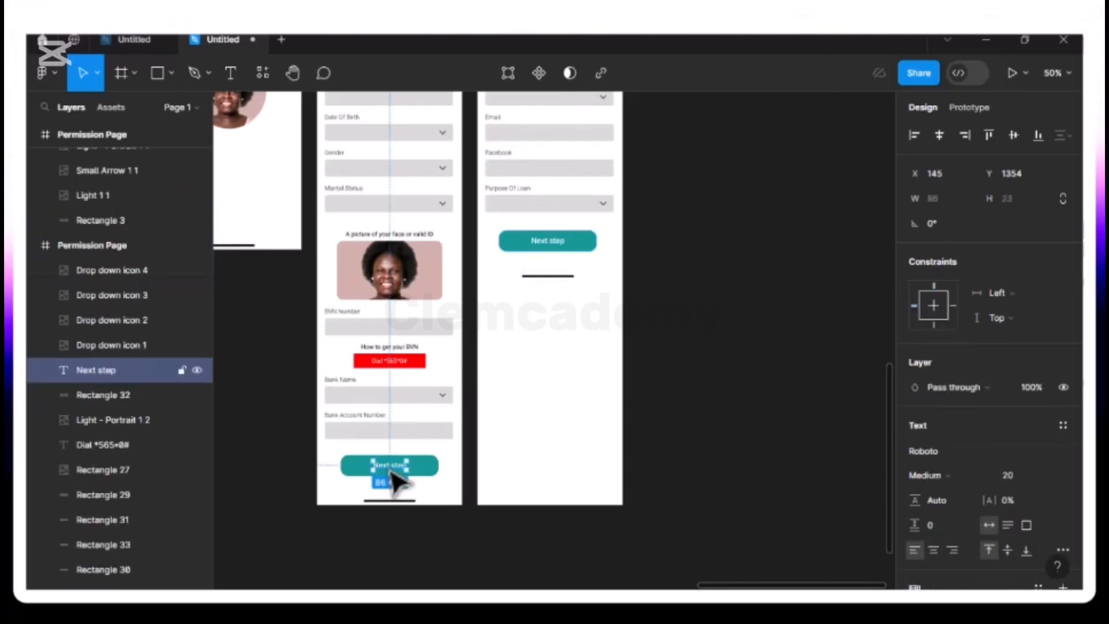
pyautogui.click(428, 471)
pyautogui.press('alt')
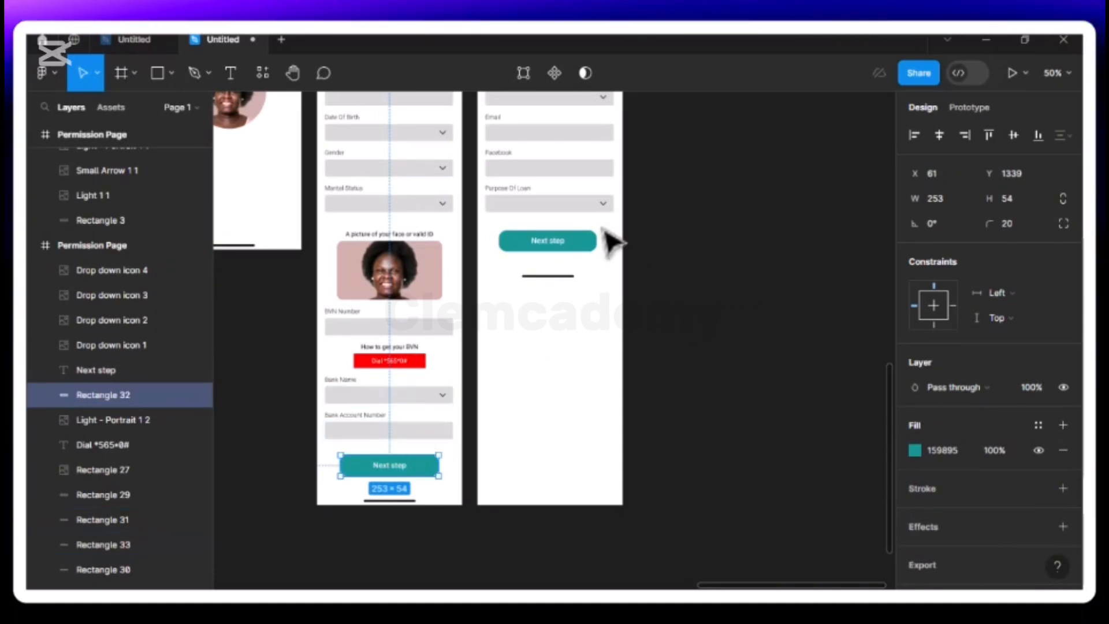
pyautogui.click(580, 248)
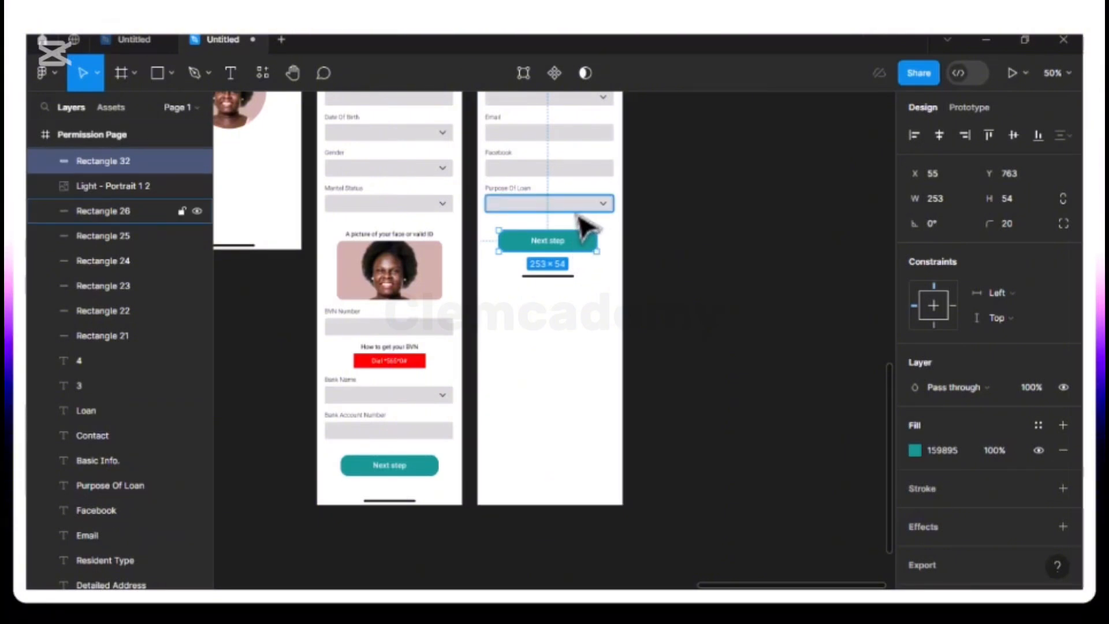
pyautogui.press('alt')
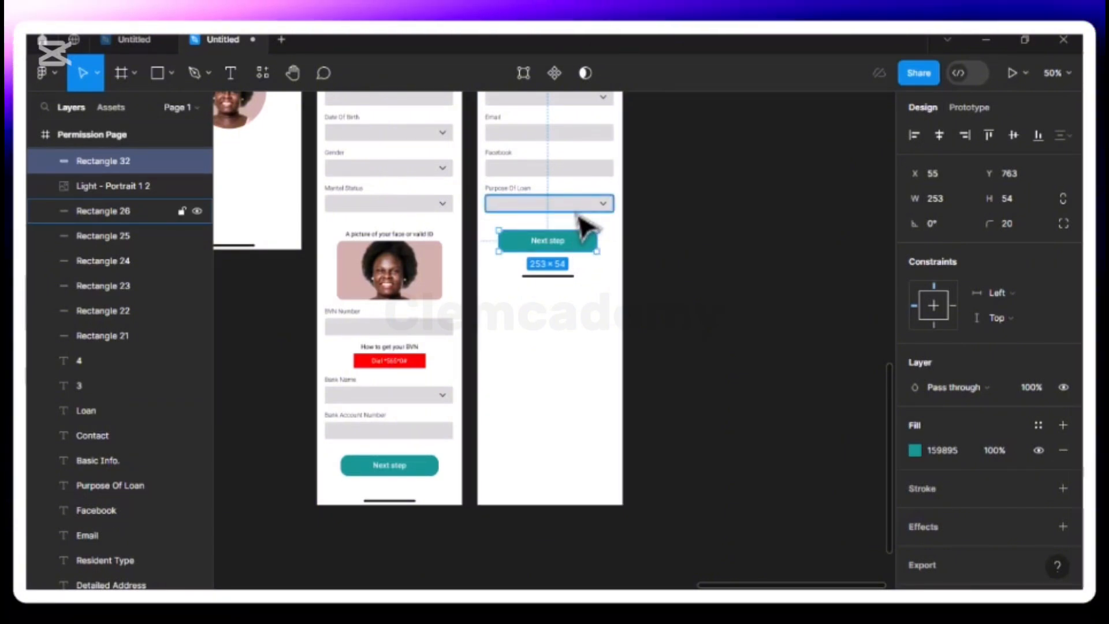
pyautogui.keyDown('shift'); pyautogui.click(558, 248); pyautogui.keyUp('shift')
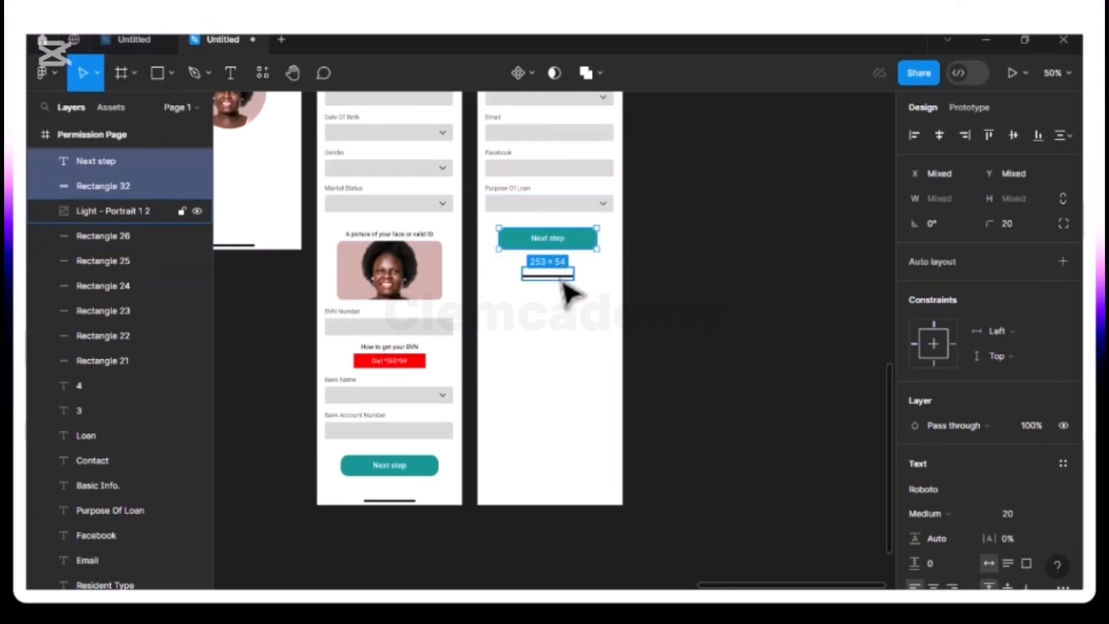
# - Move the Basic Info. page's home indicator to Y 851, matching its spacing below the Next step button on the Identity page
pyautogui.click(398, 502)
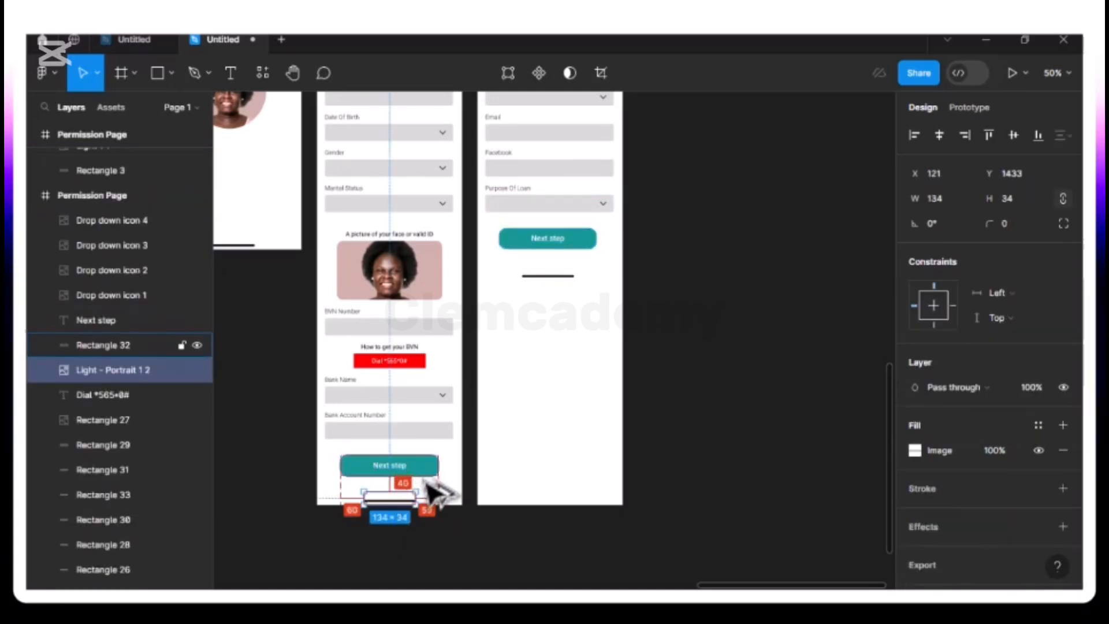
pyautogui.click(564, 277)
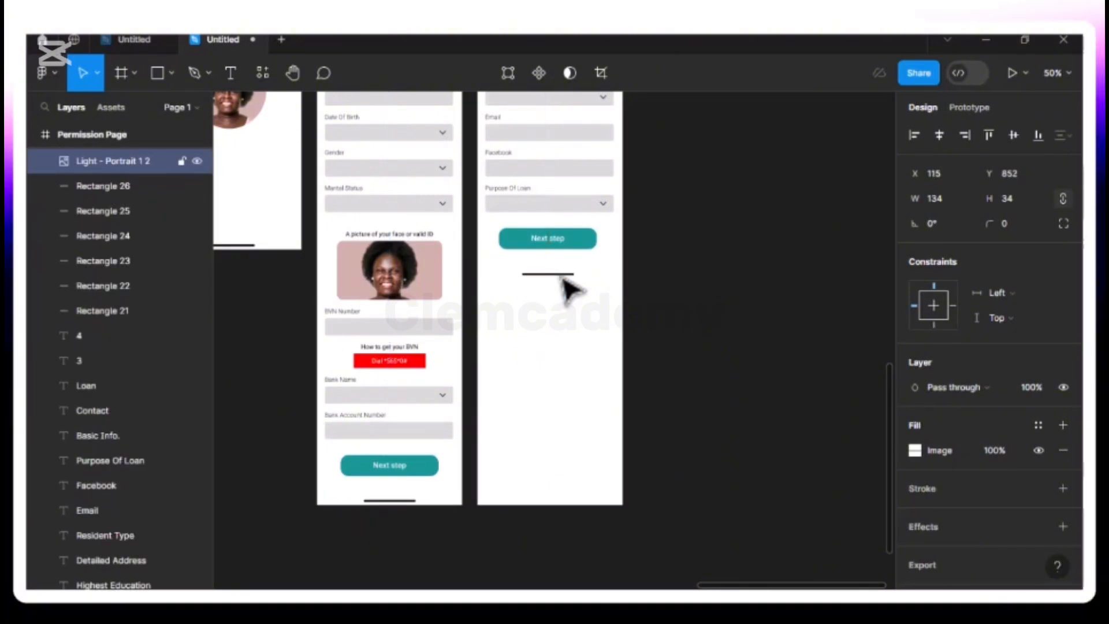
pyautogui.moveTo(569, 288); pyautogui.dragTo(582, 267)
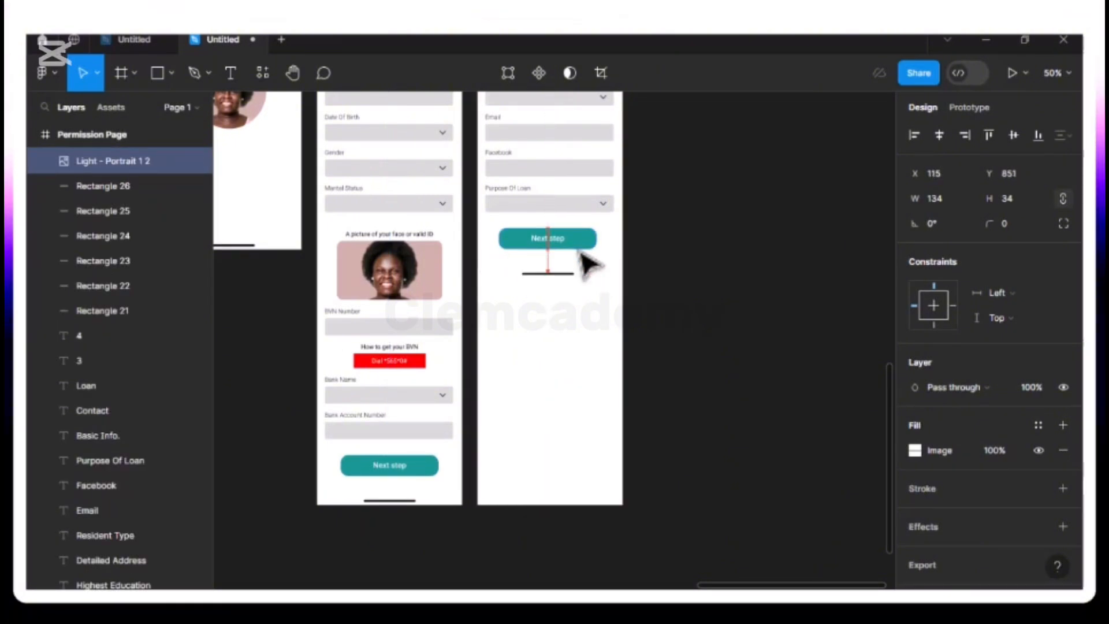
# - Shorten the Basic Info. page frame from its lower edge to a height of 885, ending just below the home indicator
pyautogui.scroll(5, 589, 260)
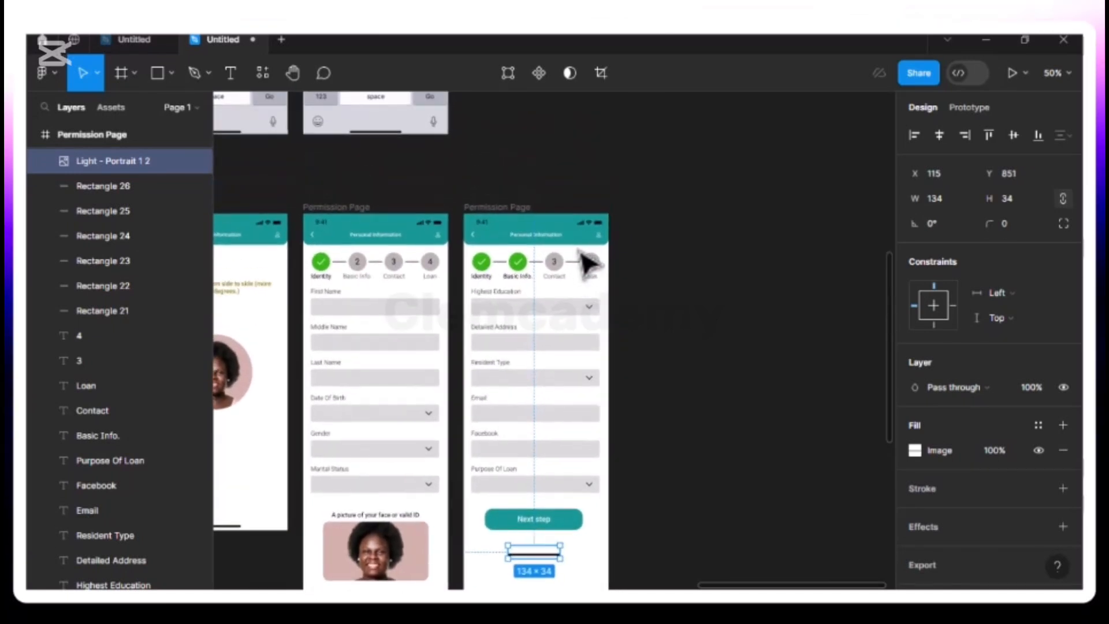
pyautogui.click(507, 206)
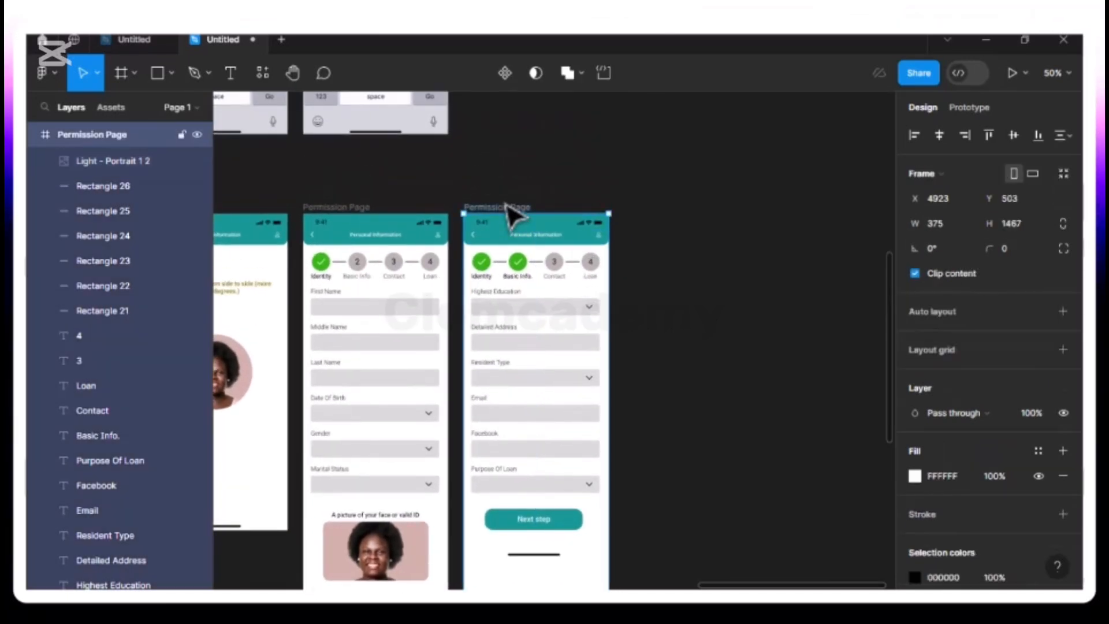
pyautogui.scroll(-7, 508, 272)
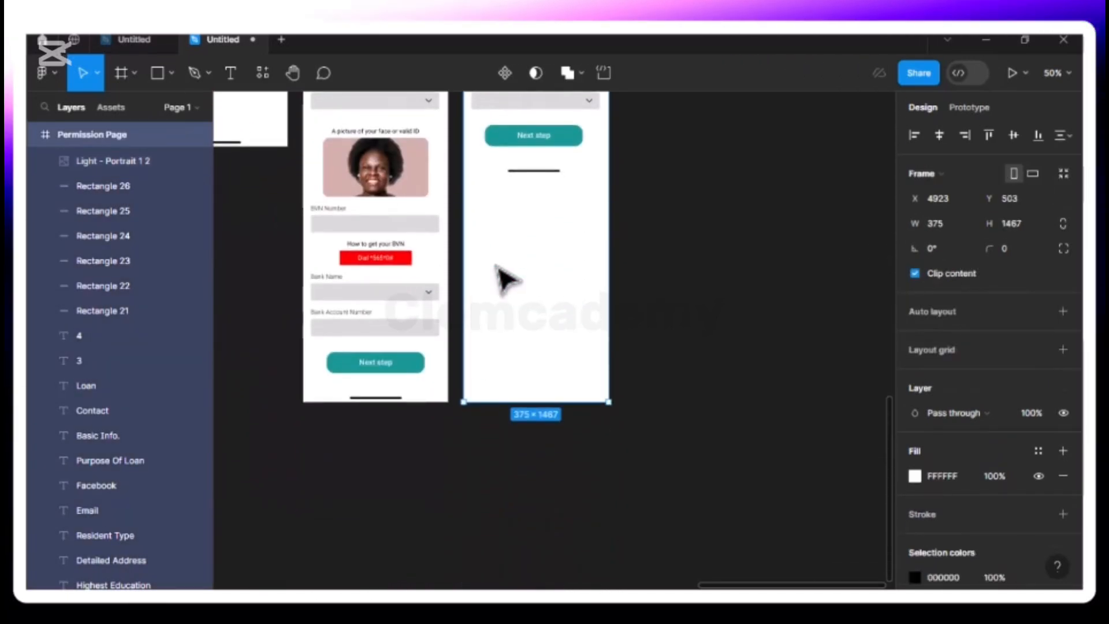
pyautogui.moveTo(488, 383); pyautogui.dragTo(481, 180)
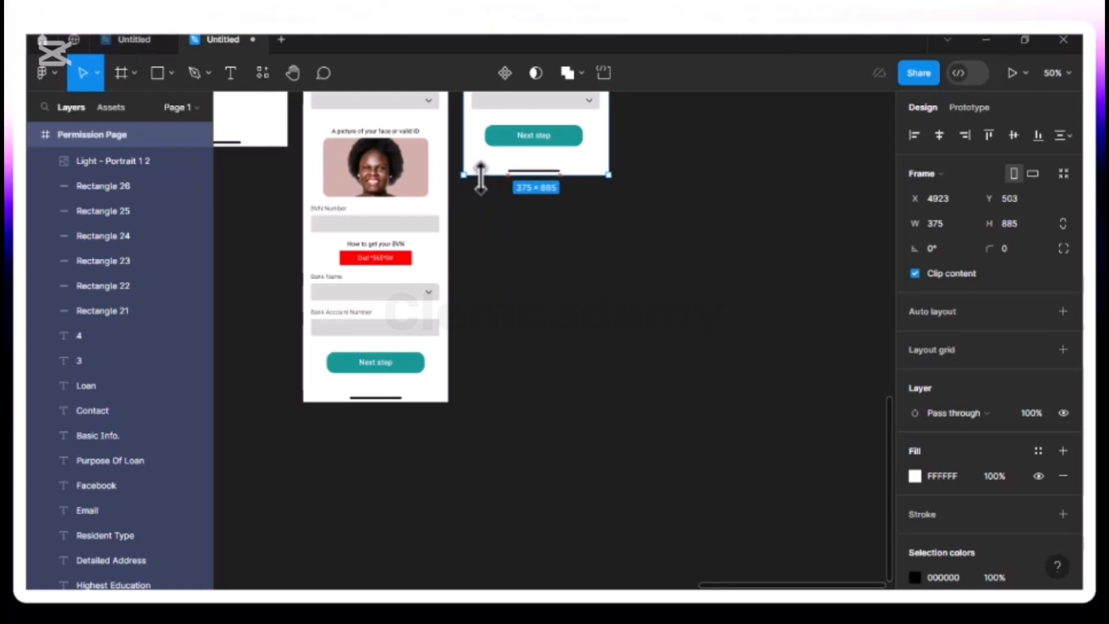
# - Duplicate the Basic Info. page frame and set the Contact step label's fill opacity to 100% in the copy
pyautogui.scroll(5, 481, 179)
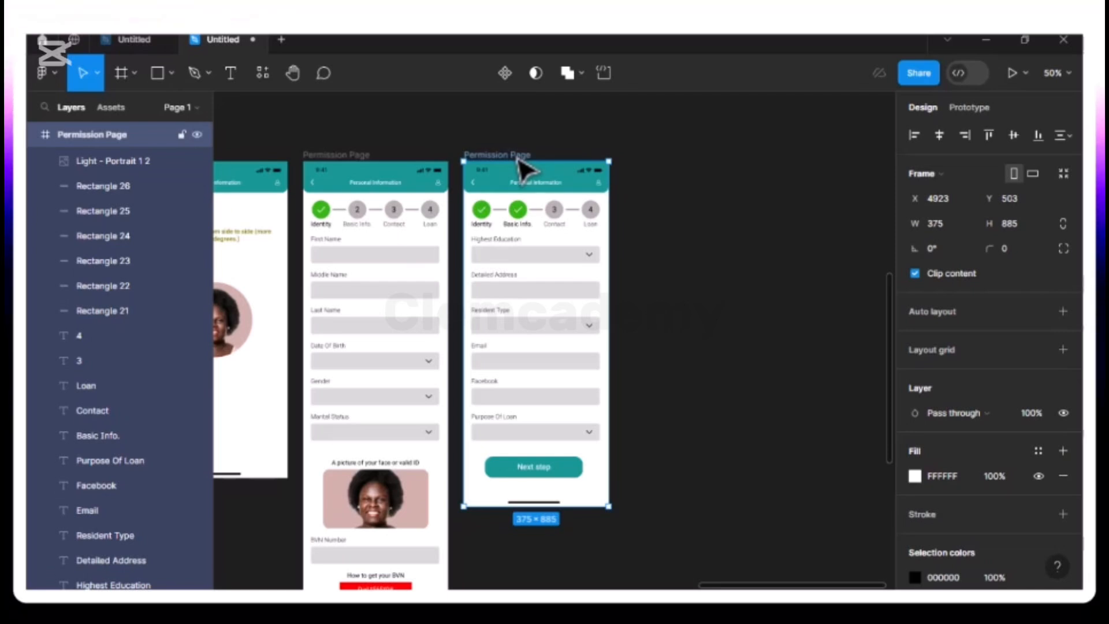
pyautogui.hotkey('ctrl', 'd')
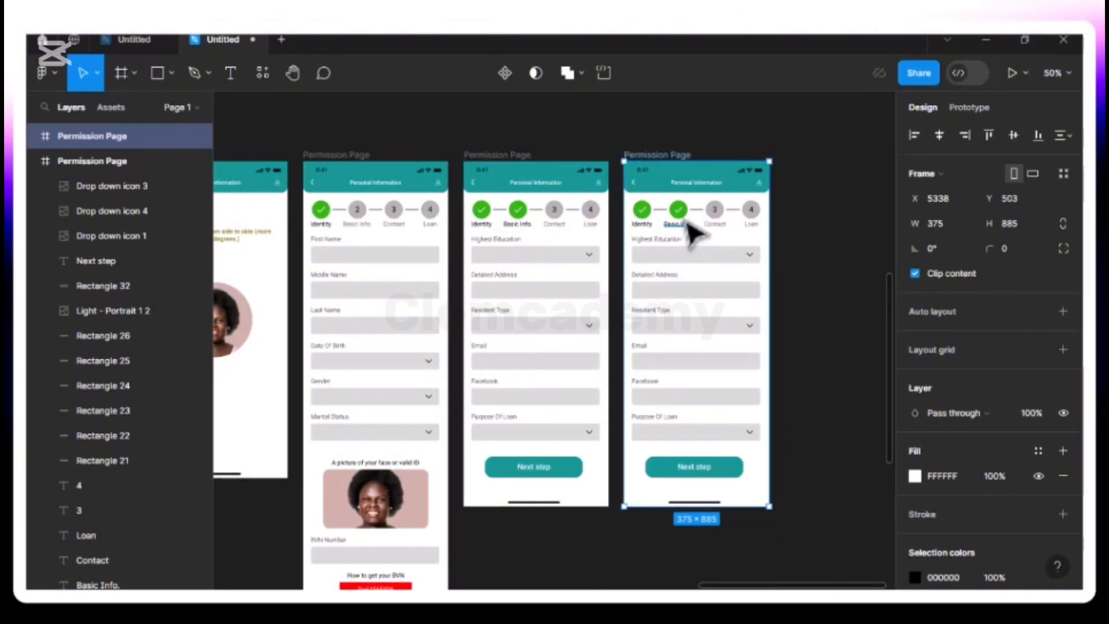
pyautogui.scroll(5, 692, 232)
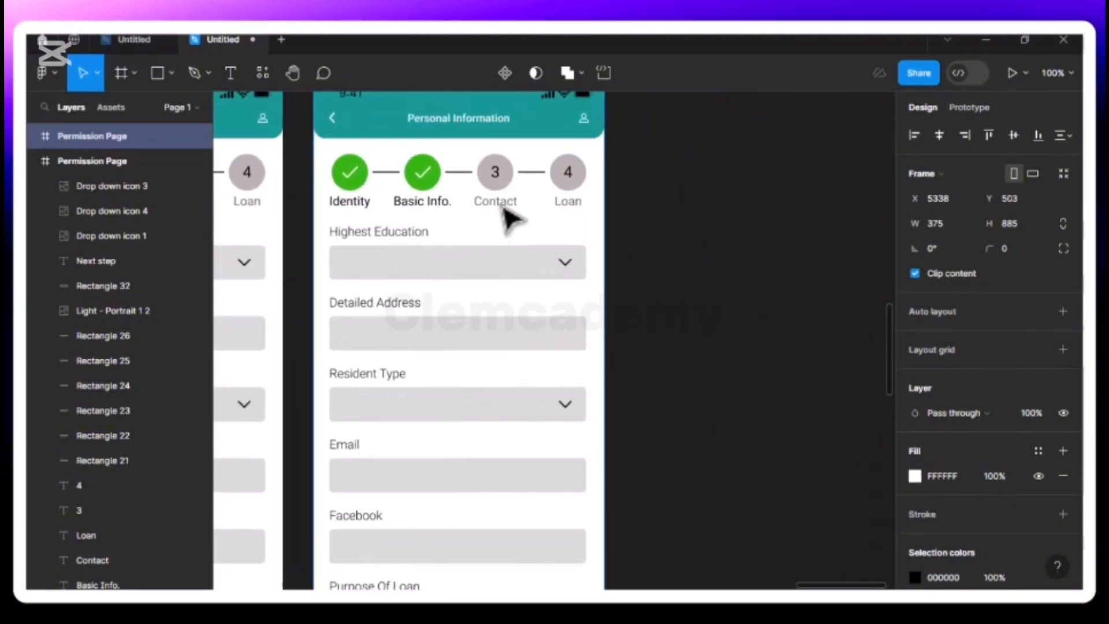
pyautogui.click(502, 207)
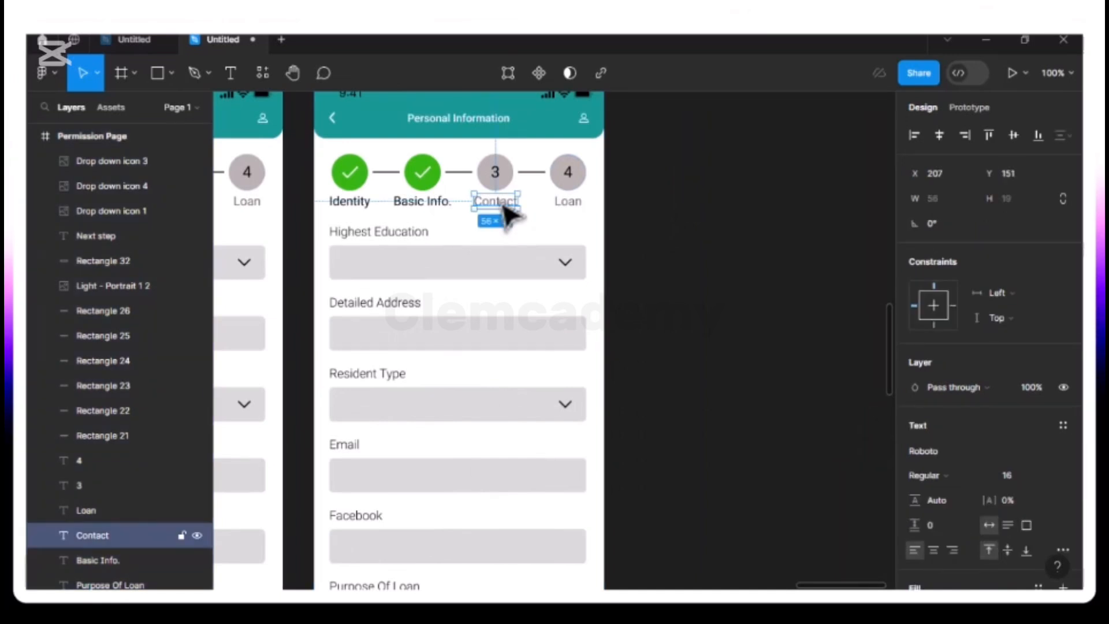
pyautogui.scroll(-3, 961, 498)
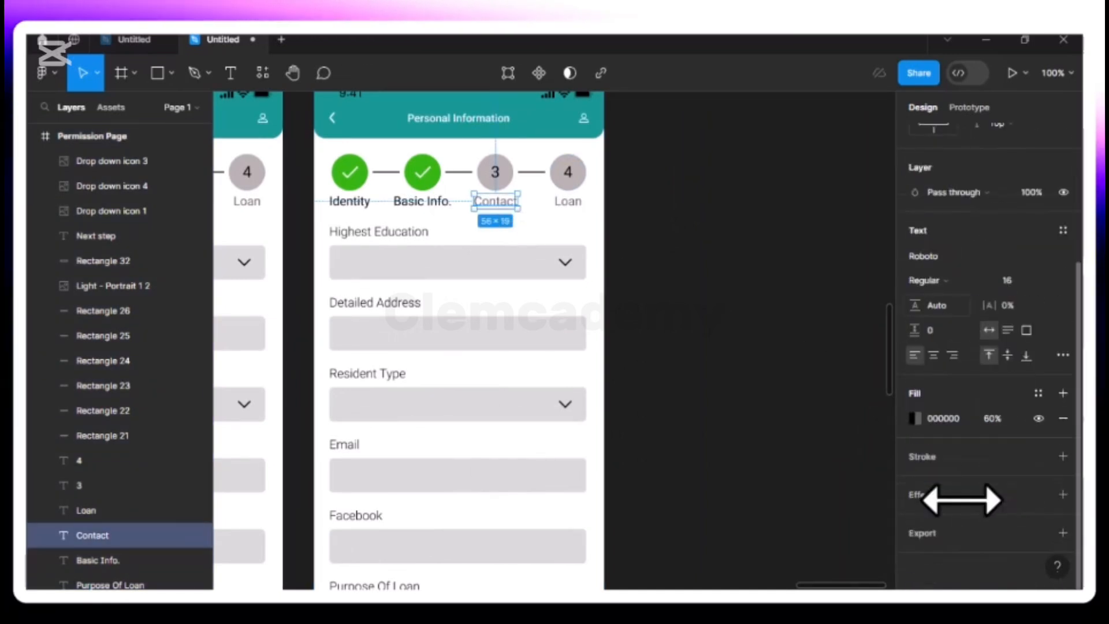
pyautogui.write('100')
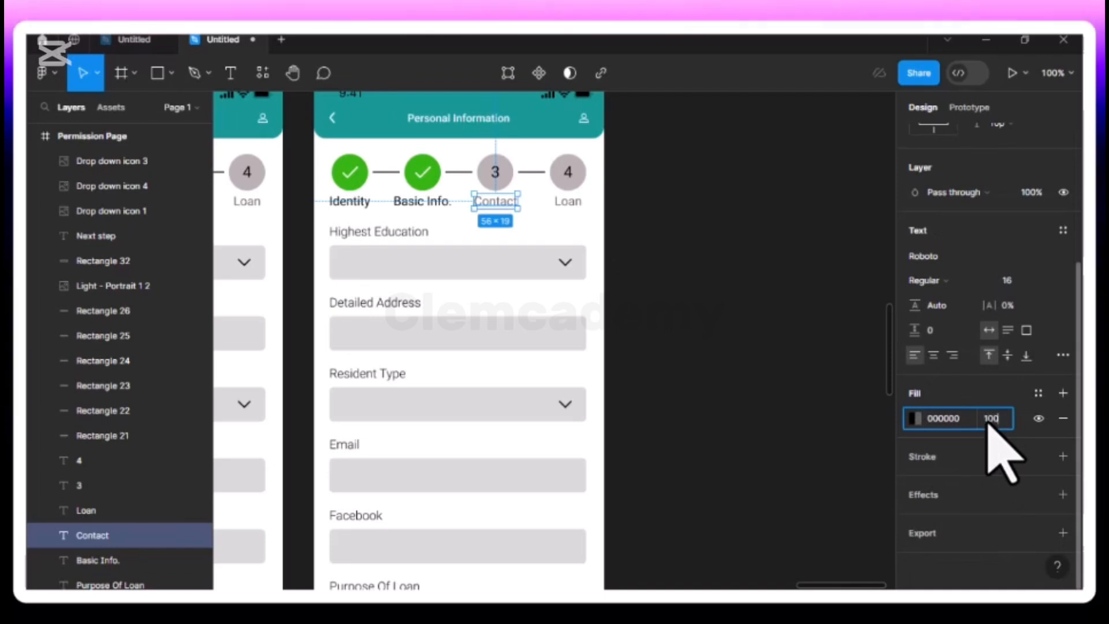
pyautogui.press('Return')
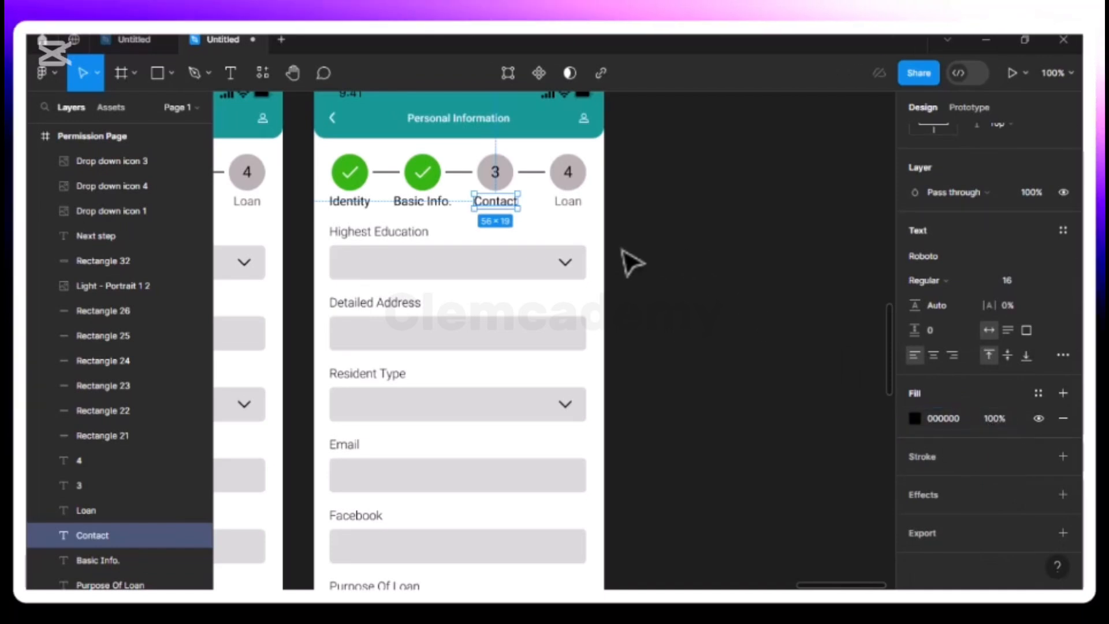
# - Replace the number 3 above Contact with a copy of the Basic Info. tick icon at X 225, Y 115, brought to the front
pyautogui.click(495, 172)
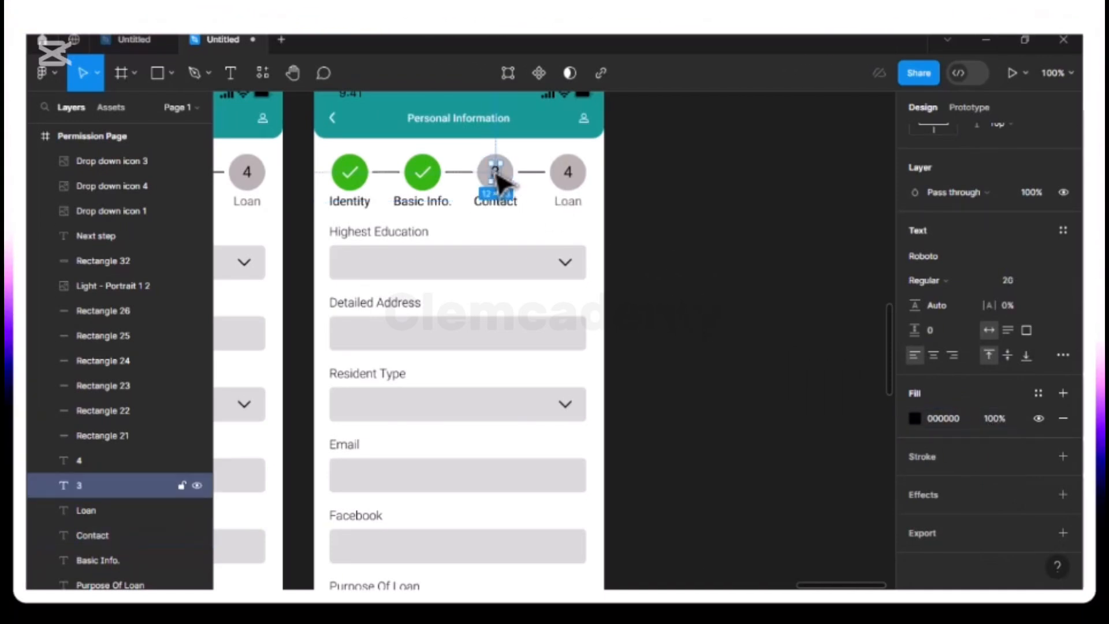
pyautogui.press('Delete')
pyautogui.click(430, 173)
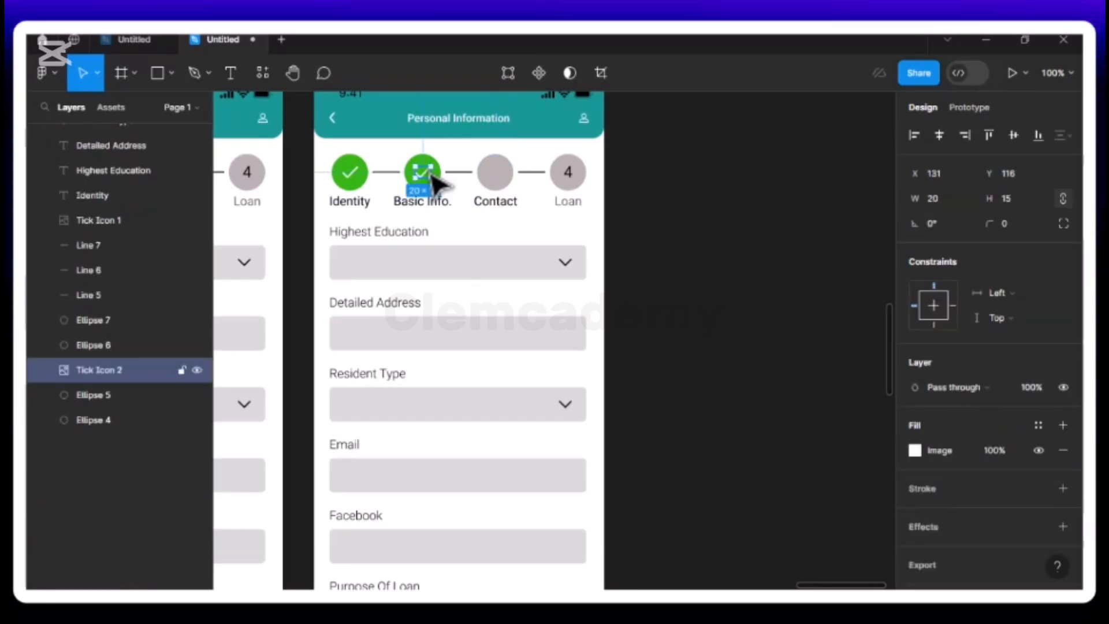
pyautogui.hotkey('ctrl', 'd')
pyautogui.moveTo(430, 174); pyautogui.dragTo(502, 180)
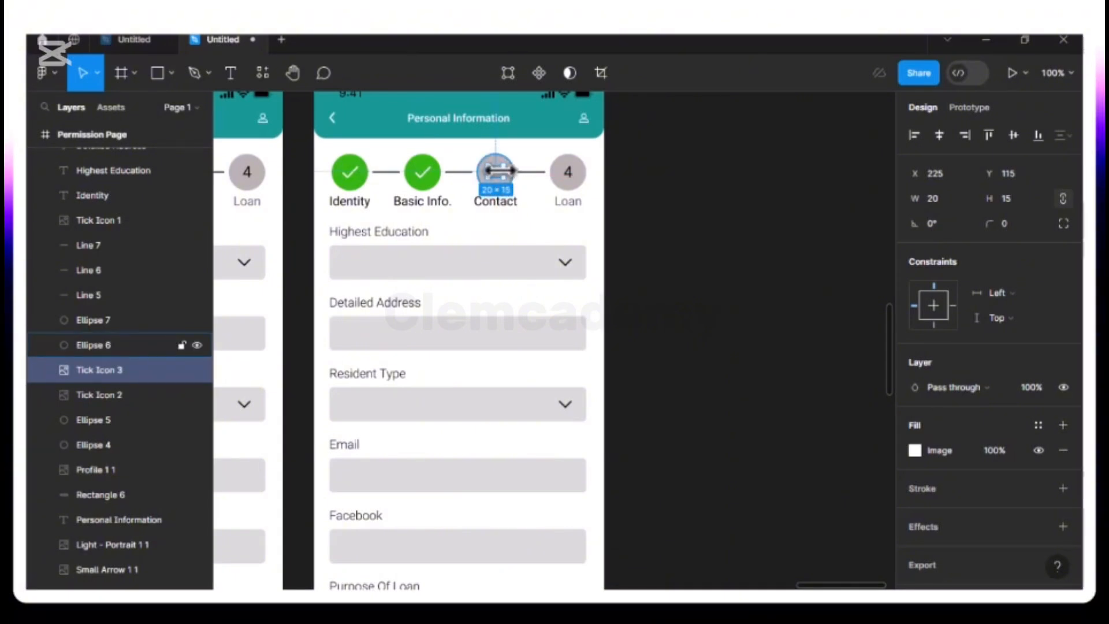
pyautogui.rightClick(496, 172)
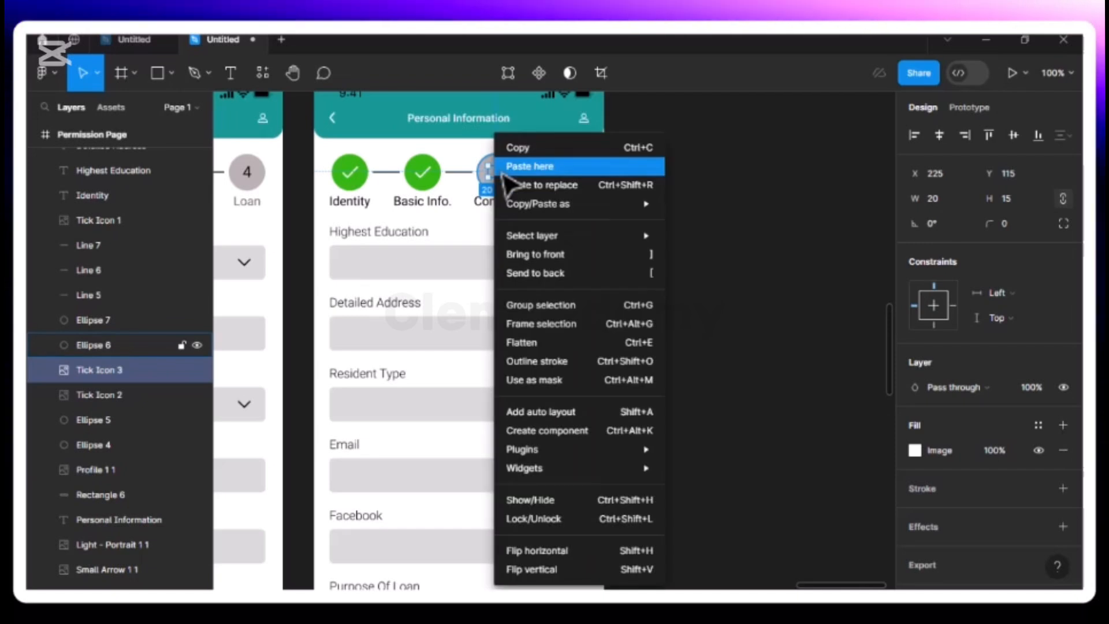
pyautogui.click(535, 258)
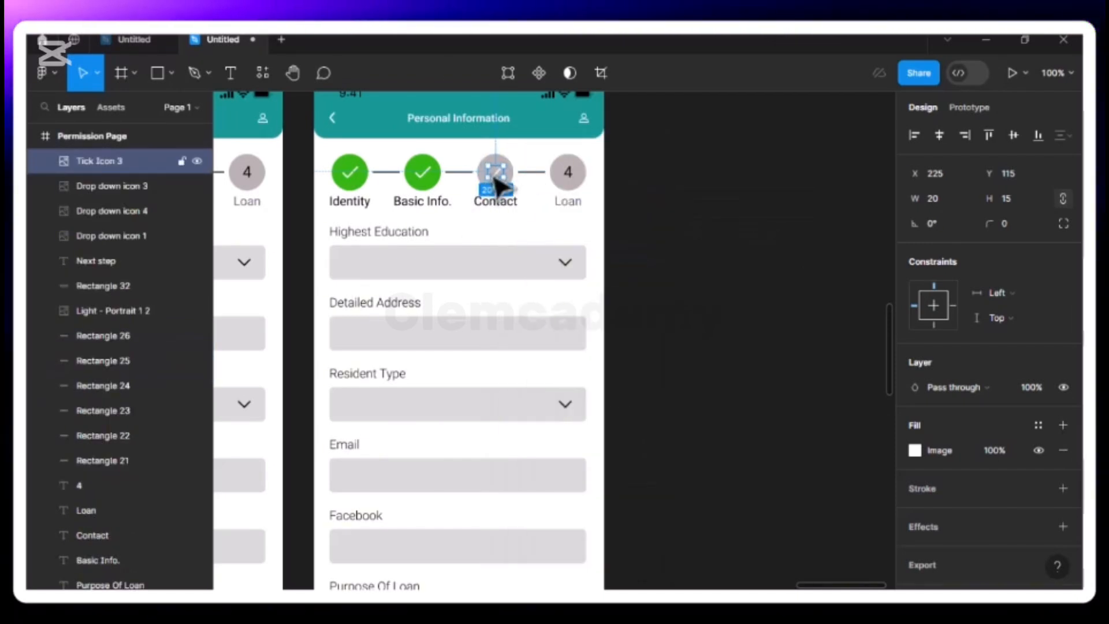
pyautogui.moveTo(495, 178); pyautogui.dragTo(498, 179)
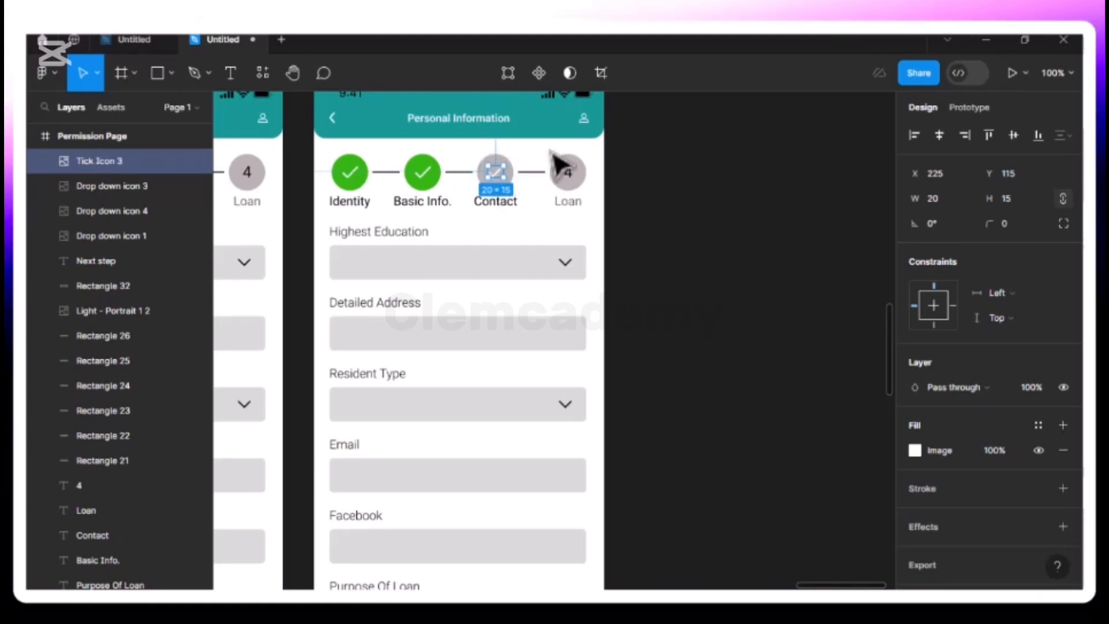
# - Fill the Contact step's circle with the green document color 33B413
pyautogui.press('Escape')
pyautogui.click(505, 171)
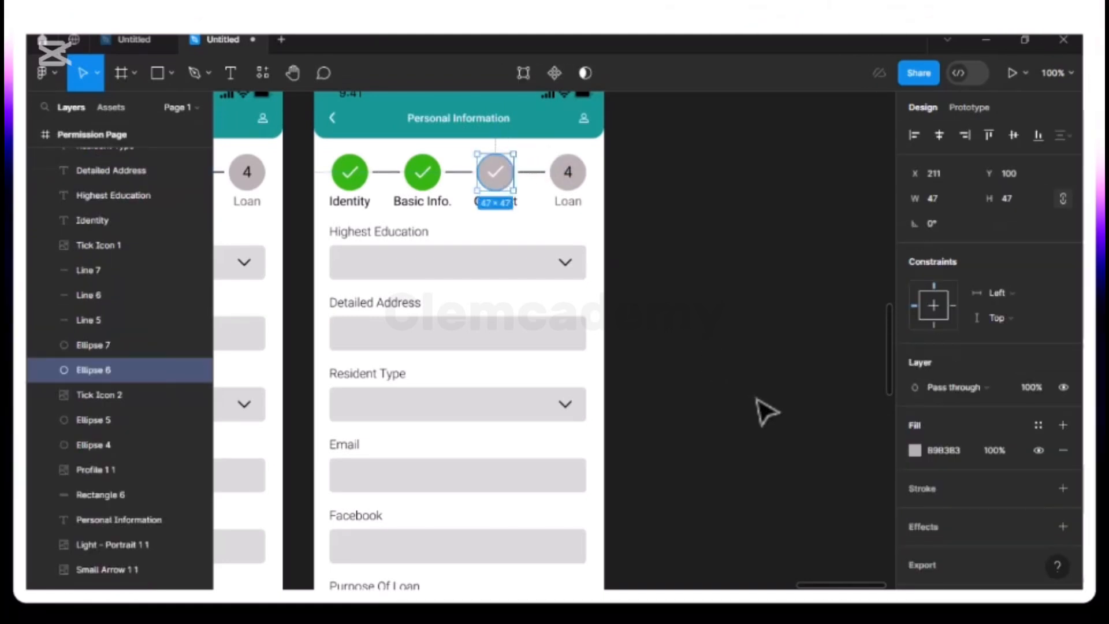
pyautogui.click(915, 450)
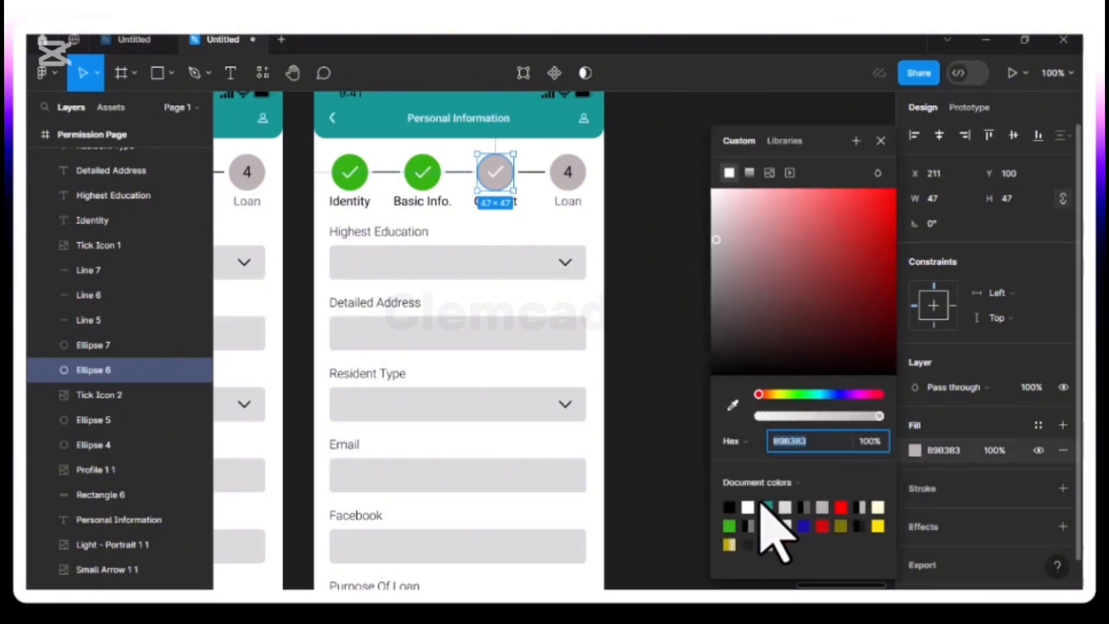
pyautogui.click(730, 525)
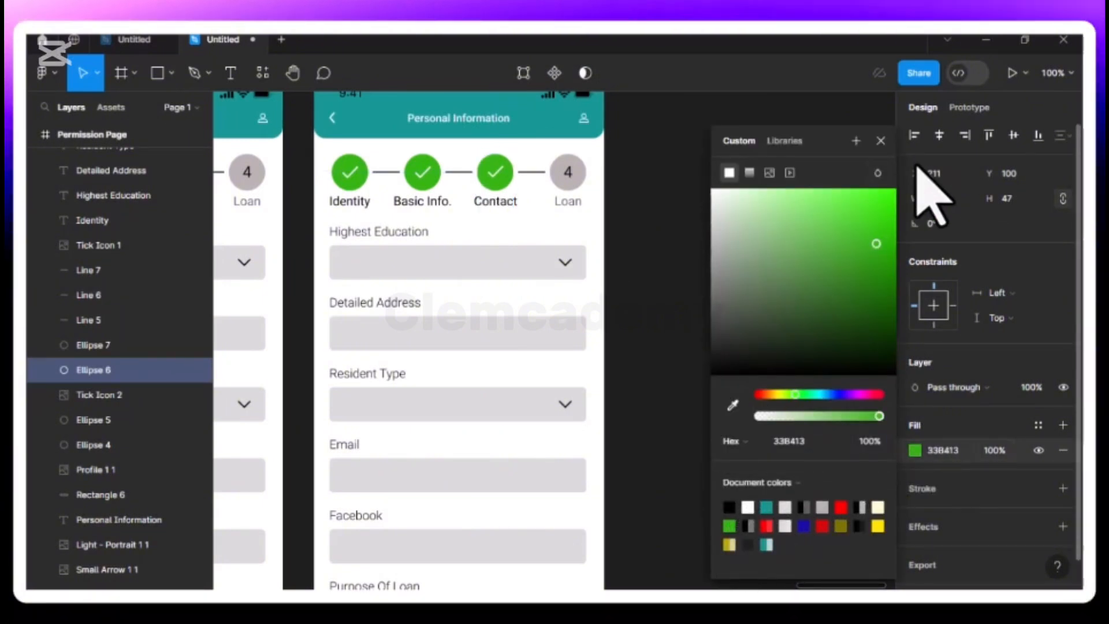
pyautogui.click(882, 141)
pyautogui.scroll(-1, 491, 234)
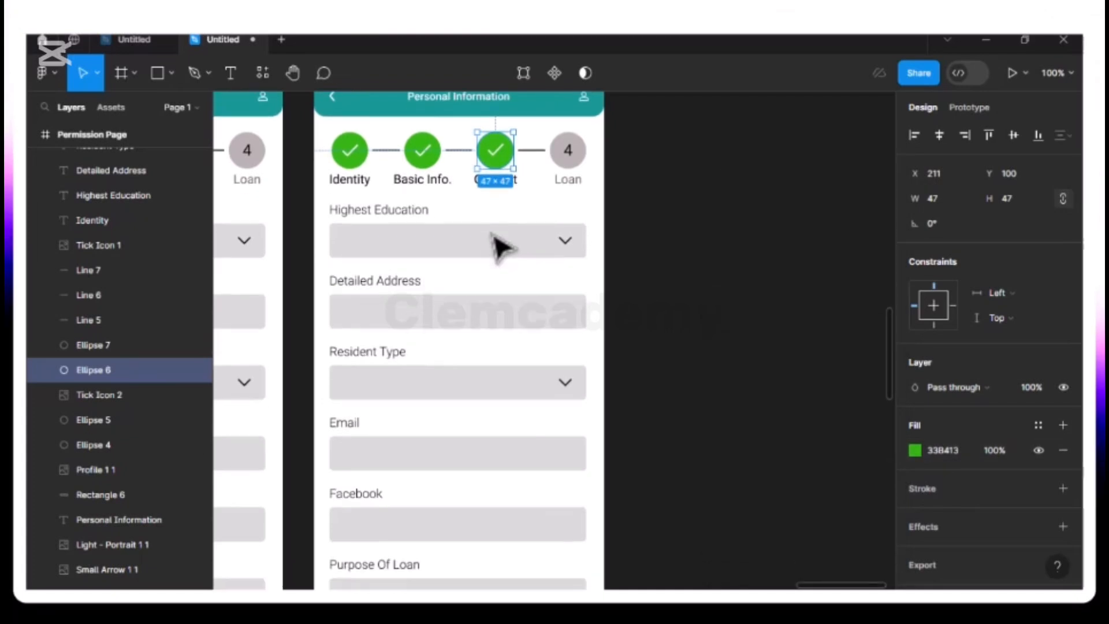
pyautogui.scroll(-2, 500, 246)
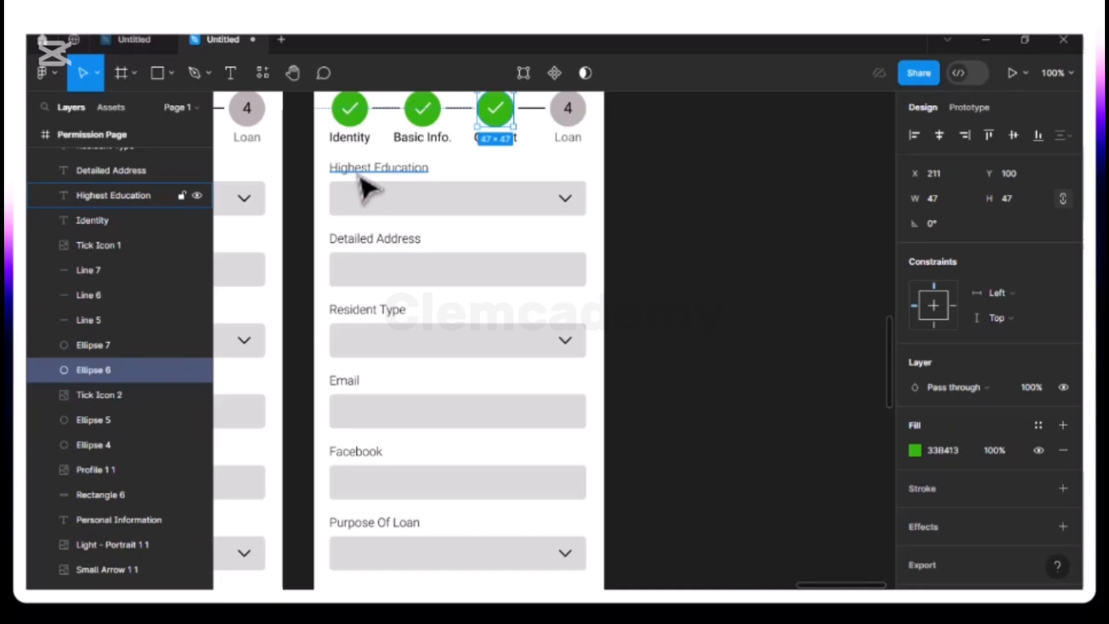
# - Extend the Contact step page frame from its lower edge to a height of 1387
pyautogui.scroll(4, 365, 186)
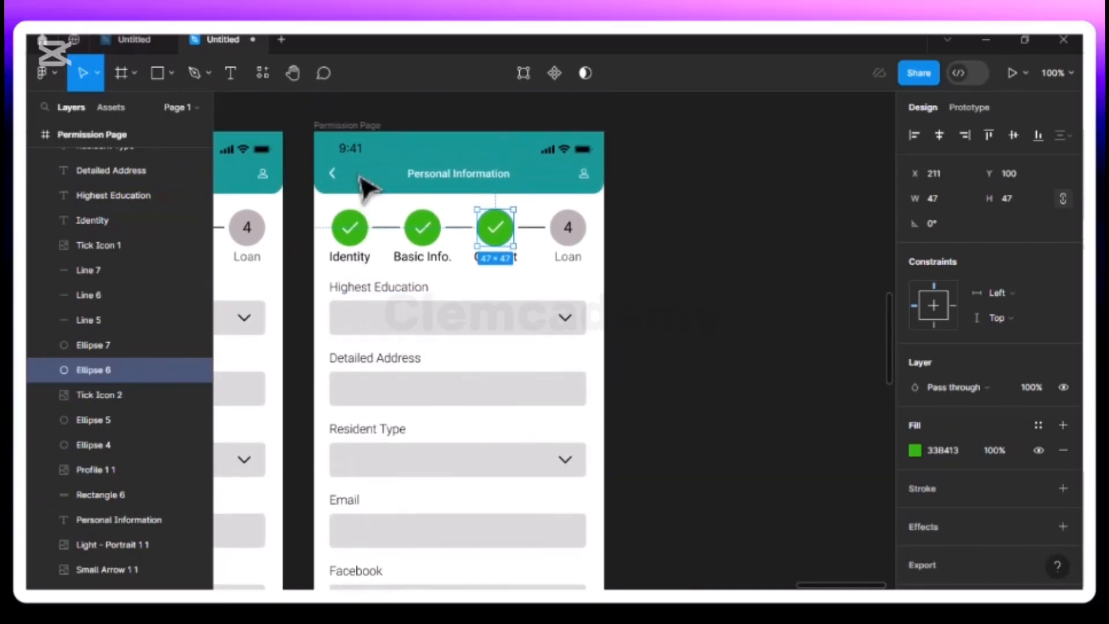
pyautogui.hotkey('ctrl', '-')
pyautogui.scroll(-3, 366, 185)
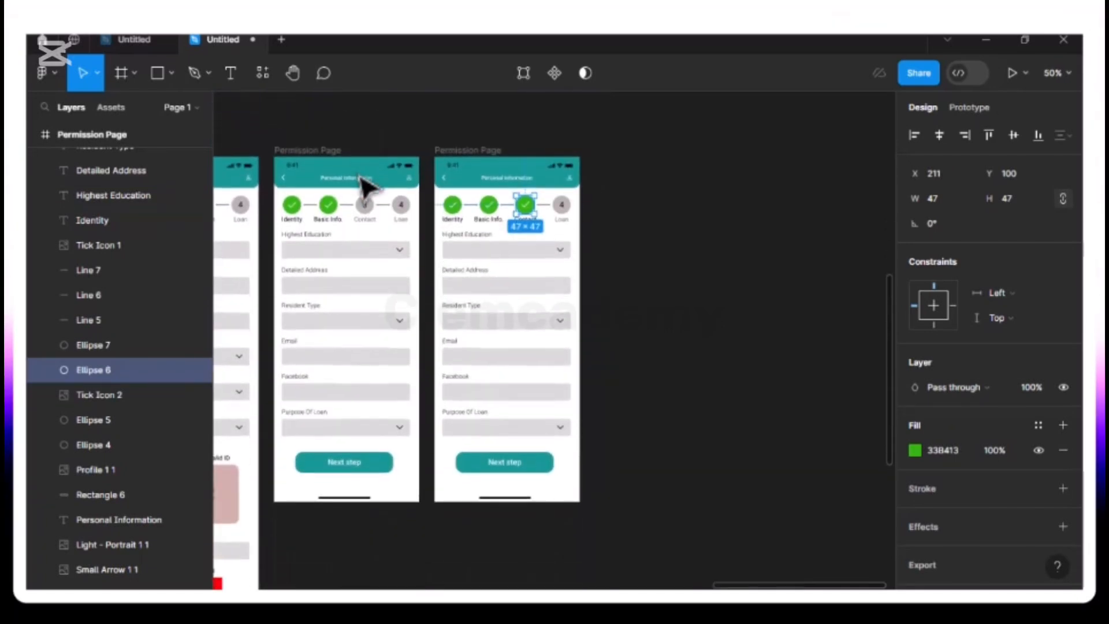
pyautogui.click(453, 152)
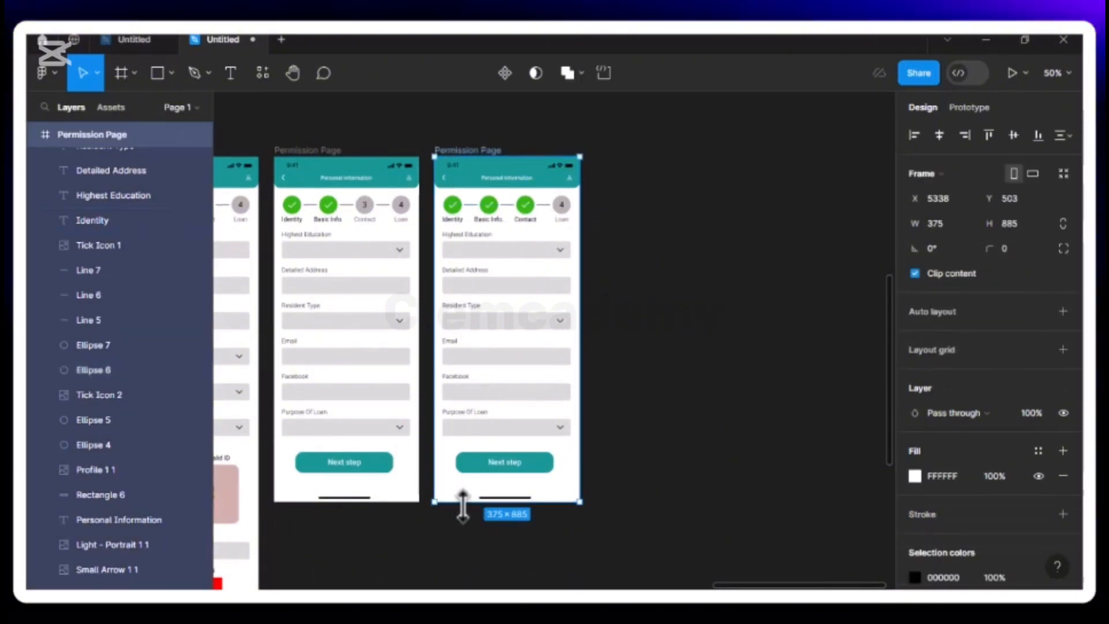
pyautogui.moveTo(466, 554)
pyautogui.mouseDown()
pyautogui.moveTo(461, 582)
pyautogui.moveTo(465, 544)
pyautogui.mouseUp()
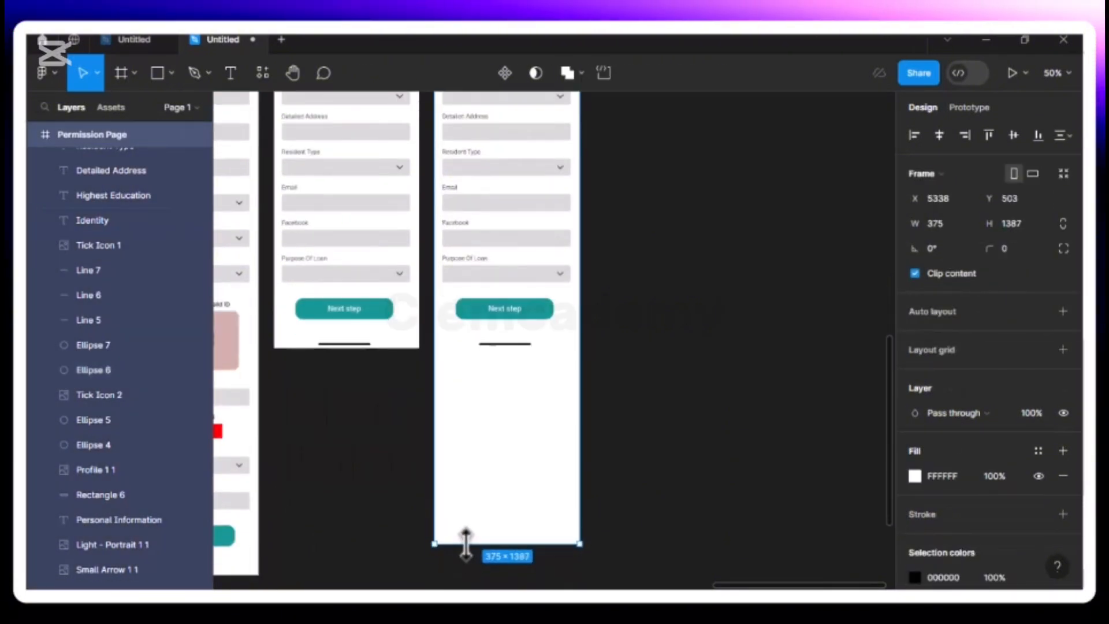
# - Move the Next step button, its label and the home indicator down towards the extended frame's lower edge
pyautogui.click(500, 310)
pyautogui.click(501, 312)
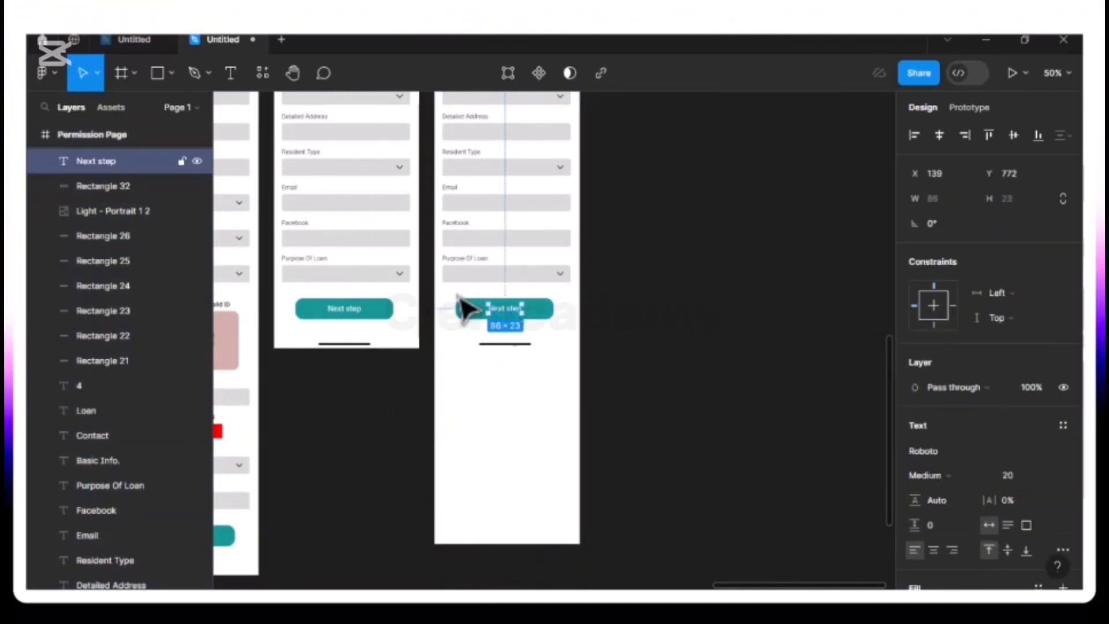
pyautogui.moveTo(452, 297); pyautogui.dragTo(525, 493)
pyautogui.scroll(4, 527, 495)
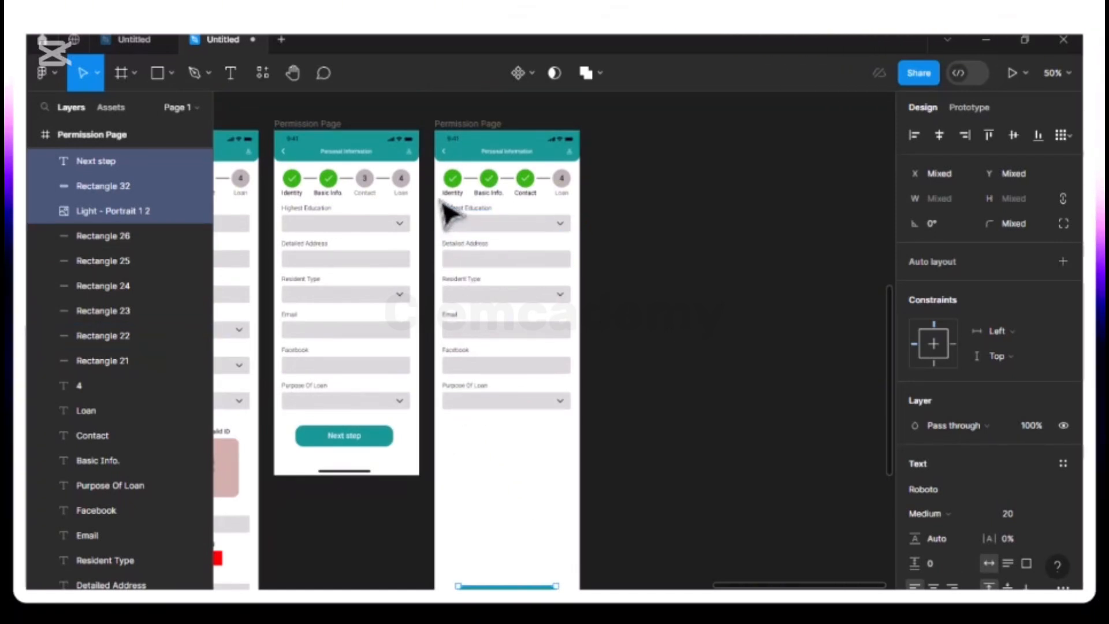
pyautogui.press('Escape')
# - Move all six form fields with their labels and dropdown icons down, placing the Highest Education label at Y 253
pyautogui.moveTo(443, 205); pyautogui.dragTo(568, 412)
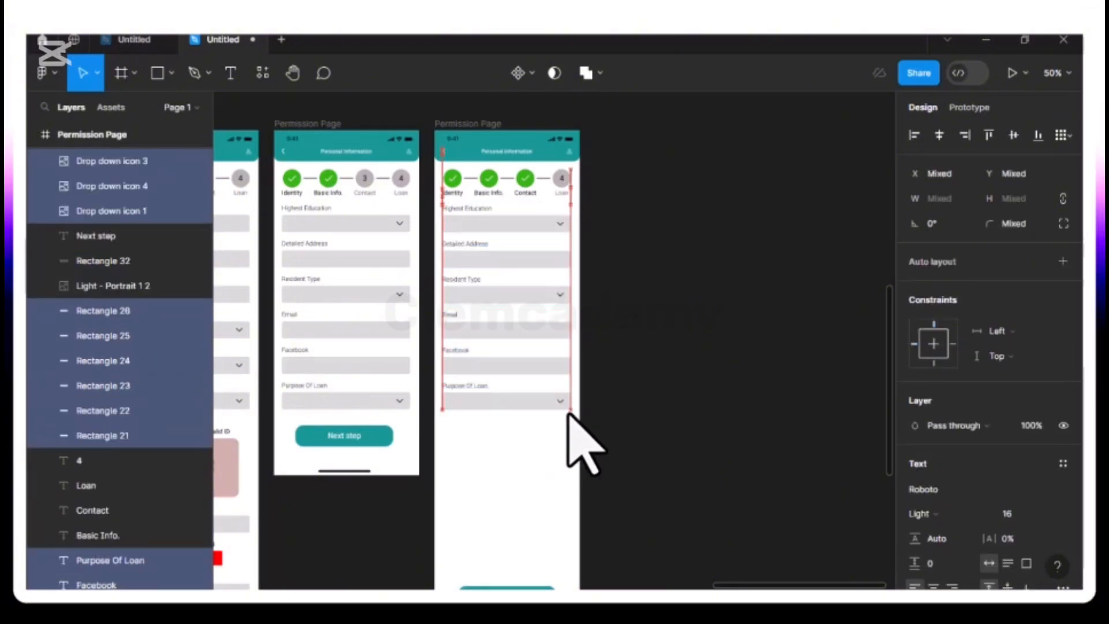
pyautogui.hotkey('shift', 'Down')
pyautogui.hotkey('shift', 'Down')
pyautogui.hotkey('shift', 'Down')
pyautogui.hotkey('shift', 'Down')
pyautogui.hotkey('shift', 'Down')
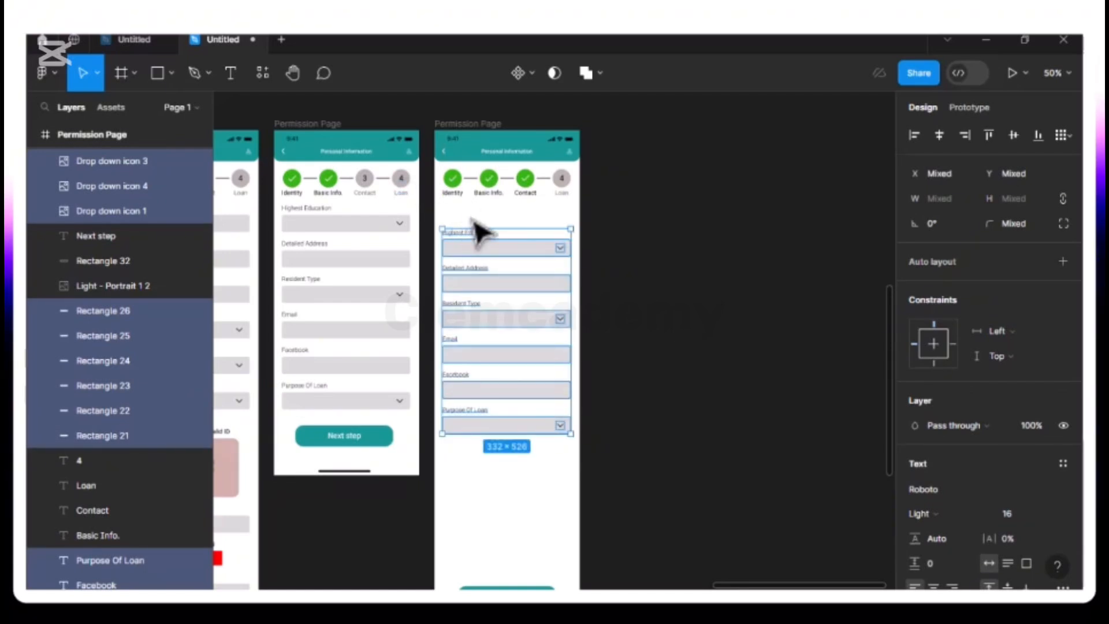
pyautogui.click(480, 222)
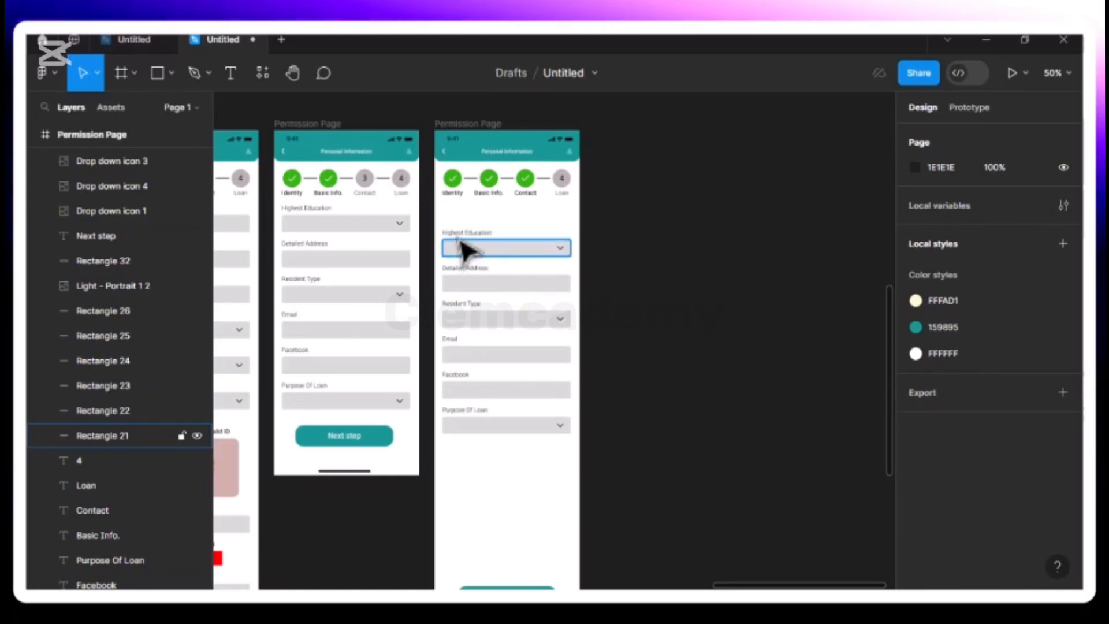
# - Duplicate the Highest Education label and place the copy 20 px below Identity at X 20, Y 190
pyautogui.click(461, 236)
pyautogui.hotkey('shift', '0')
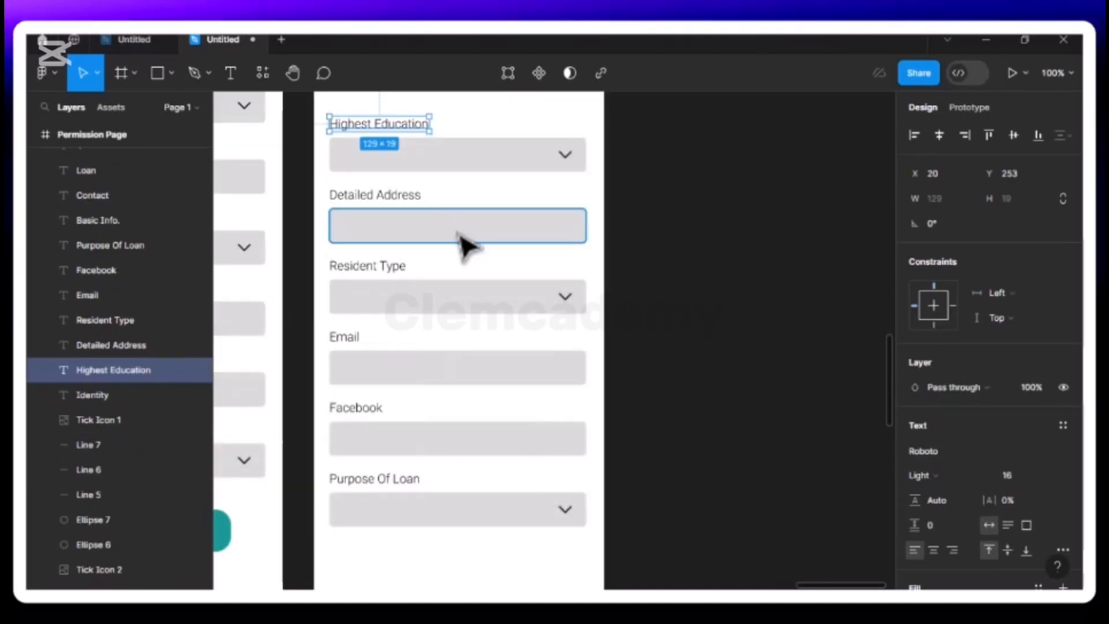
pyautogui.scroll(2, 457, 233)
pyautogui.hscroll(-1, 457, 233)
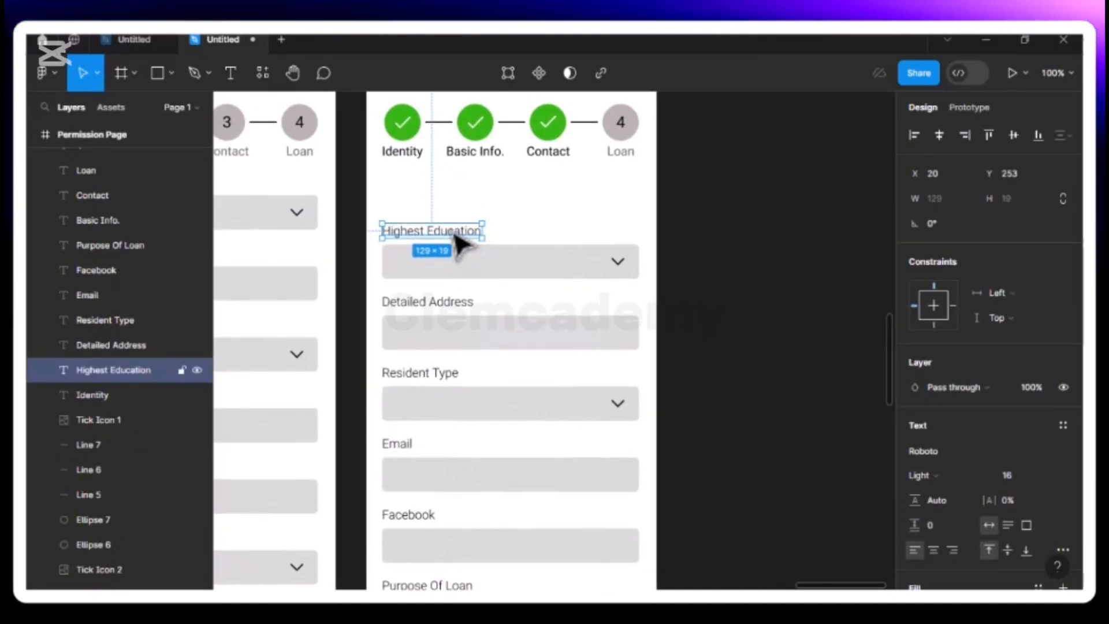
pyautogui.hotkey('ctrl', 'd')
pyautogui.moveTo(455, 238); pyautogui.dragTo(455, 177)
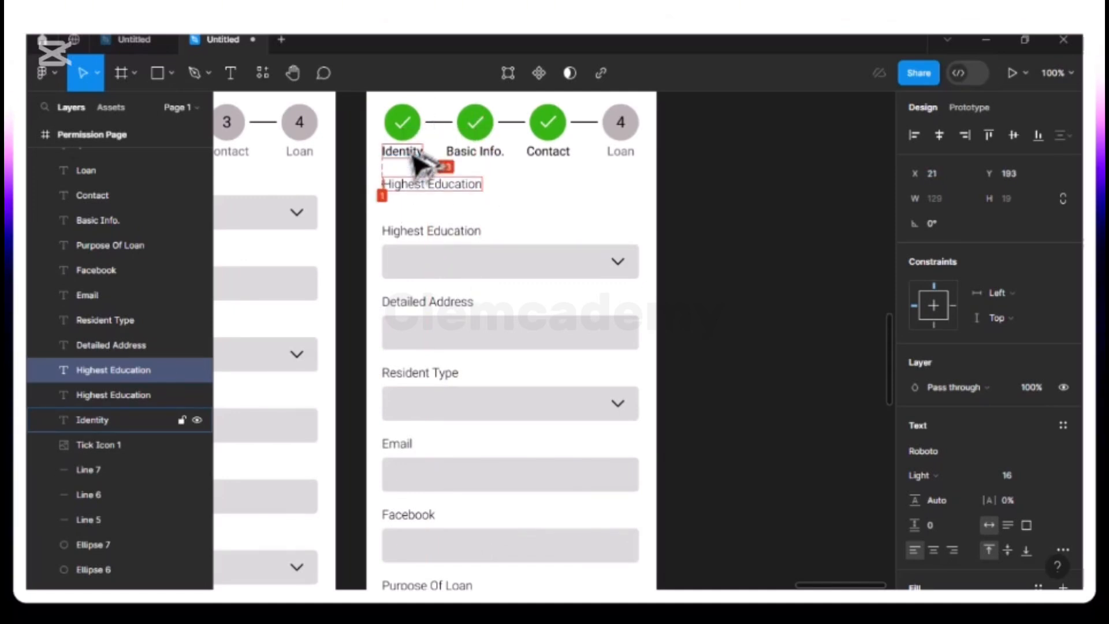
pyautogui.press('Up')
pyautogui.press('Up')
pyautogui.press('Up')
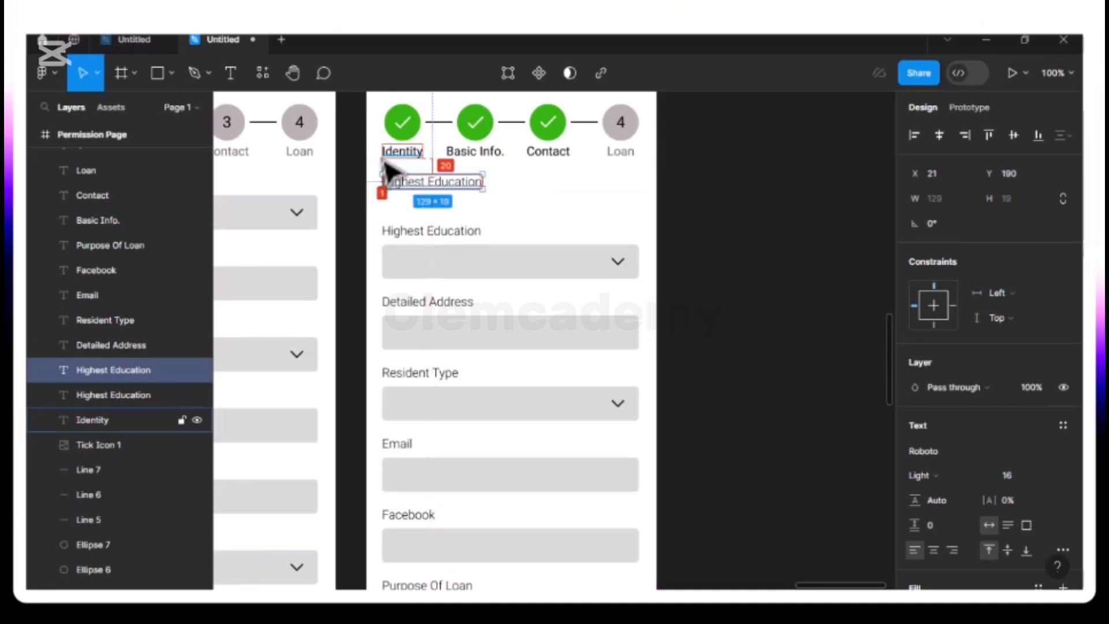
pyautogui.click(402, 166)
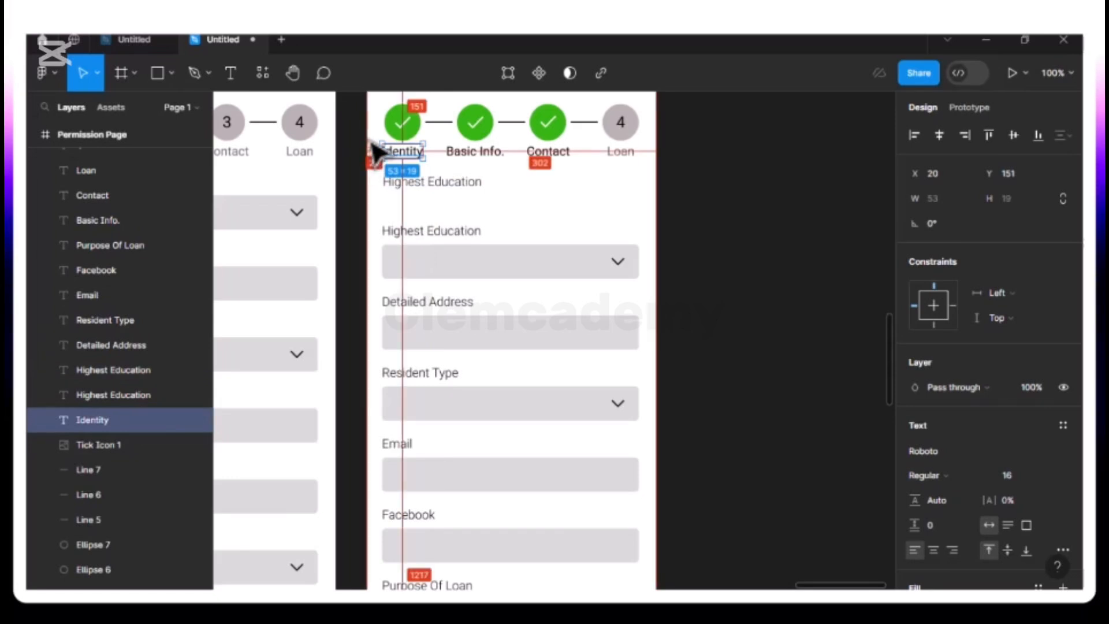
# - Change the copied label's text to "Contac 1" and fill it with the red document color FF0000
pyautogui.click(409, 182)
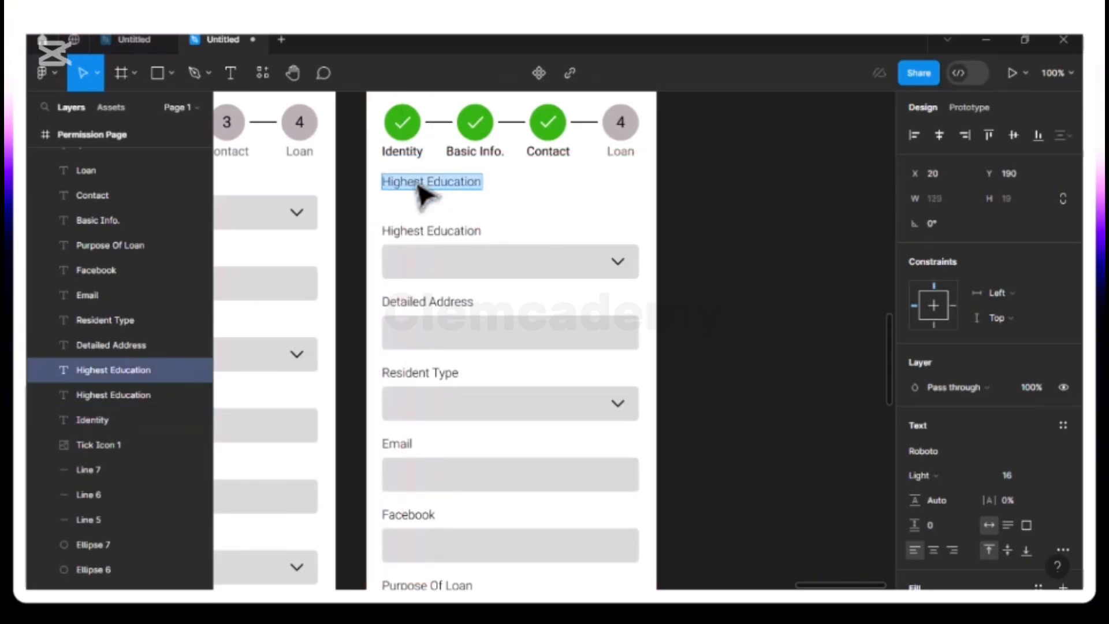
pyautogui.write('Contac 1')
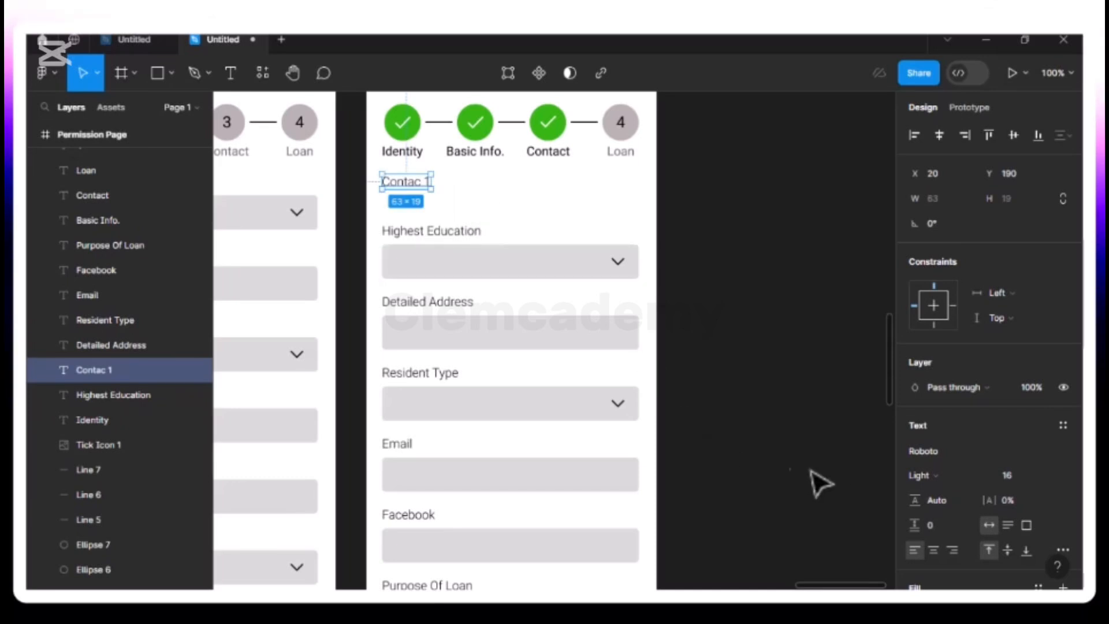
pyautogui.scroll(-3, 944, 508)
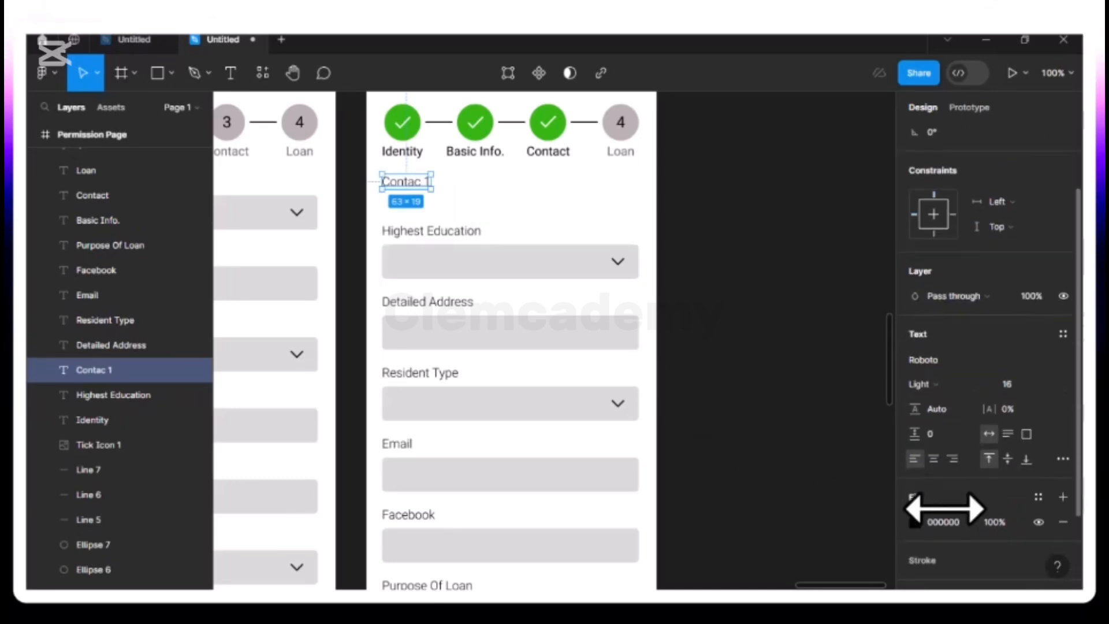
pyautogui.click(915, 522)
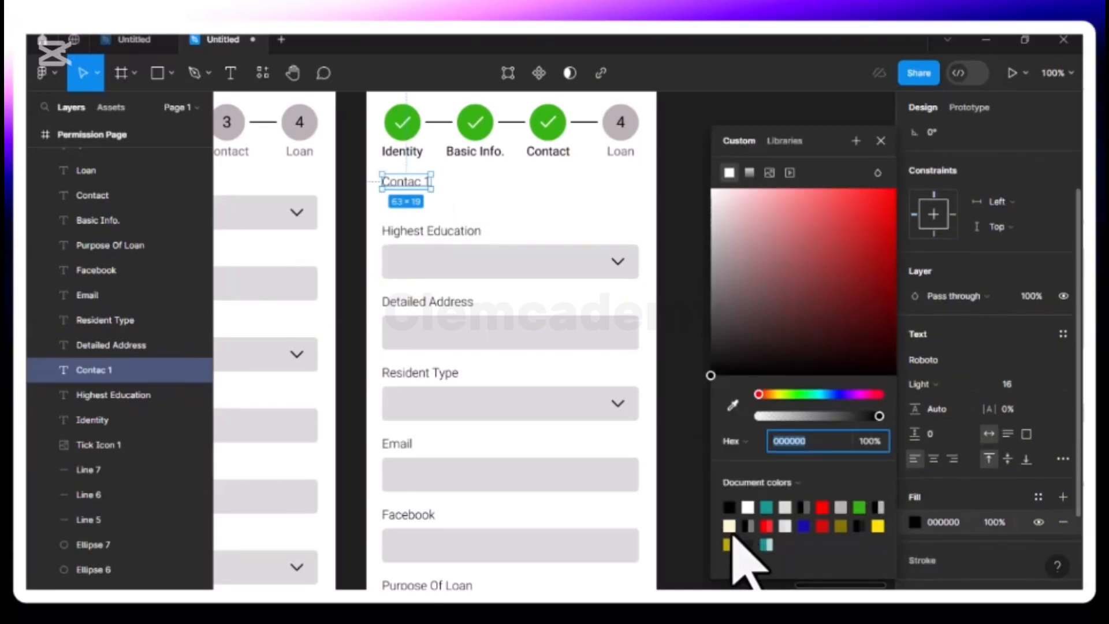
pyautogui.click(822, 507)
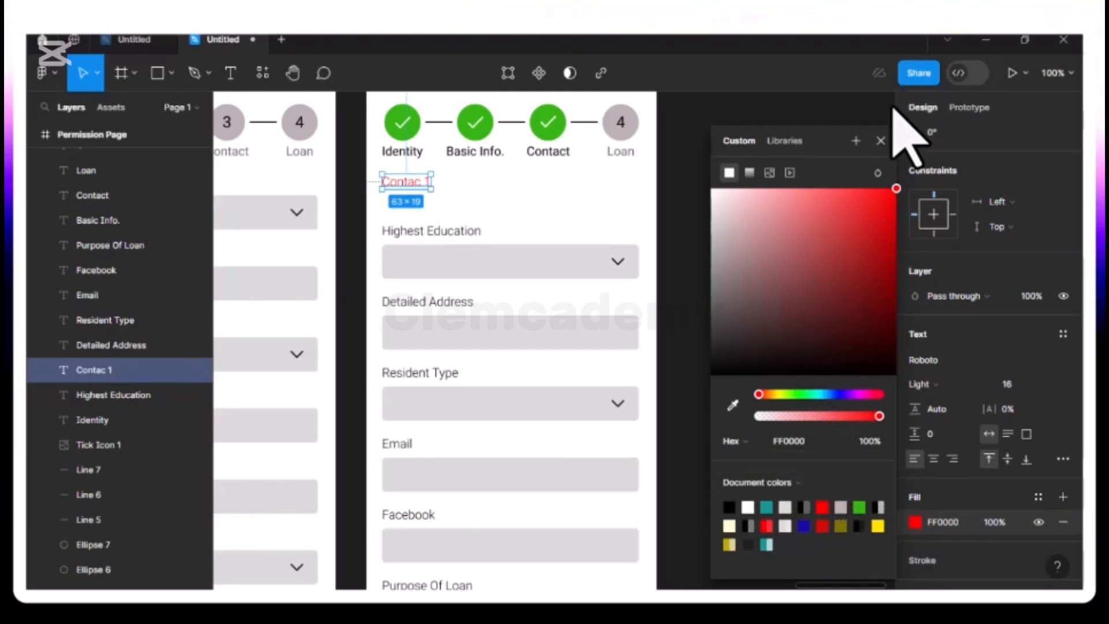
pyautogui.click(880, 141)
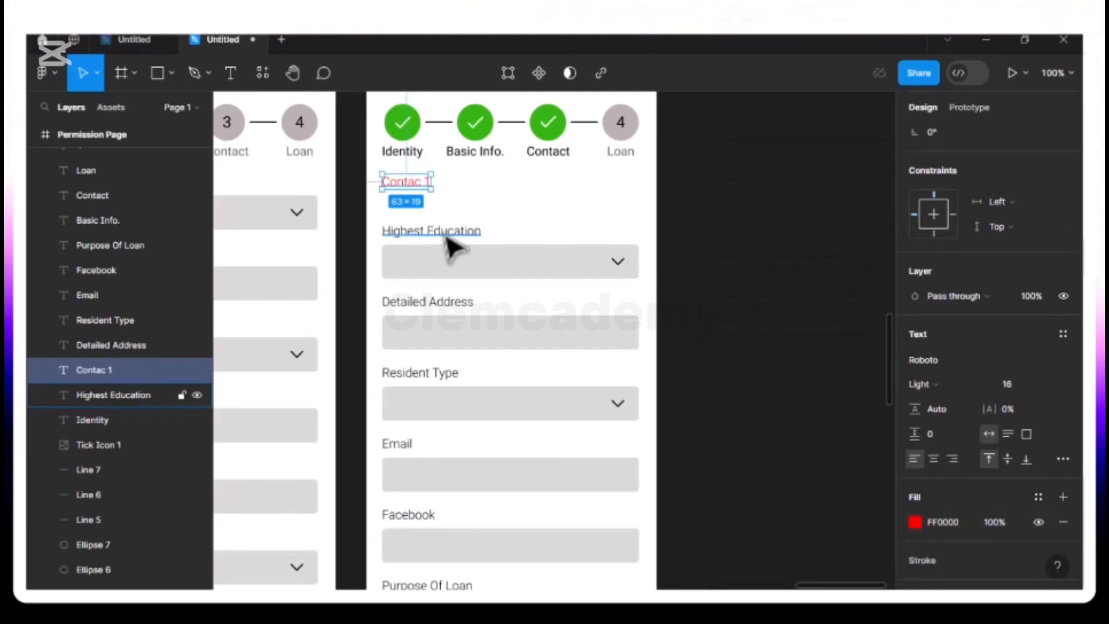
# - Correct the red label's text to "Contact 1" and set its font weight to Regular
pyautogui.click(383, 219)
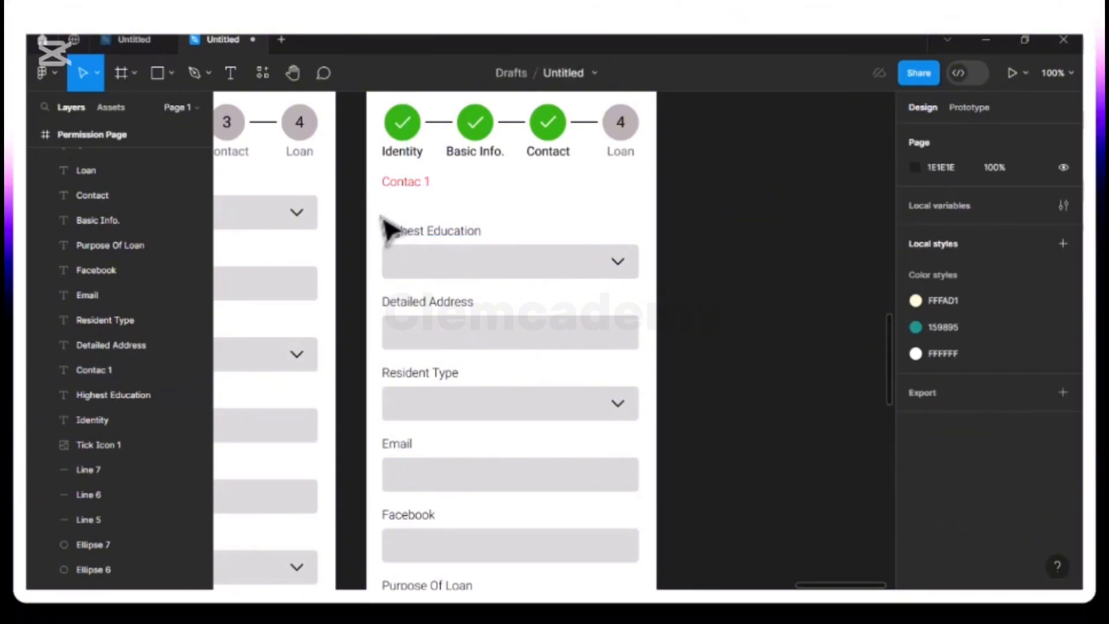
pyautogui.click(420, 190)
pyautogui.doubleClick(419, 189)
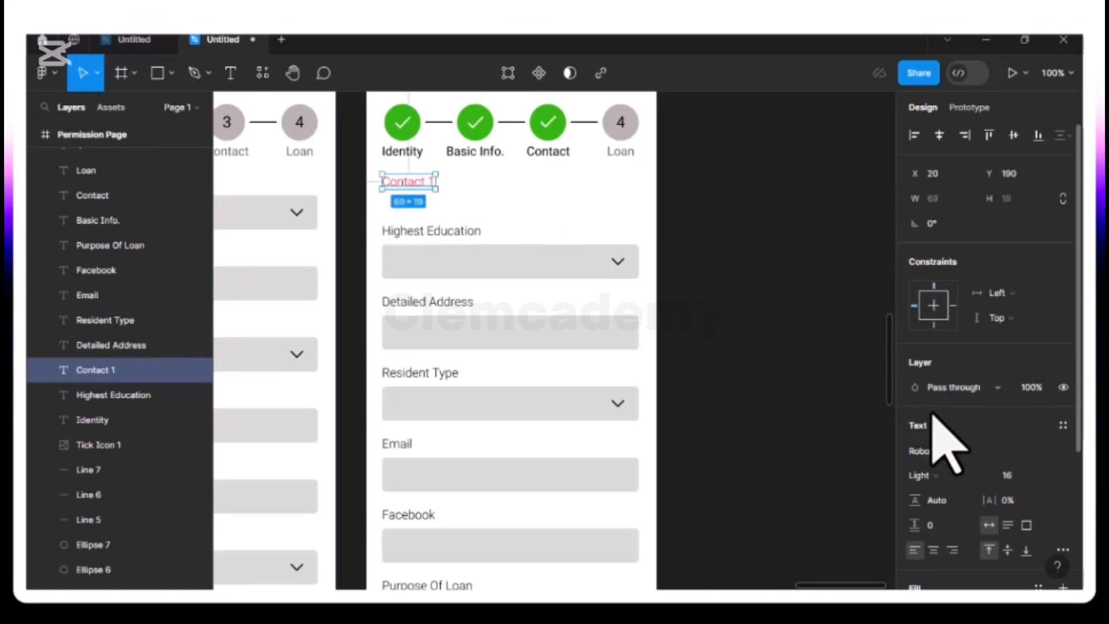
pyautogui.click(986, 478)
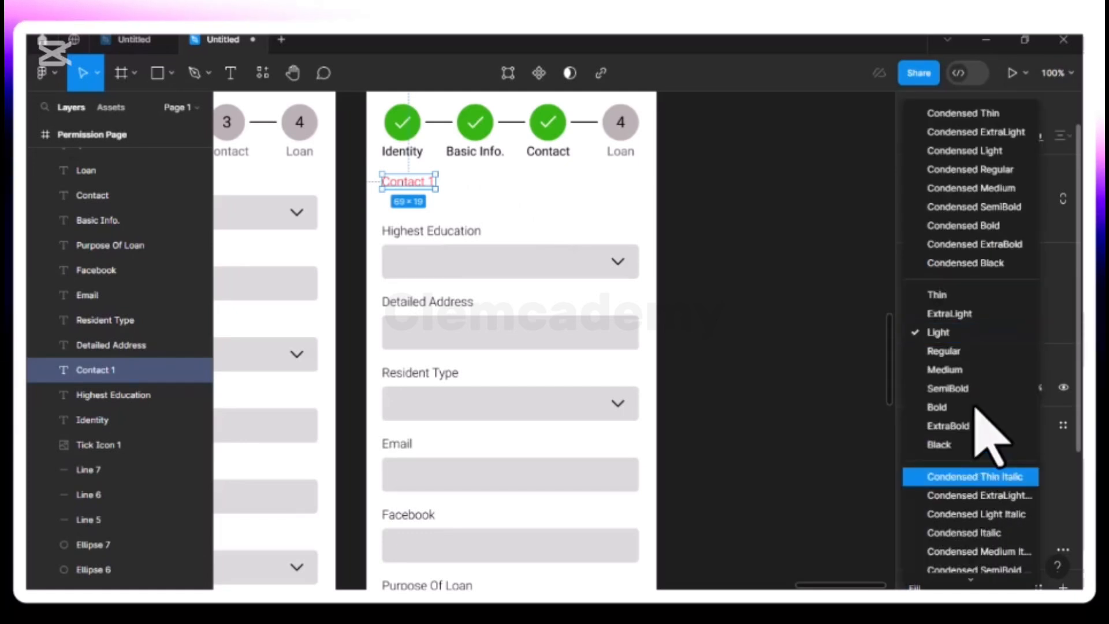
pyautogui.click(968, 352)
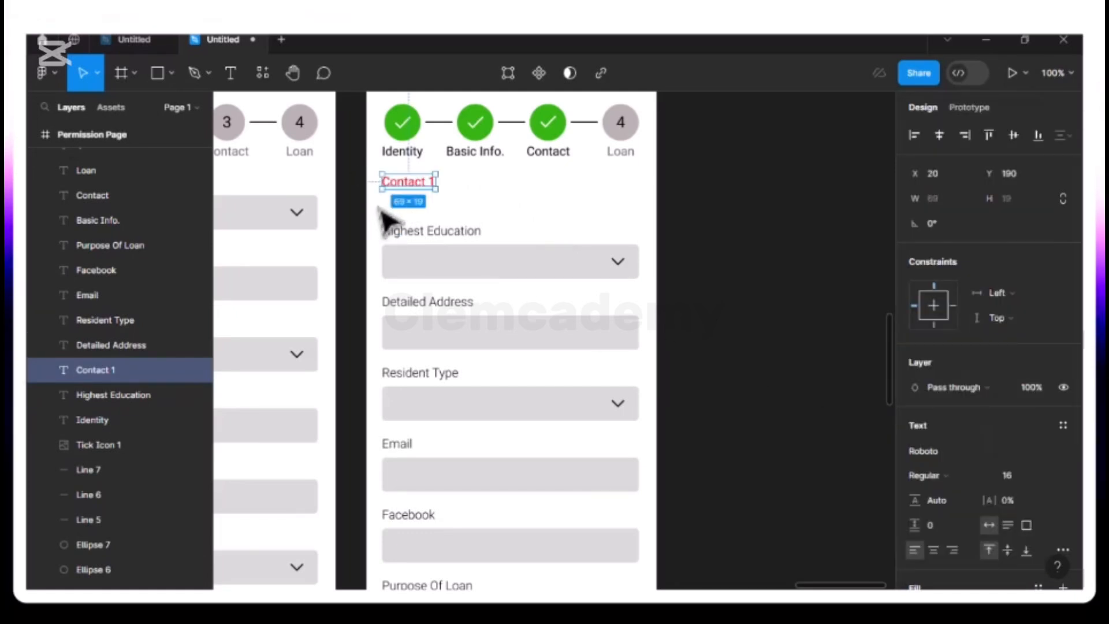
# - Move the Highest Education, Detailed Address and Resident Type fields up together to 20 px below the Contact 1 label
pyautogui.moveTo(379, 208); pyautogui.dragTo(658, 442)
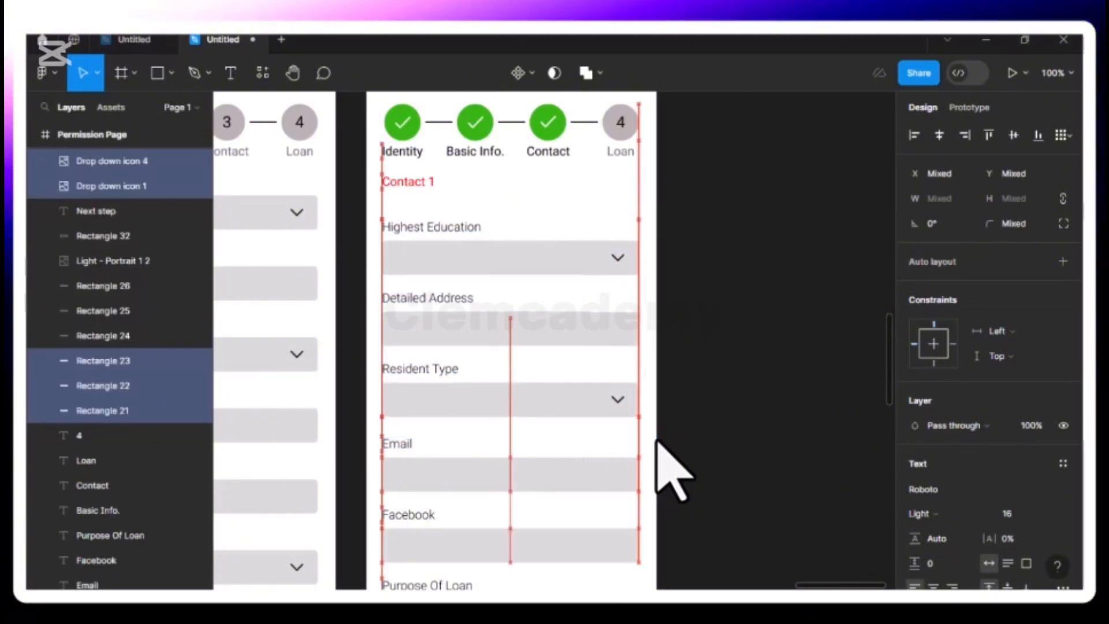
pyautogui.press('Up')
pyautogui.press('Up')
pyautogui.press('Up')
pyautogui.press('Up')
pyautogui.press('Up')
pyautogui.press('Up')
pyautogui.press('Up')
pyautogui.press('Up')
pyautogui.press('Up')
pyautogui.press('Up')
pyautogui.press('Up')
pyautogui.press('Up')
pyautogui.press('Up')
pyautogui.press('Up')
pyautogui.press('Up')
pyautogui.press('Up')
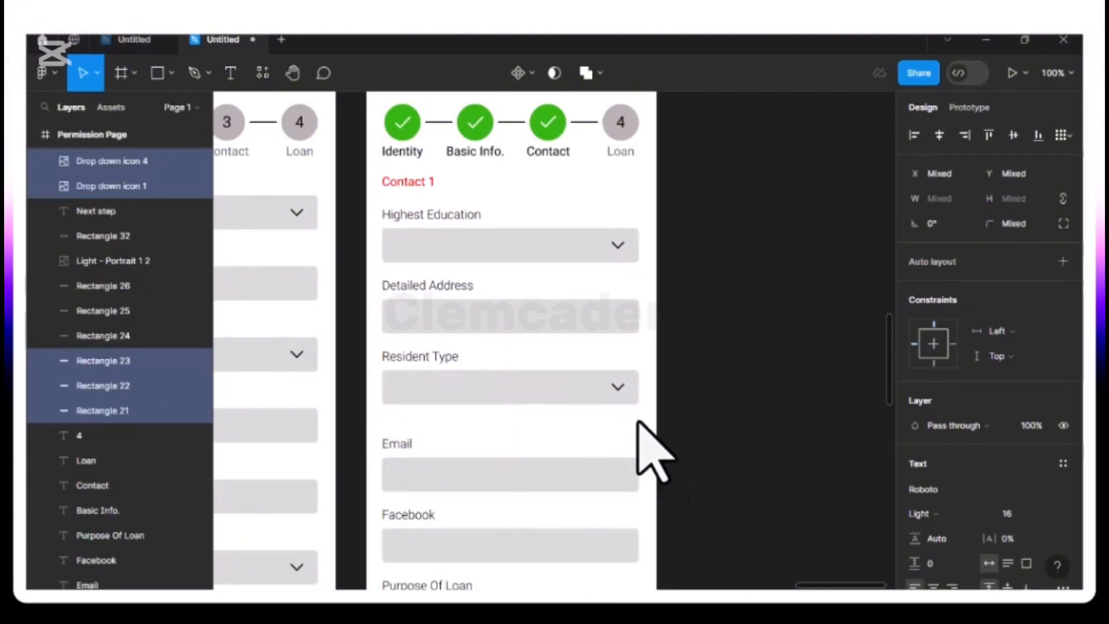
pyautogui.press('alt')
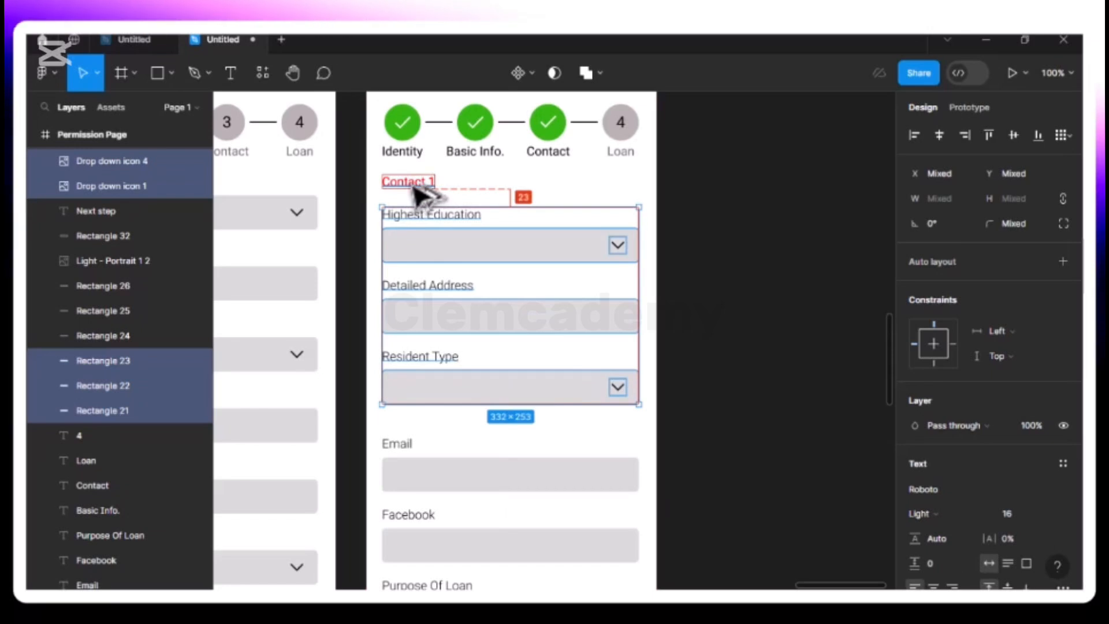
pyautogui.press('Up')
pyautogui.press('Up')
pyautogui.press('Up')
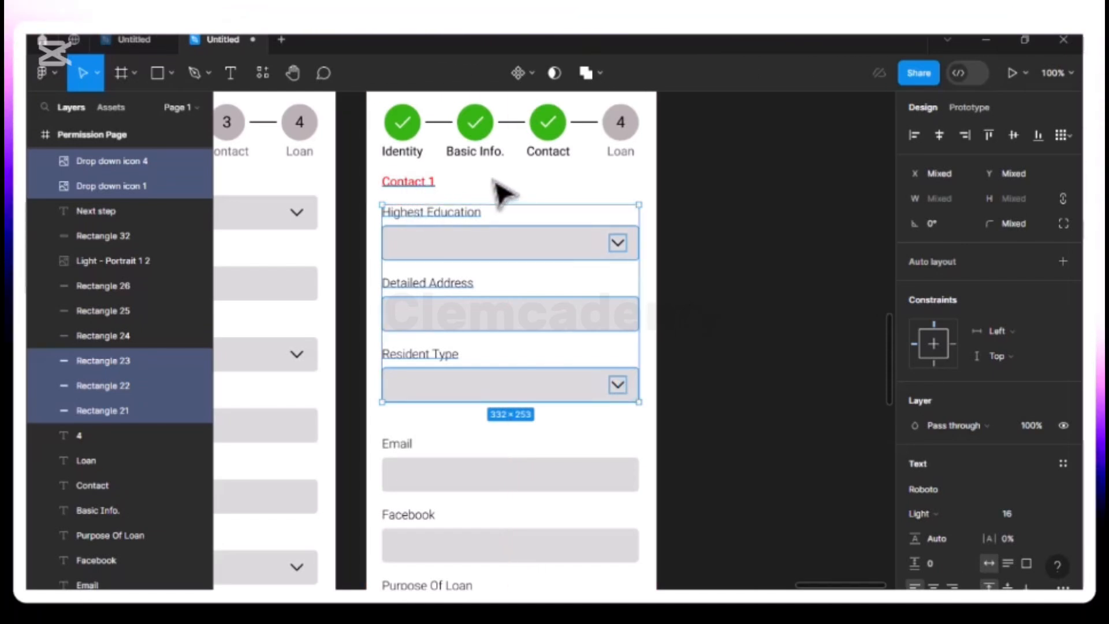
pyautogui.press('Escape')
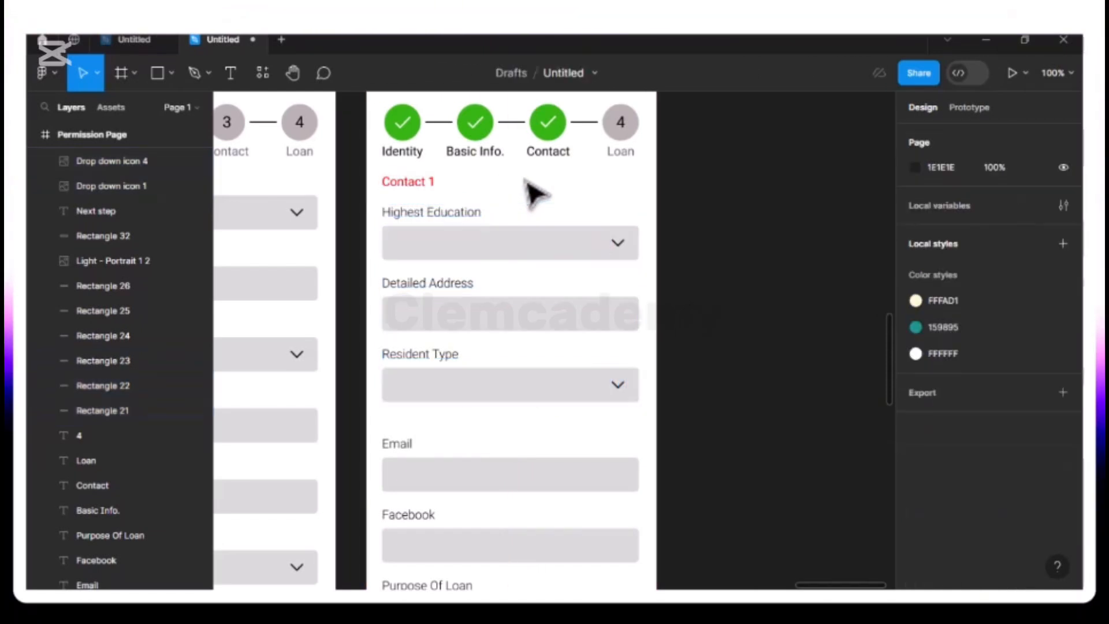
# - Change the Highest Education label to "Name" and the Detailed Address label to "Telephone Number"
pyautogui.click(476, 220)
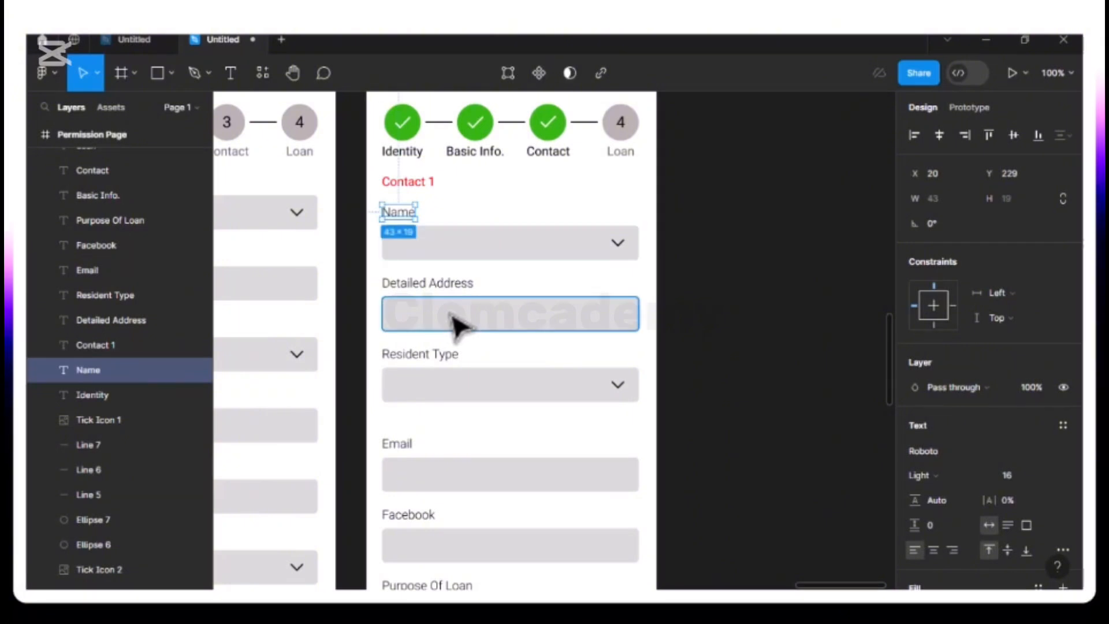
pyautogui.click(465, 296)
pyautogui.doubleClick(465, 296)
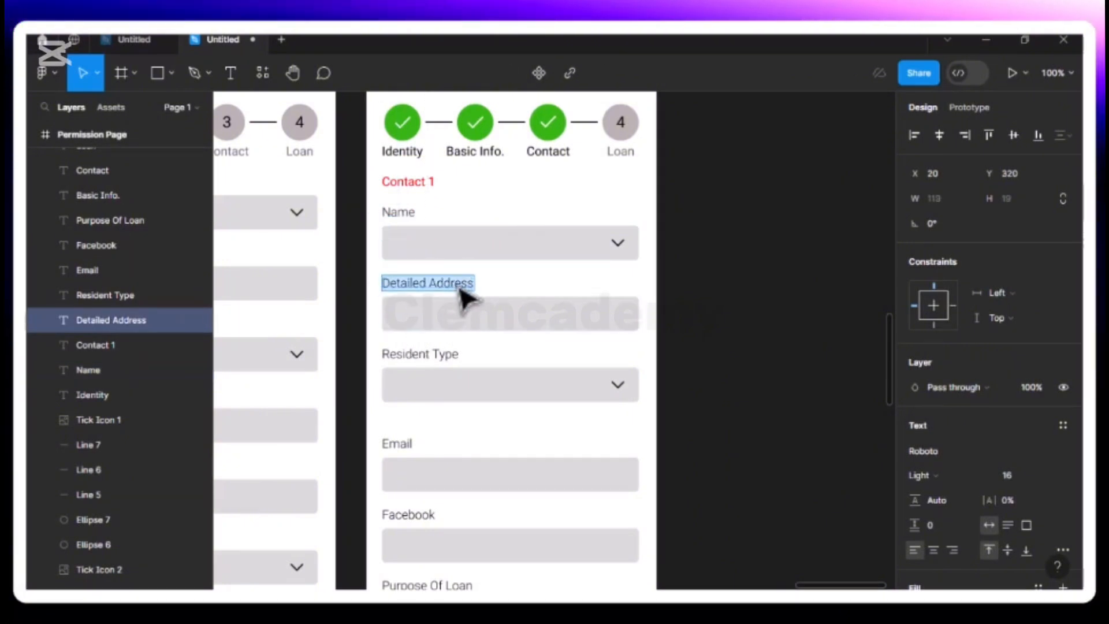
pyautogui.write('Tele')
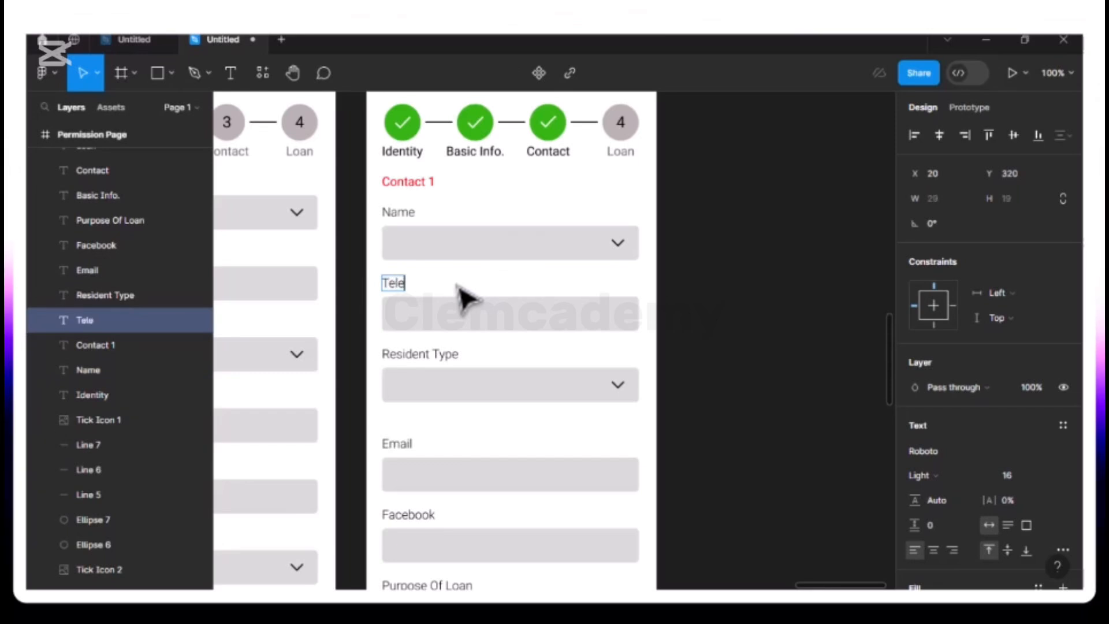
pyautogui.write('pho')
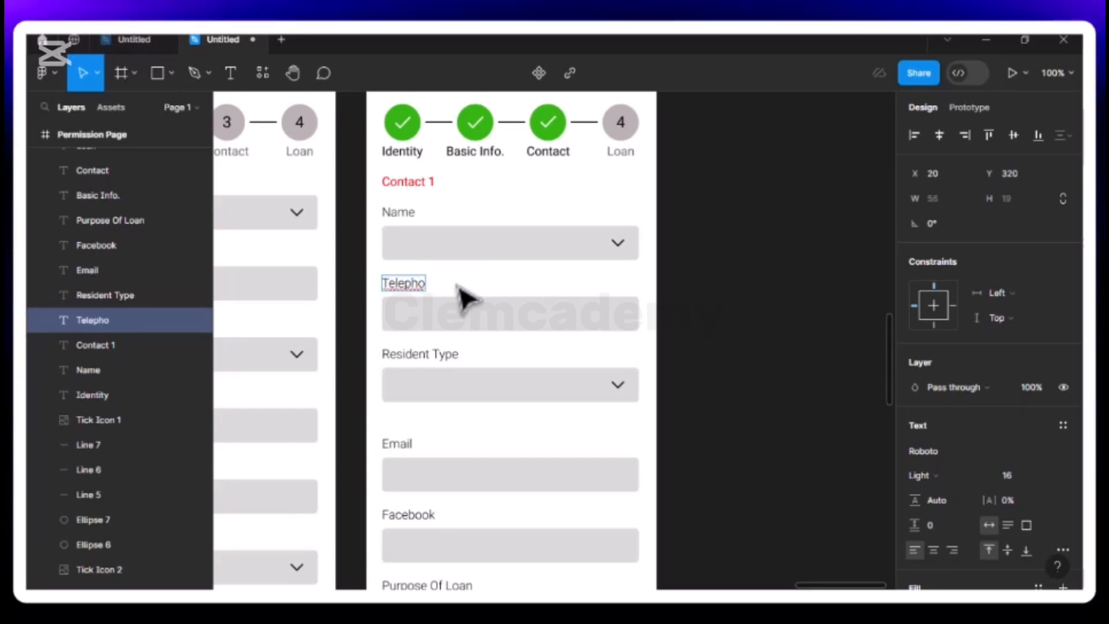
pyautogui.write('ne N')
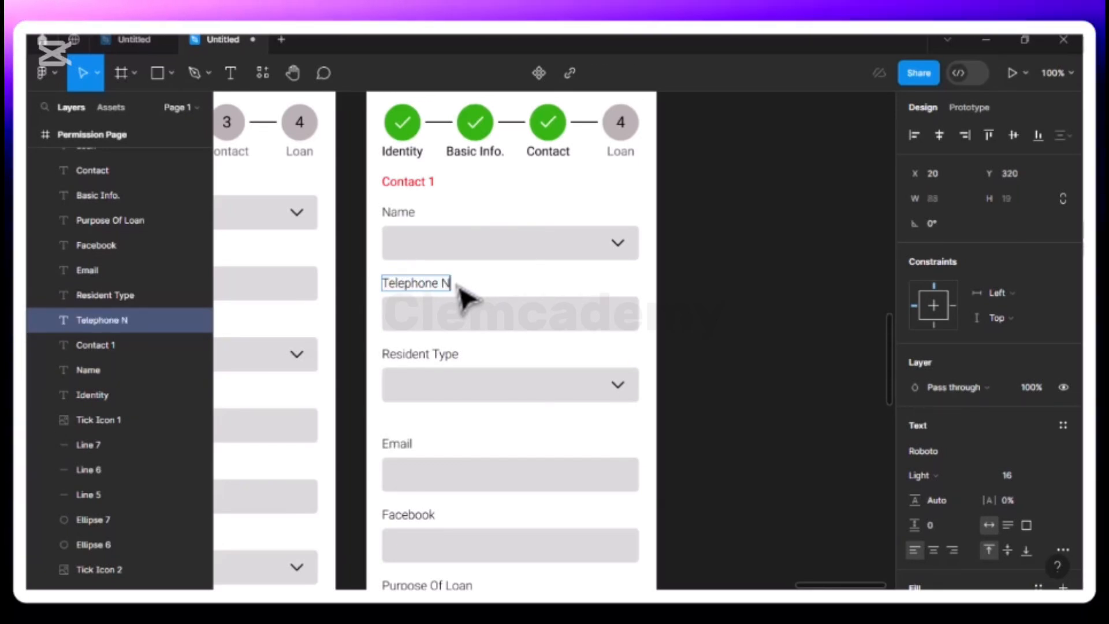
pyautogui.write('um.,')
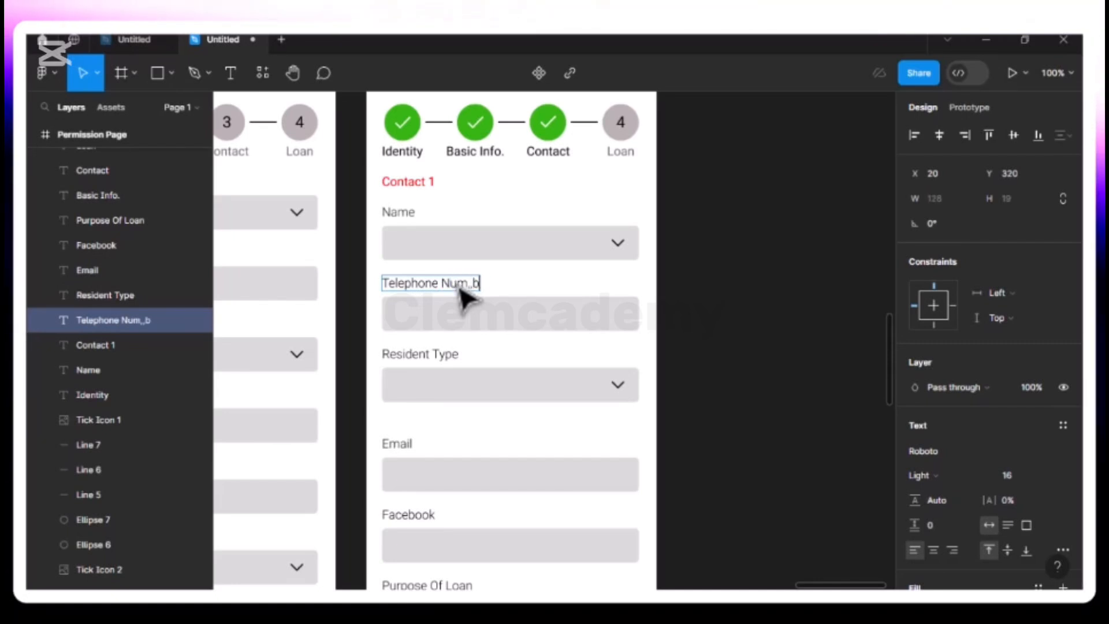
pyautogui.press('BackSpace')
pyautogui.press('BackSpace')
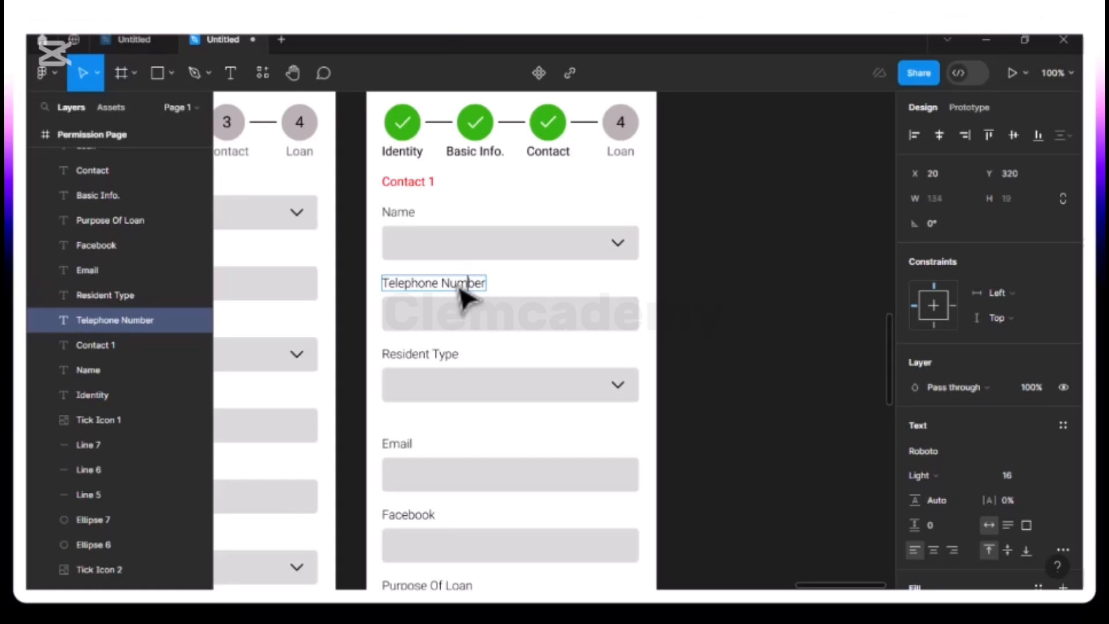
# - Change the Resident Type label's text to "Relation"
pyautogui.click(454, 356)
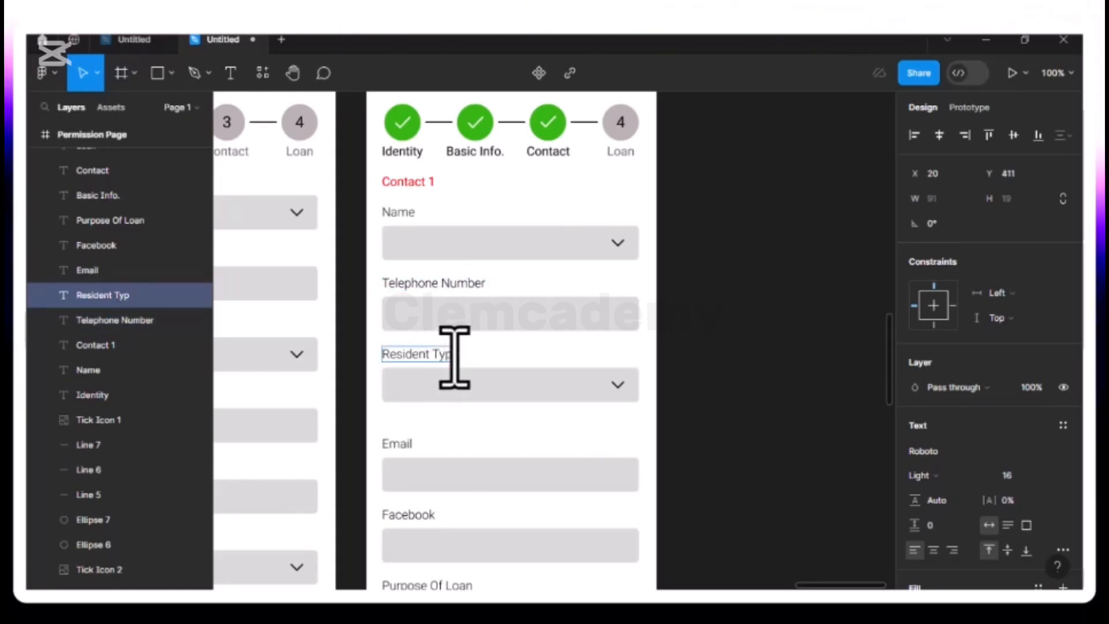
pyautogui.write('R')
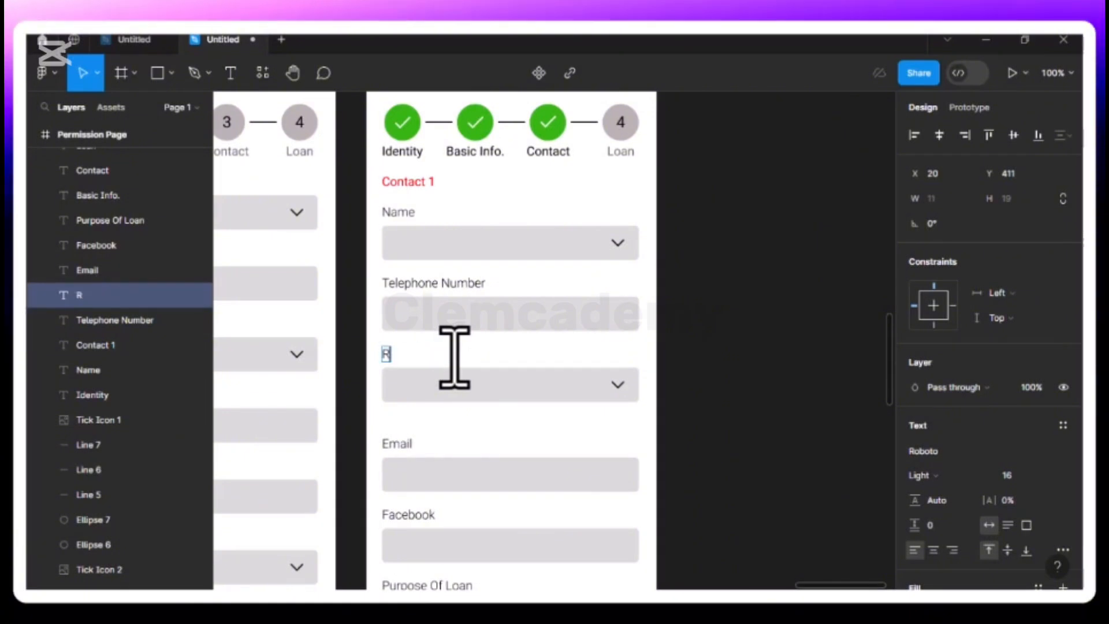
pyautogui.write('elation')
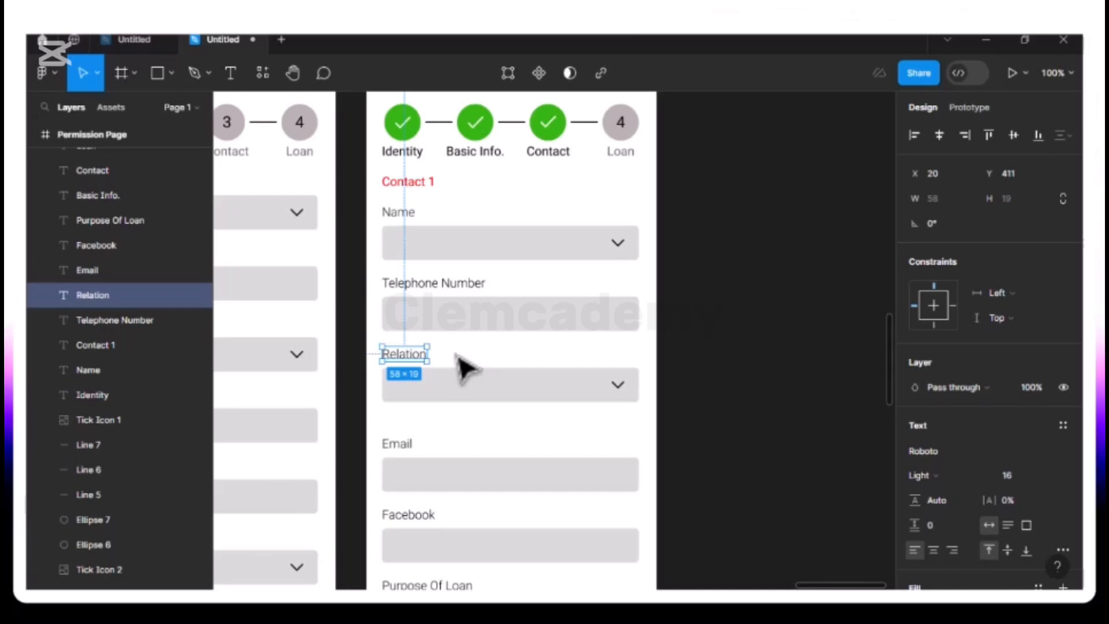
# - Move the Email, Facebook and Purpose Of Loan fields down together to open space below the Relation field
pyautogui.scroll(-4, 465, 368)
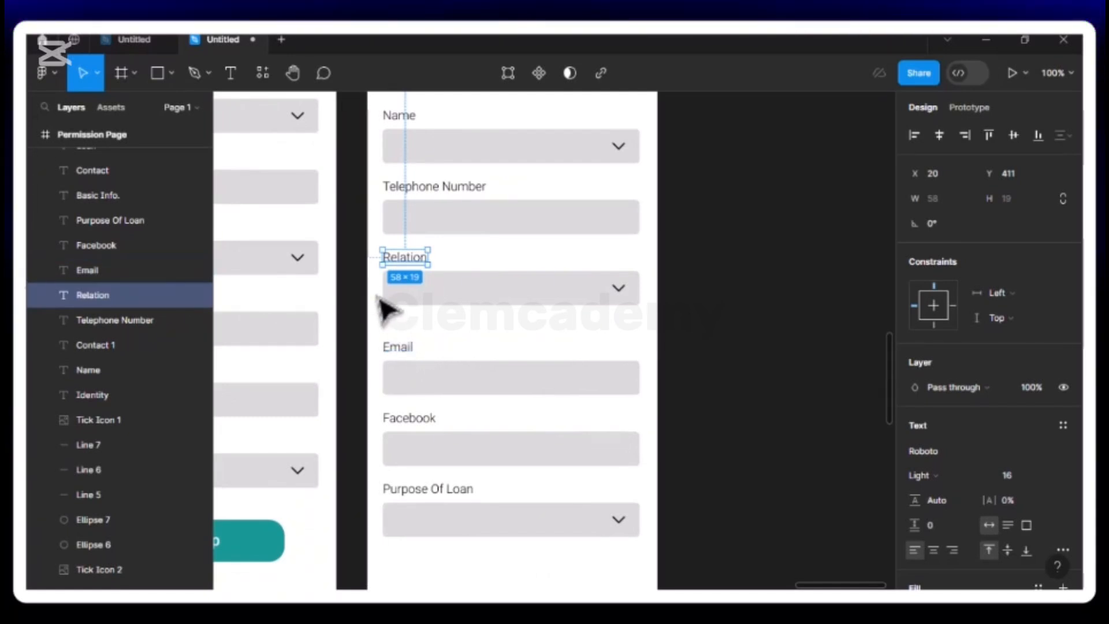
pyautogui.scroll(1, 392, 334)
pyautogui.scroll(-1, 391, 332)
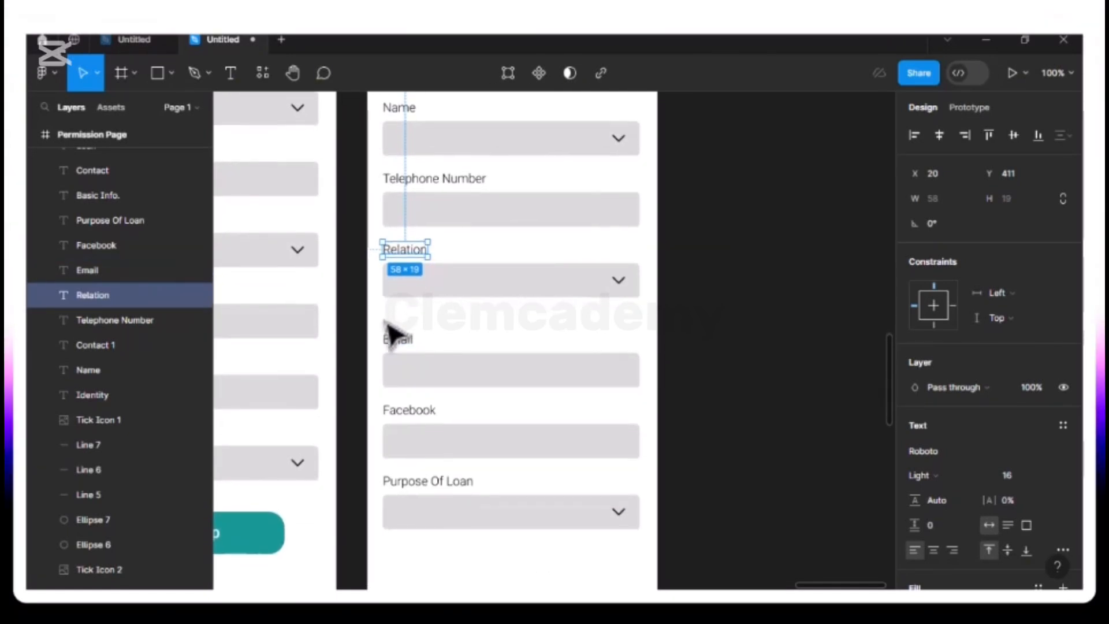
pyautogui.moveTo(384, 322); pyautogui.dragTo(662, 572)
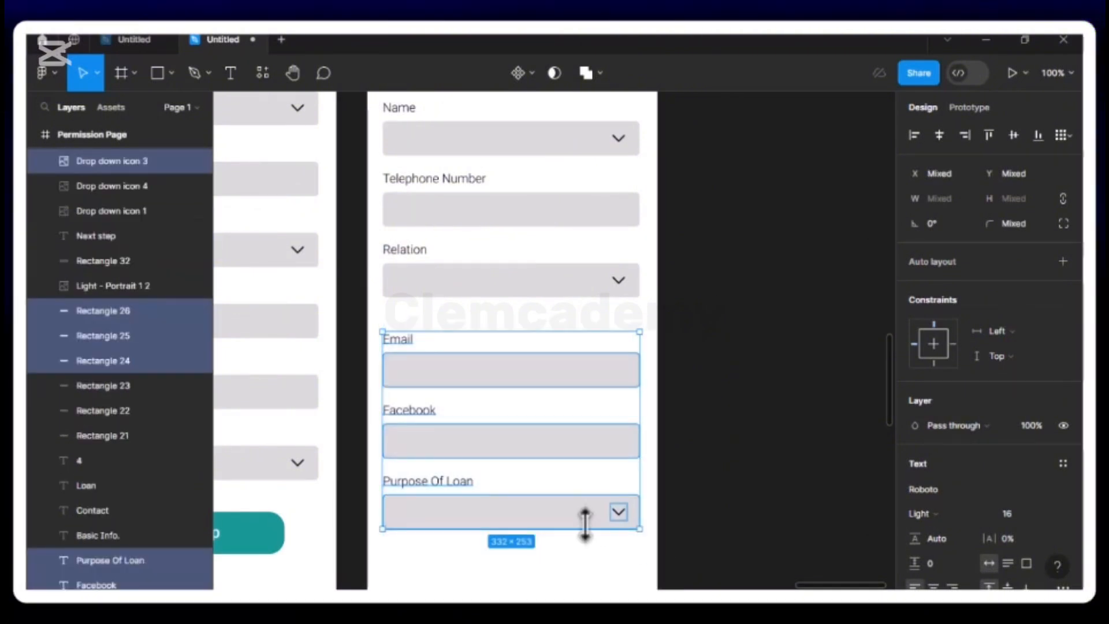
pyautogui.press('Down')
pyautogui.press('Down')
pyautogui.press('Down')
pyautogui.press('Down')
pyautogui.press('Down')
pyautogui.press('Down')
pyautogui.press('Down')
pyautogui.press('Down')
pyautogui.press('Down')
pyautogui.press('Down')
pyautogui.press('Down')
pyautogui.press('Down')
pyautogui.press('Down')
pyautogui.press('Down')
pyautogui.press('Down')
pyautogui.press('Down')
pyautogui.press('Down')
pyautogui.press('Down')
pyautogui.press('Down')
pyautogui.press('Down')
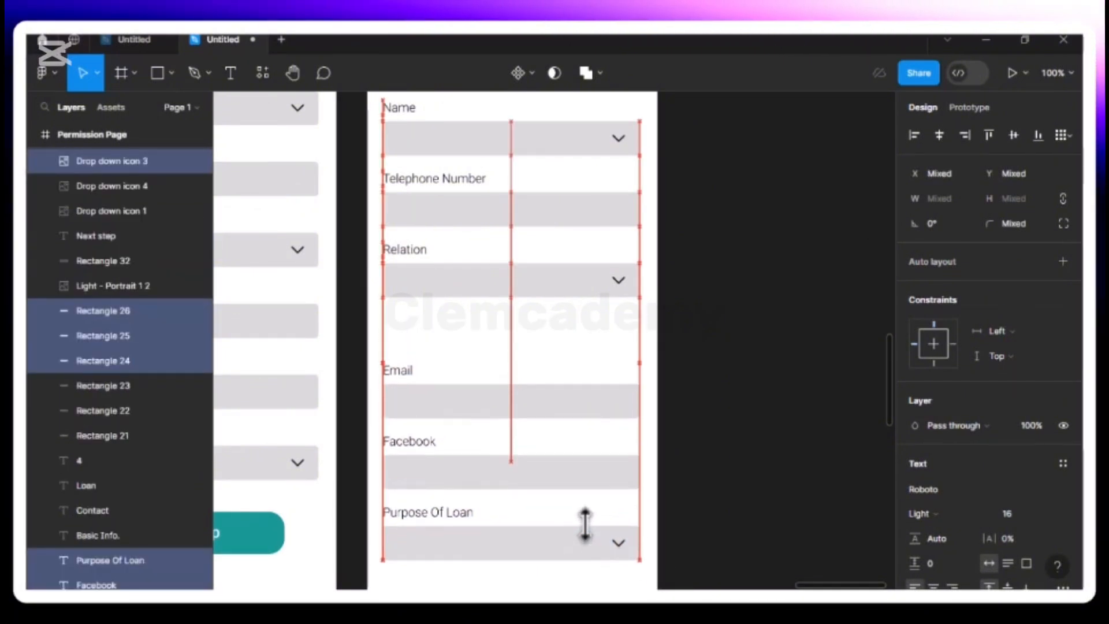
pyautogui.press('Down')
pyautogui.press('Down')
pyautogui.press('Down')
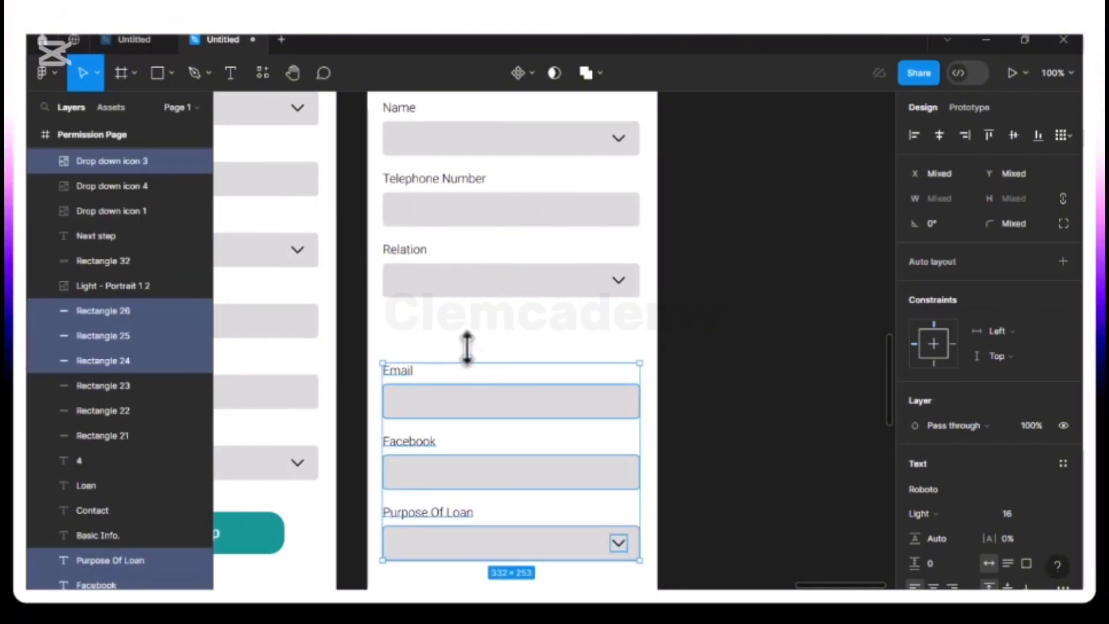
pyautogui.press('Escape')
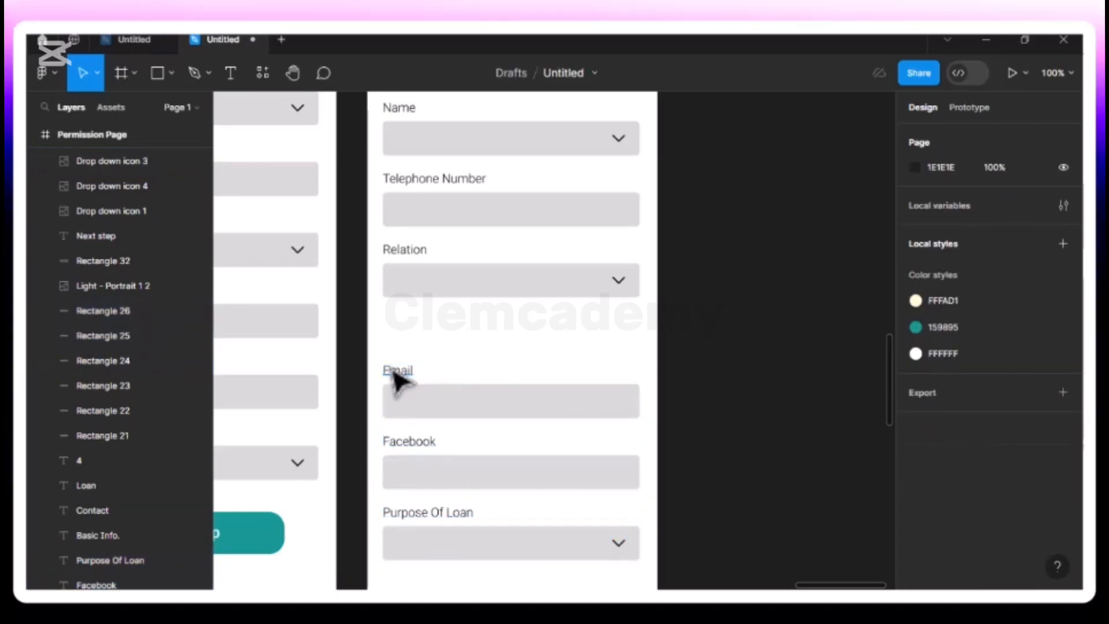
# - Duplicate the Email label and place the copy below the Relation field at X 20, Y 502
pyautogui.click(397, 378)
pyautogui.hotkey('ctrl', 'd')
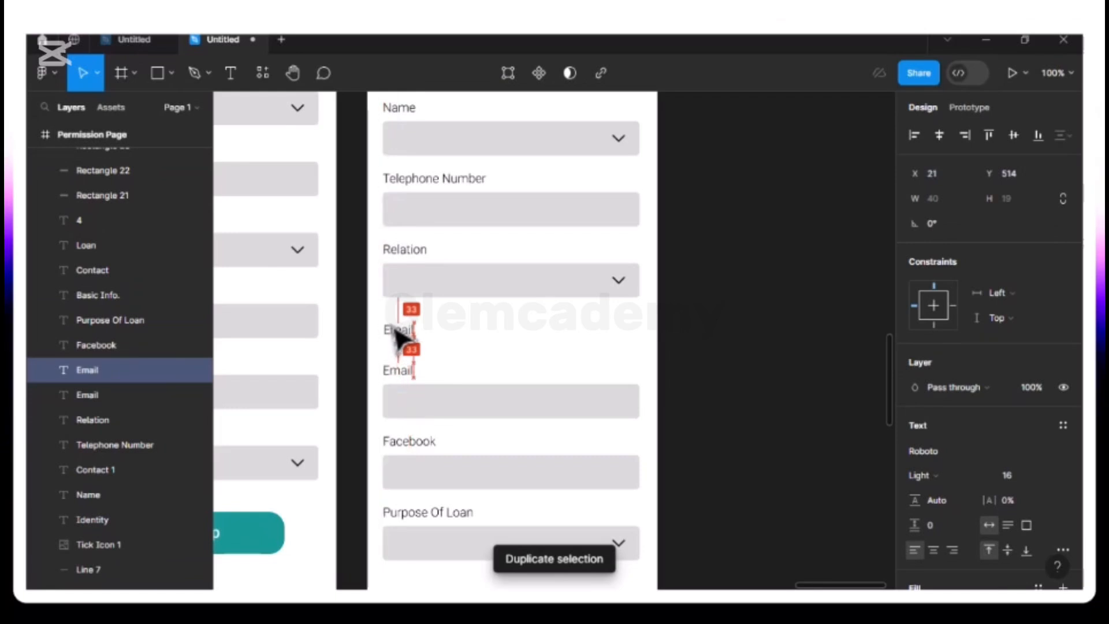
pyautogui.moveTo(393, 332); pyautogui.dragTo(392, 333)
pyautogui.press('alt')
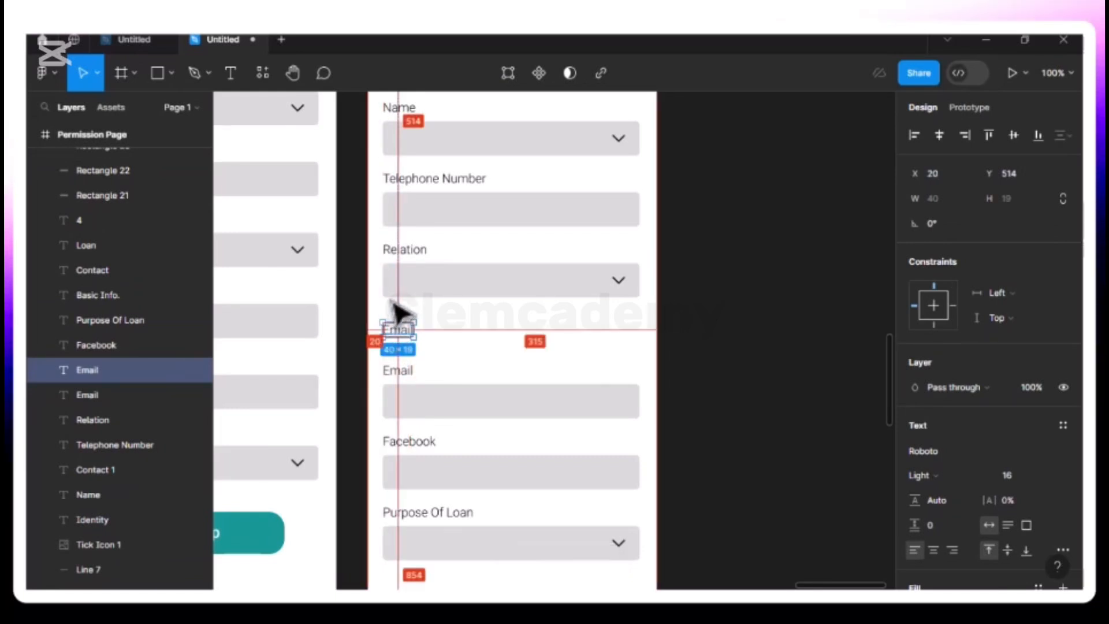
pyautogui.press('Up')
pyautogui.press('Up')
pyautogui.press('Up')
pyautogui.press('Up')
pyautogui.press('Up')
pyautogui.press('Up')
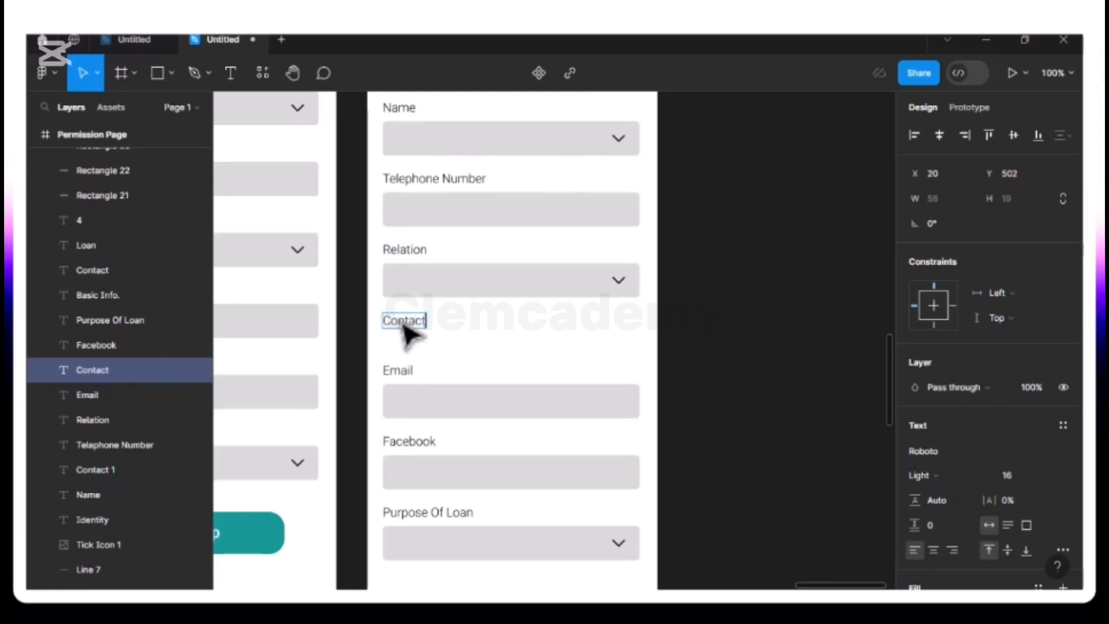
# - Change the copied label's text to "Contact 2" and style it with fill FF0000 and Regular weight
pyautogui.write('2')
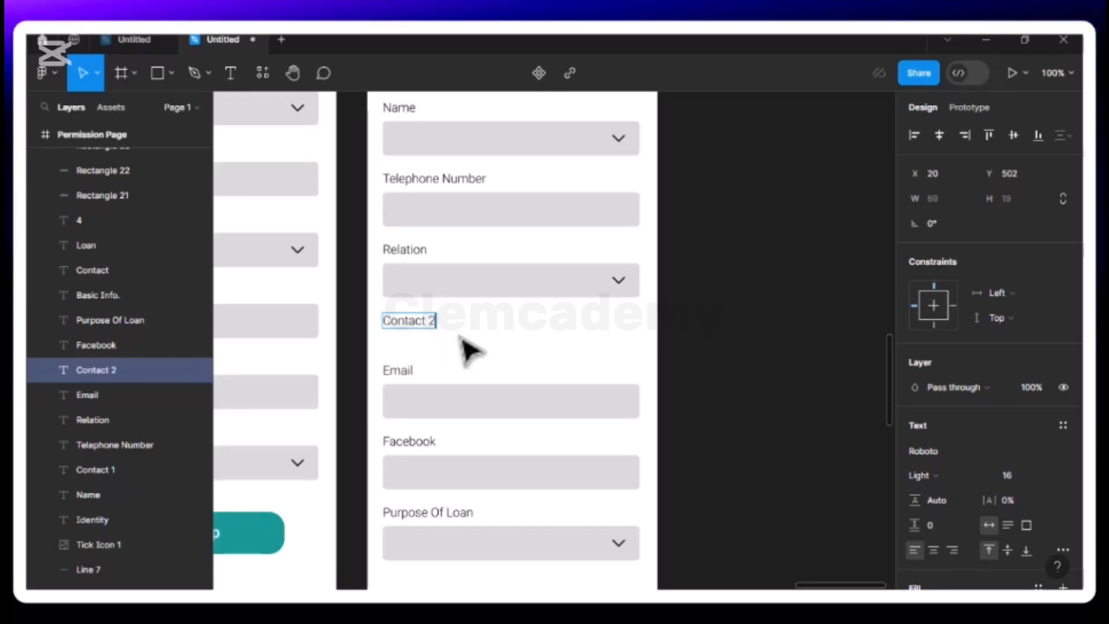
pyautogui.press('Escape')
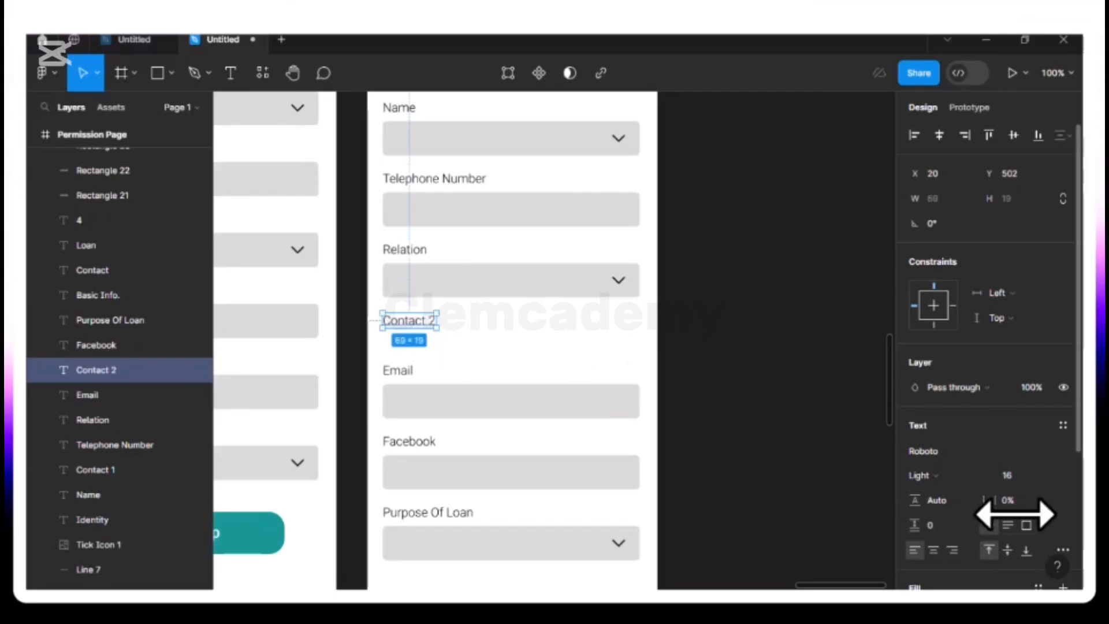
pyautogui.scroll(-3, 1015, 514)
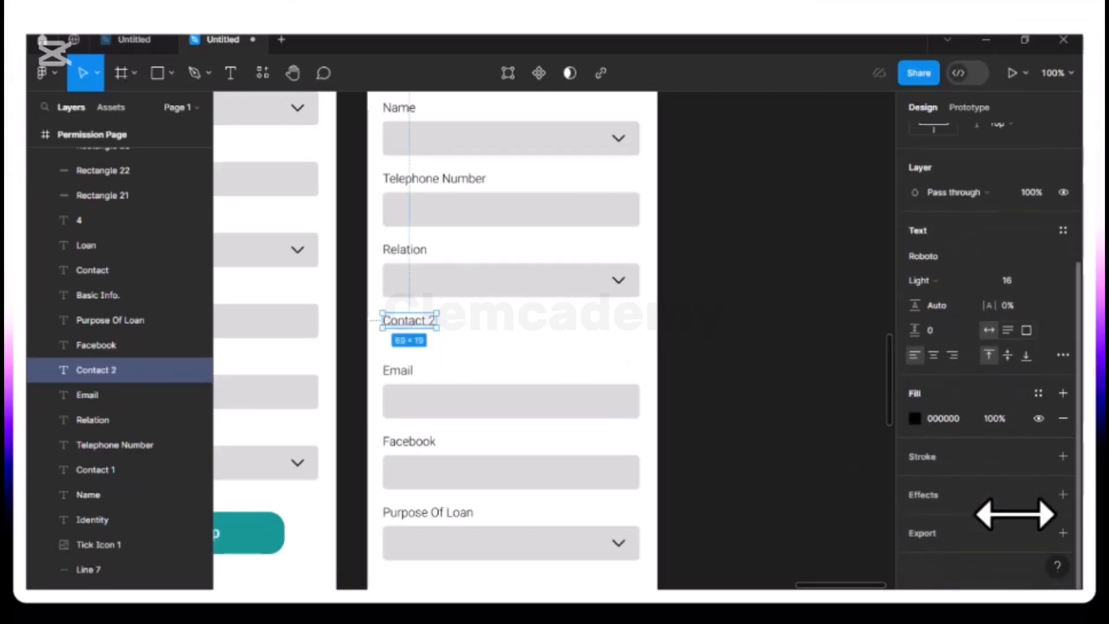
pyautogui.click(915, 419)
pyautogui.click(823, 507)
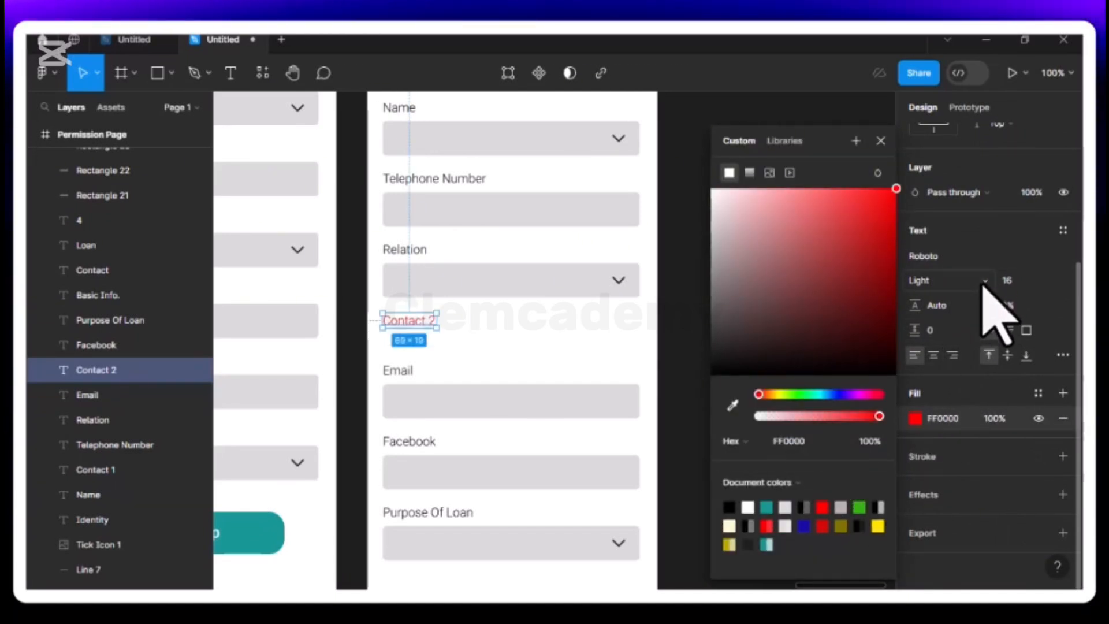
pyautogui.click(983, 283)
pyautogui.click(950, 303)
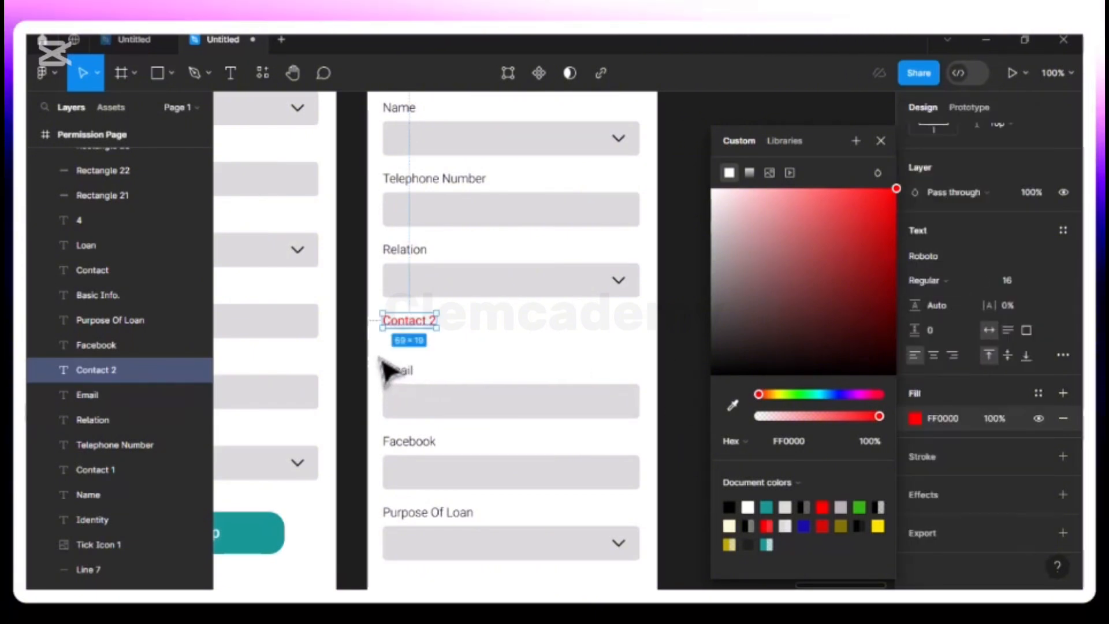
# - Move the Email, Facebook and Purpose Of Loan fields up together to 20 px below the Contact 2 heading
pyautogui.moveTo(377, 357); pyautogui.dragTo(653, 584)
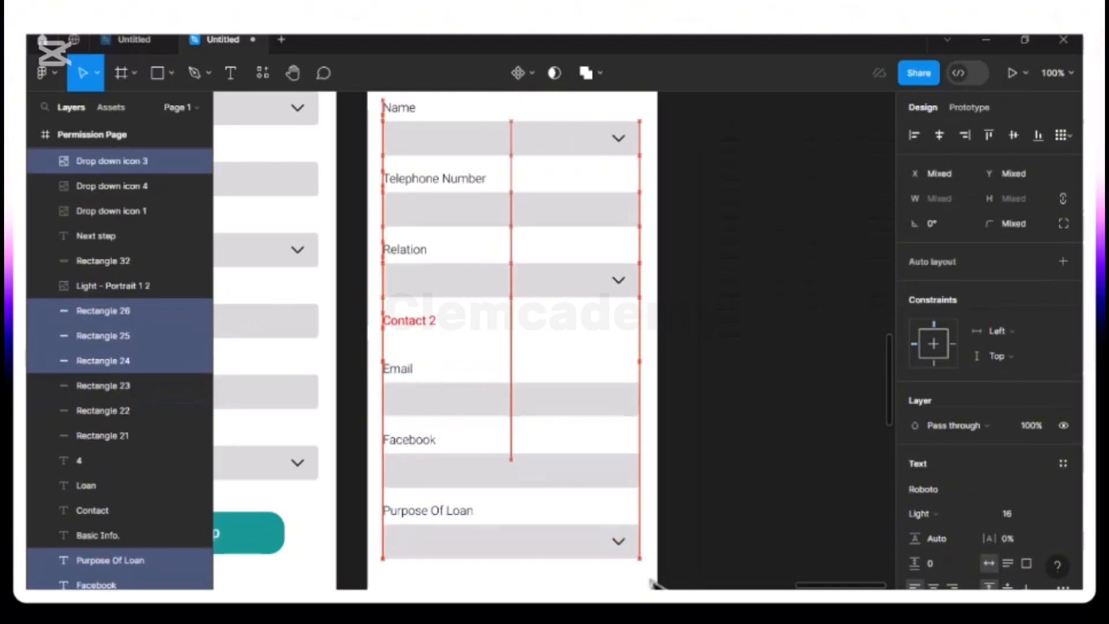
pyautogui.hotkey('shift', 'Up')
pyautogui.hotkey('shift', 'Up')
pyautogui.press('alt')
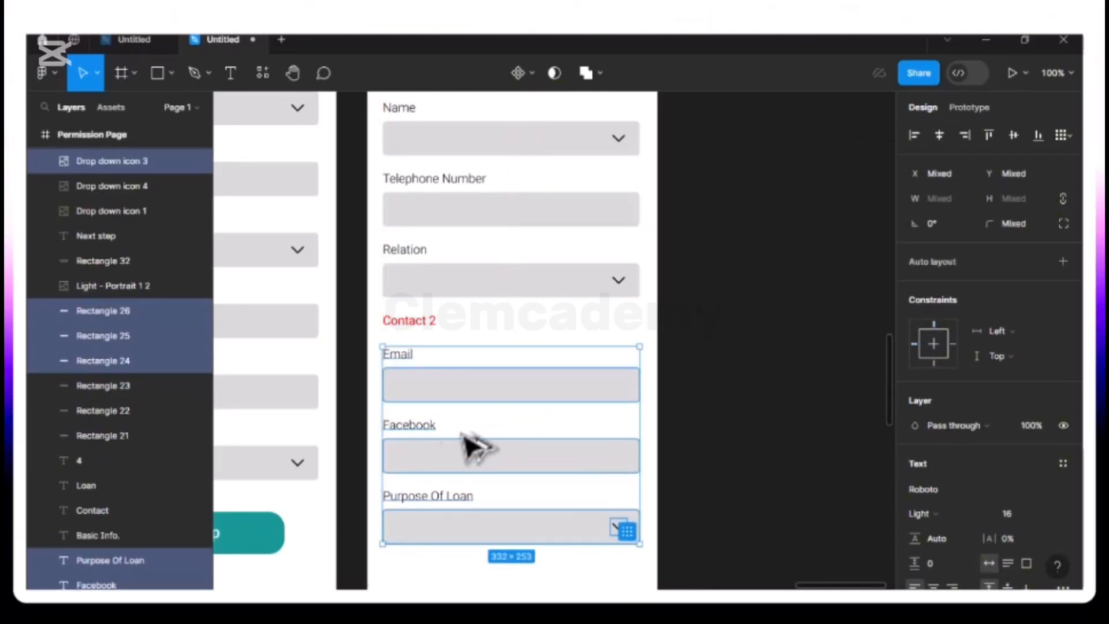
pyautogui.moveTo(399, 324)
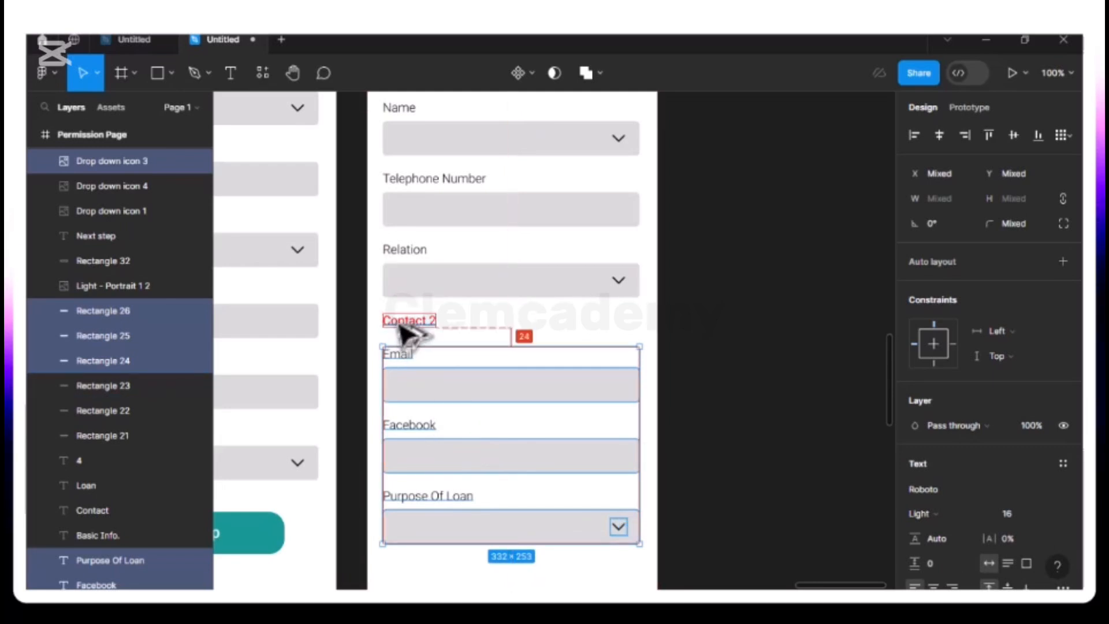
pyautogui.press('Up')
pyautogui.press('Up')
pyautogui.press('Up')
pyautogui.press('Up')
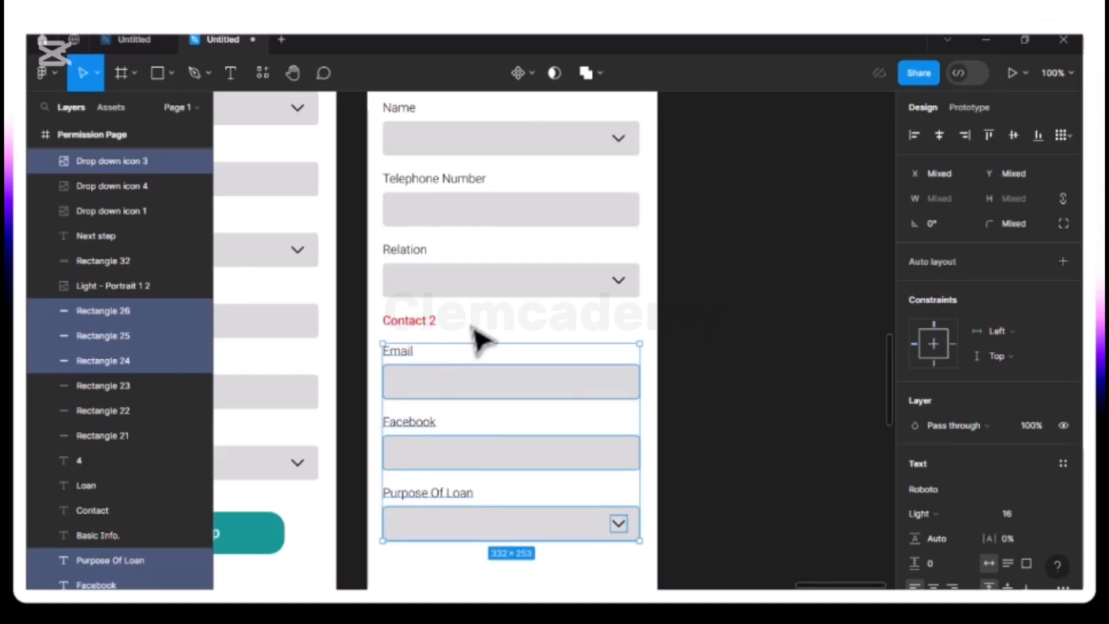
pyautogui.click(442, 341)
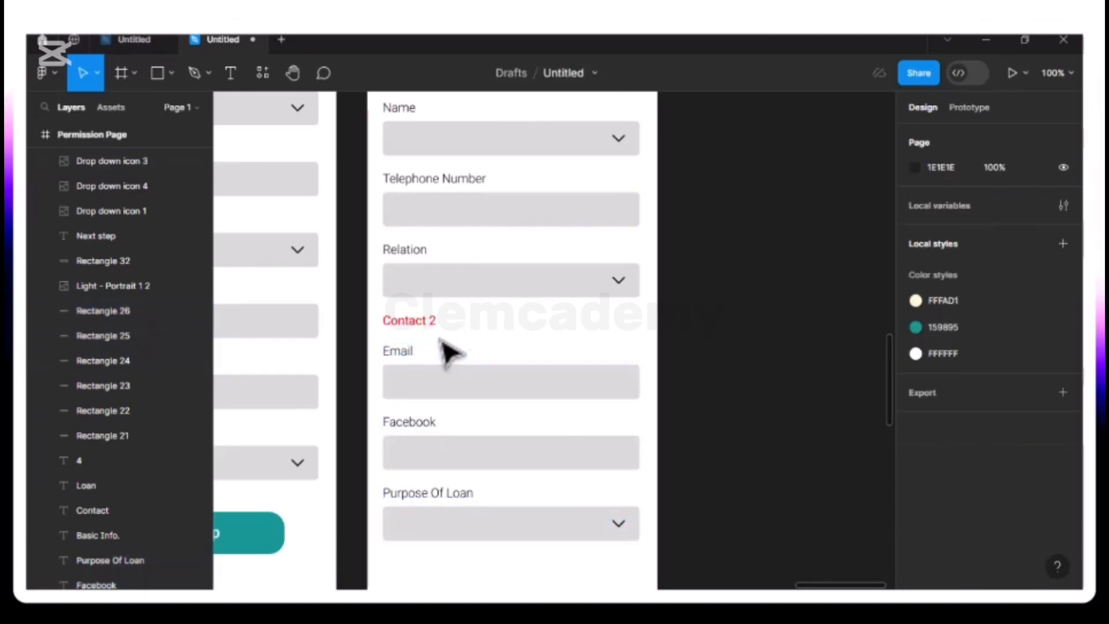
# - Delete the Email, Facebook and Purpose Of Loan labels with their input boxes and drop-down icon
pyautogui.click(404, 352)
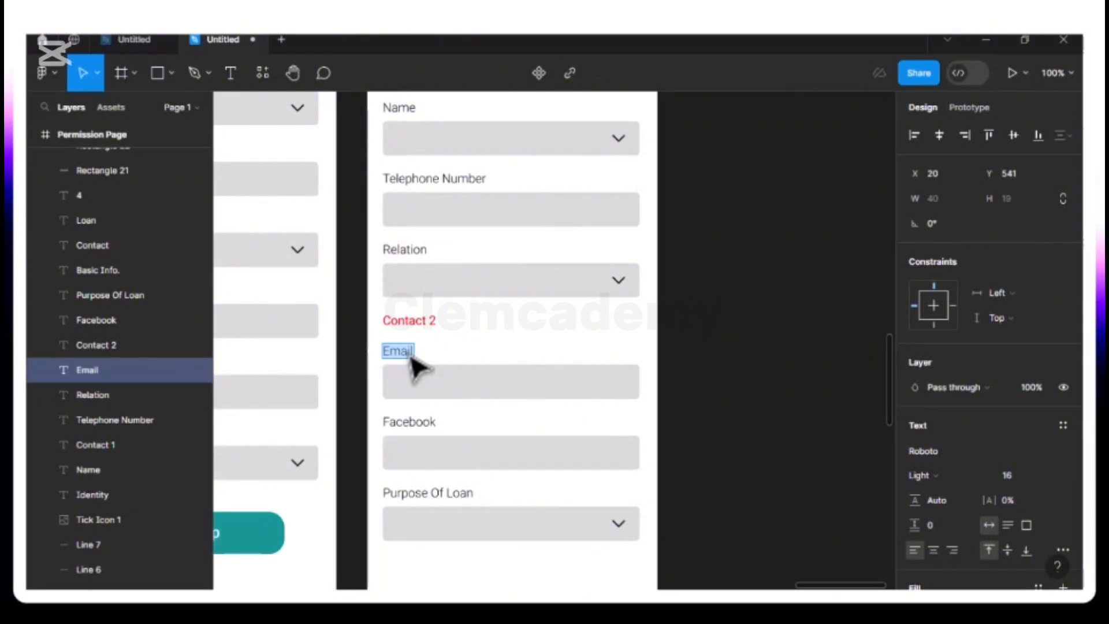
pyautogui.press('Escape')
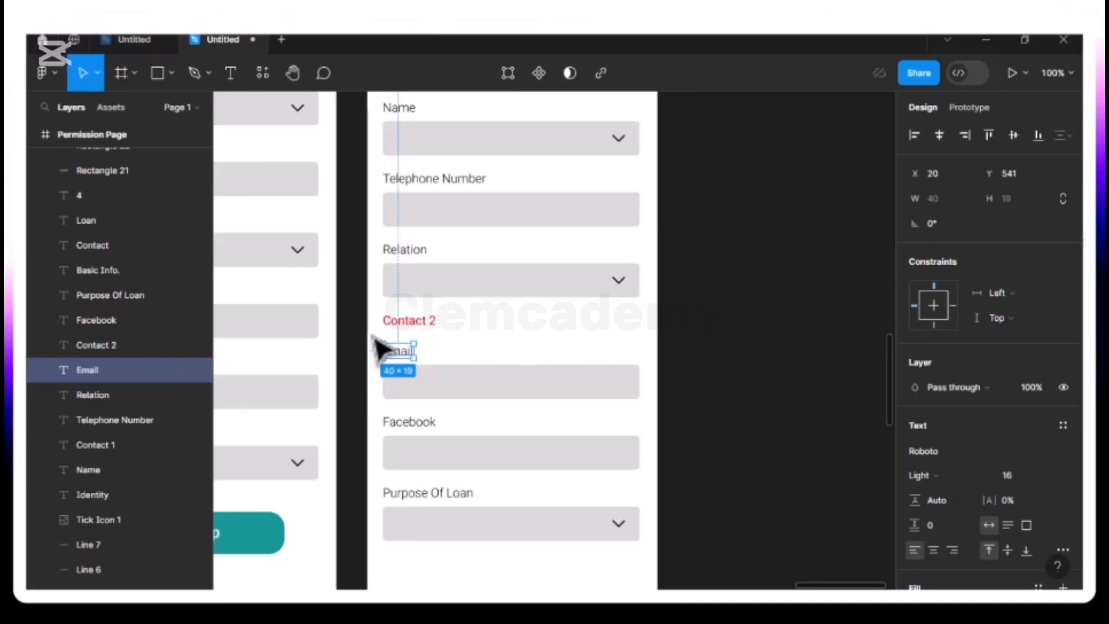
pyautogui.moveTo(371, 327); pyautogui.dragTo(679, 519)
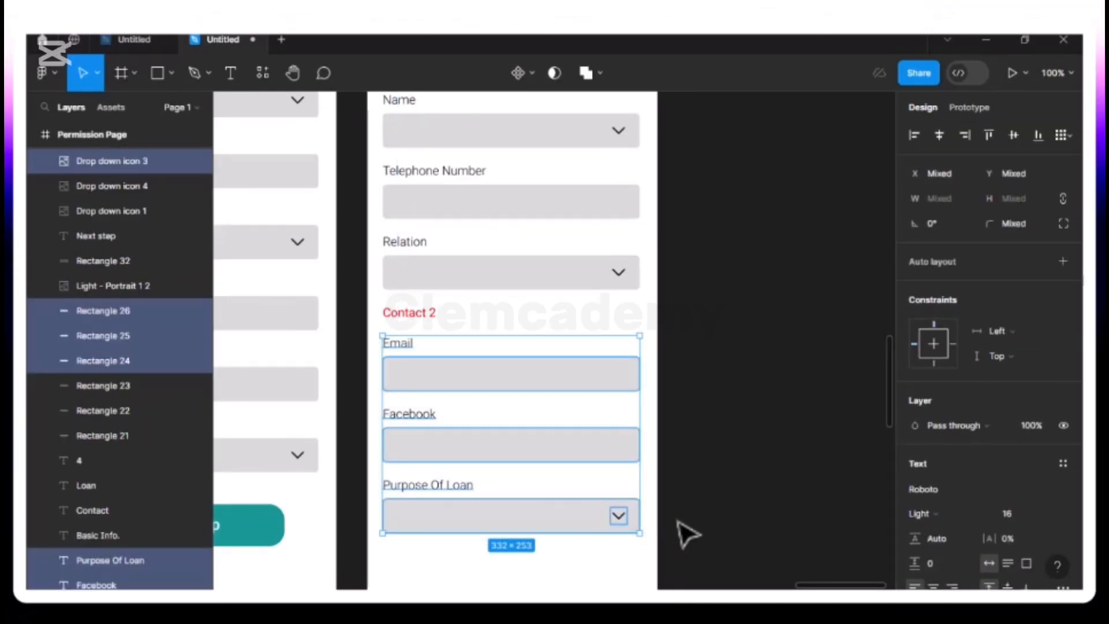
pyautogui.press('Delete')
# - Duplicate the Name, Telephone Number and Relation fields under Contact 1 and place the copies directly below the Contact 2 heading
pyautogui.scroll(4, 488, 252)
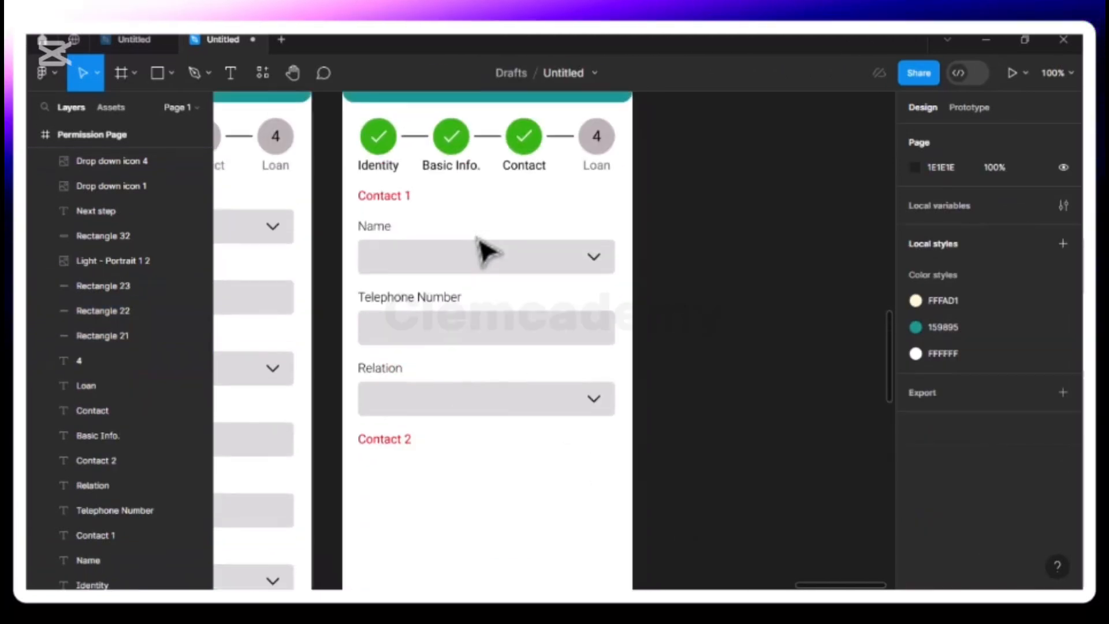
pyautogui.moveTo(344, 268); pyautogui.dragTo(623, 491)
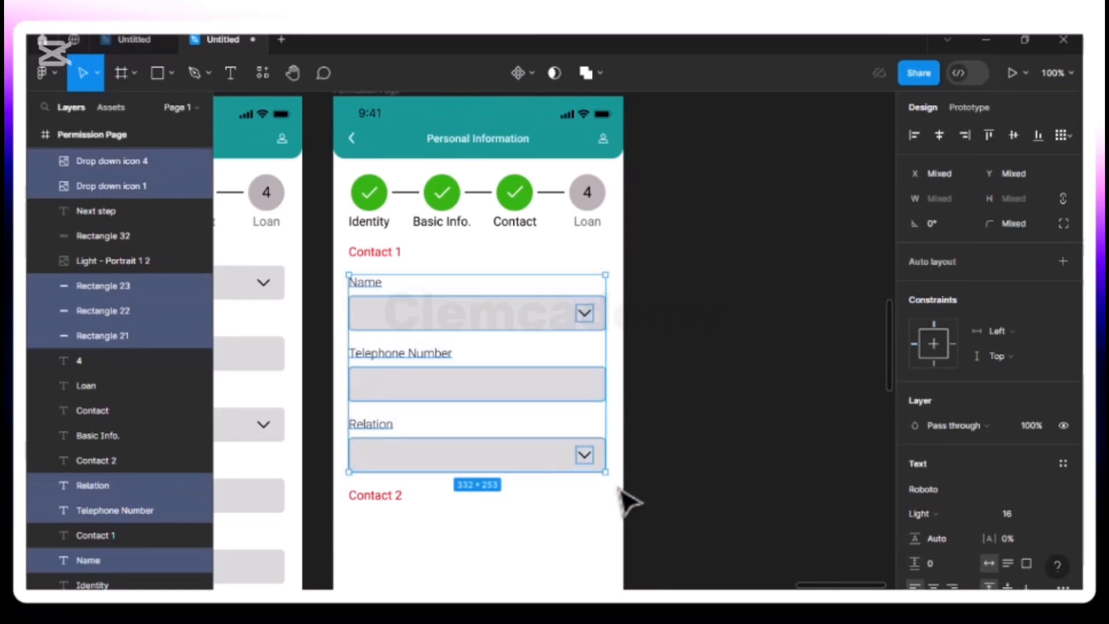
pyautogui.hotkey('ctrl', 'd')
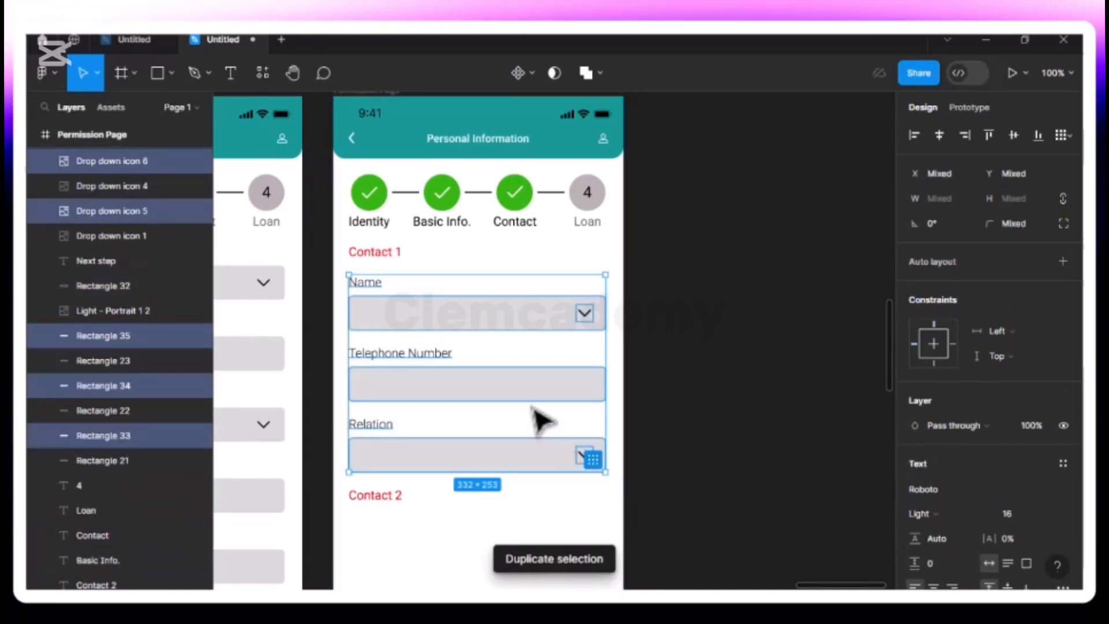
pyautogui.moveTo(502, 466); pyautogui.dragTo(507, 407)
pyautogui.press('alt')
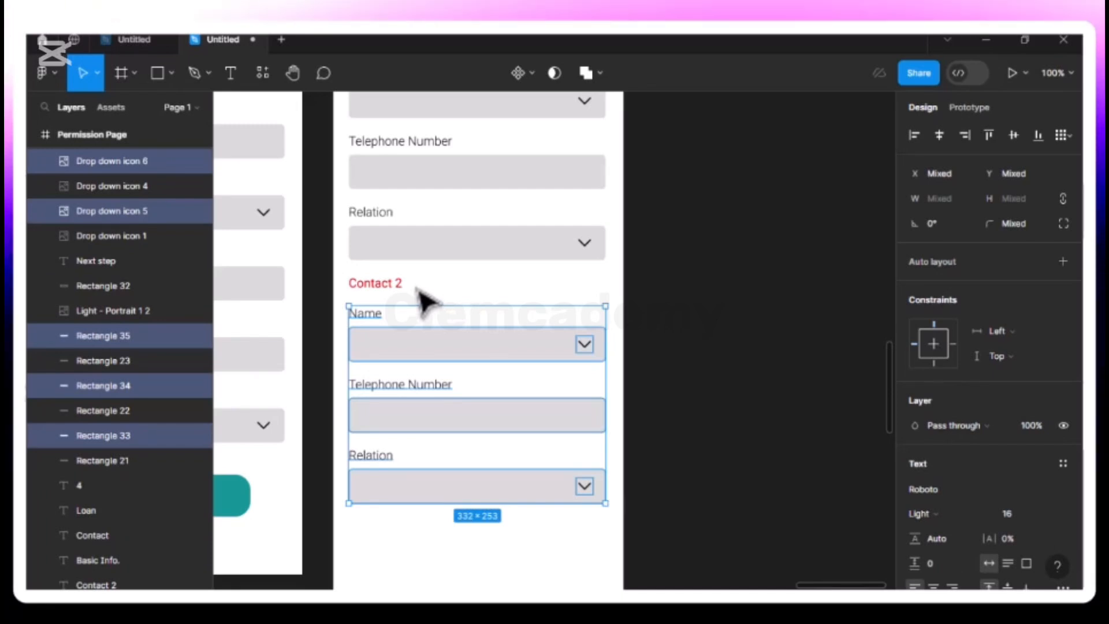
pyautogui.press('Escape')
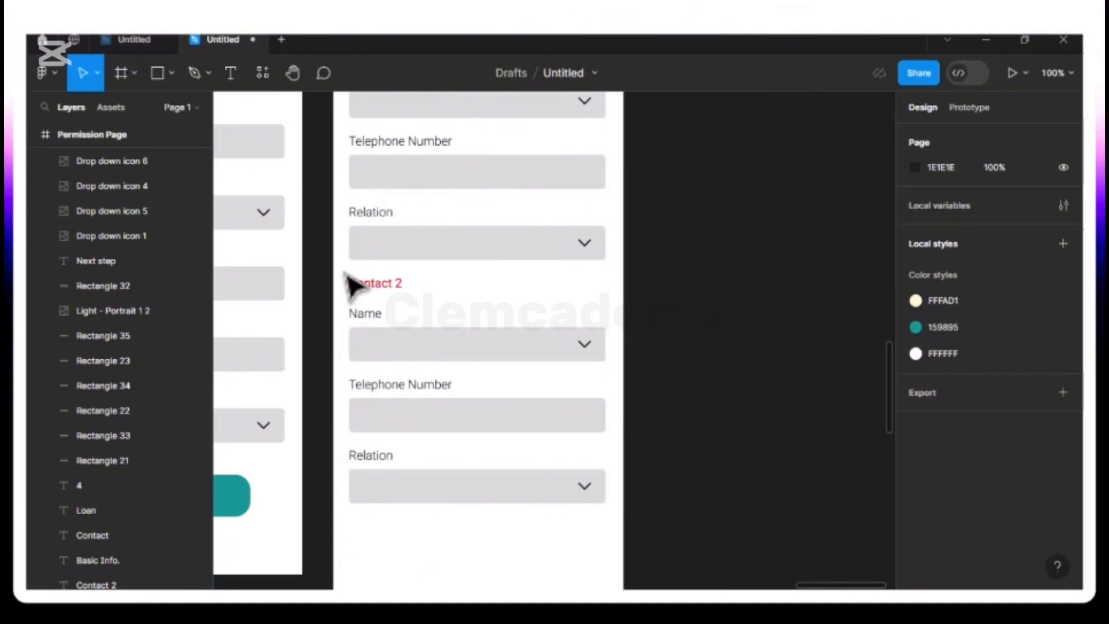
# - Duplicate the whole Contact 2 section and place the copy below its Relation field, with the copied heading at Y 814
pyautogui.moveTo(345, 273); pyautogui.dragTo(628, 521)
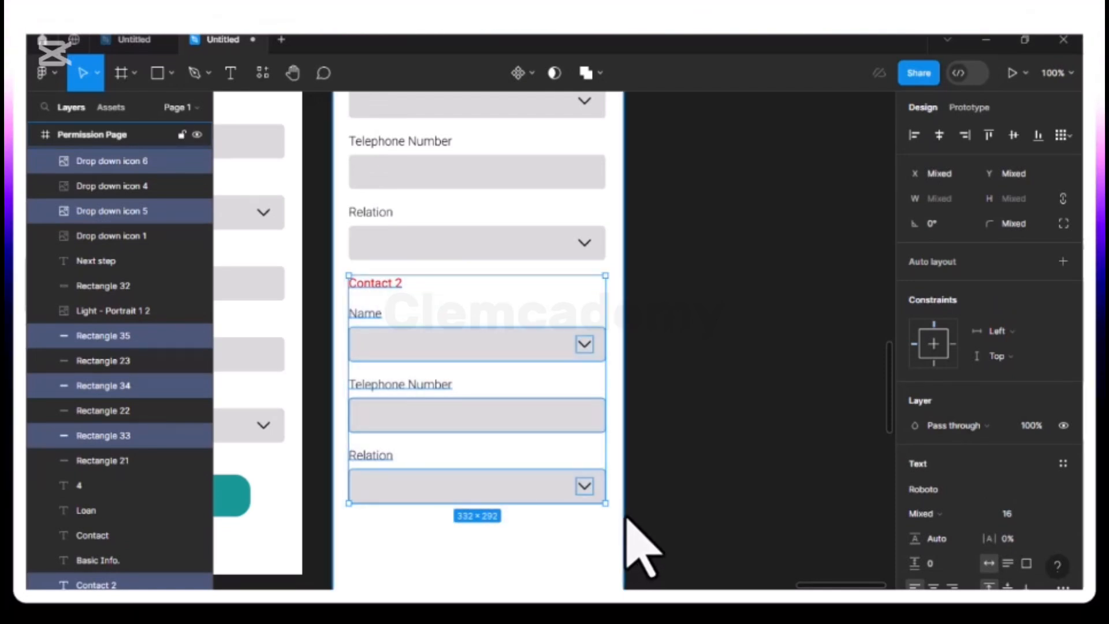
pyautogui.hotkey('ctrl', 'd')
pyautogui.moveTo(515, 382); pyautogui.dragTo(519, 447)
pyautogui.press('alt')
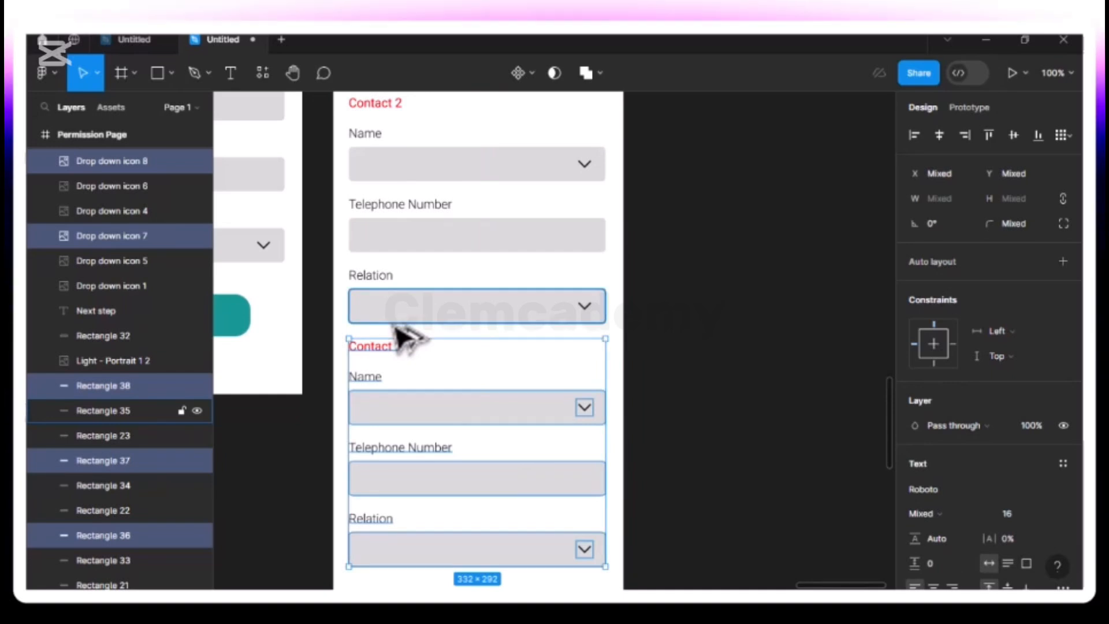
# - Change the heading of the copied section to "Contact 3"
pyautogui.click(409, 317)
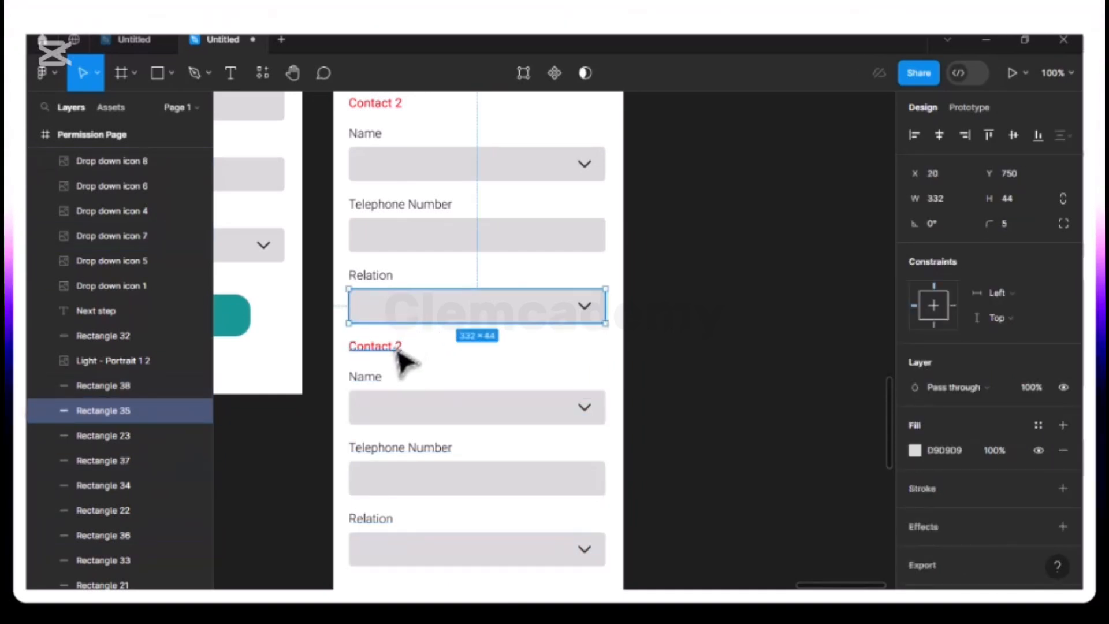
pyautogui.doubleClick(394, 349)
pyautogui.press('Escape')
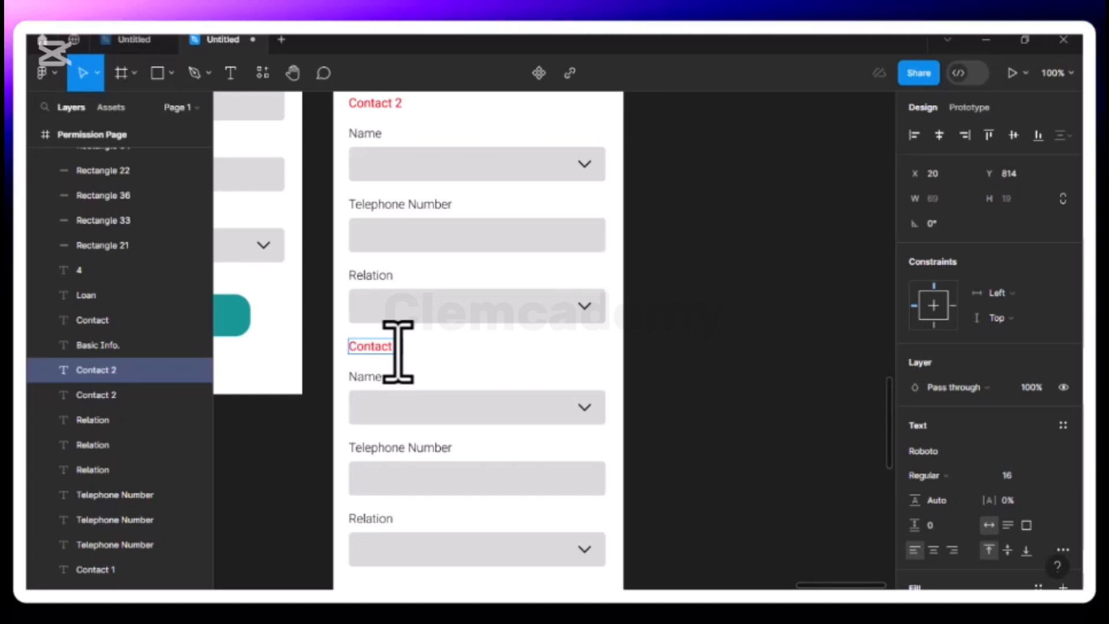
pyautogui.write('3')
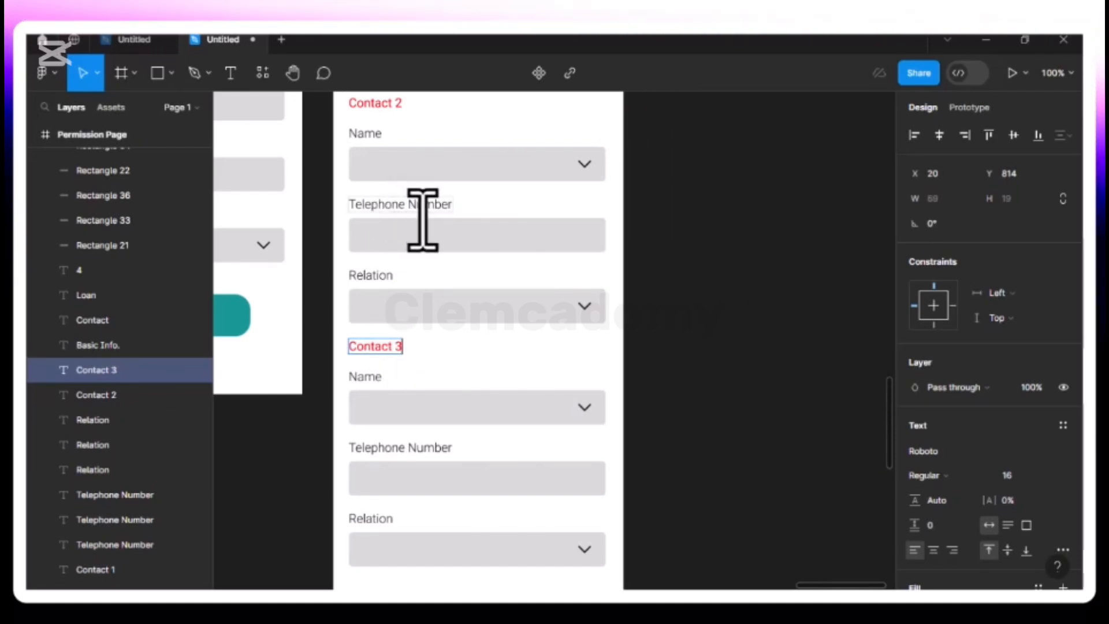
pyautogui.click(381, 277)
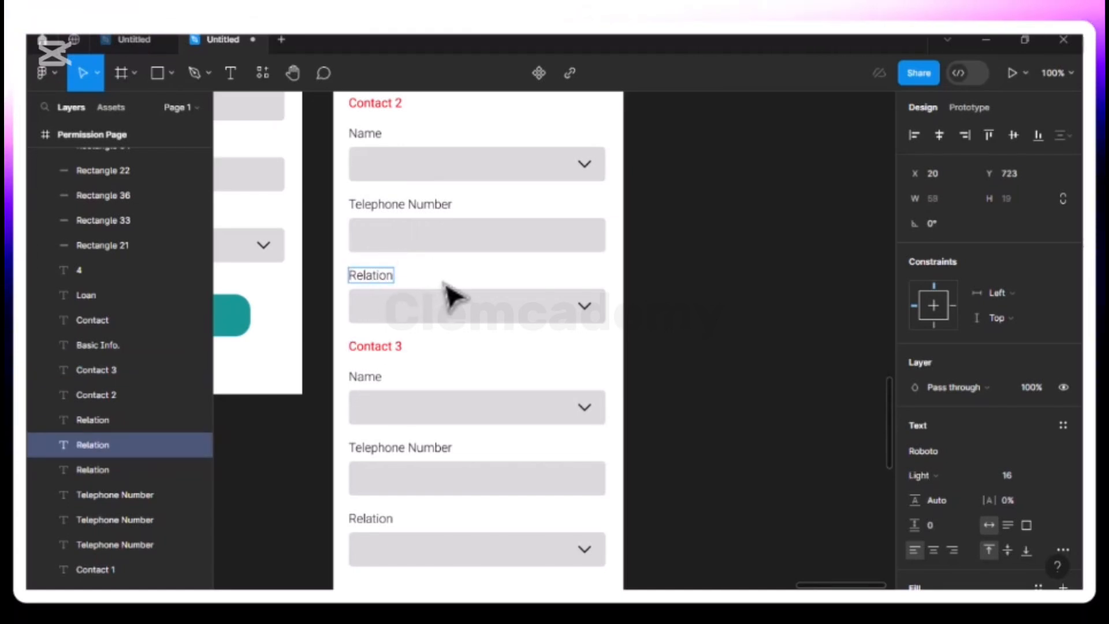
pyautogui.press('Escape')
# - Move the Next step button, its label and the home indicator line up together, narrowing the gap below the last Relation box
pyautogui.scroll(-6, 451, 294)
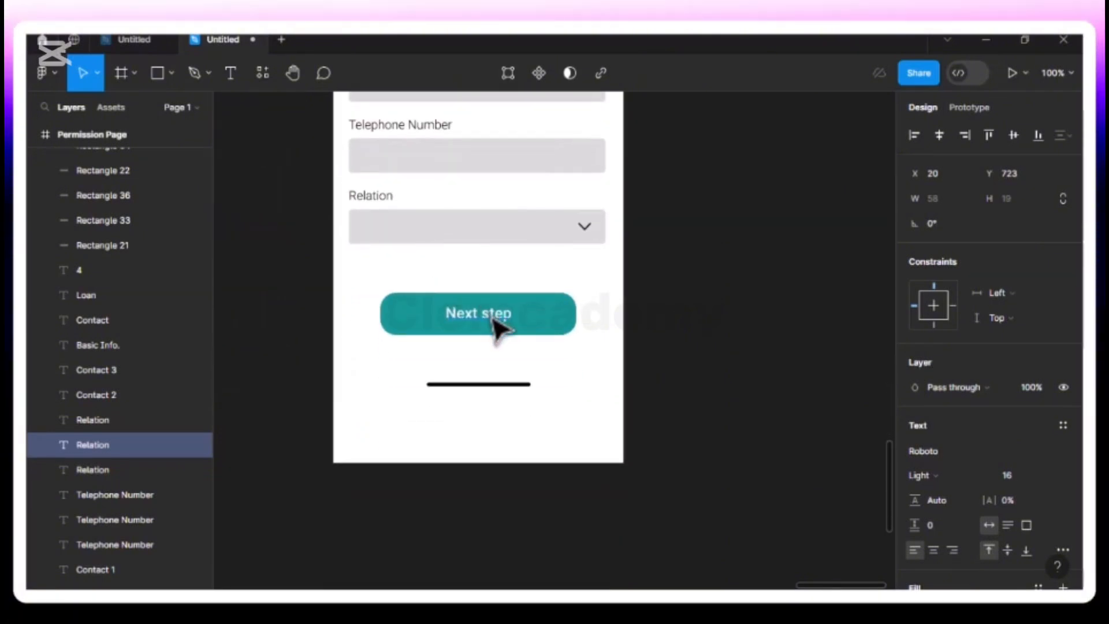
pyautogui.click(492, 319)
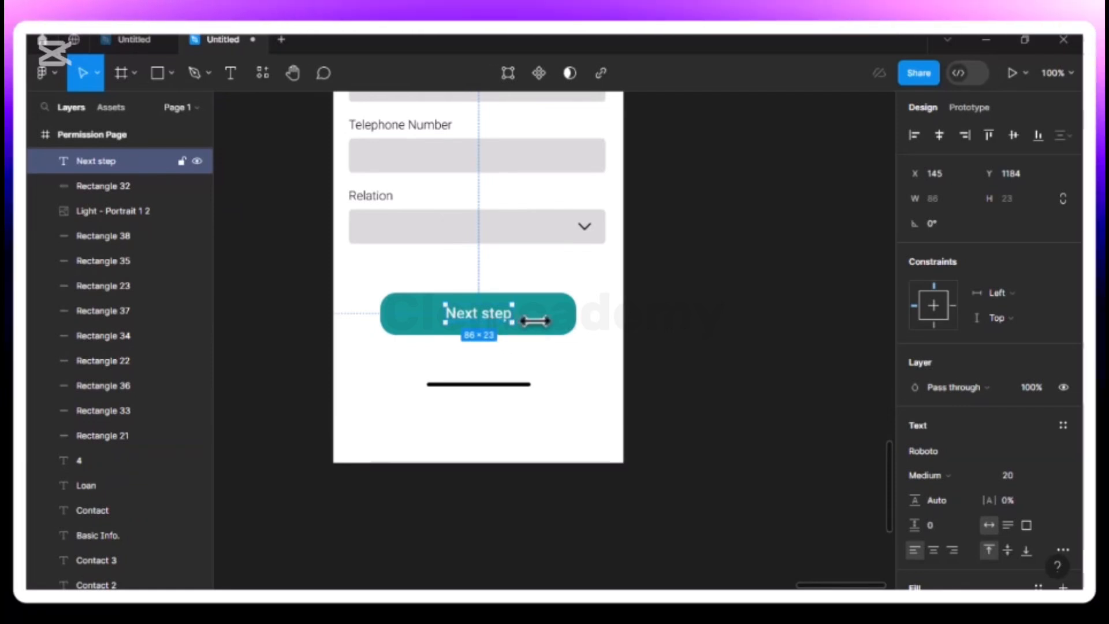
pyautogui.keyDown('shift'); pyautogui.click(554, 334); pyautogui.keyUp('shift')
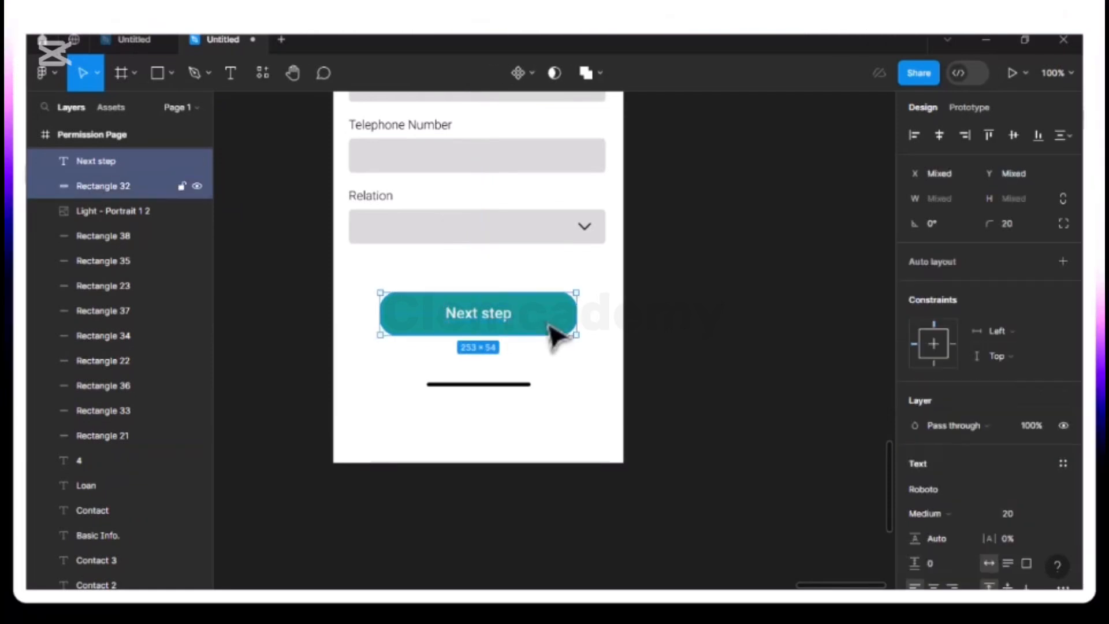
pyautogui.keyDown('shift'); pyautogui.click(502, 384); pyautogui.keyUp('shift')
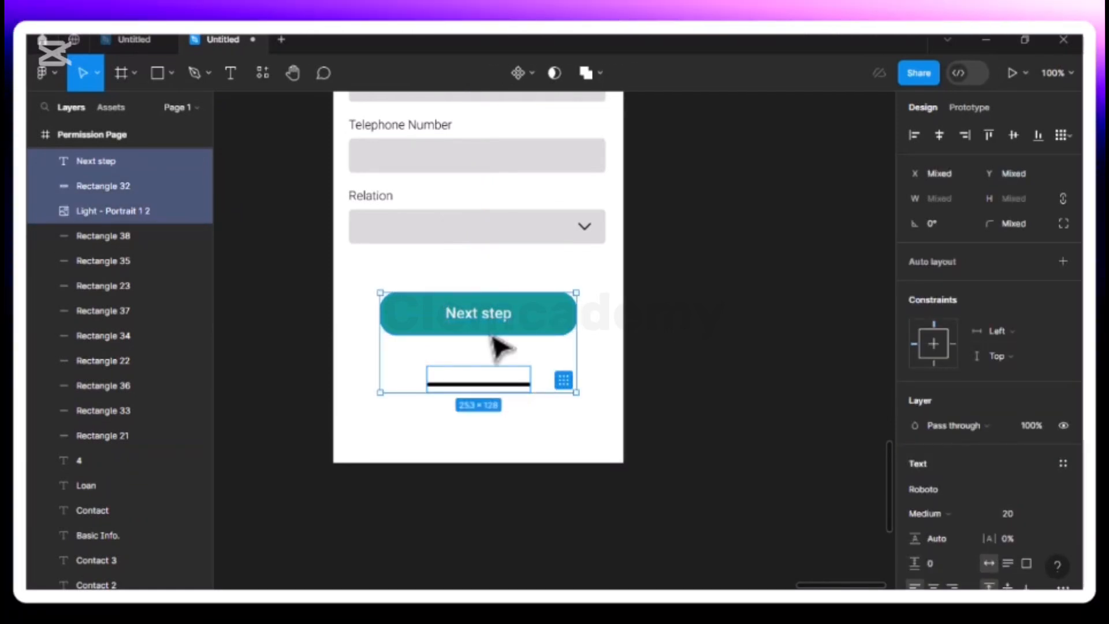
pyautogui.press('alt')
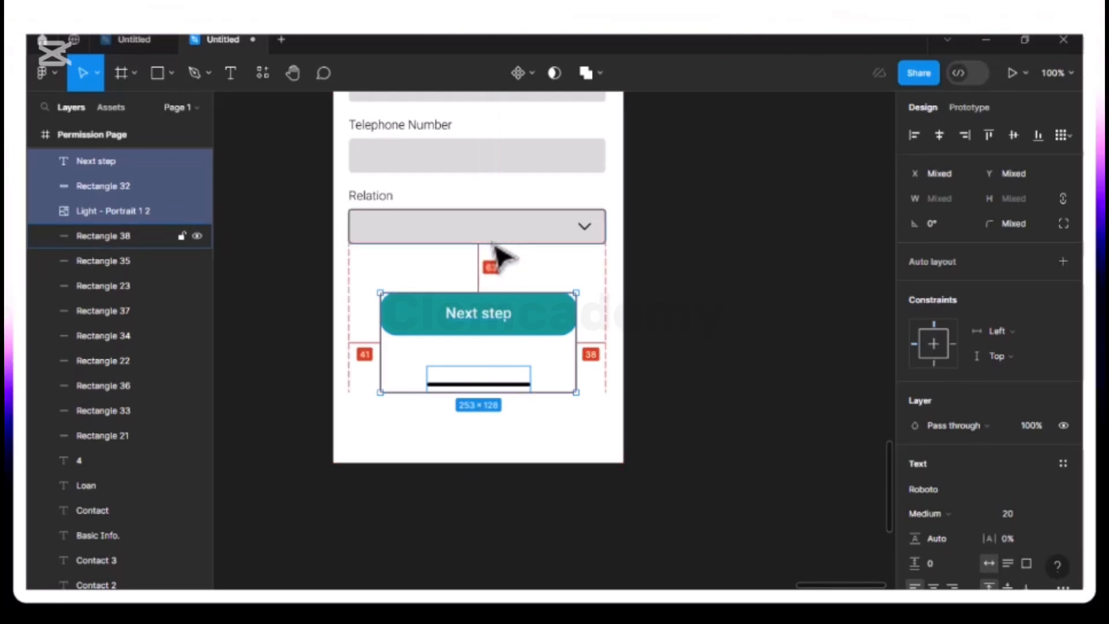
pyautogui.press('Up')
pyautogui.press('Up')
pyautogui.press('Up')
pyautogui.press('Up')
pyautogui.press('Up')
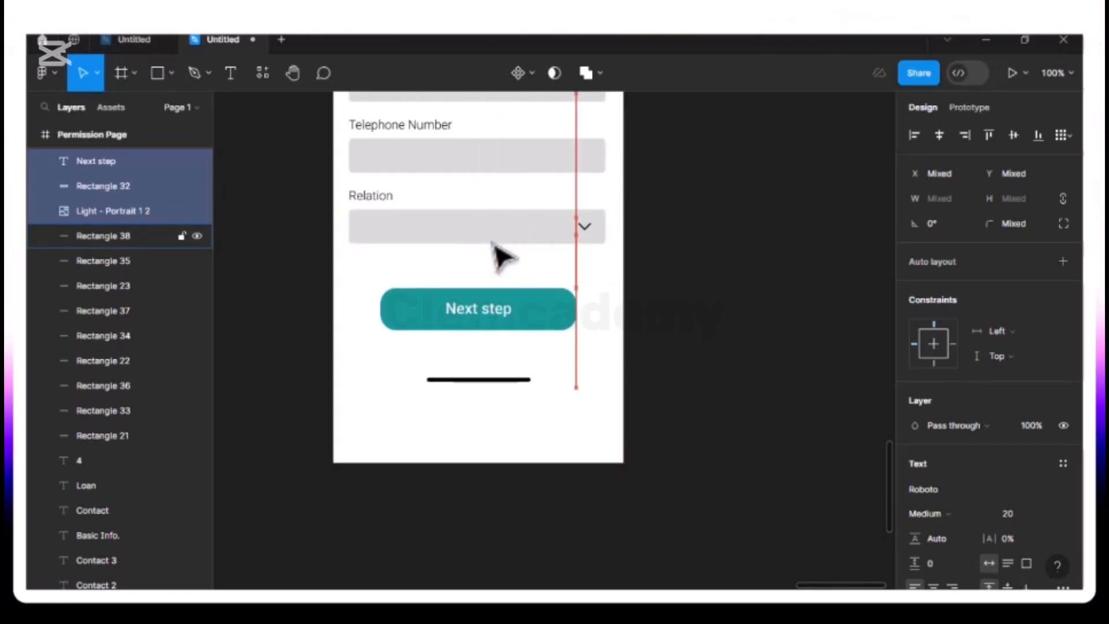
pyautogui.press('Up')
pyautogui.press('alt')
pyautogui.press('Up')
pyautogui.press('Up')
pyautogui.press('Up')
pyautogui.press('Up')
pyautogui.press('Up')
pyautogui.press('Up')
pyautogui.press('Up')
pyautogui.press('alt')
pyautogui.press('Up')
pyautogui.press('alt')
pyautogui.press('Up')
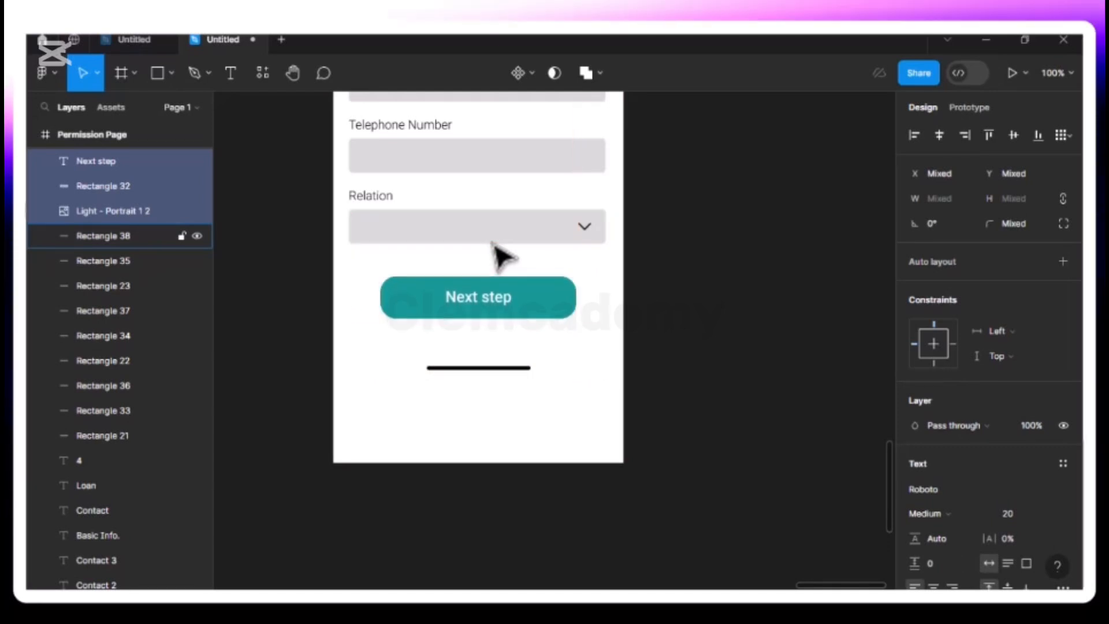
pyautogui.press('alt')
pyautogui.press('Up')
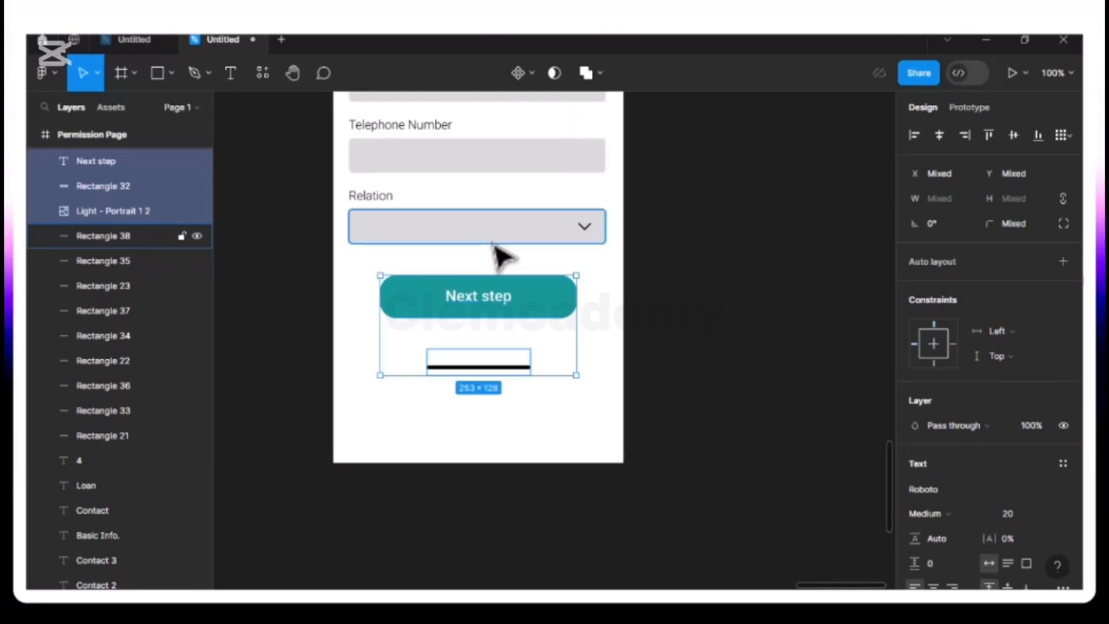
# - Shorten the contact screen's frame to a height of 1275 so it ends just below the home indicator line
pyautogui.scroll(-5, 503, 255)
pyautogui.scroll(3, 502, 254)
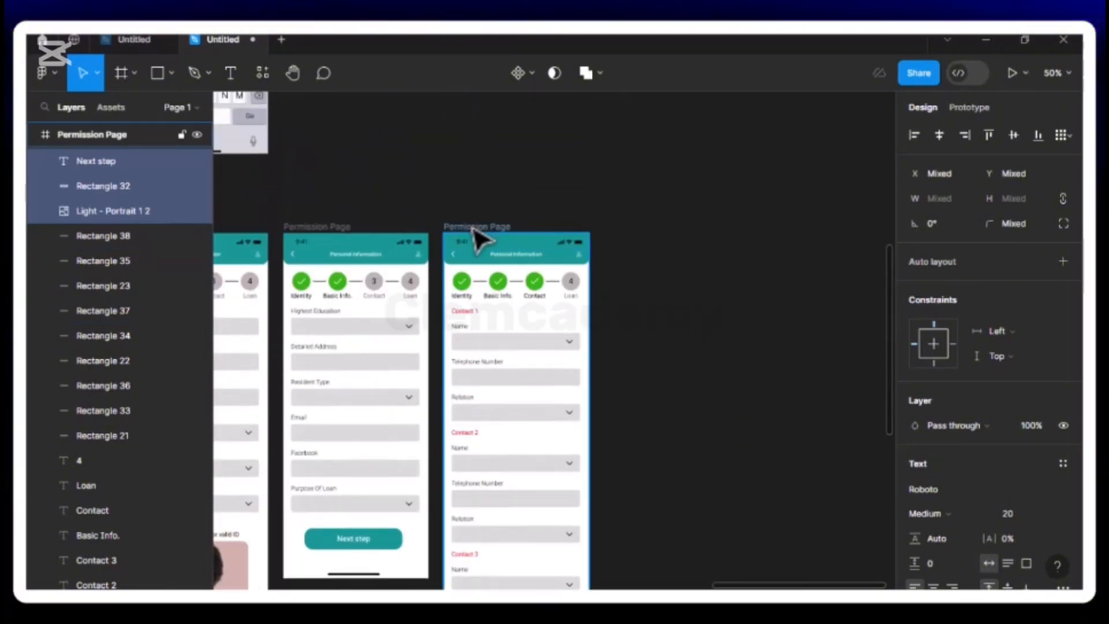
pyautogui.click(474, 229)
pyautogui.scroll(-6, 477, 239)
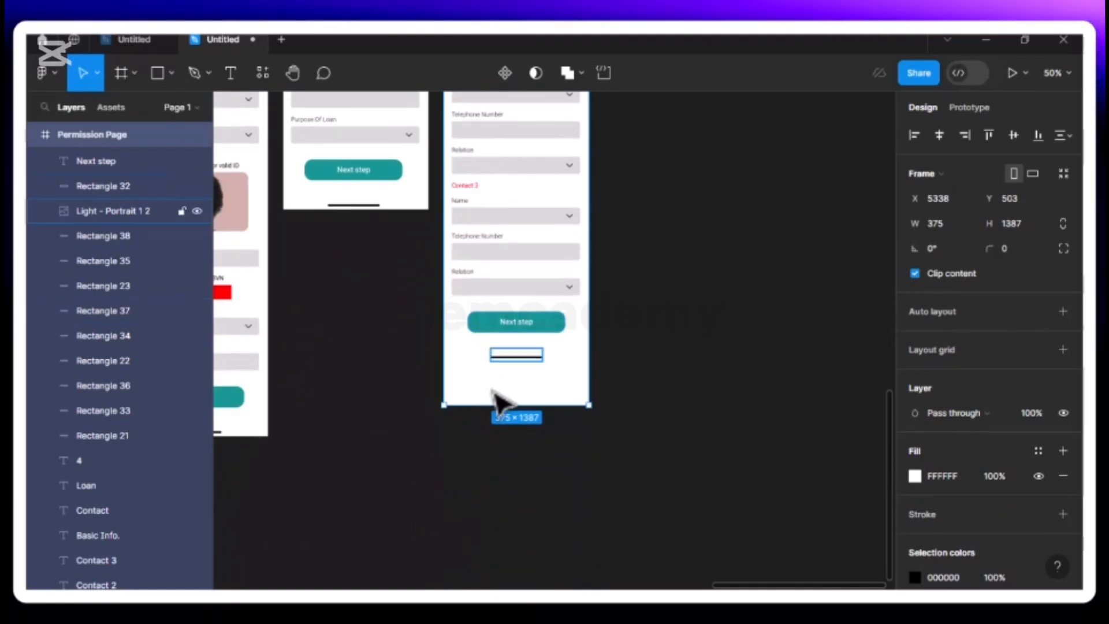
pyautogui.moveTo(485, 402); pyautogui.dragTo(486, 370)
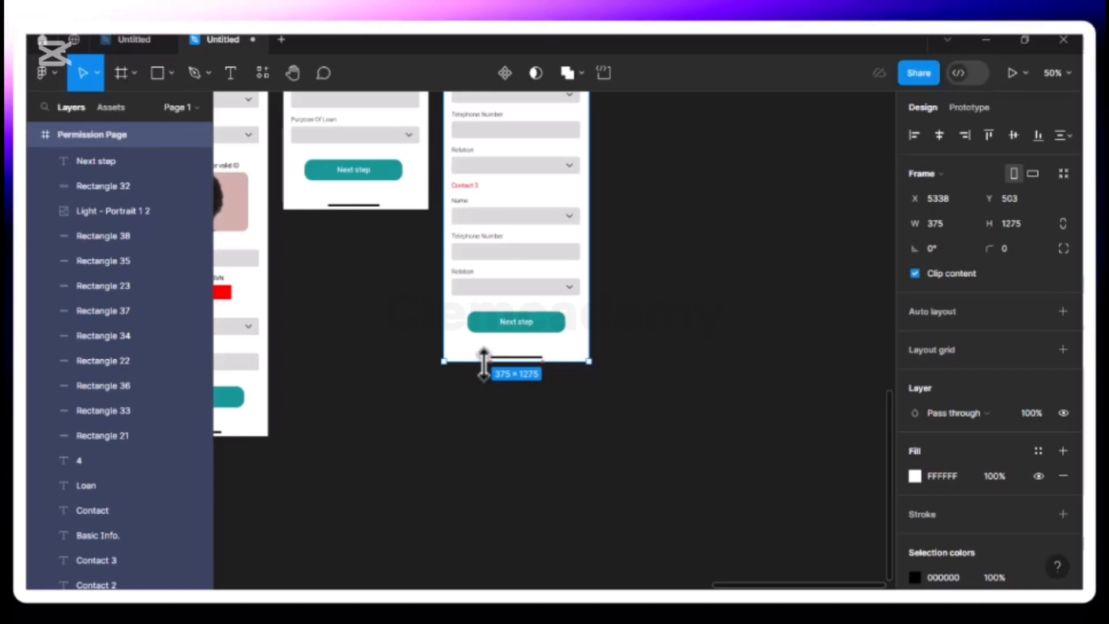
pyautogui.hotkey('shift', '0')
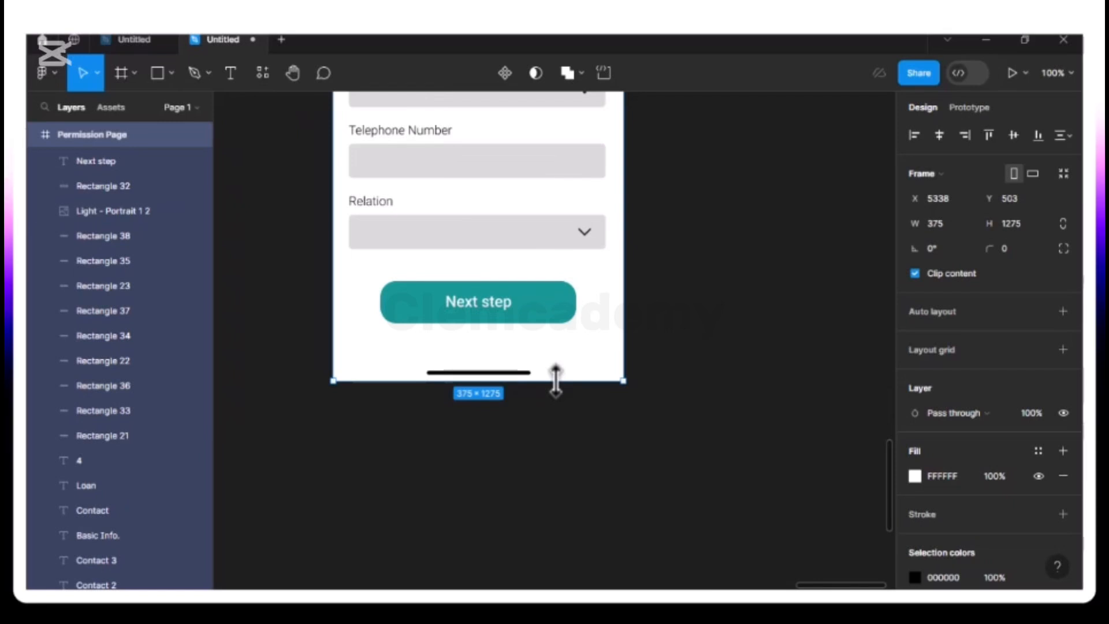
pyautogui.moveTo(556, 380)
pyautogui.mouseDown()
pyautogui.moveTo(553, 406)
pyautogui.moveTo(550, 388)
pyautogui.mouseUp()
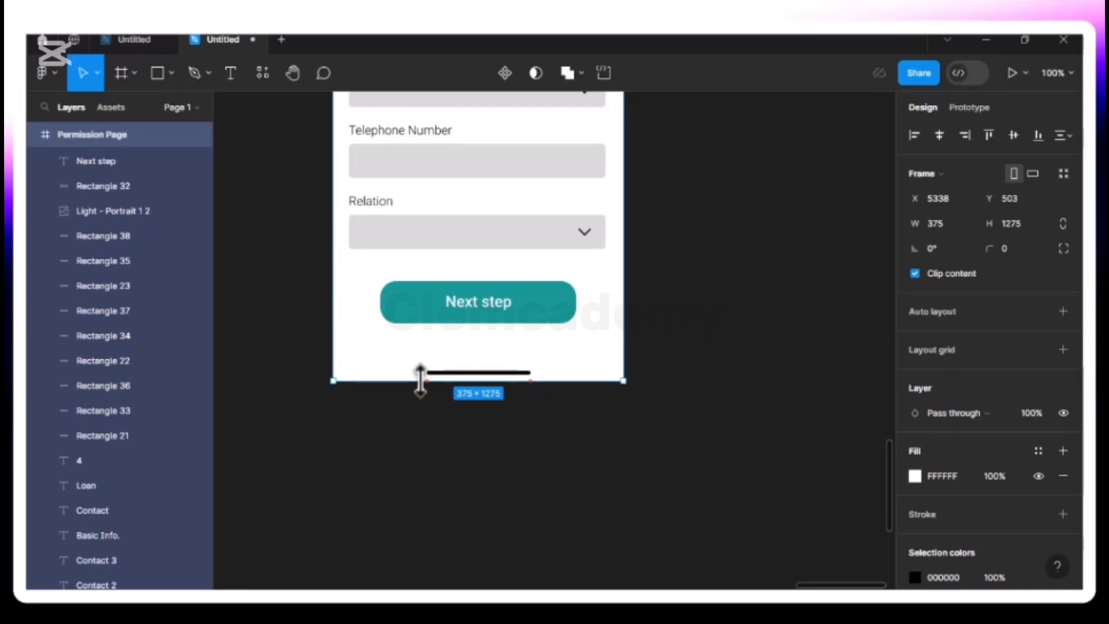
pyautogui.press('-')
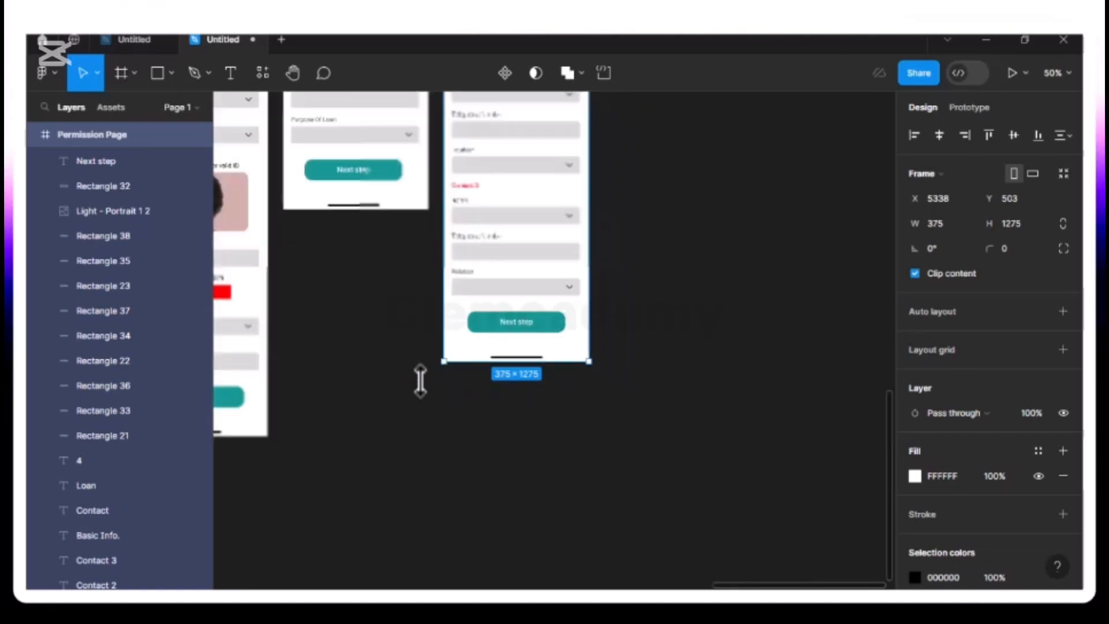
pyautogui.scroll(5, 420, 381)
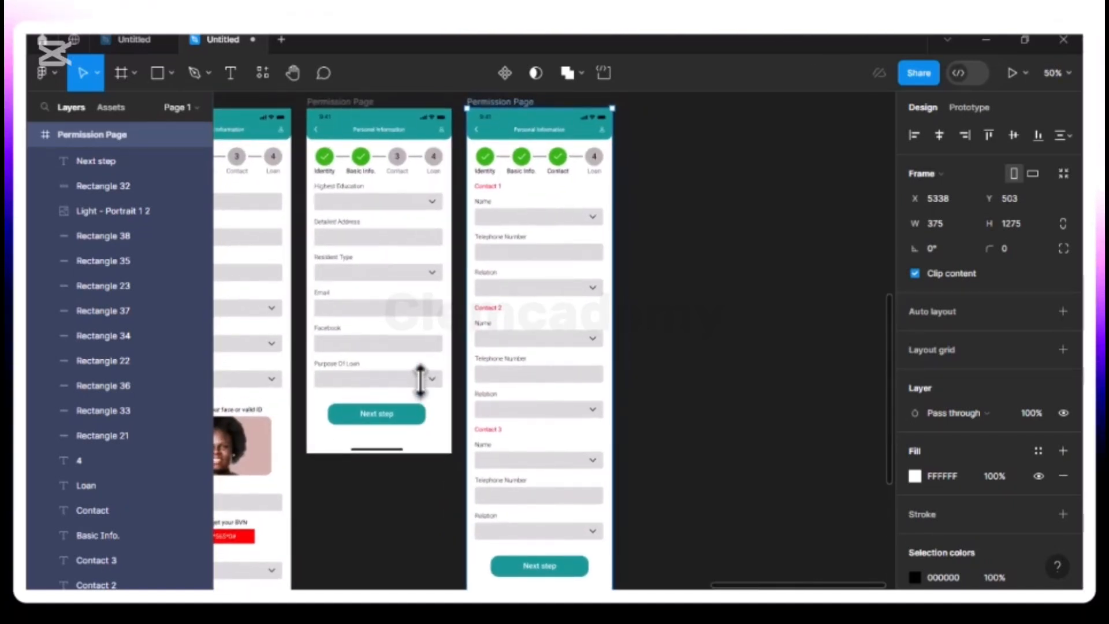
pyautogui.moveTo(678, 621)
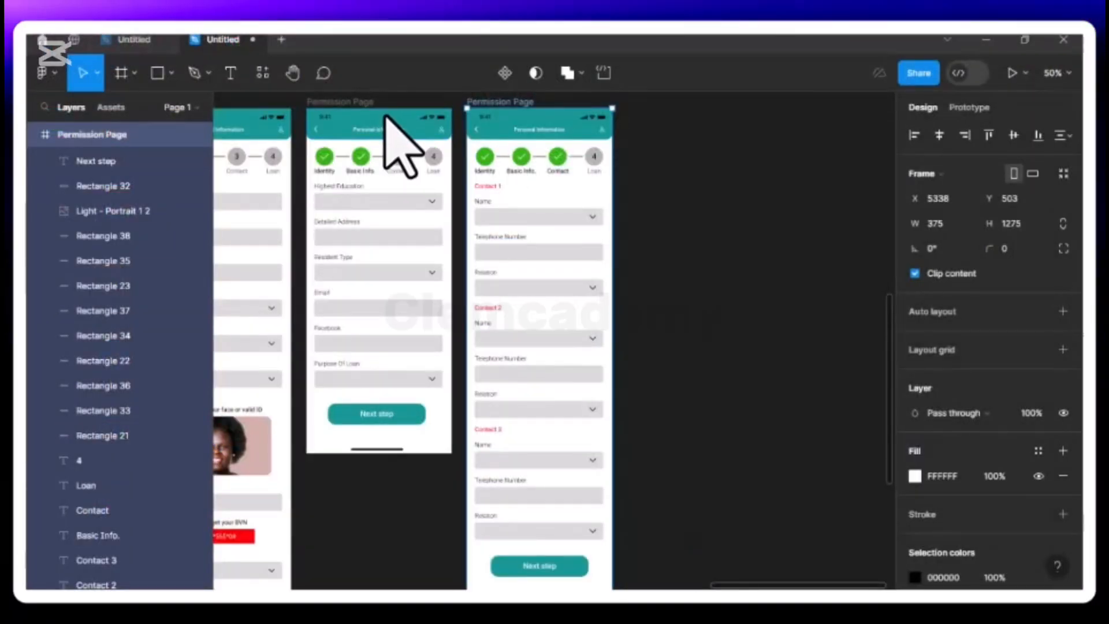
pyautogui.scroll(-1, 526, 235)
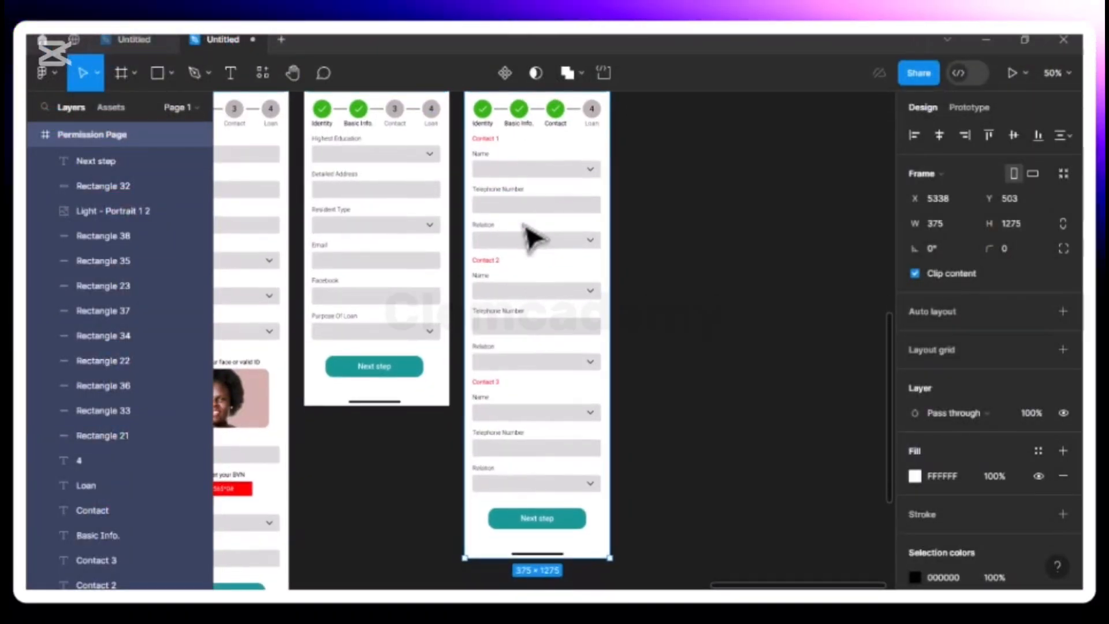
pyautogui.scroll(-2, 527, 235)
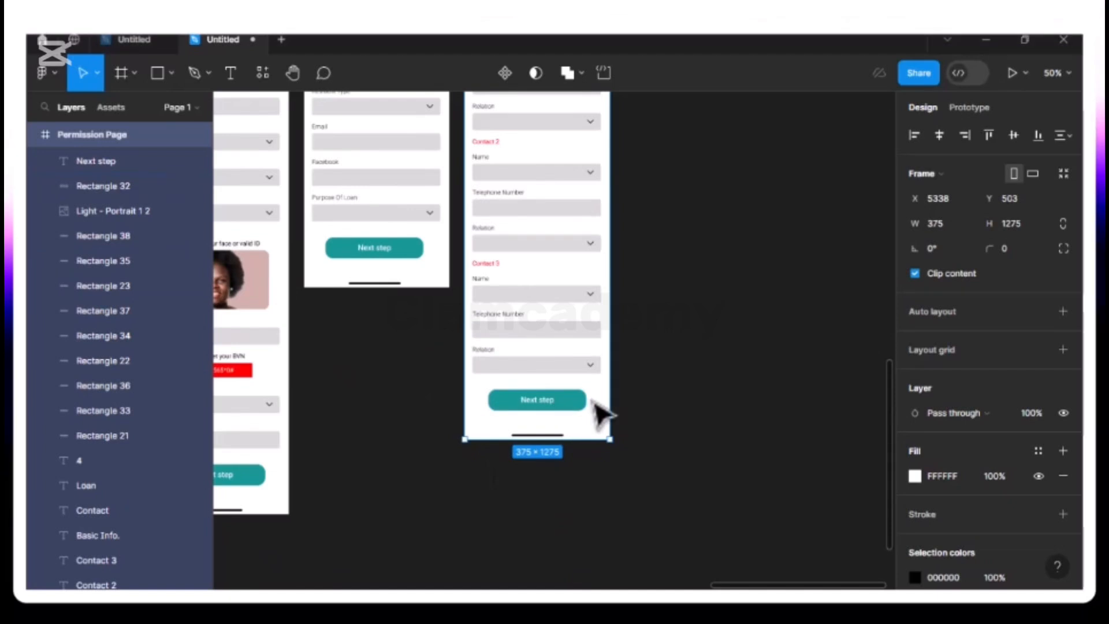
# - Lengthen the contact screen's frame to a height of 1398 and move the Next step button and home indicator down to free space below Relation
pyautogui.press('Escape')
pyautogui.hotkey('shift', '0')
pyautogui.scroll(-1, 598, 410)
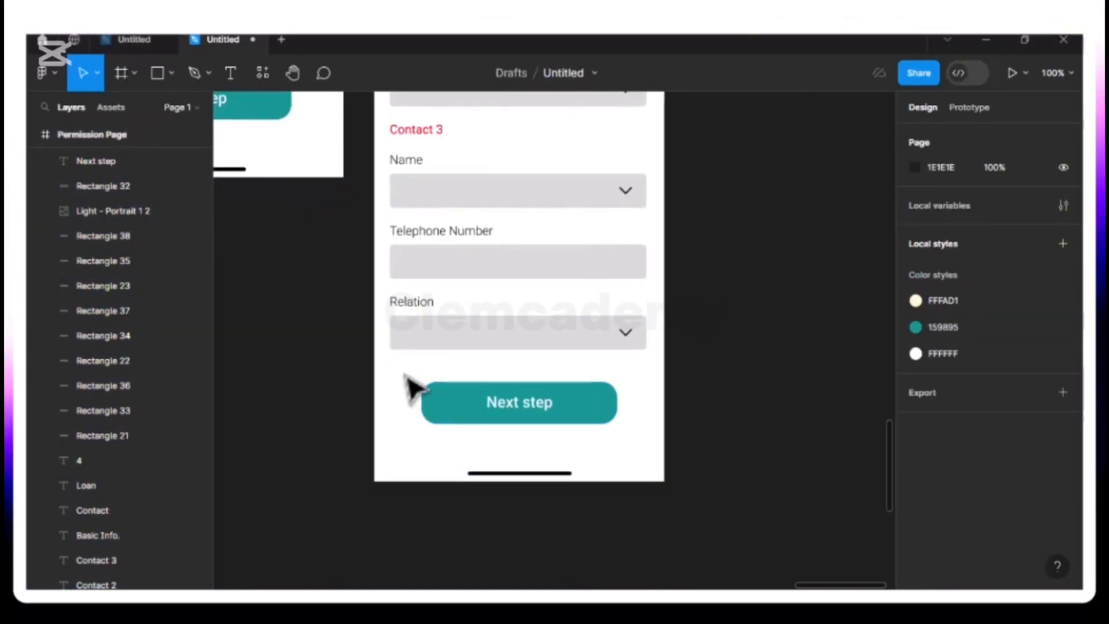
pyautogui.click(441, 349)
pyautogui.scroll(3, 41, 312)
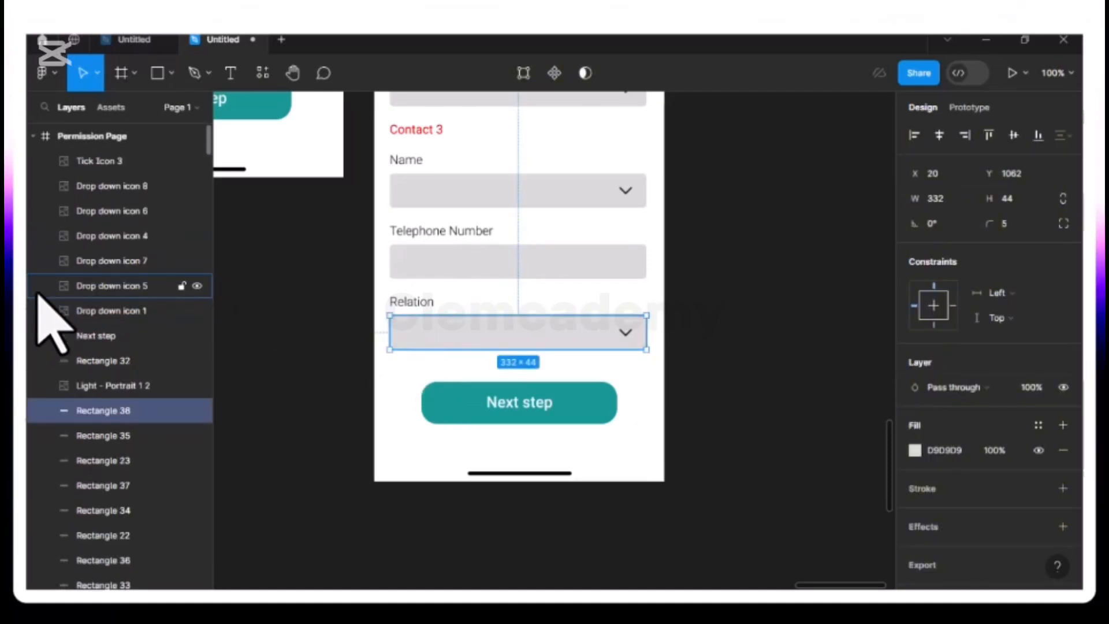
pyautogui.click(93, 138)
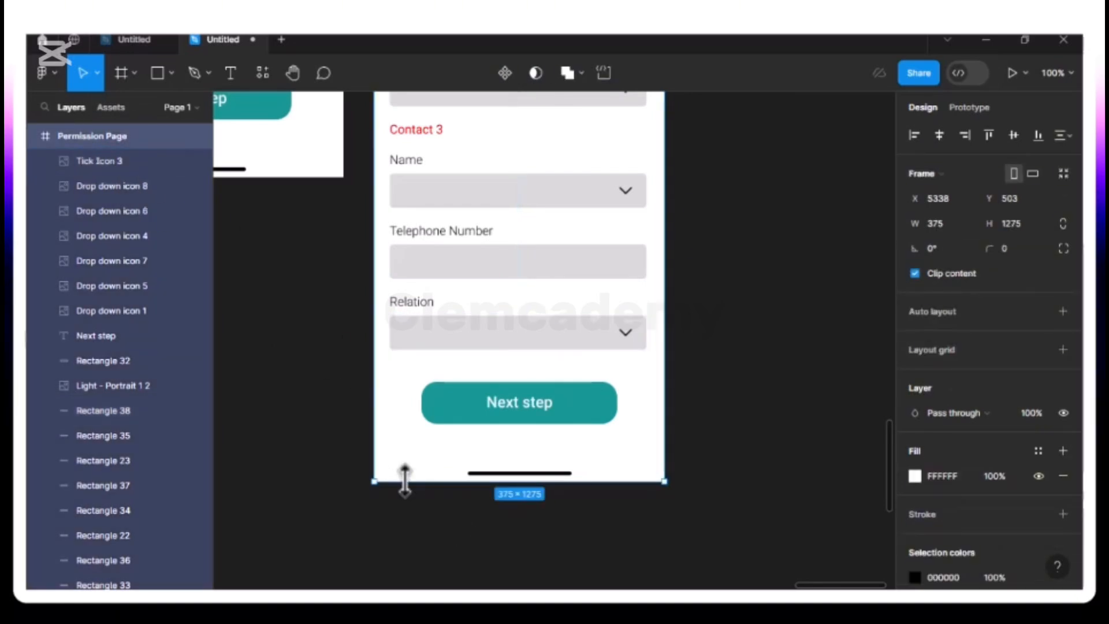
pyautogui.moveTo(406, 506); pyautogui.dragTo(408, 564)
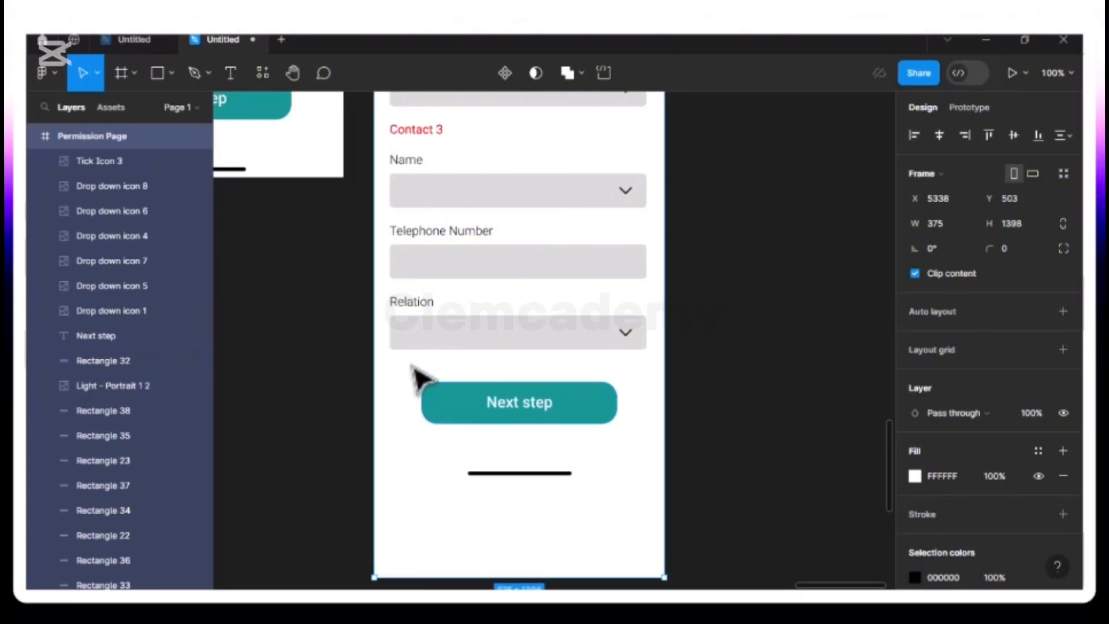
pyautogui.moveTo(412, 367); pyautogui.dragTo(601, 508)
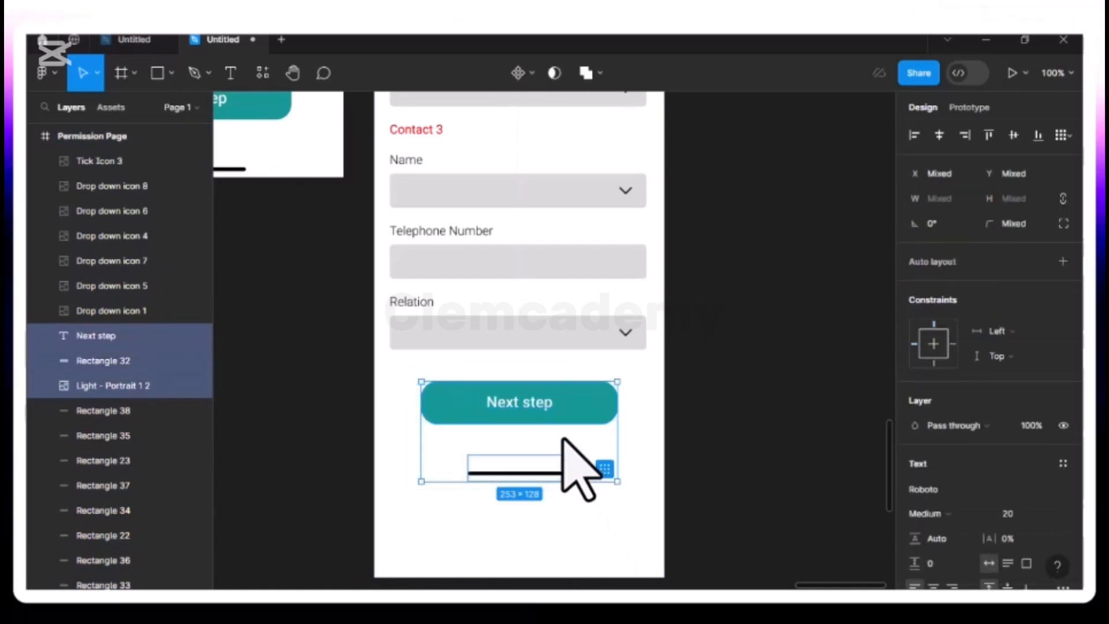
pyautogui.moveTo(571, 469); pyautogui.dragTo(579, 575)
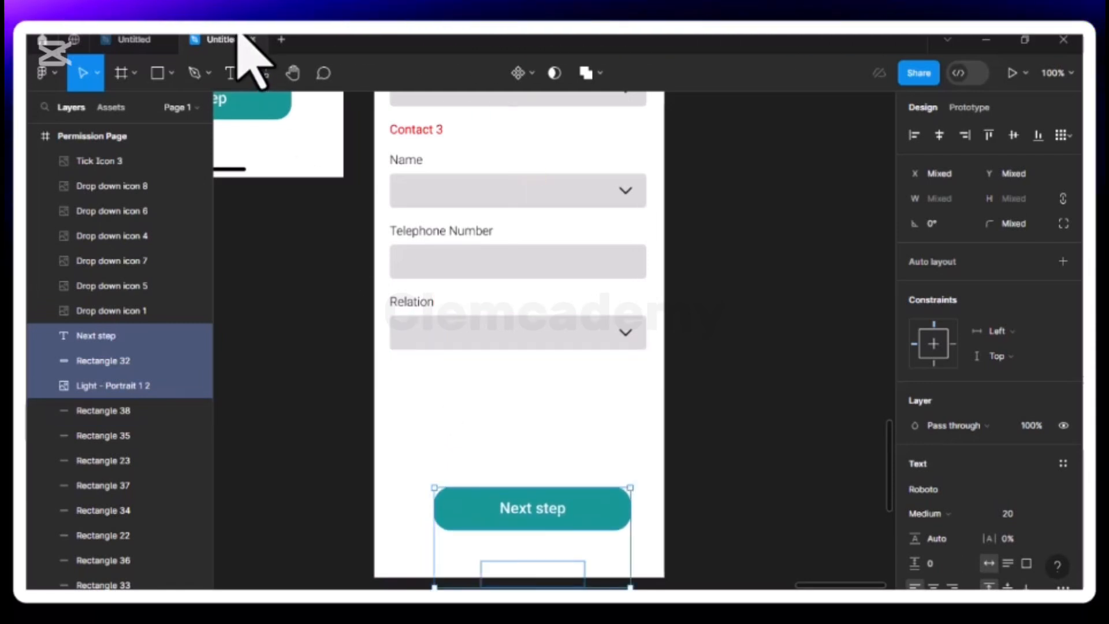
# - Draw a 332 × 98 rectangle between the last Relation box and the Next step button, aligned with the input boxes, with corner radius 5
pyautogui.click(158, 74)
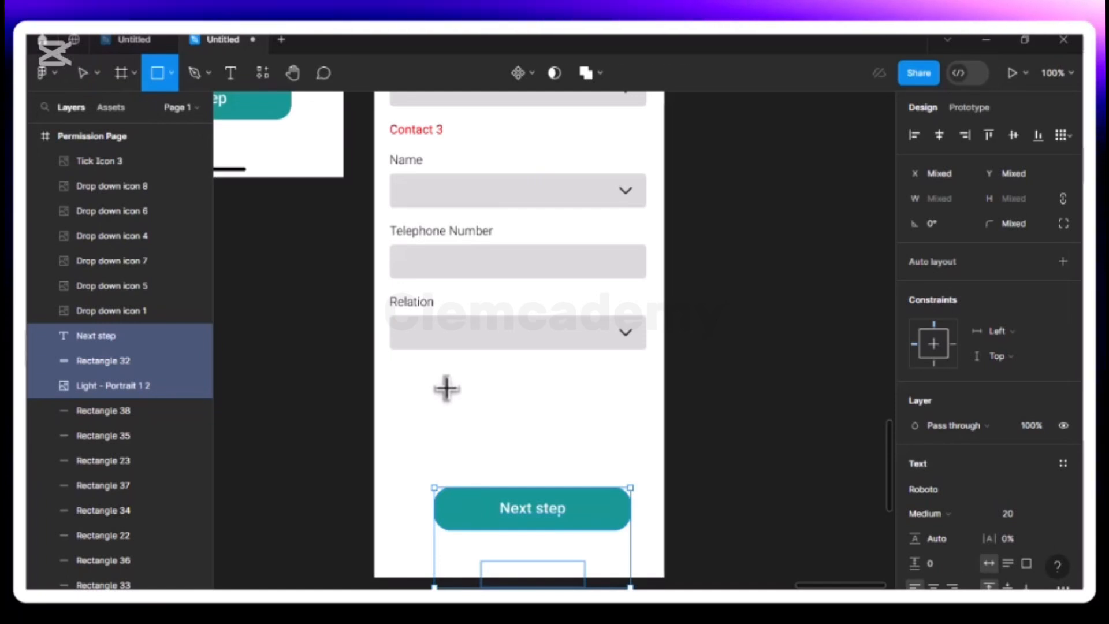
pyautogui.moveTo(438, 380); pyautogui.dragTo(618, 457)
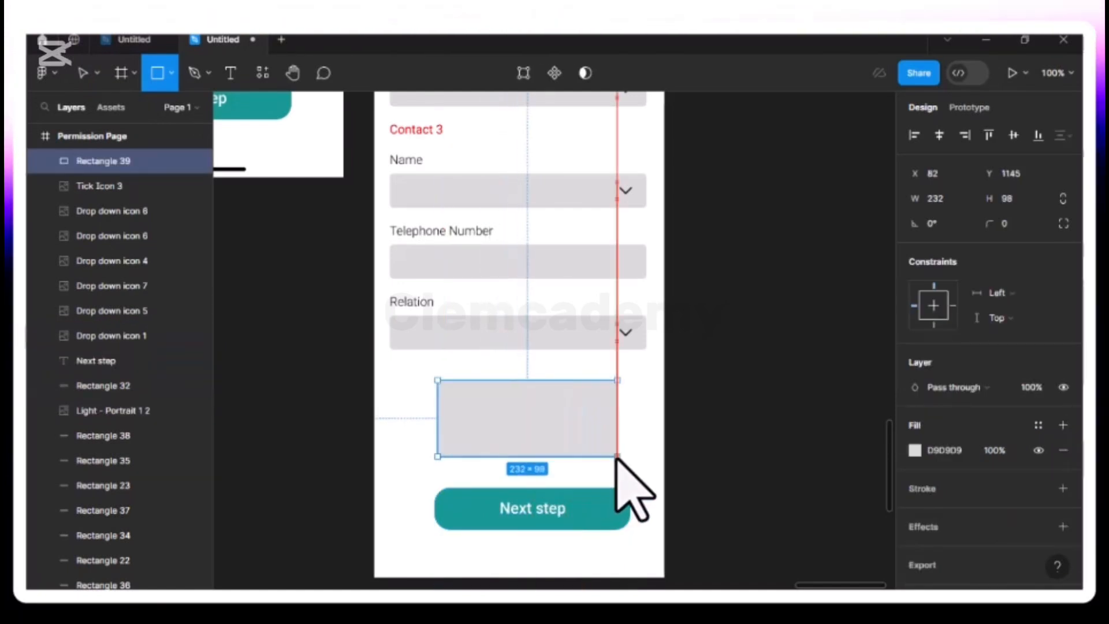
pyautogui.moveTo(618, 461); pyautogui.dragTo(646, 457)
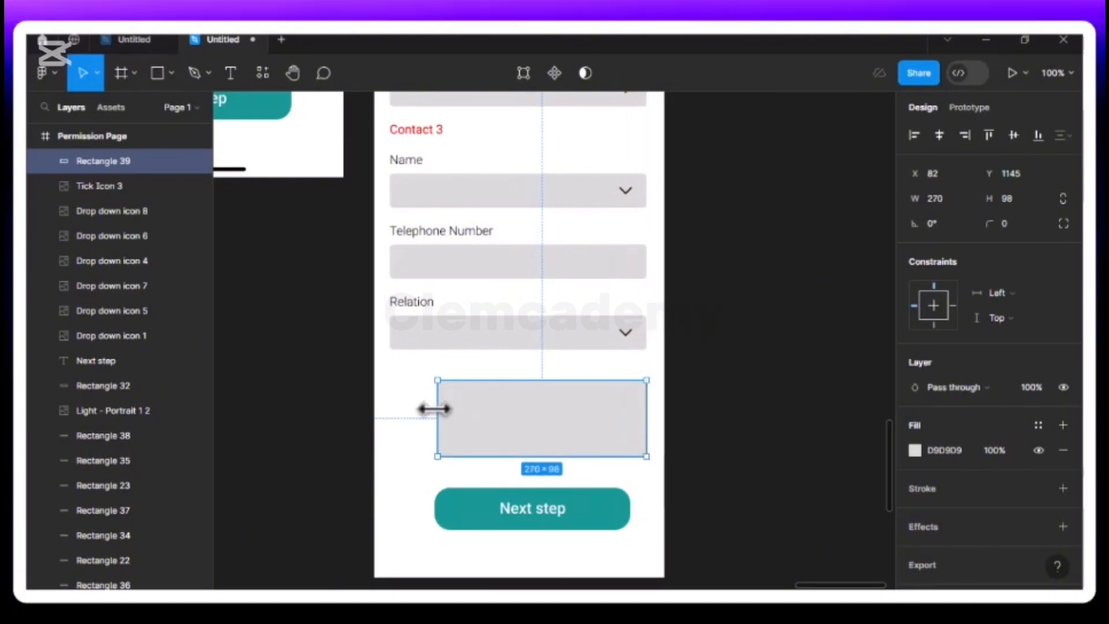
pyautogui.moveTo(434, 409); pyautogui.dragTo(390, 395)
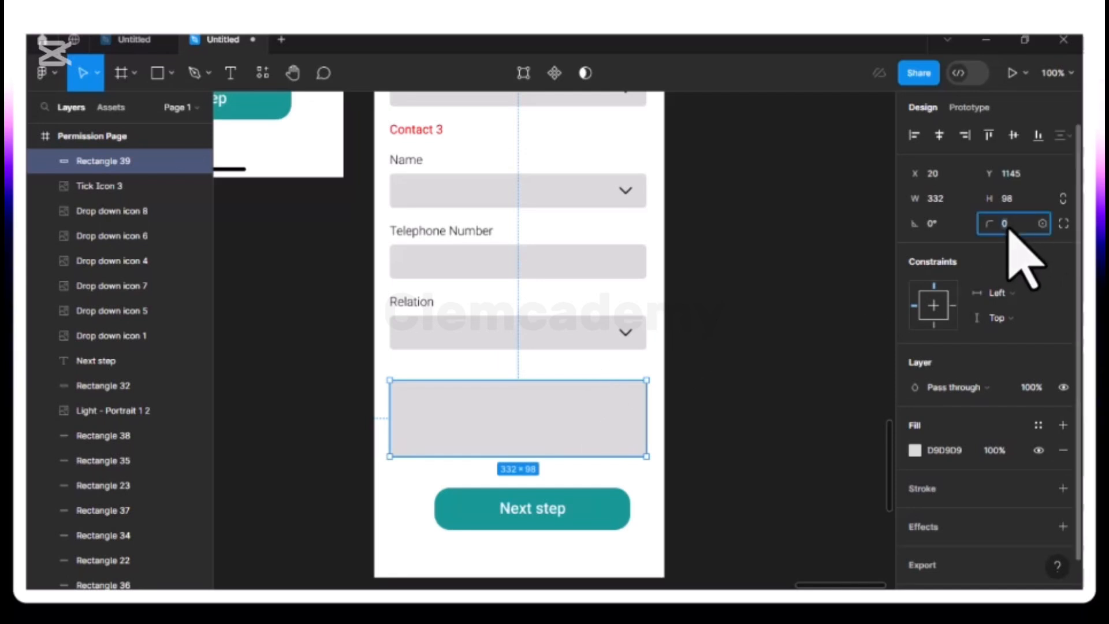
pyautogui.write('5')
pyautogui.press('Return')
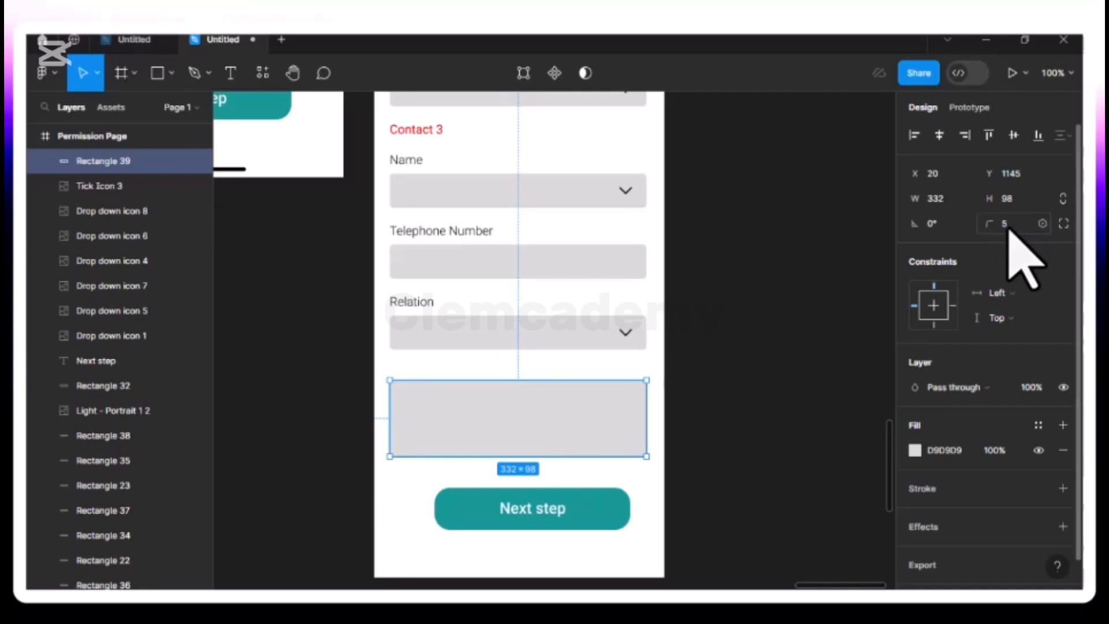
pyautogui.click(665, 373)
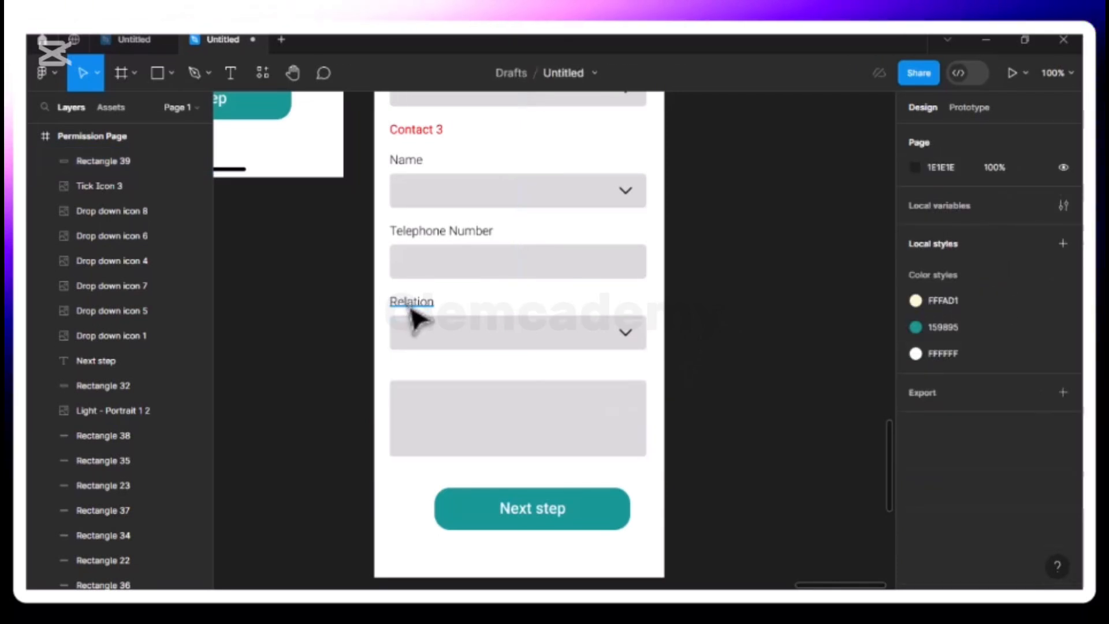
# - Duplicate the Relation label under Contact 3, place the copy inside the new rectangle at X 176, Y 1162, and bring it to the front
pyautogui.click(415, 317)
pyautogui.hotkey('ctrl', 'd')
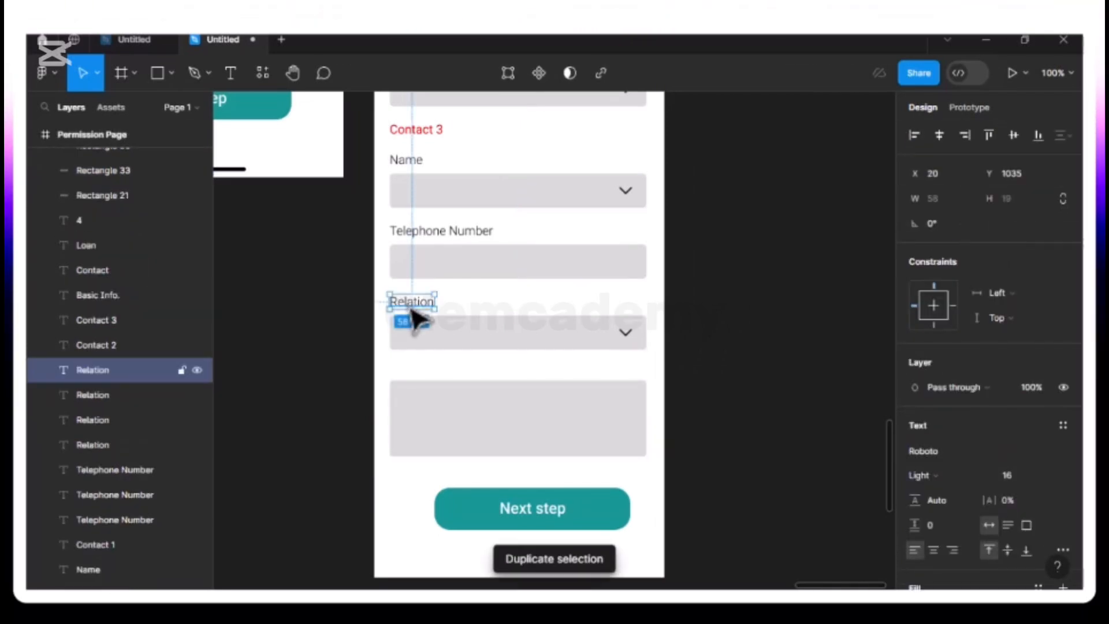
pyautogui.moveTo(528, 407); pyautogui.dragTo(528, 407)
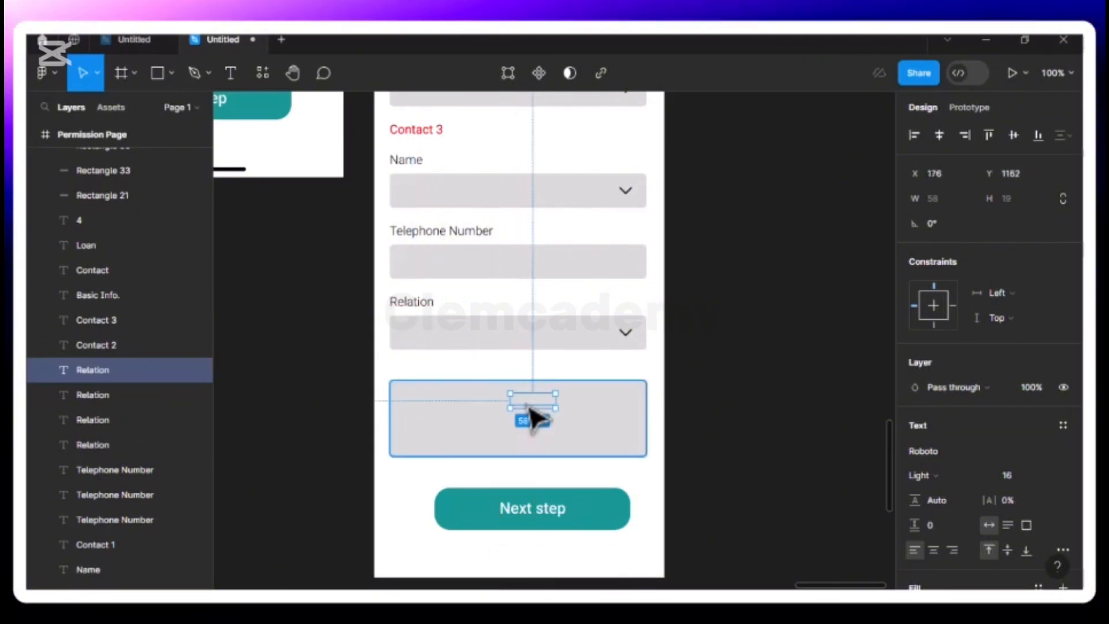
pyautogui.rightClick(528, 407)
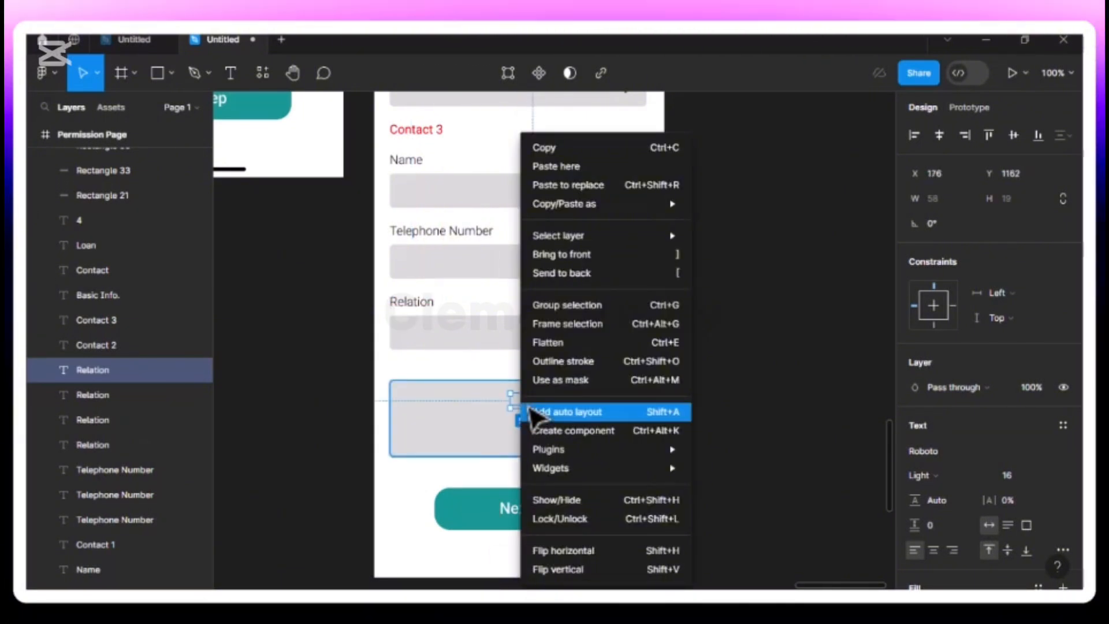
pyautogui.click(555, 261)
# - Change the copied Relation text inside the new box to CREDIT REPORT and set its font weight to Medium
pyautogui.doubleClick(543, 406)
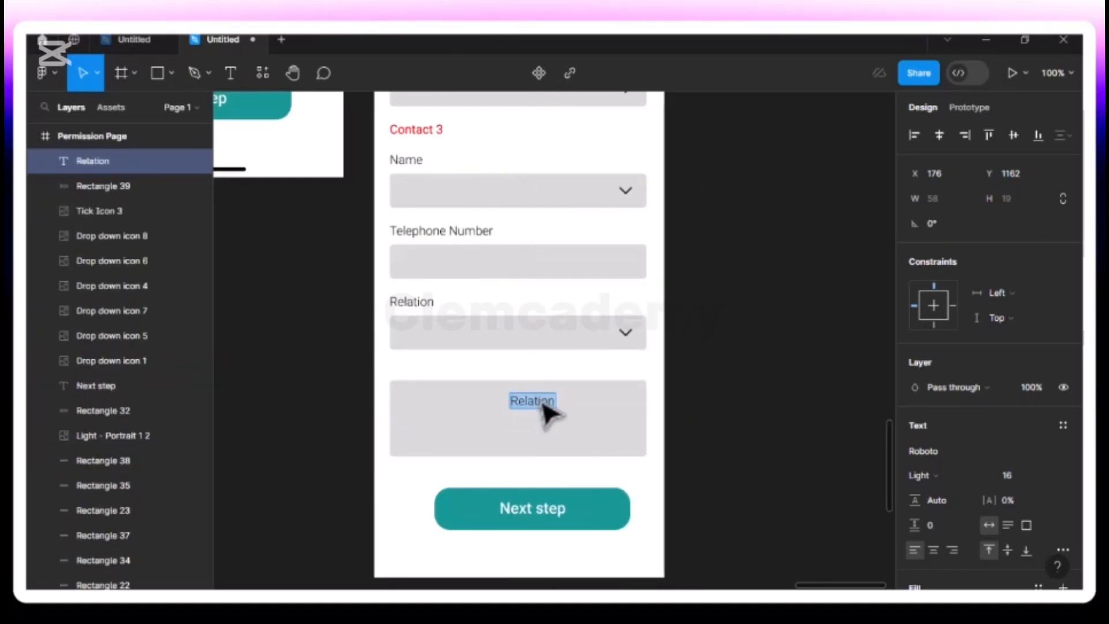
pyautogui.write('Credit')
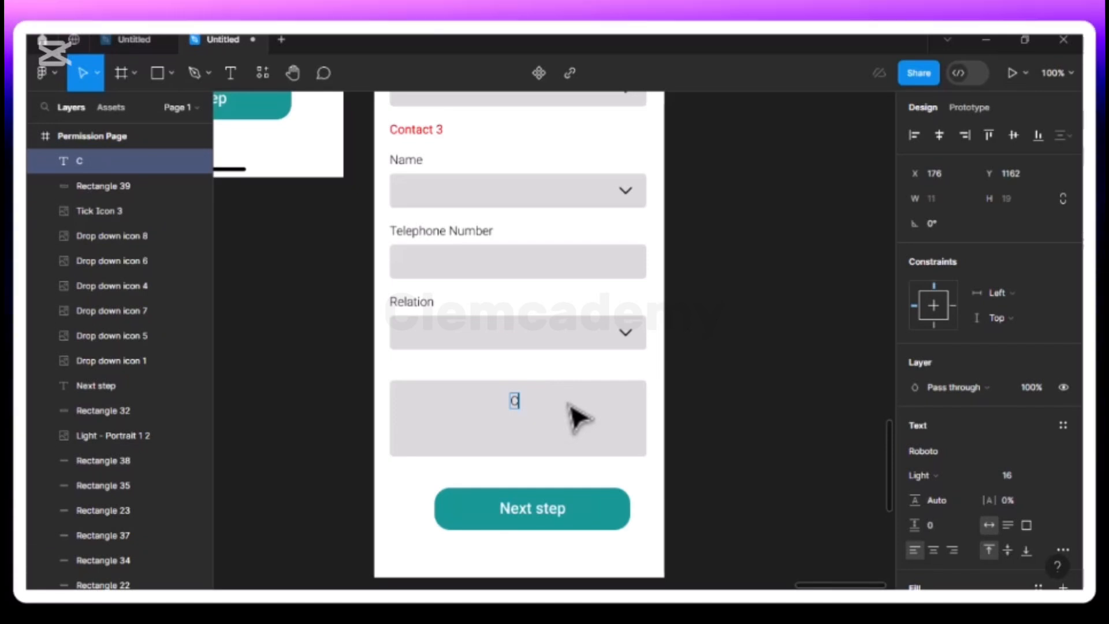
pyautogui.write('CREDIT REPORT')
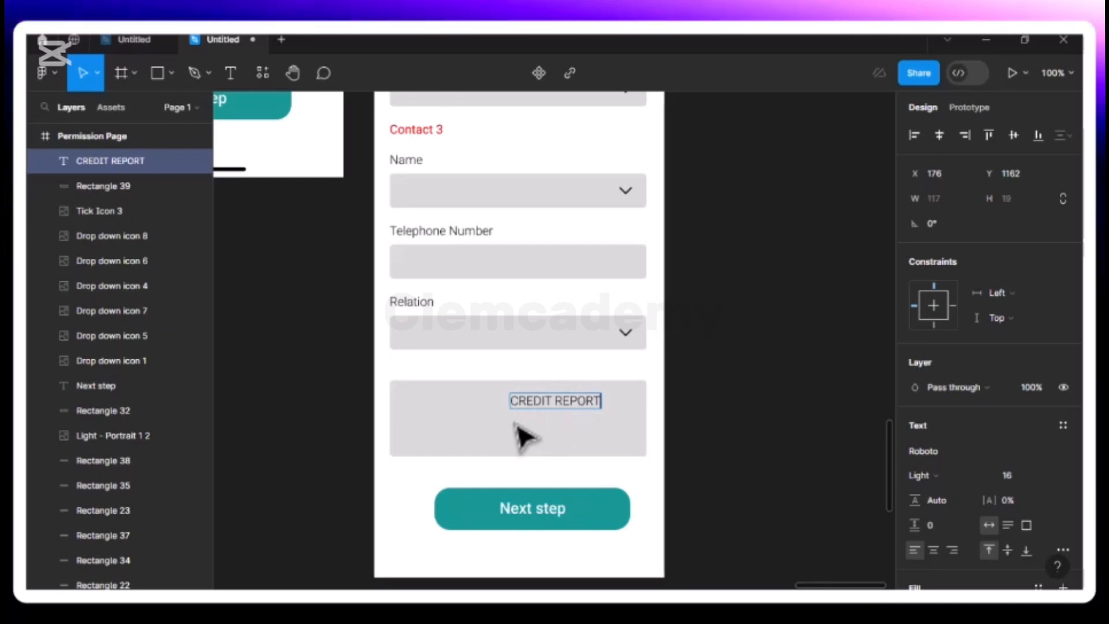
pyautogui.press('Escape')
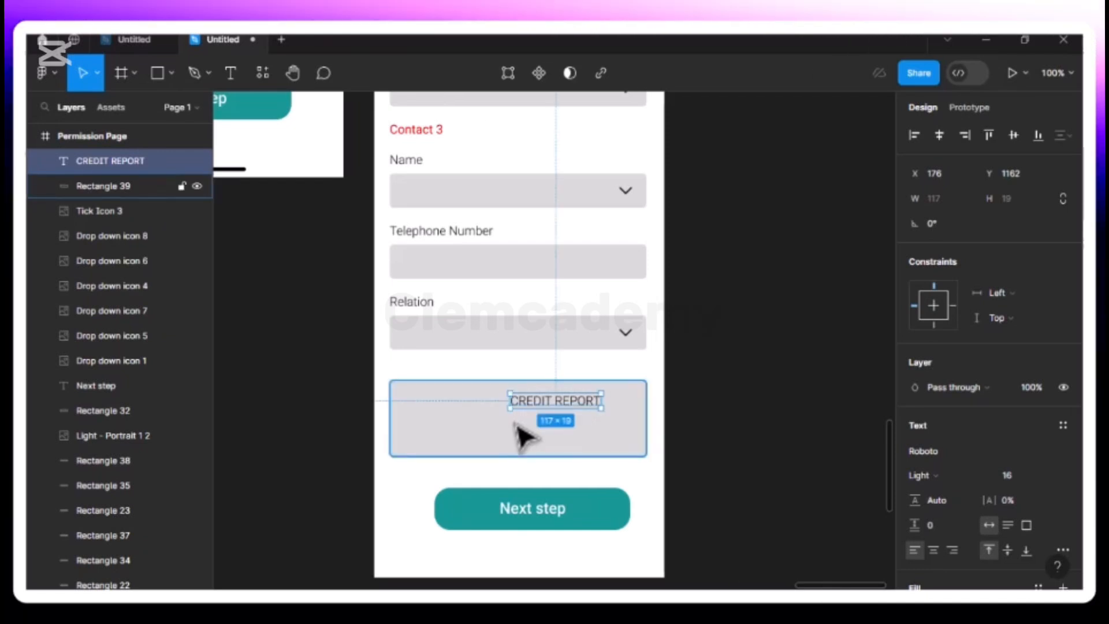
pyautogui.click(985, 477)
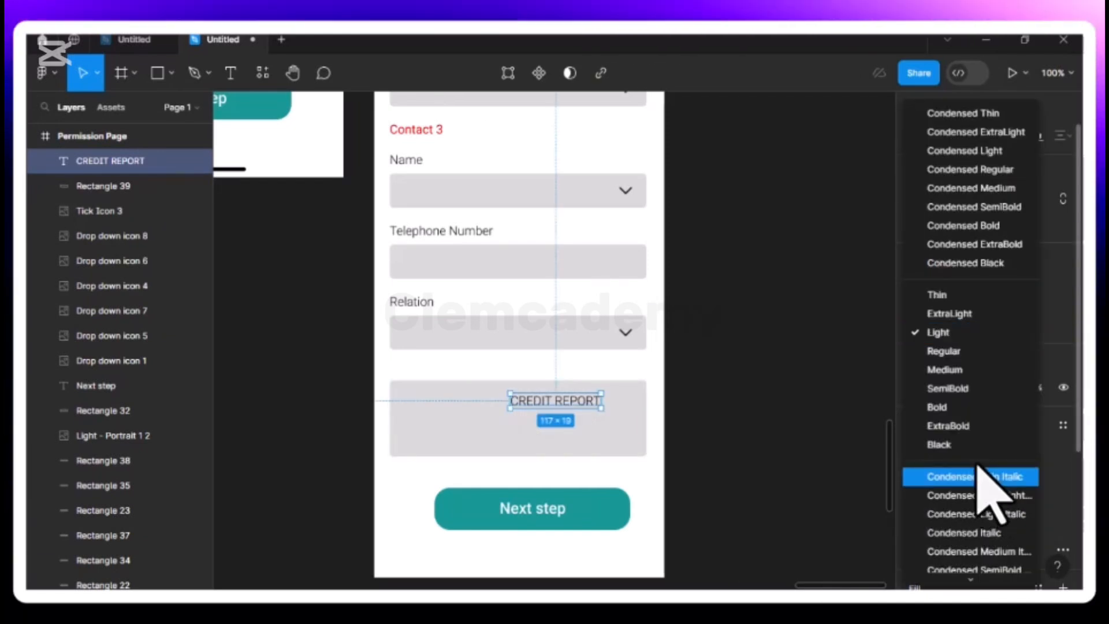
pyautogui.click(956, 371)
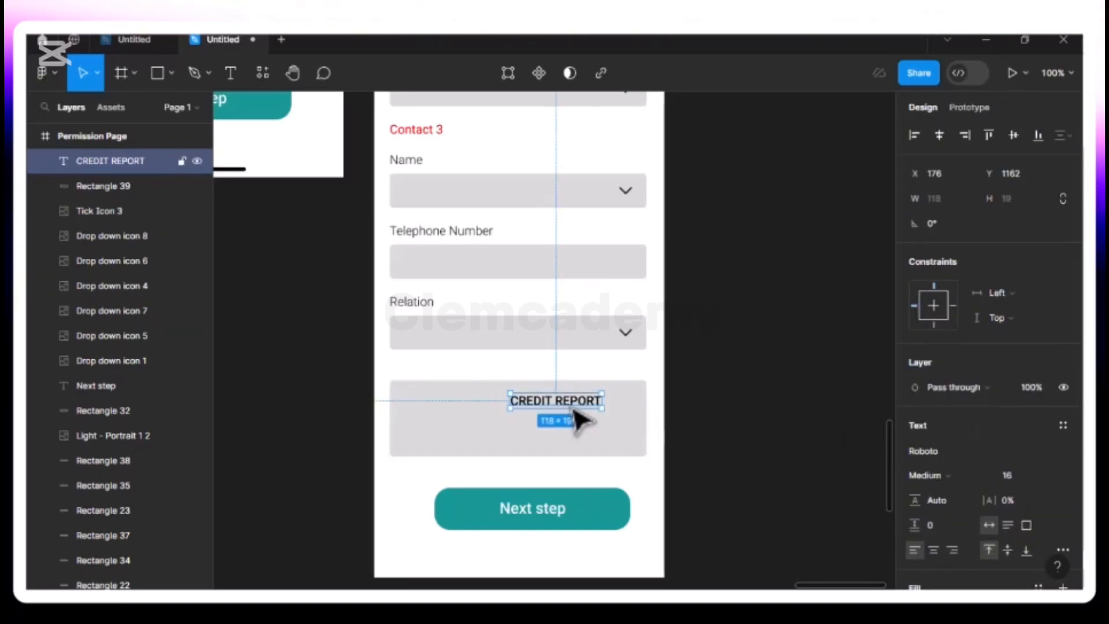
# - Move the CREDIT REPORT heading near the box's upper-left corner at X 36, Y 1165
pyautogui.moveTo(534, 407); pyautogui.dragTo(482, 415)
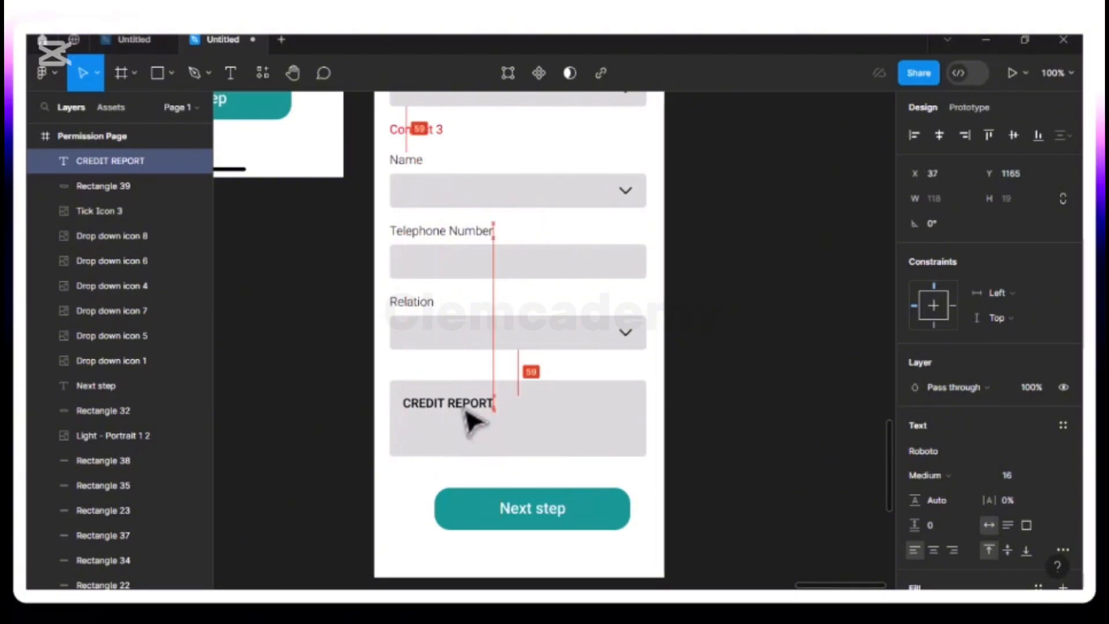
pyautogui.moveTo(465, 411); pyautogui.dragTo(465, 411)
pyautogui.press('alt')
pyautogui.press('Left')
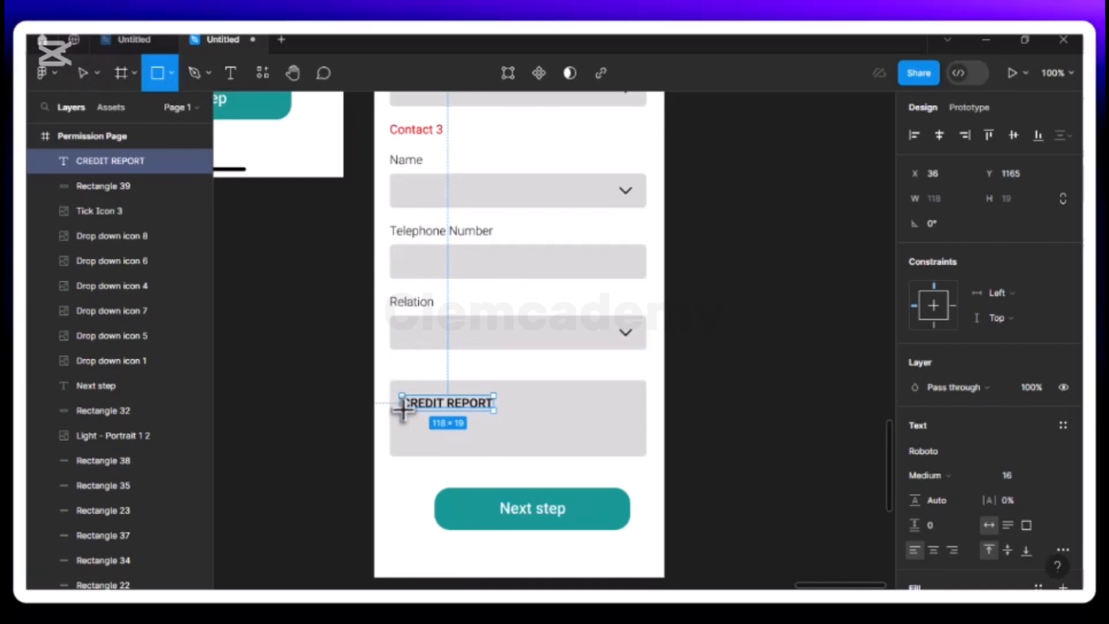
# - Draw an 18 × 18 checkbox square below the CREDIT REPORT heading with a black inside stroke of 1.5
pyautogui.click(402, 408)
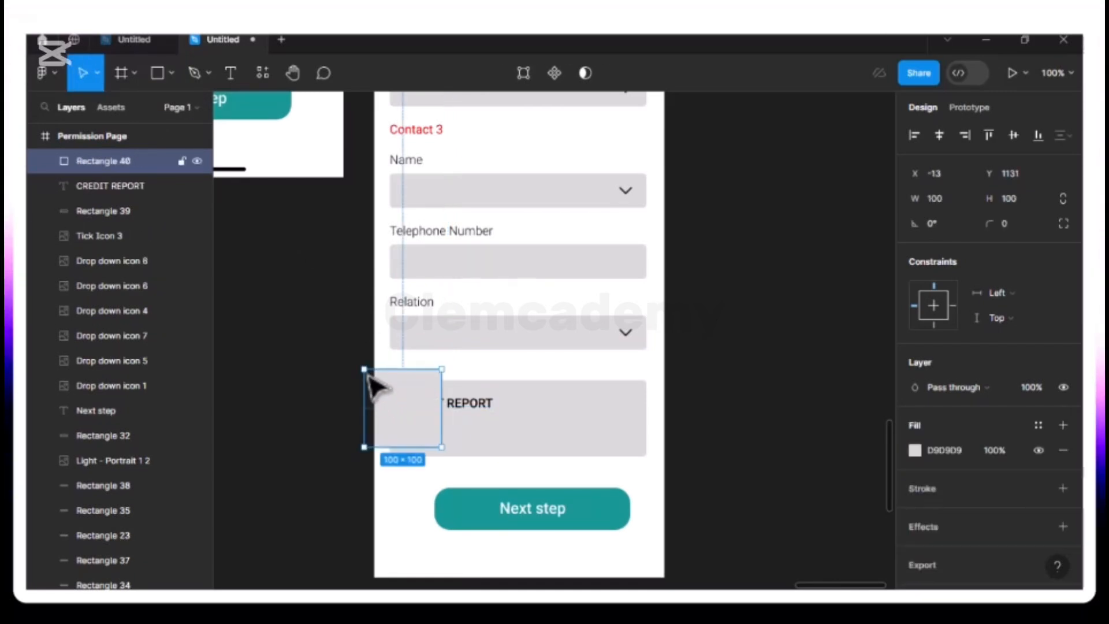
pyautogui.moveTo(365, 369); pyautogui.dragTo(427, 432)
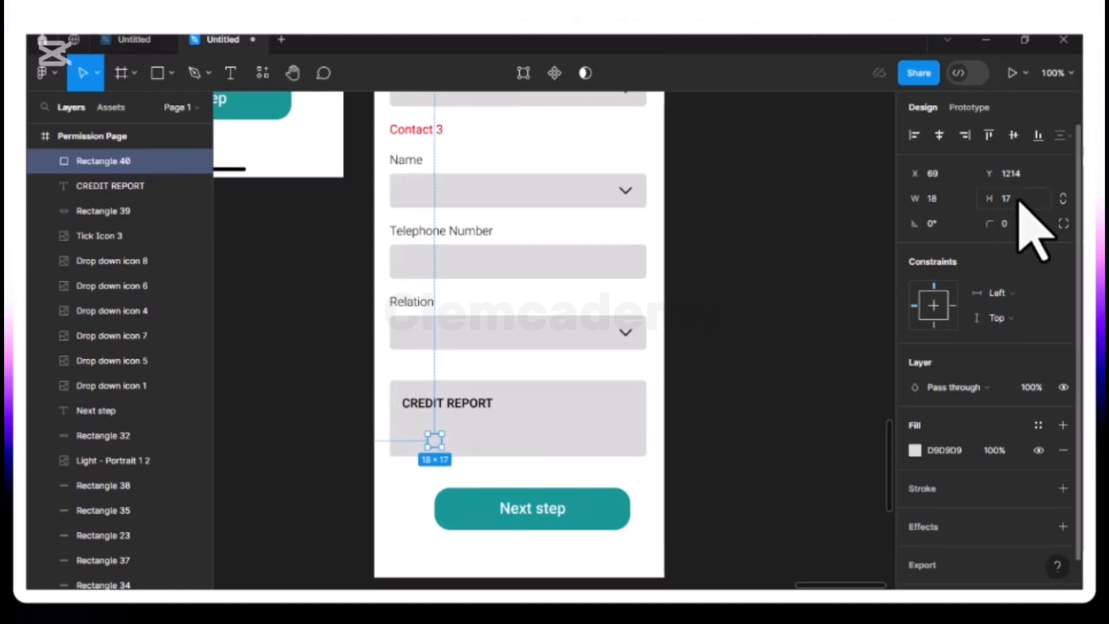
pyautogui.write('18')
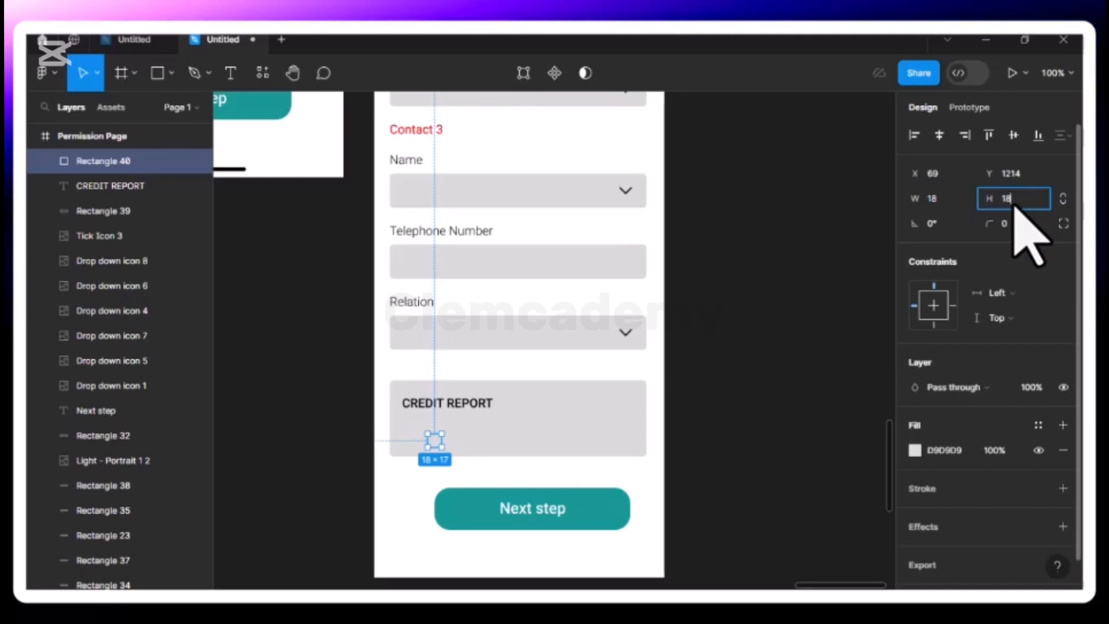
pyautogui.press('Return')
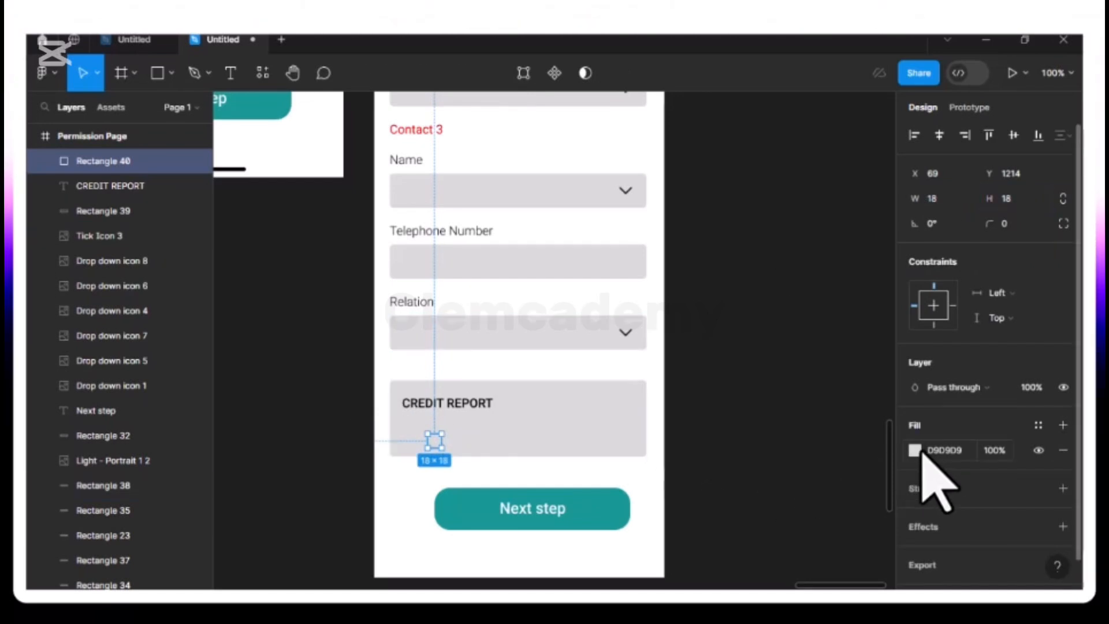
pyautogui.click(927, 488)
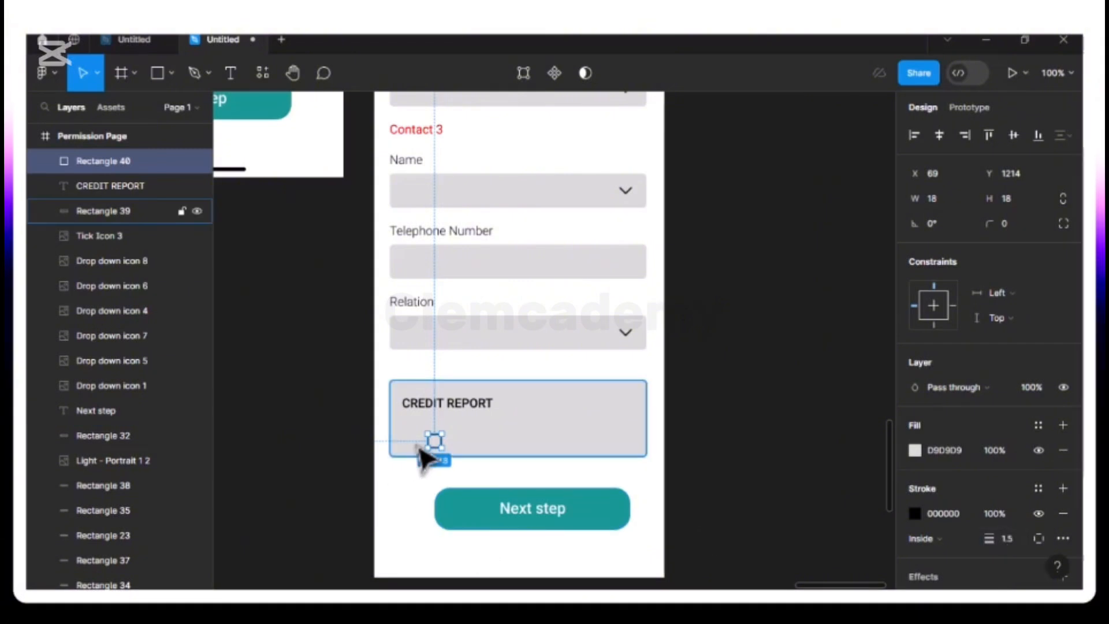
# - Align the checkbox square with the start of the CREDIT REPORT heading, just beneath it at X 36, Y 1192
pyautogui.moveTo(424, 439); pyautogui.dragTo(420, 436)
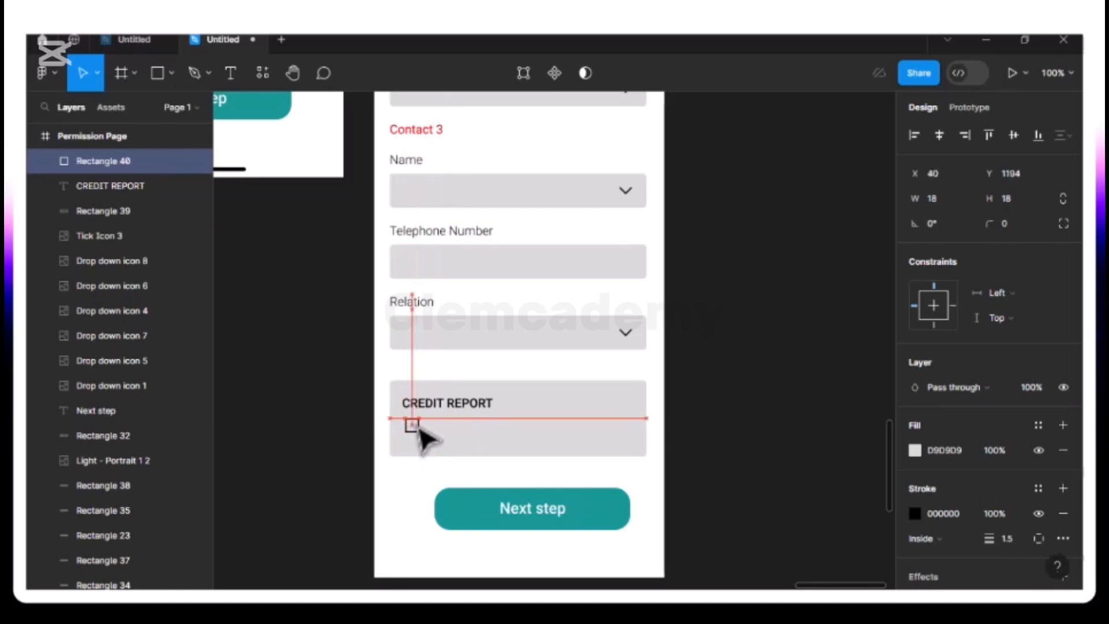
pyautogui.moveTo(418, 430); pyautogui.dragTo(416, 429)
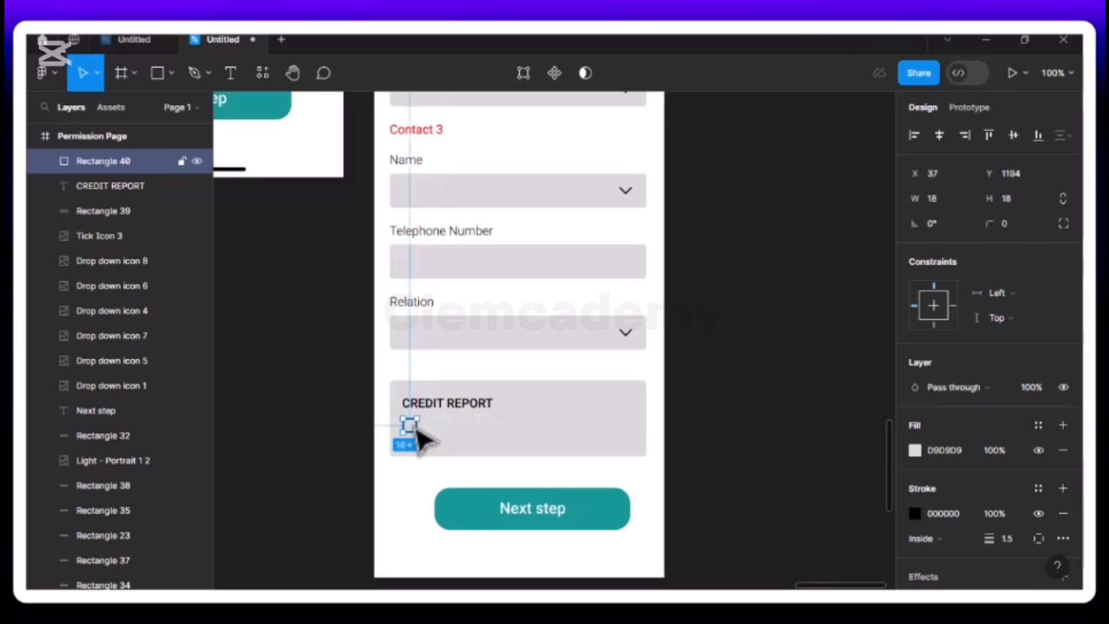
pyautogui.press('alt')
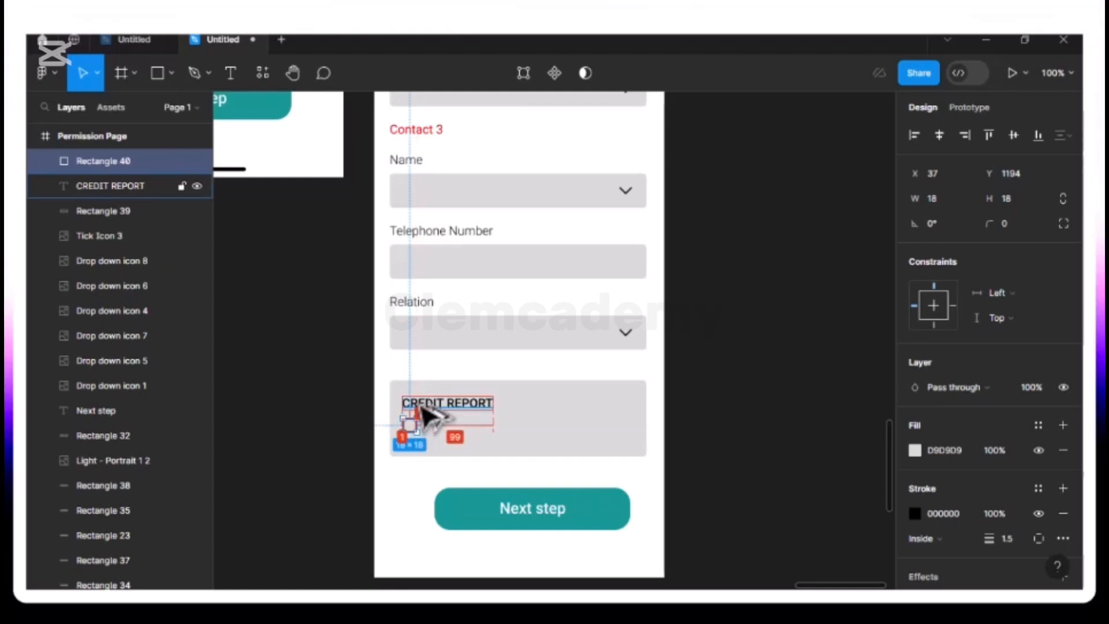
pyautogui.press('Right')
pyautogui.press('Right')
pyautogui.press('Right')
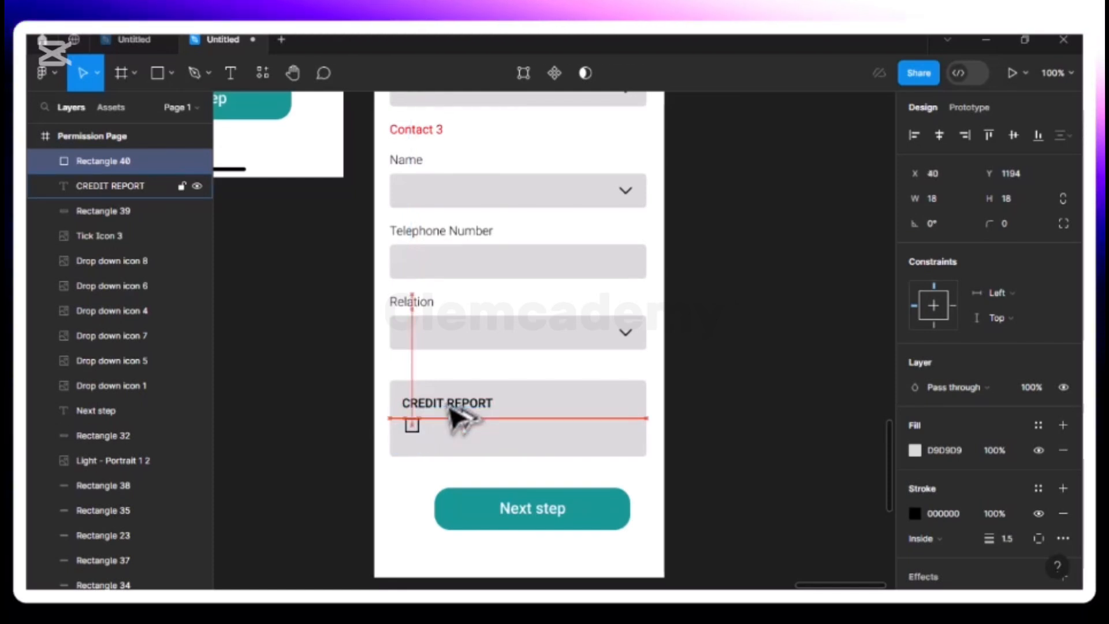
pyautogui.press('Left')
pyautogui.press('Left')
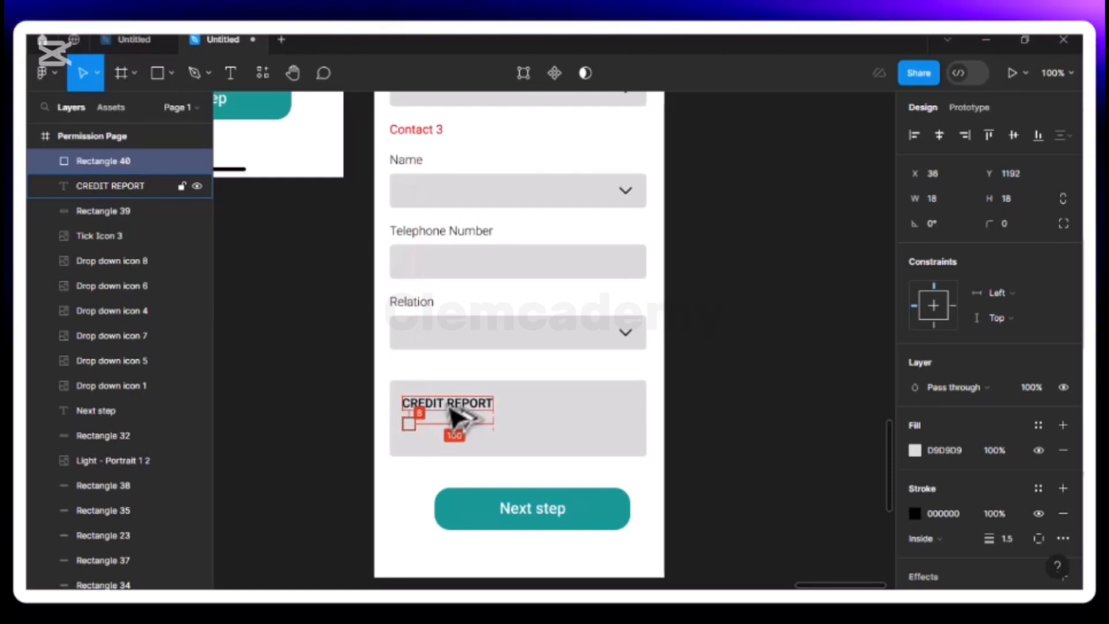
# - Move the Next step button, its label and the home indicator together so they are centred horizontally, 41 below the credit report box
pyautogui.click(443, 453)
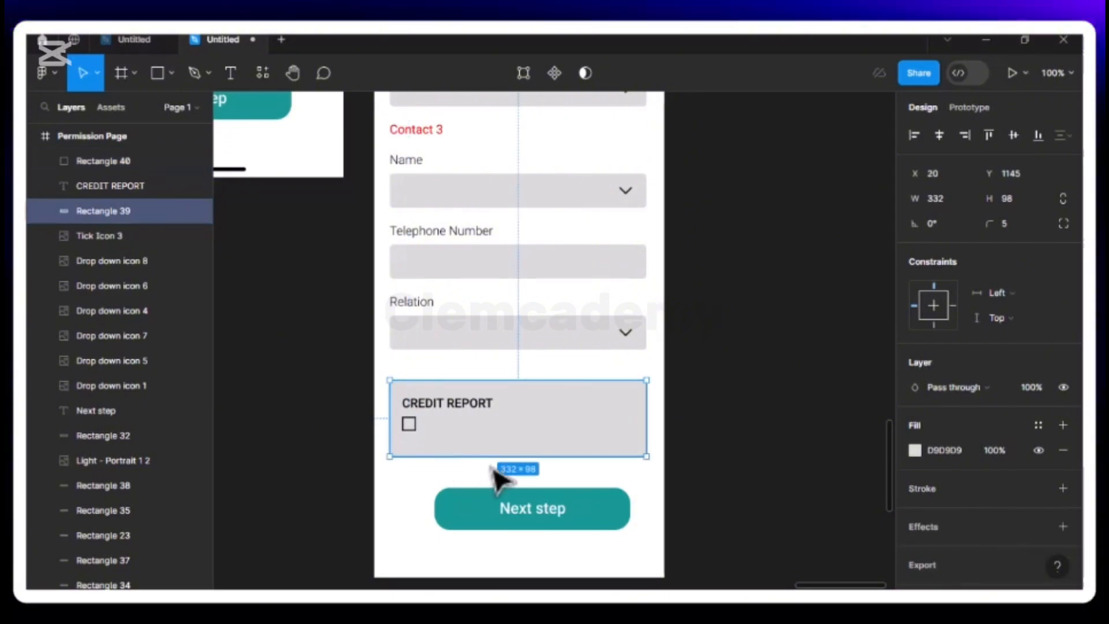
pyautogui.scroll(-4, 503, 478)
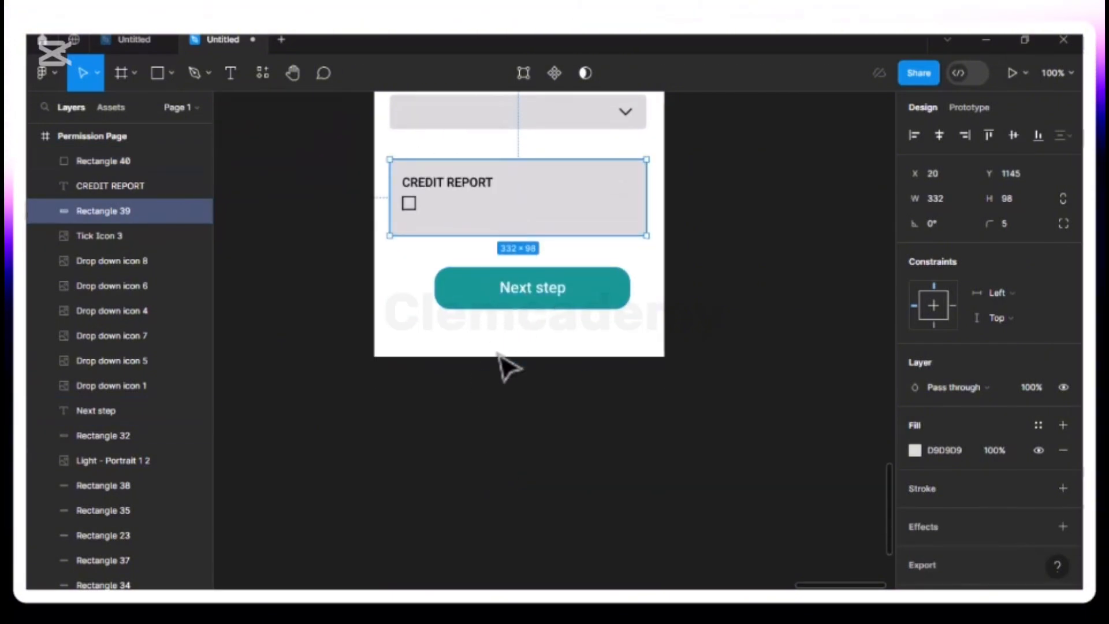
pyautogui.click(516, 363)
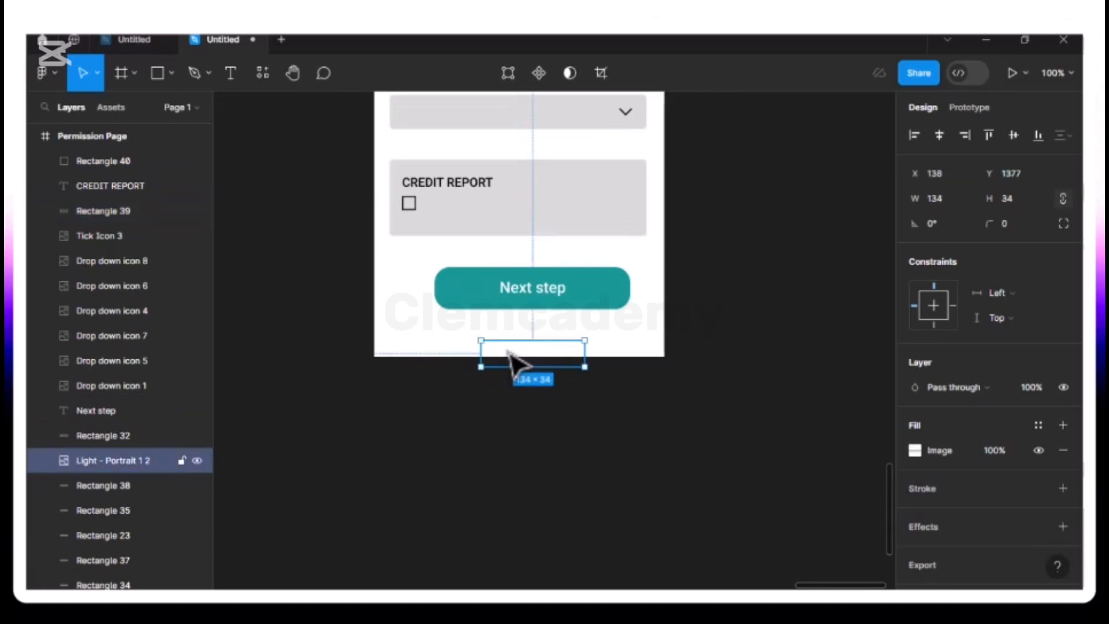
pyautogui.click(444, 328)
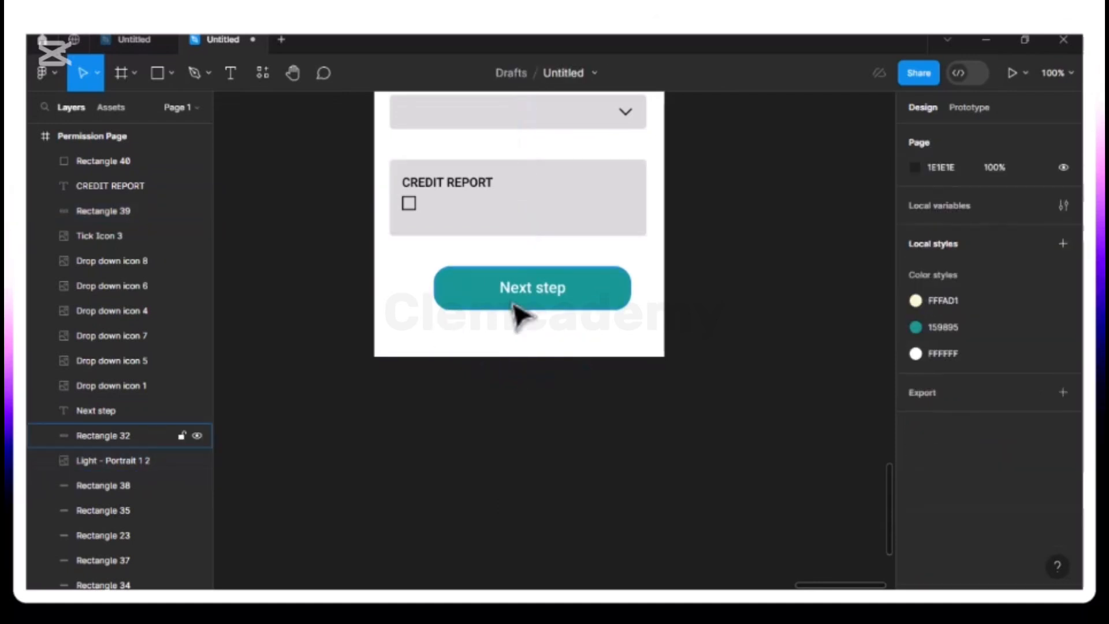
pyautogui.click(469, 313)
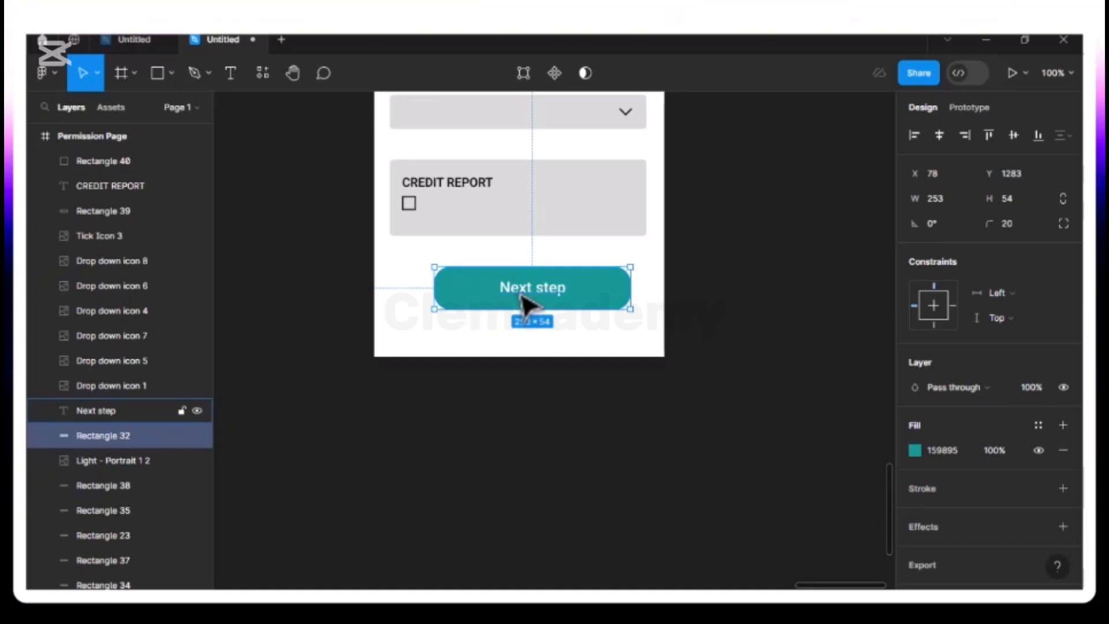
pyautogui.keyDown('shift'); pyautogui.click(502, 312); pyautogui.keyUp('shift')
pyautogui.keyDown('shift'); pyautogui.click(491, 364); pyautogui.keyUp('shift')
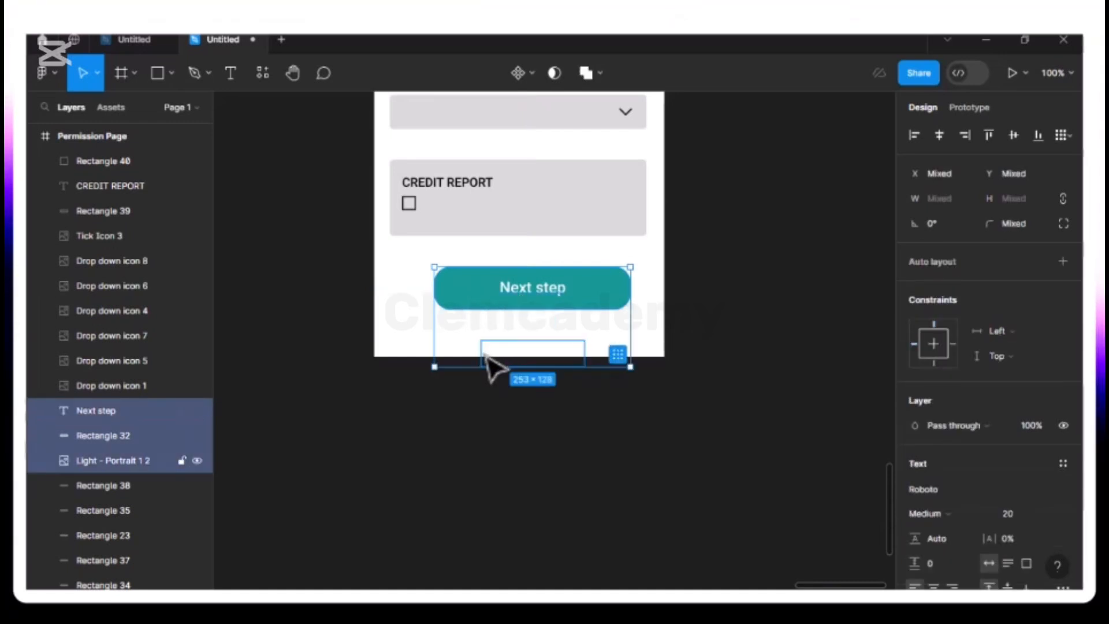
pyautogui.press('alt')
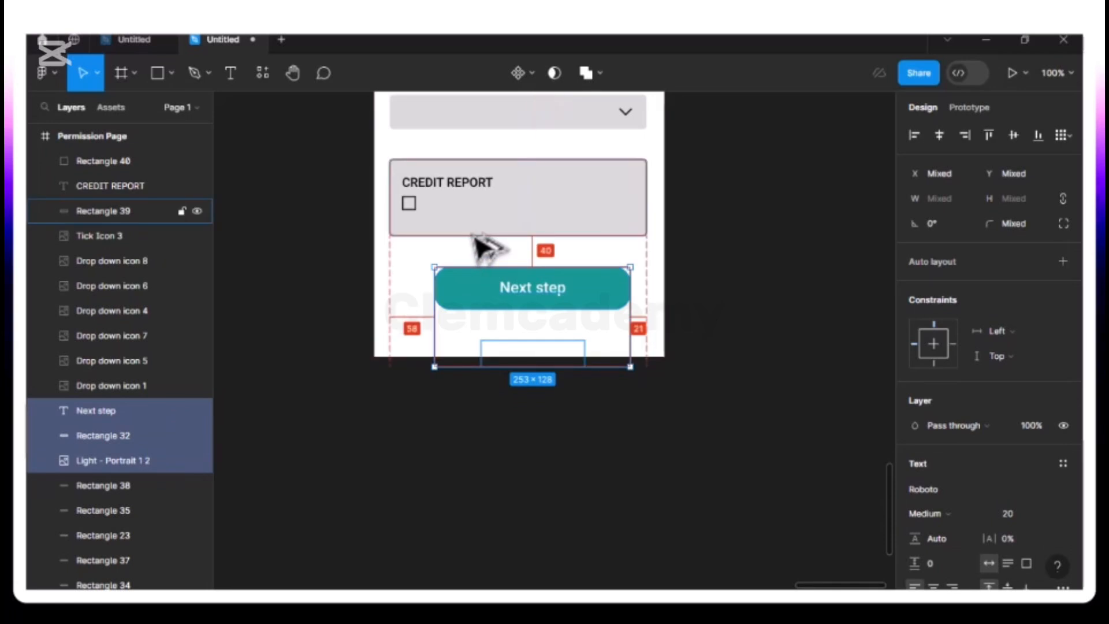
pyautogui.press('Down')
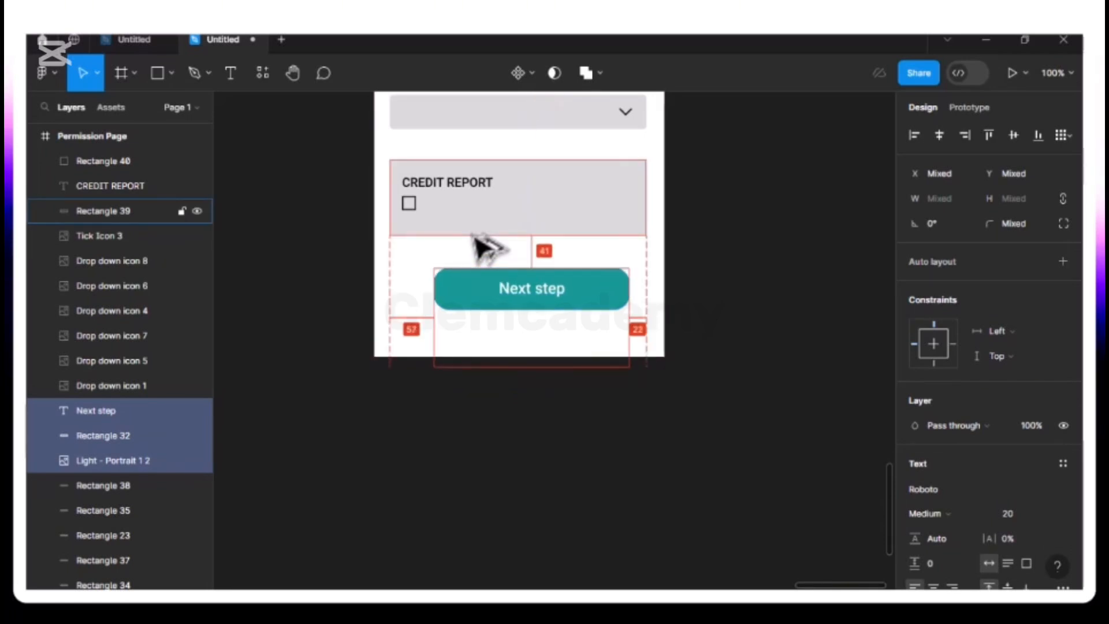
pyautogui.press('Left')
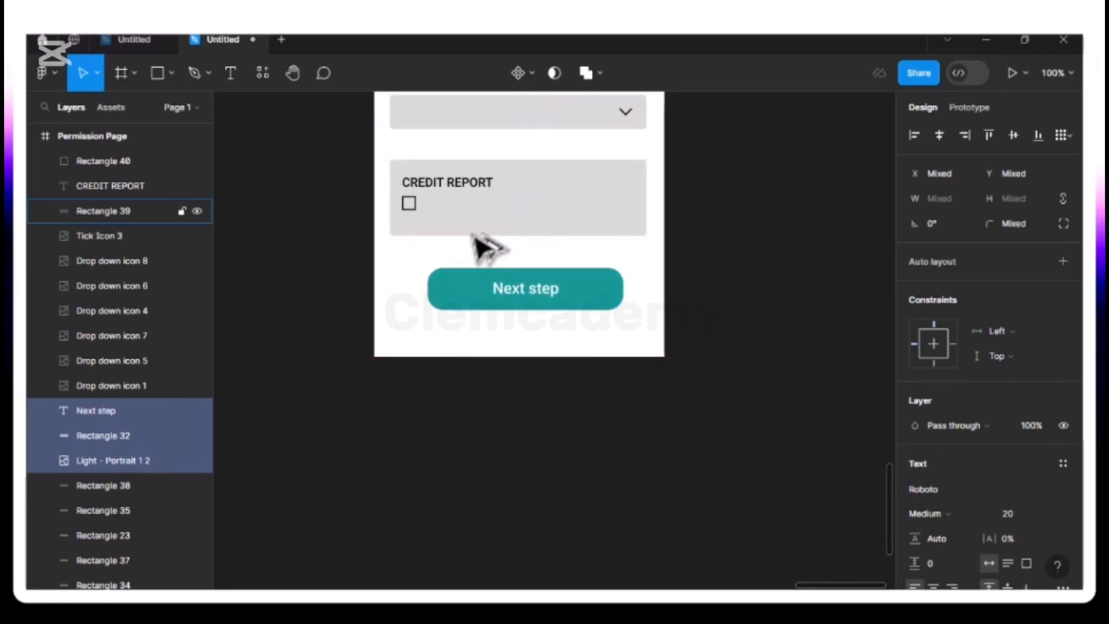
pyautogui.press('Left')
pyautogui.press('alt')
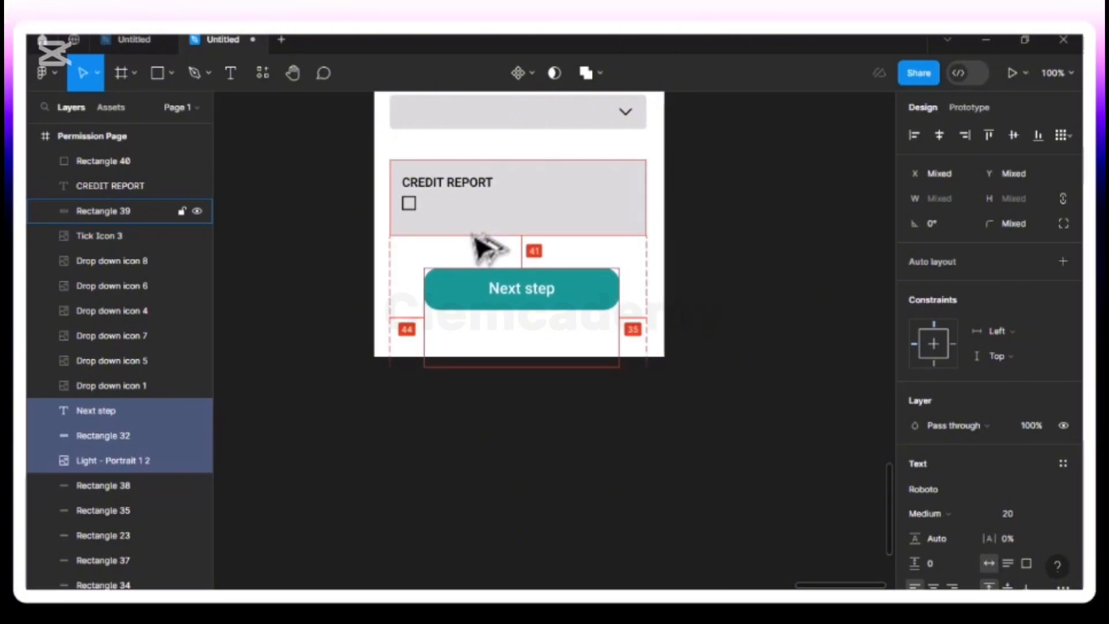
pyautogui.press('Left')
pyautogui.press('Left')
pyautogui.press('Left')
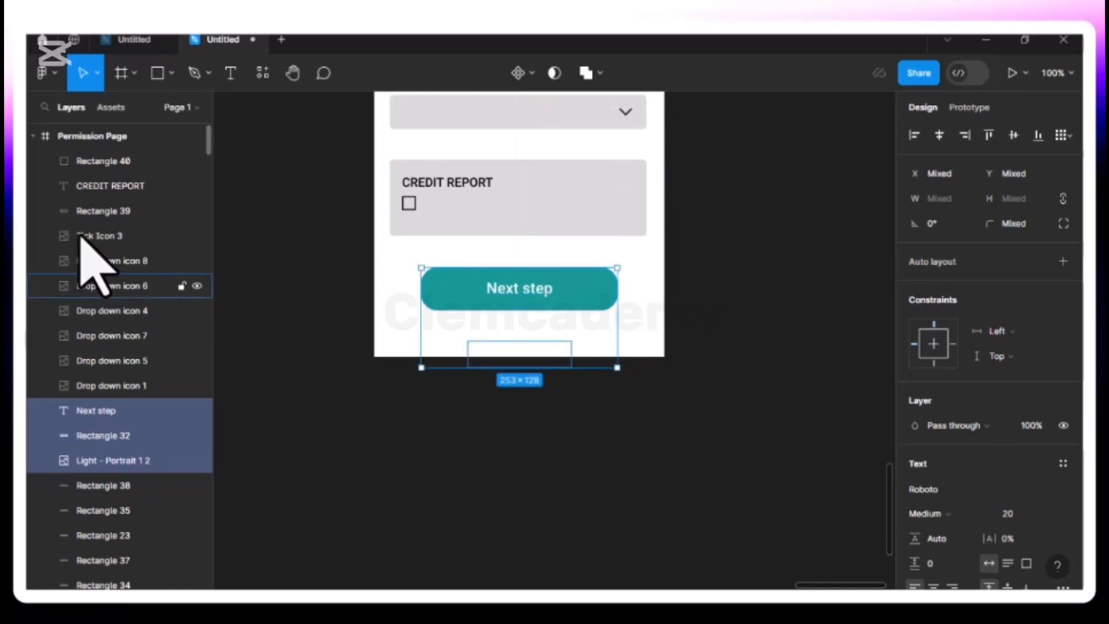
# - Lengthen the contact screen's frame to a height of 1412 so it includes the whole home indicator
pyautogui.click(72, 139)
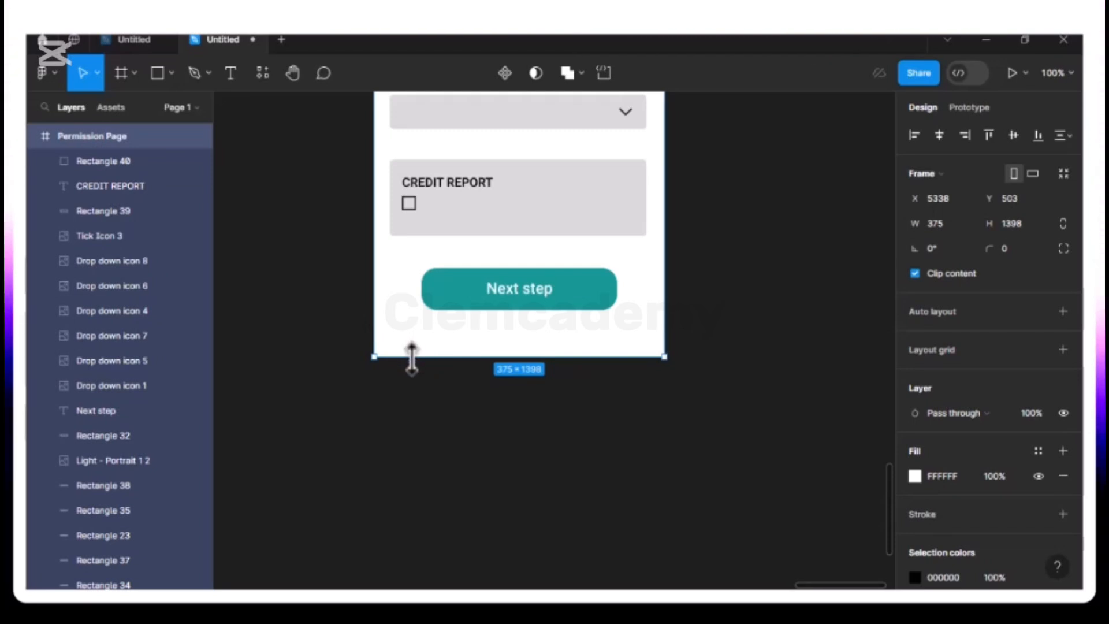
pyautogui.moveTo(412, 362); pyautogui.dragTo(412, 370)
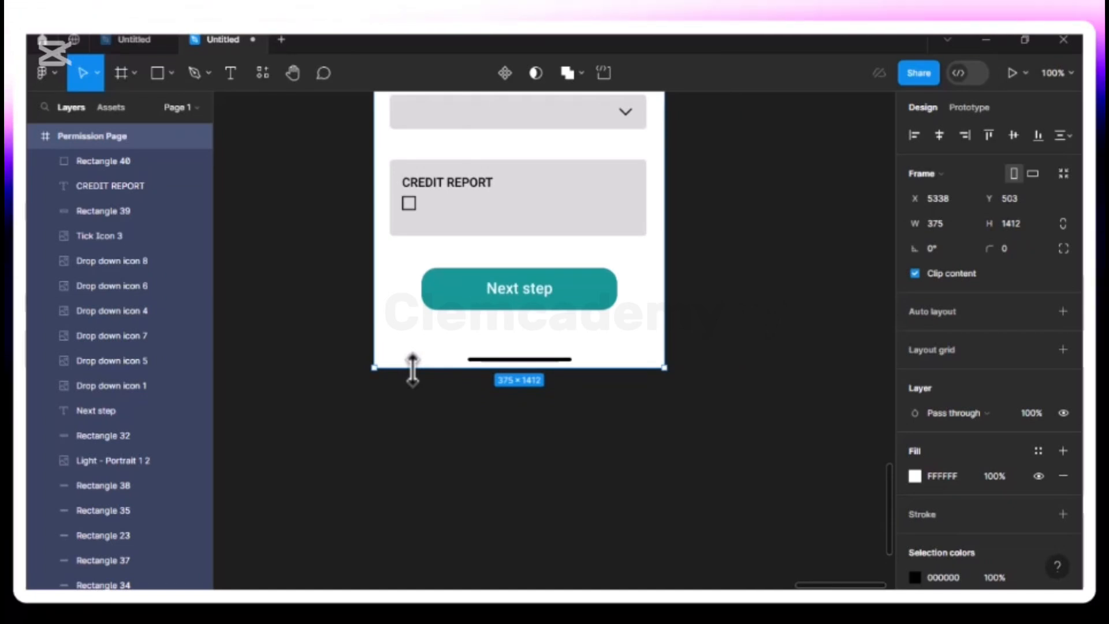
pyautogui.scroll(15, 412, 370)
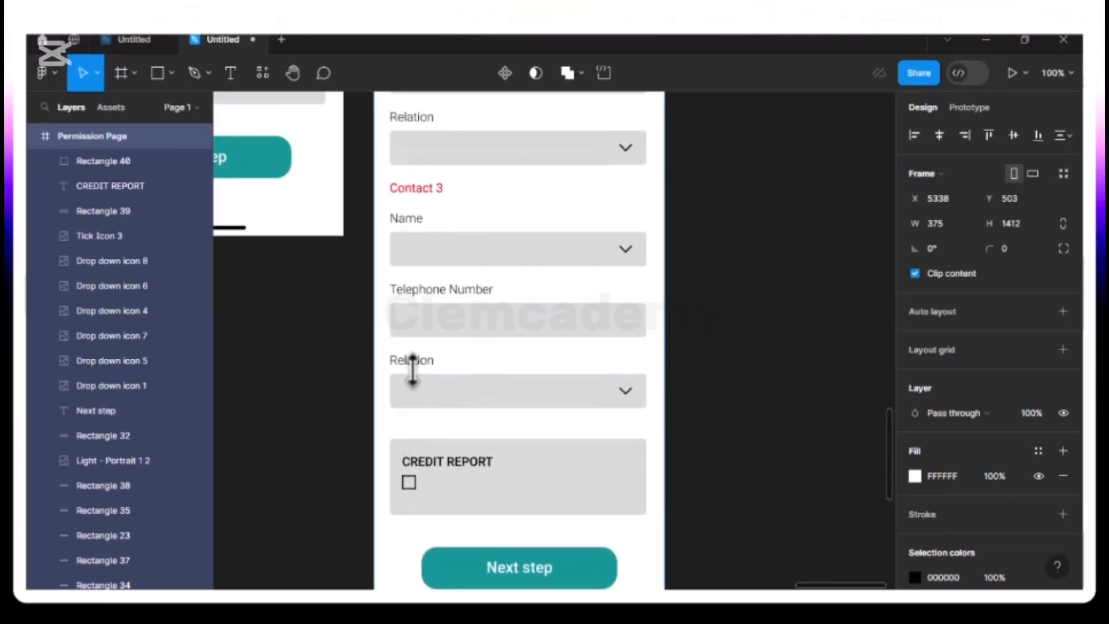
pyautogui.scroll(-1, 412, 370)
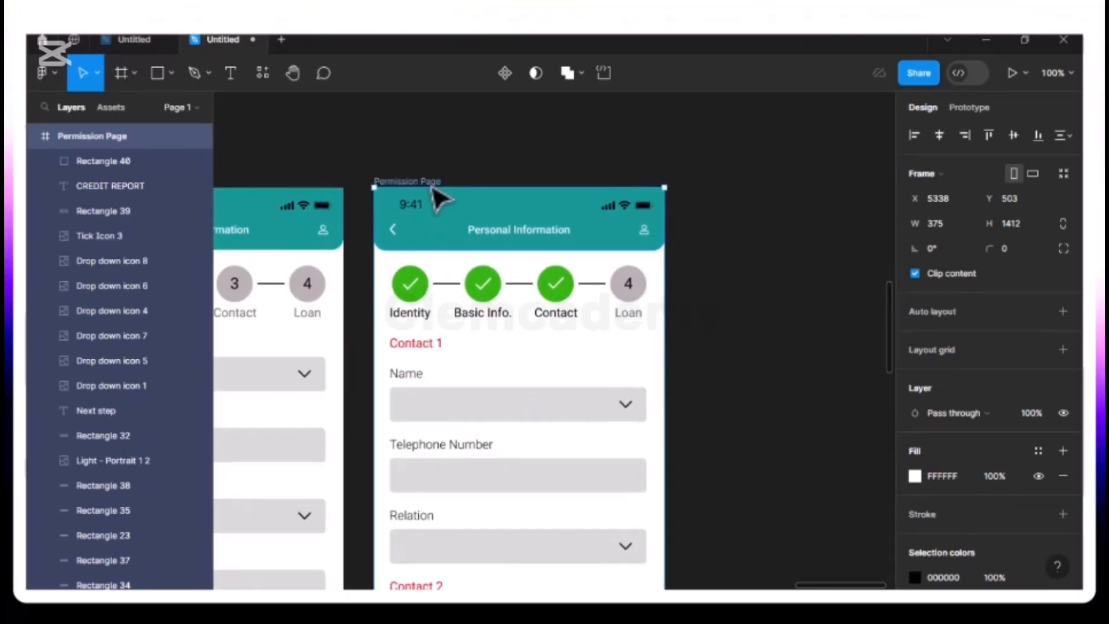
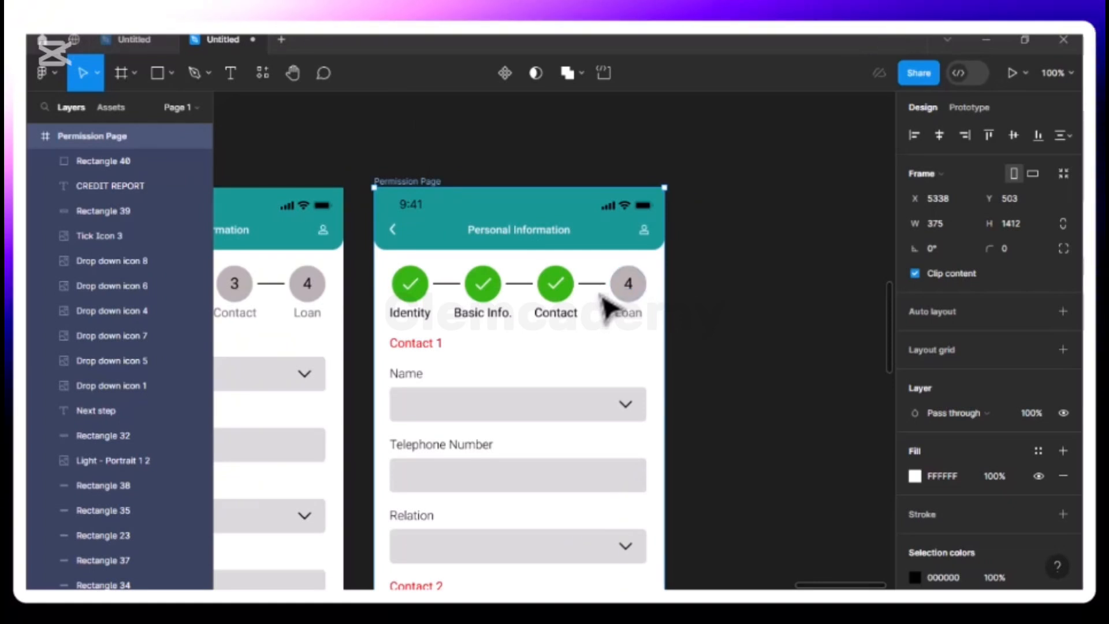
pyautogui.scroll(-2, 603, 303)
pyautogui.scroll(-8, 607, 306)
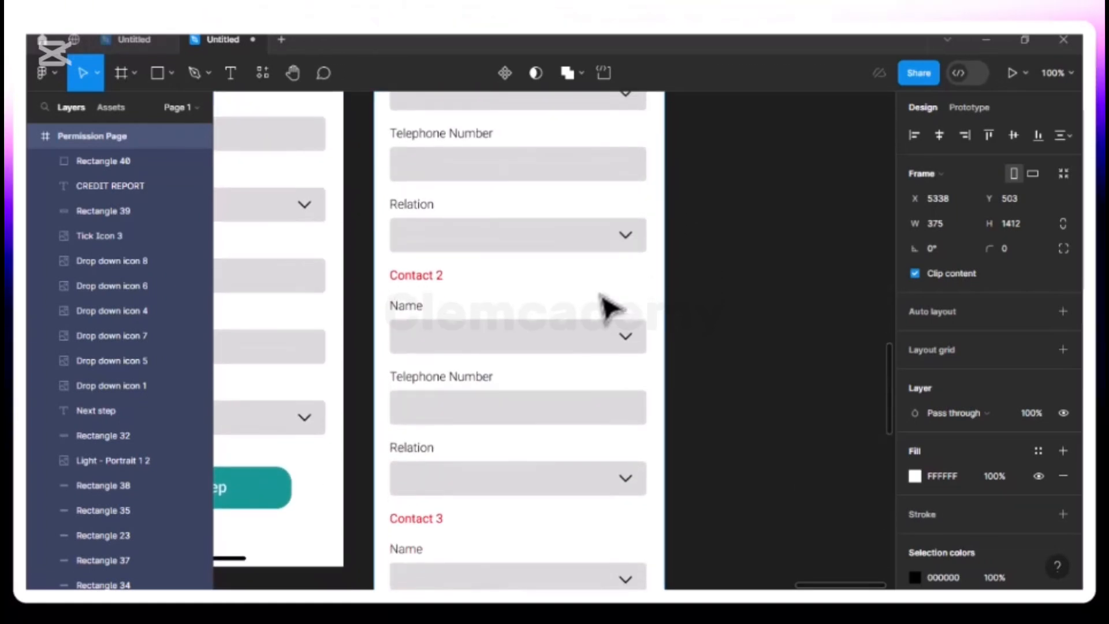
# - Review the finished Personal Information screens side by side, from the face photograph pages through to the contact step
pyautogui.scroll(8, 607, 306)
pyautogui.hscroll(-10, 607, 306)
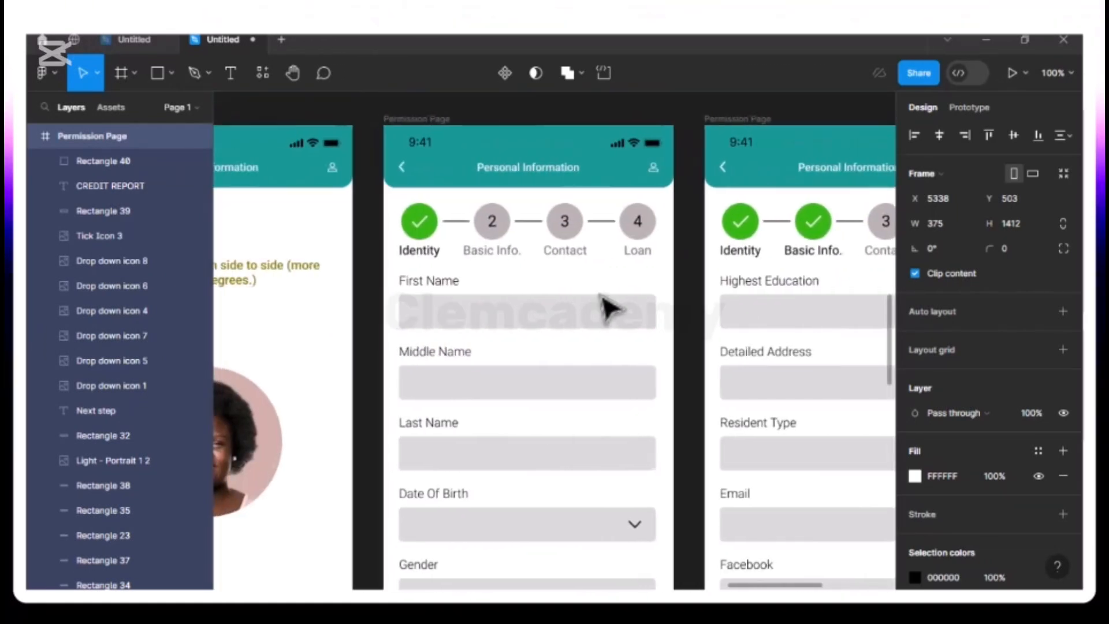
pyautogui.hscroll(3, 607, 306)
pyautogui.hscroll(8, 607, 306)
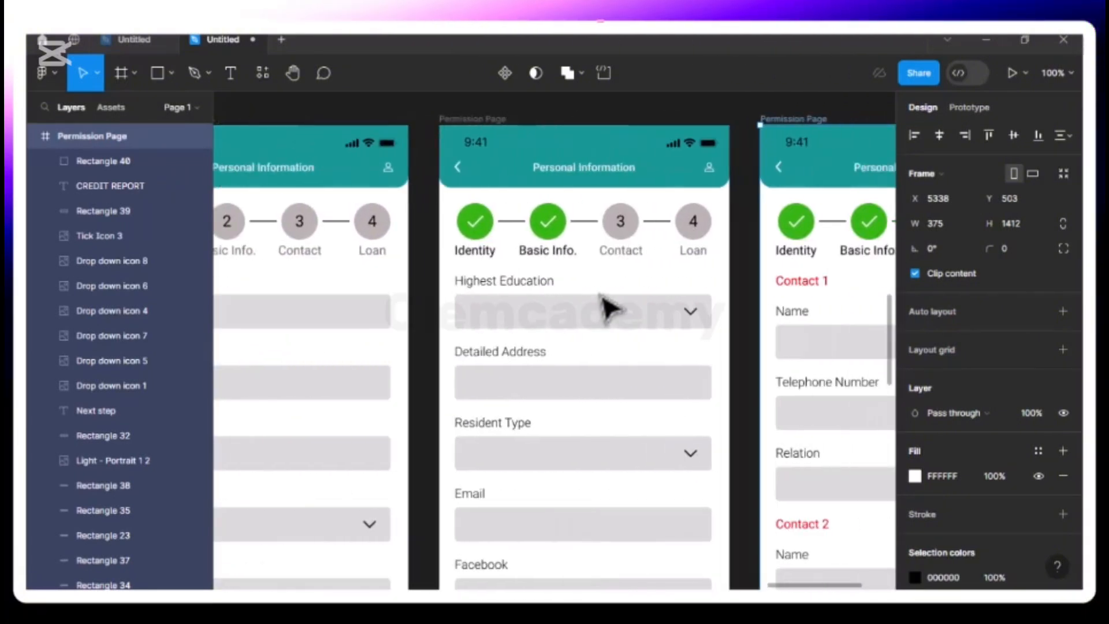
pyautogui.hscroll(-4, 607, 306)
pyautogui.hscroll(-12, 607, 306)
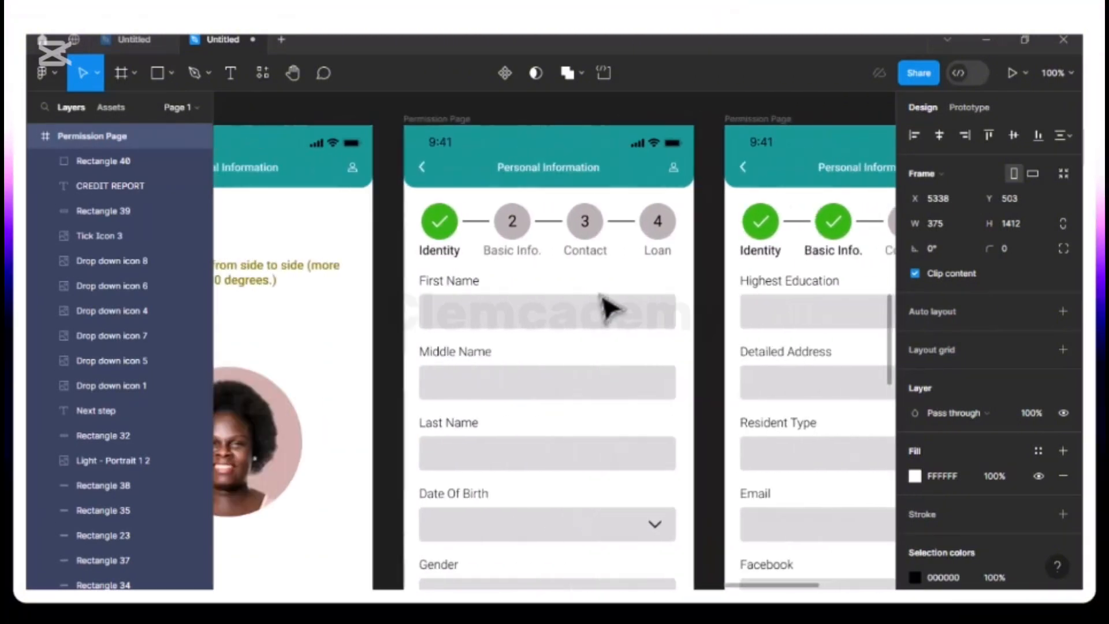
pyautogui.hscroll(-10, 607, 306)
pyautogui.hscroll(20, 607, 306)
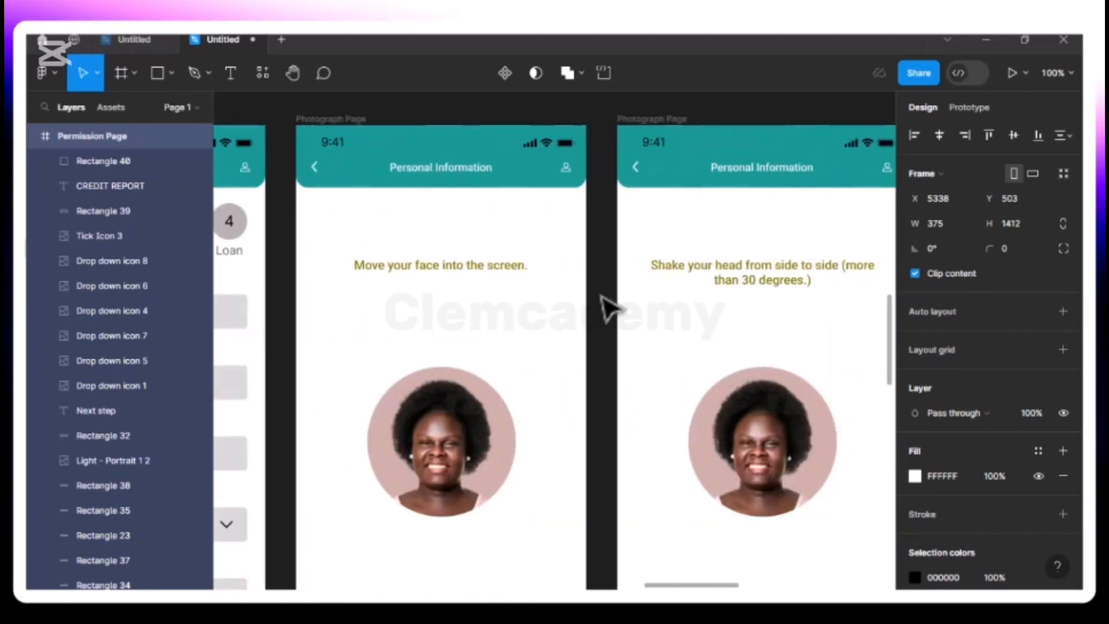
pyautogui.hscroll(15, 606, 306)
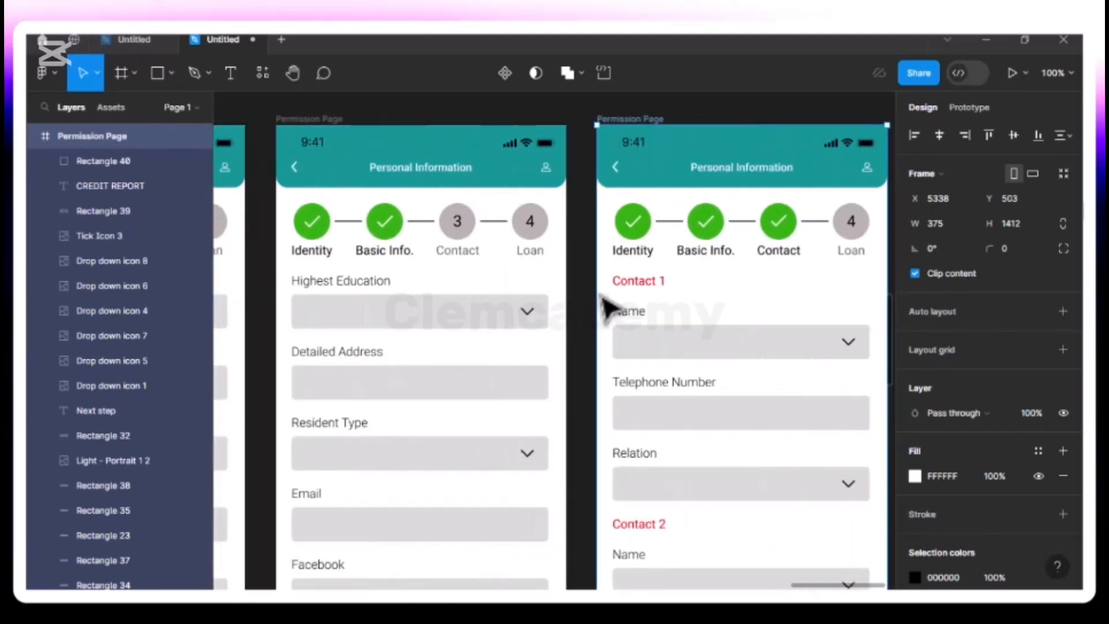
pyautogui.hscroll(-4, 606, 307)
pyautogui.hscroll(-10, 609, 308)
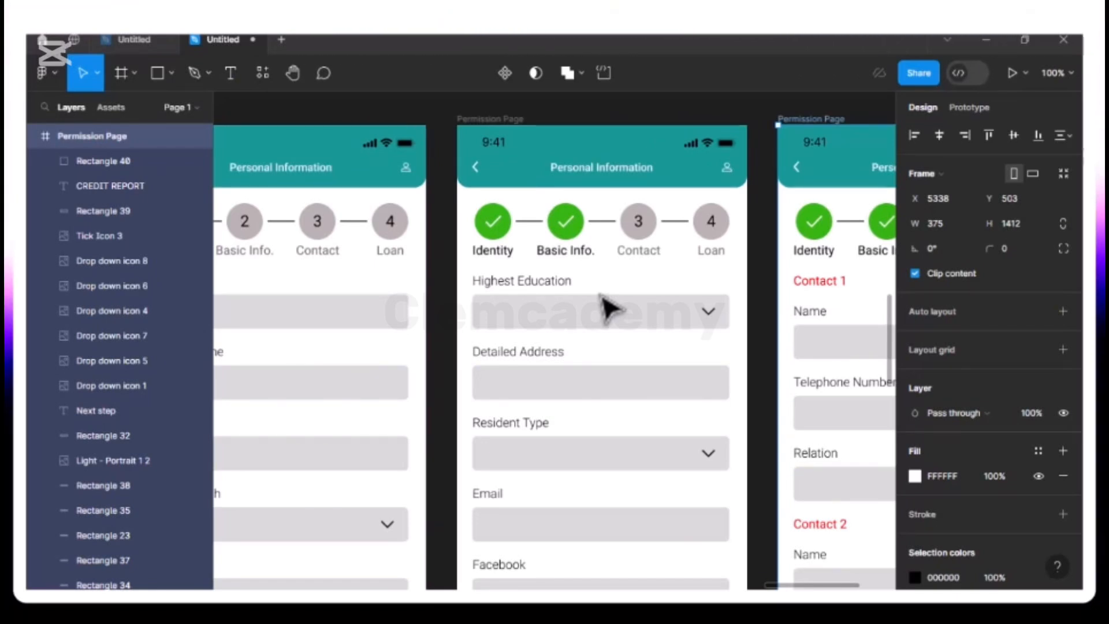
# - Duplicate the Identity step's Permission Page frame, the one that starts with the First Name field
pyautogui.click(604, 310)
pyautogui.scroll(-5, 606, 309)
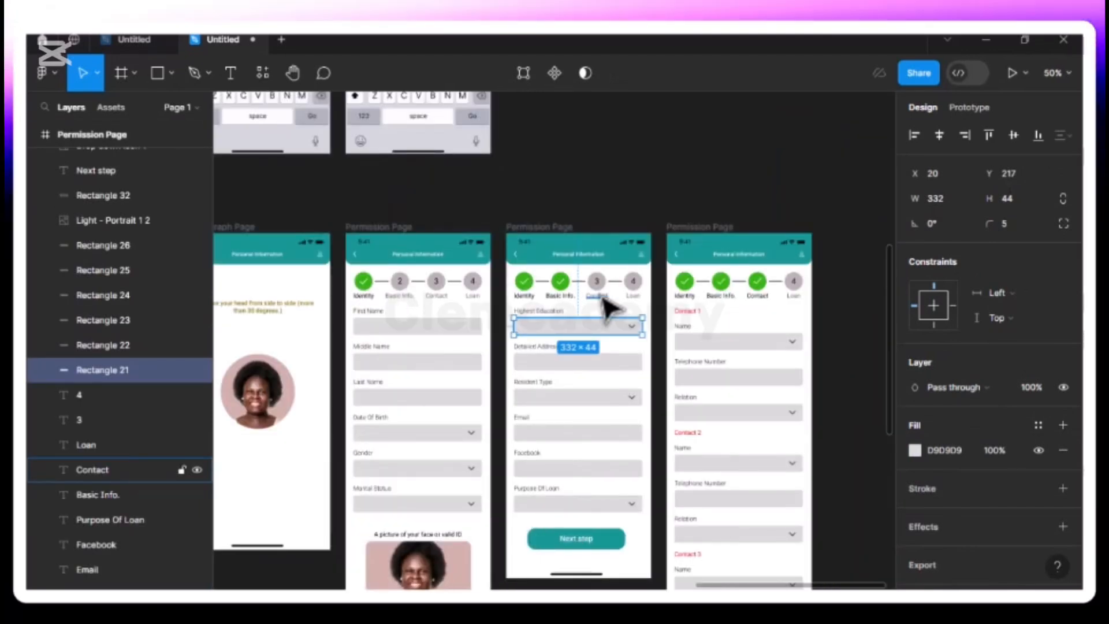
pyautogui.scroll(-3, 609, 309)
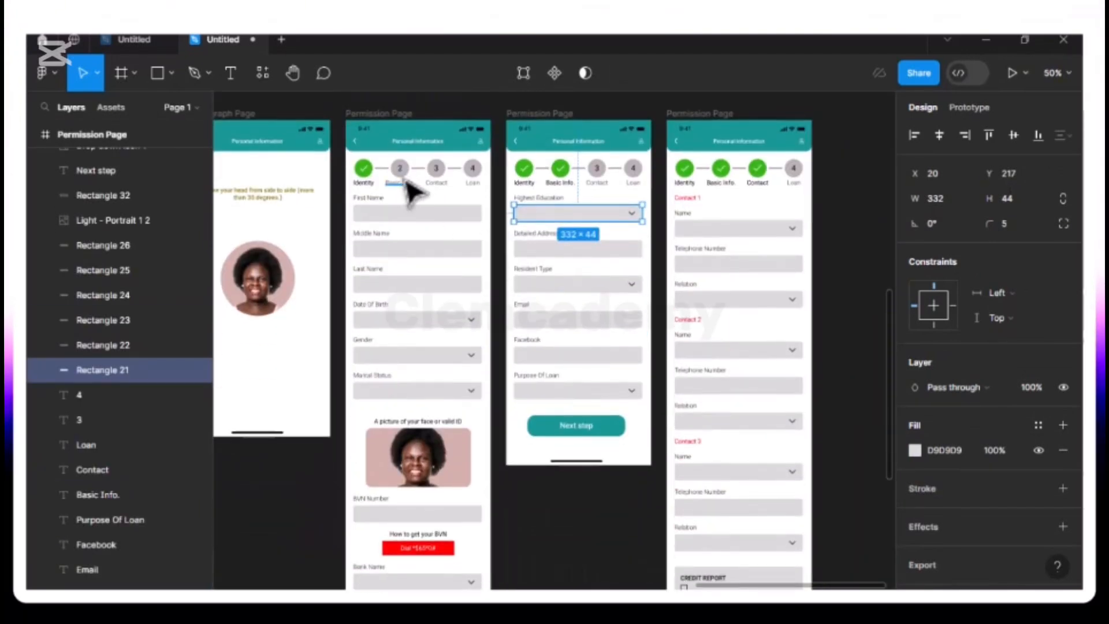
pyautogui.scroll(2, 413, 191)
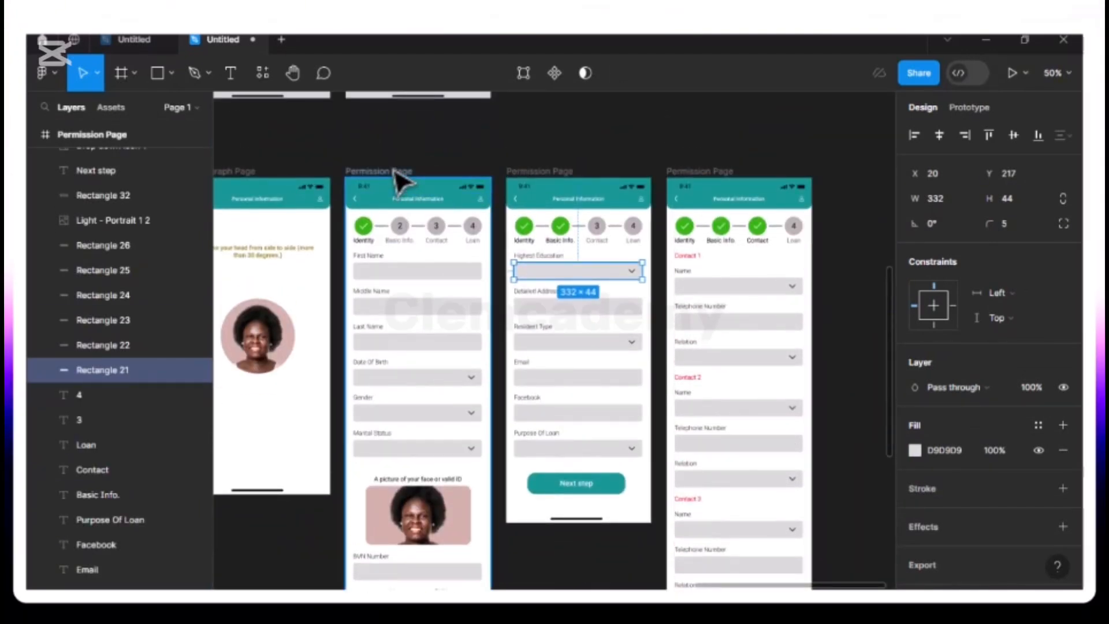
pyautogui.click(395, 172)
pyautogui.hotkey('ctrl', 'd')
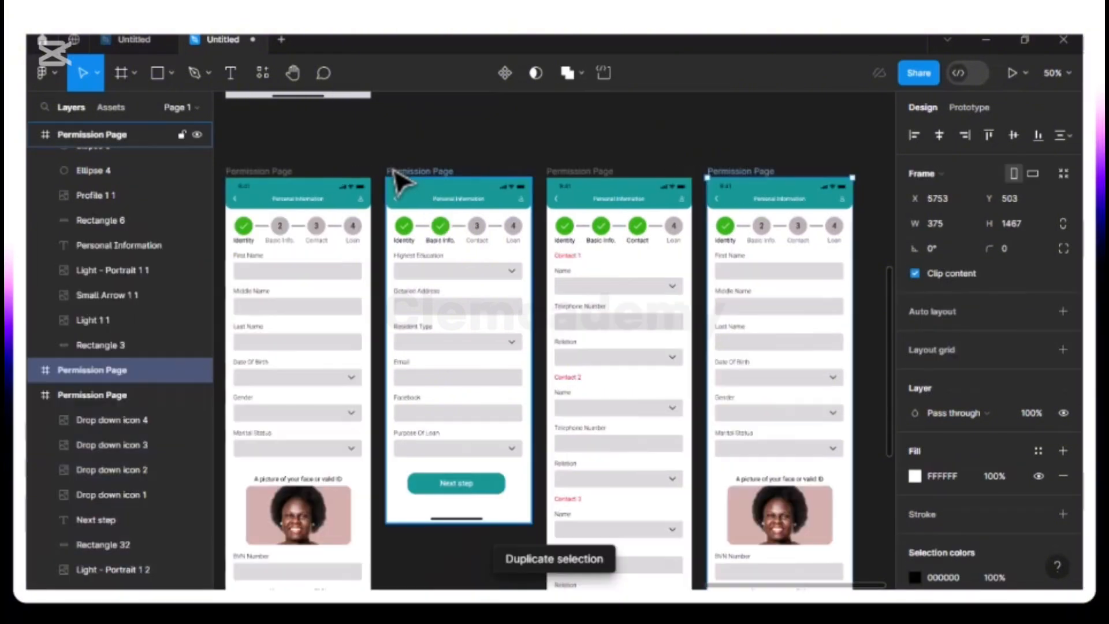
# - Delete the number 2 and its grey circle above Basic Info. on the duplicated screen's progress tracker
pyautogui.hscroll(5, 399, 182)
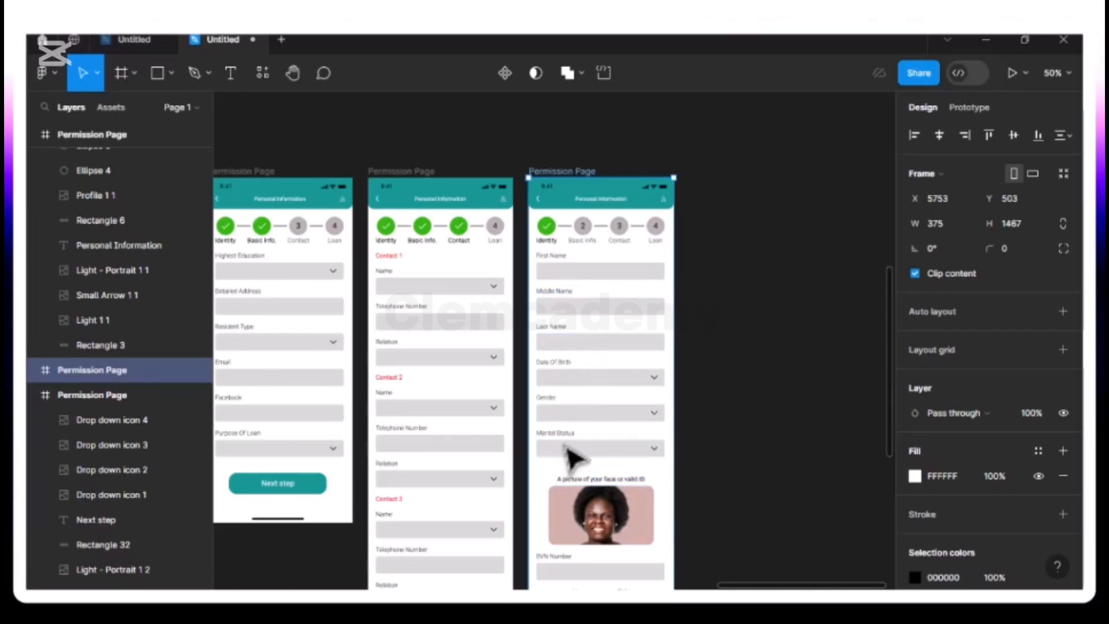
pyautogui.scroll(-3, 569, 453)
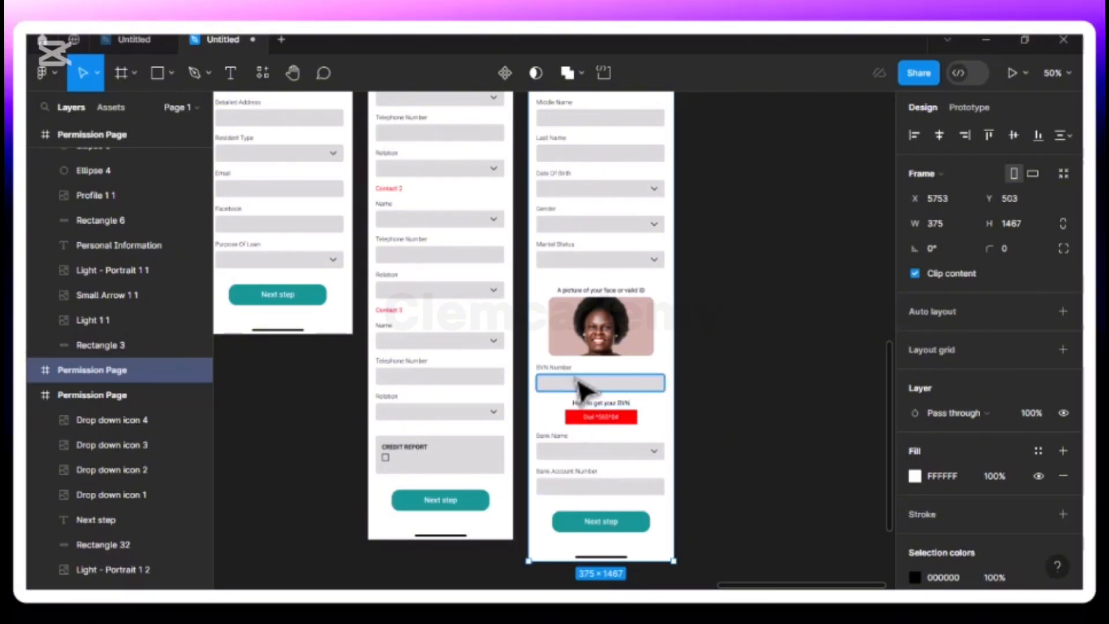
pyautogui.scroll(2, 575, 390)
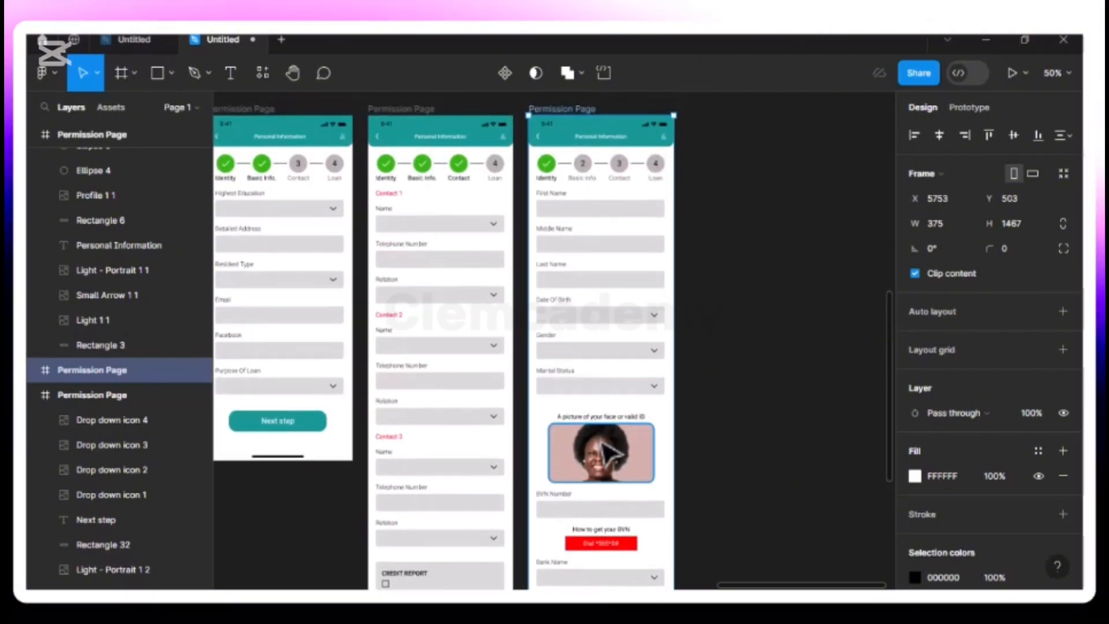
pyautogui.click(587, 168)
pyautogui.hotkey('ctrl', '+')
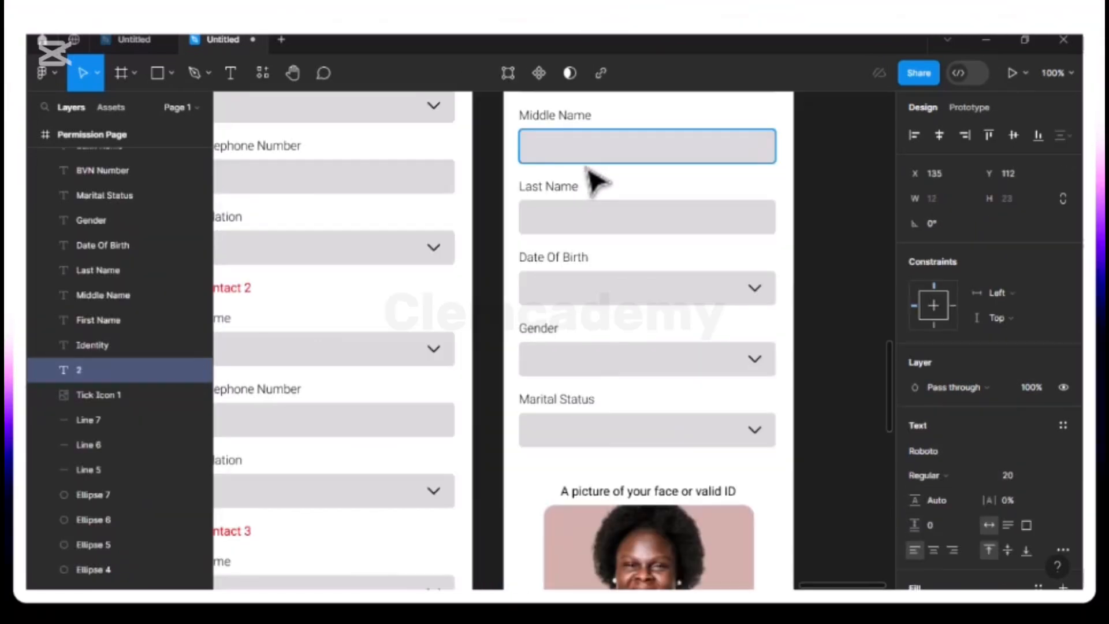
pyautogui.scroll(3, 589, 170)
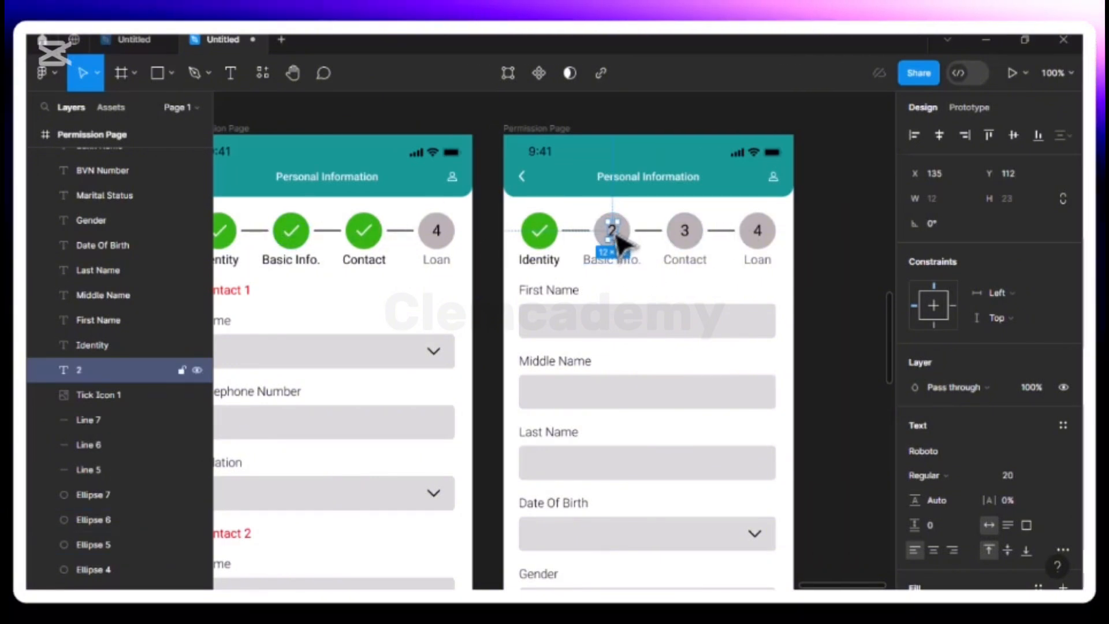
pyautogui.press('Delete')
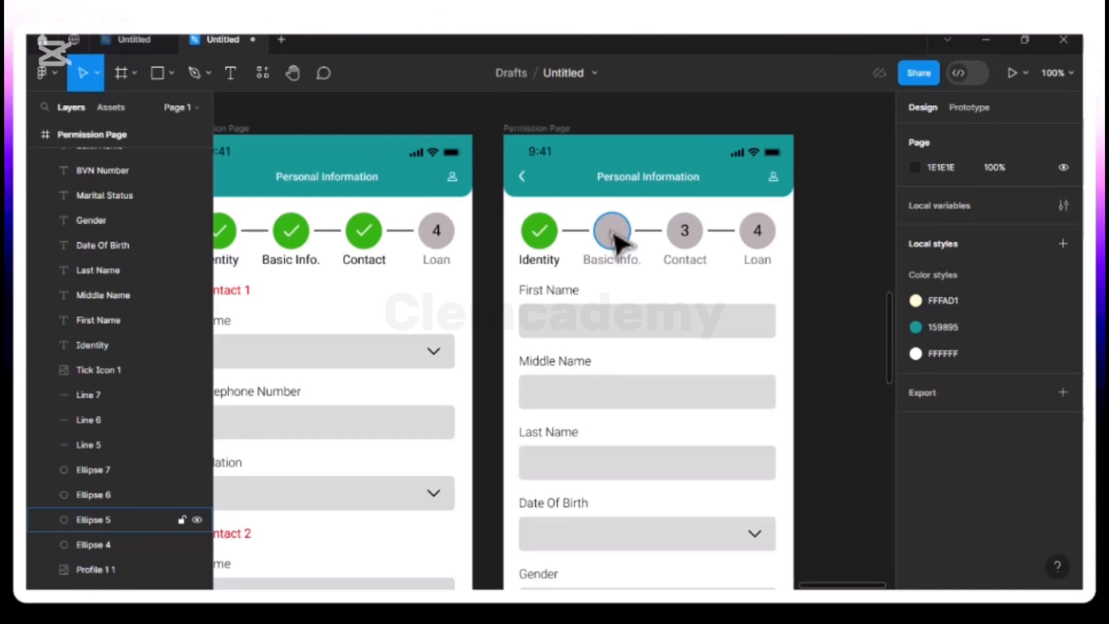
pyautogui.click(613, 233)
pyautogui.press('Delete')
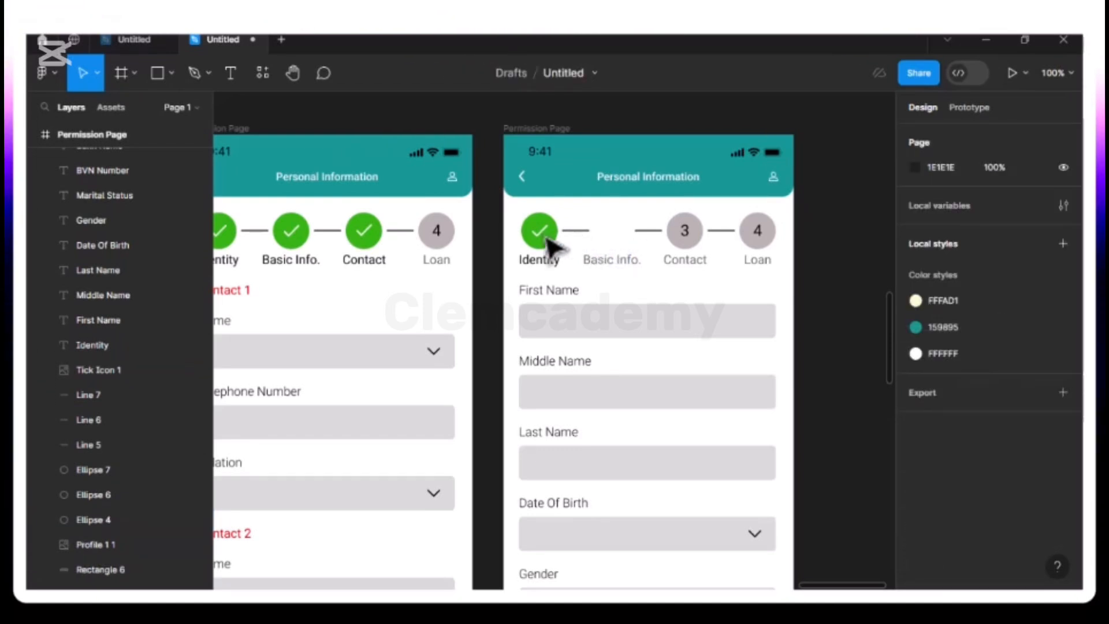
# - Duplicate the Identity step's green circle with its tick and place the copy above Basic Info., between the two connector lines
pyautogui.click(541, 231)
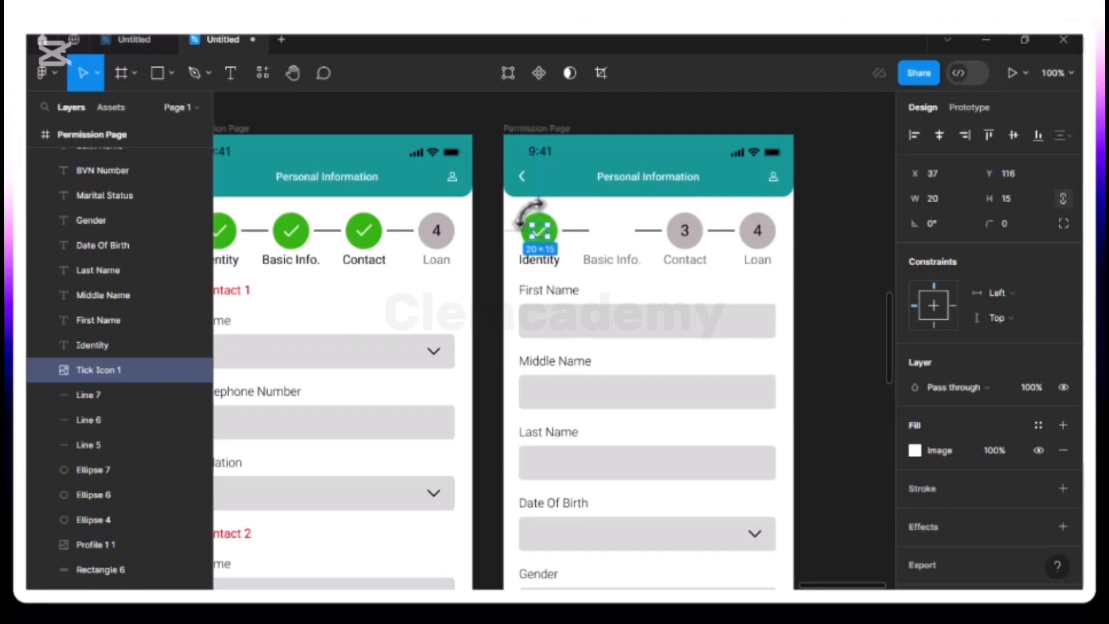
pyautogui.click(581, 224)
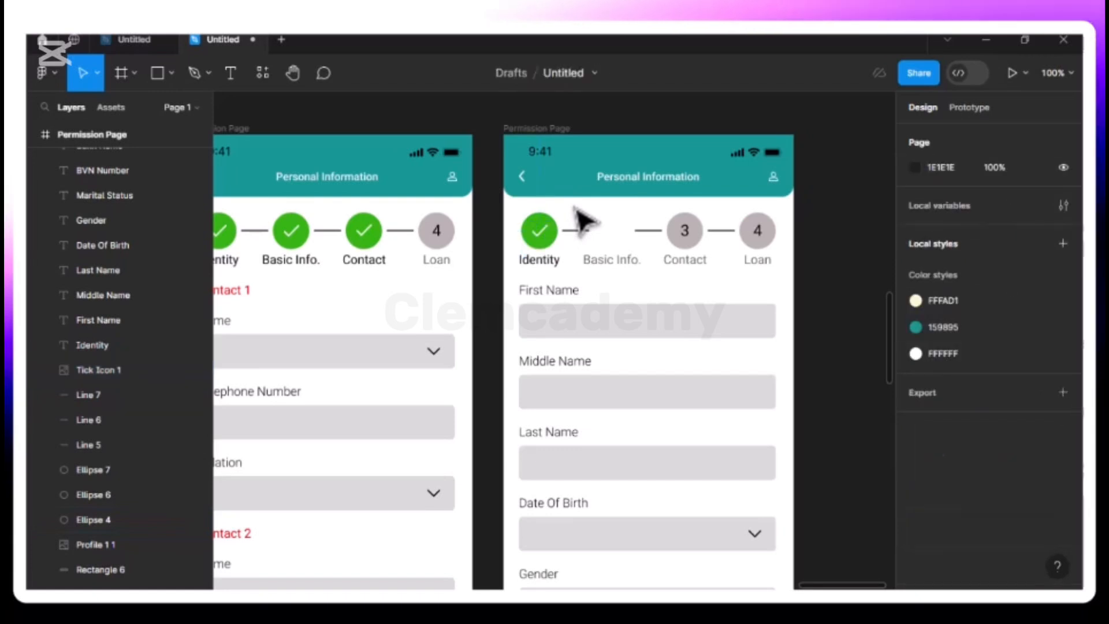
pyautogui.click(549, 232)
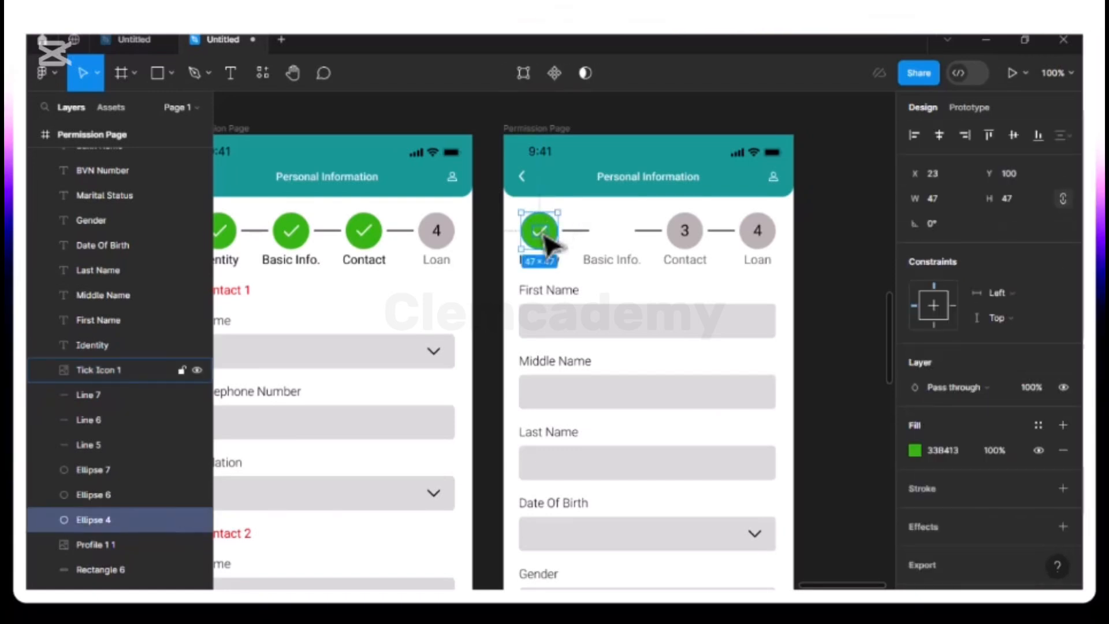
pyautogui.keyDown('shift'); pyautogui.click(544, 234); pyautogui.keyUp('shift')
pyautogui.hotkey('ctrl', 'd')
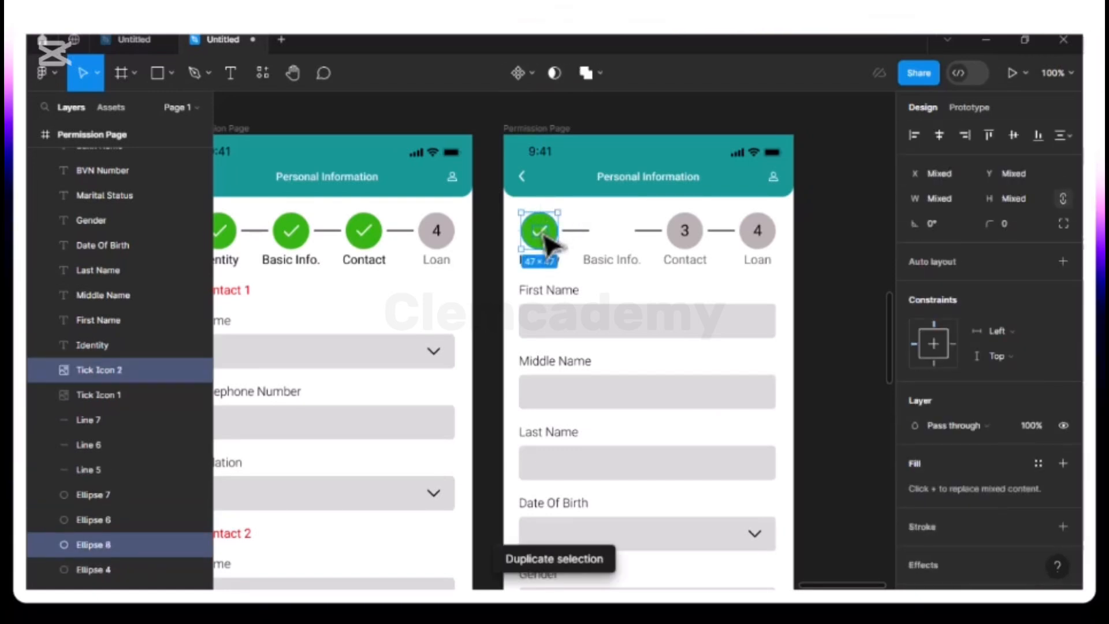
pyautogui.press('Right')
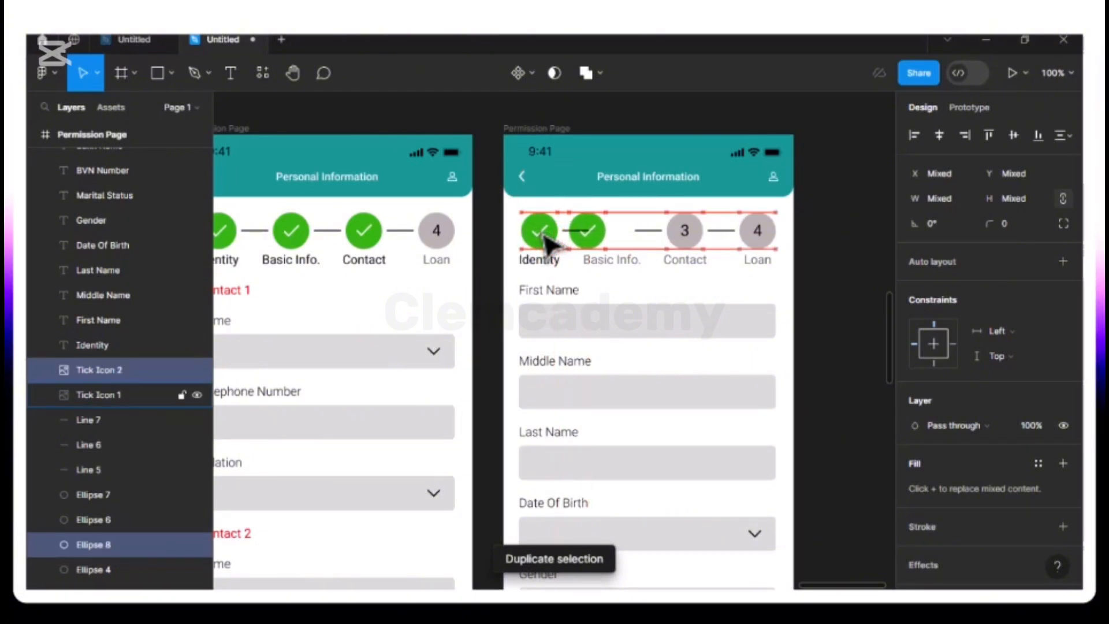
pyautogui.hotkey('shift', 'Right')
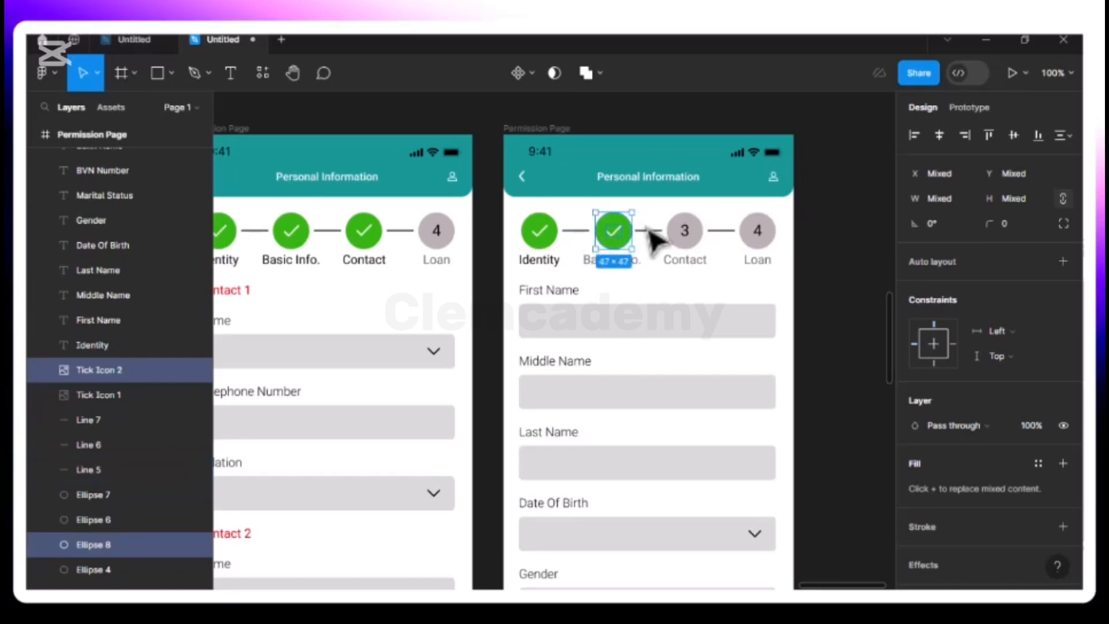
# - Delete the number 3 and its grey circle above the Contact label on the duplicated screen
pyautogui.click(695, 238)
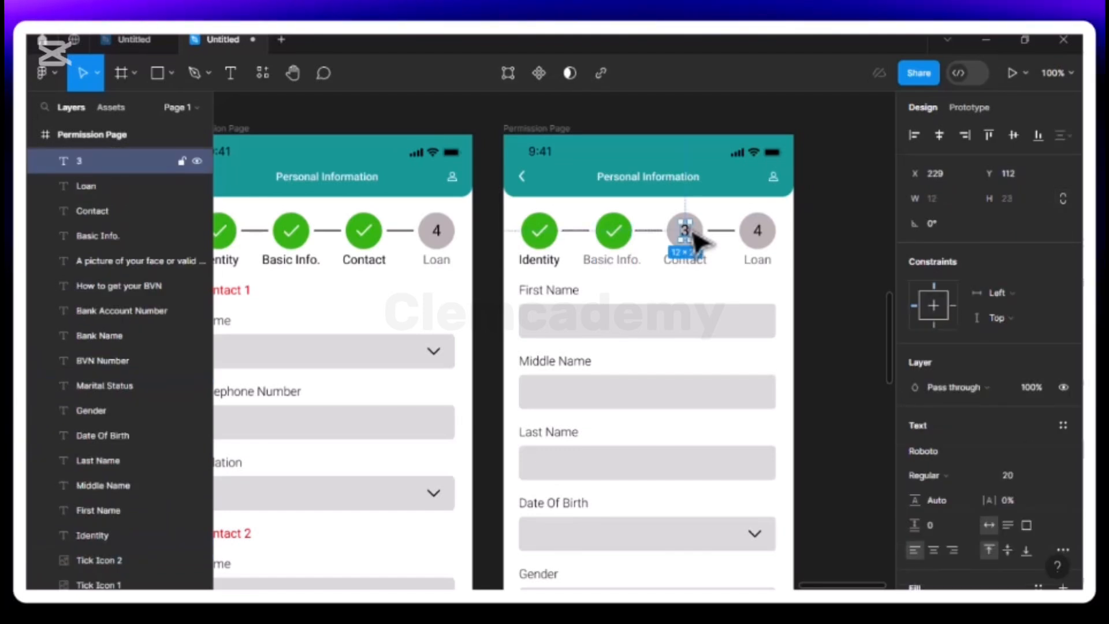
pyautogui.press('Delete')
pyautogui.click(696, 235)
pyautogui.press('Delete')
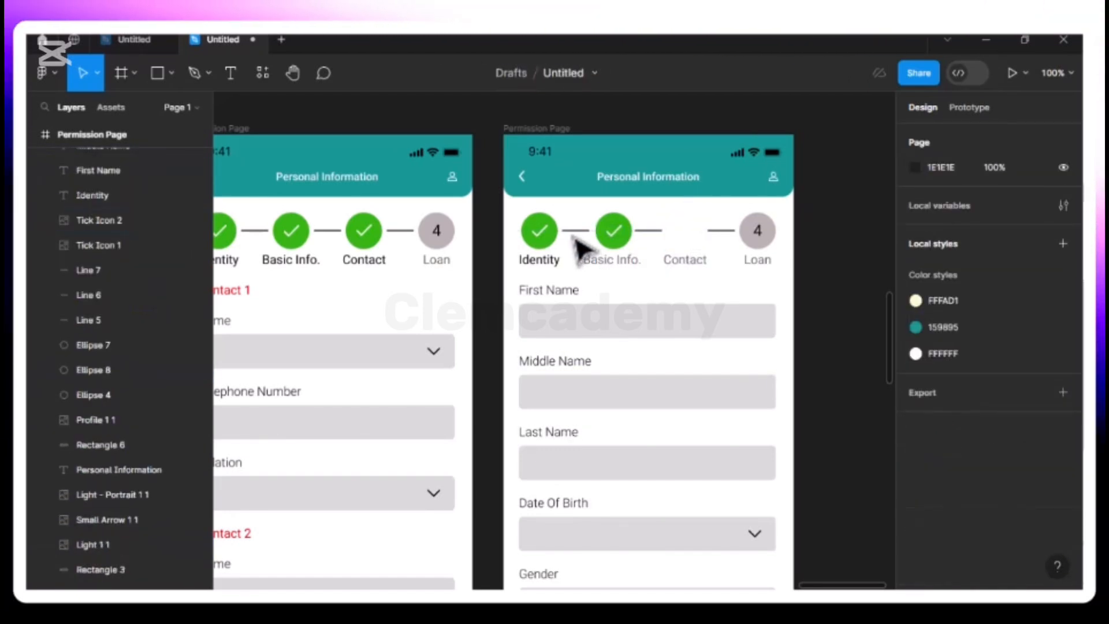
# - Duplicate the Basic Info. green circle with its tick and move the copy horizontally into the gap above Contact
pyautogui.click(616, 237)
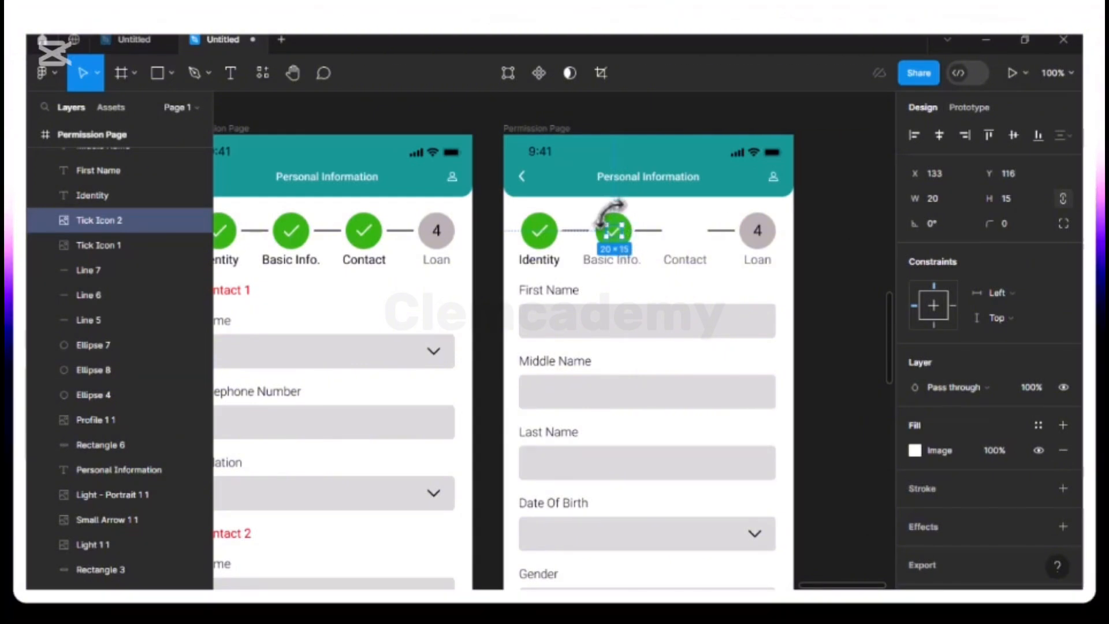
pyautogui.press('Escape')
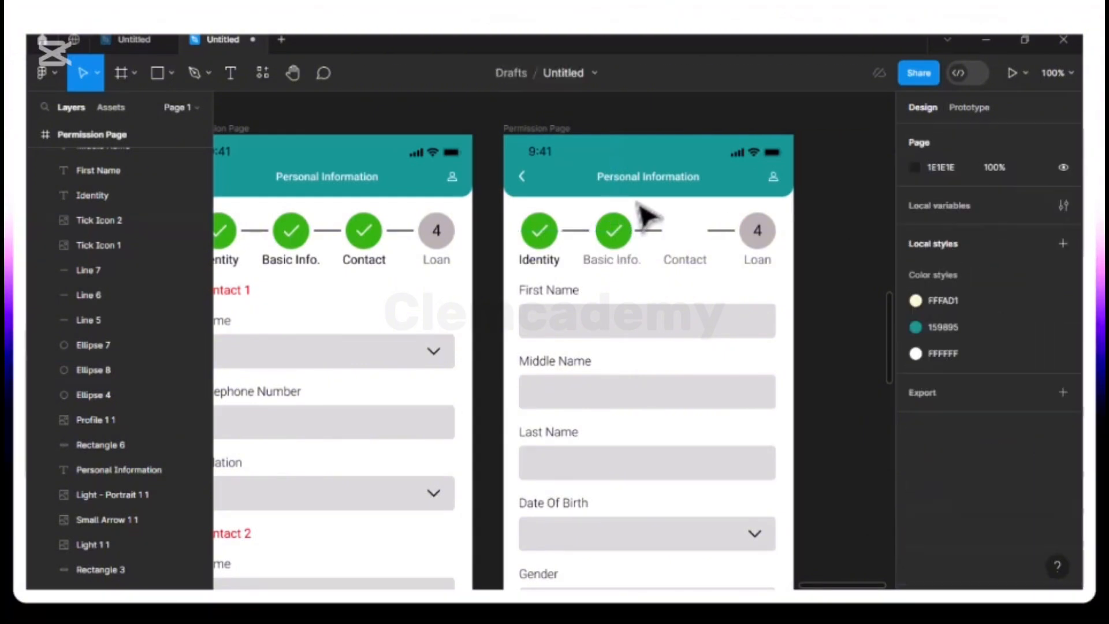
pyautogui.click(616, 228)
pyautogui.keyDown('shift'); pyautogui.click(620, 240); pyautogui.keyUp('shift')
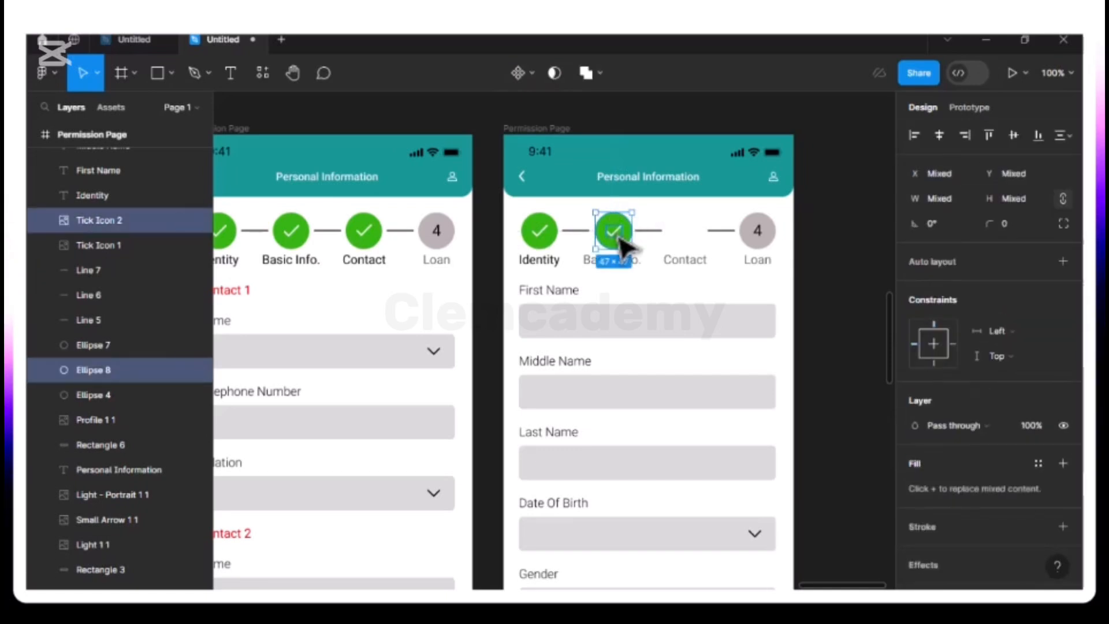
pyautogui.hotkey('ctrl', 'd')
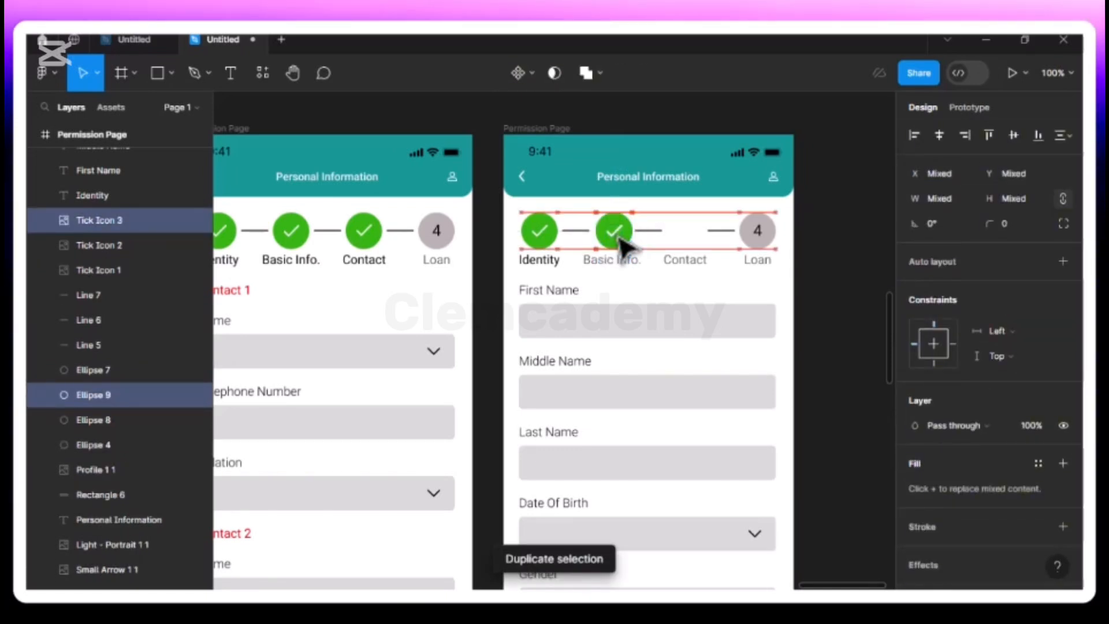
pyautogui.moveTo(623, 245); pyautogui.dragTo(626, 247)
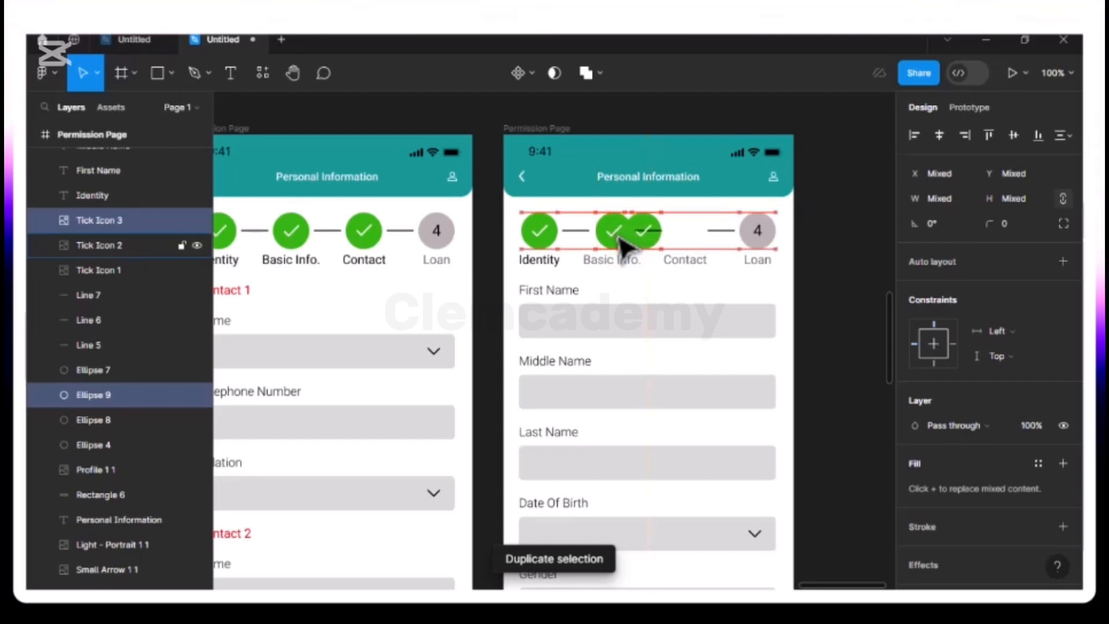
pyautogui.press('Right')
pyautogui.press('Right')
pyautogui.press('Right')
pyautogui.press('Right')
pyautogui.press('Right')
pyautogui.press('Right')
pyautogui.press('Right')
pyautogui.press('Right')
pyautogui.press('Right')
pyautogui.press('Right')
pyautogui.press('Right')
pyautogui.press('Right')
pyautogui.press('Right')
pyautogui.press('Right')
pyautogui.press('Right')
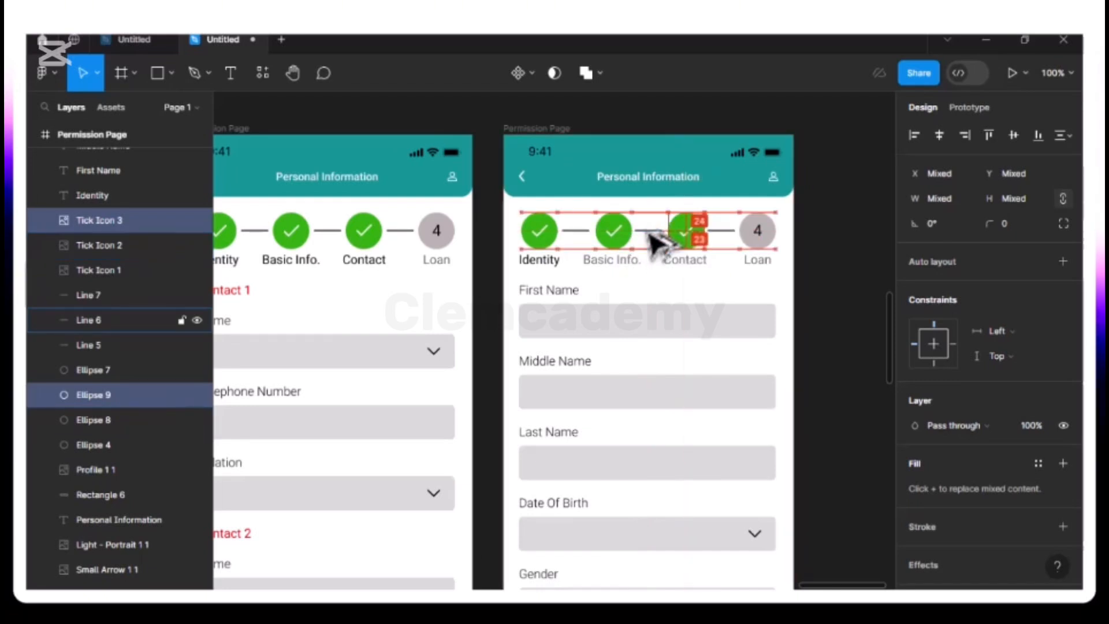
# - Delete the number 4 and its grey circle above the Loan label on the duplicated screen
pyautogui.click(769, 233)
pyautogui.press('Delete')
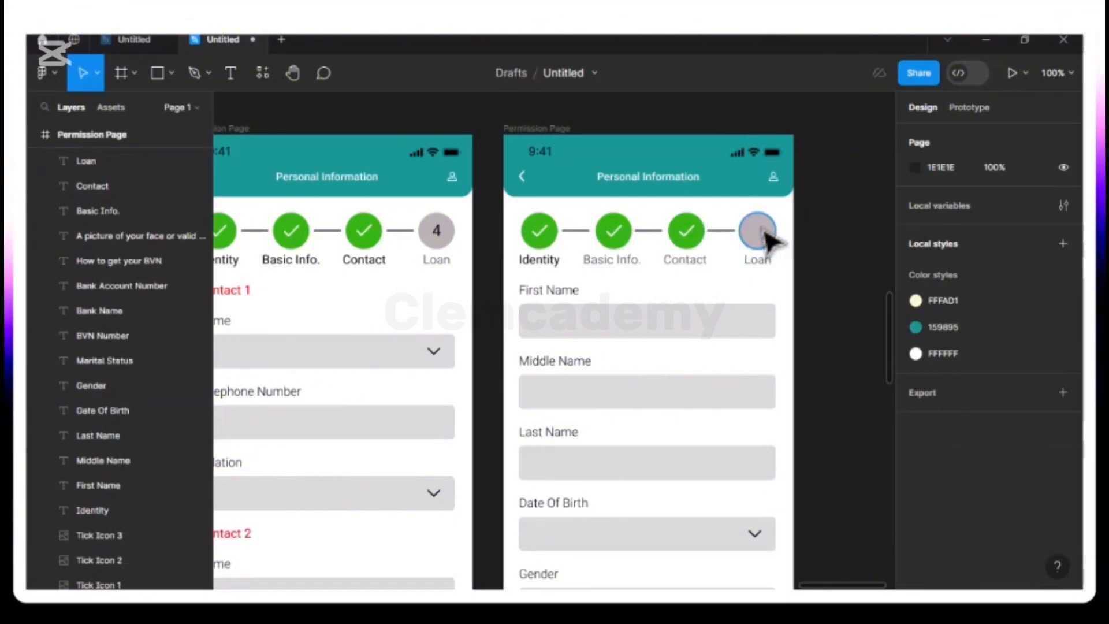
pyautogui.click(766, 234)
pyautogui.press('Delete')
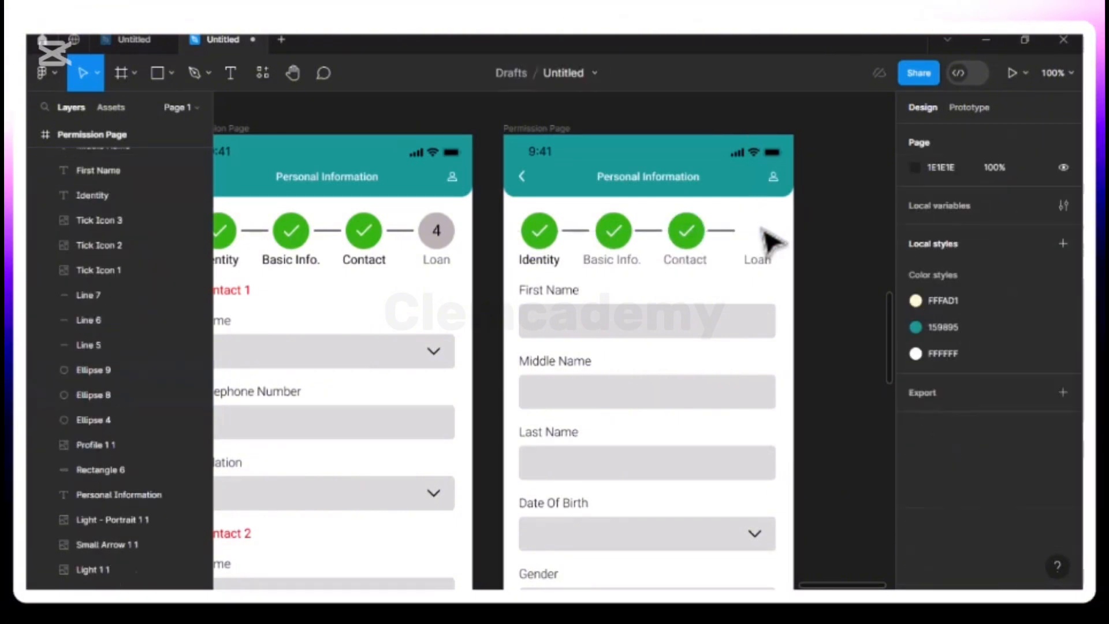
# - Duplicate the Contact step's green circle with its tick and move the copy horizontally into the gap above Loan
pyautogui.click(691, 231)
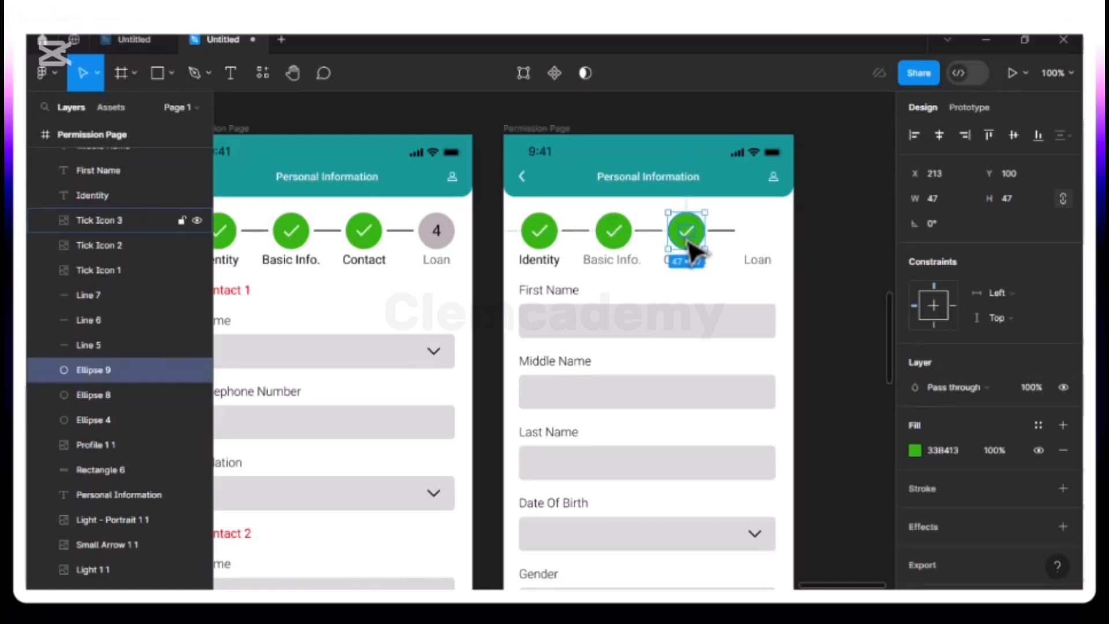
pyautogui.keyDown('shift'); pyautogui.click(689, 243); pyautogui.keyUp('shift')
pyautogui.hotkey('ctrl', 'd')
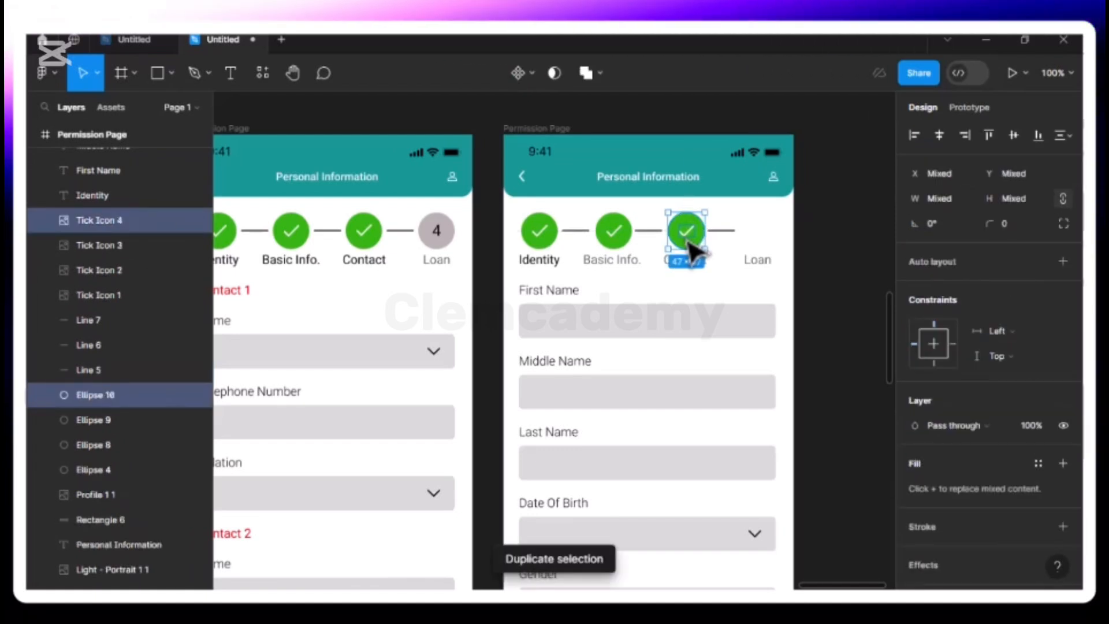
pyautogui.hotkey('shift', 'Right')
pyautogui.hotkey('shift', 'Right')
pyautogui.hotkey('shift', 'Right')
pyautogui.hotkey('shift', 'Right')
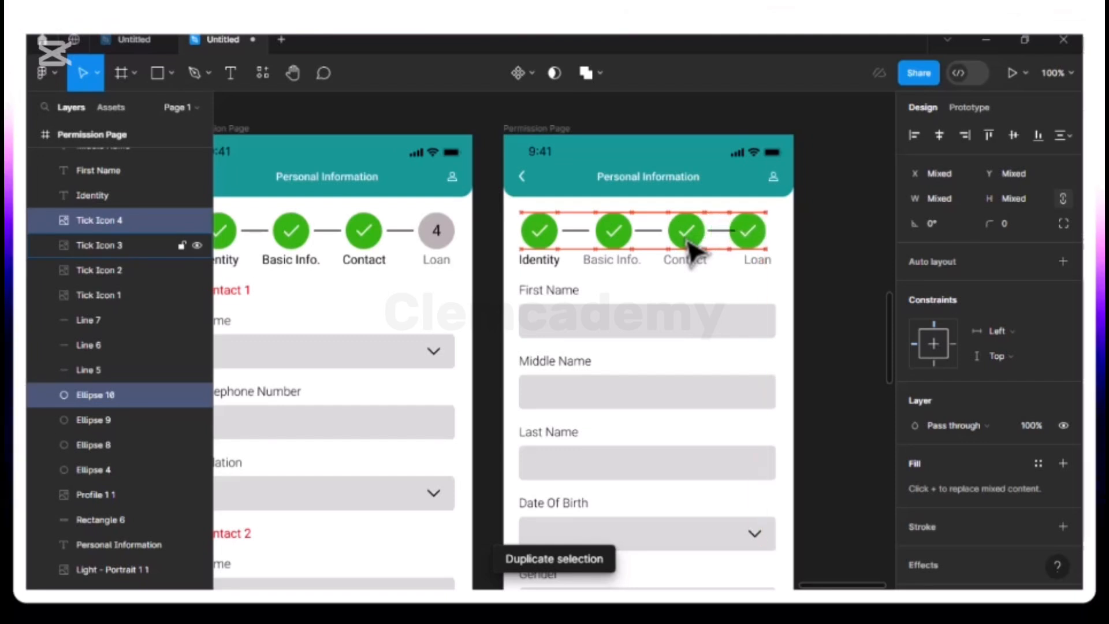
pyautogui.hotkey('shift', 'Right')
pyautogui.hotkey('shift', 'Right')
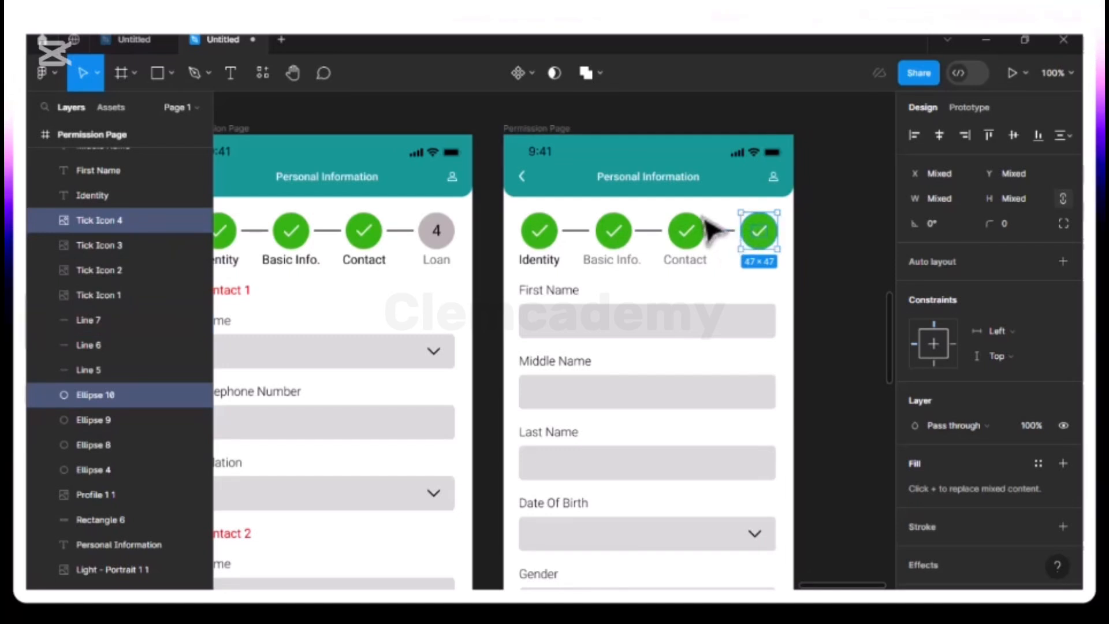
pyautogui.click(626, 270)
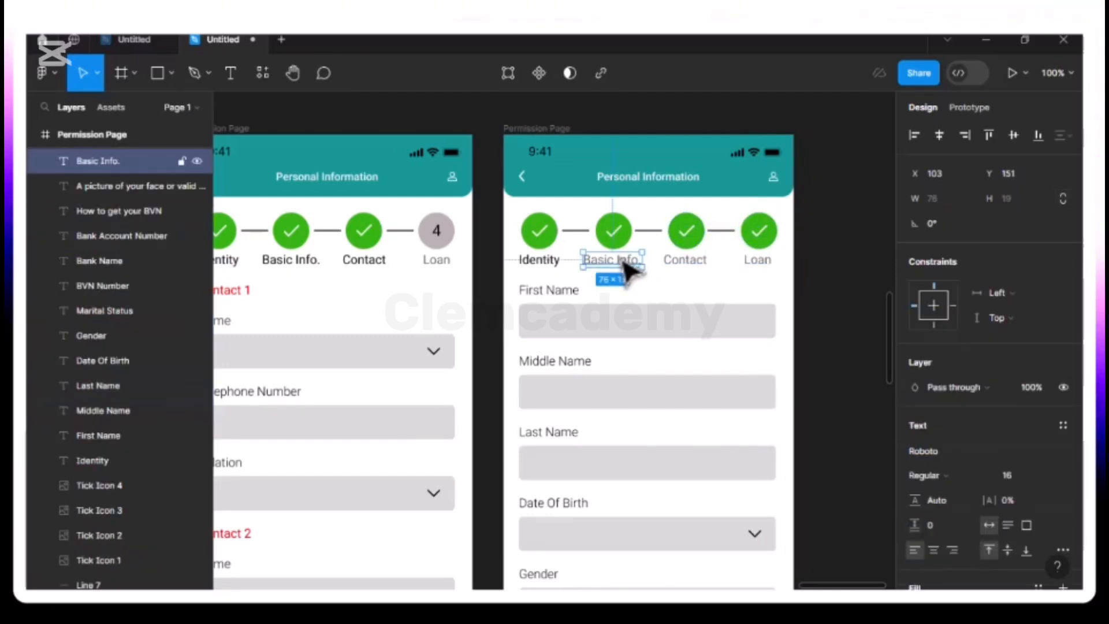
pyautogui.scroll(-3, 983, 474)
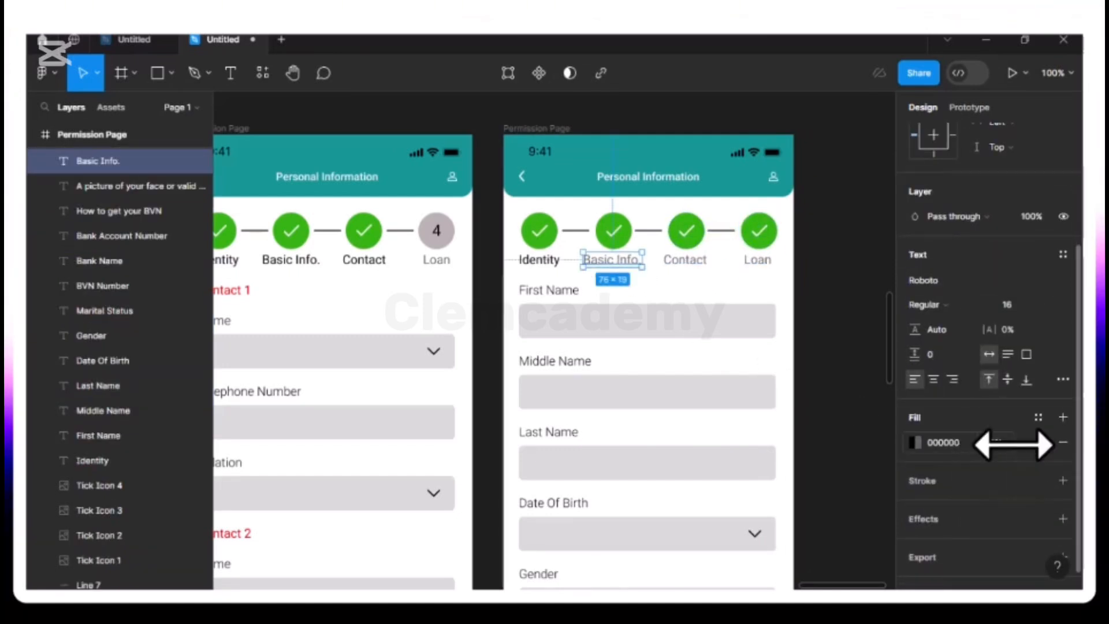
pyautogui.write('100')
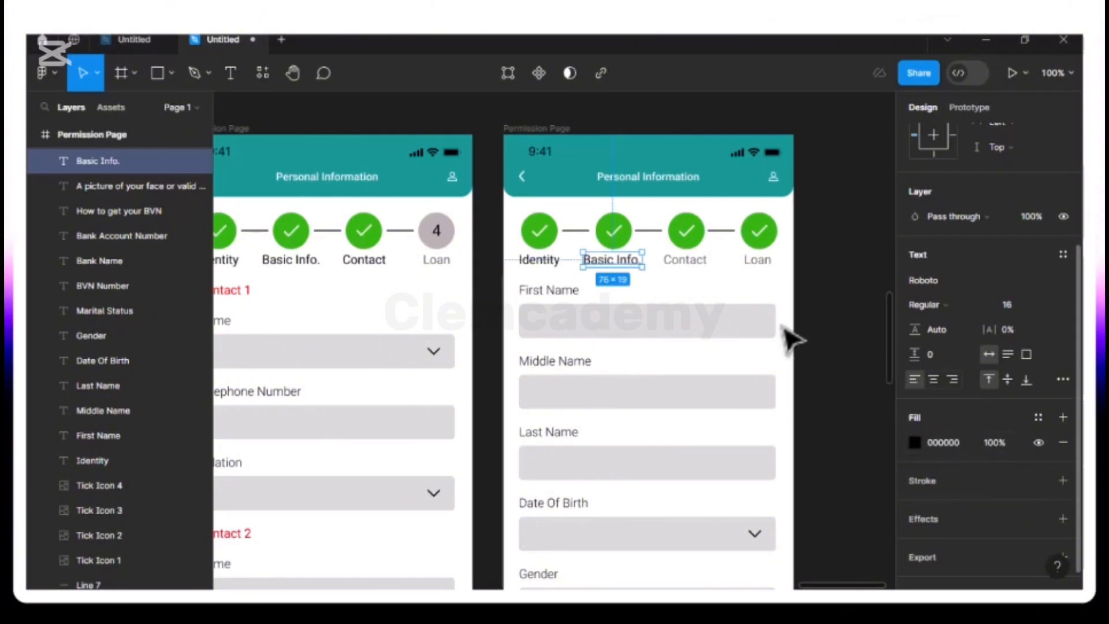
pyautogui.click(688, 262)
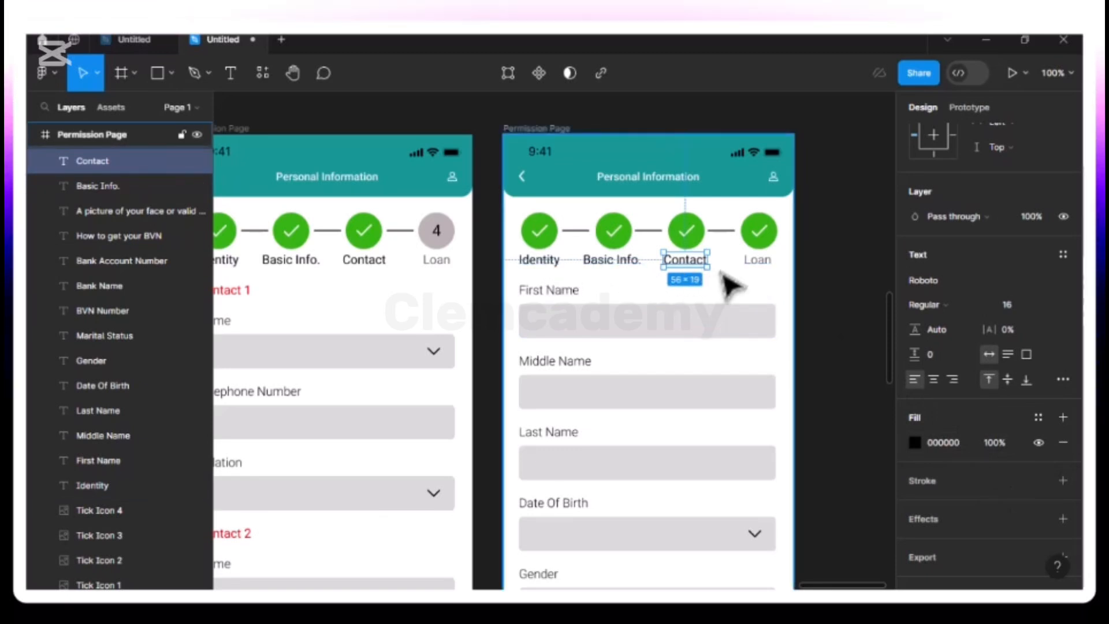
pyautogui.press('Tab')
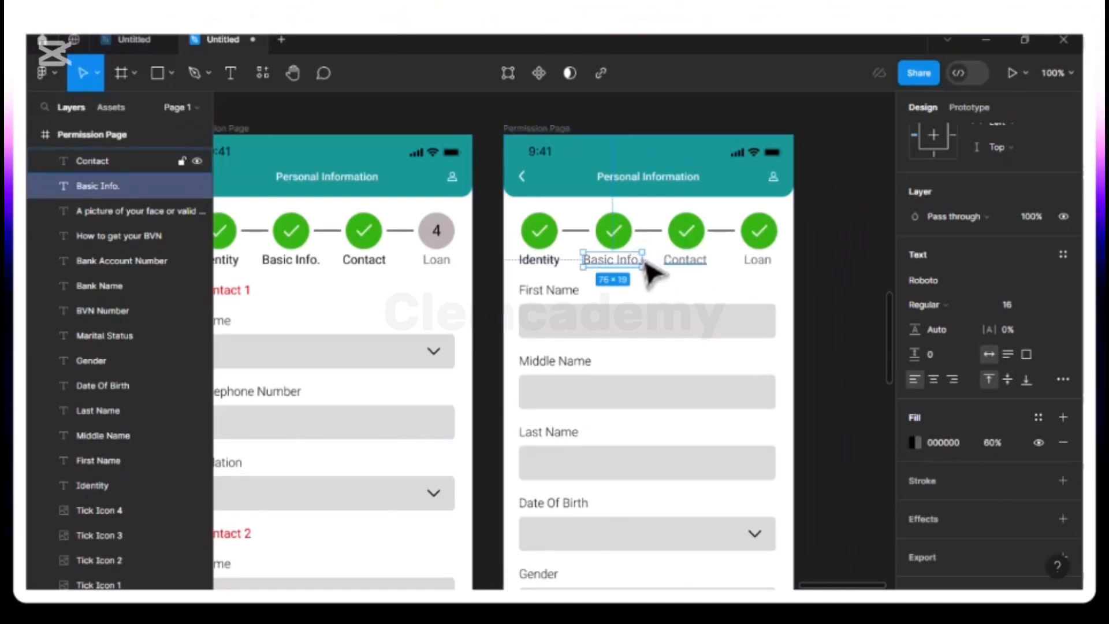
# - Set the fill opacity of the Basic Info., Contact and Loan labels on the duplicated screen to 100%
pyautogui.keyDown('shift'); pyautogui.click(686, 263); pyautogui.keyUp('shift')
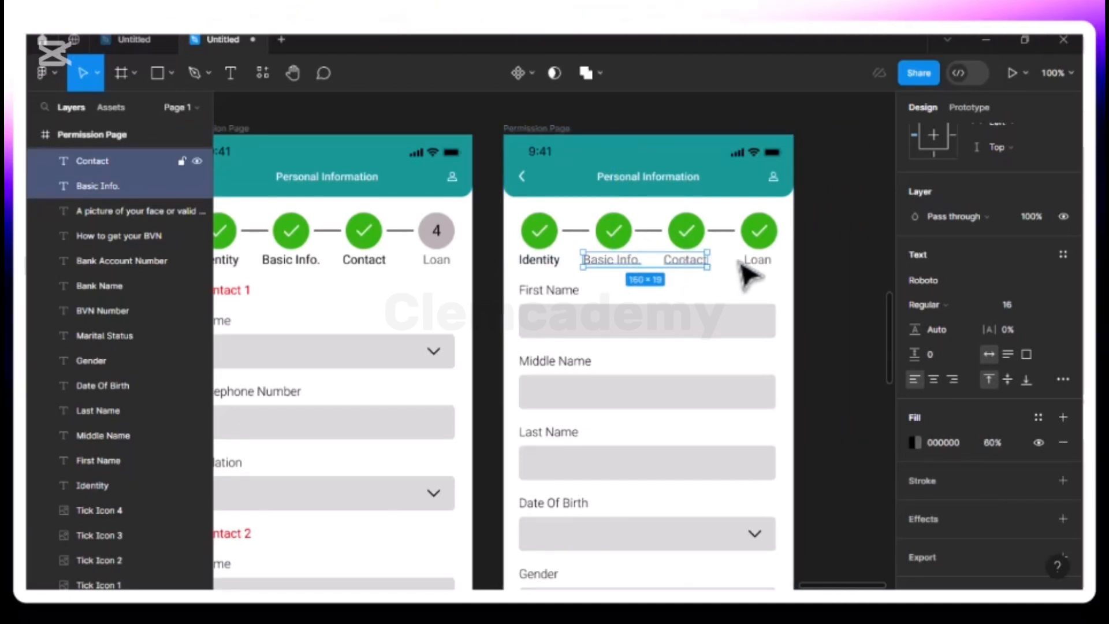
pyautogui.keyDown('shift'); pyautogui.click(760, 263); pyautogui.keyUp('shift')
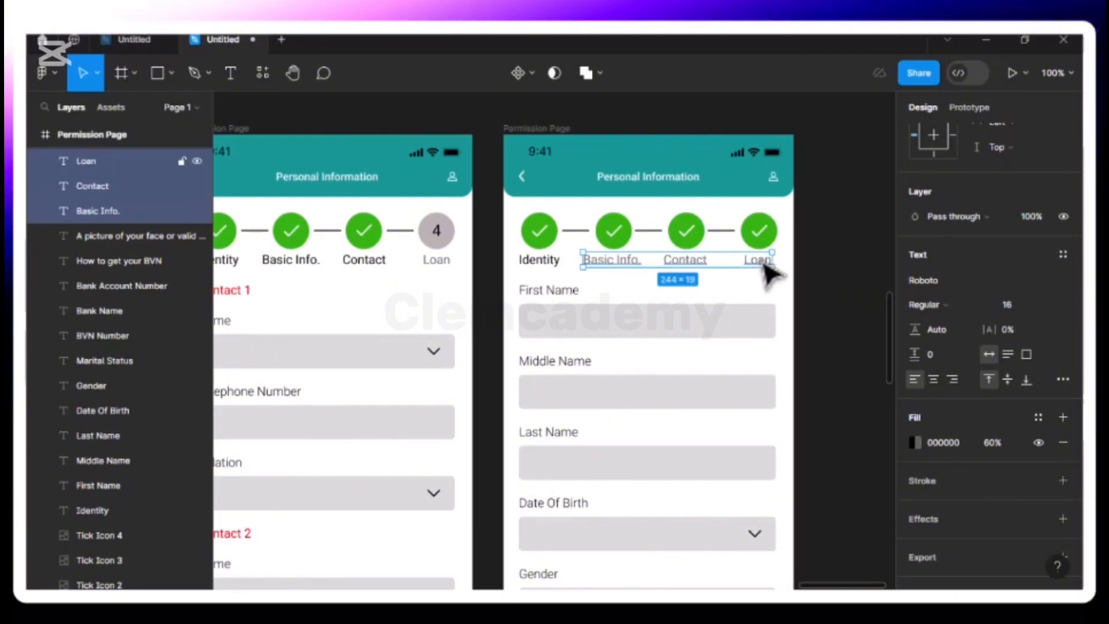
pyautogui.click(991, 452)
pyautogui.write('10')
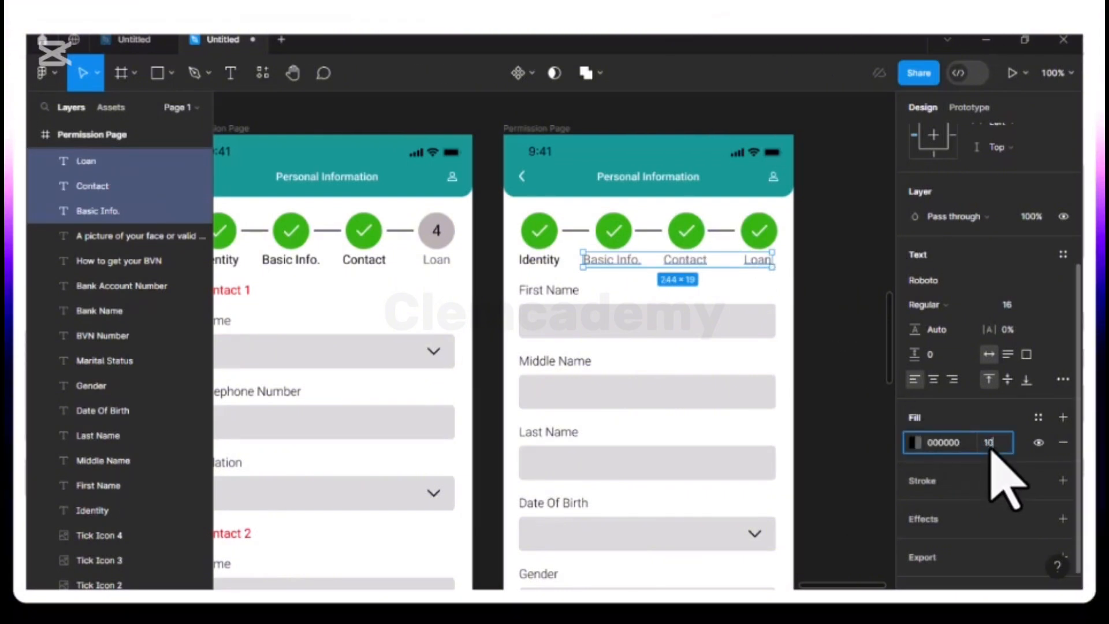
pyautogui.write('0')
pyautogui.press('Return')
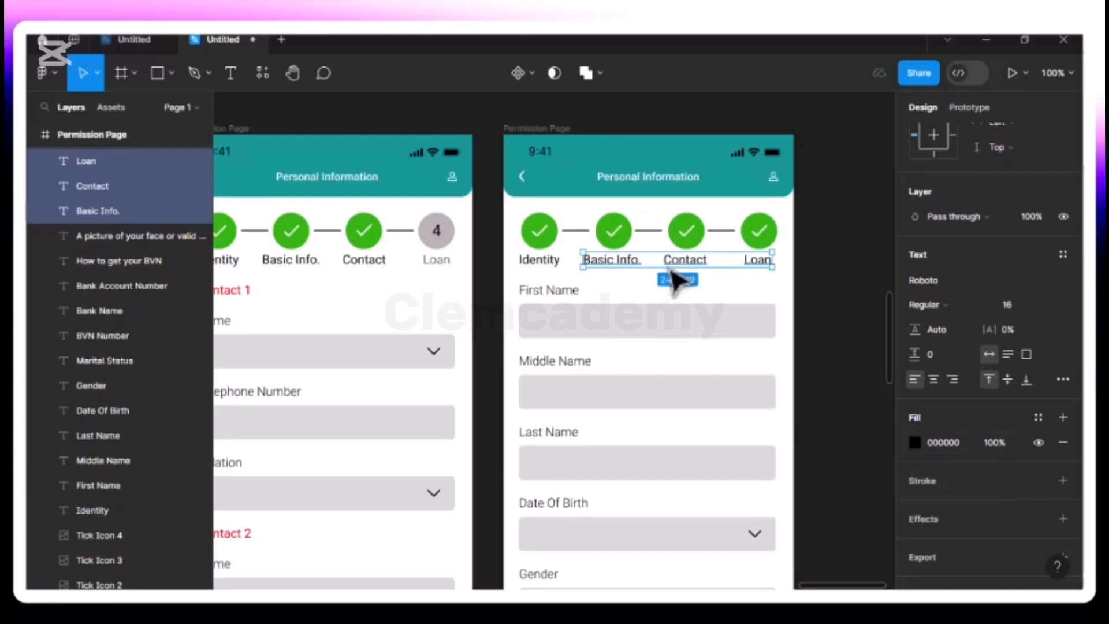
pyautogui.click(673, 298)
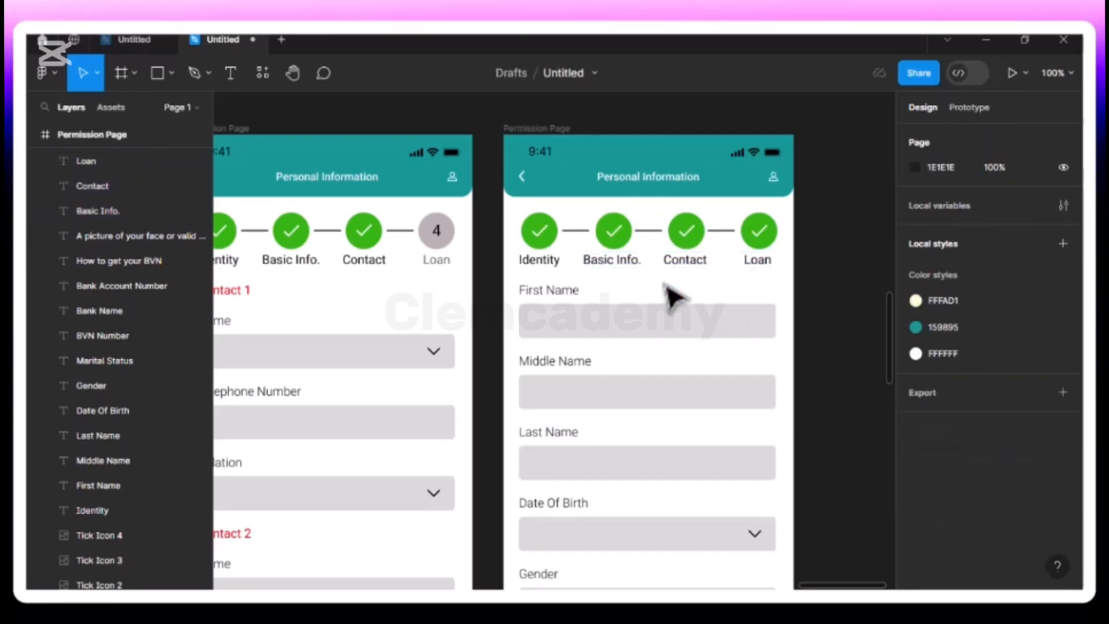
# - Examine the duplicated Loan screen from its progress steps through the form fields to the Next step button, comparing it with the Contact screen
pyautogui.scroll(-5, 673, 298)
pyautogui.scroll(-12, 673, 298)
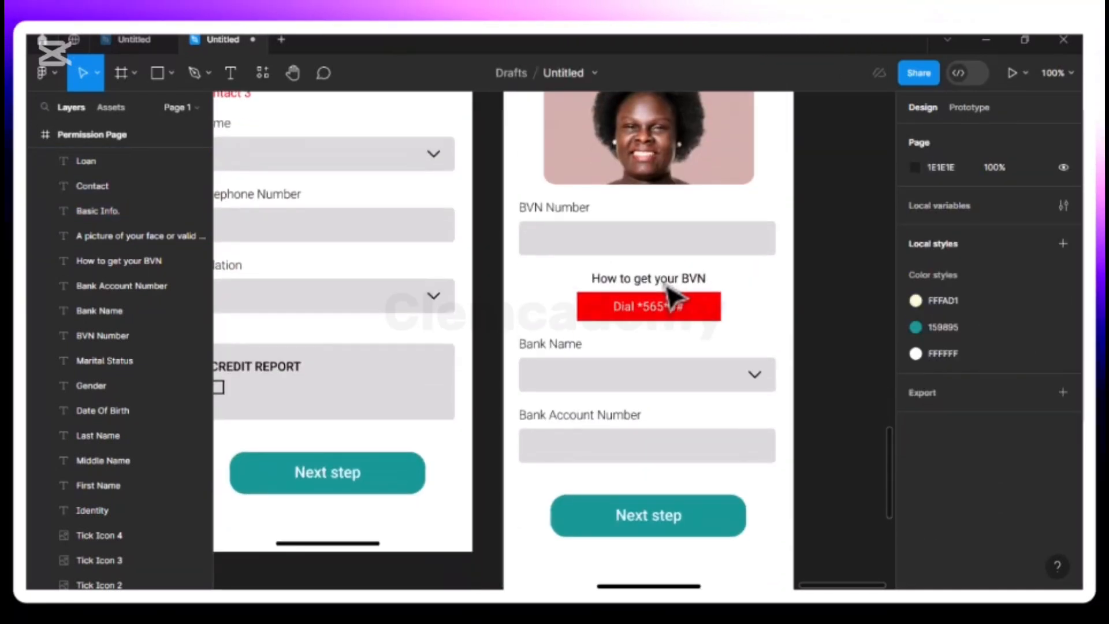
pyautogui.scroll(17, 673, 297)
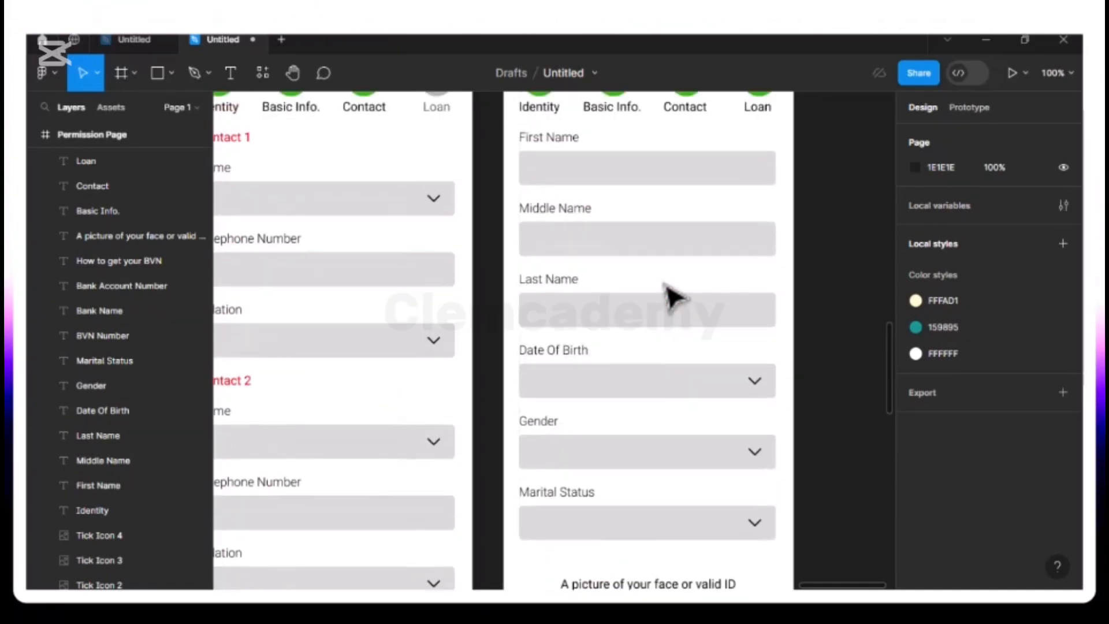
pyautogui.scroll(-2, 675, 298)
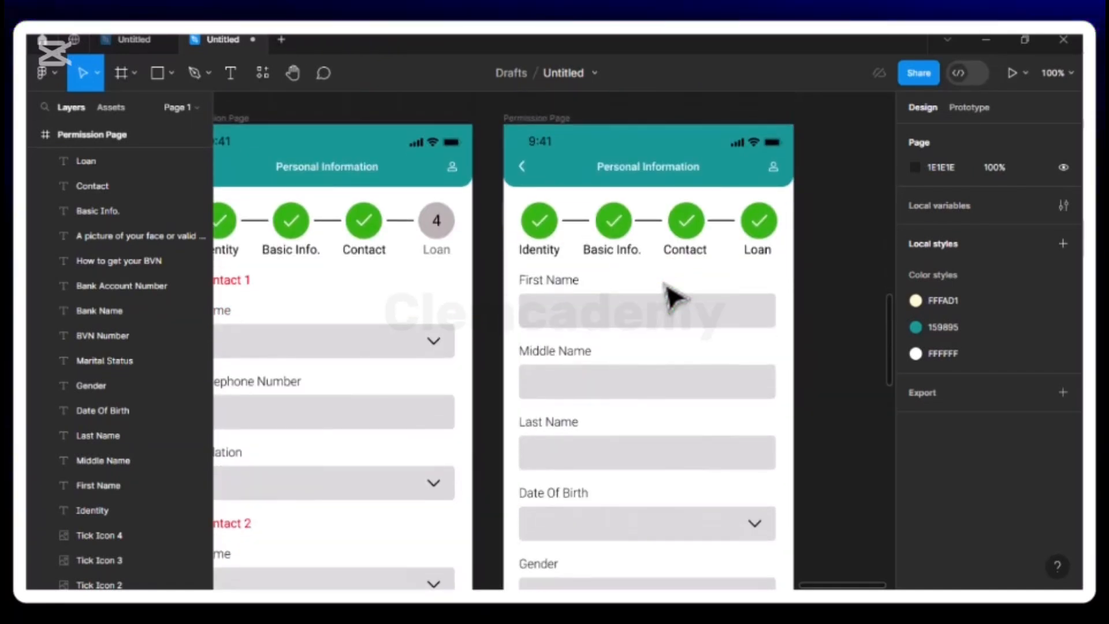
pyautogui.scroll(-2, 675, 298)
pyautogui.scroll(-1, 674, 298)
pyautogui.hscroll(-12, 675, 297)
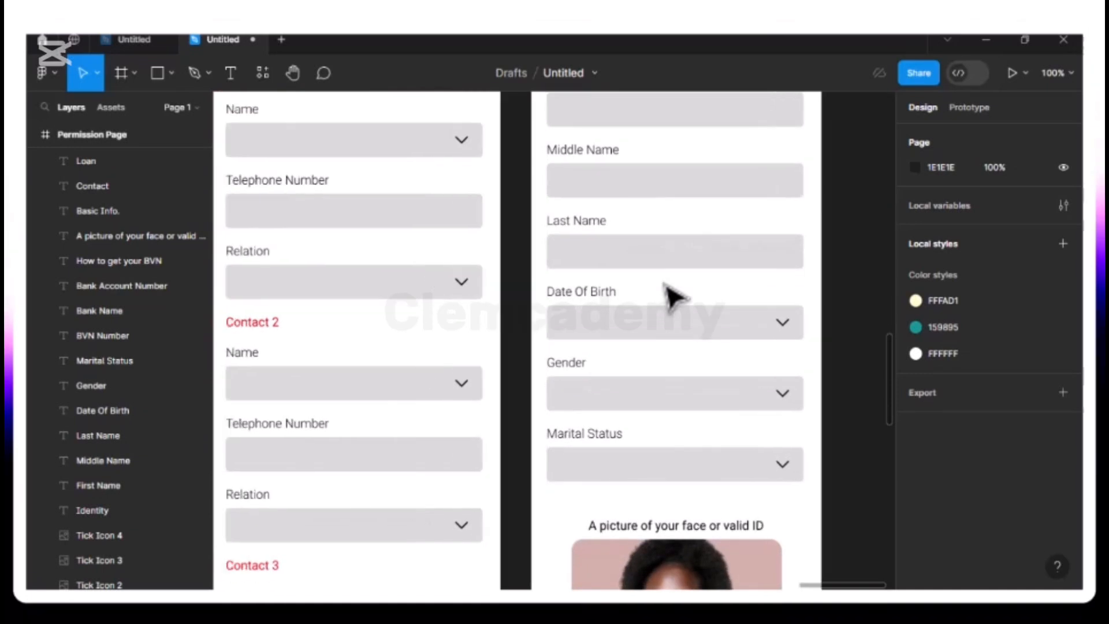
pyautogui.hscroll(5, 675, 297)
pyautogui.hscroll(-6, 675, 298)
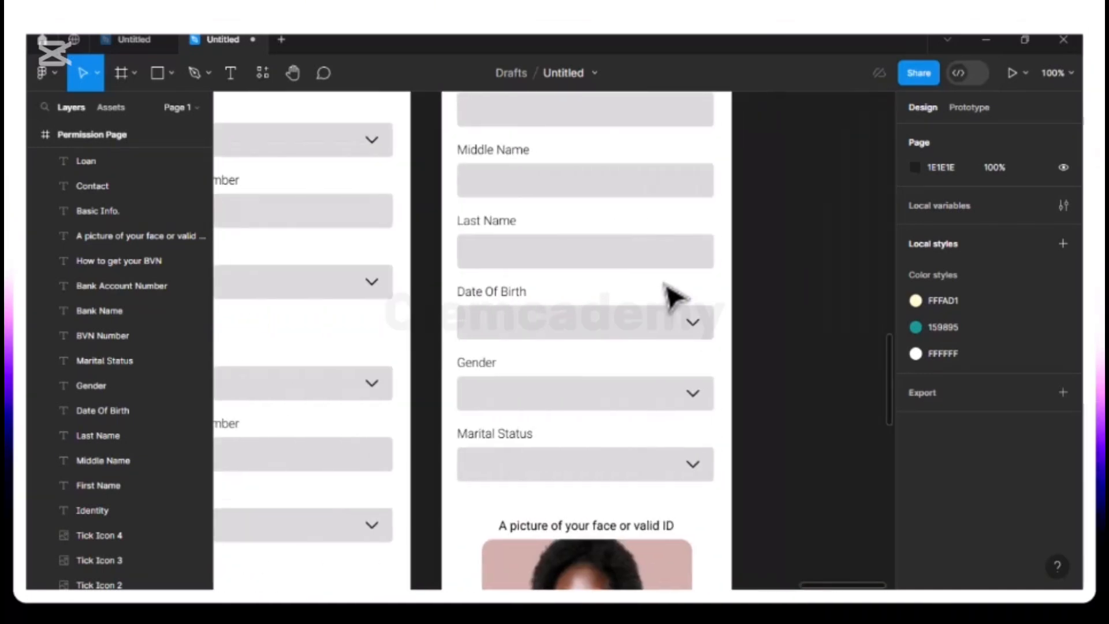
pyautogui.hscroll(1, 675, 297)
pyautogui.scroll(-3, 675, 297)
pyautogui.scroll(-3, 675, 298)
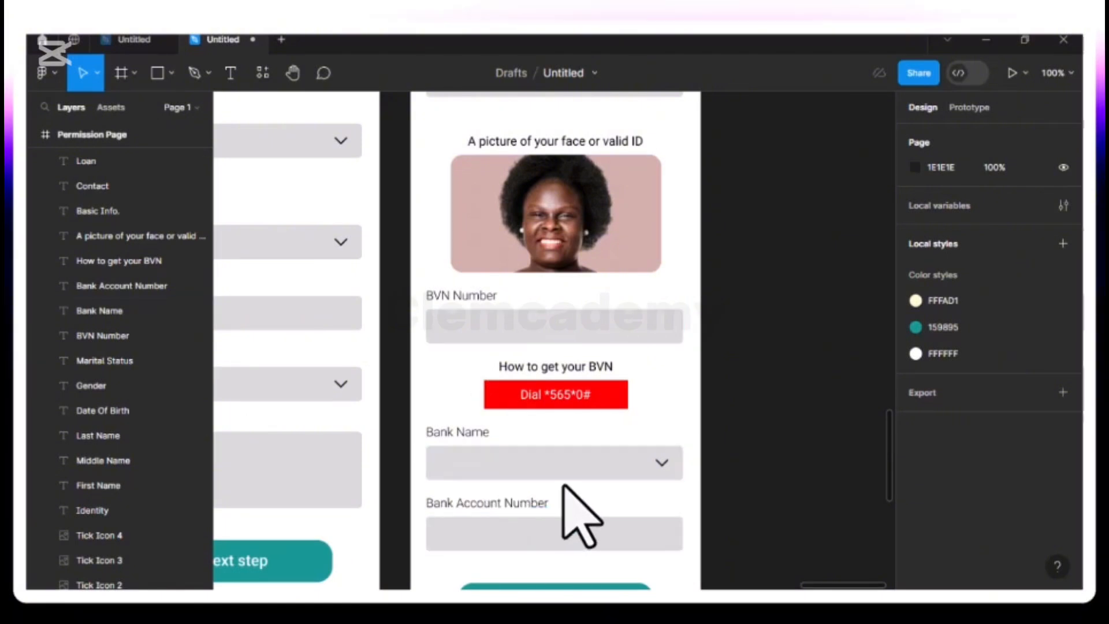
pyautogui.scroll(-3, 580, 514)
pyautogui.hscroll(-1, 581, 514)
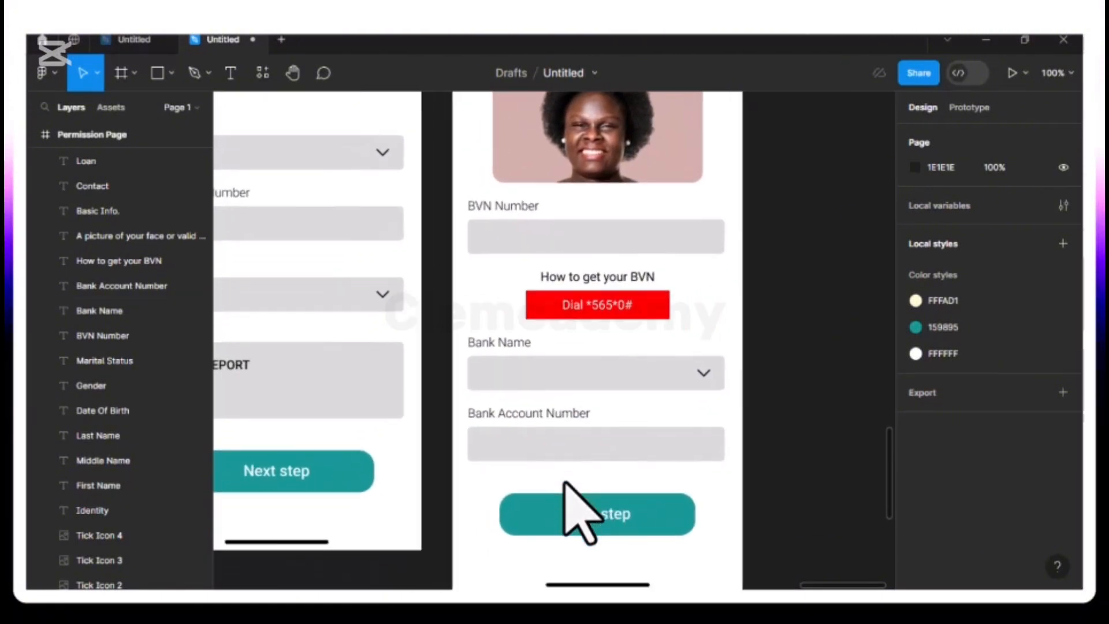
pyautogui.hscroll(-3, 581, 514)
pyautogui.hscroll(4, 580, 514)
pyautogui.scroll(3, 581, 514)
pyautogui.scroll(1, 566, 486)
pyautogui.scroll(-6, 566, 485)
pyautogui.hscroll(-3, 566, 485)
pyautogui.hscroll(1, 567, 485)
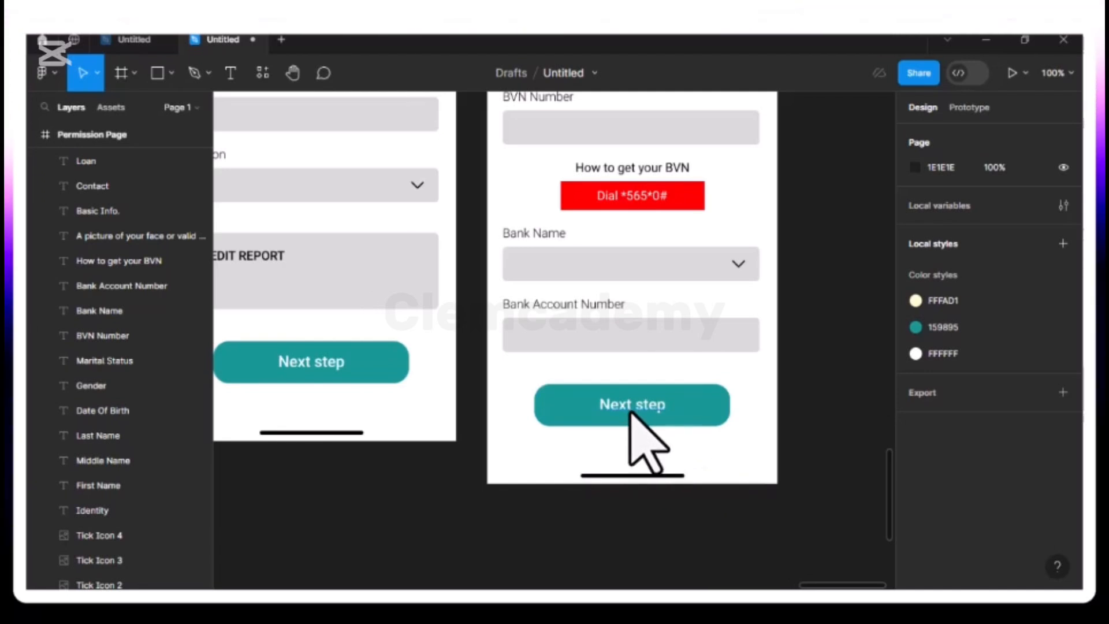
pyautogui.hscroll(1, 630, 414)
pyautogui.scroll(8, 631, 413)
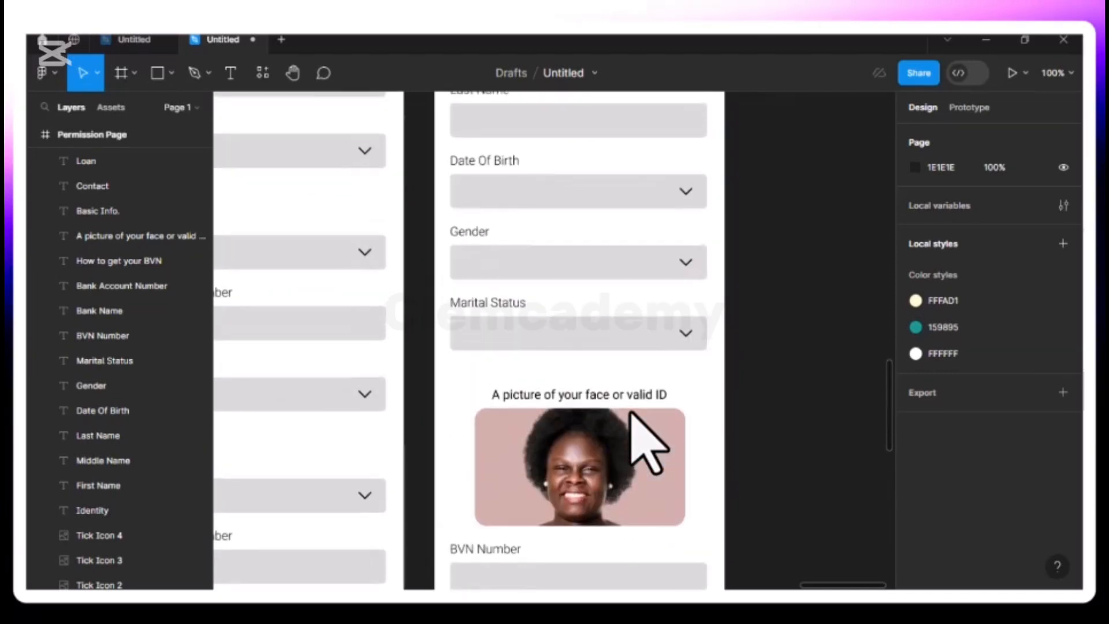
pyautogui.scroll(-5, 630, 414)
pyautogui.scroll(-5, 631, 413)
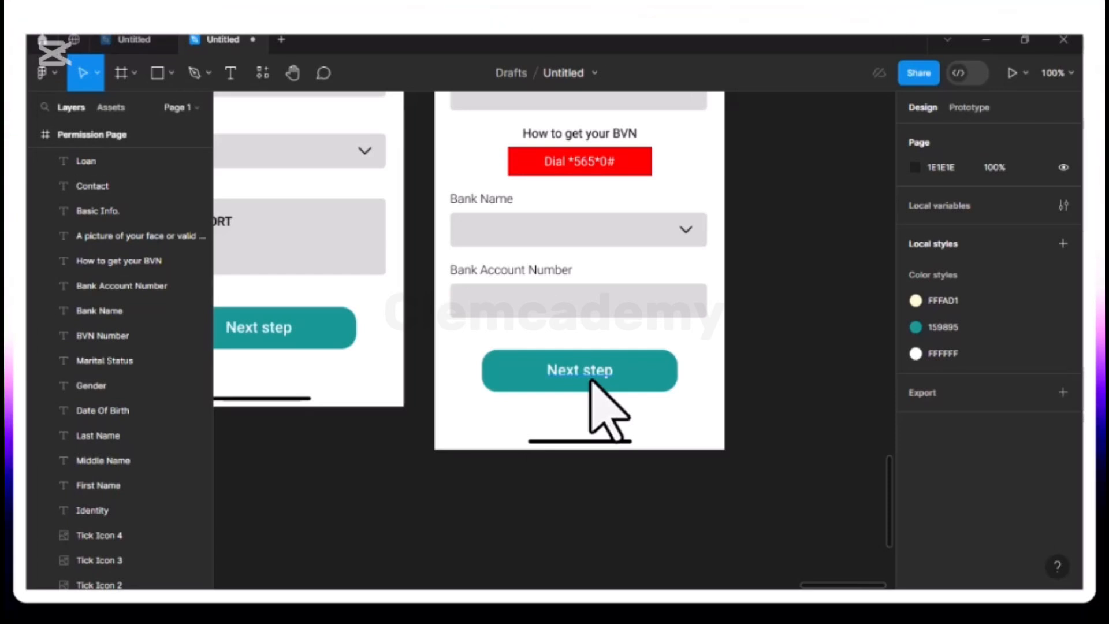
pyautogui.hscroll(-8, 591, 380)
pyautogui.scroll(3, 590, 380)
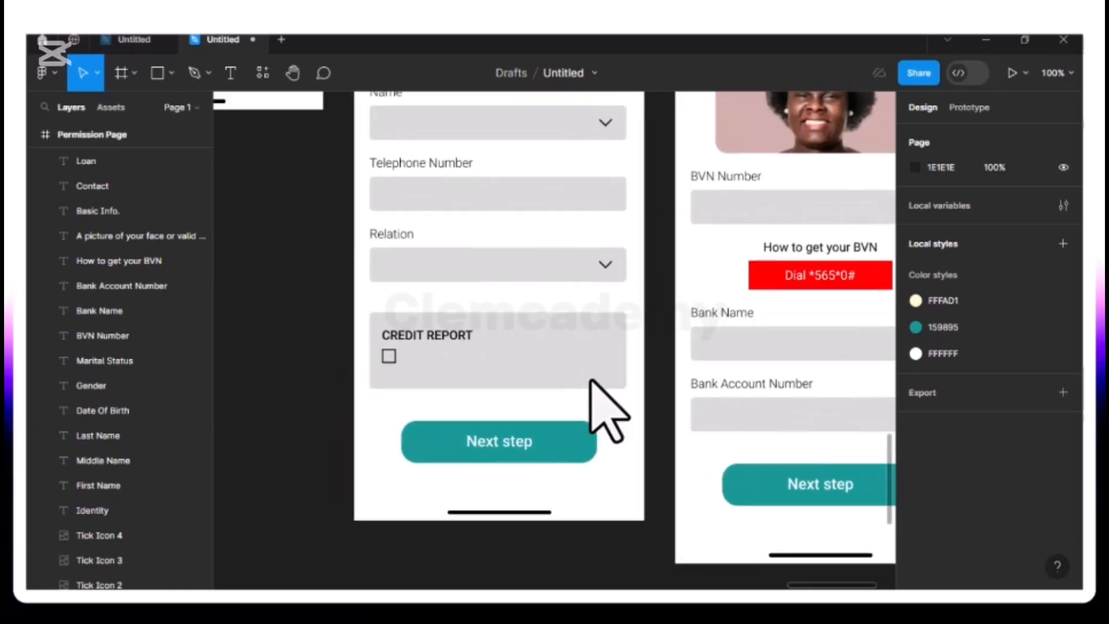
pyautogui.hscroll(9, 591, 380)
pyautogui.scroll(-3, 591, 380)
pyautogui.scroll(-2, 591, 380)
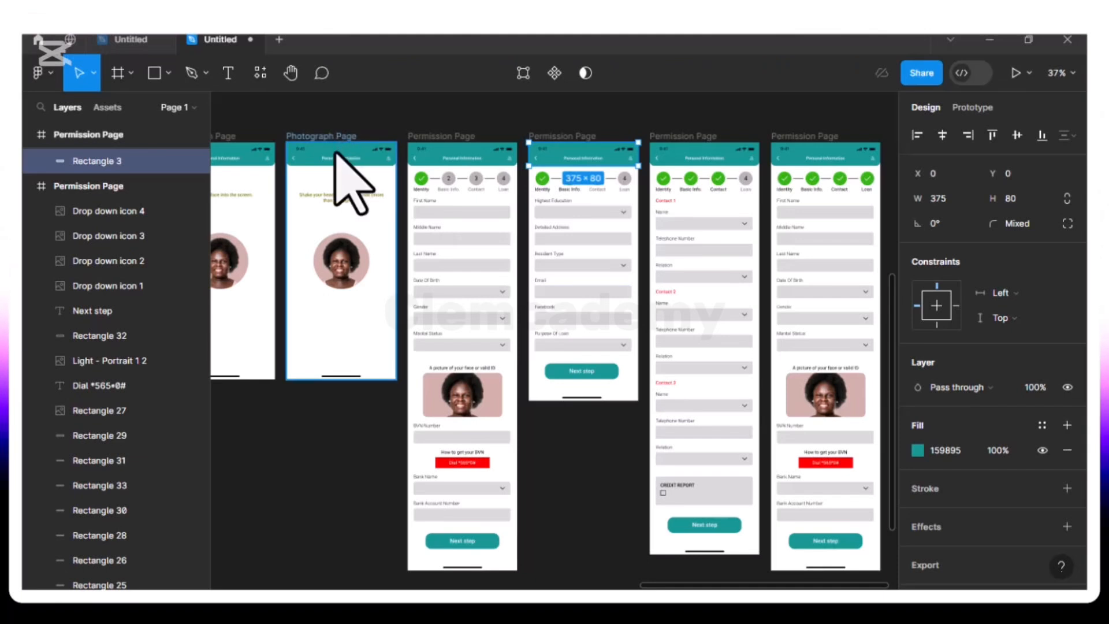
# - Review the complete set of app screens, from the launch page to the last Permission Page
pyautogui.click(450, 140)
pyautogui.hotkey('ctrl', '-')
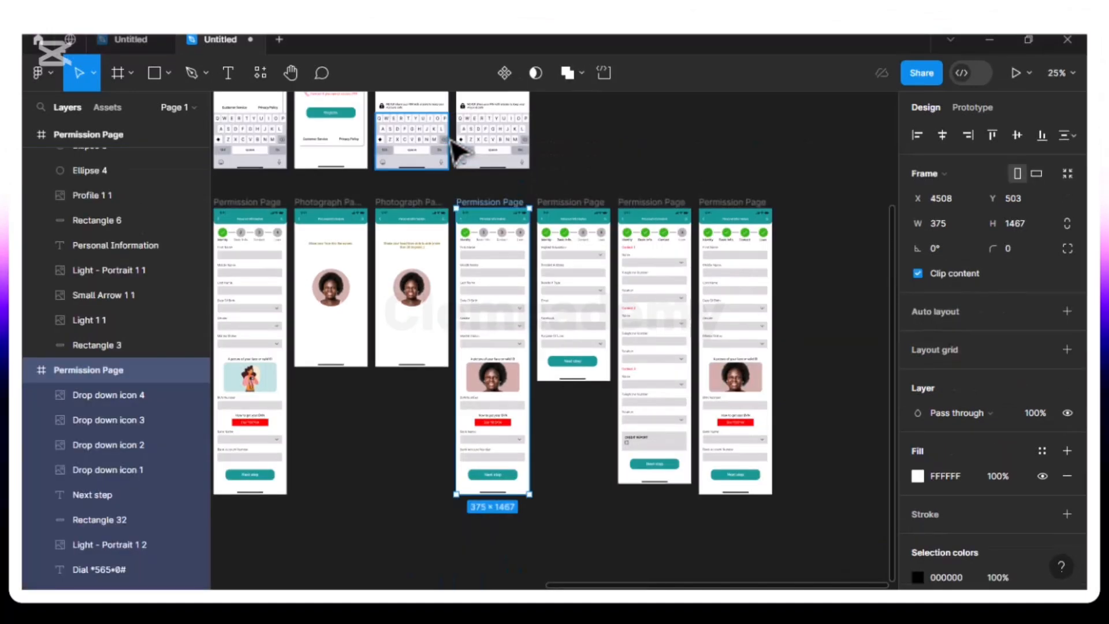
pyautogui.hscroll(-2, 450, 140)
pyautogui.hscroll(-1, 451, 142)
pyautogui.hotkey('ctrl', '-')
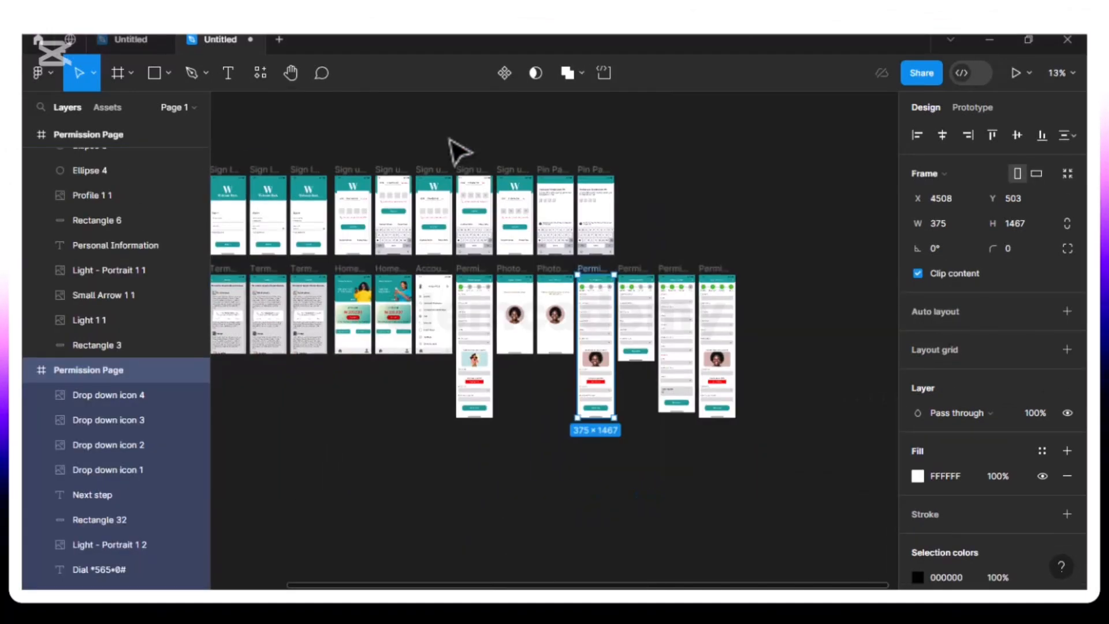
pyautogui.hscroll(-3, 450, 140)
pyautogui.hscroll(-3, 450, 140)
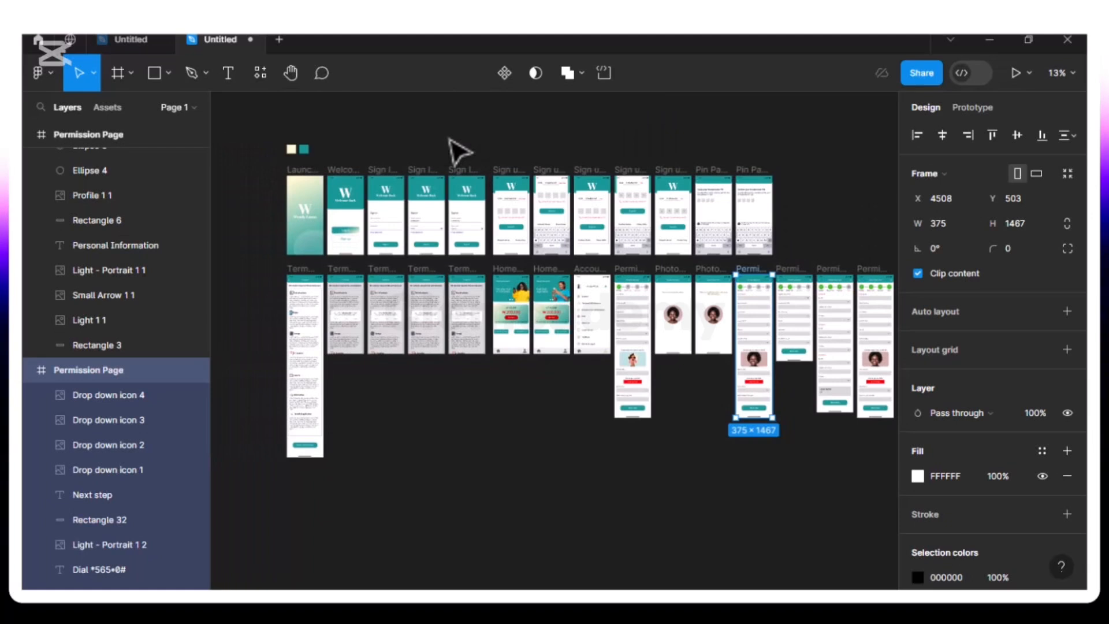
pyautogui.hscroll(1, 451, 143)
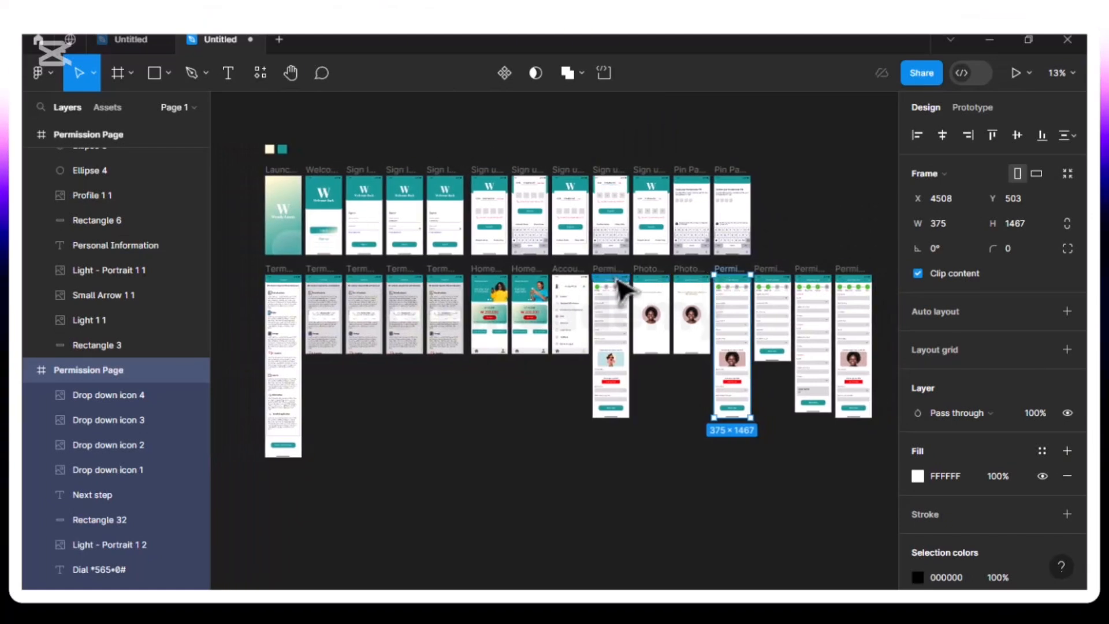
pyautogui.click(612, 274)
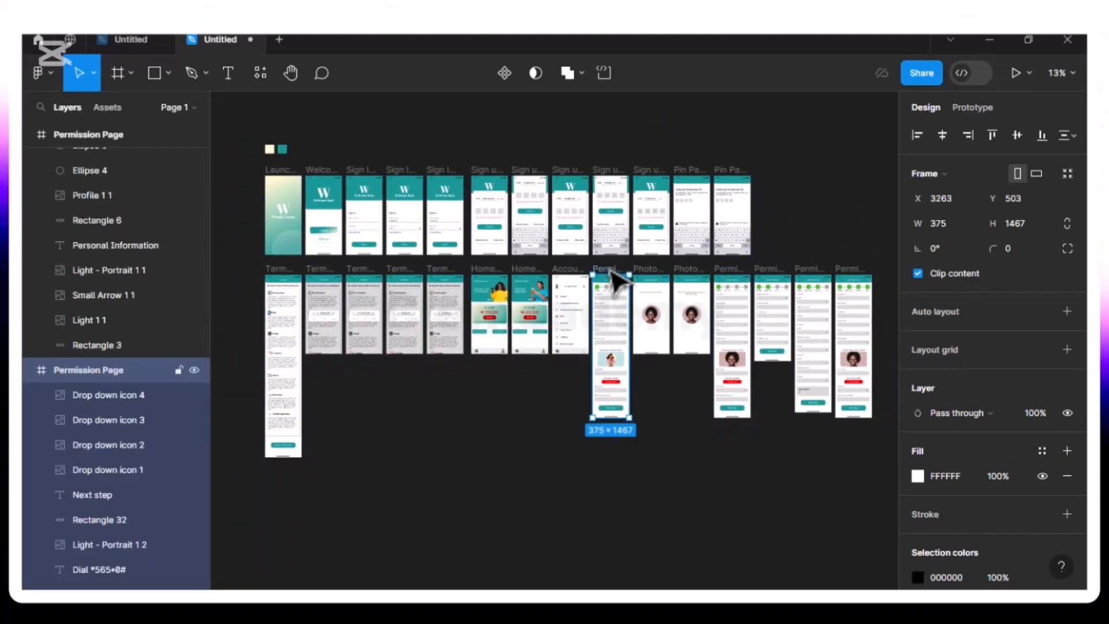
pyautogui.moveTo(612, 320); pyautogui.dragTo(589, 398)
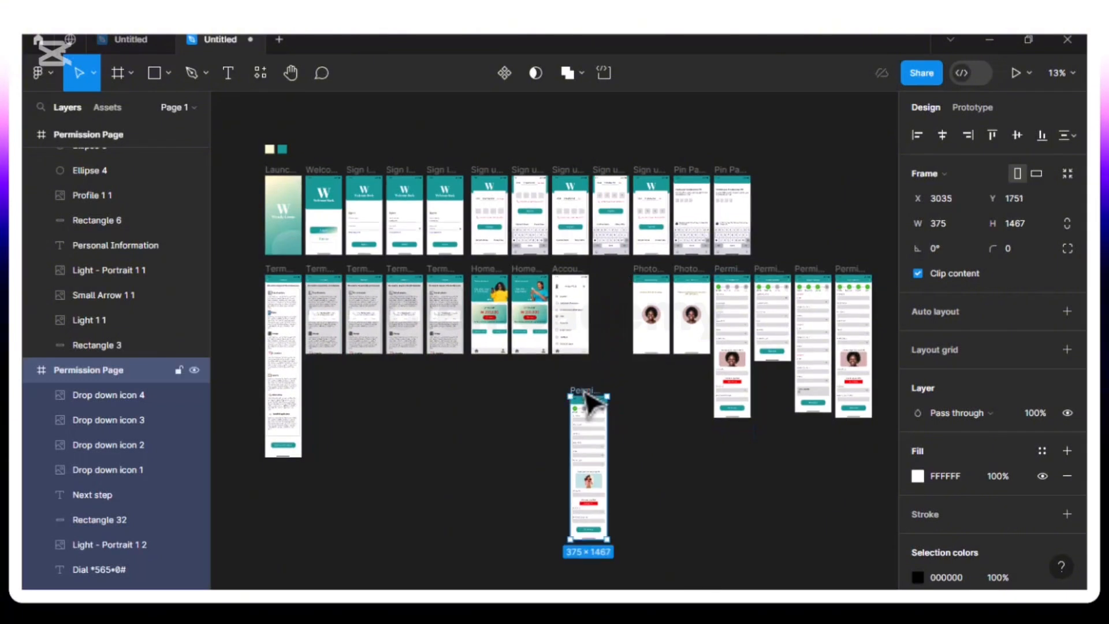
pyautogui.hotkey('ctrl', 'z')
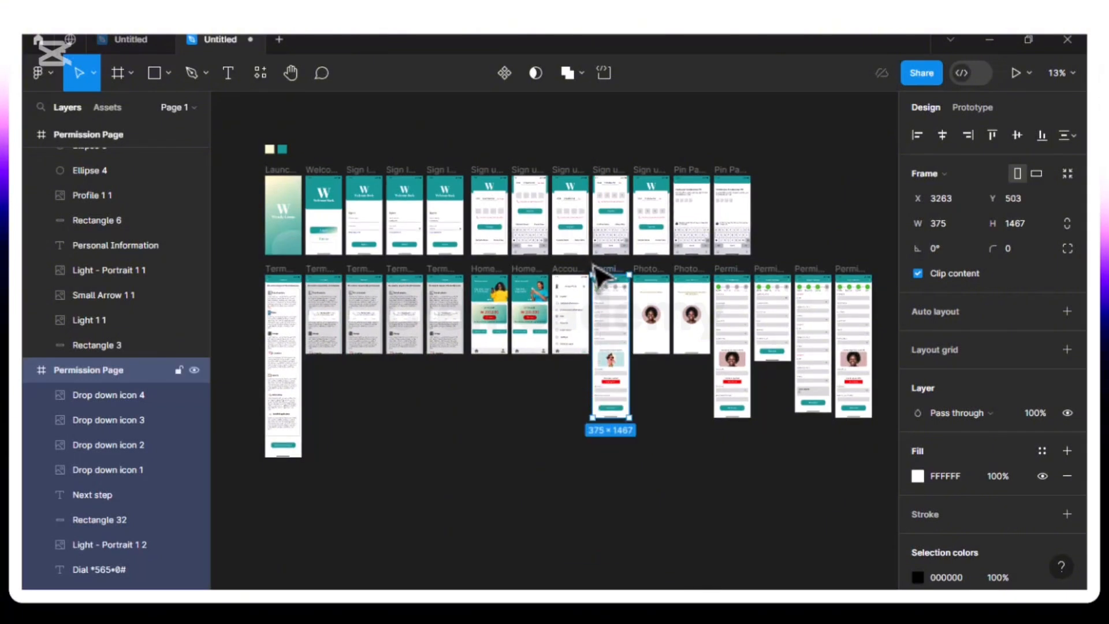
pyautogui.moveTo(698, 306); pyautogui.dragTo(785, 358)
pyautogui.hotkey('ctrl', 'z')
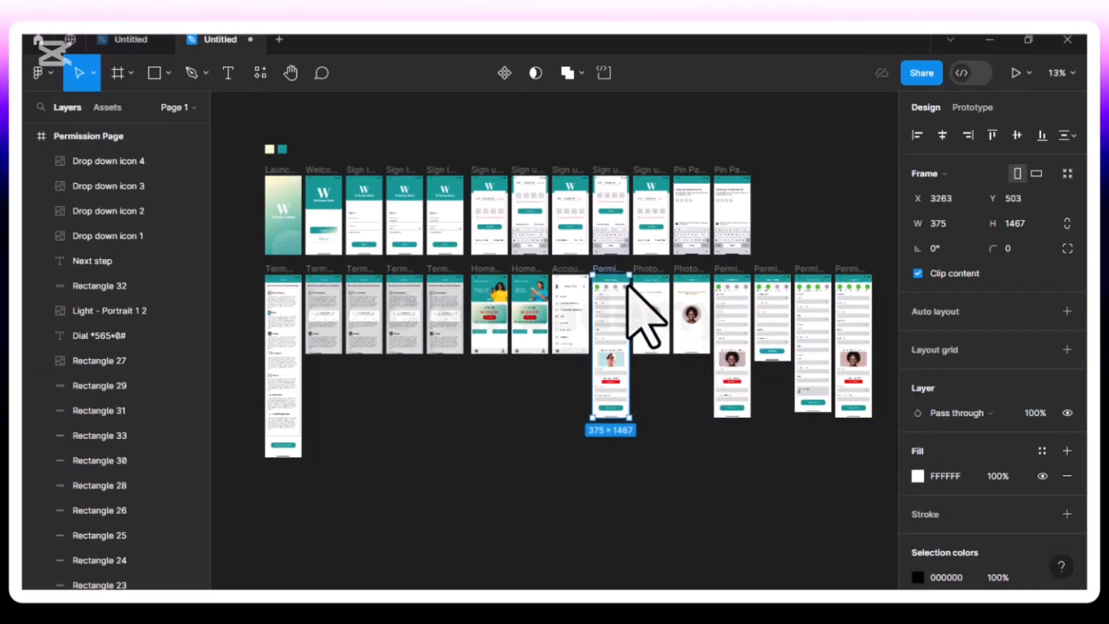
pyautogui.click(779, 230)
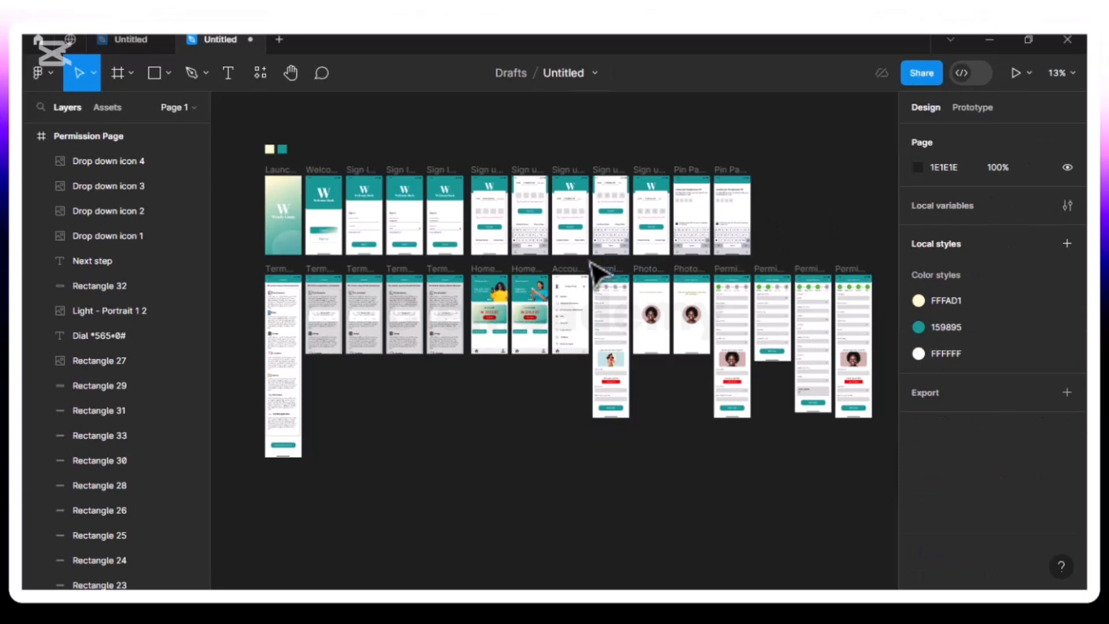
pyautogui.moveTo(642, 298); pyautogui.dragTo(673, 312)
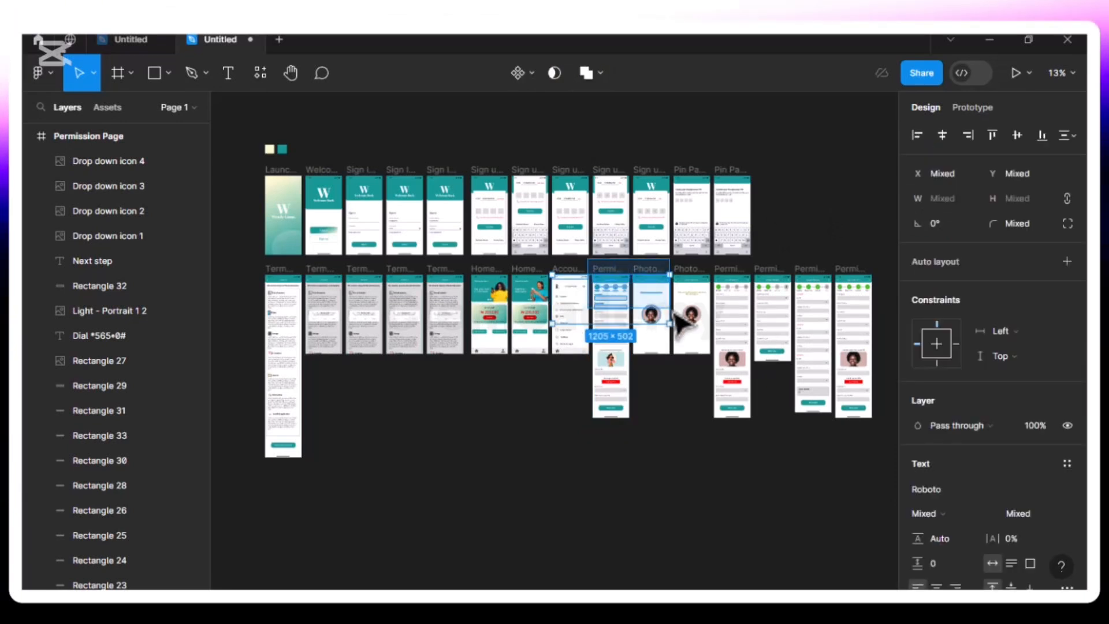
pyautogui.click(673, 312)
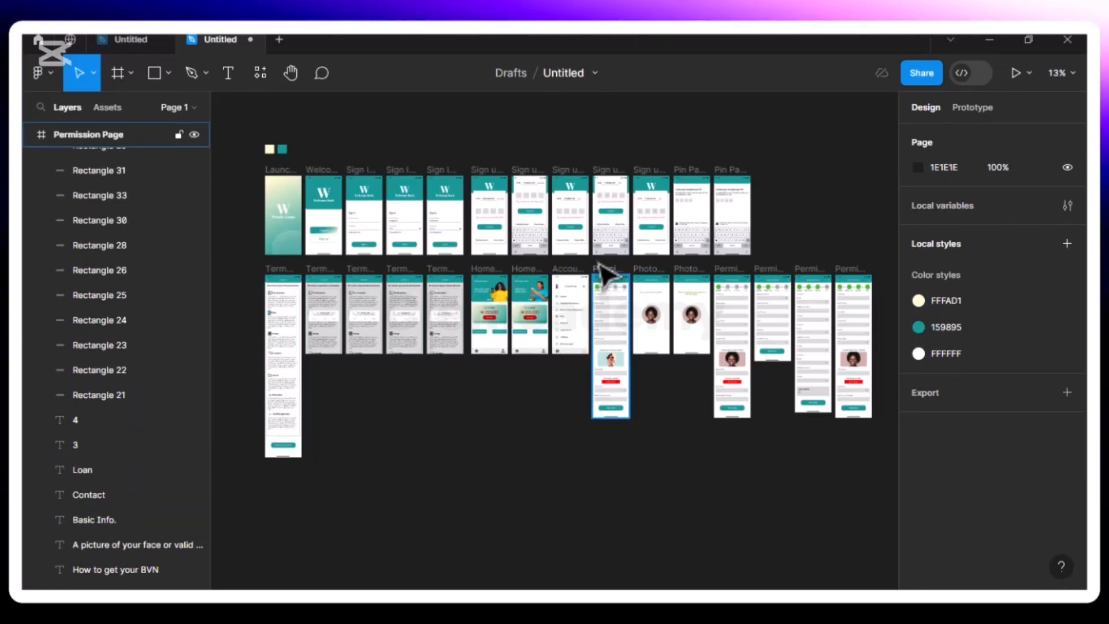
pyautogui.moveTo(606, 267); pyautogui.dragTo(618, 277)
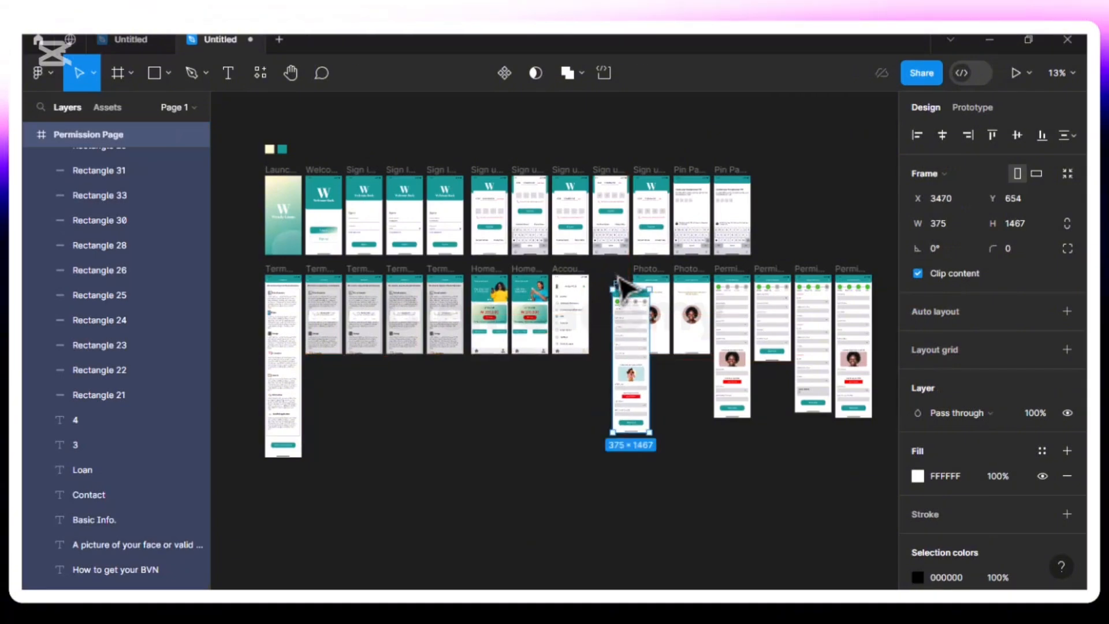
pyautogui.press('Escape')
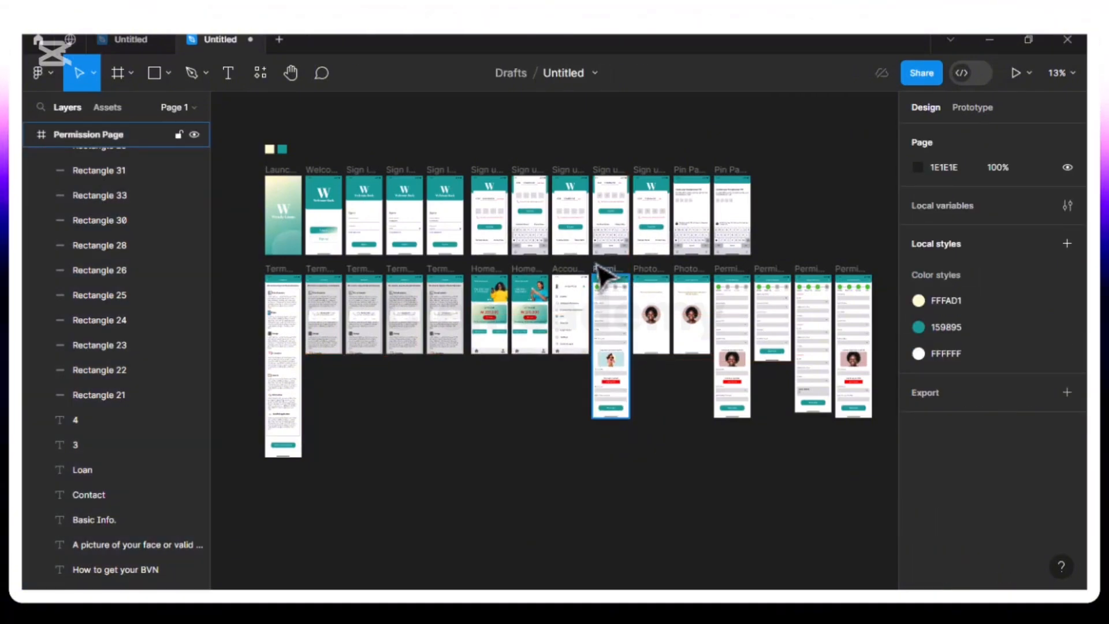
# - Move the seven Permission and Photograph Page screens together into a new row below the Terms pages, aligned with the Launch Screen column
pyautogui.scroll(5, 601, 271)
pyautogui.hscroll(5, 601, 274)
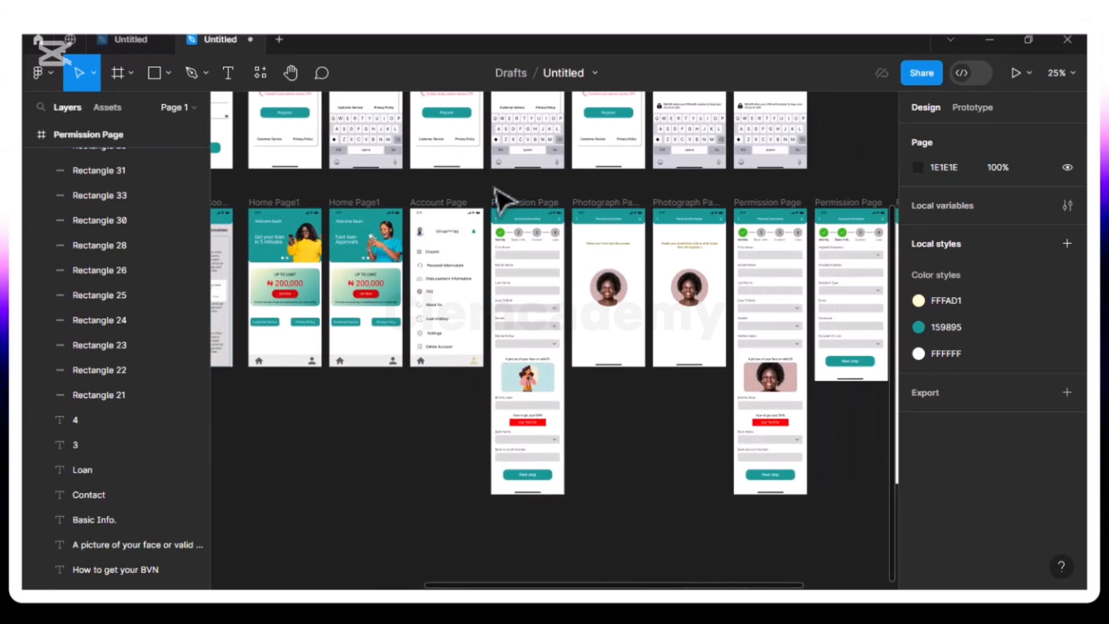
pyautogui.click(526, 217)
pyautogui.moveTo(551, 229); pyautogui.dragTo(820, 526)
pyautogui.moveTo(776, 527); pyautogui.dragTo(825, 537)
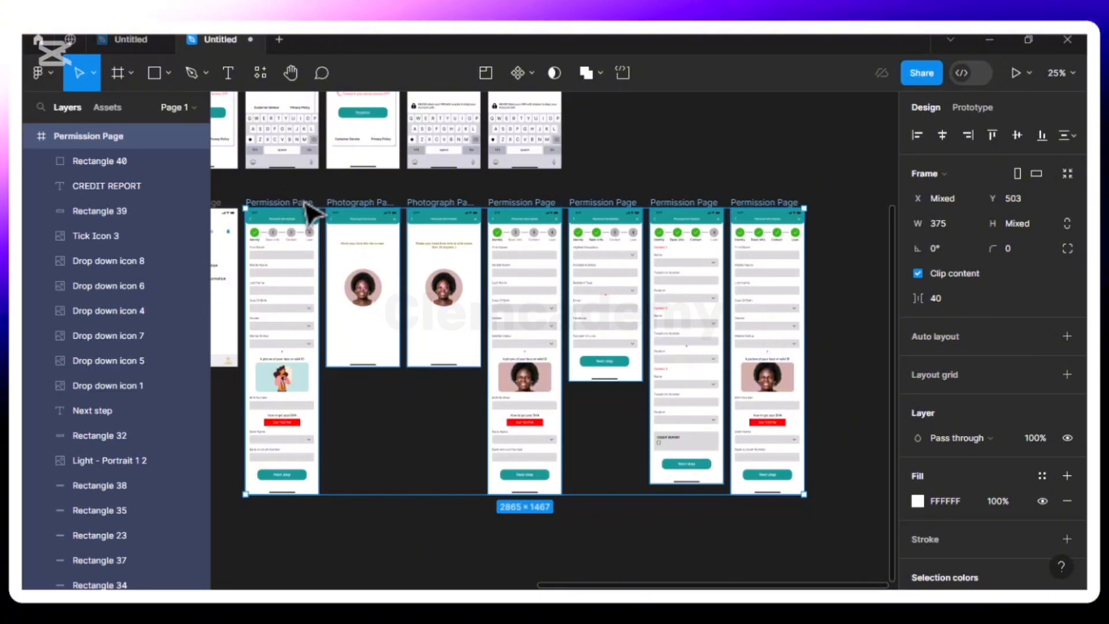
pyautogui.moveTo(297, 247); pyautogui.dragTo(407, 513)
pyautogui.scroll(-5, 405, 514)
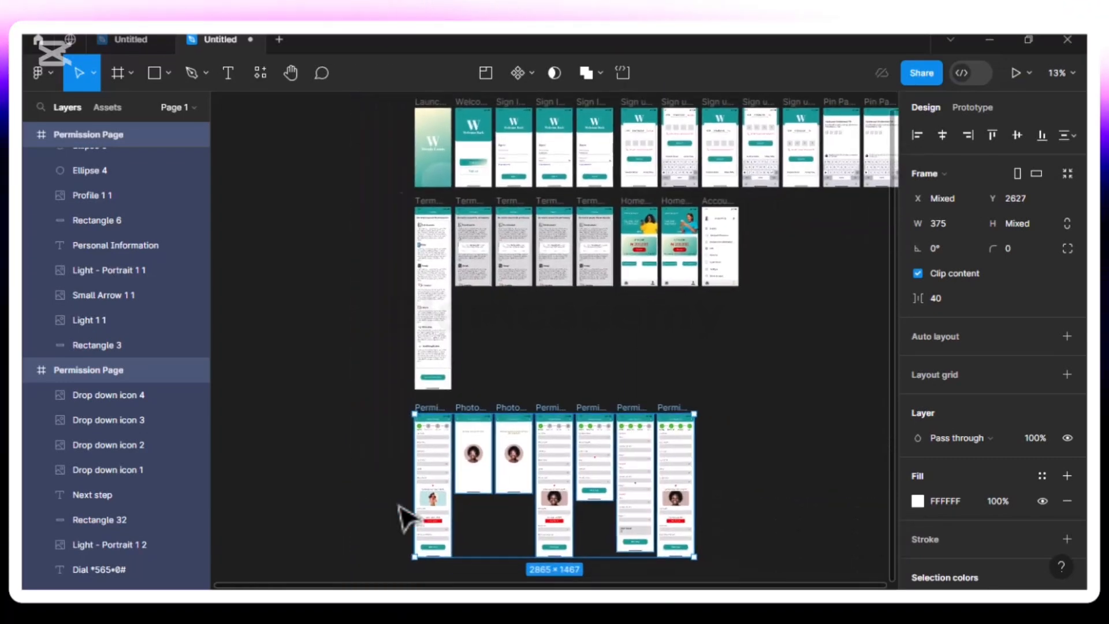
pyautogui.scroll(-1, 404, 517)
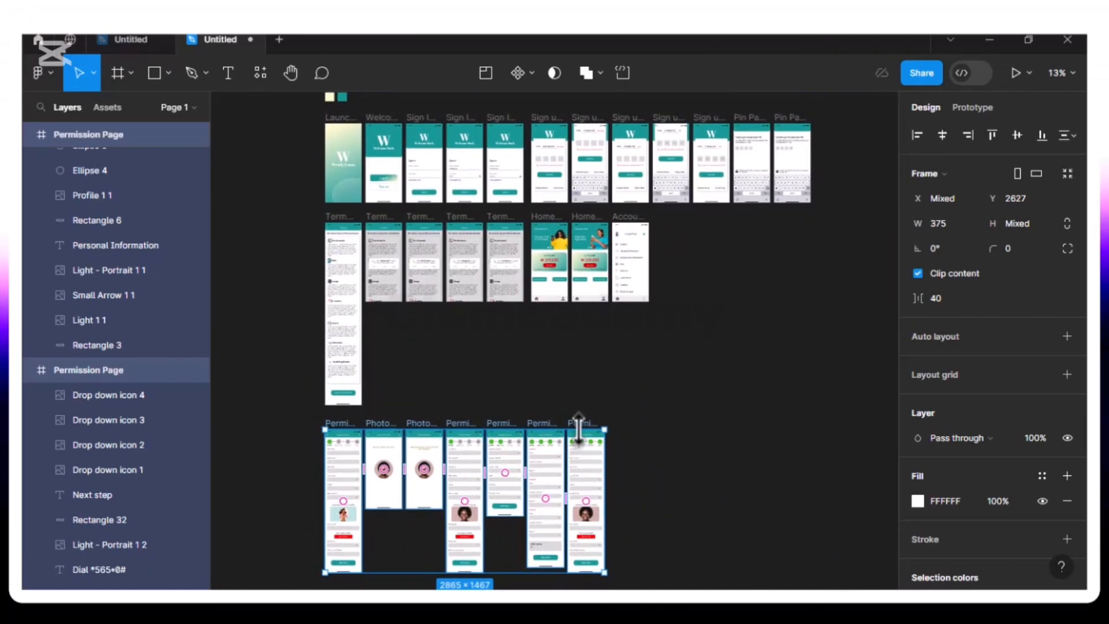
pyautogui.scroll(-5, 578, 428)
pyautogui.click(666, 312)
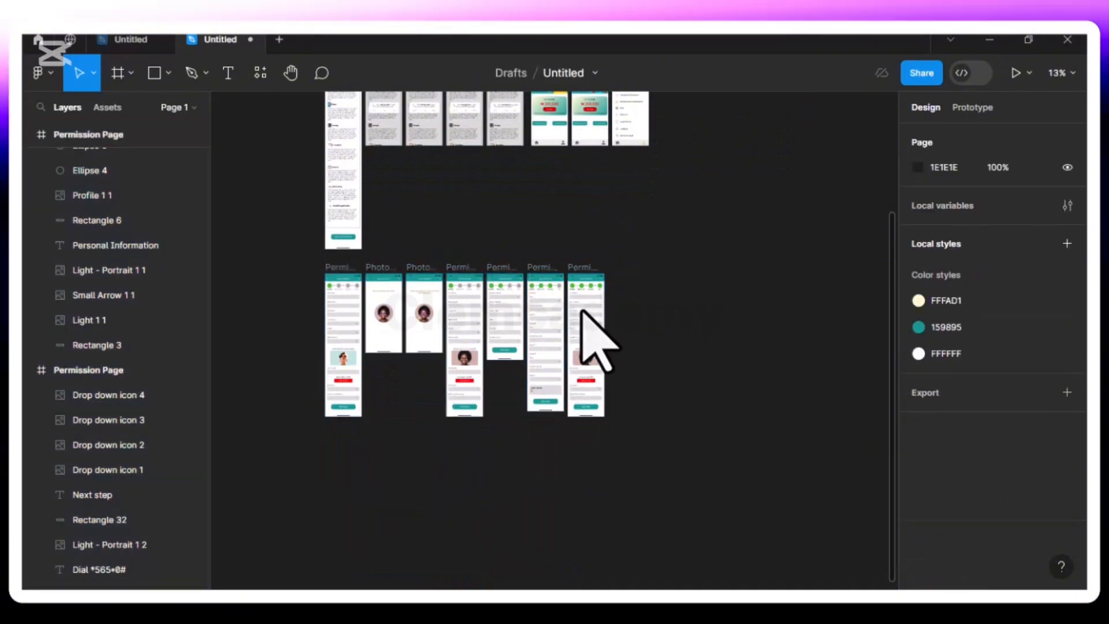
# - Duplicate the first Home Page1 screen and place the copy below the first Permission Page at X -98, Y 4479
pyautogui.scroll(5, 658, 260)
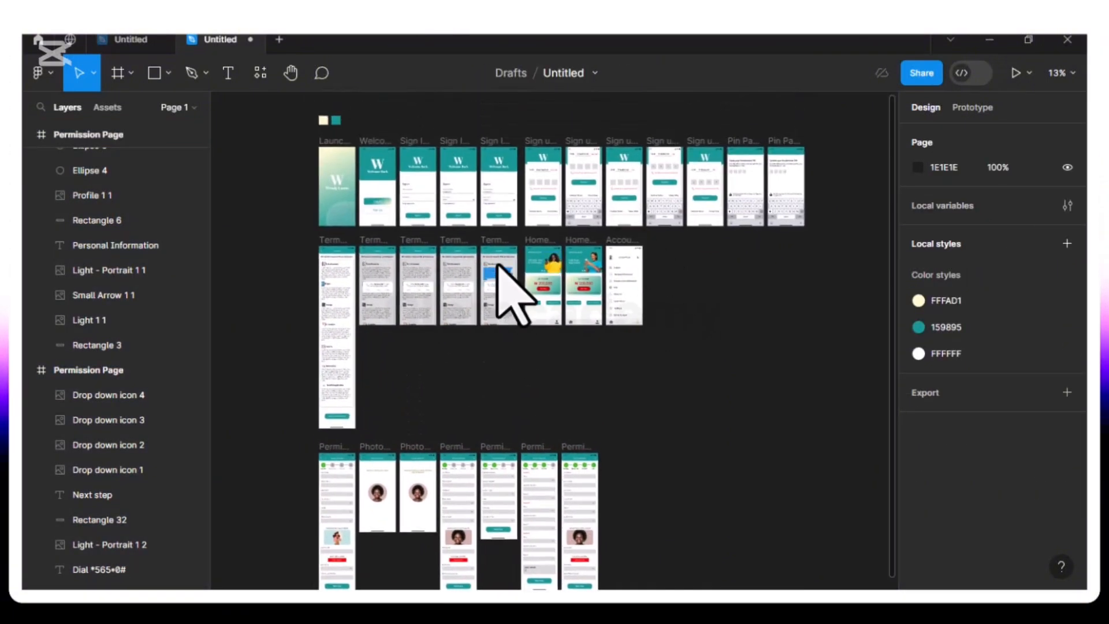
pyautogui.click(527, 244)
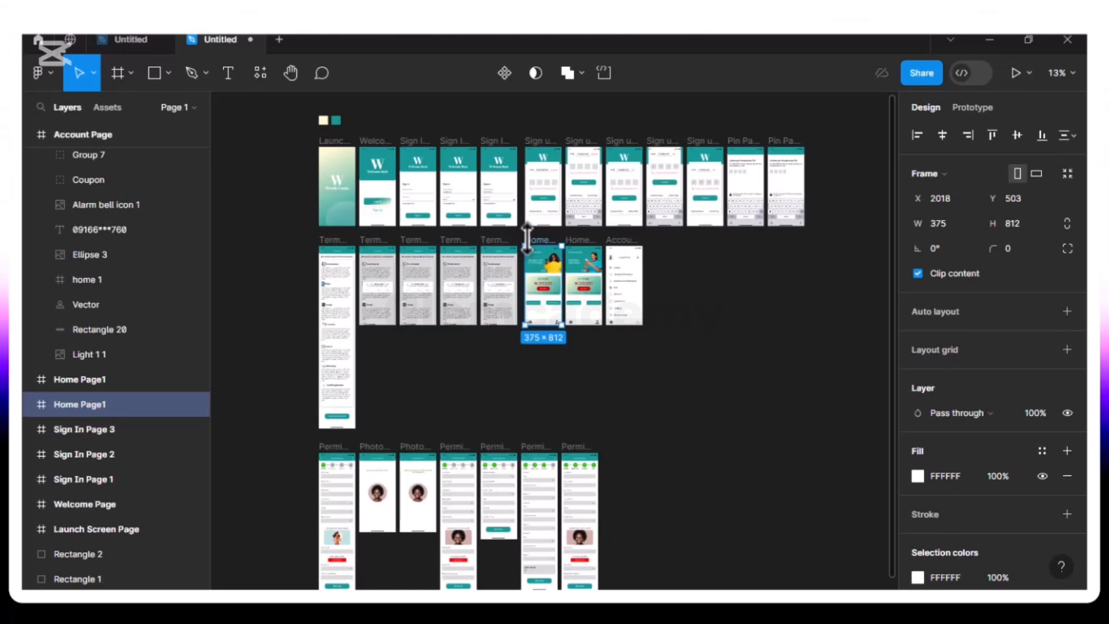
pyautogui.hotkey('ctrl', 'd')
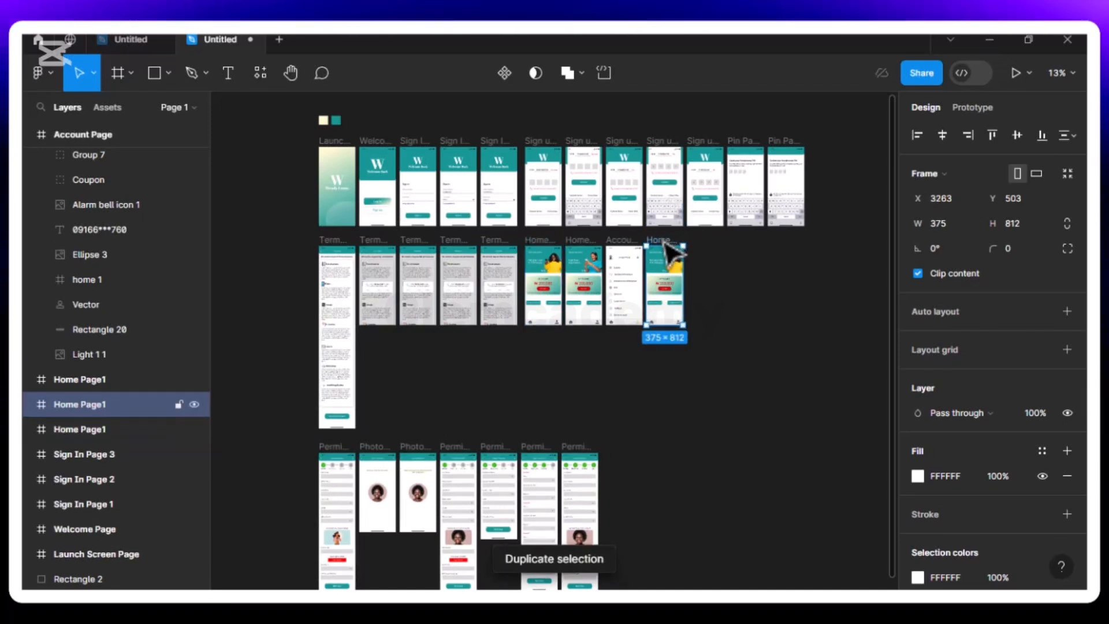
pyautogui.moveTo(666, 248); pyautogui.dragTo(338, 354)
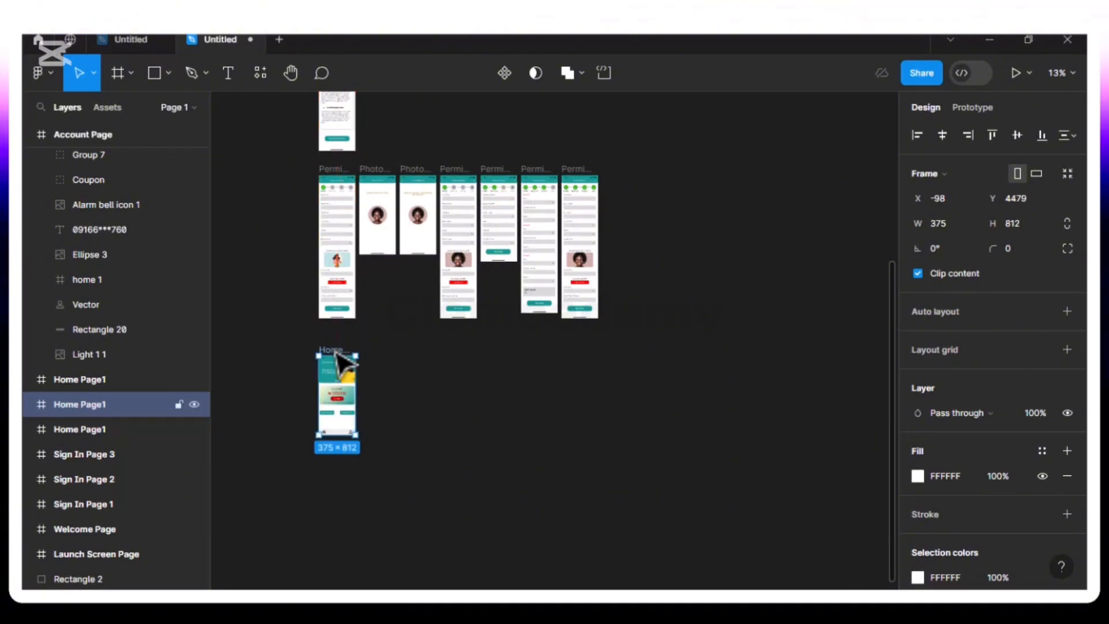
pyautogui.hotkey('ctrl', 'BackSpace')
pyautogui.hotkey('ctrl', '+')
pyautogui.hotkey('ctrl', '+')
pyautogui.hotkey('ctrl', '+')
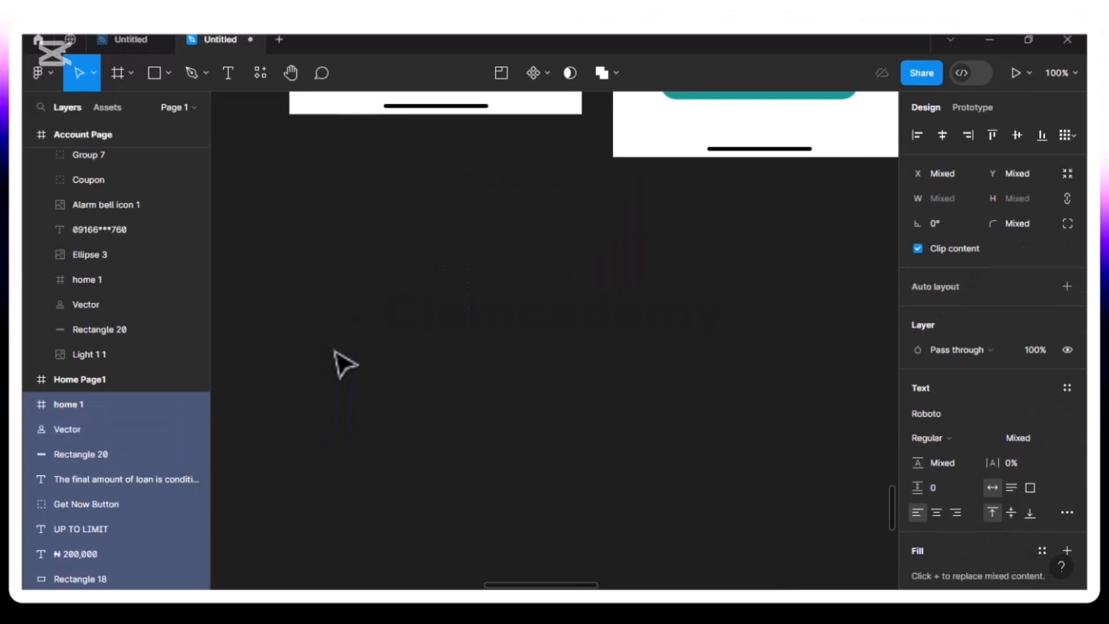
pyautogui.scroll(12, 334, 351)
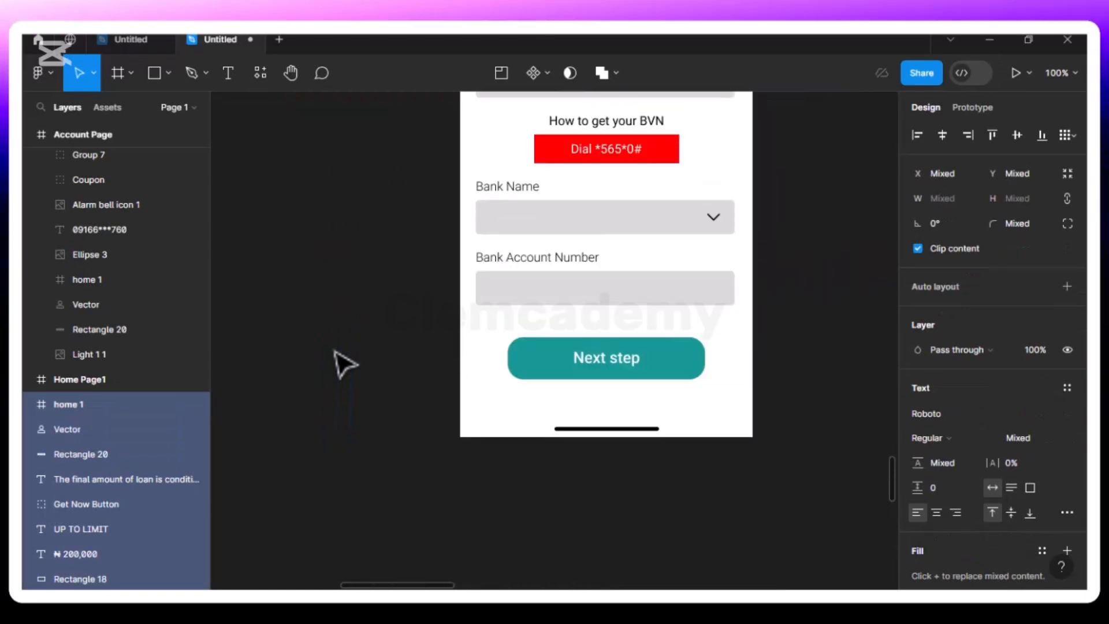
pyautogui.hscroll(-7, 333, 351)
pyautogui.scroll(-3, 334, 351)
pyautogui.hscroll(9, 335, 351)
pyautogui.scroll(-2, 335, 351)
pyautogui.hscroll(-4, 335, 352)
pyautogui.scroll(1, 335, 351)
pyautogui.scroll(-4, 335, 351)
pyautogui.scroll(-5, 335, 351)
pyautogui.scroll(-5, 346, 364)
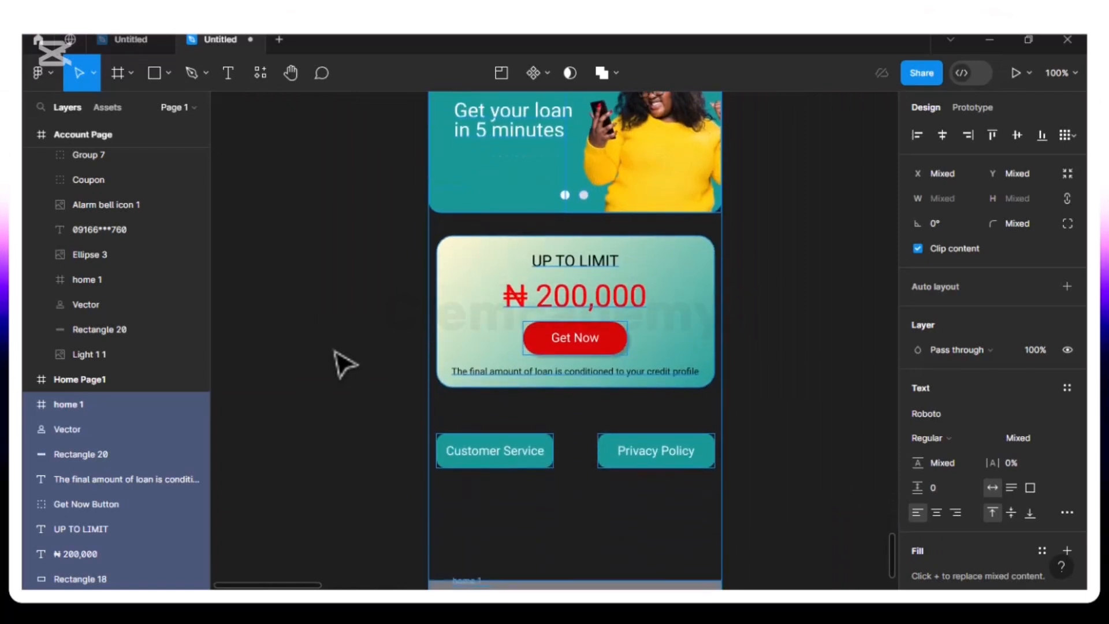
pyautogui.scroll(-1, 346, 364)
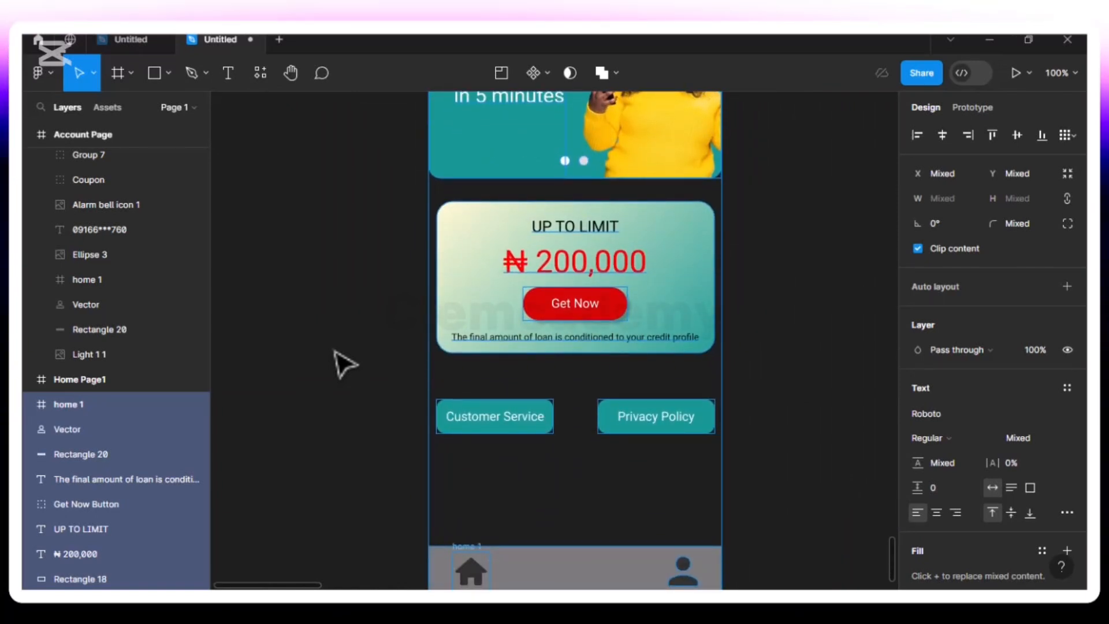
pyautogui.hotkey('ctrl', 'z')
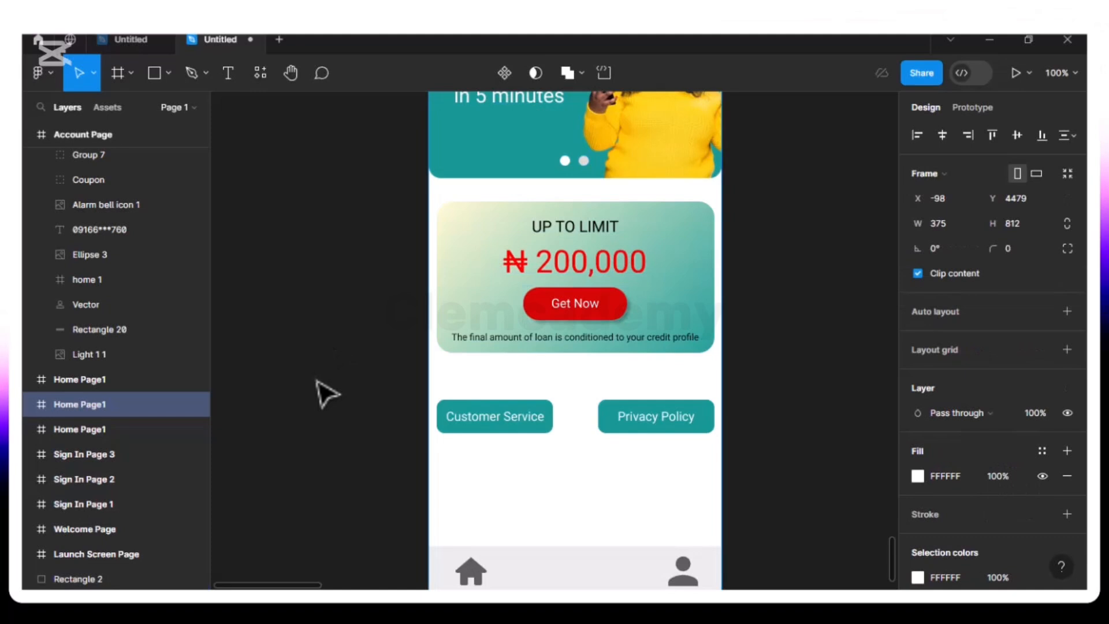
# - Lock the gradient rectangle behind the loan limit text on the duplicated home page
pyautogui.click(327, 394)
pyautogui.hotkey('ctrl', '-')
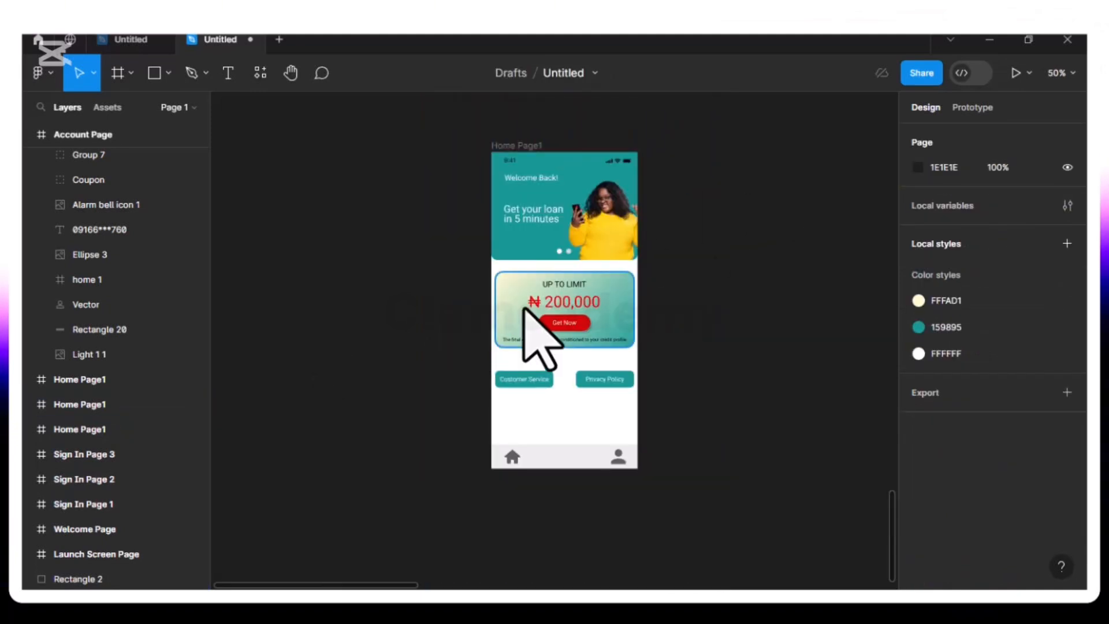
pyautogui.moveTo(543, 263)
pyautogui.mouseDown()
pyautogui.moveTo(553, 266)
pyautogui.moveTo(543, 259)
pyautogui.mouseUp()
pyautogui.hotkey('ctrl', 'z')
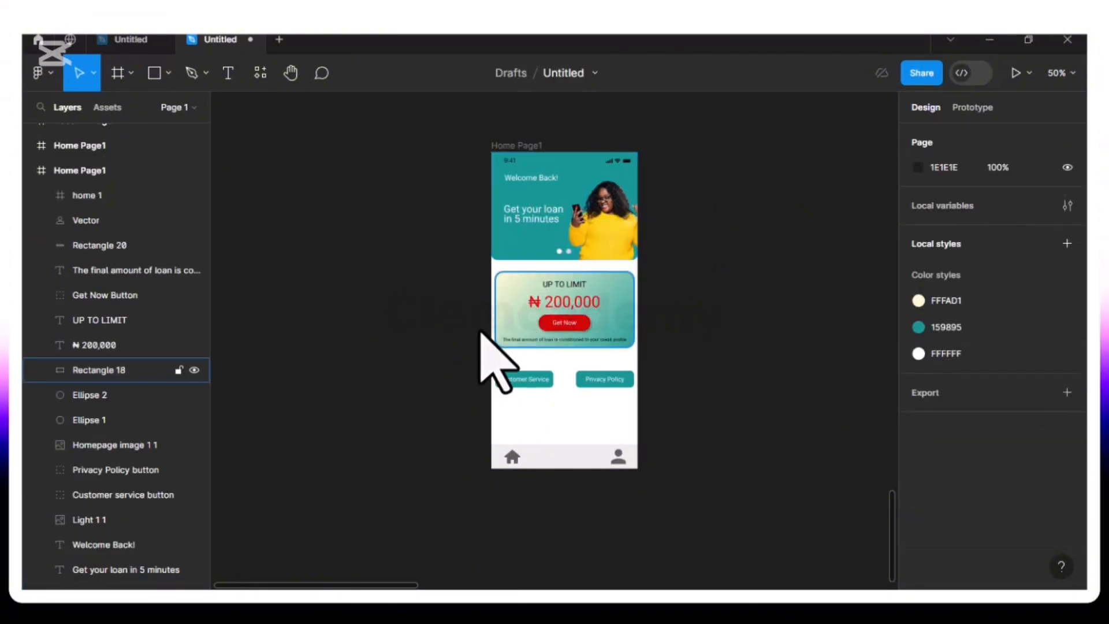
pyautogui.scroll(3, 481, 339)
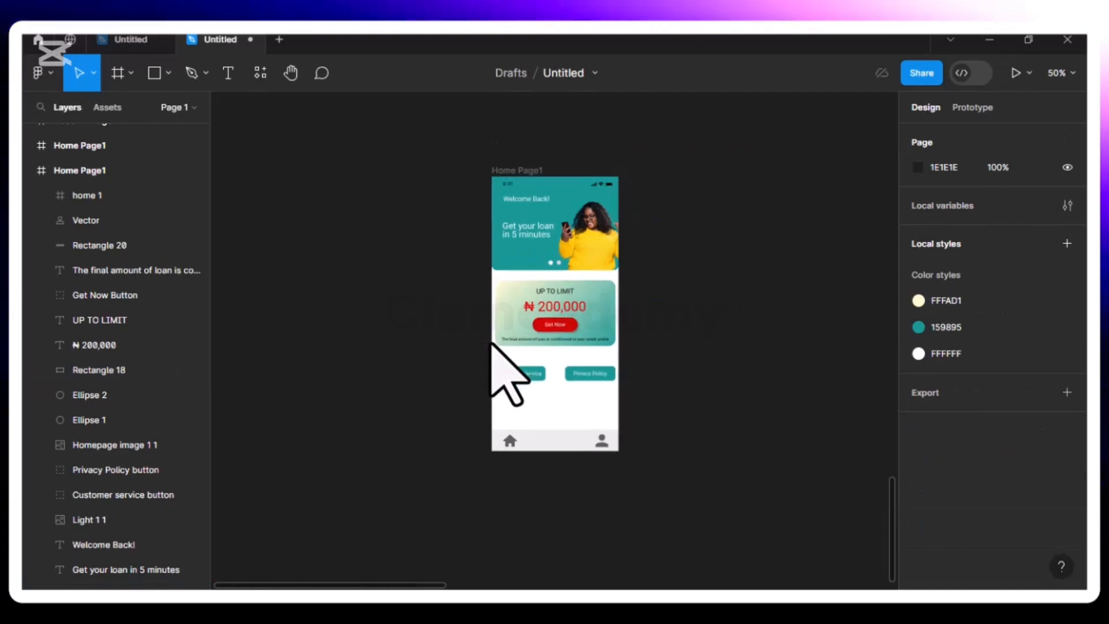
pyautogui.scroll(3, 491, 344)
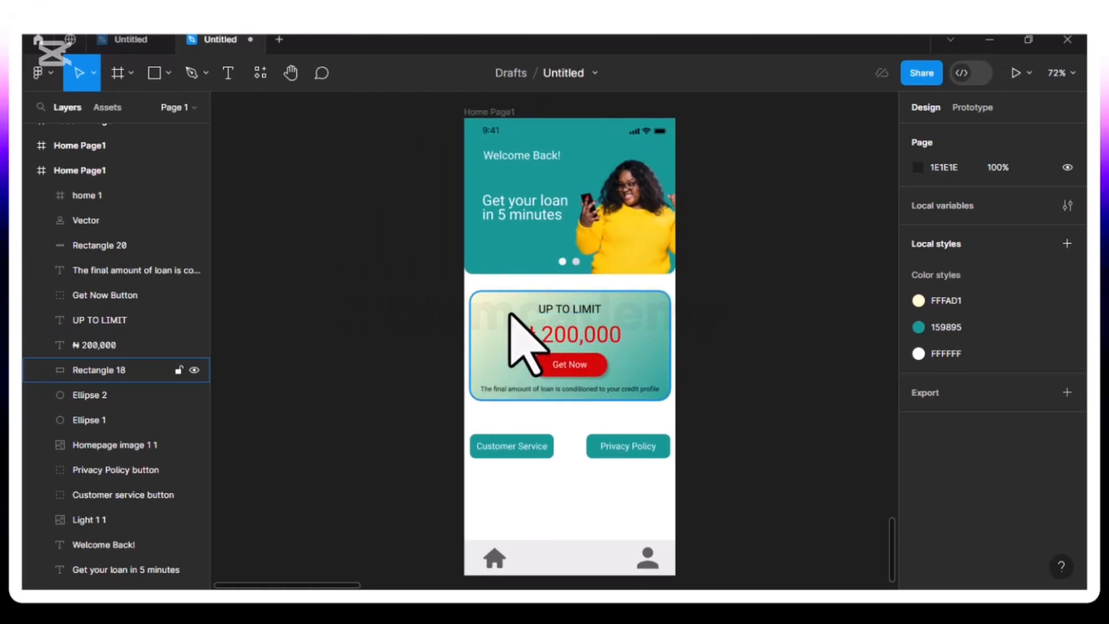
pyautogui.moveTo(510, 308); pyautogui.dragTo(549, 267)
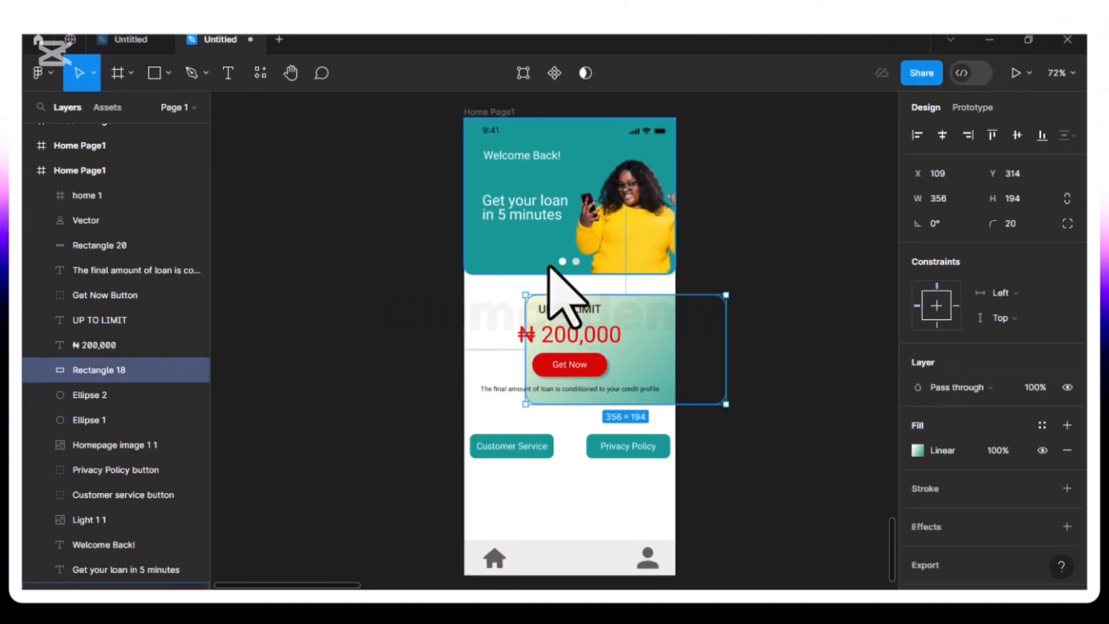
pyautogui.hotkey('ctrl', 'z')
pyautogui.click(497, 311)
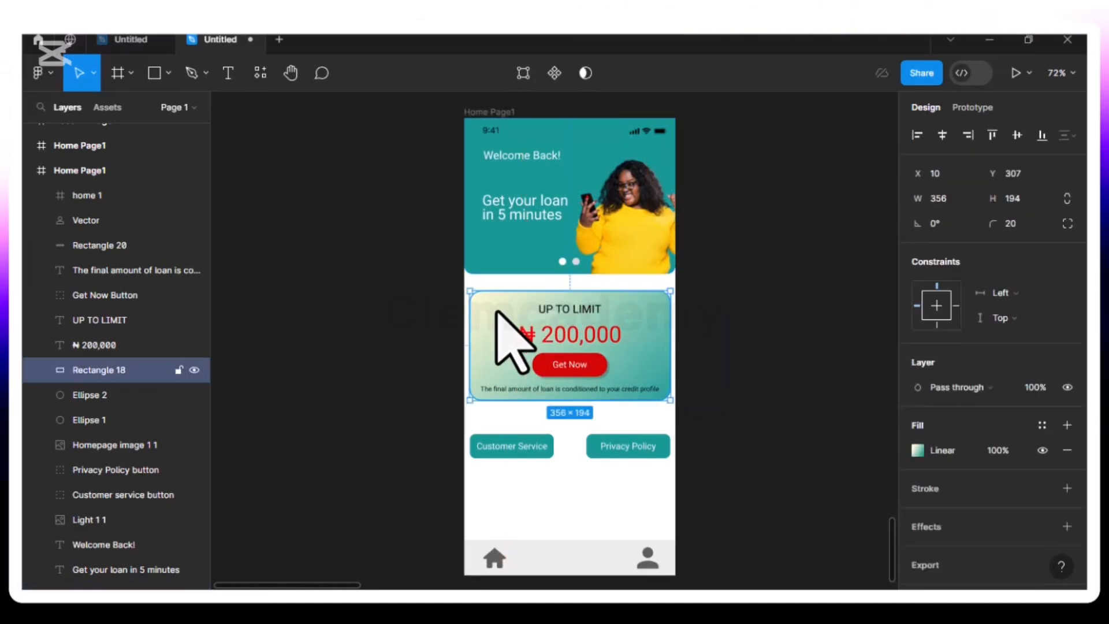
pyautogui.click(178, 369)
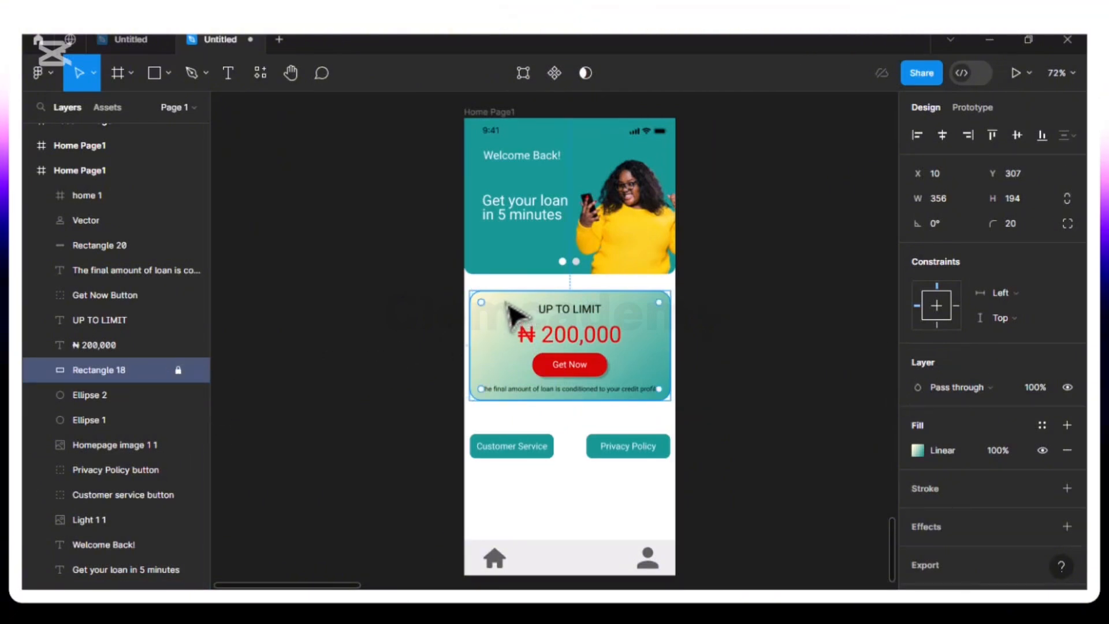
# - Delete the UP TO LIMIT text, ₦ 200,000 amount, Get Now button and credit-profile note from the duplicated page's gradient card
pyautogui.click(595, 341)
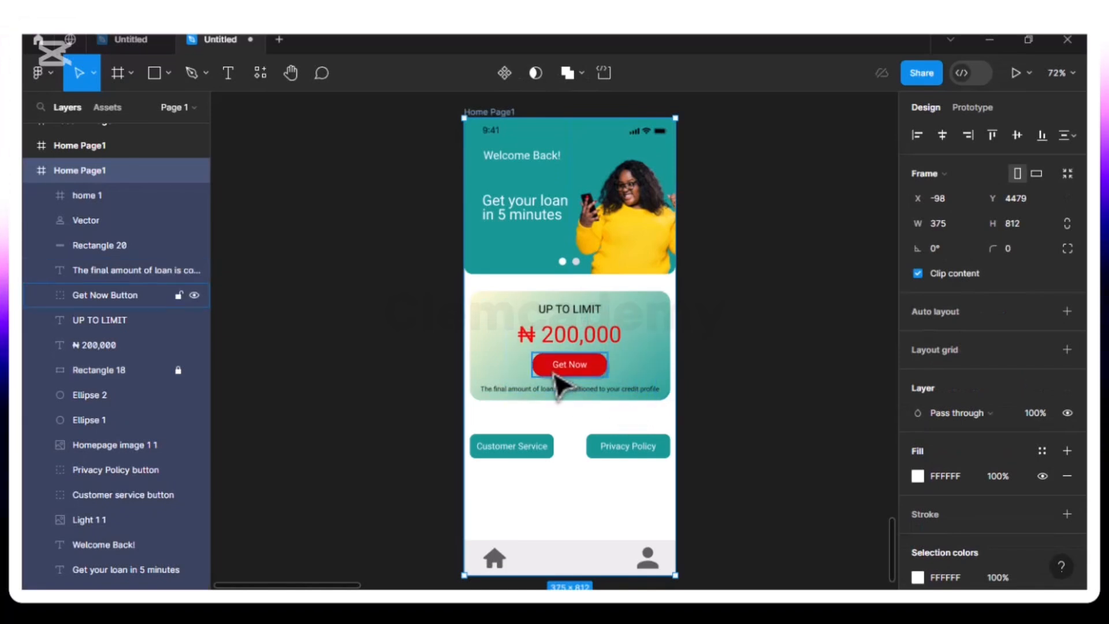
pyautogui.press('Escape')
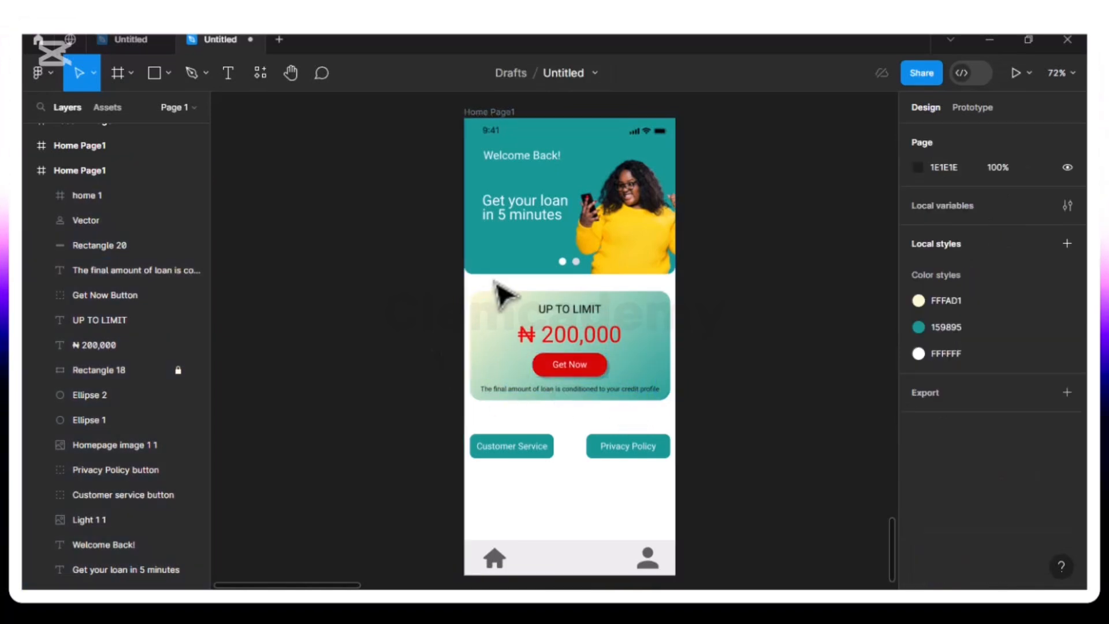
pyautogui.moveTo(497, 300); pyautogui.dragTo(666, 408)
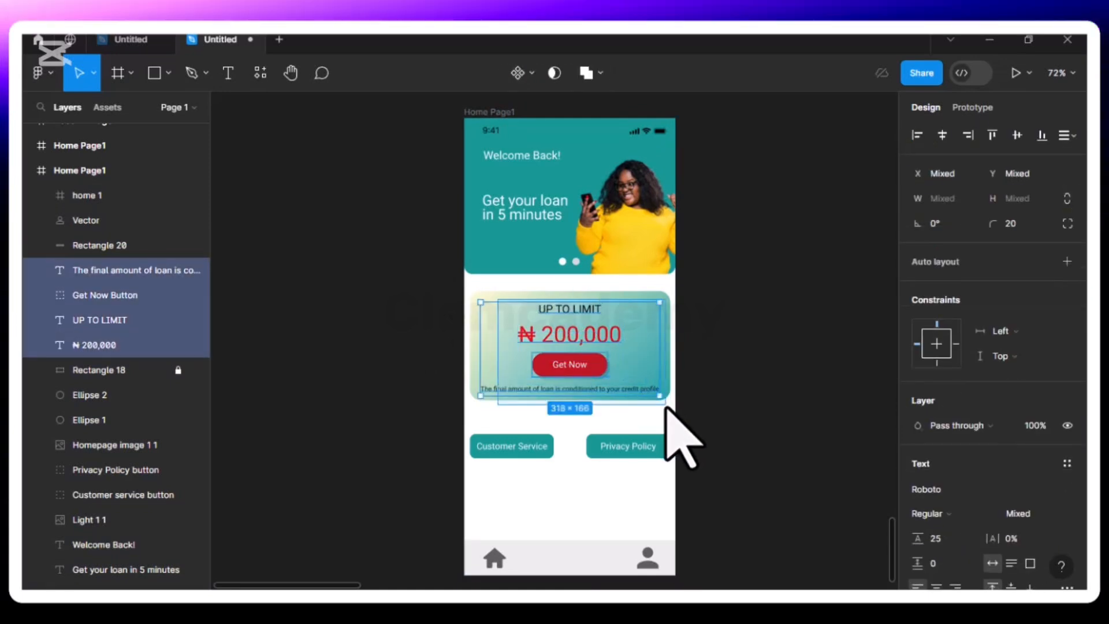
pyautogui.press('Delete')
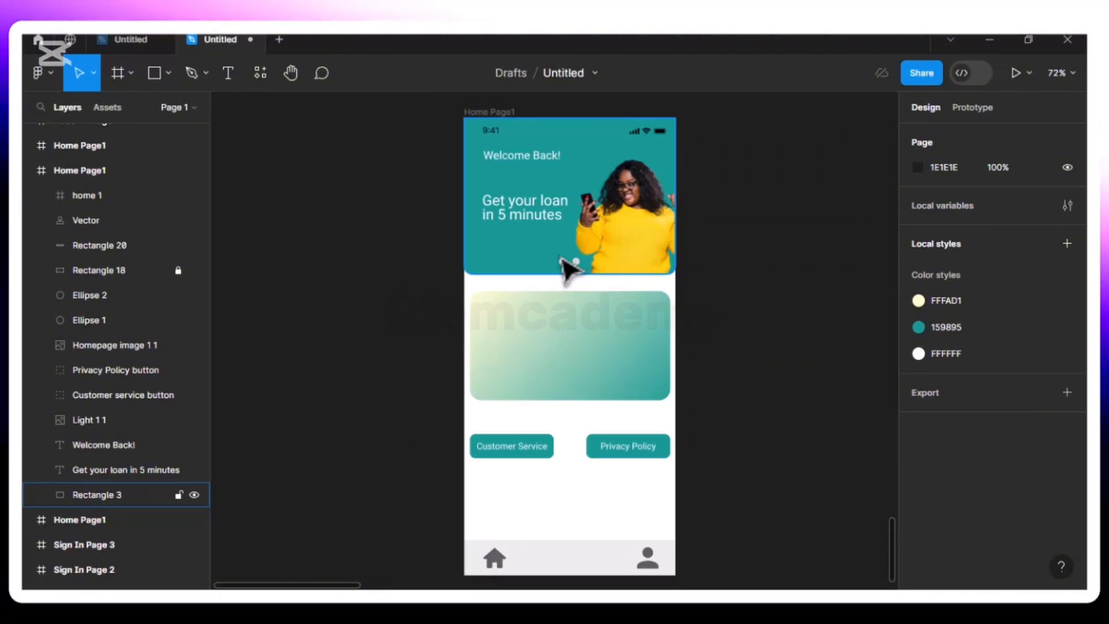
pyautogui.click(627, 250)
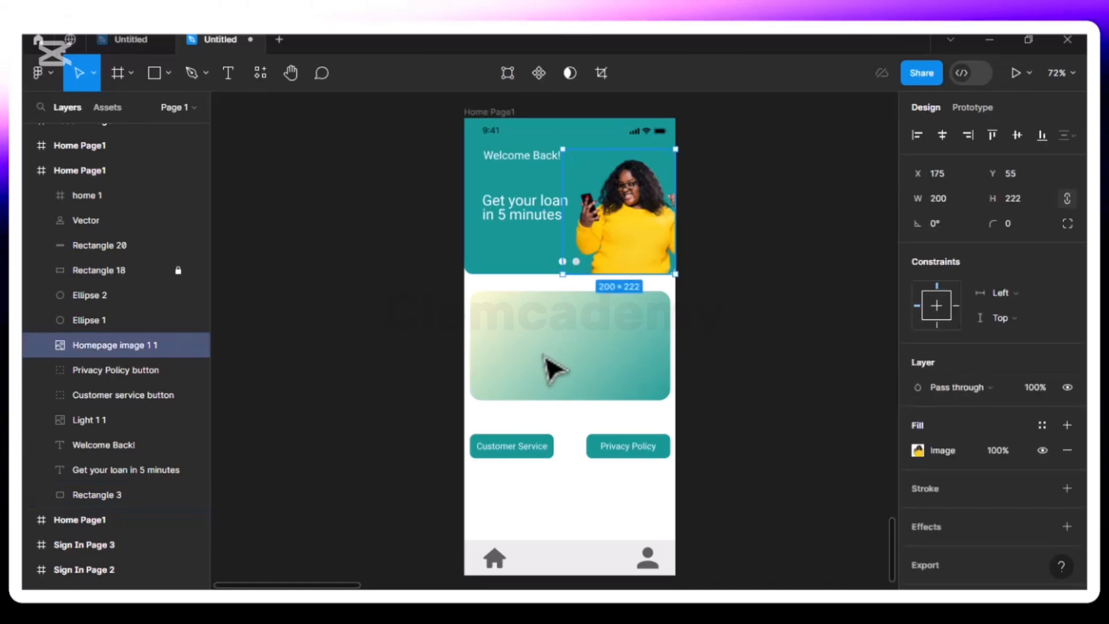
pyautogui.press('Escape')
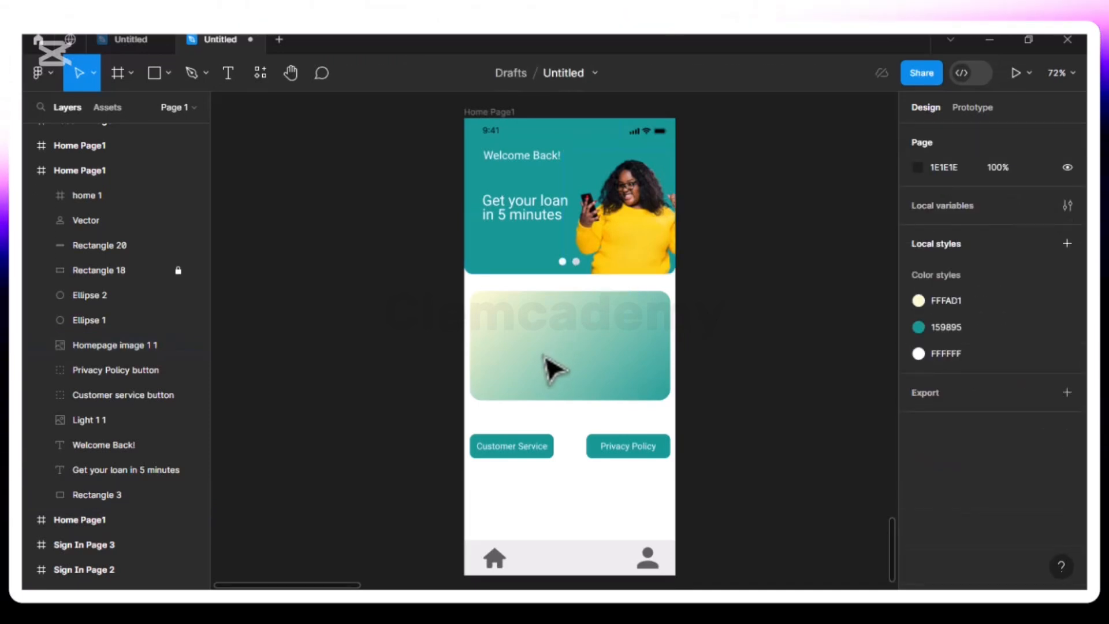
pyautogui.click(526, 268)
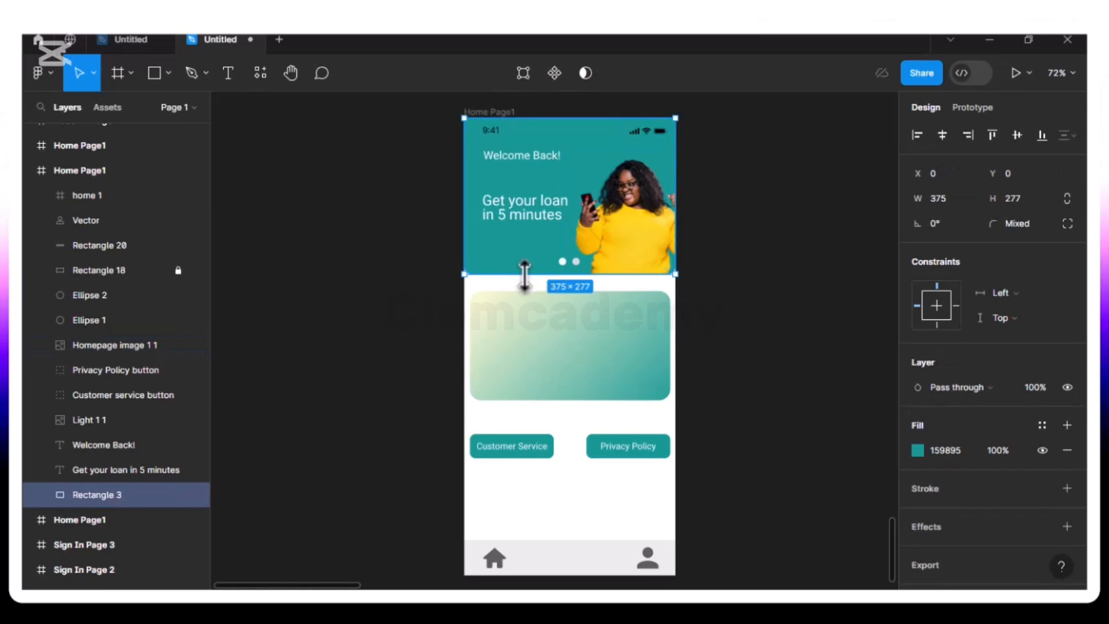
pyautogui.moveTo(524, 260); pyautogui.dragTo(525, 249)
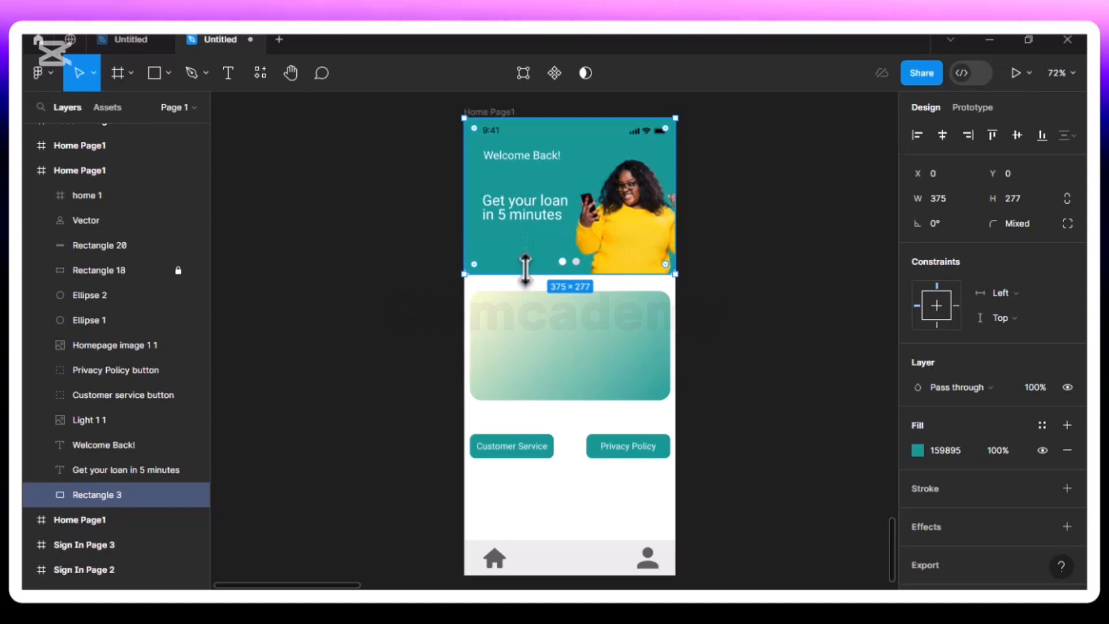
# - Move the two white carousel dots from the header down to Y 352 over the gradient card and bring them to the front
pyautogui.click(564, 263)
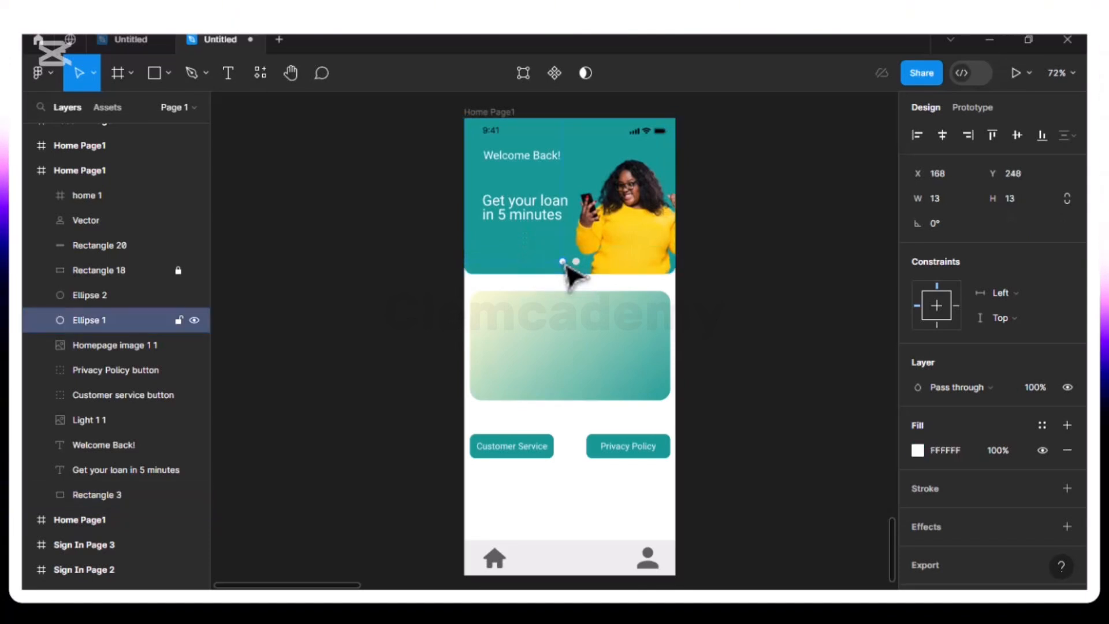
pyautogui.keyDown('shift'); pyautogui.click(578, 263); pyautogui.keyUp('shift')
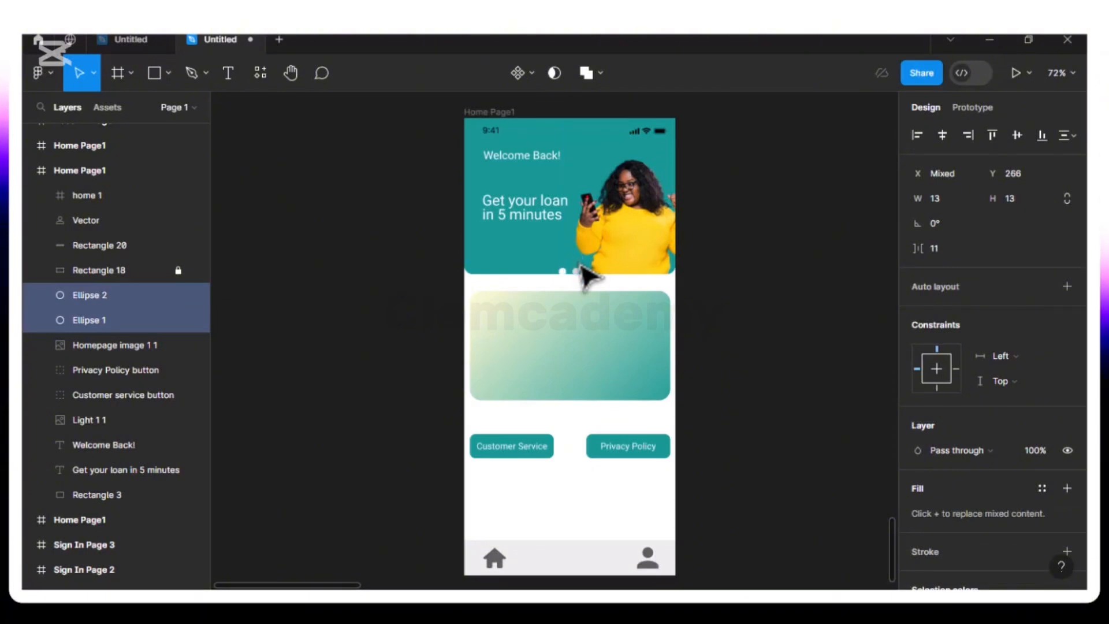
pyautogui.hotkey('shift', 'Down')
pyautogui.hotkey('shift', 'Down')
pyautogui.hotkey('shift', 'Down')
pyautogui.press('Down')
pyautogui.press('Down')
pyautogui.press('Down')
pyautogui.press('Down')
pyautogui.press('Down')
pyautogui.press('Down')
pyautogui.press('Down')
pyautogui.press('Down')
pyautogui.press('Down')
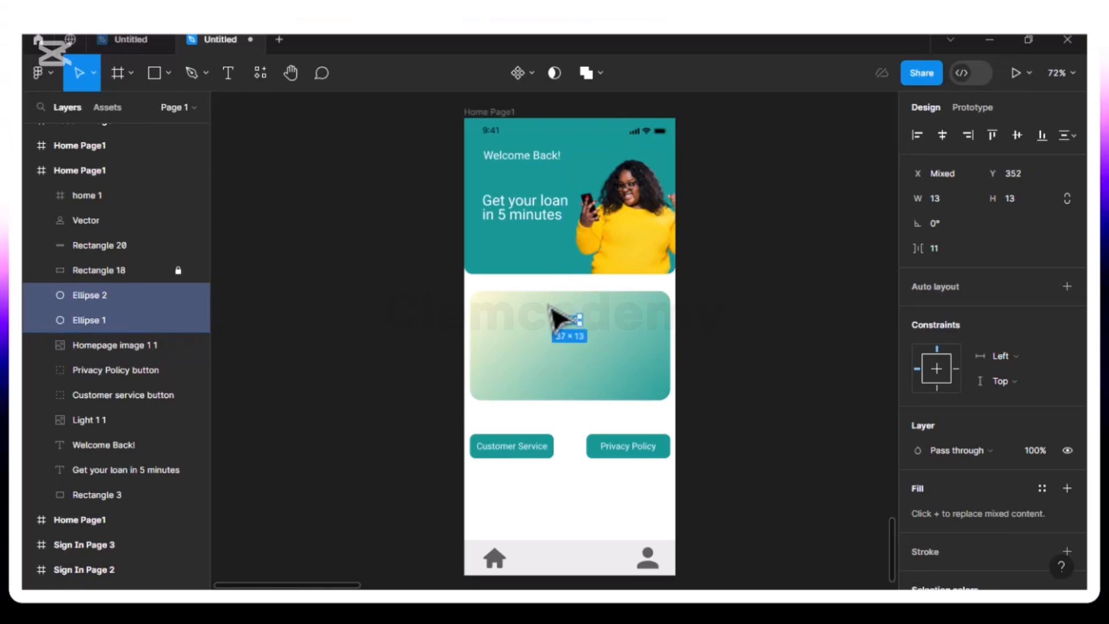
pyautogui.rightClick(580, 332)
pyautogui.click(643, 277)
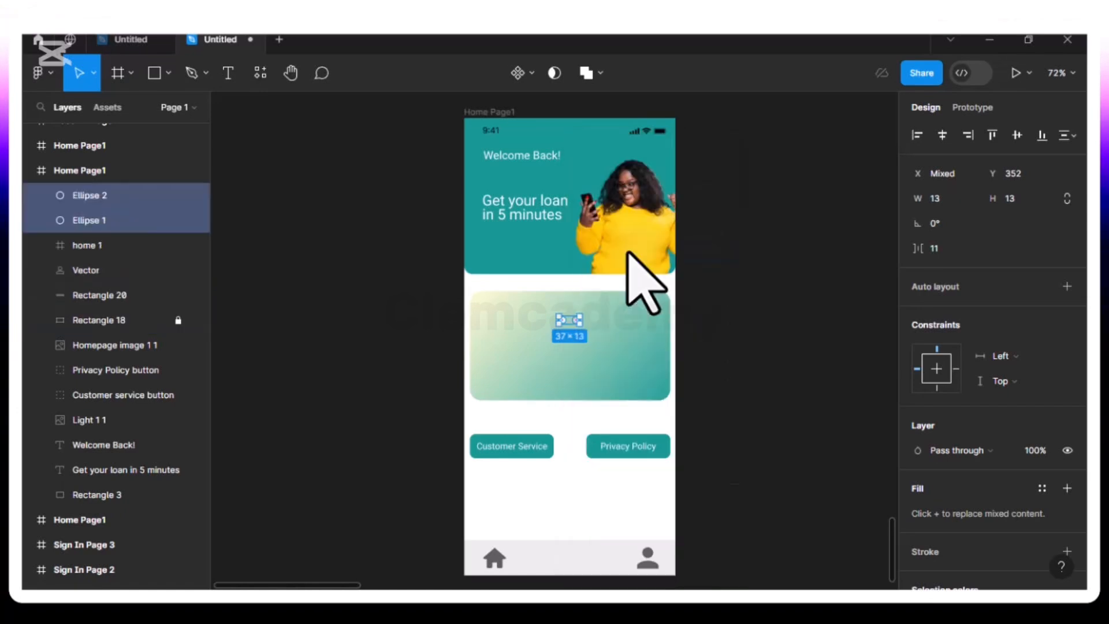
# - Lower the two carousel dots to Y 472, just above the gradient card's lower edge
pyautogui.press('Down')
pyautogui.press('Down')
pyautogui.press('Down')
pyautogui.press('Down')
pyautogui.press('Down')
pyautogui.press('Down')
pyautogui.press('Down')
pyautogui.press('Down')
pyautogui.press('Down')
pyautogui.press('Down')
pyautogui.press('Down')
pyautogui.press('Down')
pyautogui.press('Down')
pyautogui.press('Down')
pyautogui.press('Down')
pyautogui.press('Down')
pyautogui.press('Down')
pyautogui.press('Down')
pyautogui.press('Down')
pyautogui.press('Down')
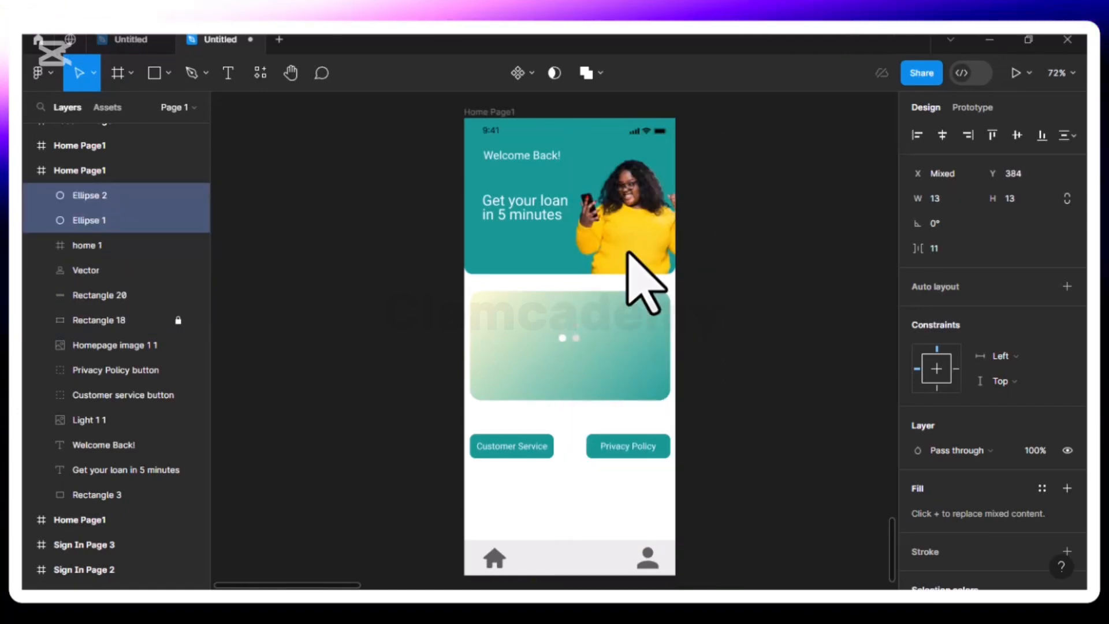
pyautogui.press('Down')
pyautogui.press('Down')
pyautogui.press('Down')
pyautogui.press('Down')
pyautogui.press('Down')
pyautogui.press('Down')
pyautogui.press('Down')
pyautogui.press('Down')
pyautogui.press('Down')
pyautogui.press('Down')
pyautogui.press('Down')
pyautogui.press('Down')
pyautogui.press('Down')
pyautogui.press('Down')
pyautogui.press('Down')
pyautogui.press('Down')
pyautogui.press('Down')
pyautogui.press('Down')
pyautogui.press('Down')
pyautogui.press('Down')
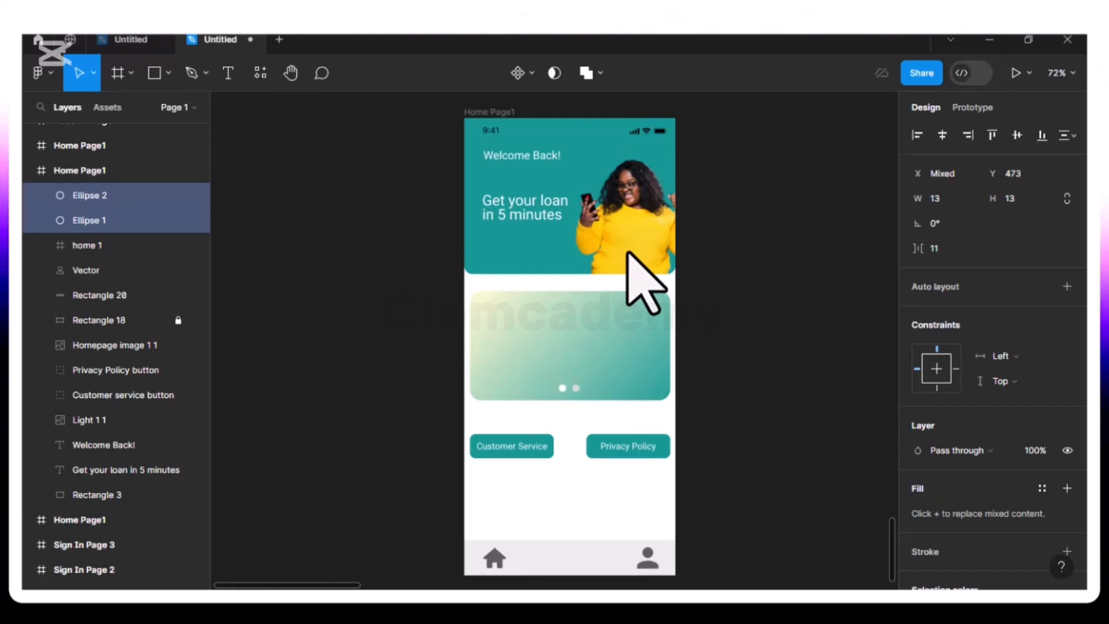
pyautogui.press('Down')
pyautogui.press('Down')
pyautogui.press('Down')
pyautogui.press('Down')
pyautogui.press('alt')
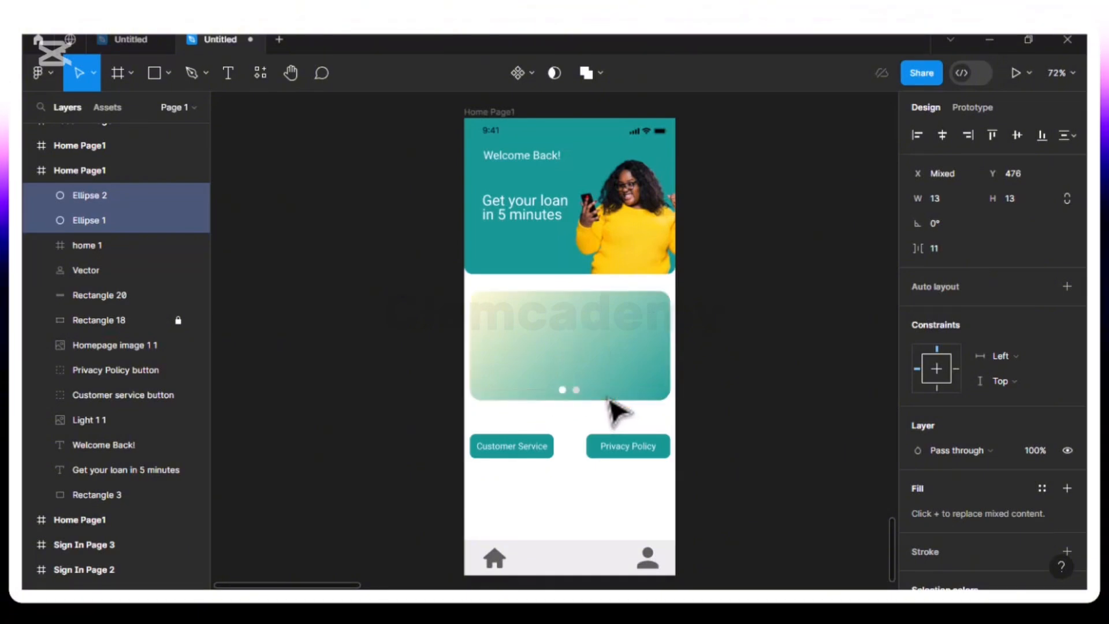
pyautogui.press('Up')
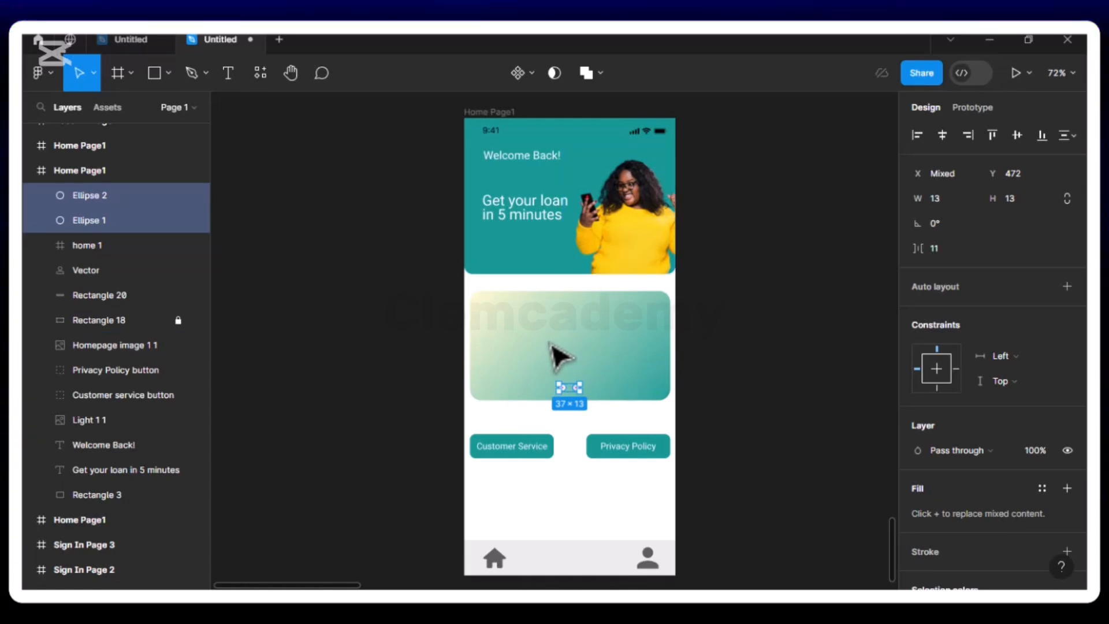
pyautogui.press('Escape')
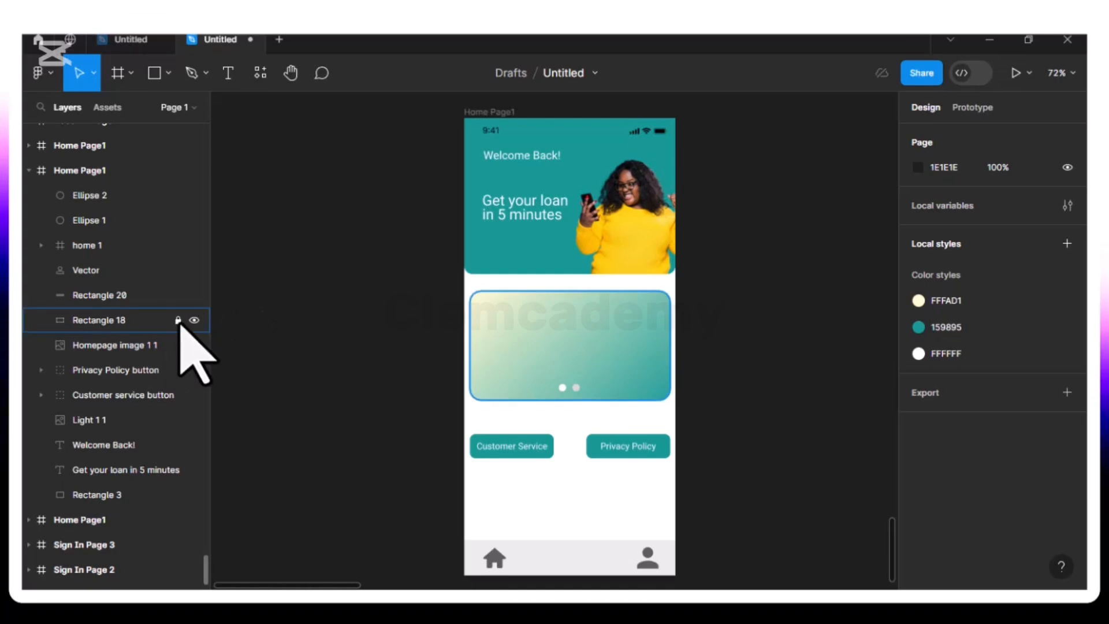
# - Unlock the gradient card rectangle and change its cream gradient stop to yellow EAD304
pyautogui.click(613, 315)
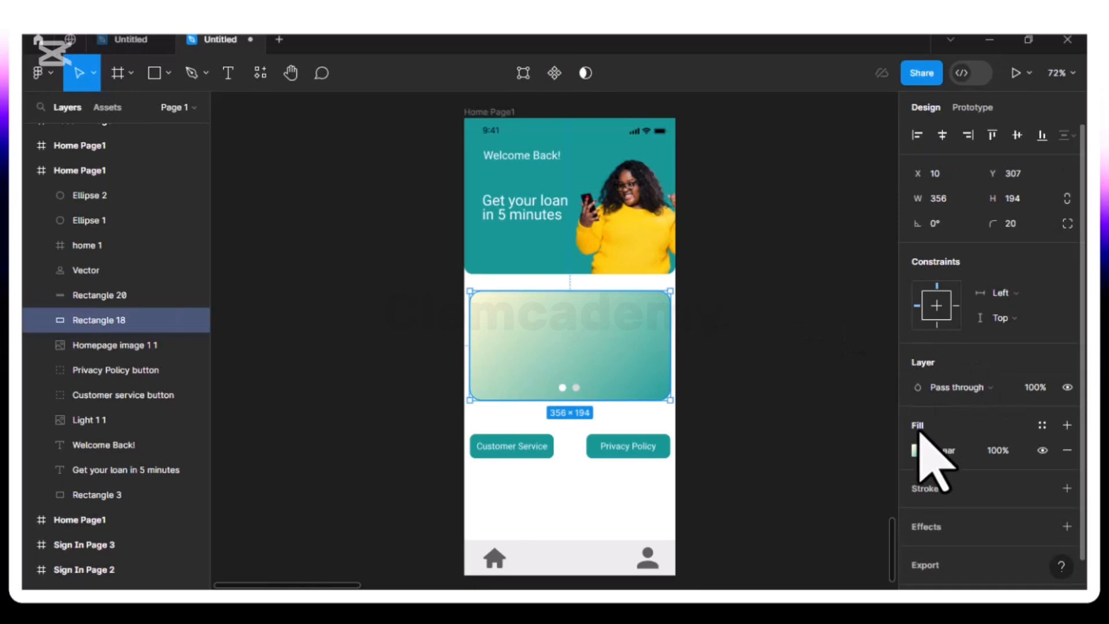
pyautogui.click(918, 451)
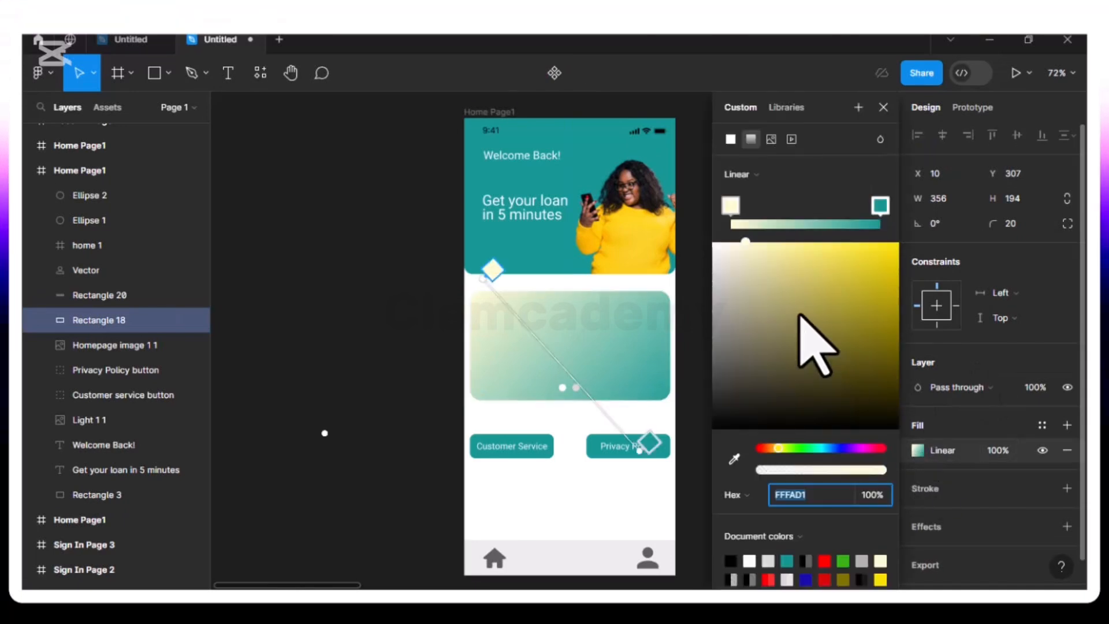
pyautogui.click(491, 268)
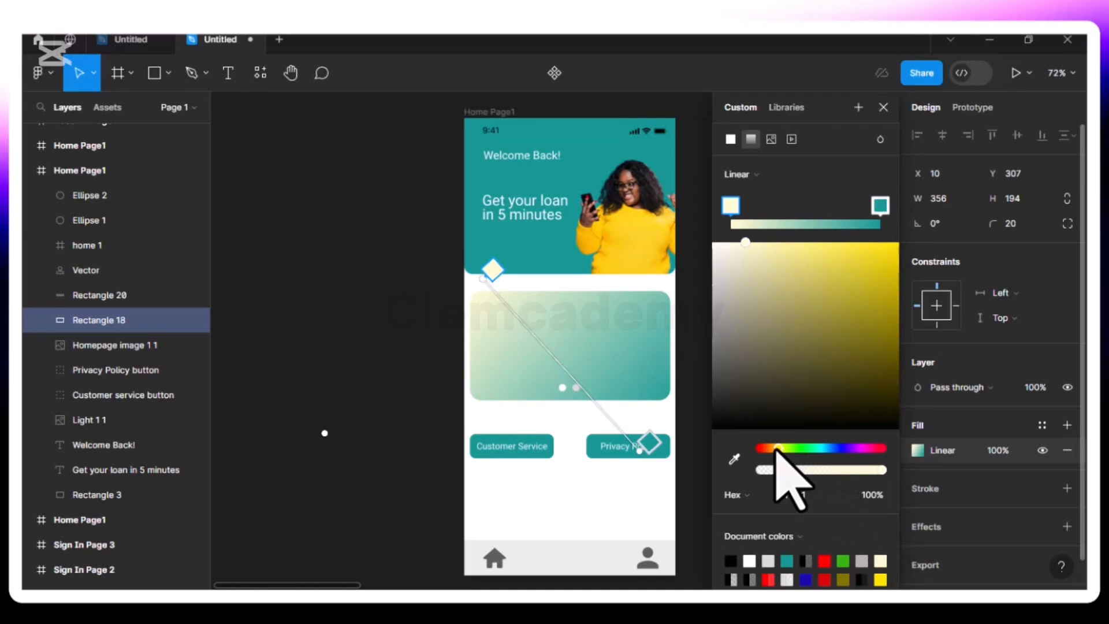
pyautogui.moveTo(778, 449); pyautogui.dragTo(775, 449)
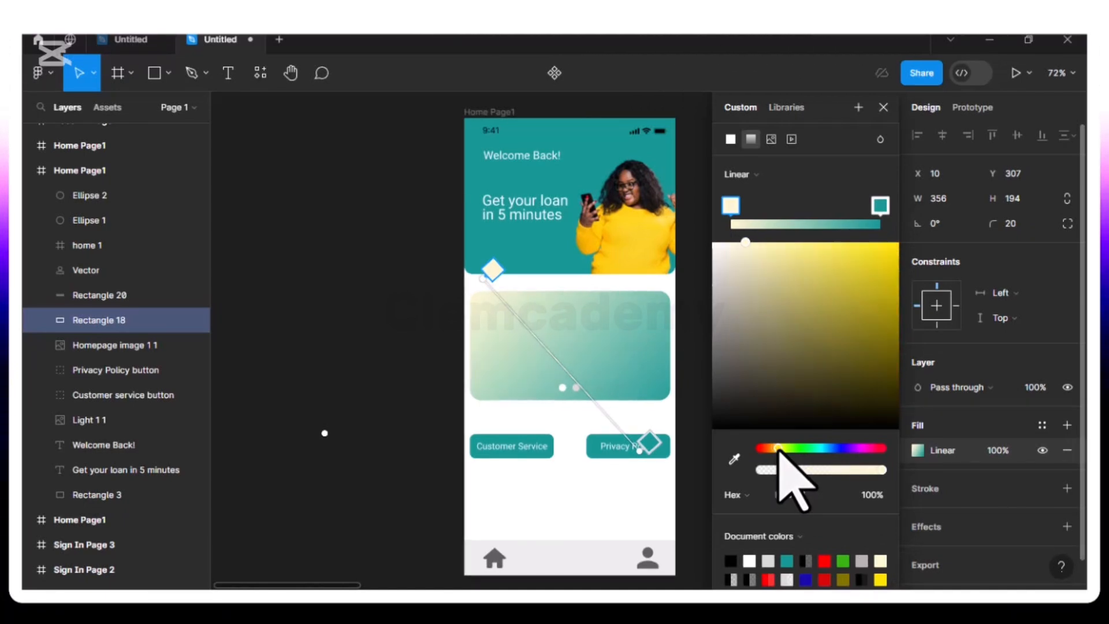
pyautogui.click(894, 263)
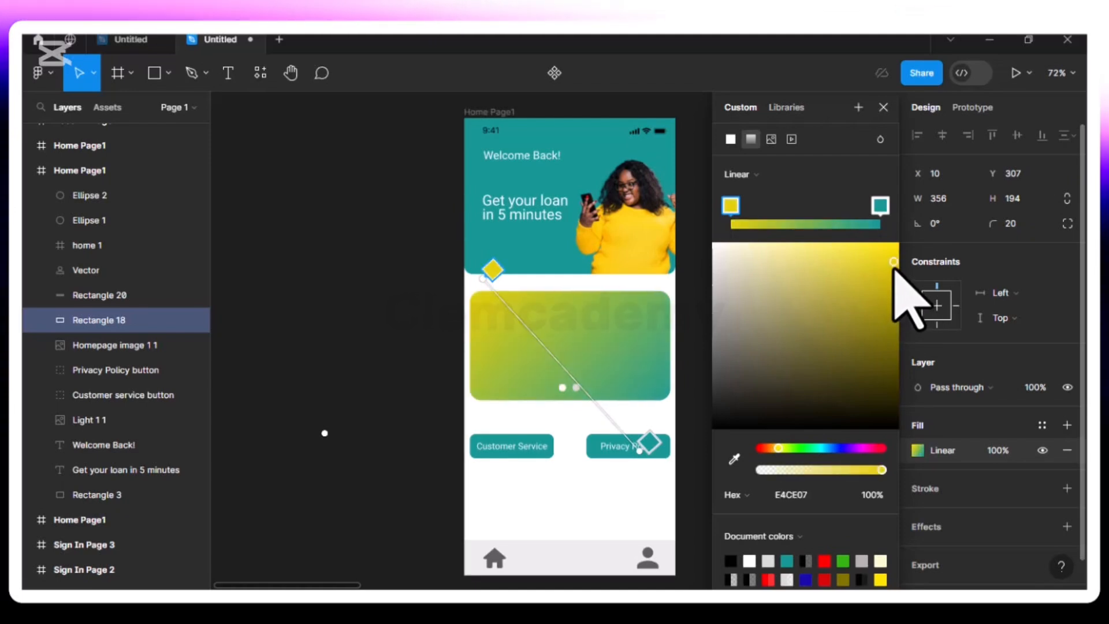
pyautogui.moveTo(895, 264)
pyautogui.mouseDown()
pyautogui.moveTo(894, 289)
pyautogui.moveTo(898, 266)
pyautogui.mouseUp()
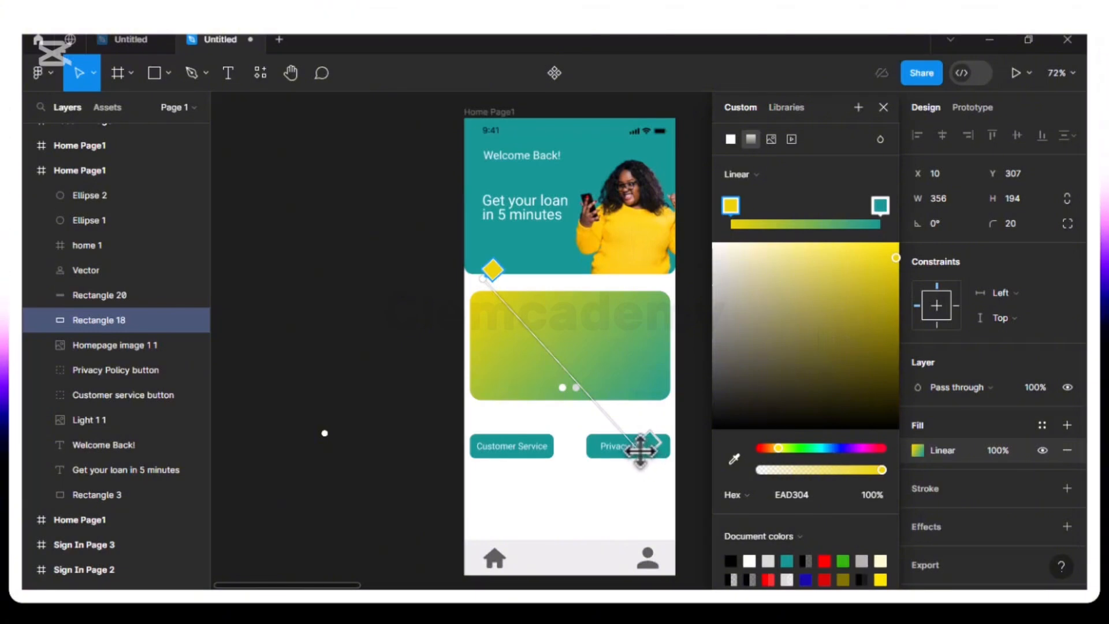
# - Shorten and re-angle the card's gradient, starting yellow inside its left edge and ending teal just below its bottom centre
pyautogui.moveTo(640, 450); pyautogui.dragTo(607, 433)
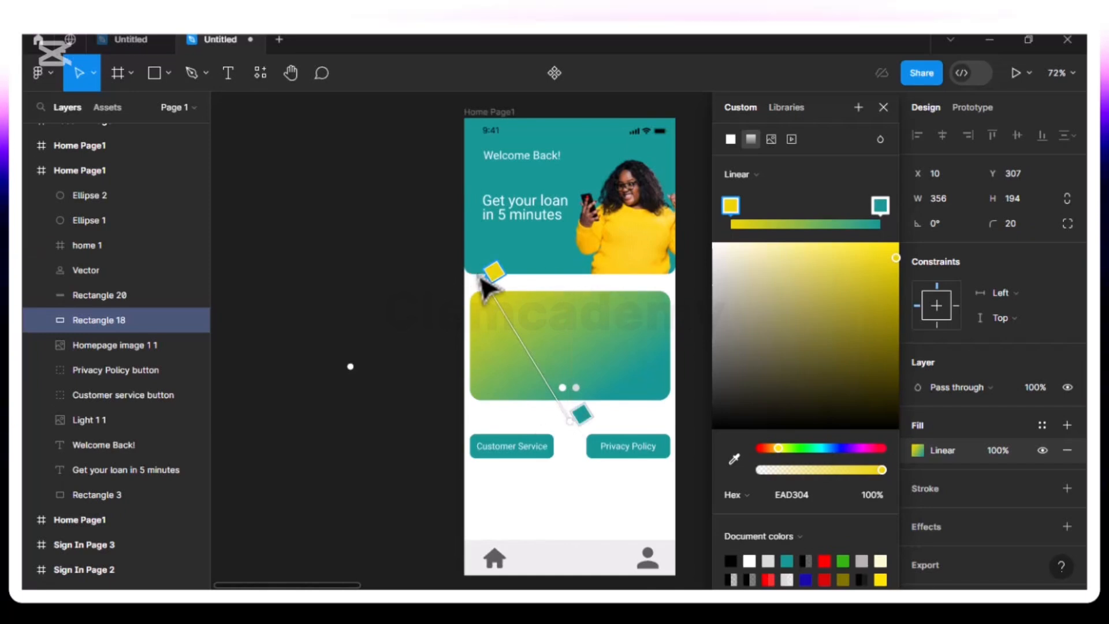
pyautogui.moveTo(487, 284); pyautogui.dragTo(482, 329)
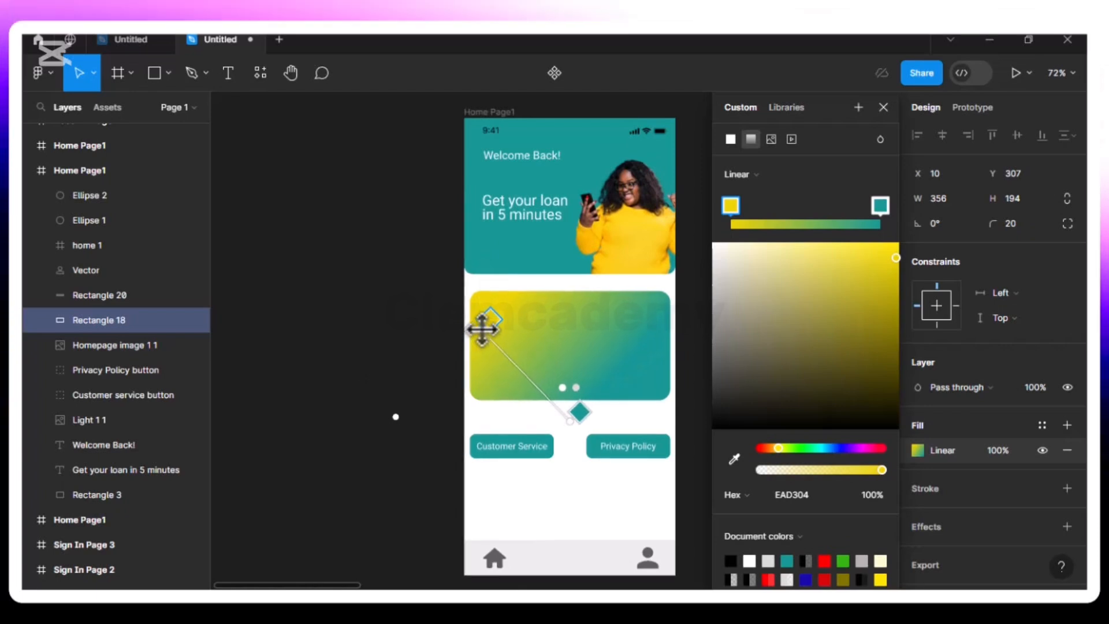
pyautogui.moveTo(480, 344); pyautogui.dragTo(478, 345)
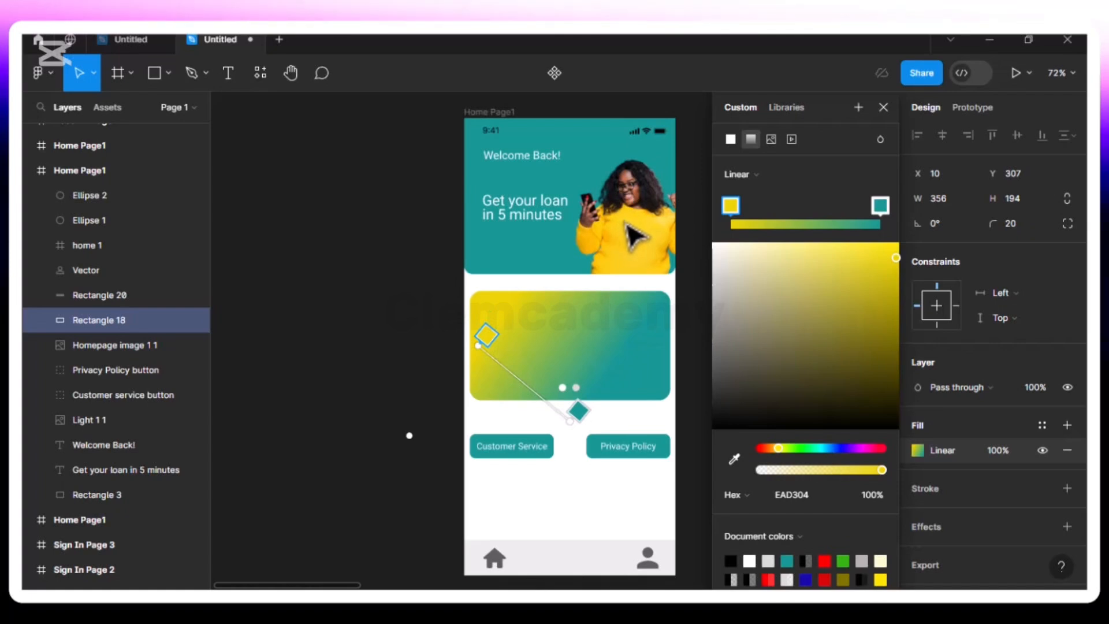
pyautogui.click(883, 107)
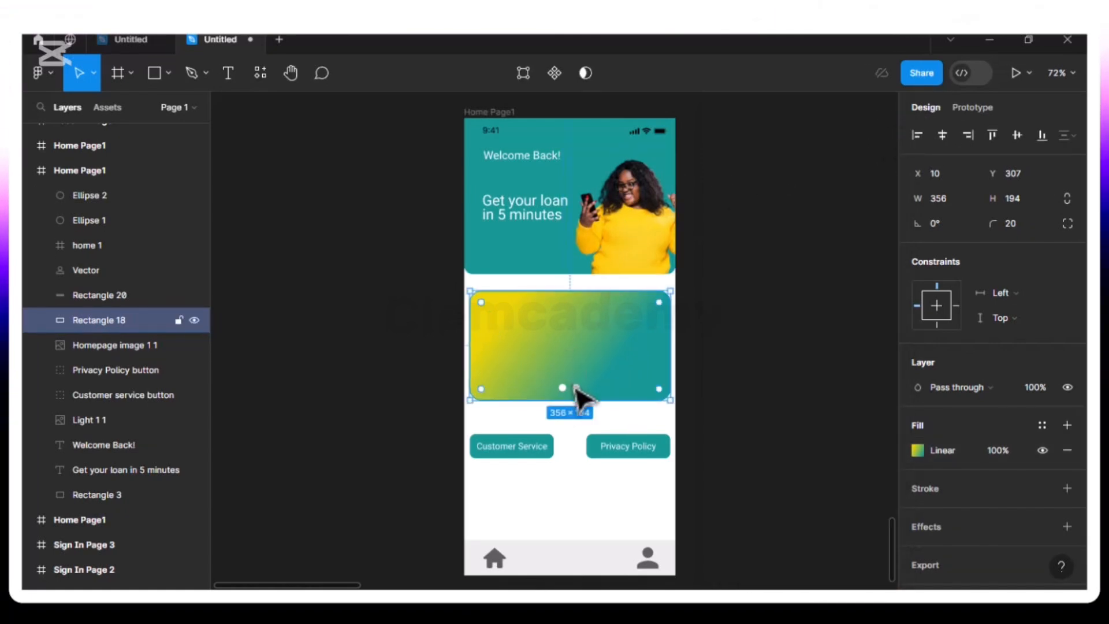
# - Move the woman's image from the header onto the gradient card at X 166, Y 279, and bring it to the front
pyautogui.click(615, 251)
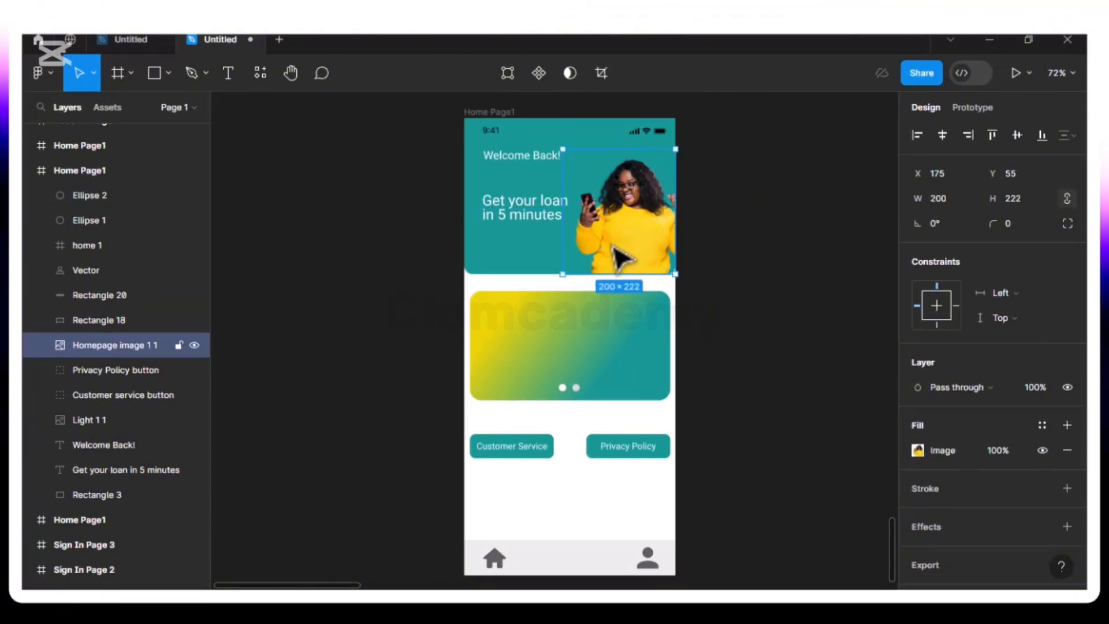
pyautogui.moveTo(621, 286); pyautogui.dragTo(614, 369)
pyautogui.click(614, 369)
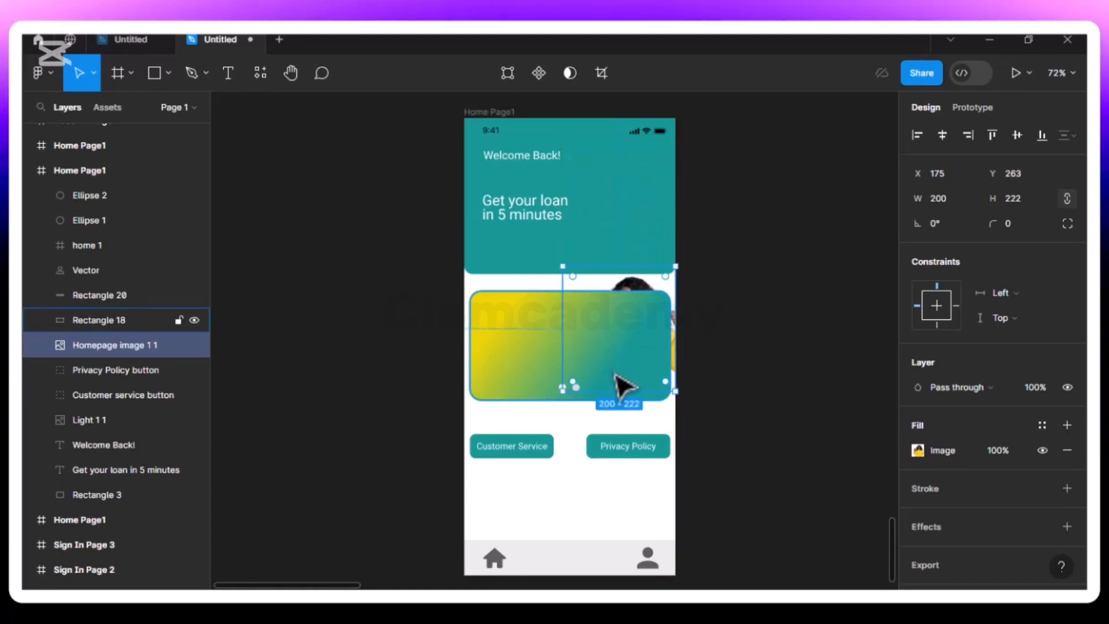
pyautogui.click(641, 295)
pyautogui.rightClick(640, 296)
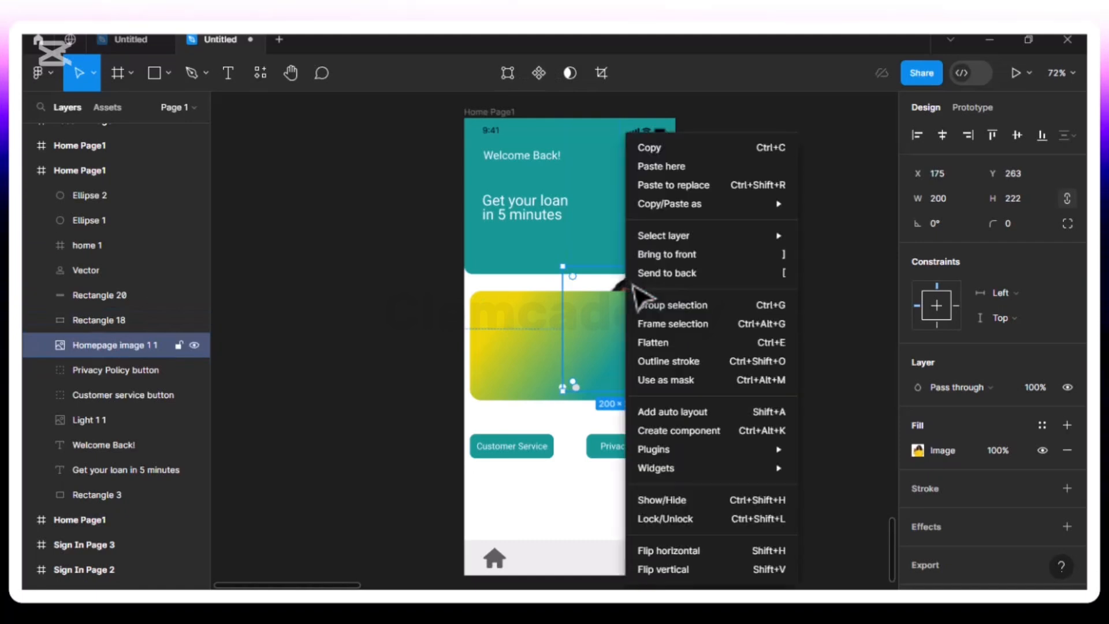
pyautogui.click(649, 257)
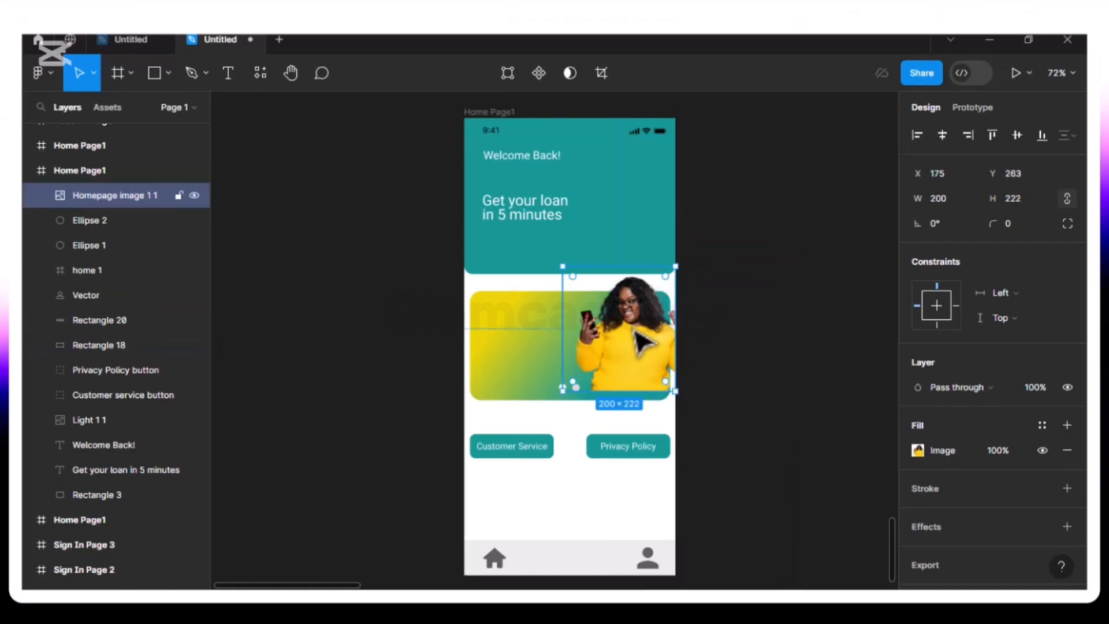
pyautogui.moveTo(640, 364); pyautogui.dragTo(641, 363)
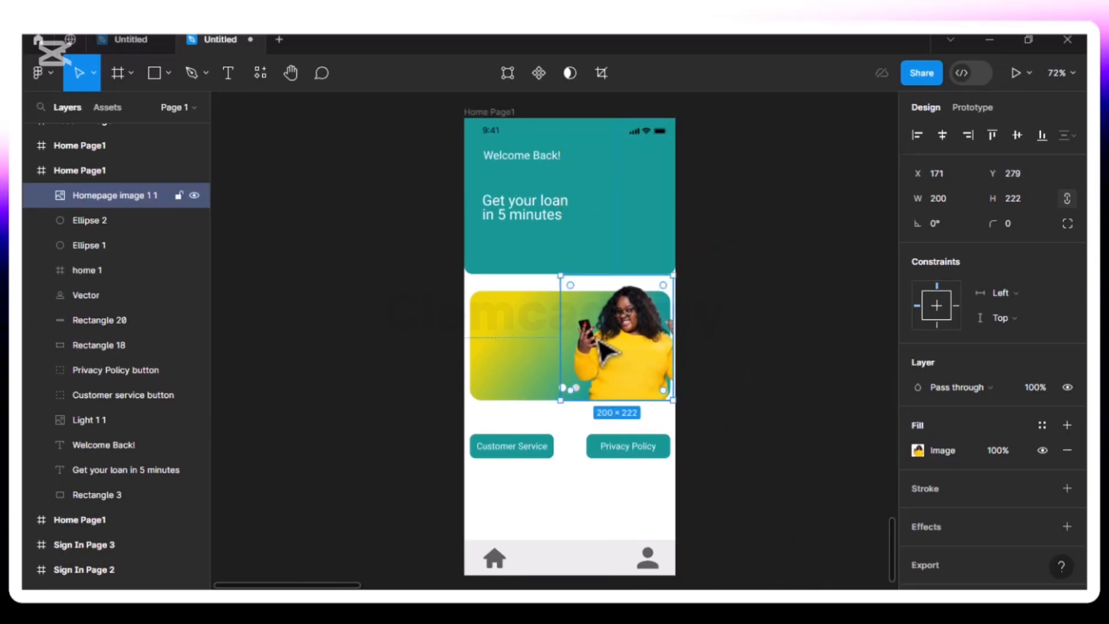
pyautogui.moveTo(601, 342); pyautogui.dragTo(601, 342)
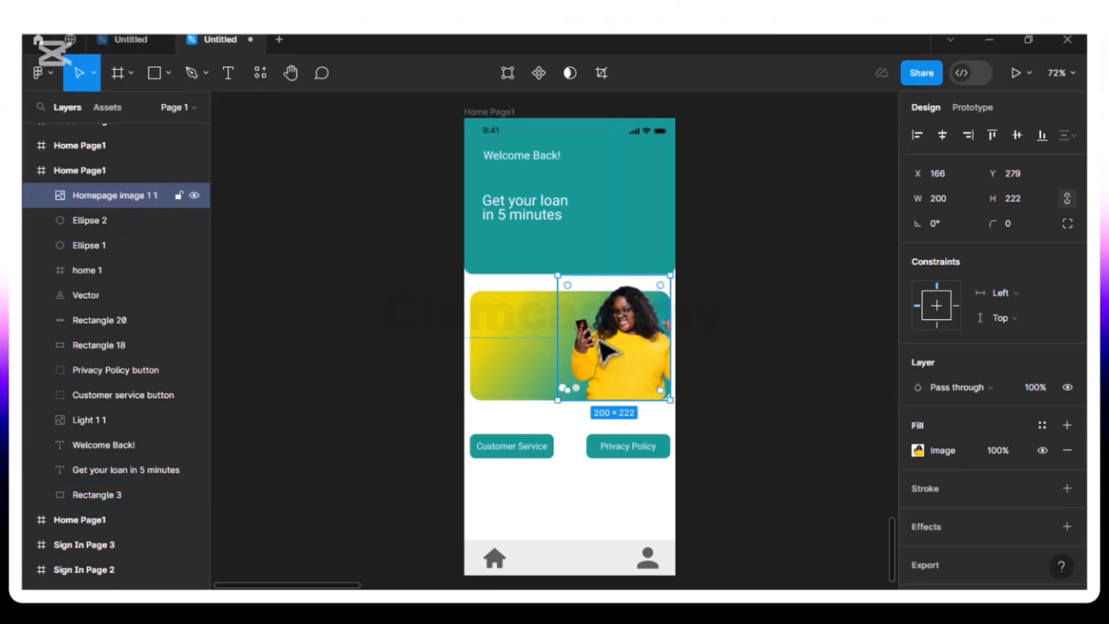
# - Shorten the teal header rectangle behind the welcome text to a height of 200
pyautogui.click(525, 368)
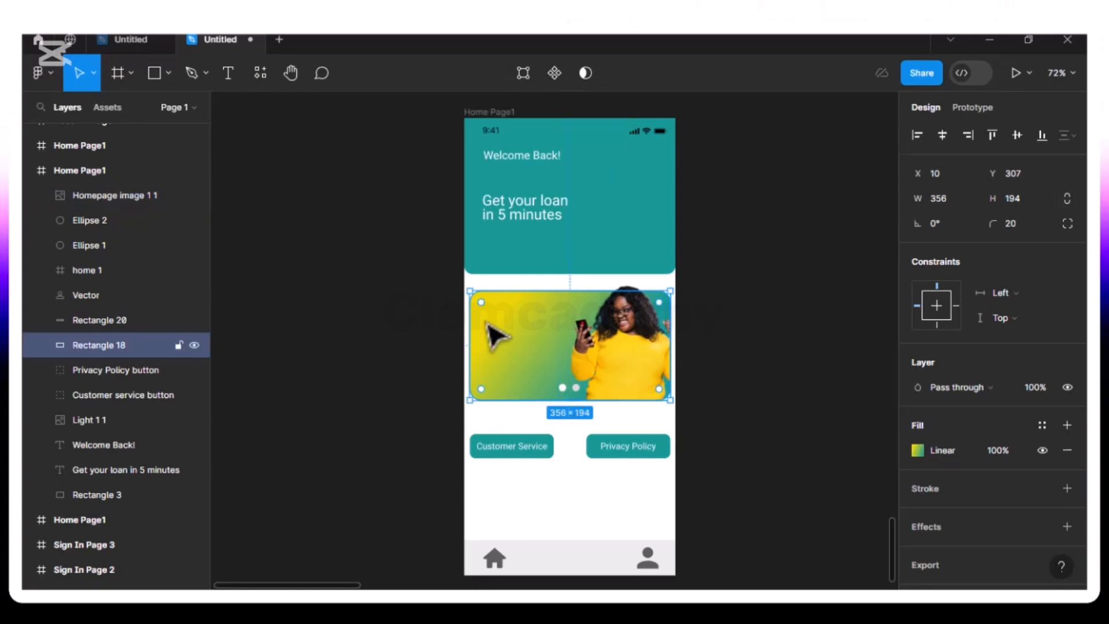
pyautogui.click(517, 271)
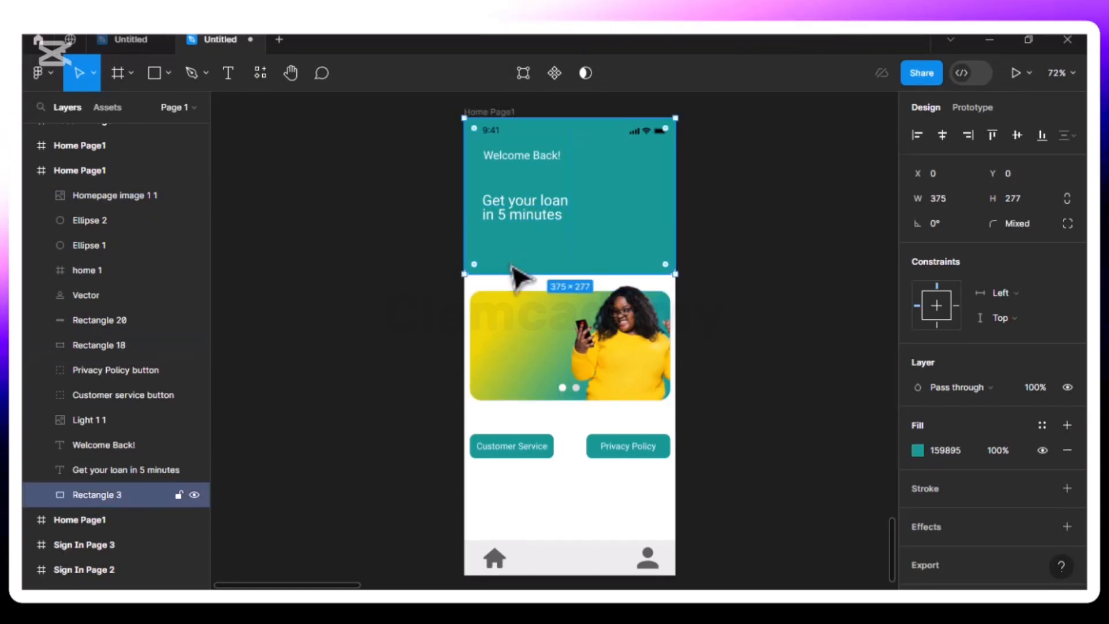
pyautogui.moveTo(509, 271); pyautogui.dragTo(513, 242)
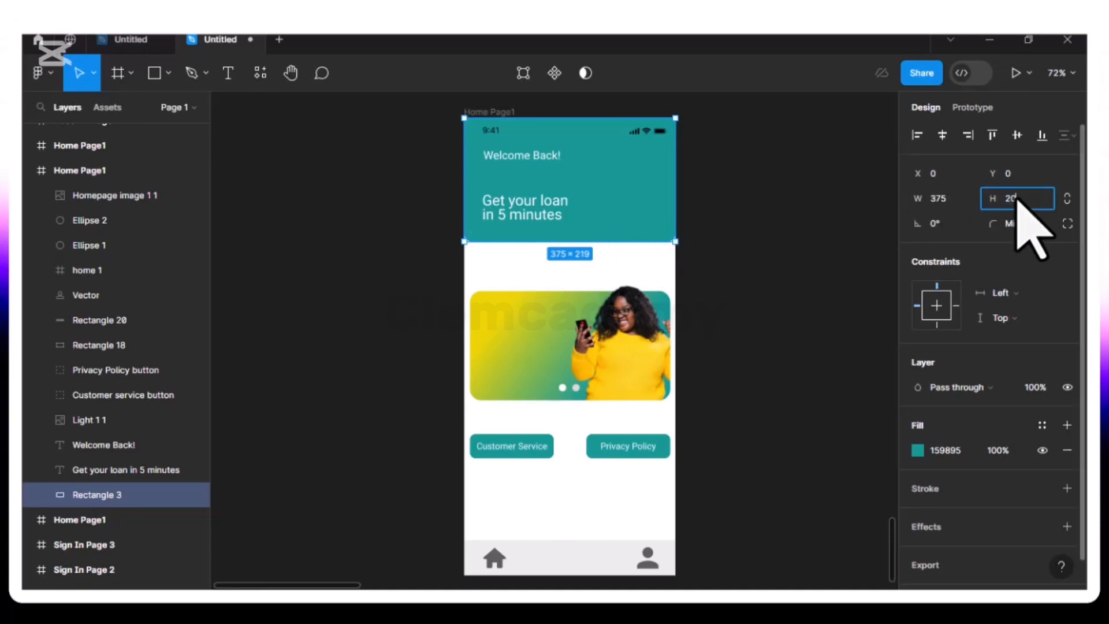
pyautogui.write('0')
pyautogui.press('Return')
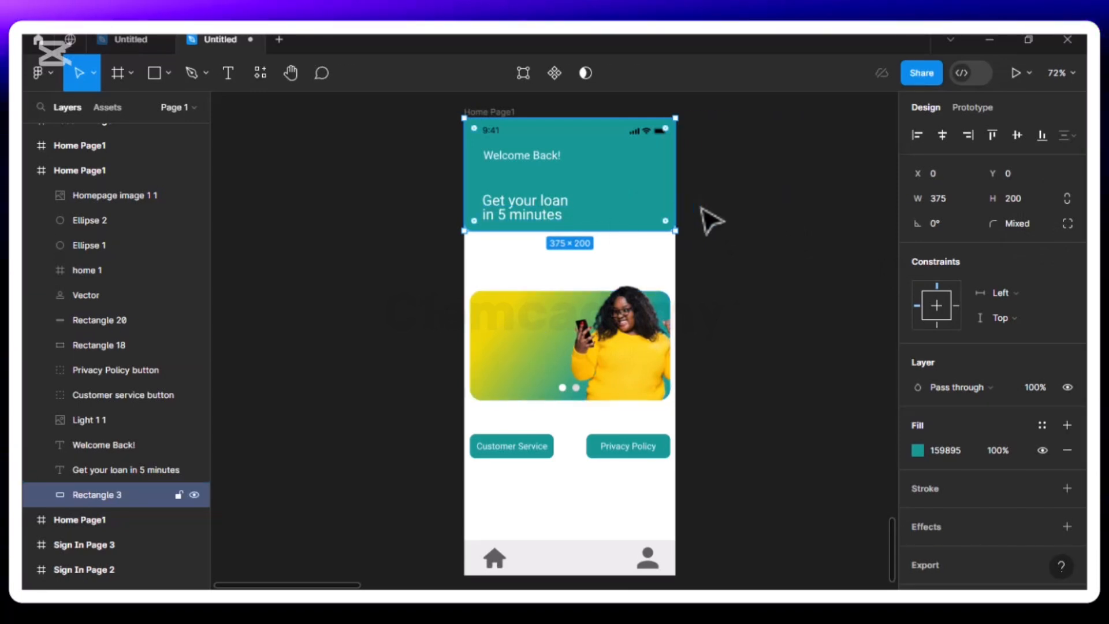
# - Set the height of the teal header rectangle to 220
pyautogui.click(1016, 199)
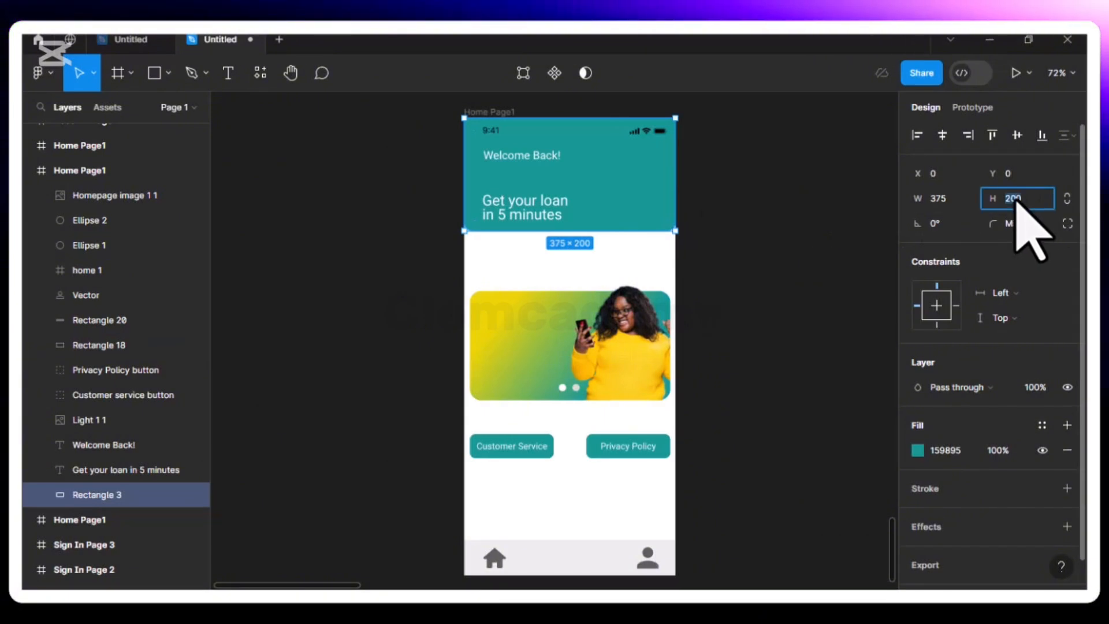
pyautogui.write('22')
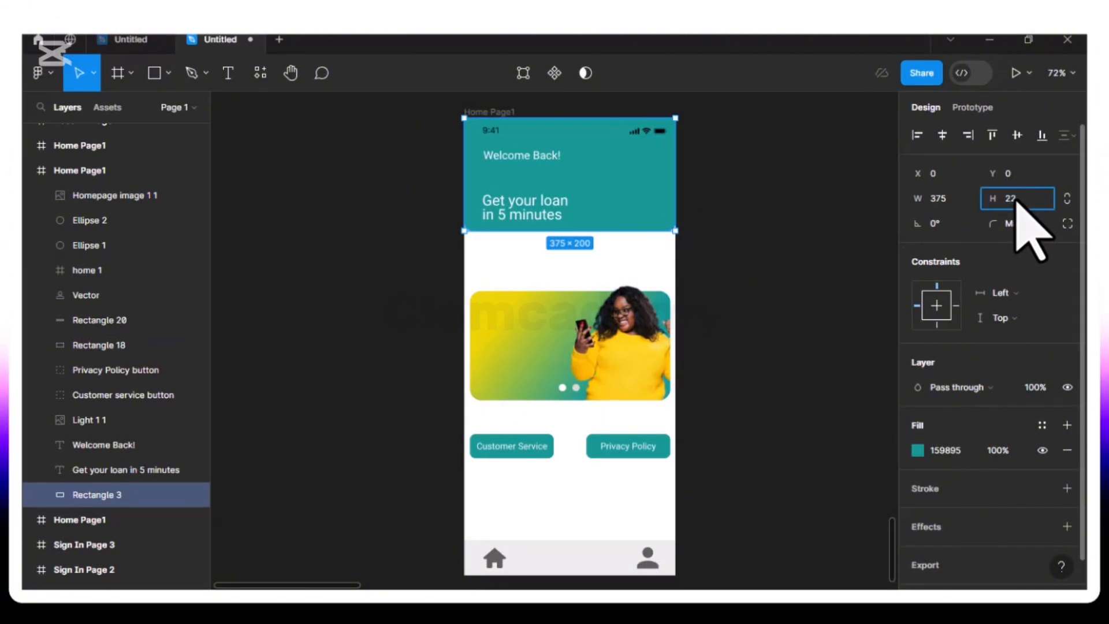
pyautogui.write('0')
pyautogui.press('Return')
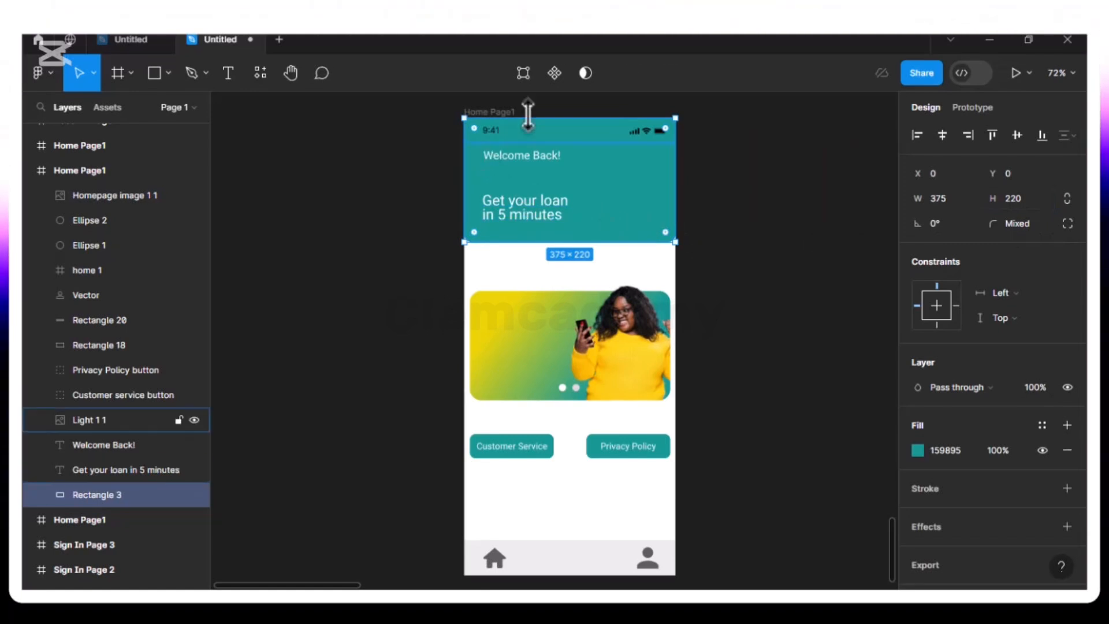
# - Replace the "Welcome Back!" text in the header with "Audit Status: PROCESSING"
pyautogui.click(533, 162)
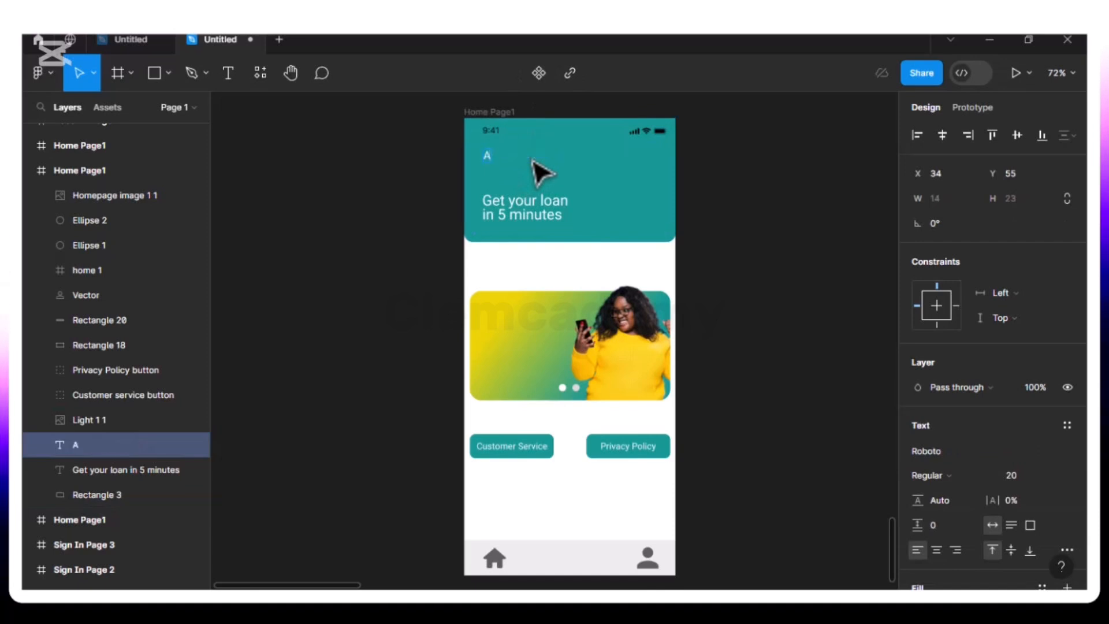
pyautogui.write('Au')
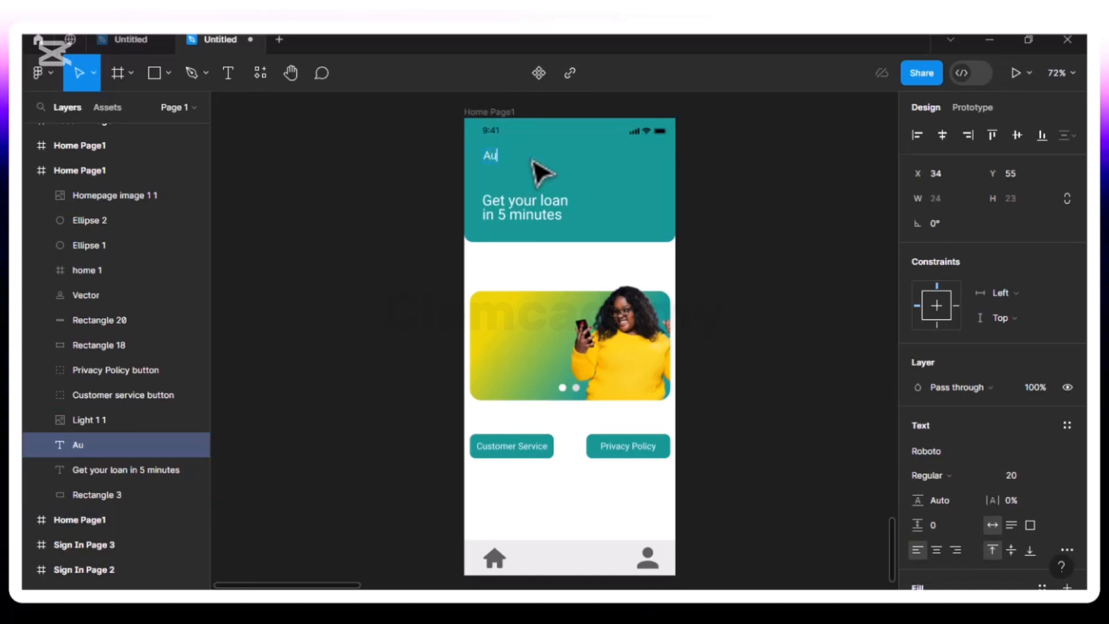
pyautogui.write('dit Status:')
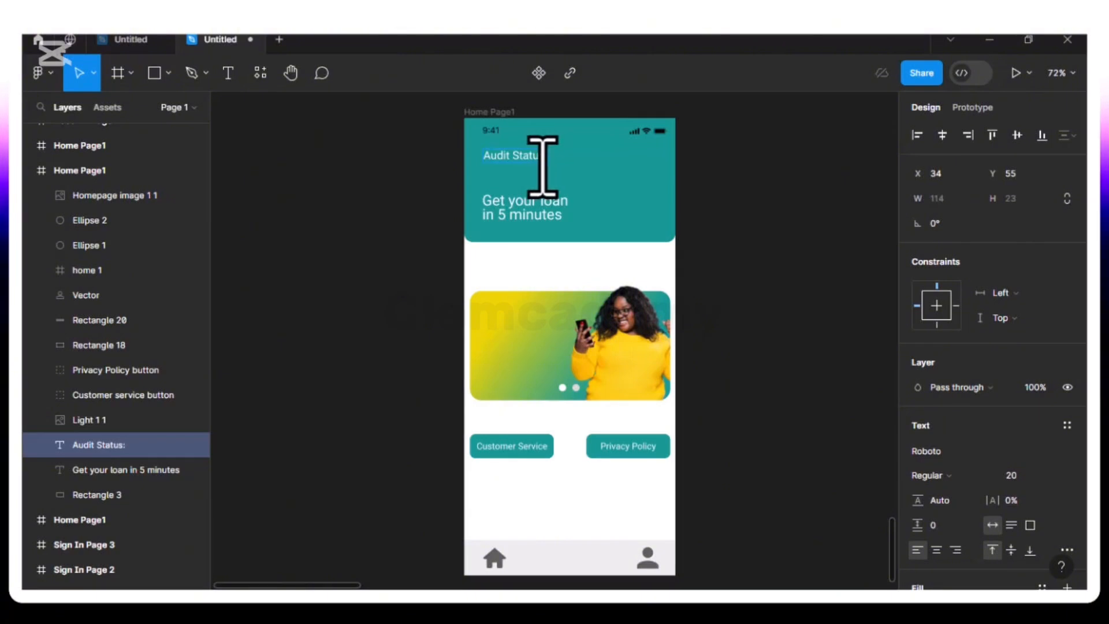
pyautogui.write('Pro')
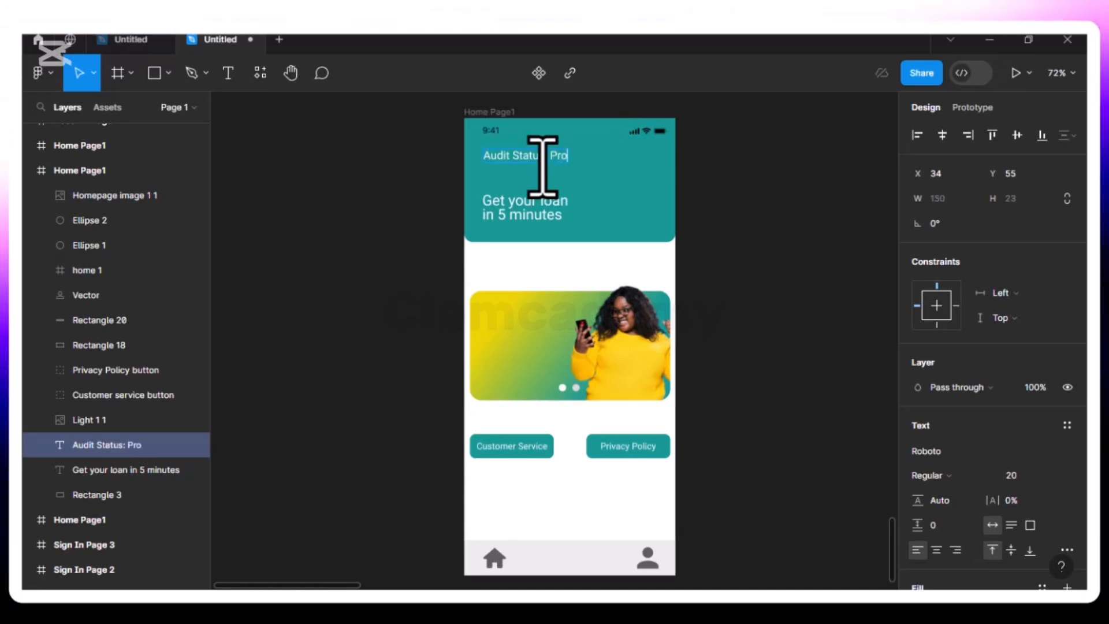
pyautogui.press('BackSpace')
pyautogui.press('BackSpace')
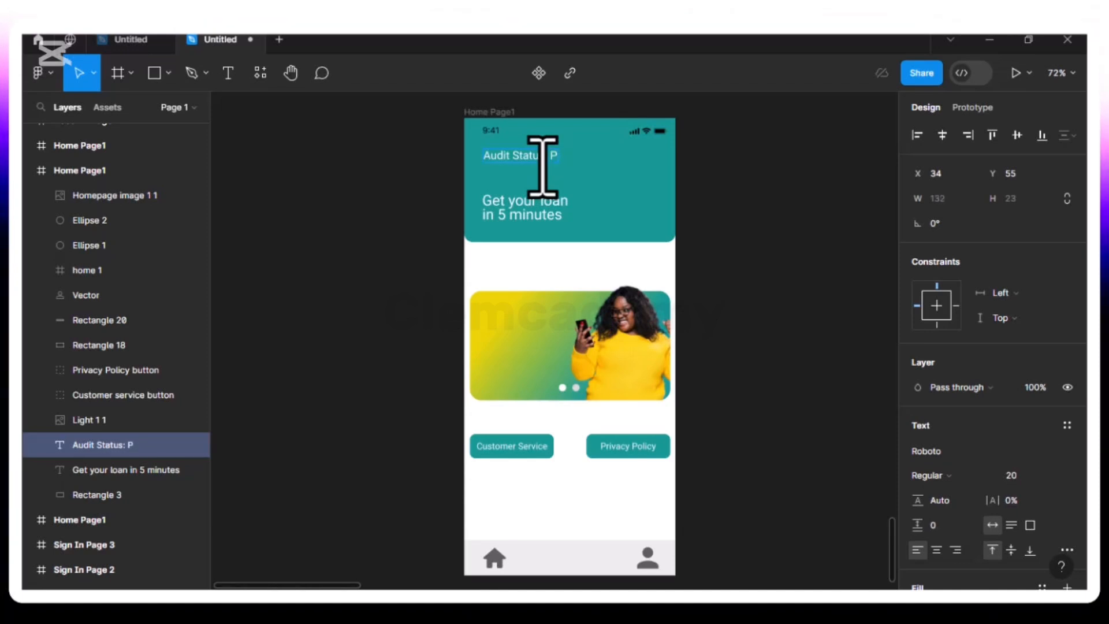
pyautogui.write('ROCESSING')
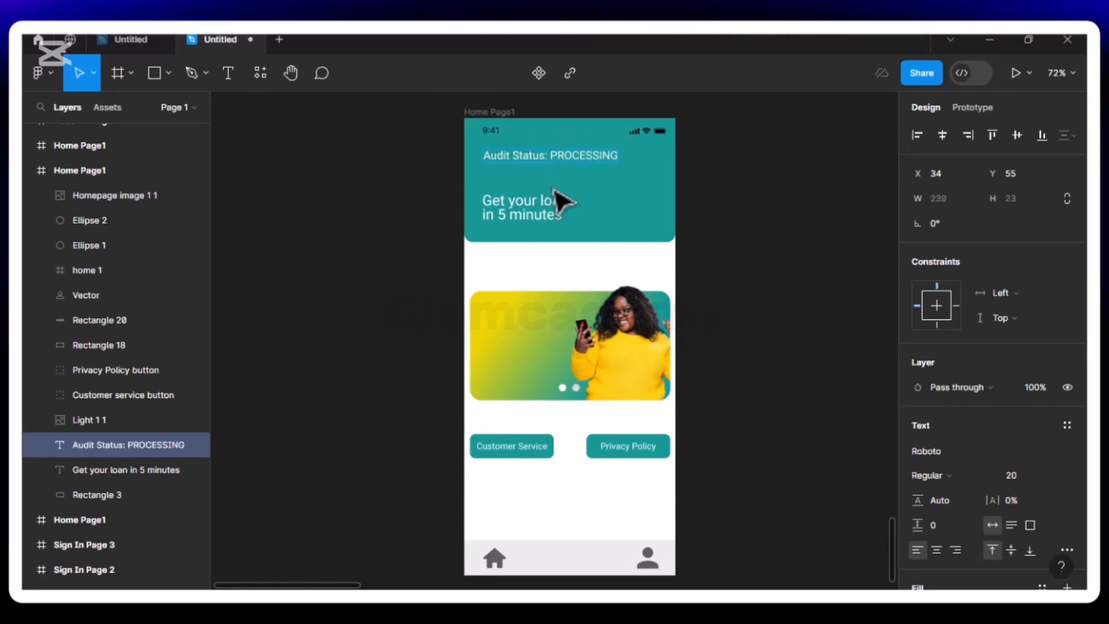
pyautogui.press('Escape')
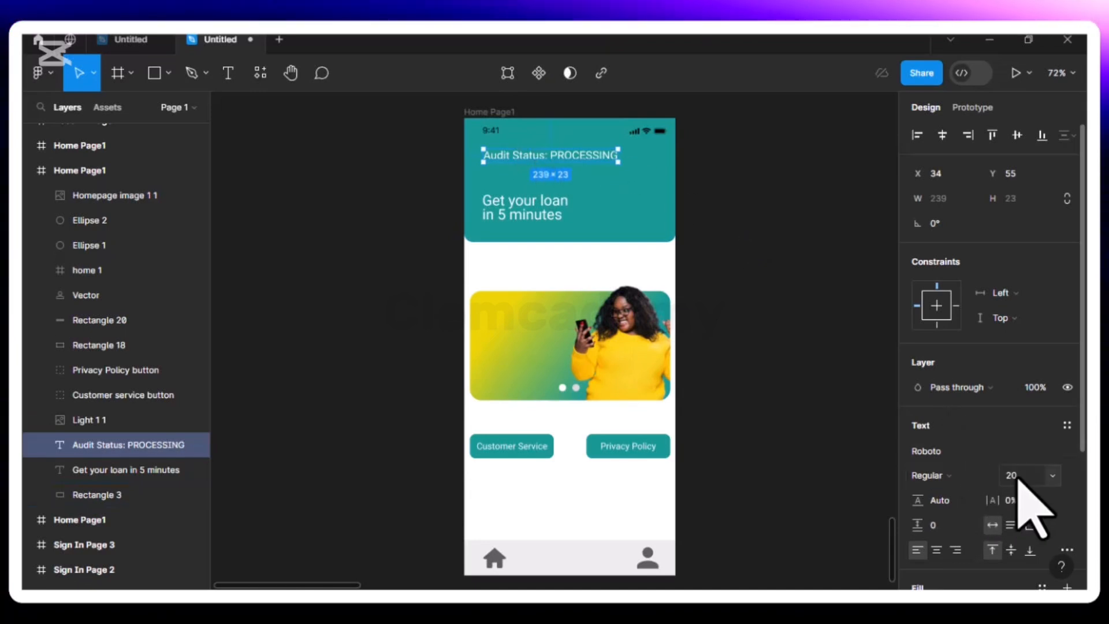
# - Set the audit status text to Medium weight and its word "PROCESSING" to SemiBold
pyautogui.click(989, 475)
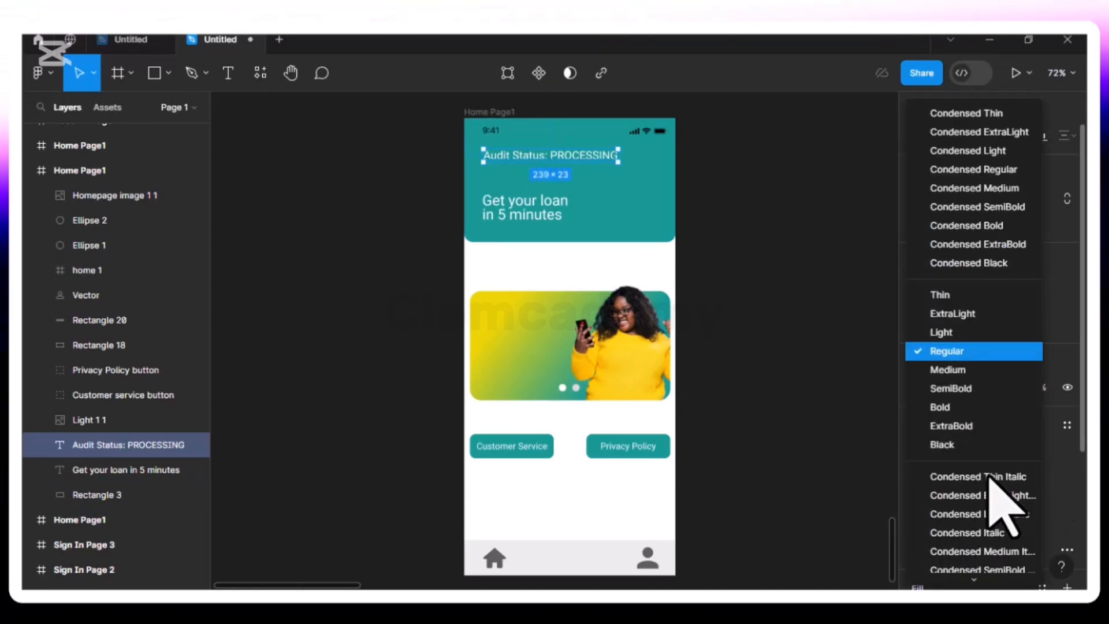
pyautogui.click(972, 375)
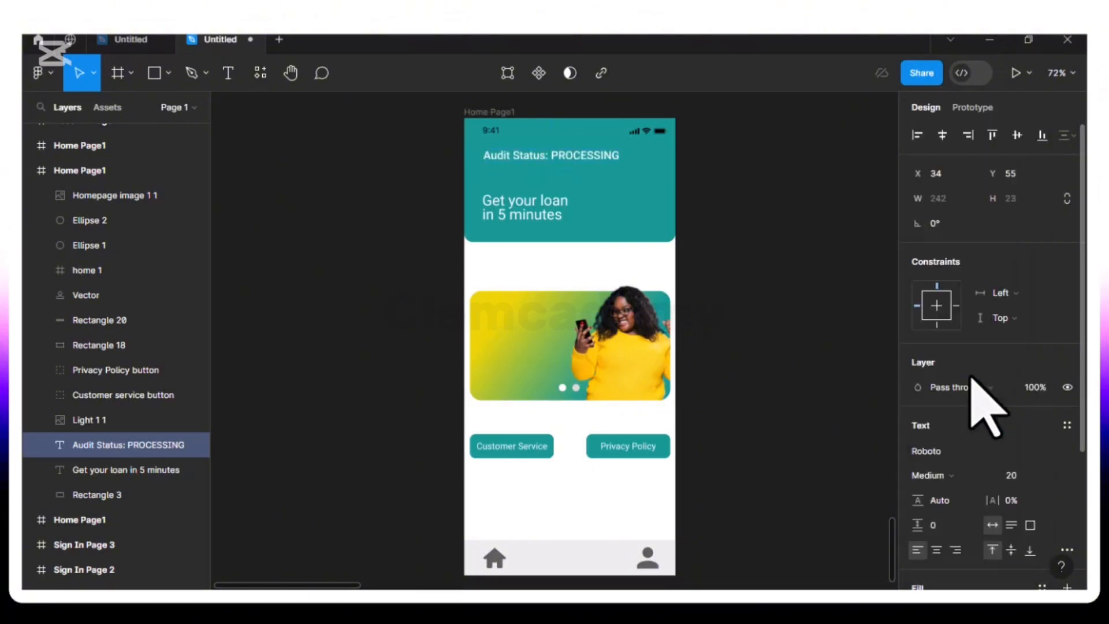
pyautogui.doubleClick(557, 167)
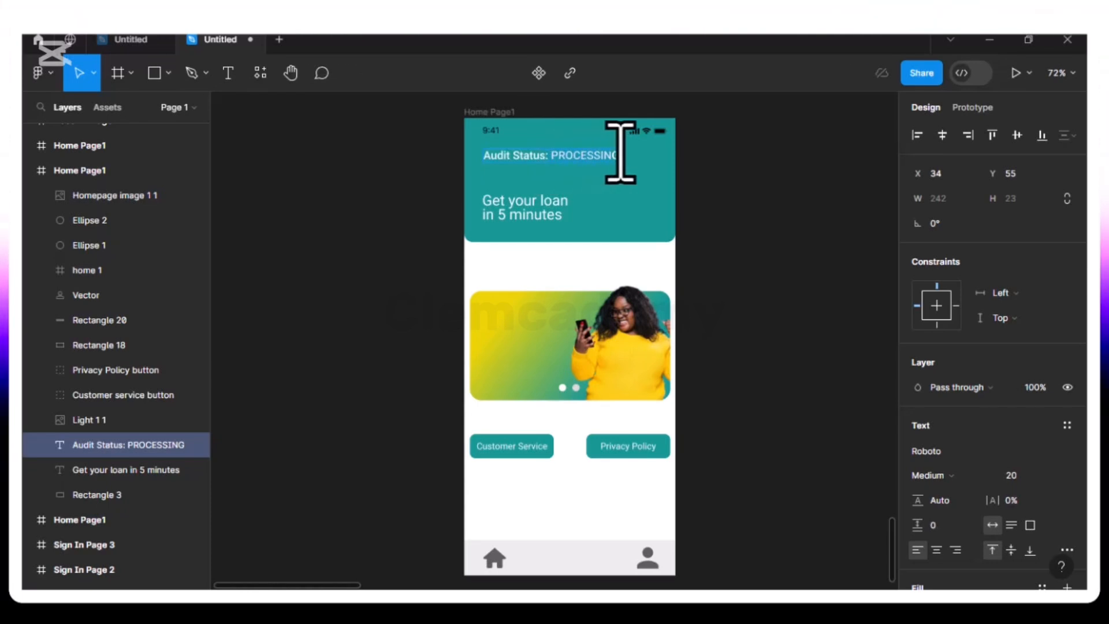
pyautogui.click(993, 475)
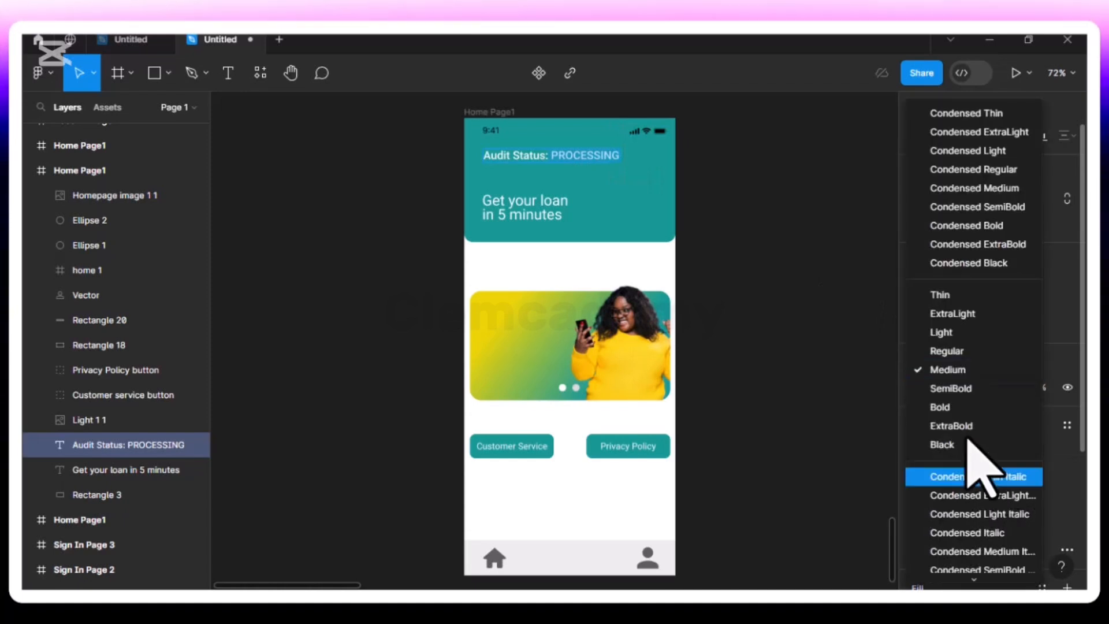
pyautogui.click(959, 393)
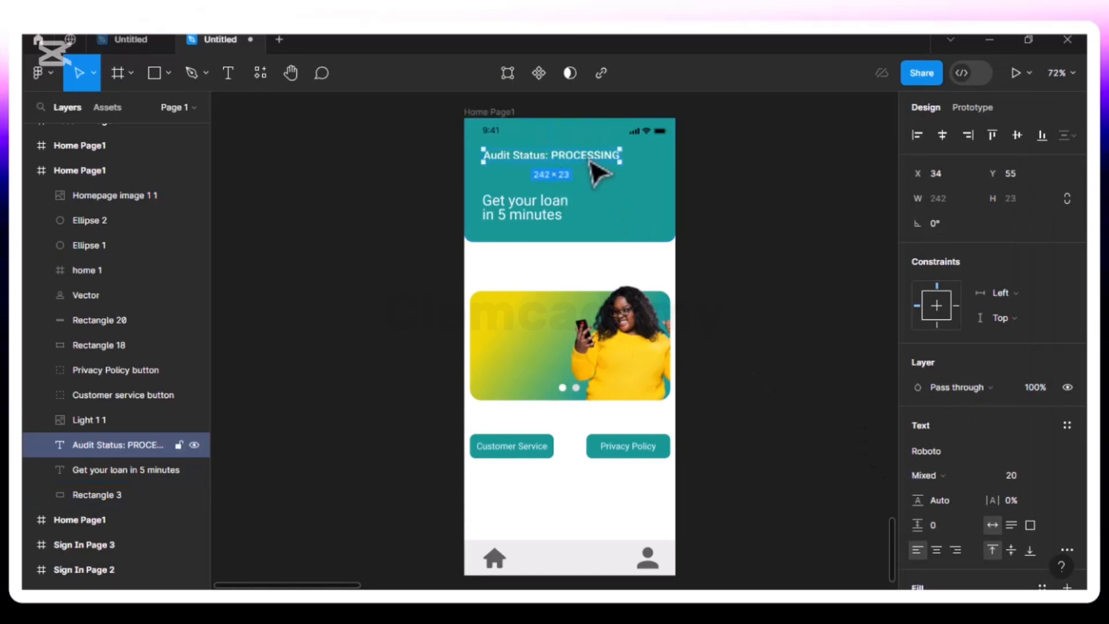
# - Nudge the audit status text to the right until it is horizontally centred in the header
pyautogui.press('Right')
pyautogui.press('Right')
pyautogui.press('Right')
pyautogui.press('Right')
pyautogui.press('Right')
pyautogui.press('Right')
pyautogui.press('Right')
pyautogui.press('Right')
pyautogui.press('Right')
pyautogui.press('Right')
pyautogui.press('Right')
pyautogui.press('Right')
pyautogui.press('Right')
pyautogui.press('Right')
pyautogui.press('Right')
pyautogui.press('Right')
pyautogui.press('Right')
pyautogui.press('Right')
pyautogui.press('Right')
pyautogui.press('Right')
pyautogui.press('Right')
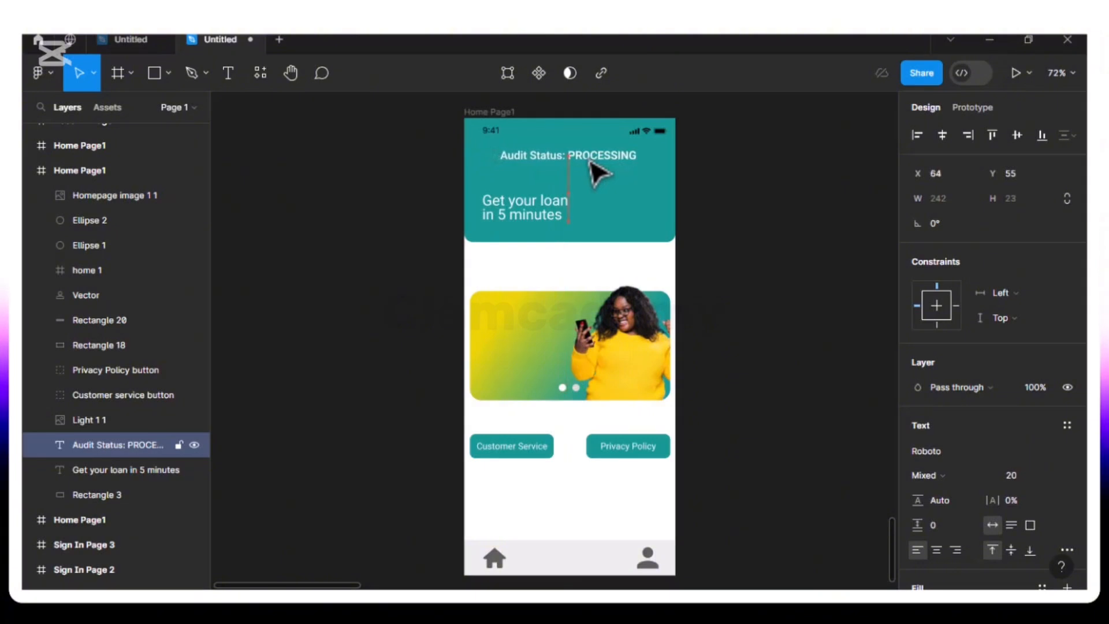
# - Replace the "Get your loan in 5 minutes" text with "Maximum Amount" and move it to X 74, Y 110
pyautogui.click(527, 210)
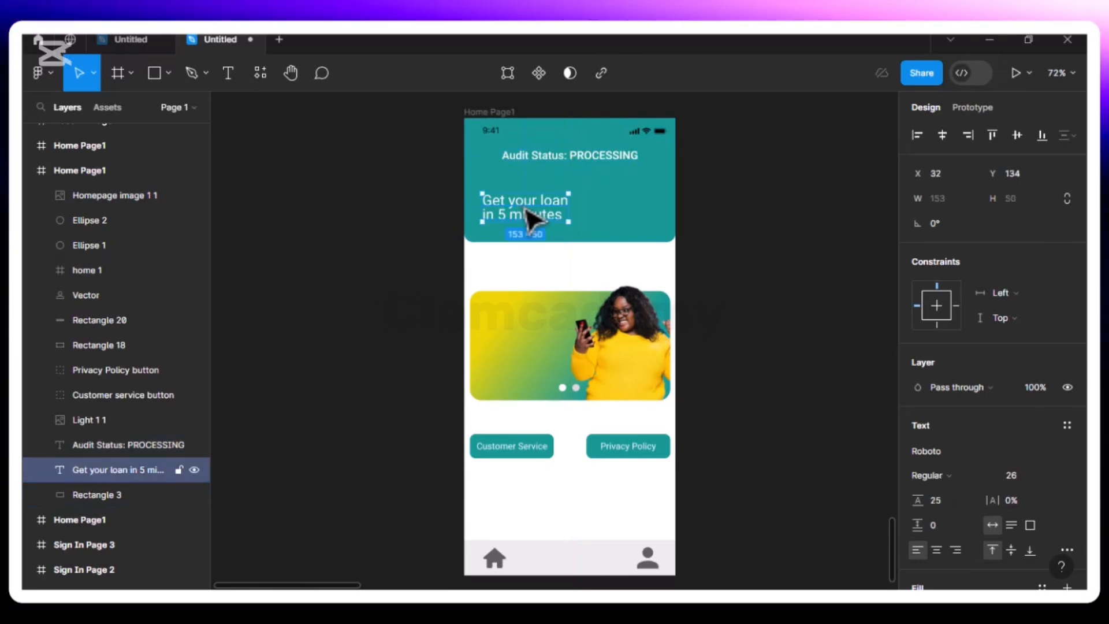
pyautogui.doubleClick(527, 212)
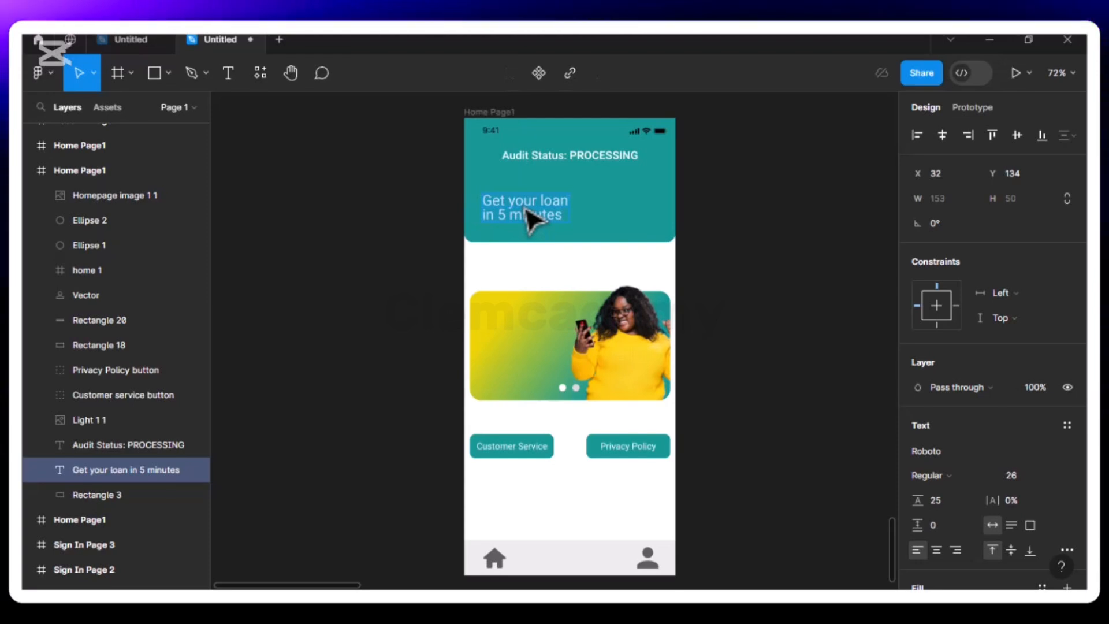
pyautogui.write('Ma')
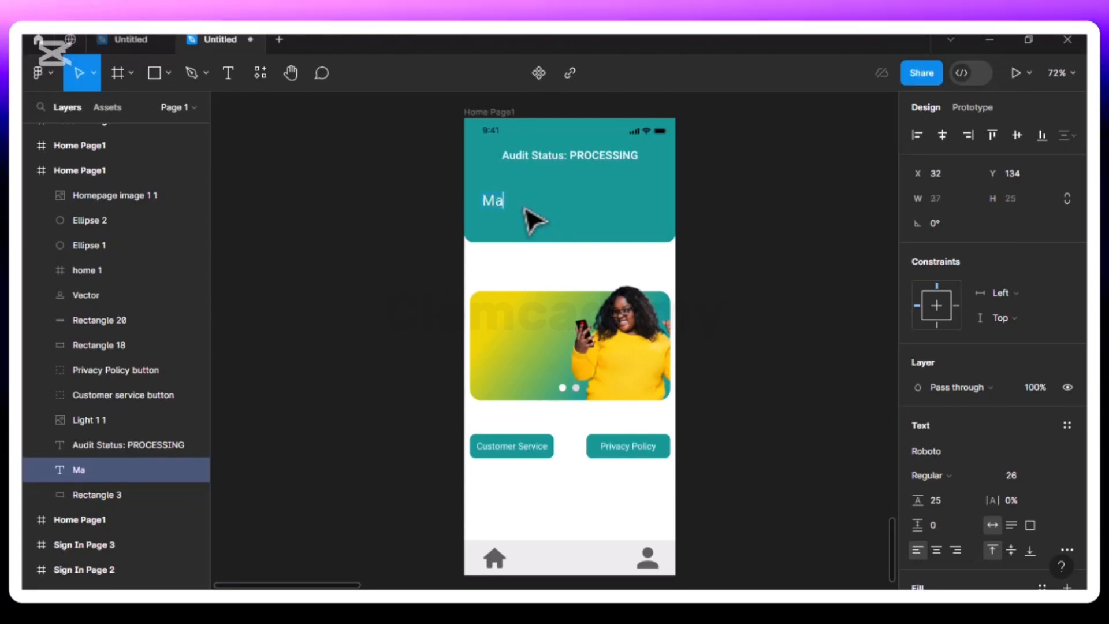
pyautogui.write('ximu')
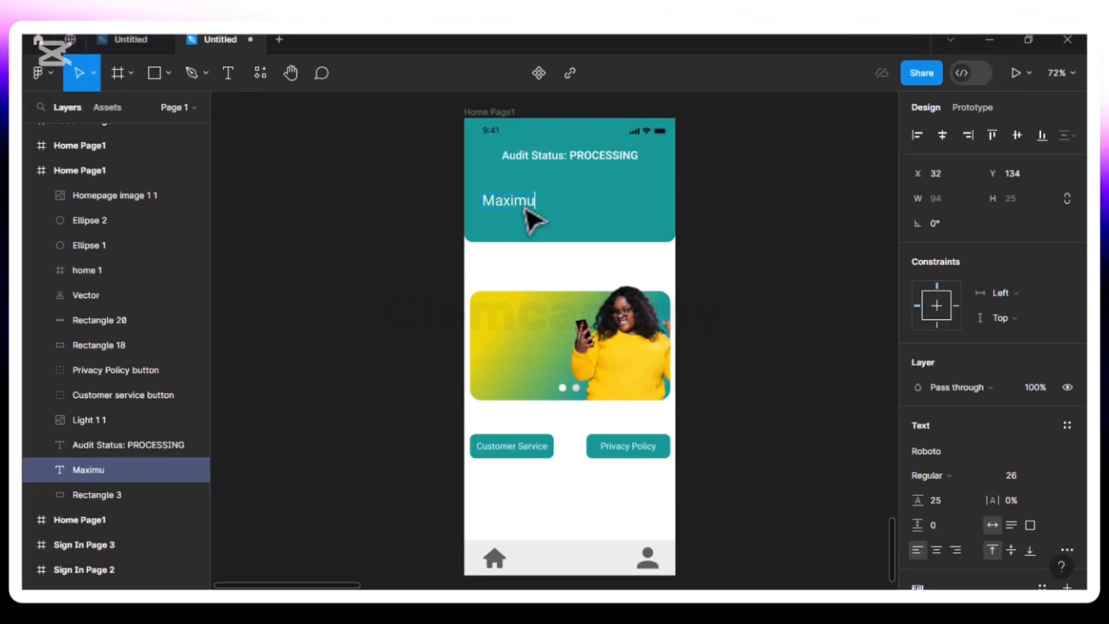
pyautogui.write('m A')
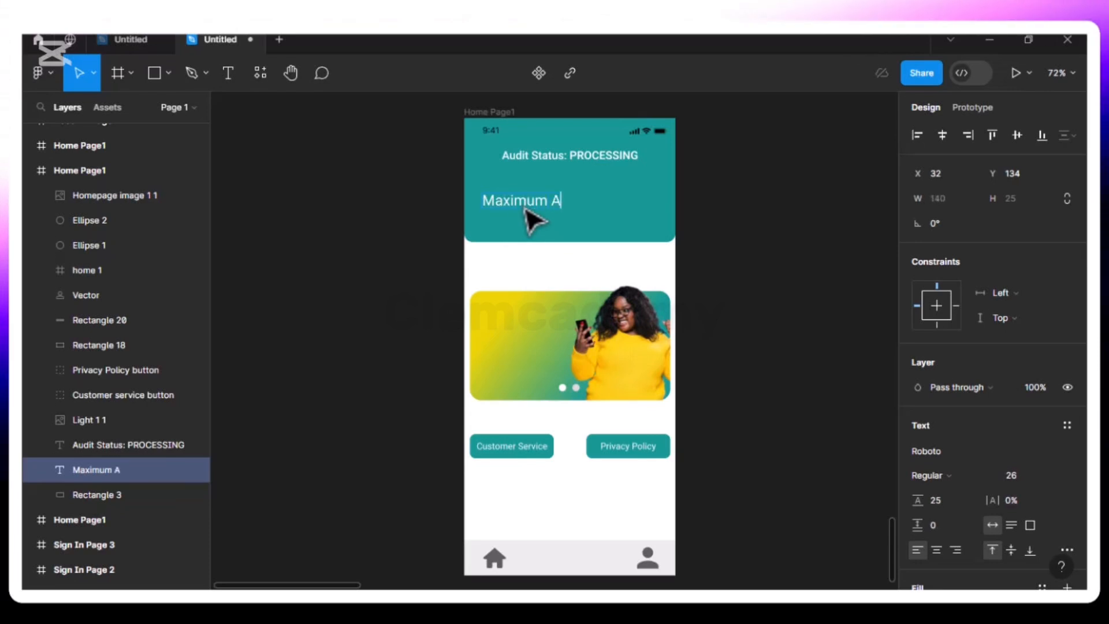
pyautogui.write('monu')
pyautogui.press('BackSpace')
pyautogui.press('BackSpace')
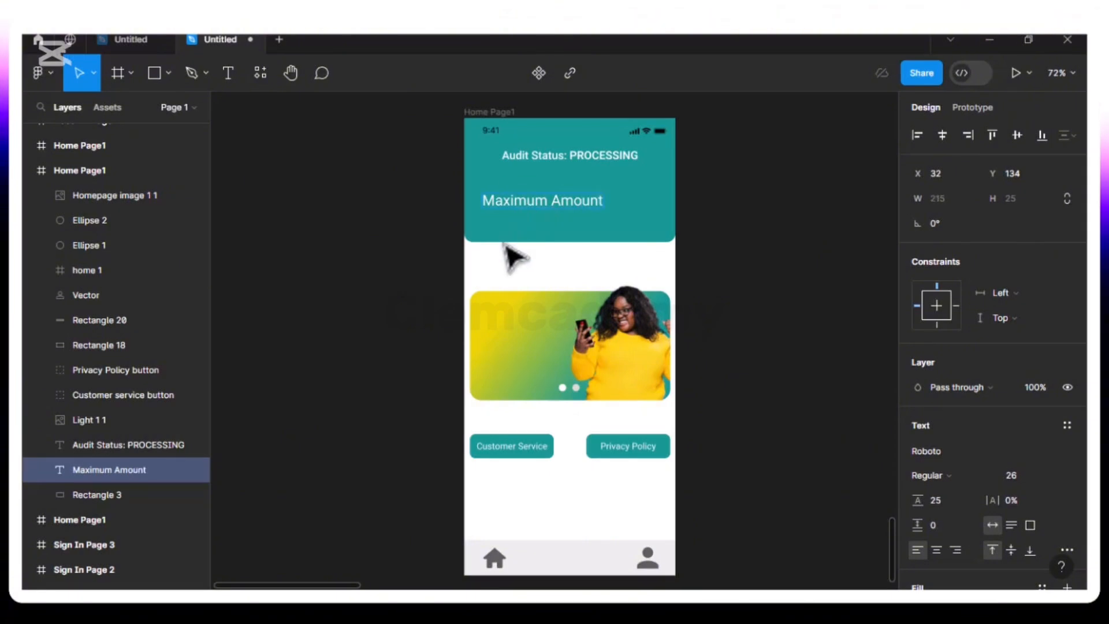
pyautogui.press('Escape')
pyautogui.moveTo(561, 206); pyautogui.dragTo(586, 192)
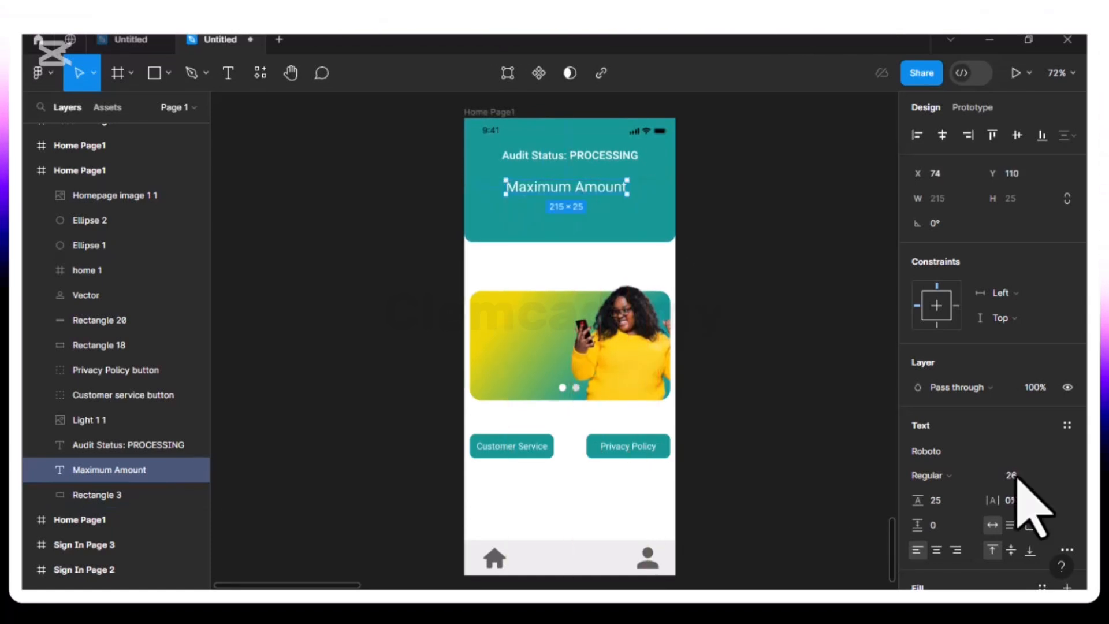
# - Set the "Maximum Amount" text to font size 16 and Medium weight
pyautogui.click(1052, 476)
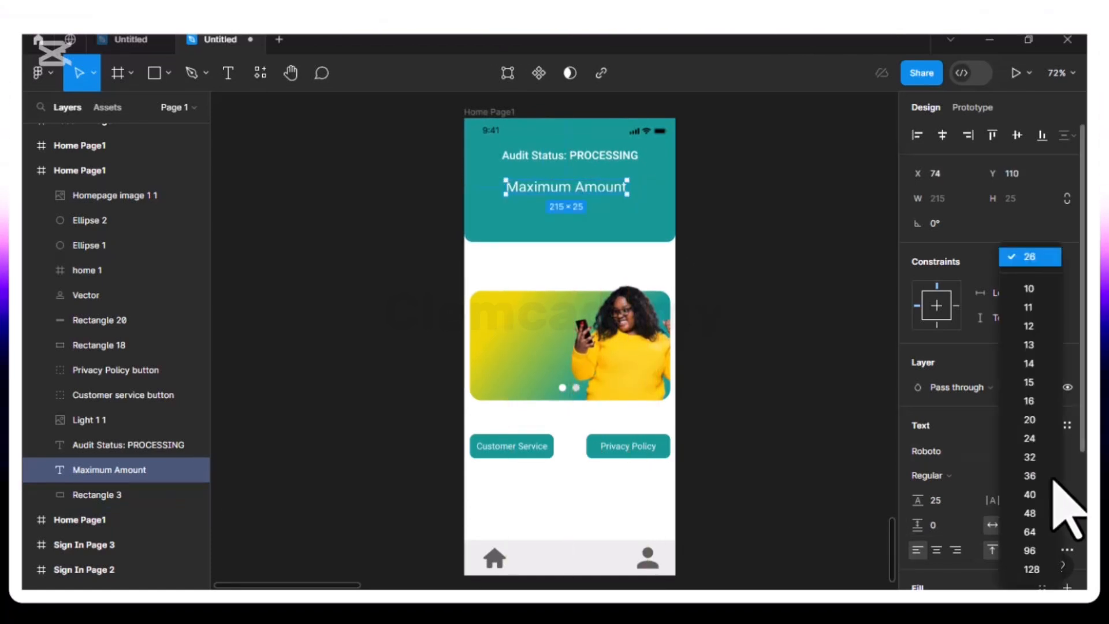
pyautogui.click(1043, 401)
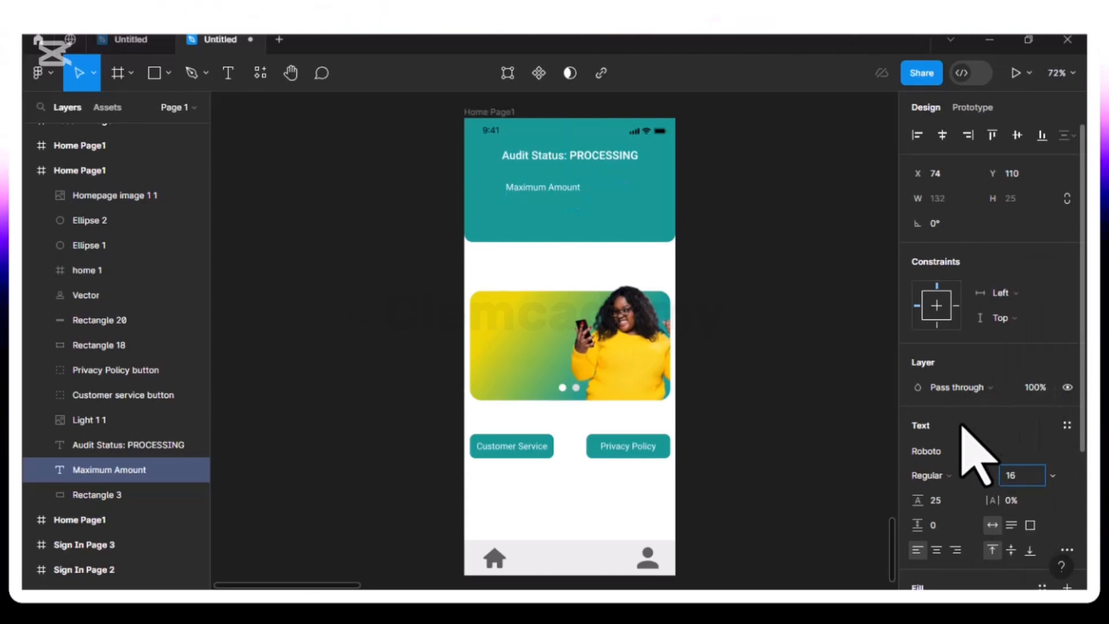
pyautogui.click(989, 477)
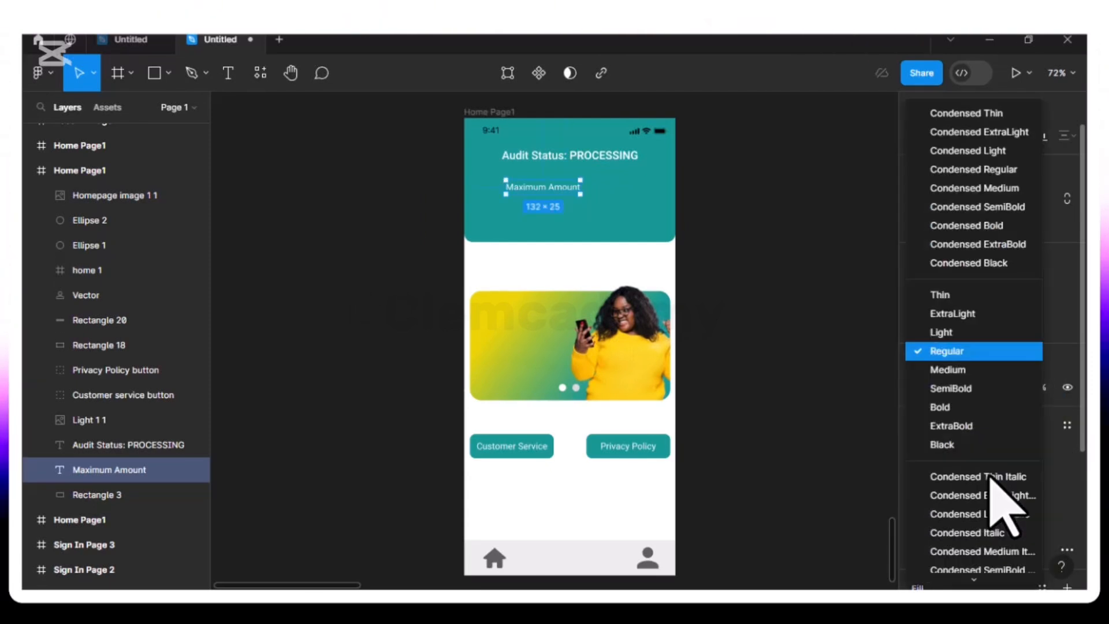
pyautogui.click(941, 374)
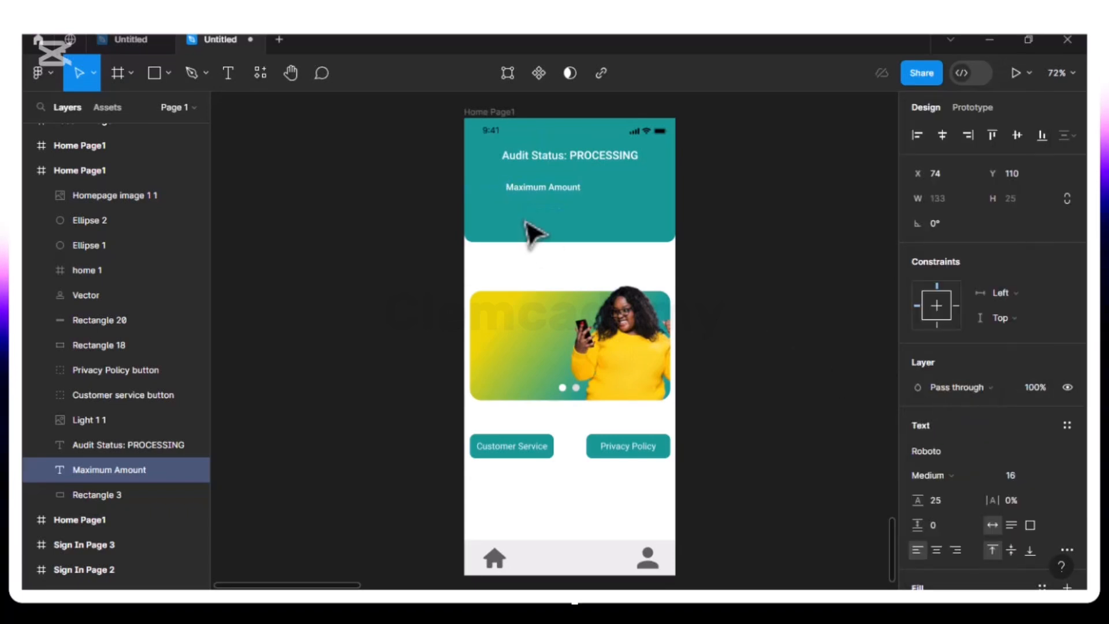
# - Centre the "Maximum Amount" text beneath the audit status line at X 121, Y 94
pyautogui.moveTo(545, 195); pyautogui.dragTo(577, 185)
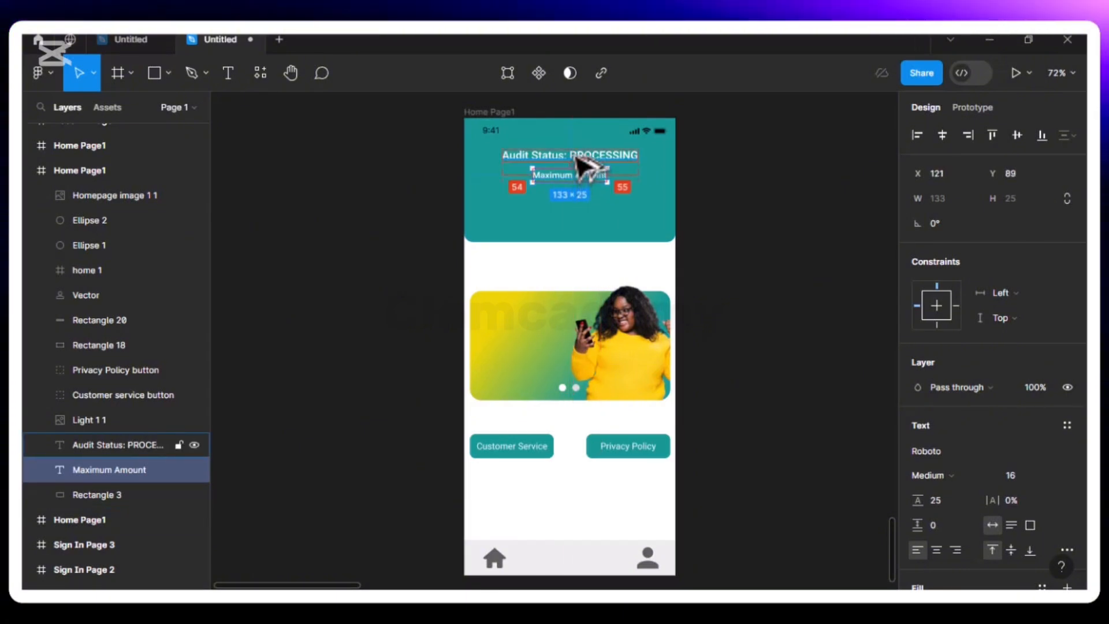
pyautogui.press('Down')
pyautogui.press('Down')
pyautogui.press('Down')
pyautogui.press('Down')
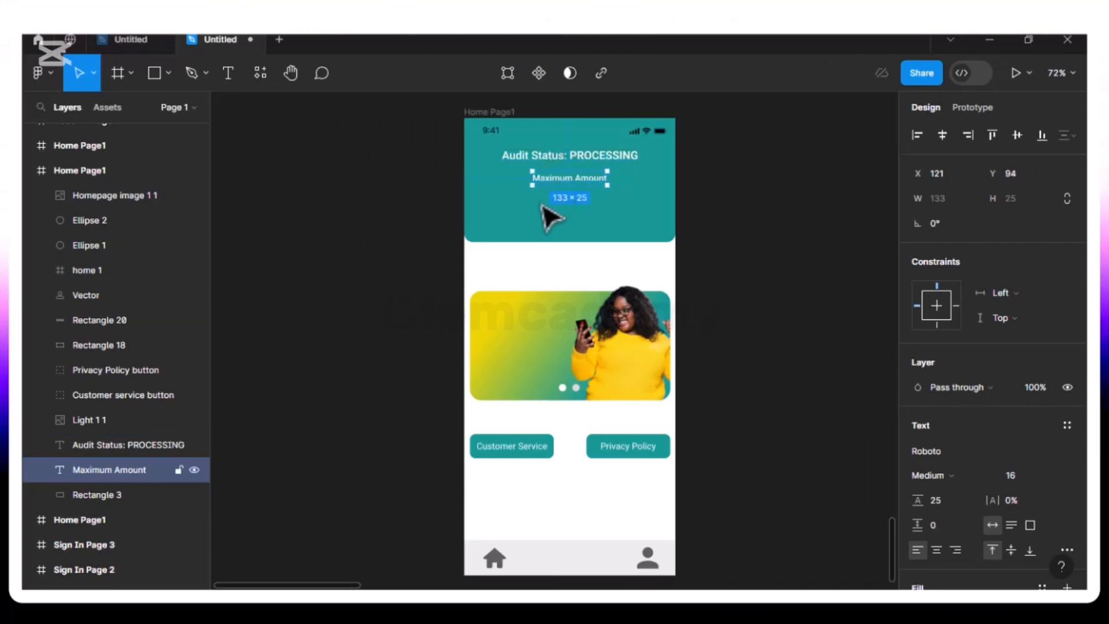
# - Copy the red "₦ 200,000" text from the loan limit card on the "Fast loan Approvals" home page
pyautogui.click(536, 222)
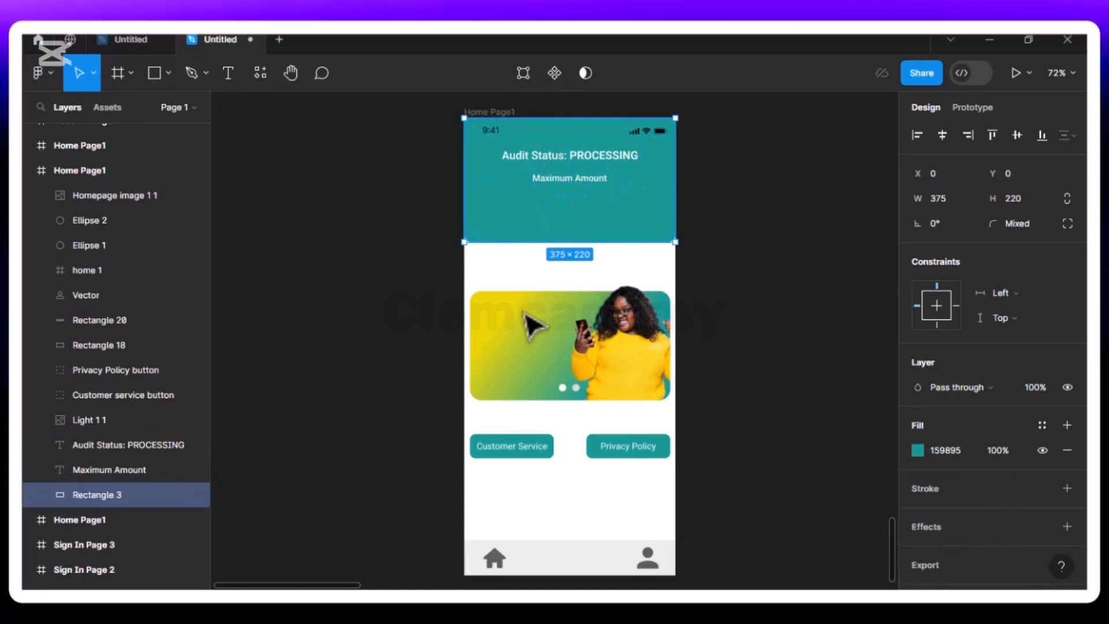
pyautogui.scroll(15, 572, 300)
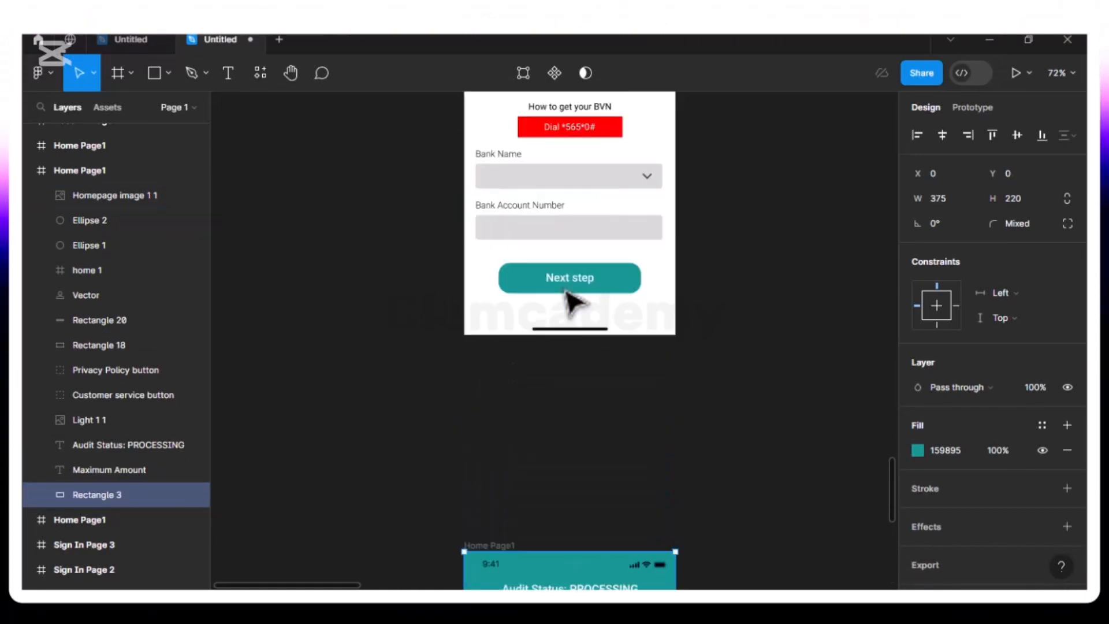
pyautogui.scroll(10, 572, 301)
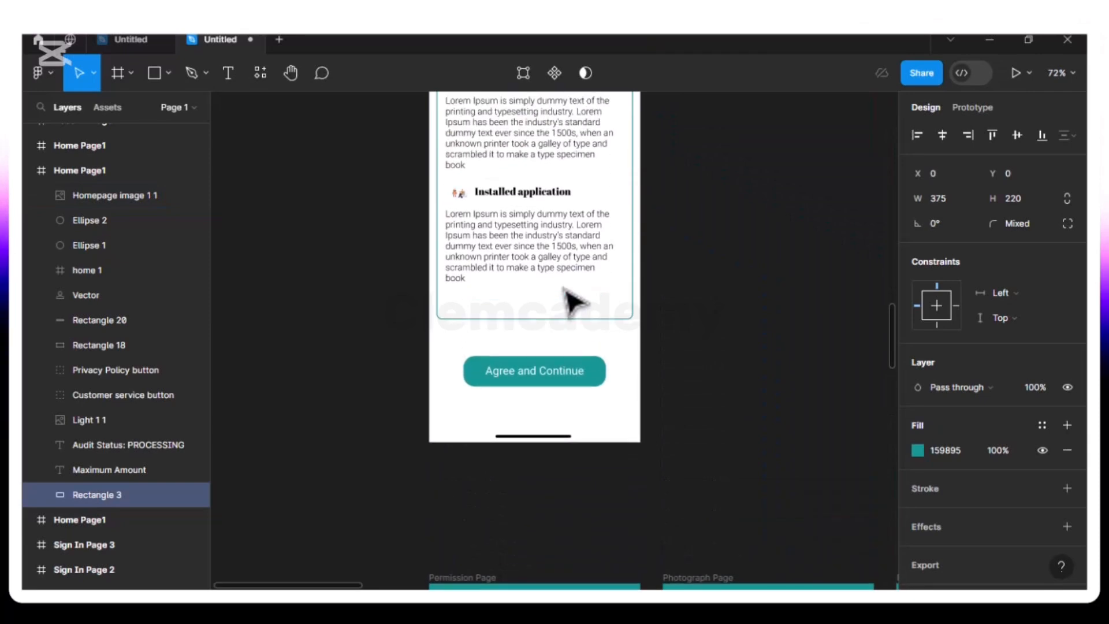
pyautogui.hscroll(15, 572, 301)
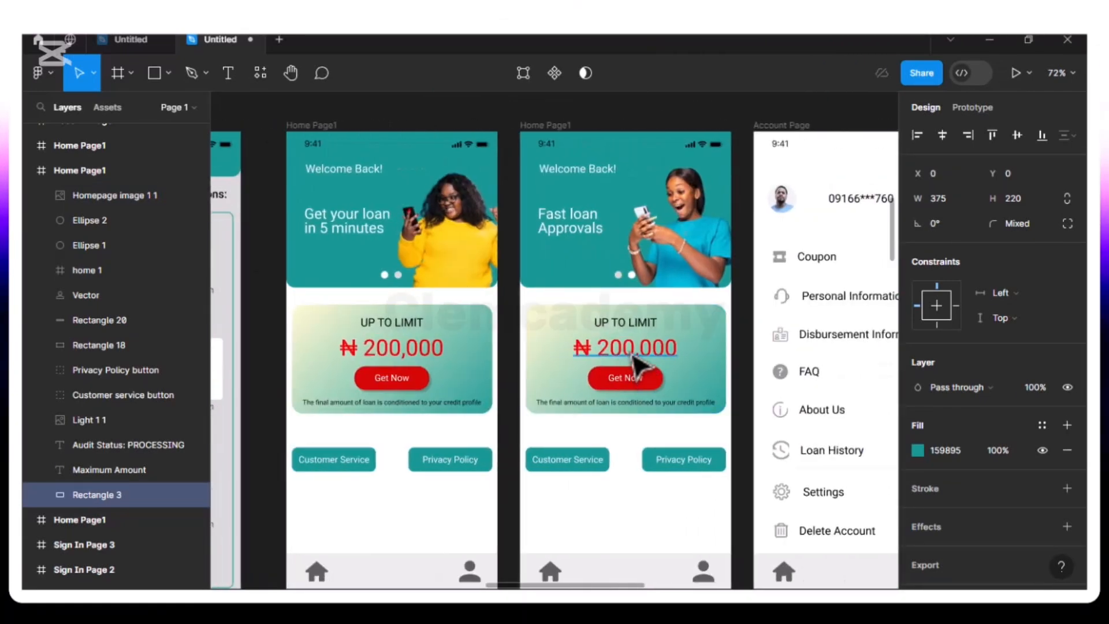
pyautogui.click(634, 357)
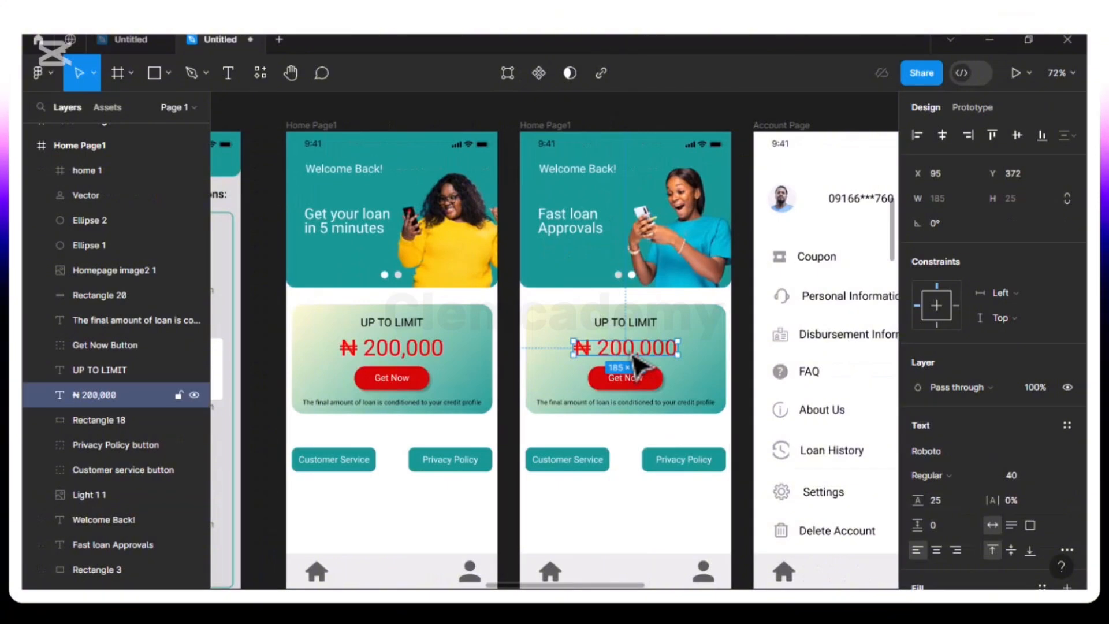
# - Paste the amount text into the audit-status screen and move it beneath "Maximum Amount" in the header at X 95, Y 135
pyautogui.scroll(-15, 635, 364)
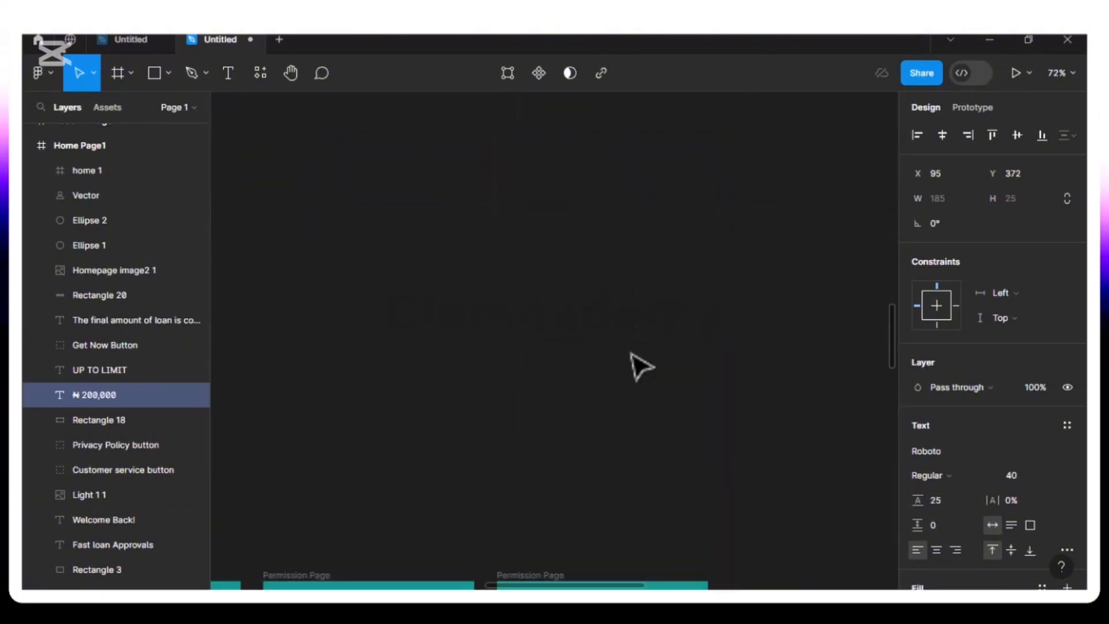
pyautogui.scroll(-5, 641, 367)
pyautogui.hscroll(-8, 641, 367)
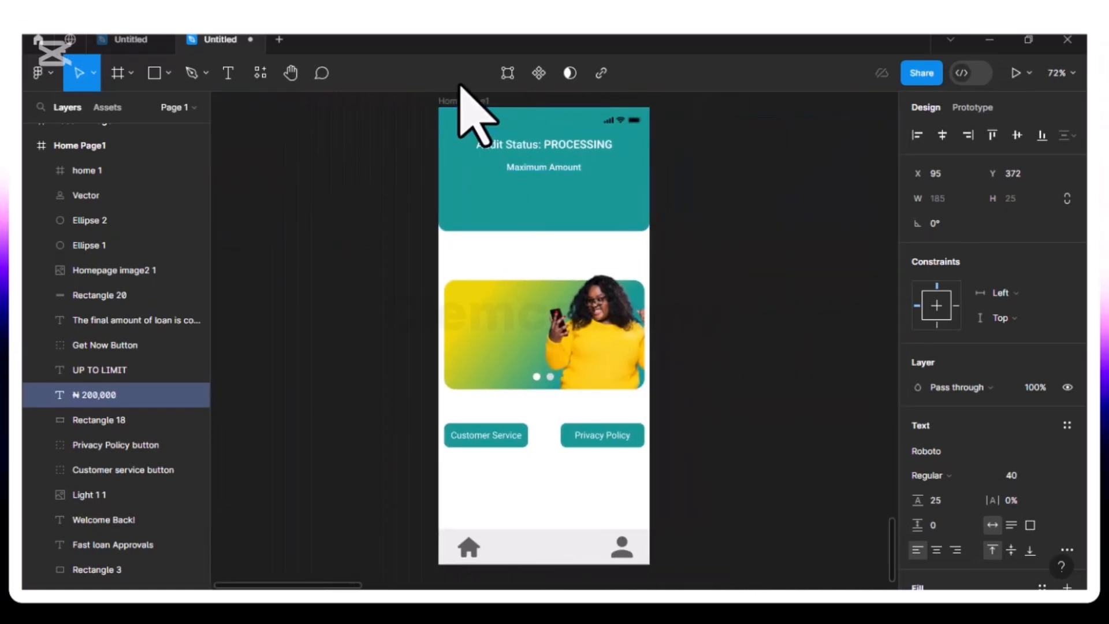
pyautogui.click(464, 99)
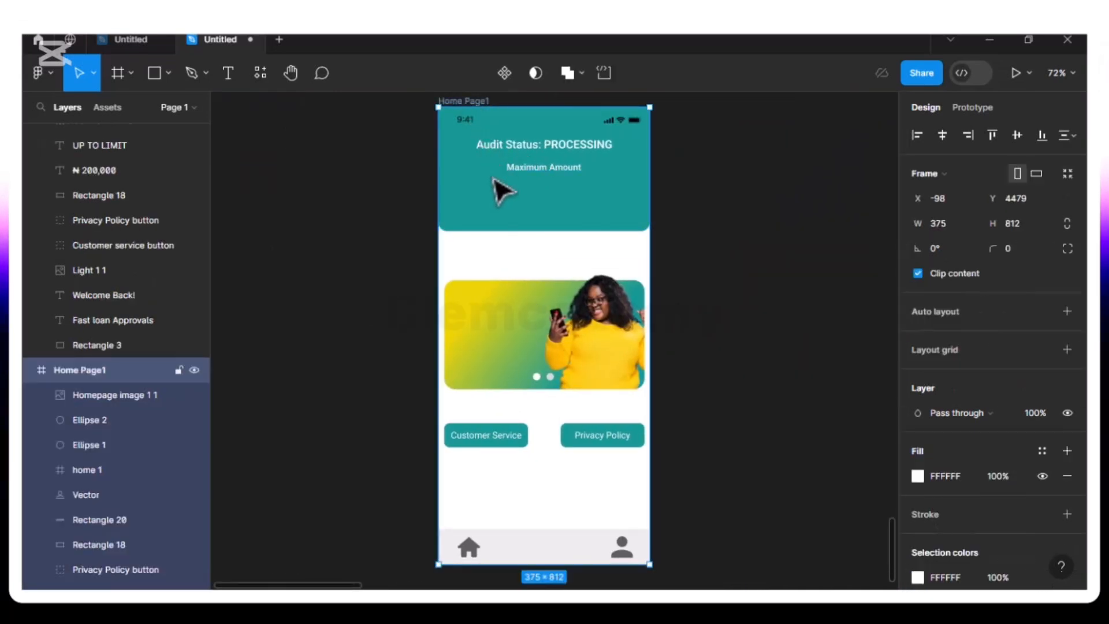
pyautogui.hotkey('ctrl', 'v')
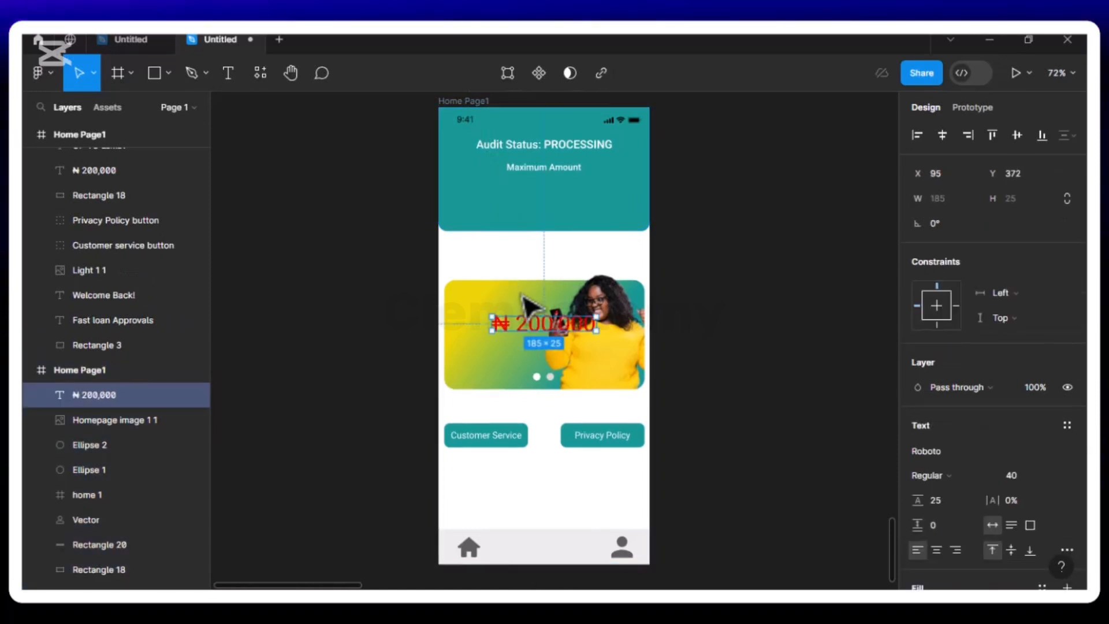
pyautogui.moveTo(537, 334); pyautogui.dragTo(530, 196)
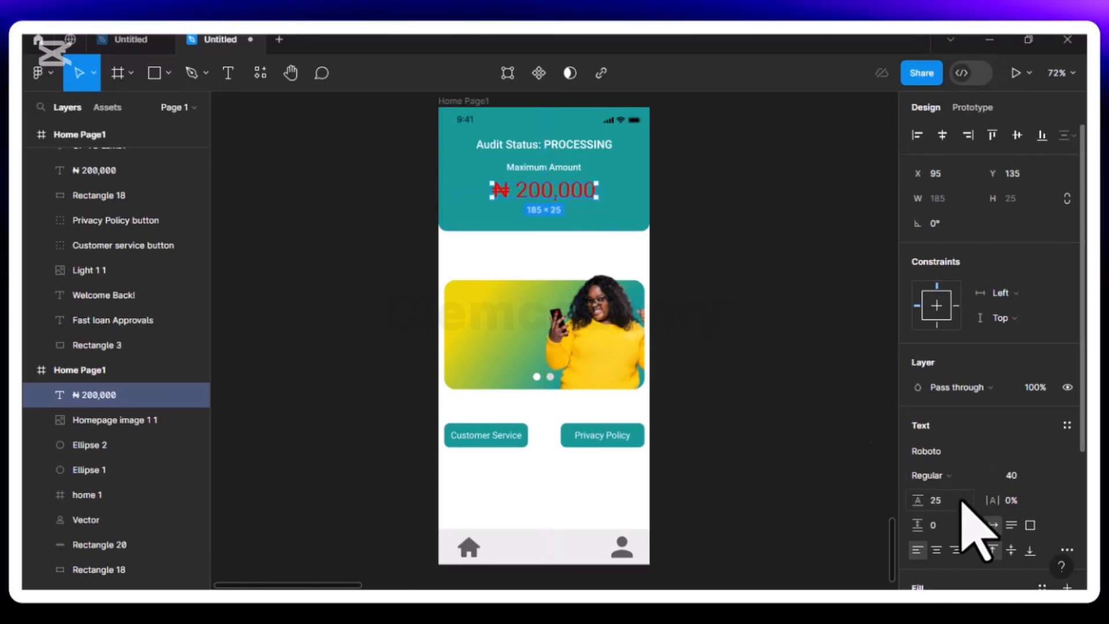
# - Change the fill of the header's "₦ 200,000" text to white, FFFFFF
pyautogui.scroll(-3, 973, 529)
pyautogui.click(918, 418)
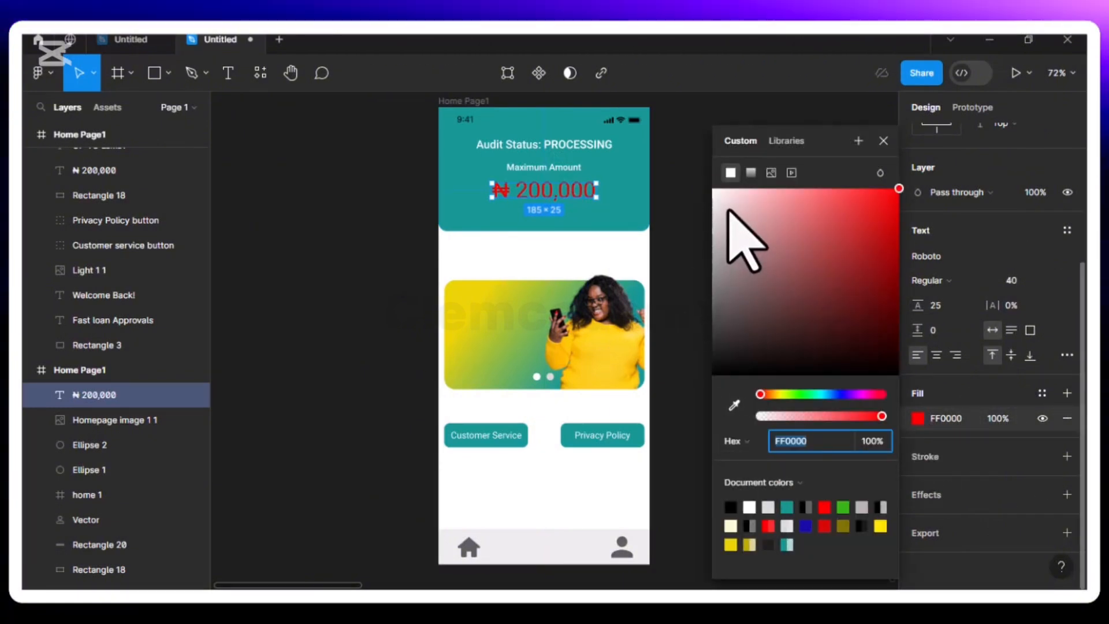
pyautogui.moveTo(727, 210); pyautogui.dragTo(688, 185)
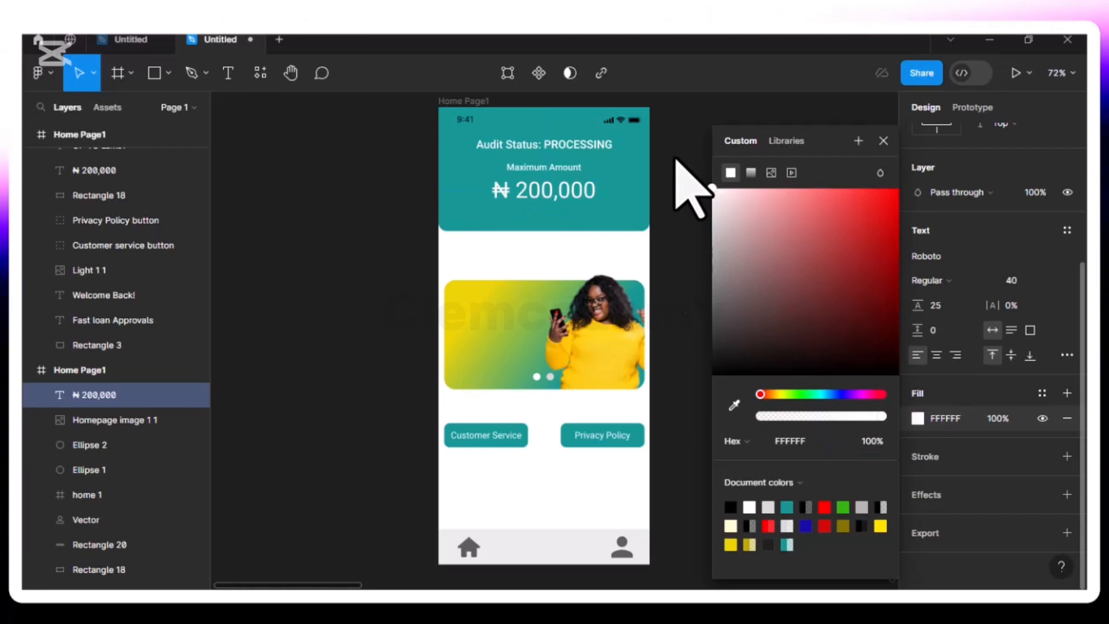
pyautogui.click(883, 141)
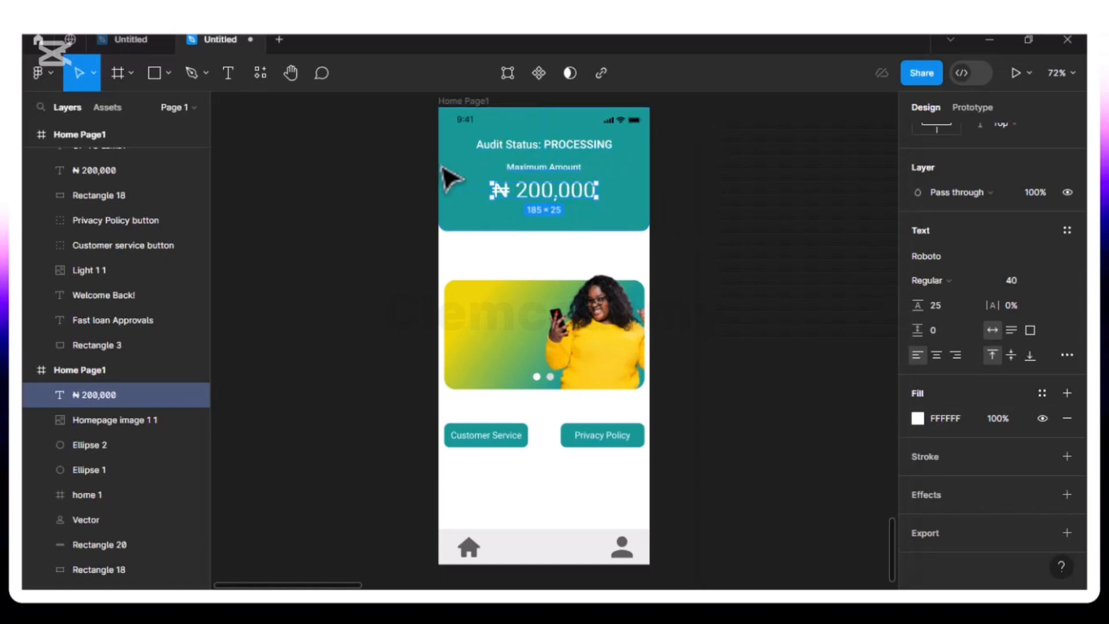
pyautogui.click(469, 151)
pyautogui.moveTo(469, 151); pyautogui.dragTo(569, 184)
pyautogui.hotkey('ctrl', 'z')
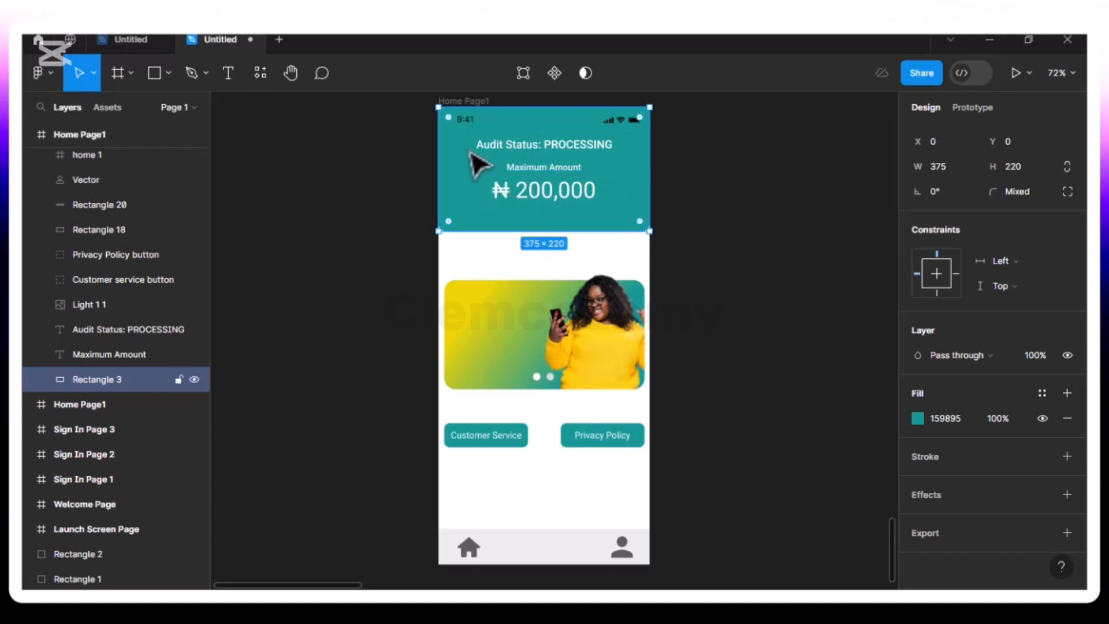
pyautogui.click(402, 192)
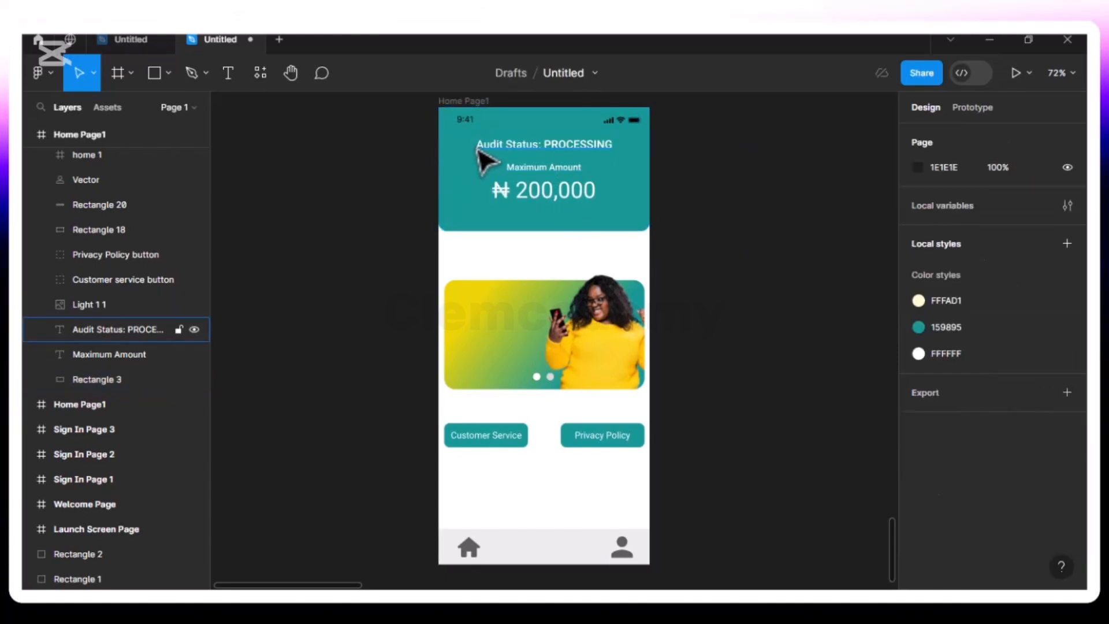
pyautogui.moveTo(494, 155); pyautogui.dragTo(557, 186)
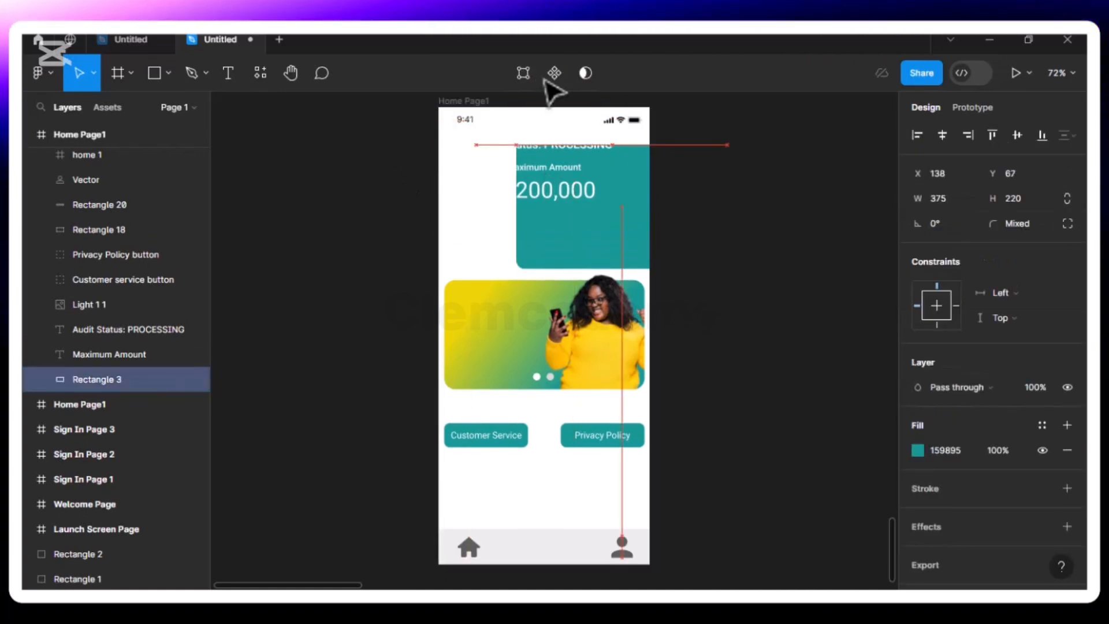
pyautogui.hotkey('ctrl', 'z')
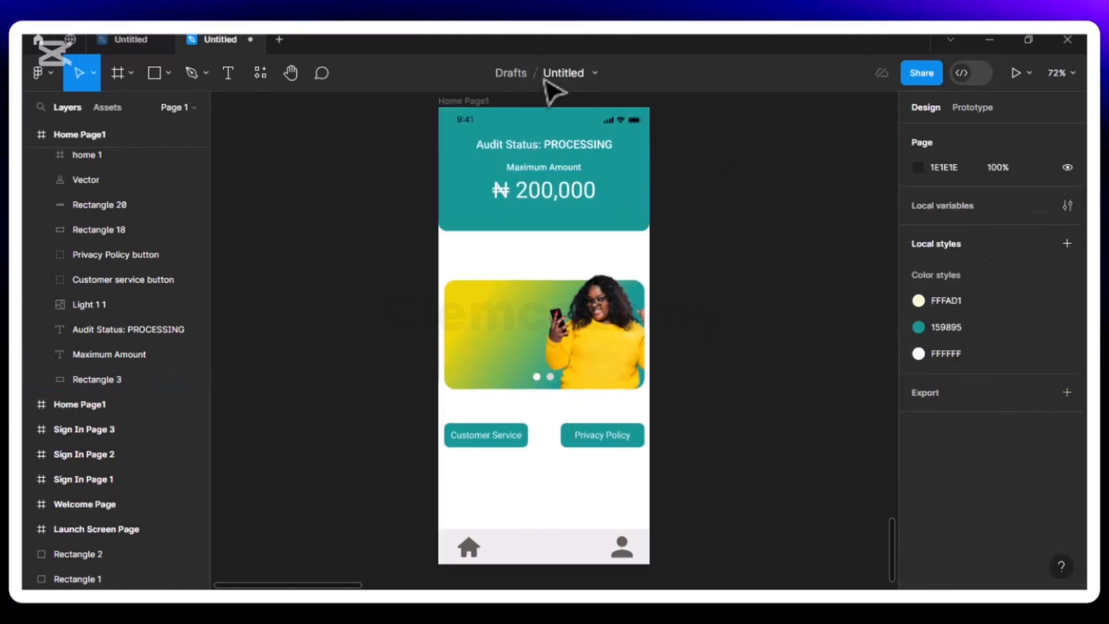
# - Centre the audit status, "Maximum Amount" and "₦ 200,000" texts together vertically in the teal header, 58 px below its upper edge
pyautogui.click(521, 158)
pyautogui.keyDown('shift'); pyautogui.click(523, 169); pyautogui.keyUp('shift')
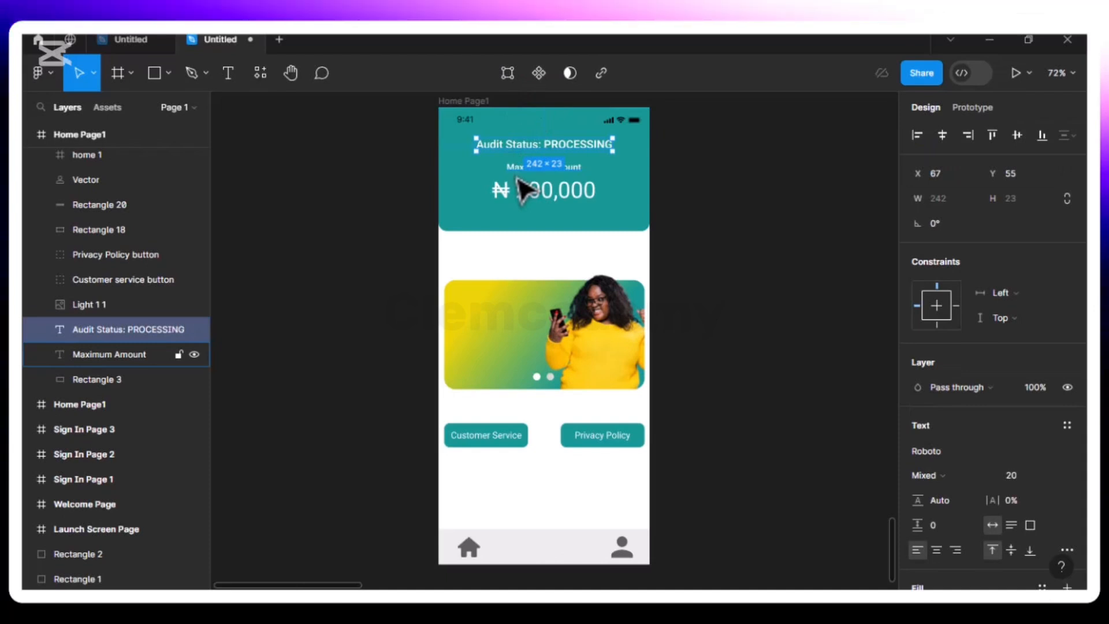
pyautogui.keyDown('shift'); pyautogui.click(525, 198); pyautogui.keyUp('shift')
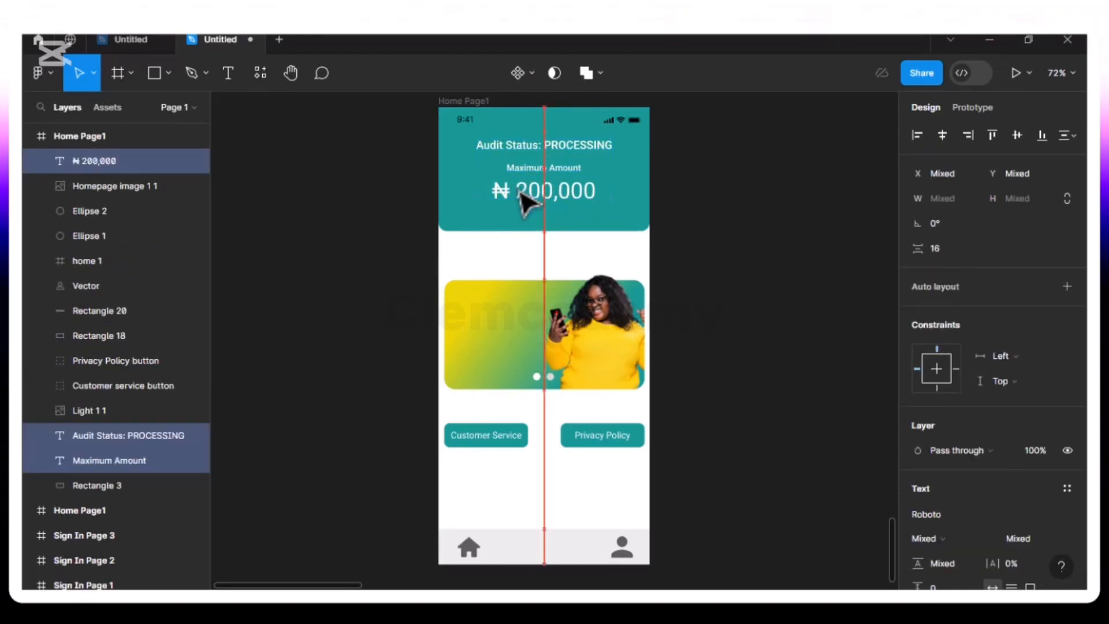
pyautogui.press('alt')
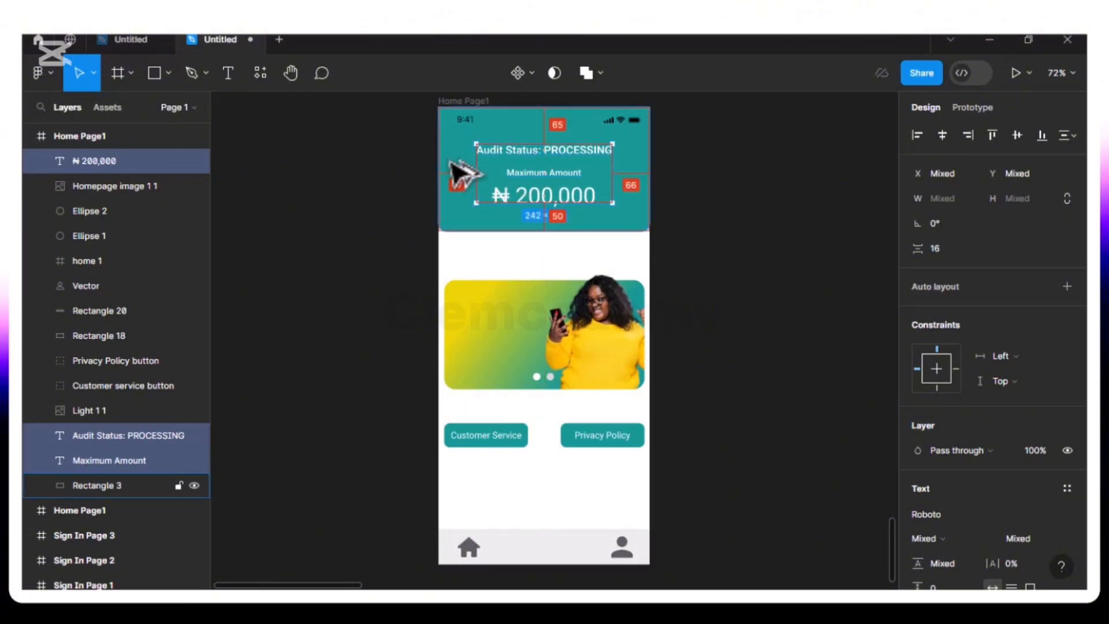
pyautogui.press('Up')
pyautogui.press('Up')
pyautogui.press('Up')
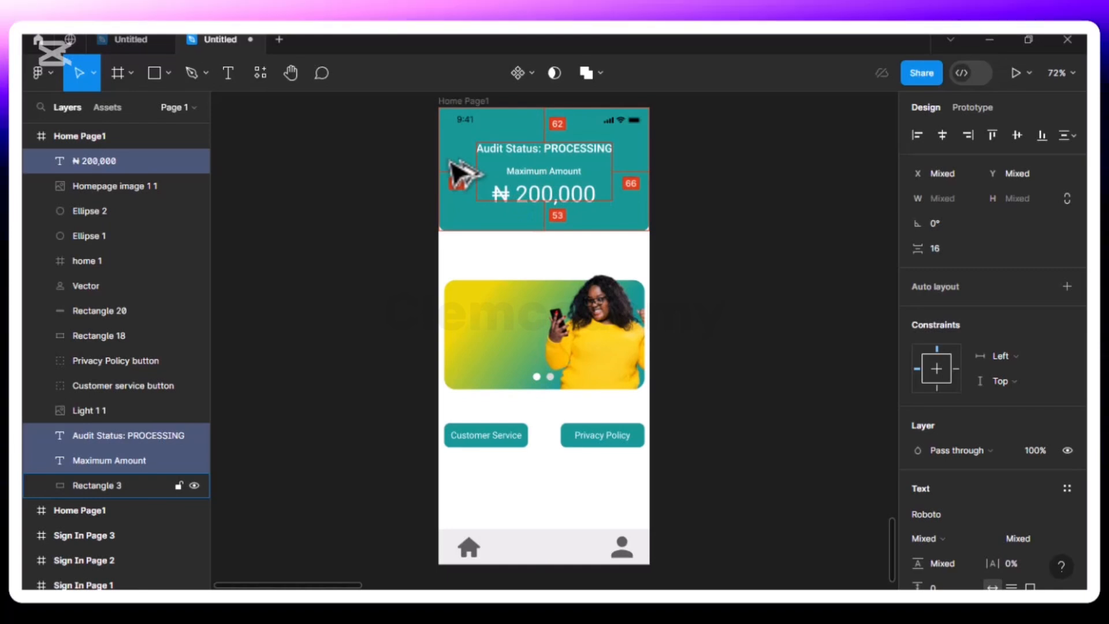
pyautogui.press('Up')
pyautogui.press('Up')
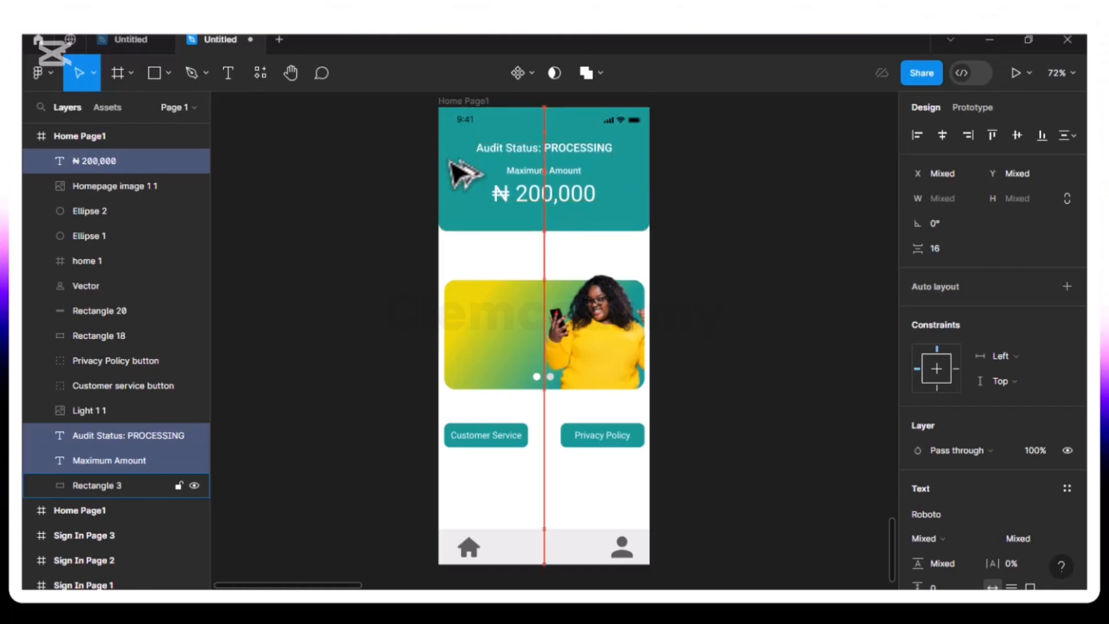
pyautogui.press('Up')
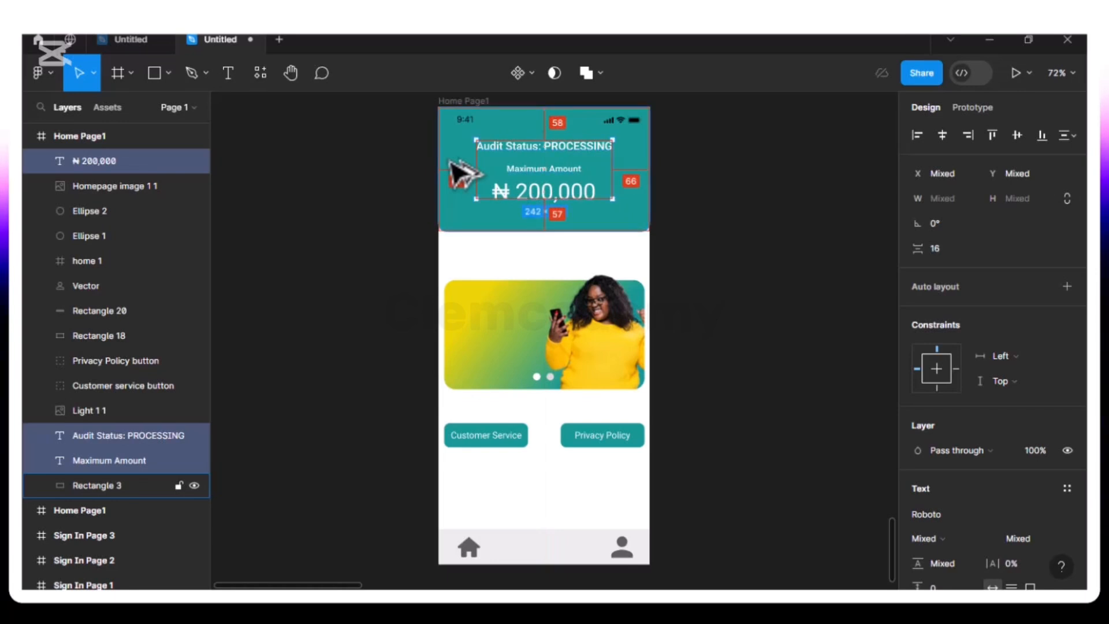
# - Duplicate the "Maximum Amount" text, move the copy onto the gradient carousel card at X 67, Y 381, and bring it to the front
pyautogui.click(530, 323)
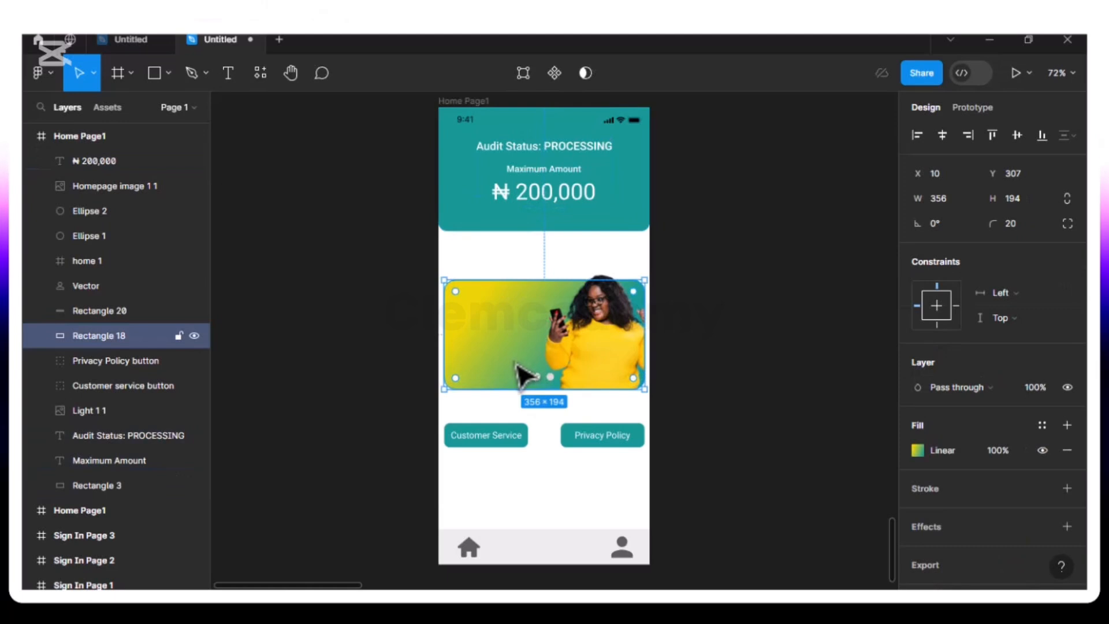
pyautogui.click(536, 174)
pyautogui.hotkey('ctrl', 'd')
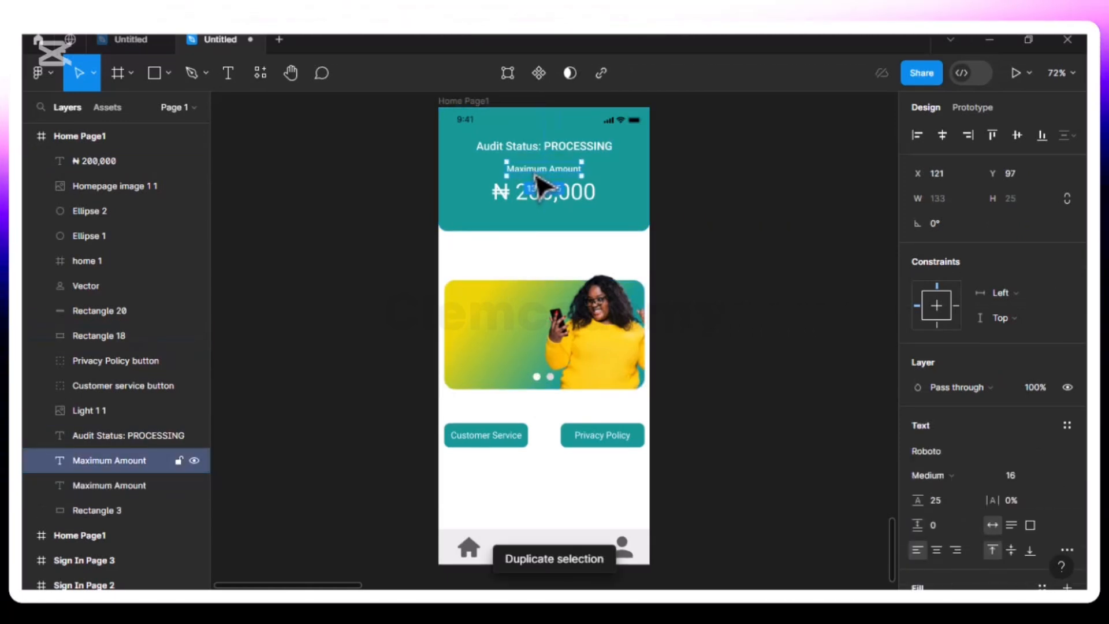
pyautogui.moveTo(509, 347); pyautogui.dragTo(508, 346)
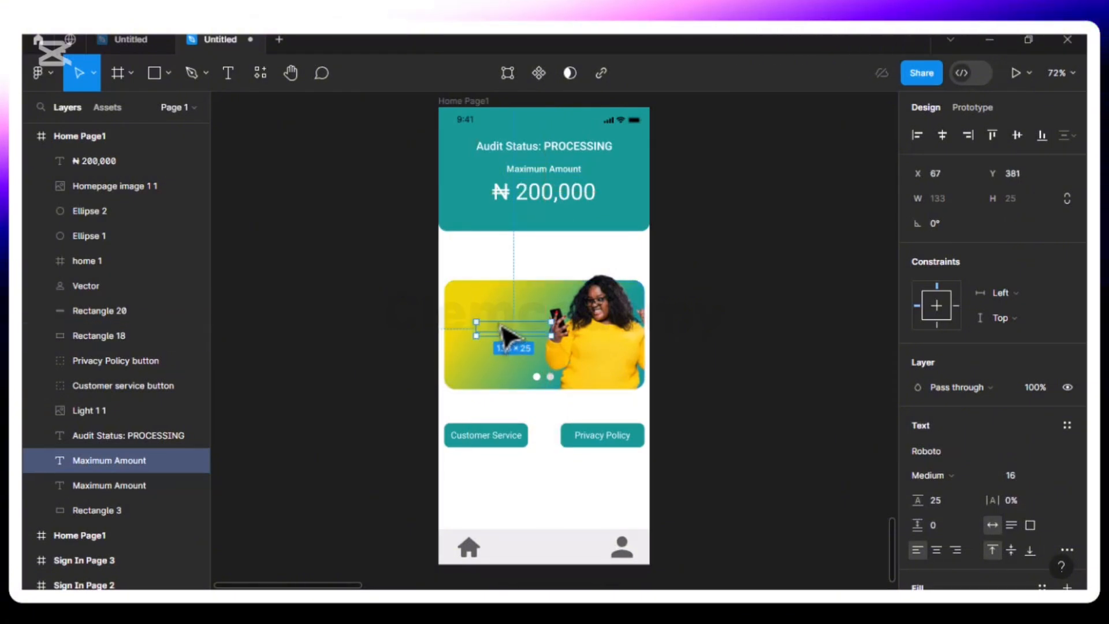
pyautogui.rightClick(500, 327)
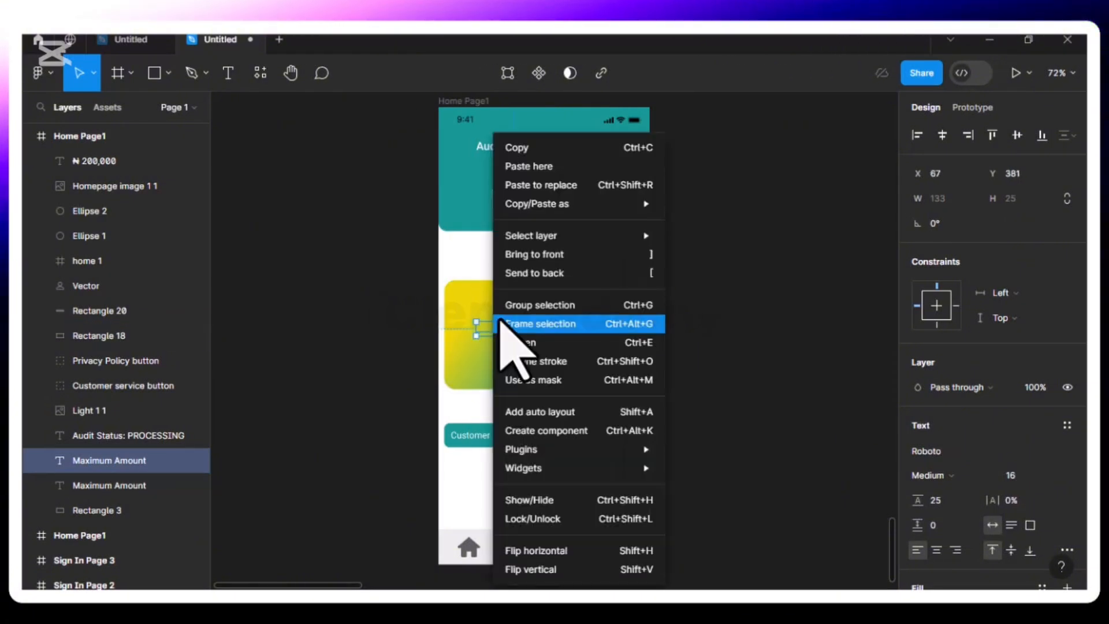
pyautogui.click(539, 257)
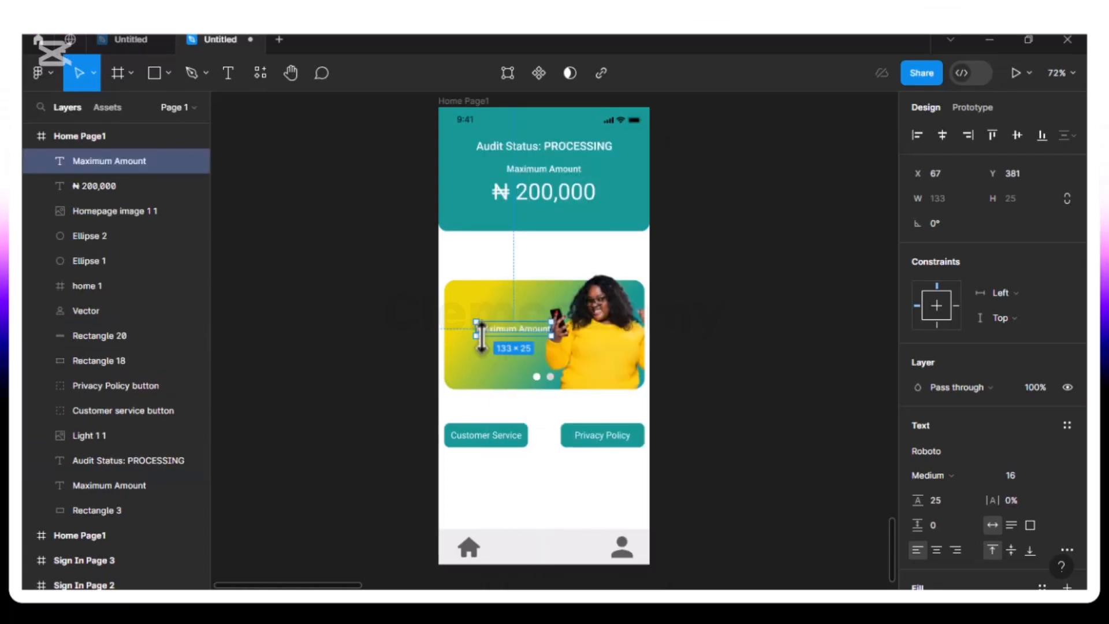
# - Replace the card text with "Get your loan in 5 minutes", breaking the line after "loan", and set its font size to 24
pyautogui.doubleClick(519, 329)
pyautogui.write('Get')
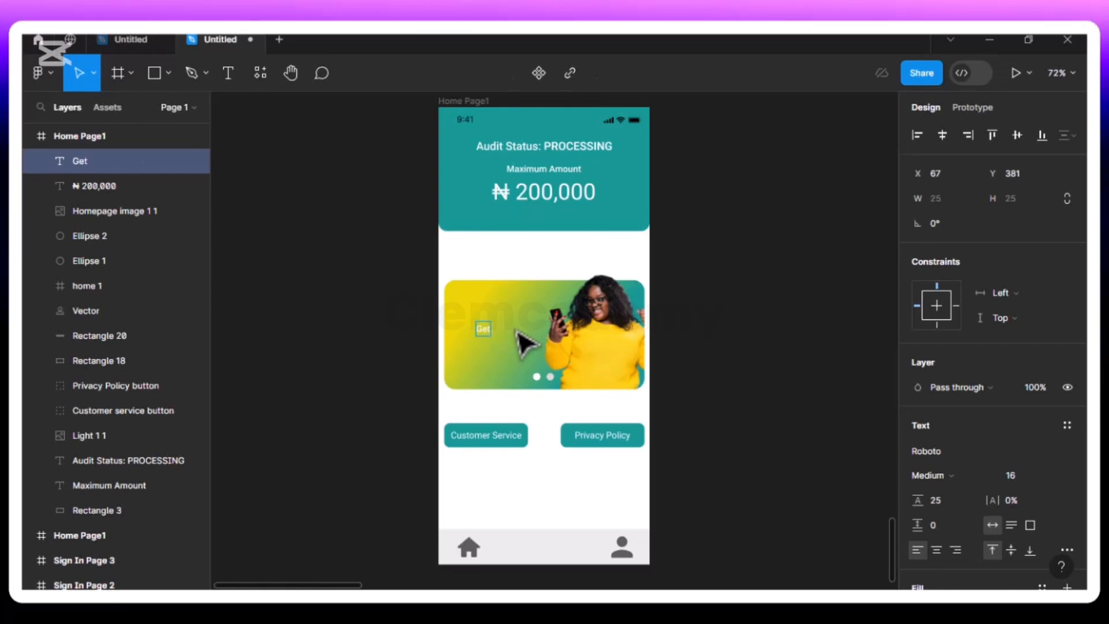
pyautogui.write(' your')
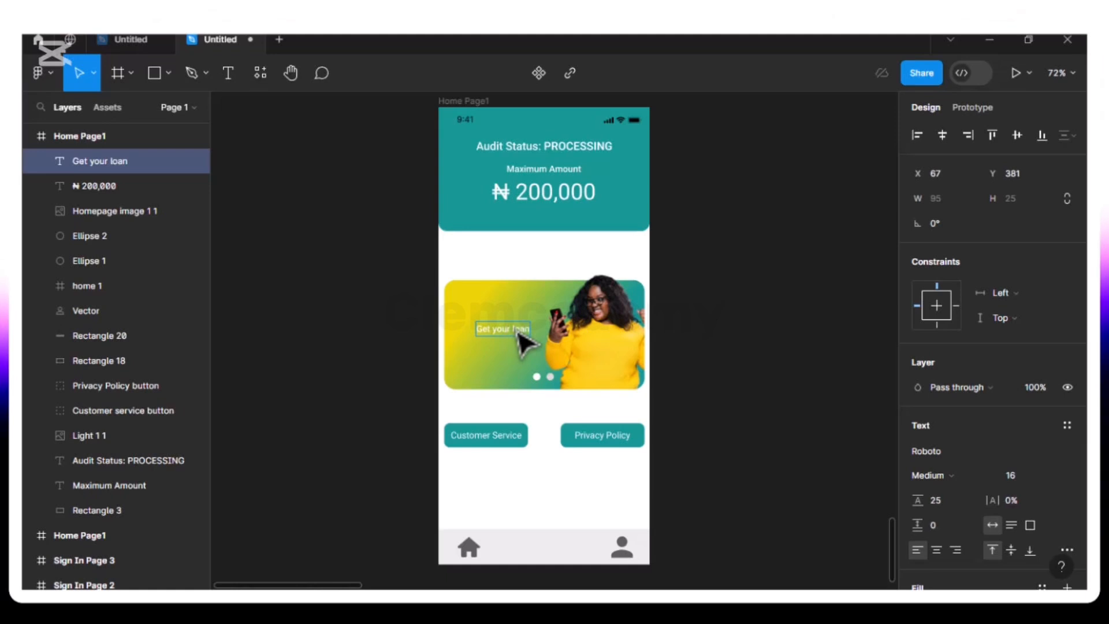
pyautogui.write(' loan')
pyautogui.press('Return')
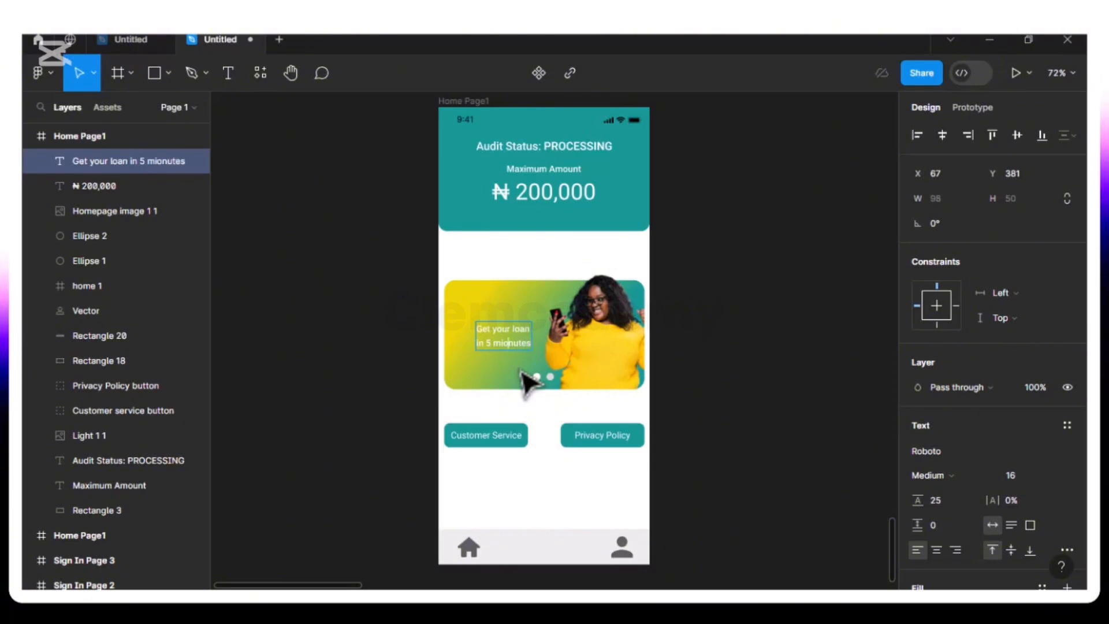
pyautogui.press('BackSpace')
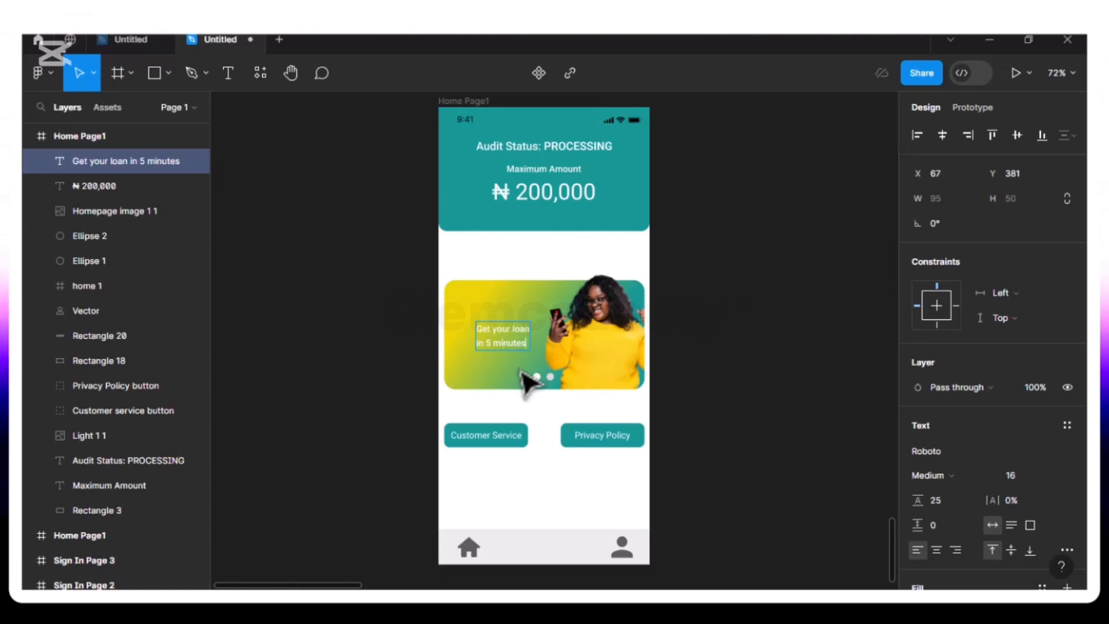
pyautogui.press('Escape')
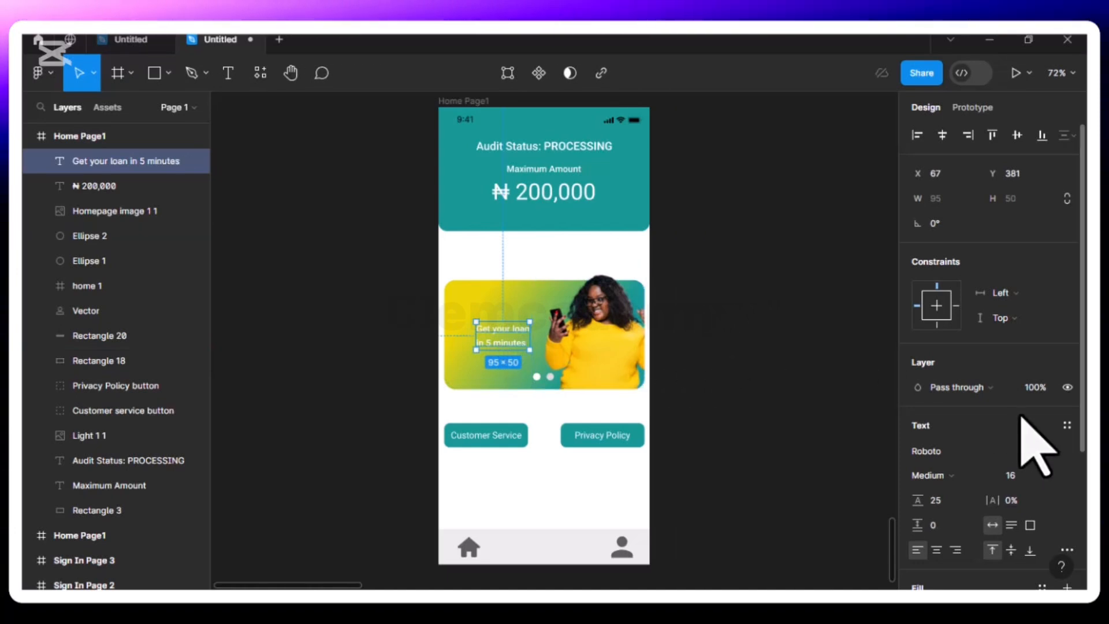
pyautogui.click(1054, 476)
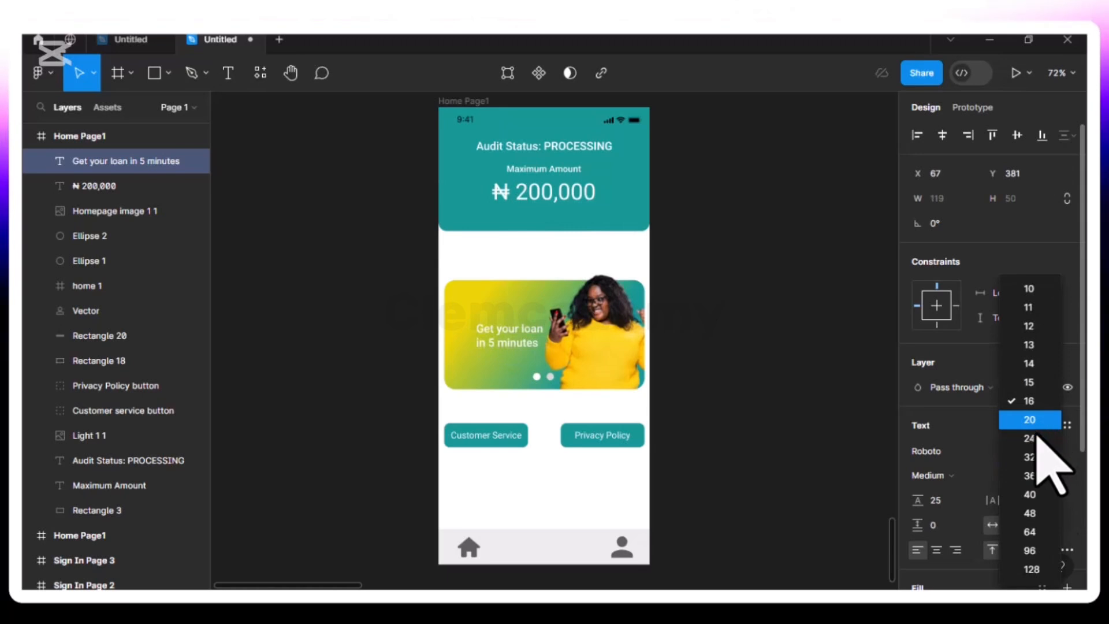
pyautogui.click(1030, 438)
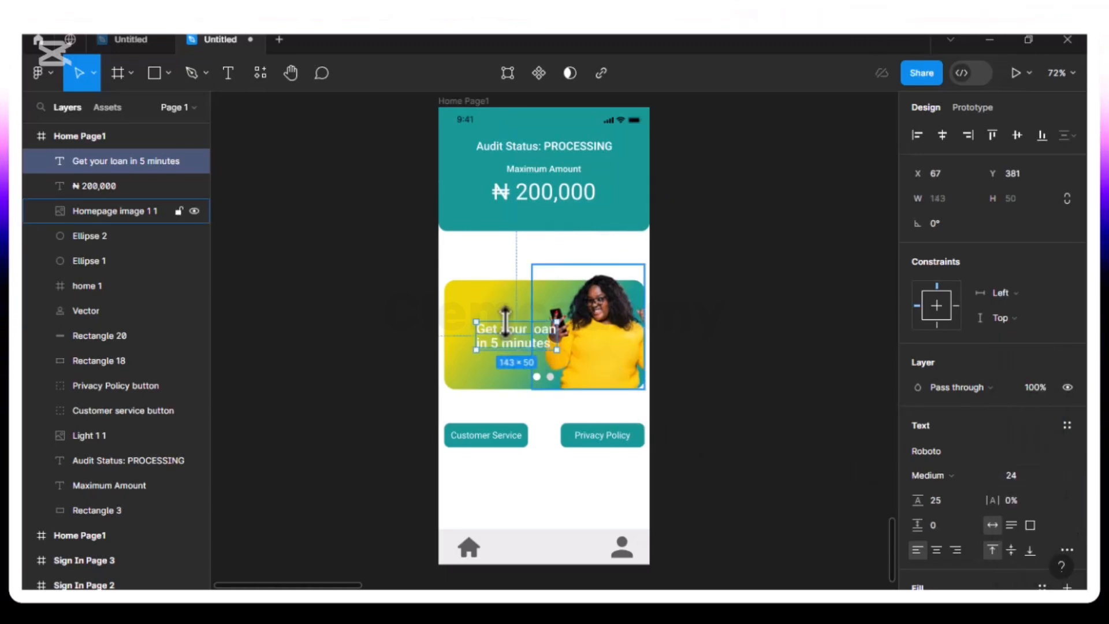
# - Change the card text's fill to black, 000000, and shift it left on the card, clear of the woman's photo
pyautogui.scroll(-3, 948, 475)
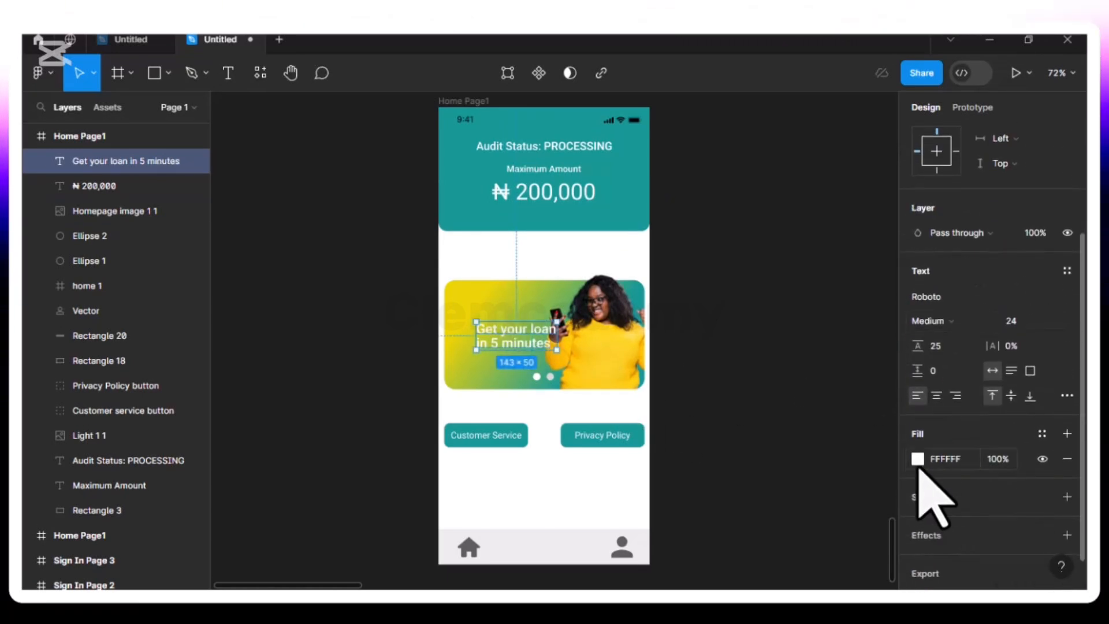
pyautogui.click(918, 459)
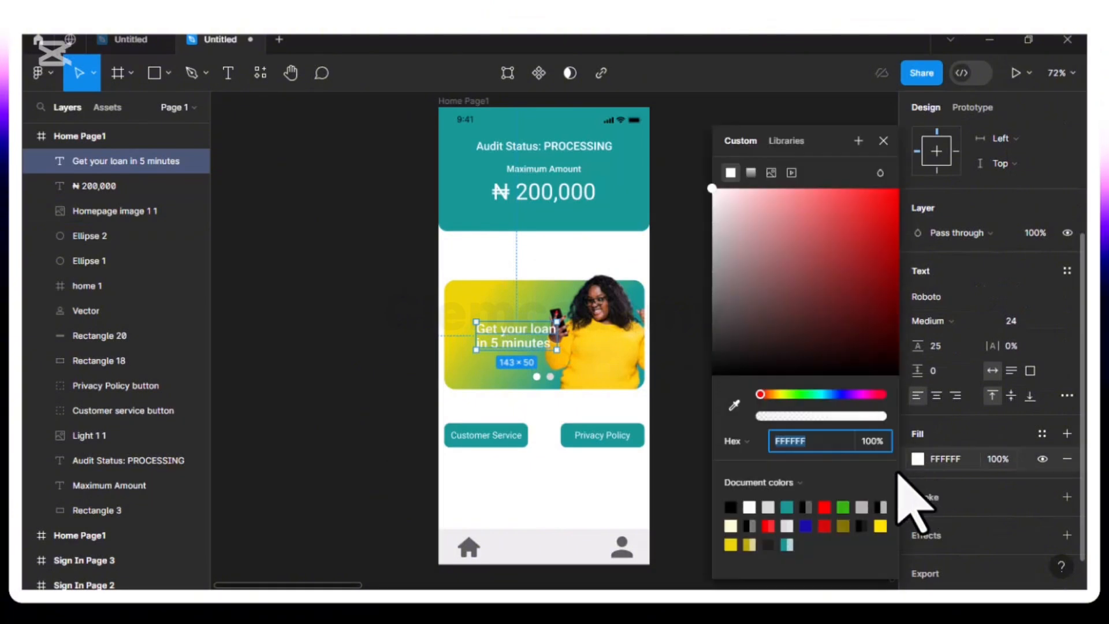
pyautogui.click(731, 507)
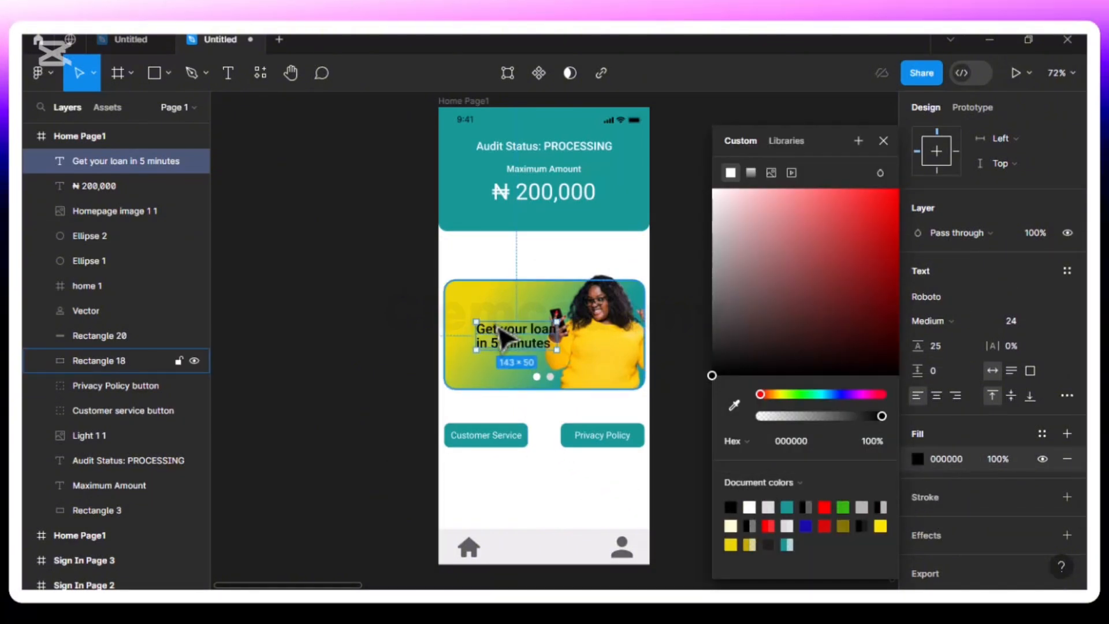
pyautogui.moveTo(500, 345); pyautogui.dragTo(487, 347)
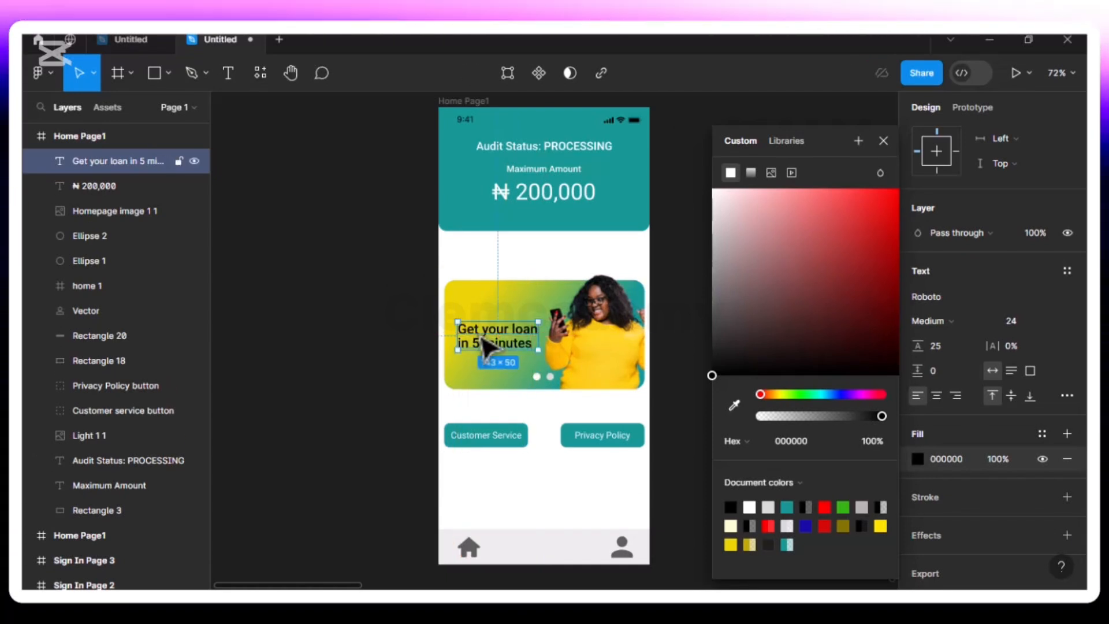
pyautogui.press('alt')
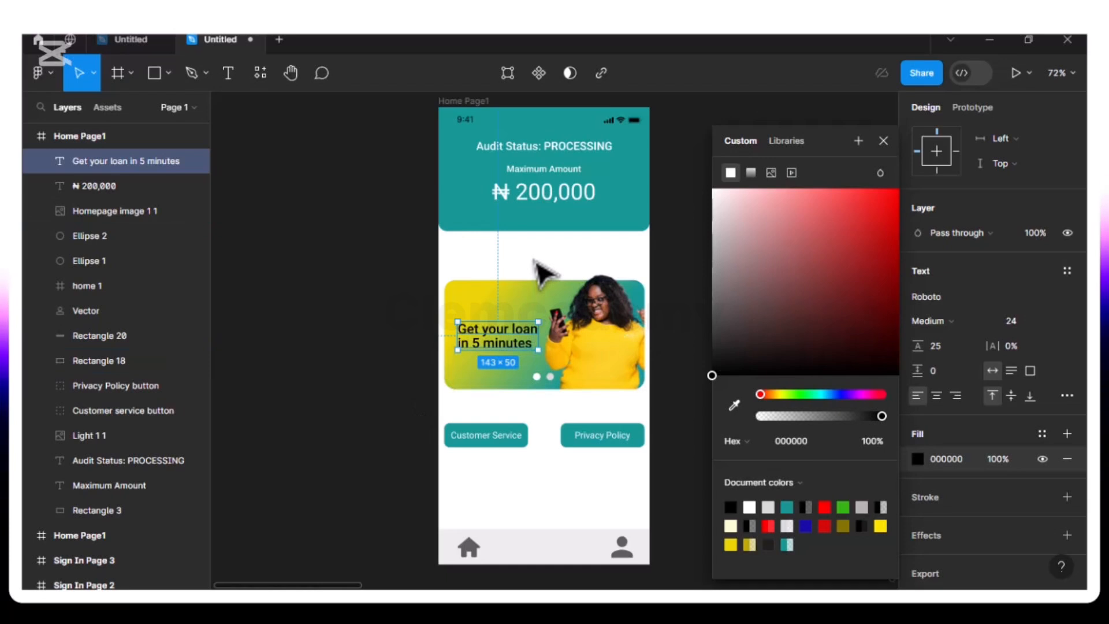
pyautogui.click(521, 291)
pyautogui.press('alt')
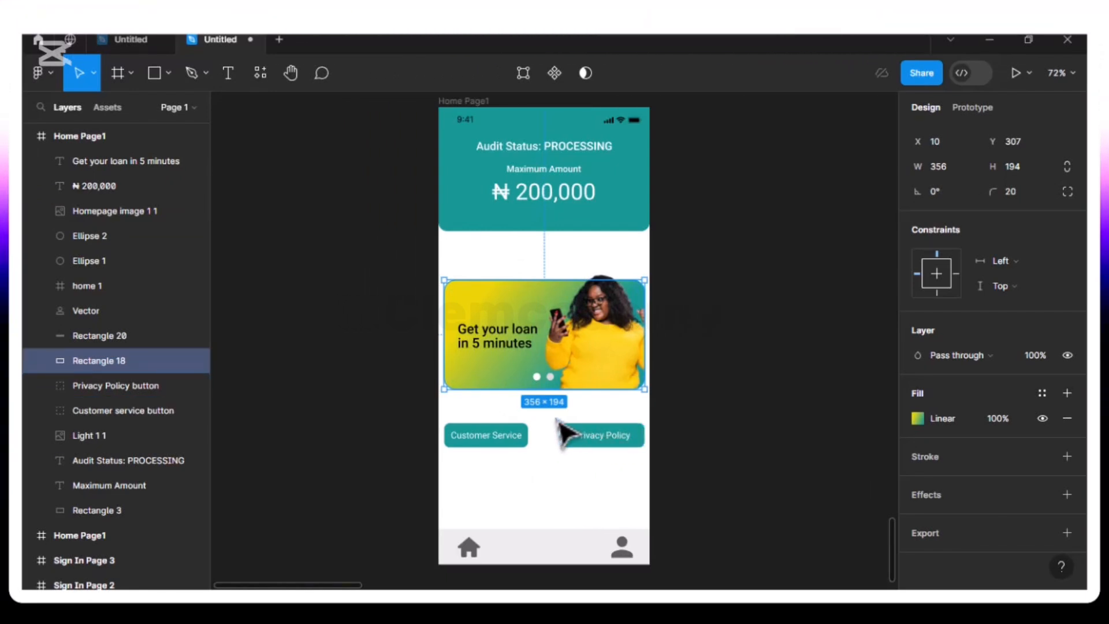
# - Duplicate the audit-status Home Page1 frame beside the original
pyautogui.hscroll(2, 563, 434)
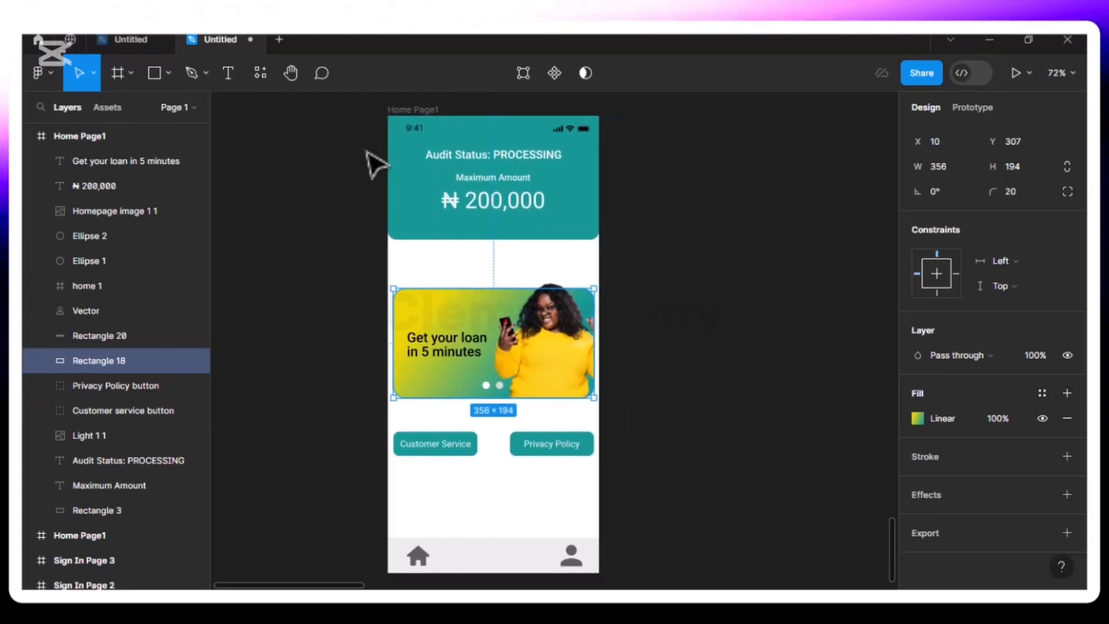
pyautogui.click(412, 109)
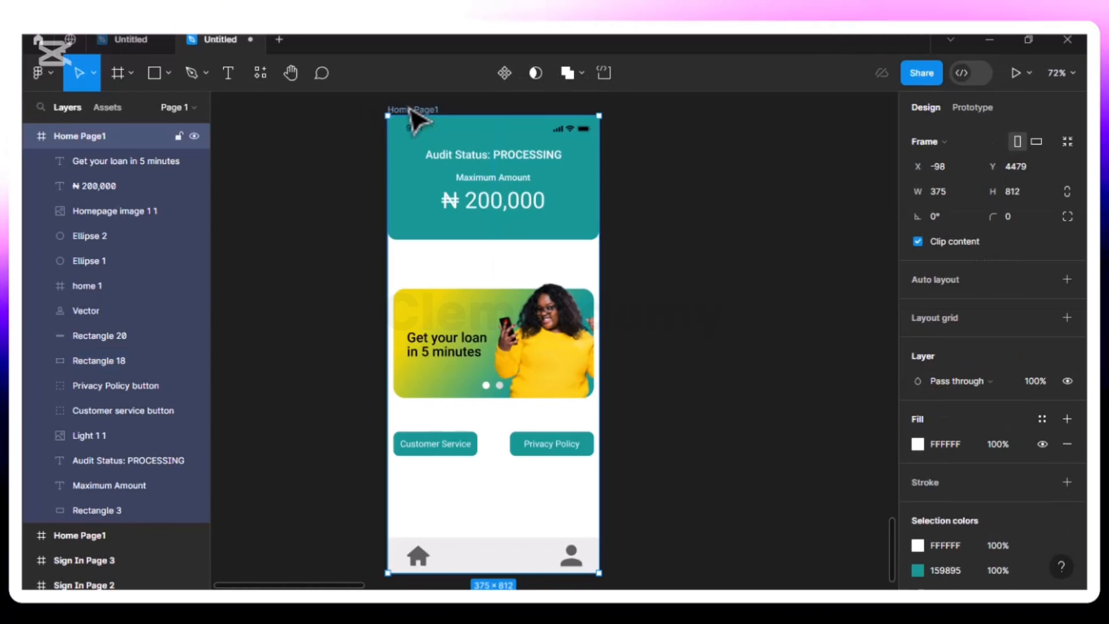
pyautogui.hotkey('ctrl', 'd')
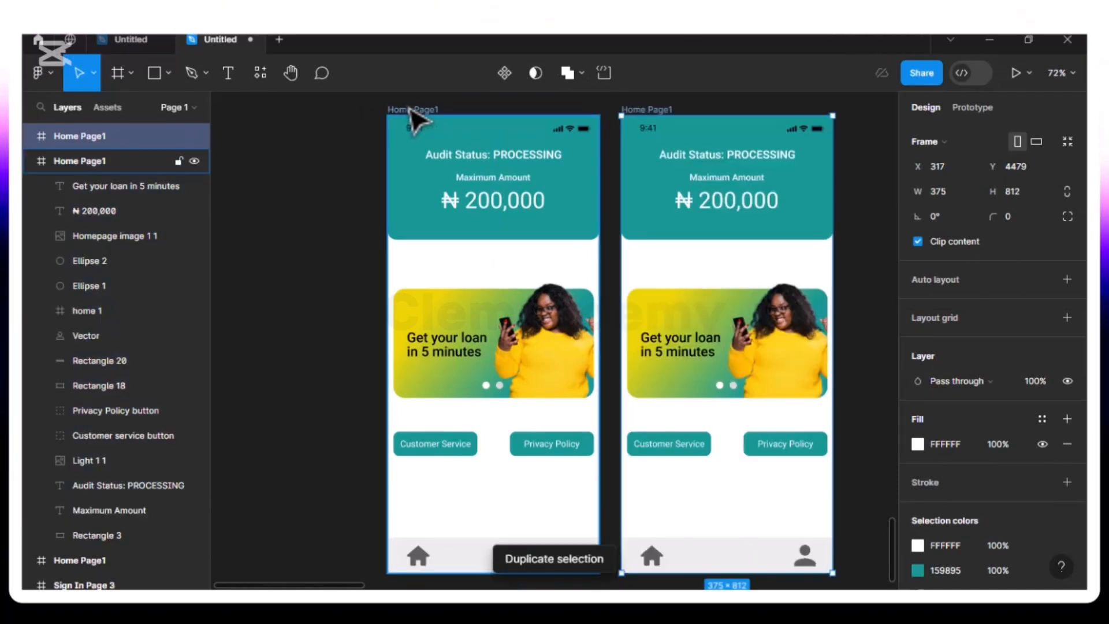
# - Change the yellow stop of the duplicated card's linear gradient to orange, FF5D02, keeping the teal stop
pyautogui.click(670, 331)
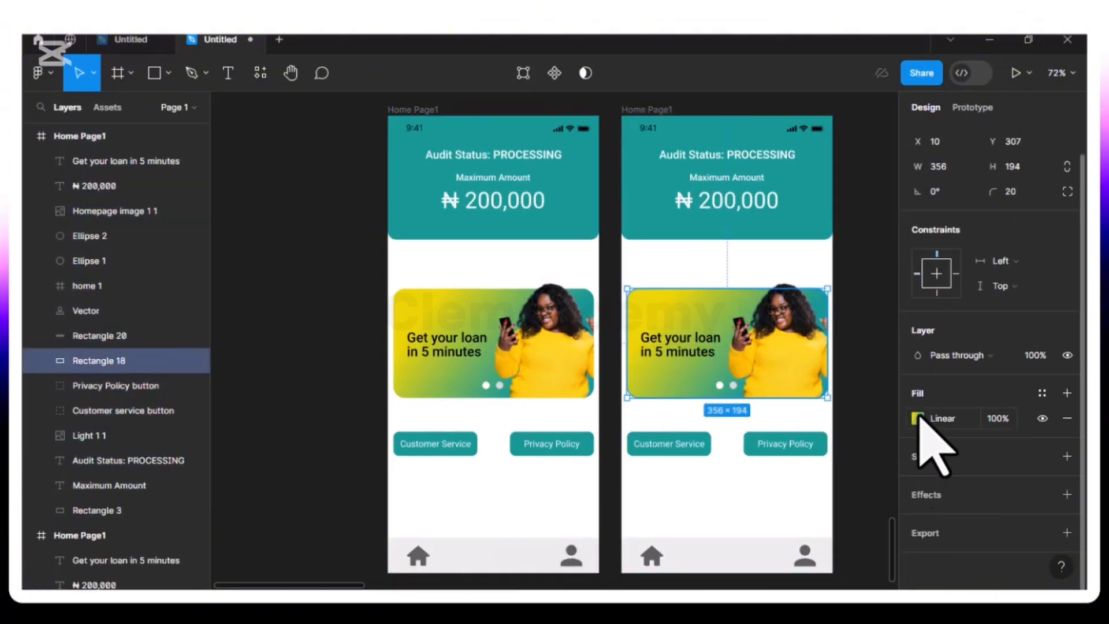
pyautogui.click(917, 417)
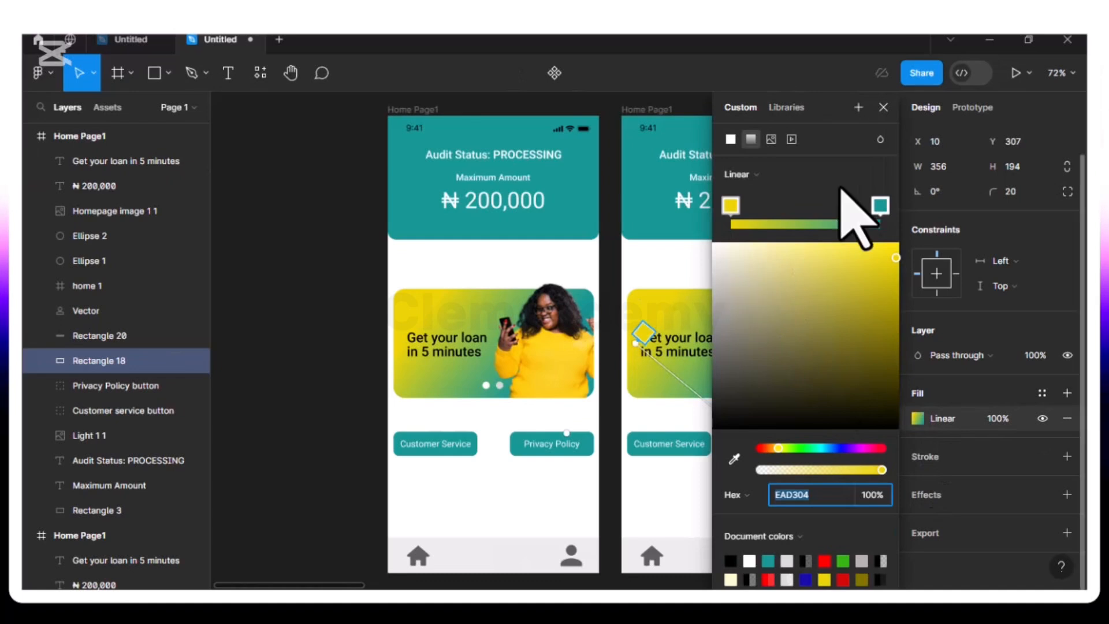
pyautogui.moveTo(817, 105); pyautogui.dragTo(462, 108)
pyautogui.click(436, 108)
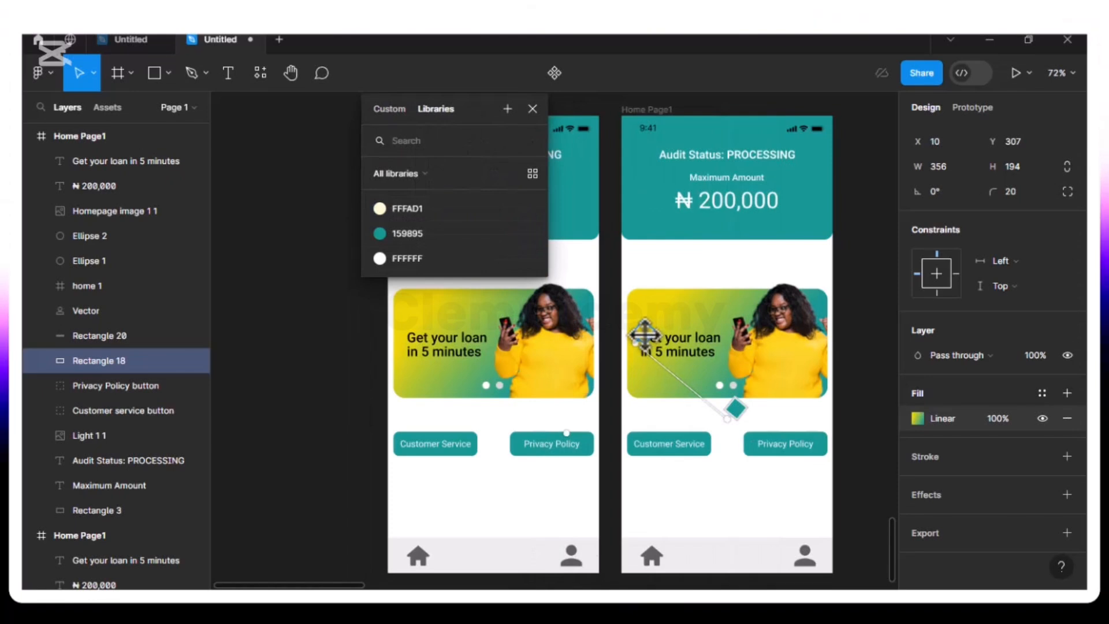
pyautogui.click(393, 111)
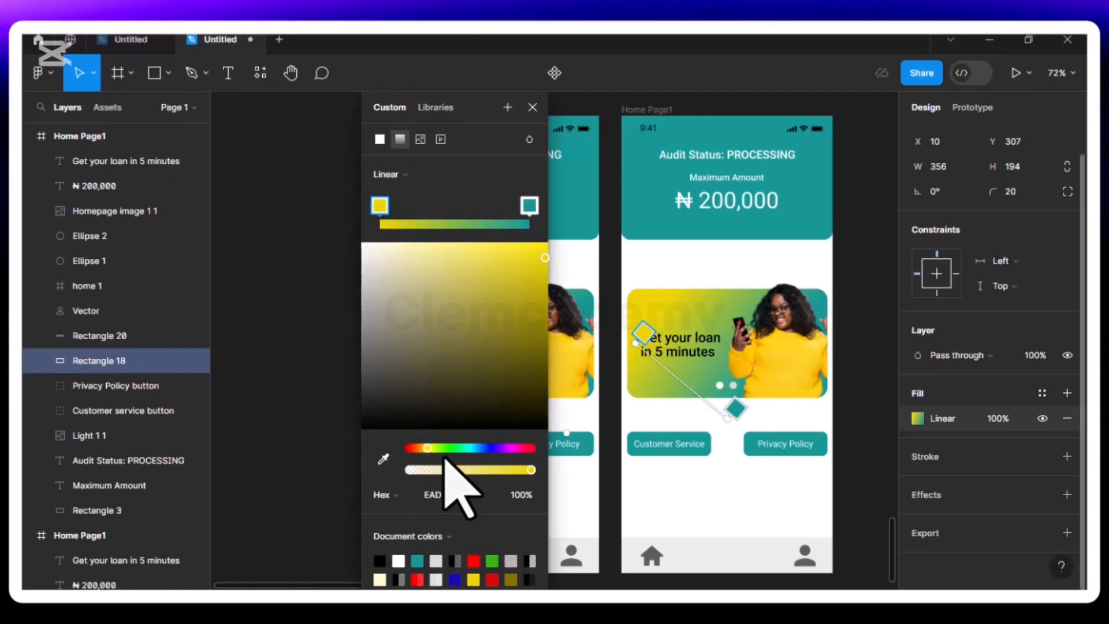
pyautogui.click(413, 448)
pyautogui.moveTo(414, 448); pyautogui.dragTo(416, 449)
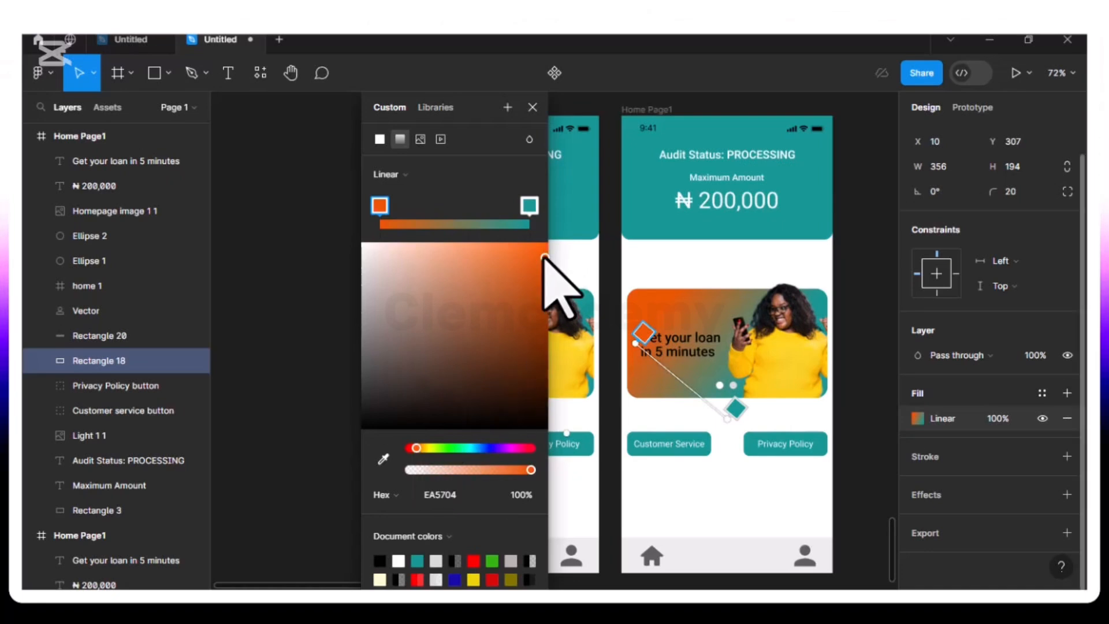
pyautogui.moveTo(545, 258); pyautogui.dragTo(548, 231)
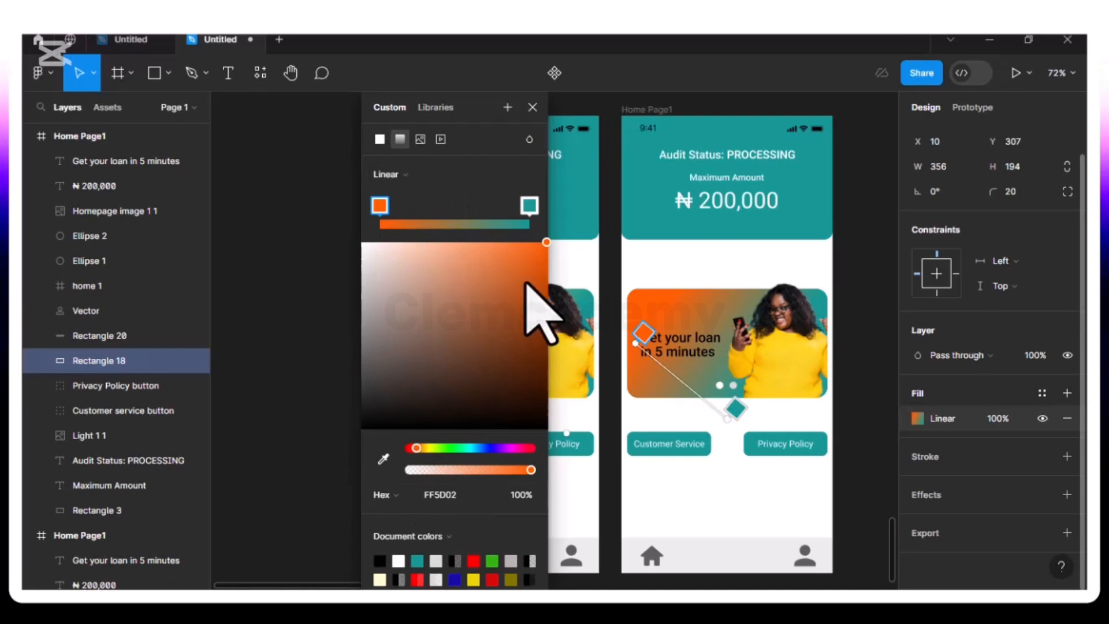
pyautogui.click(536, 104)
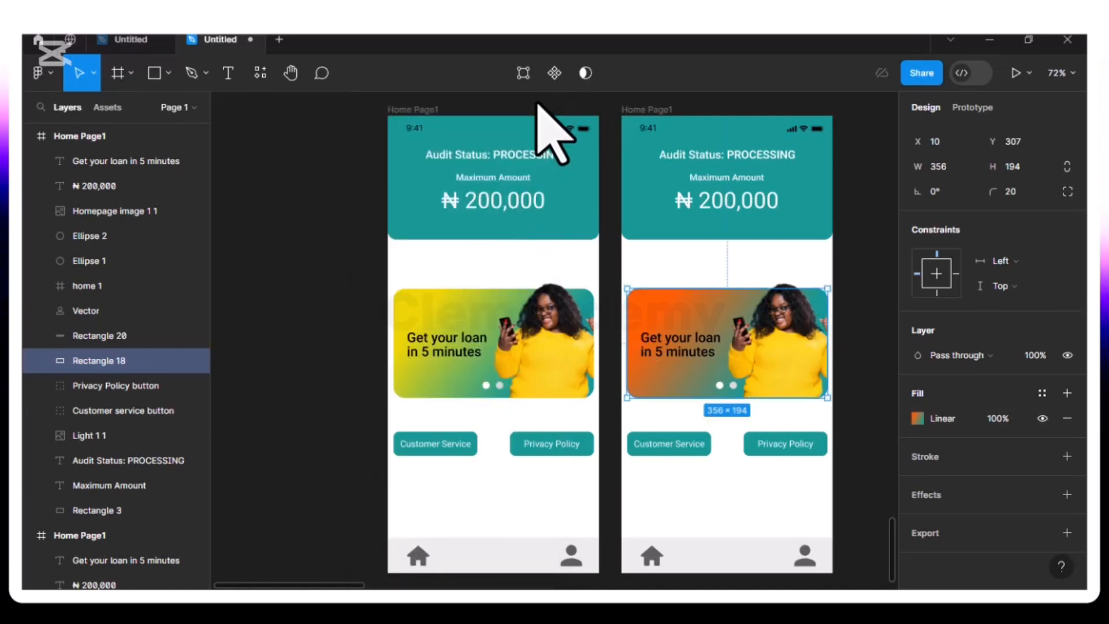
# - Set the fill of the second carousel dot, Ellipse 2, on the orange card to white, FFFFFF
pyautogui.click(487, 393)
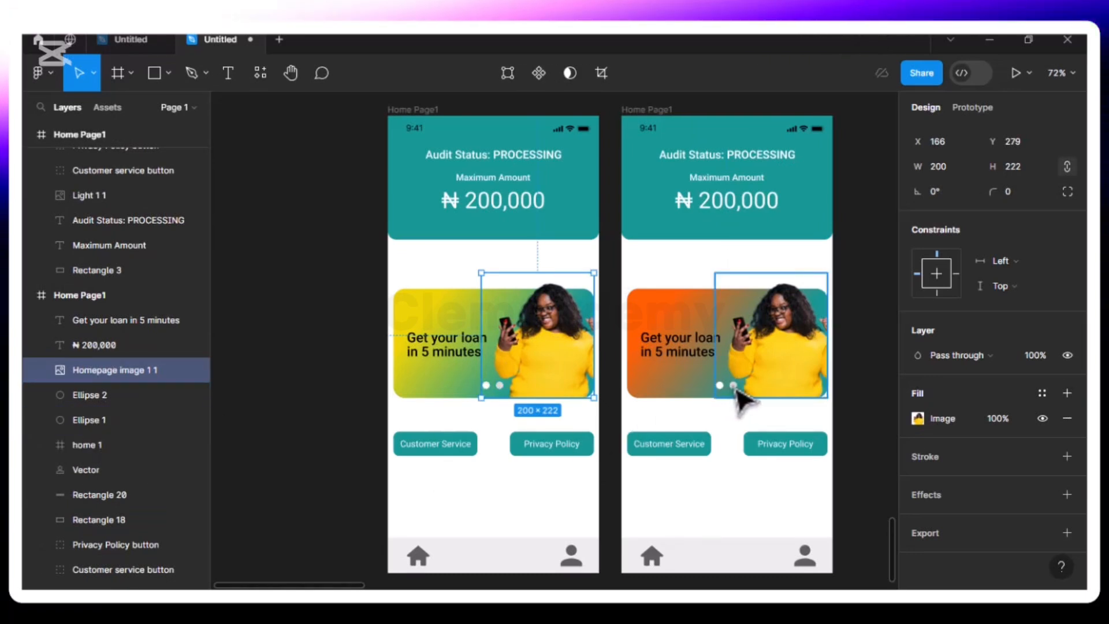
pyautogui.click(673, 377)
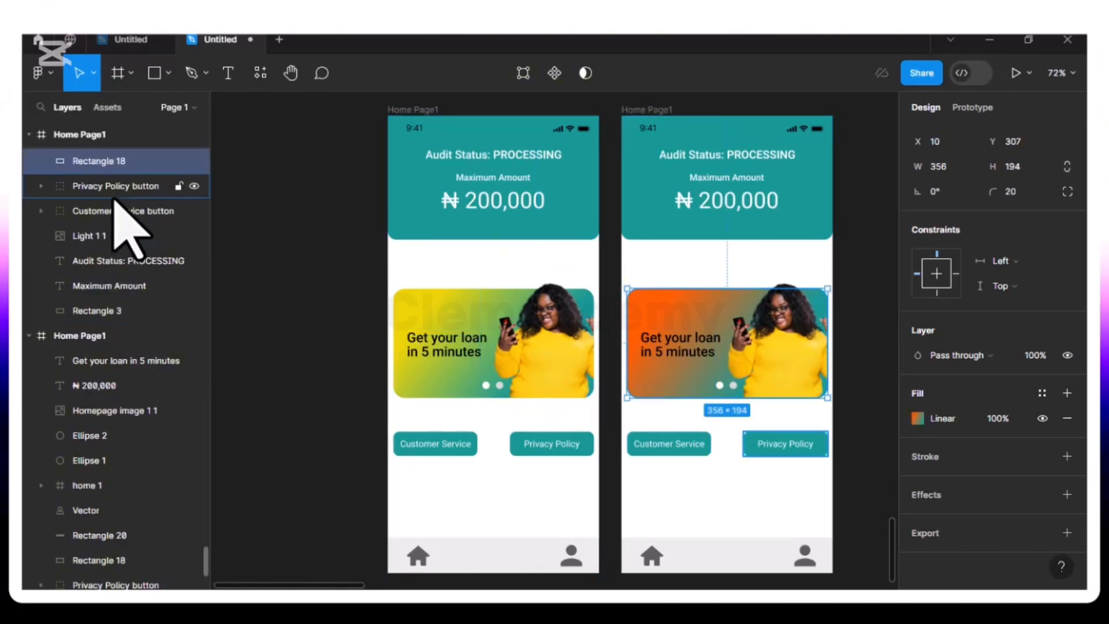
pyautogui.scroll(3, 124, 267)
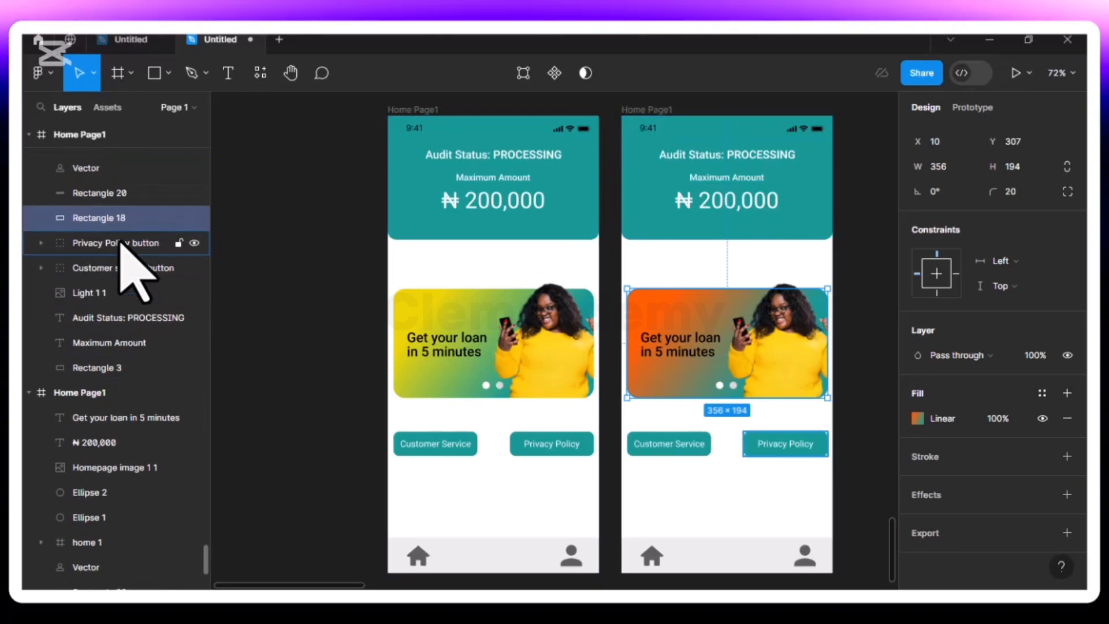
pyautogui.scroll(8, 120, 243)
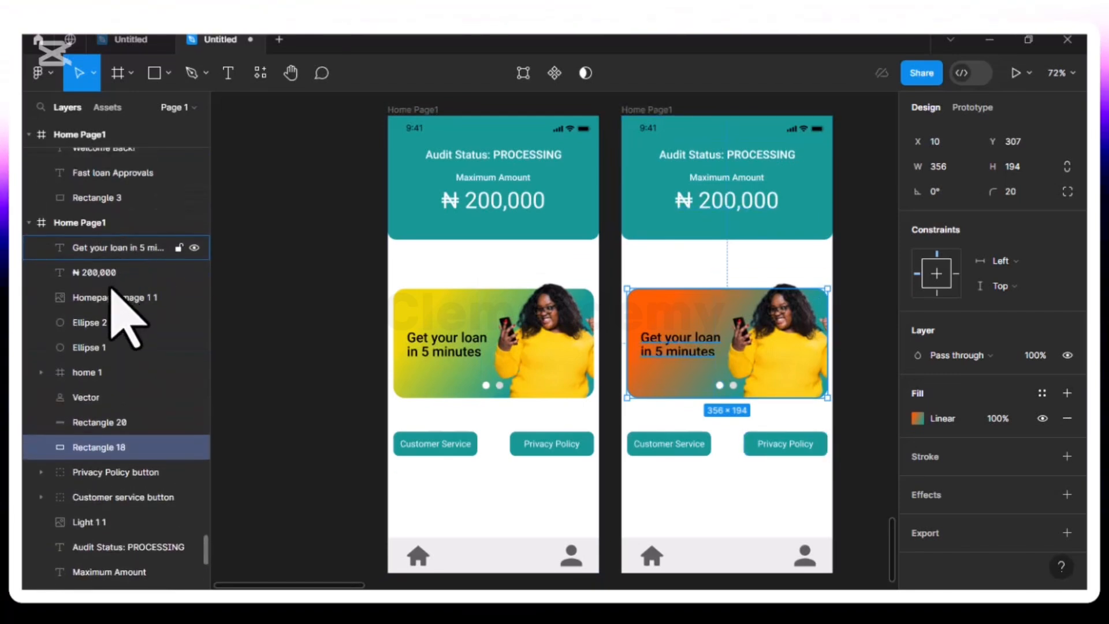
pyautogui.click(93, 322)
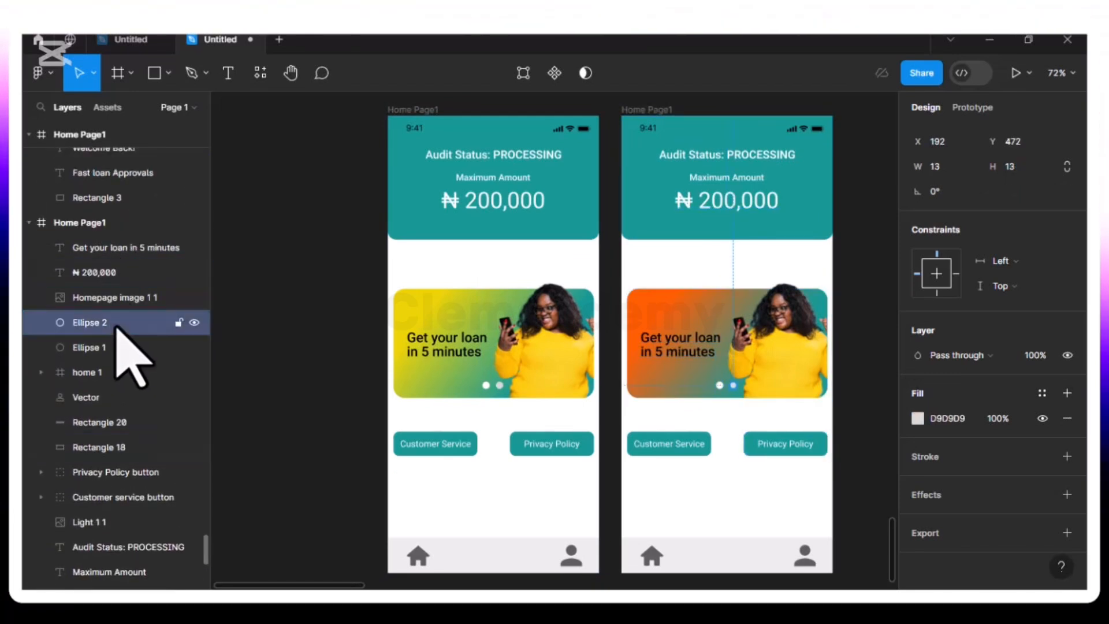
pyautogui.click(917, 418)
pyautogui.click(749, 506)
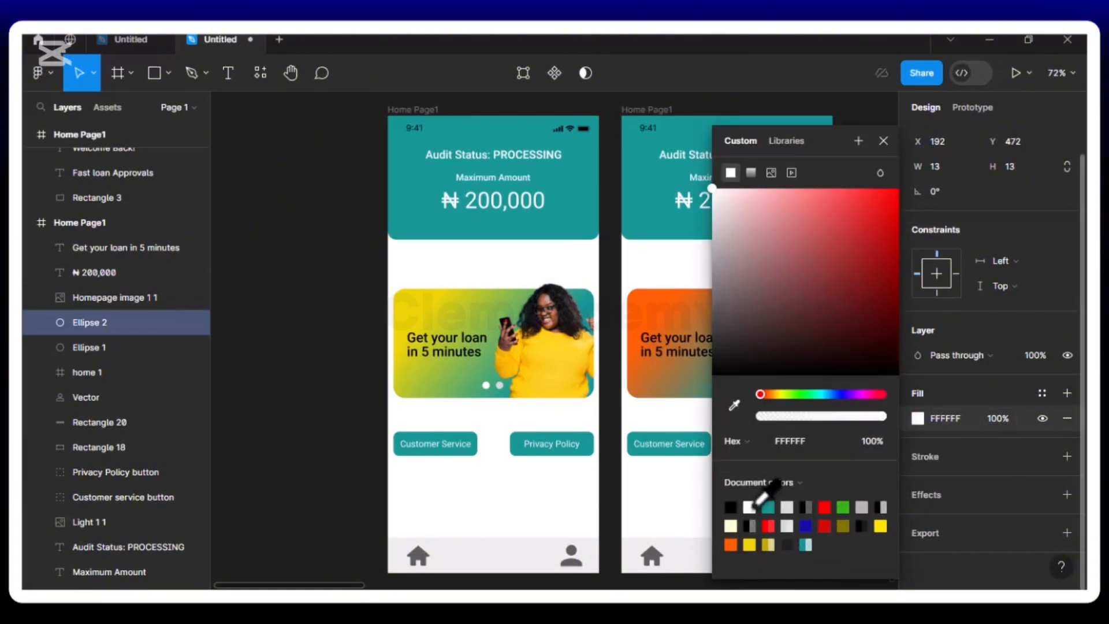
pyautogui.press('Escape')
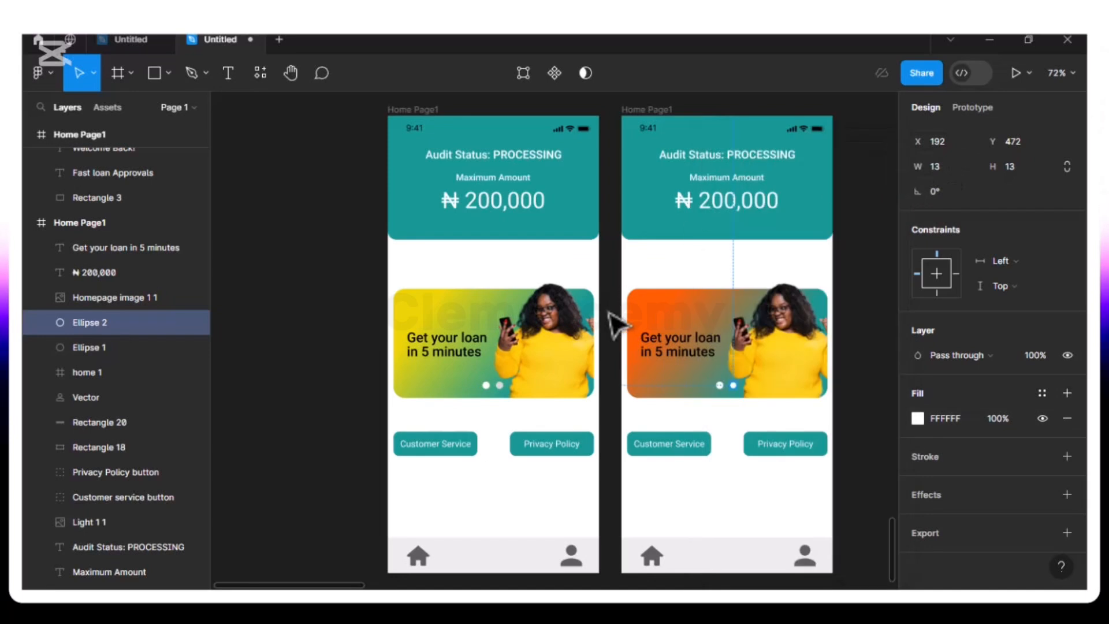
# - Change the fill of the first carousel dot, Ellipse 1, on the orange card to light grey
pyautogui.click(94, 349)
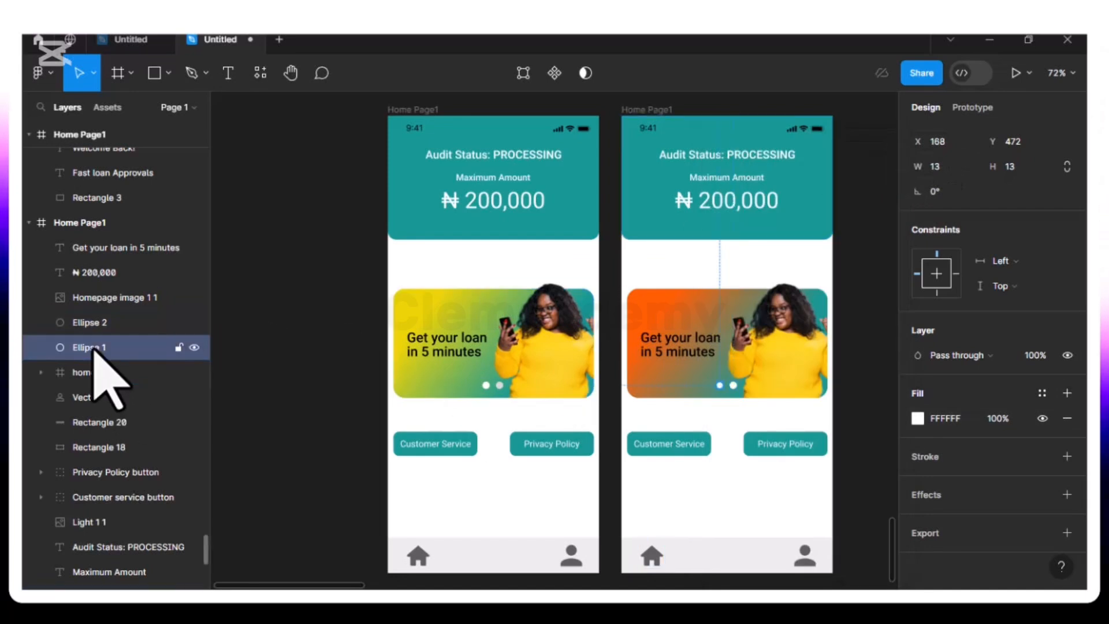
pyautogui.click(919, 419)
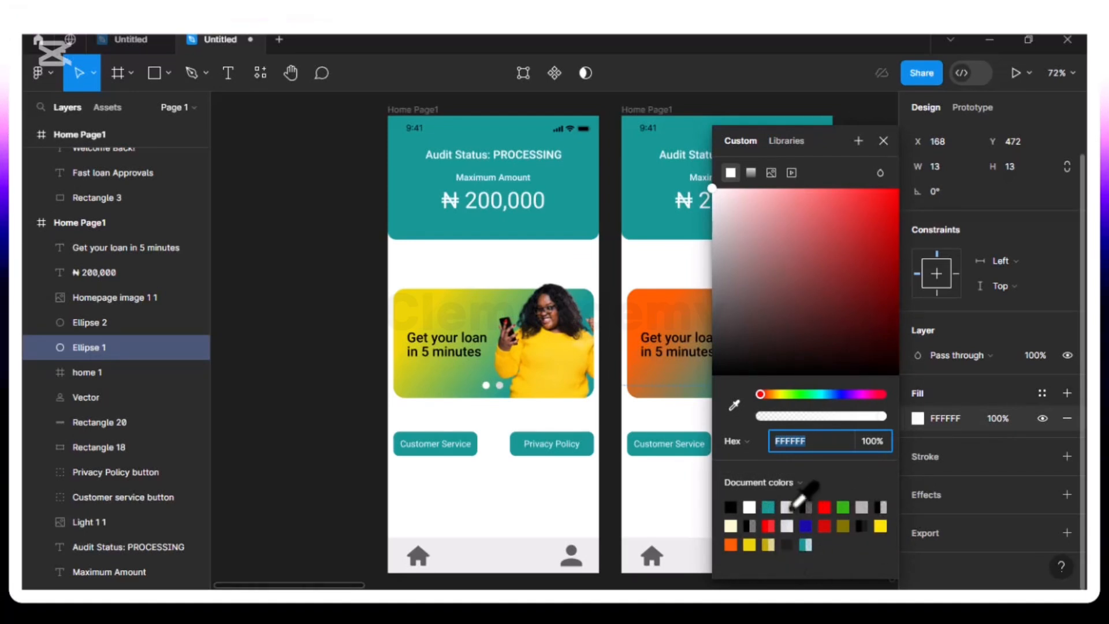
pyautogui.click(883, 140)
pyautogui.click(789, 235)
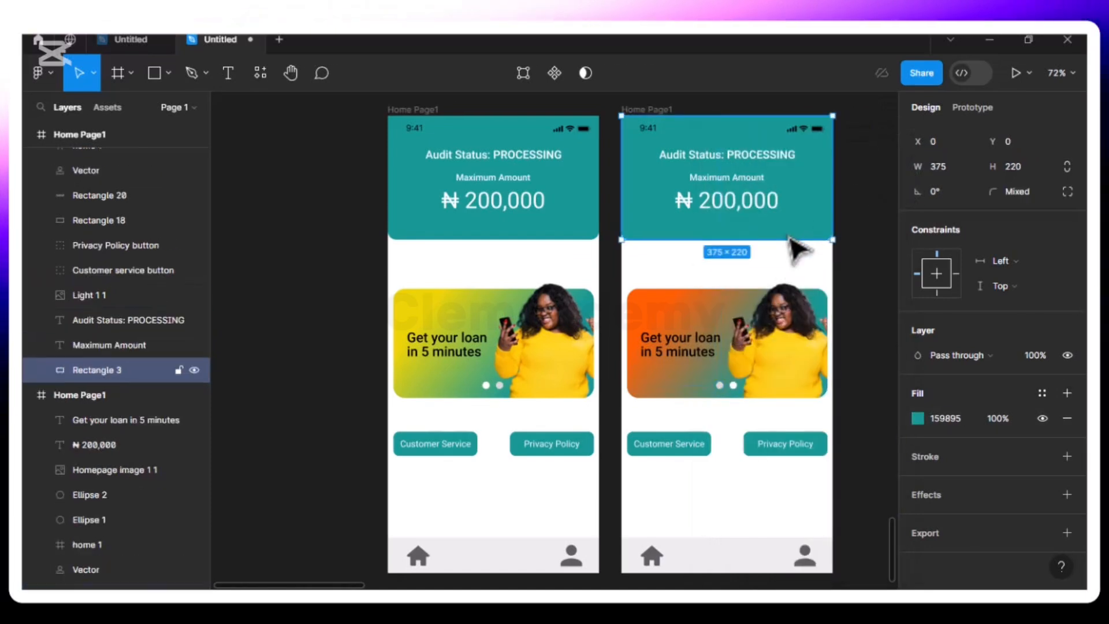
# - Delete the woman's photo from the orange card and import Homepage image2 from the Images-illustrattors folder
pyautogui.click(792, 349)
pyautogui.press('Delete')
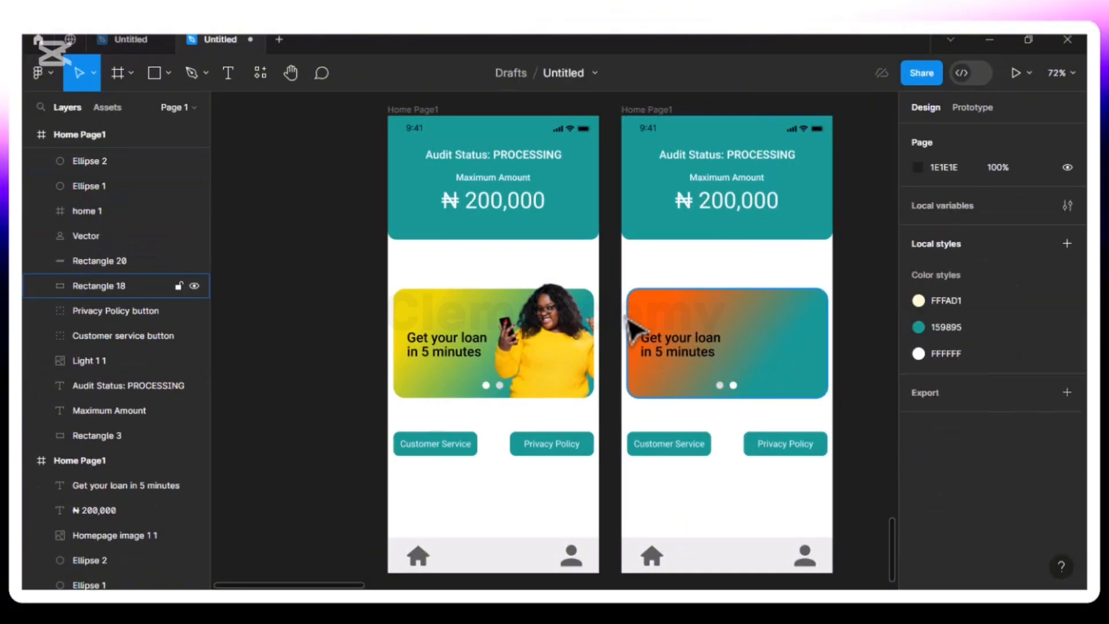
pyautogui.click(169, 74)
pyautogui.click(144, 226)
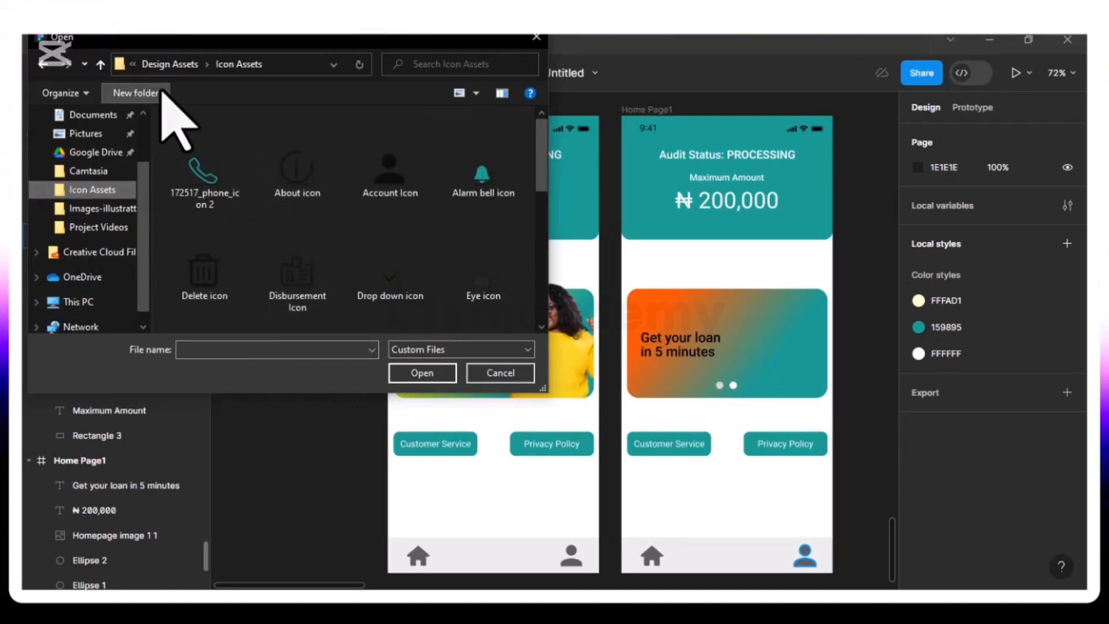
pyautogui.click(169, 66)
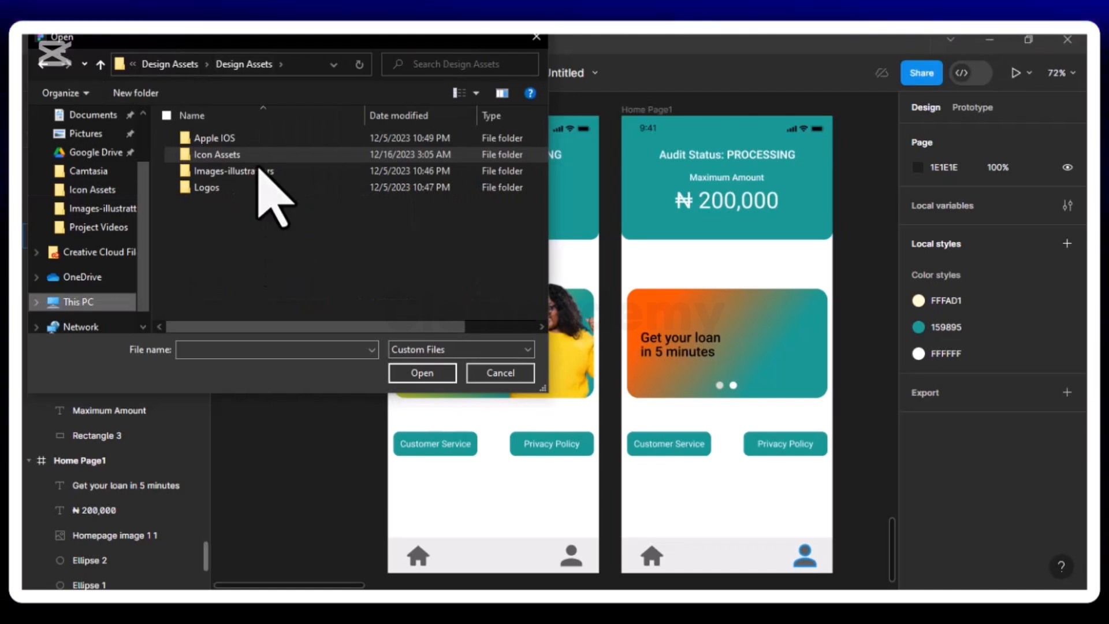
pyautogui.doubleClick(258, 173)
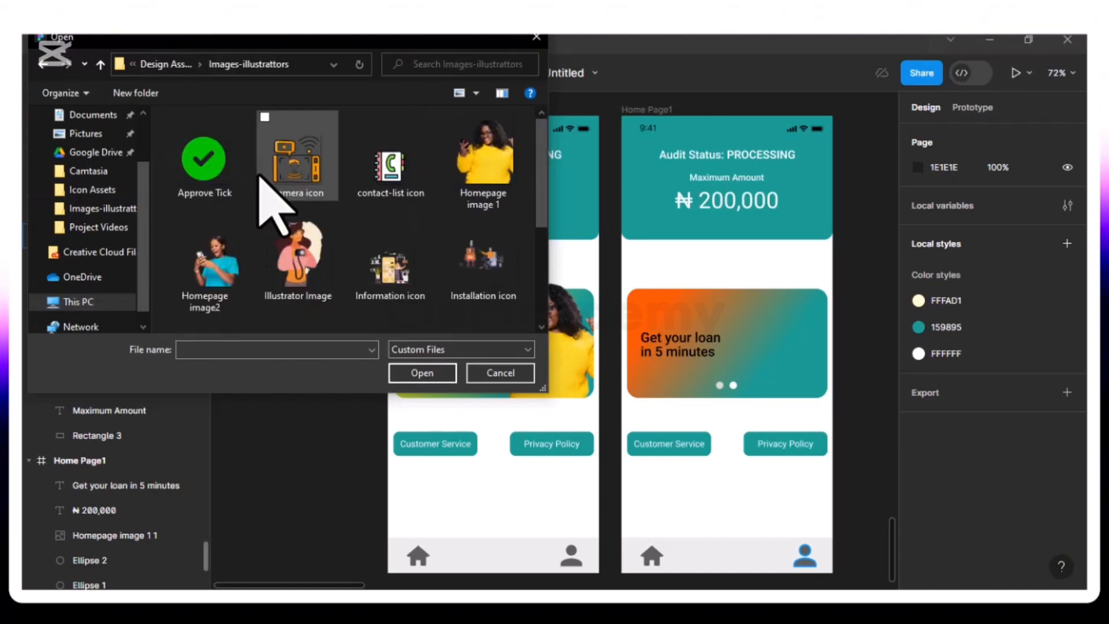
pyautogui.click(201, 267)
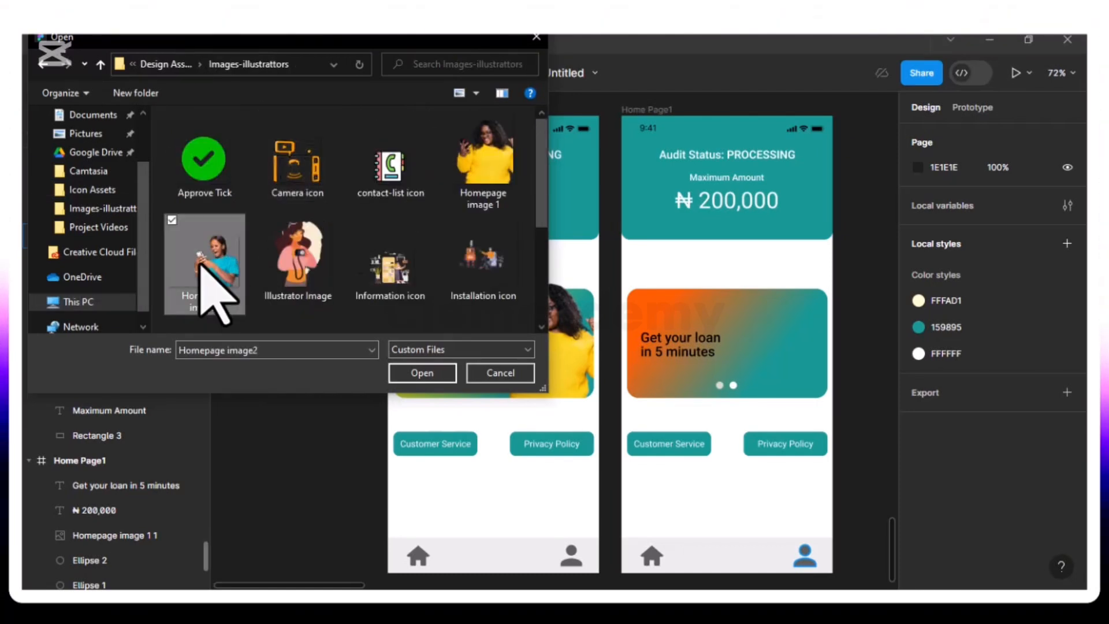
pyautogui.click(423, 374)
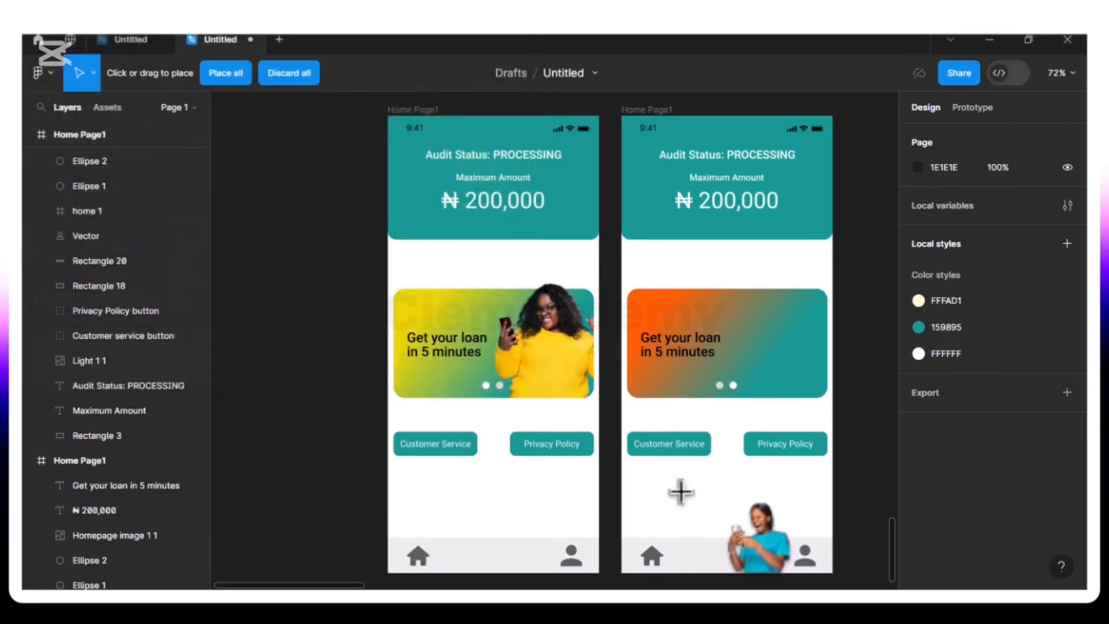
# - Place the imported image in the duplicated frame and move it onto the orange card at X 85, Y 289
pyautogui.click(688, 492)
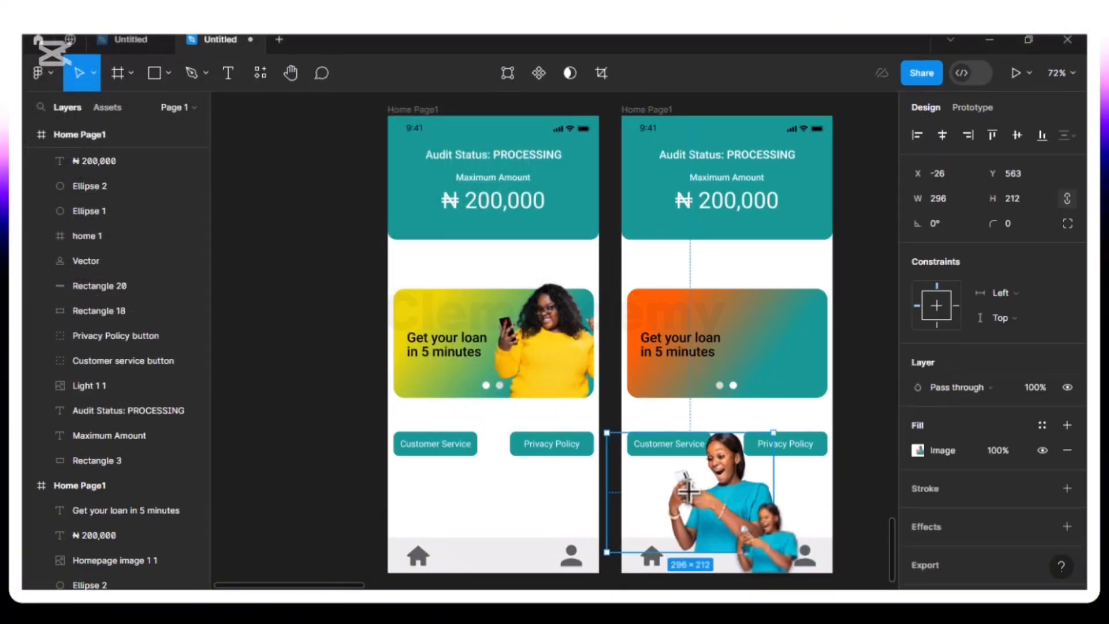
pyautogui.moveTo(689, 492); pyautogui.dragTo(759, 343)
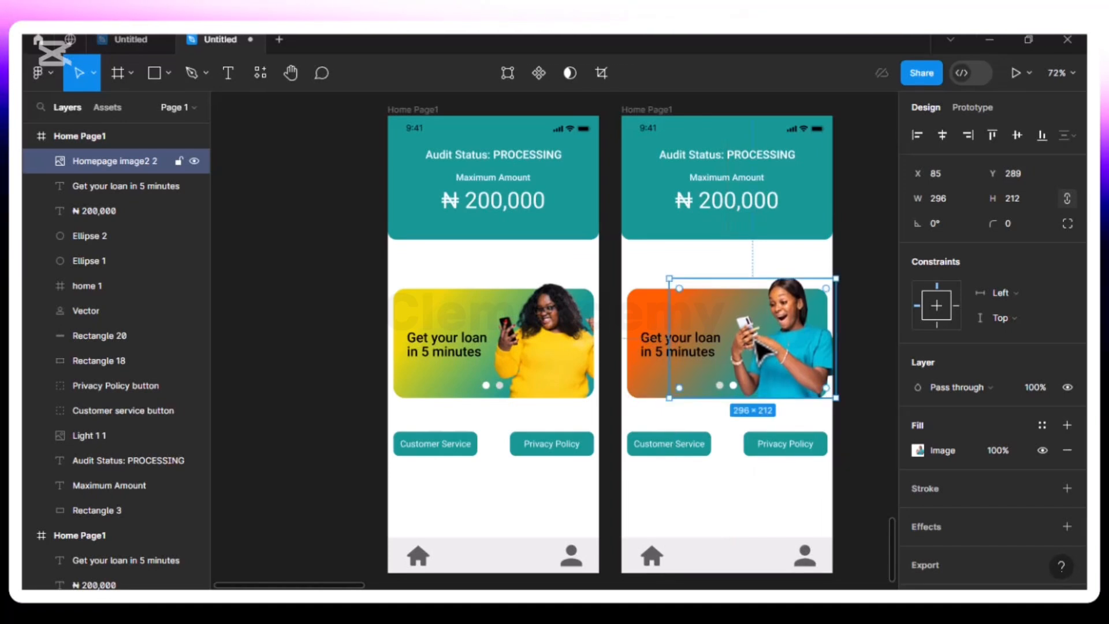
pyautogui.click(671, 266)
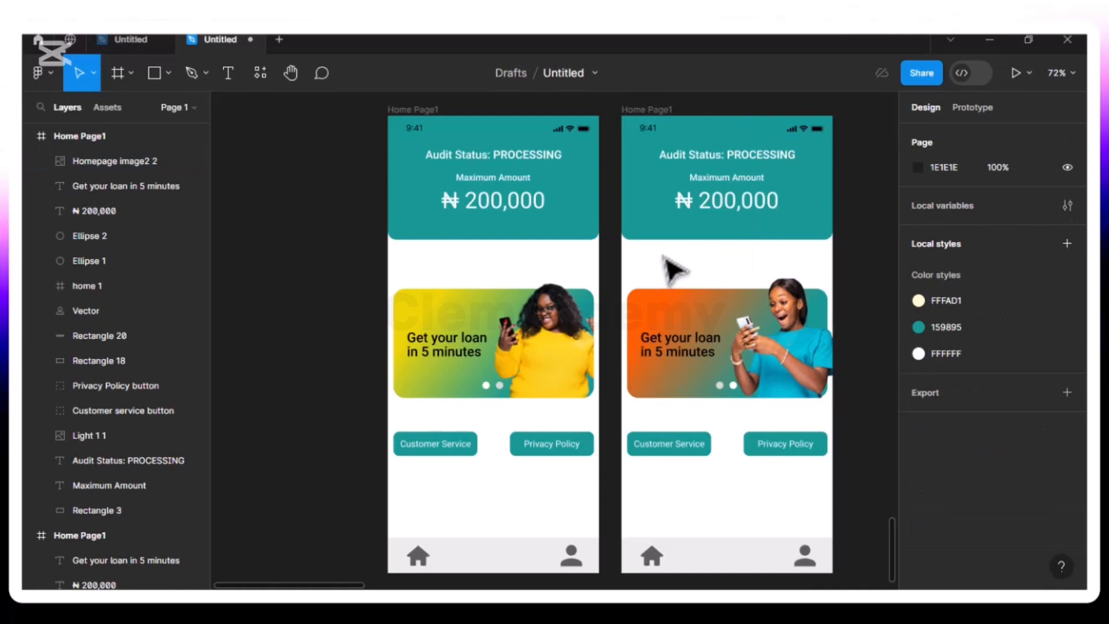
# - Rename the frame with the yellow gradient card from Home Page1 to "Processing Page"
pyautogui.click(415, 111)
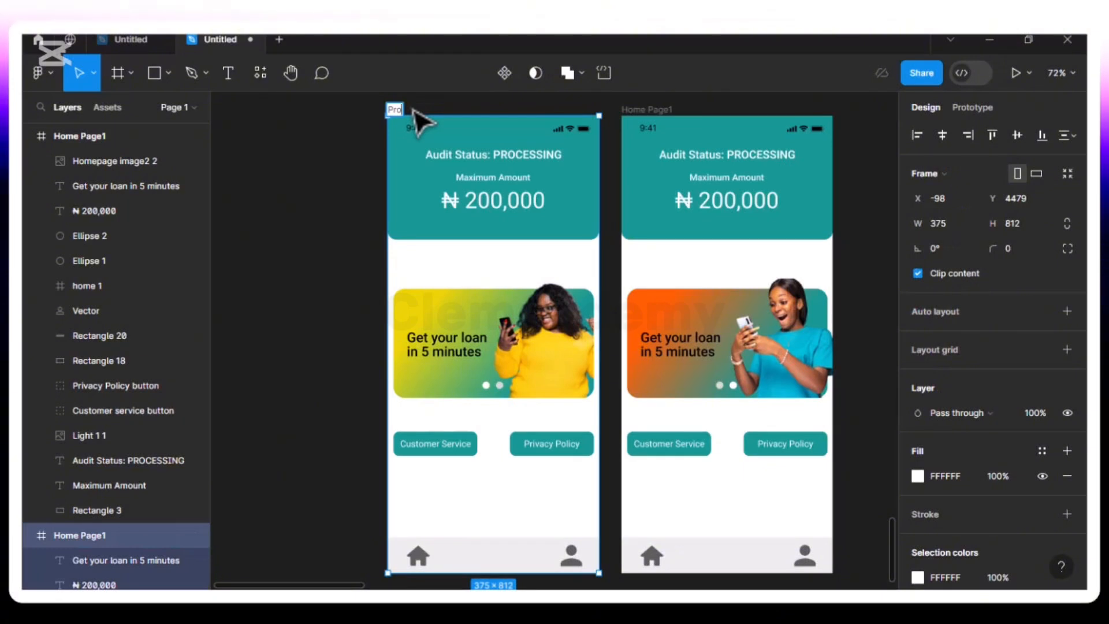
pyautogui.write('cessing P')
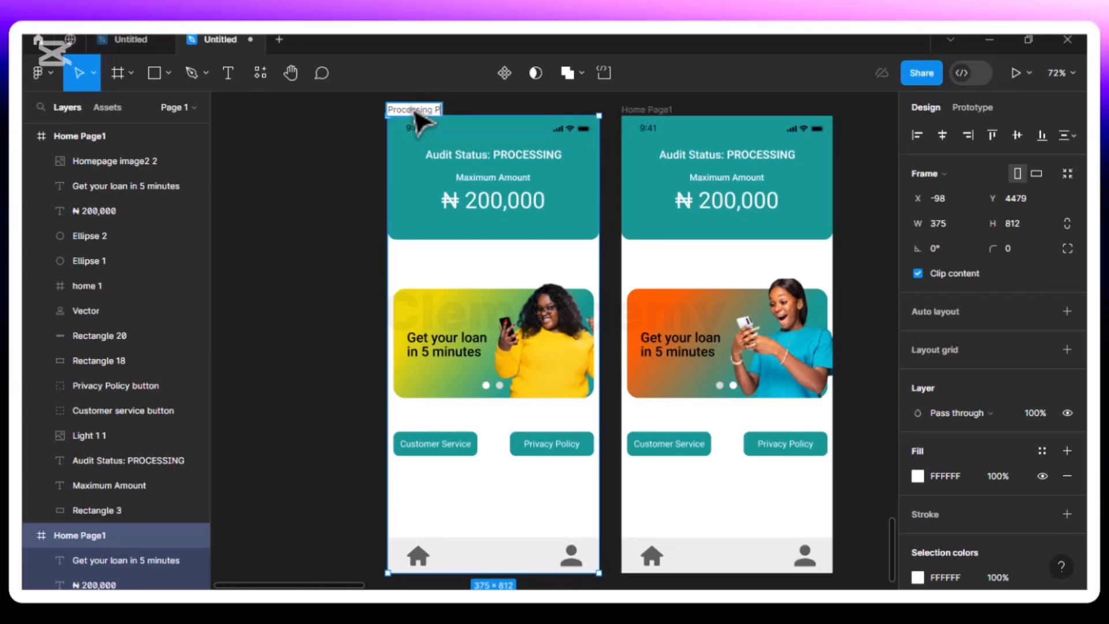
pyautogui.write('age')
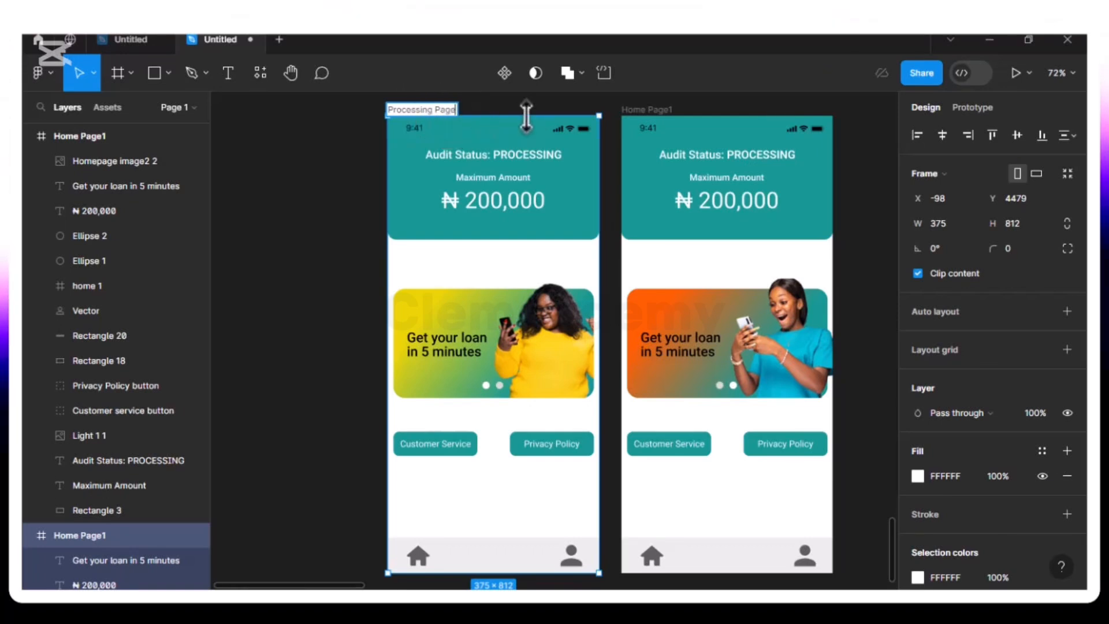
pyautogui.click(656, 104)
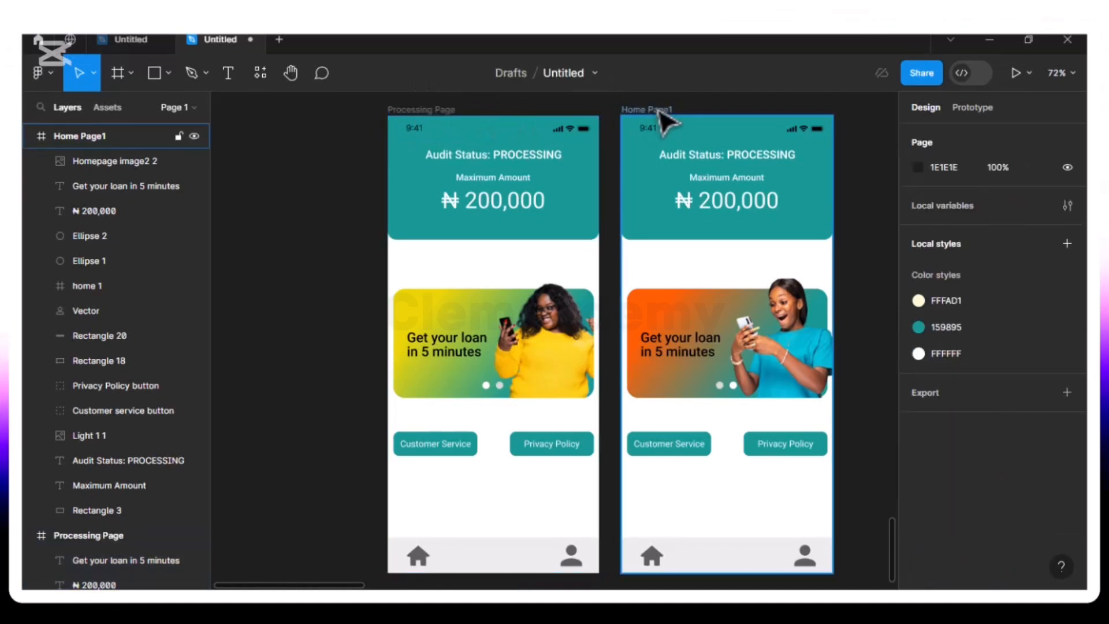
# - Rename the duplicated frame with the orange gradient card to "Processing Page 2" and clear the selection
pyautogui.click(667, 122)
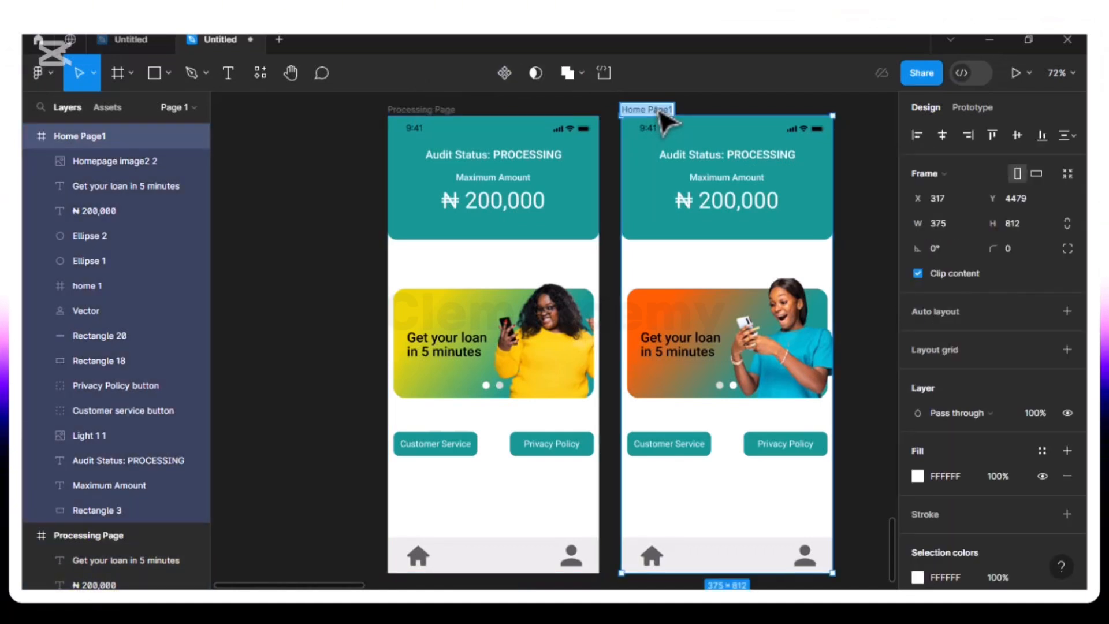
pyautogui.write('P')
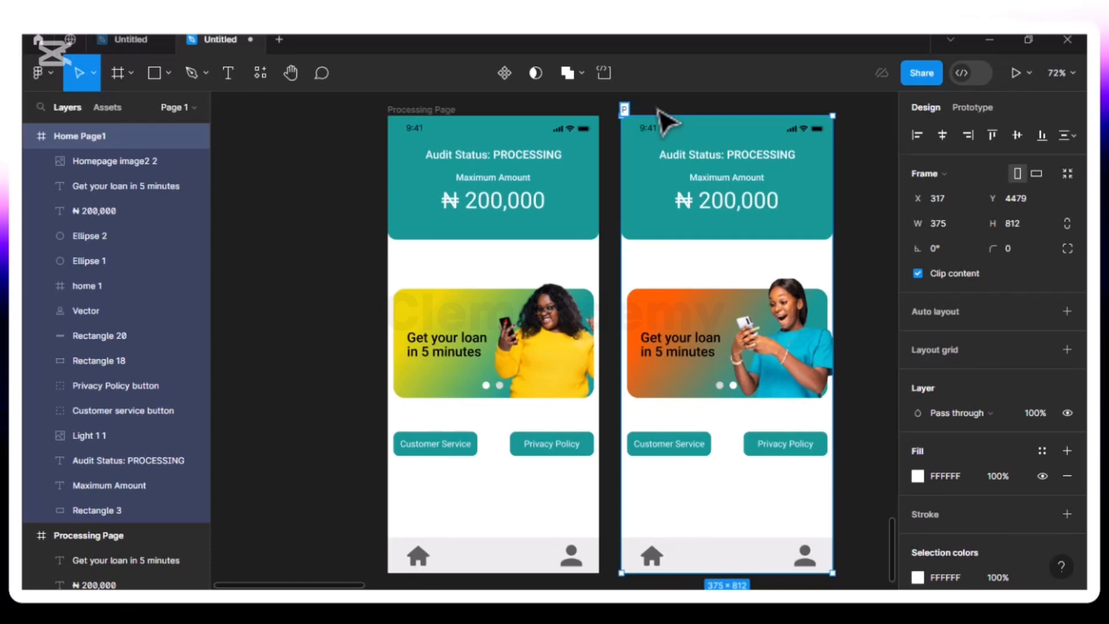
pyautogui.write('roce')
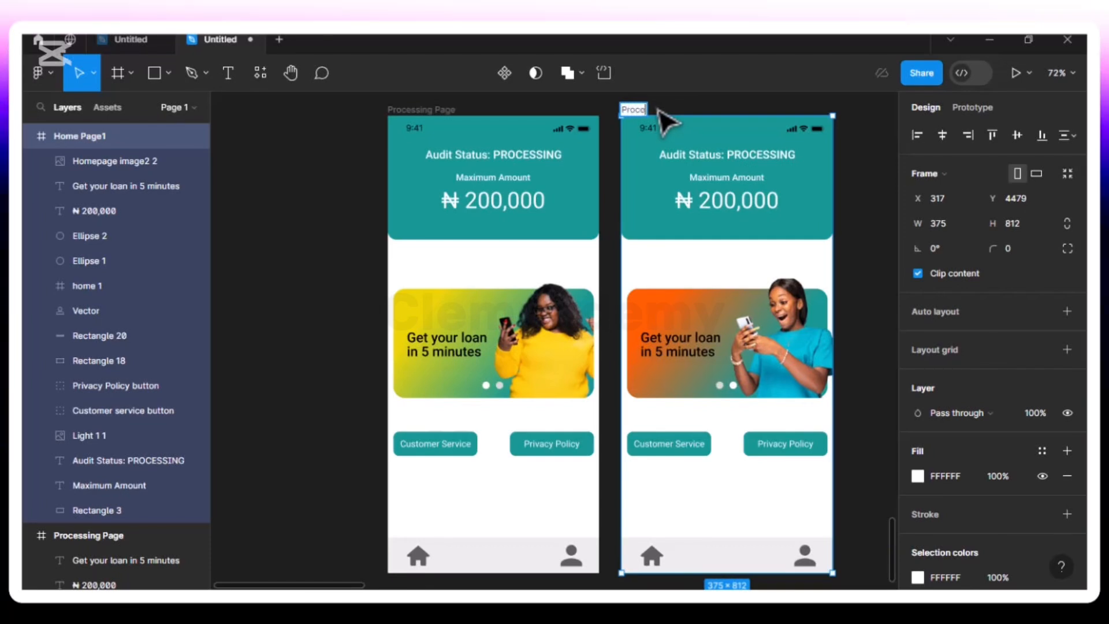
pyautogui.write('ssi')
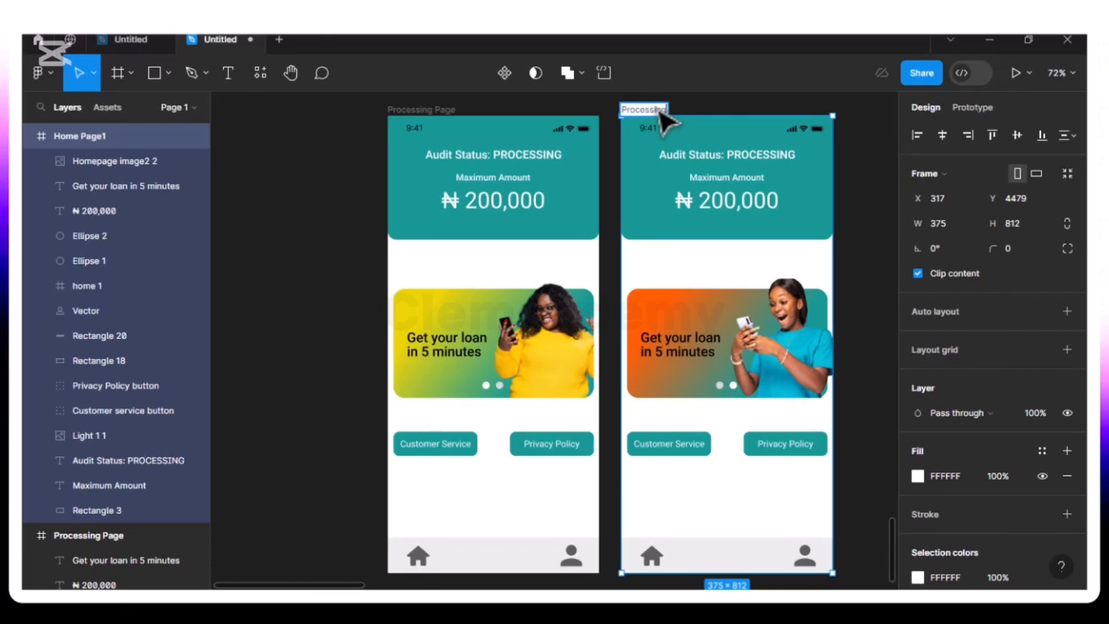
pyautogui.write('ng Page 2')
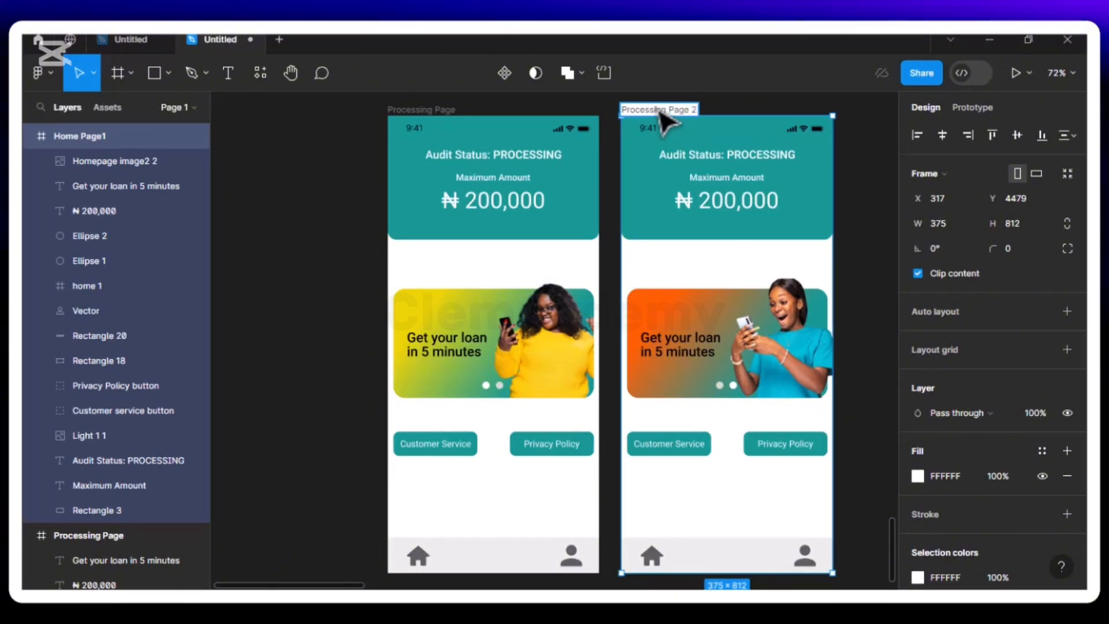
pyautogui.press('Return')
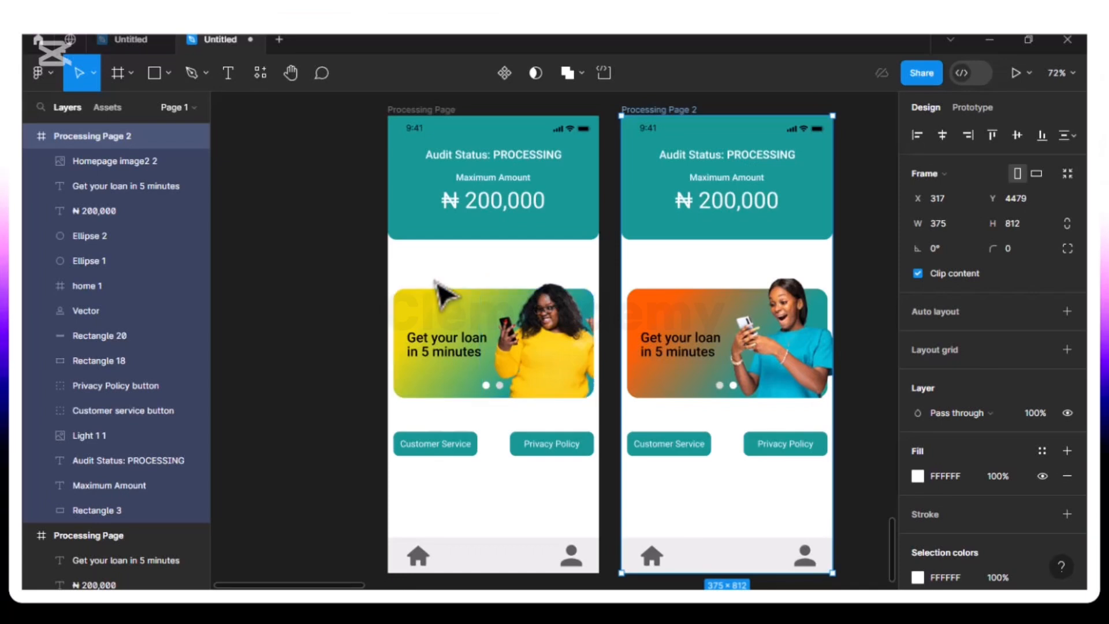
pyautogui.press('Escape')
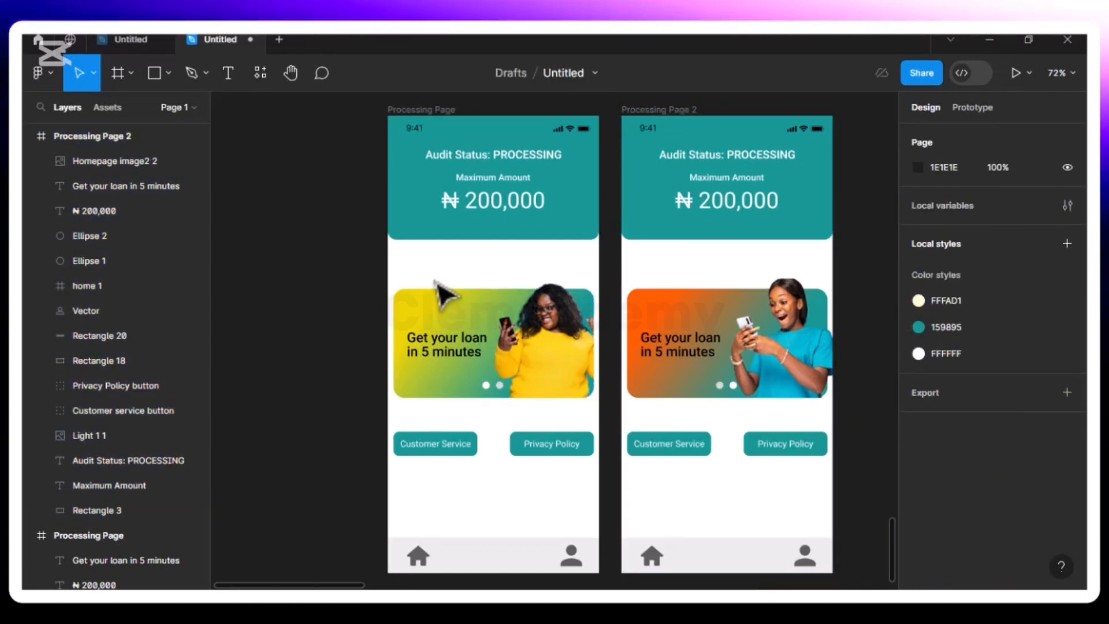